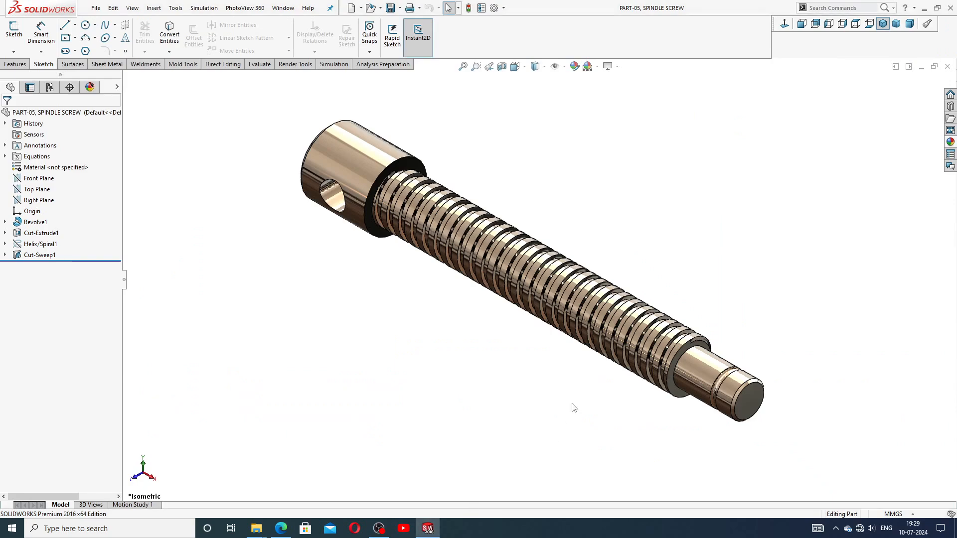
Step: Examine the finished spindle screw, its head hole, thread and grooved end in isometric, trimetric and rotated views
middle_drag(572, 406, 575, 366)
scroll(568, 327, up, 2)
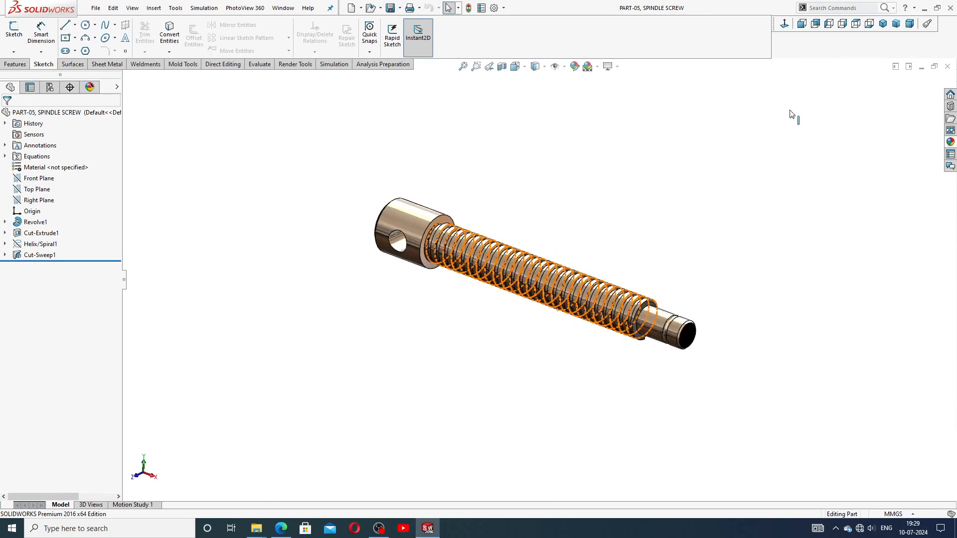
click(883, 25)
click(895, 24)
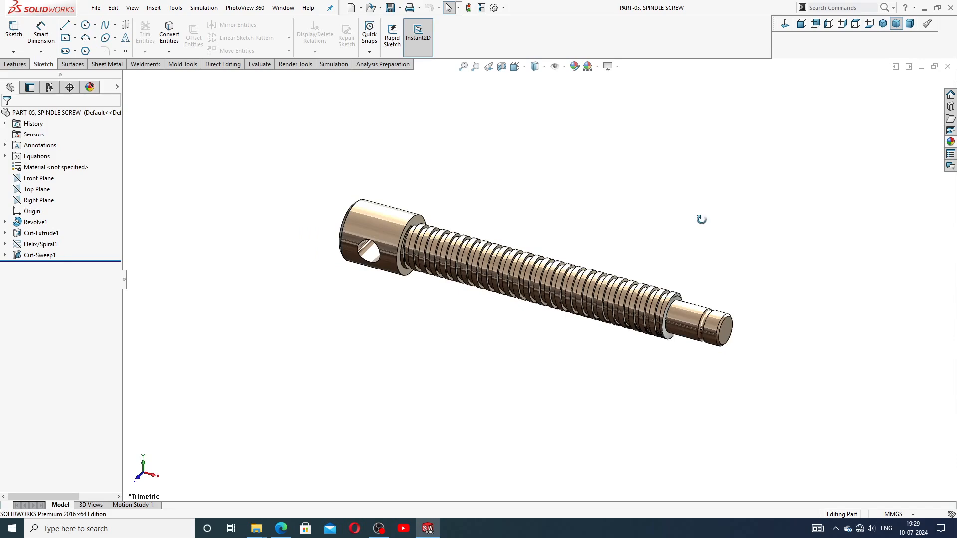
middle_drag(702, 219, 714, 248)
scroll(575, 282, down, 2)
scroll(596, 321, up, 2)
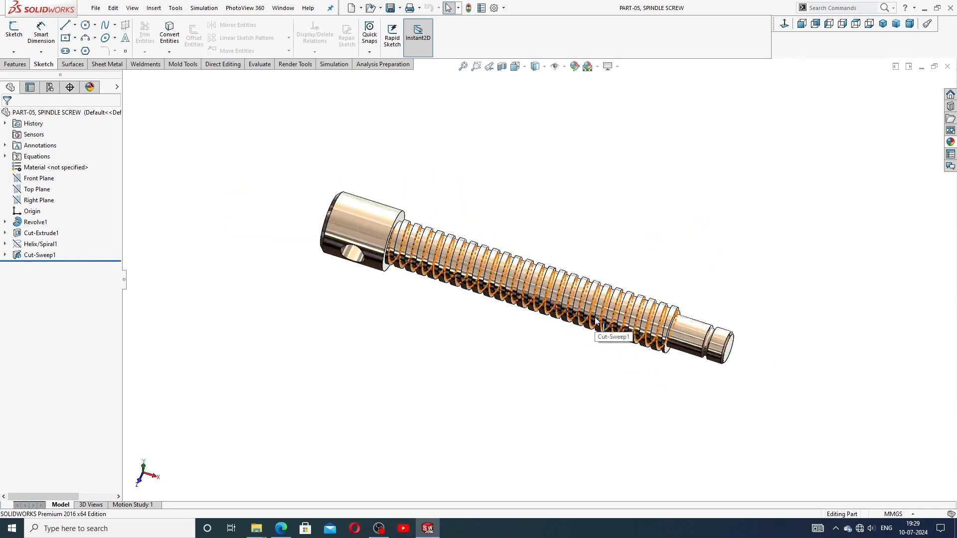
middle_drag(597, 321, 636, 278)
click(882, 26)
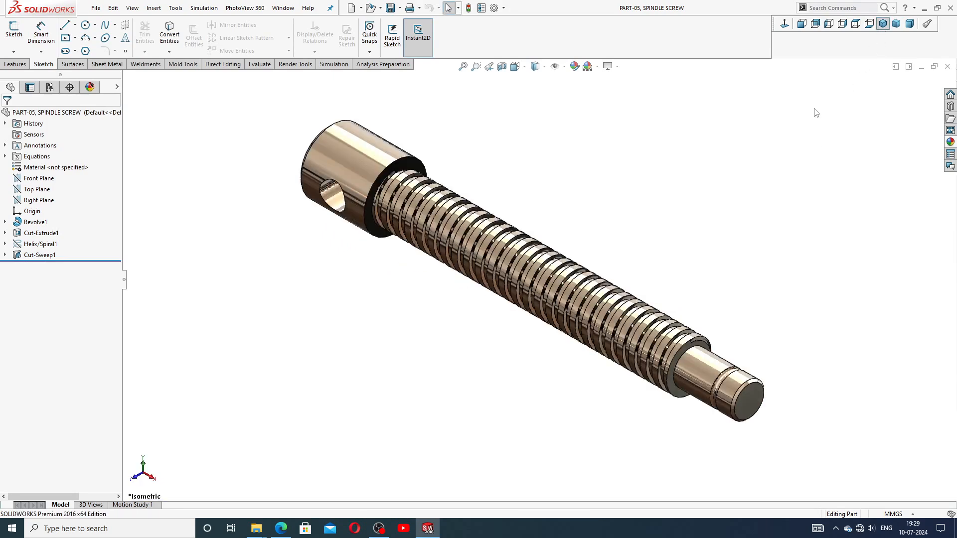
scroll(589, 221, up, 2)
scroll(568, 258, down, 2)
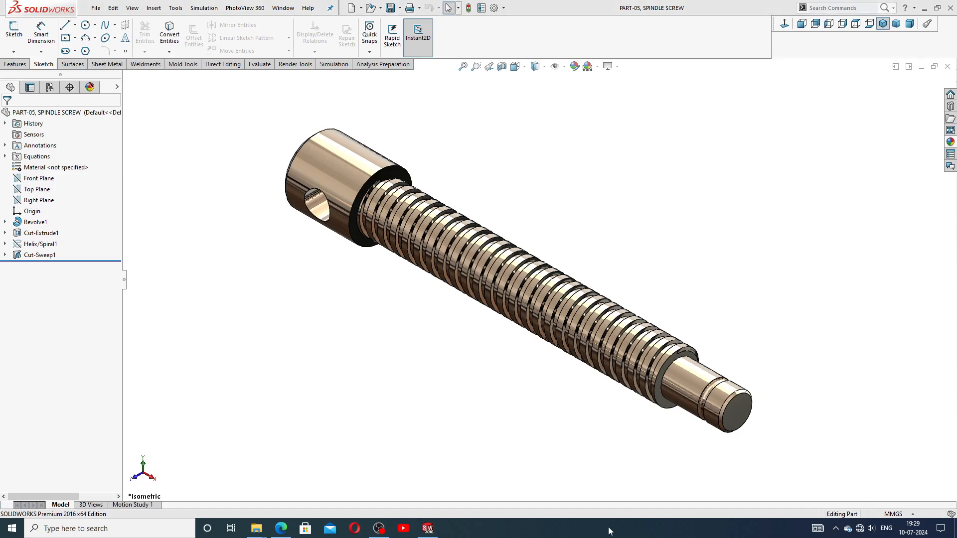
middle_drag(584, 239, 445, 369)
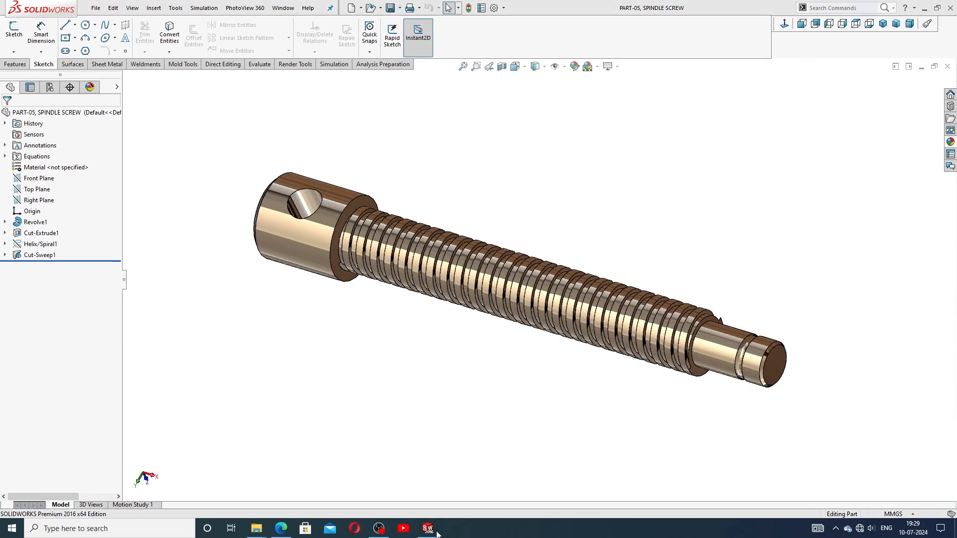
Step: Close the finished spindle screw part and create a new part document
click(947, 66)
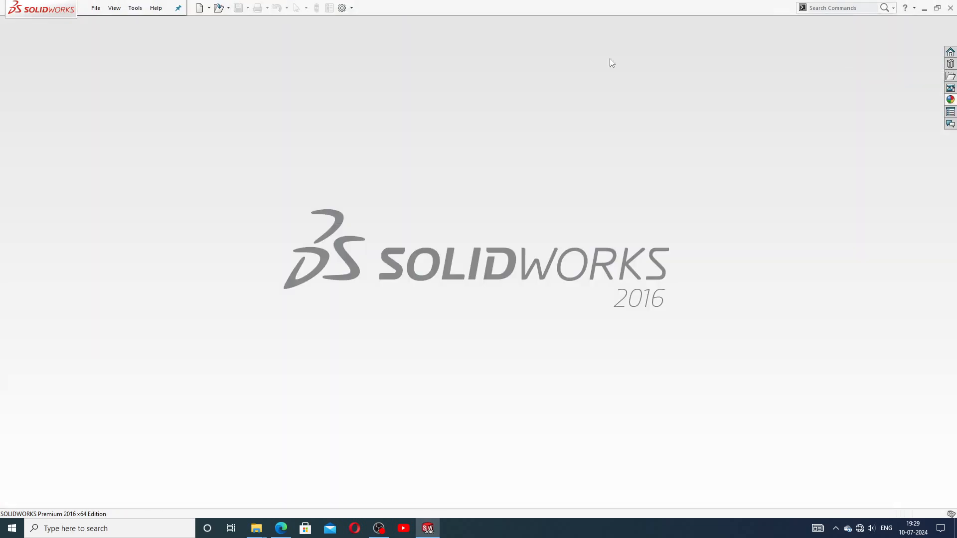
click(200, 8)
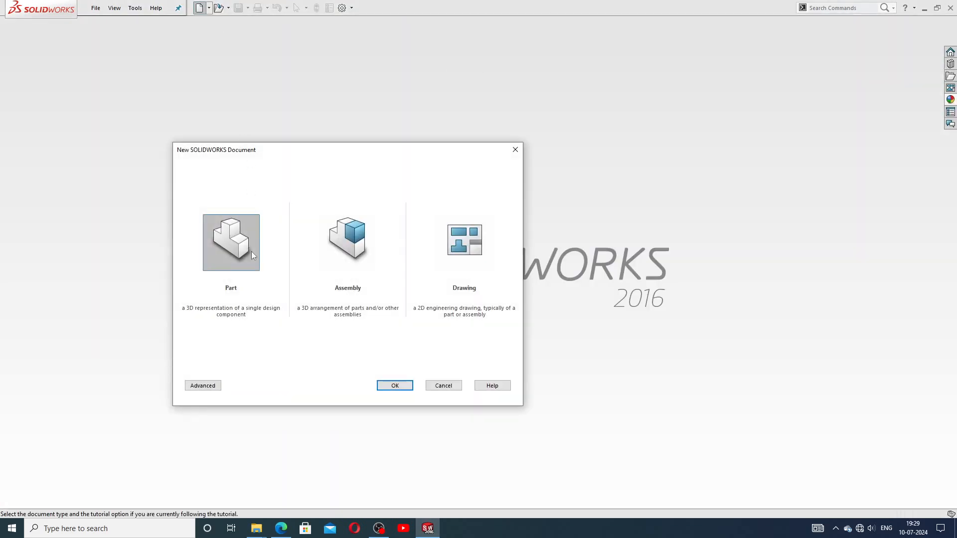
click(410, 383)
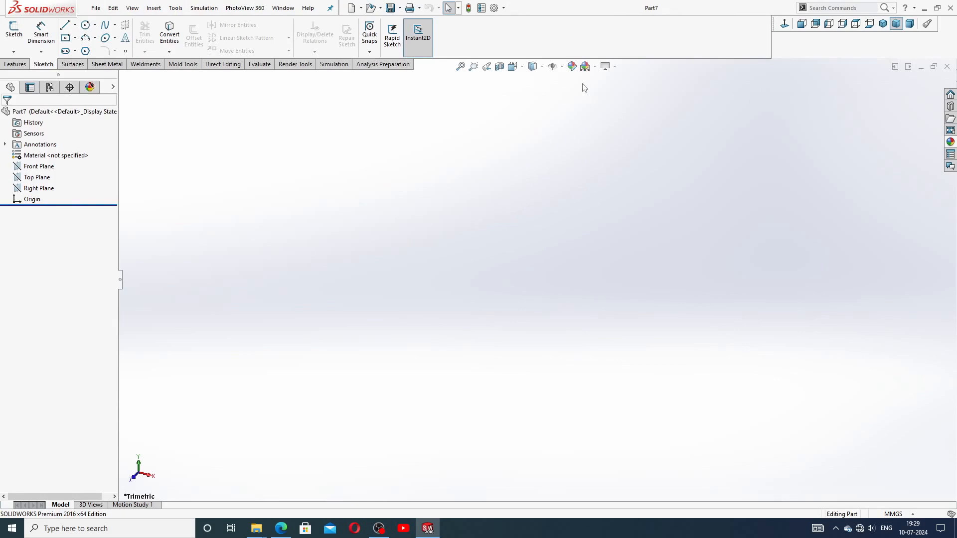
Step: Give the new part a plain white background and set both image quality resolutions to the highest level
click(594, 68)
click(612, 28)
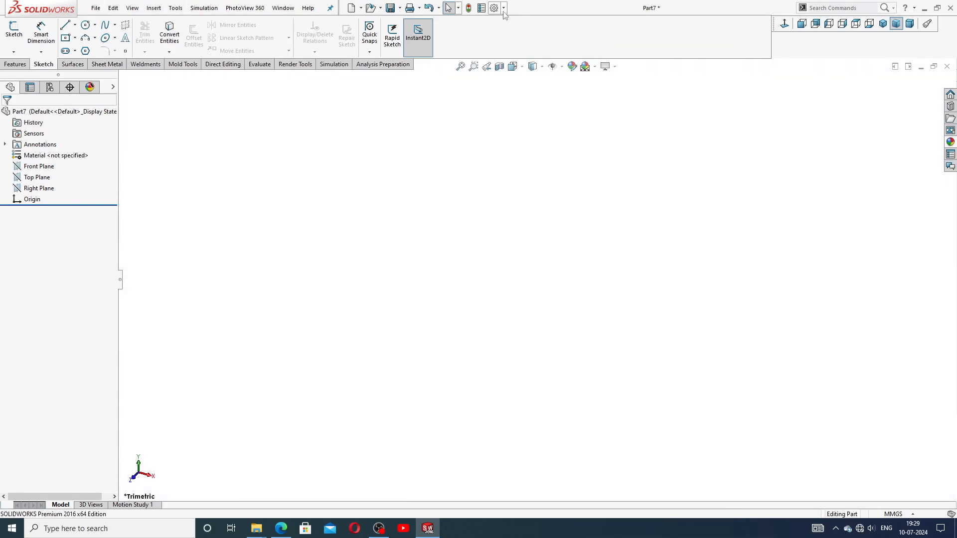
click(494, 8)
click(350, 97)
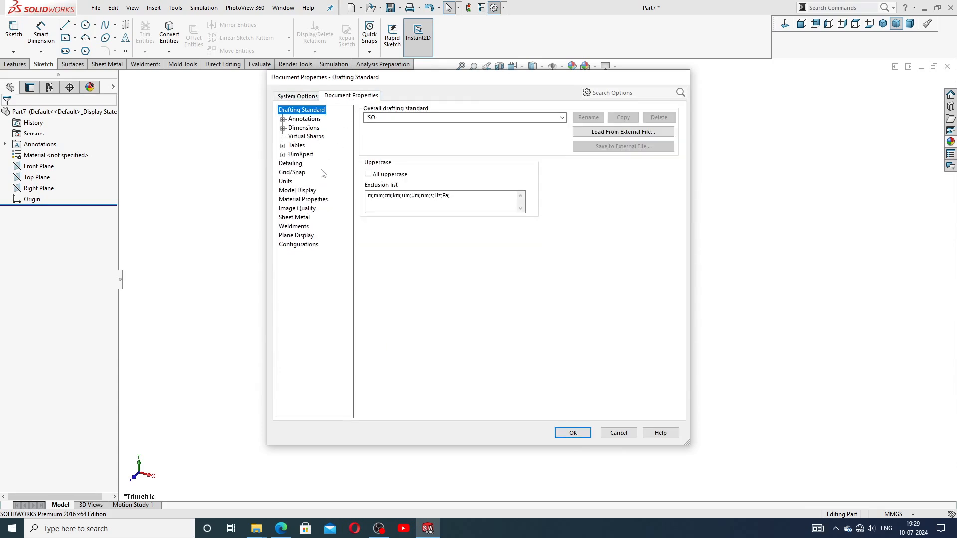
click(298, 209)
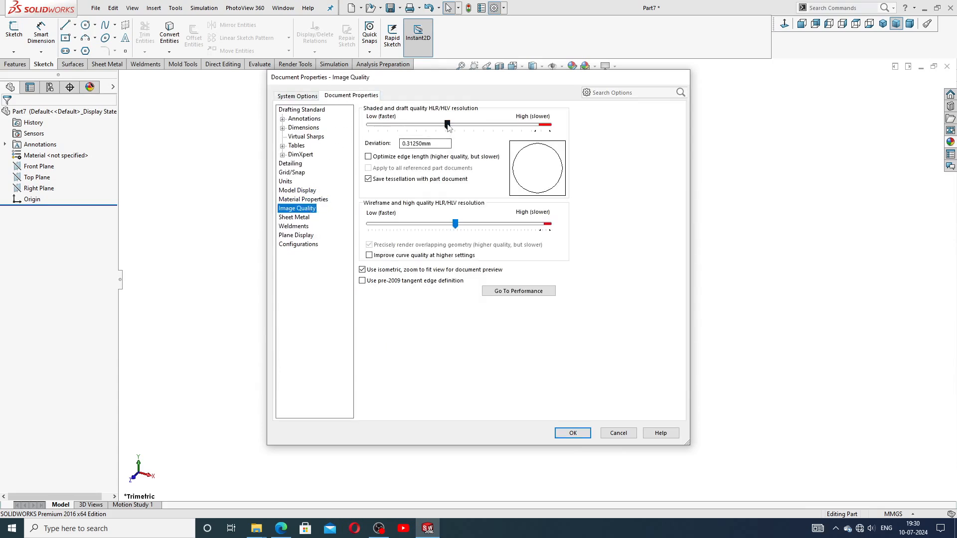
drag(455, 224, 549, 224)
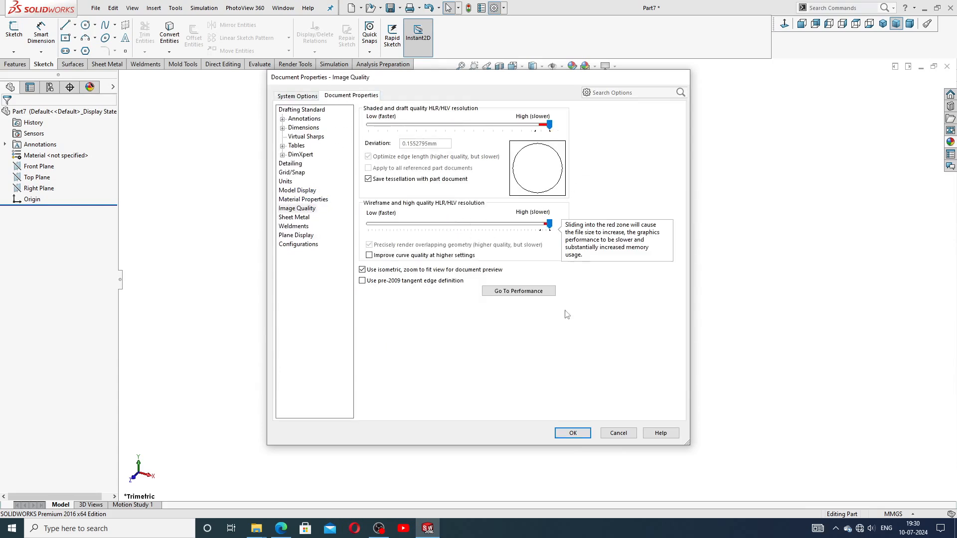
click(573, 433)
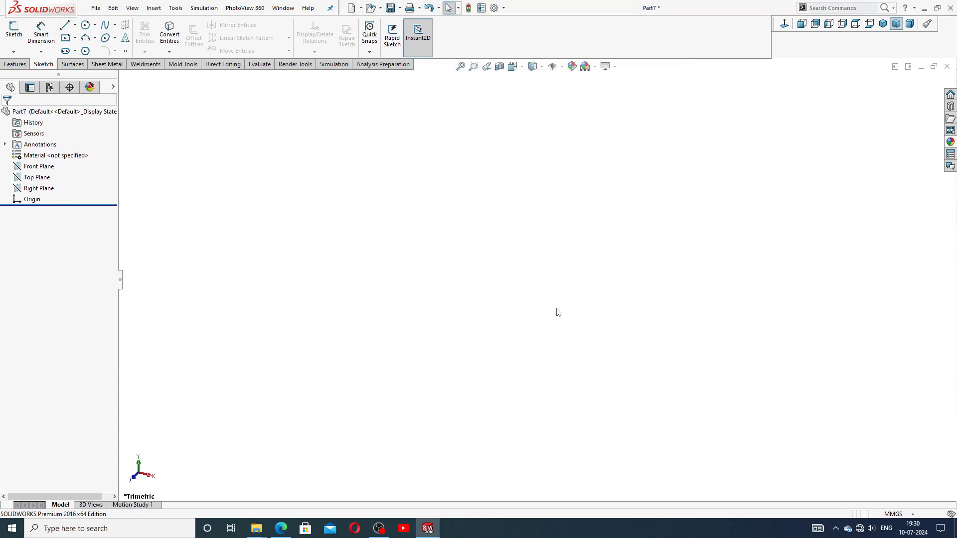
Step: Consult the spindle screw PDF drawing in the browser, return to SOLIDWORKS and start a sketch on the Front Plane
click(281, 529)
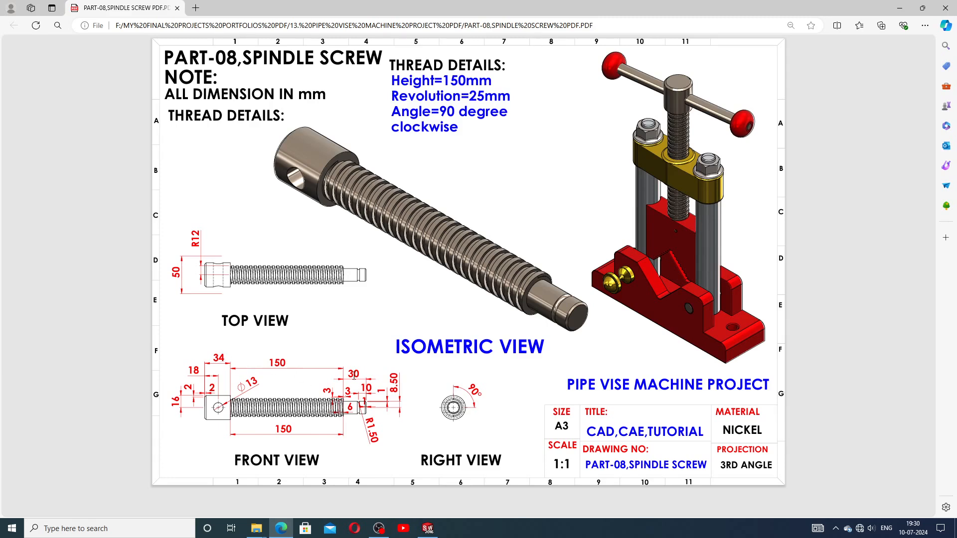
click(427, 529)
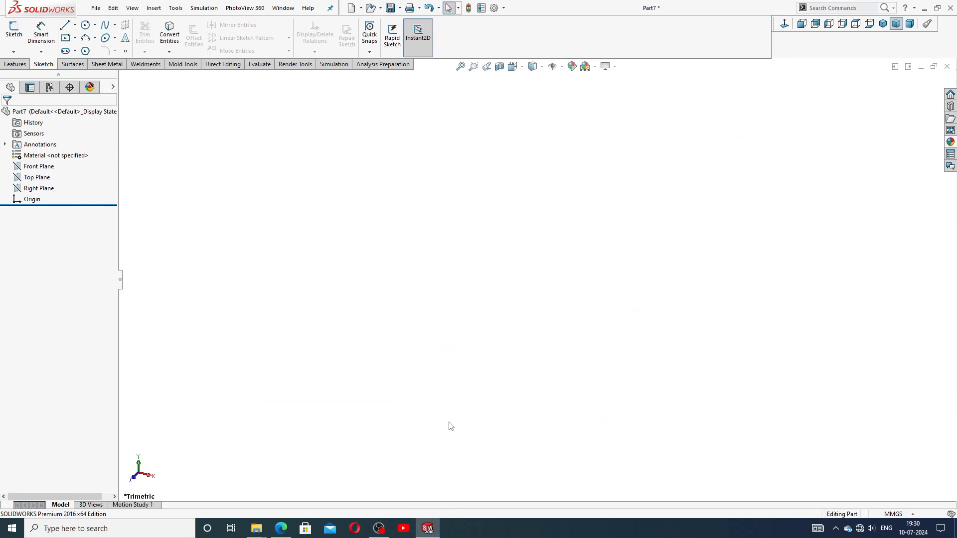
click(44, 167)
click(50, 152)
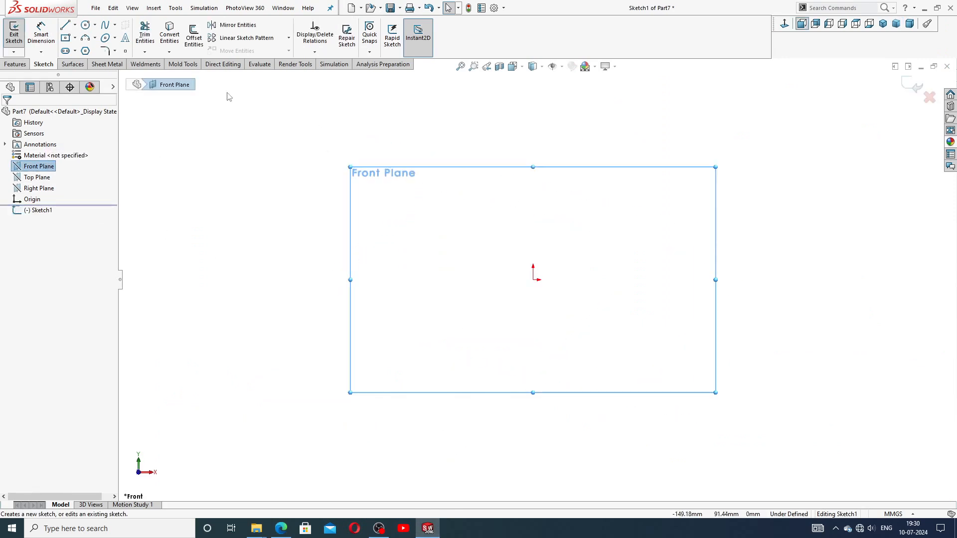
Step: Sketch a vertical line down to the origin, a long horizontal baseline and a stepped far end with risers about 10 and 11 mm high
click(64, 26)
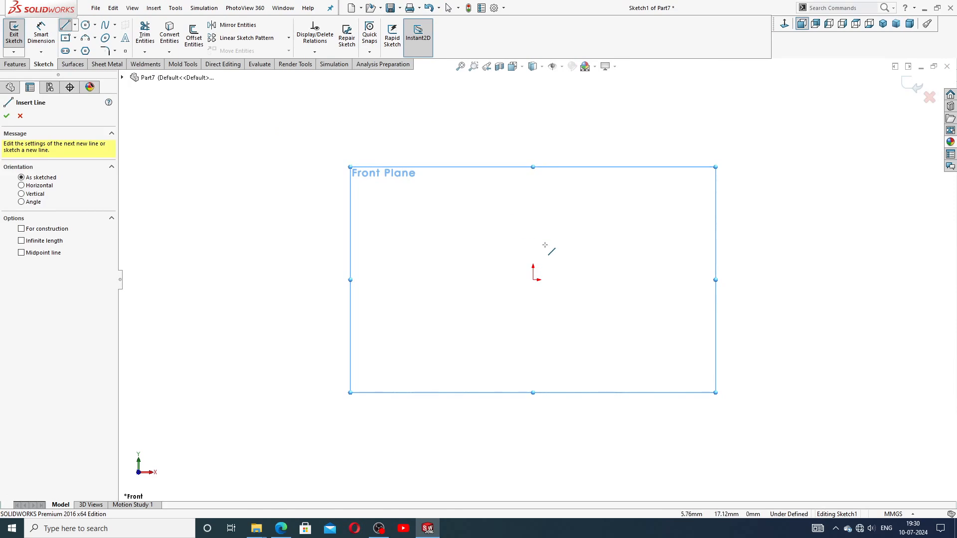
click(533, 227)
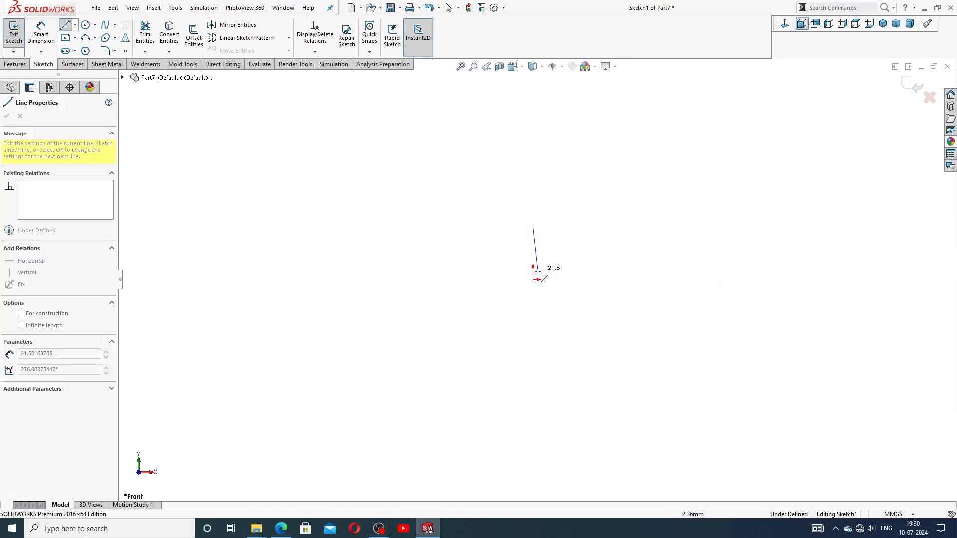
click(532, 279)
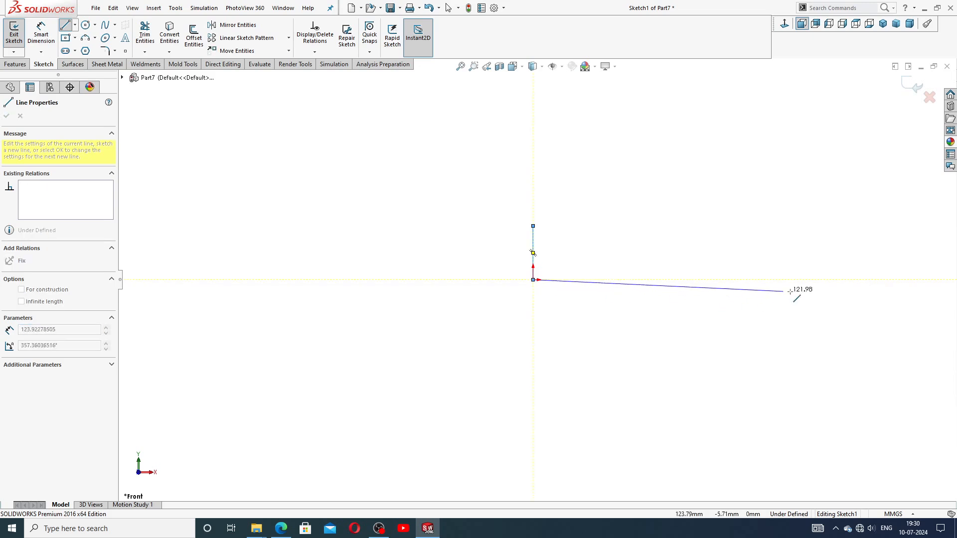
click(844, 280)
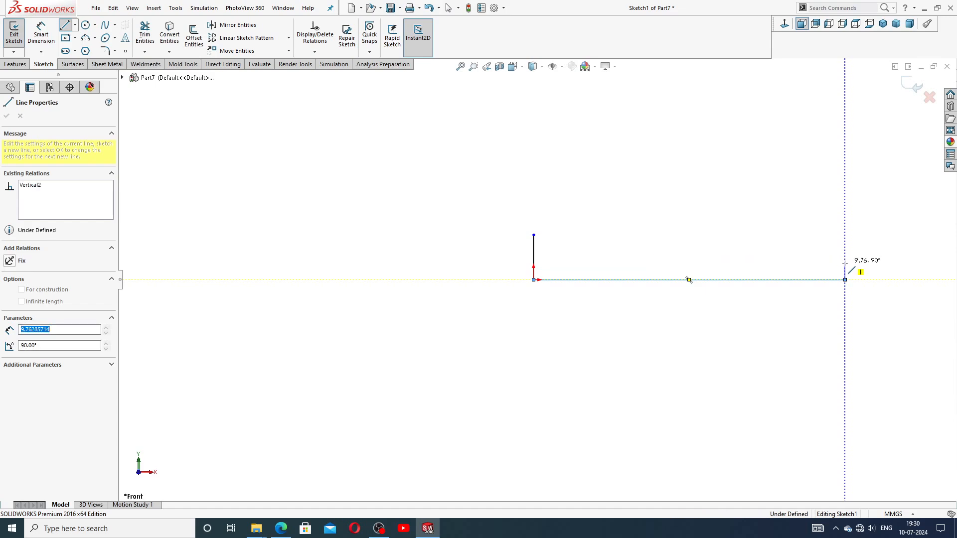
click(845, 263)
click(821, 263)
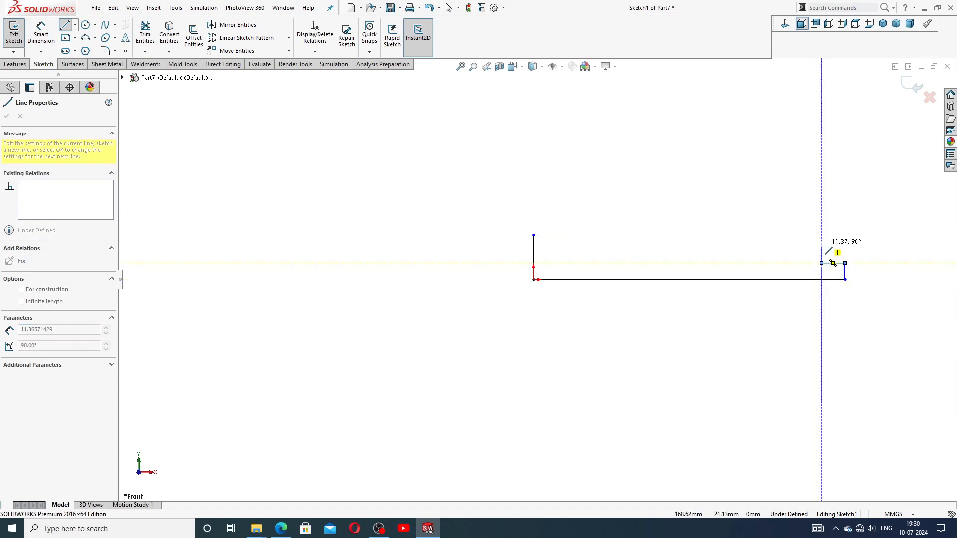
double_click(822, 244)
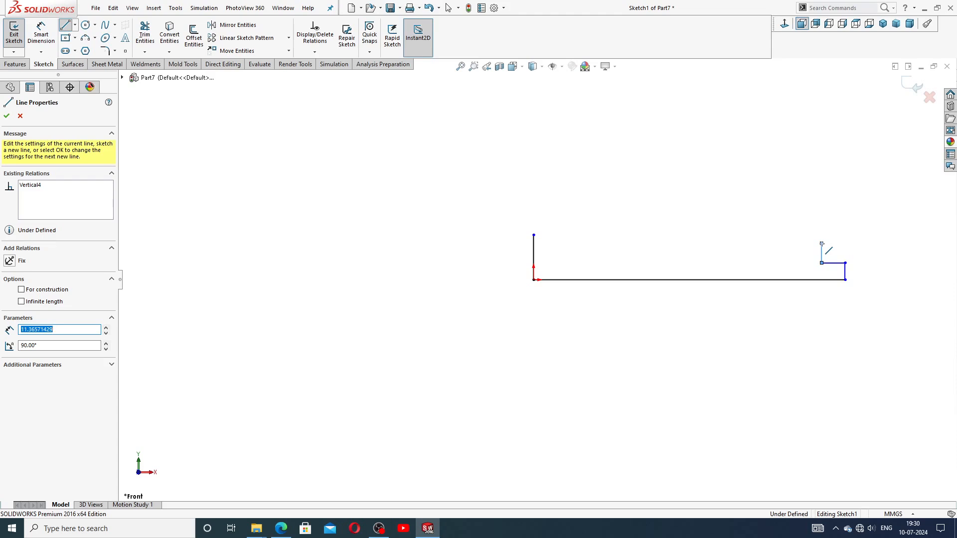
Step: Close the stepped profile with a horizontal line about 89 mm long, a riser about 5 mm high and a line back to the start
click(821, 244)
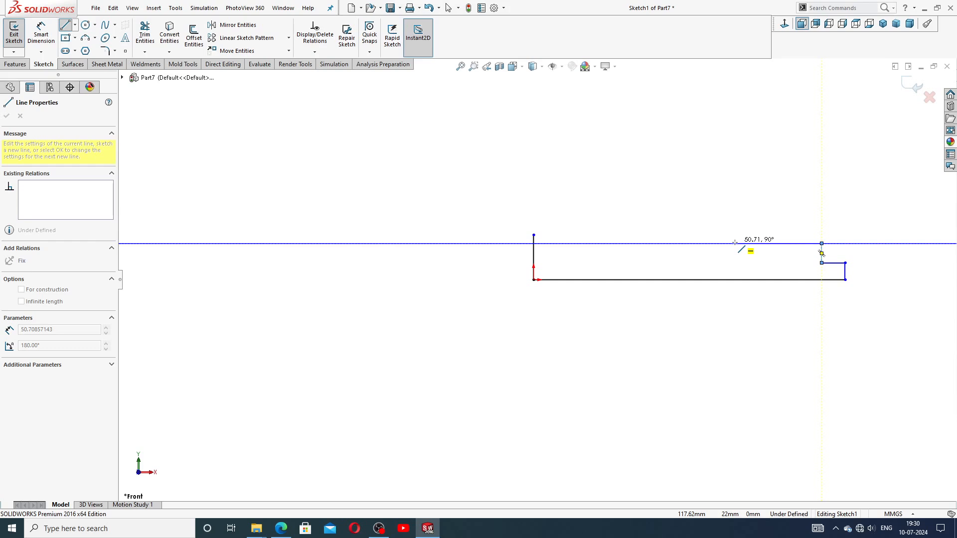
double_click(669, 244)
click(668, 244)
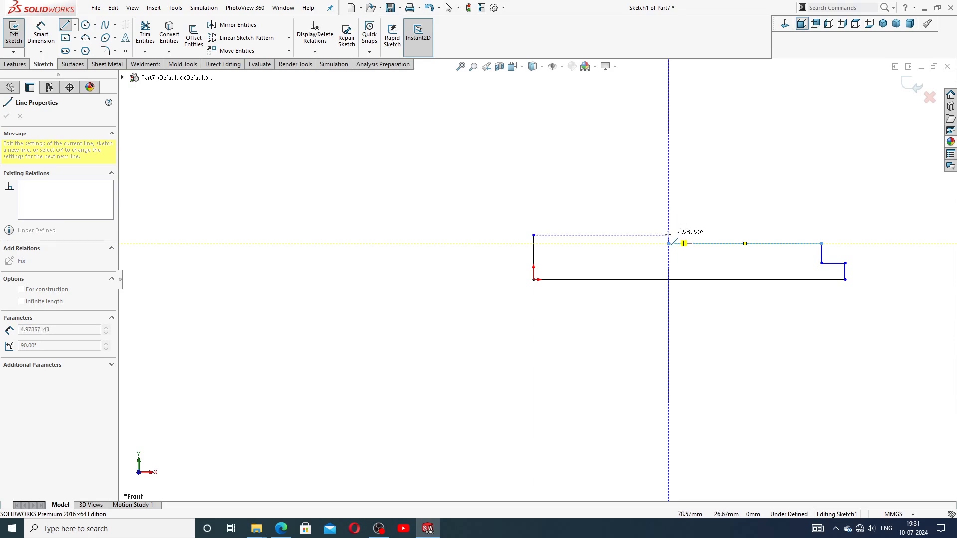
click(668, 235)
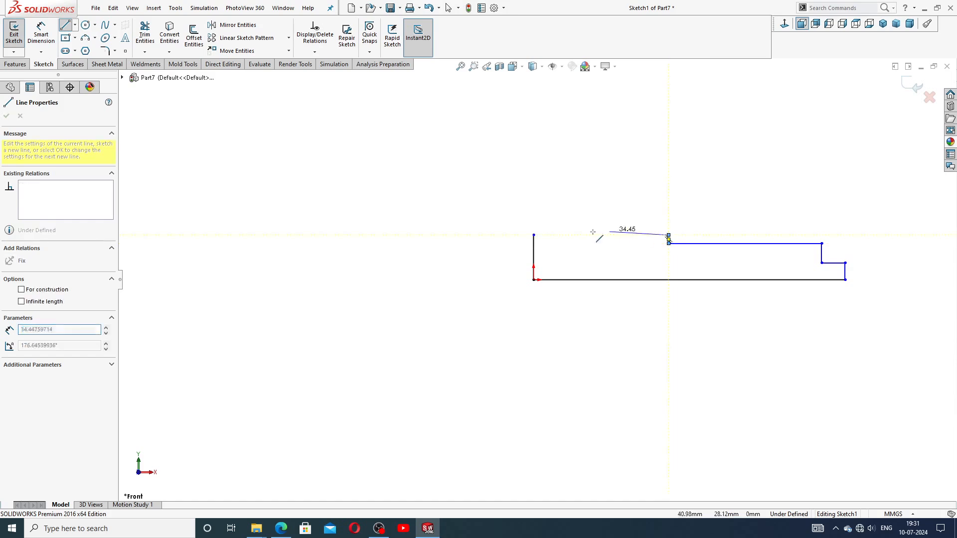
click(533, 235)
right_click(743, 199)
click(742, 200)
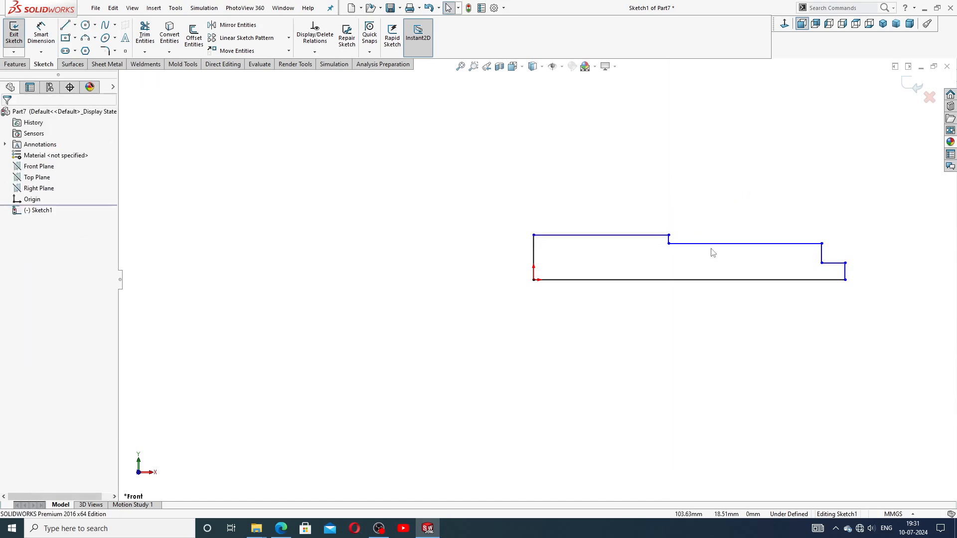
Step: Move the profile's middle horizontal line down to deepen the step between the head and the shaft
scroll(711, 252, down, 2)
scroll(714, 255, up, 2)
scroll(692, 266, down, 3)
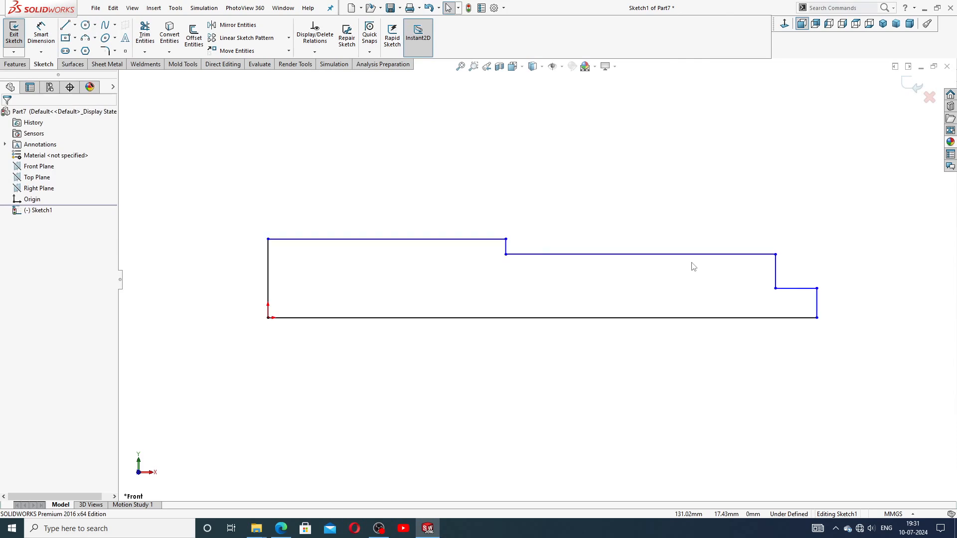
drag(687, 261, 688, 275)
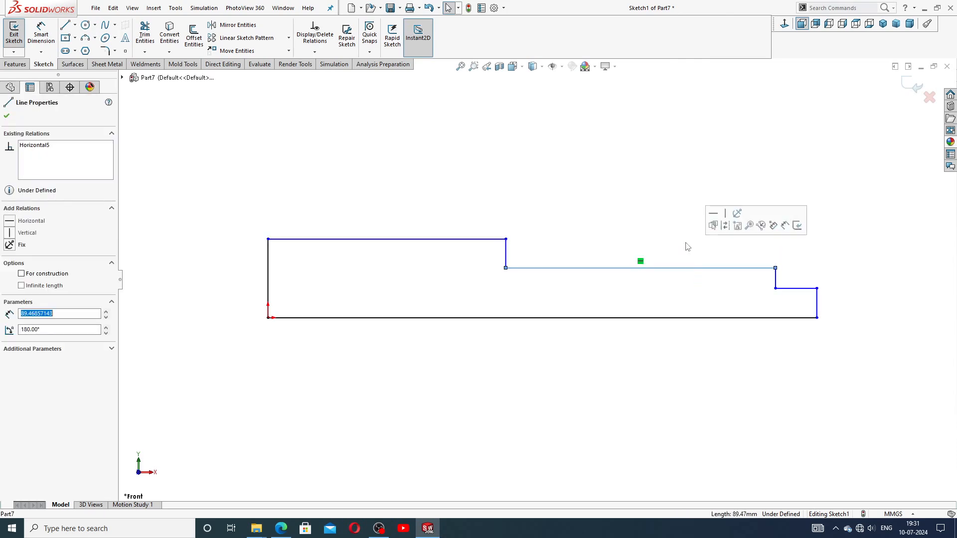
click(676, 217)
Step: Dimension the profile's middle horizontal line to a length of 150 mm
scroll(676, 283, up, 2)
scroll(664, 314, down, 1)
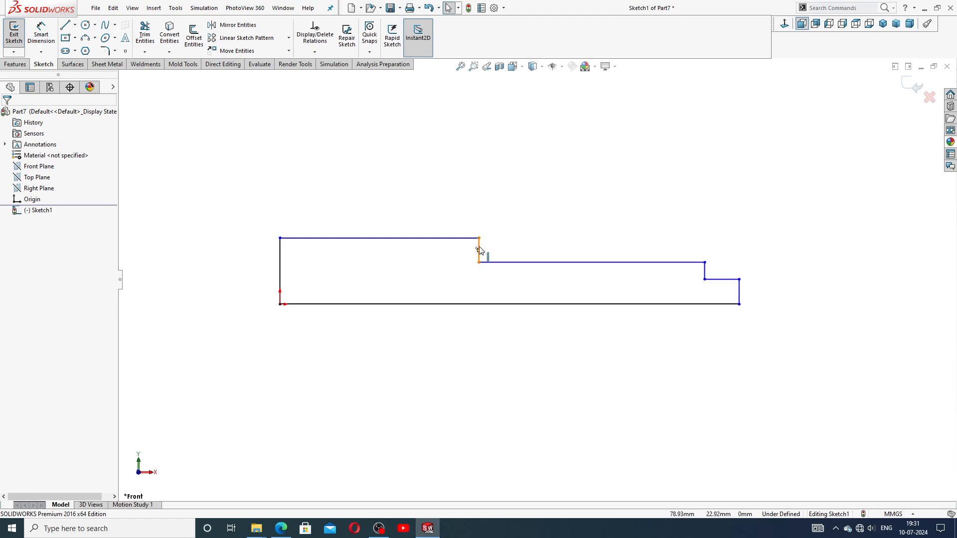
click(41, 31)
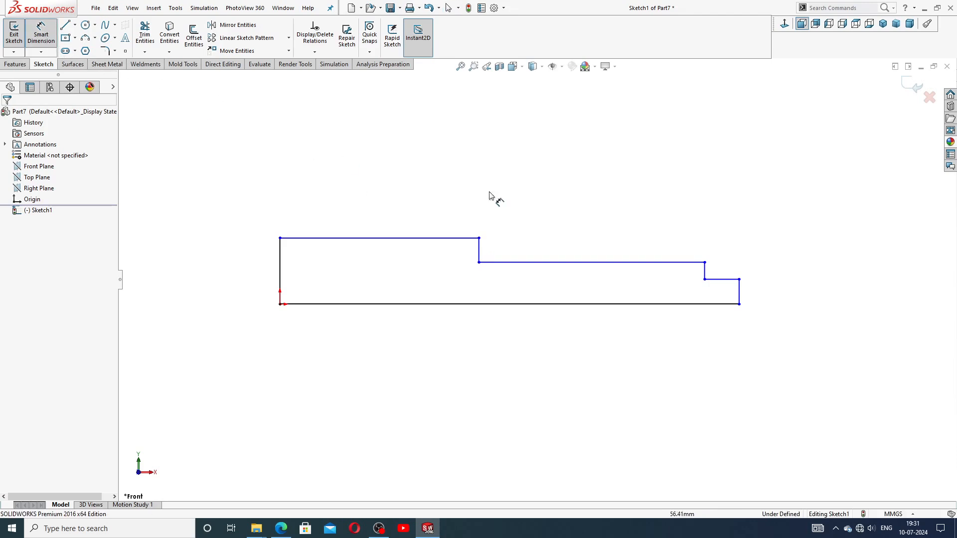
click(652, 264)
click(576, 247)
text(1)
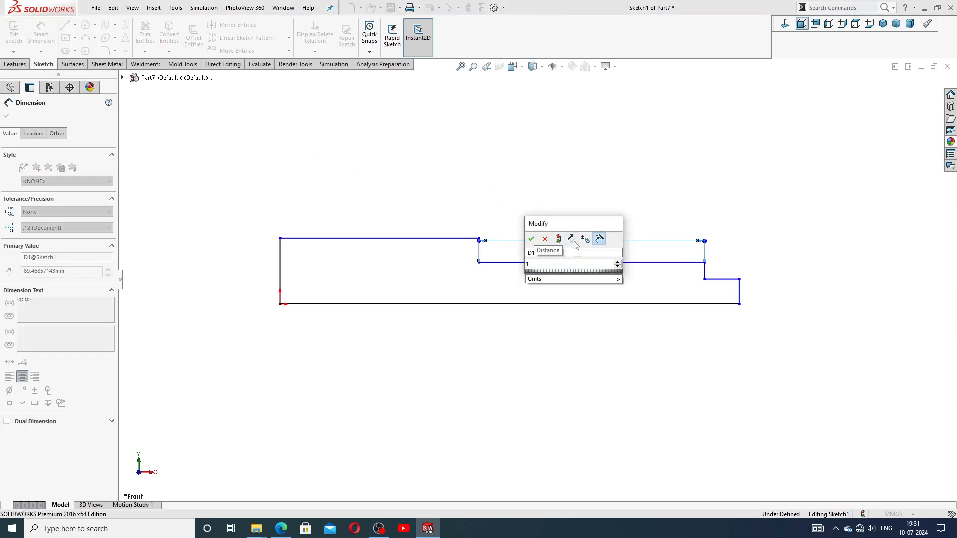
text(50)
key(Return)
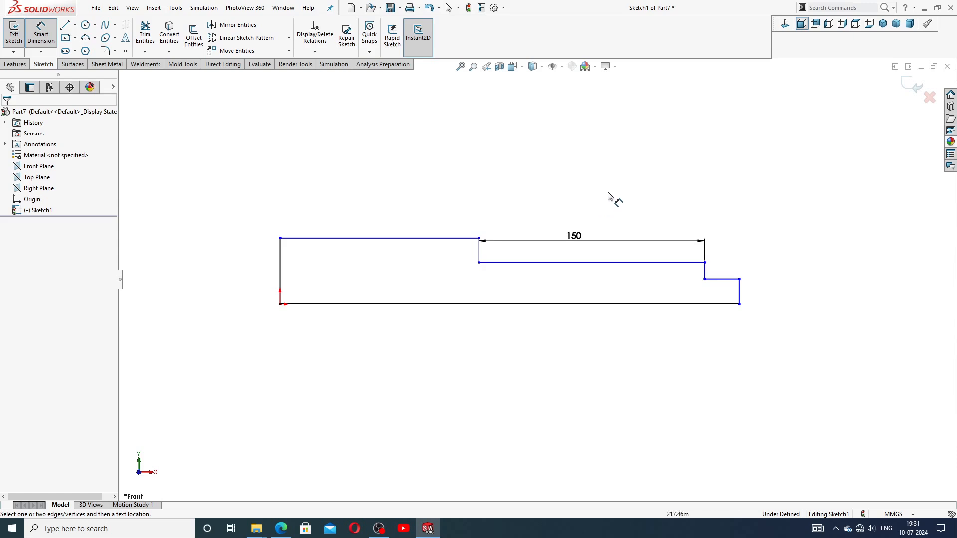
Step: Dimension the top line of the profile's head to a length of 34 mm
scroll(551, 257, down, 2)
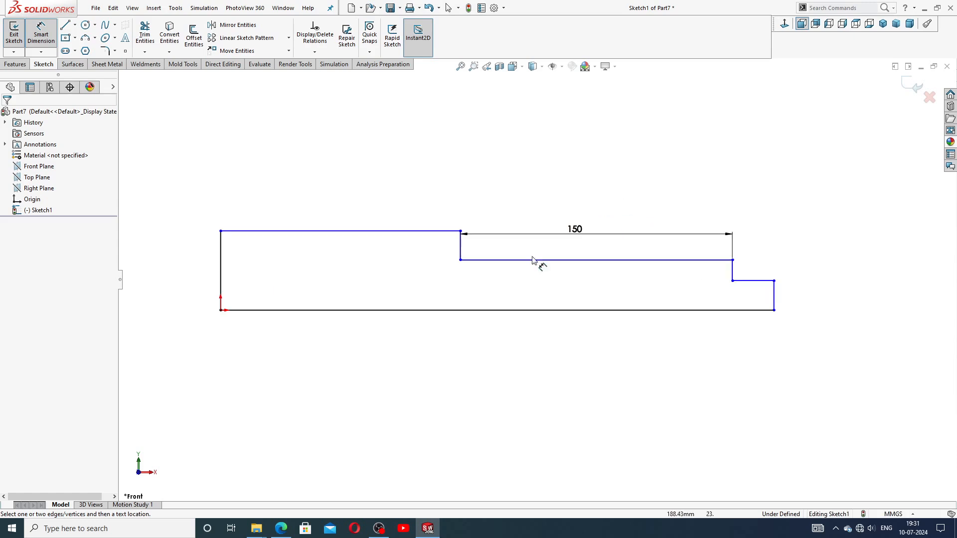
click(415, 233)
click(356, 214)
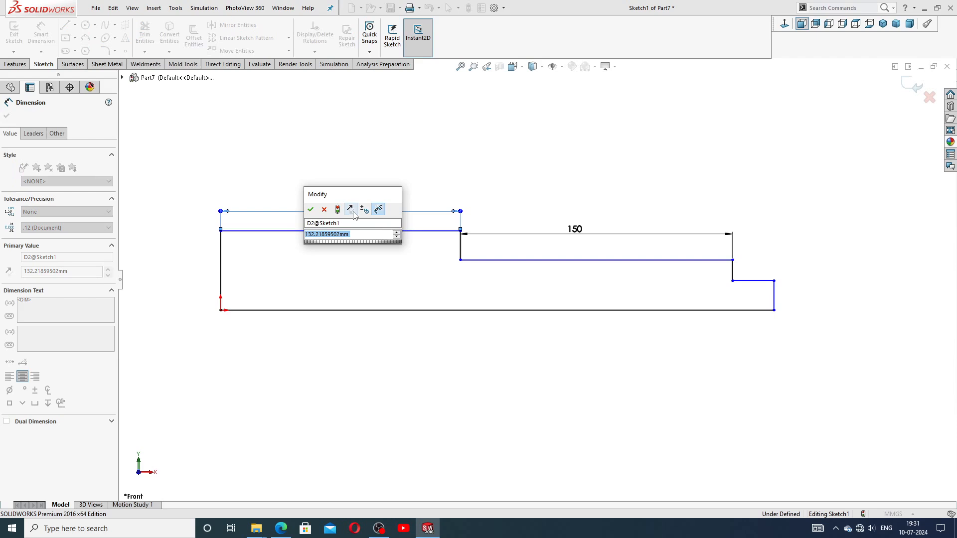
text(34)
key(Return)
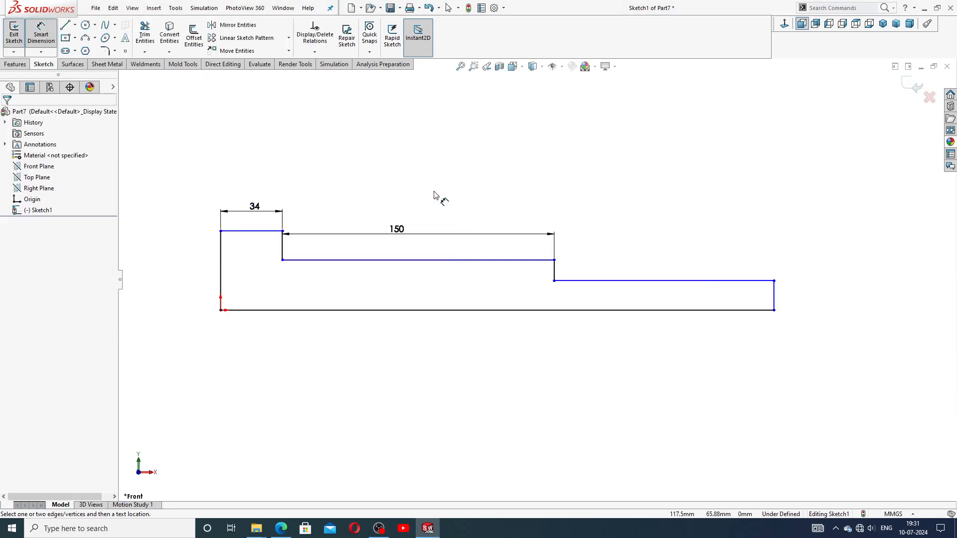
Step: Dimension the horizontal line of the profile's stepped end to a length of 30 mm
click(601, 281)
click(606, 262)
text(30)
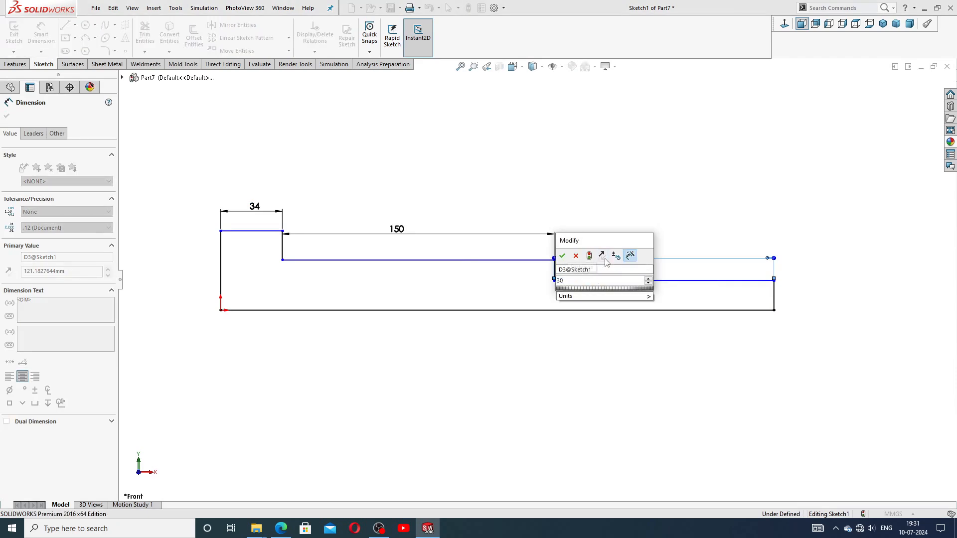
key(Return)
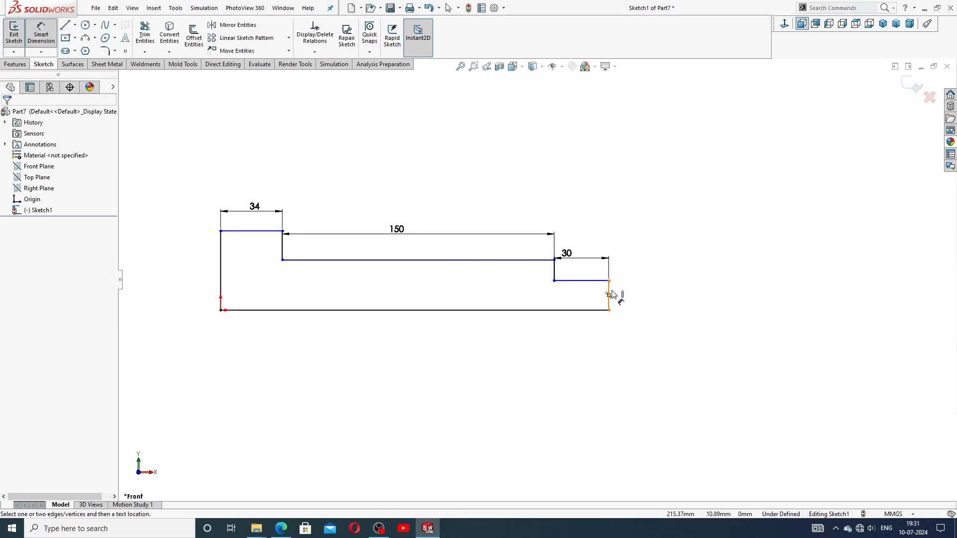
Step: Dimension the vertical line closing the stepped end to a height of 8.5 mm
click(609, 292)
click(634, 300)
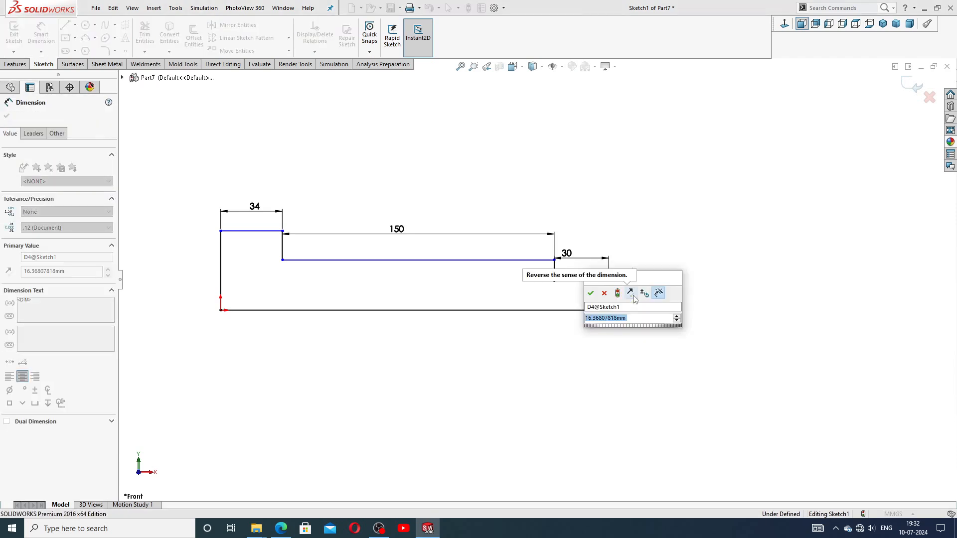
text(8.5)
key(Return)
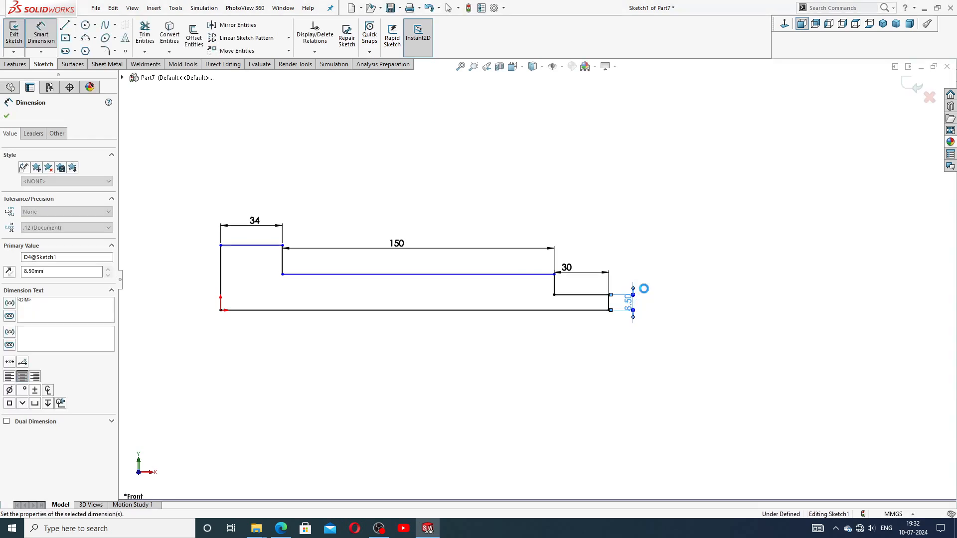
click(664, 267)
scroll(251, 264, down, 1)
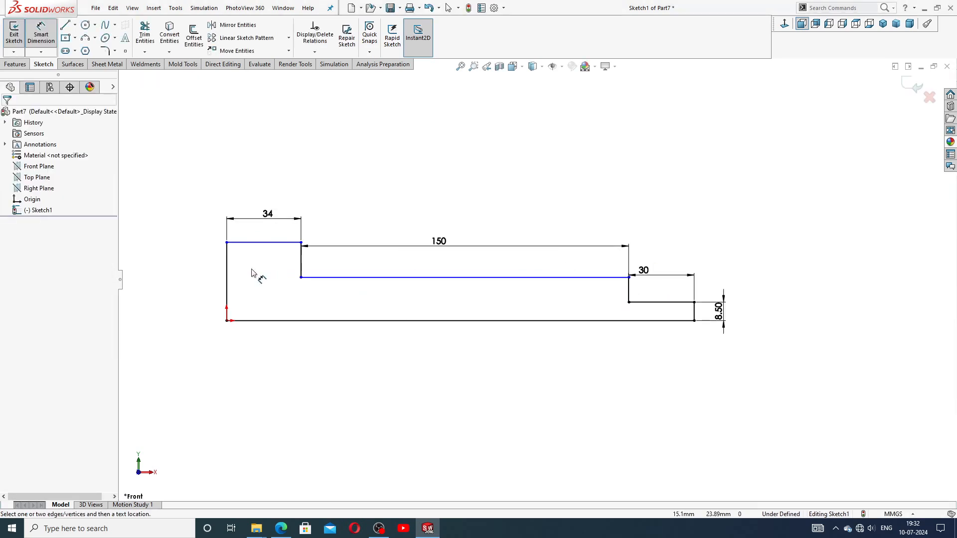
Step: Dimension the head's vertical line at the origin to a height of 16 mm
click(227, 272)
click(214, 279)
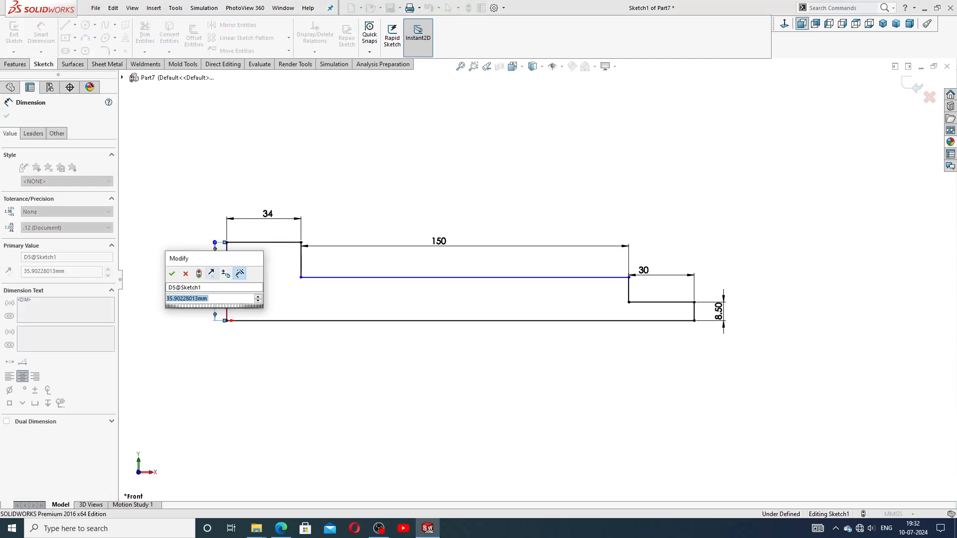
text(16)
key(Return)
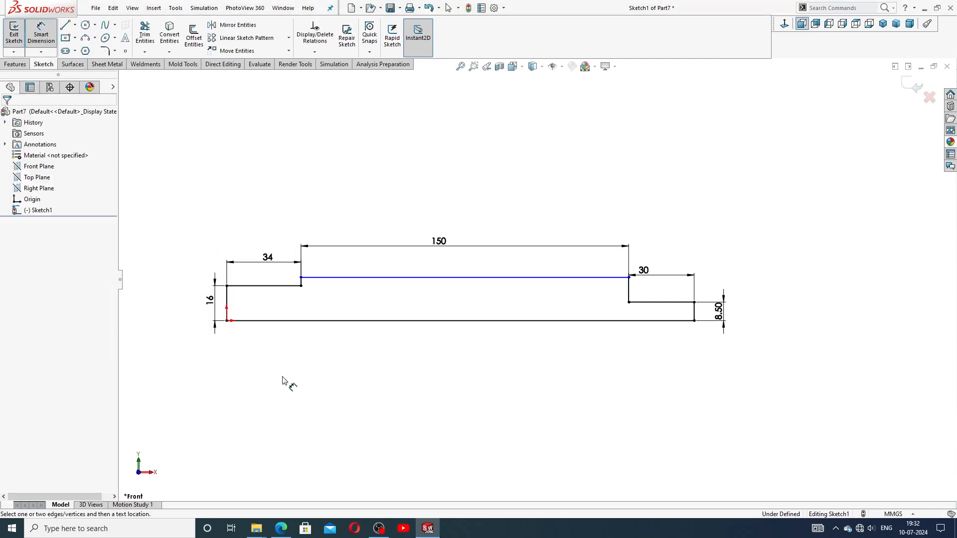
scroll(376, 347, down, 1)
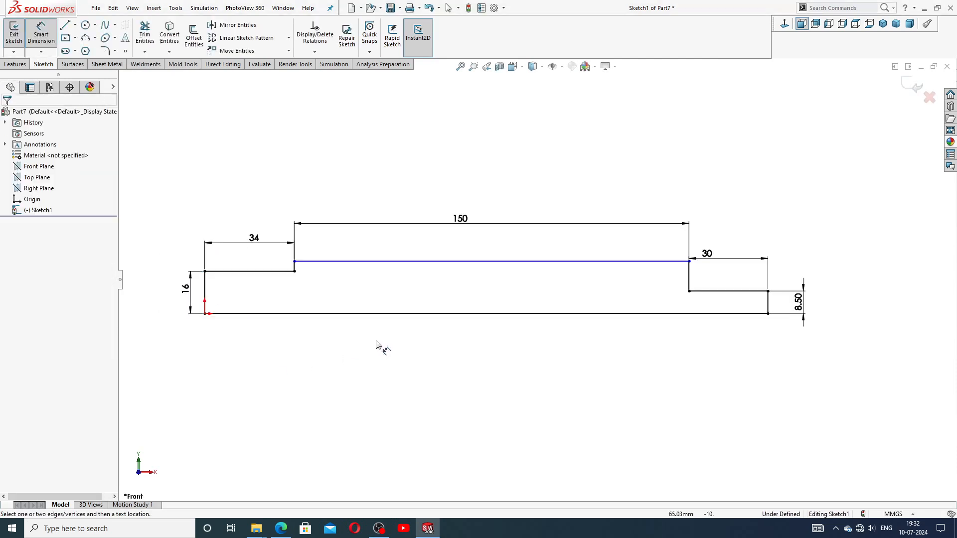
Step: Dimension the distance between the shaft's upper line and the baseline to 12 mm
click(525, 261)
click(529, 313)
click(531, 291)
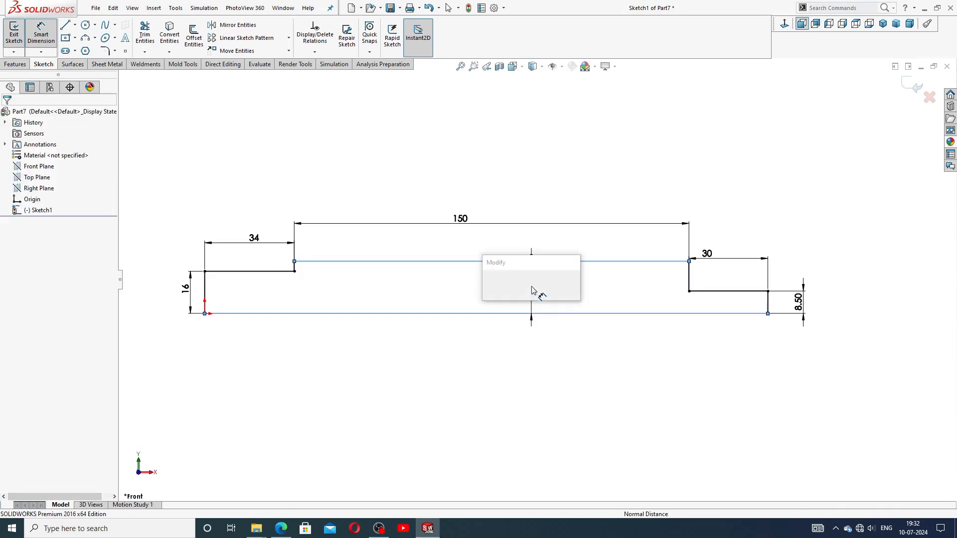
text(12)
key(Return)
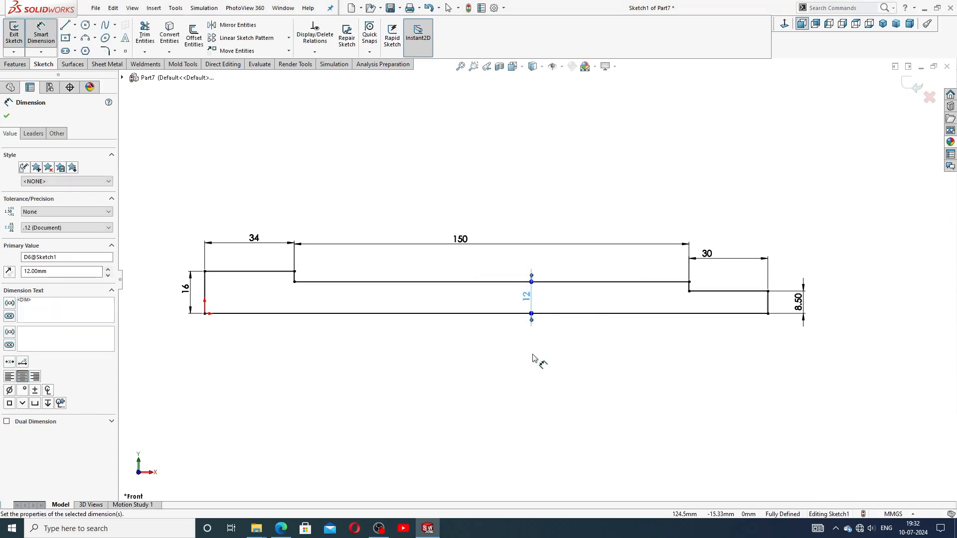
click(532, 355)
scroll(443, 323, down, 1)
scroll(386, 293, up, 2)
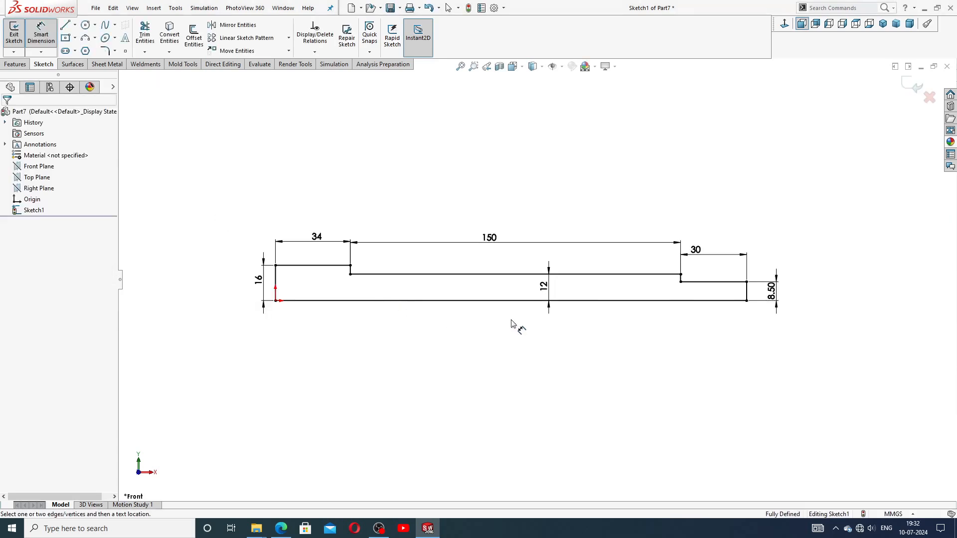
Step: Tidy the dimension placement by centring the 34, 150 and 30 mm lengths above their lines and adjusting the 16 and 12 mm heights
drag(496, 241, 515, 239)
click(548, 327)
drag(316, 237, 315, 233)
click(361, 335)
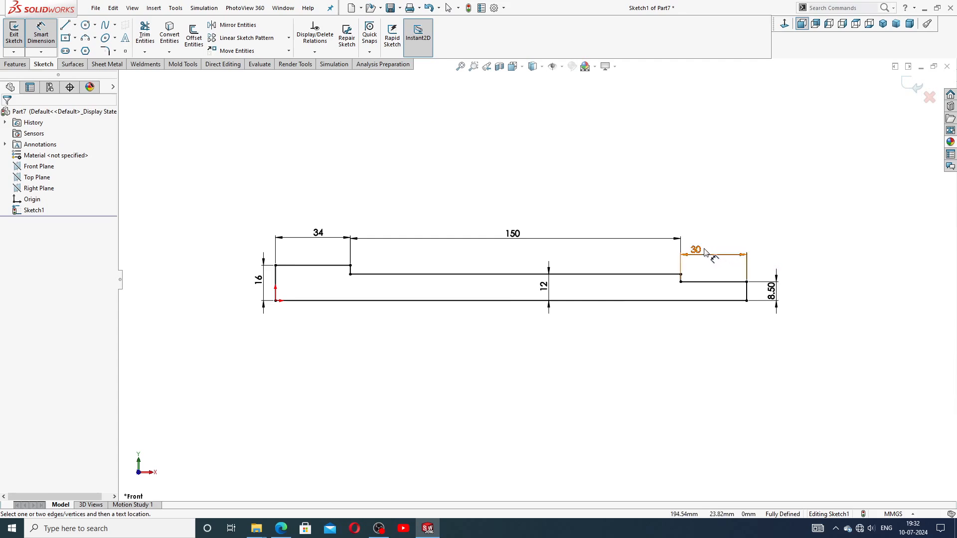
drag(705, 251, 722, 245)
click(718, 198)
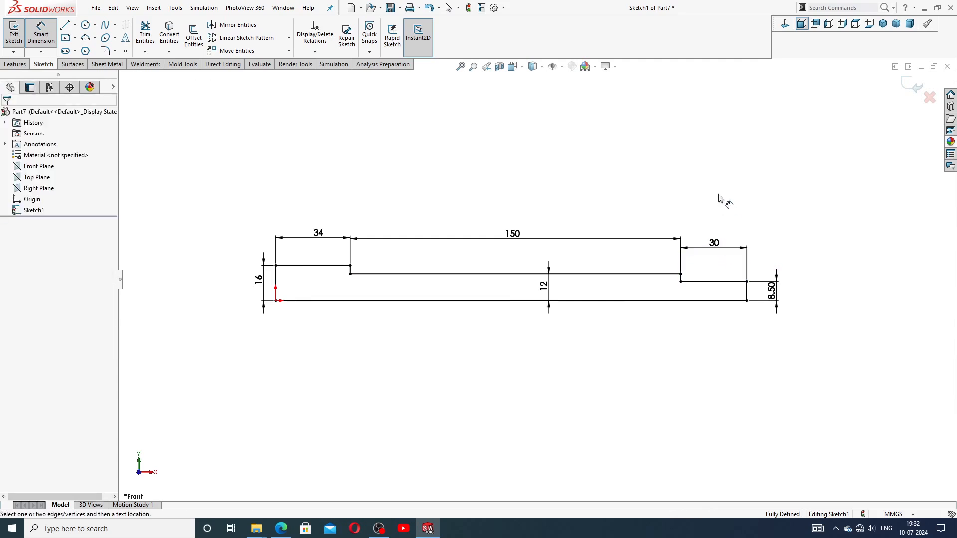
drag(257, 279, 256, 282)
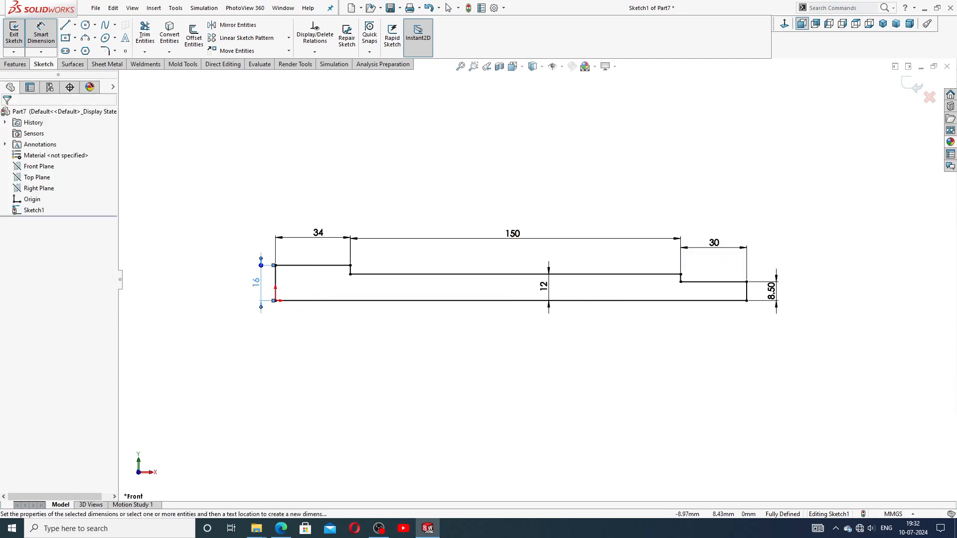
drag(546, 286, 539, 284)
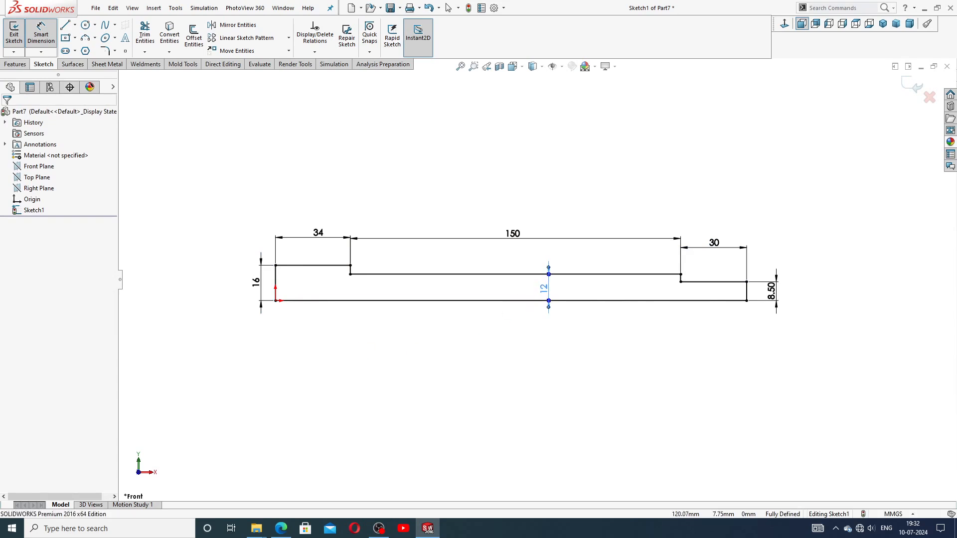
click(551, 320)
scroll(551, 320, down, 2)
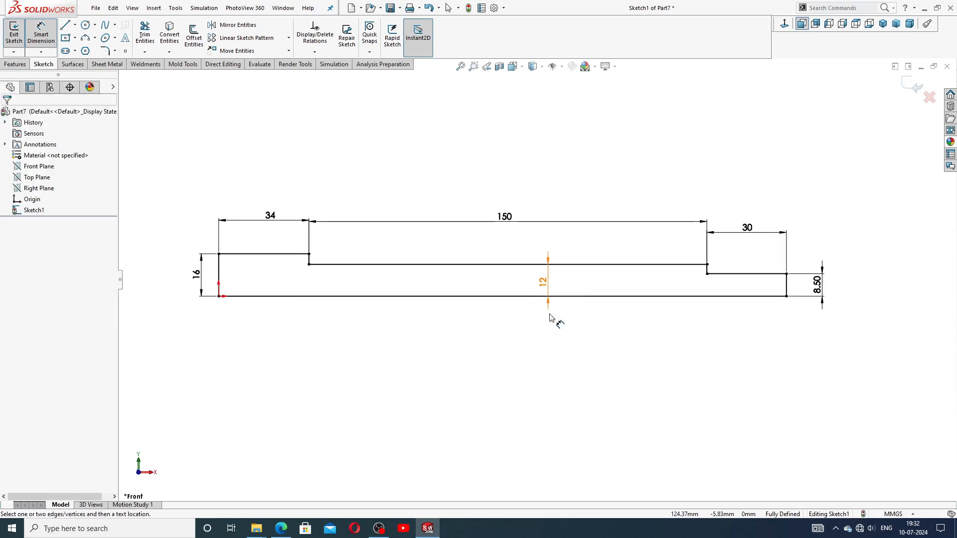
right_click(570, 150)
click(595, 148)
Step: Check the groove in the PDF drawing and sketch a downward three-point semicircular arc of about 3.8 mm radius on the stepped end's upper line
click(281, 527)
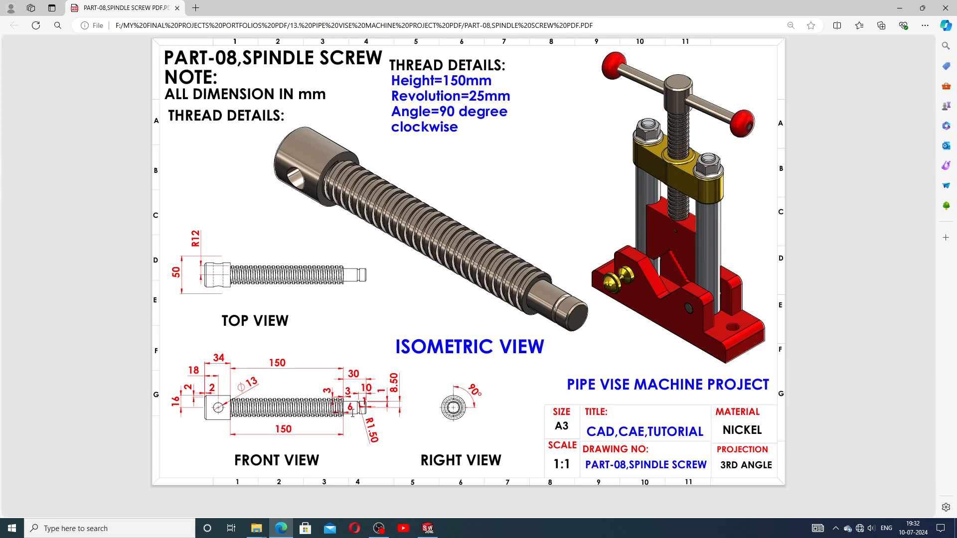
click(428, 529)
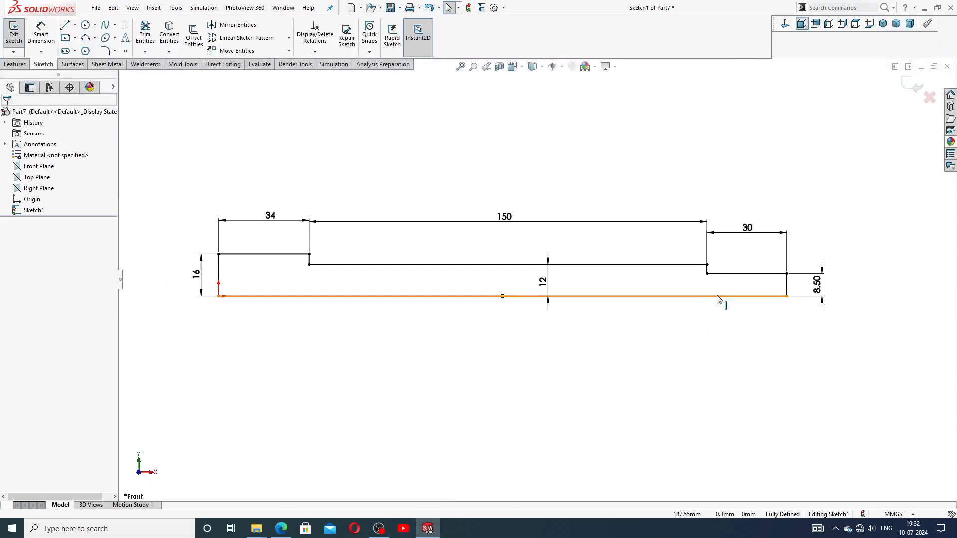
click(95, 38)
click(104, 75)
scroll(750, 265, down, 2)
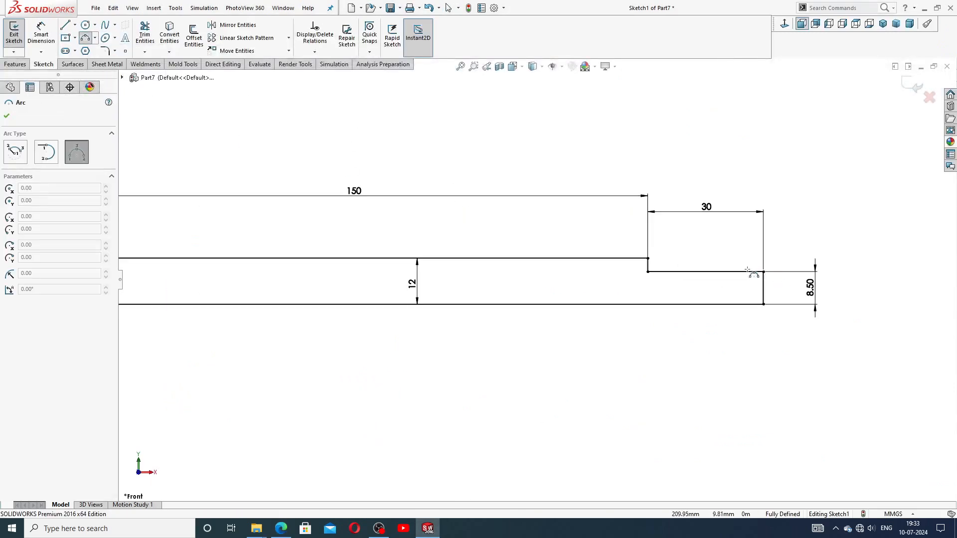
scroll(750, 271, down, 4)
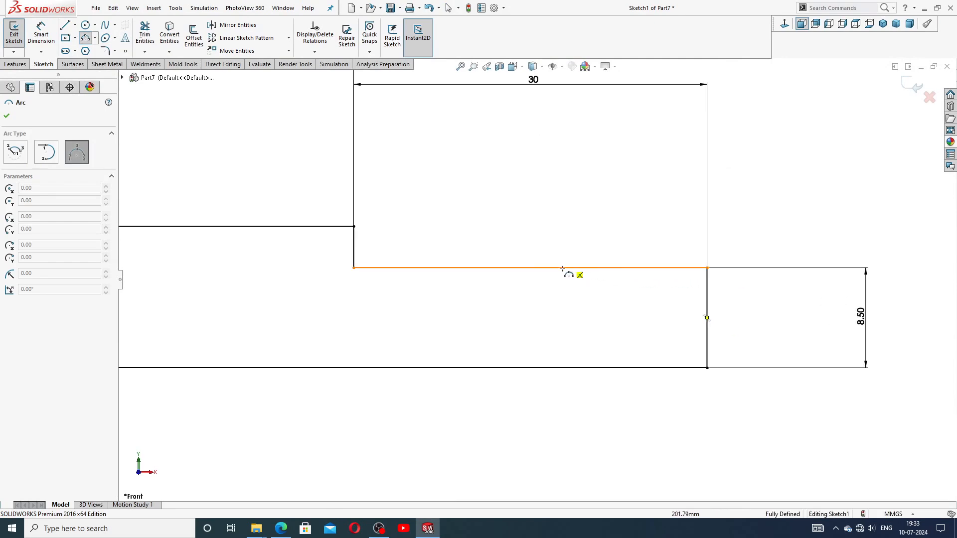
click(588, 267)
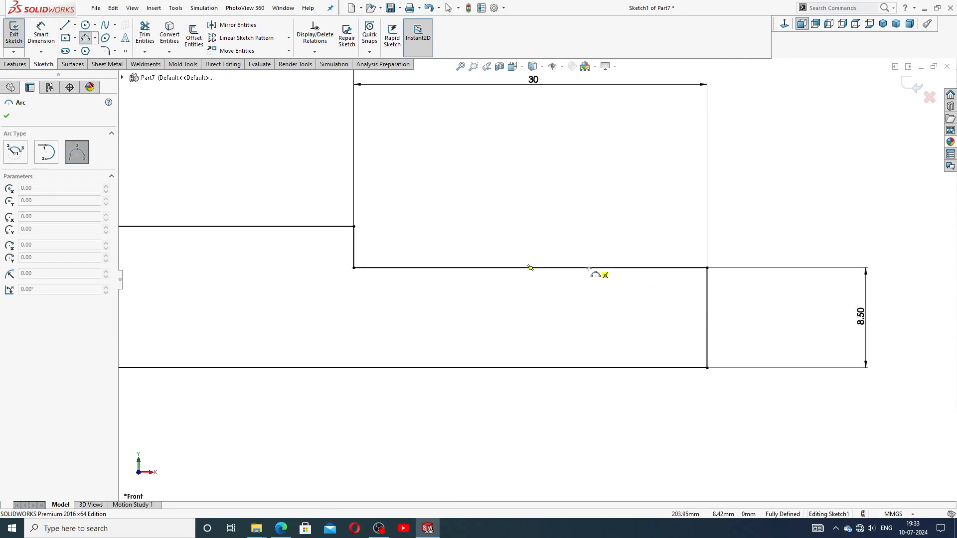
click(500, 267)
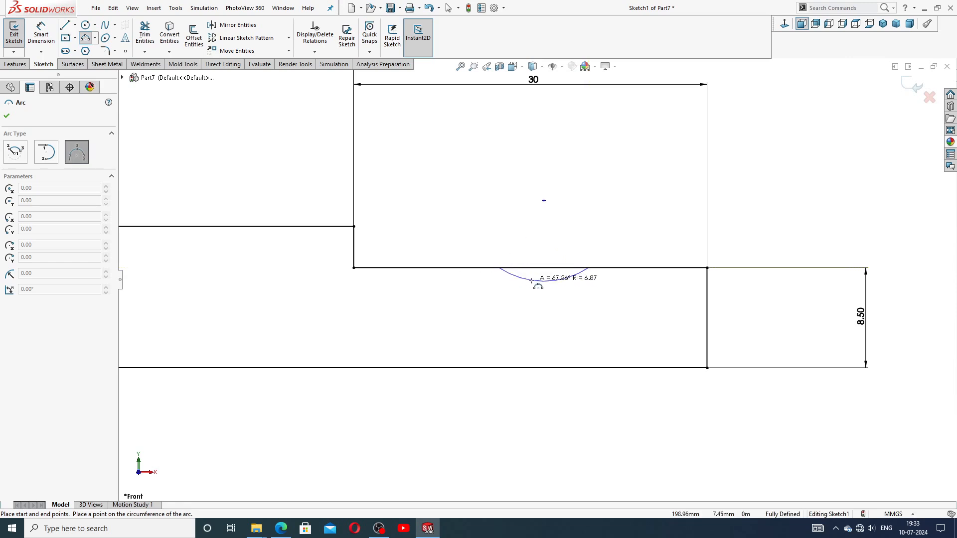
click(545, 313)
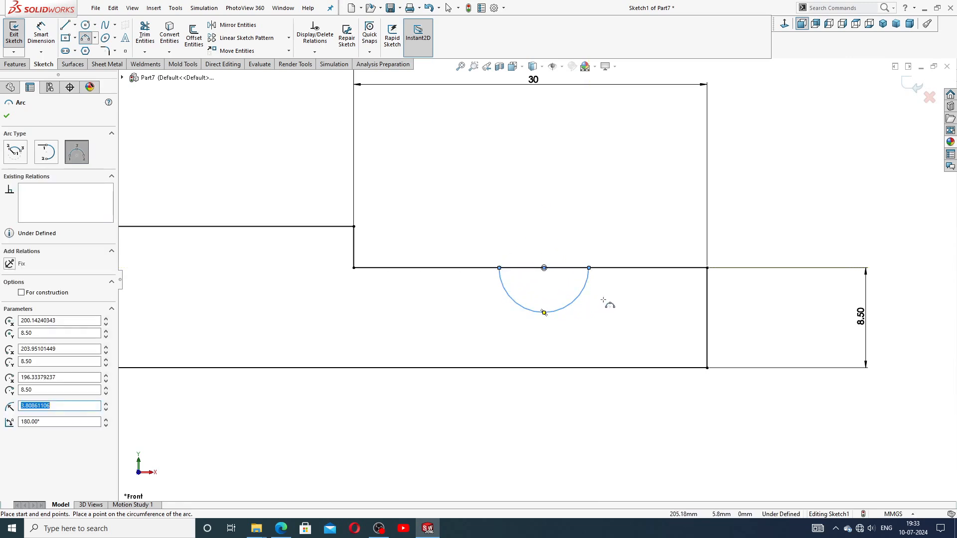
right_click(608, 304)
click(625, 312)
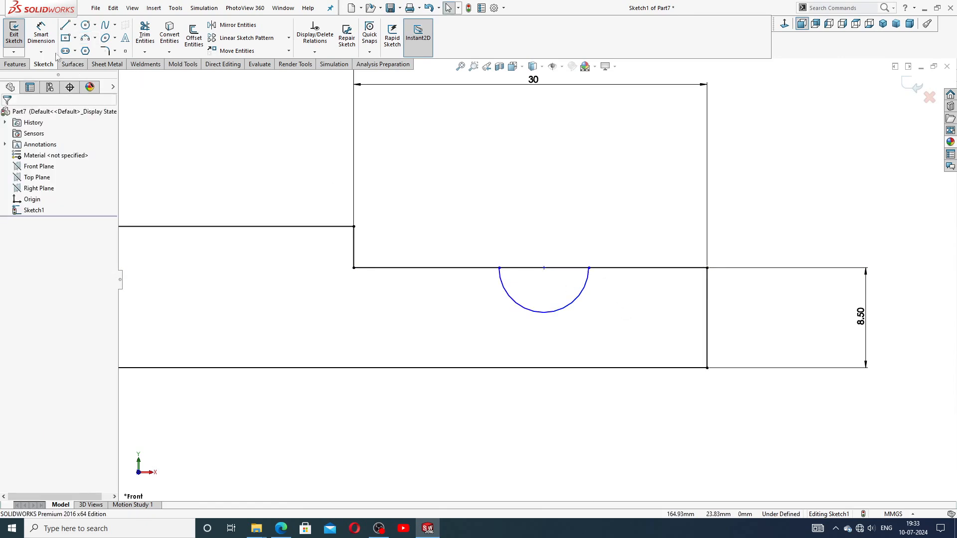
Step: Dimension the arc's centre 10 mm from the upper corner of the shaft's free end
click(40, 35)
click(544, 268)
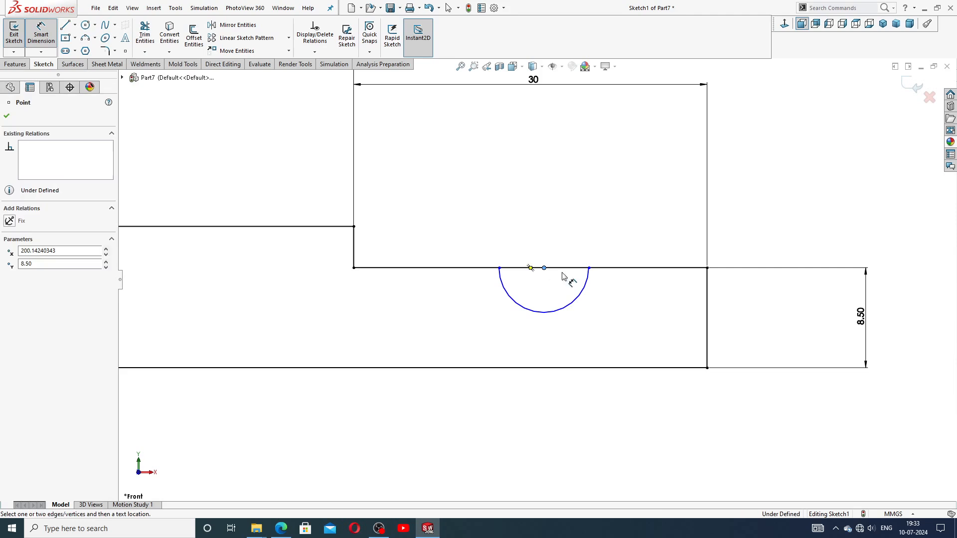
click(708, 272)
click(636, 245)
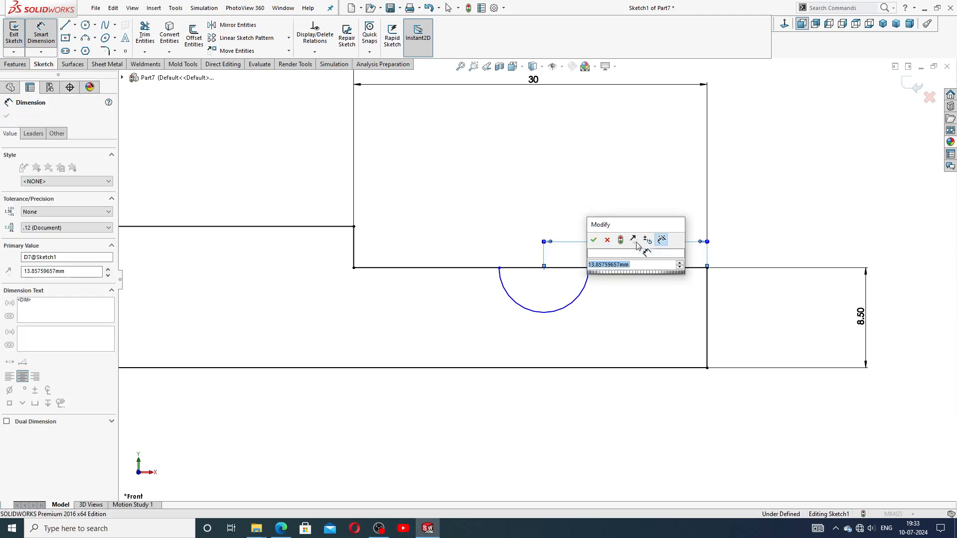
text(10)
key(Return)
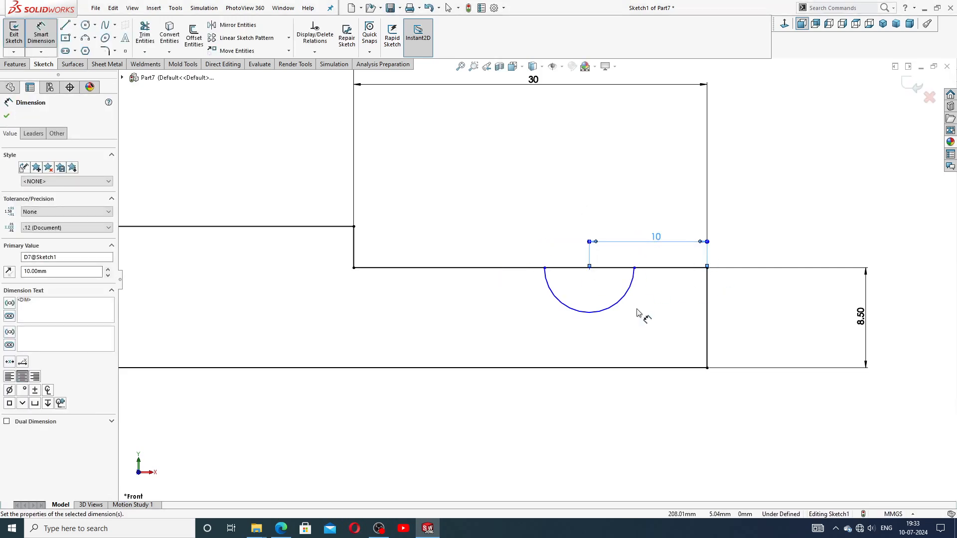
Step: Dimension the semicircular arc's radius to 1.5 mm
click(624, 298)
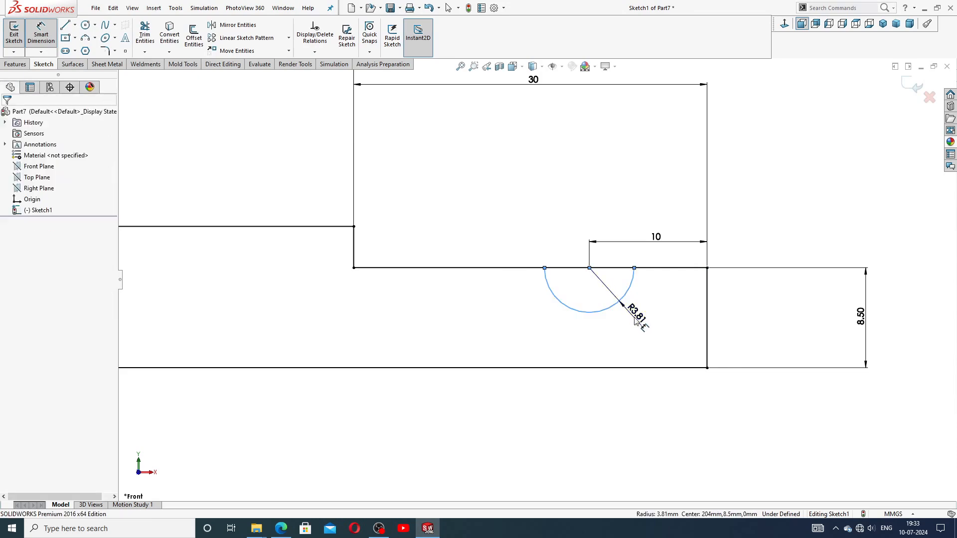
click(636, 322)
text(1.5)
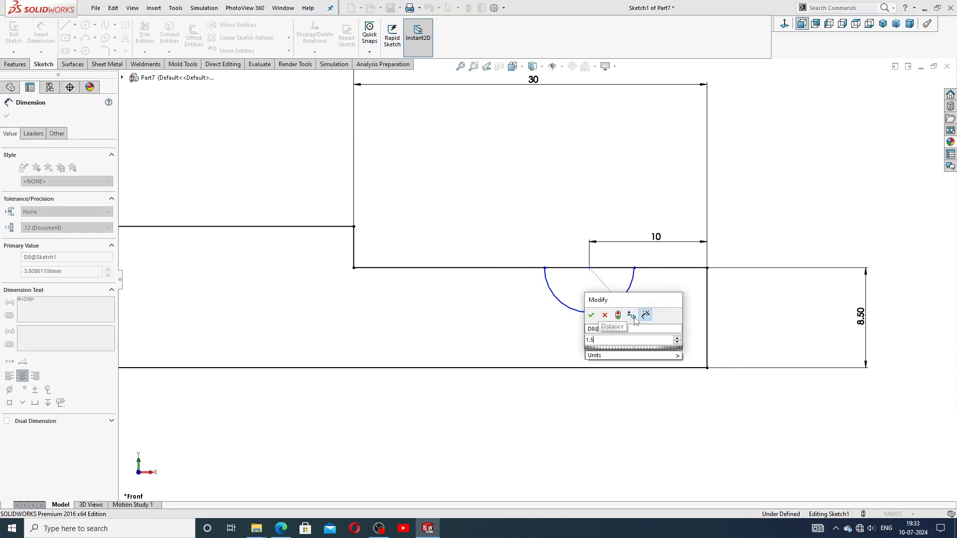
key(Return)
scroll(618, 309, down, 3)
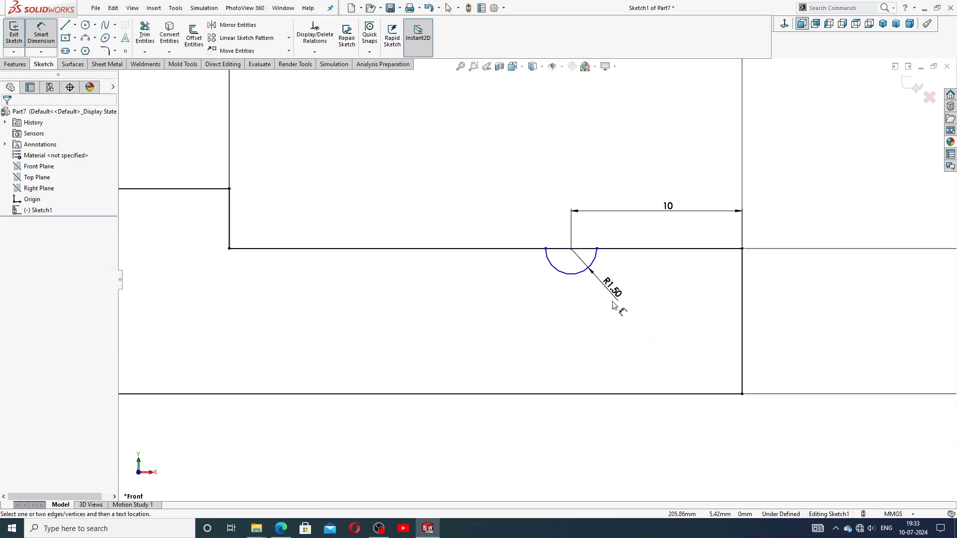
right_click(644, 278)
click(682, 149)
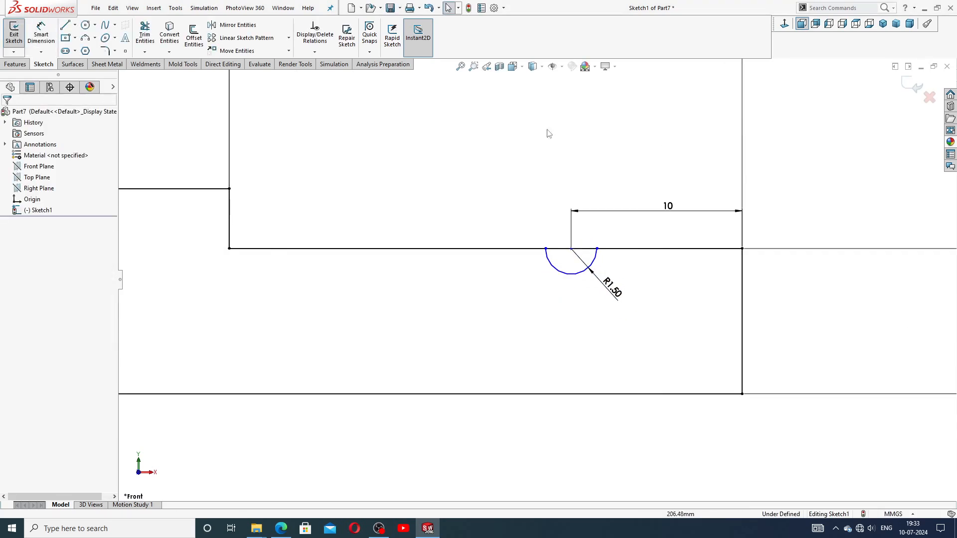
Step: Trim away the line segment across the groove's opening, between the two endpoints of the semicircular arc
click(145, 34)
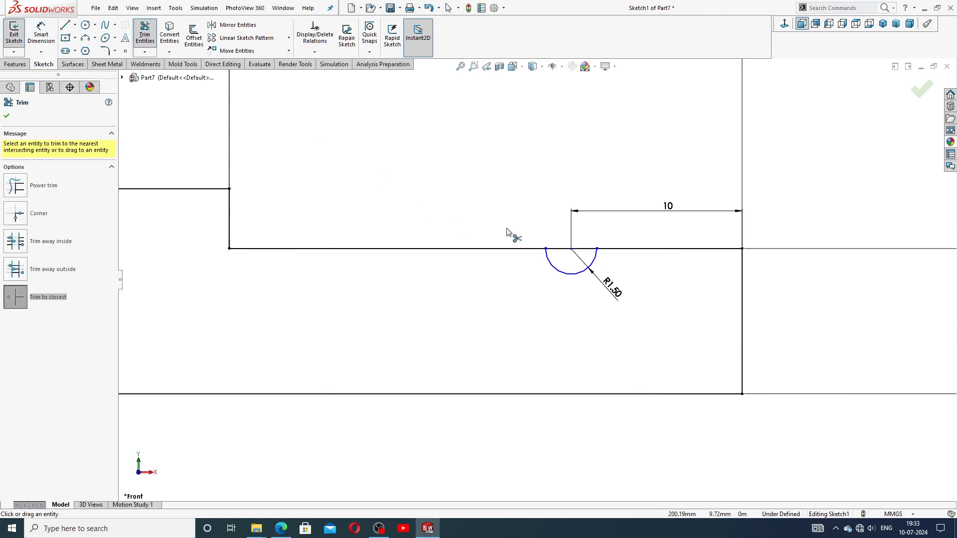
click(559, 251)
right_click(509, 176)
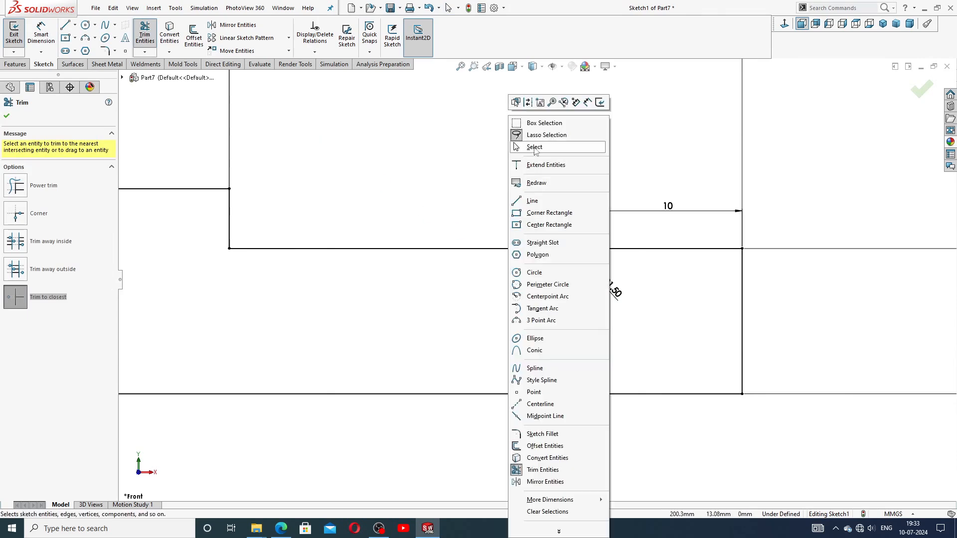
click(531, 145)
Step: Add a horizontal relation between the groove arc's centre and its endpoint farther from the shaft's free end
scroll(593, 257, down, 2)
click(559, 245)
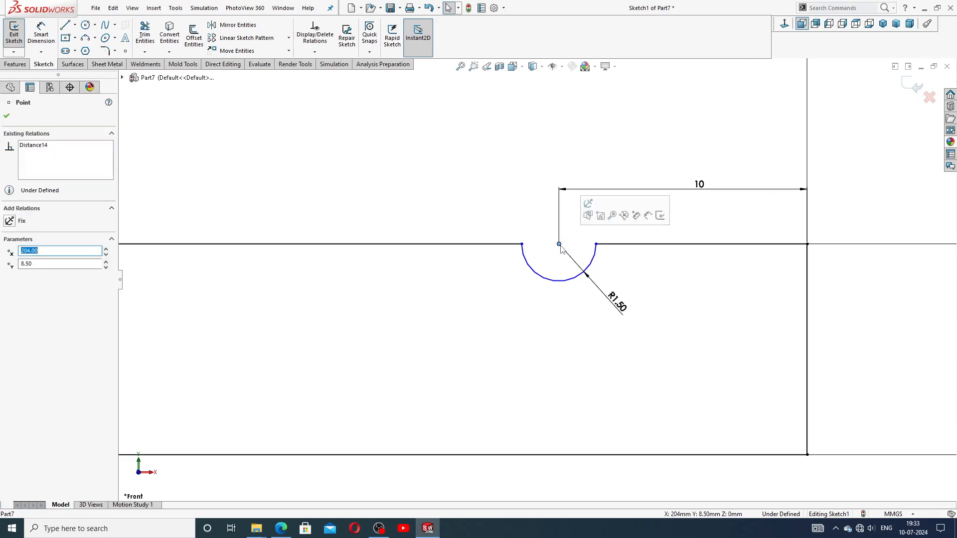
ctrl+click(521, 245)
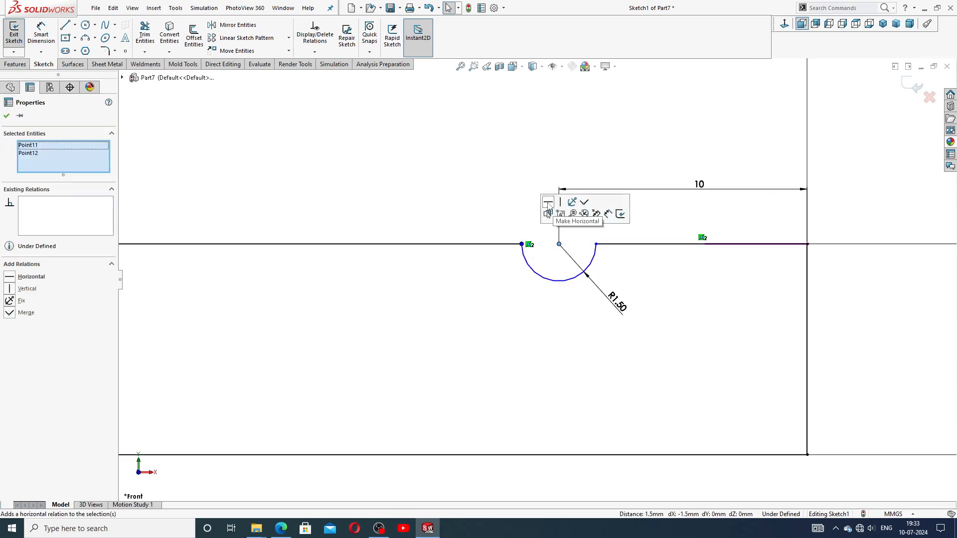
click(548, 202)
click(644, 298)
Step: Tidy the dimensions around the stepped end by repositioning the 10, R1.50, 8.50 and 30 mm labels
scroll(644, 298, up, 3)
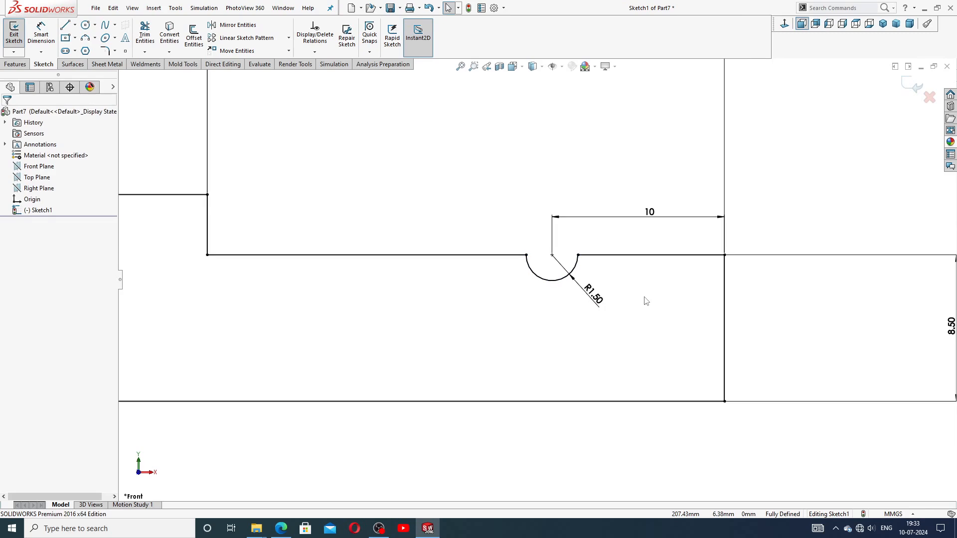
click(584, 305)
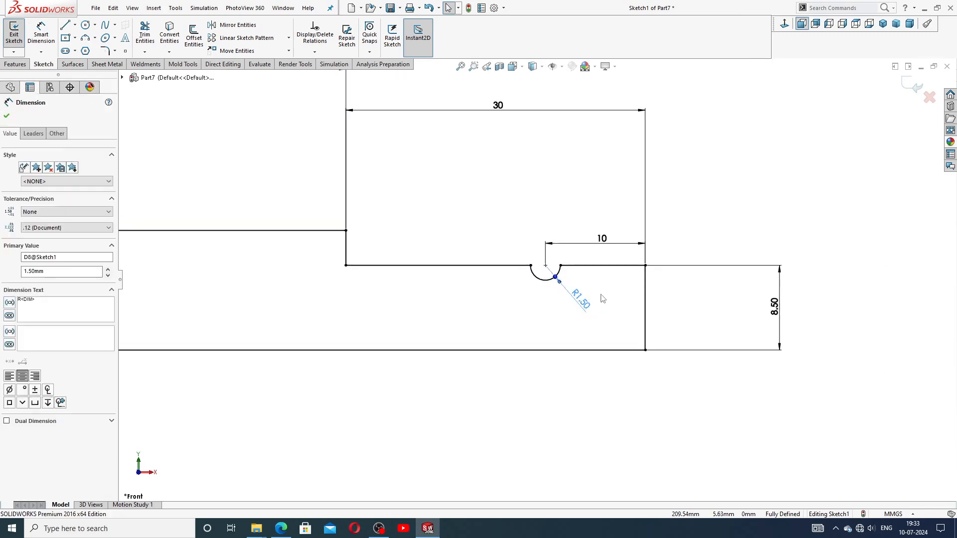
click(603, 240)
click(612, 304)
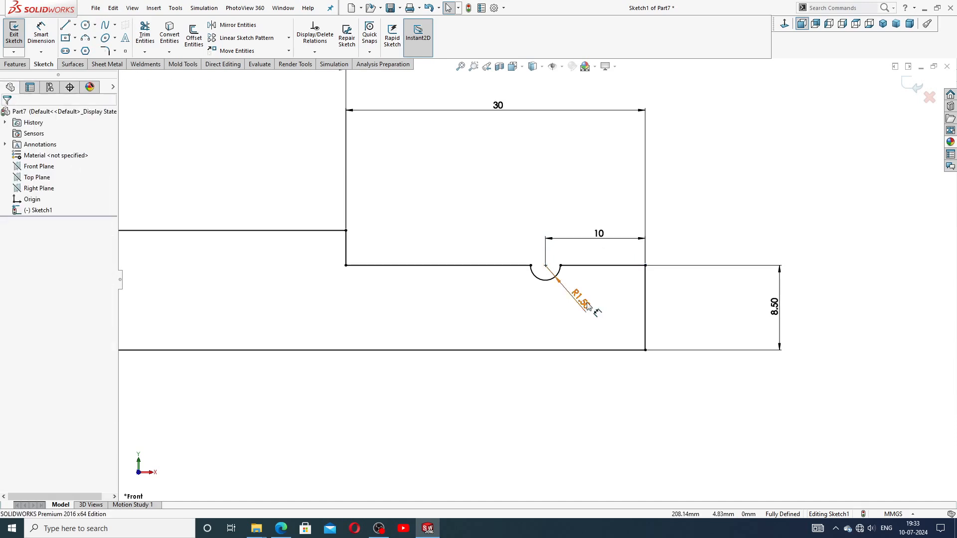
drag(587, 306, 595, 315)
click(773, 313)
drag(774, 313, 716, 313)
click(601, 161)
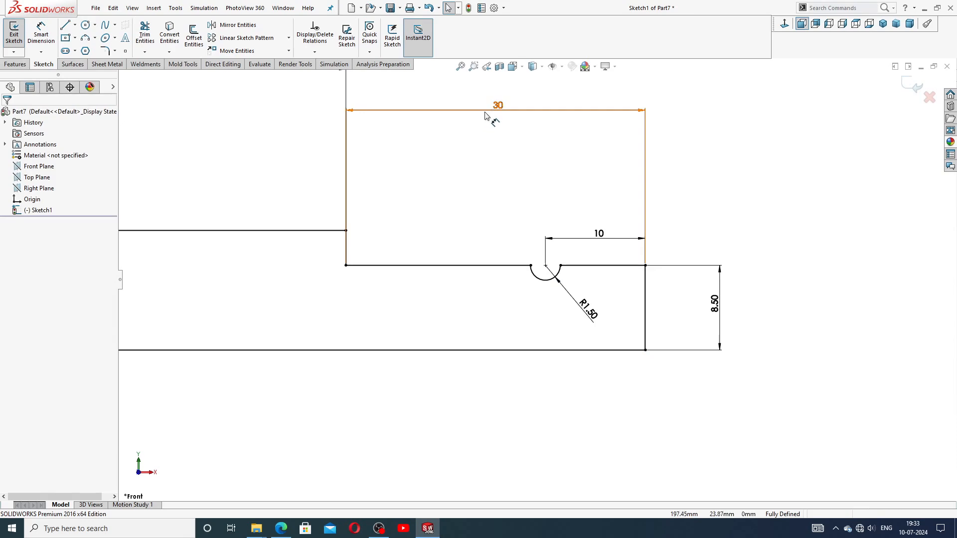
drag(491, 118, 497, 156)
click(494, 198)
Step: Add a 1 mm equal-distance sketch chamfer to the upper corner of the shaft's free end
scroll(491, 200, up, 3)
scroll(491, 199, up, 2)
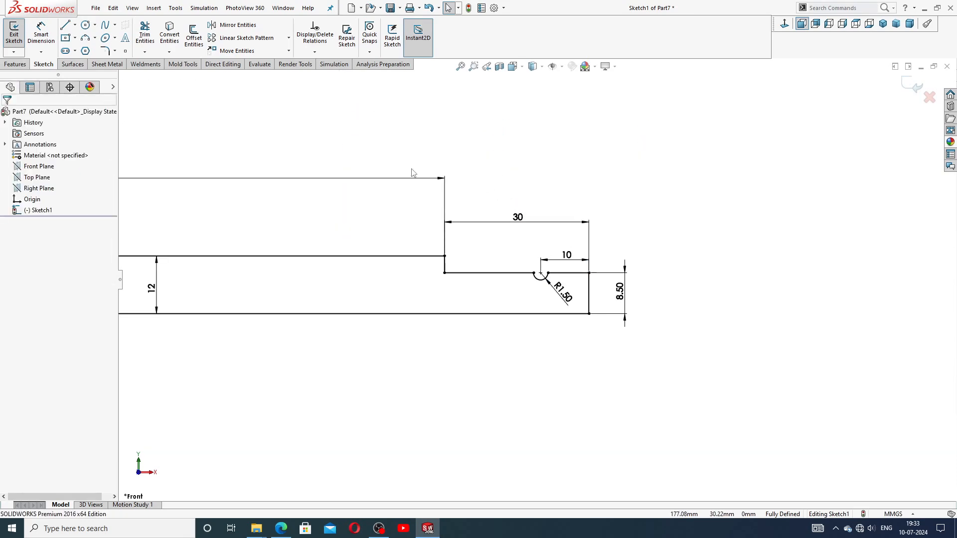
scroll(412, 199, up, 2)
scroll(370, 249, up, 2)
scroll(355, 280, up, 2)
scroll(282, 272, up, 3)
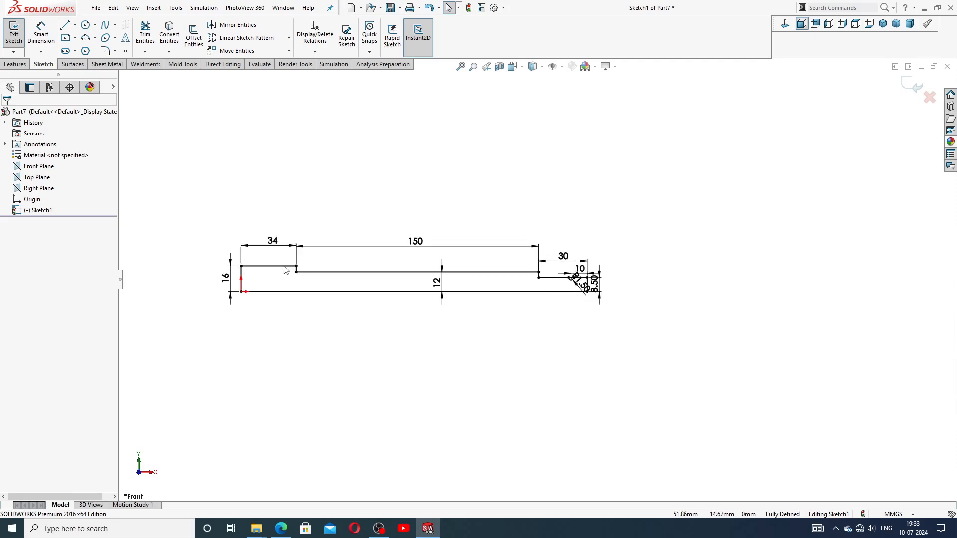
scroll(229, 280, down, 3)
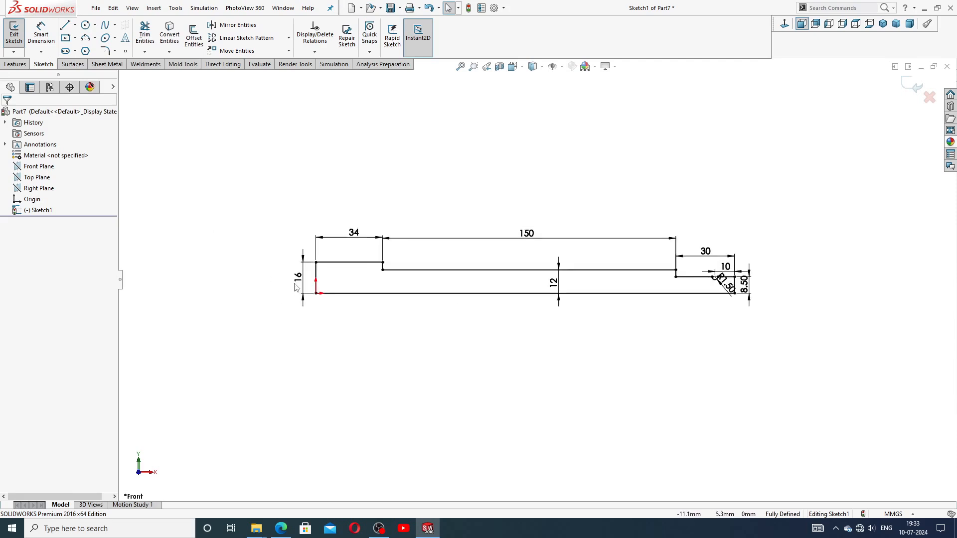
click(114, 51)
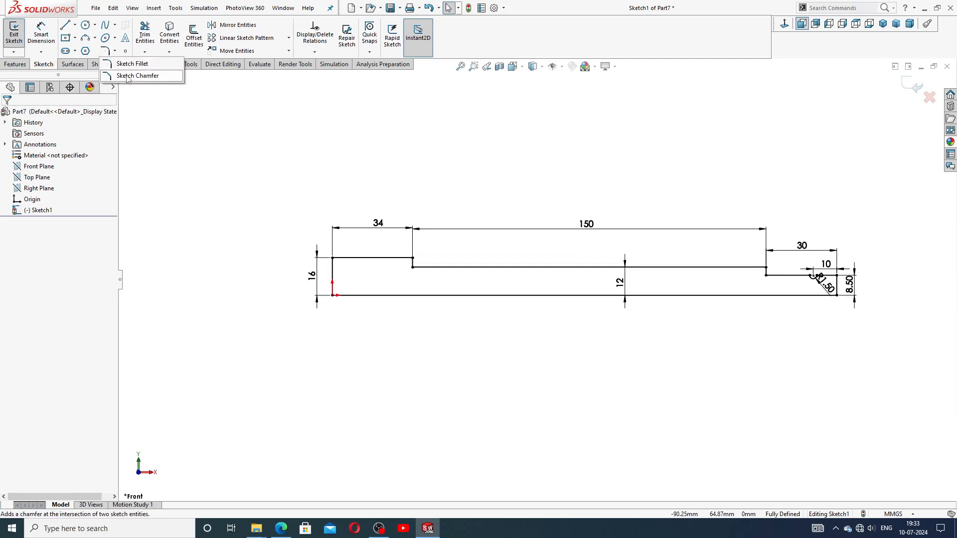
click(127, 76)
scroll(768, 299, down, 10)
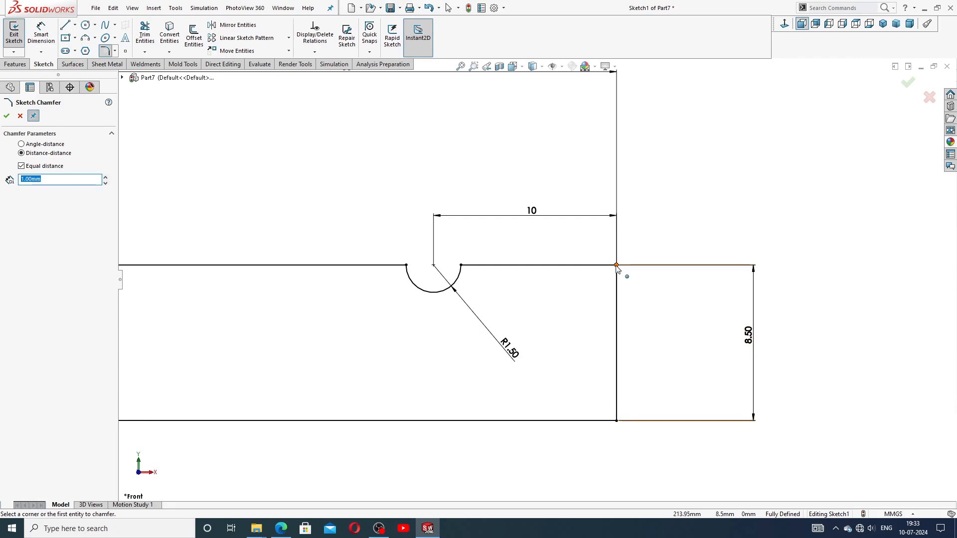
click(618, 267)
click(909, 83)
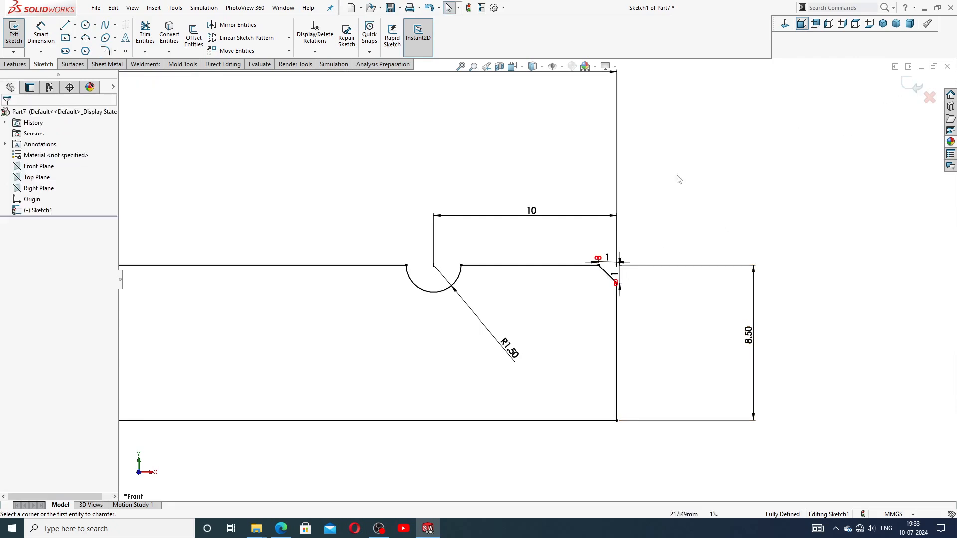
Step: Add a 2 mm equal-distance sketch chamfer to the outer upper corner of the 34 mm long head
scroll(682, 192, up, 2)
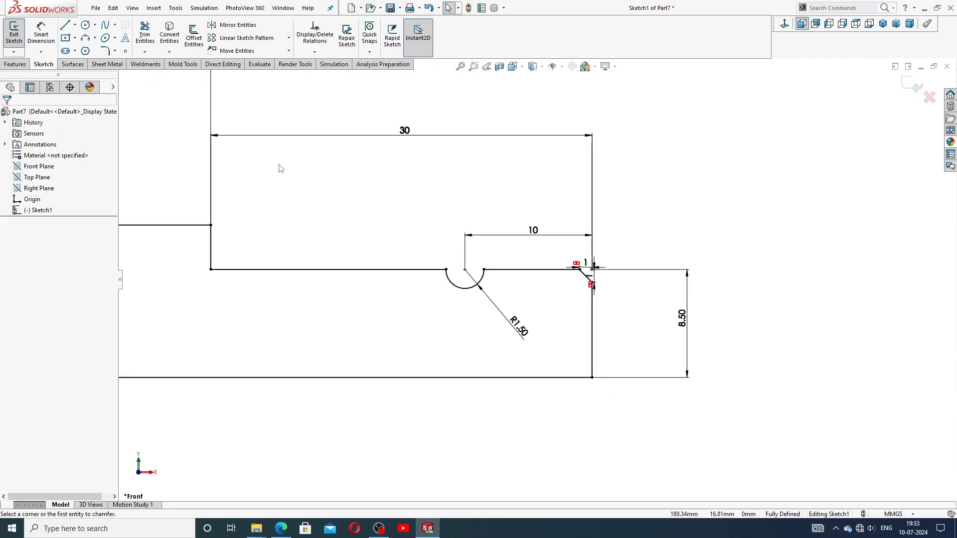
scroll(249, 160, up, 3)
click(115, 50)
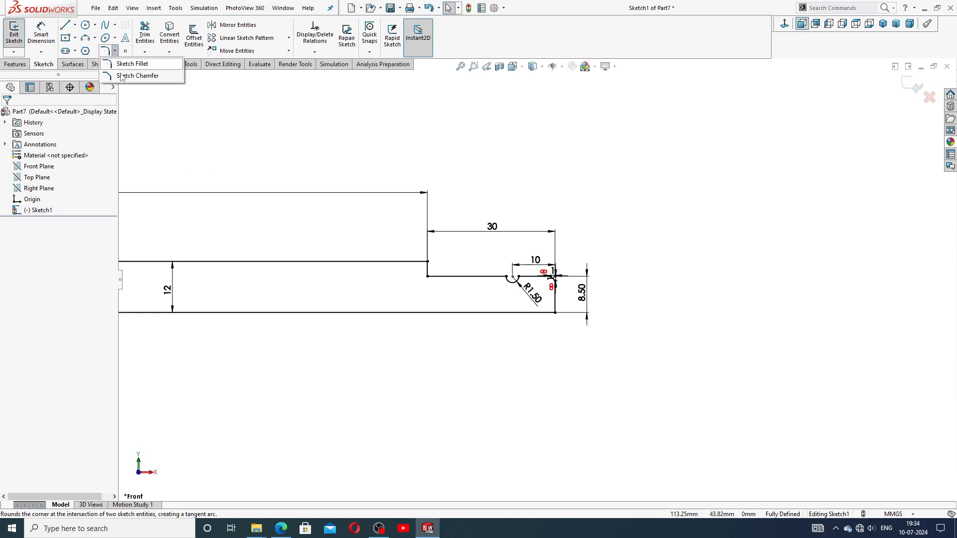
click(133, 77)
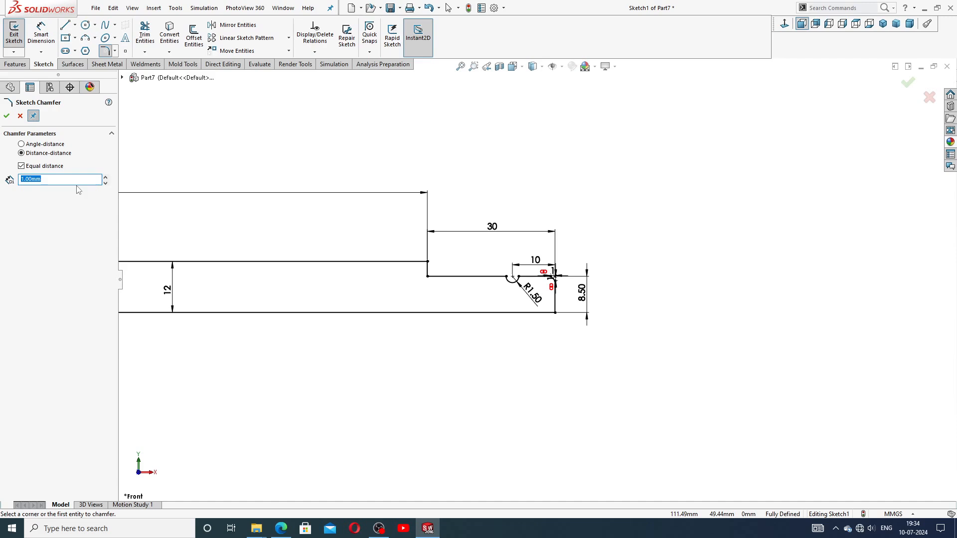
scroll(198, 233, up, 4)
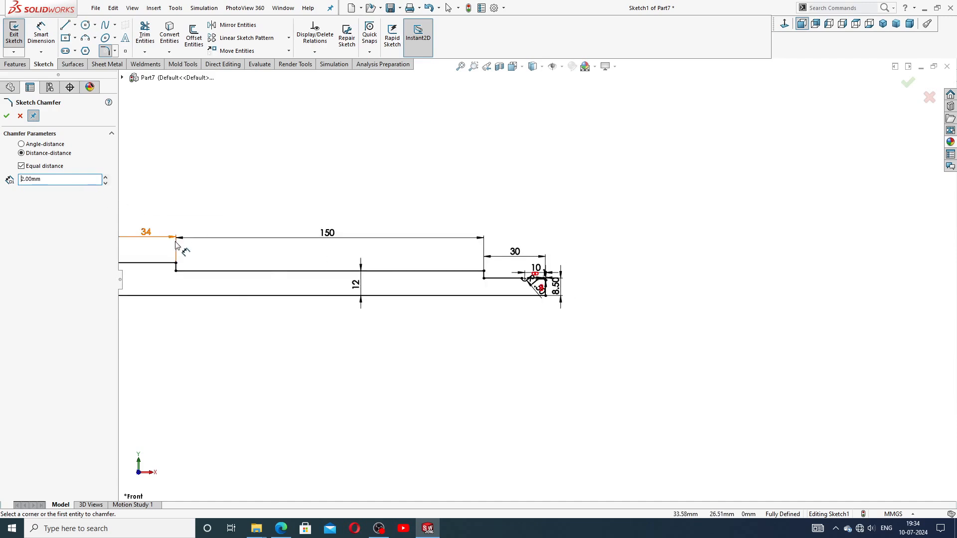
scroll(193, 277, up, 4)
scroll(328, 295, down, 4)
scroll(354, 262, down, 3)
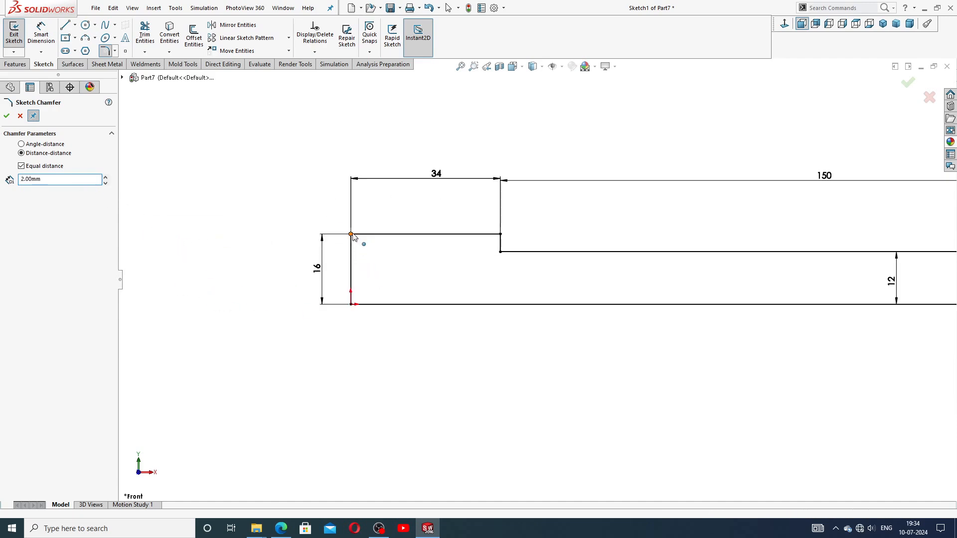
click(351, 233)
click(6, 117)
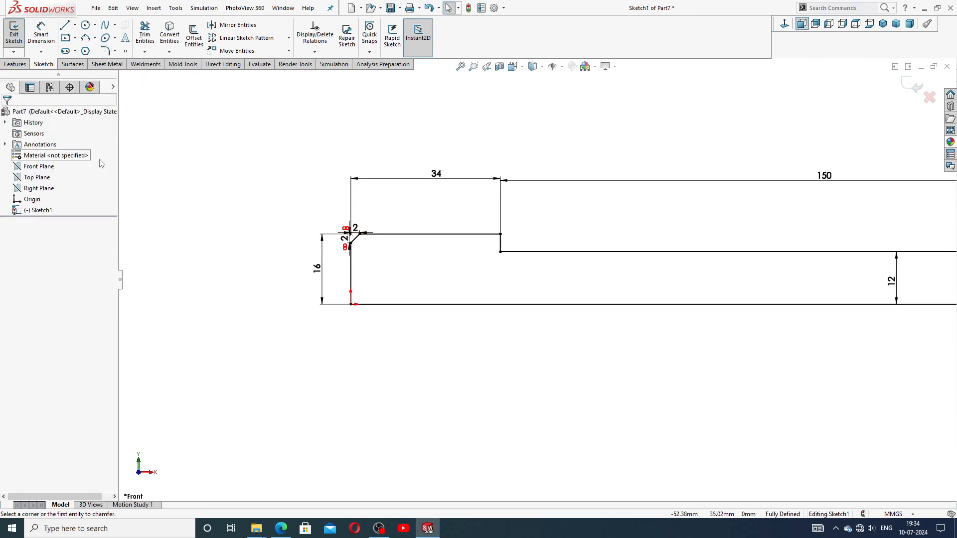
Step: Revolve the stepped profile 360 degrees about its long bottom line to form the solid spindle
scroll(609, 278, up, 4)
scroll(749, 286, down, 4)
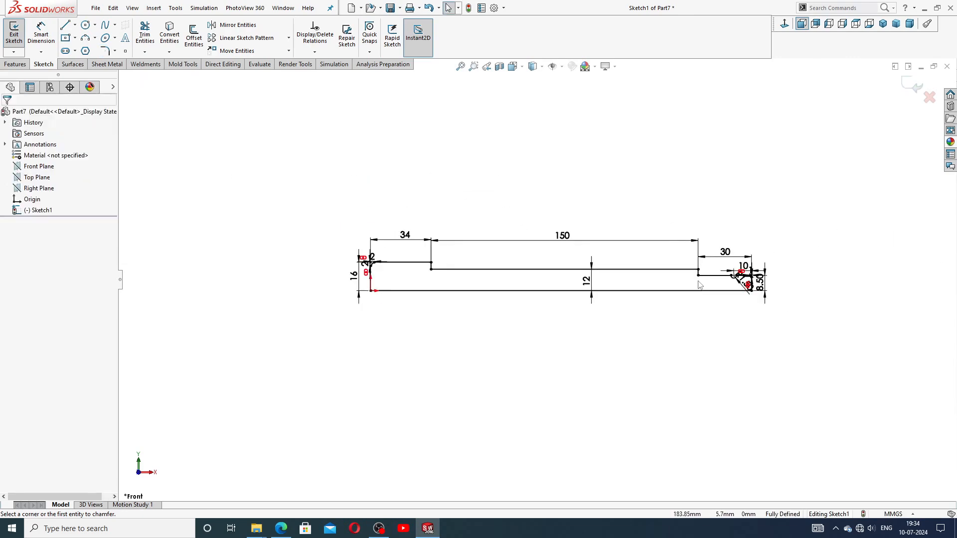
scroll(398, 262, down, 2)
scroll(494, 260, up, 1)
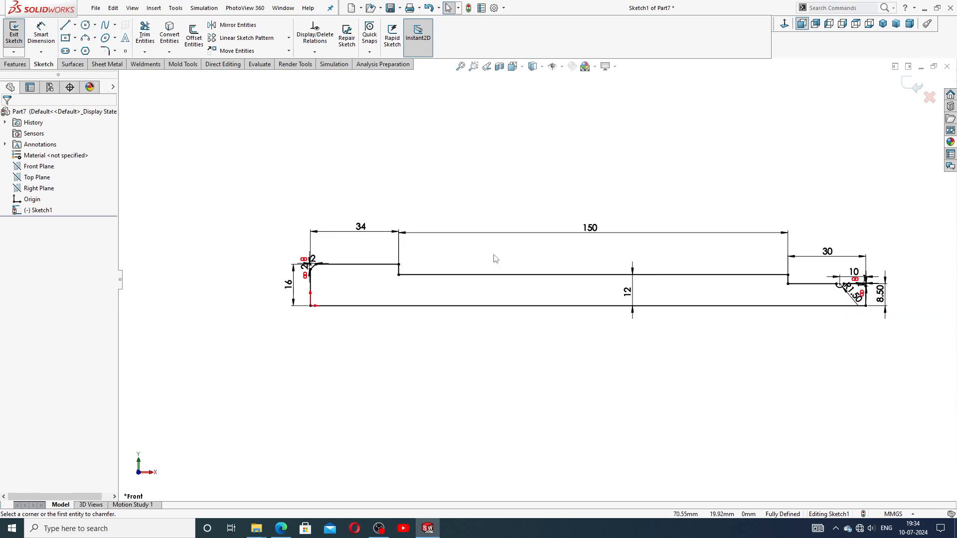
click(17, 65)
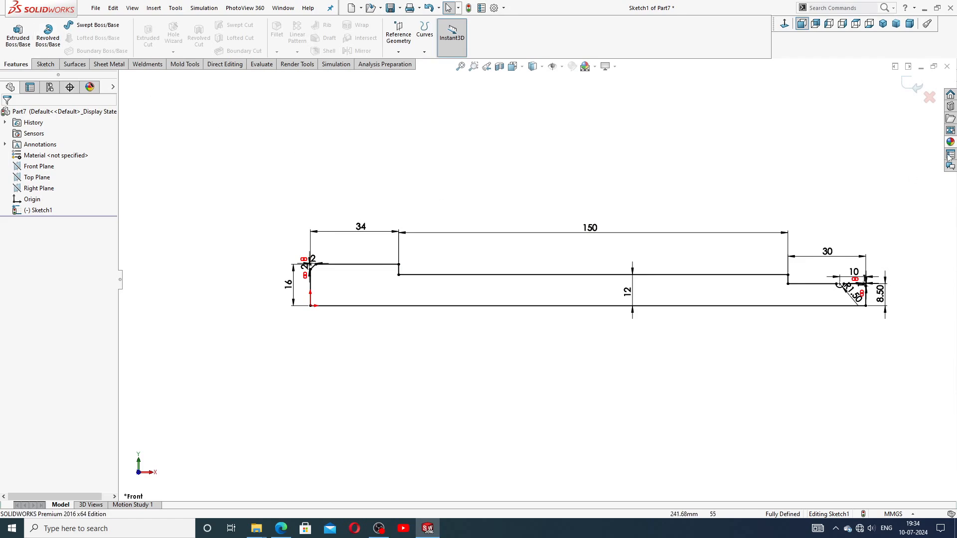
click(49, 38)
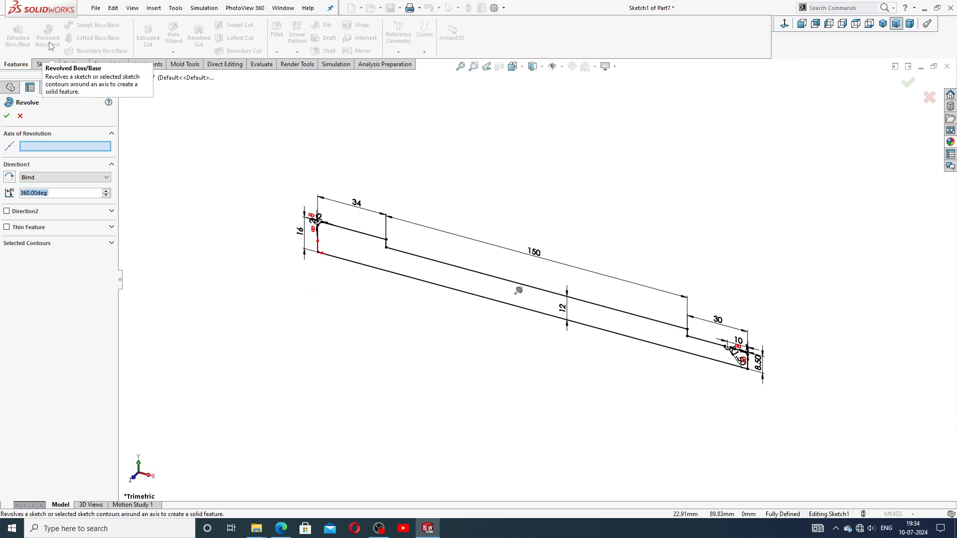
click(447, 289)
scroll(481, 330, down, 1)
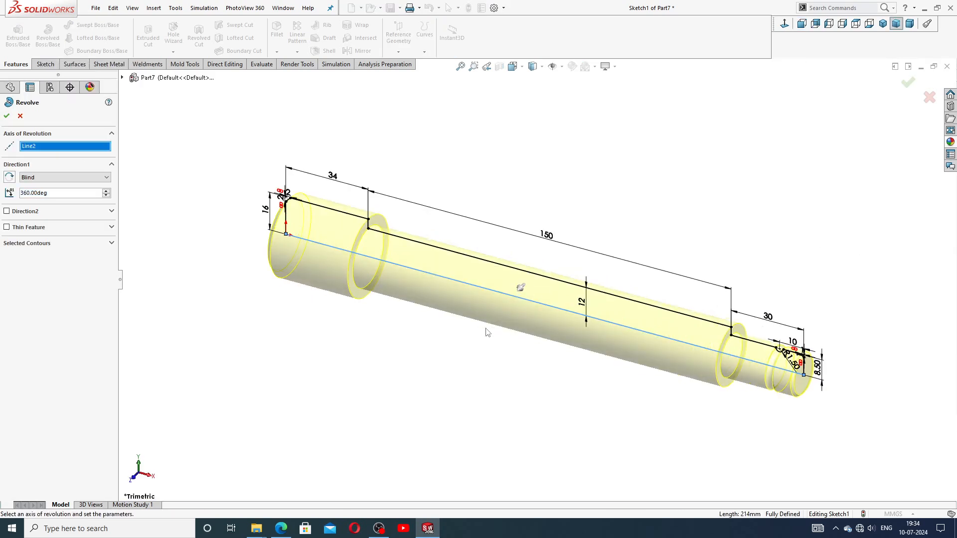
click(7, 117)
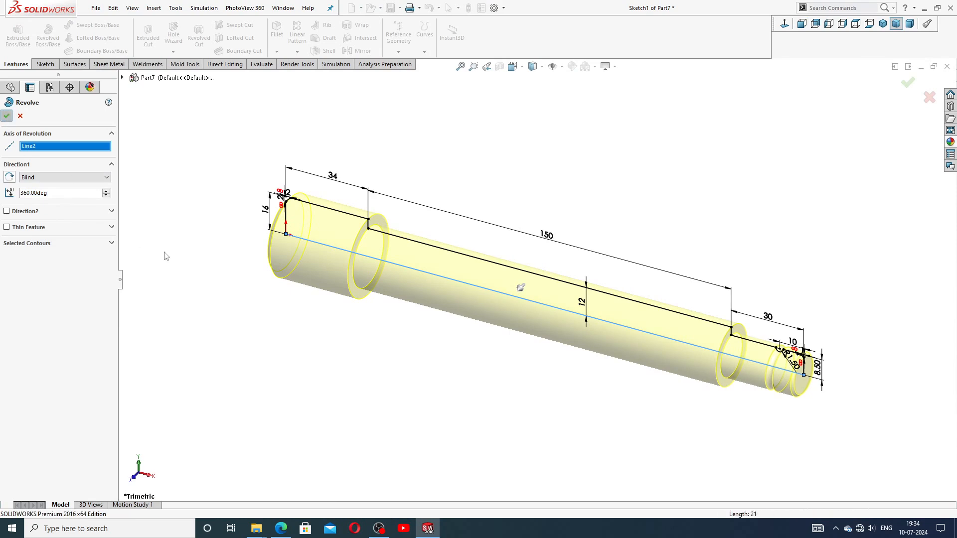
middle_drag(459, 364, 472, 304)
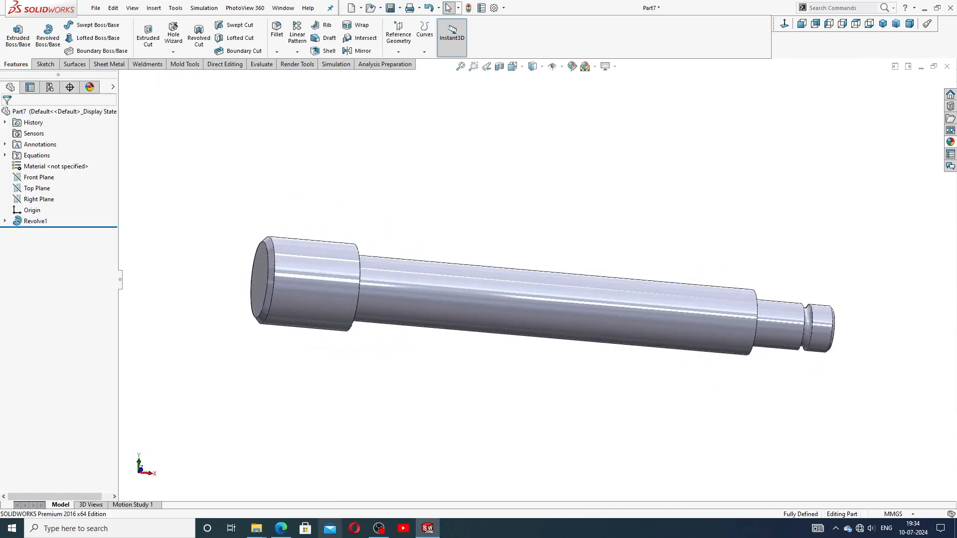
Step: Check the head's cross hole in the PDF drawing and start a sketch on the Front Plane, viewed face-on
click(281, 528)
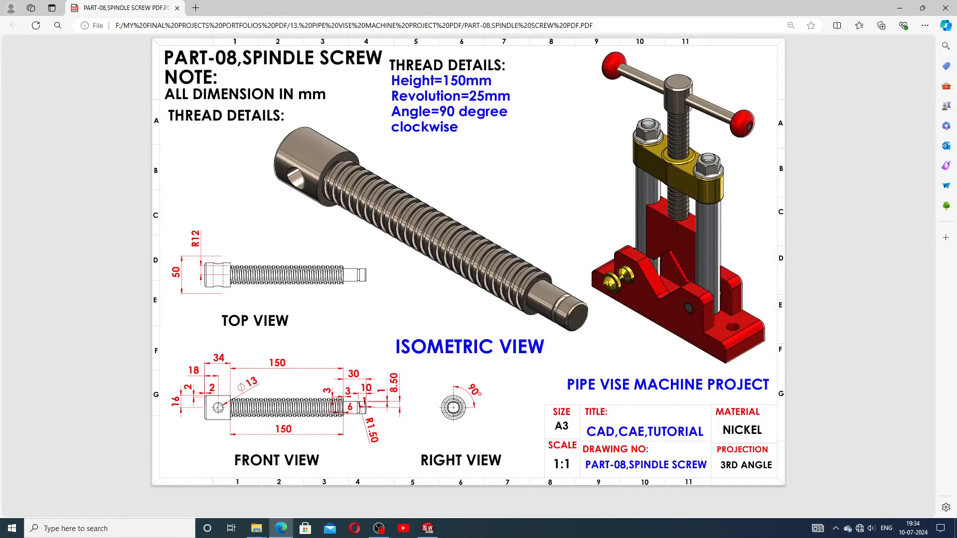
click(429, 527)
click(38, 177)
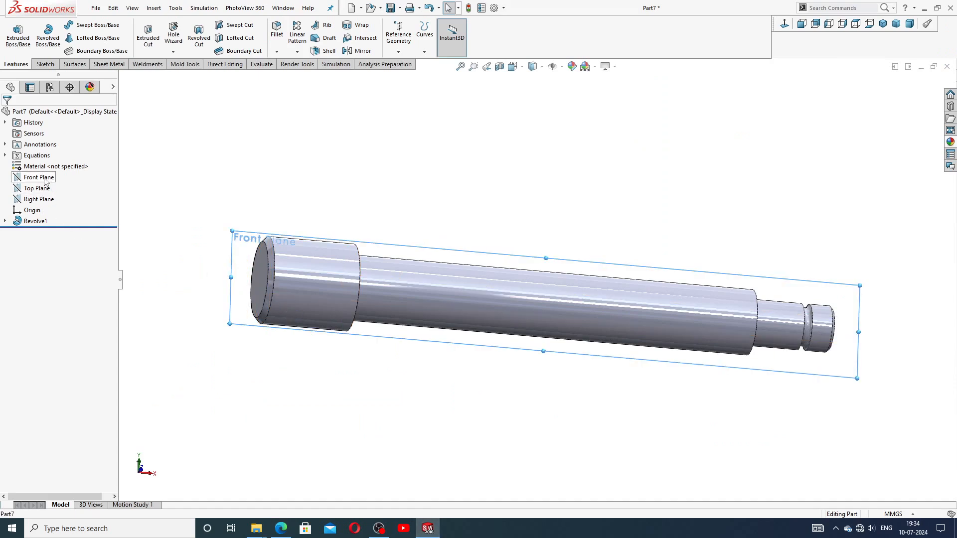
click(60, 165)
click(785, 23)
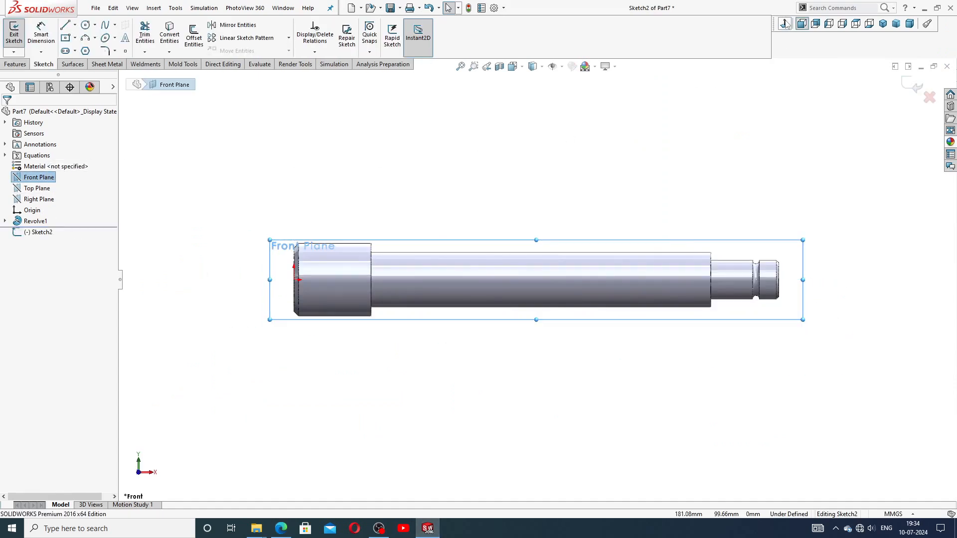
Step: Sketch a circle of about 6.1 mm radius on the spindle's axis, centred about 16 mm from the head's end face
click(86, 28)
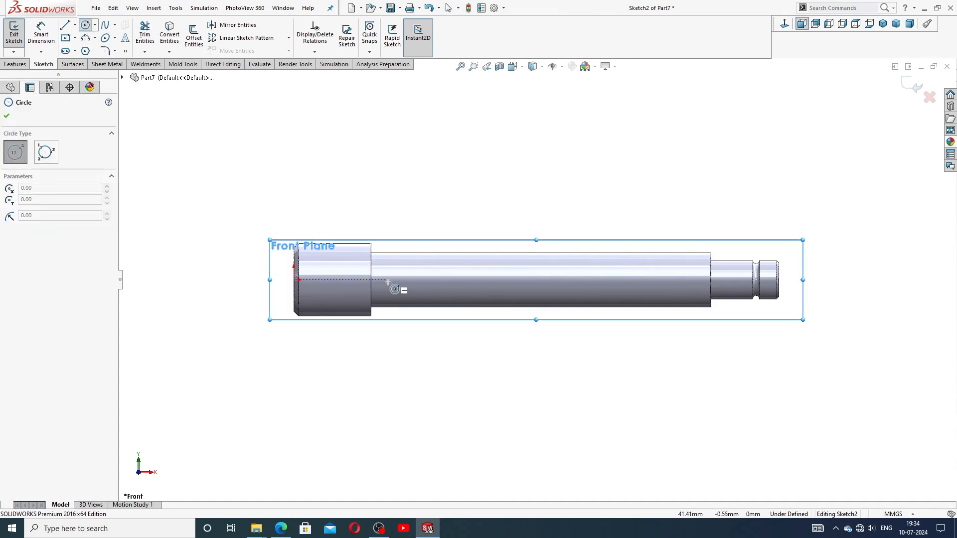
scroll(349, 282, down, 5)
click(308, 273)
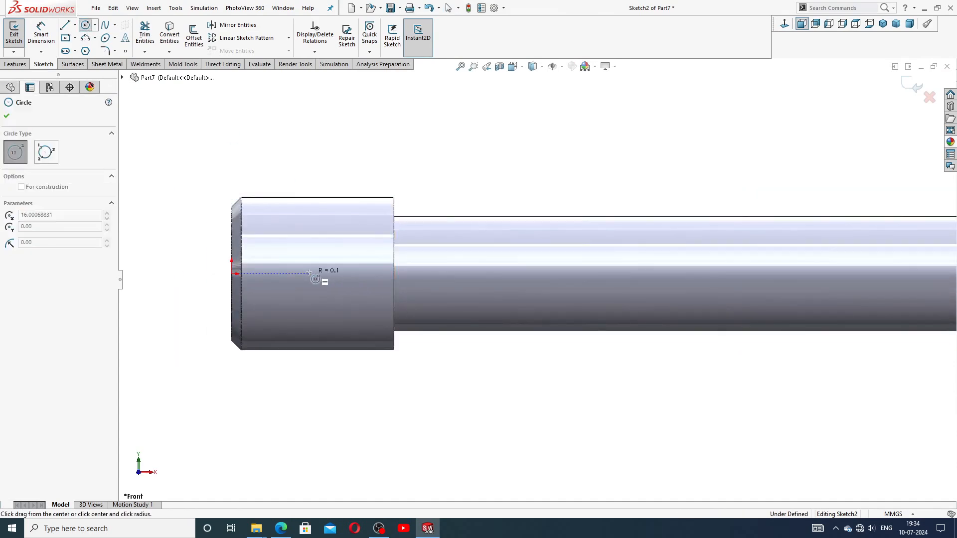
click(327, 252)
right_click(369, 235)
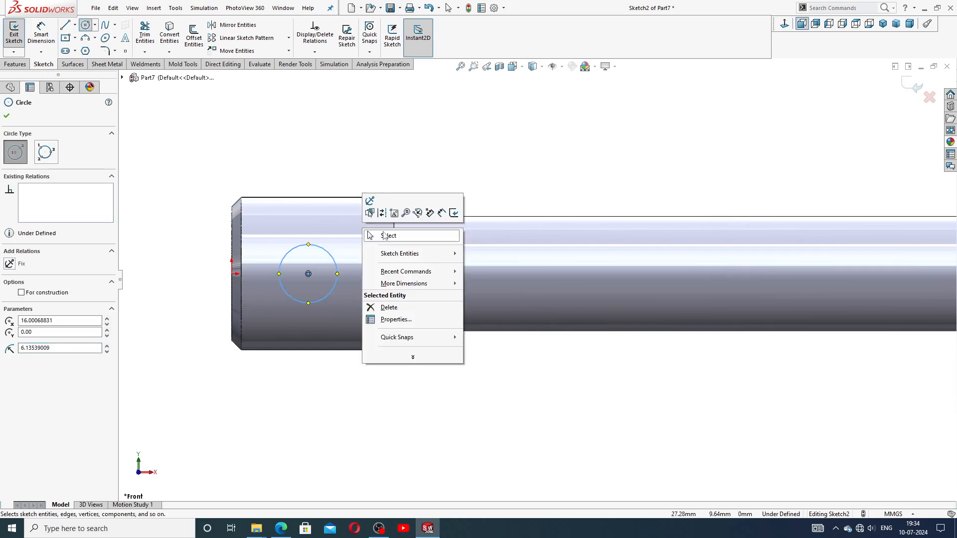
click(386, 236)
Step: Check the cross hole's diameter in the PDF drawing and dimension the circle on the head to 13 mm diameter
click(42, 32)
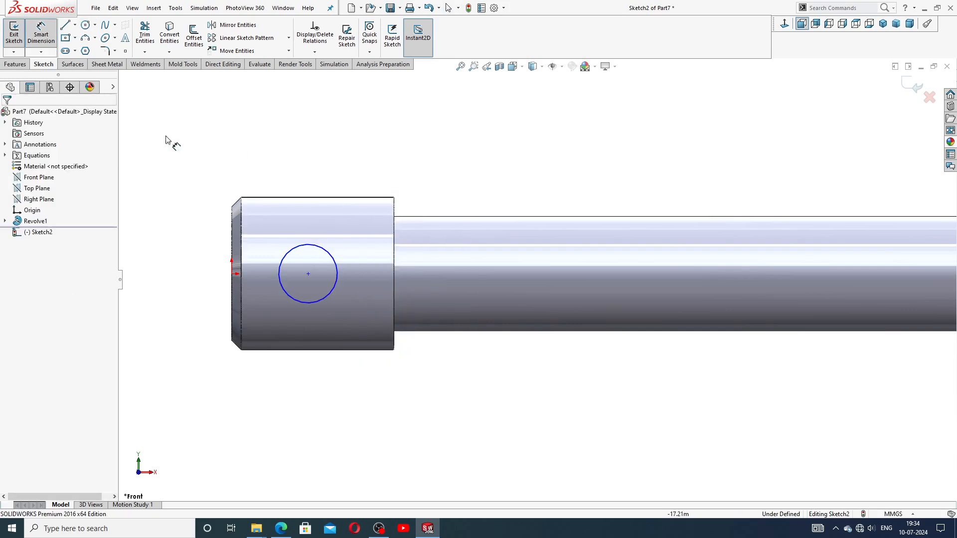
click(331, 255)
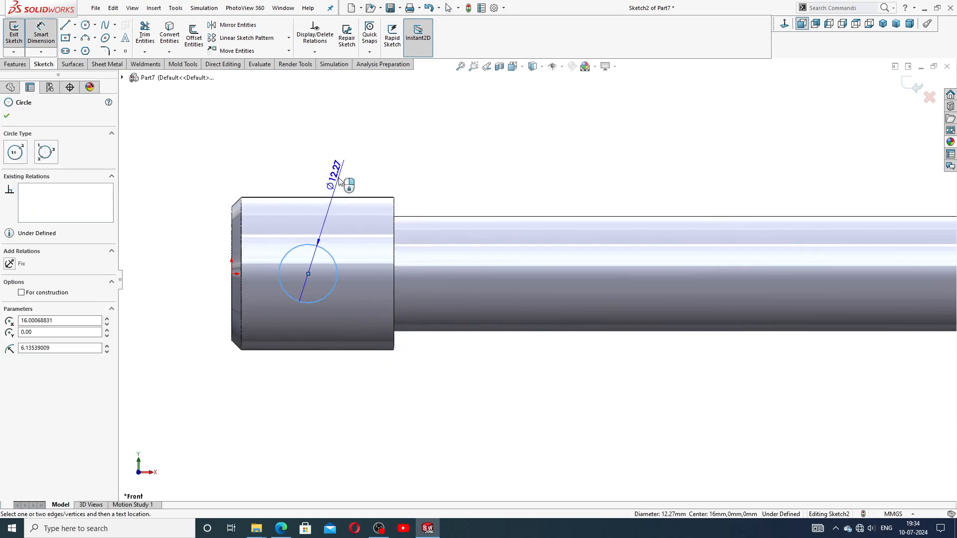
click(339, 182)
click(281, 529)
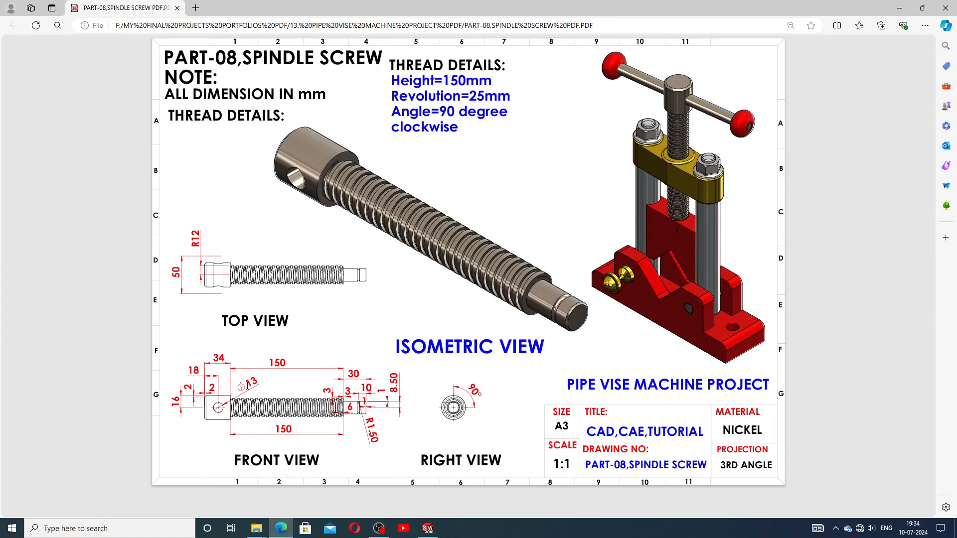
click(427, 528)
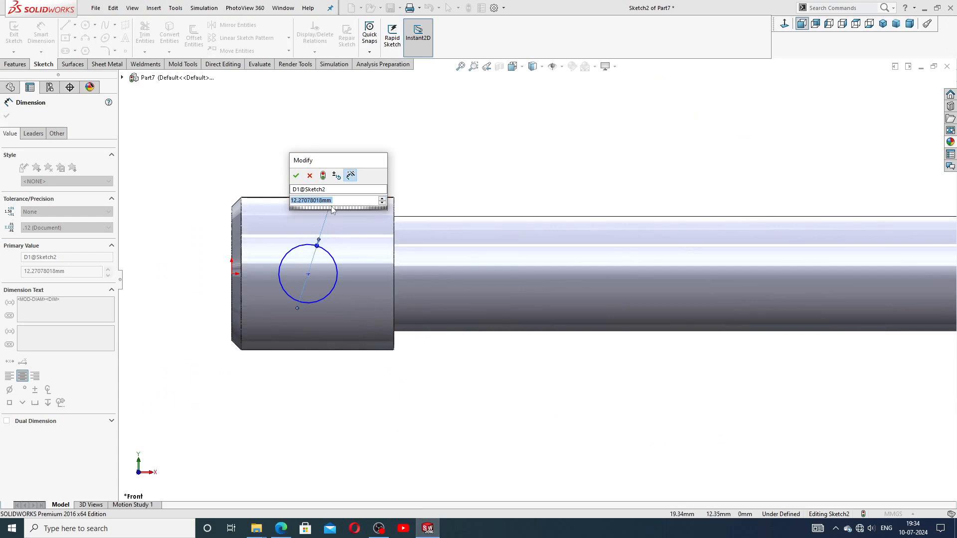
text(13)
key(Return)
click(364, 185)
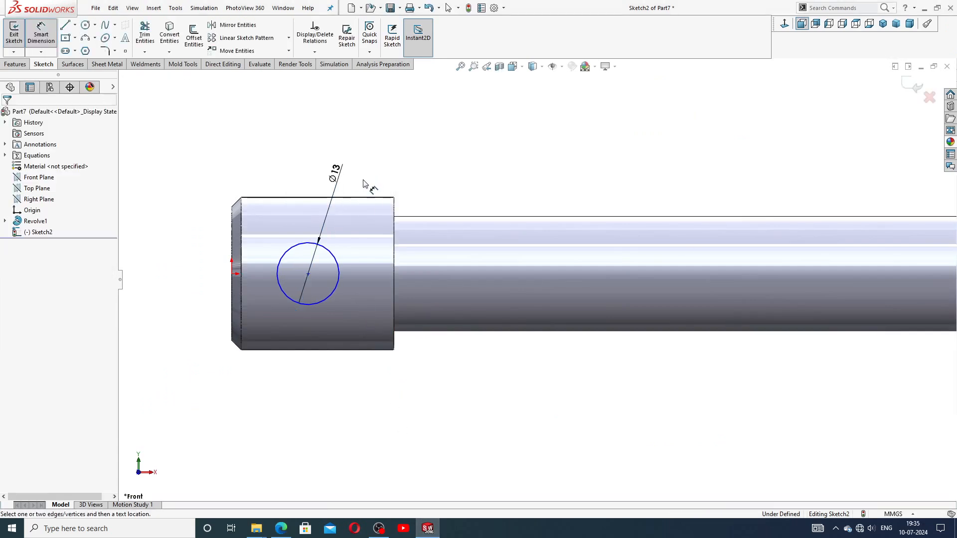
Step: Dimension the circle's centre 18 mm from the origin at the head's end face
click(308, 274)
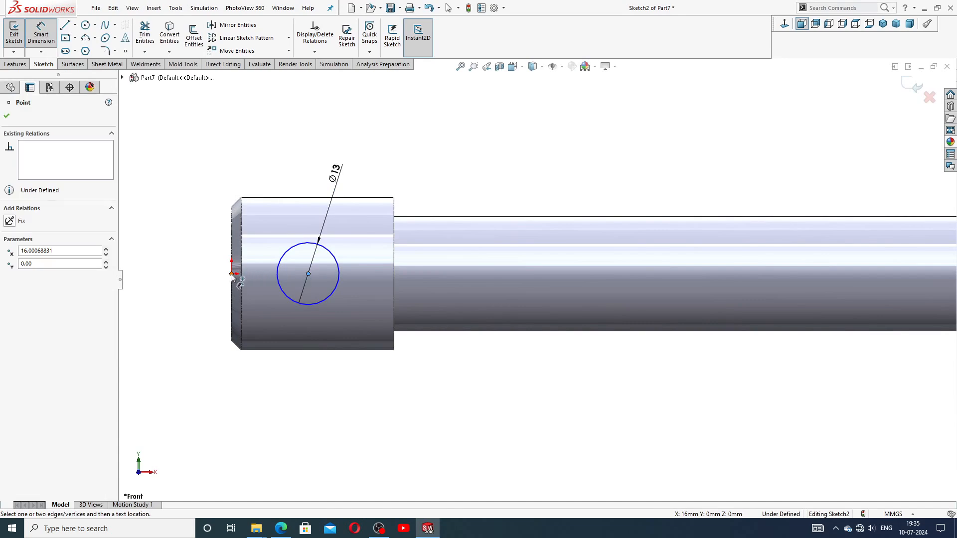
click(232, 275)
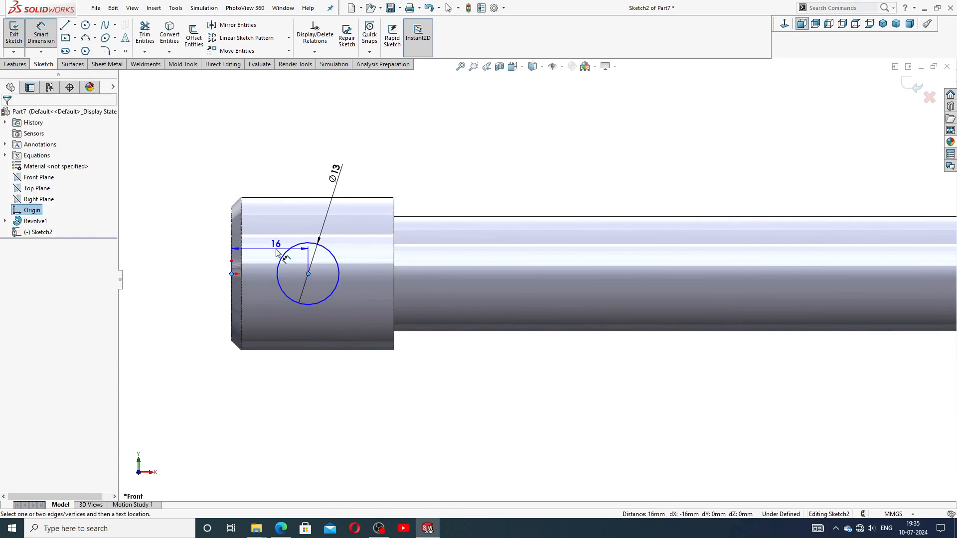
click(260, 187)
text(1)
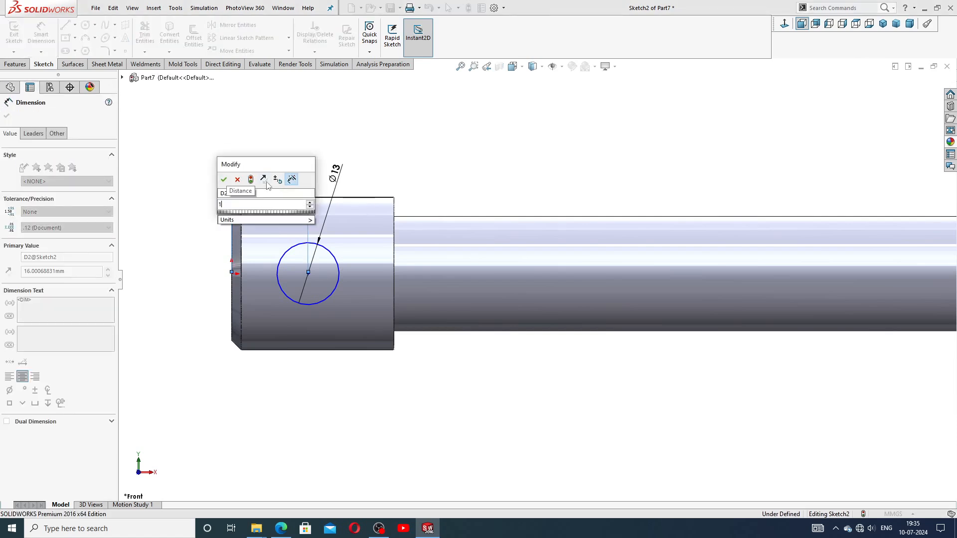
text(8)
key(Return)
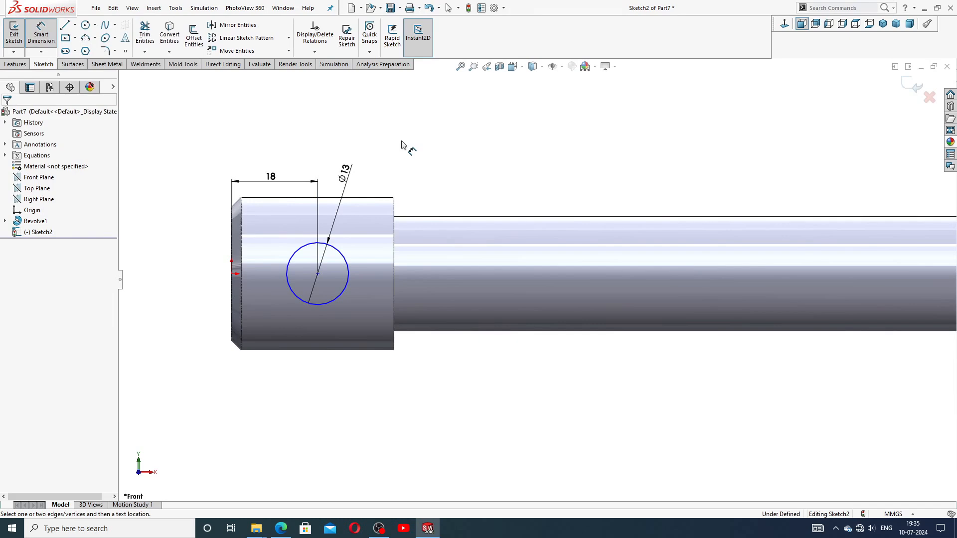
right_click(409, 143)
click(432, 149)
Step: Add a horizontal relation between the circle's centre and the origin
scroll(368, 272, down, 1)
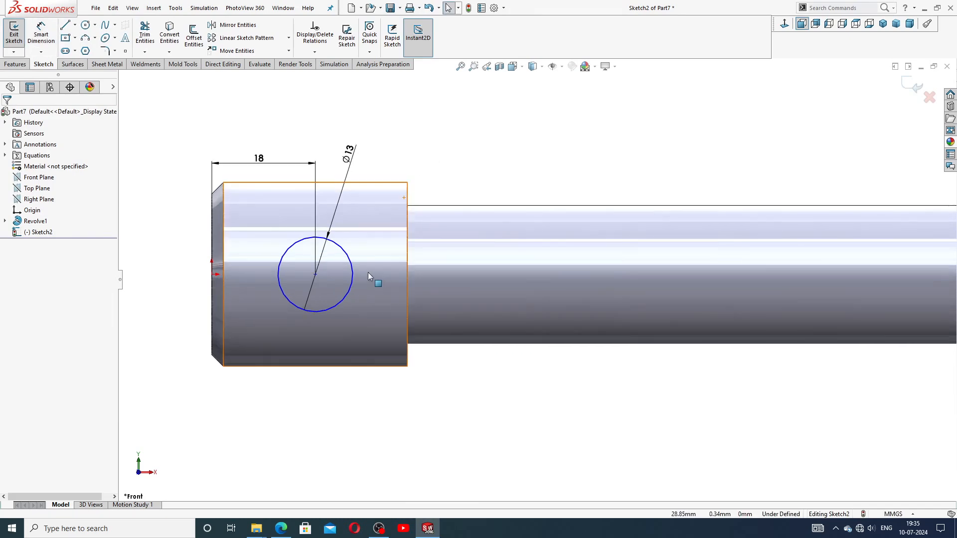
click(315, 274)
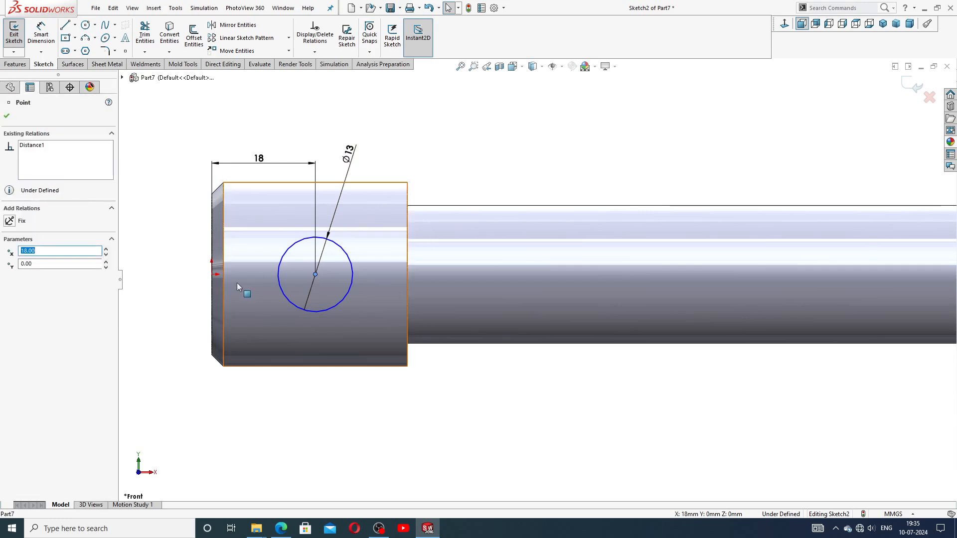
ctrl+click(212, 274)
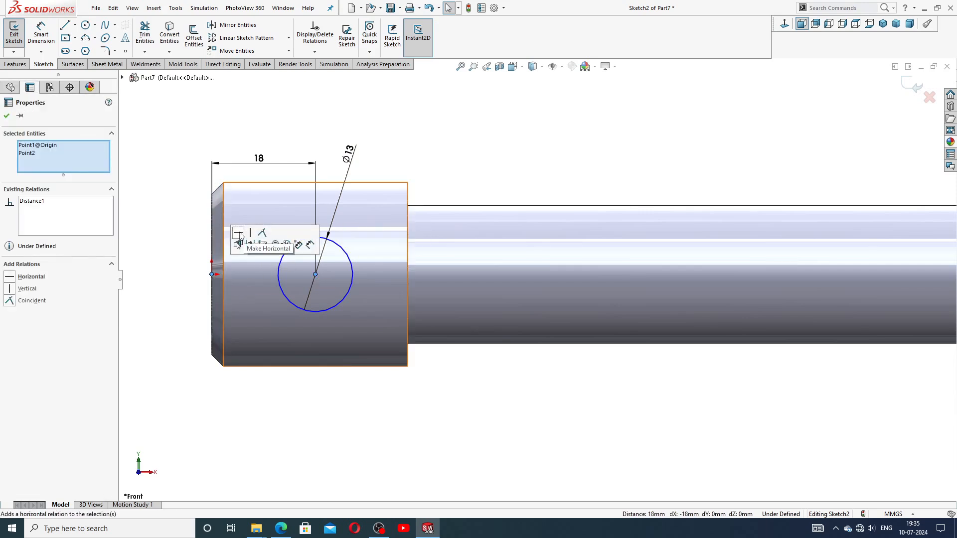
click(239, 233)
click(429, 160)
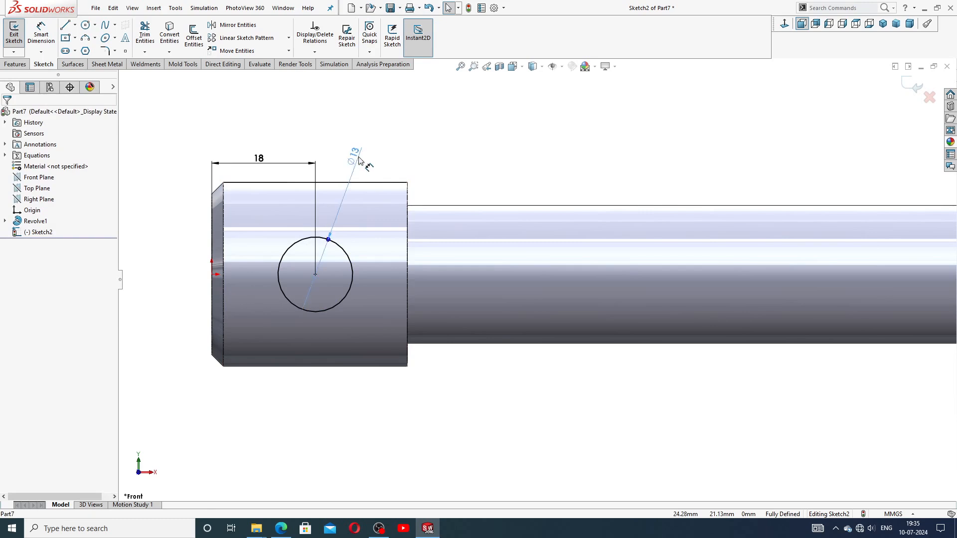
Step: Reposition the 13 mm diameter and 18 mm distance dimensions so they sit clear of each other above the head
drag(358, 157, 373, 156)
drag(281, 163, 279, 158)
click(334, 151)
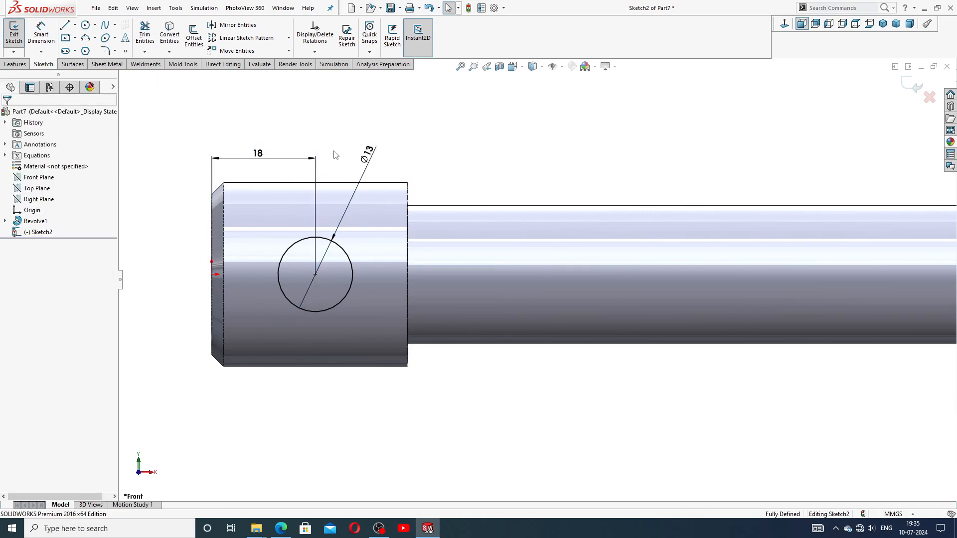
Step: Compare the sketch with the PDF drawing and cut the circle through the head as a 50 mm Mid Plane extruded cut
scroll(414, 208, up, 1)
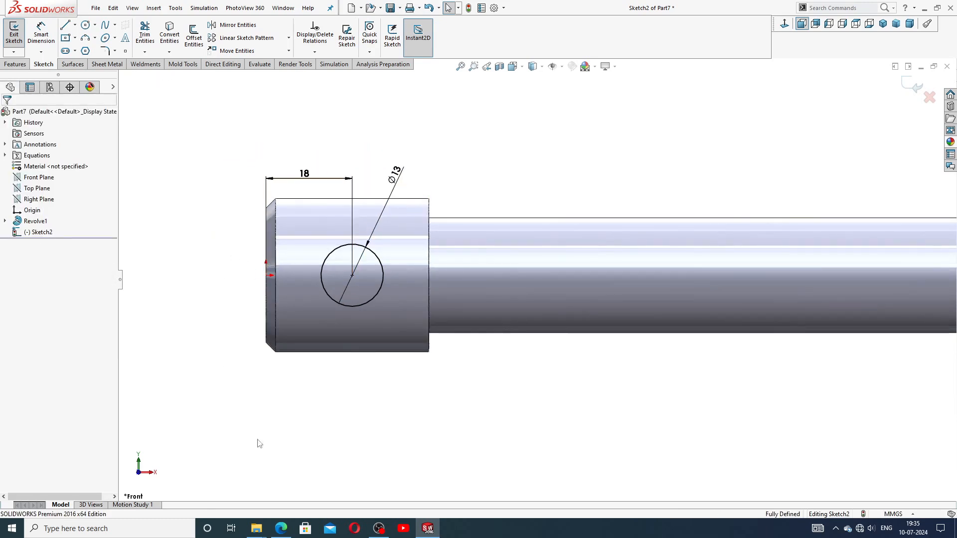
click(280, 528)
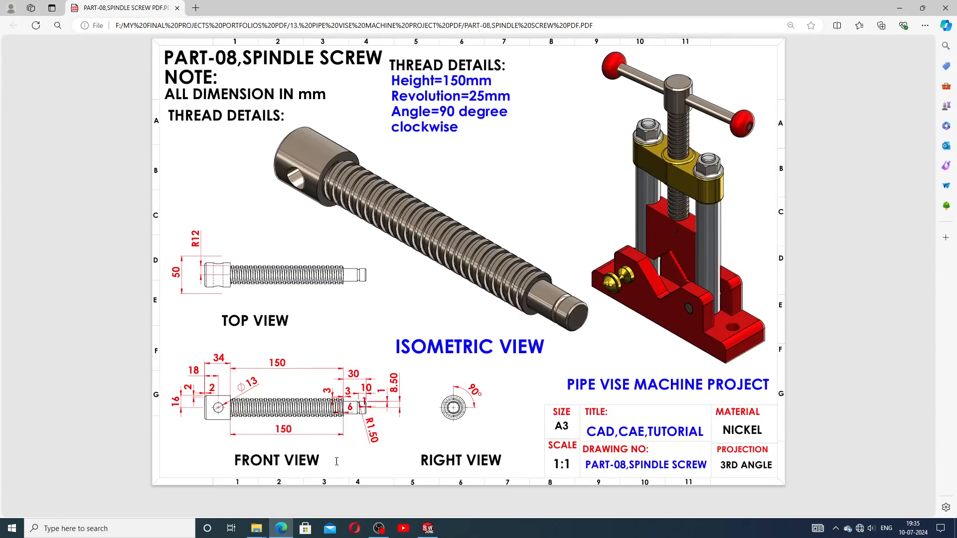
click(428, 529)
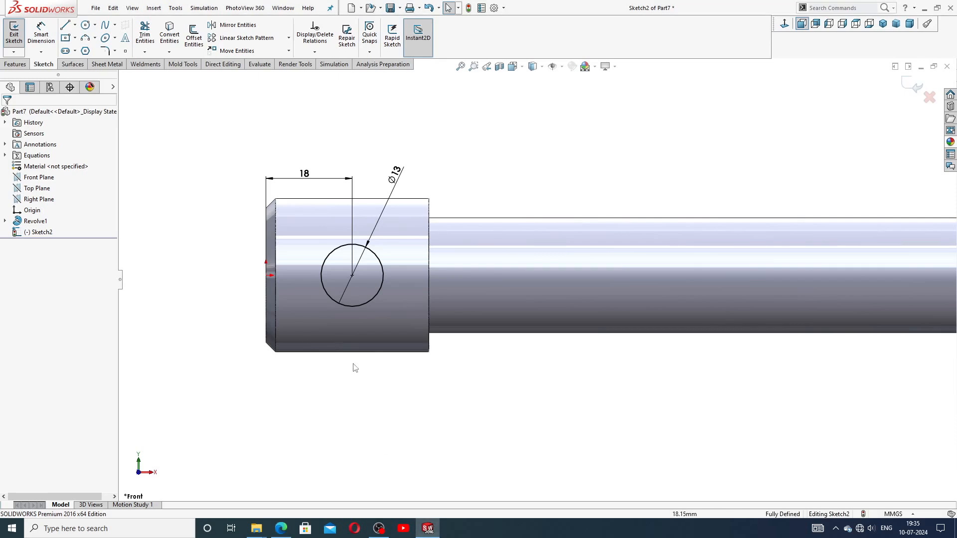
click(12, 65)
click(149, 38)
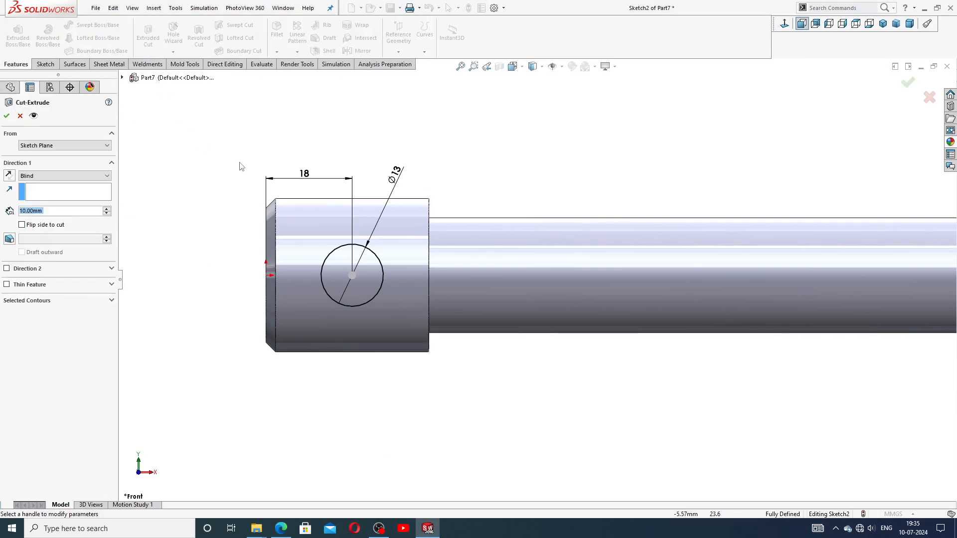
click(67, 178)
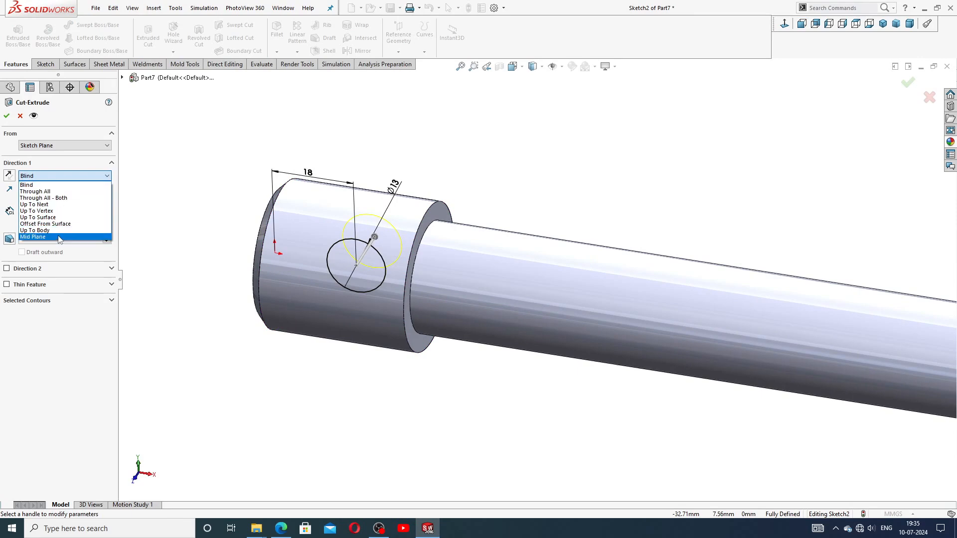
click(37, 236)
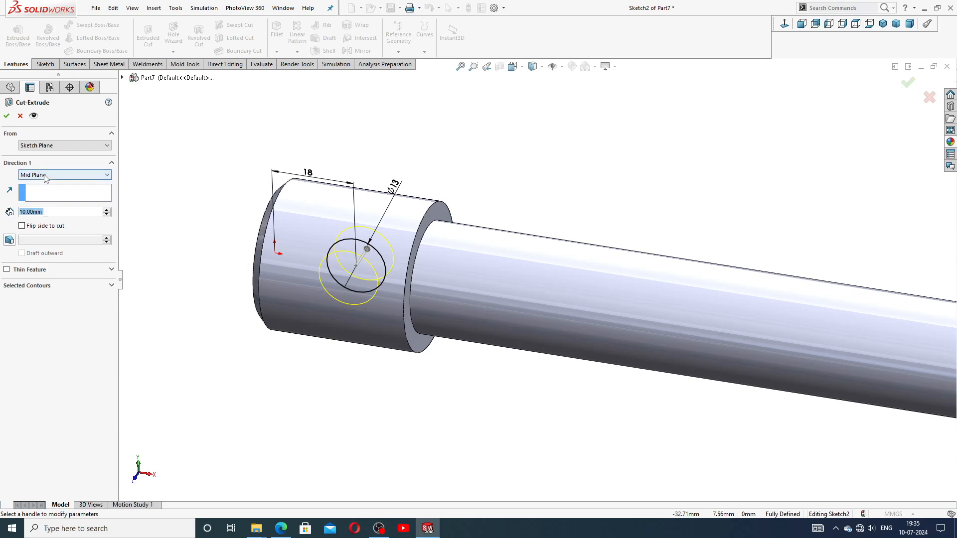
text(50)
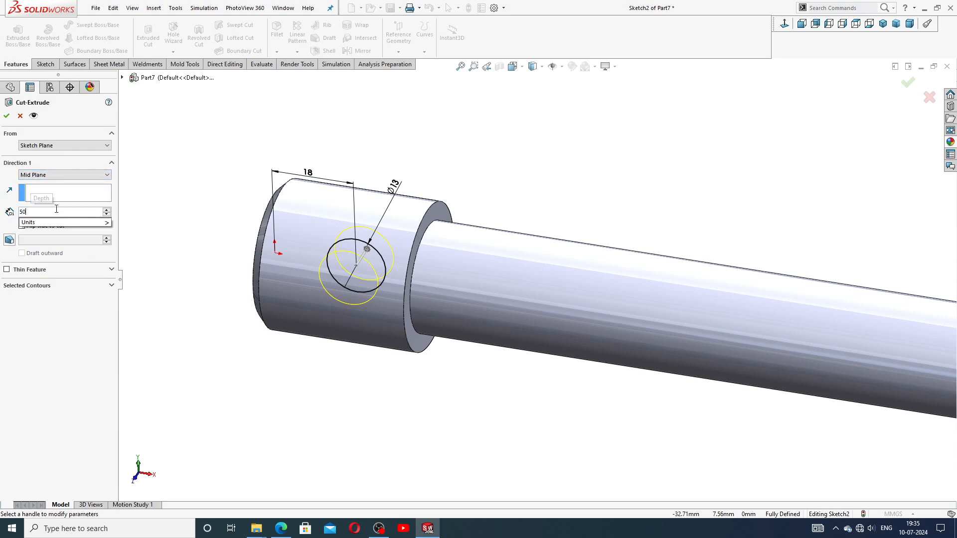
key(Return)
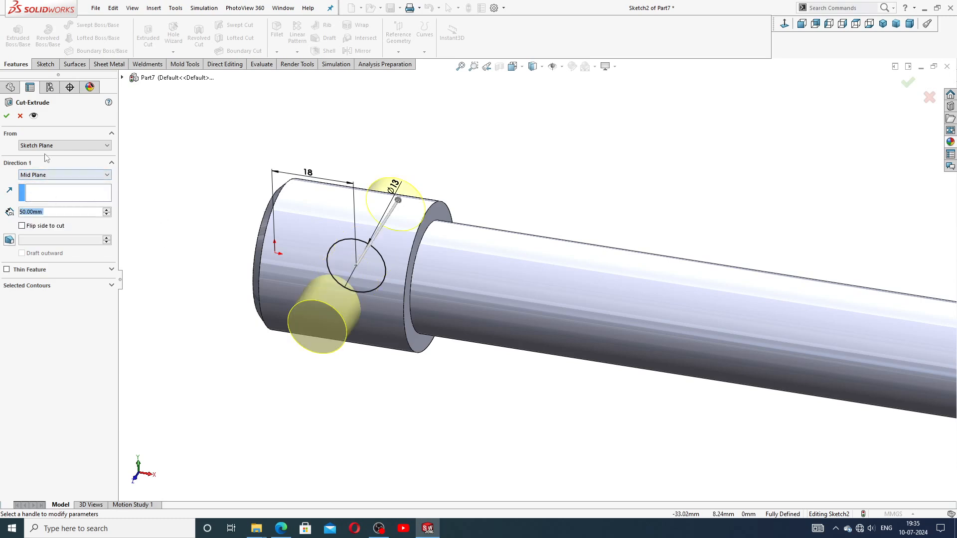
click(7, 116)
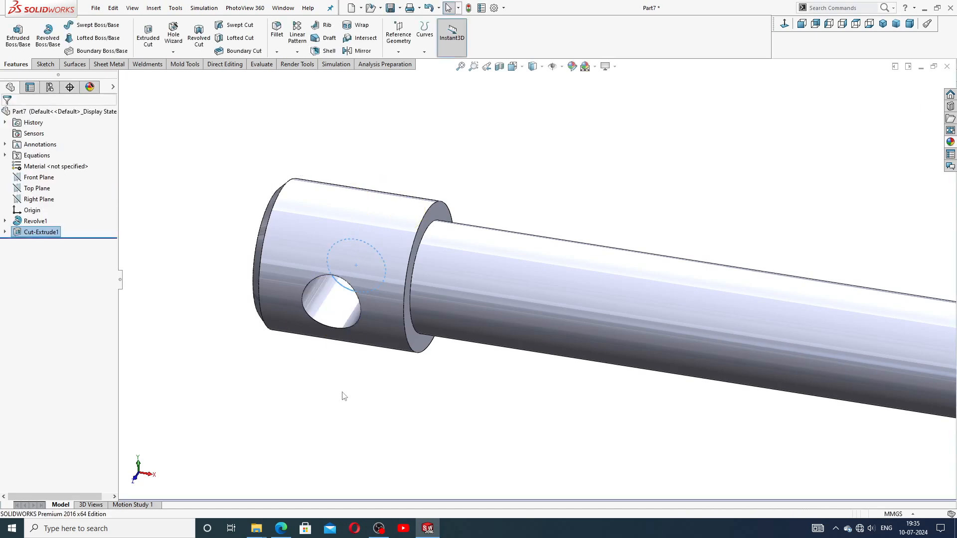
Step: Check the thread details in the PDF drawing and start a sketch on the ring-shaped shoulder face at the shank's far end
click(280, 528)
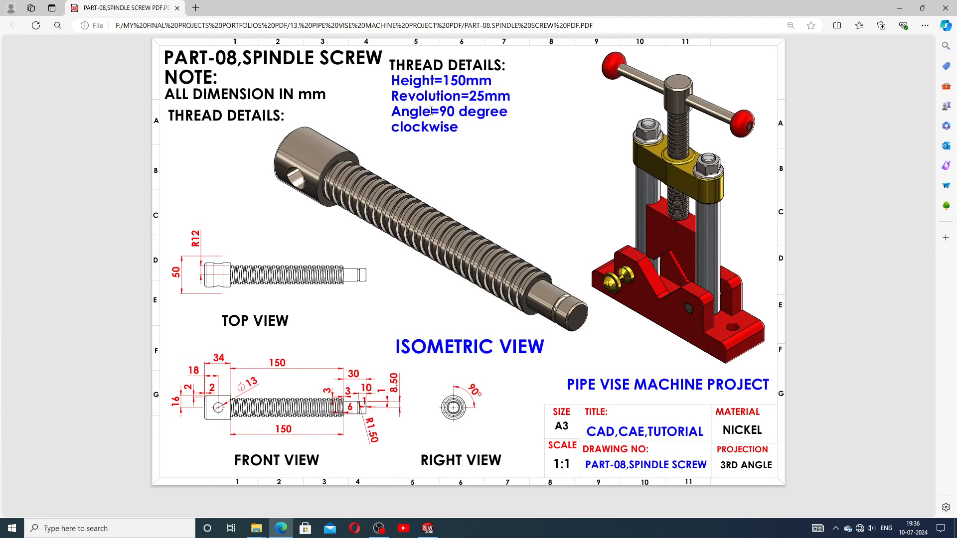
click(428, 528)
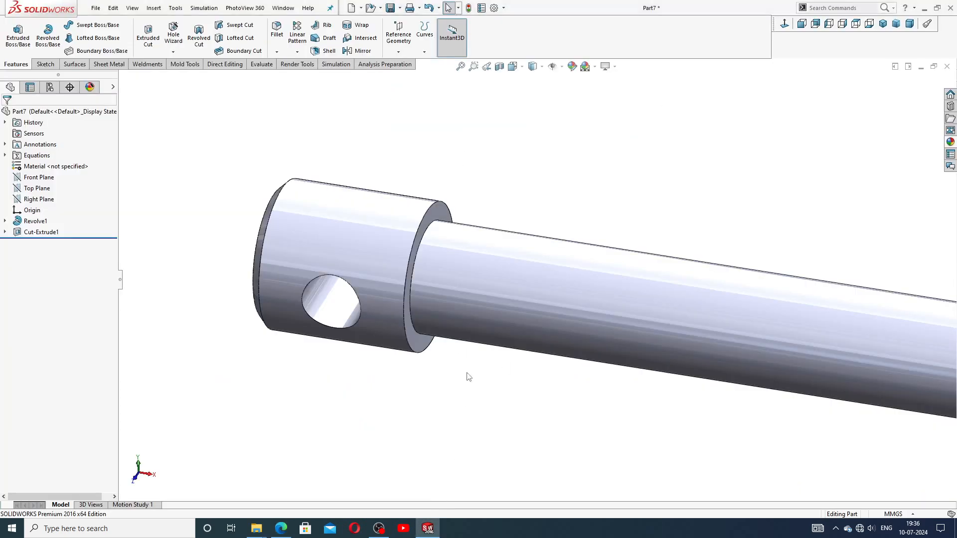
scroll(497, 350, down, 3)
middle_drag(535, 351, 693, 328)
scroll(694, 319, down, 2)
click(697, 308)
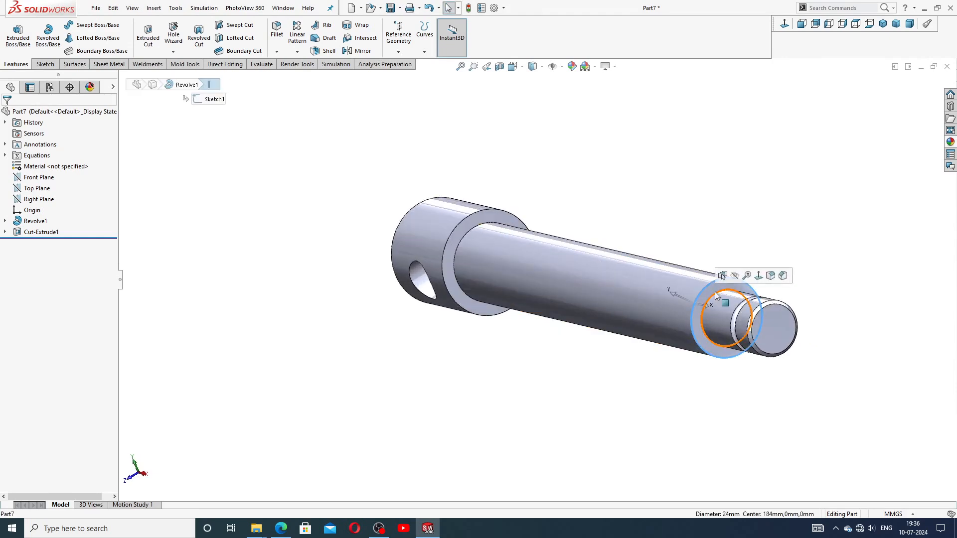
click(711, 294)
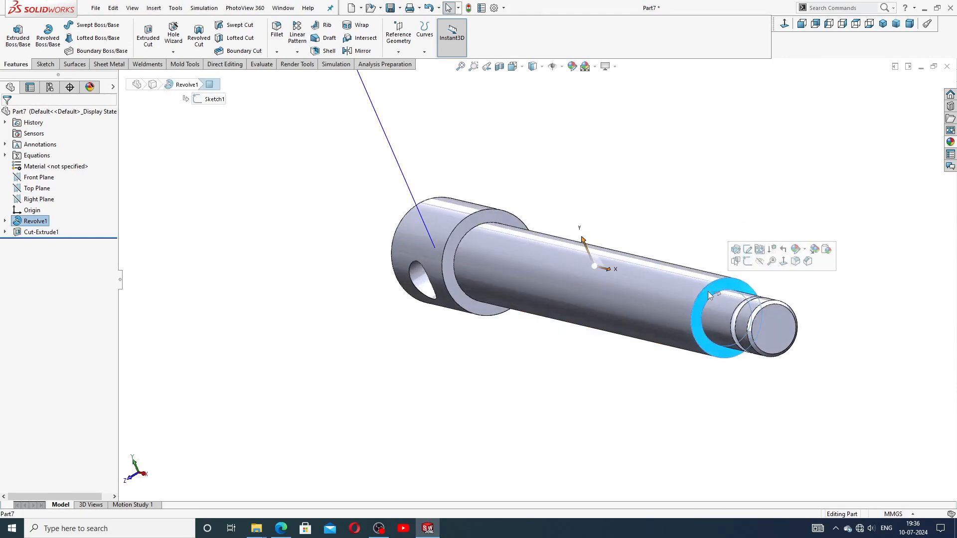
click(746, 261)
Step: Convert the shoulder face's outer circular edge into a sketch circle
scroll(719, 288, down, 3)
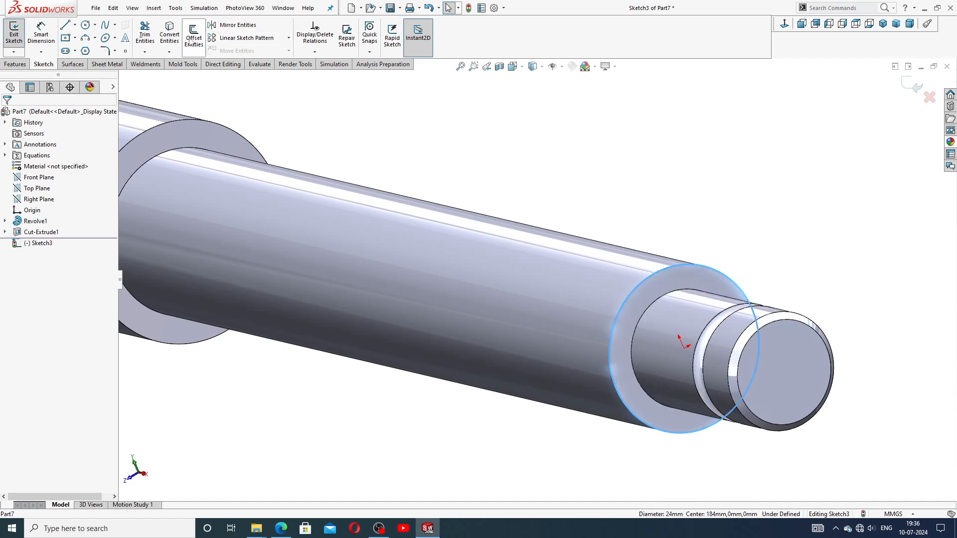
click(168, 38)
key(z)
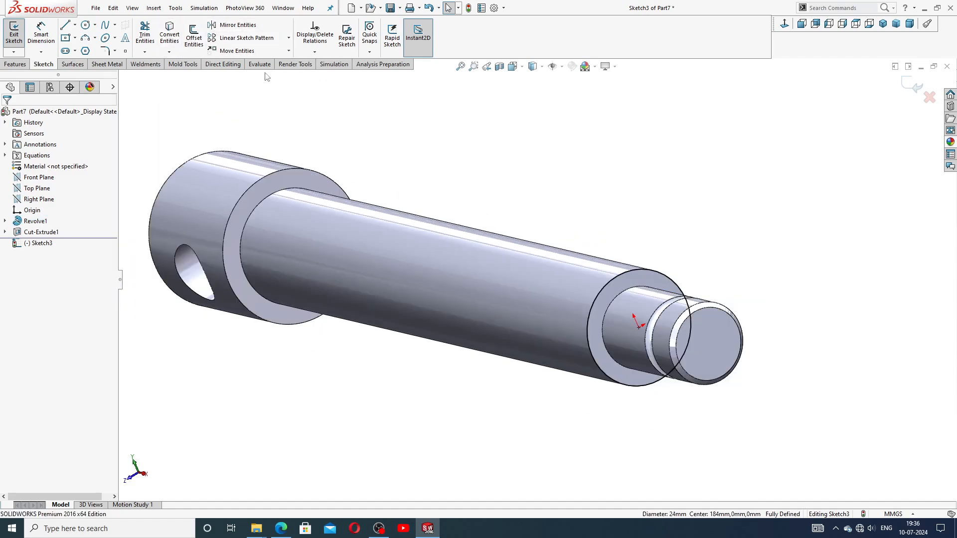
Step: Create a clockwise constant-pitch helix from the circle by Height and Revolution: 150 mm height, reversed direction, 25 revolutions, 90° start angle
click(16, 63)
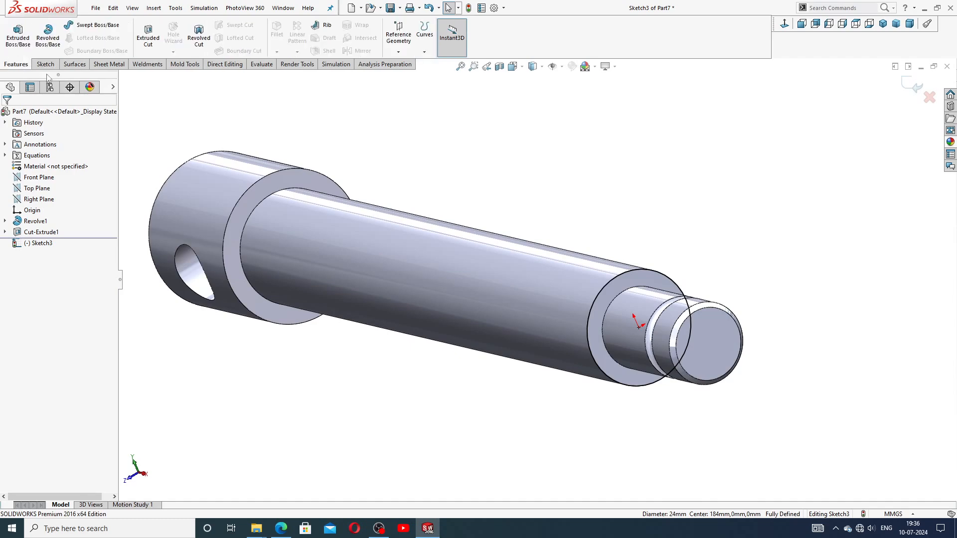
click(424, 33)
click(452, 92)
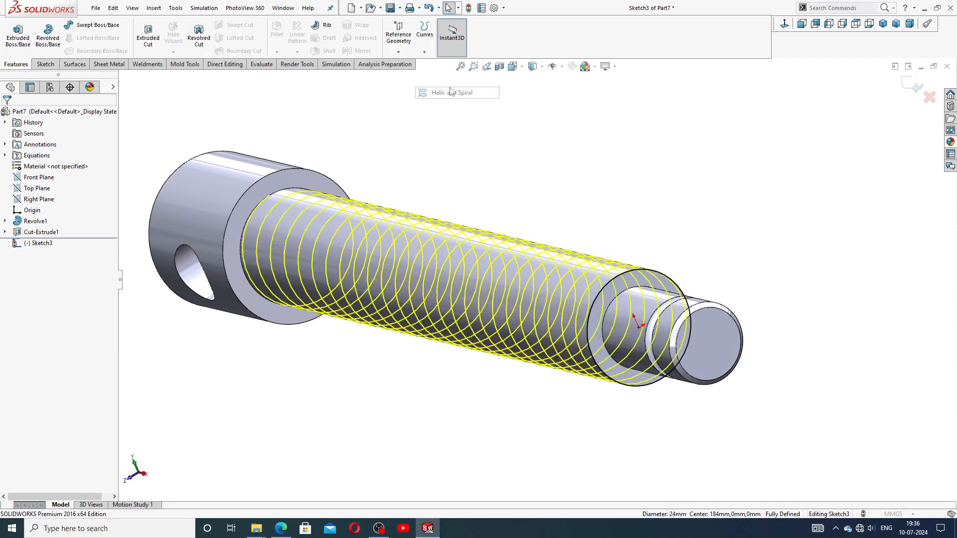
key(z)
middle_drag(485, 180, 505, 206)
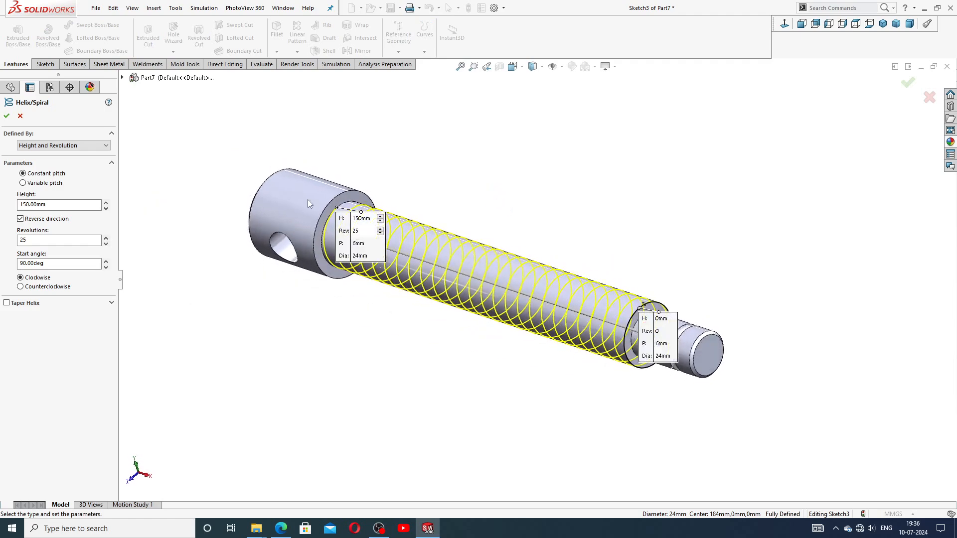
click(29, 147)
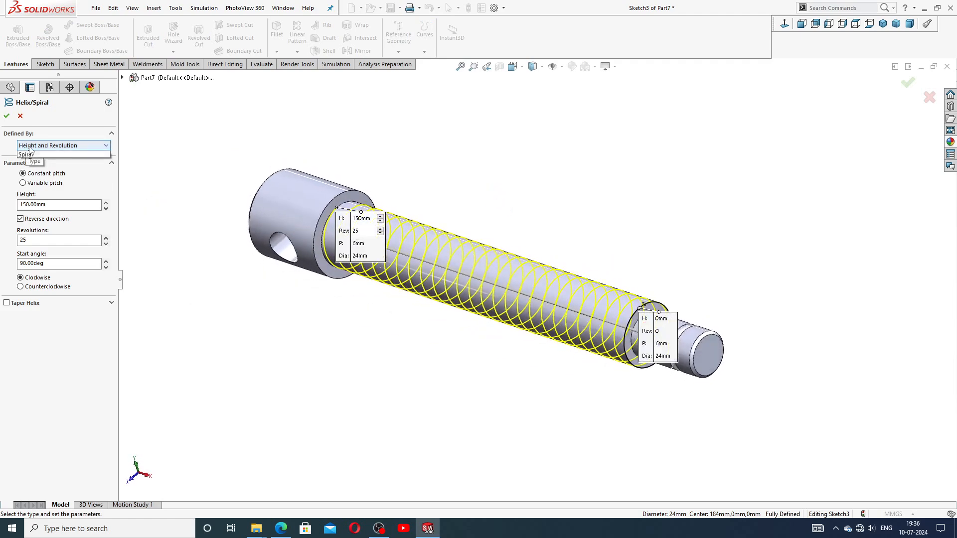
click(32, 147)
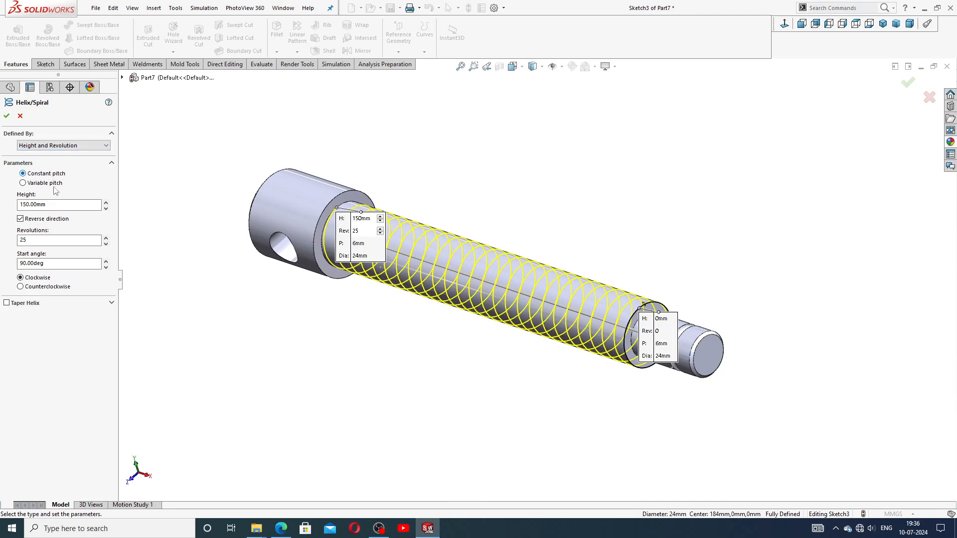
drag(47, 205, 13, 201)
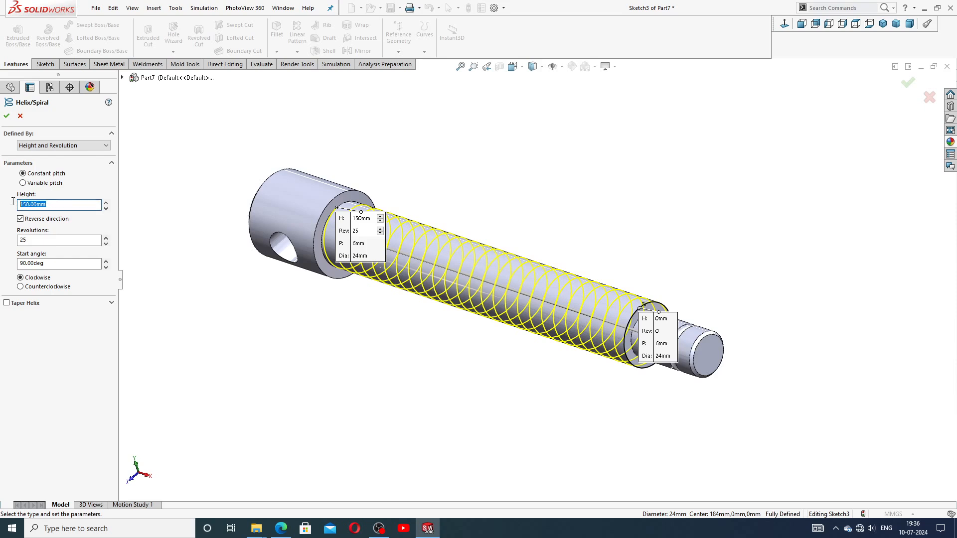
click(61, 205)
click(17, 240)
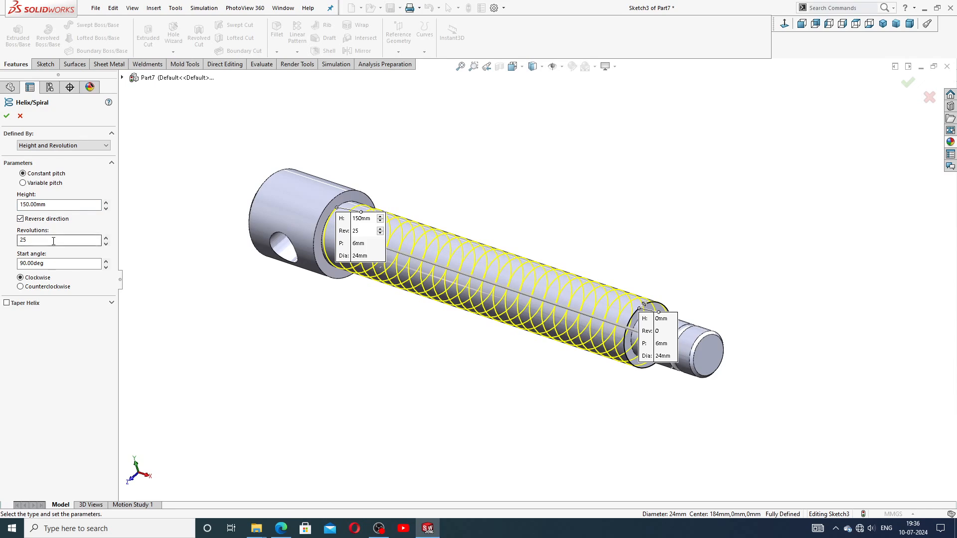
drag(53, 242, 24, 240)
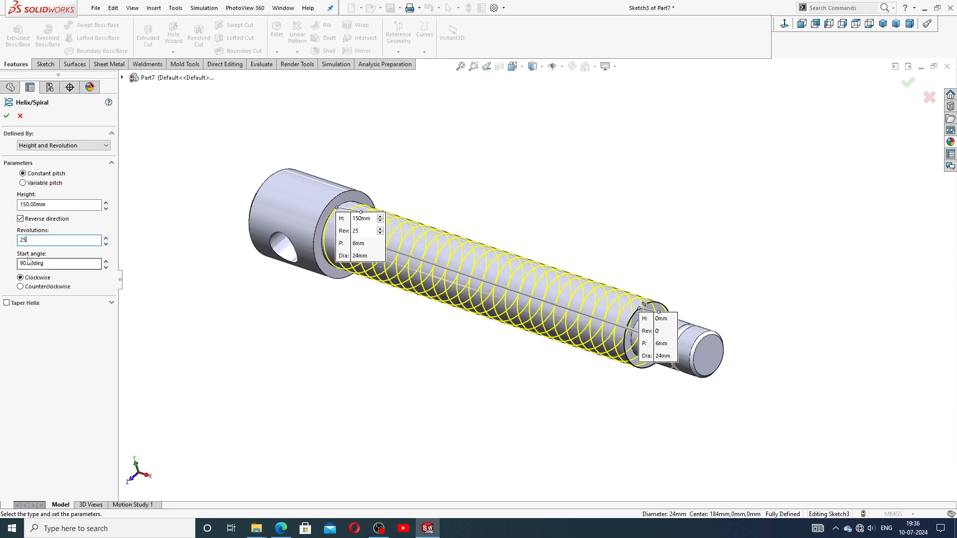
click(66, 264)
click(66, 265)
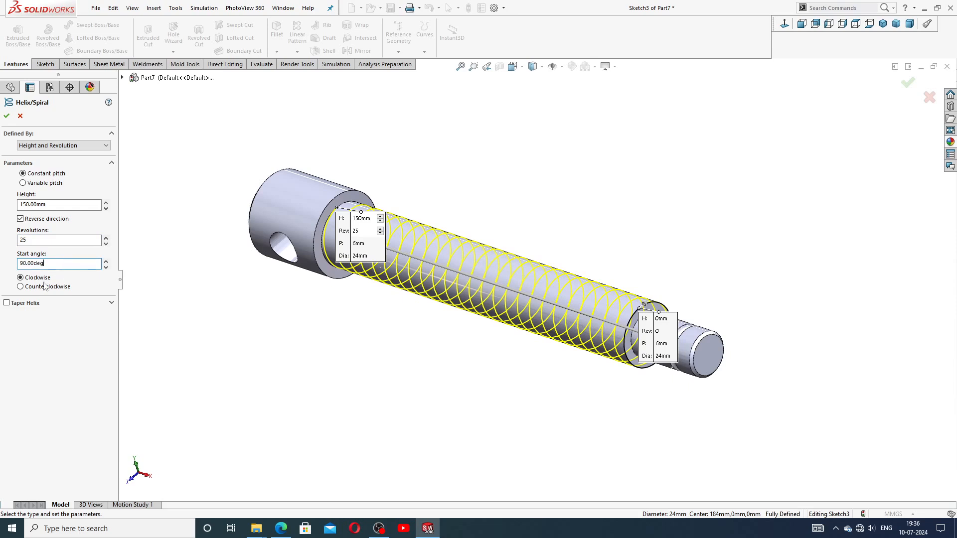
click(6, 116)
click(421, 180)
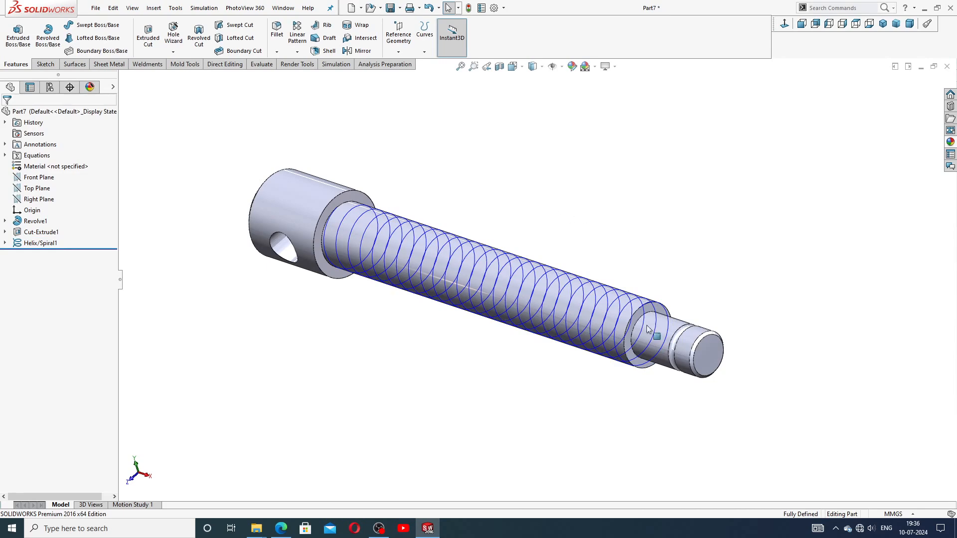
Step: Start a sketch on the Front Plane and view it straight on
middle_drag(666, 324, 636, 289)
scroll(635, 289, up, 2)
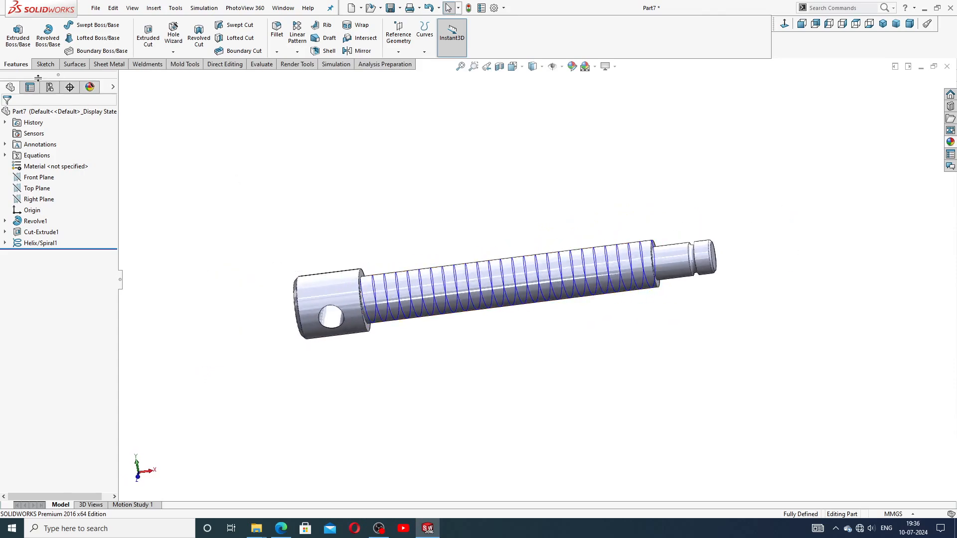
click(38, 178)
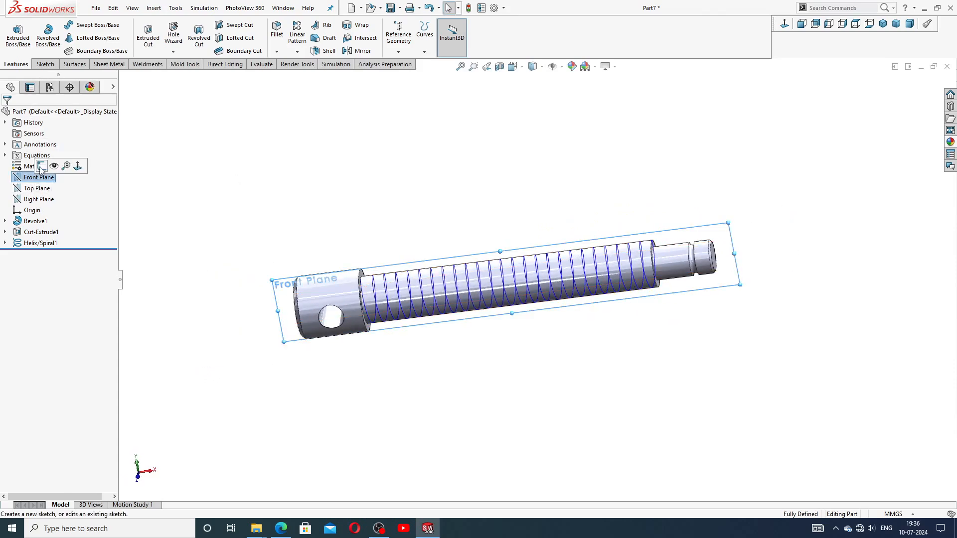
click(42, 166)
click(786, 25)
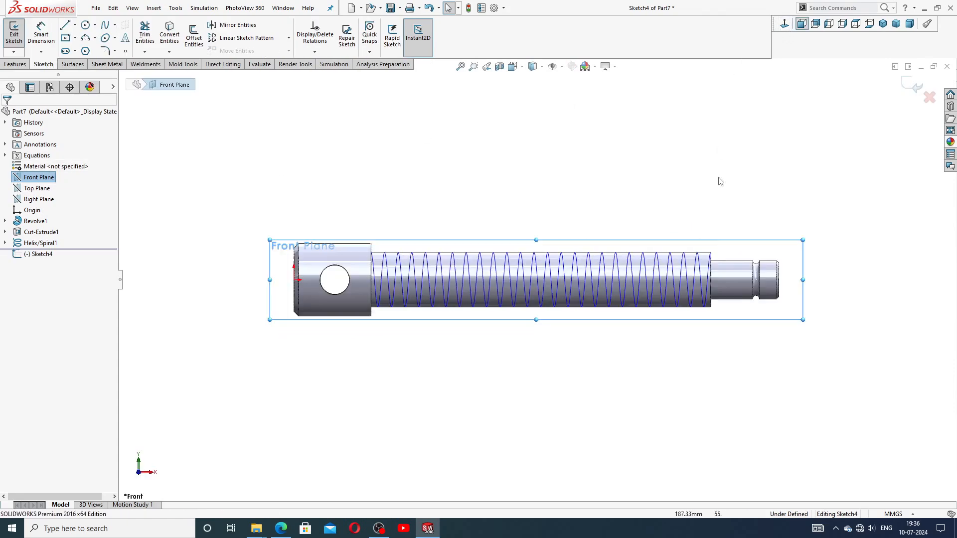
Step: Sketch a center rectangle about 2 by 2.2 mm just past the shank's shoulder, near the helix's upper starting point
scroll(715, 305, down, 6)
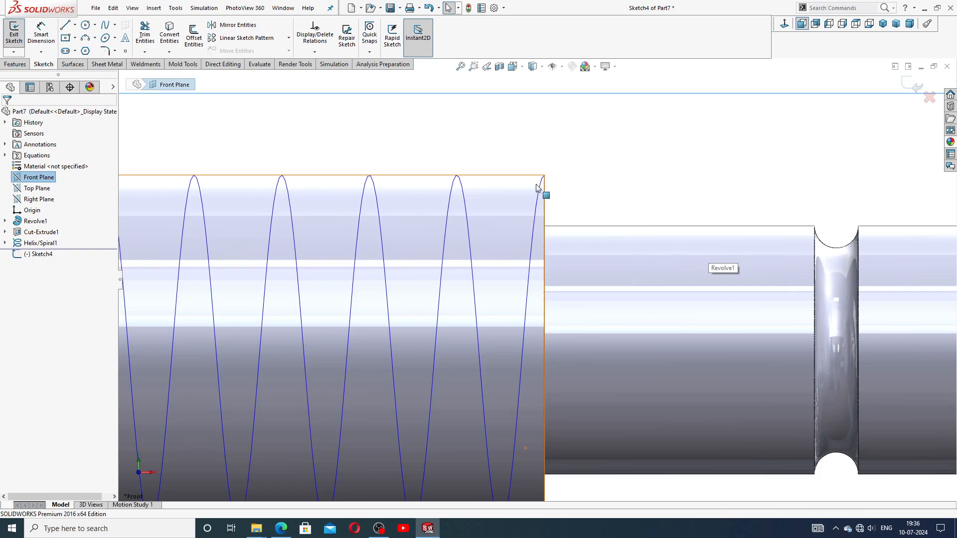
click(75, 38)
click(93, 63)
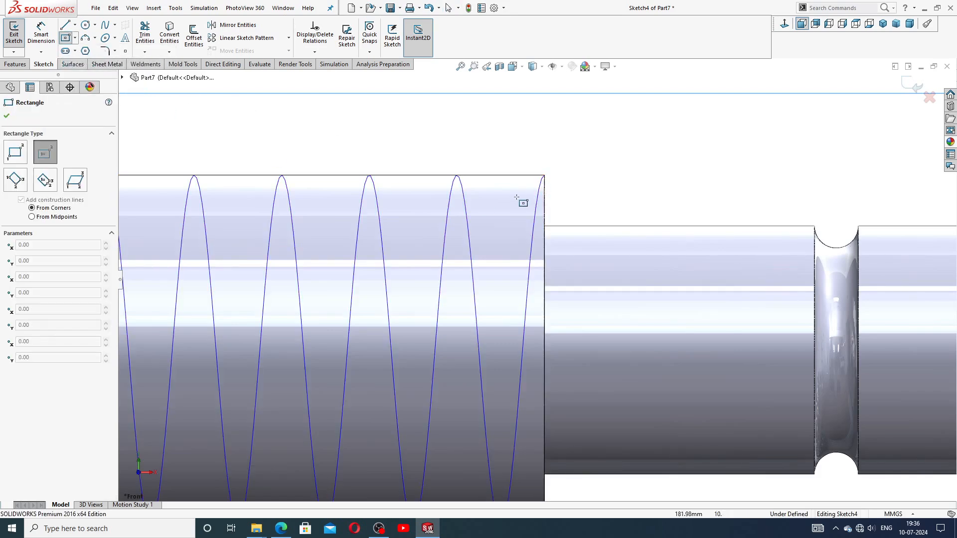
scroll(546, 164, down, 2)
click(577, 166)
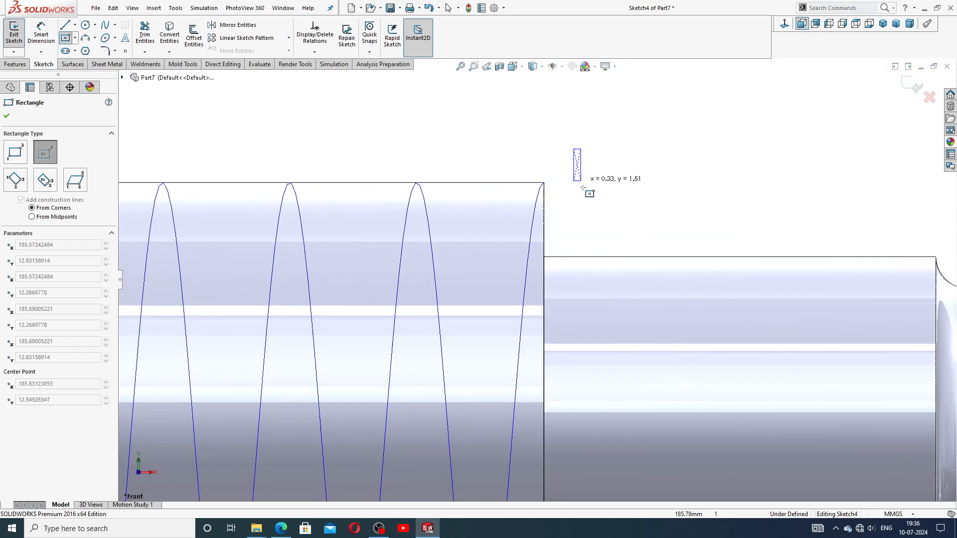
click(600, 188)
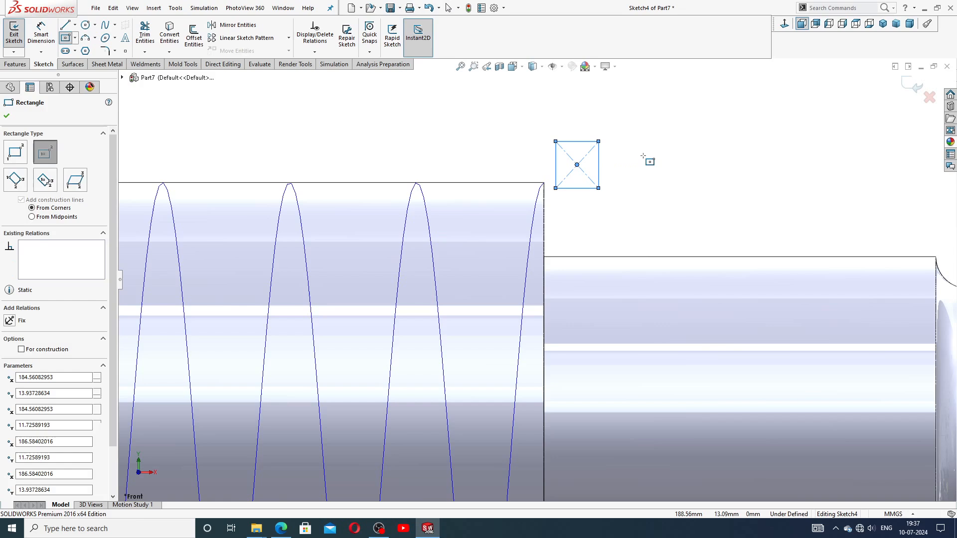
right_click(646, 156)
click(658, 164)
drag(577, 166, 593, 177)
click(658, 179)
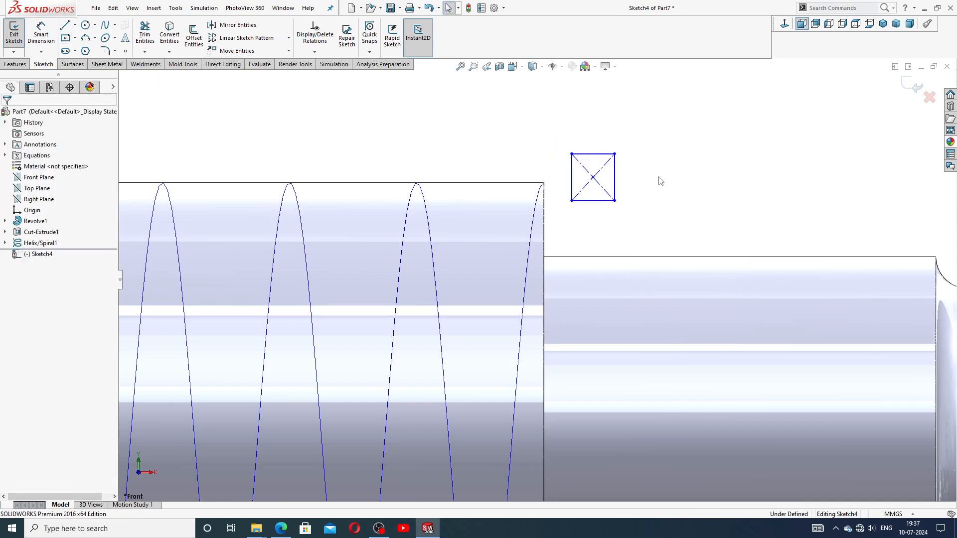
Step: Dimension the rectangle's width and height to 3 mm each
click(41, 35)
scroll(643, 212, down, 3)
click(555, 132)
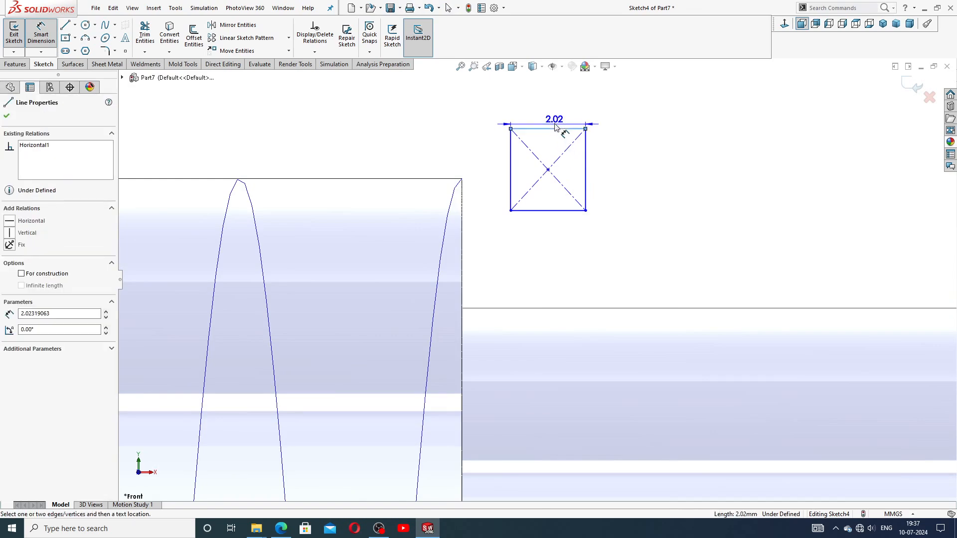
click(557, 128)
text(3)
key(Return)
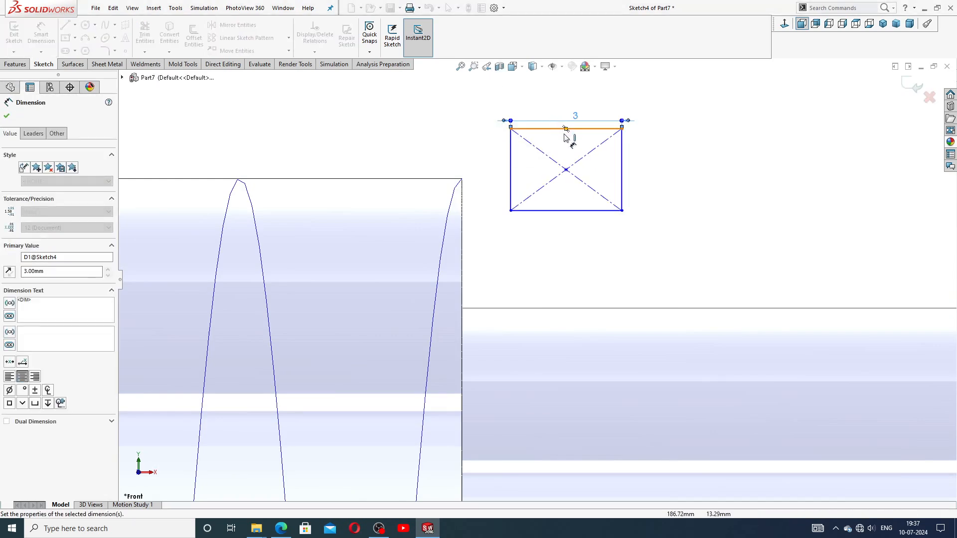
click(623, 155)
click(643, 170)
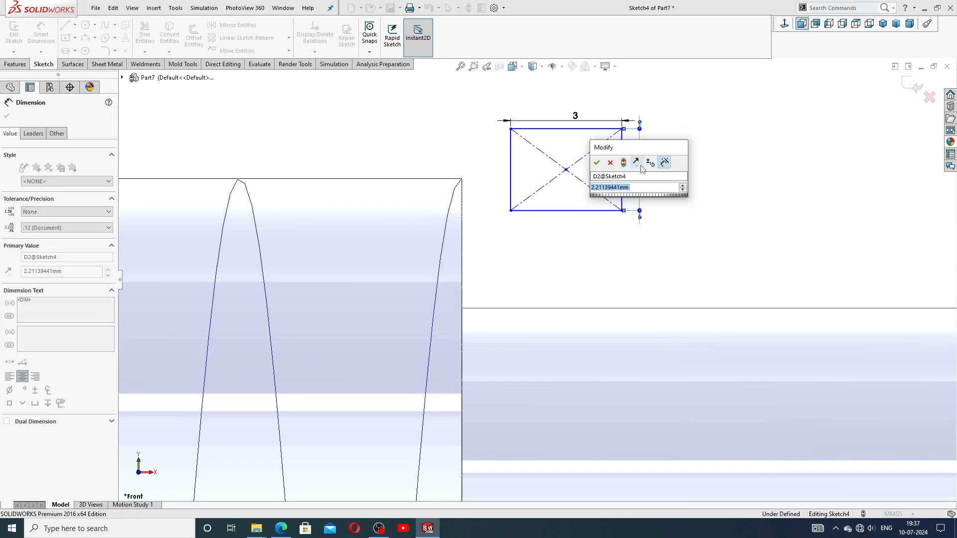
text(3)
key(Return)
right_click(680, 155)
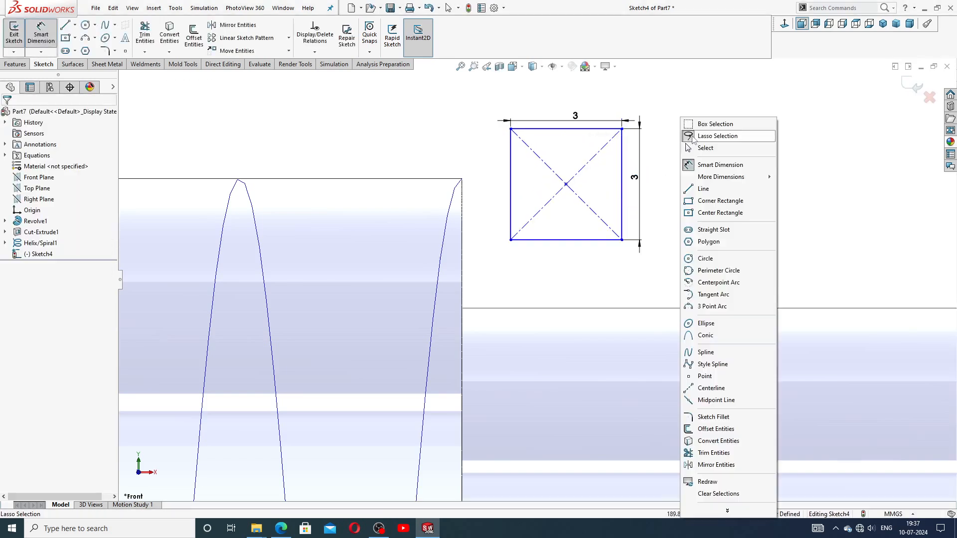
click(705, 148)
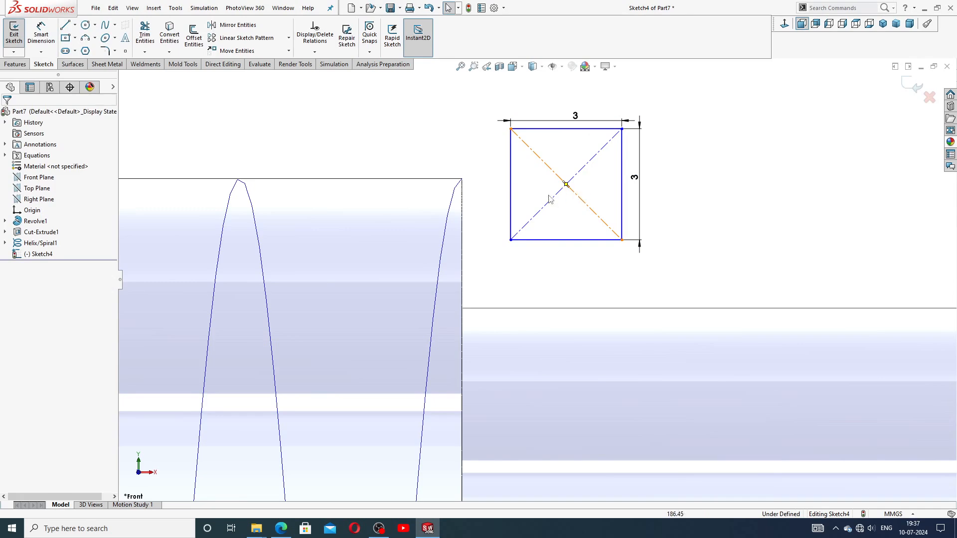
Step: Add a Pierce relation between the helix and the midpoint of the square's side nearest the shank
scroll(573, 180, down, 1)
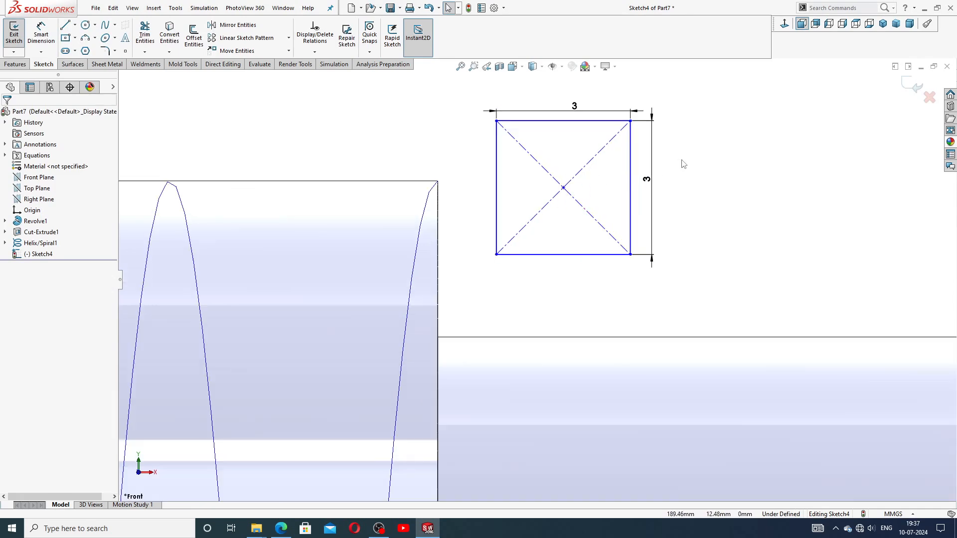
click(496, 189)
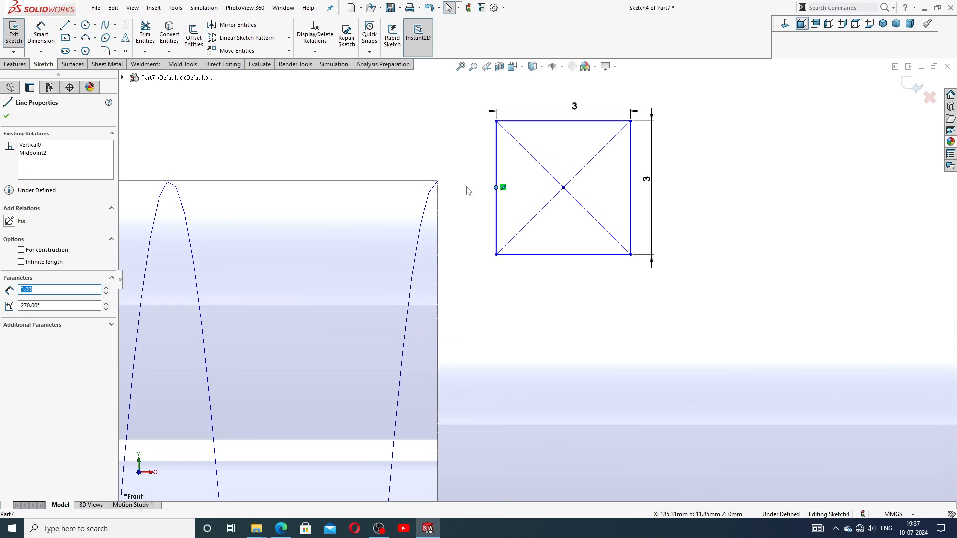
ctrl+click(430, 196)
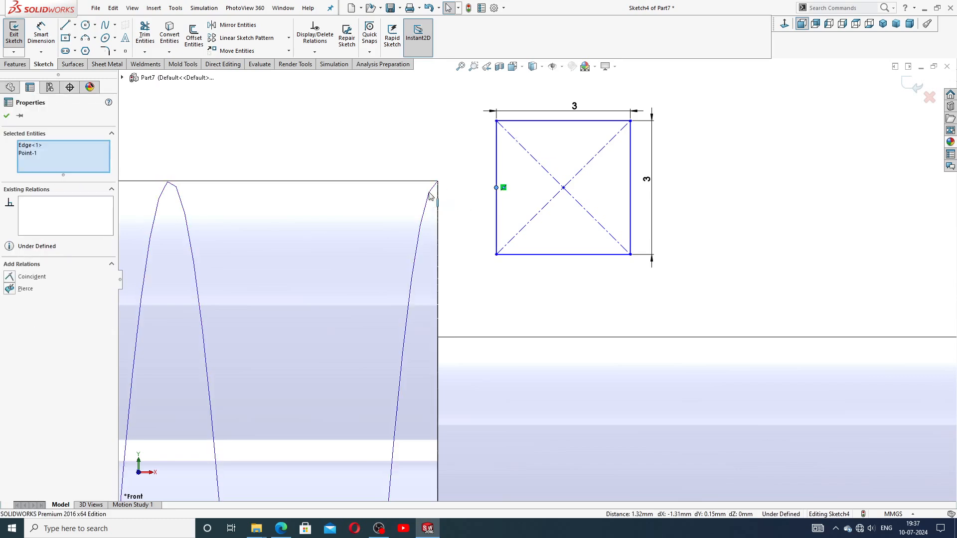
click(10, 289)
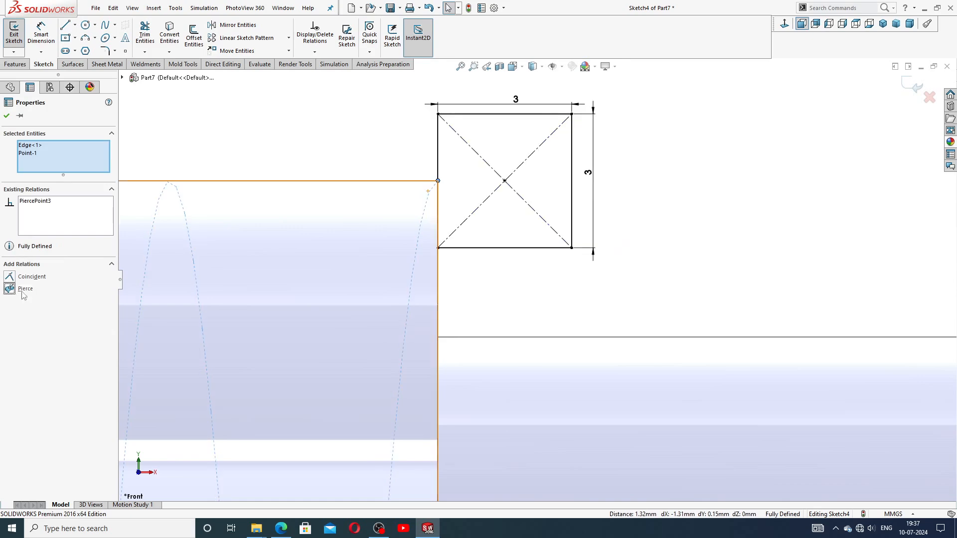
click(476, 279)
Step: Move the square's two 3 mm dimensions farther out from its sides
scroll(500, 278, up, 3)
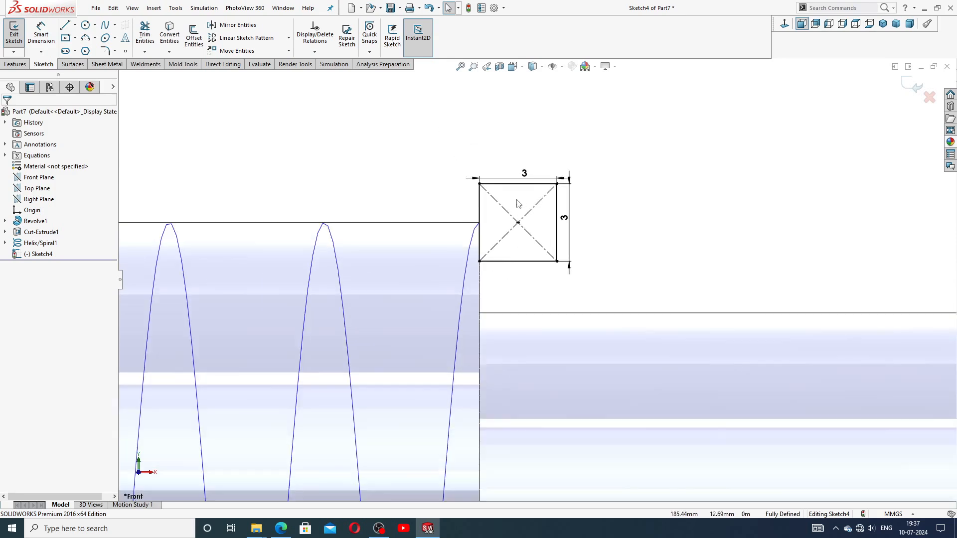
drag(526, 172, 533, 163)
drag(566, 220, 575, 220)
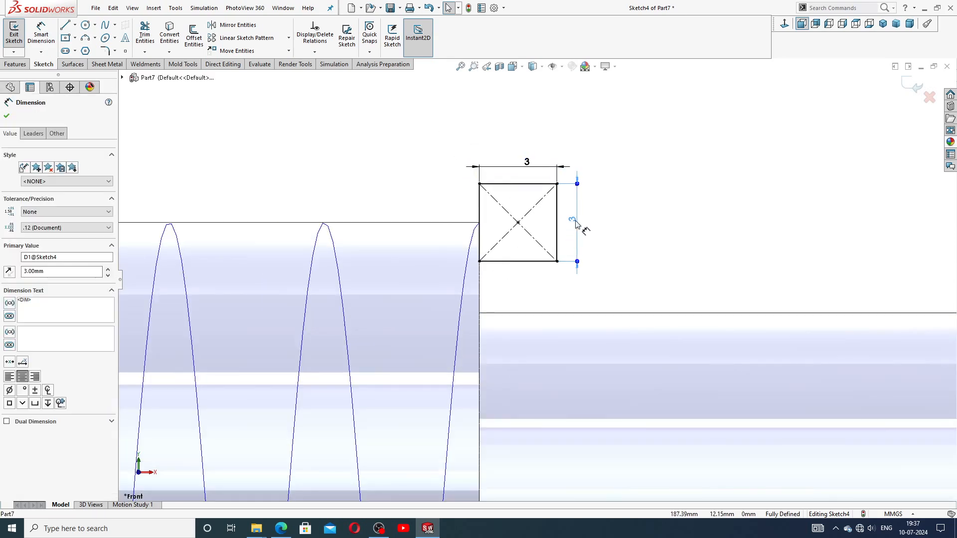
click(598, 234)
Step: Check the thread profile size in the spindle screw PDF drawing and exit the square's sketch
click(287, 527)
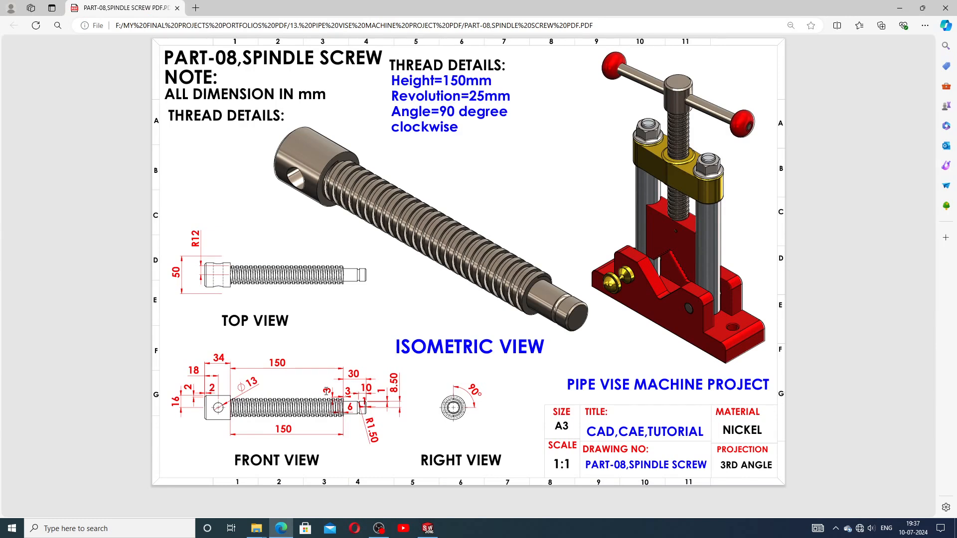
click(427, 528)
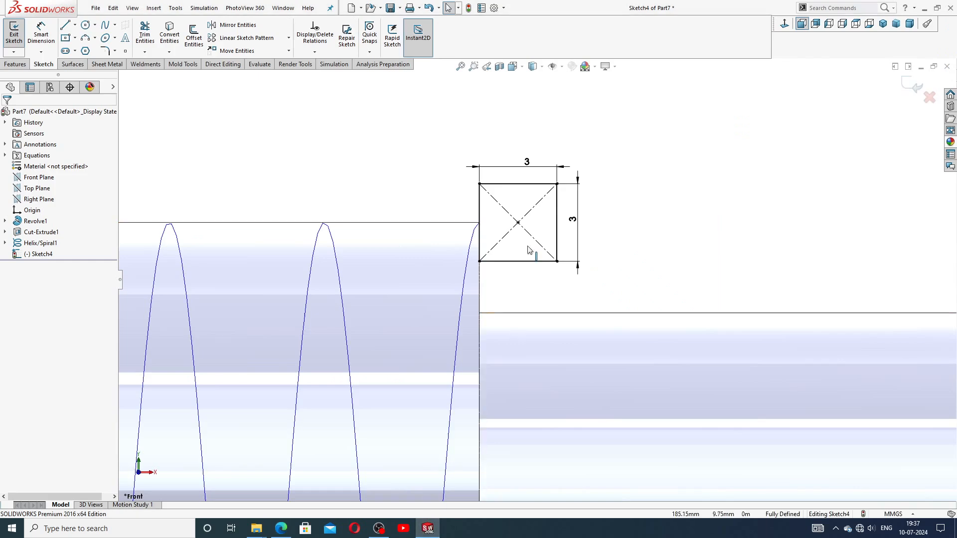
click(916, 85)
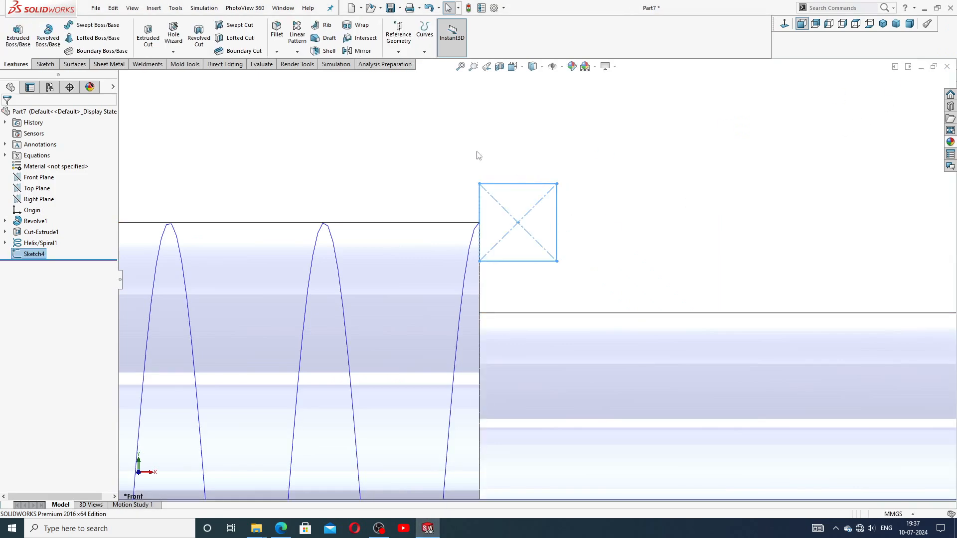
Step: Cut the square thread into the shank with a Swept Cut, using the 3 mm square as profile and the helix as path
key(z)
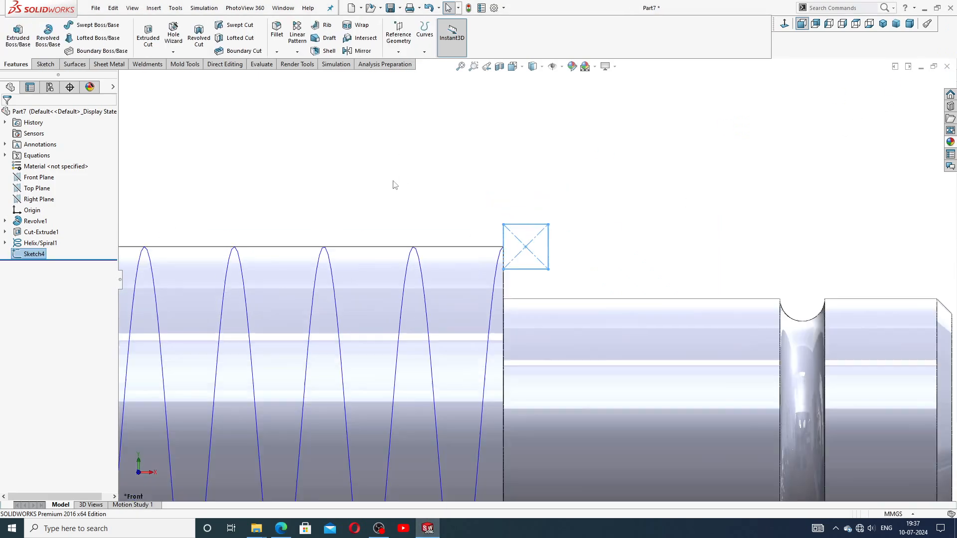
click(231, 27)
key(z)
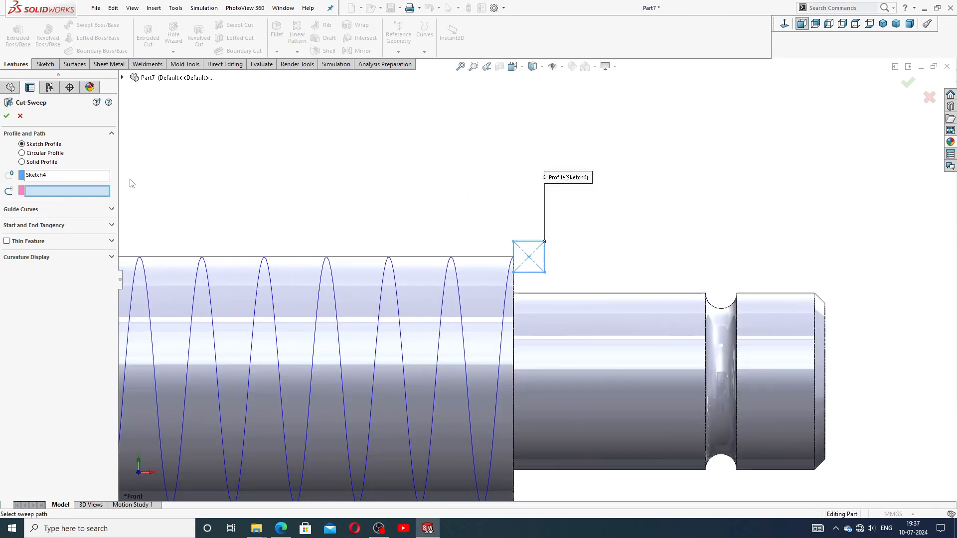
click(451, 271)
key(z)
key(z)
key(z)
key(z)
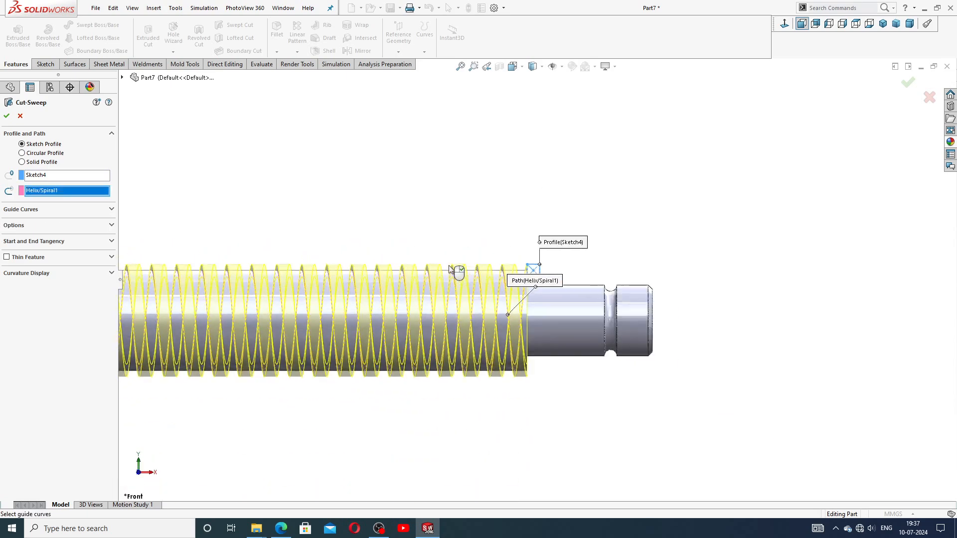
scroll(378, 303, down, 3)
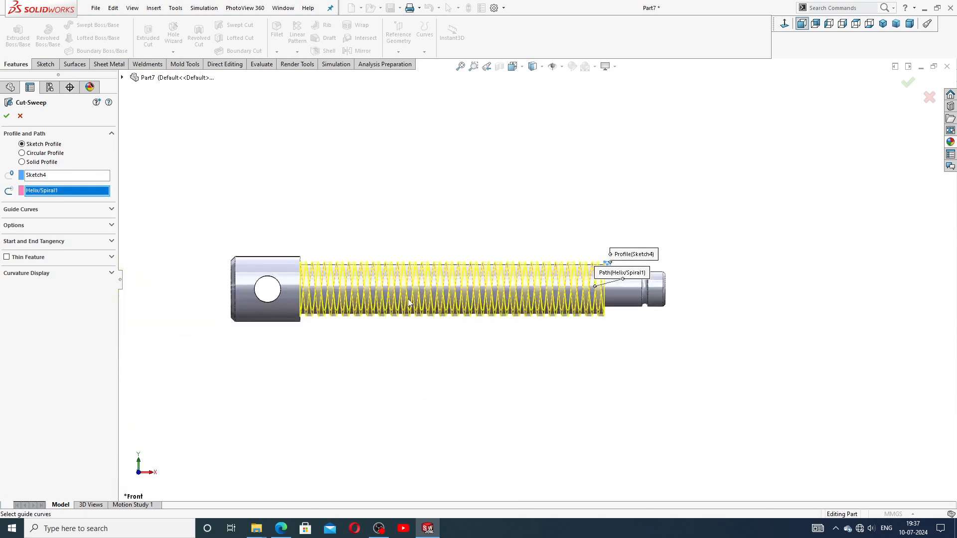
click(7, 116)
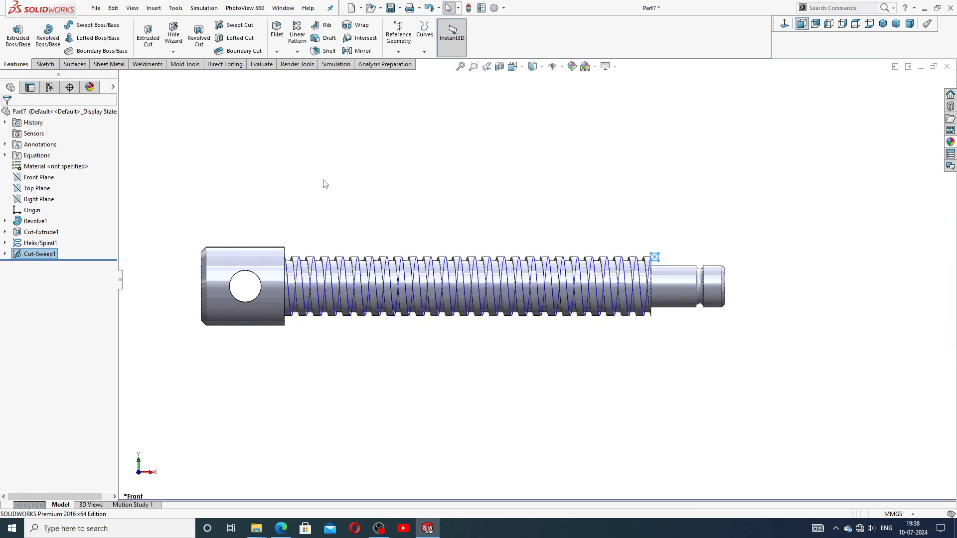
click(491, 220)
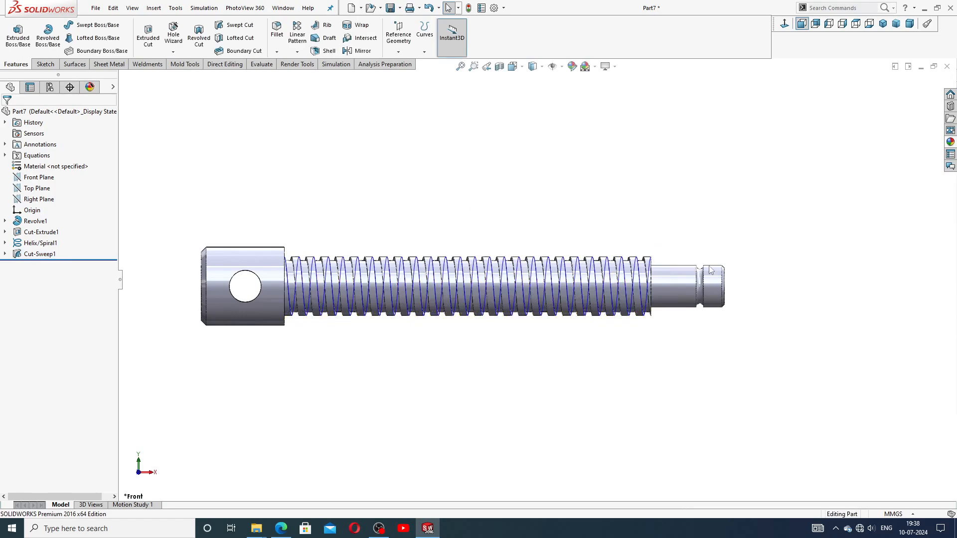
Step: Hide the helix curve that runs along the threaded shank
middle_drag(657, 274, 629, 287)
scroll(629, 287, down, 4)
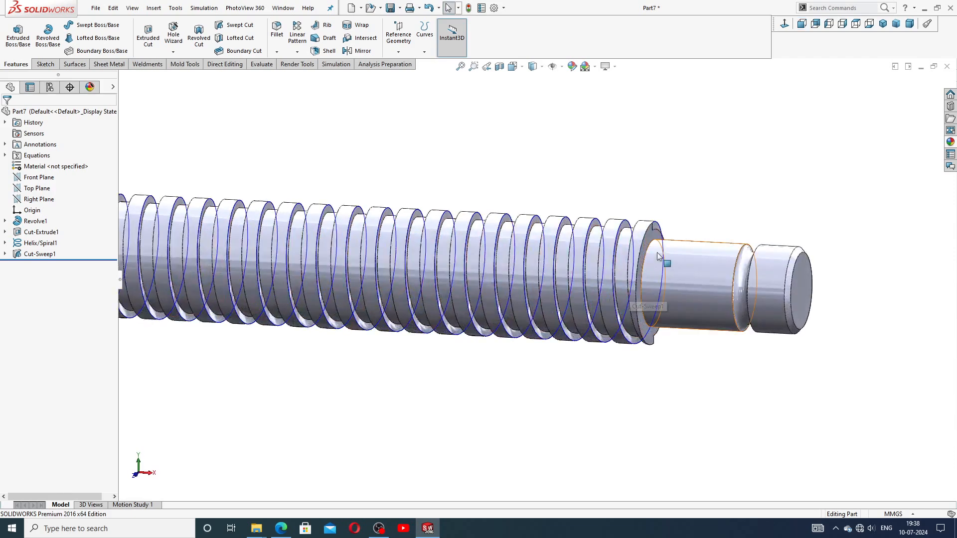
click(665, 266)
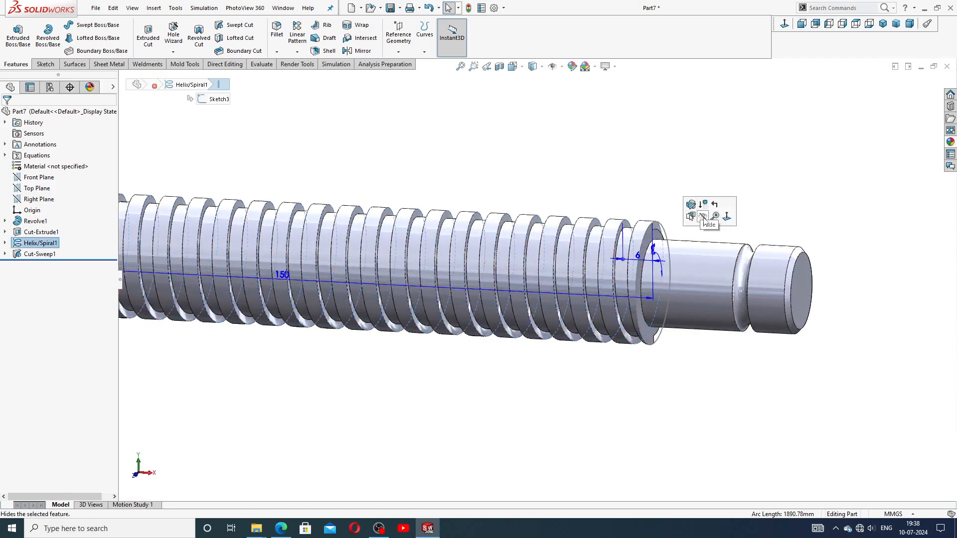
click(677, 189)
scroll(648, 240, up, 5)
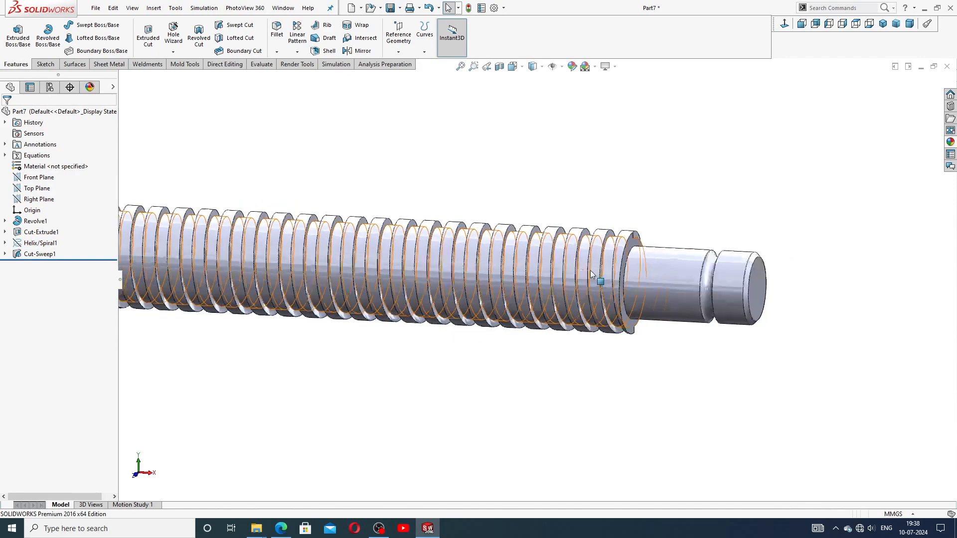
scroll(440, 252, up, 2)
middle_drag(435, 265, 448, 292)
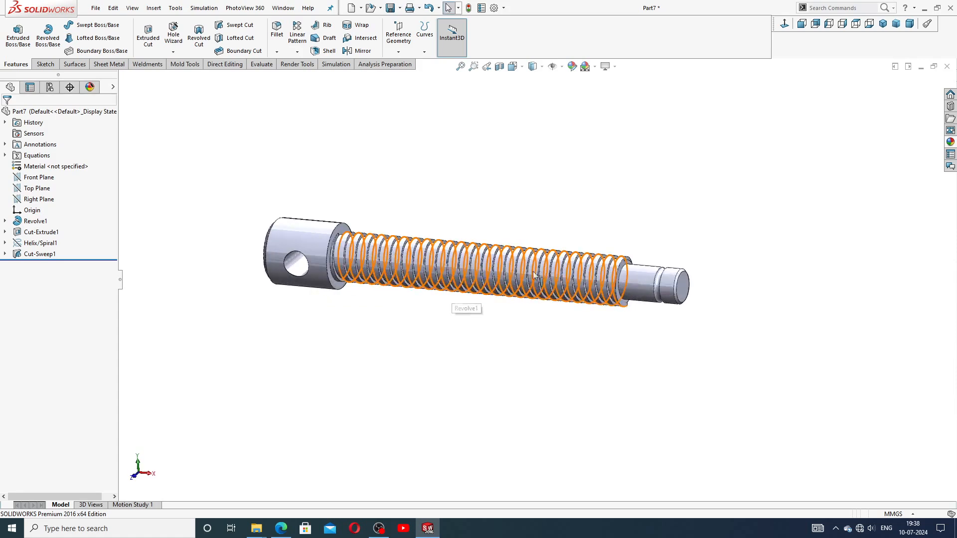
scroll(729, 236, up, 1)
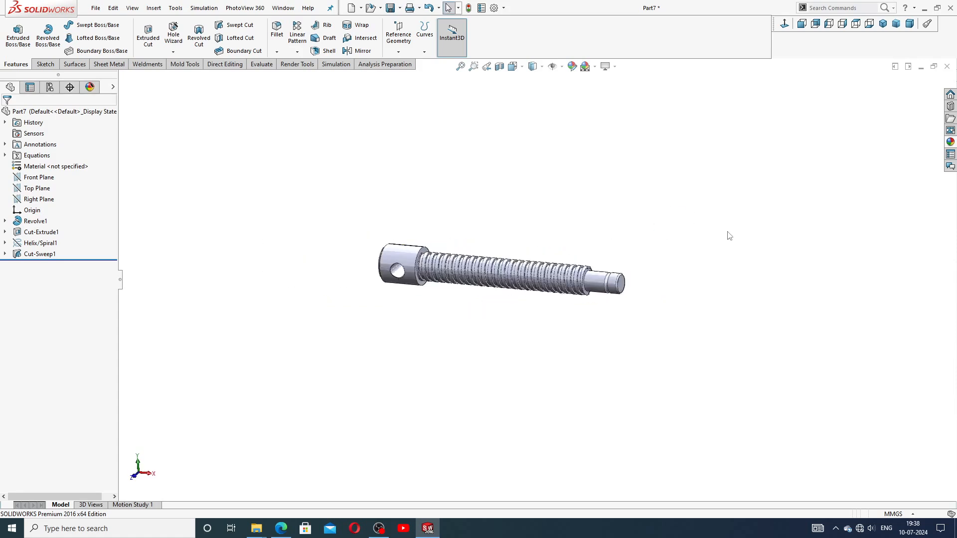
Step: Apply the polished nickel appearance from the metal library to the spindle screw
click(951, 142)
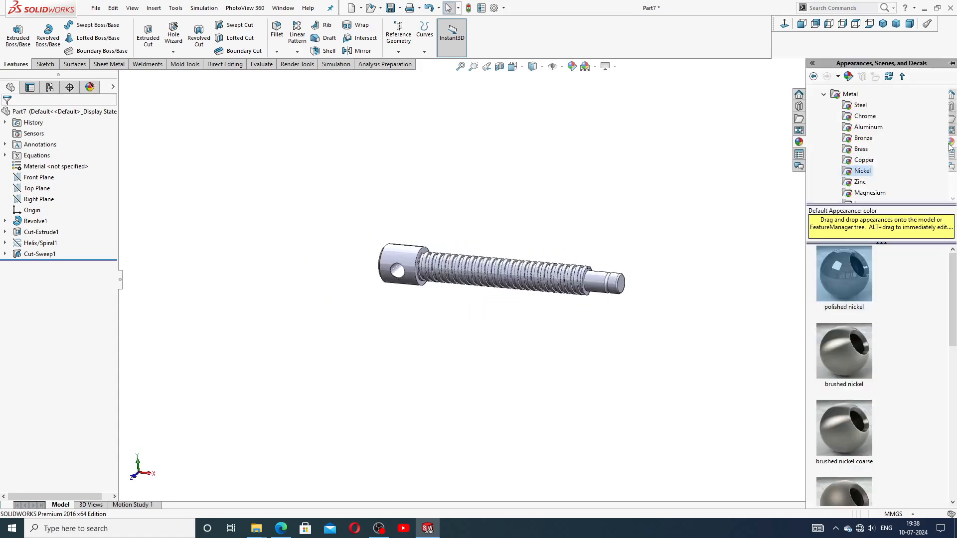
click(860, 106)
click(850, 95)
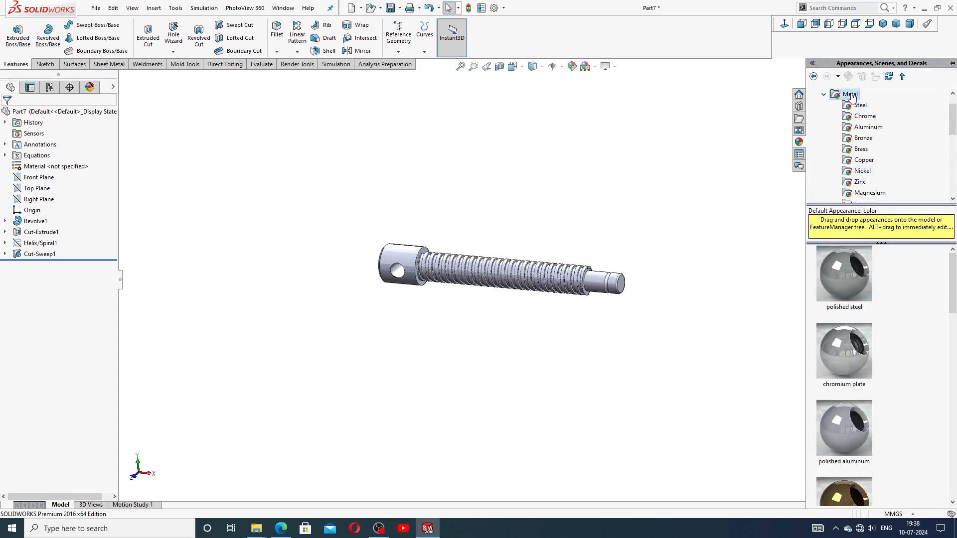
click(863, 171)
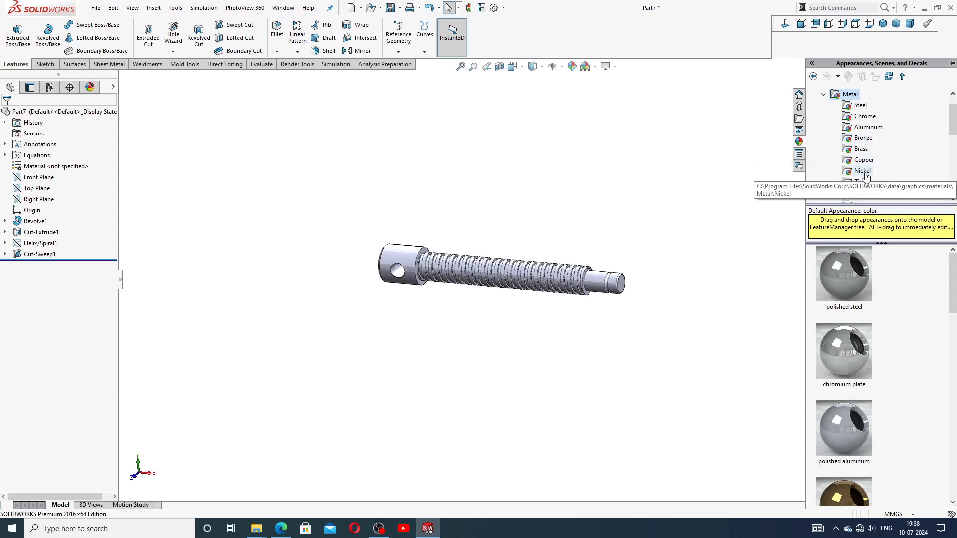
click(846, 277)
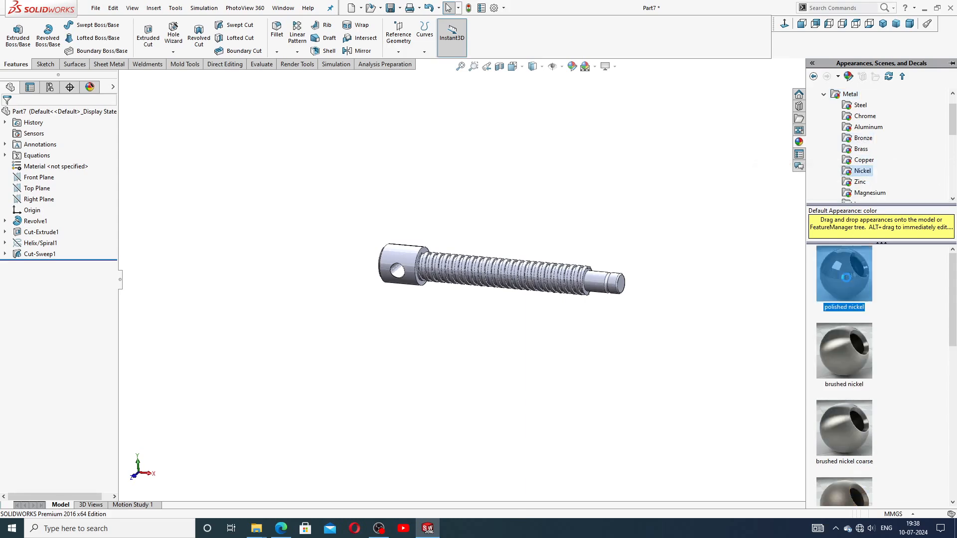
click(483, 305)
Step: Compare the finished spindle screw with its PDF drawing, inspecting the thread, head hole and grooved end, and return to the isometric view
click(882, 25)
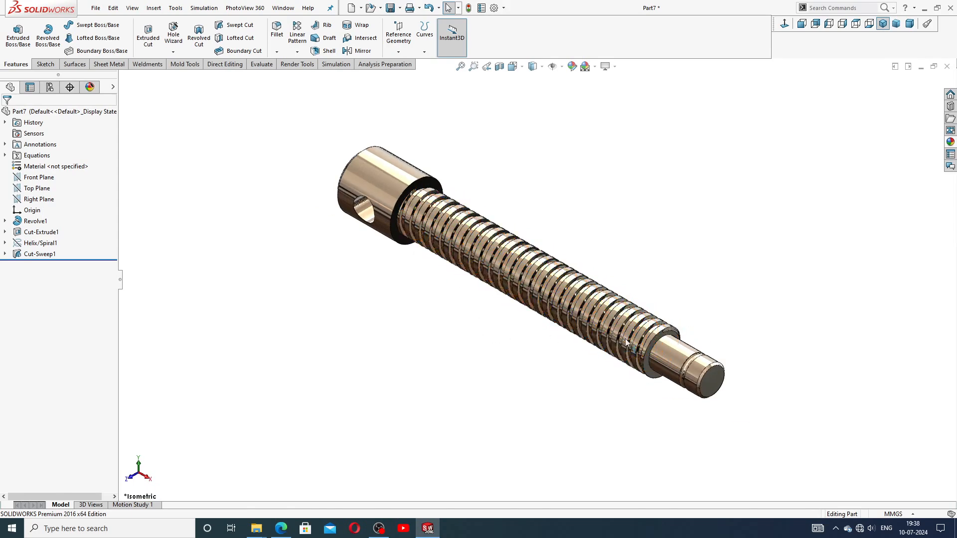
middle_drag(718, 326, 728, 277)
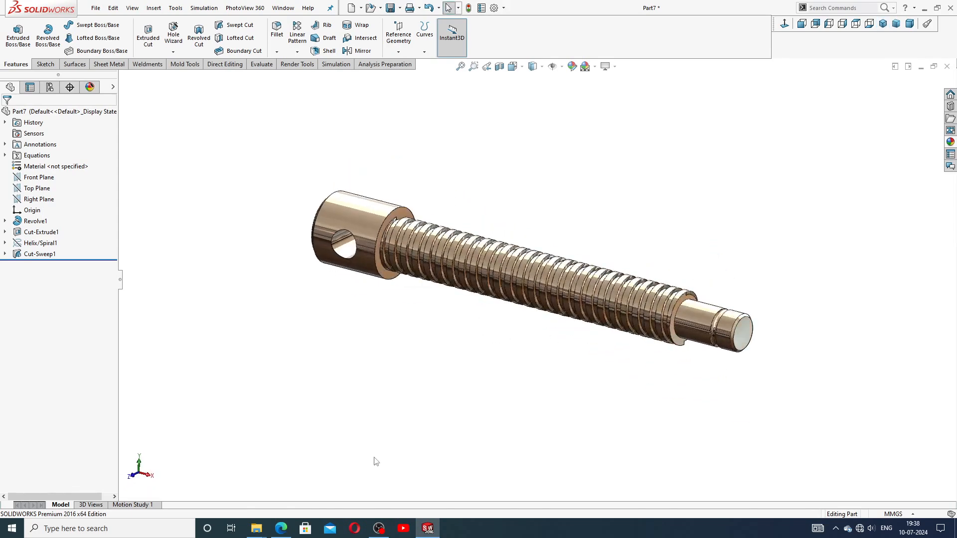
click(279, 532)
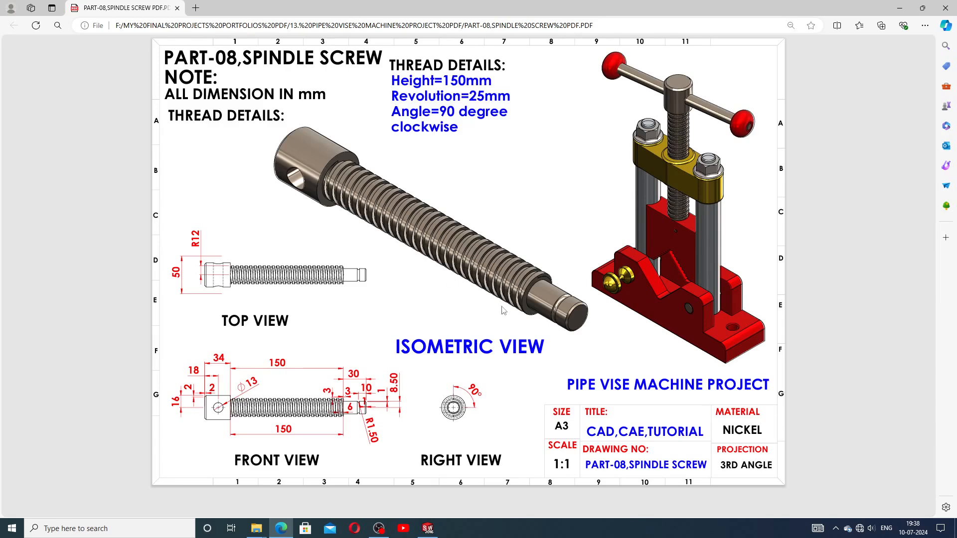
click(428, 528)
middle_drag(530, 319, 515, 248)
scroll(649, 328, down, 5)
click(647, 299)
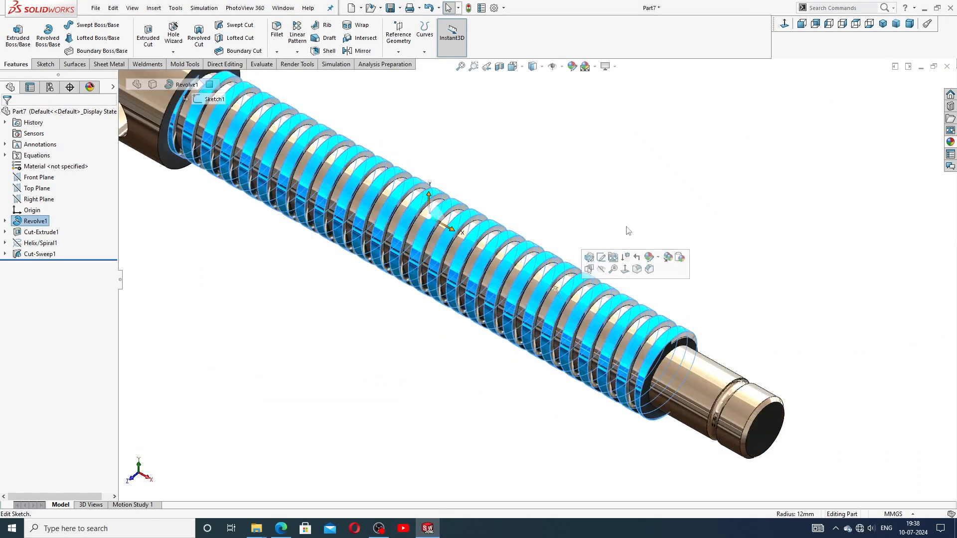
click(626, 219)
scroll(613, 220, up, 4)
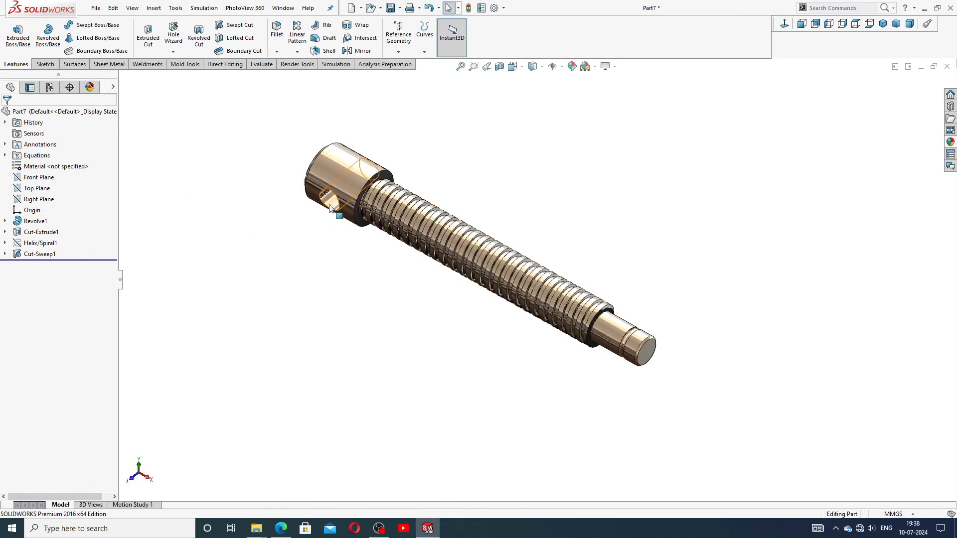
middle_drag(335, 209, 350, 141)
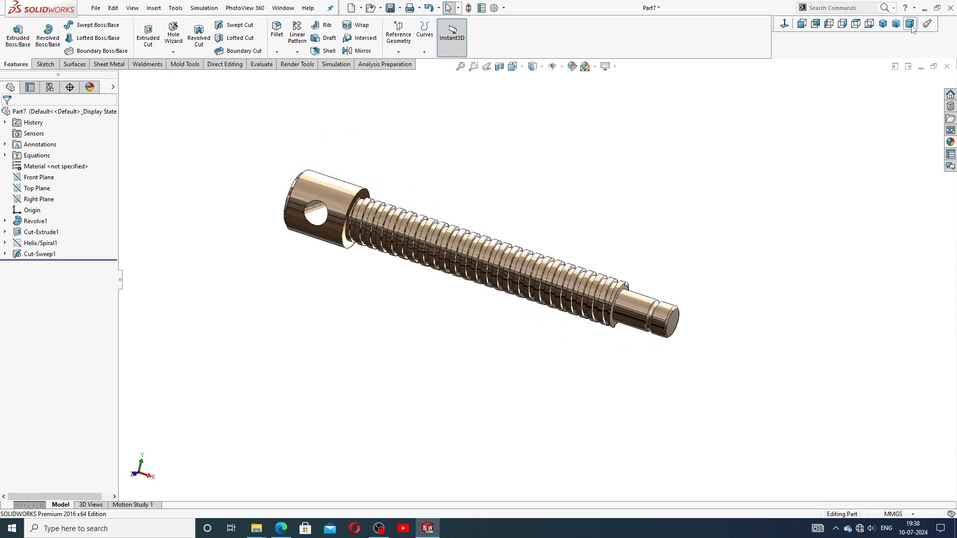
click(882, 24)
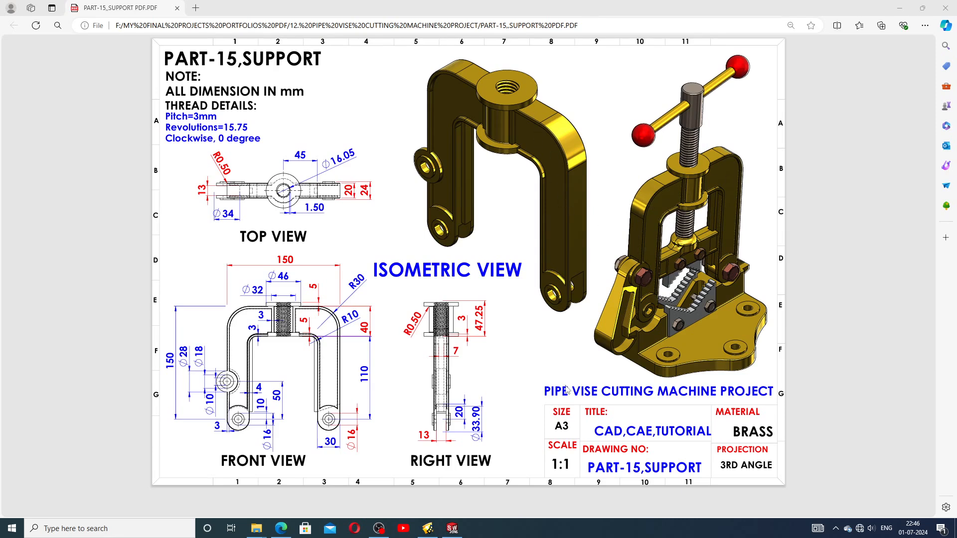
Step: Switch from the support PDF drawing to SOLIDWORKS and examine the reference support part in isometric, trimetric and dimetric views
click(456, 530)
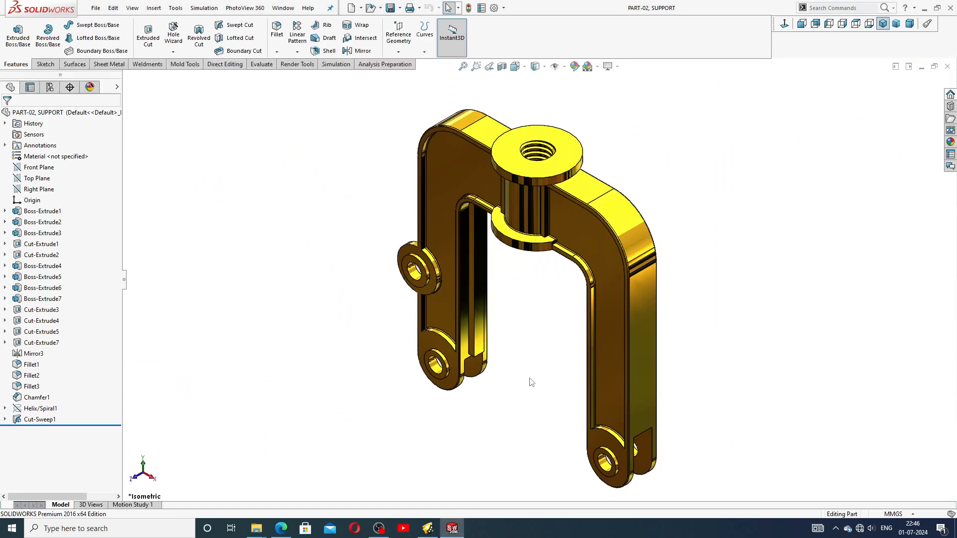
middle_drag(531, 382, 860, 137)
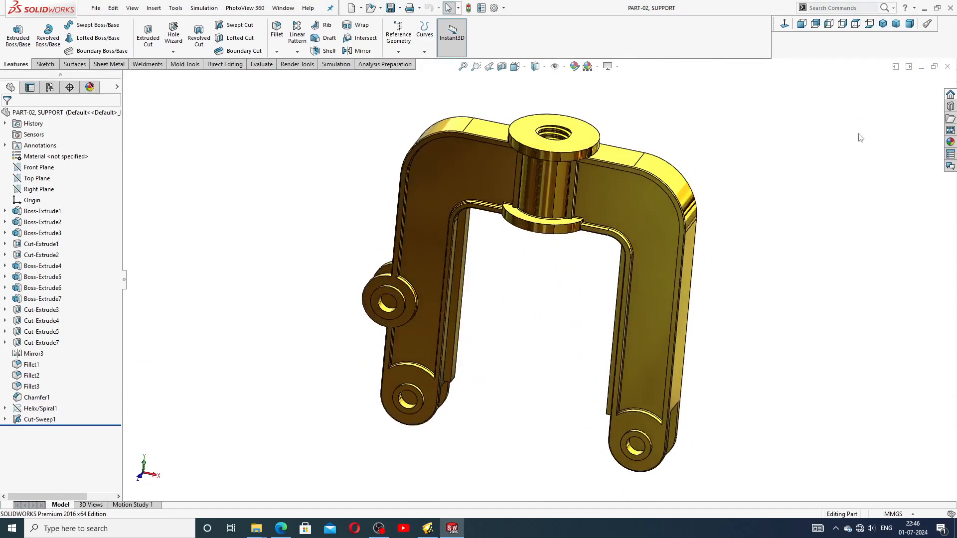
click(895, 24)
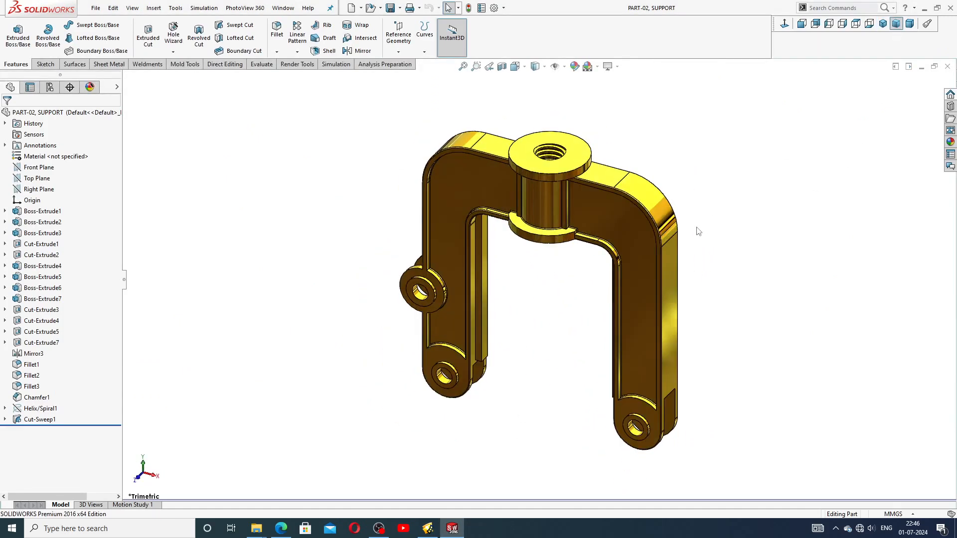
scroll(586, 270, down, 2)
scroll(586, 271, up, 1)
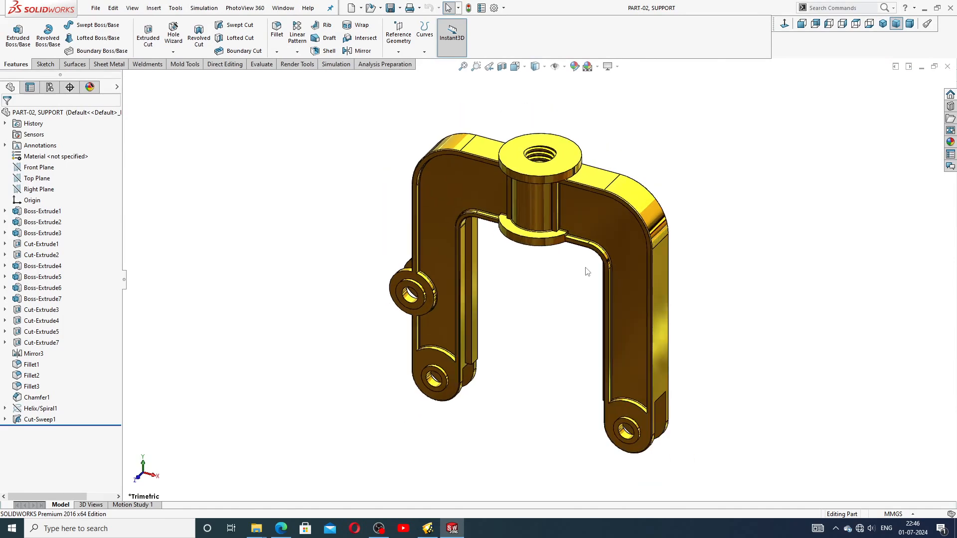
scroll(585, 271, down, 1)
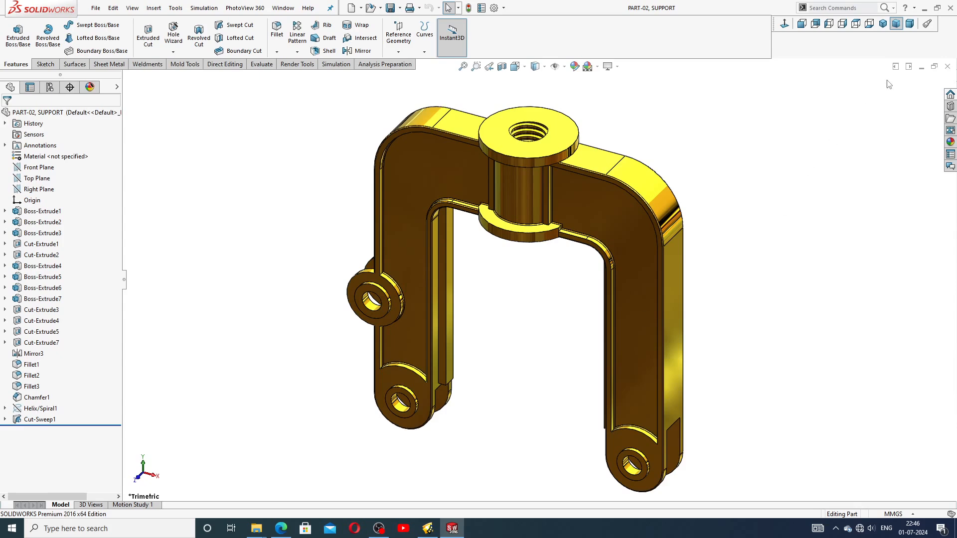
click(908, 25)
middle_drag(606, 220, 584, 261)
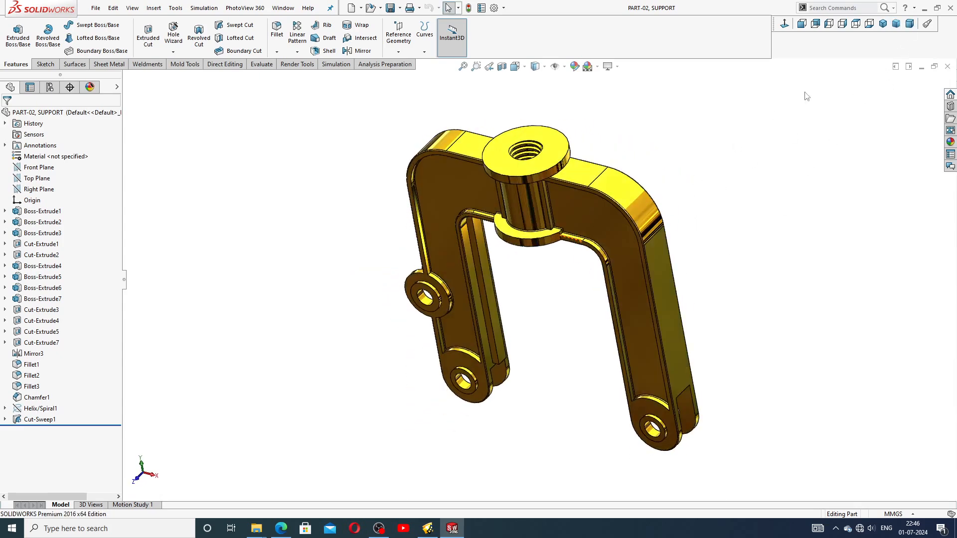
click(883, 25)
click(896, 24)
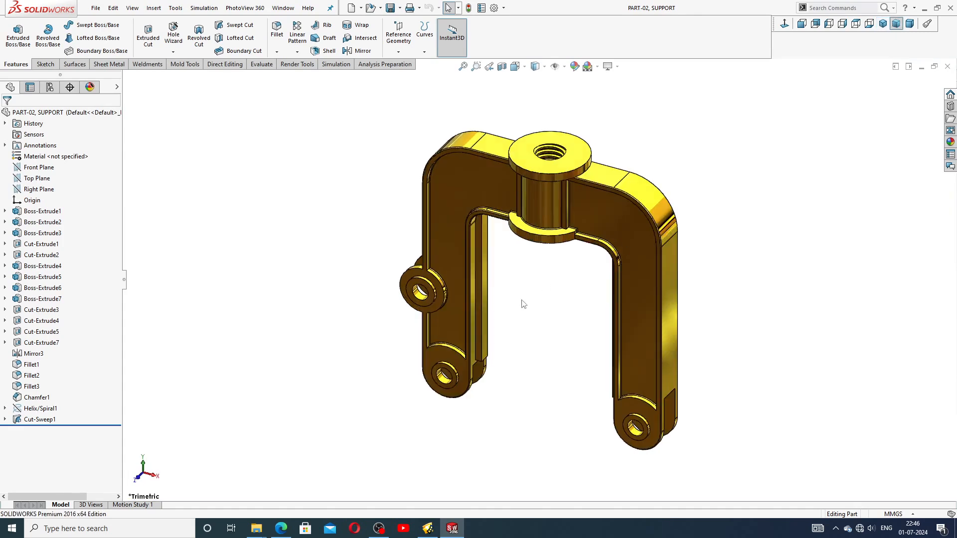
Step: Examine the support's slotted arm ends and side boss from underneath and behind, and restore the isometric view
scroll(523, 304, down, 2)
middle_drag(581, 259, 565, 303)
scroll(572, 215, down, 3)
middle_click(568, 244)
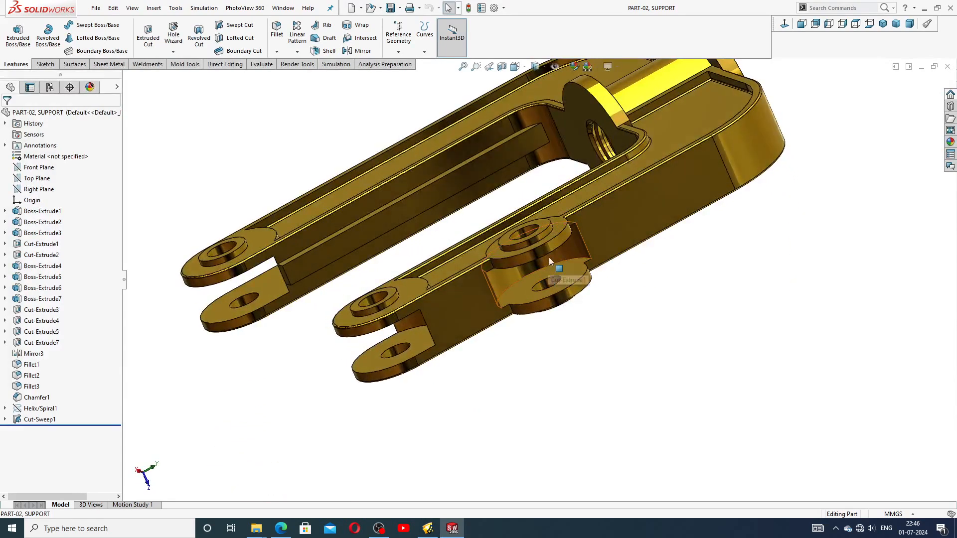
scroll(553, 253, up, 5)
middle_drag(524, 228, 567, 265)
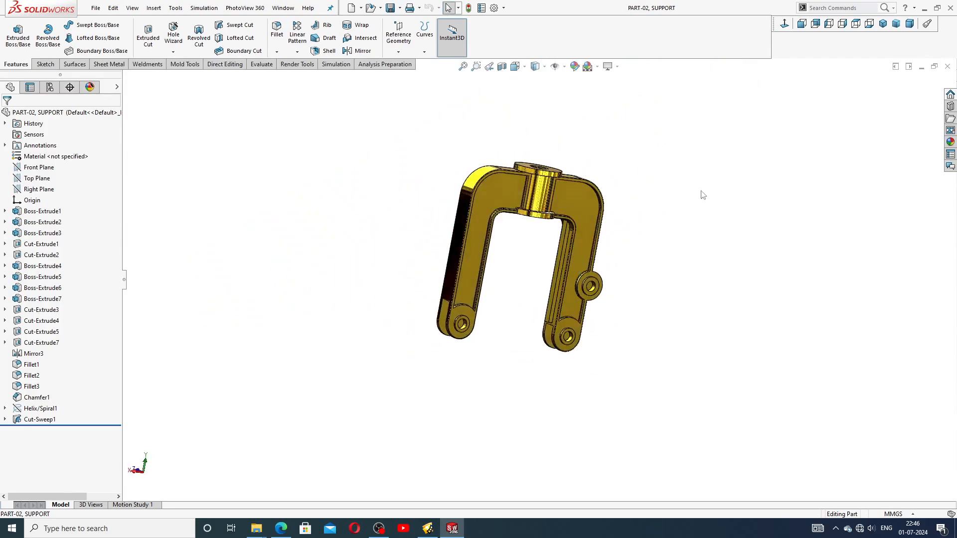
click(883, 26)
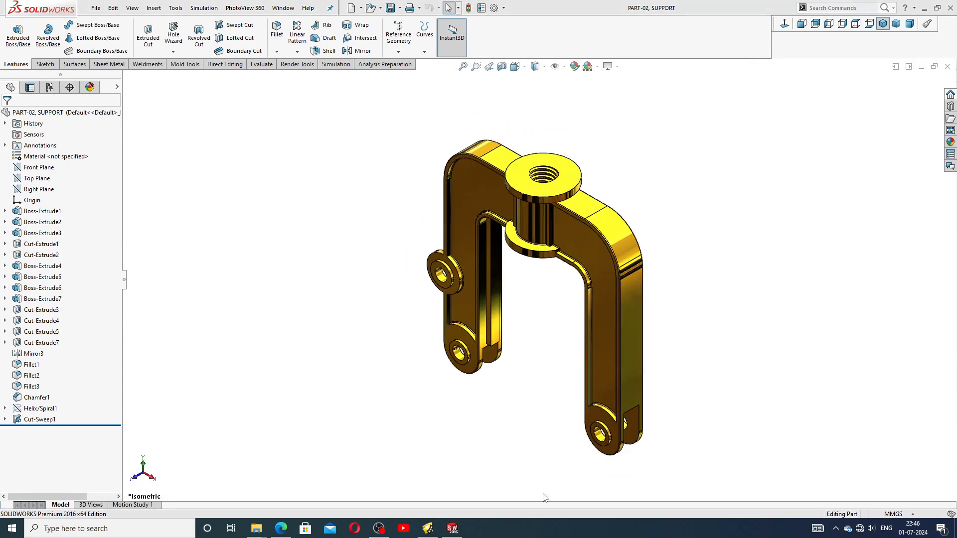
Step: Close the reference support part and create a new part document
click(947, 66)
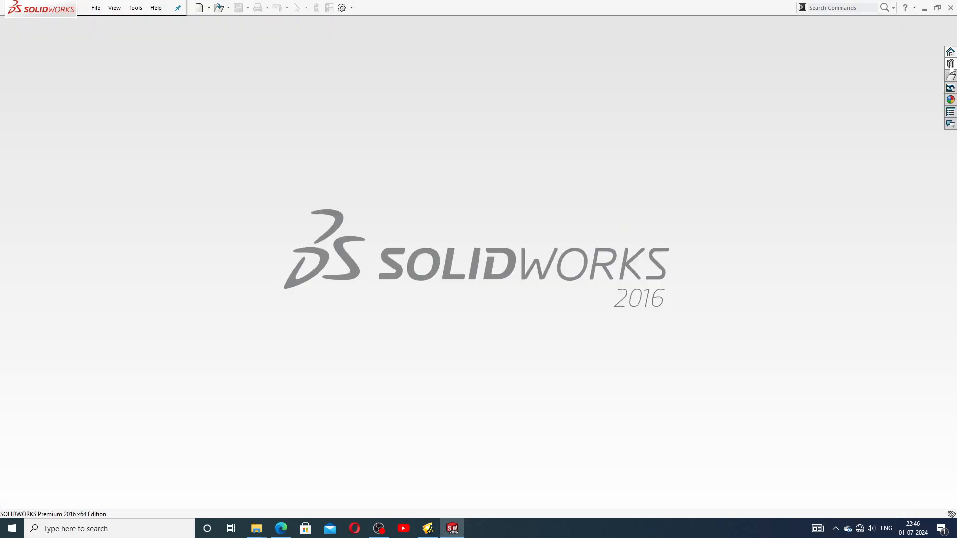
click(200, 8)
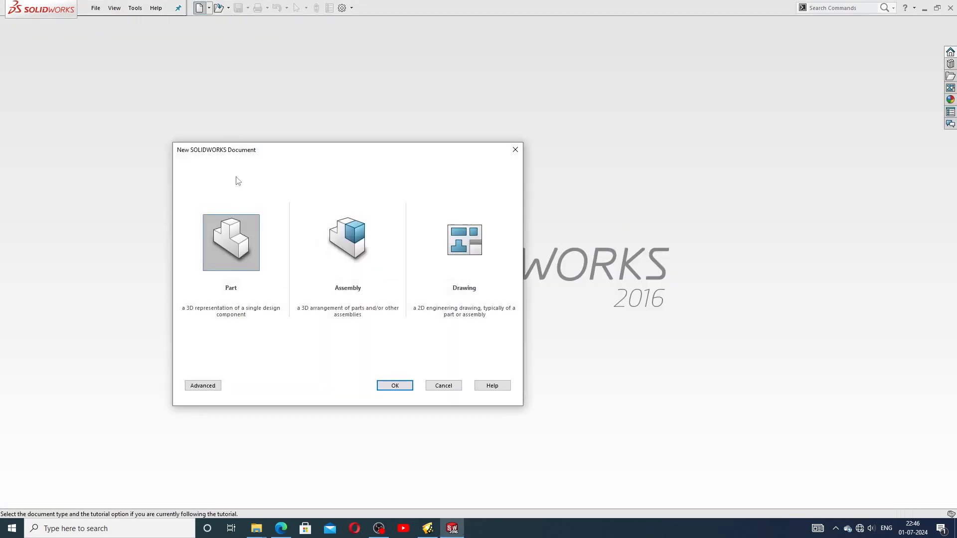
click(401, 384)
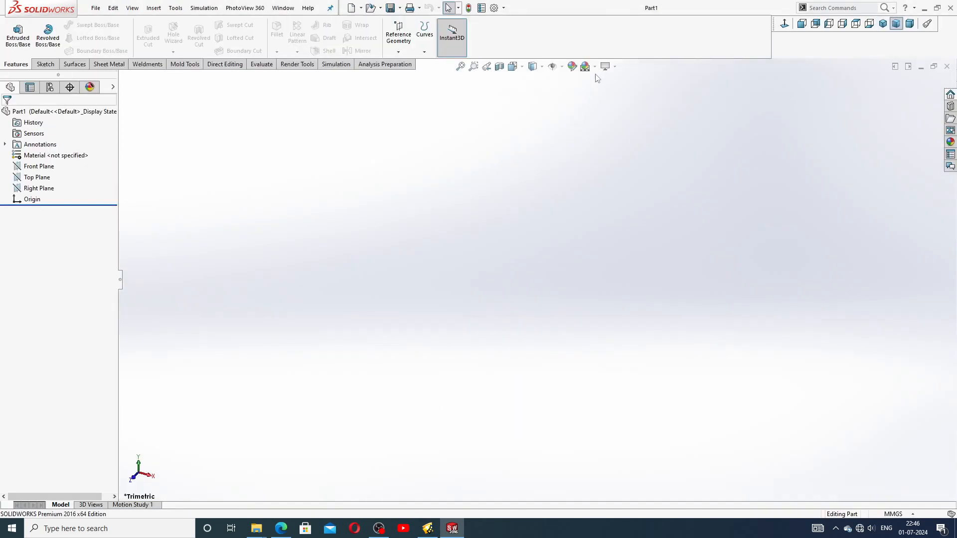
Step: Apply a plain white background scene and set both the shaded and wireframe image quality resolutions to their highest setting
click(595, 67)
click(617, 28)
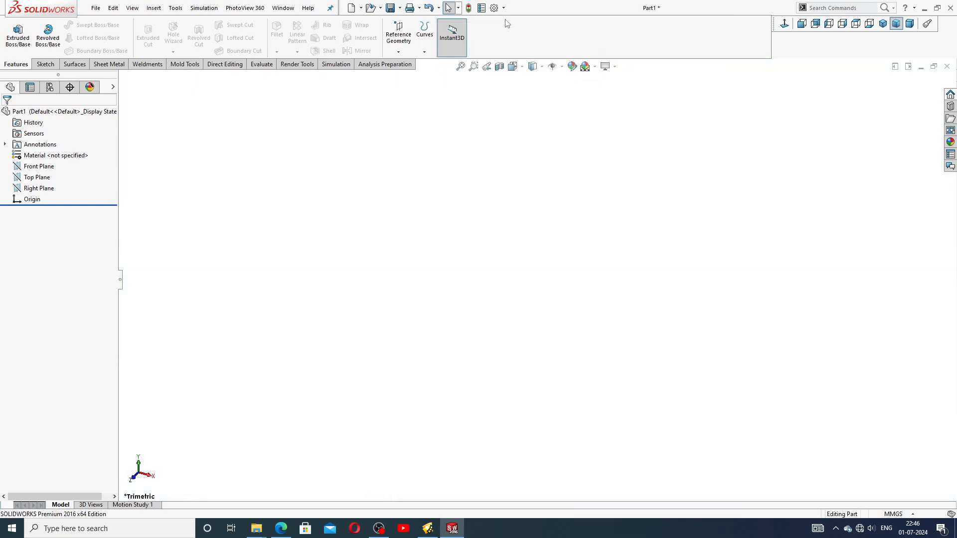
click(494, 8)
click(371, 96)
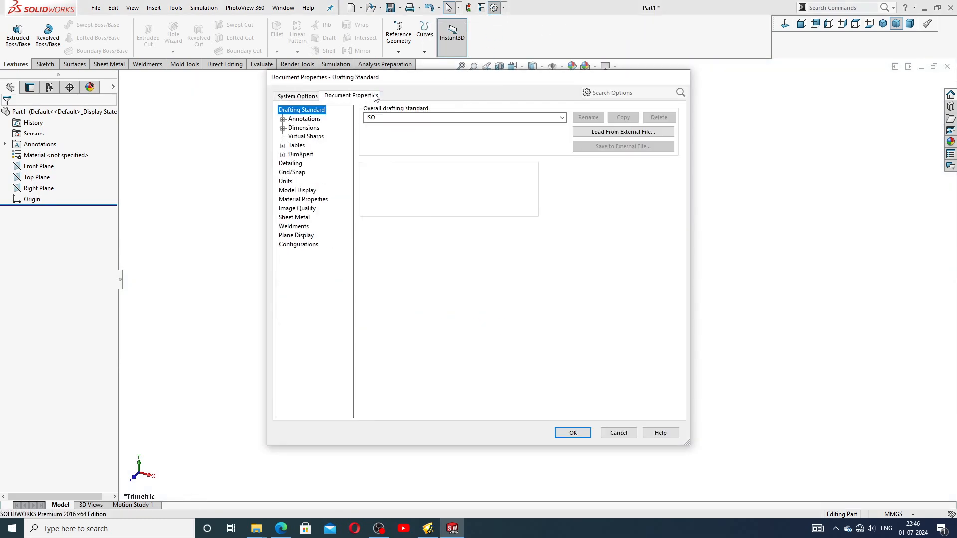
click(301, 208)
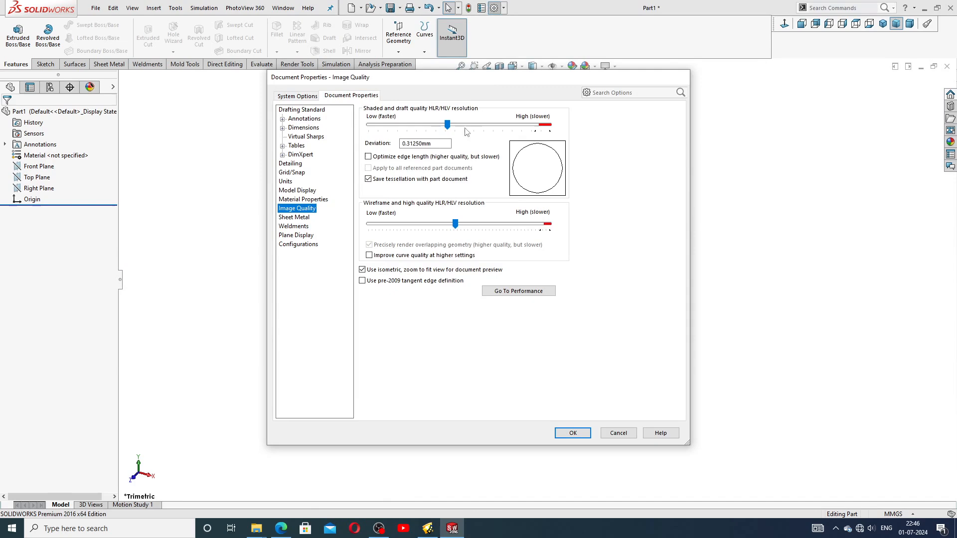
drag(447, 125, 548, 125)
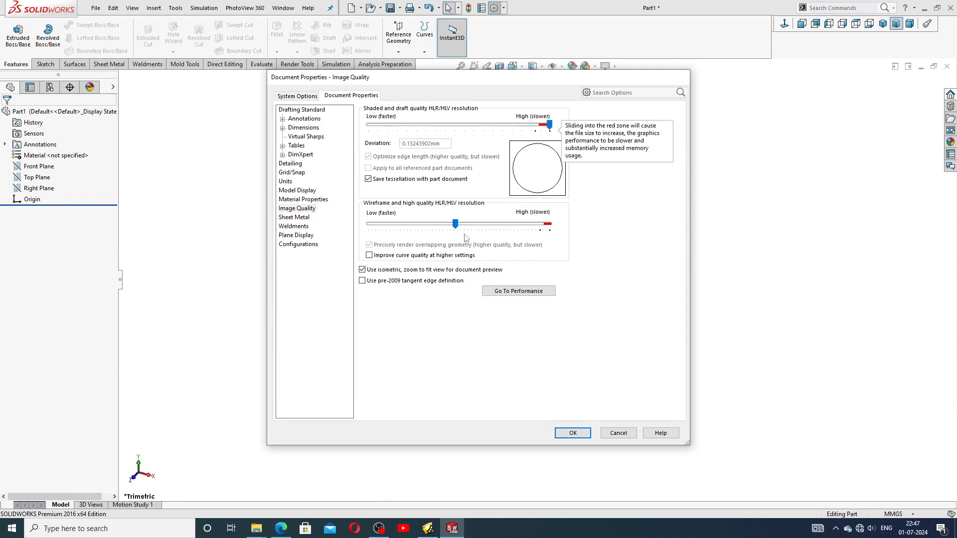
drag(454, 224, 548, 224)
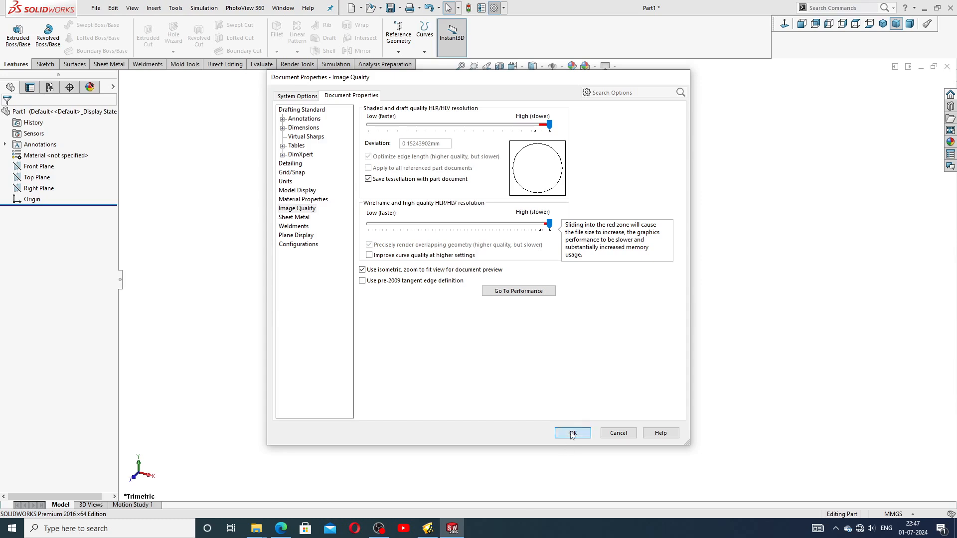
click(572, 433)
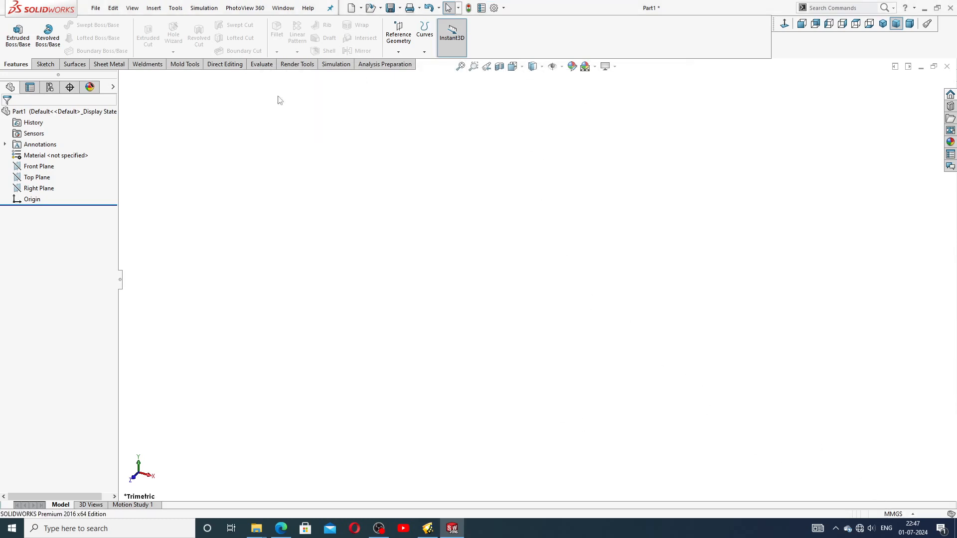
Step: Consult the support PDF drawing, return to SOLIDWORKS and start a sketch on the Front Plane
click(281, 528)
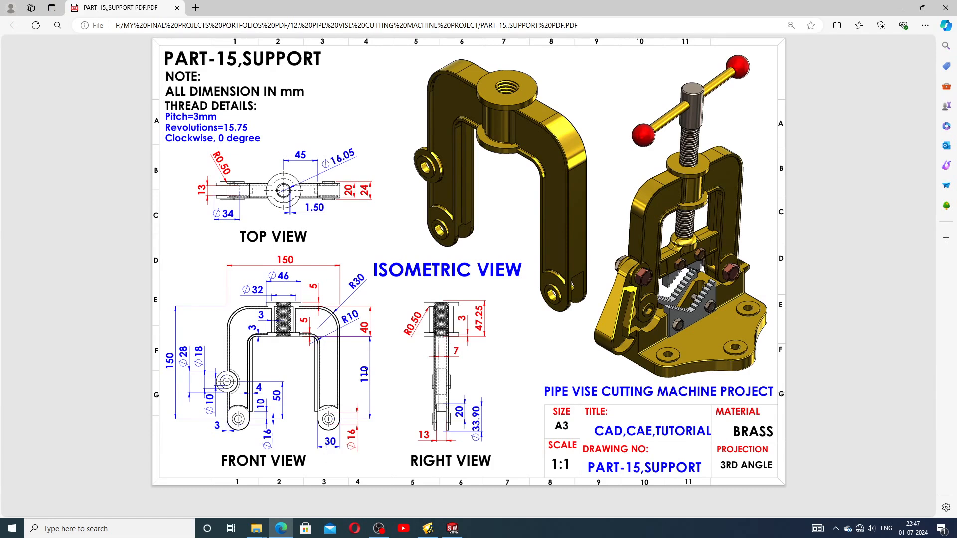
click(452, 527)
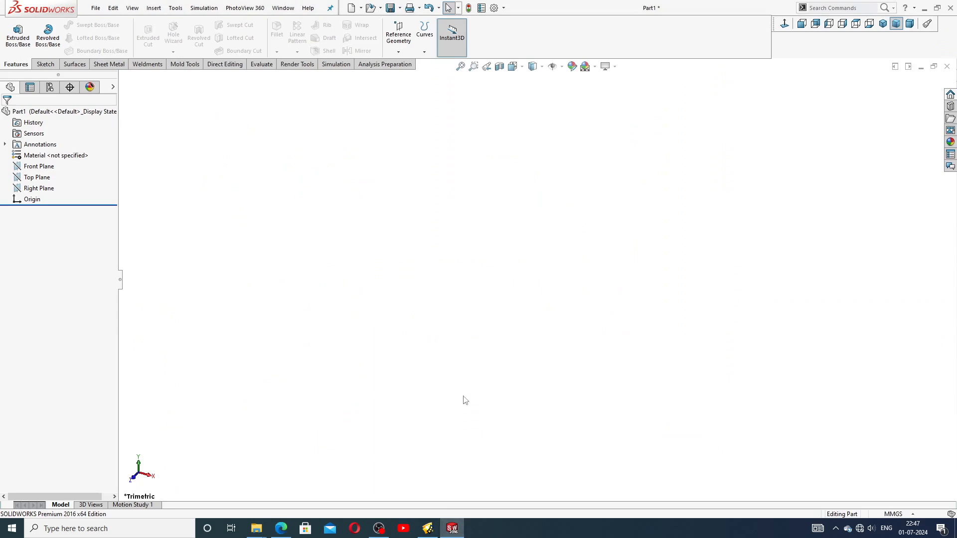
click(39, 166)
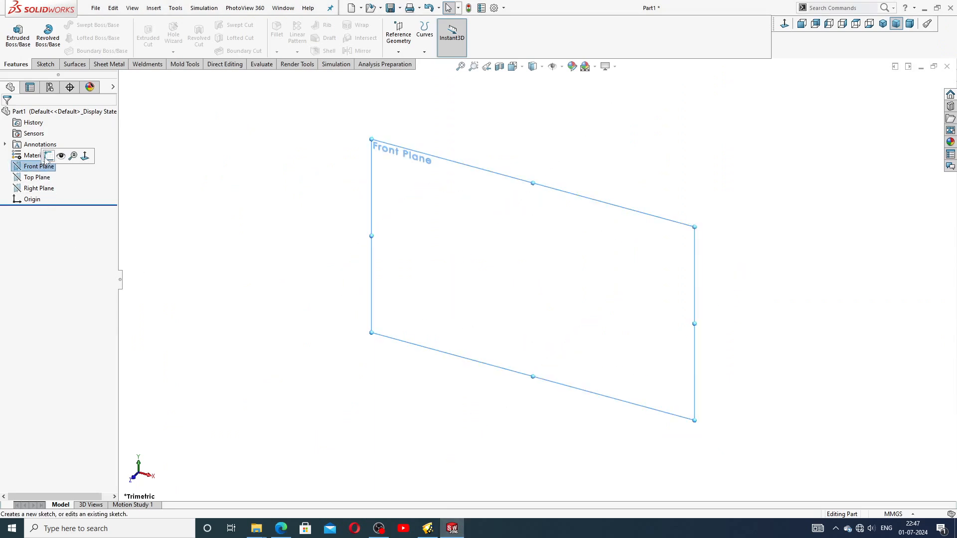
click(48, 159)
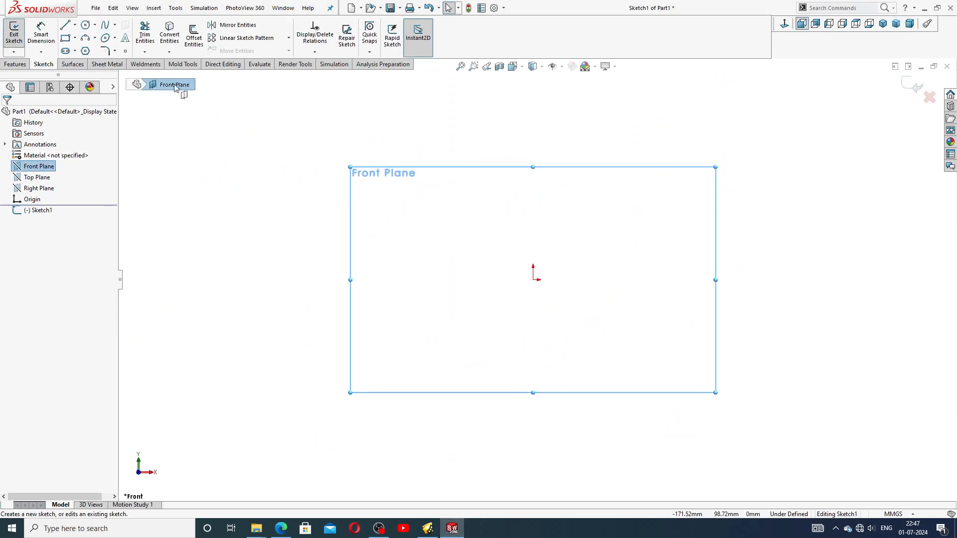
Step: Draw a corner rectangle about 98.5 mm wide and 78 mm high, extending up and right from the origin
click(75, 37)
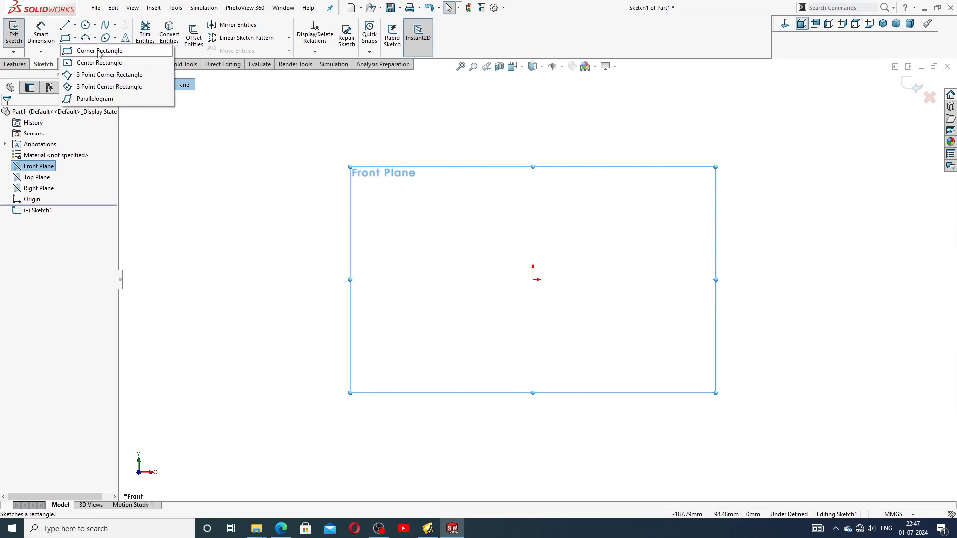
click(90, 45)
click(532, 279)
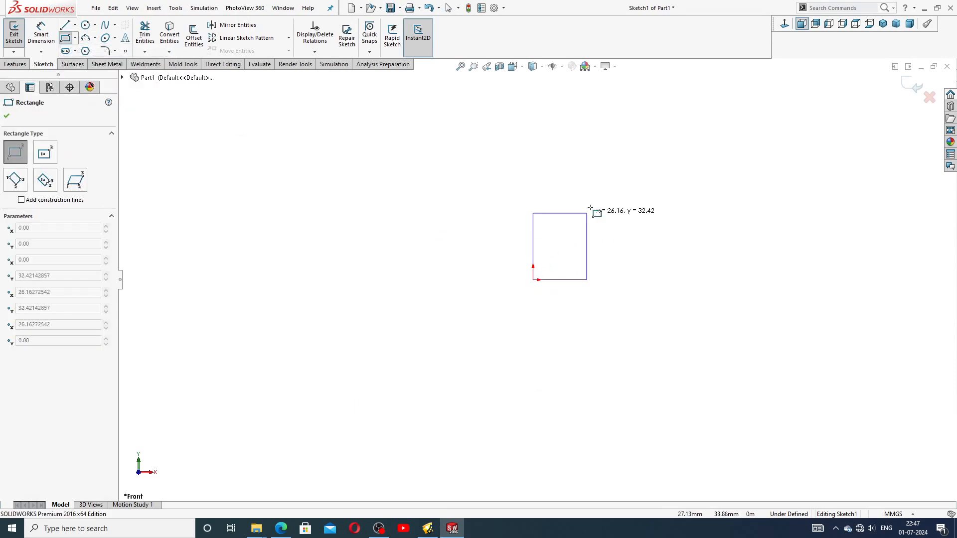
click(735, 120)
right_click(776, 133)
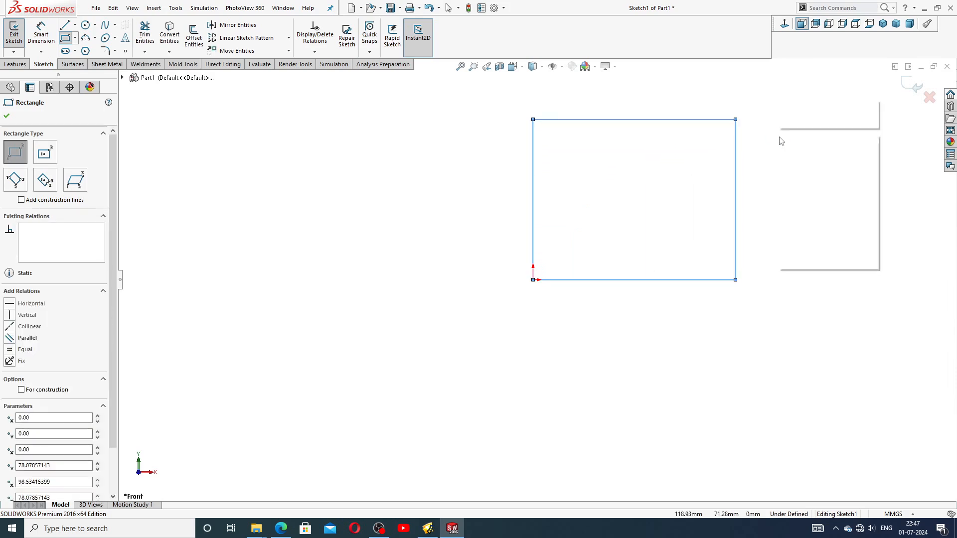
click(789, 142)
scroll(695, 161, up, 2)
scroll(697, 165, down, 2)
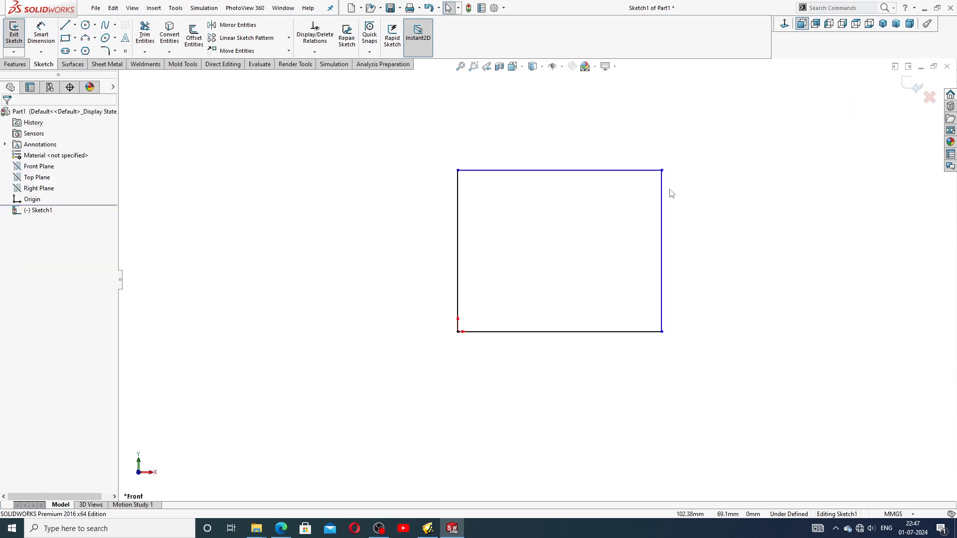
Step: Dimension the rectangle to 150 mm high and 150 mm wide
click(45, 36)
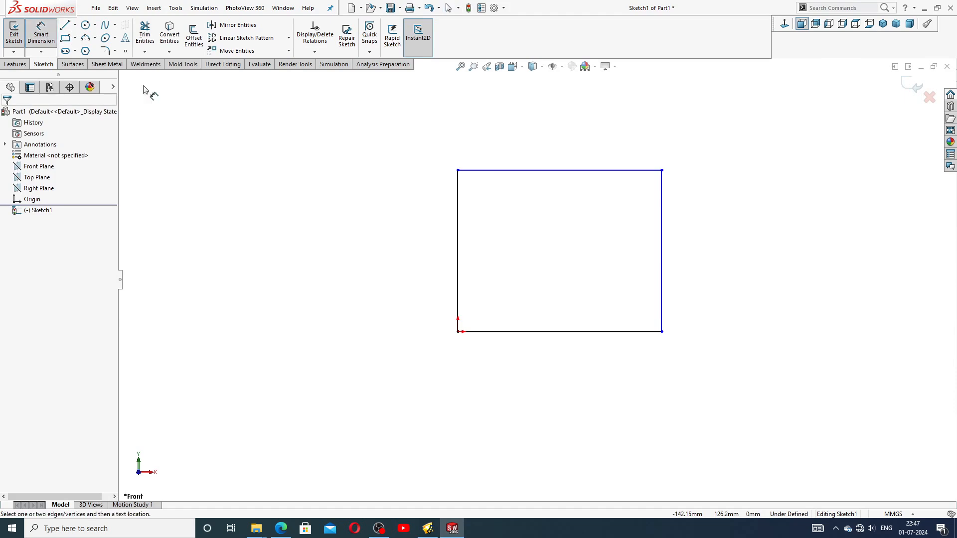
click(458, 215)
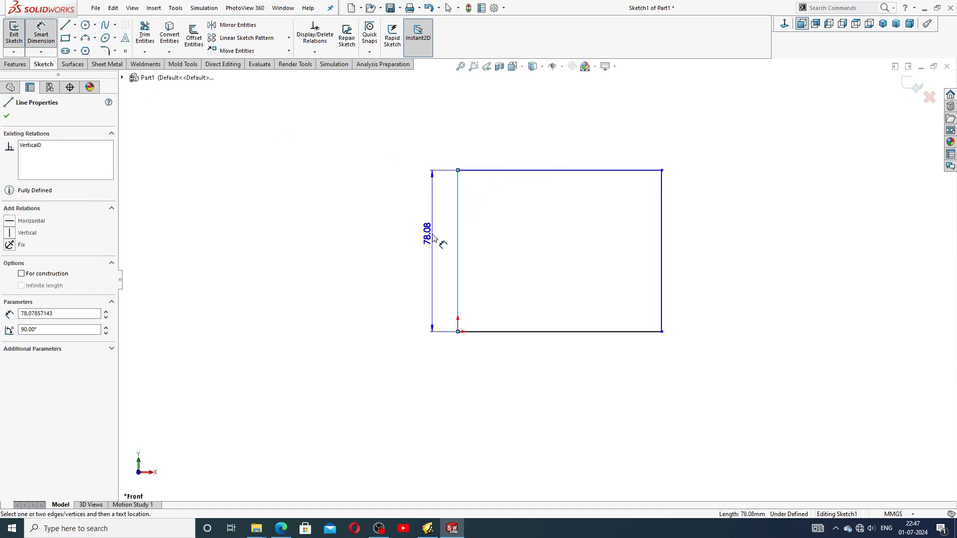
click(431, 245)
text(150)
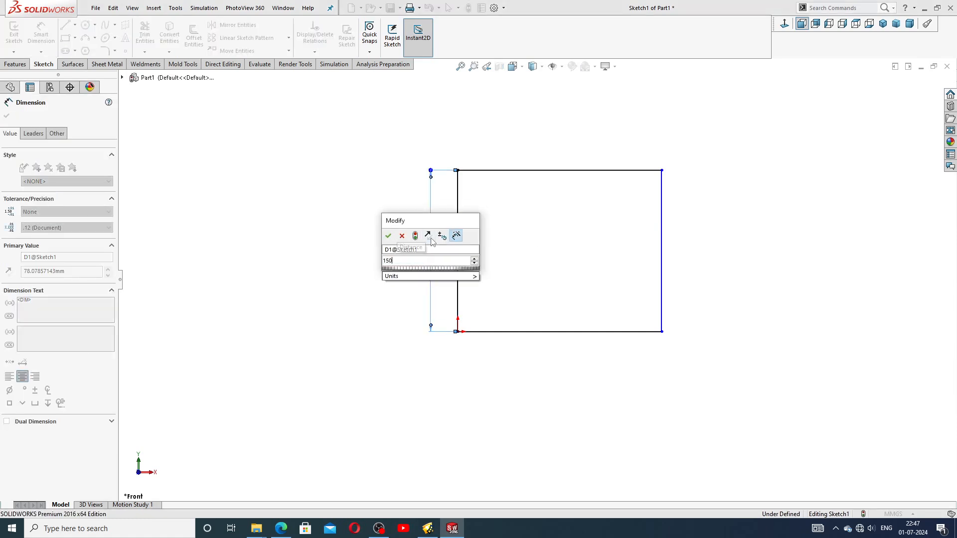
key(Return)
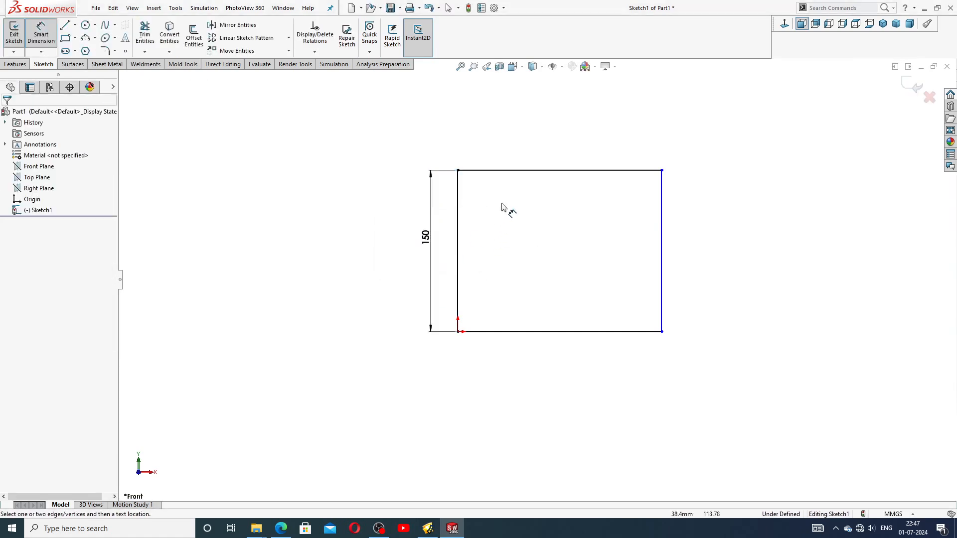
click(513, 172)
click(518, 159)
text(150)
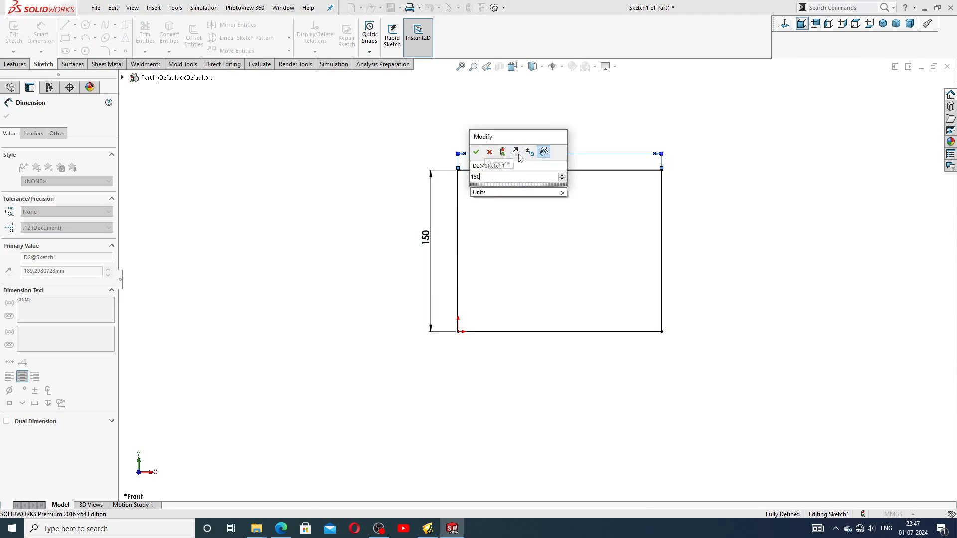
key(Return)
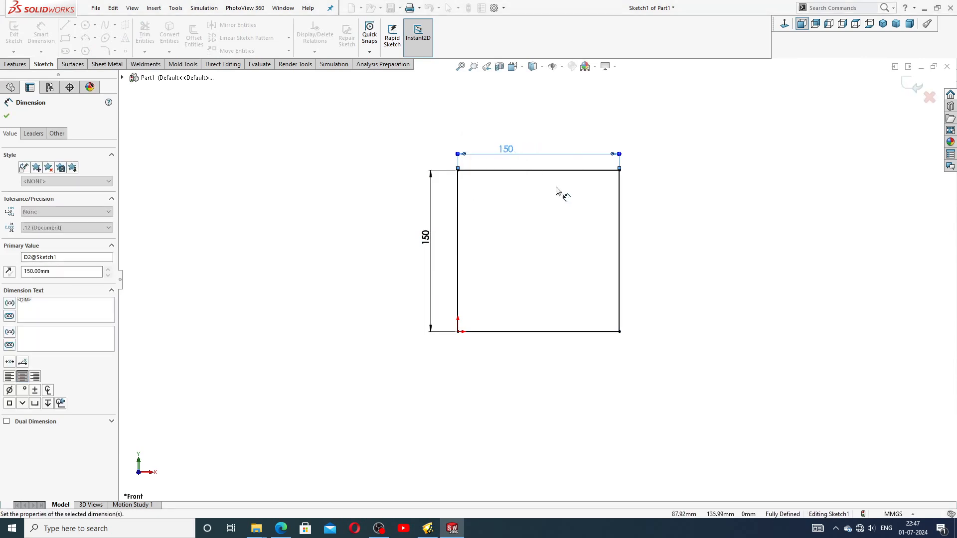
Step: Reposition the height and width dimensions neatly beside the rectangle and leave the dimension tool
drag(530, 155, 543, 152)
drag(428, 236, 443, 242)
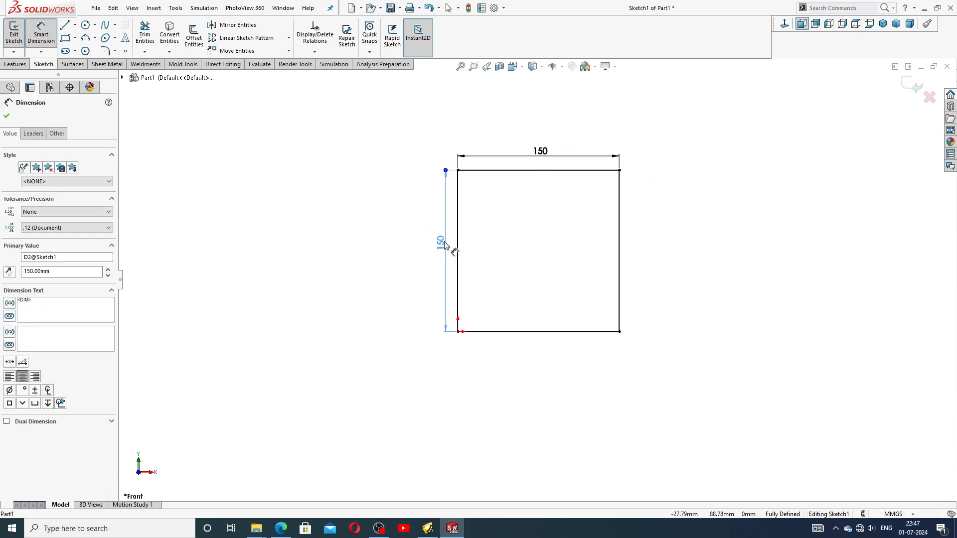
click(638, 208)
scroll(505, 235, down, 1)
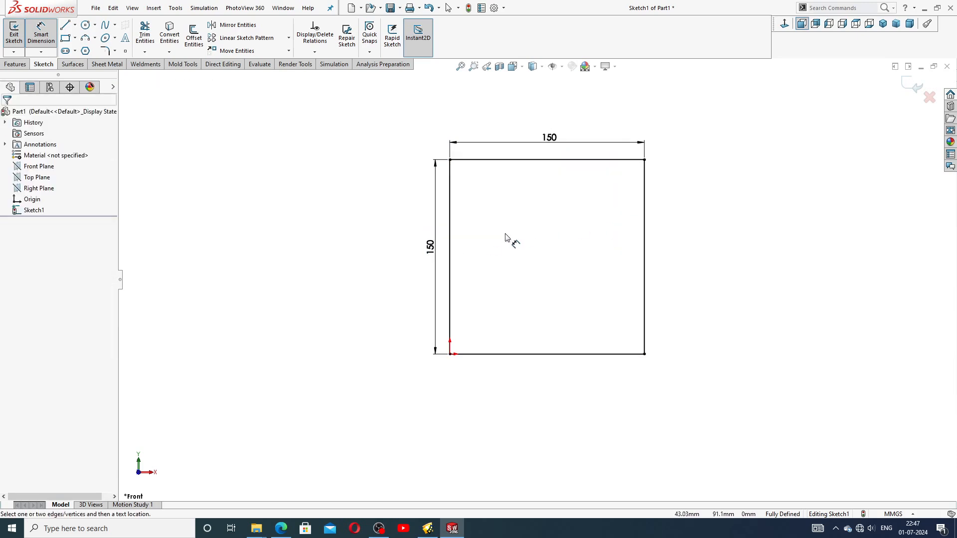
right_click(707, 144)
click(790, 156)
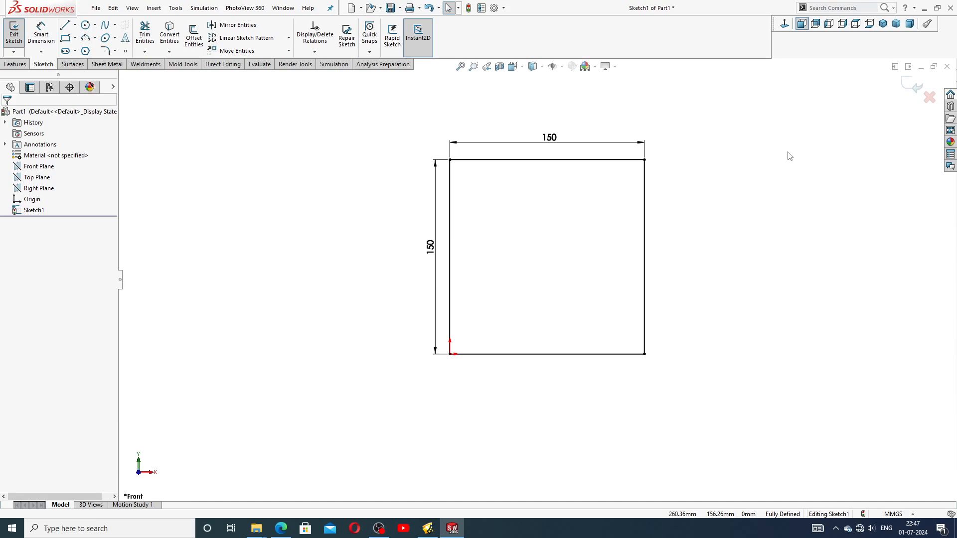
Step: Draw an inner corner rectangle about 106 mm wide and 117 mm high, standing on the square's bottom edge
click(75, 38)
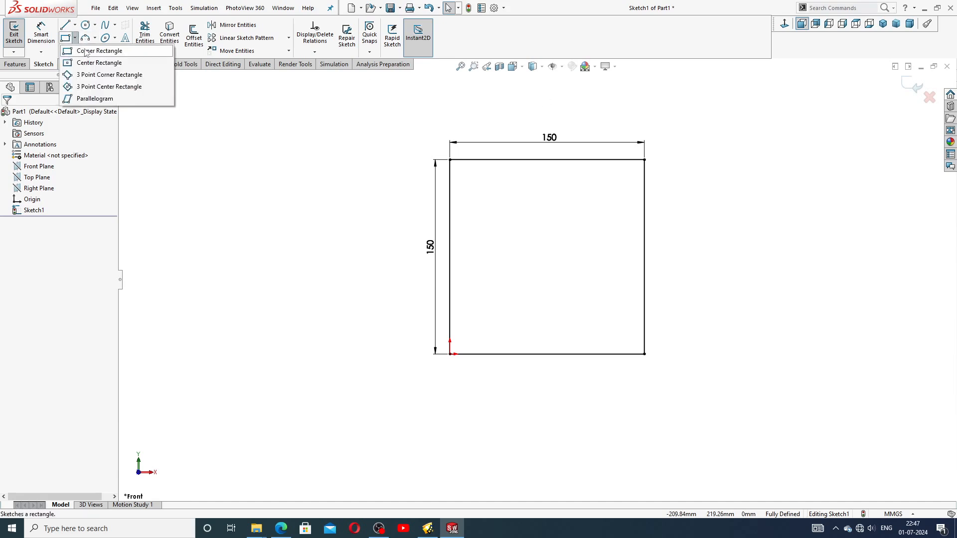
click(86, 52)
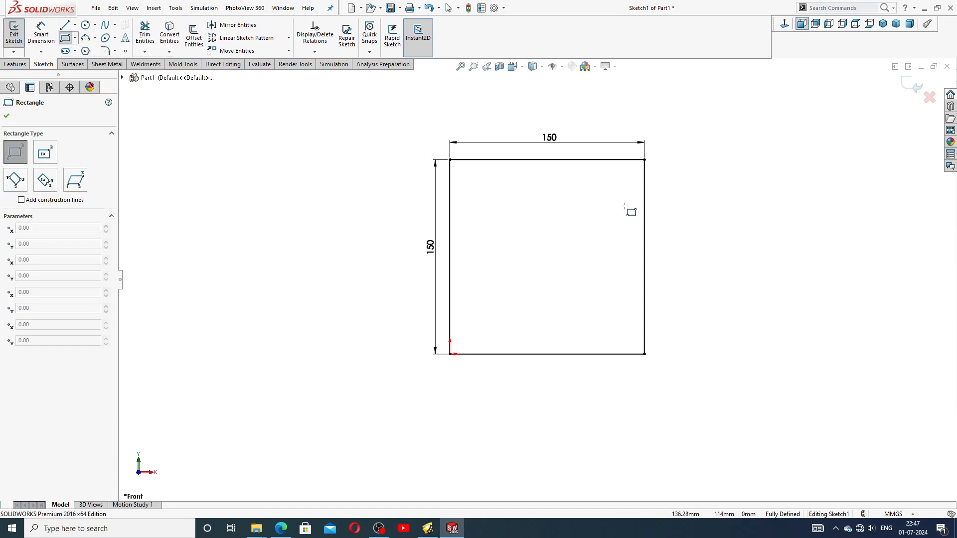
click(482, 354)
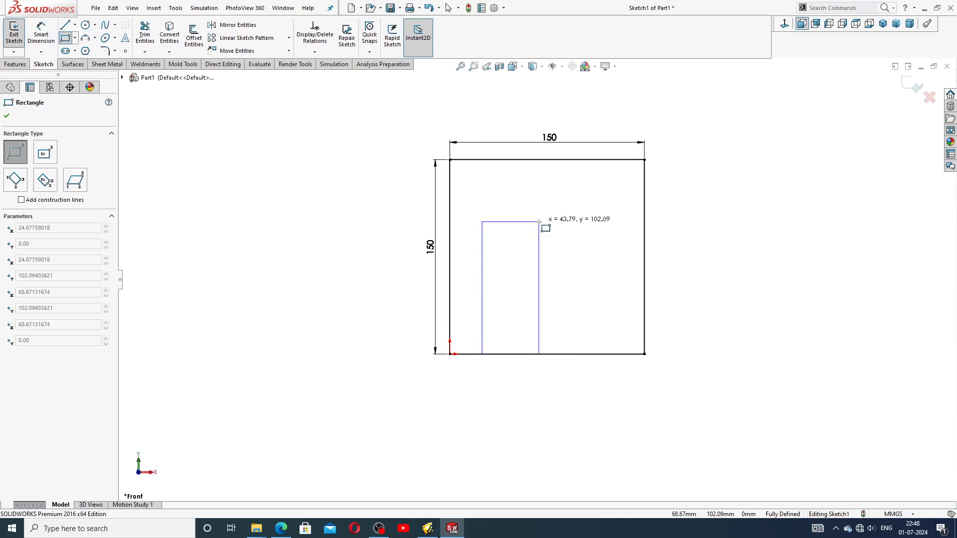
click(619, 202)
right_click(673, 203)
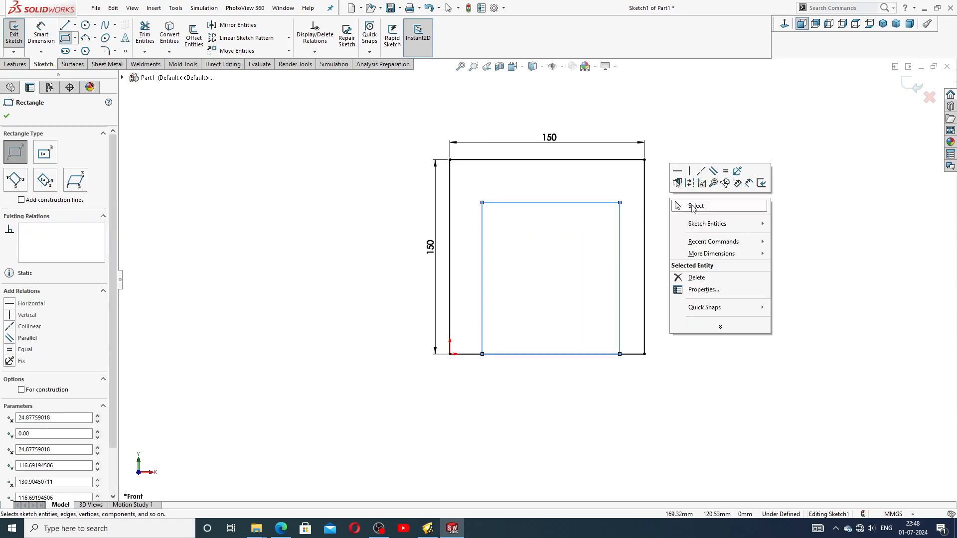
click(694, 206)
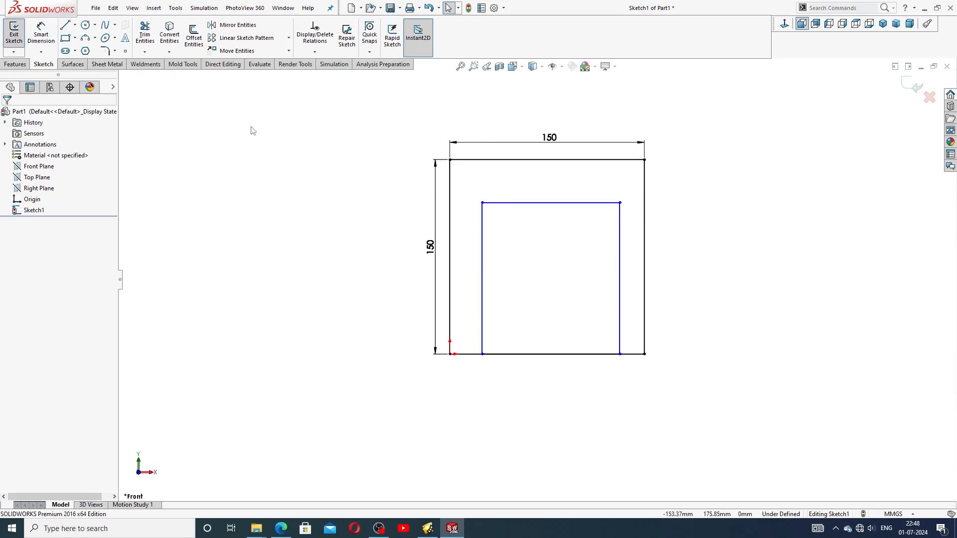
Step: Dimension the inner rectangle's height to 110 mm
click(43, 36)
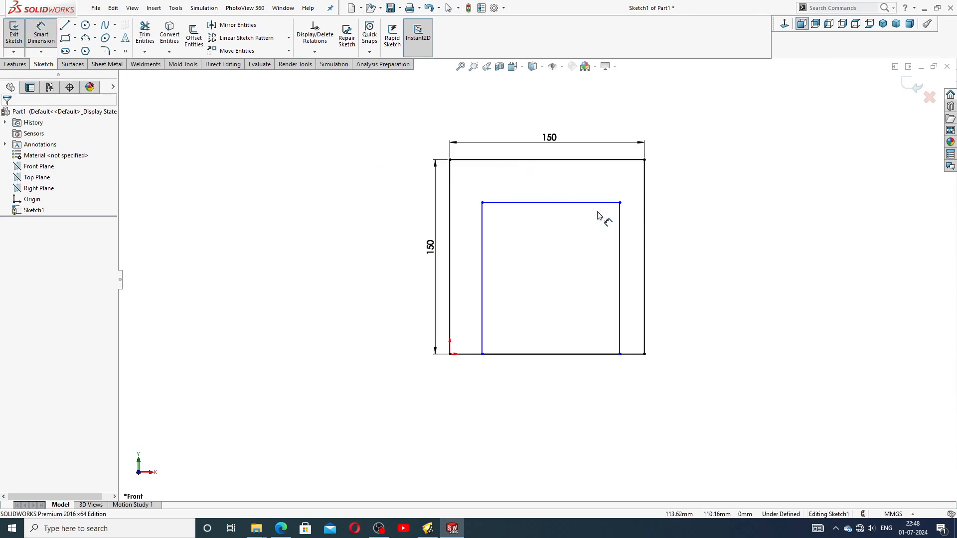
click(621, 233)
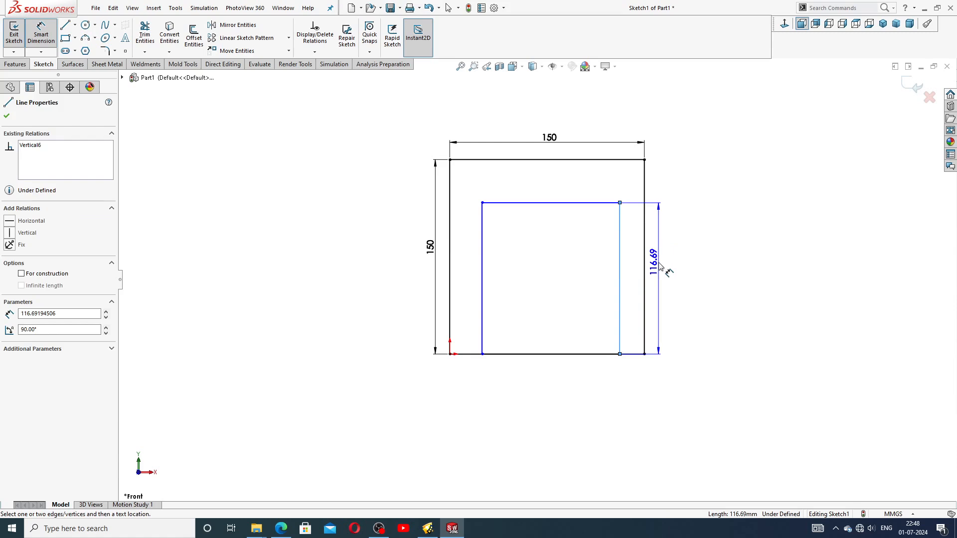
click(663, 267)
text(110)
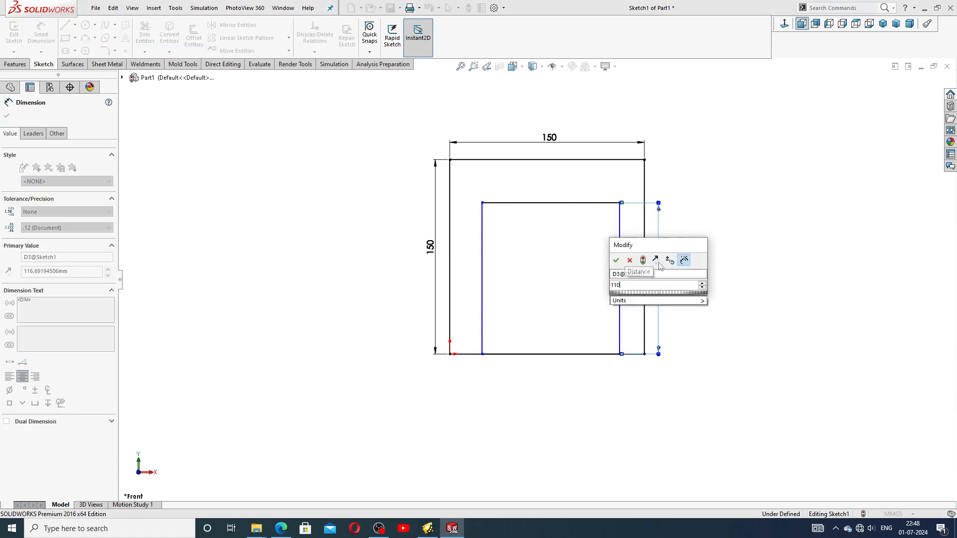
key(Return)
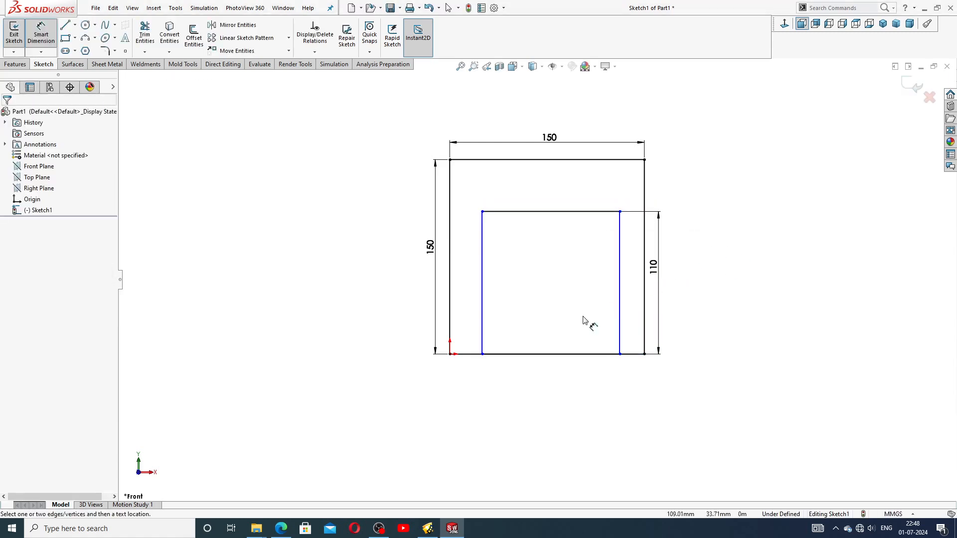
Step: Set the distance between the right sides of the inner and outer rectangles to 30 mm
click(619, 336)
click(644, 332)
click(633, 379)
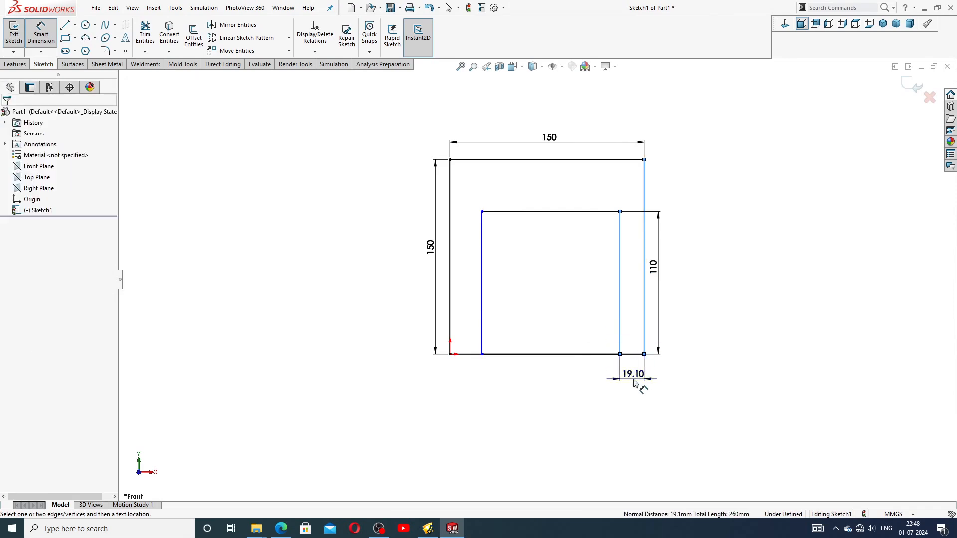
text(30)
key(Return)
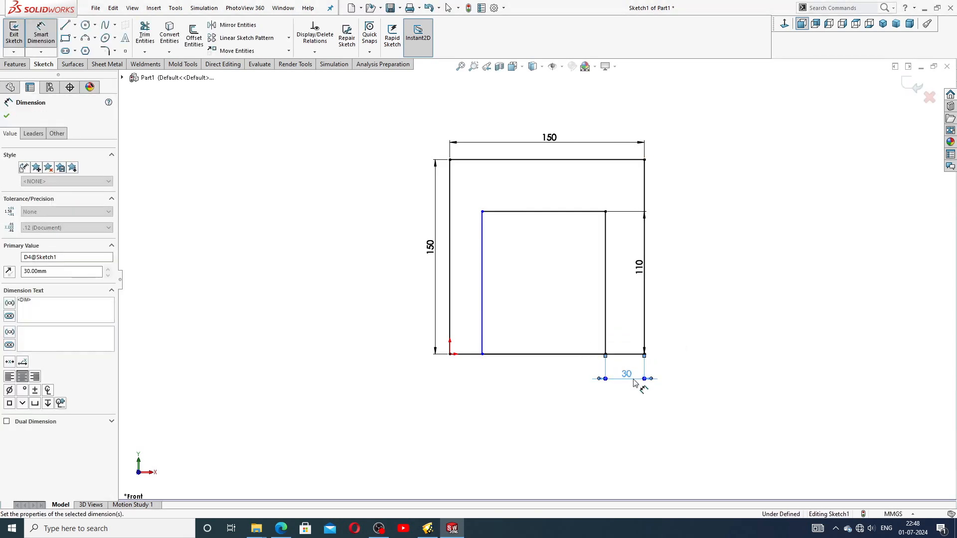
click(695, 208)
right_click(695, 209)
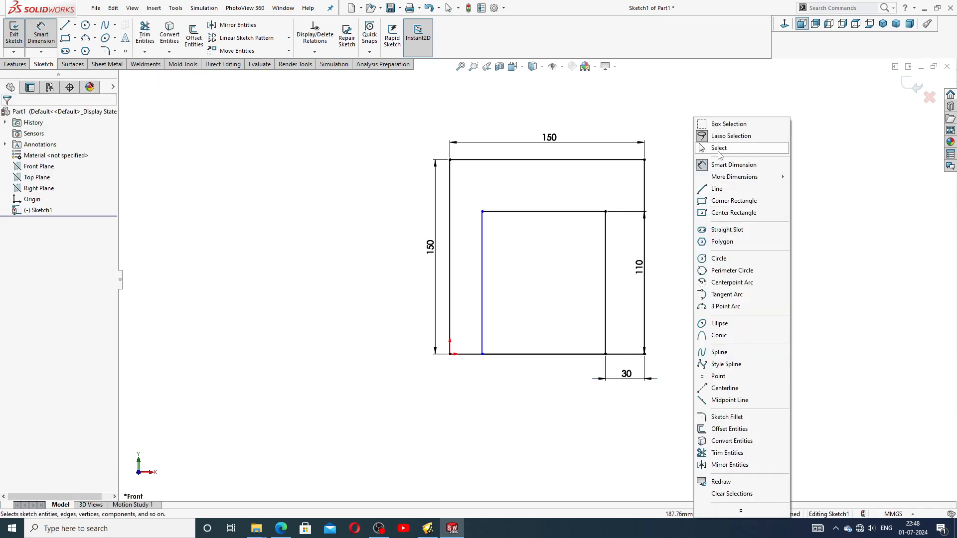
Step: Draw a vertical centerline from the midpoint of the outer square's top edge to the midpoint of its bottom edge
click(713, 148)
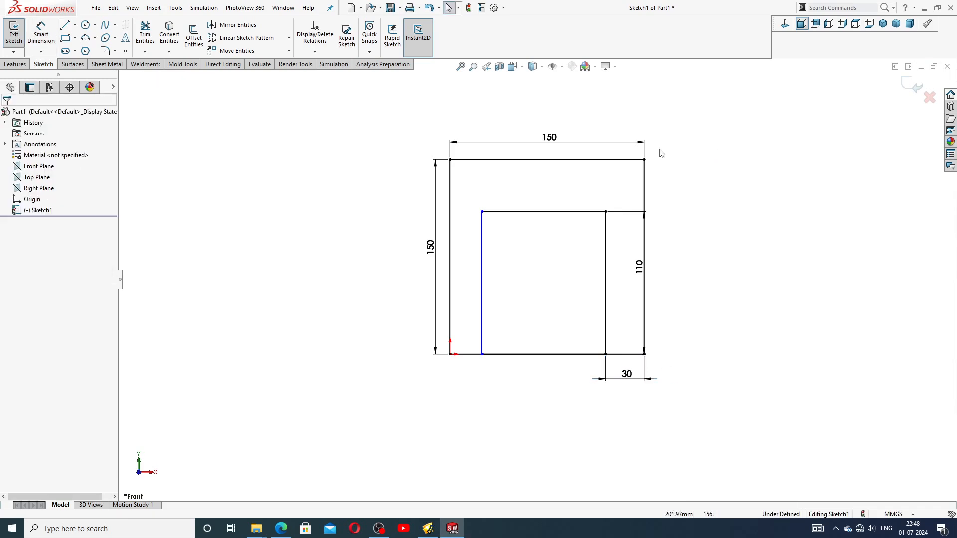
click(75, 25)
click(85, 46)
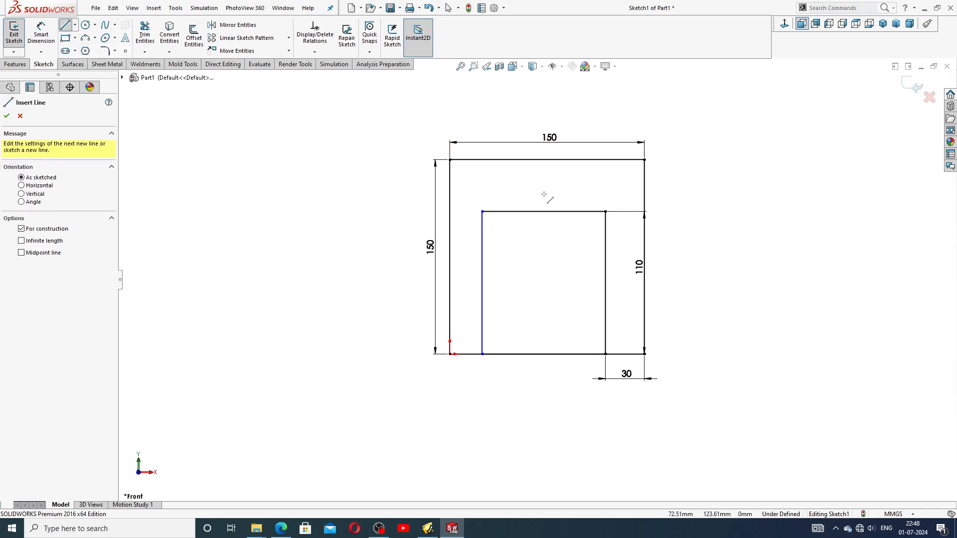
click(547, 160)
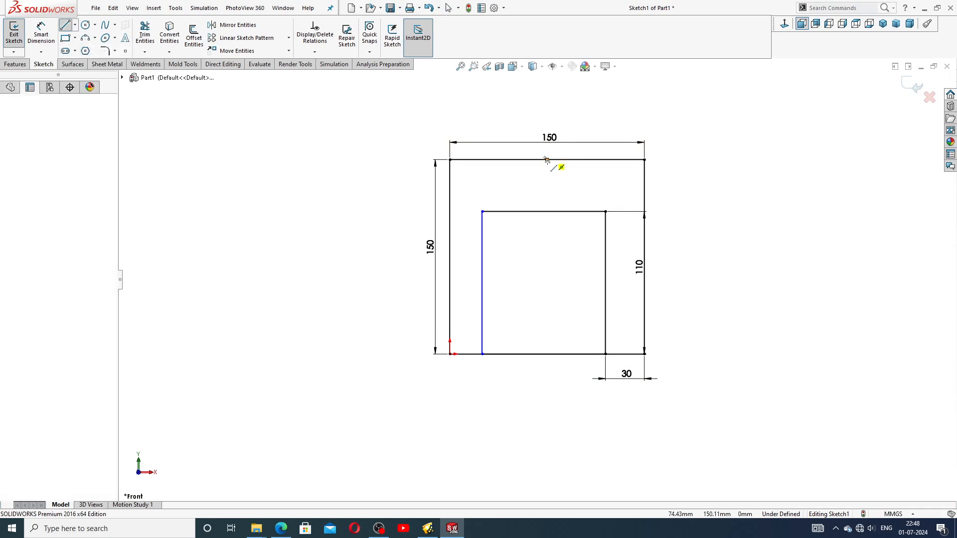
click(547, 354)
right_click(681, 282)
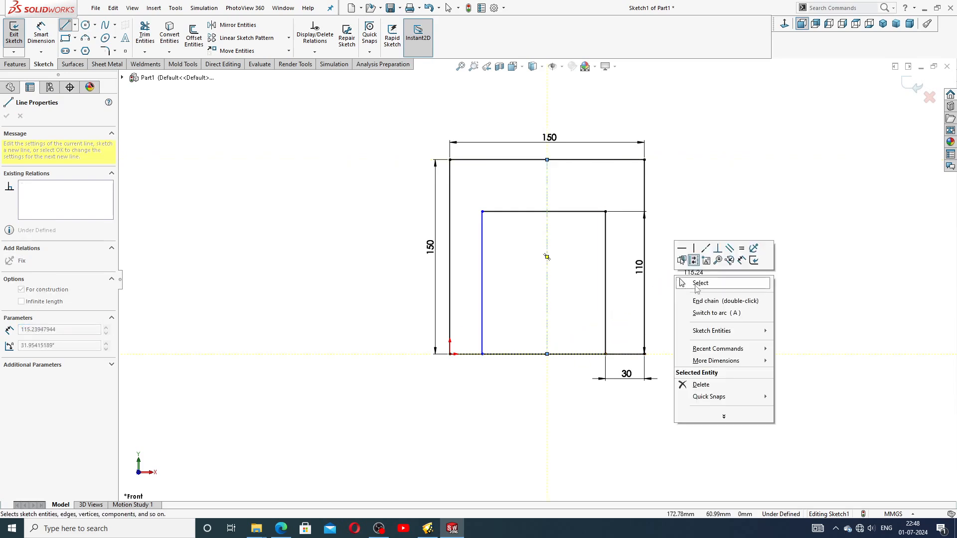
click(699, 283)
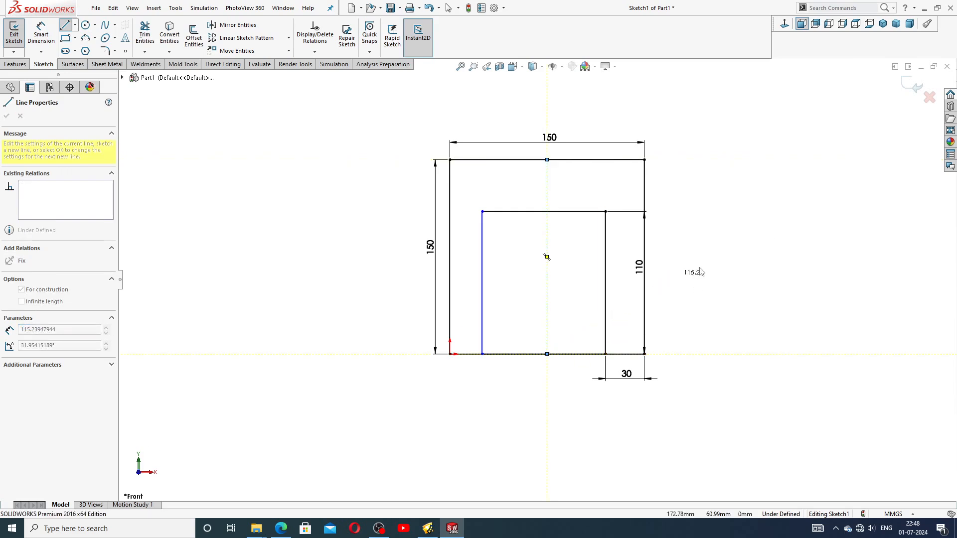
Step: Make the inner rectangle's two vertical sides symmetric about the vertical centerline
click(606, 251)
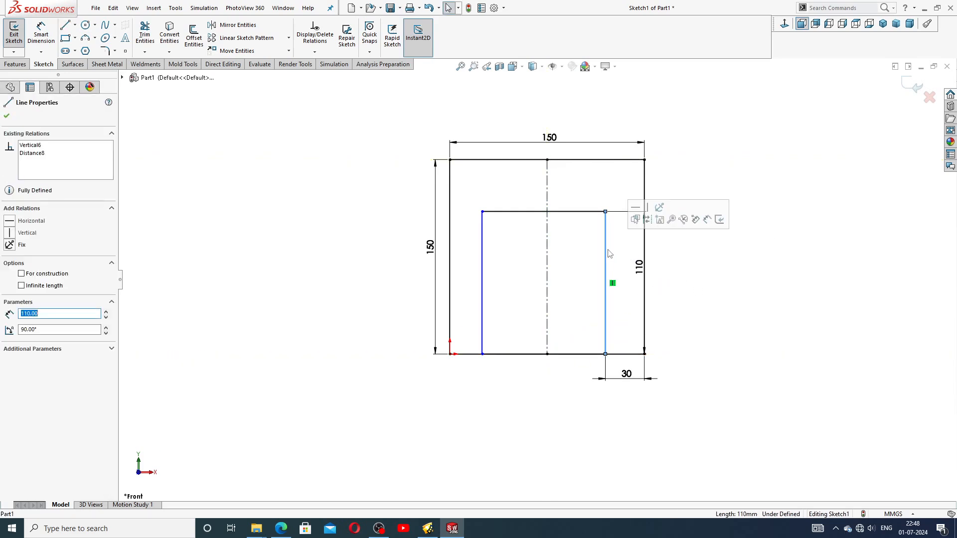
ctrl+click(548, 249)
ctrl+click(481, 249)
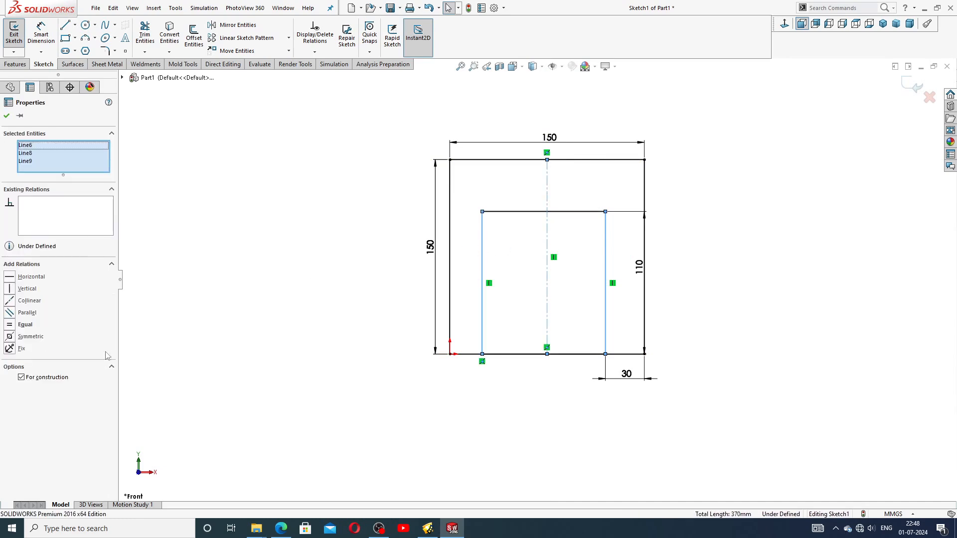
click(31, 336)
click(280, 322)
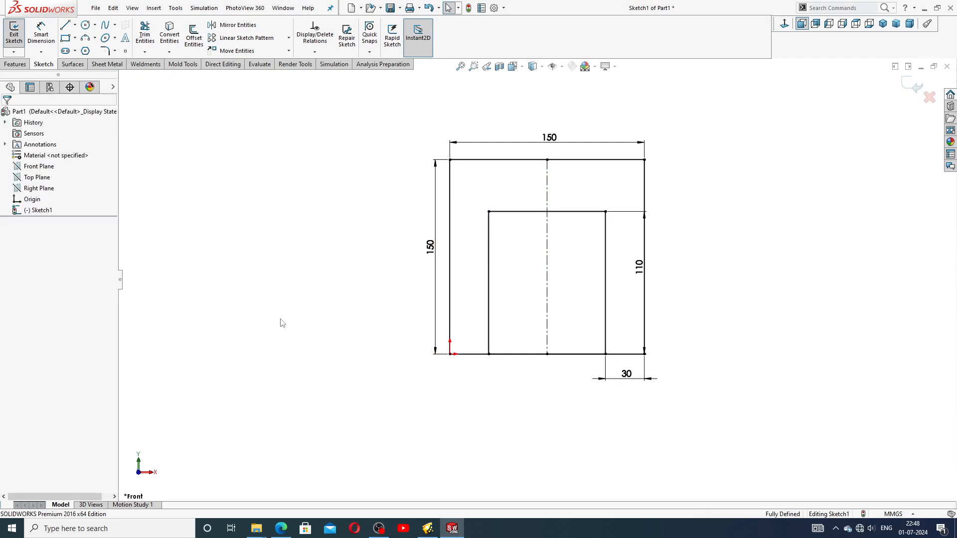
Step: Reposition the 30 mm and 110 mm dimensions clear of the outline, with the 110 mm one outside the square
scroll(668, 299, down, 1)
scroll(654, 273, up, 1)
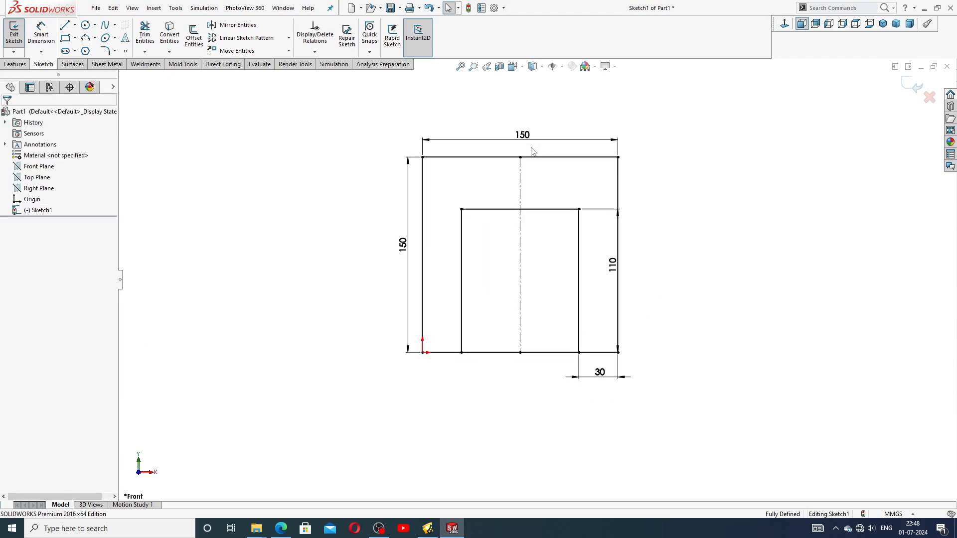
click(601, 373)
drag(614, 268, 630, 271)
click(676, 279)
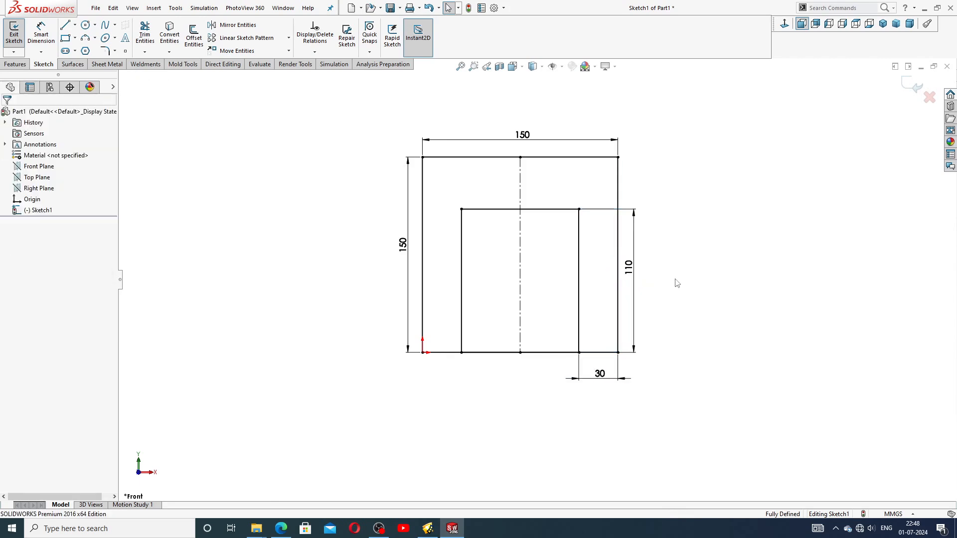
scroll(536, 280, up, 1)
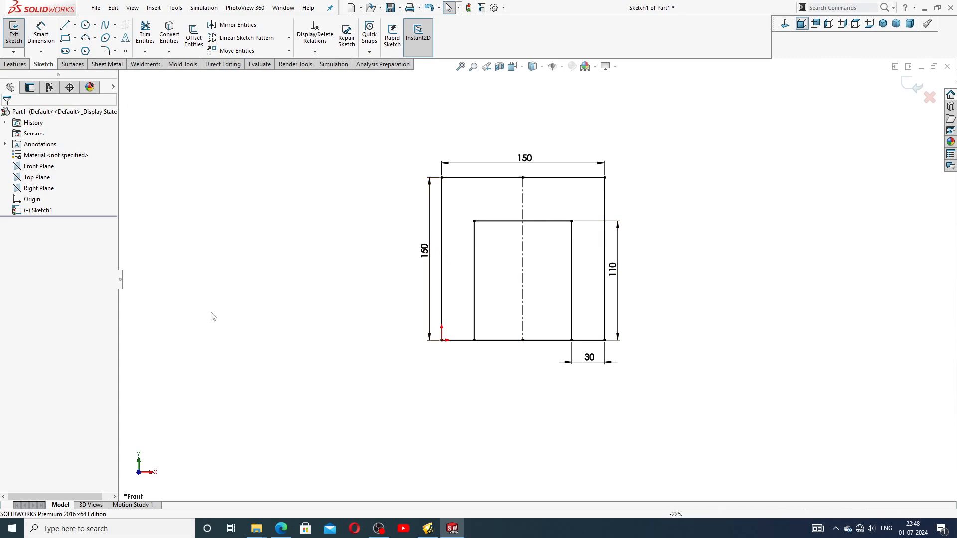
Step: Consult the support's PDF drawing in the browser and sketch circles about 30 mm and 35 mm in diameter on the right and left leg bottoms
click(280, 529)
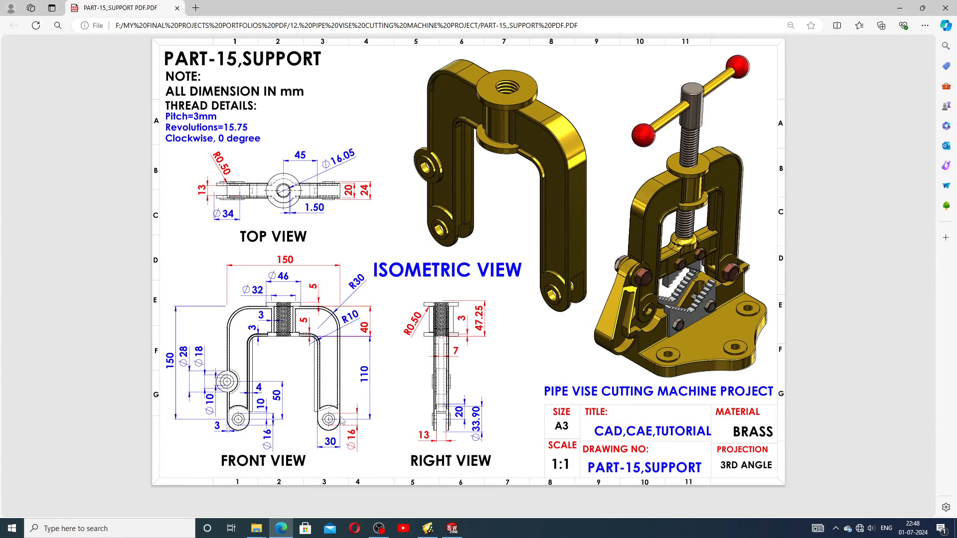
click(452, 528)
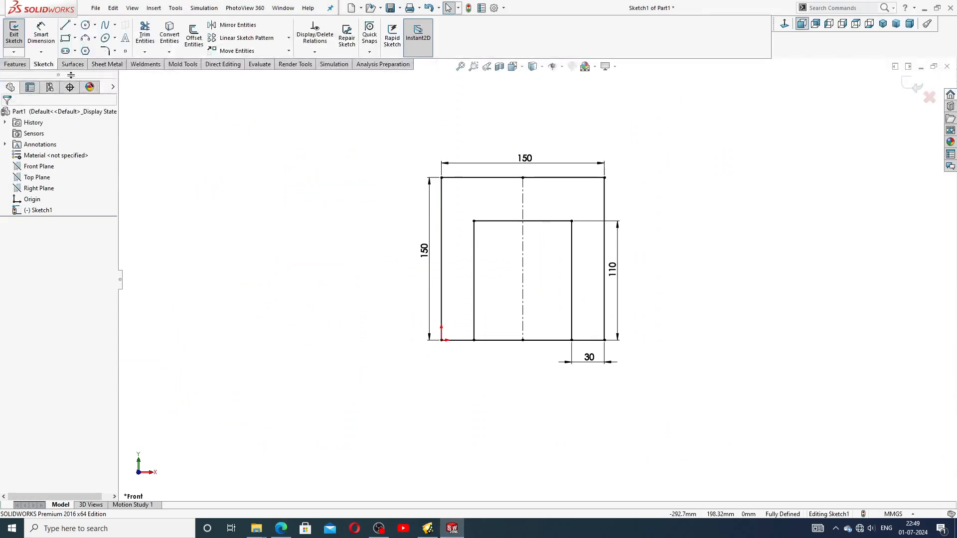
click(85, 24)
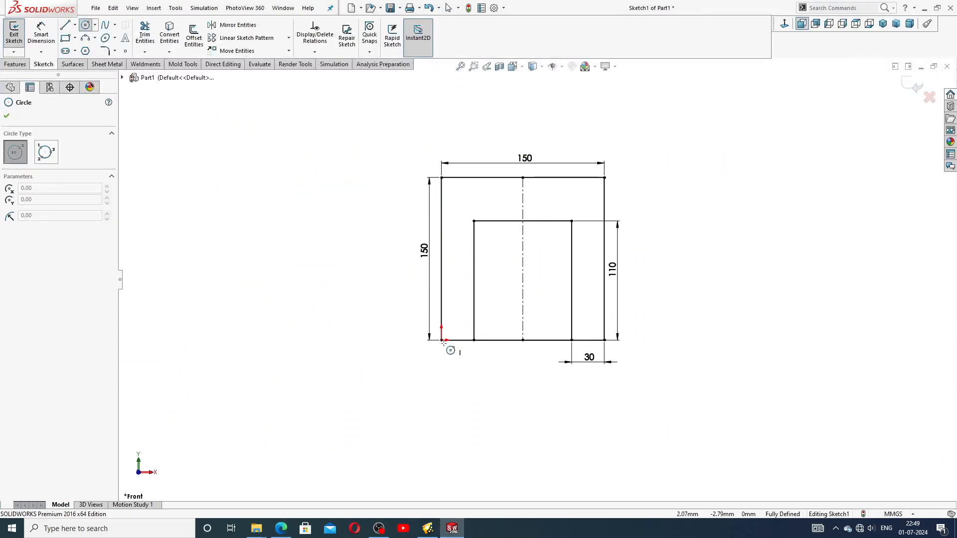
click(587, 340)
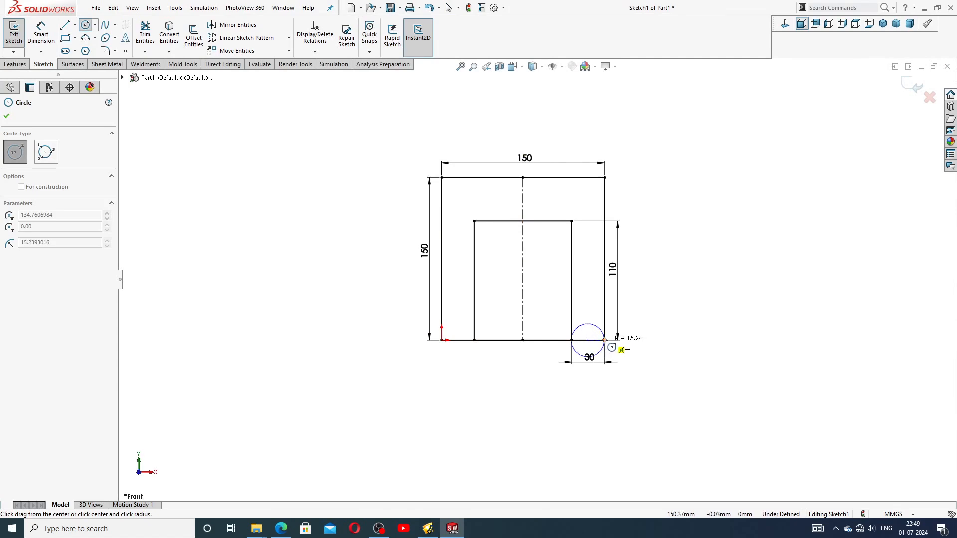
click(604, 339)
click(454, 339)
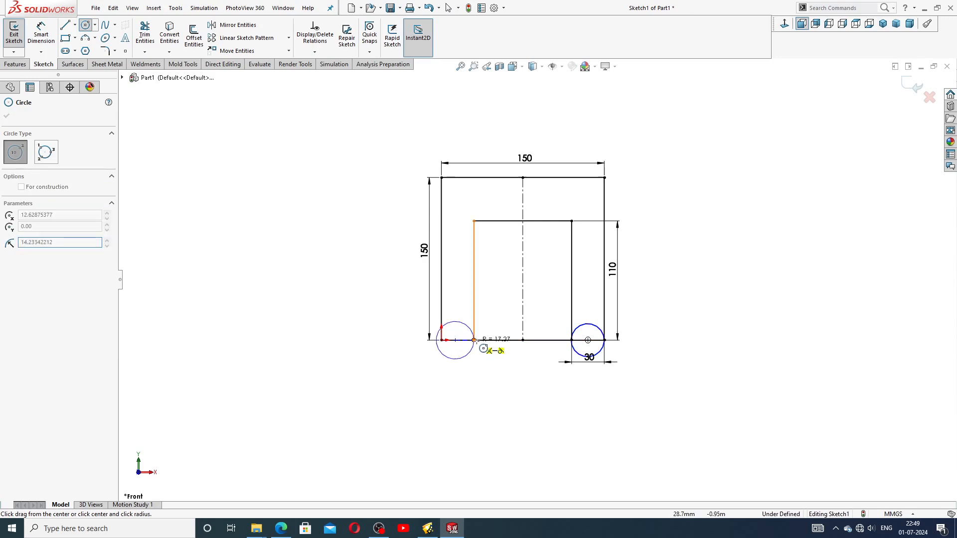
right_click(496, 296)
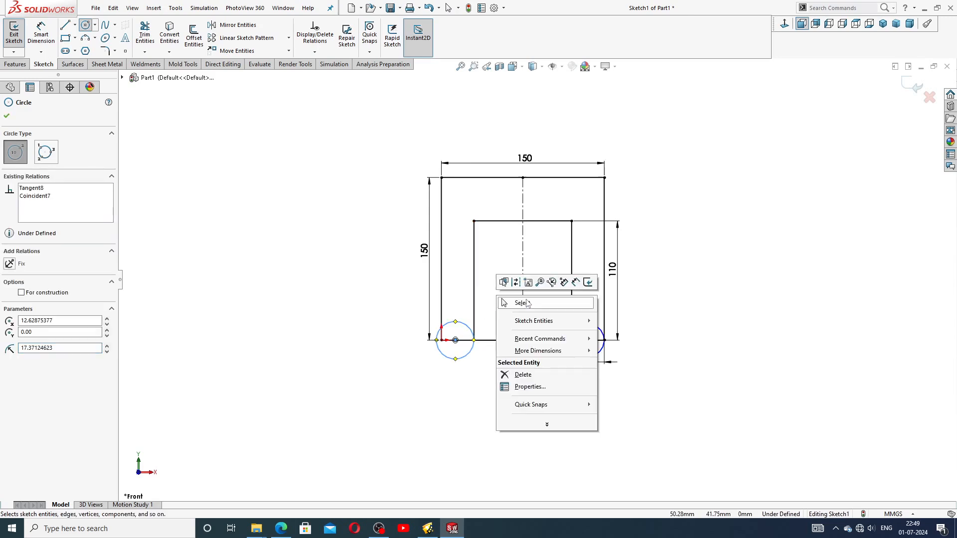
click(527, 302)
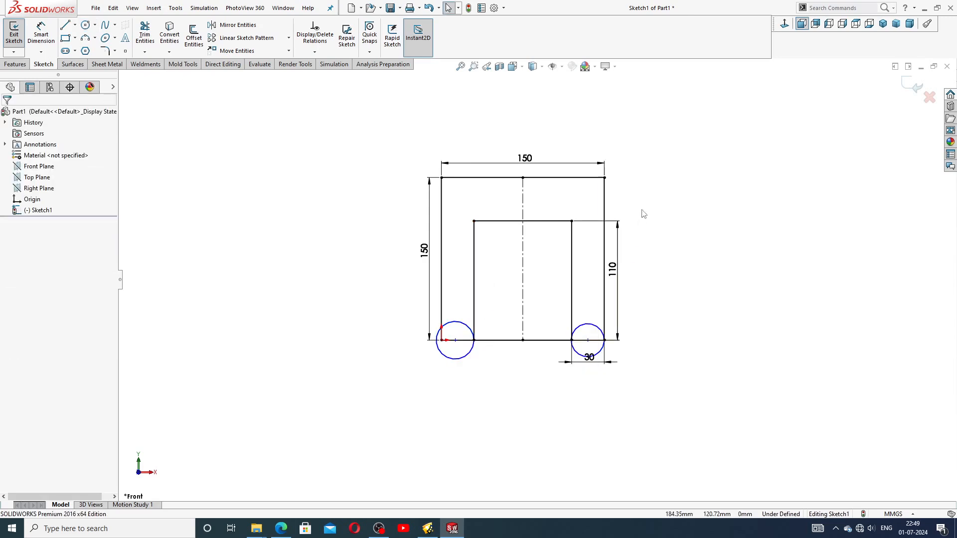
Step: Make the left circle coincident with the outer square's corner at the origin
scroll(461, 321, down, 3)
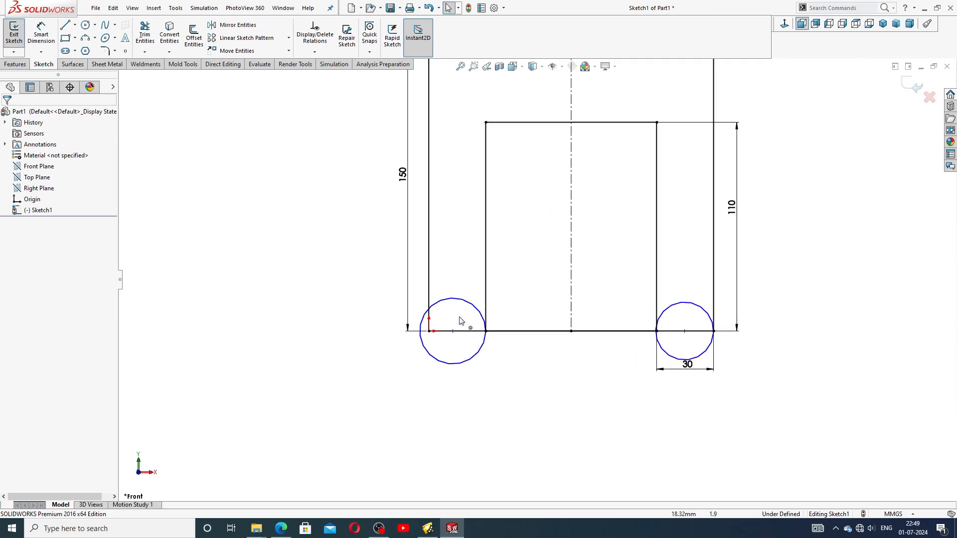
click(429, 331)
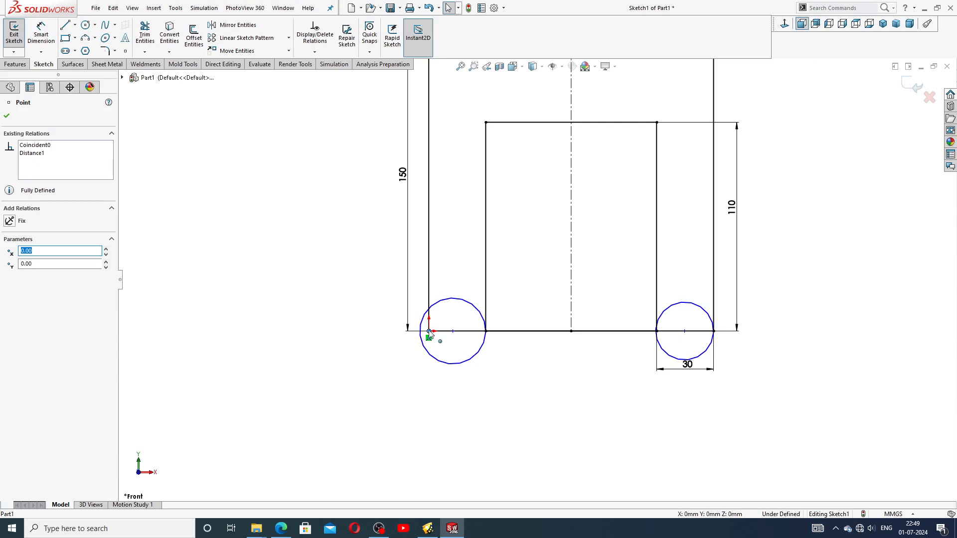
ctrl+click(421, 329)
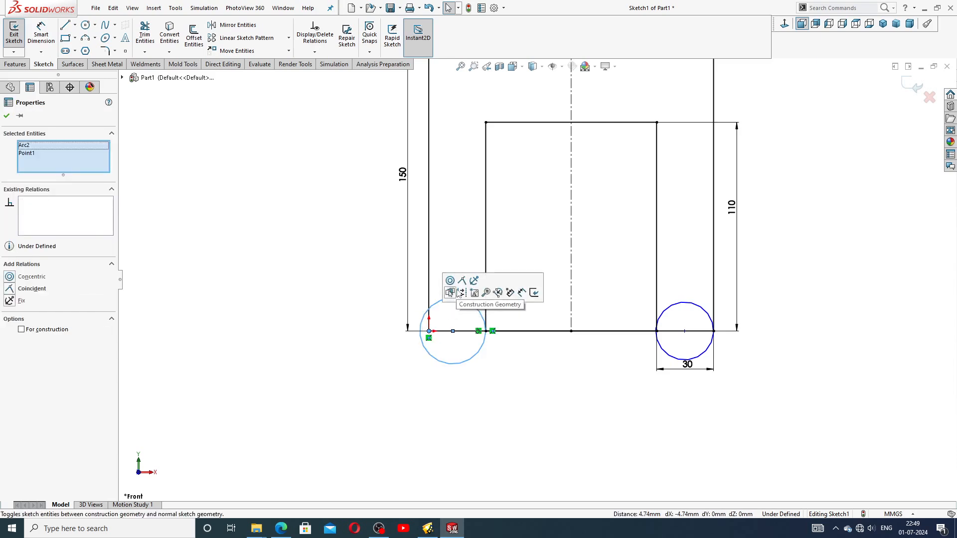
click(461, 282)
click(487, 385)
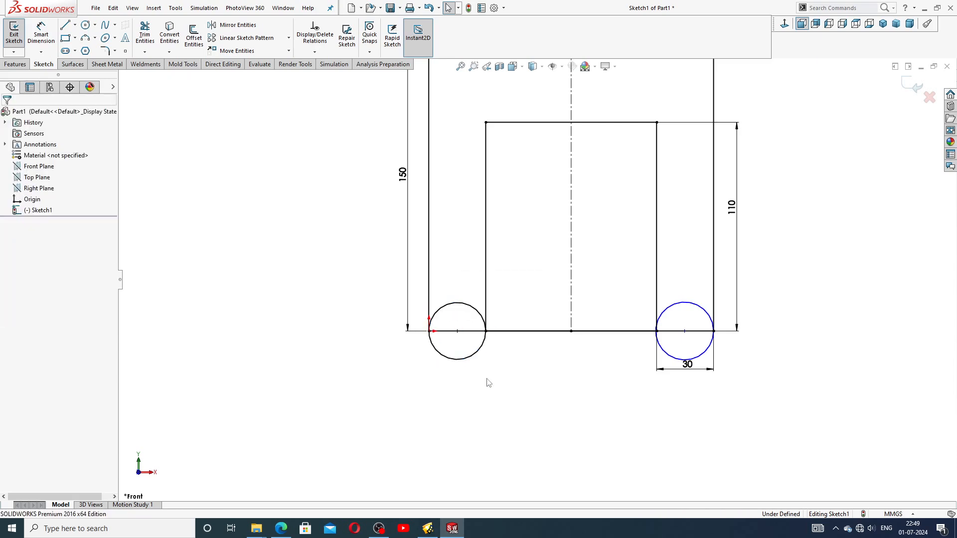
Step: Make the right circle coincident with the inner rectangle's lower-right corner so that it spans the leg's width
scroll(677, 337, down, 5)
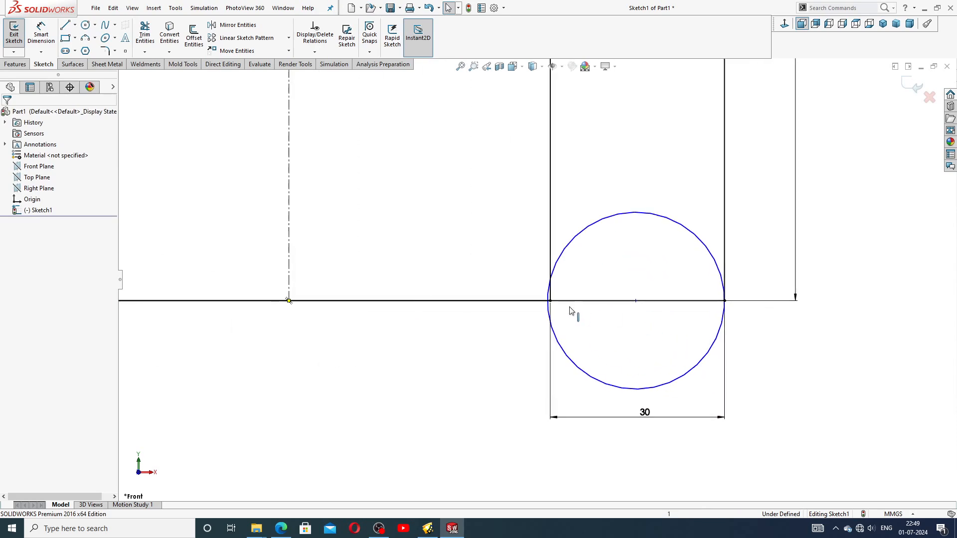
click(557, 339)
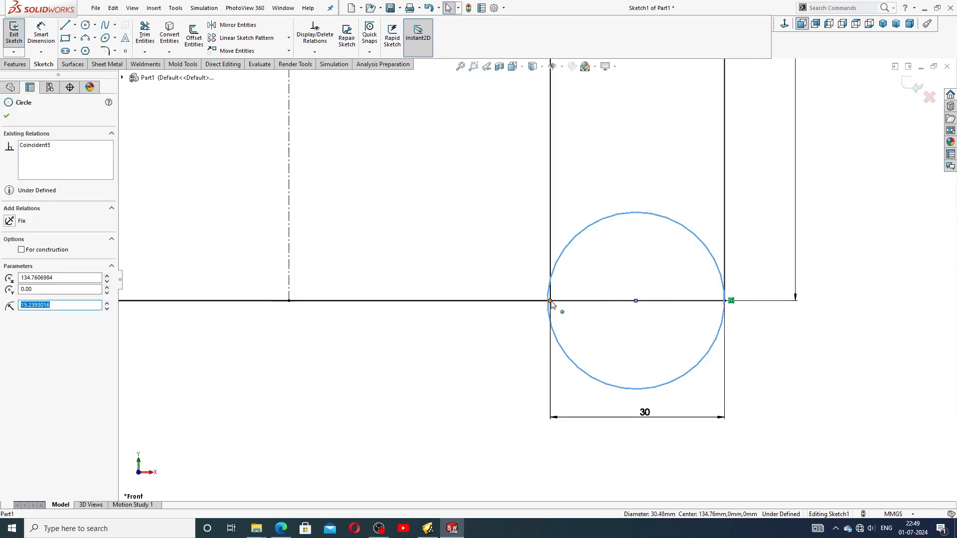
ctrl+click(550, 300)
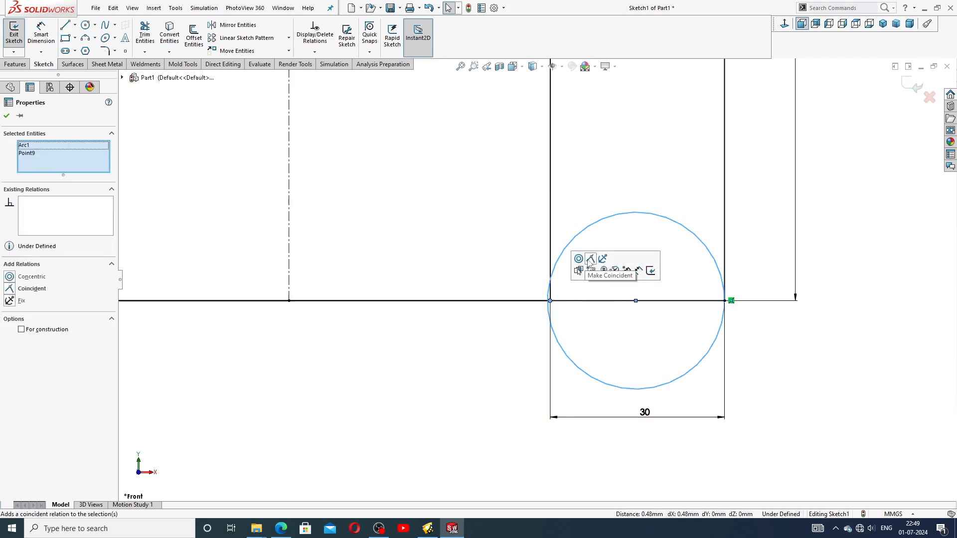
click(590, 259)
click(498, 369)
scroll(498, 369, up, 5)
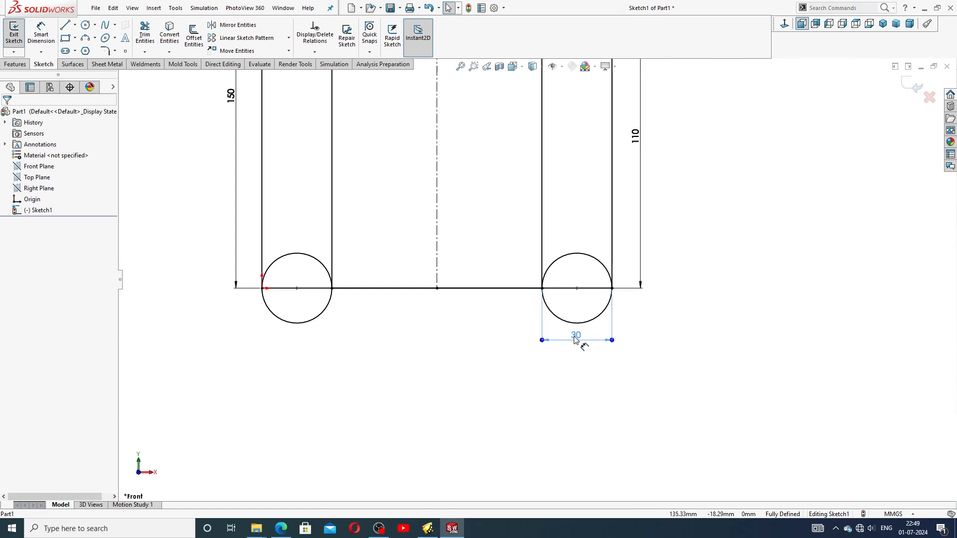
click(576, 339)
click(567, 395)
Step: Trim away the left circle's upper half and the bottom edge running across it, leaving a rounded leg end
scroll(504, 222, up, 4)
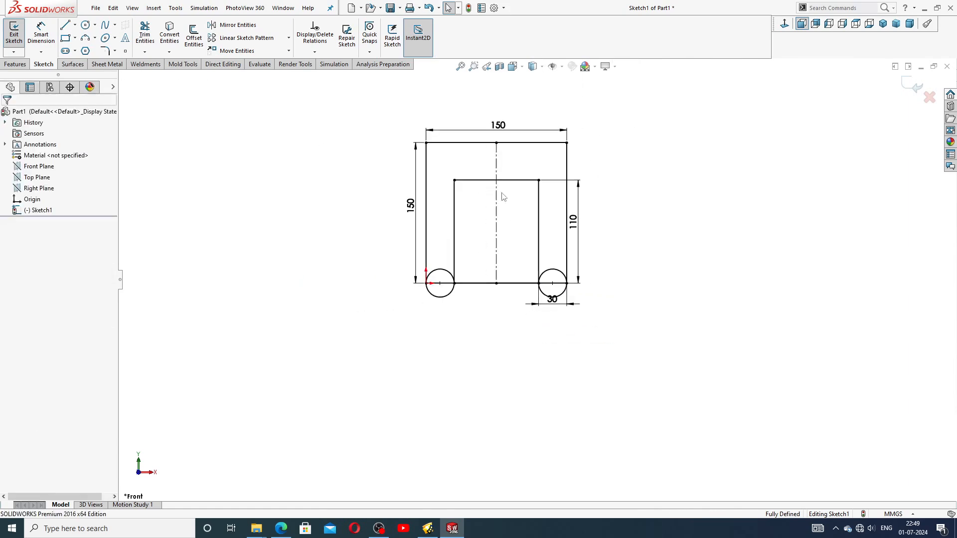
scroll(501, 192, down, 2)
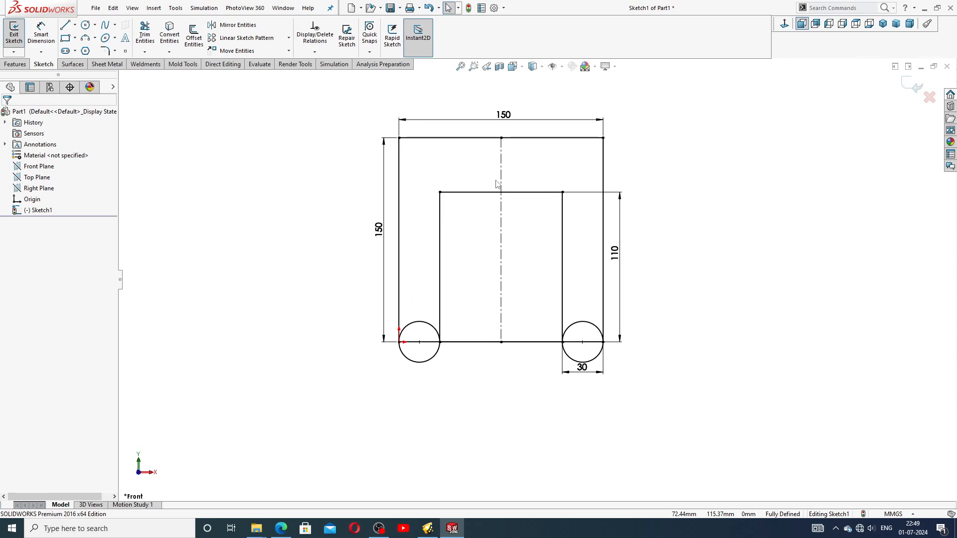
click(145, 34)
scroll(487, 396, down, 2)
scroll(438, 294, down, 3)
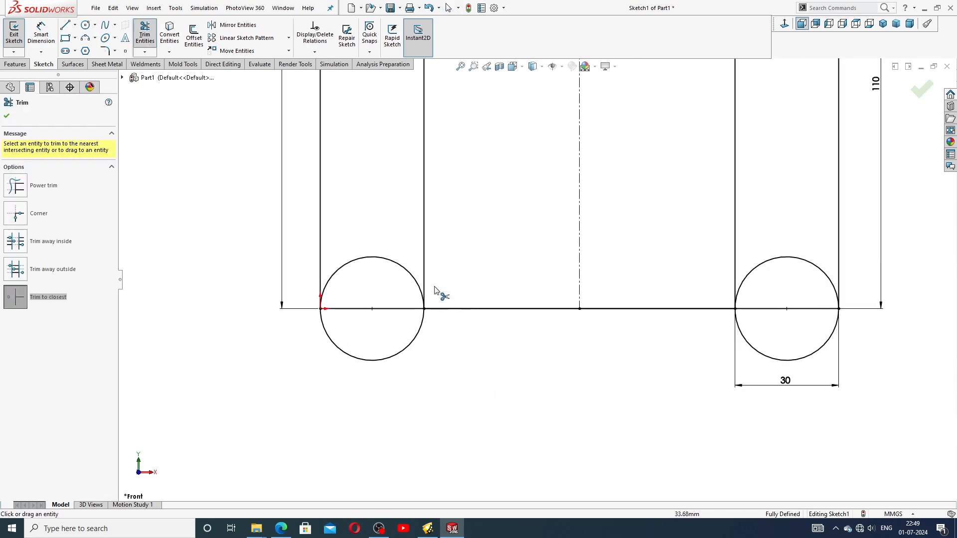
click(410, 279)
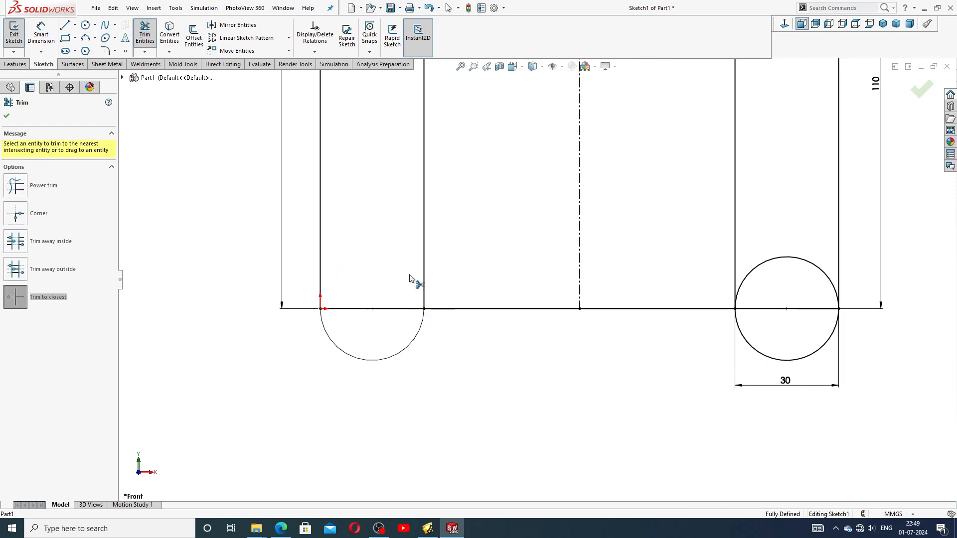
click(400, 309)
Step: Trim away the bottom edge between the legs, the right circle's upper half and the line across it
click(500, 271)
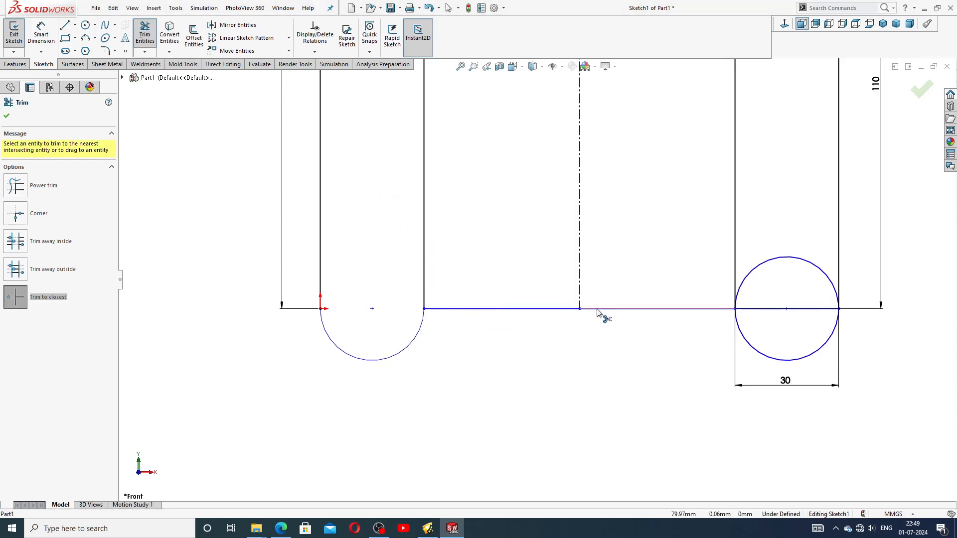
click(563, 309)
click(607, 309)
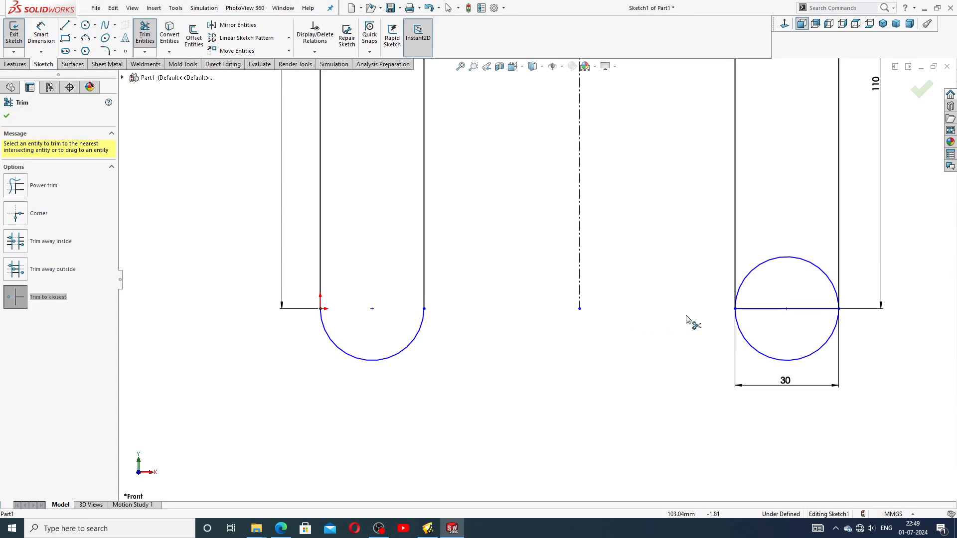
click(759, 276)
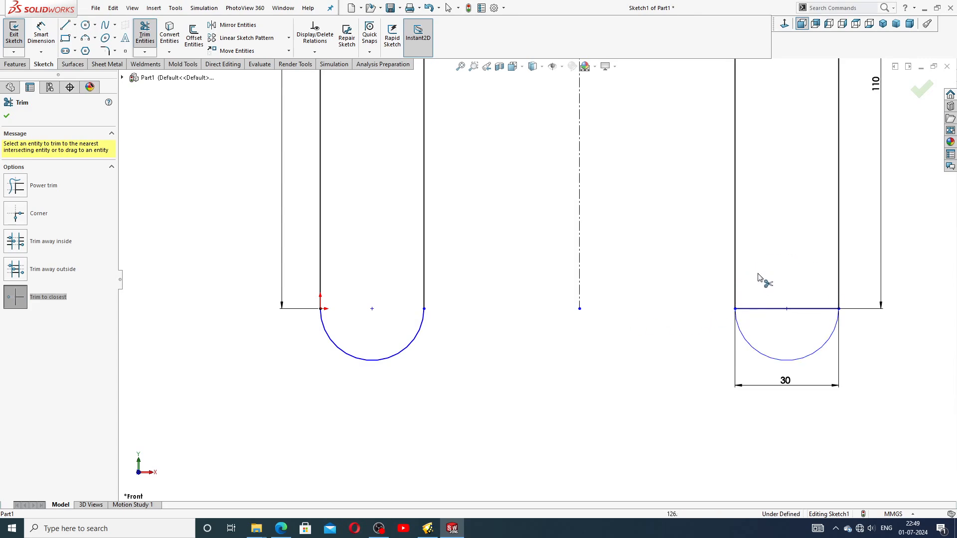
click(762, 310)
scroll(781, 310, down, 1)
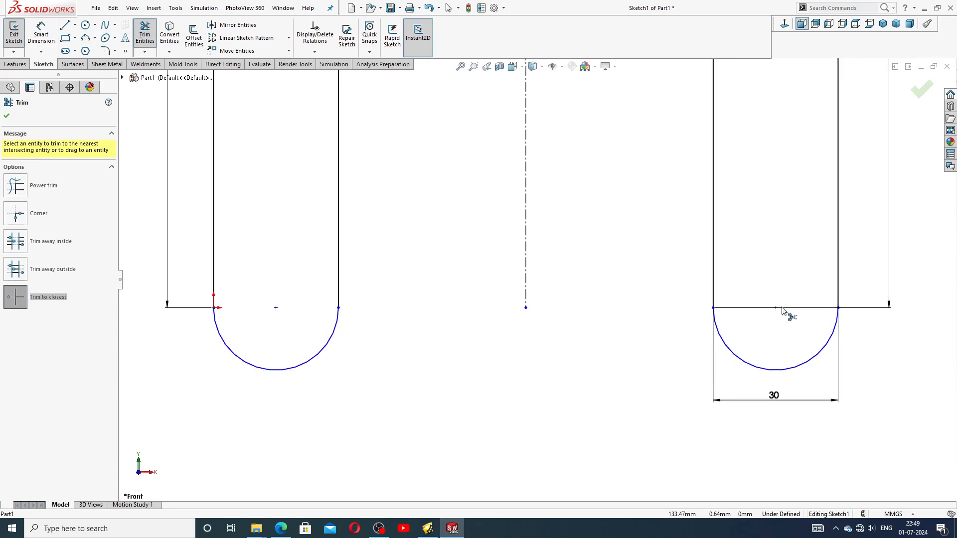
scroll(782, 305, up, 2)
scroll(662, 241, up, 4)
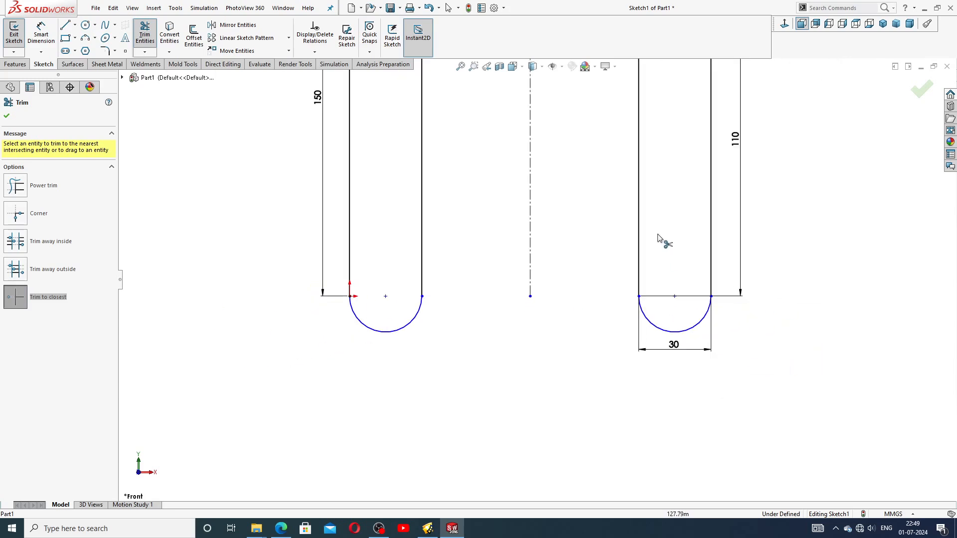
Step: Round the two inner upper corners of the U-shaped profile with 10 mm sketch fillets
right_click(683, 154)
click(713, 155)
scroll(573, 149, up, 3)
scroll(560, 210, down, 2)
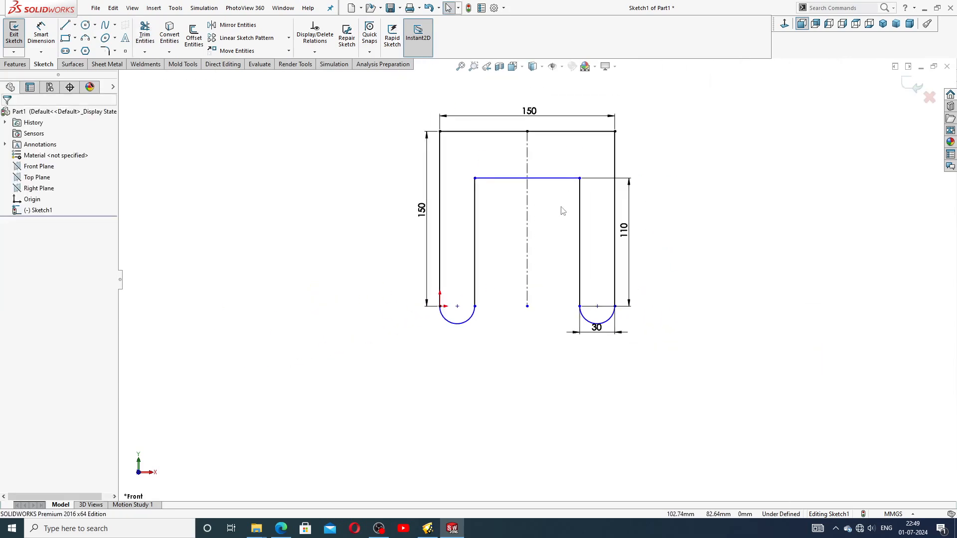
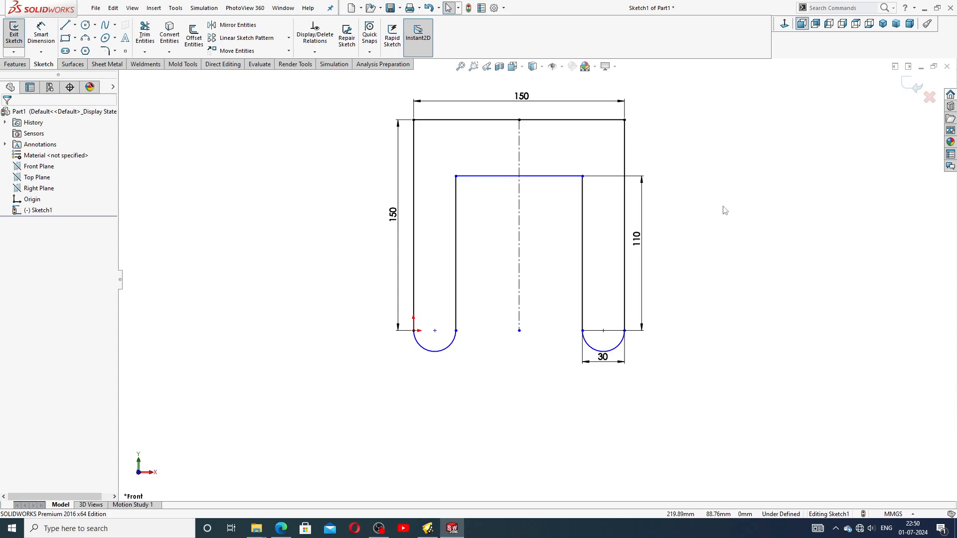
scroll(647, 184, up, 2)
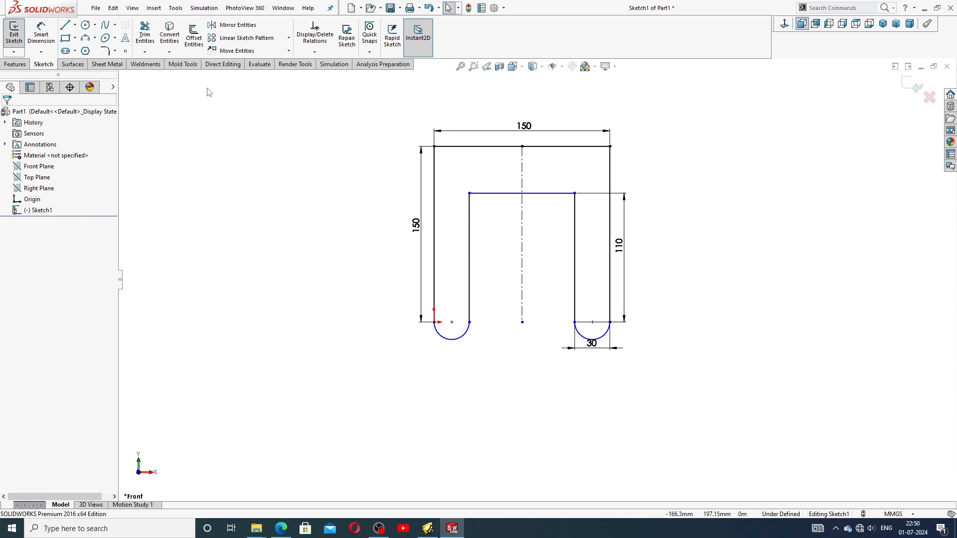
click(106, 51)
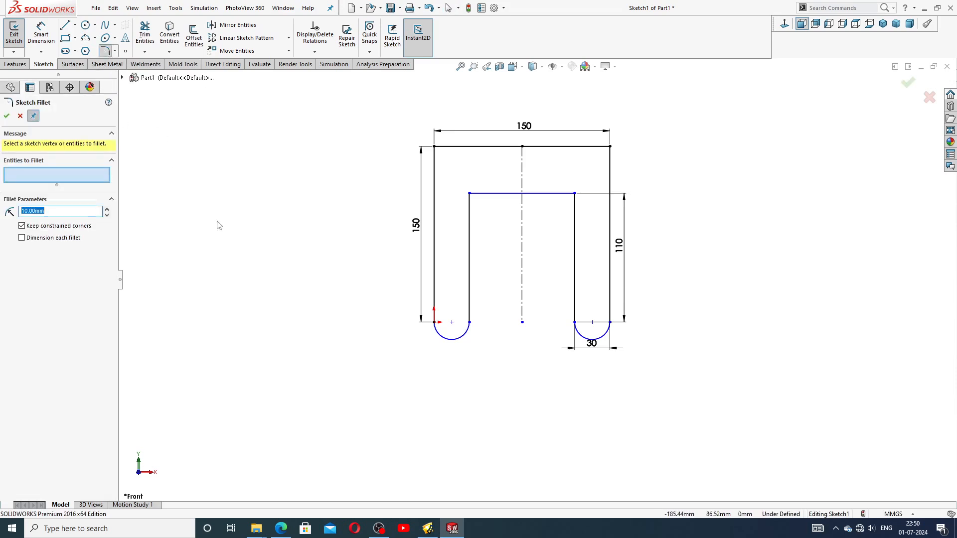
click(482, 195)
click(576, 196)
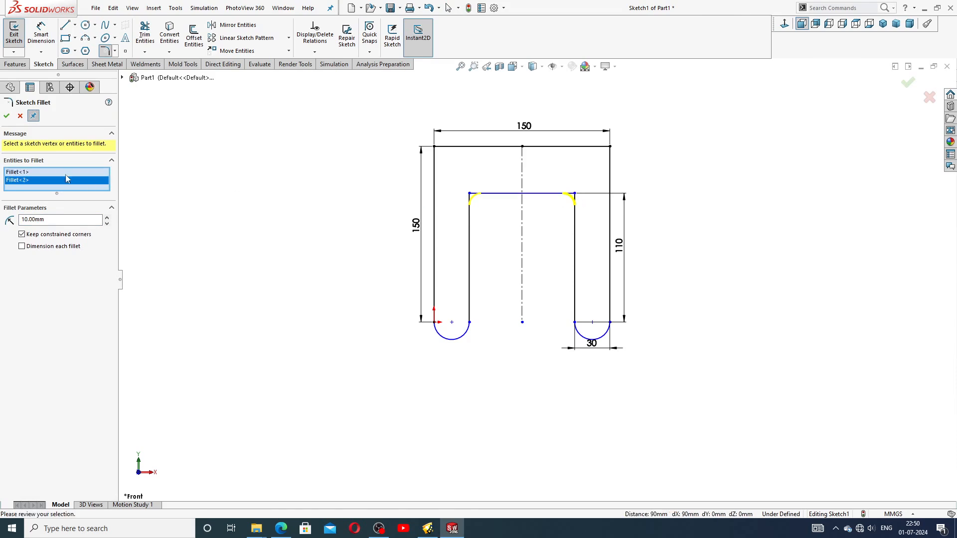
click(7, 116)
Step: Round the two outer upper corners of the profile with 30 mm sketch fillets, accepting removal of the conflicting relations
double_click(38, 211)
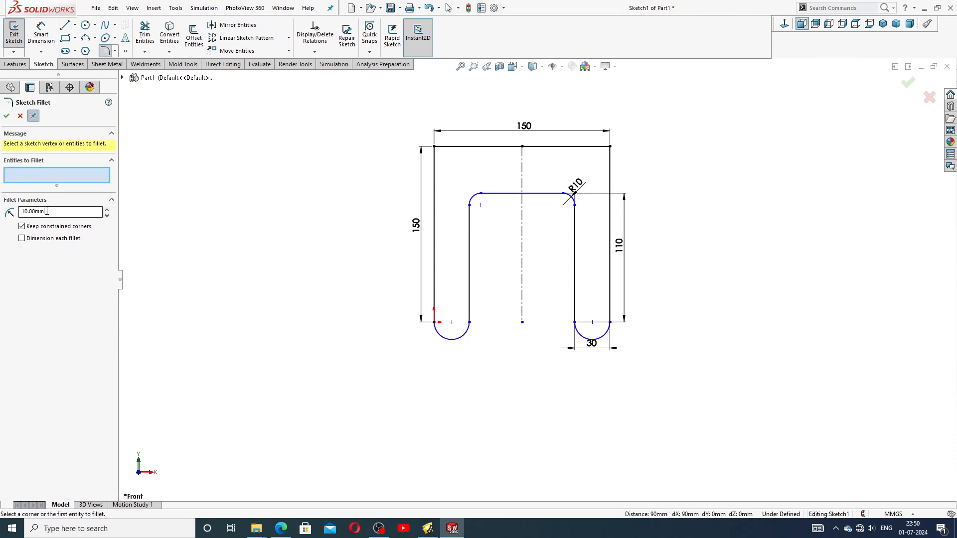
text(3)
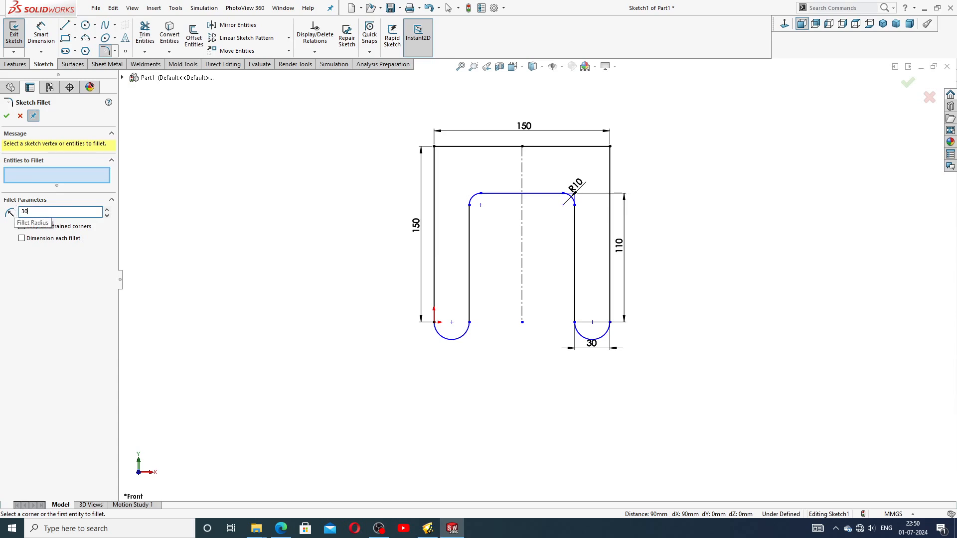
text(00mm)
click(435, 148)
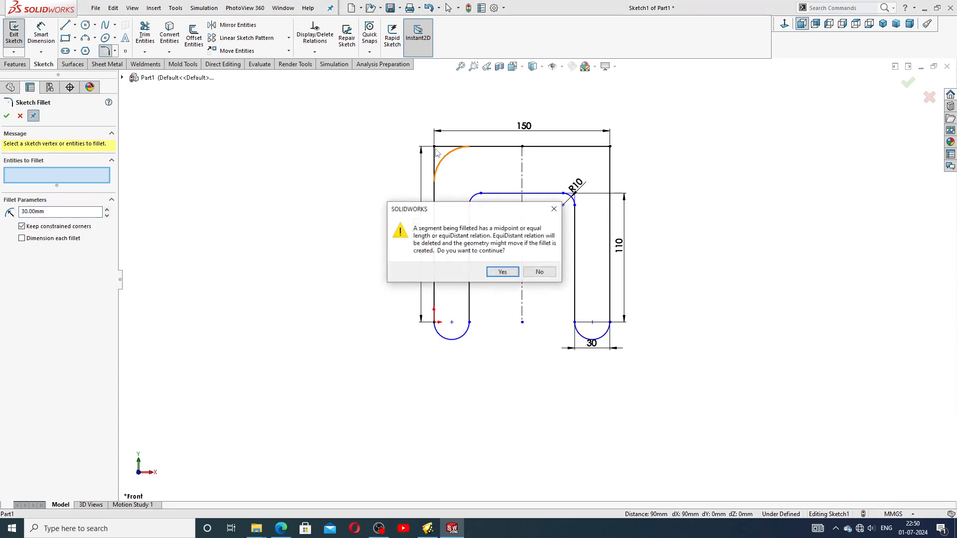
click(502, 271)
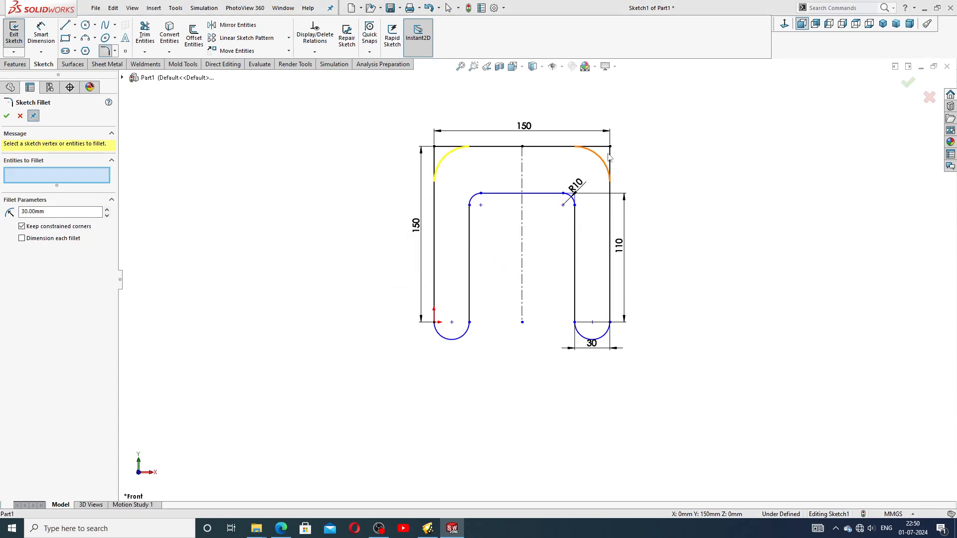
click(609, 156)
click(504, 272)
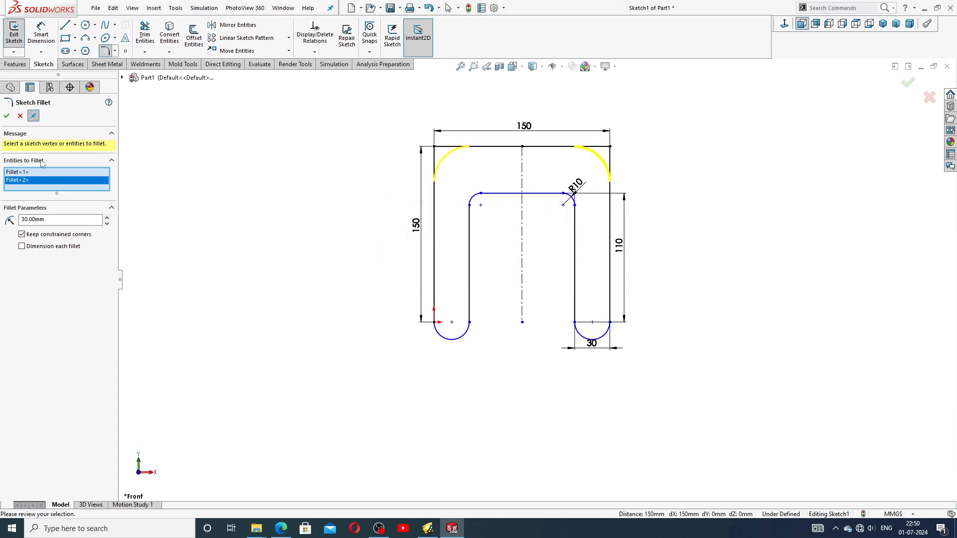
click(7, 118)
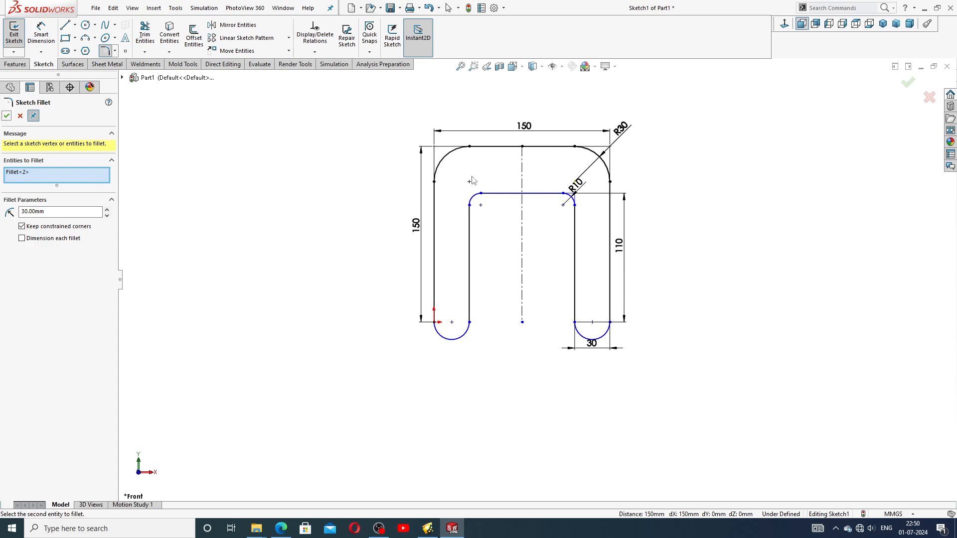
scroll(499, 176, down, 1)
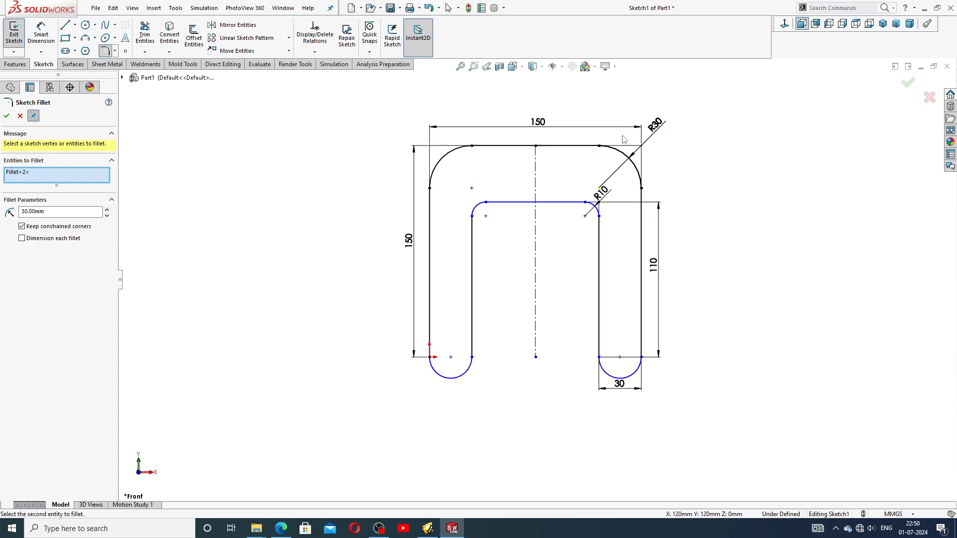
click(19, 116)
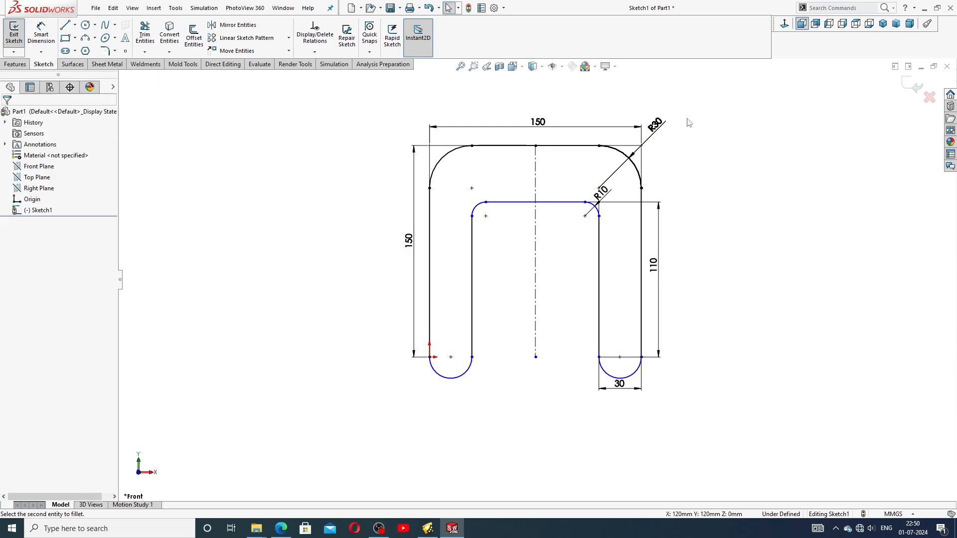
Step: Delete surplus R30 dimensions stacked on the outer upper-right fillet
drag(658, 127, 670, 140)
key(Delete)
key(Delete)
right_click(692, 141)
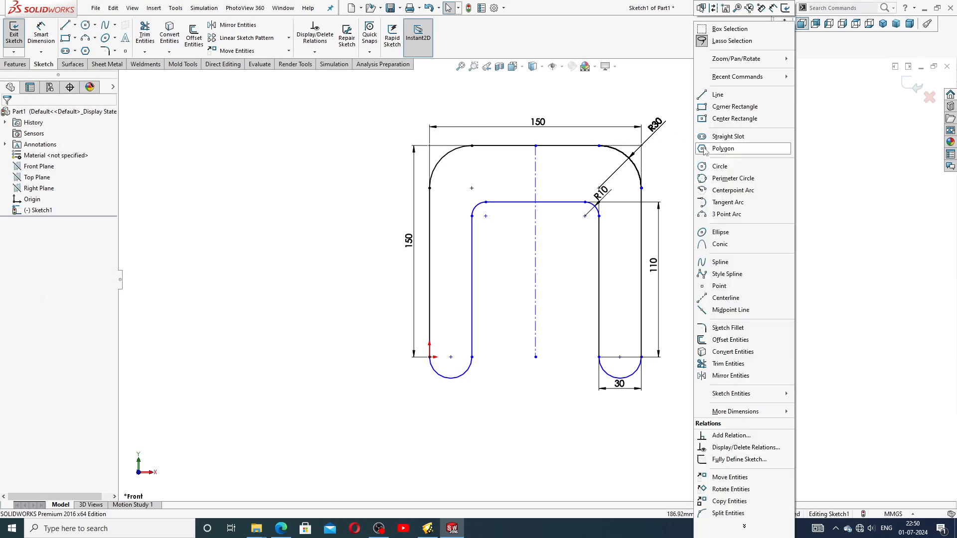
click(803, 126)
Step: Spread the overlapping R30 dimensions of the outer upper-right fillet apart so each can be selected
scroll(655, 144, up, 2)
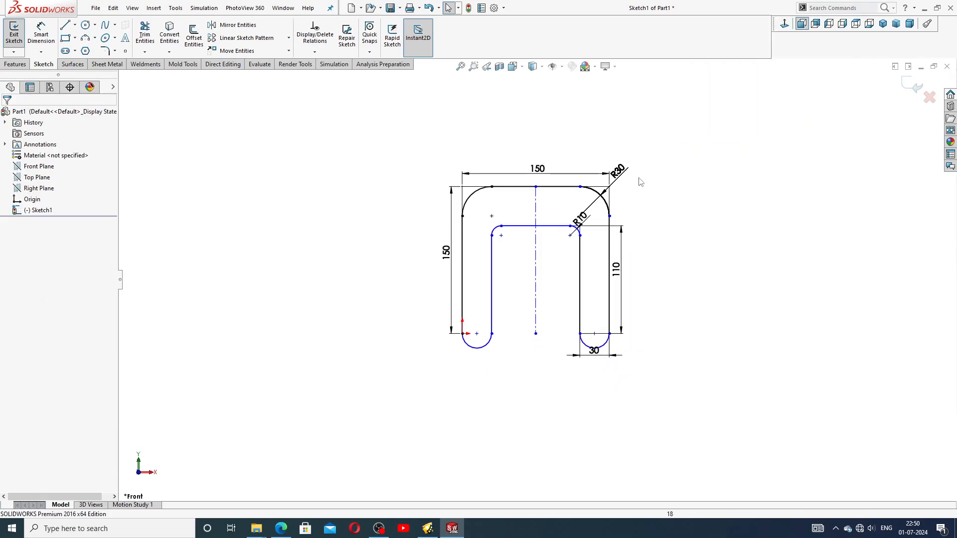
scroll(640, 180, down, 2)
scroll(554, 253, down, 2)
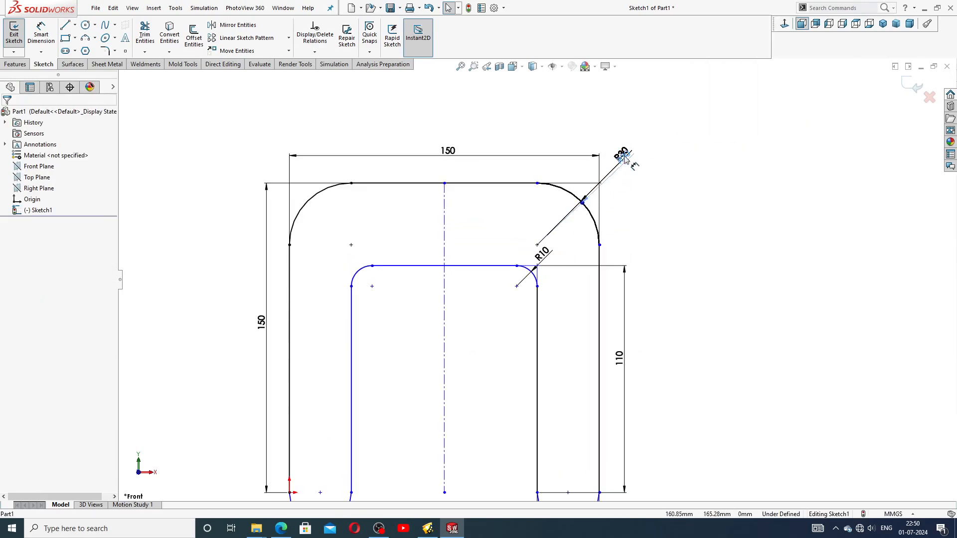
click(631, 173)
drag(625, 157, 643, 143)
click(662, 171)
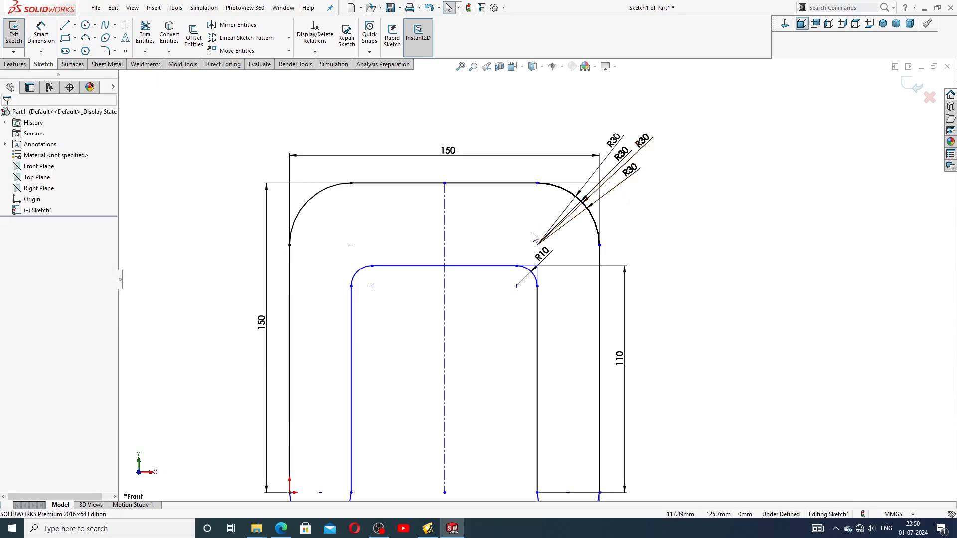
scroll(524, 298, up, 2)
scroll(521, 300, down, 1)
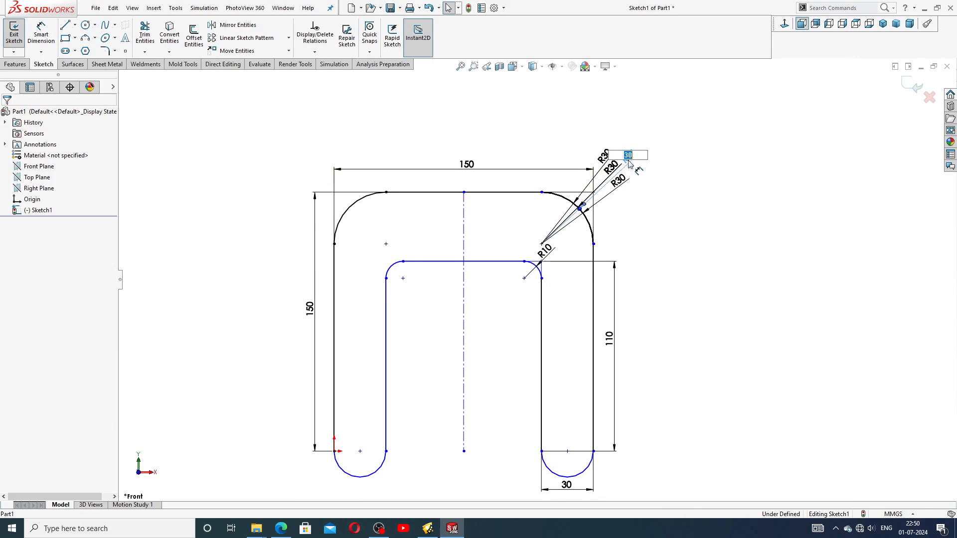
ctrl+click(619, 180)
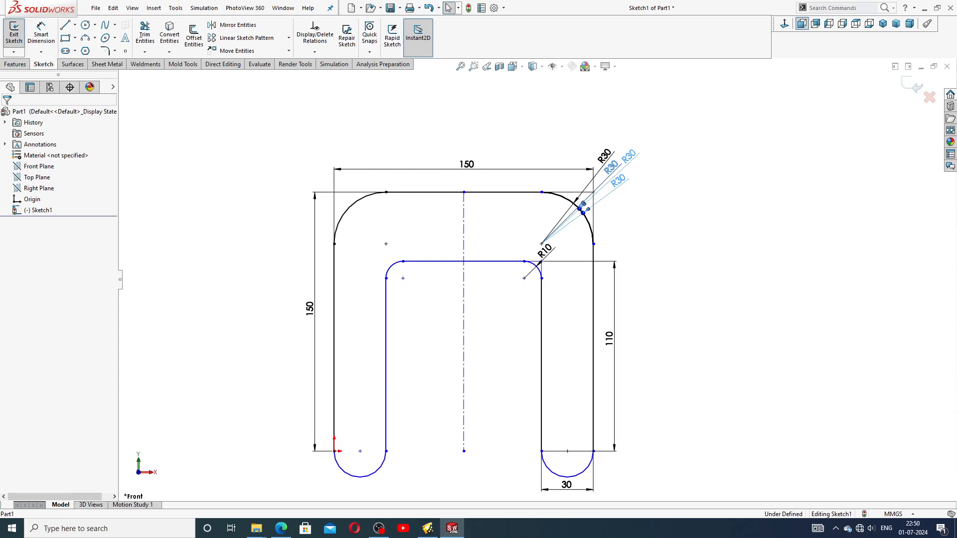
click(613, 167)
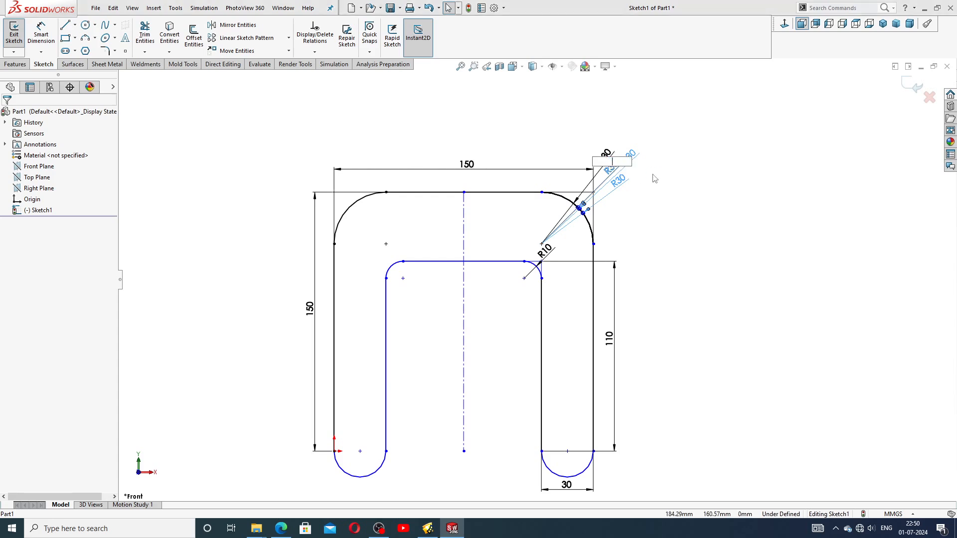
key(Return)
click(538, 265)
scroll(576, 209, down, 4)
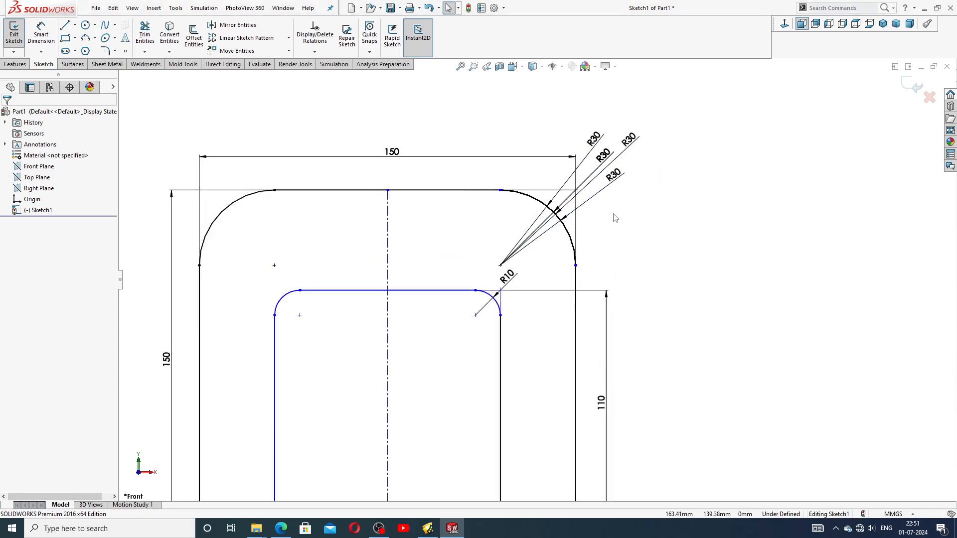
click(577, 209)
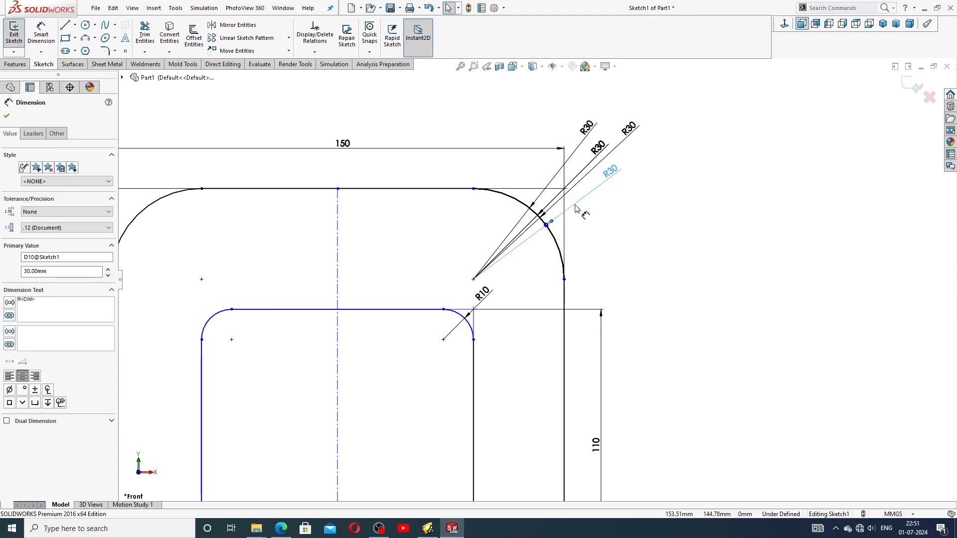
ctrl+click(576, 188)
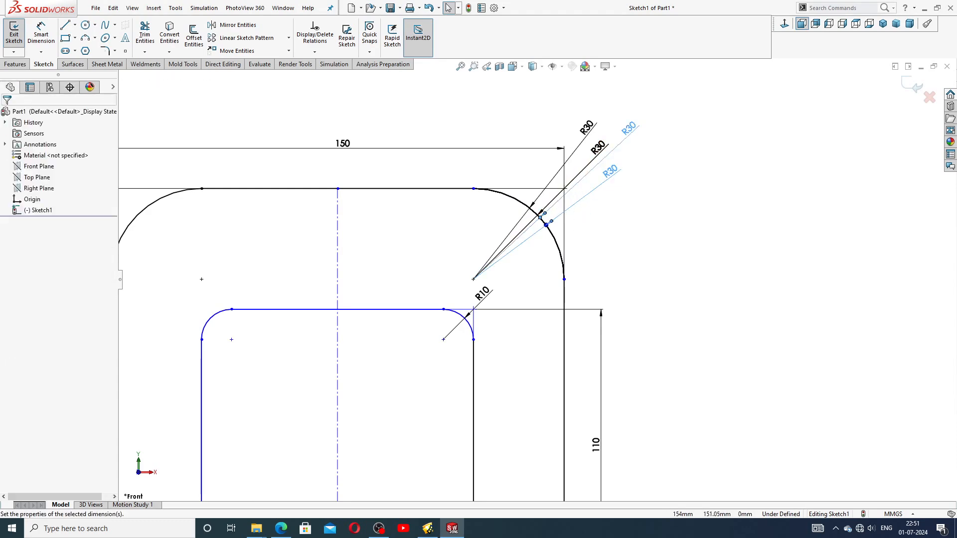
click(577, 179)
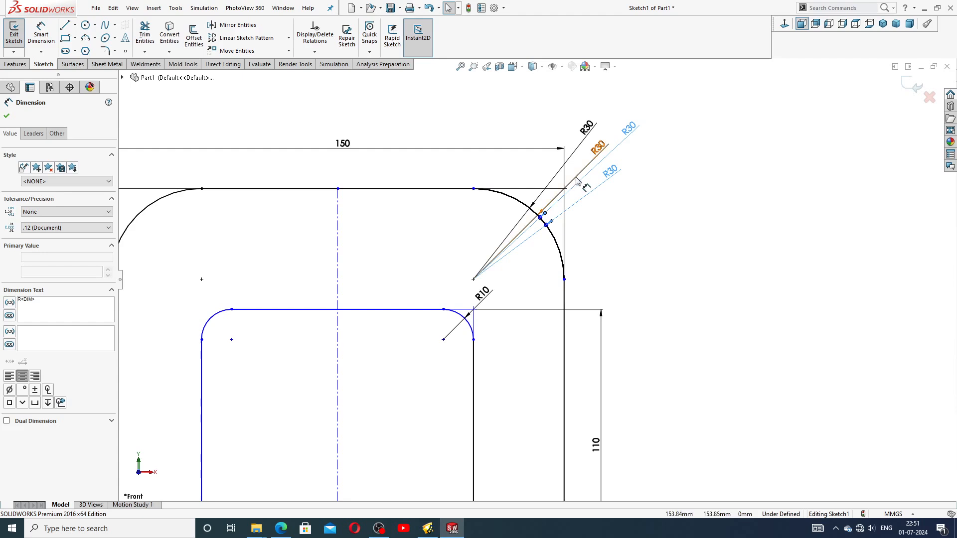
key(Escape)
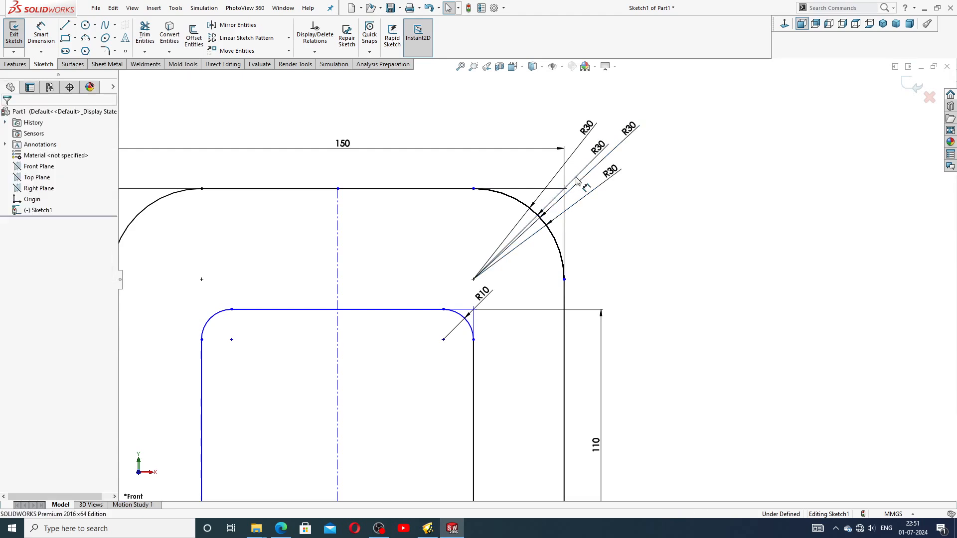
Step: Delete the three duplicate R30 dimensions and reposition the remaining one beside the outer upper-right fillet
click(576, 178)
key(Delete)
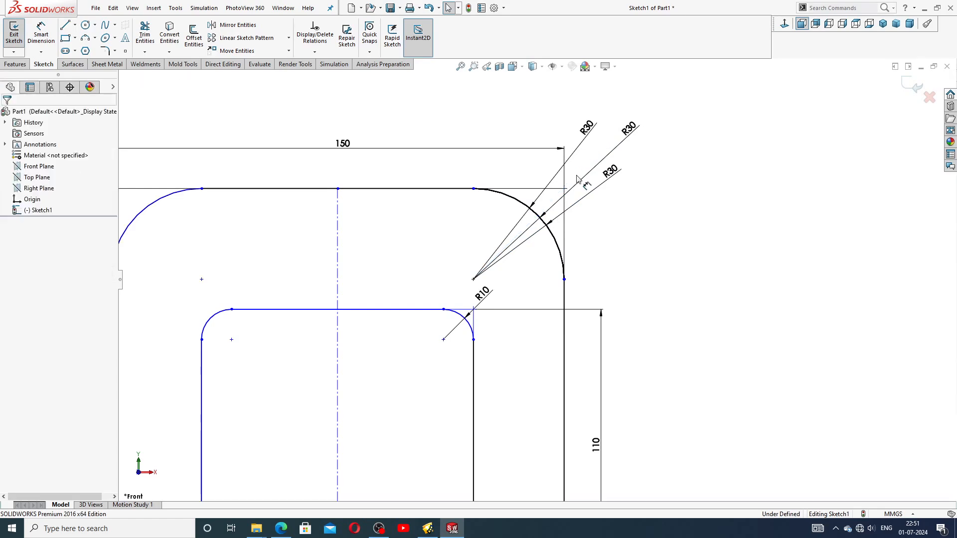
click(629, 128)
key(Delete)
click(609, 172)
key(Delete)
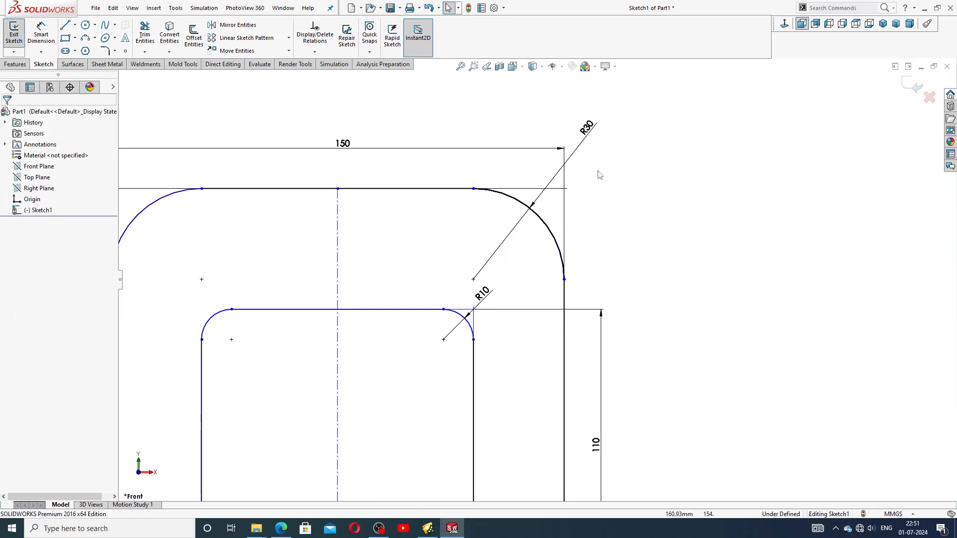
drag(587, 128, 594, 173)
Step: Check the outer upper-right arc's relations and move the R10 dimension text clear of the inner corner
scroll(534, 214, down, 5)
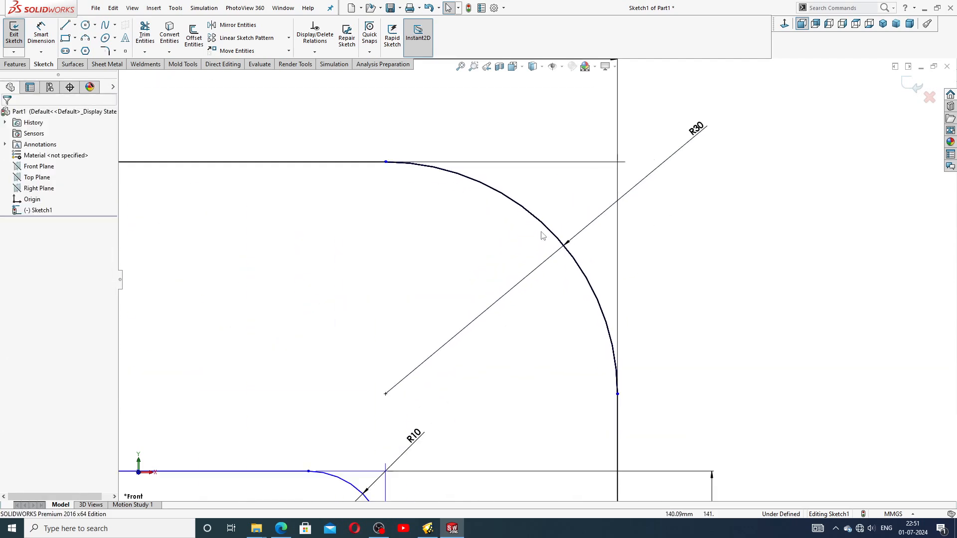
click(450, 252)
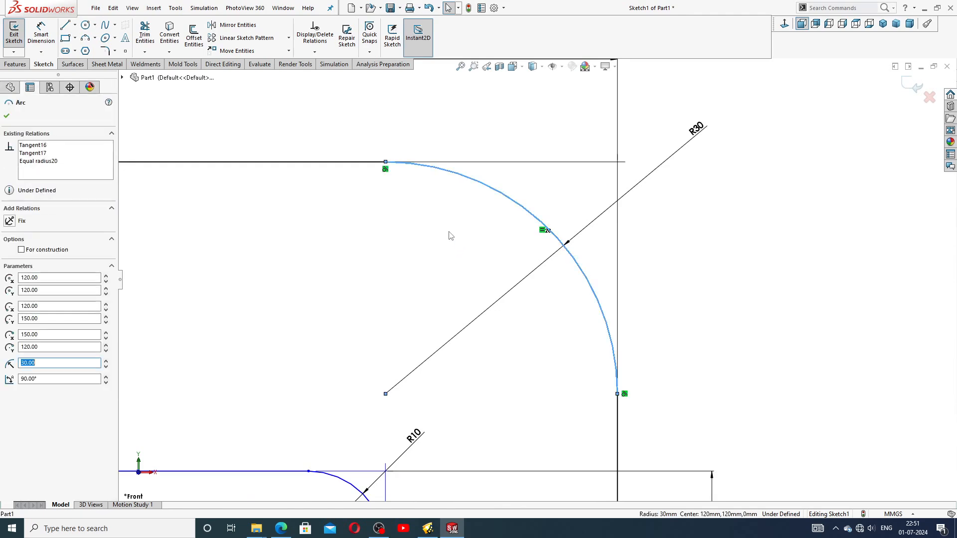
scroll(448, 237, up, 8)
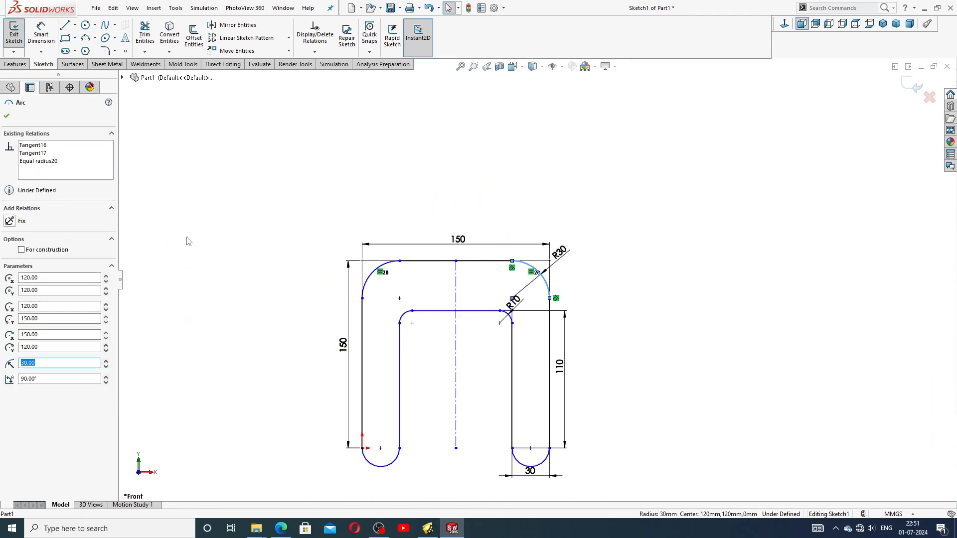
click(7, 116)
scroll(463, 402, down, 3)
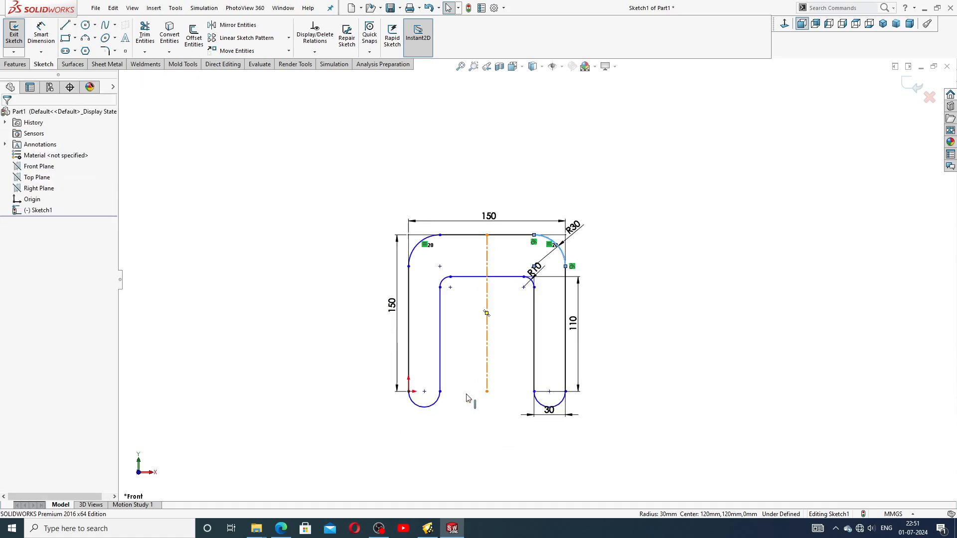
click(711, 268)
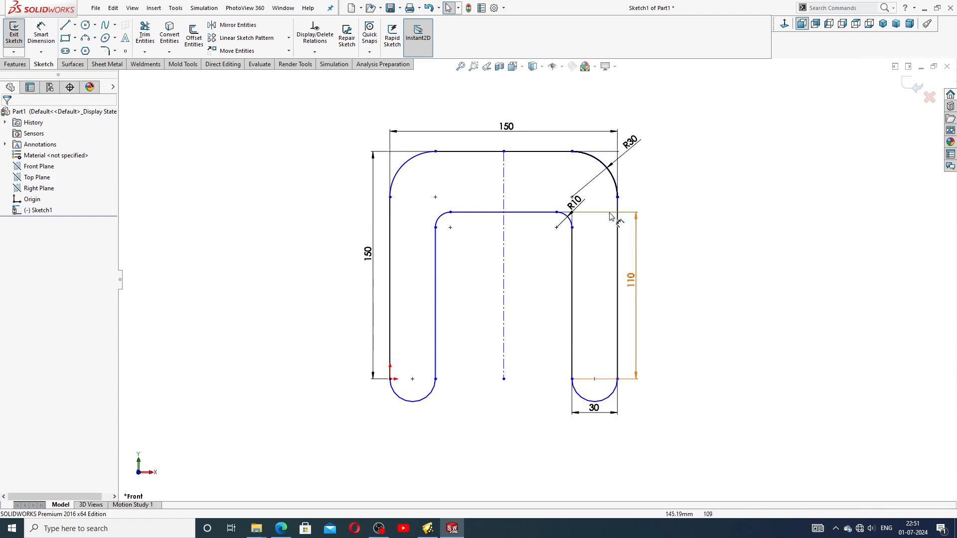
click(595, 199)
click(695, 206)
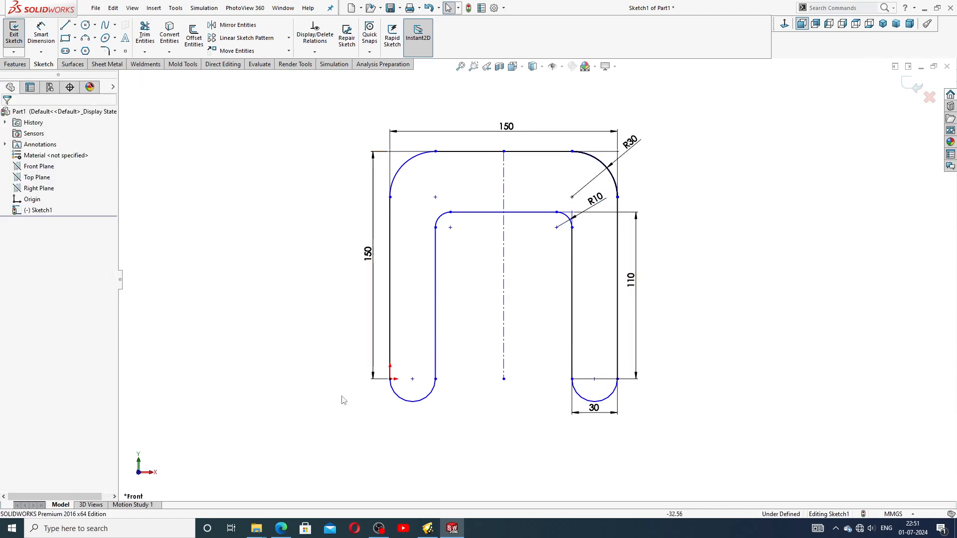
Step: Check the support's PDF drawing in the browser for the remaining front-view dimensions, and return to the SolidWorks sketch
click(281, 529)
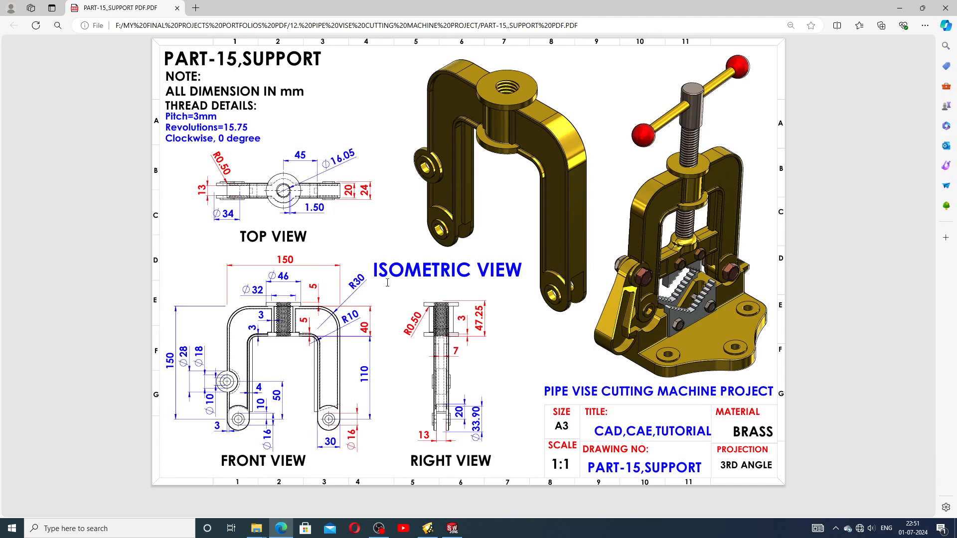
click(452, 528)
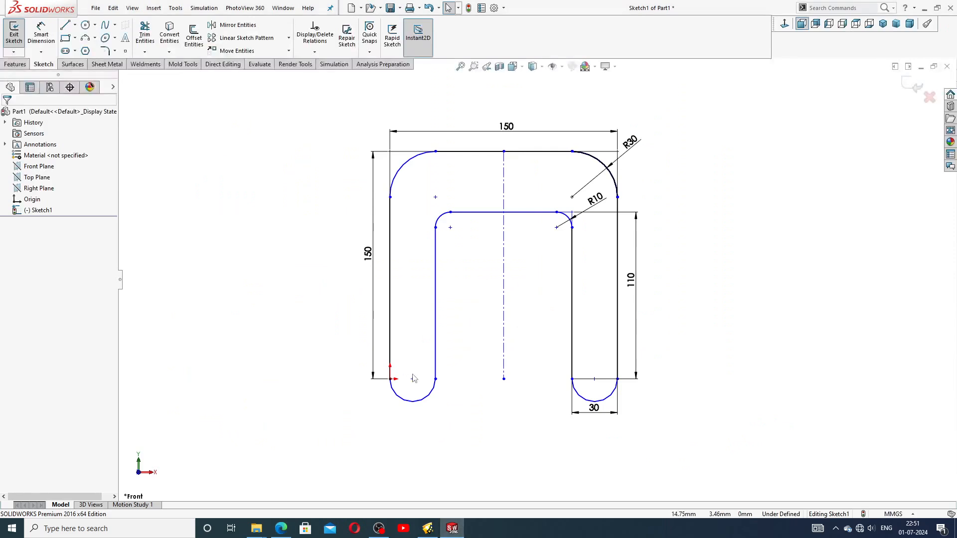
Step: Extrude both halves of the U-shaped profile as one body, 20 mm deep with the Mid Plane end condition
click(15, 63)
click(17, 43)
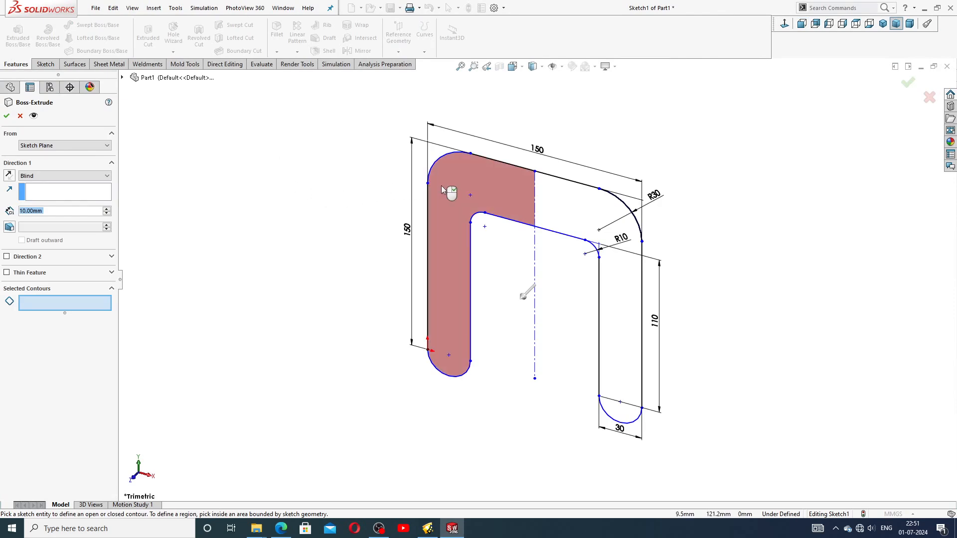
click(484, 194)
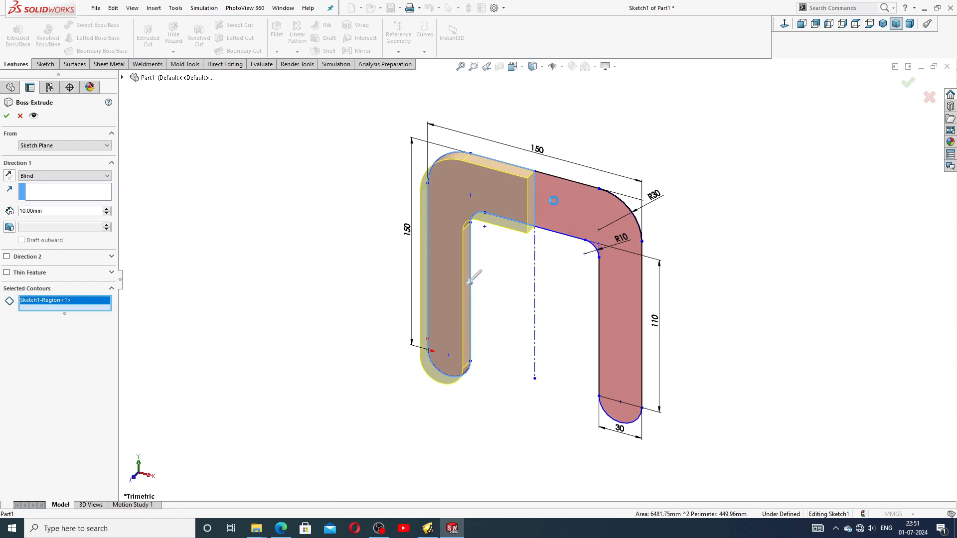
click(551, 200)
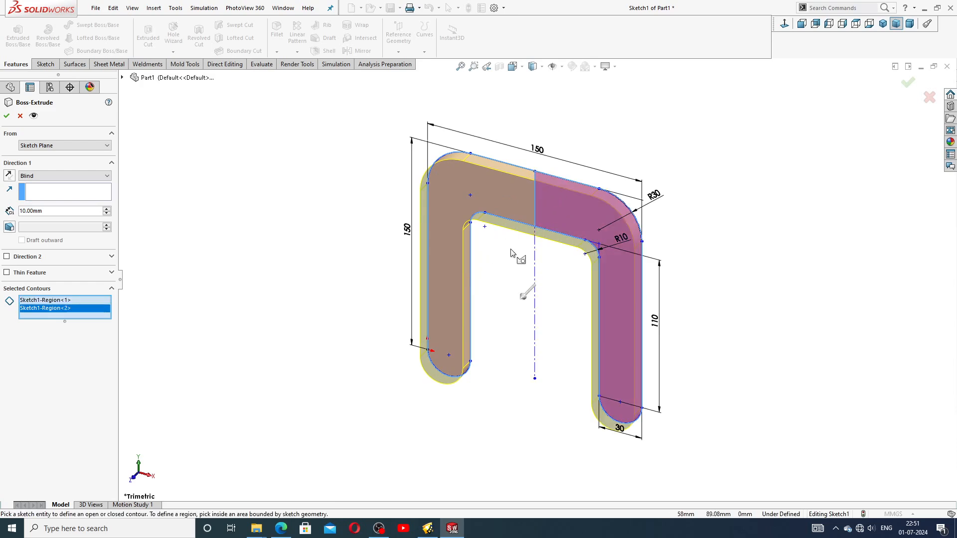
middle_drag(510, 254, 508, 233)
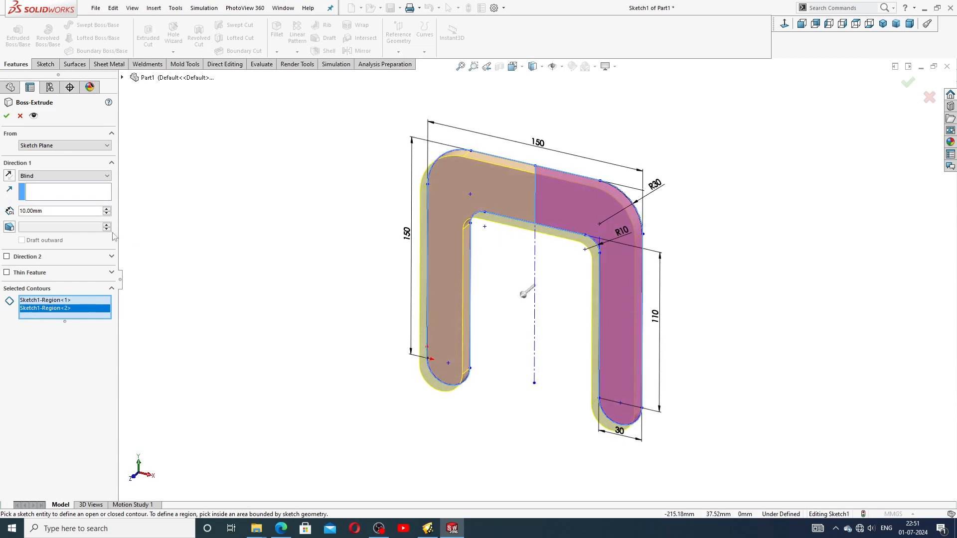
click(51, 176)
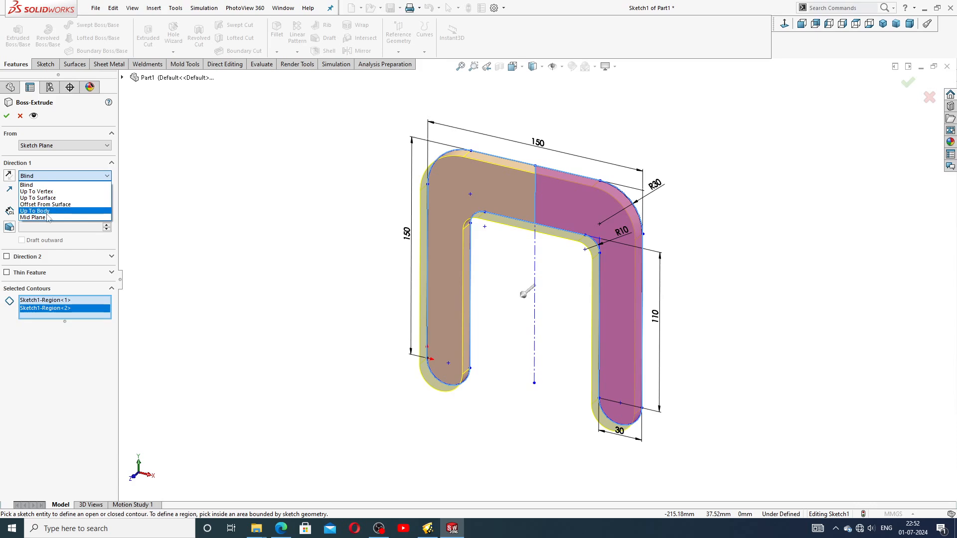
click(48, 221)
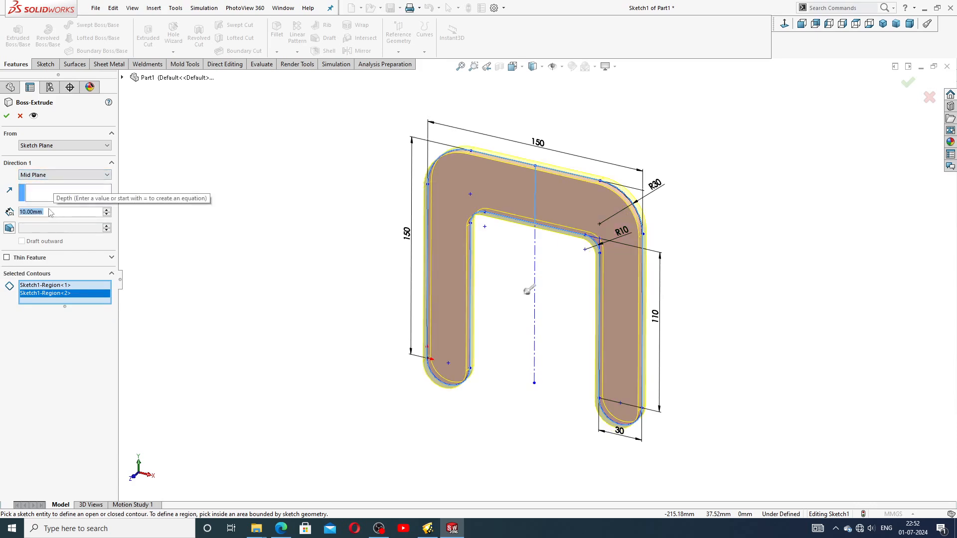
text(20)
key(Return)
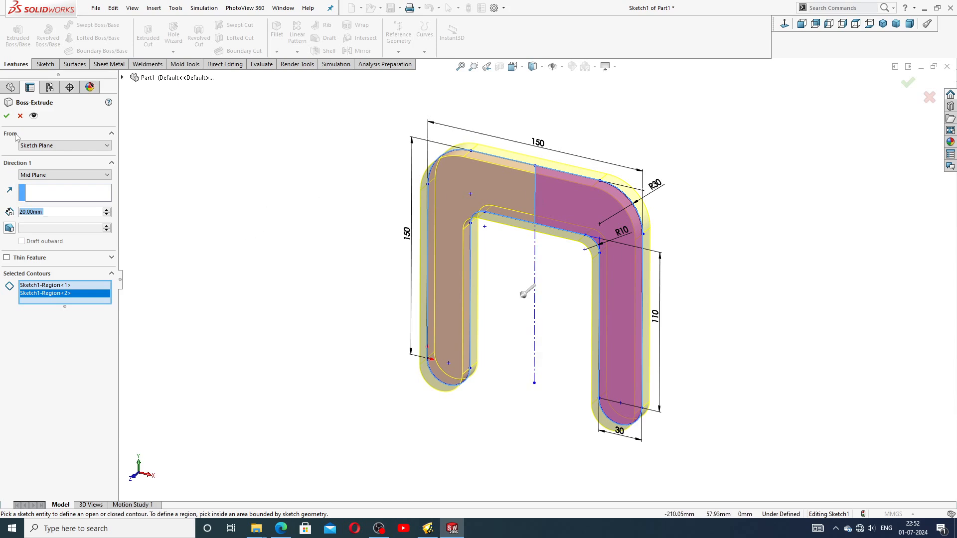
click(7, 116)
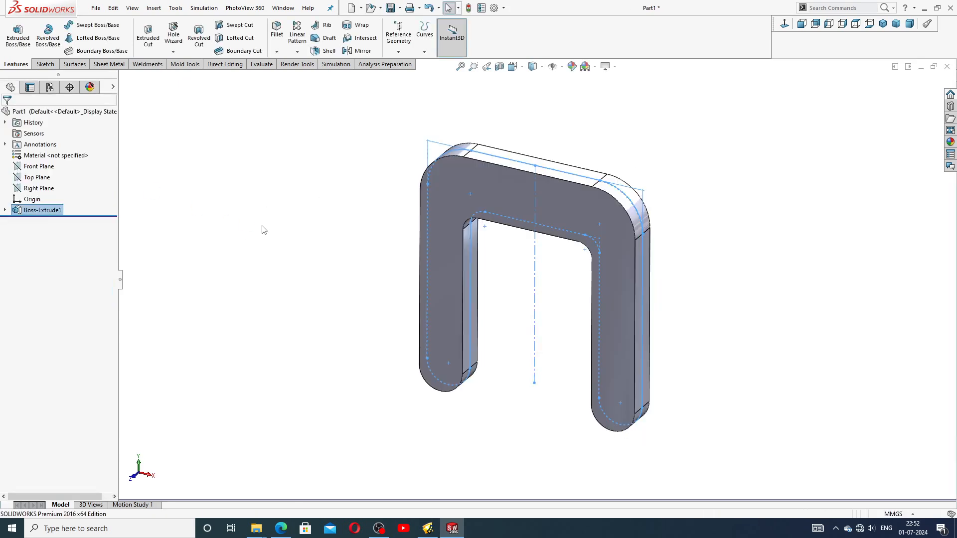
middle_drag(435, 228, 448, 209)
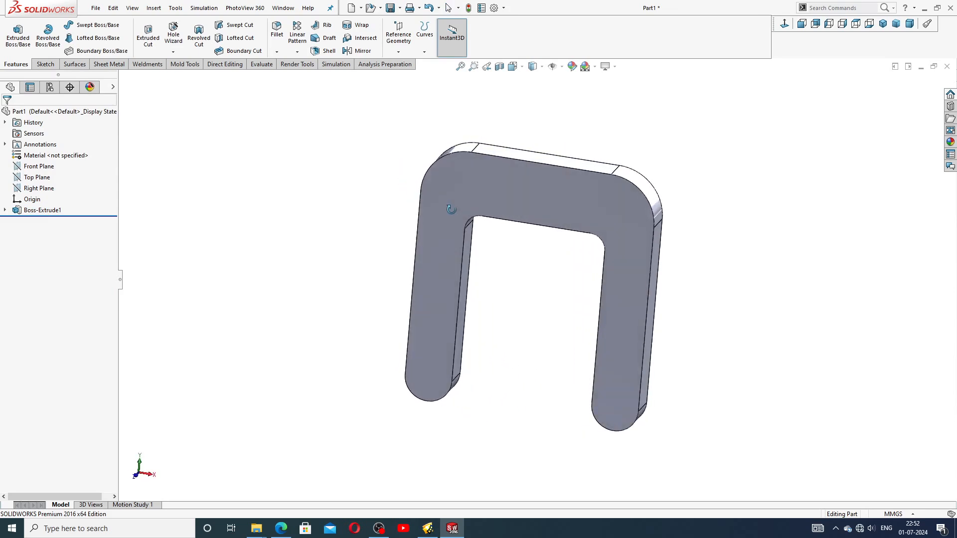
key(z)
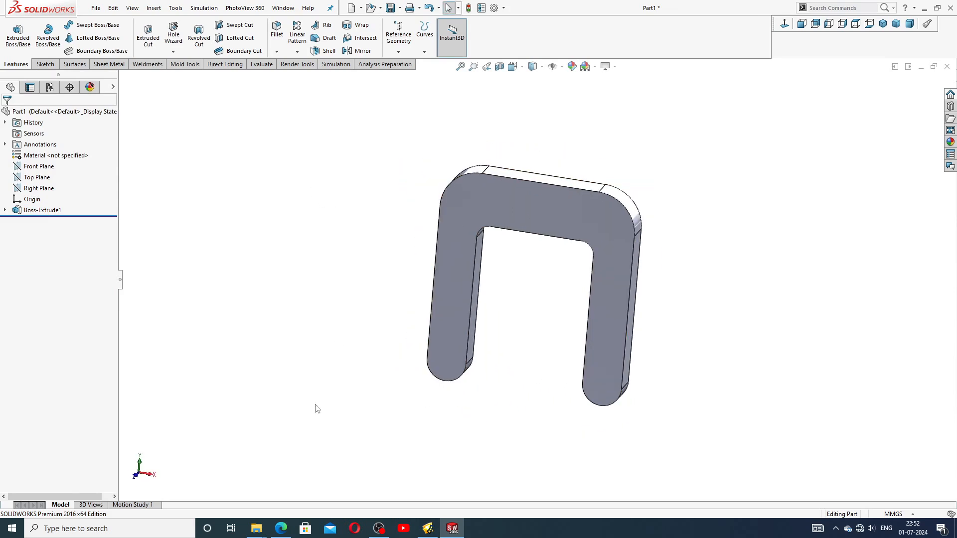
Step: Check the support's PDF drawing in the browser for the side boss dimensions, and return to the SolidWorks part
click(281, 528)
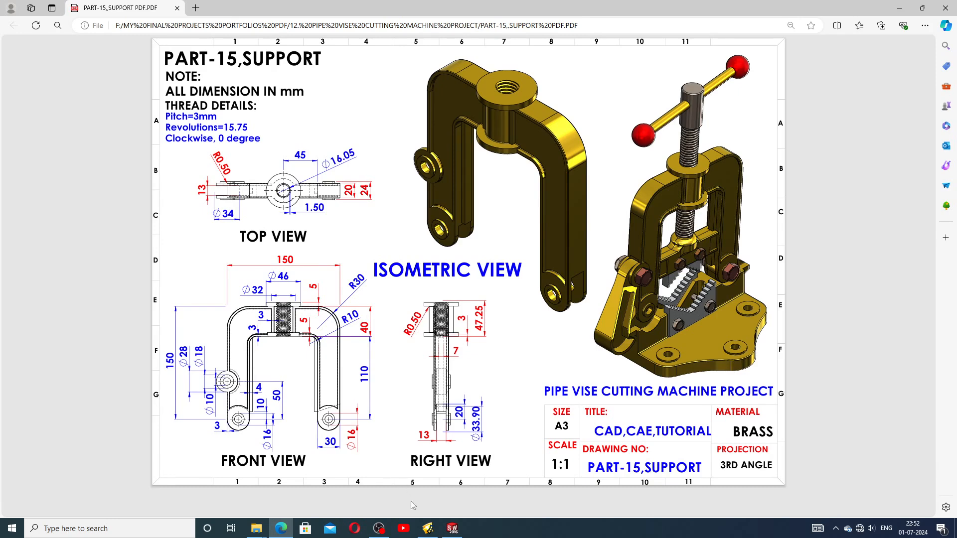
click(452, 529)
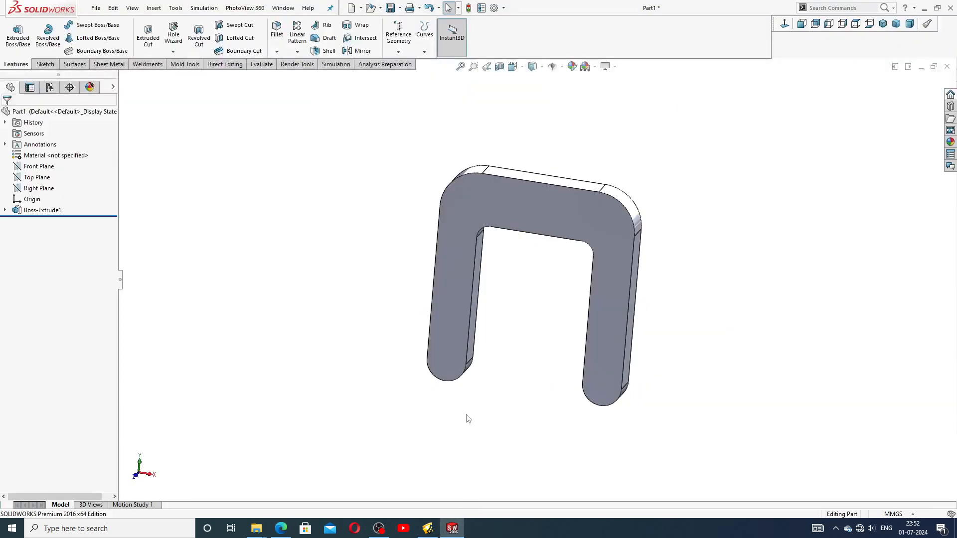
click(451, 528)
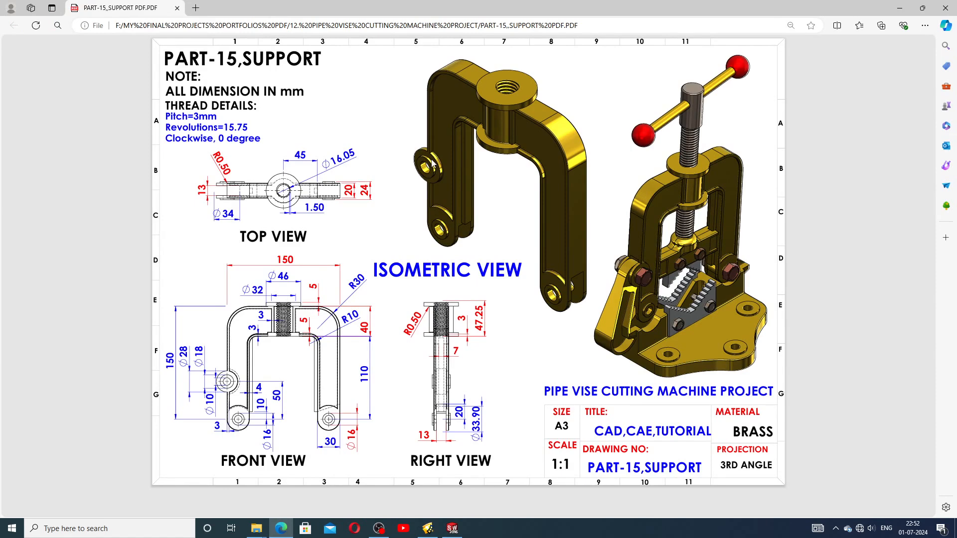
click(451, 528)
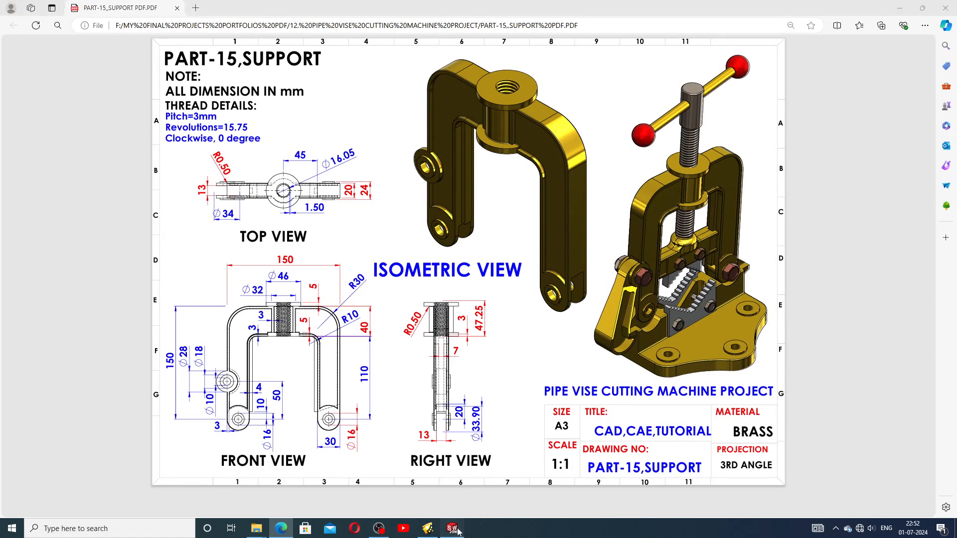
Step: Start a sketch on the support's front face and draw a circle about 27 mm in diameter, centred on the left leg's outer edge
click(450, 307)
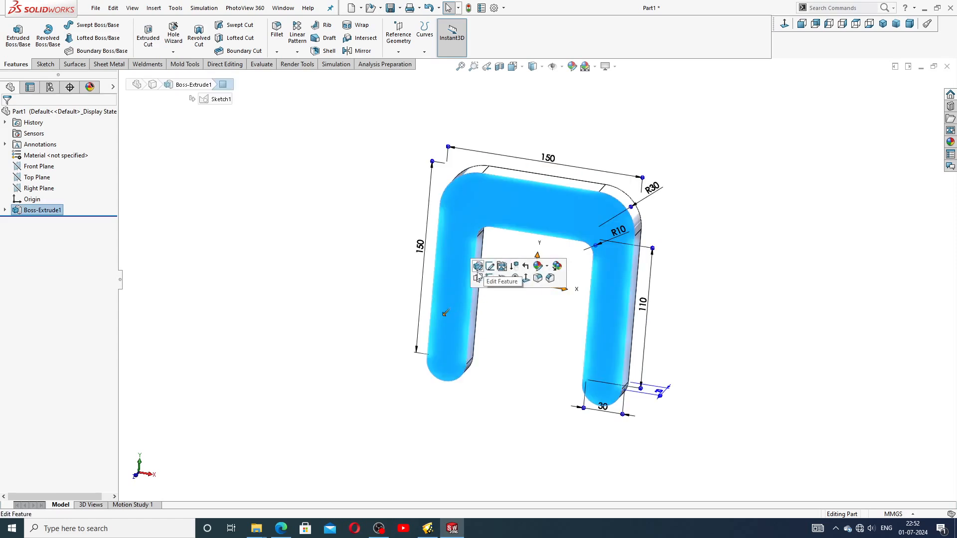
click(502, 265)
click(784, 23)
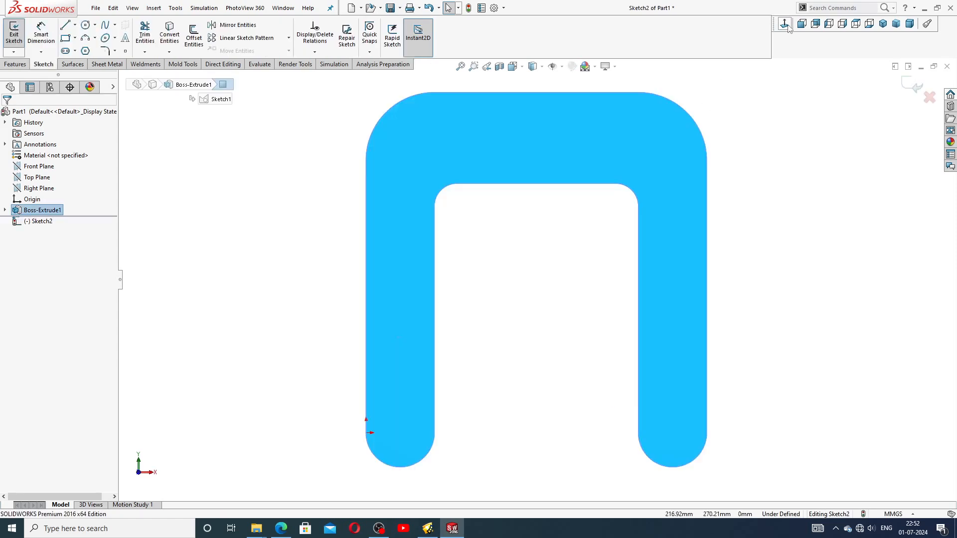
key(f)
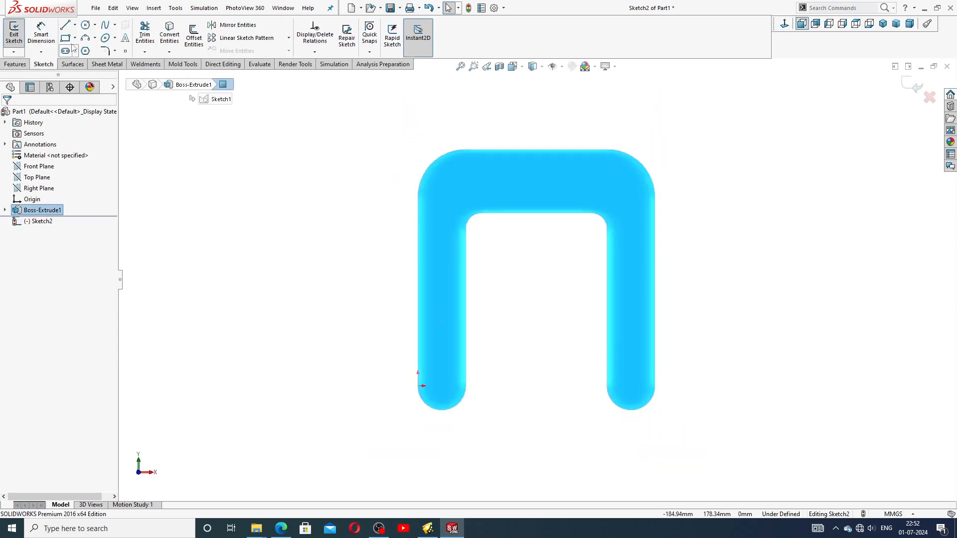
click(86, 25)
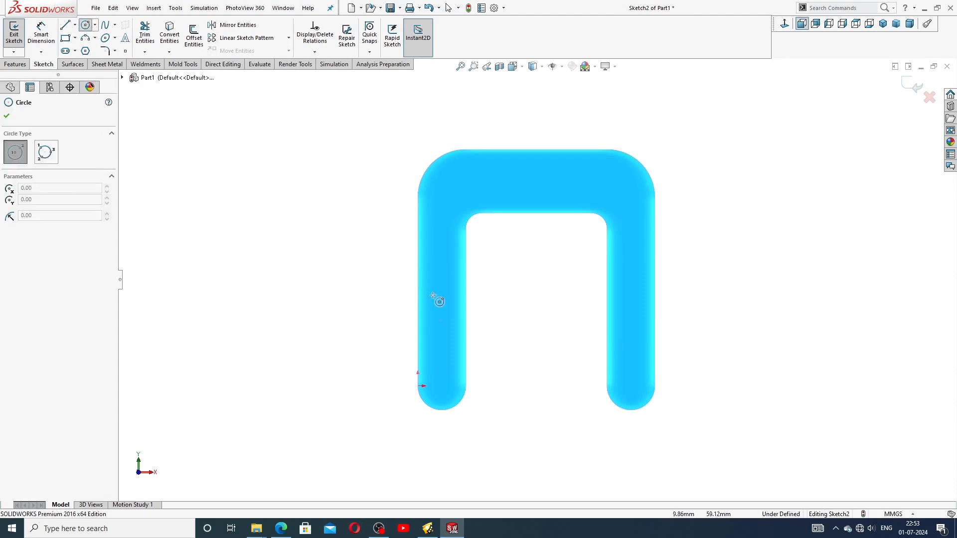
click(419, 310)
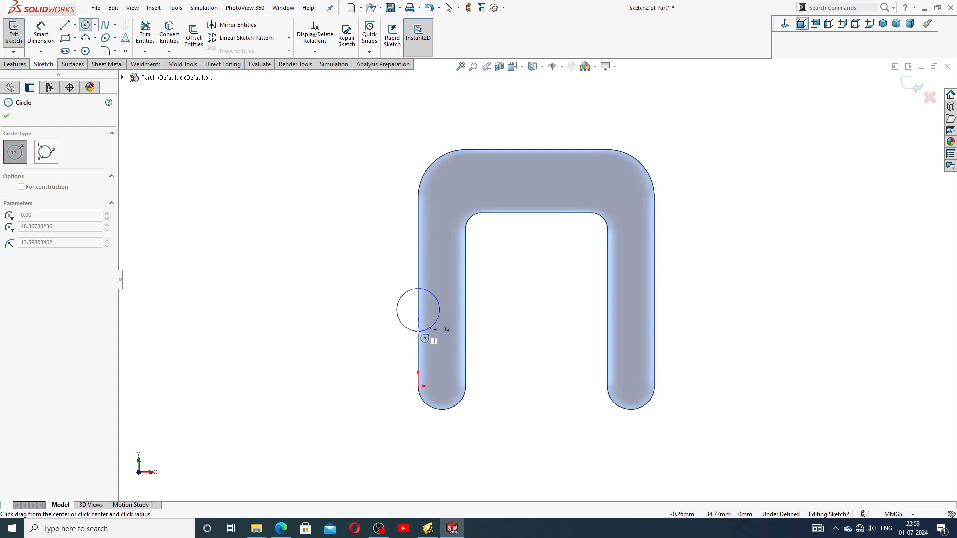
click(433, 323)
right_click(375, 284)
click(398, 290)
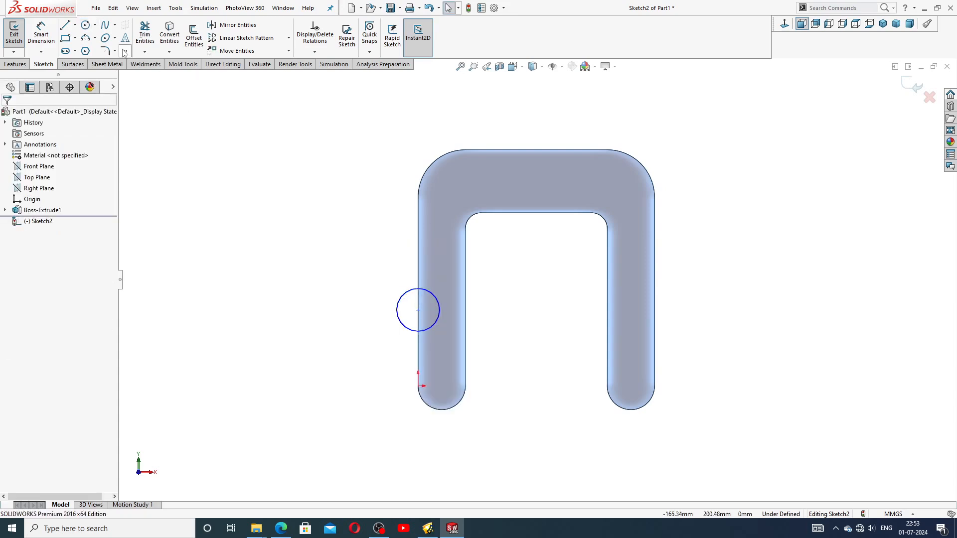
Step: Dimension the circle's diameter as 28 mm
click(427, 298)
click(379, 315)
text(28)
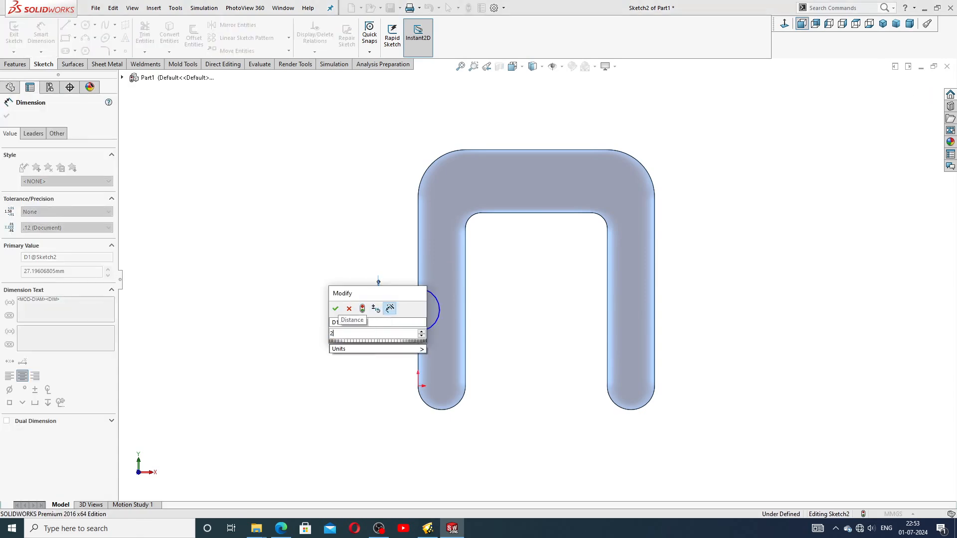
key(Return)
click(315, 277)
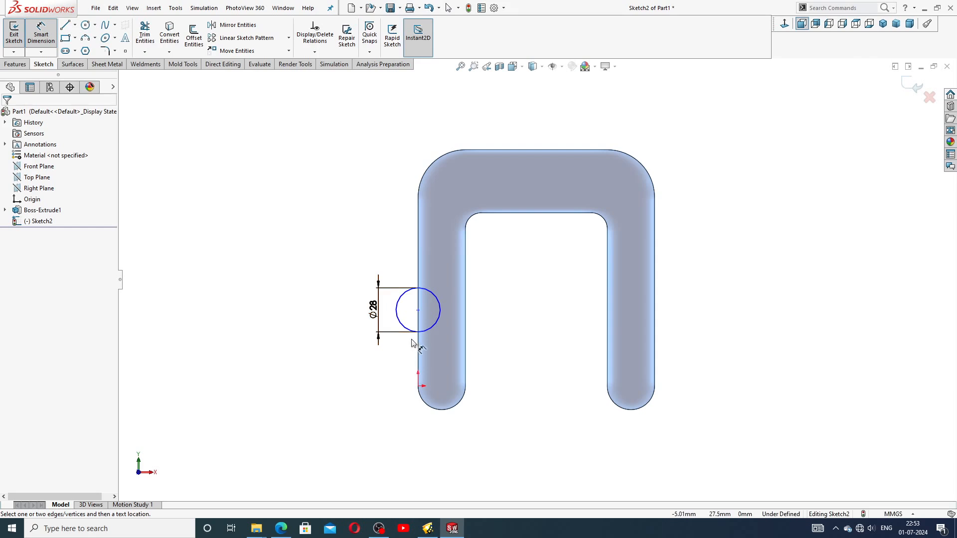
Step: Dimension the circle's centre 50 mm above the origin
click(418, 310)
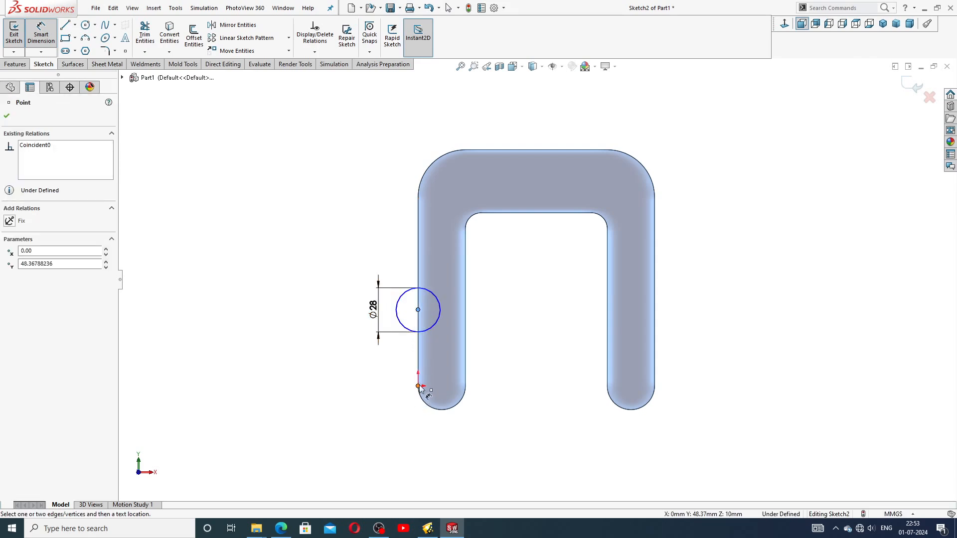
click(419, 387)
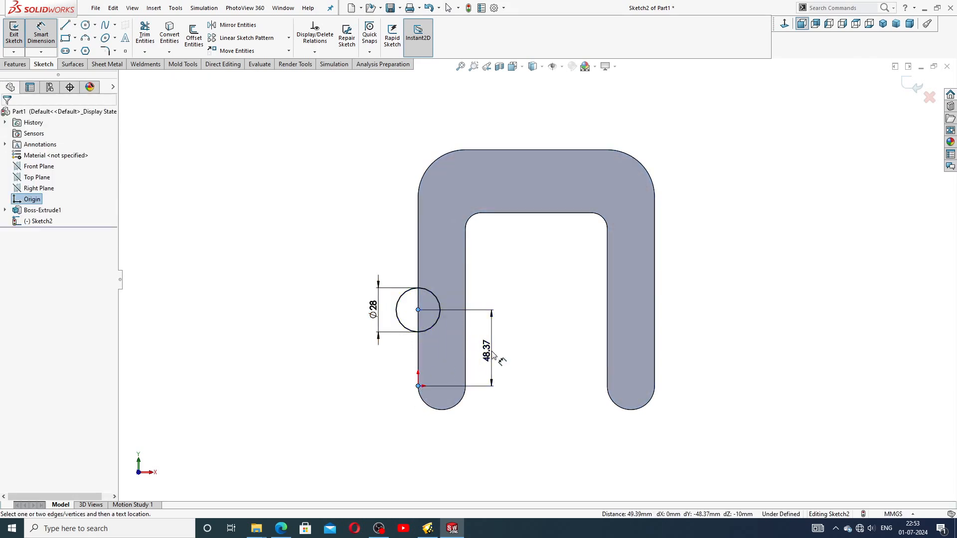
click(492, 355)
text(50)
key(Return)
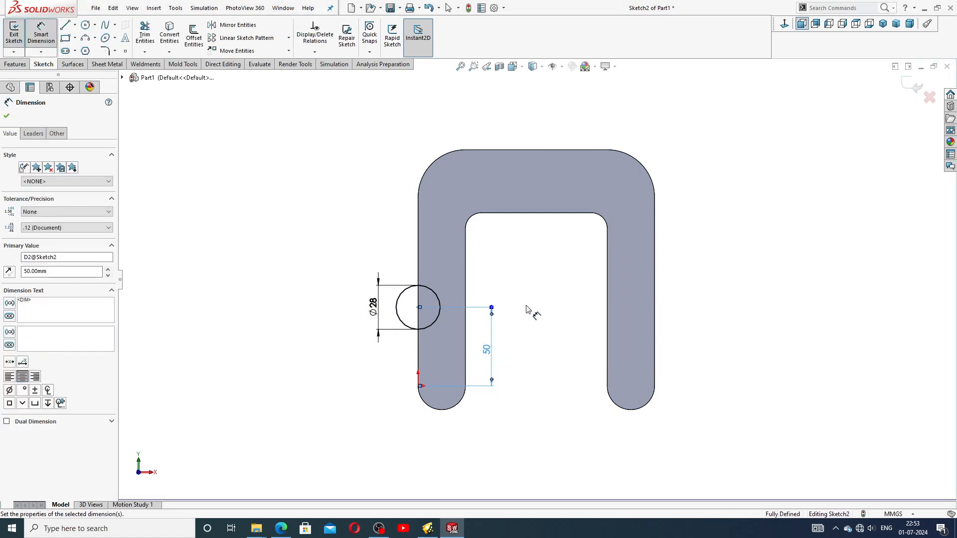
right_click(520, 272)
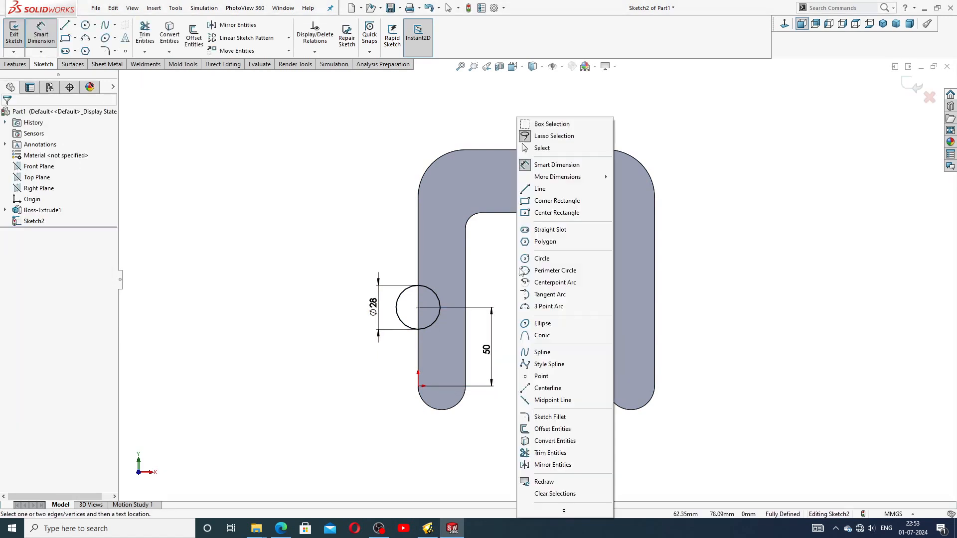
click(553, 152)
Step: Check the PDF drawing again, and draw a vertical line across the circle's full diameter along the leg's outer edge
click(281, 529)
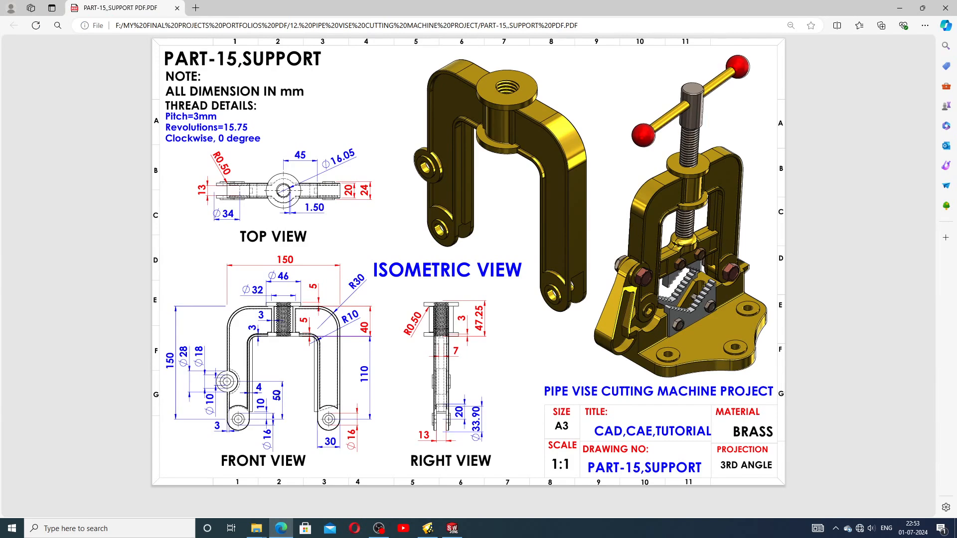
click(452, 528)
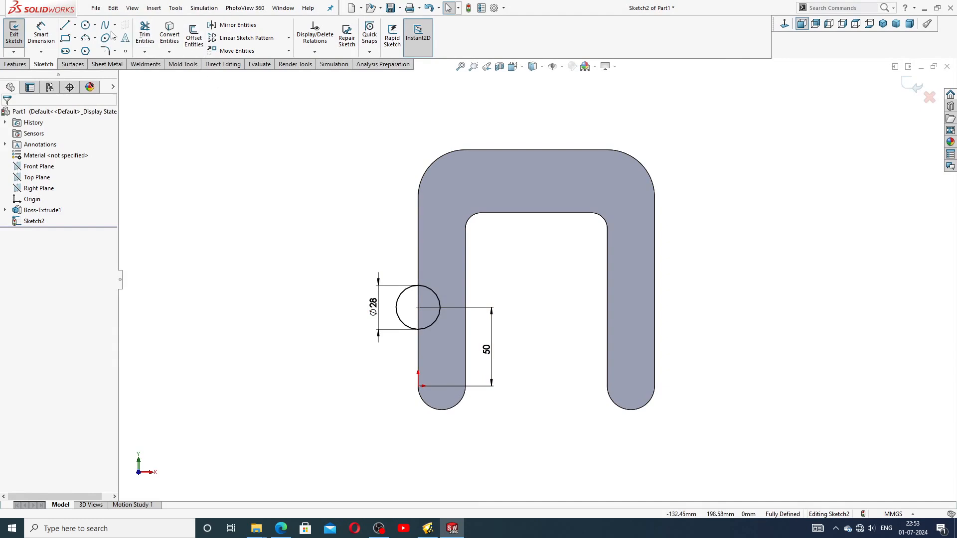
click(65, 26)
scroll(393, 319, down, 3)
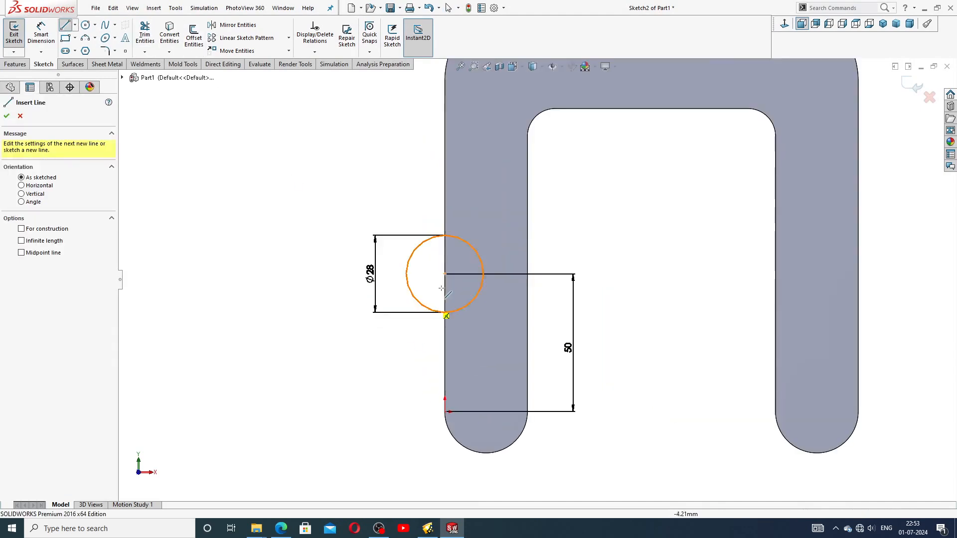
click(445, 235)
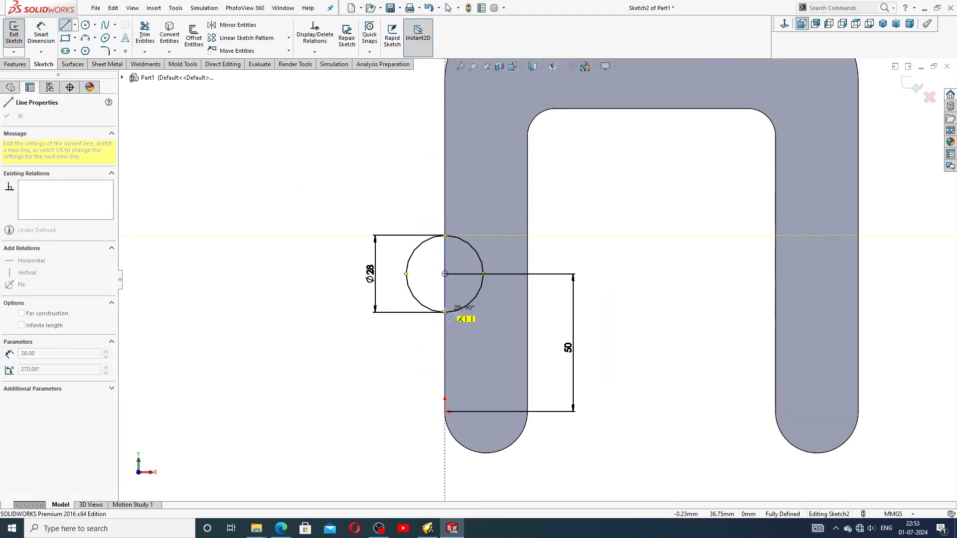
right_click(562, 262)
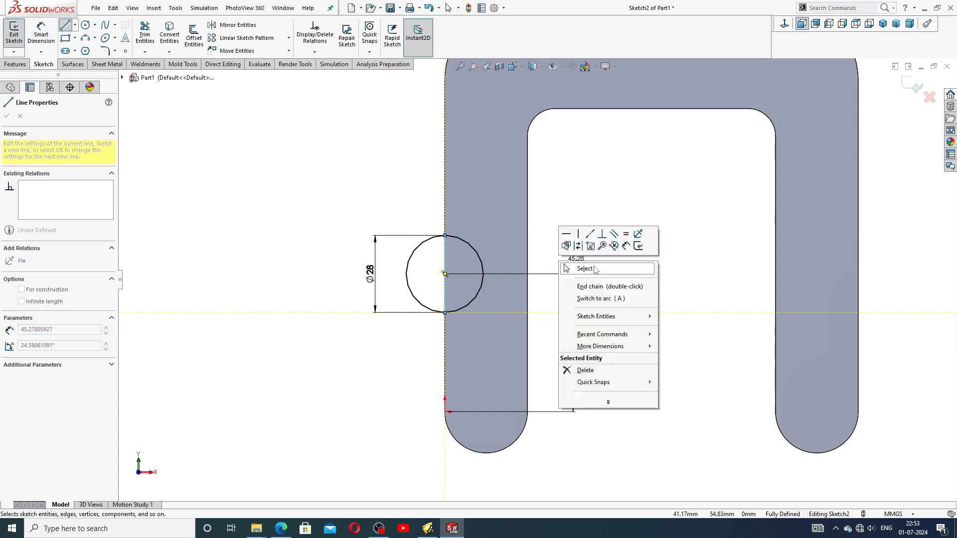
click(578, 267)
Step: Trim away the half of the circle that lies inside the leg, leaving a closed outer half-circle
click(145, 35)
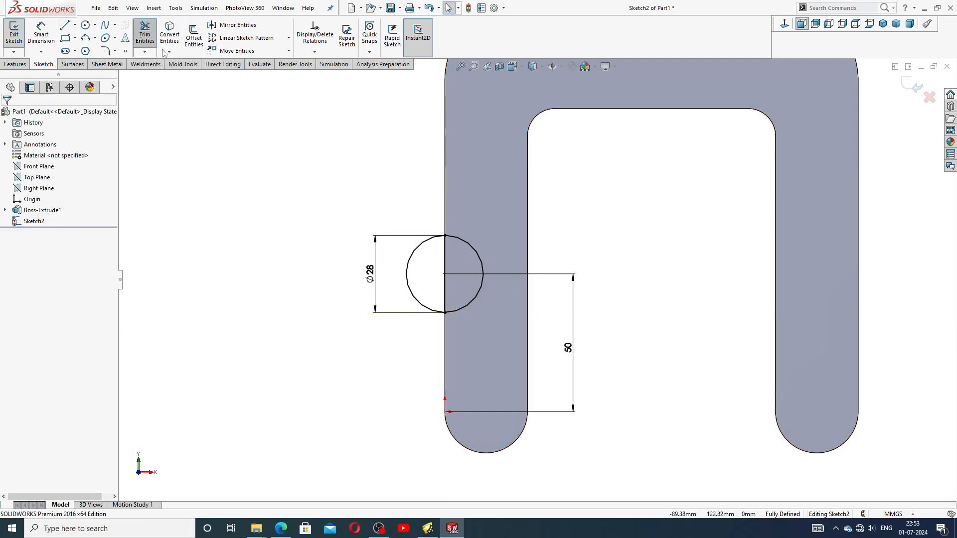
click(475, 247)
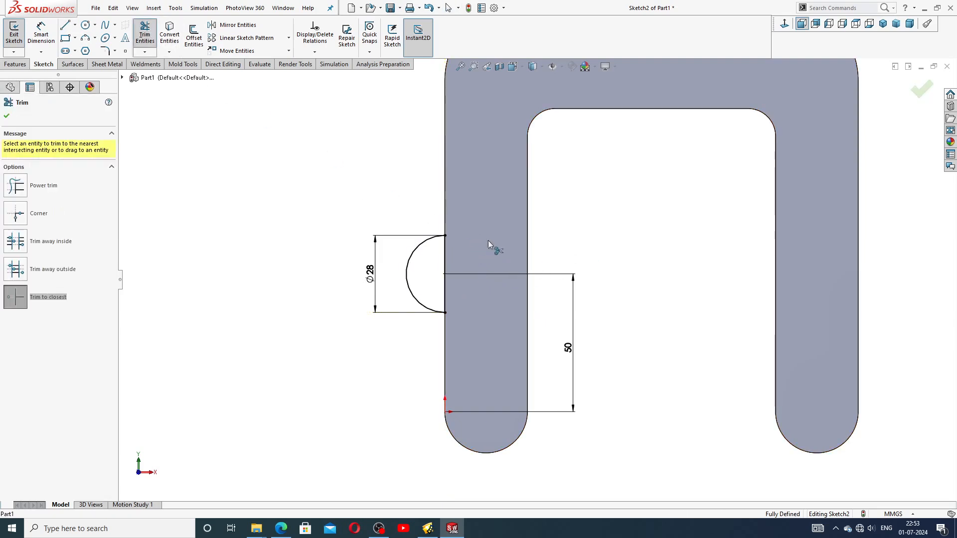
right_click(589, 196)
click(614, 147)
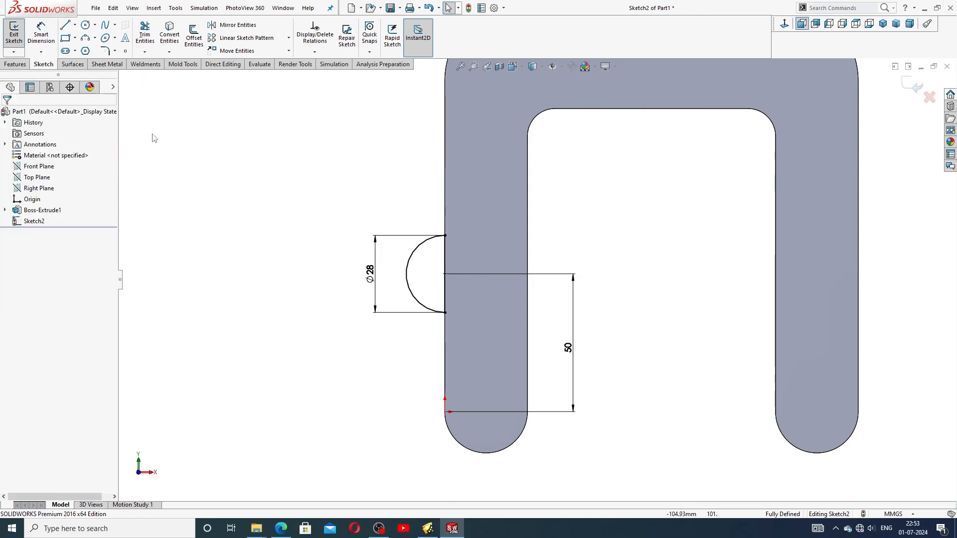
Step: Extrude the half-circle with Up To Surface, ending at the opposite flat face of the U-shaped body, merged with it
click(16, 64)
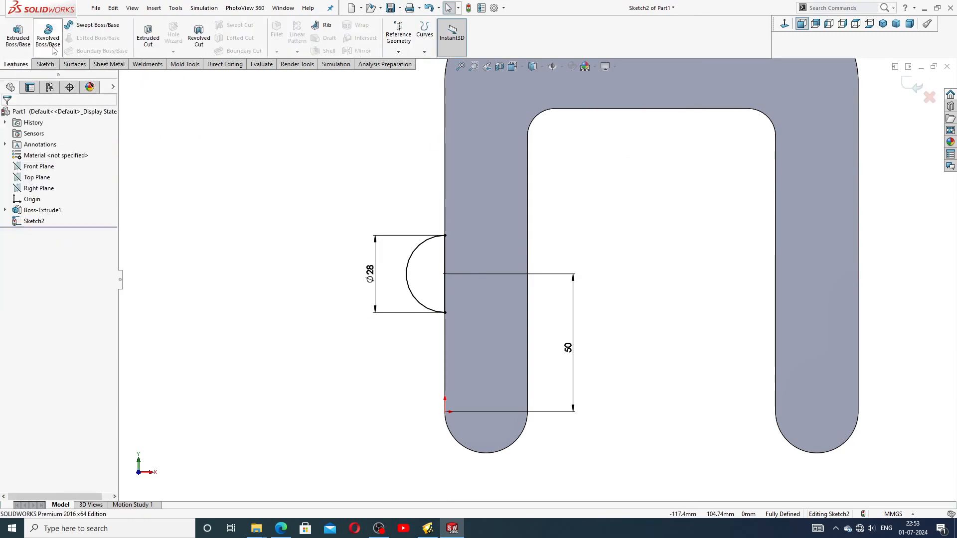
click(18, 35)
middle_drag(388, 242, 442, 319)
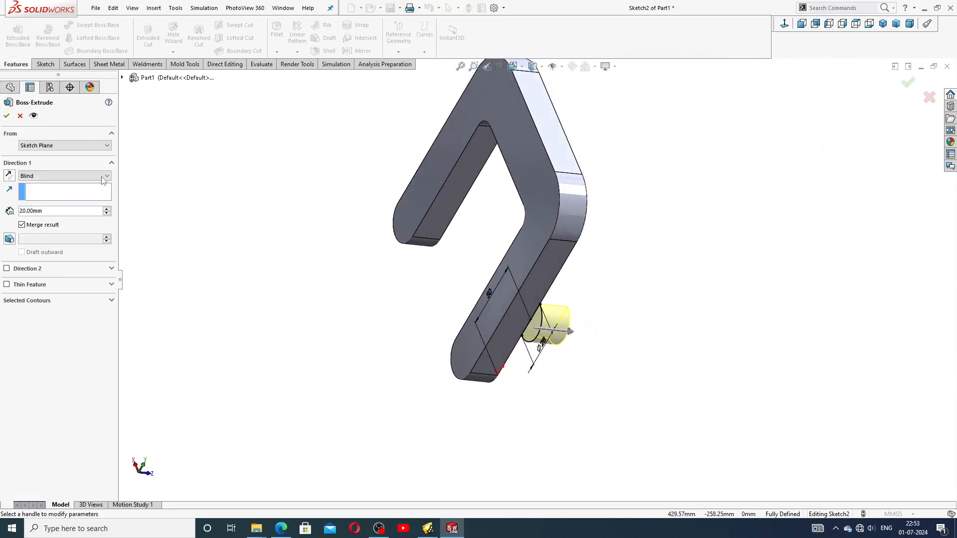
click(54, 176)
click(56, 205)
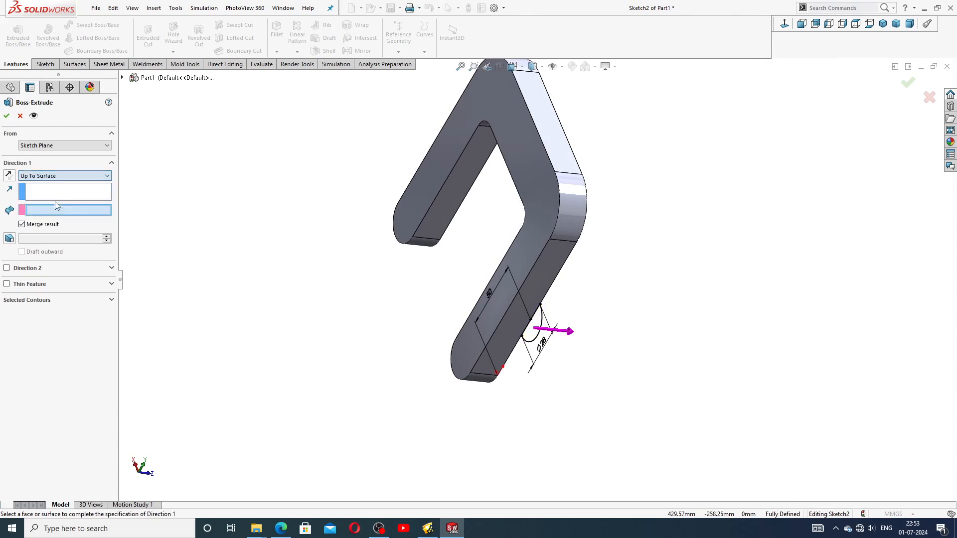
click(497, 311)
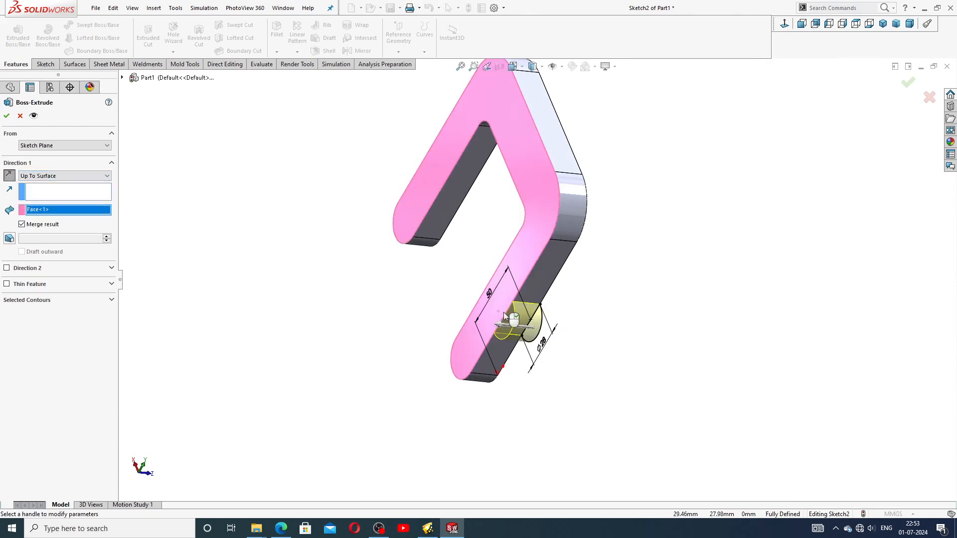
click(7, 116)
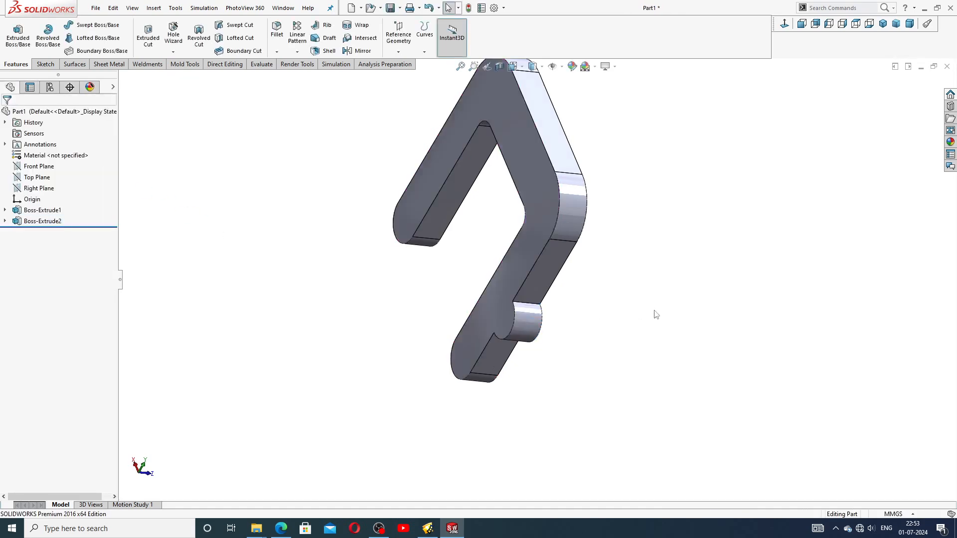
Step: Start a sketch on the Front Plane and draw a circle of about 8.8 mm radius centred on the side boss
middle_drag(656, 315, 558, 246)
scroll(504, 223, up, 3)
middle_drag(504, 223, 517, 192)
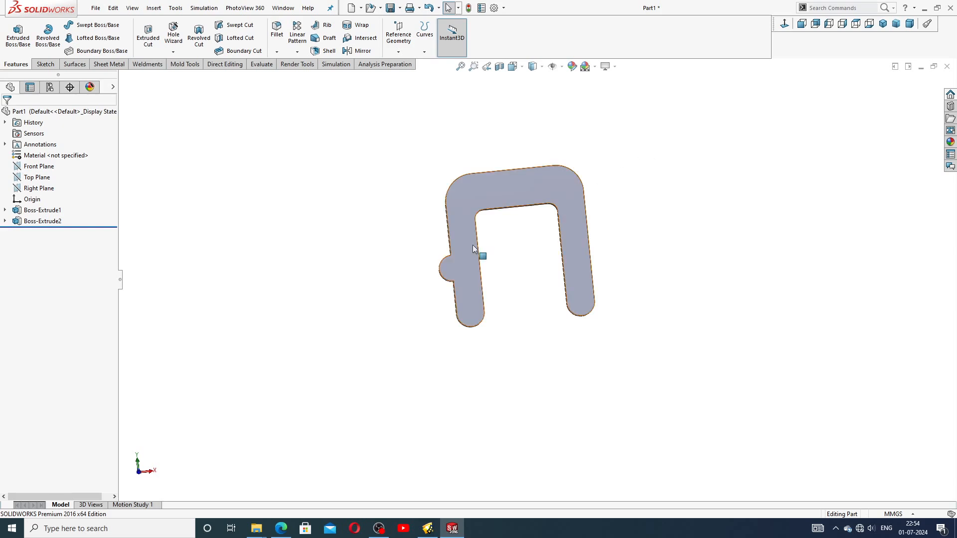
click(40, 171)
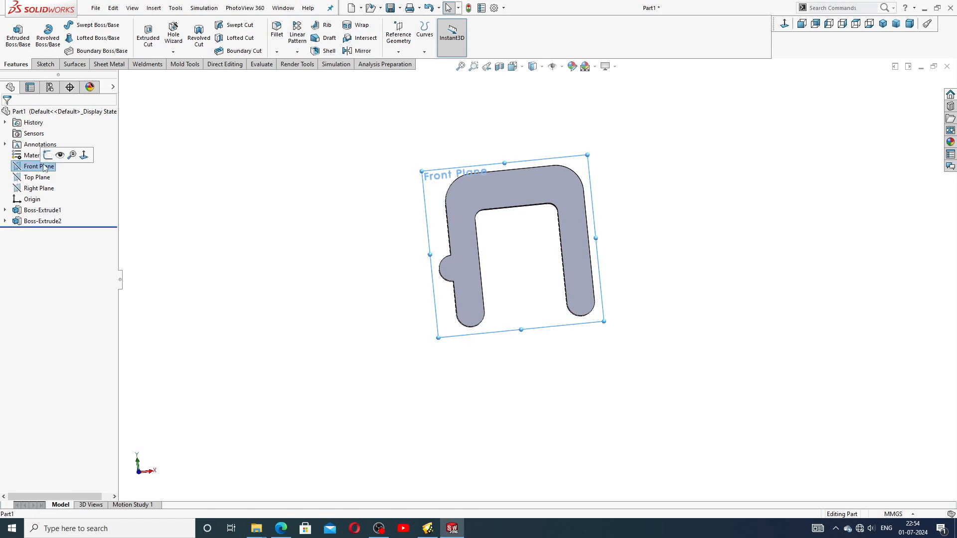
click(51, 157)
click(784, 24)
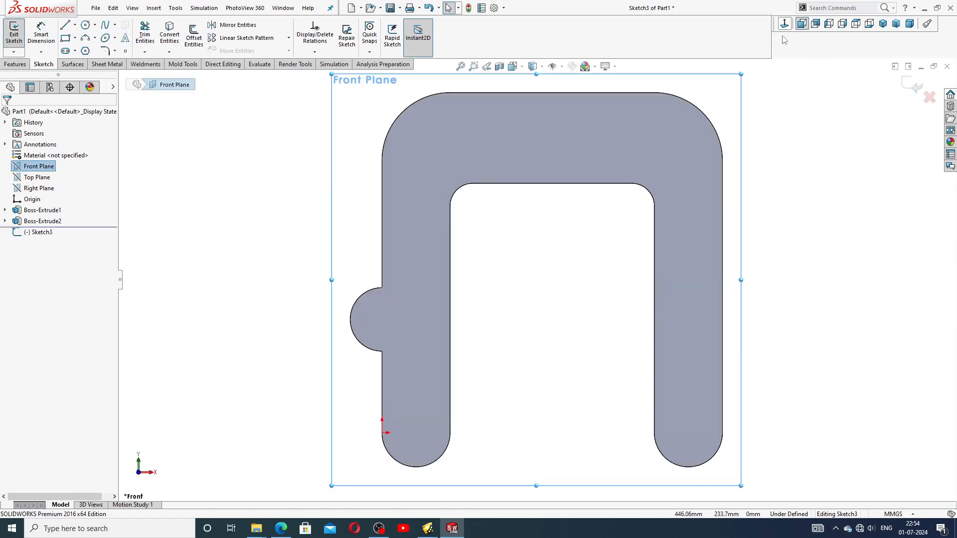
click(85, 25)
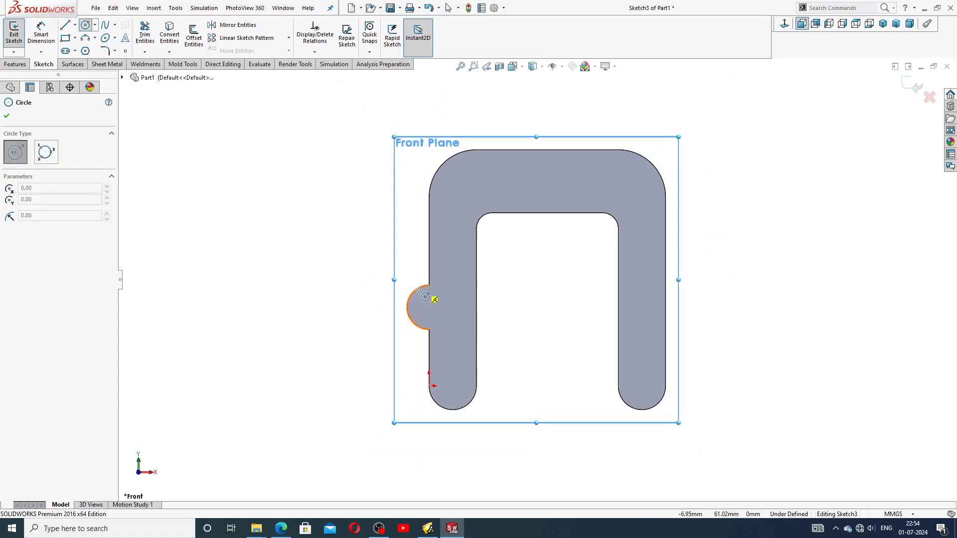
click(428, 307)
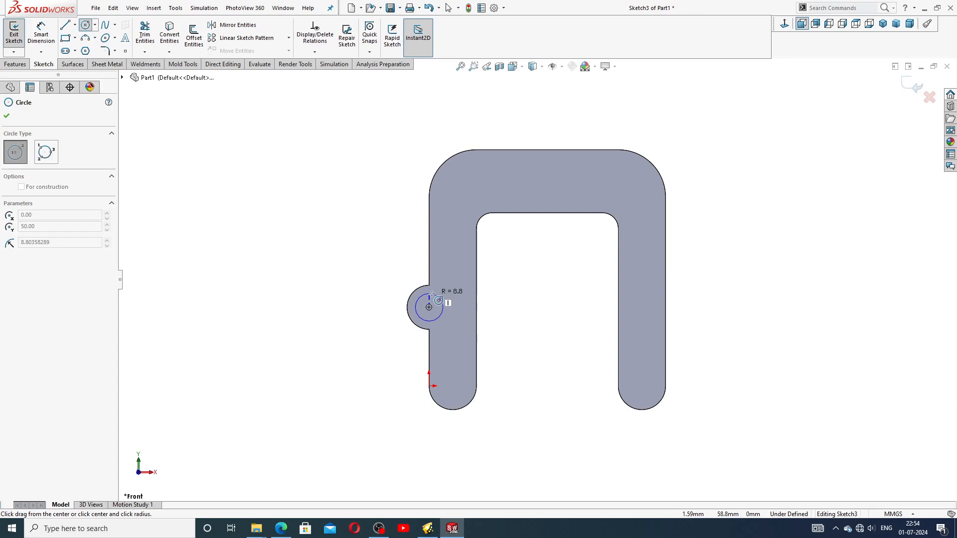
click(431, 294)
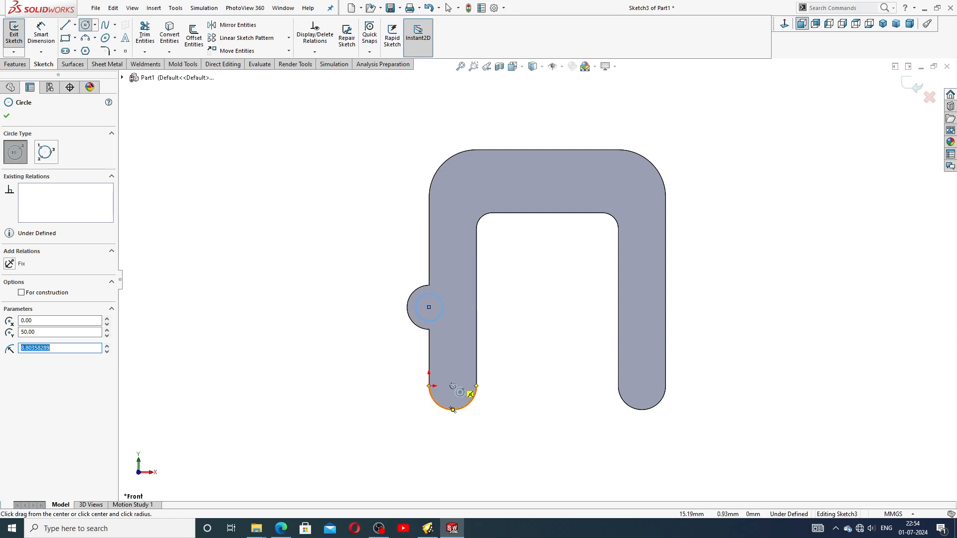
Step: Draw a circle of about 10.3 mm radius concentric with each rounded leg end
click(453, 386)
click(467, 378)
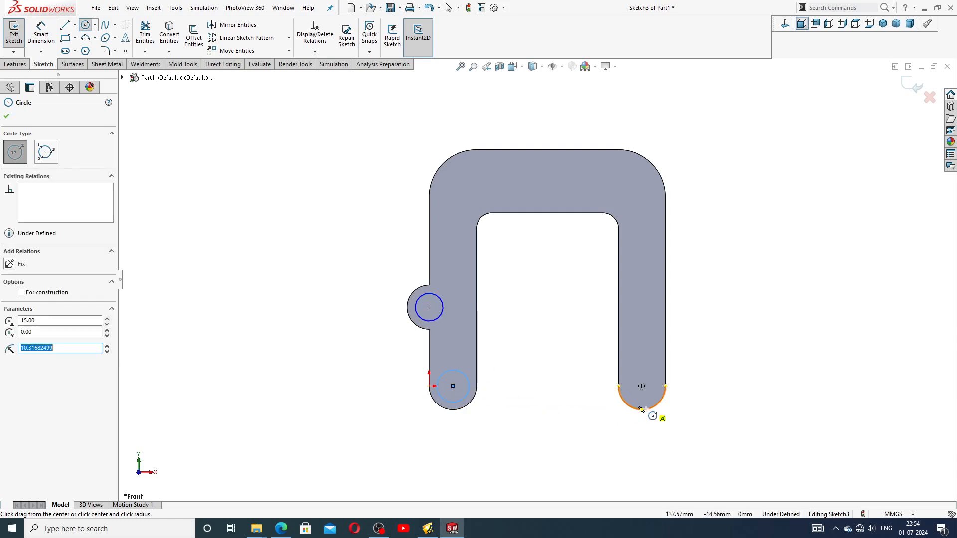
click(641, 386)
click(653, 374)
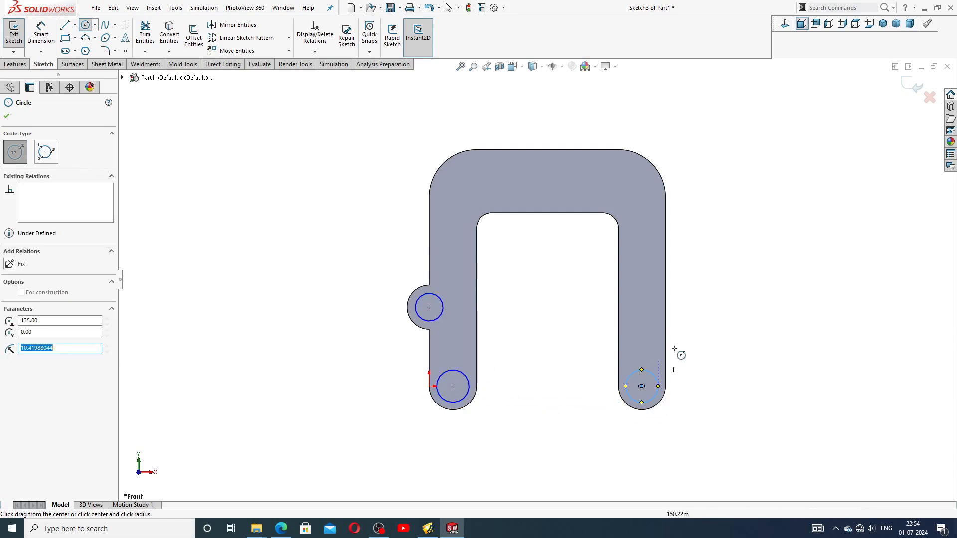
right_click(698, 321)
click(716, 322)
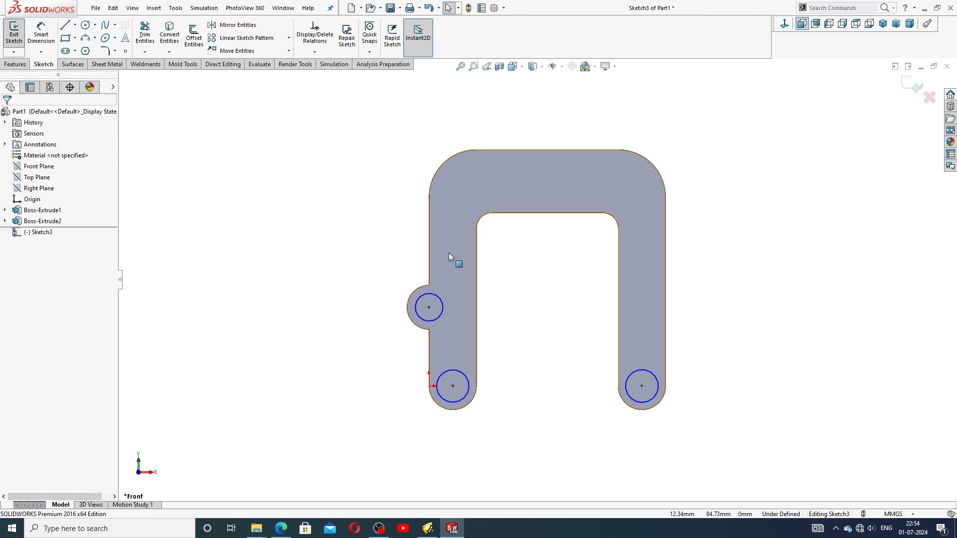
Step: Dimension the side boss circle's diameter as 18 mm
click(41, 32)
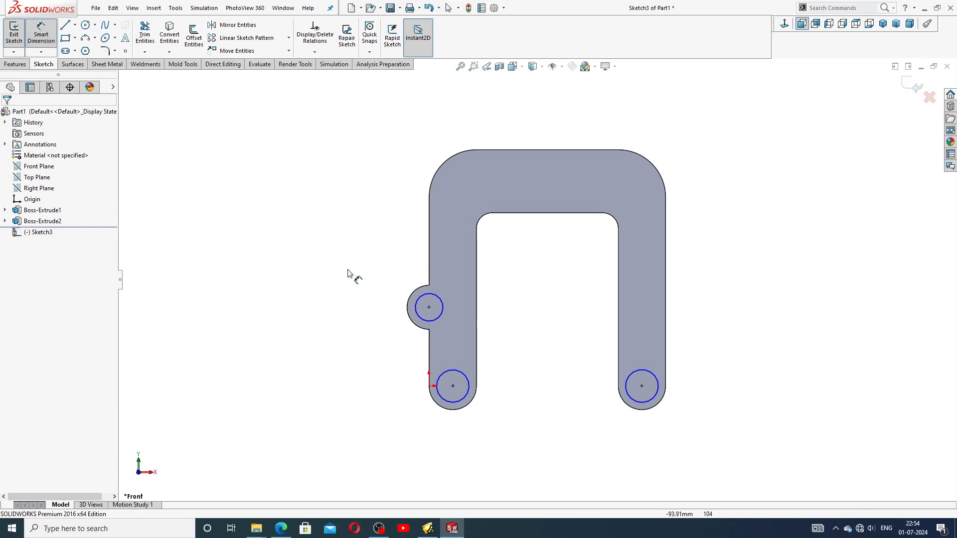
click(425, 295)
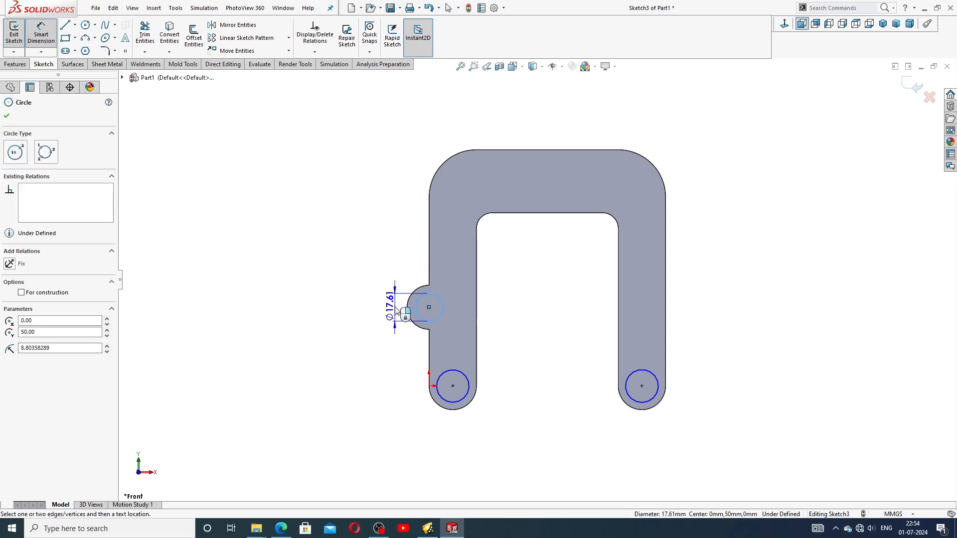
click(397, 311)
text(18)
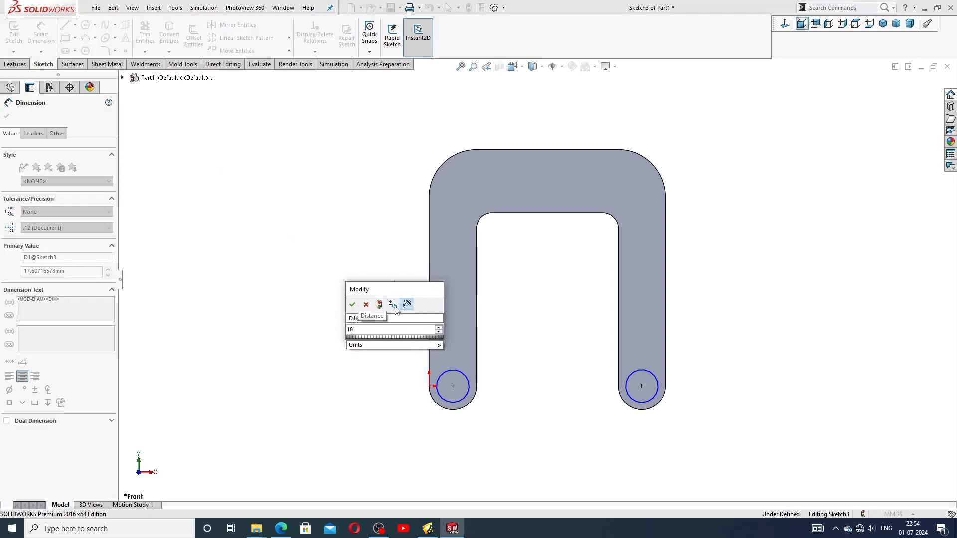
key(Return)
Step: Dimension the diameter of the circle on the leg end nearest the origin as 16 mm
click(462, 374)
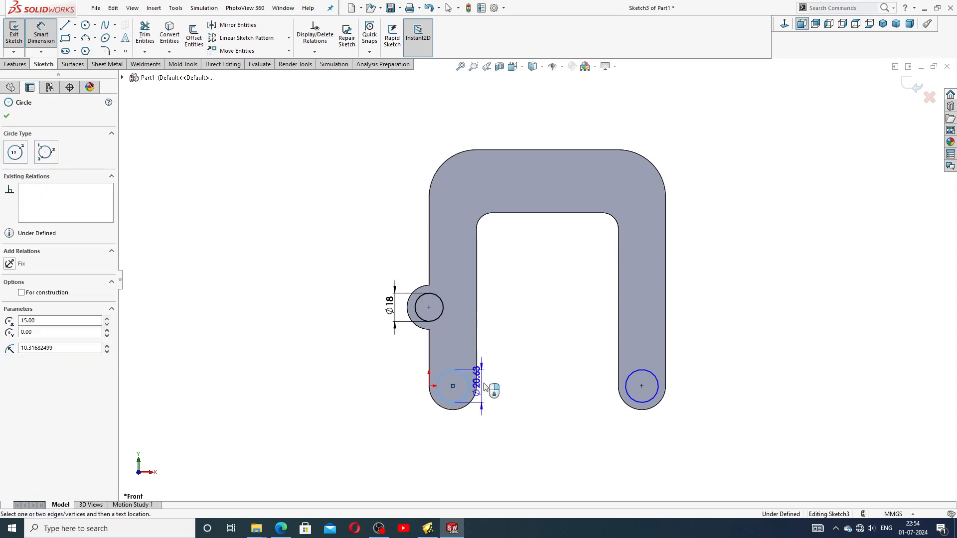
click(494, 385)
text(1)
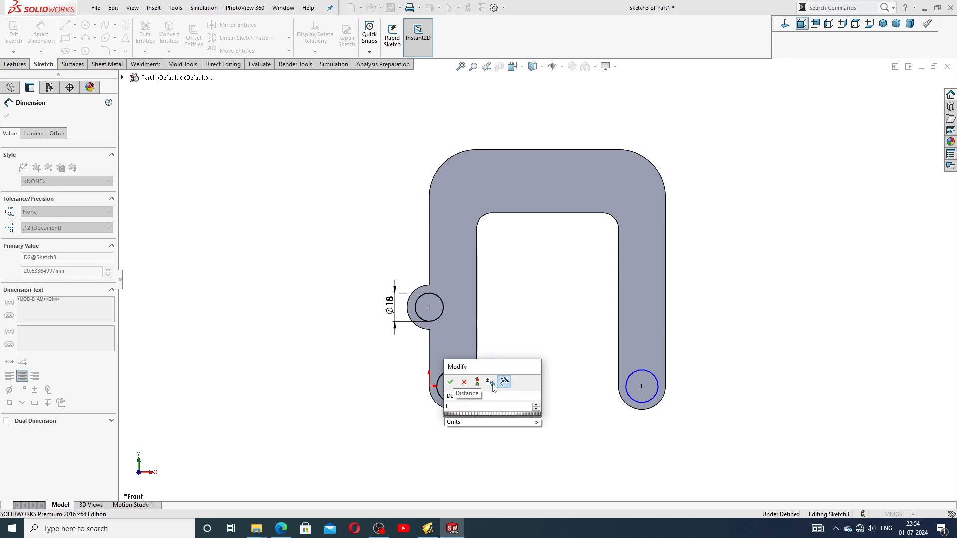
text(6)
key(Return)
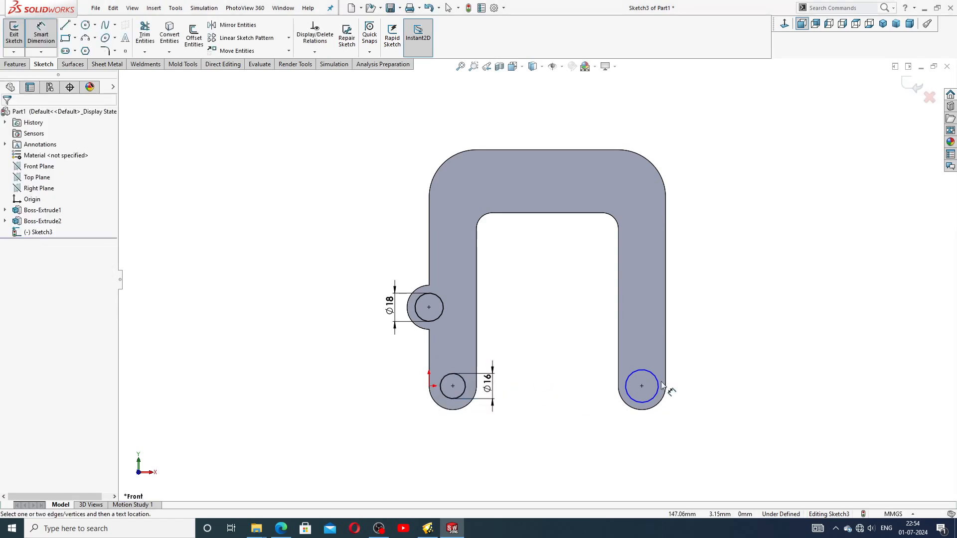
Step: Dimension the diameter of the circle on the far leg's end as 16 mm, and finish dimensioning
click(656, 383)
click(684, 387)
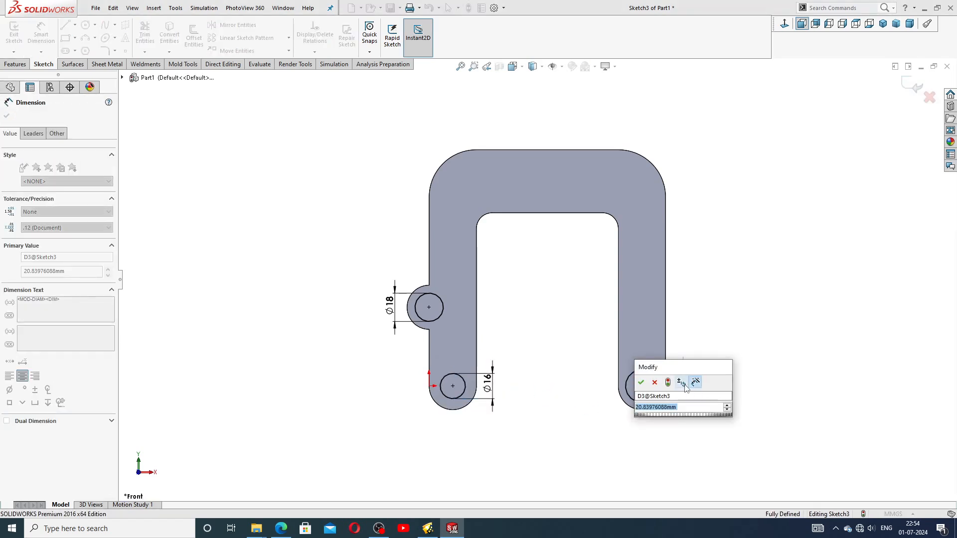
text(16)
key(Return)
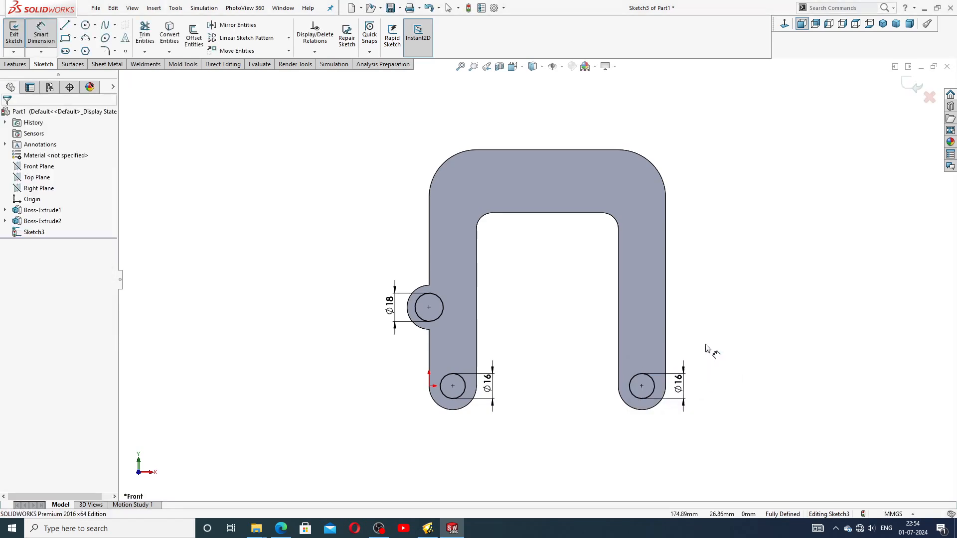
click(679, 391)
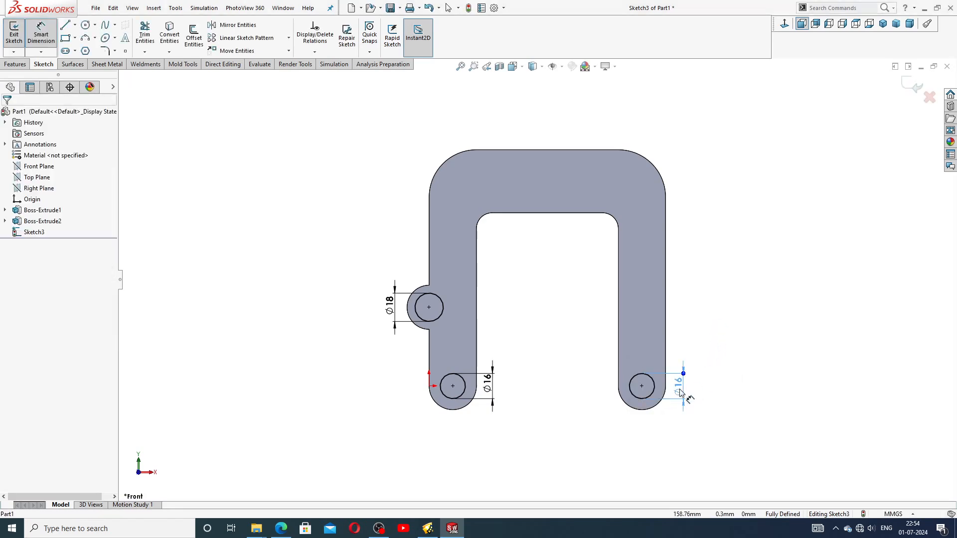
click(711, 318)
click(486, 386)
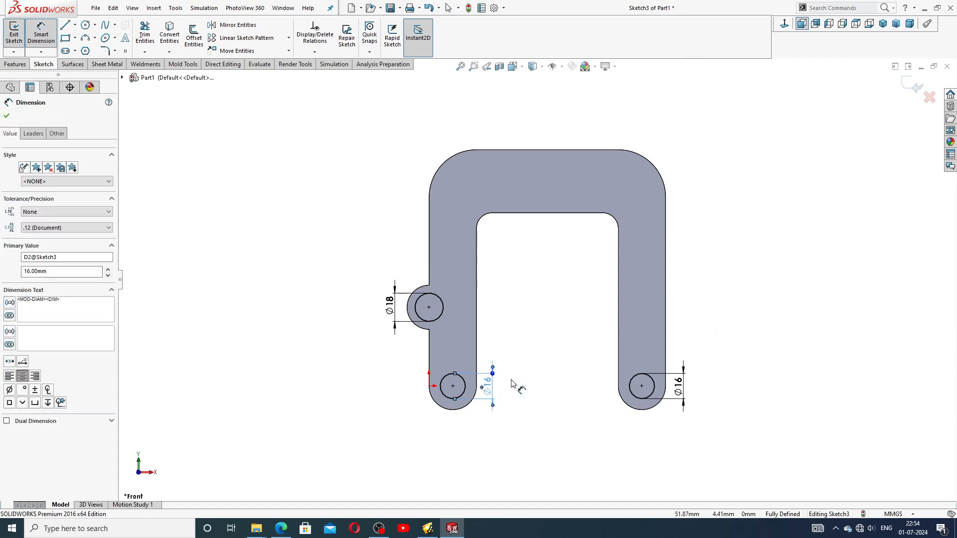
click(519, 337)
right_click(519, 337)
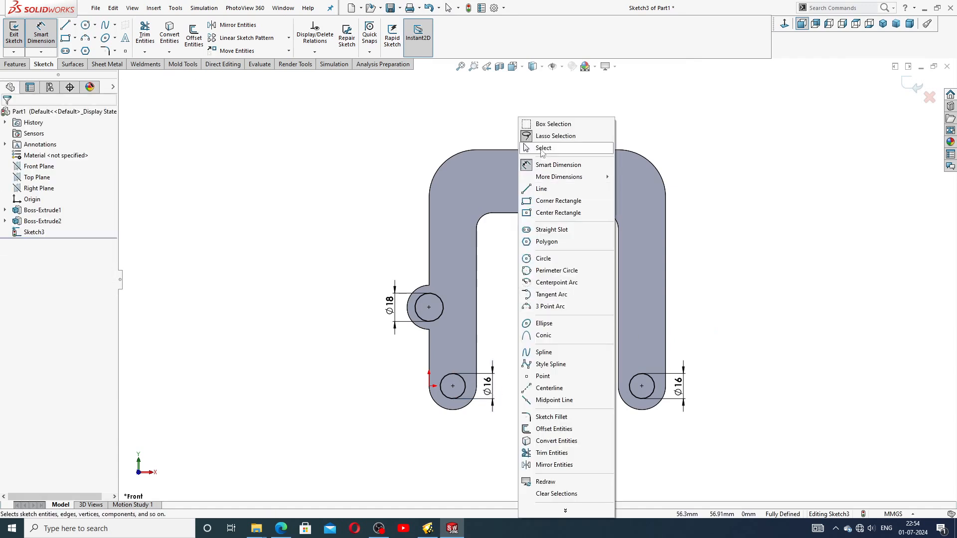
click(538, 150)
Step: Check the support's PDF drawing and extrude the three circles 24 mm with the Mid Plane condition, merged with the body
click(280, 528)
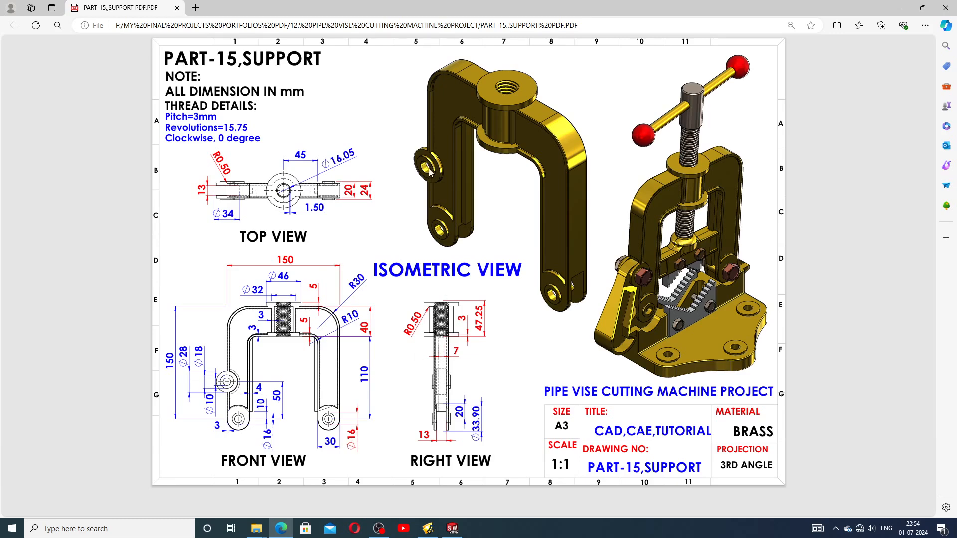
click(452, 529)
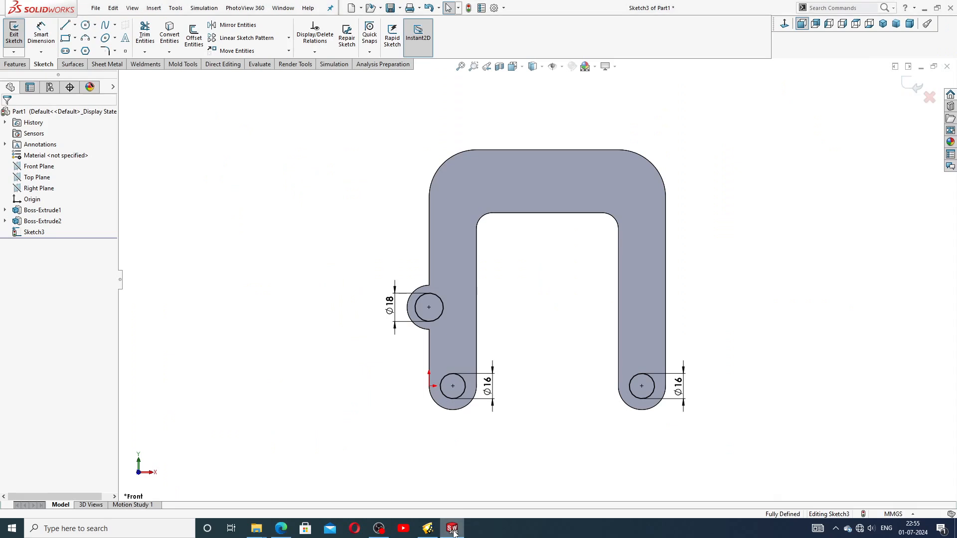
click(15, 64)
click(18, 35)
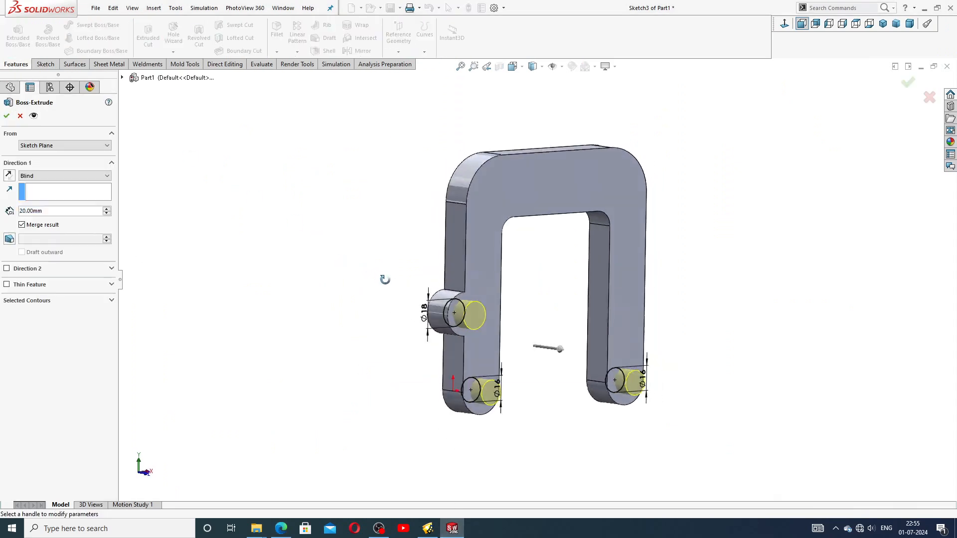
middle_drag(385, 280, 414, 321)
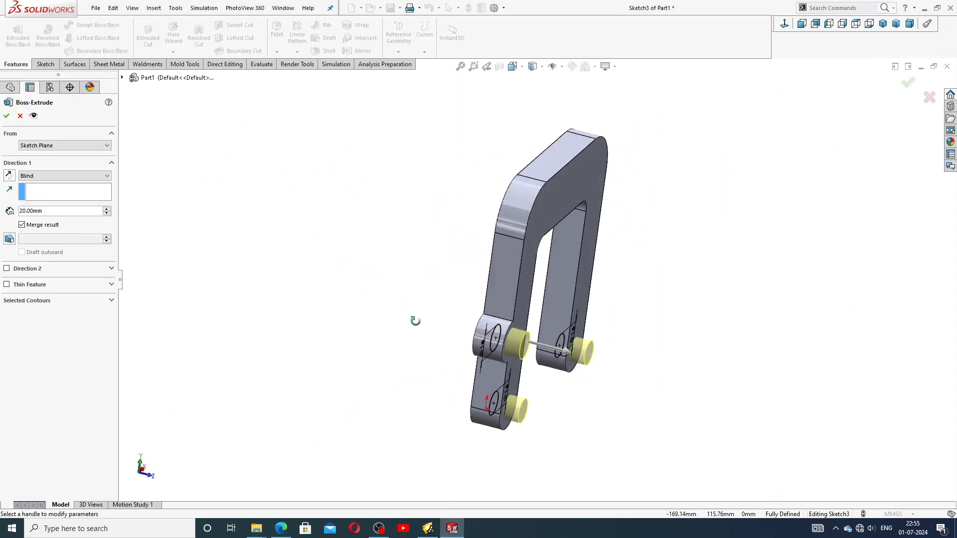
click(45, 175)
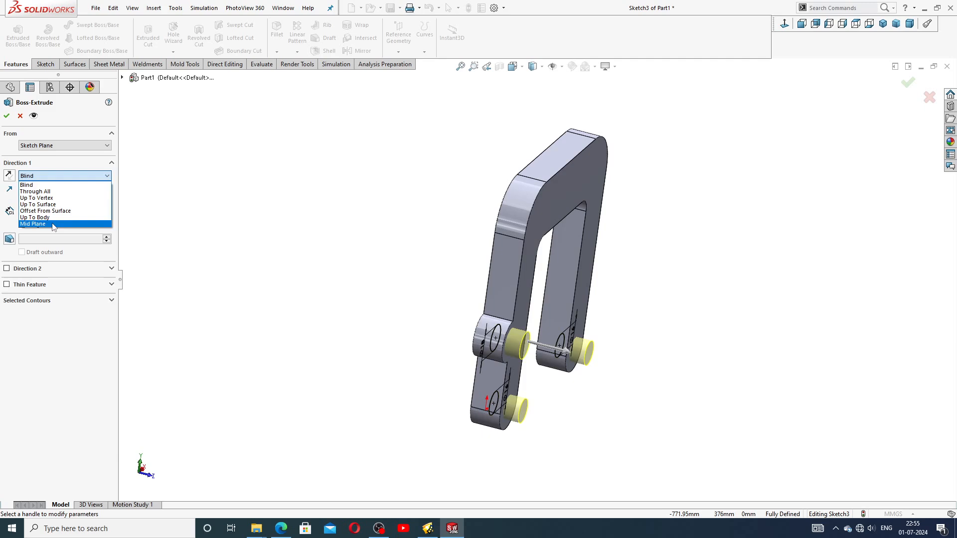
click(33, 224)
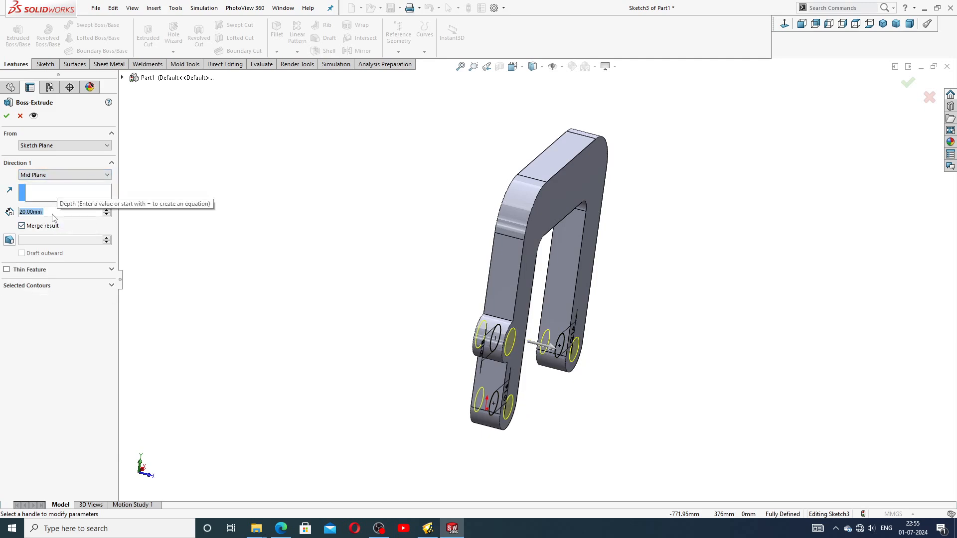
text(24)
key(Return)
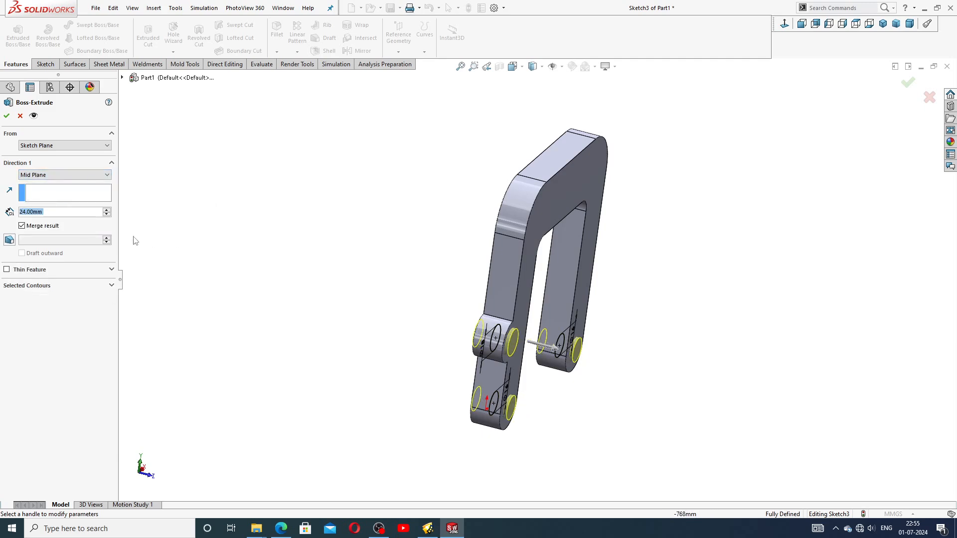
click(280, 528)
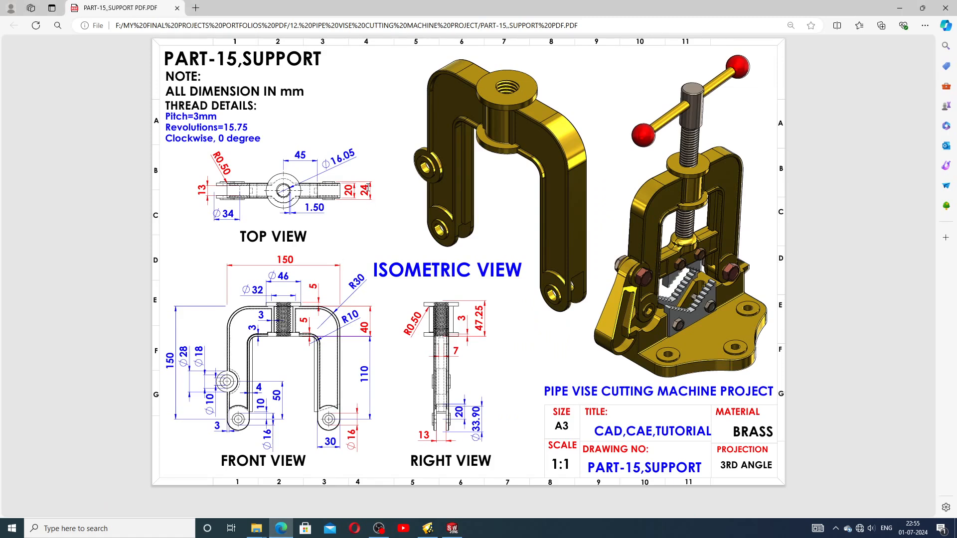
click(282, 528)
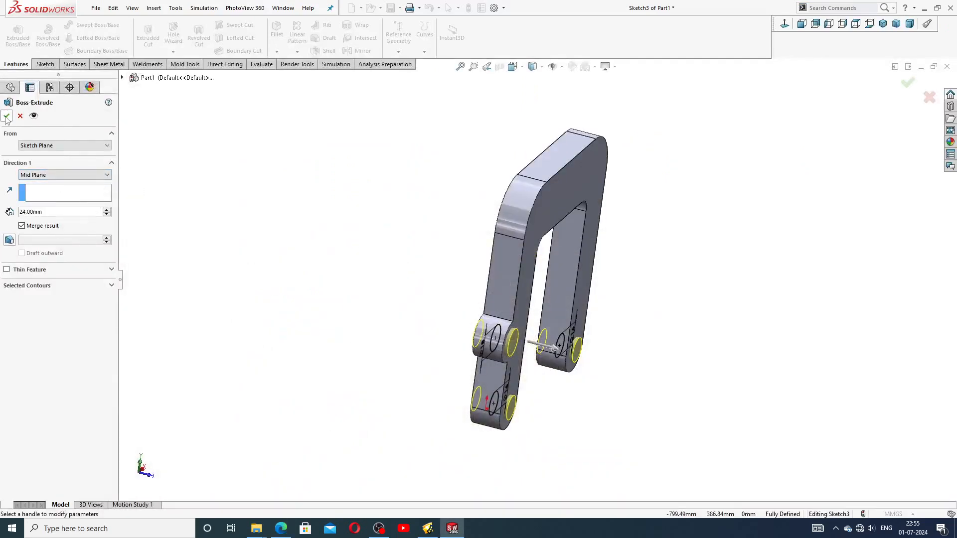
key(Return)
middle_drag(535, 356, 502, 314)
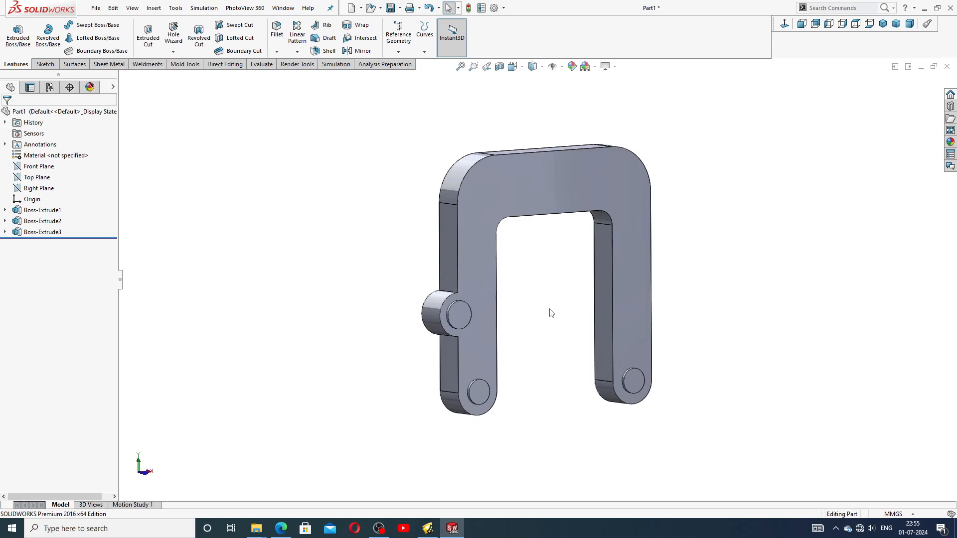
Step: Check the support's PDF drawing for the hole dimensions, and start a new sketch on the Front Plane
middle_drag(459, 312, 473, 327)
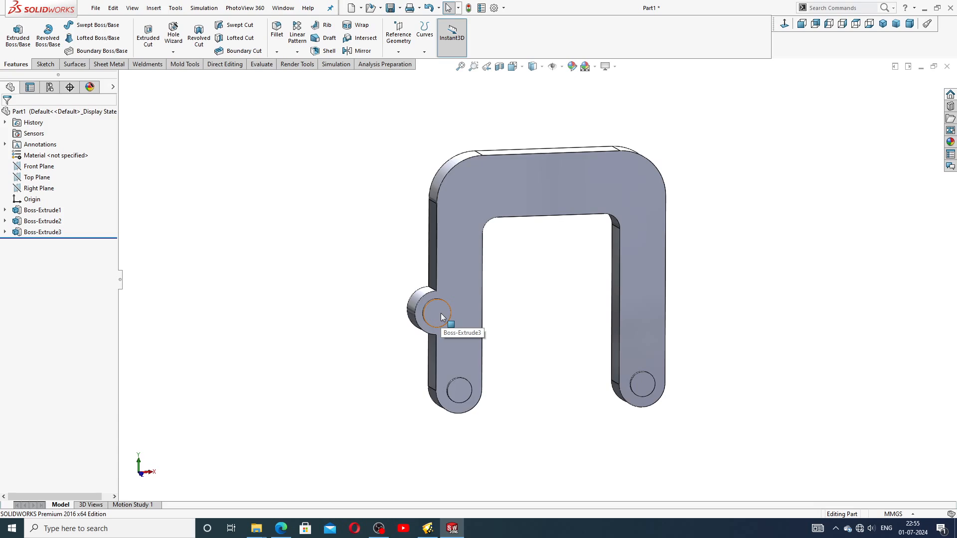
click(281, 529)
right_click(280, 529)
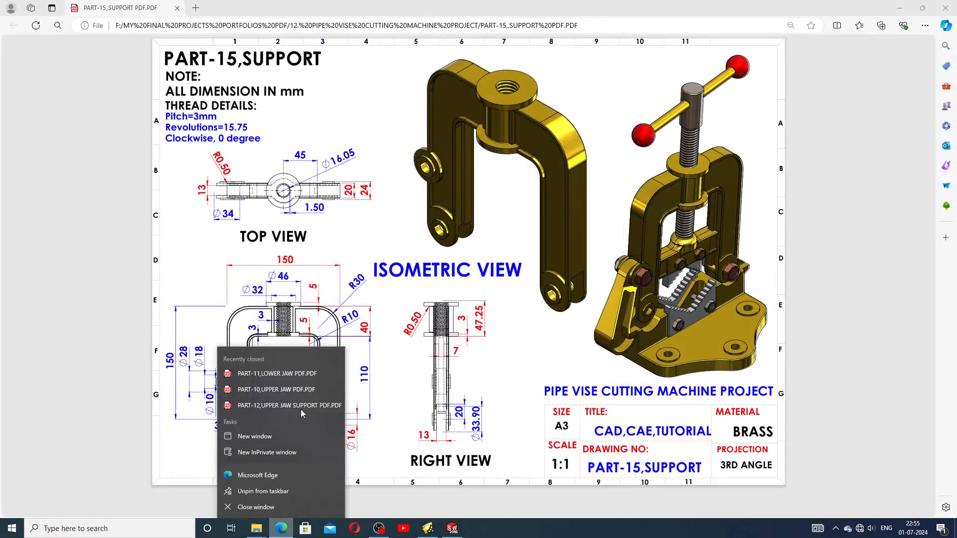
click(395, 358)
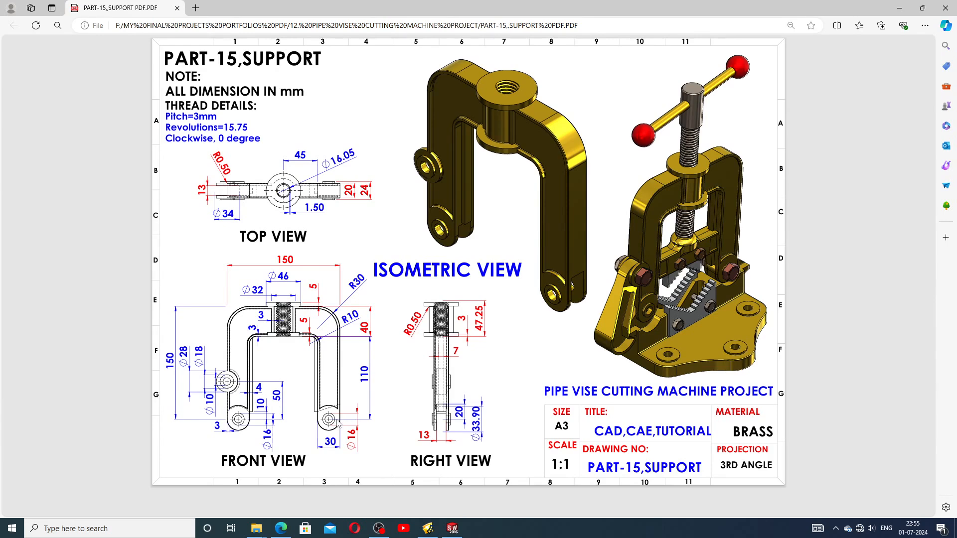
click(453, 528)
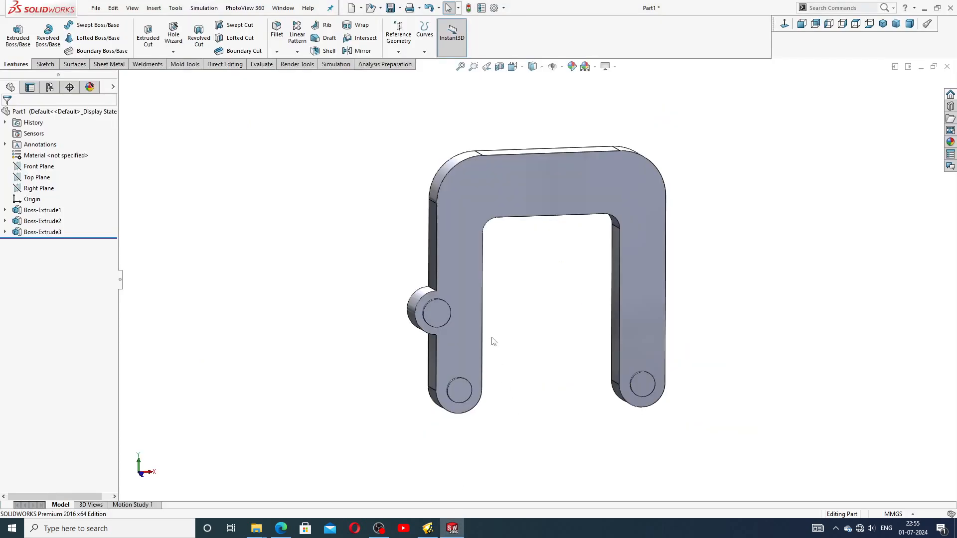
click(40, 167)
click(52, 154)
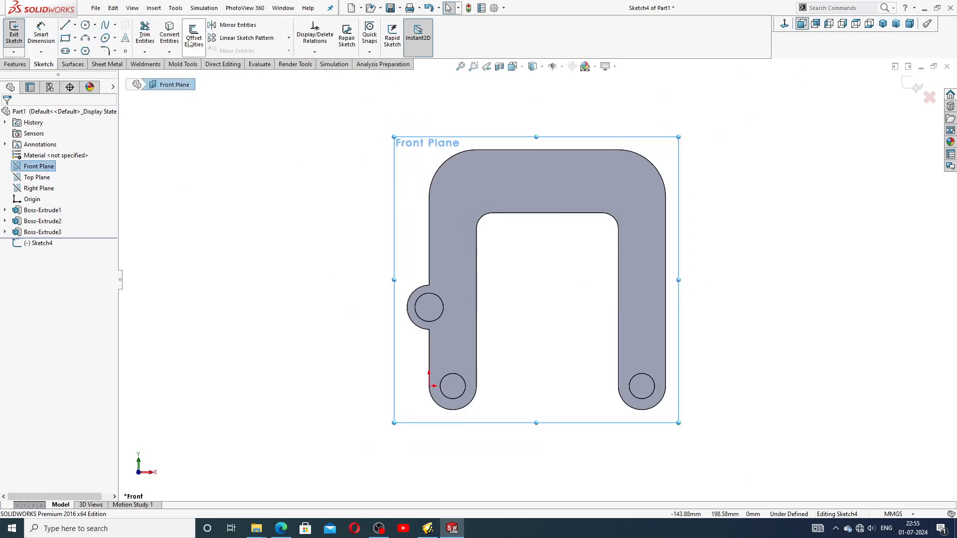
Step: Sketch circles about 11, 8 and 9.4 mm in diameter, concentric with the side boss, near-leg boss and far-leg boss respectively
click(84, 28)
scroll(394, 324, down, 3)
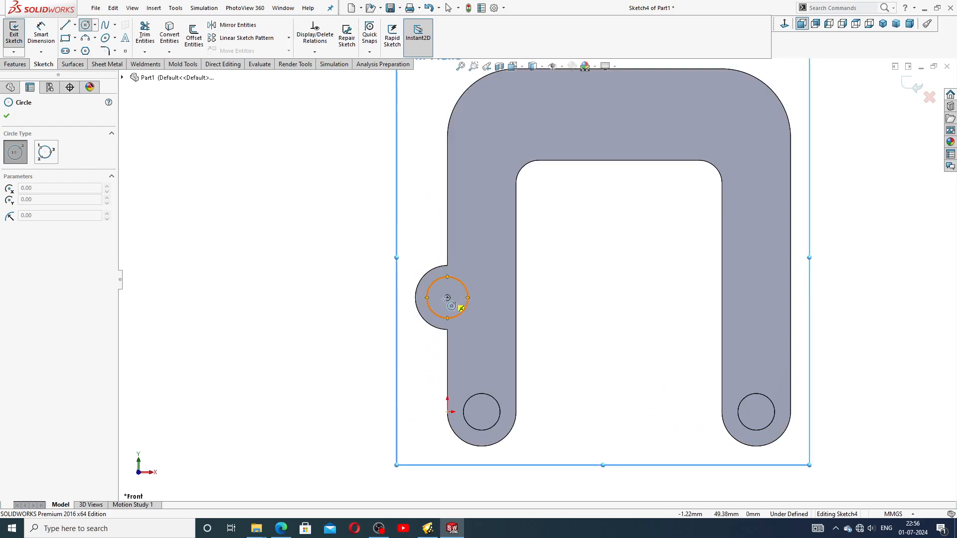
click(447, 298)
click(448, 286)
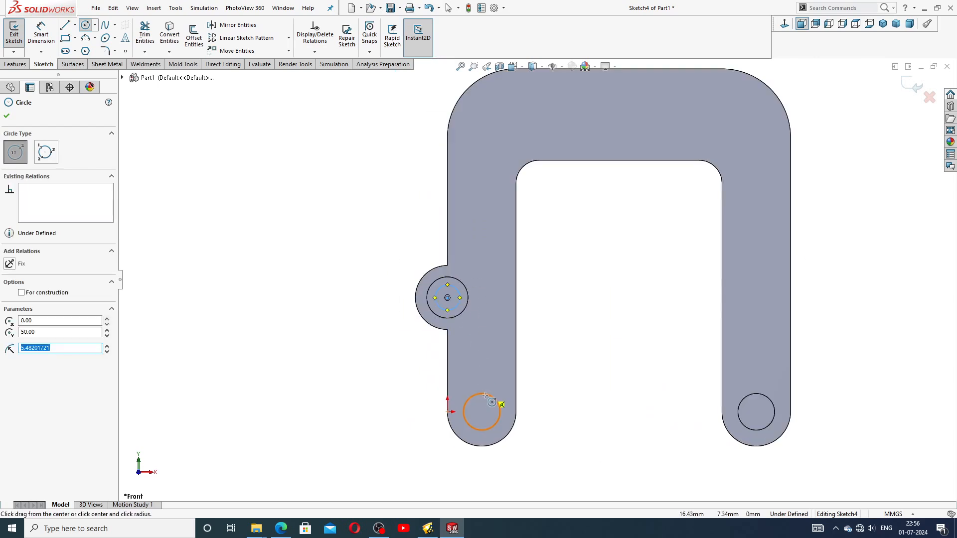
click(482, 411)
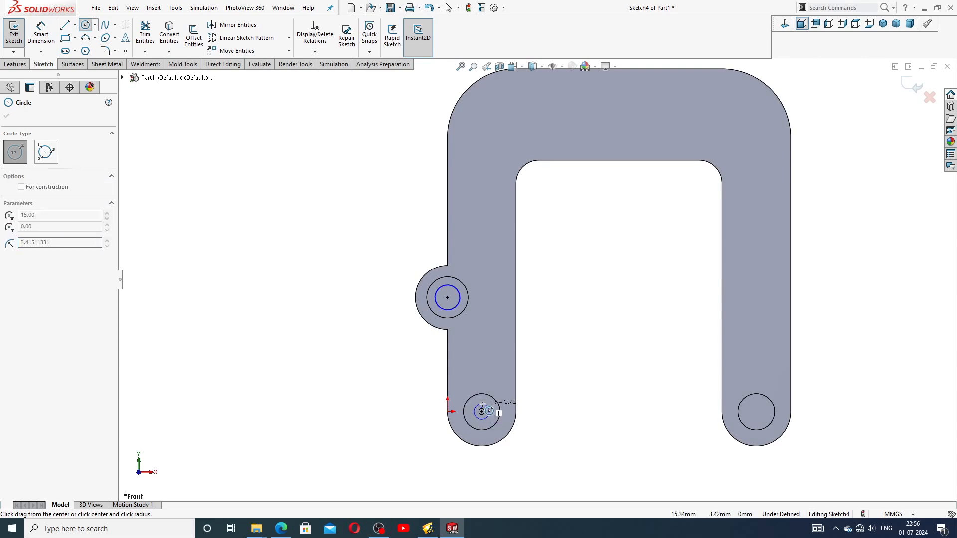
click(482, 402)
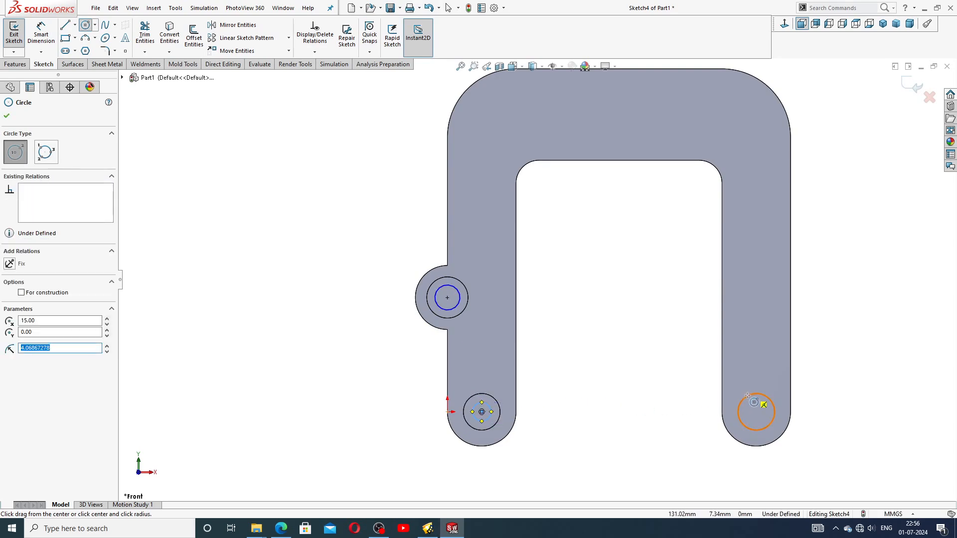
click(757, 412)
click(771, 400)
right_click(822, 329)
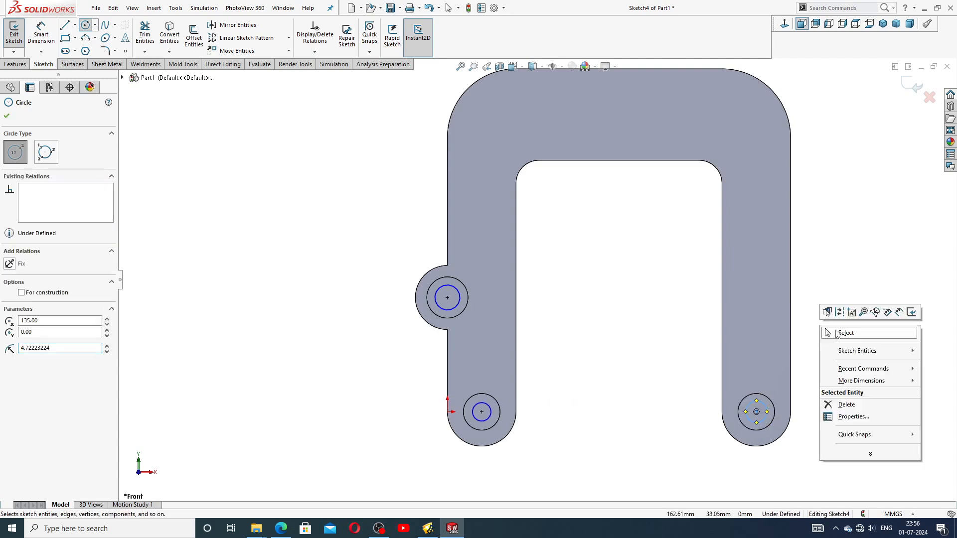
click(848, 335)
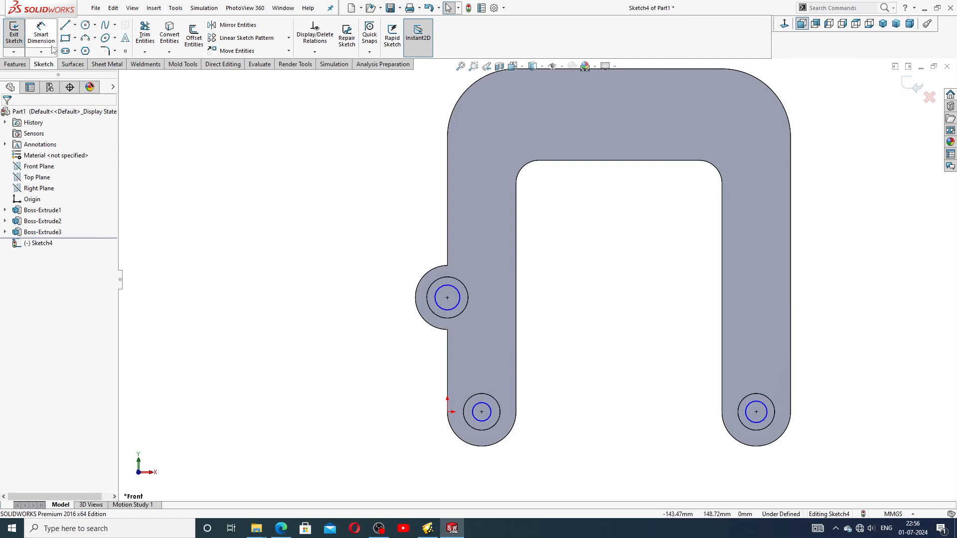
Step: Dimension the diameter of the new inner circle on the side boss as 10 mm, and finish dimensioning
click(41, 34)
click(446, 290)
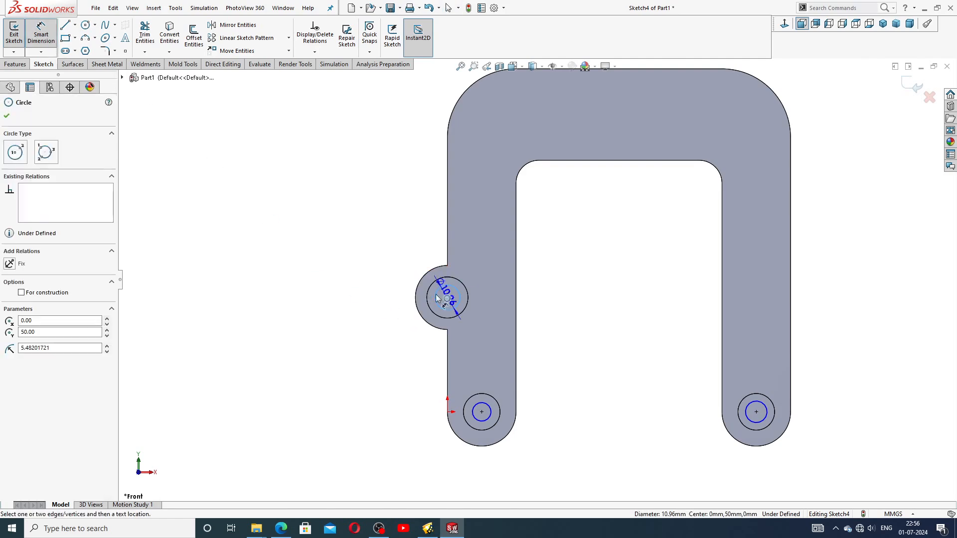
click(379, 302)
text(10)
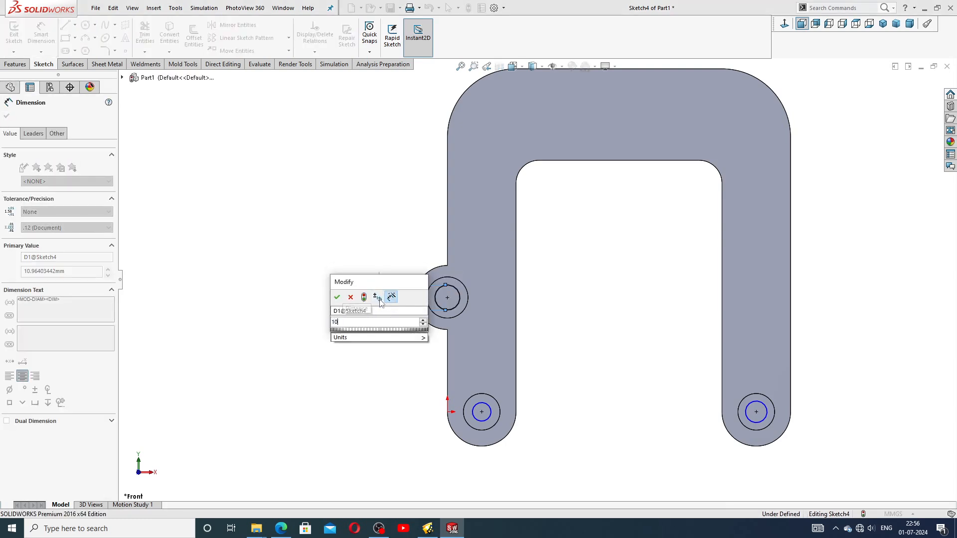
key(Return)
right_click(352, 320)
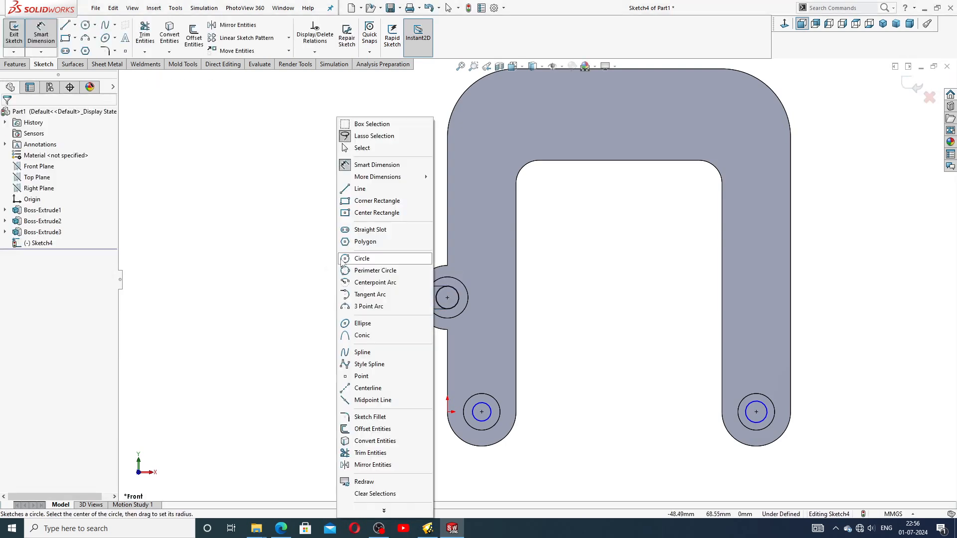
click(377, 151)
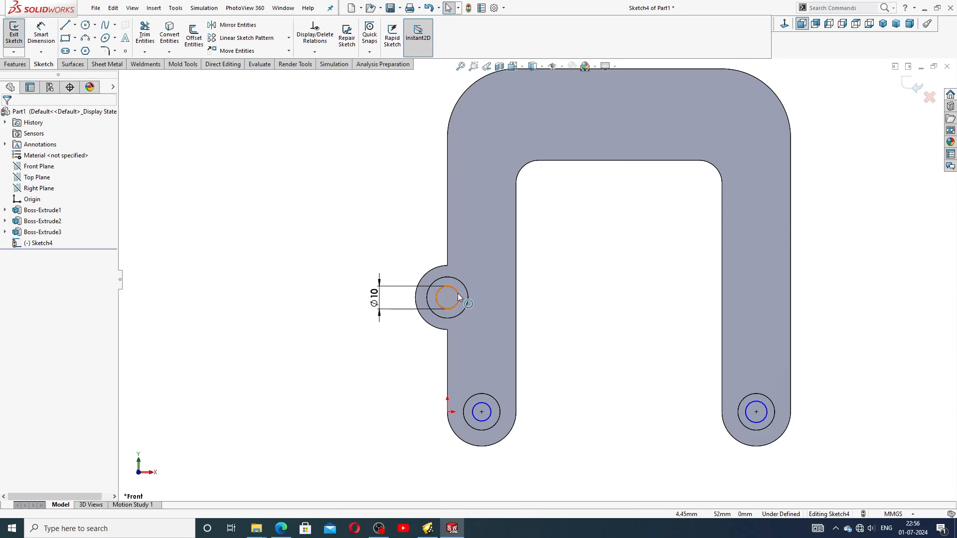
Step: Make the two inner leg-end circles equal in size to the side boss's inner circle with an Equal relation
click(466, 297)
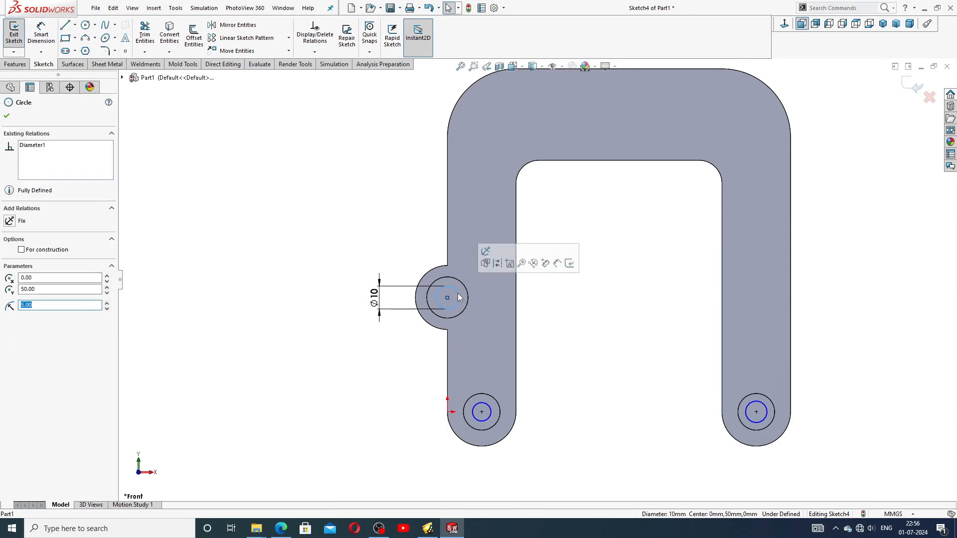
ctrl+click(495, 413)
ctrl+click(754, 408)
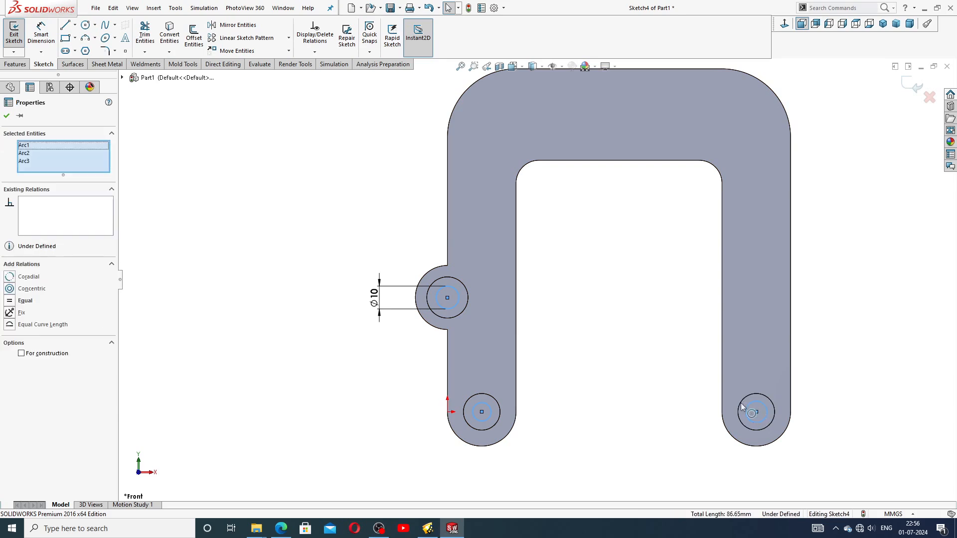
click(26, 301)
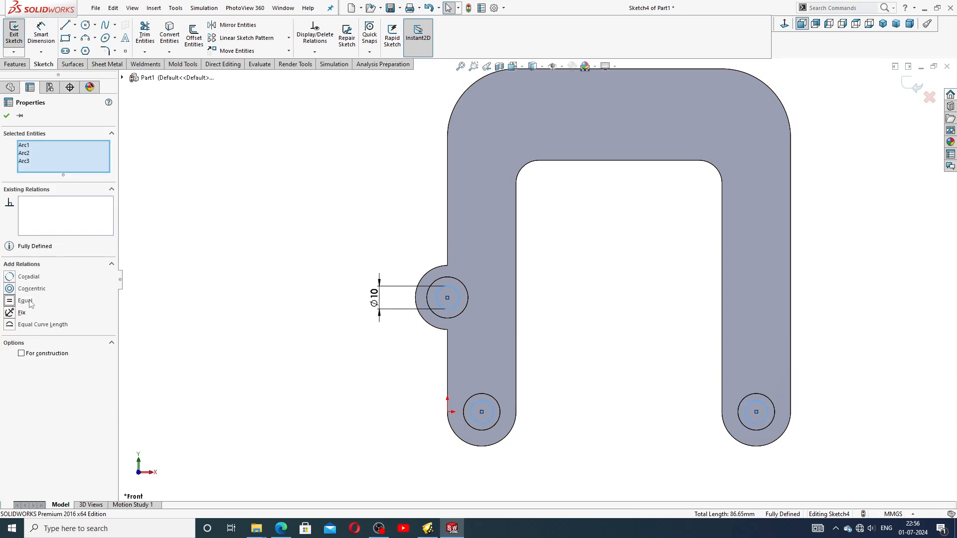
click(263, 328)
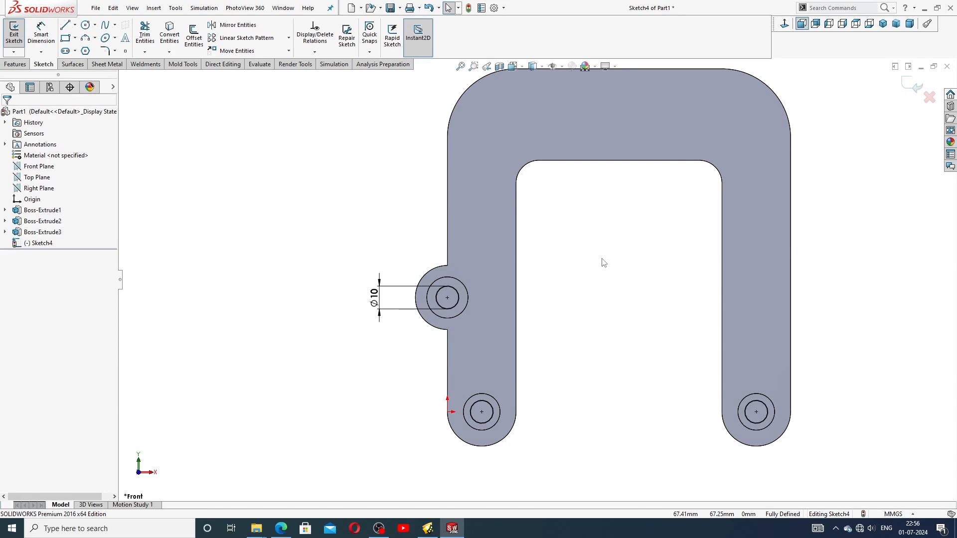
Step: Set up an Extruded Cut of the three inner circles with the Through All - Both end condition, and reopen the end-condition choices
key(f)
click(20, 64)
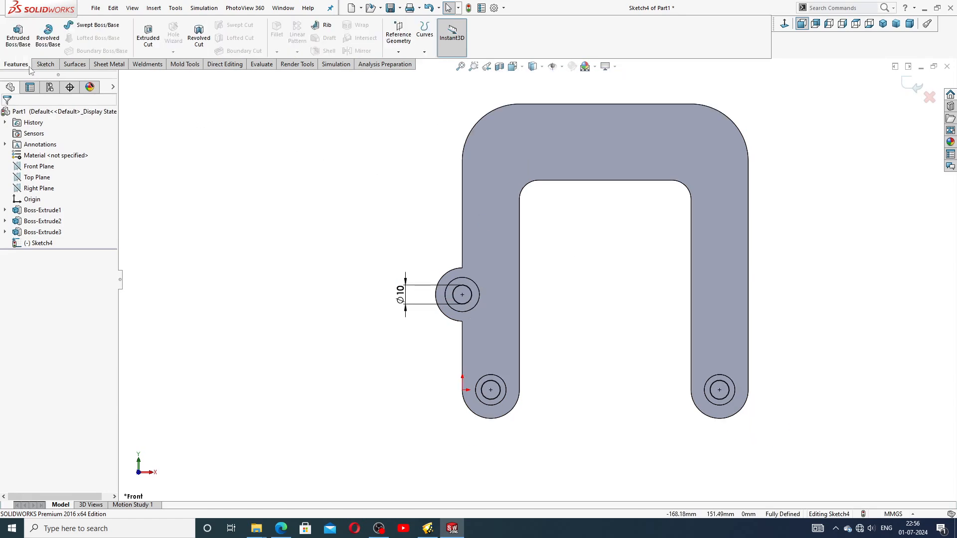
click(148, 34)
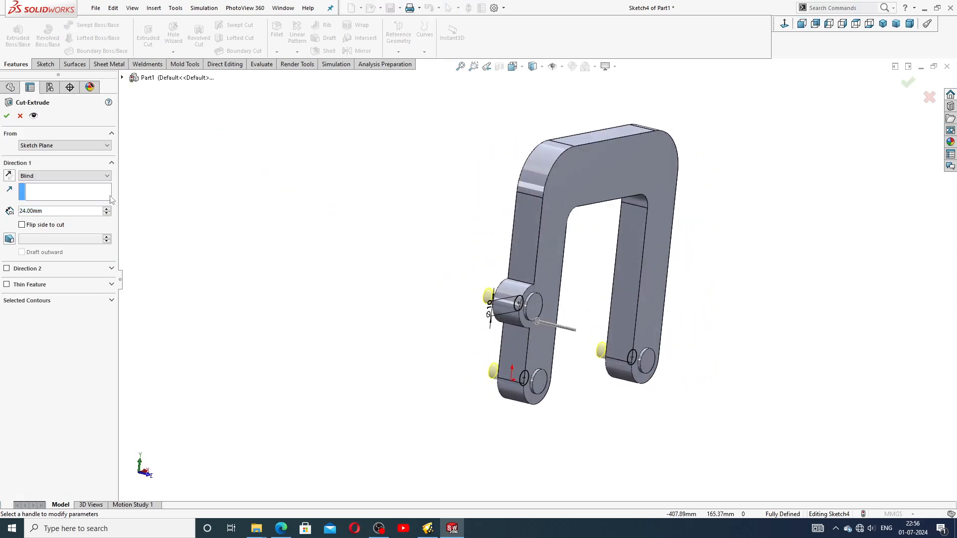
click(33, 178)
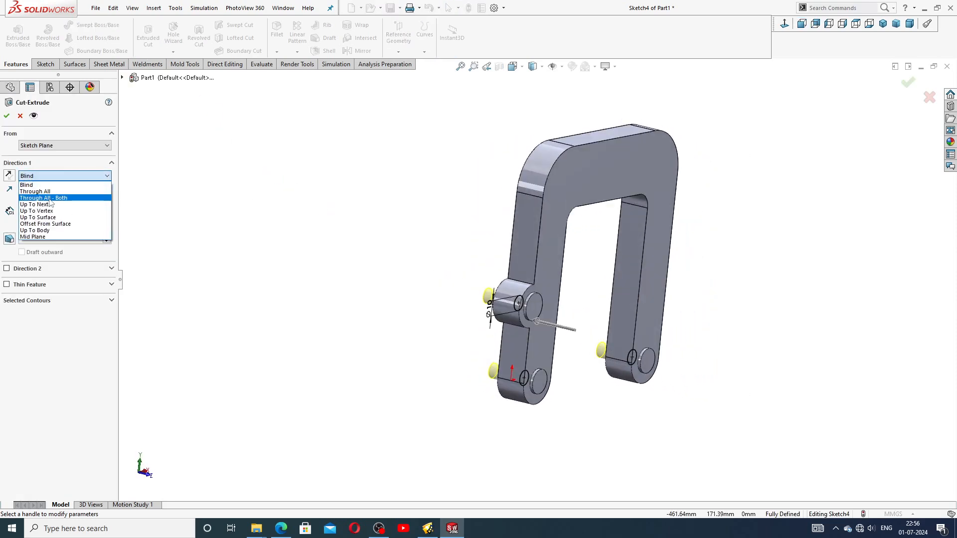
click(50, 198)
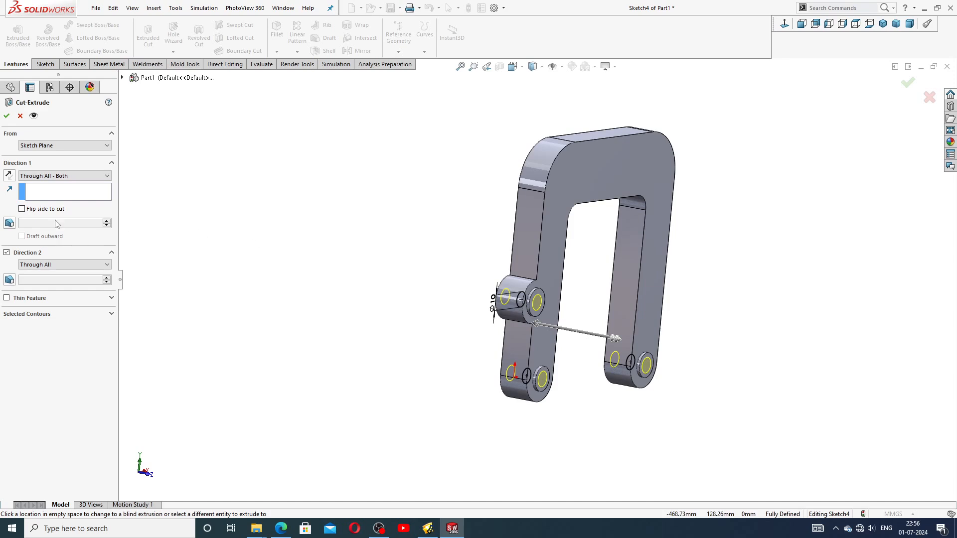
click(60, 178)
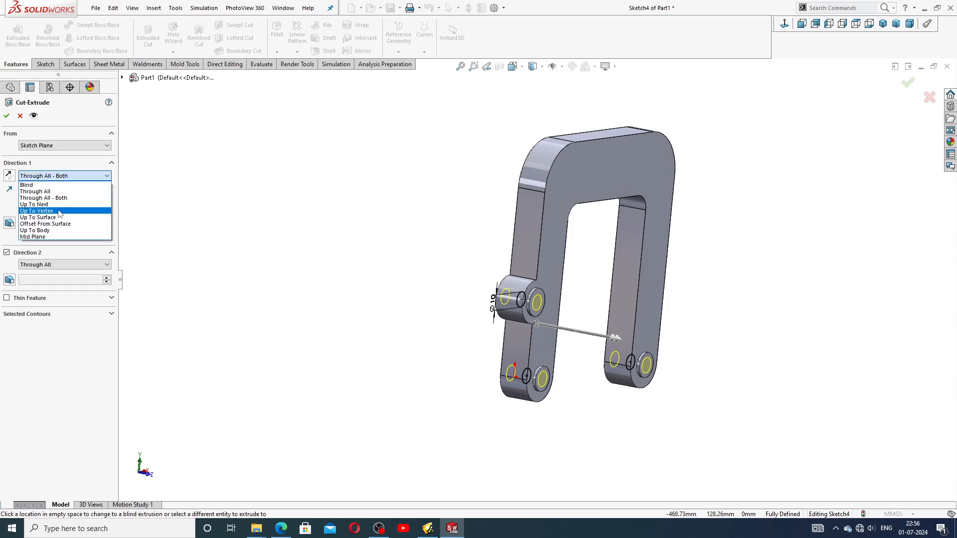
Step: Complete the extruded cut of the three hole circles with Direction 1 set to Up To Next
click(59, 205)
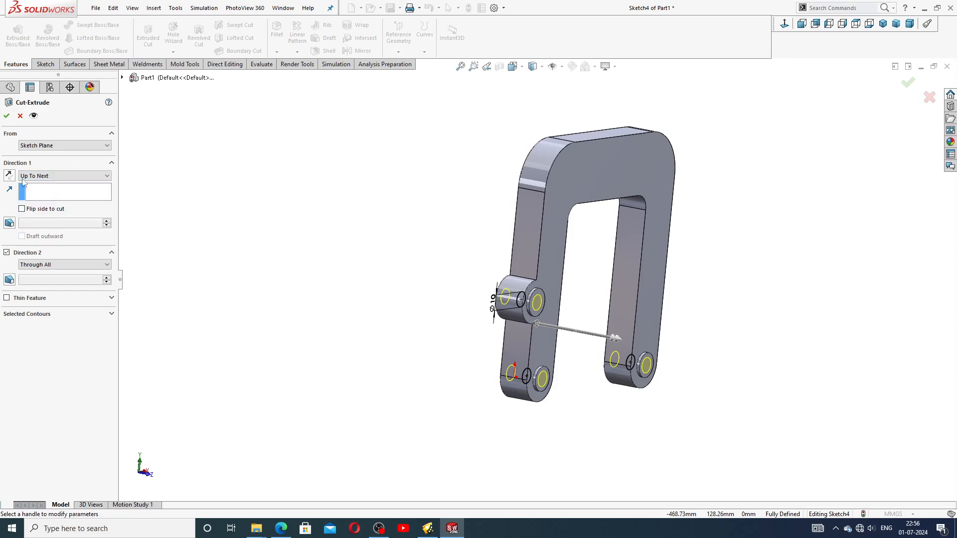
click(6, 117)
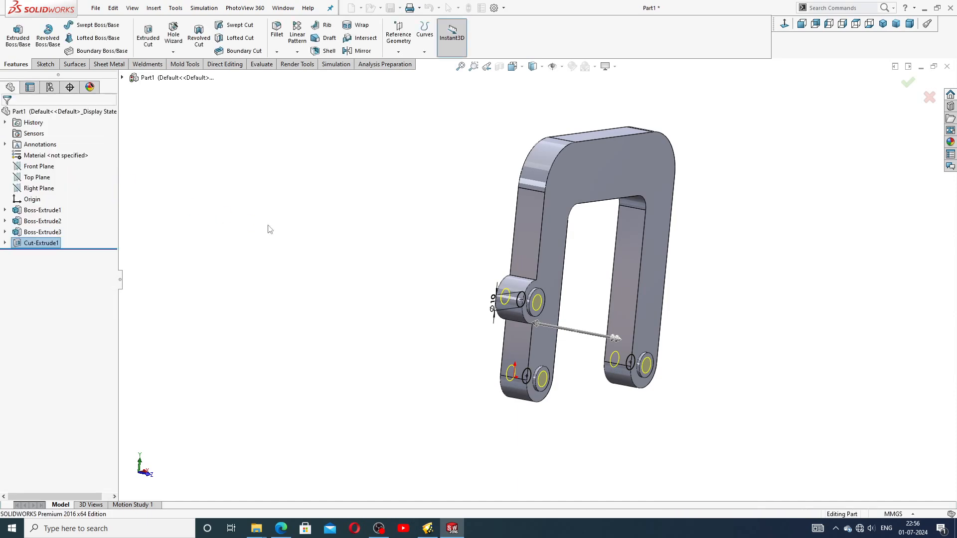
middle_drag(370, 295, 331, 297)
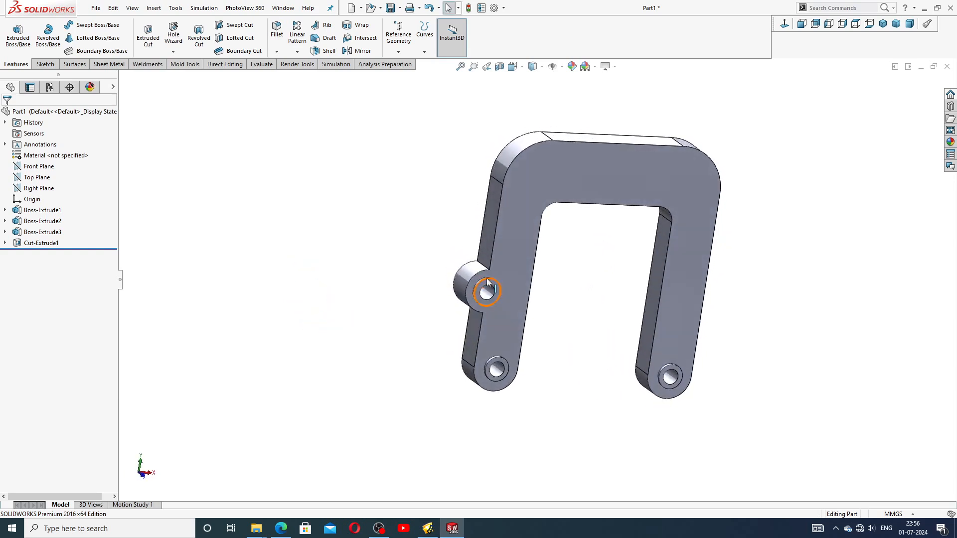
scroll(498, 284, up, 2)
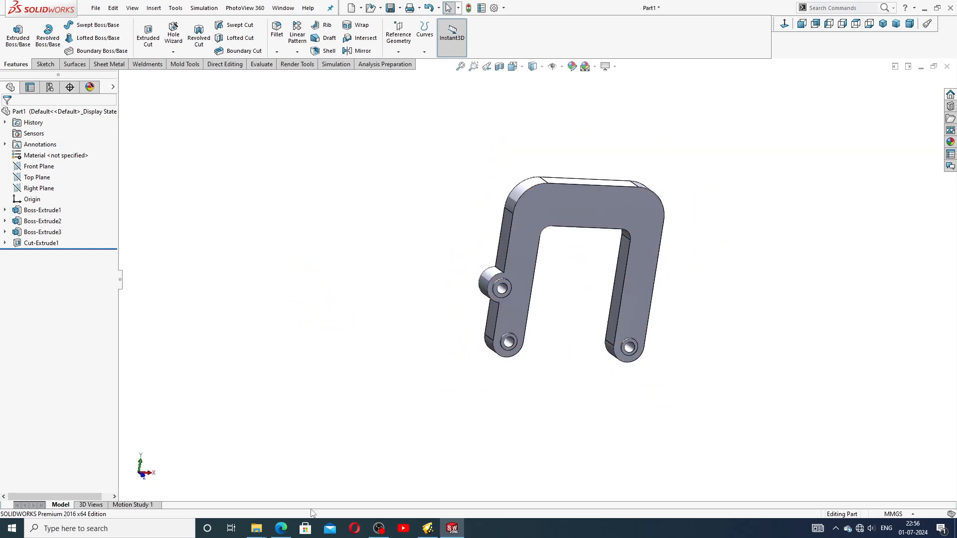
Step: Consult the PART-15 SUPPORT drawing and start a sketch on the Front Plane, viewed face-on
click(280, 528)
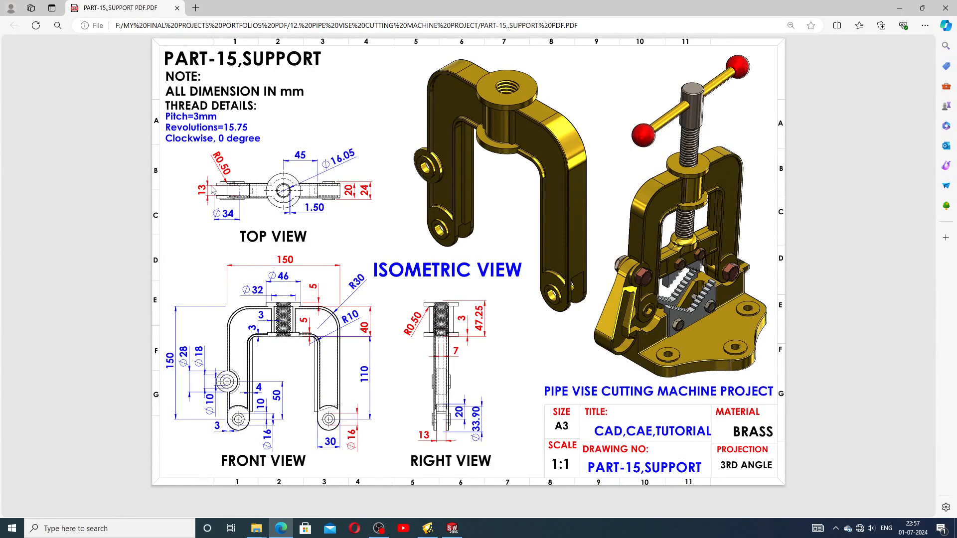
click(452, 528)
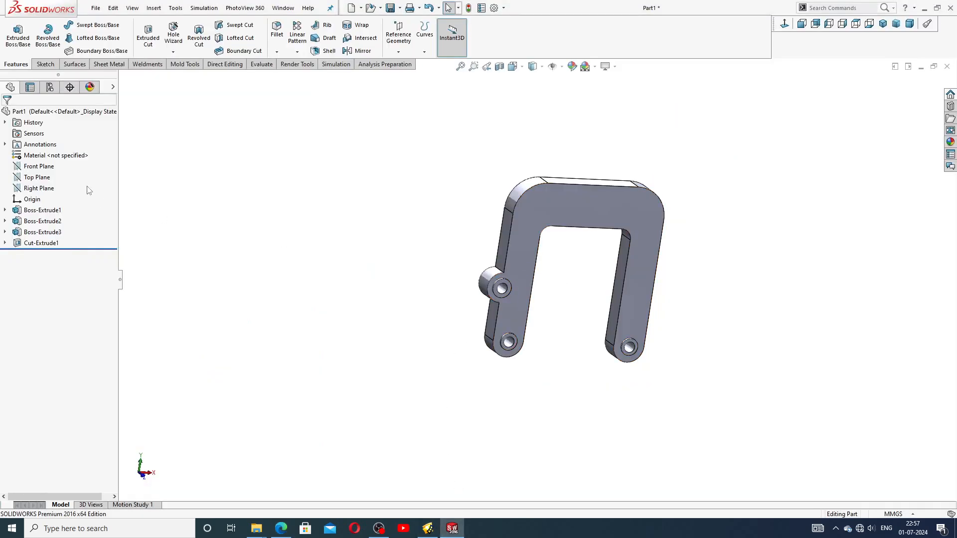
click(39, 166)
click(40, 154)
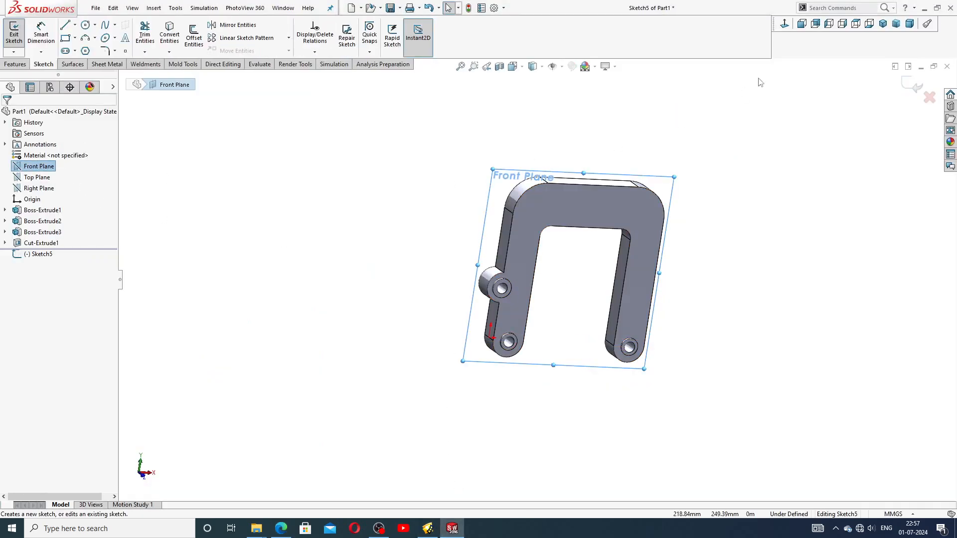
click(784, 24)
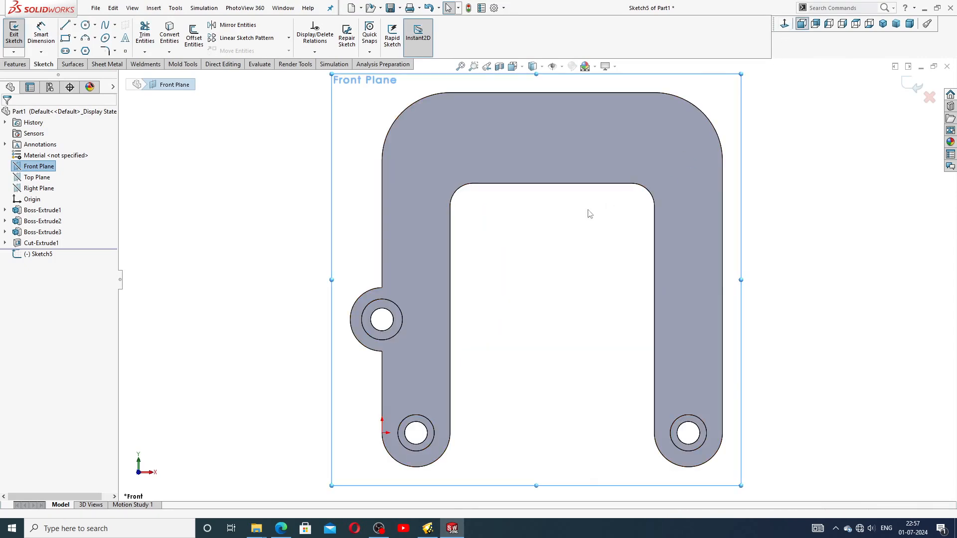
Step: Sketch a circle about 41 mm in diameter centred on the hole of the side lug
click(86, 26)
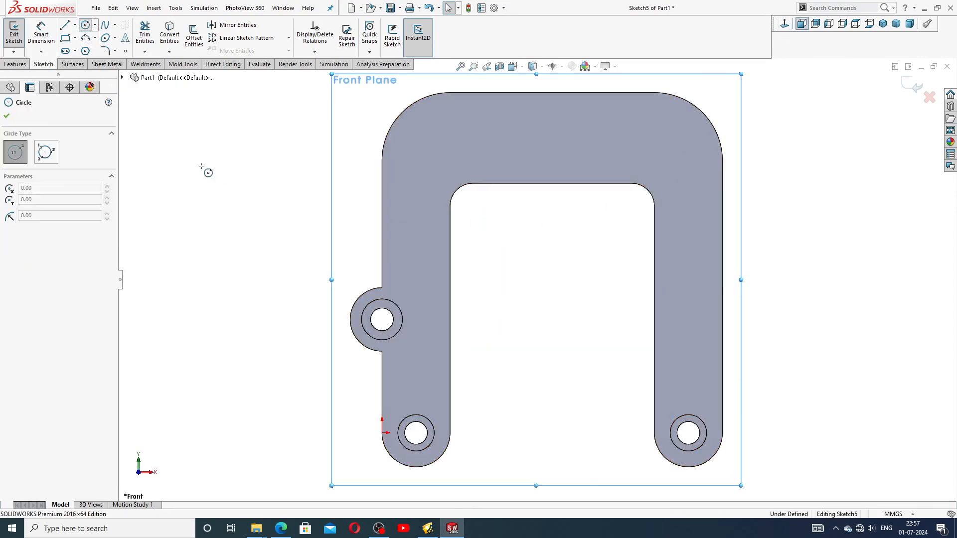
click(382, 320)
click(406, 280)
right_click(431, 280)
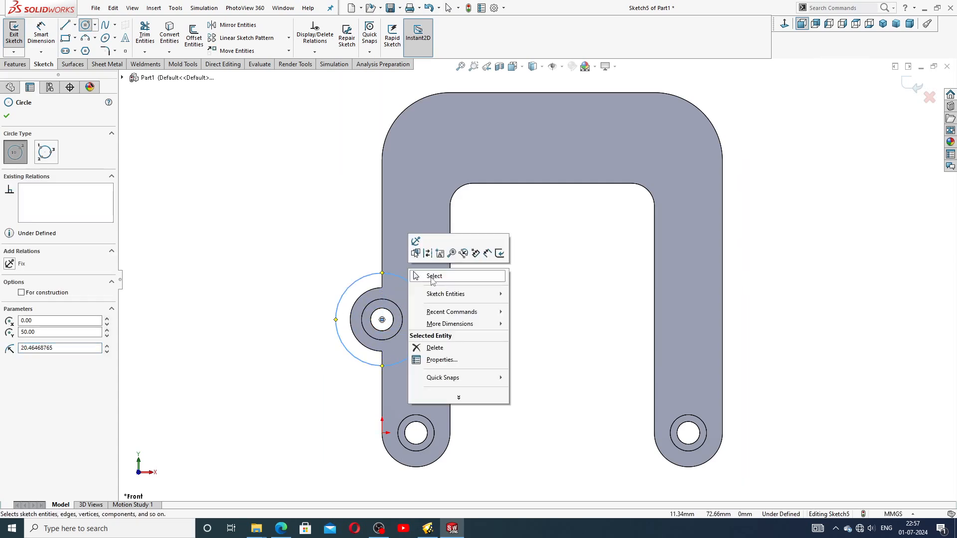
click(431, 277)
Step: Dimension the circle around the side lug to a diameter of 34 mm
click(41, 34)
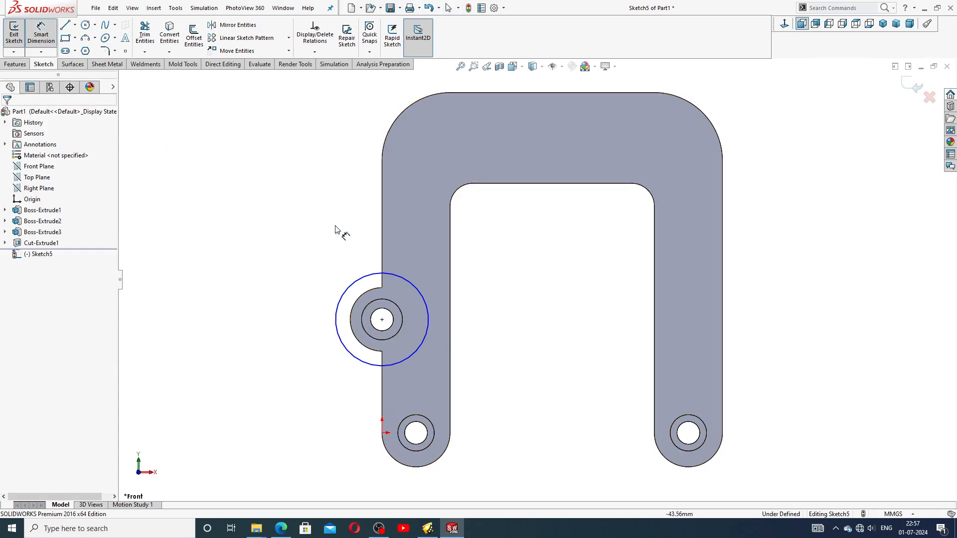
click(396, 274)
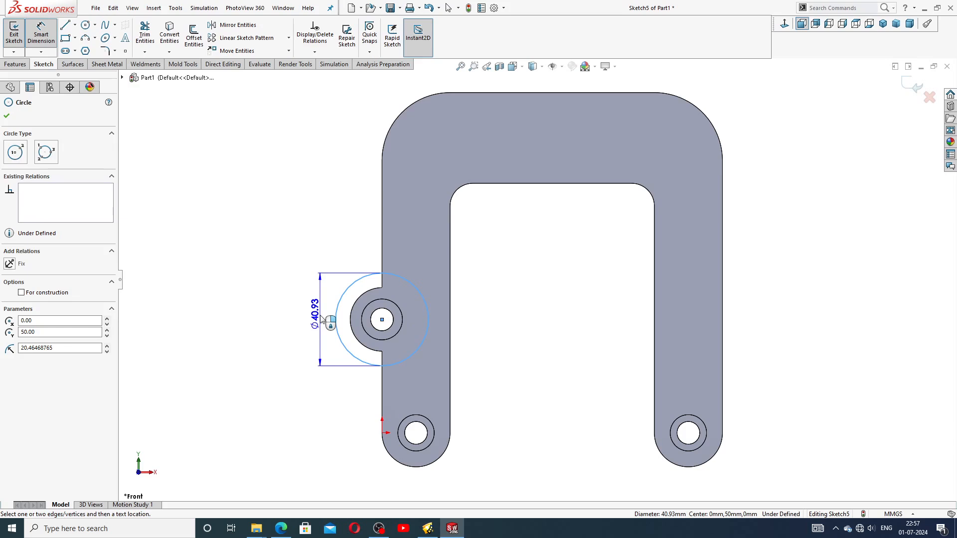
click(322, 320)
text(34)
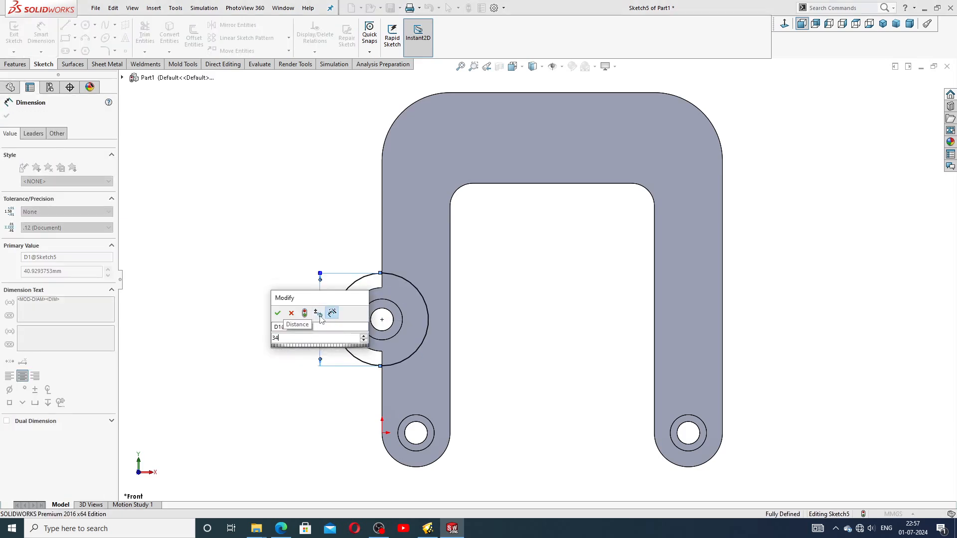
key(Return)
key(Escape)
right_click(280, 188)
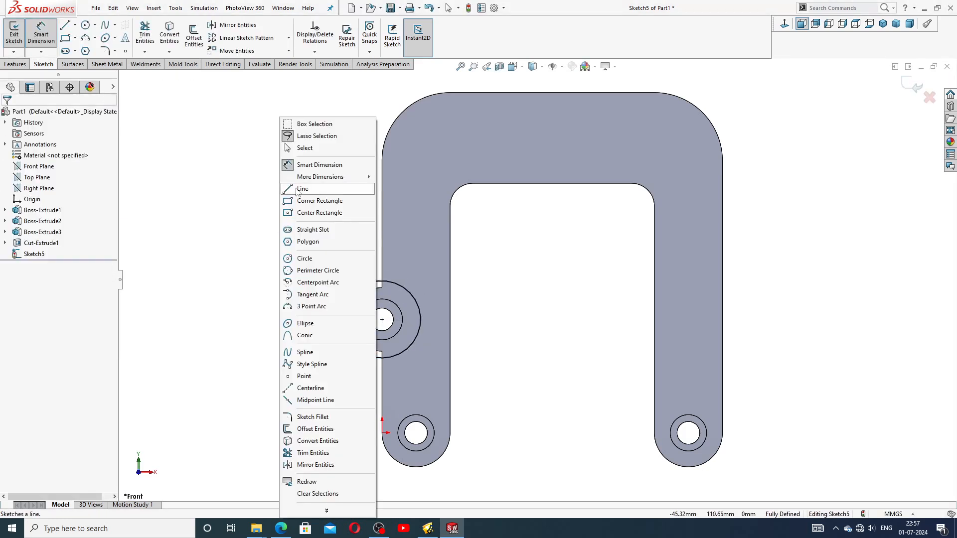
click(310, 154)
Step: Extrude-cut the 34 mm circle Mid Plane to a depth of 13 mm, checking the value against the support drawing
click(16, 64)
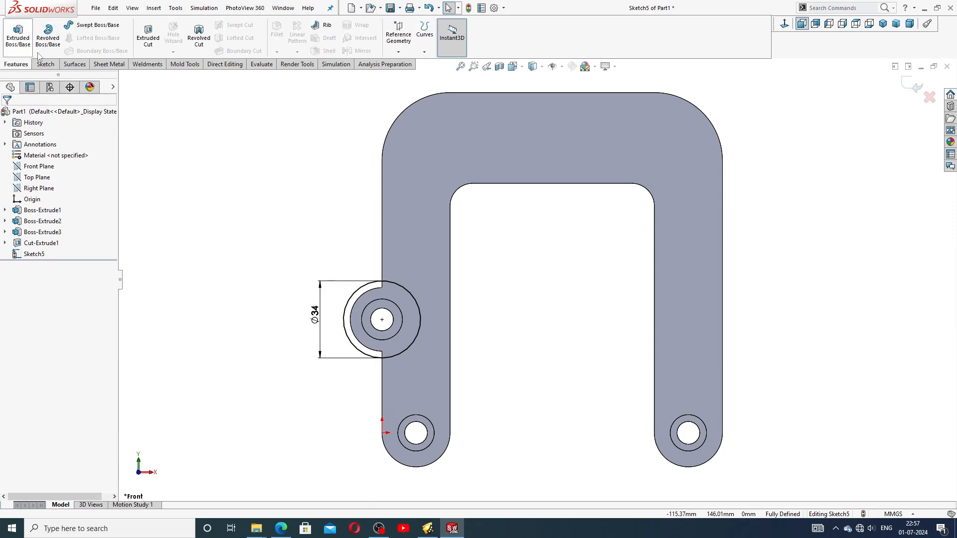
click(146, 46)
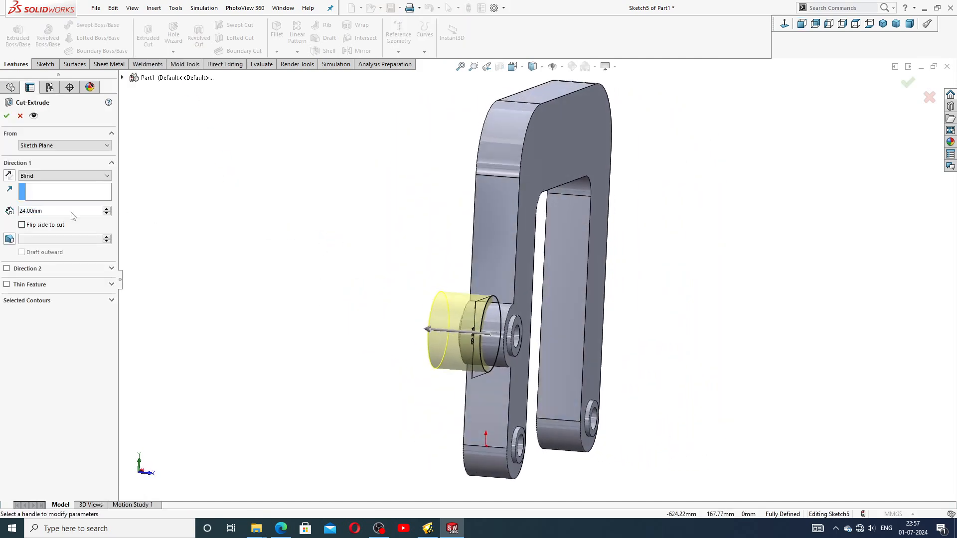
click(52, 178)
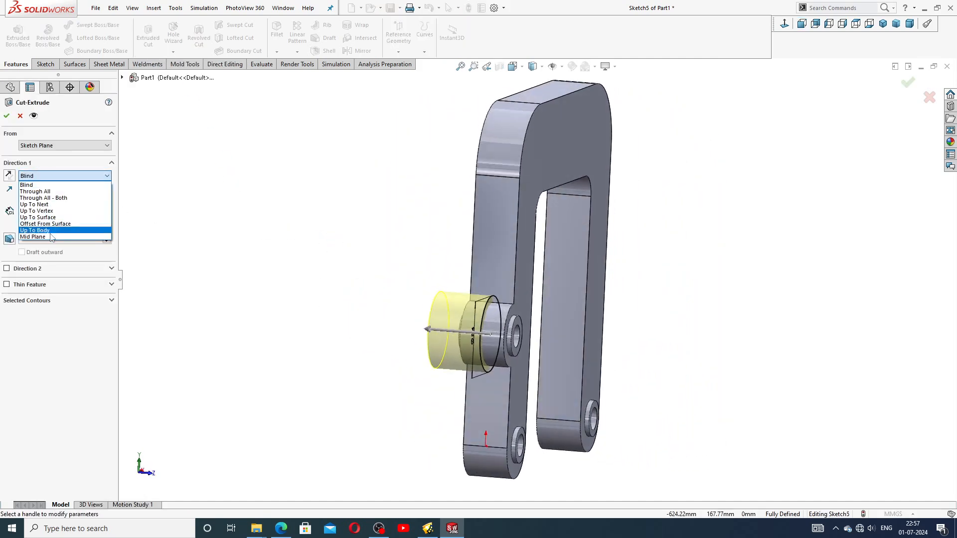
click(70, 234)
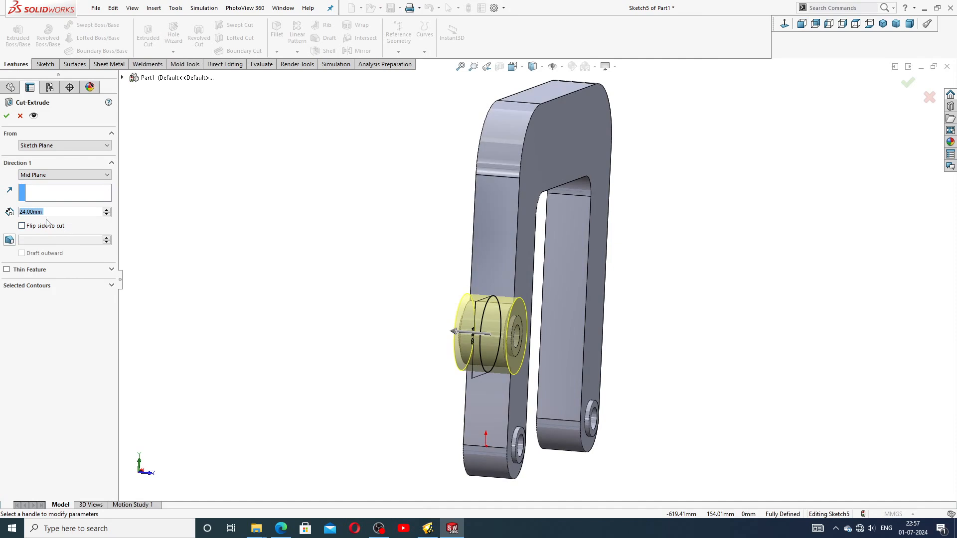
text(13)
key(Return)
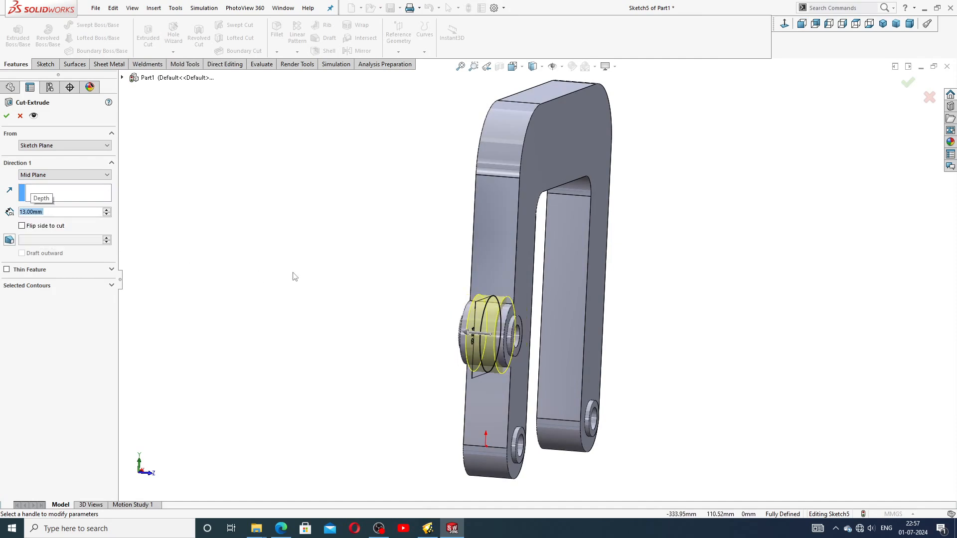
click(281, 528)
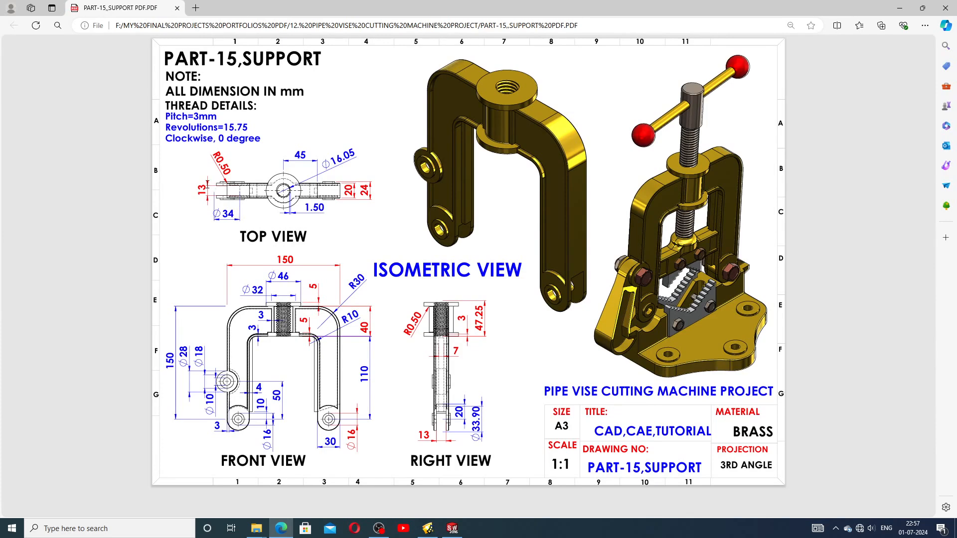
click(452, 528)
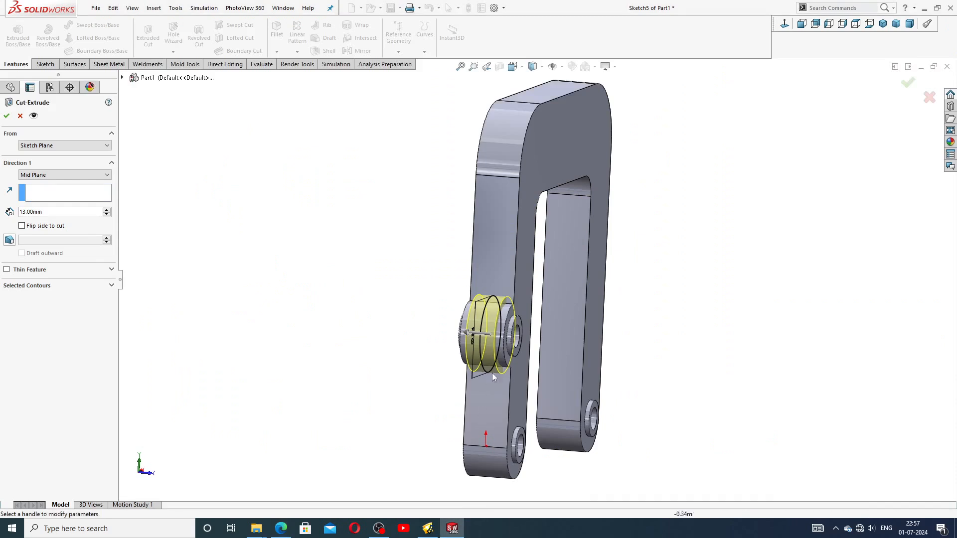
click(6, 116)
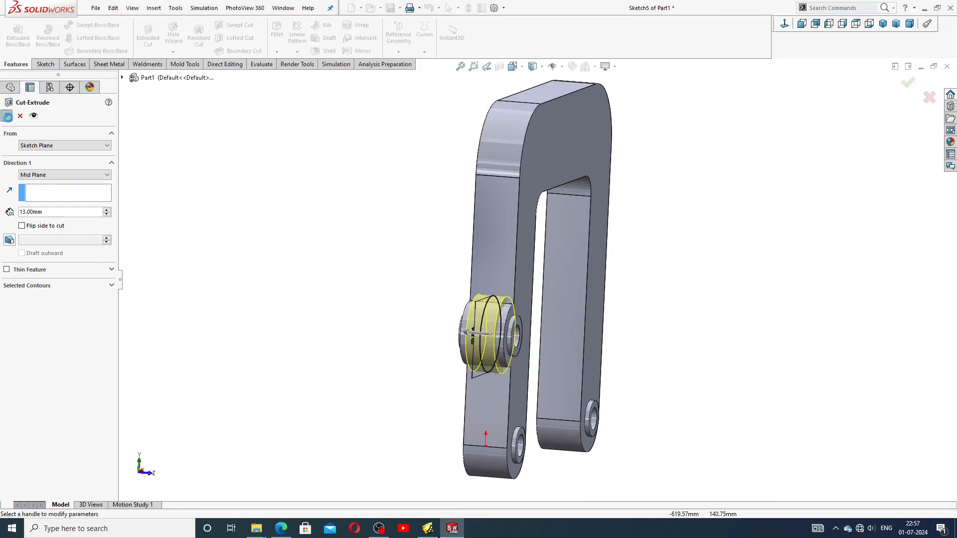
click(294, 261)
Step: Check the support drawing and start a sketch on the flat top face of the arch, viewed face-on
middle_drag(400, 329, 368, 316)
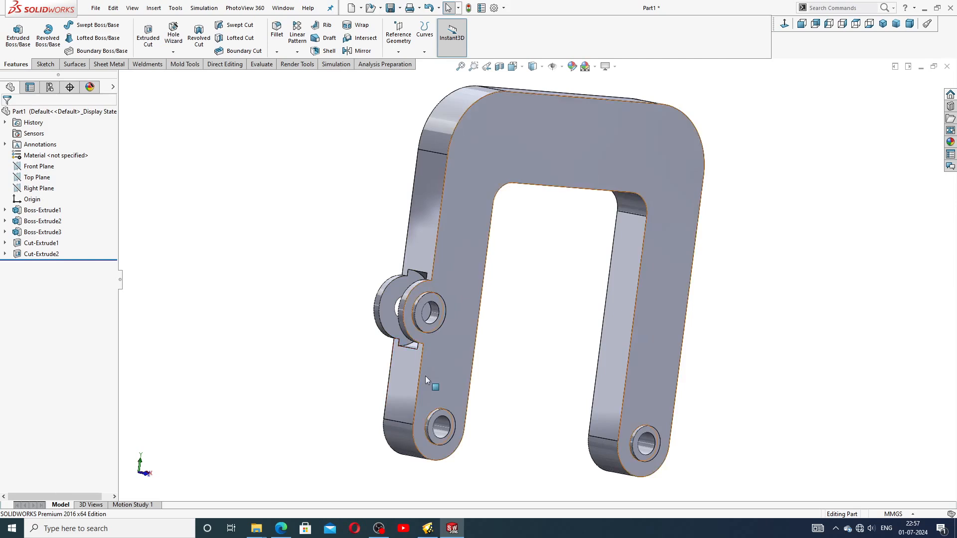
middle_drag(486, 397, 486, 344)
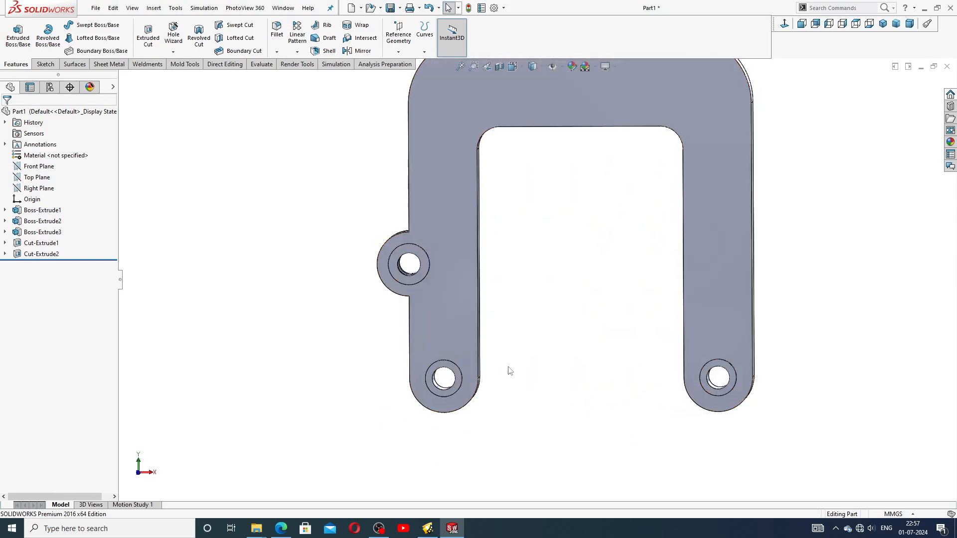
scroll(509, 367, up, 3)
middle_drag(519, 315, 557, 329)
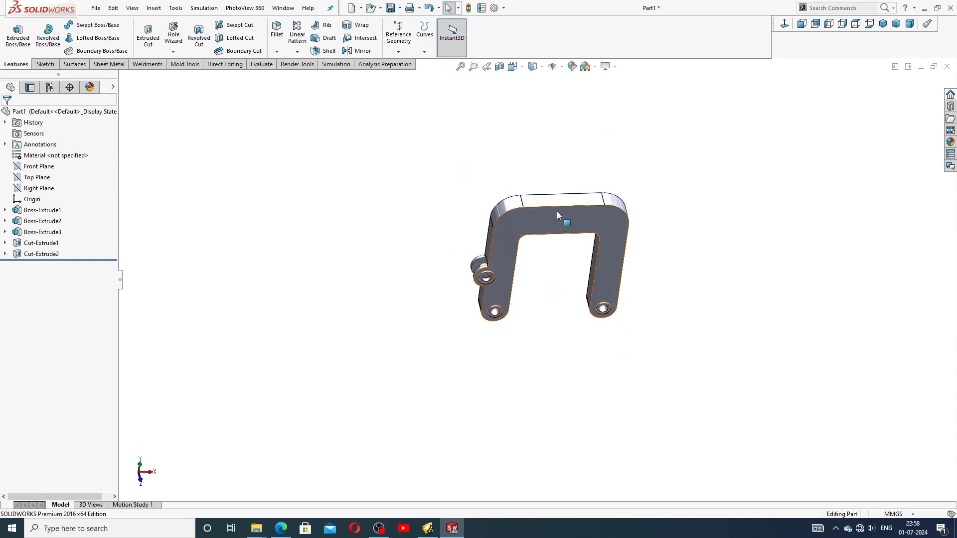
click(281, 528)
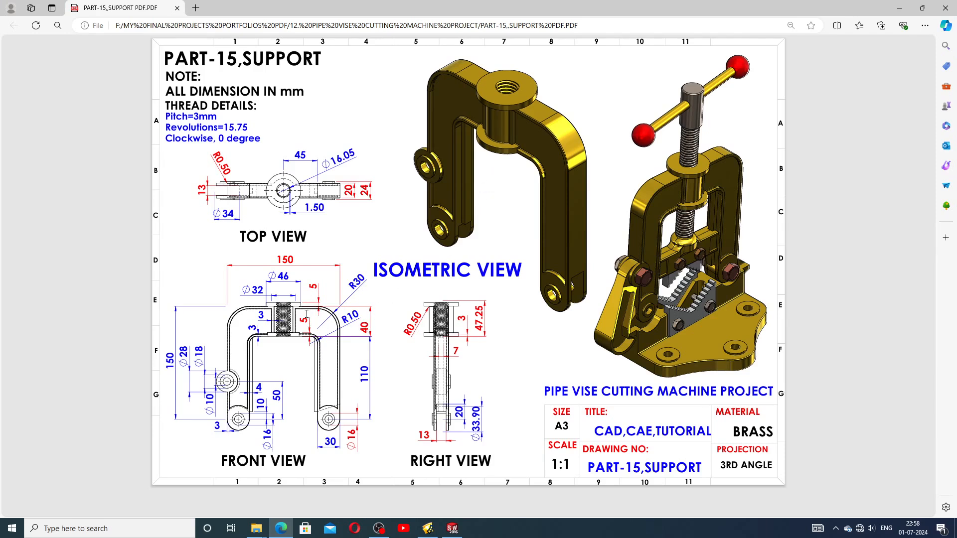
click(452, 529)
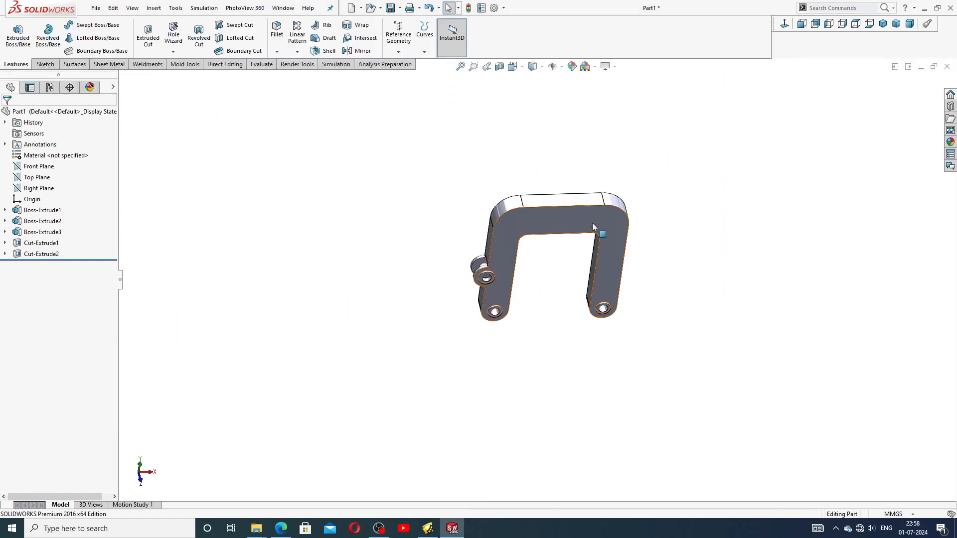
click(572, 201)
click(609, 171)
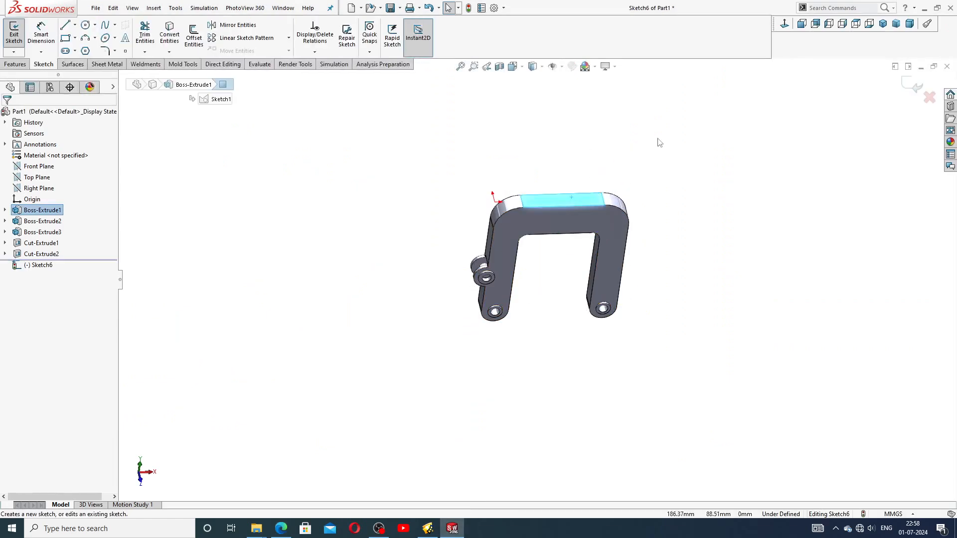
click(784, 23)
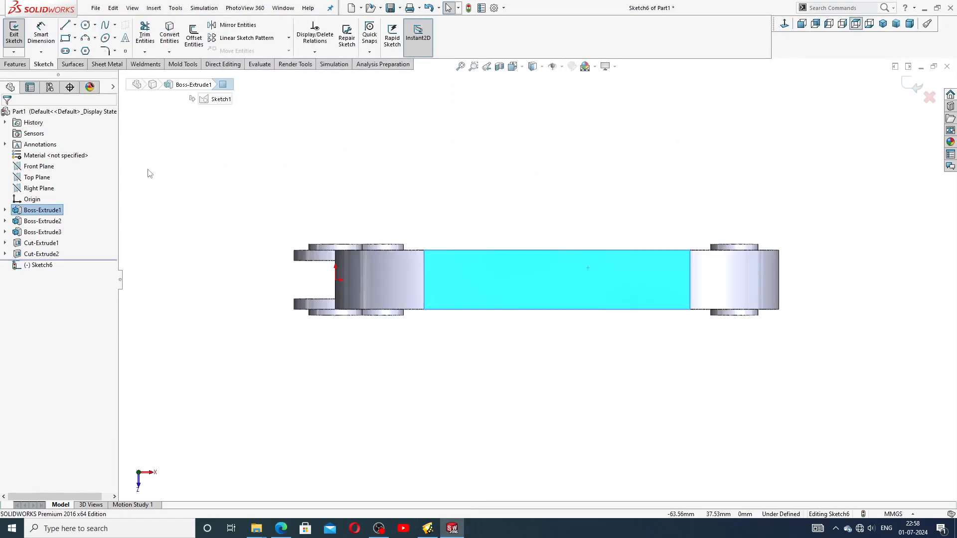
Step: Sketch a circle about 13 mm in diameter on the top face, centred in line with the long edge's midpoint
click(85, 25)
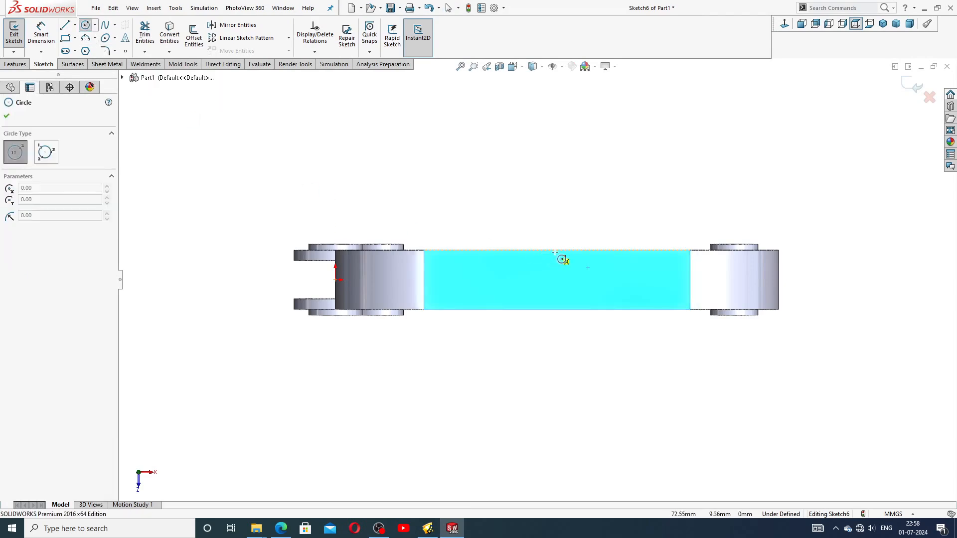
click(556, 274)
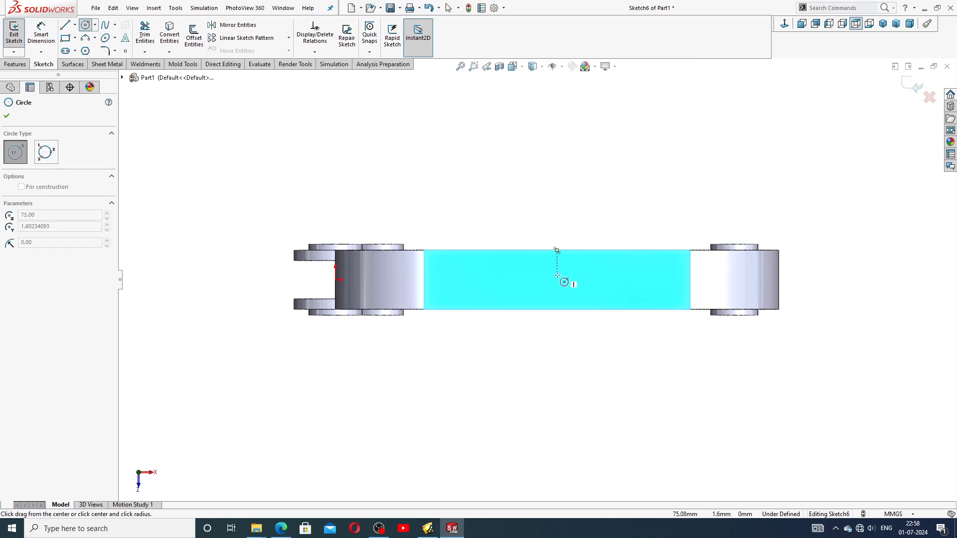
click(569, 260)
right_click(594, 212)
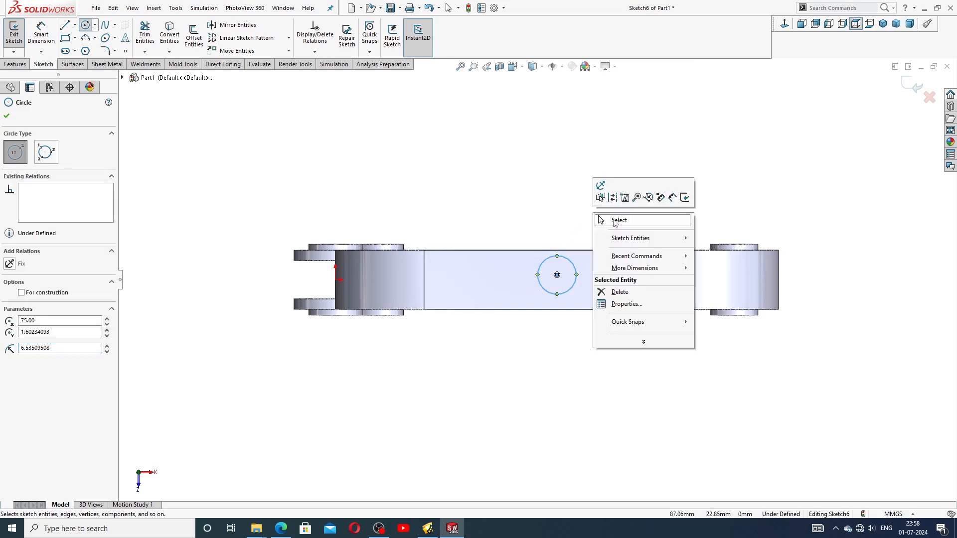
click(618, 222)
Step: Dimension the circle on the top face to a diameter of 46 mm
click(41, 32)
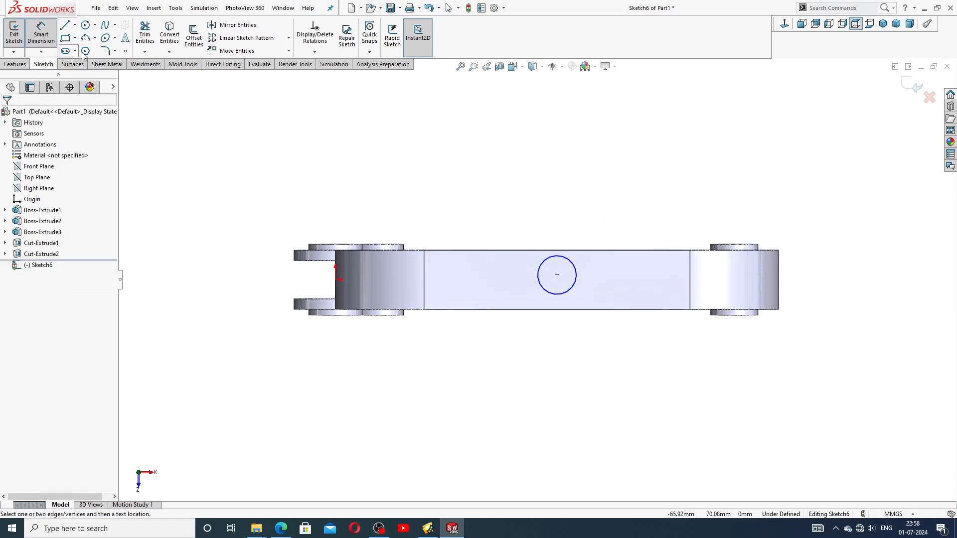
click(557, 258)
click(558, 222)
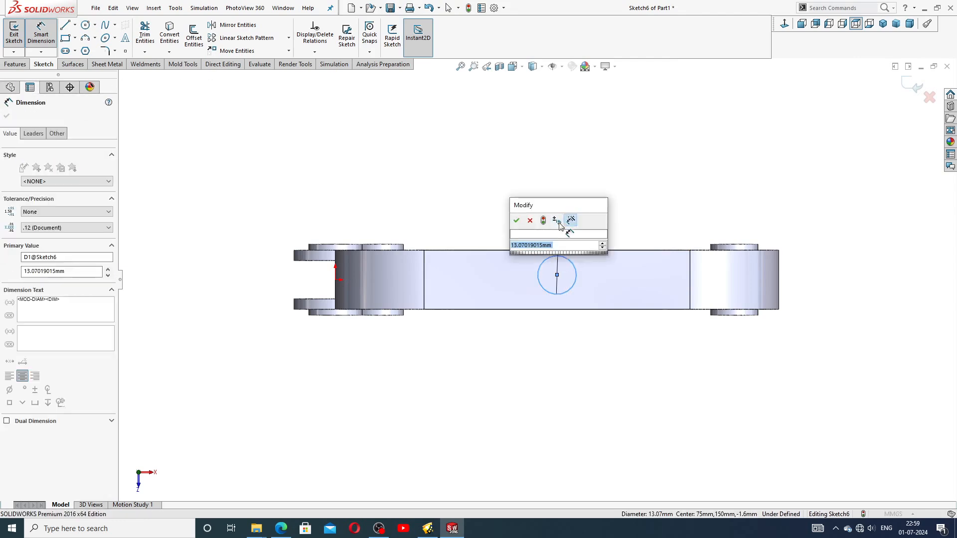
text(46)
key(Return)
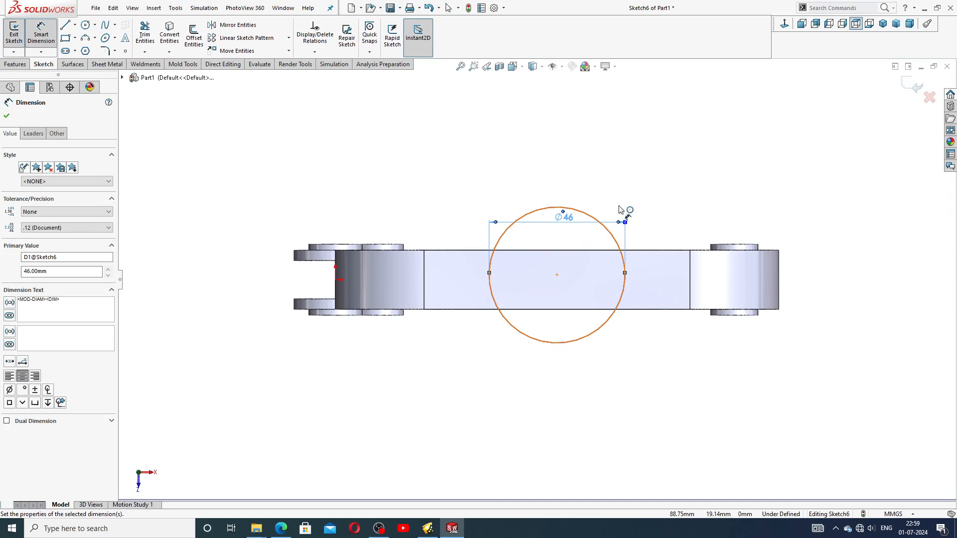
Step: Place the 46 mm diameter dimension above the circle and make the circle's centre horizontal with the origin
drag(566, 220, 558, 186)
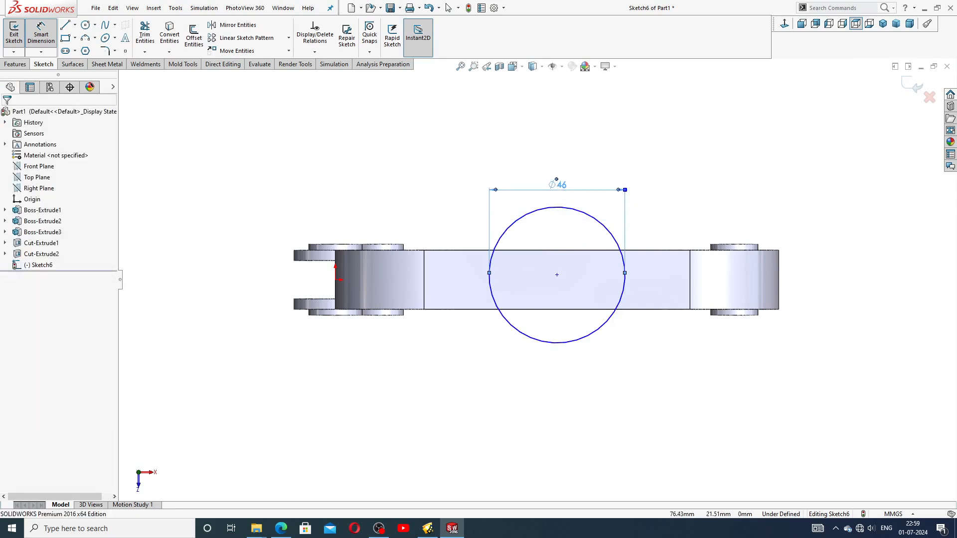
right_click(603, 164)
click(629, 148)
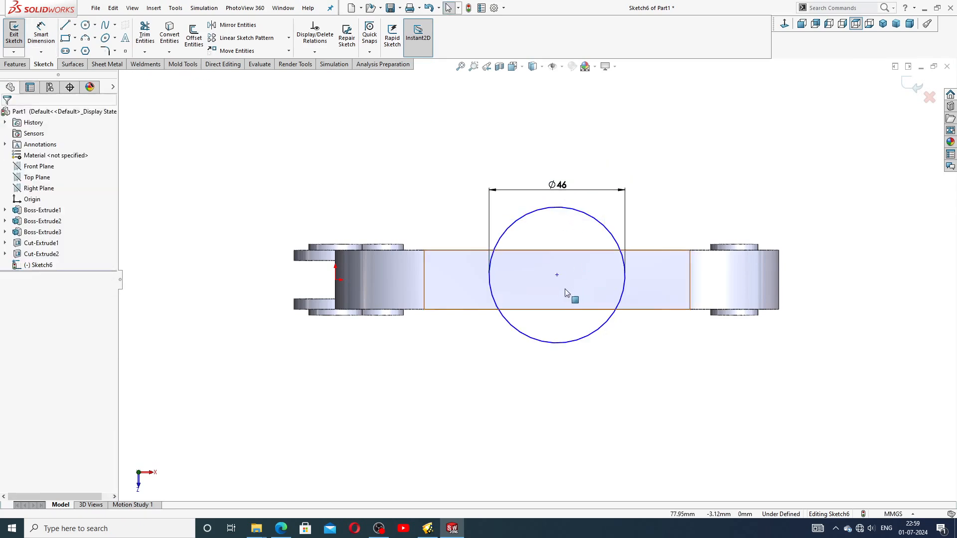
click(557, 276)
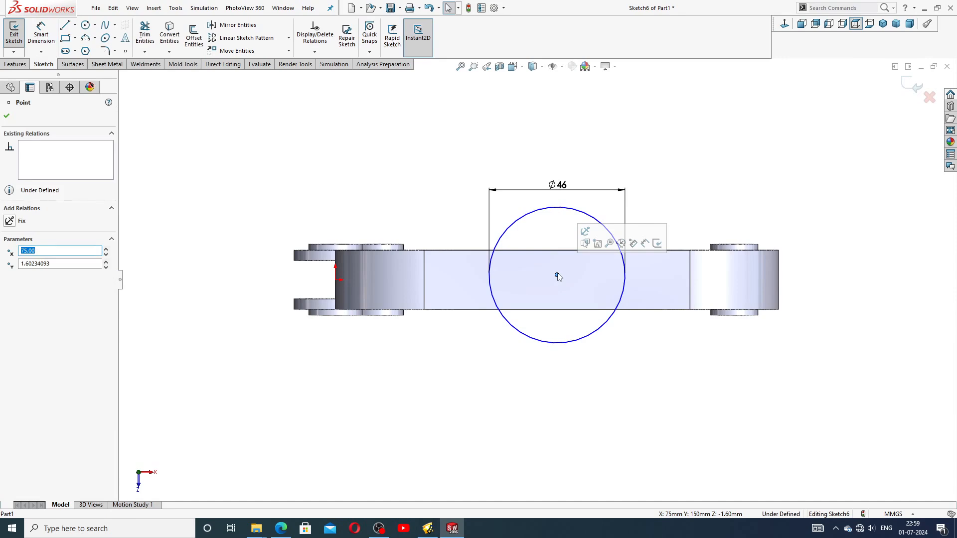
ctrl+click(335, 280)
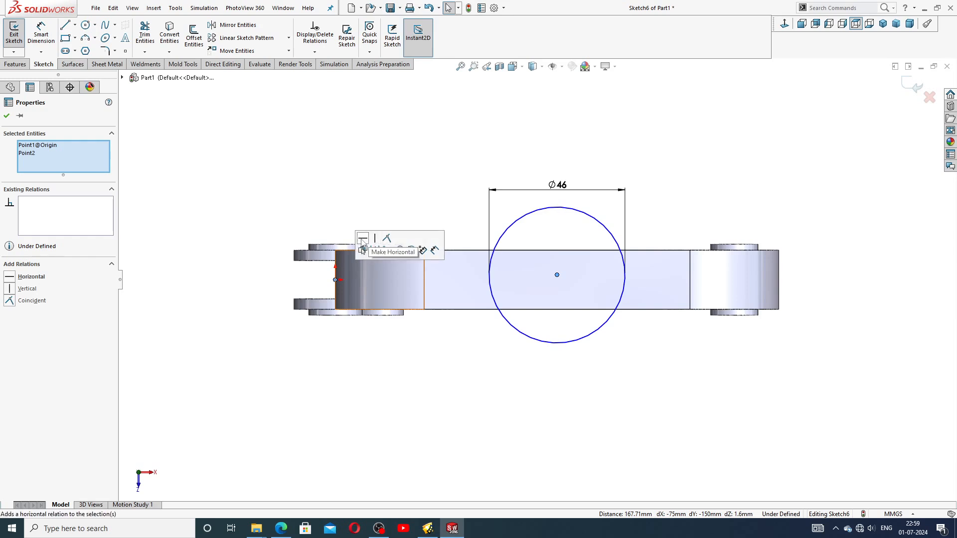
click(362, 240)
click(412, 371)
Step: Dimension the horizontal distance from the origin to the circle's centre at 75 mm and place that dimension above the arch
scroll(524, 341, up, 2)
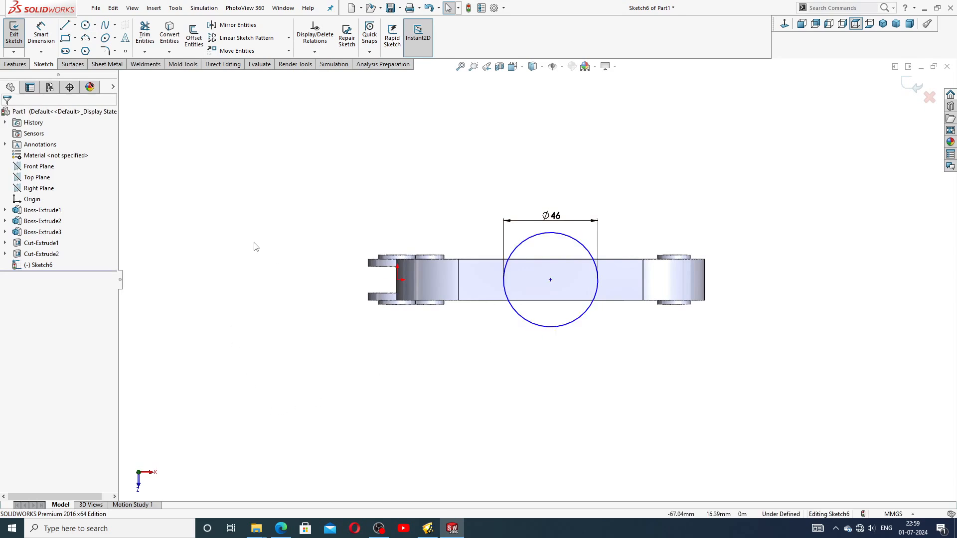
click(42, 36)
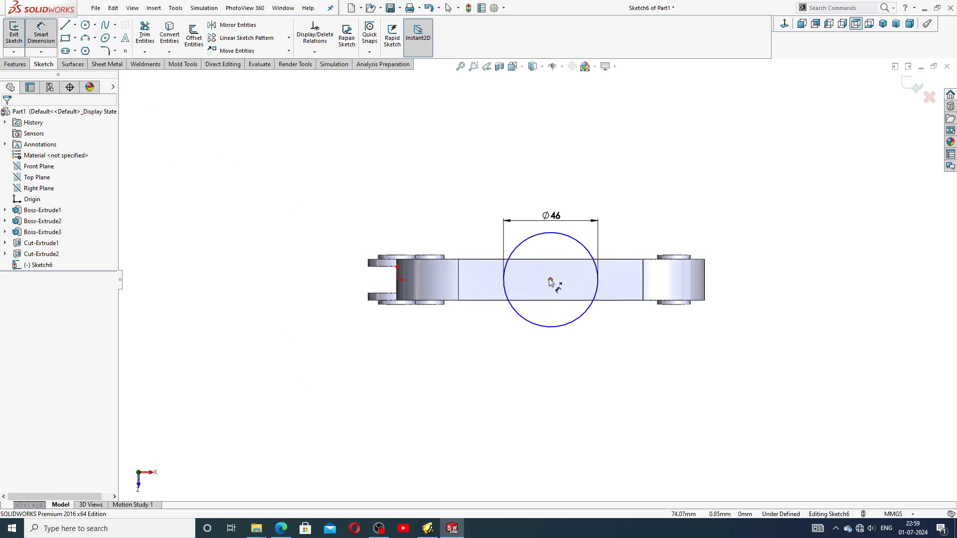
click(550, 280)
click(397, 280)
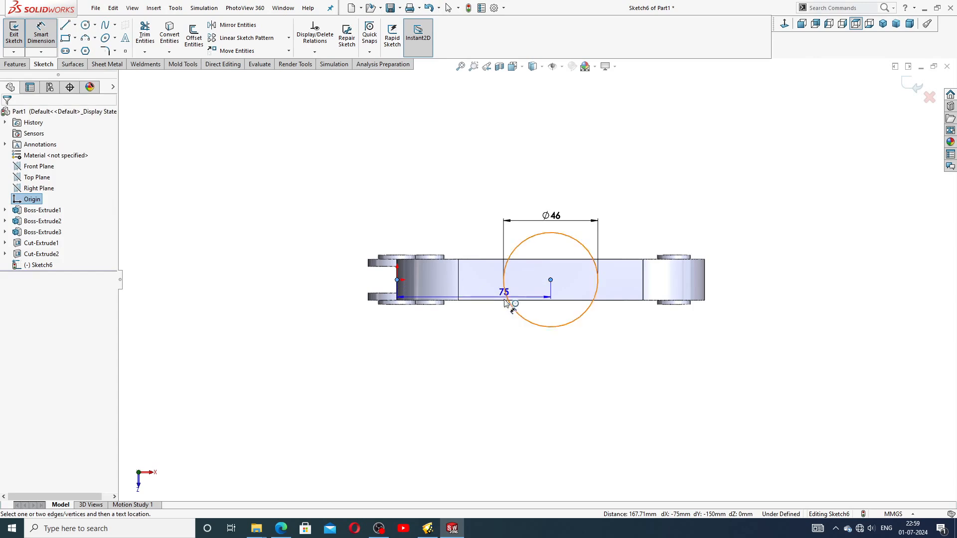
click(486, 324)
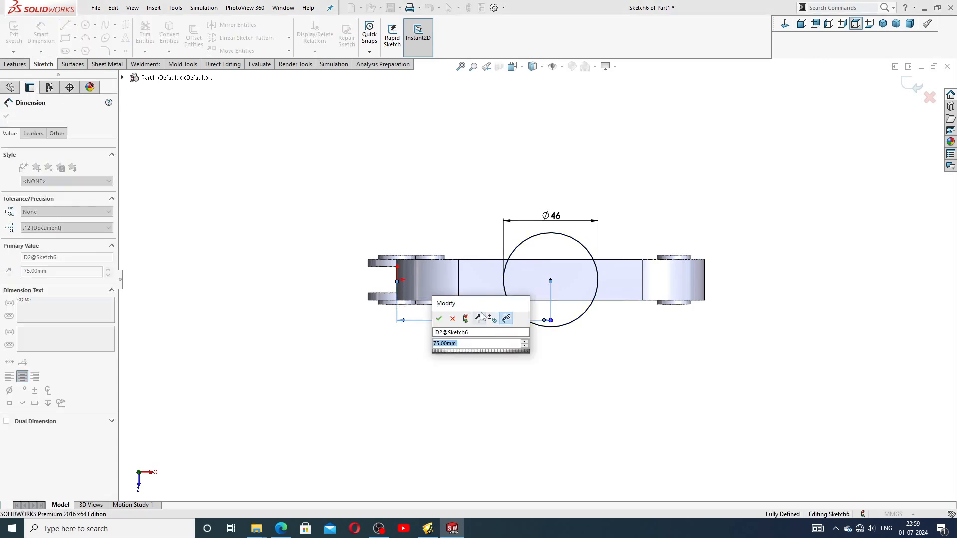
click(438, 318)
click(530, 384)
drag(480, 319, 480, 240)
click(511, 156)
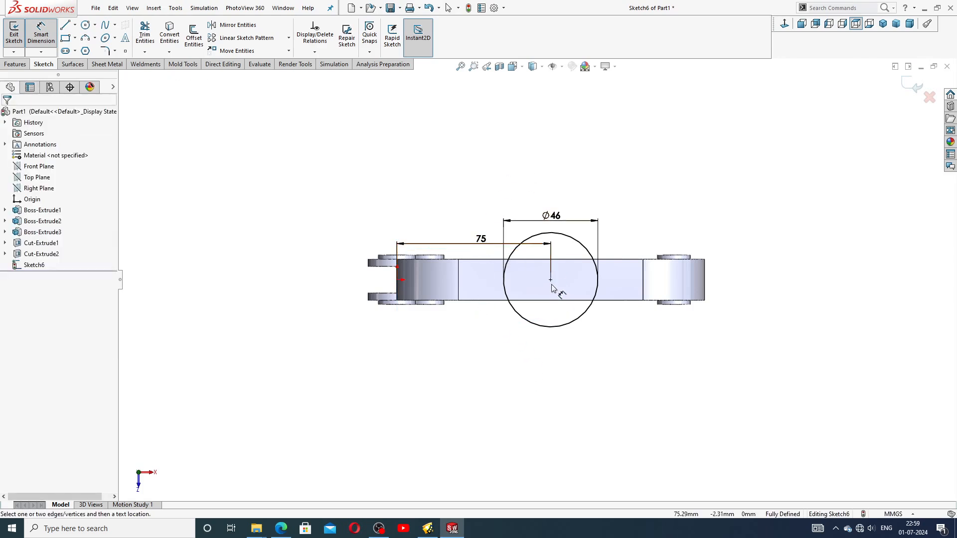
click(550, 280)
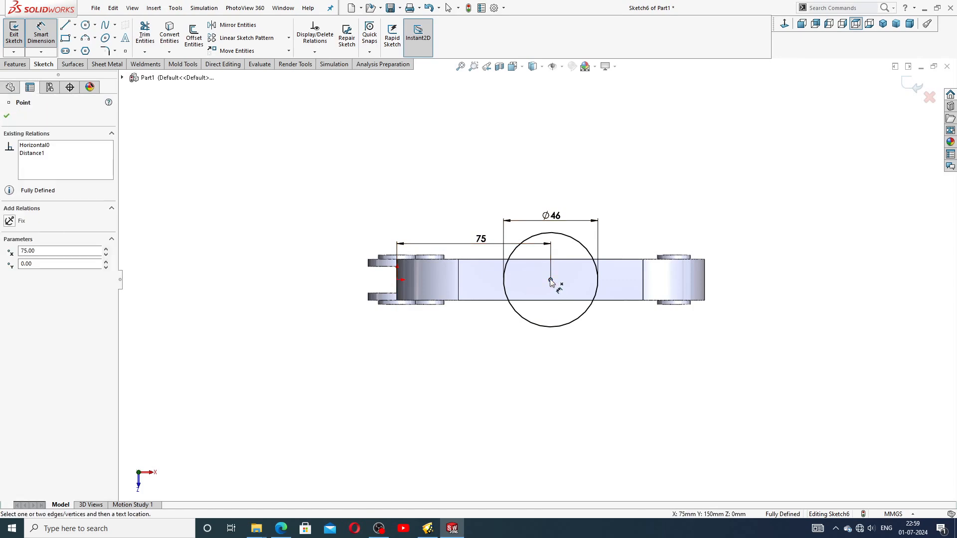
click(671, 215)
right_click(657, 167)
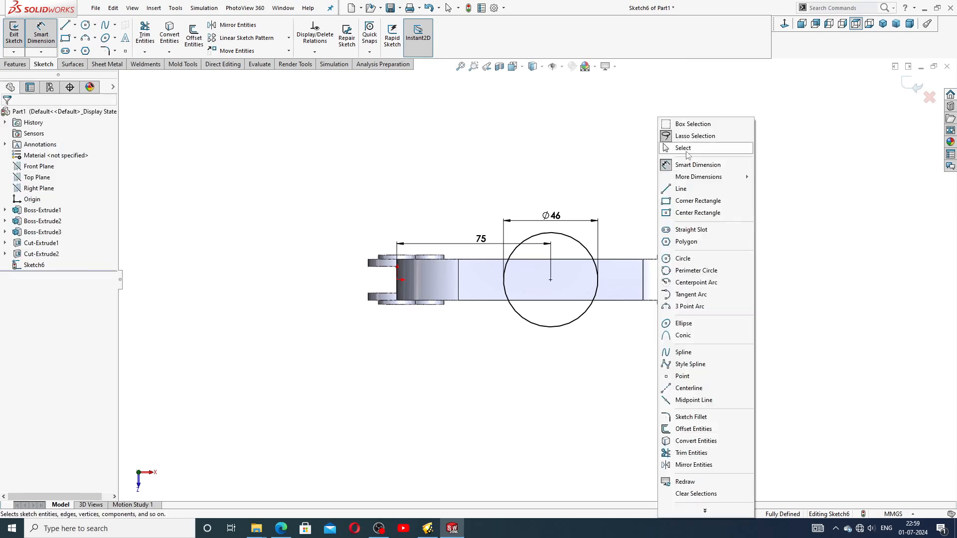
click(684, 149)
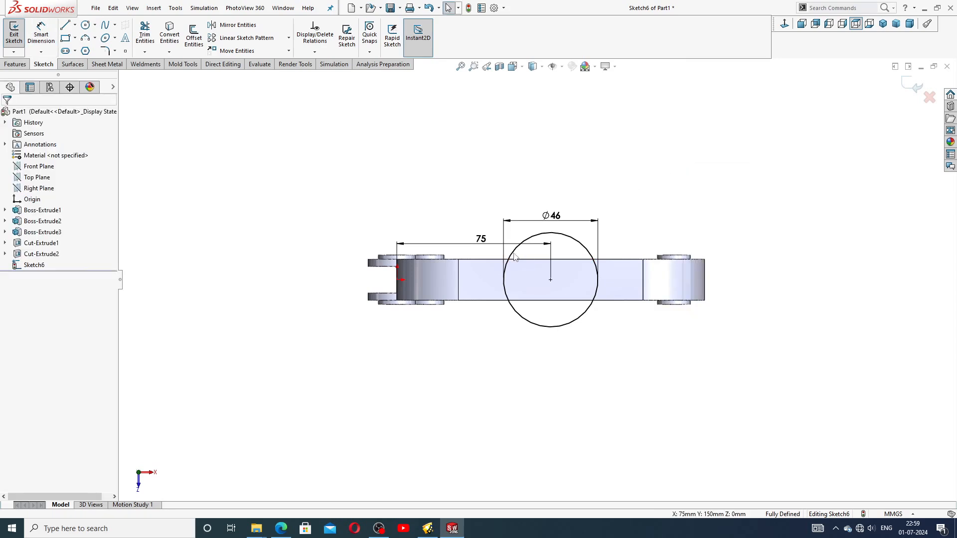
Step: Check the boss thickness in the support drawing and extrude the 46 mm circle upward as a Blind boss, 5 mm deep
click(280, 528)
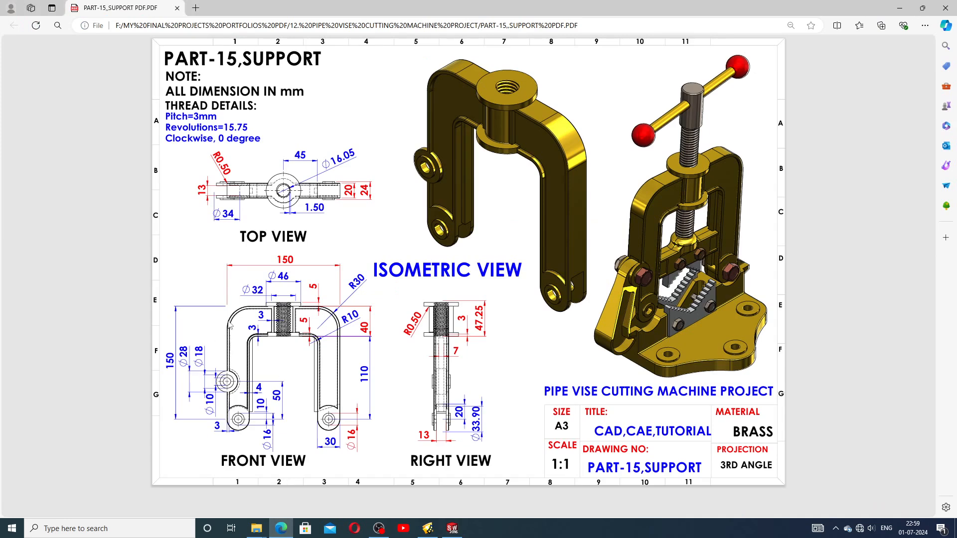
click(452, 528)
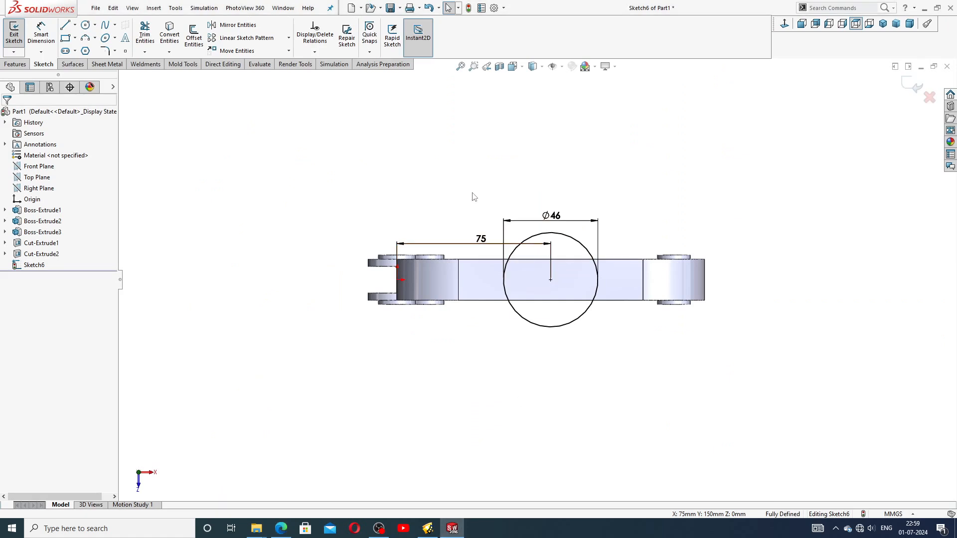
click(18, 65)
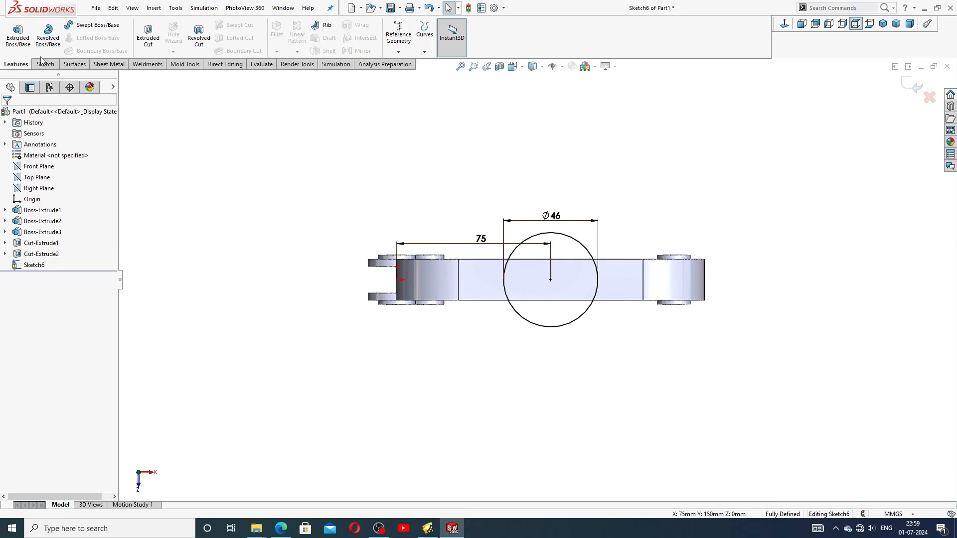
click(18, 33)
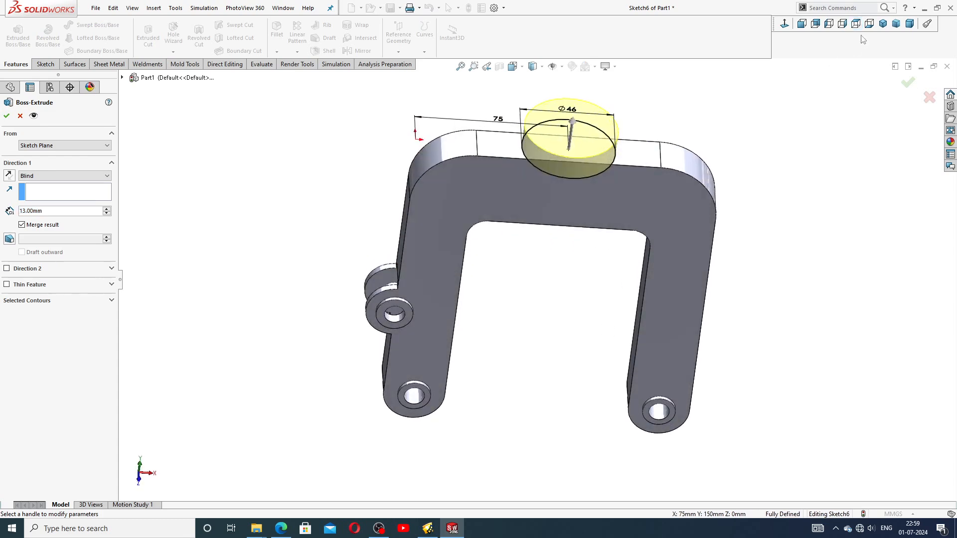
click(883, 23)
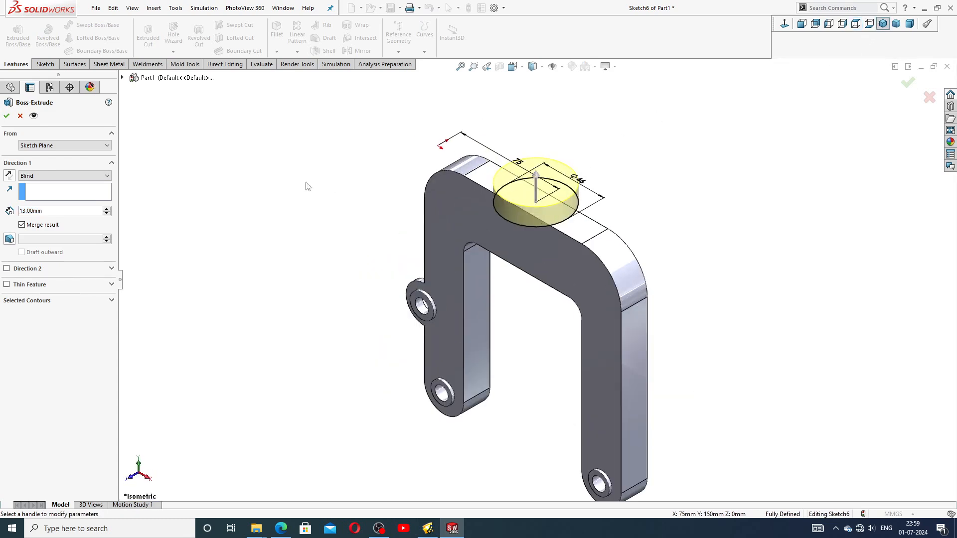
double_click(42, 211)
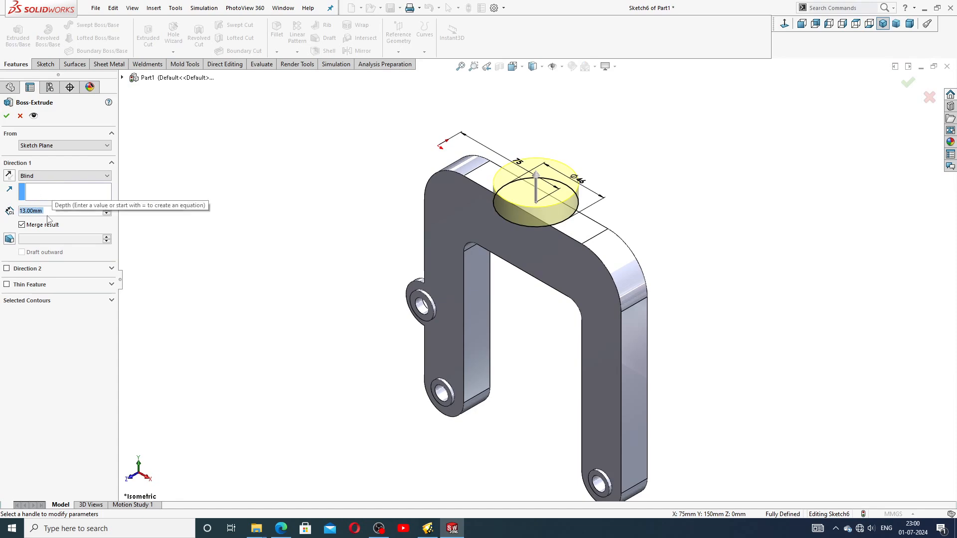
text(5)
key(Return)
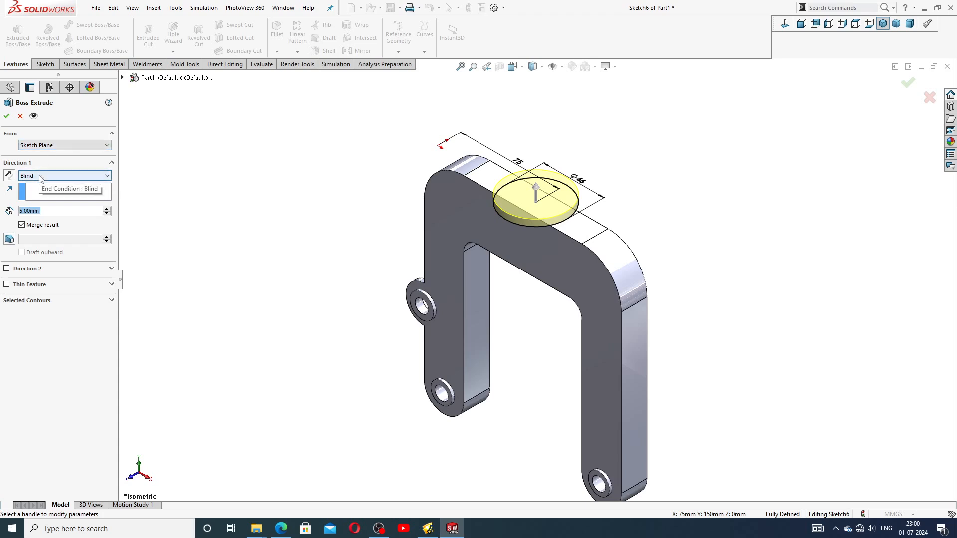
click(7, 118)
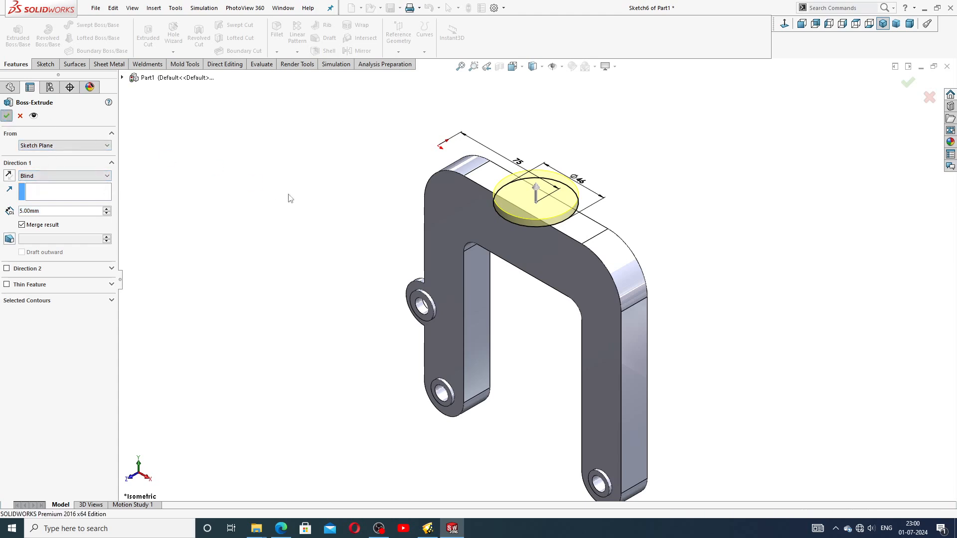
Step: Reuse the top boss's sketch to extrude a second 5 mm boss, offset 40 mm downward from the sketch plane, checking it against the drawing
middle_drag(405, 249, 419, 188)
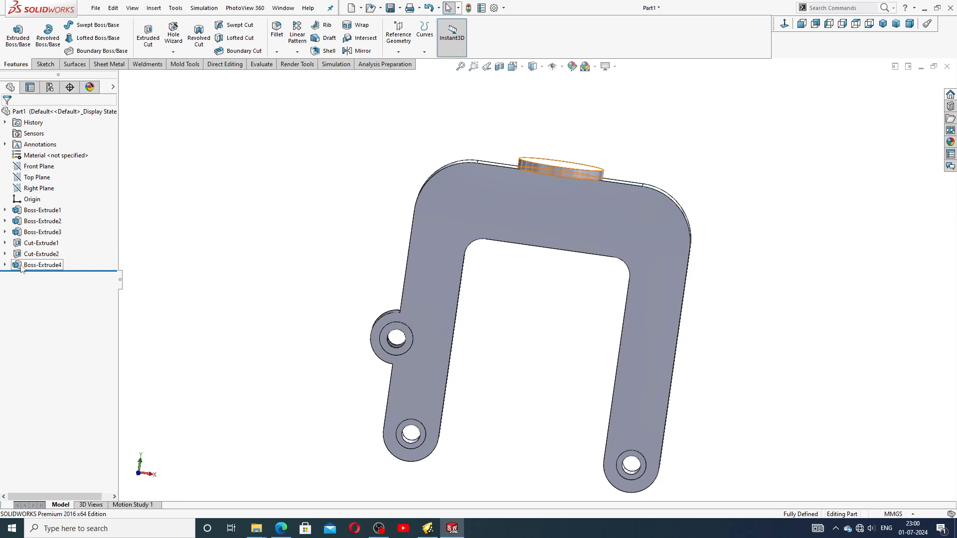
click(6, 266)
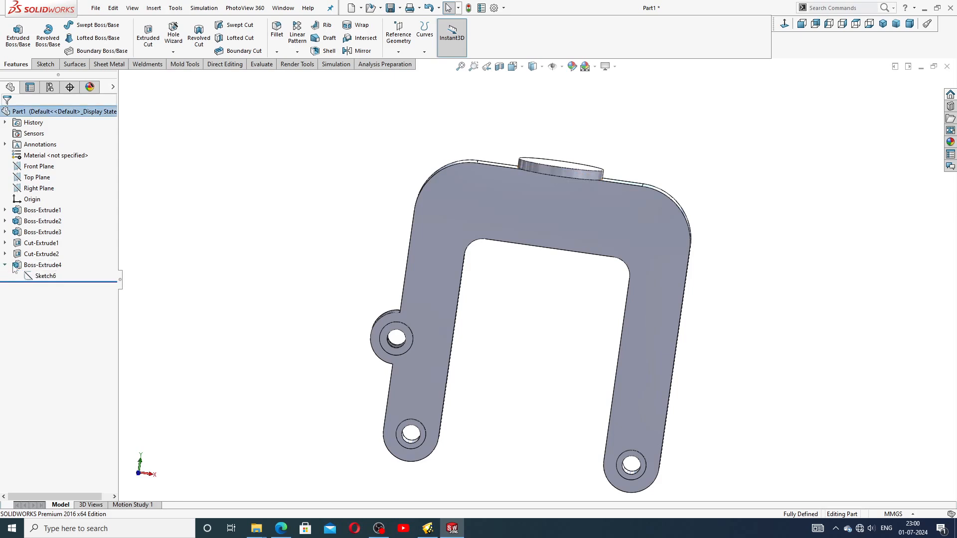
click(44, 276)
click(31, 38)
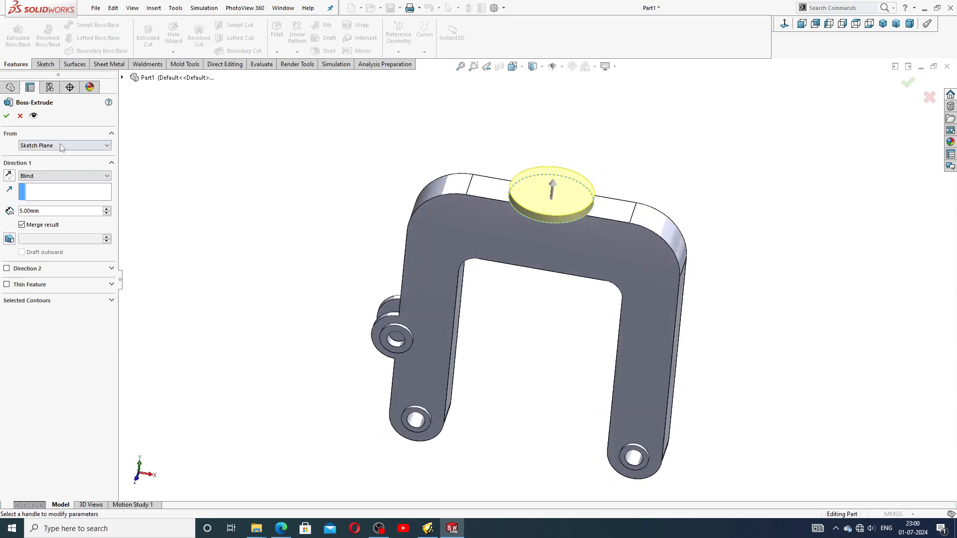
click(61, 146)
click(52, 173)
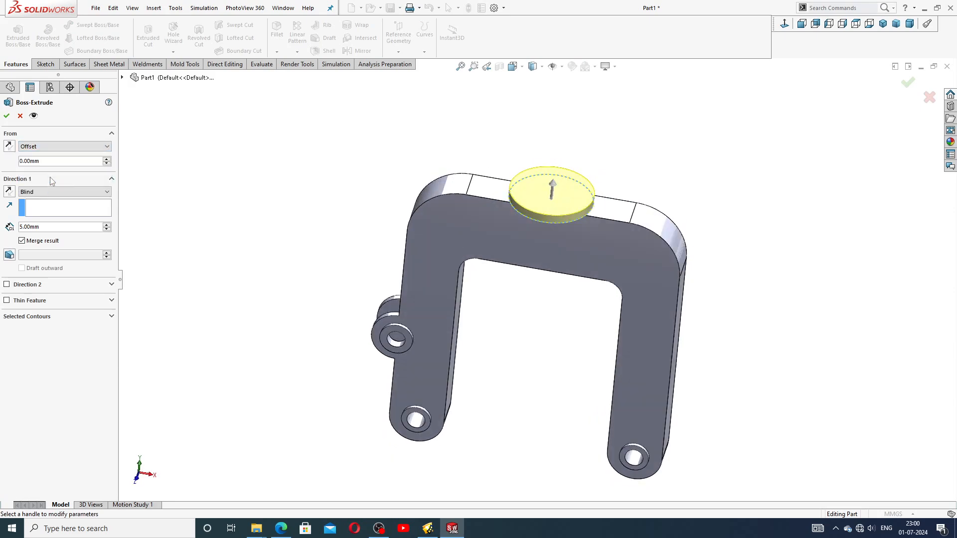
drag(44, 161, 15, 160)
text(40)
key(Return)
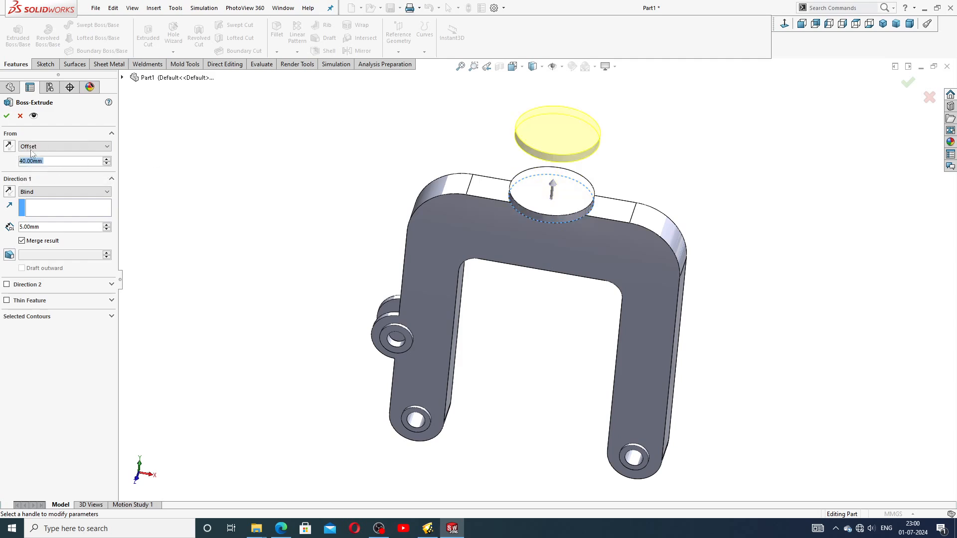
click(8, 146)
middle_drag(285, 243, 297, 192)
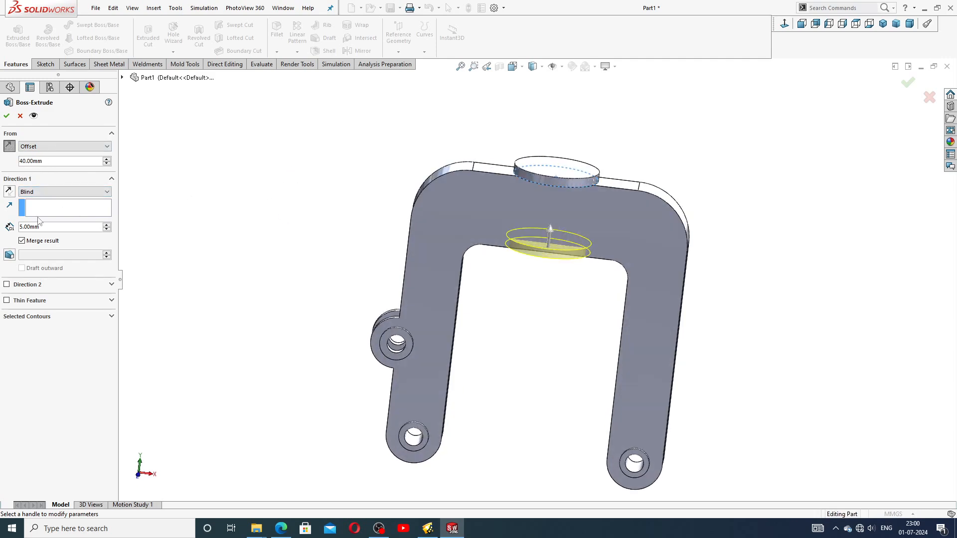
click(281, 528)
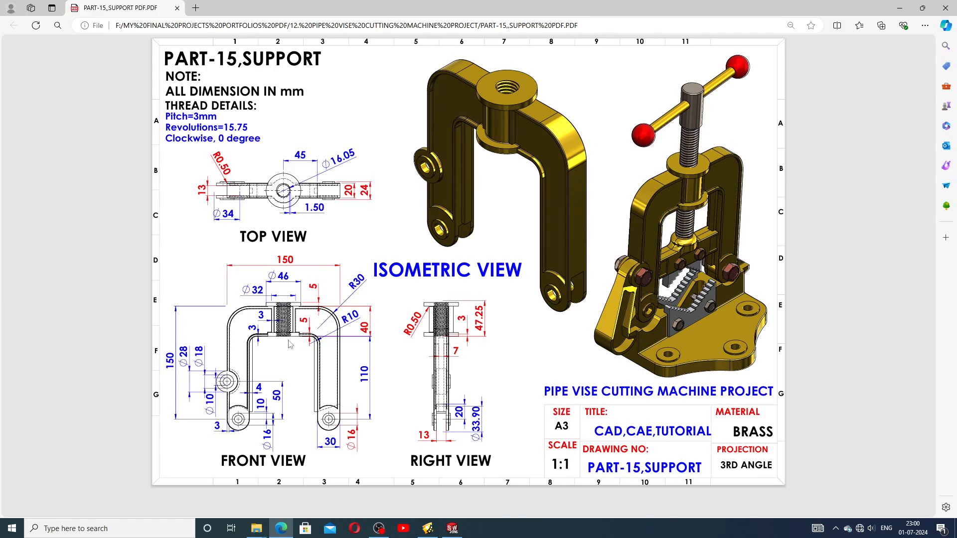
click(452, 528)
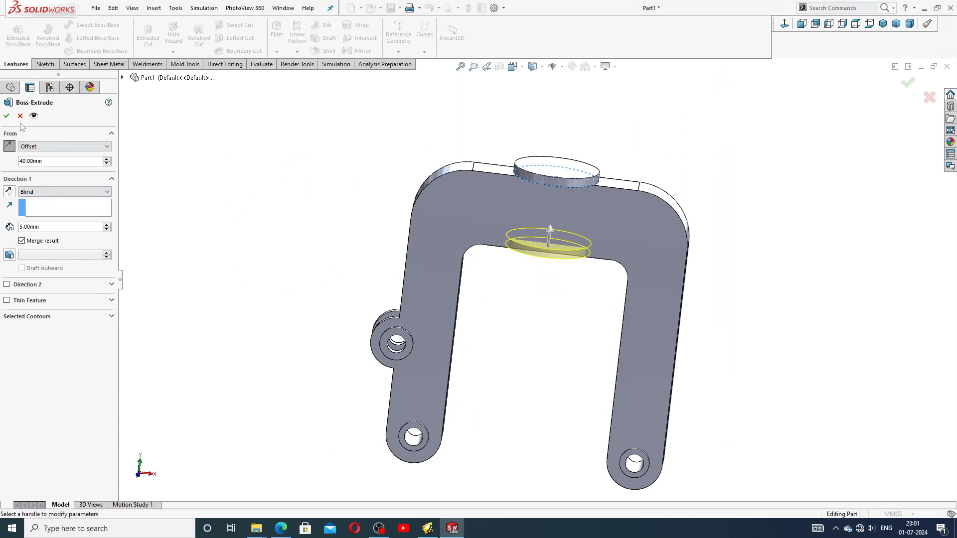
click(7, 117)
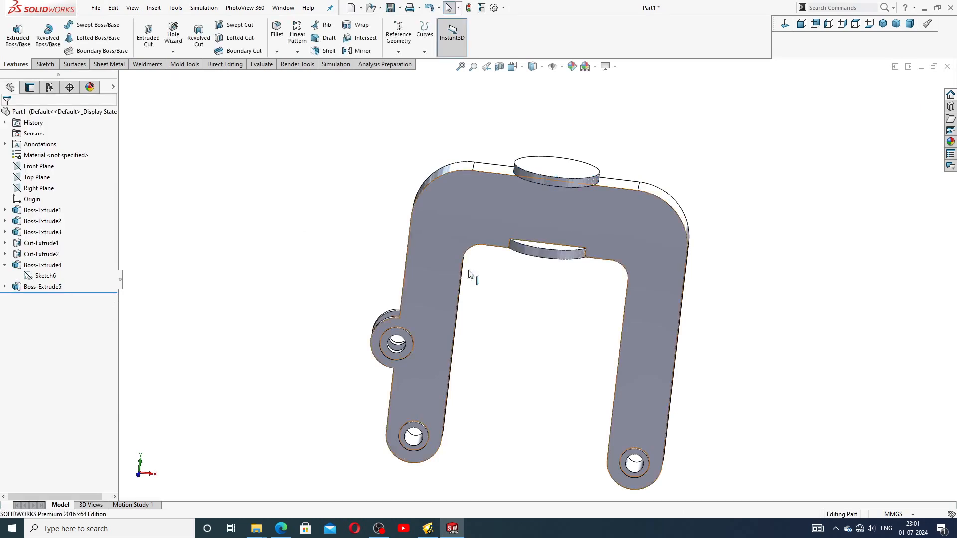
Step: Start a sketch on the top face of the upper boss, viewed face-on
mouse_move(544, 312)
middle_down()
mouse_move(523, 355)
mouse_move(551, 211)
mouse_move(569, 371)
middle_up()
click(551, 200)
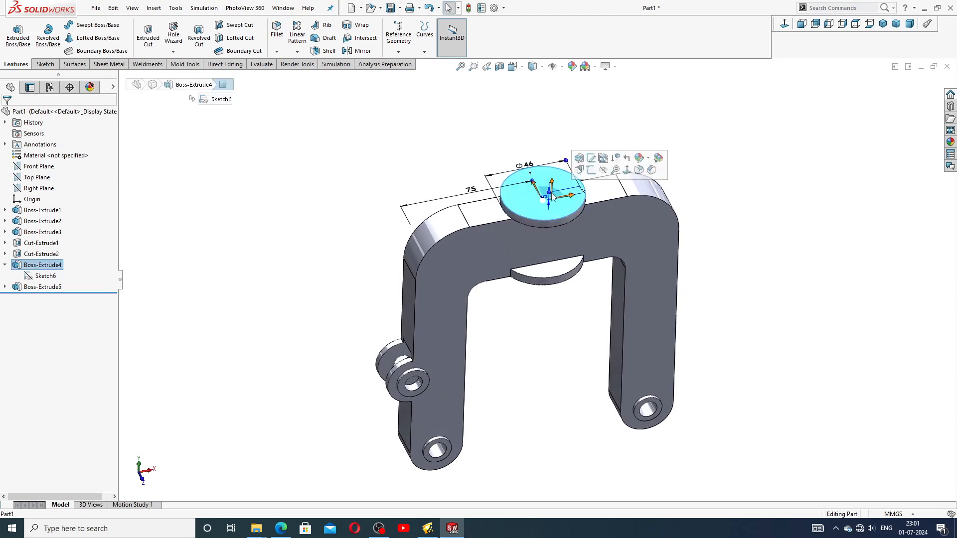
click(591, 170)
click(784, 23)
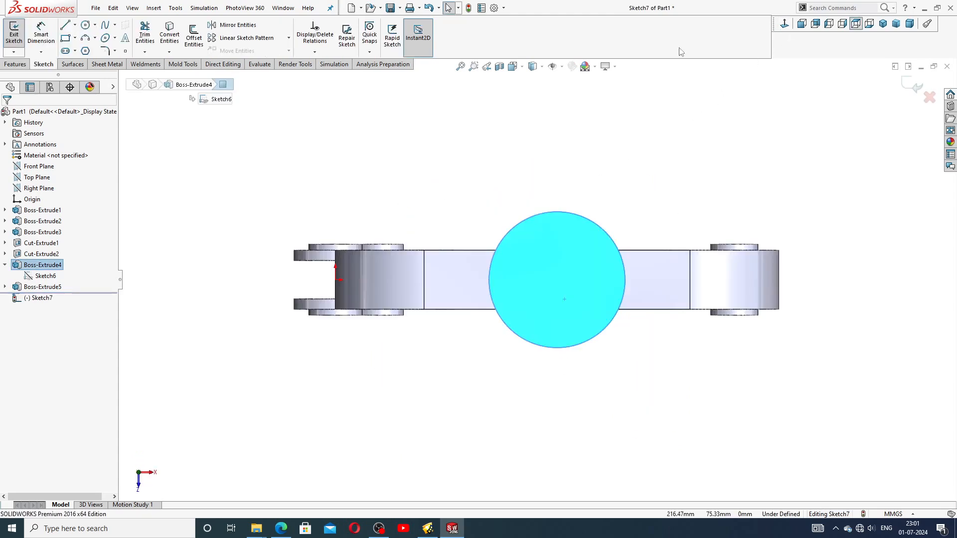
Step: Sketch a circle about 36 mm in diameter, concentric with the upper boss
click(86, 25)
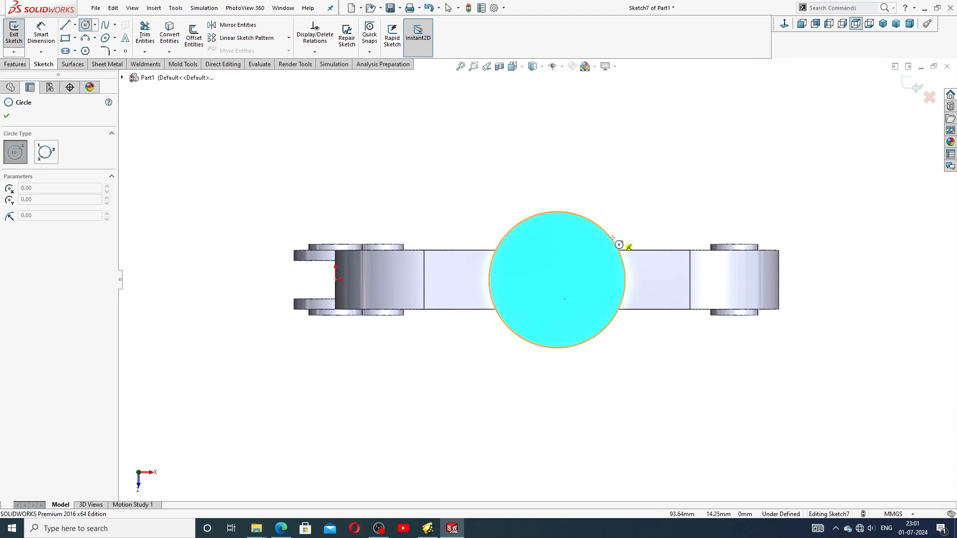
click(560, 274)
click(575, 230)
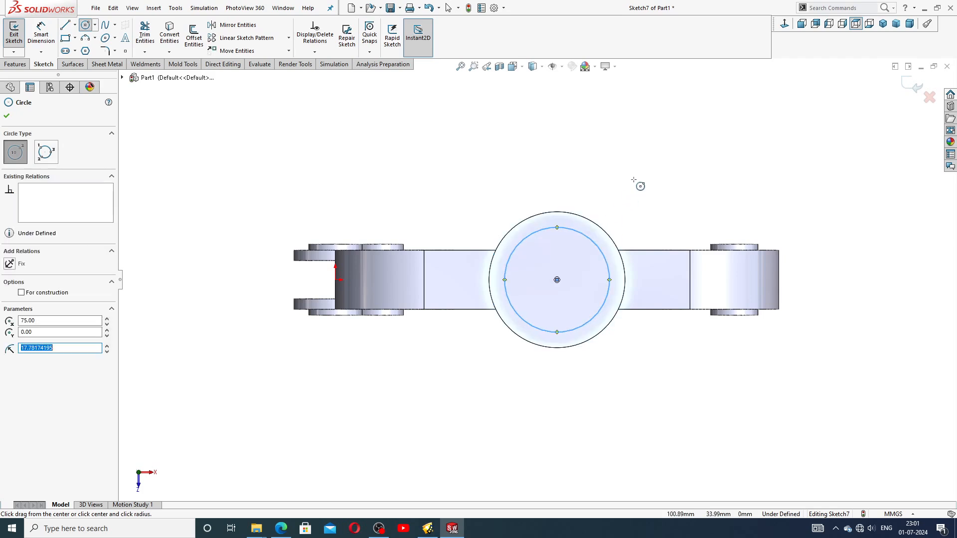
right_click(639, 185)
click(663, 190)
Step: Dimension the circle on the upper boss's top face to a diameter of 36 mm
click(40, 35)
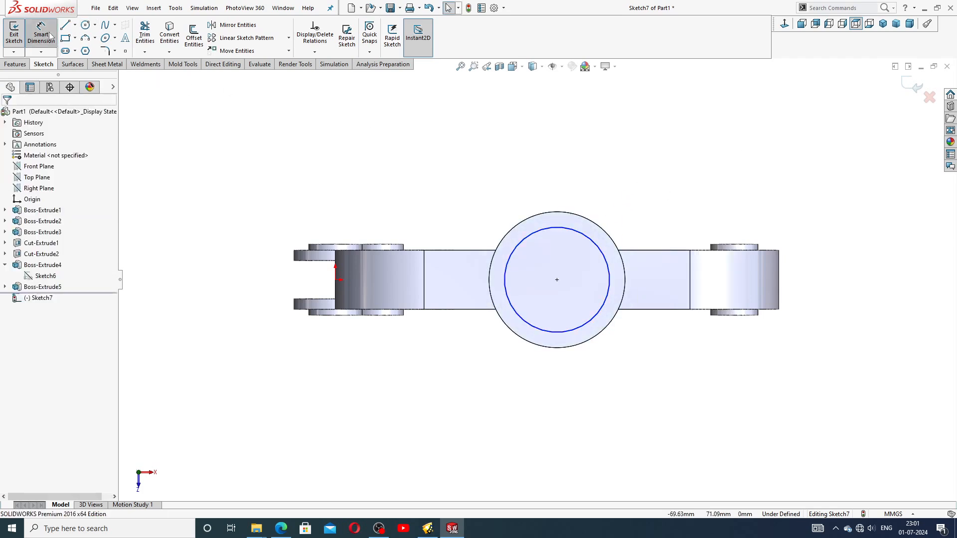
click(587, 239)
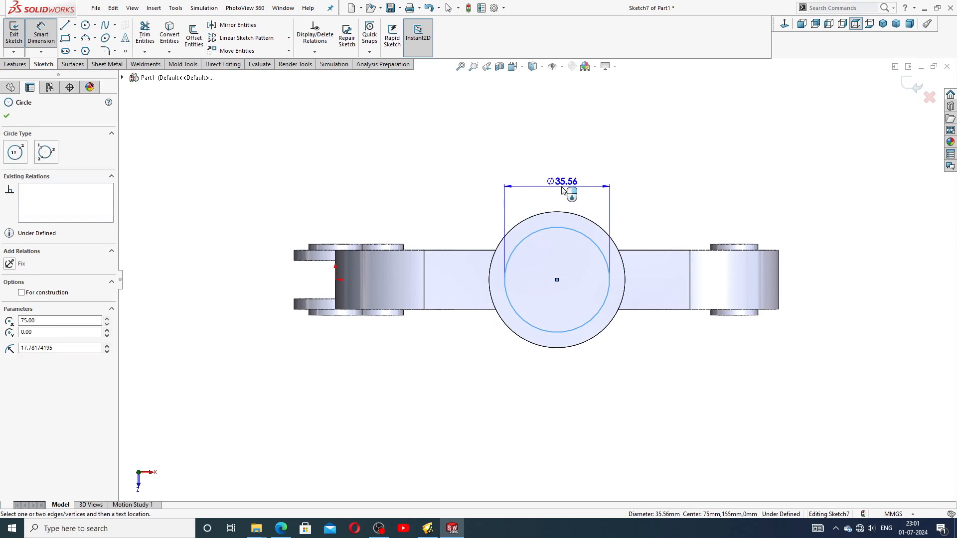
click(561, 191)
text(36)
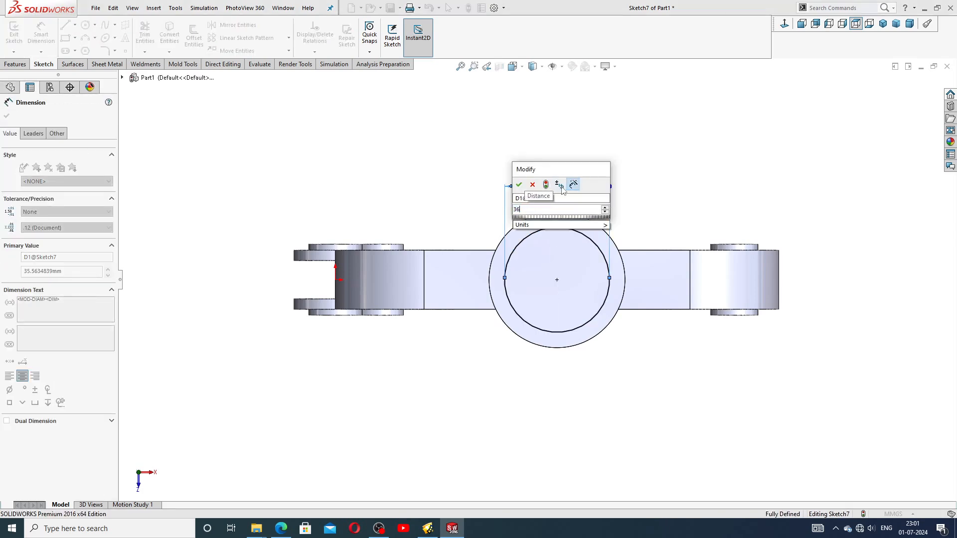
key(Return)
key(Escape)
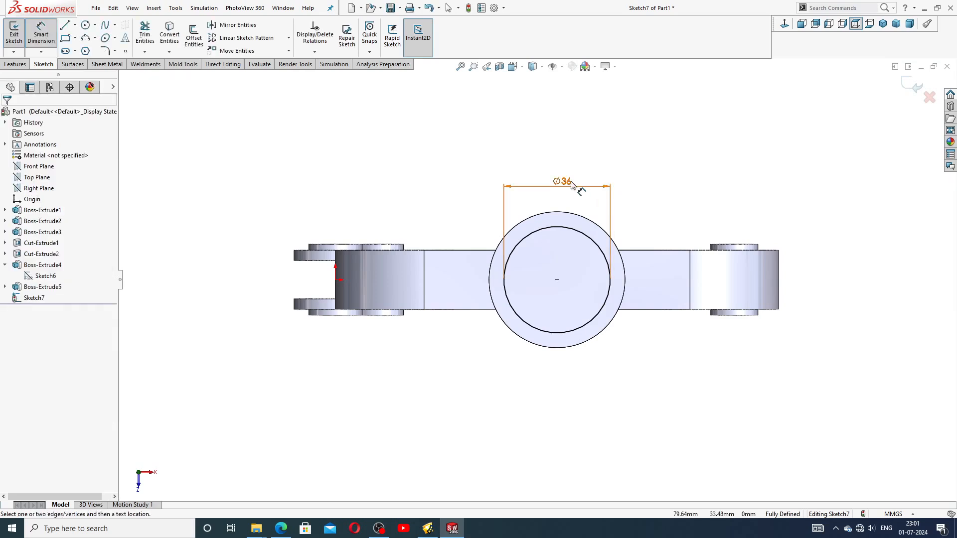
scroll(636, 246, up, 3)
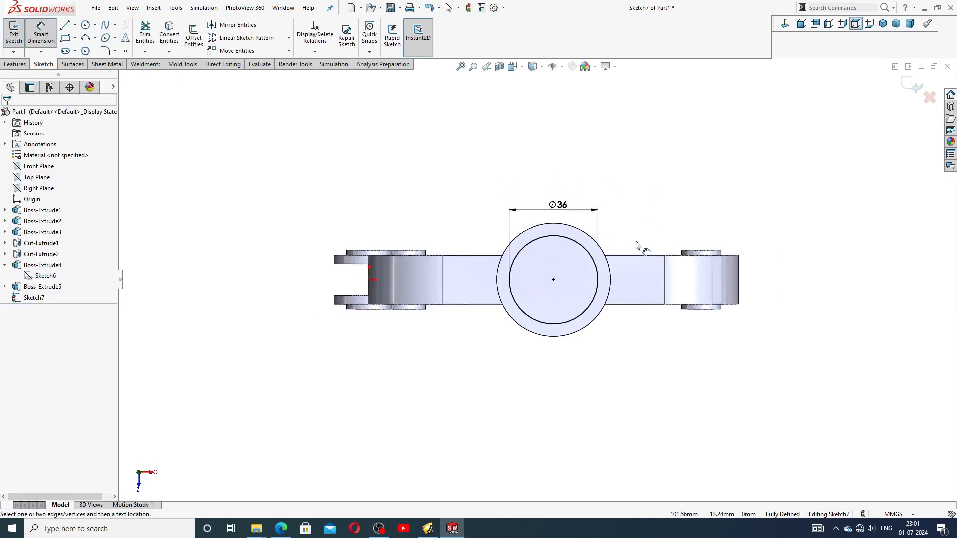
right_click(641, 185)
click(667, 149)
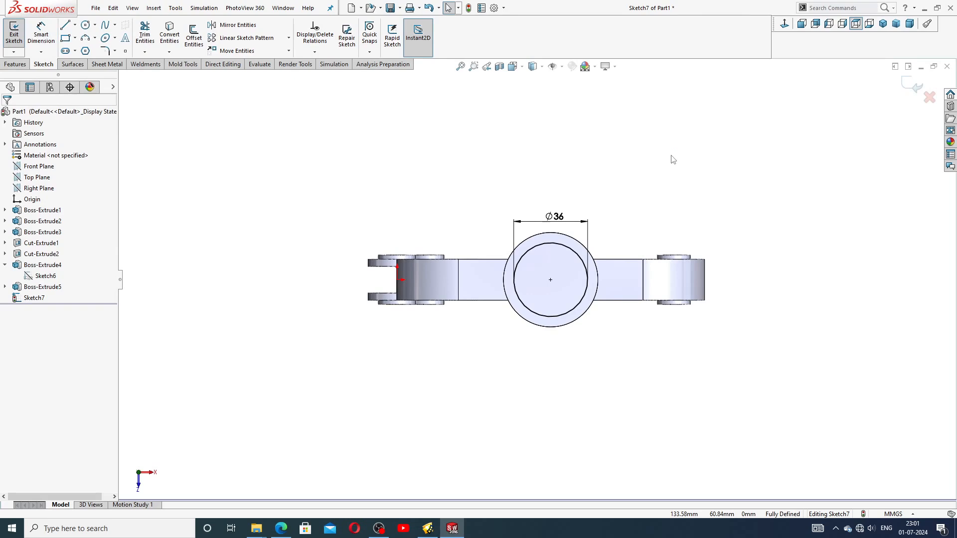
click(15, 63)
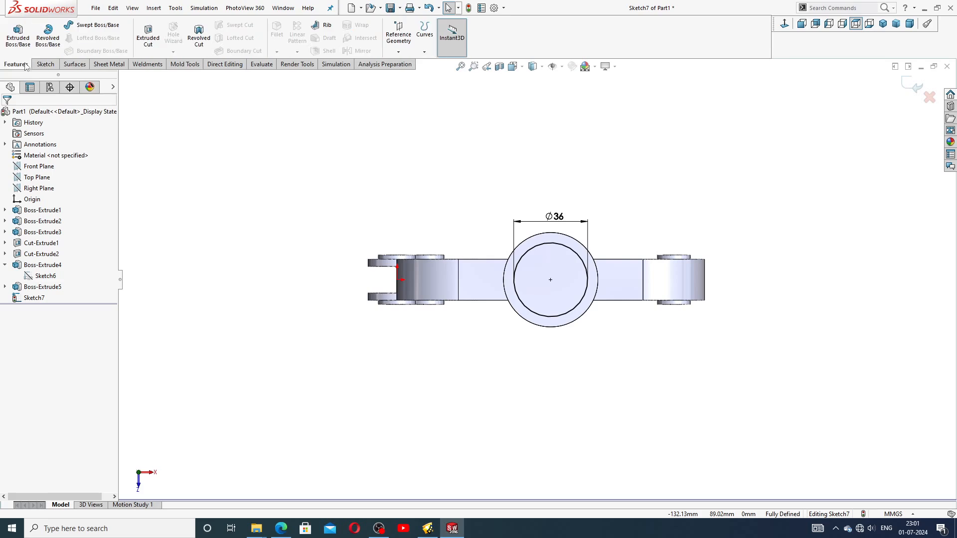
click(18, 35)
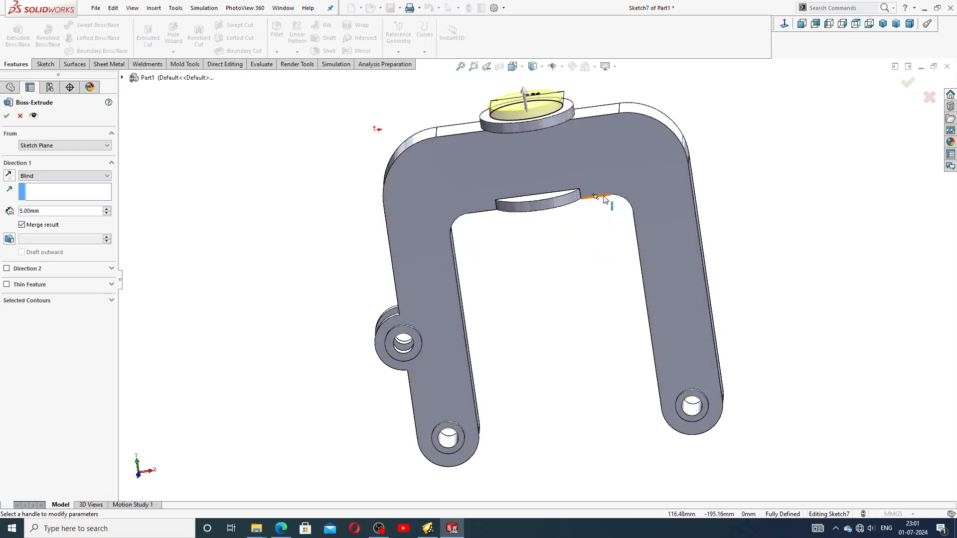
middle_drag(576, 224, 592, 228)
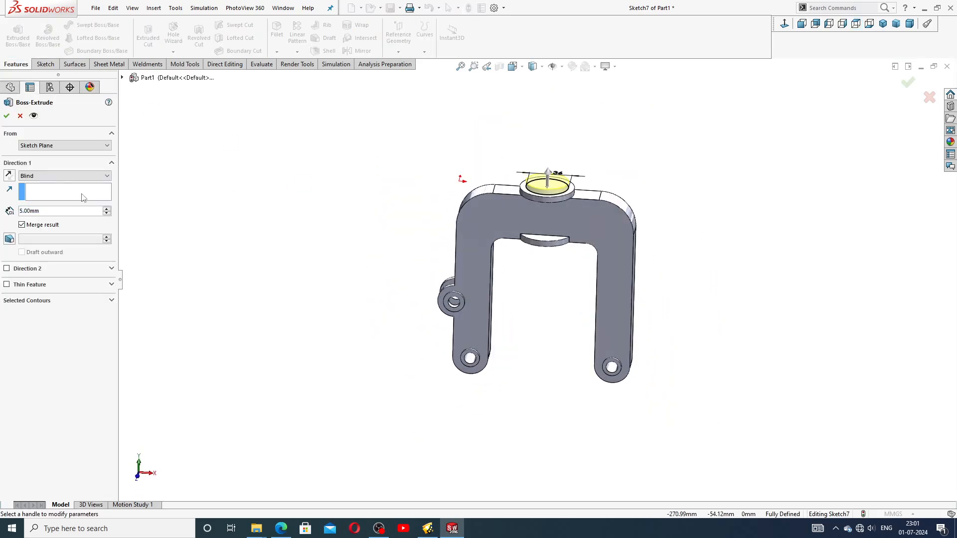
click(64, 176)
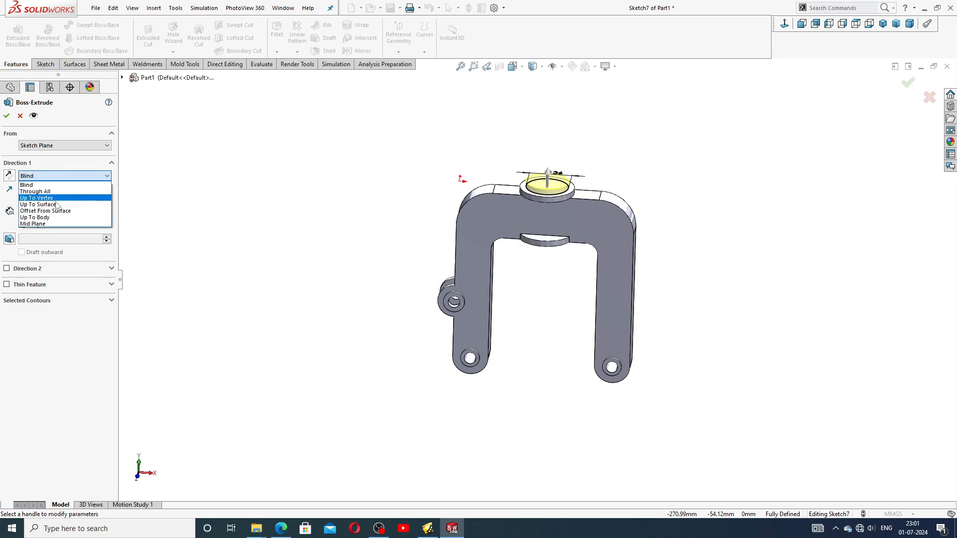
click(57, 205)
scroll(549, 250, down, 4)
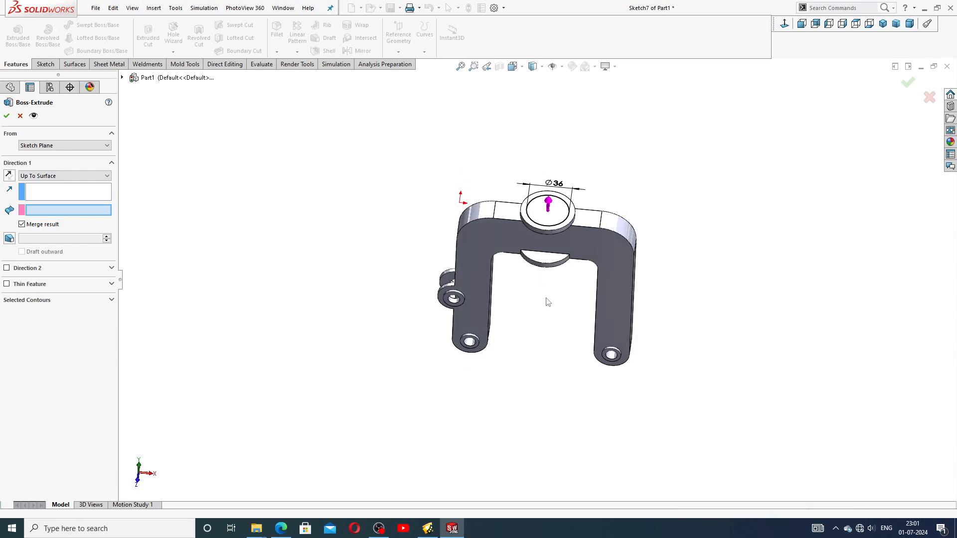
click(548, 248)
middle_drag(573, 307, 551, 211)
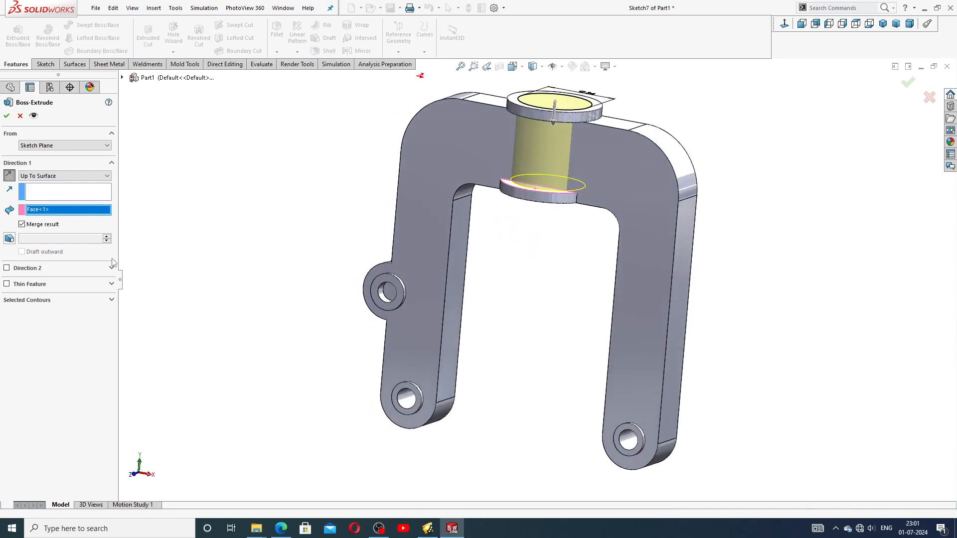
click(280, 530)
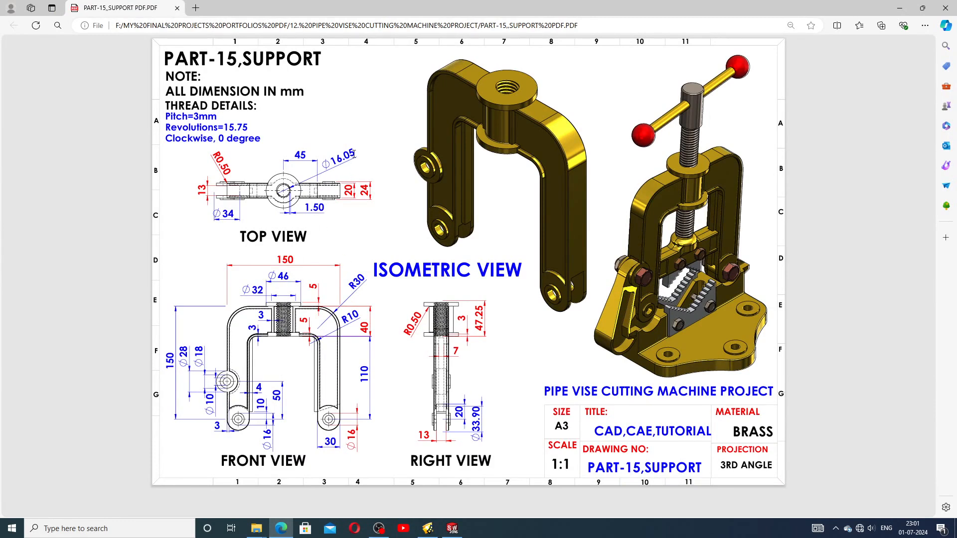
click(452, 528)
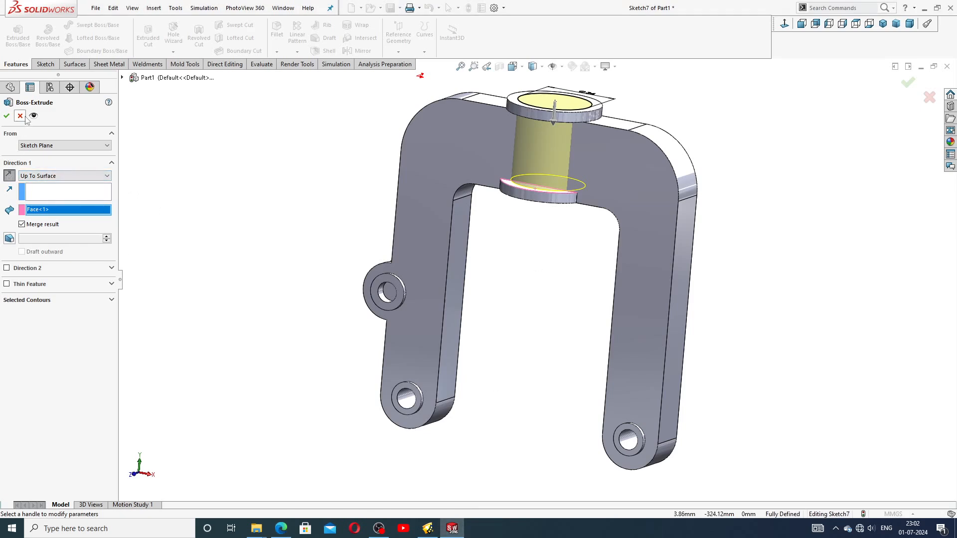
middle_drag(570, 94, 589, 166)
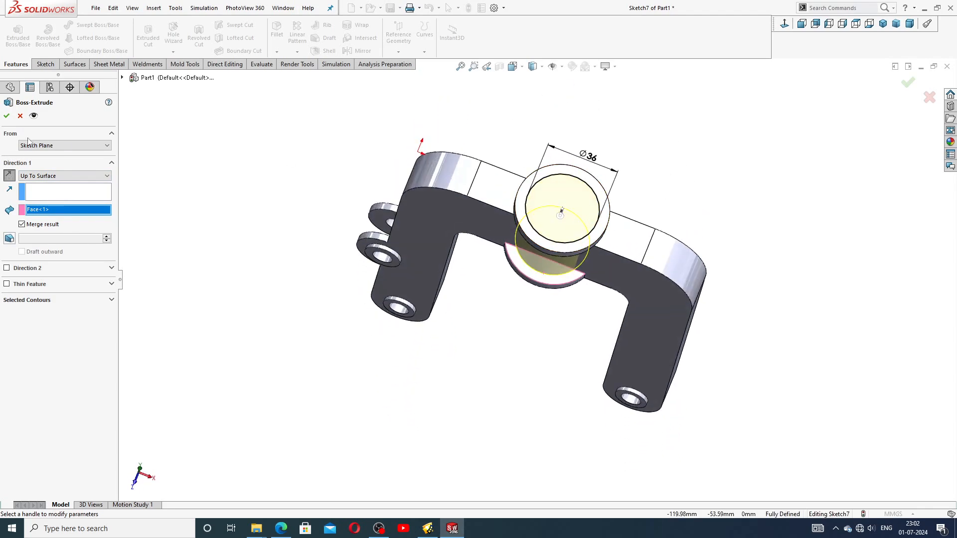
click(20, 116)
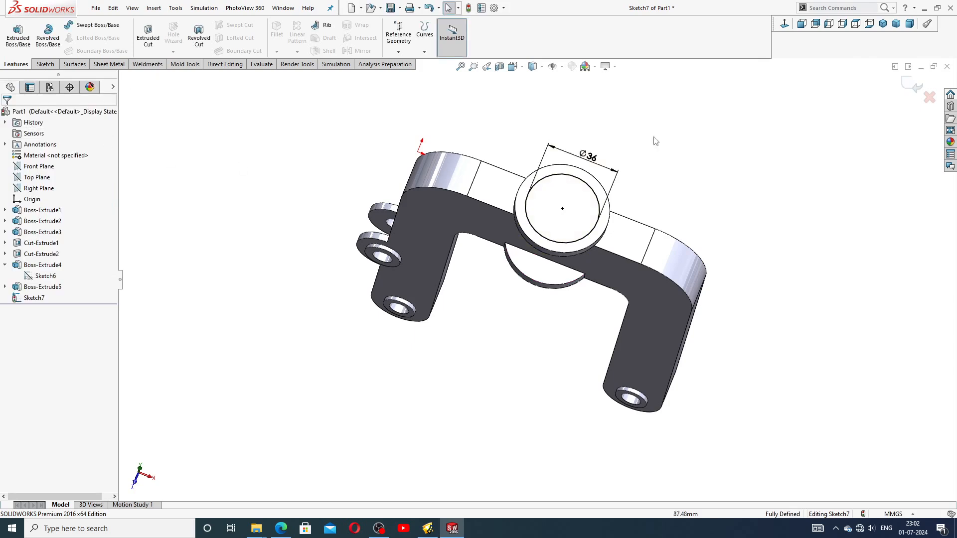
Step: Set the diameter of the circle on the upper boss to 32 mm
double_click(588, 155)
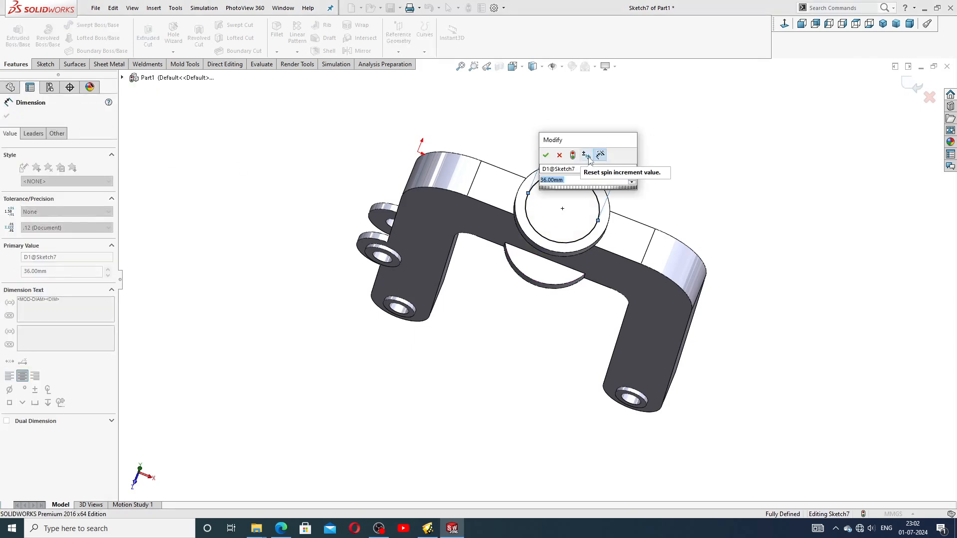
text(32)
key(Return)
click(360, 138)
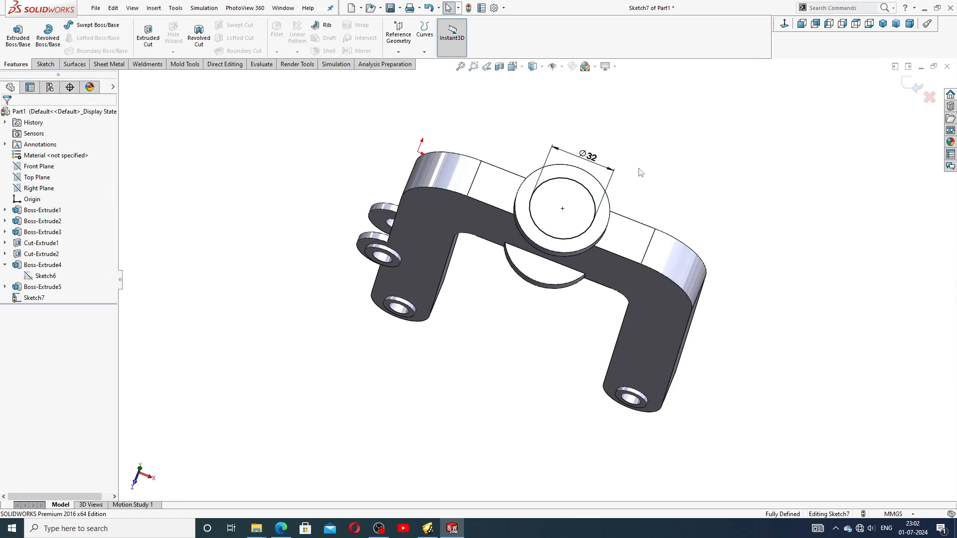
Step: Extrude the 32 mm circle Up To Surface, ending on the lower boss's upper face, checking its diameter against the drawing
click(30, 41)
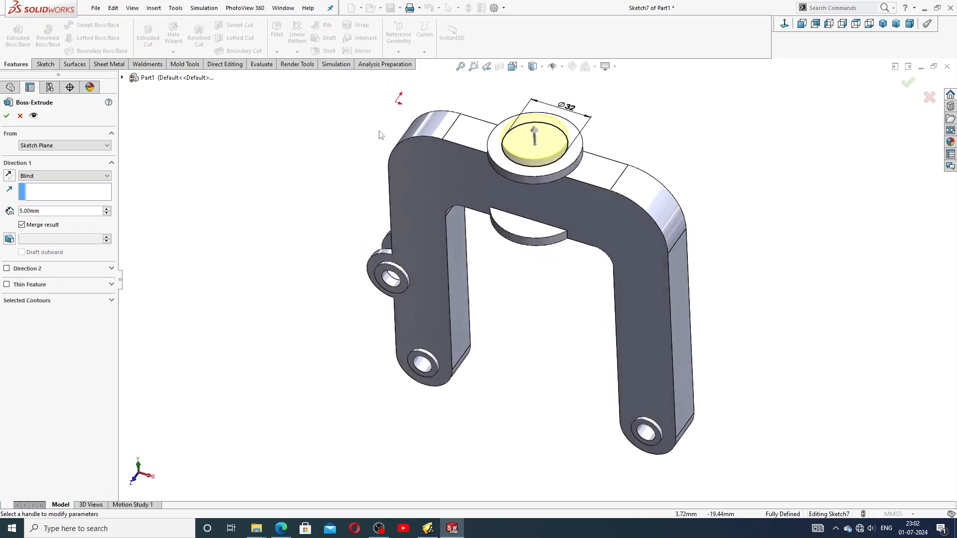
click(64, 176)
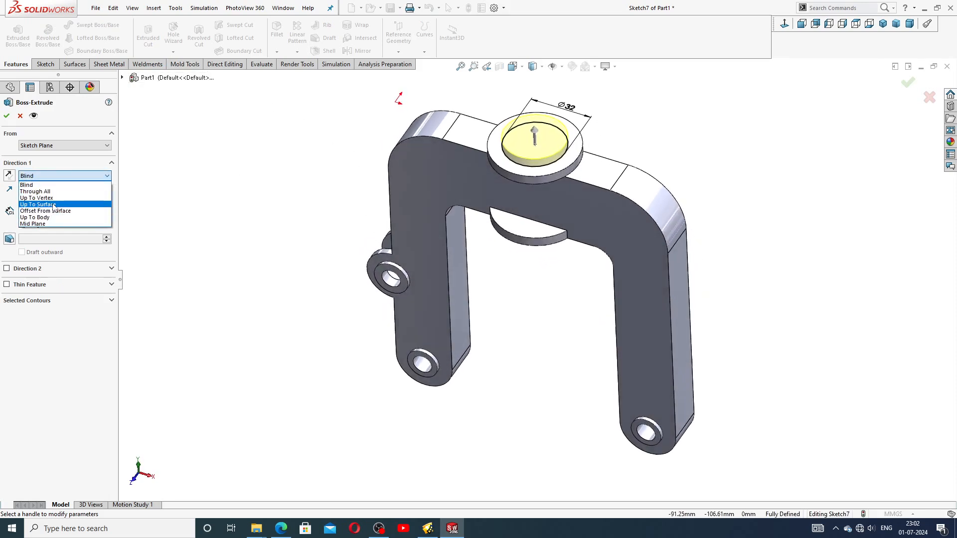
click(40, 202)
click(537, 231)
middle_drag(548, 247, 558, 231)
scroll(548, 199, up, 3)
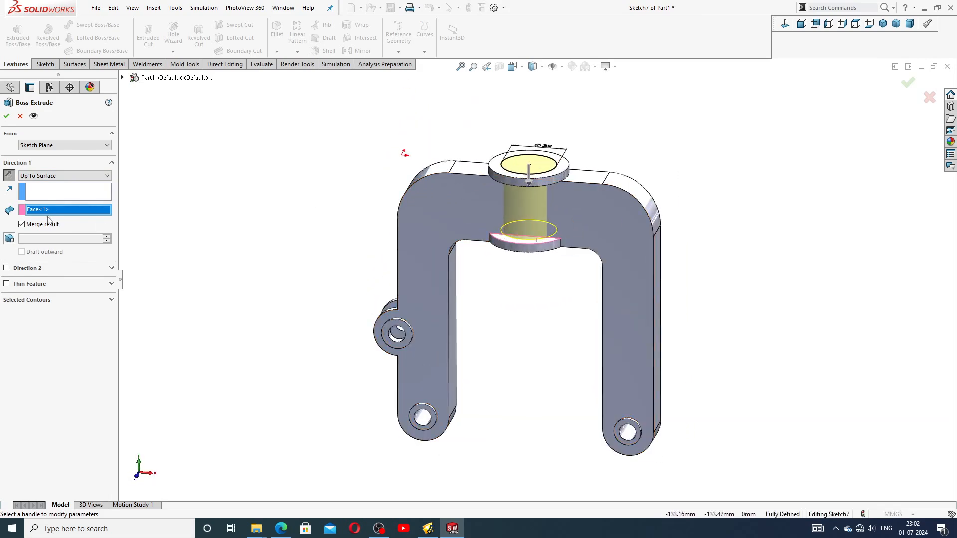
click(281, 529)
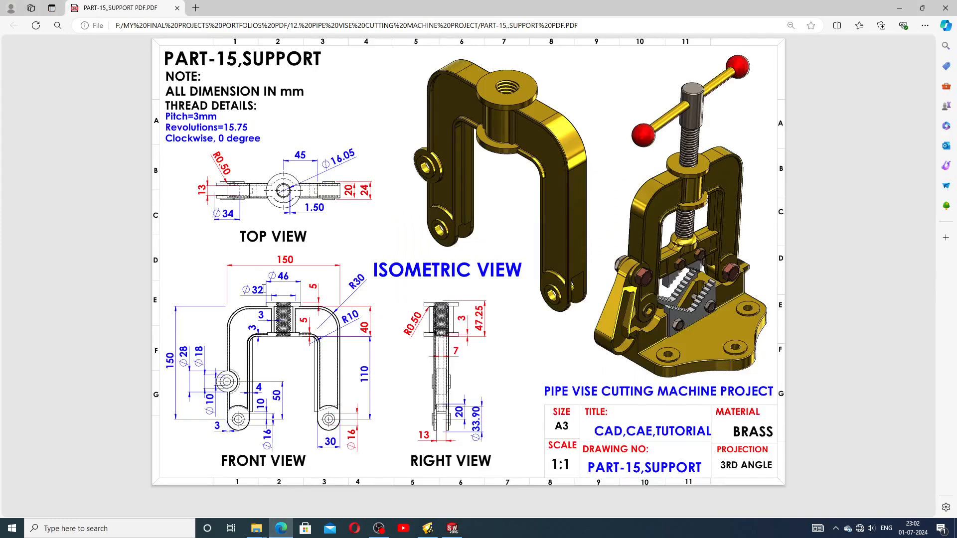
click(452, 529)
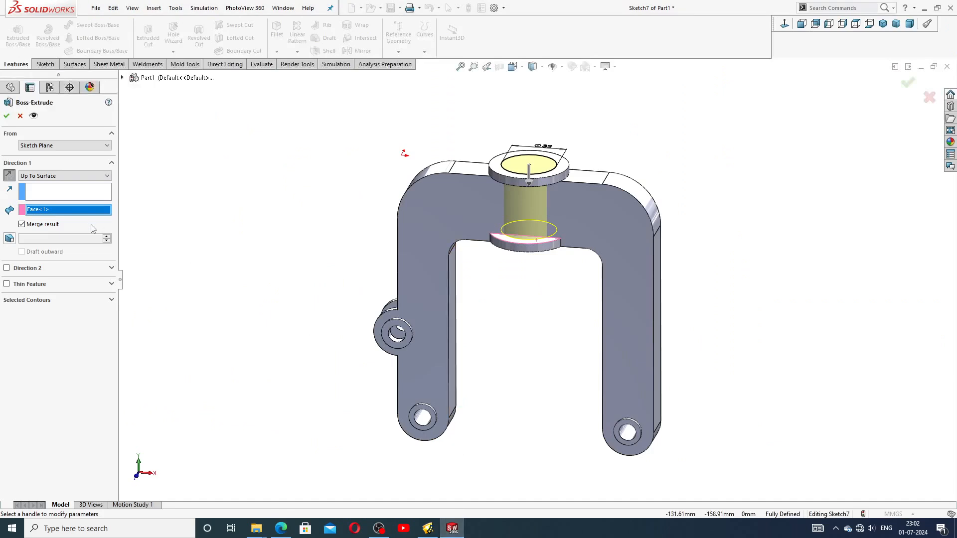
click(7, 116)
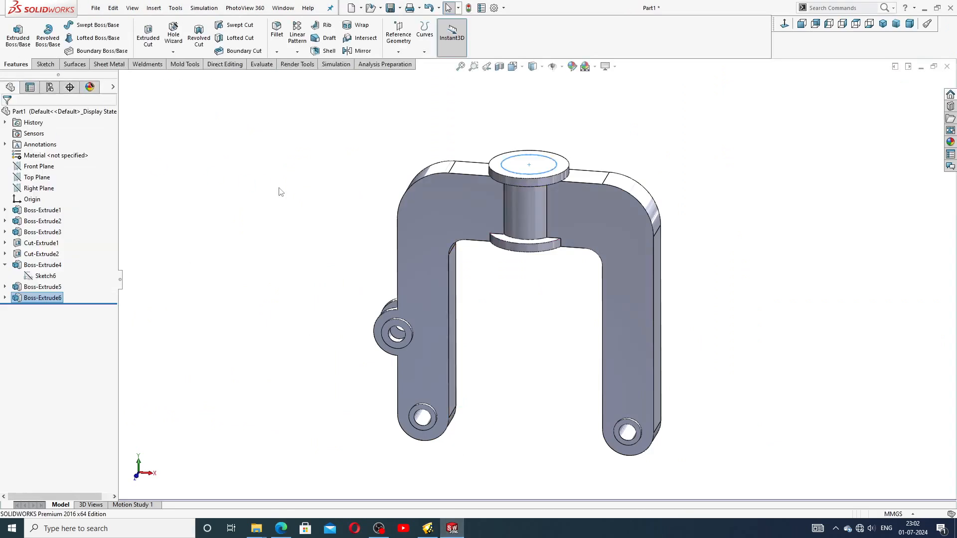
Step: Start a new sketch on the upper boss's top face for the central hole, viewed face-on
middle_drag(556, 171, 552, 192)
click(549, 182)
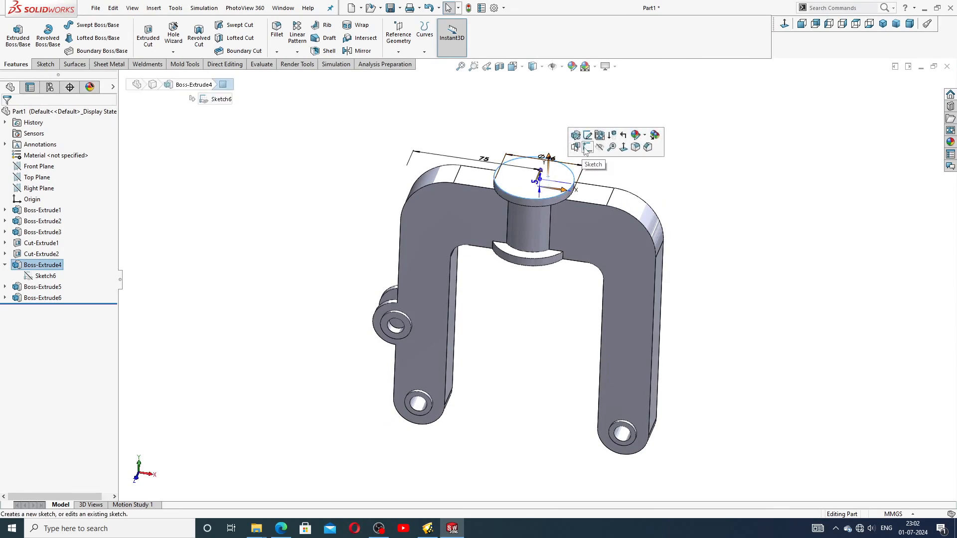
click(582, 153)
click(784, 24)
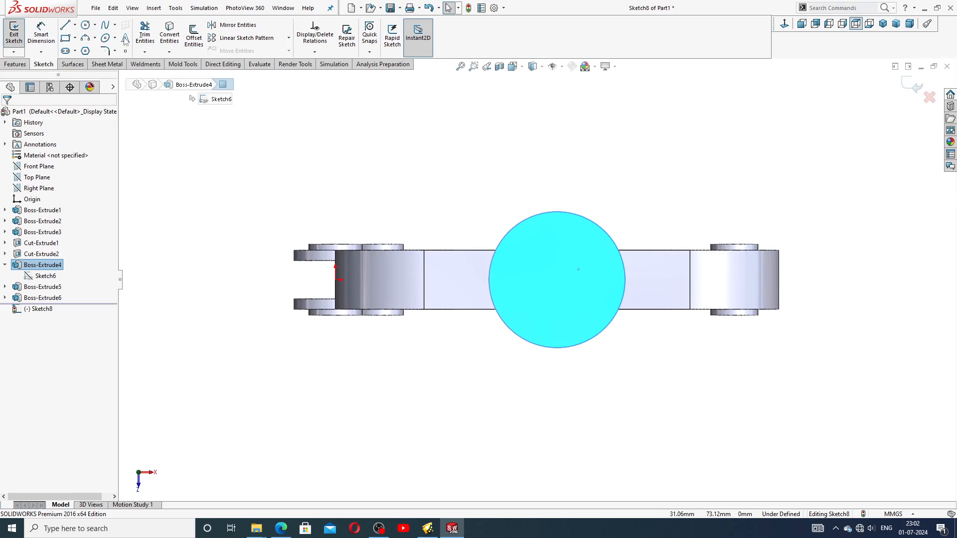
Step: Sketch a circle about 26 mm in diameter, centred on the upper boss
click(88, 27)
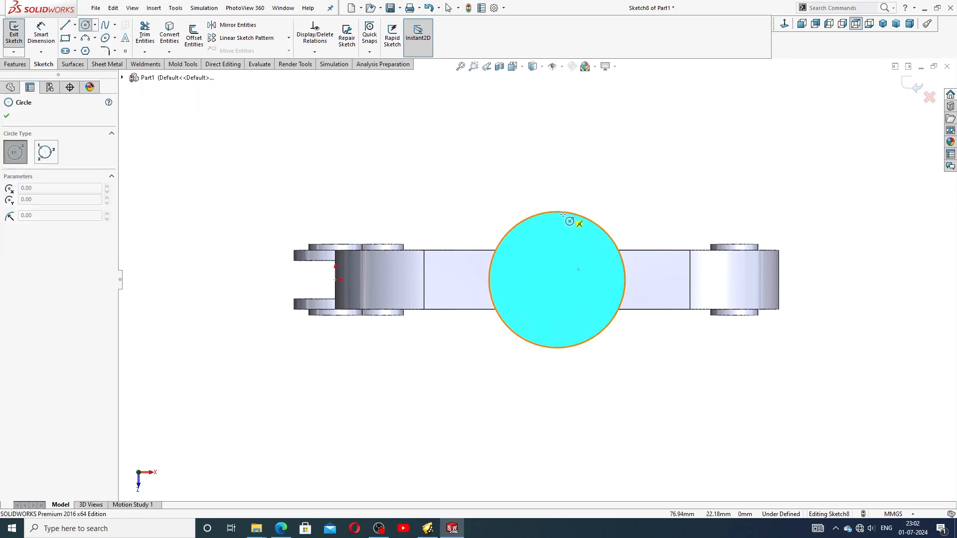
click(557, 280)
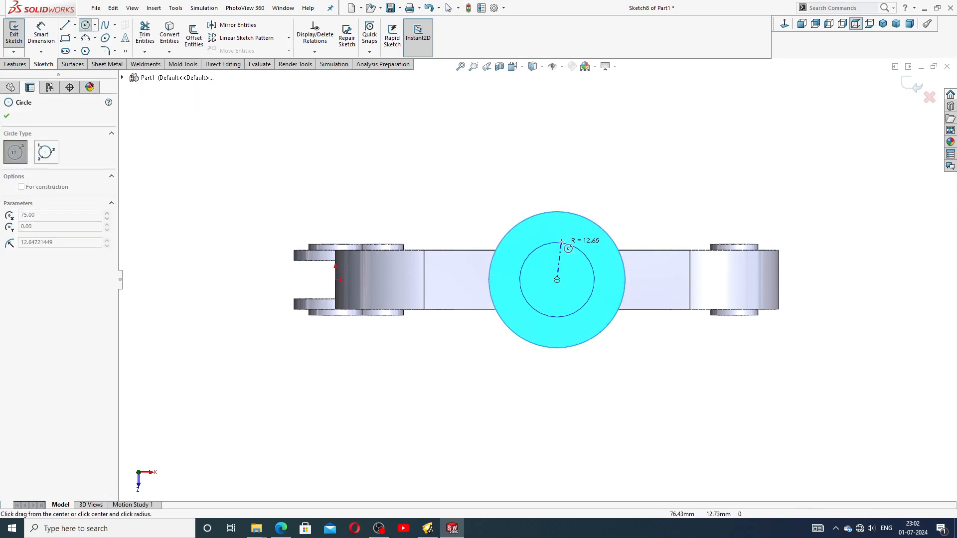
click(560, 242)
right_click(636, 188)
click(663, 192)
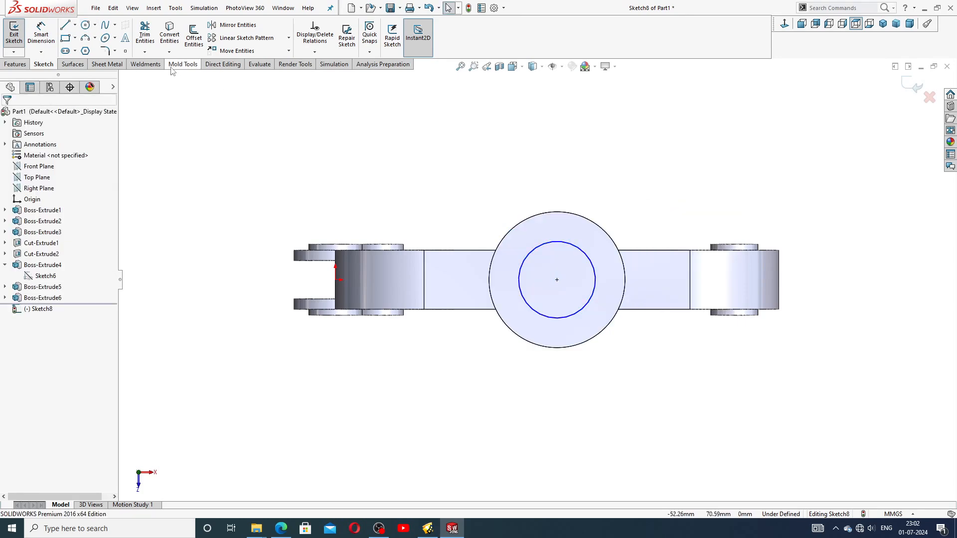
Step: Dimension the central hole circle to a diameter of 16.5 mm
click(43, 34)
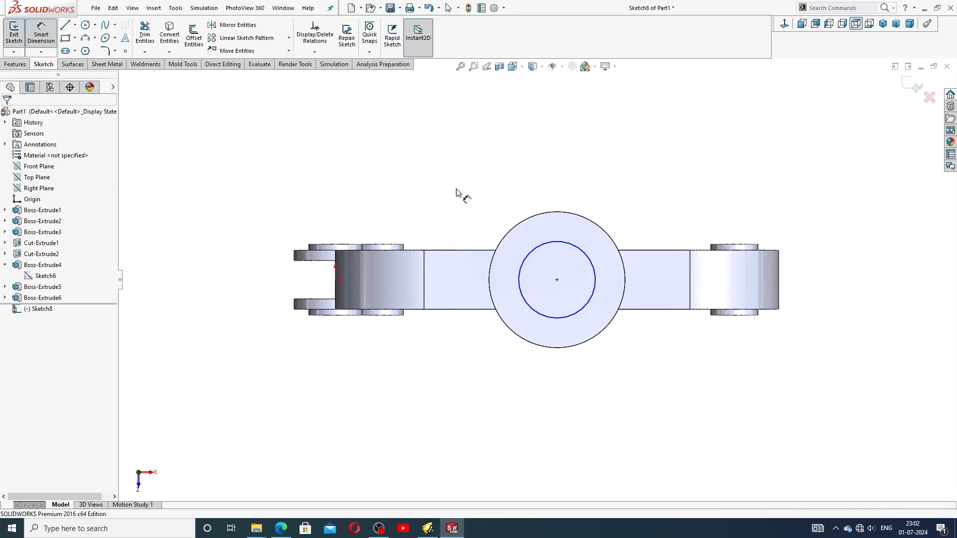
click(561, 244)
click(612, 208)
text(1)
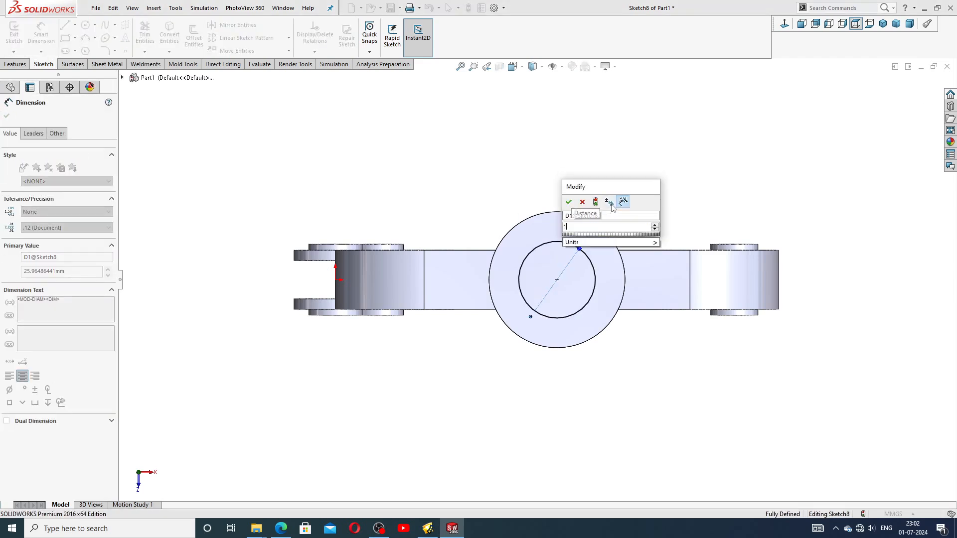
text(6.)
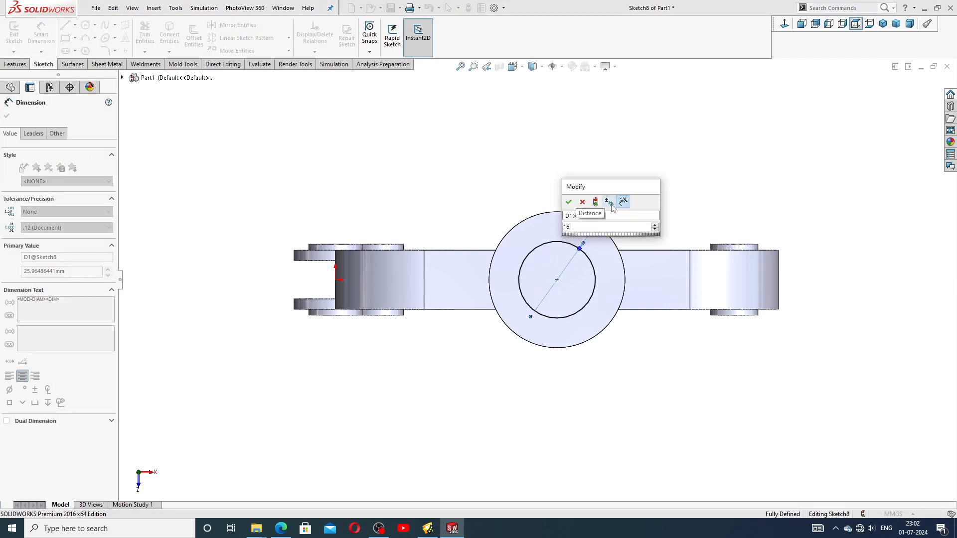
text(5)
key(Return)
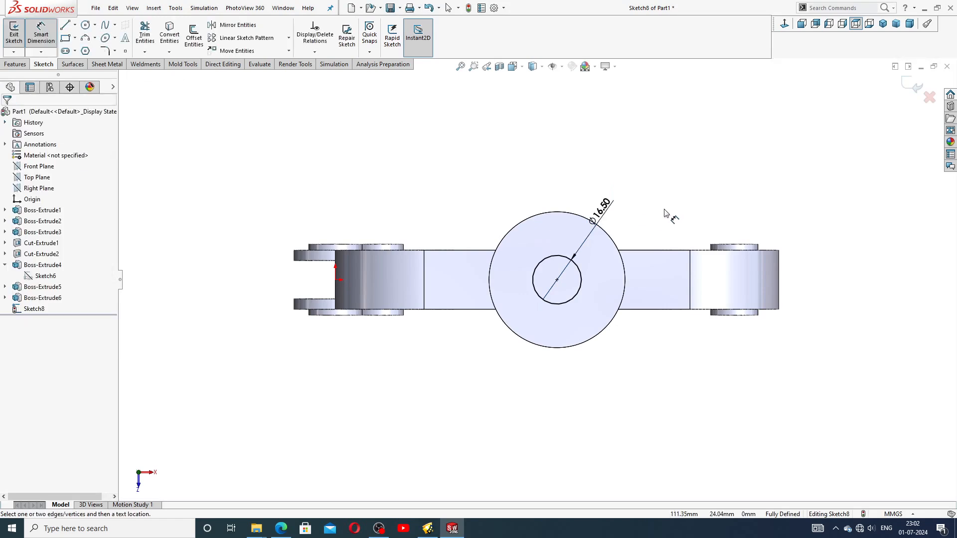
Step: Check the hole diameter on the PART-15 drawing and set the central hole circle to 16.05 mm
click(280, 528)
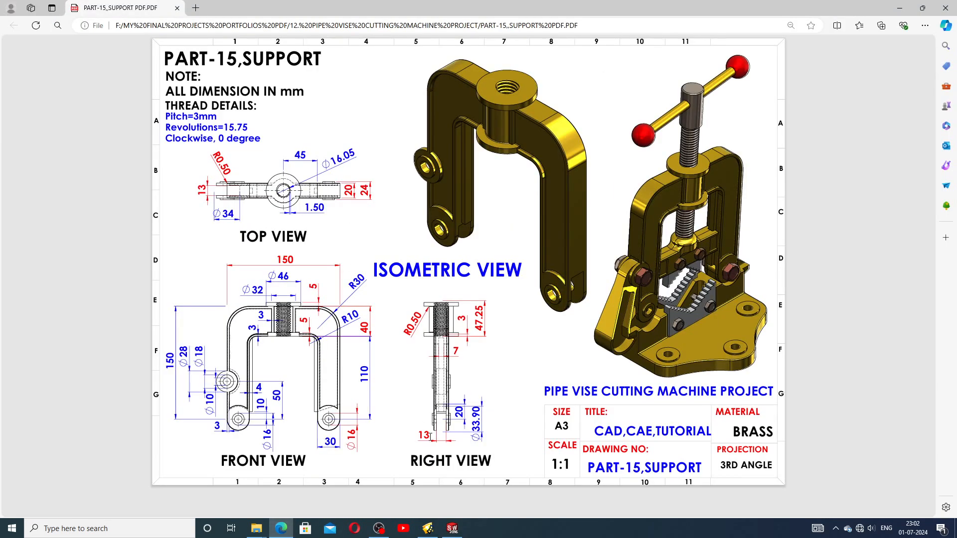
click(452, 529)
drag(614, 214, 606, 193)
double_click(605, 193)
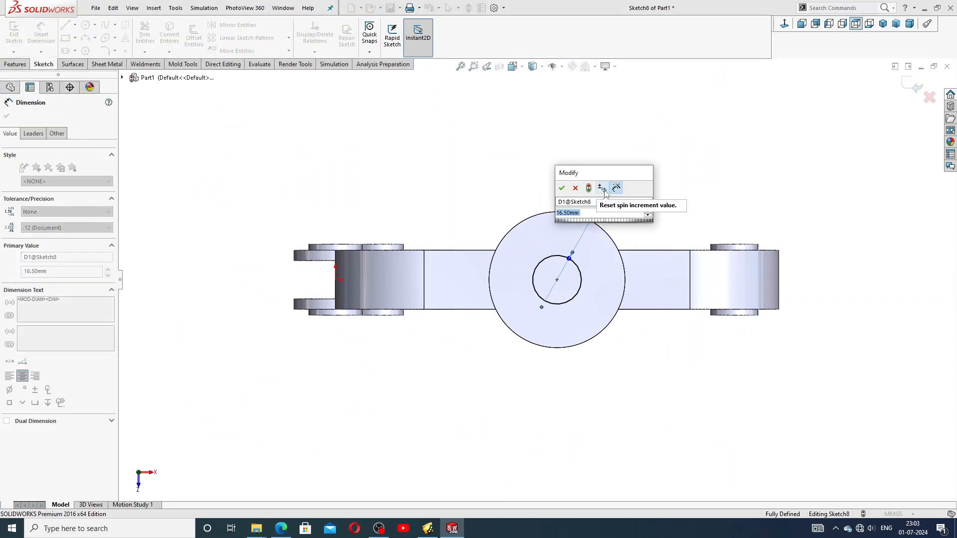
text(16.0)
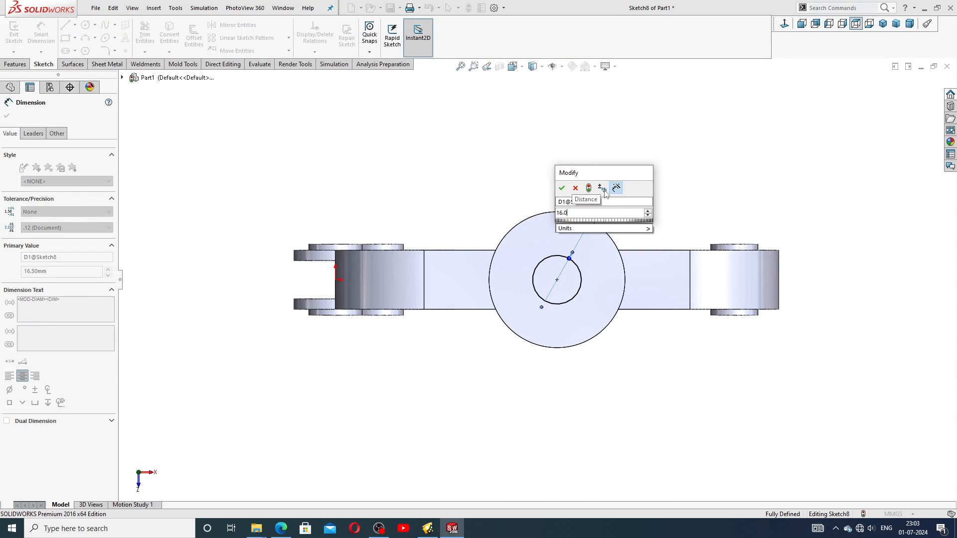
key(Return)
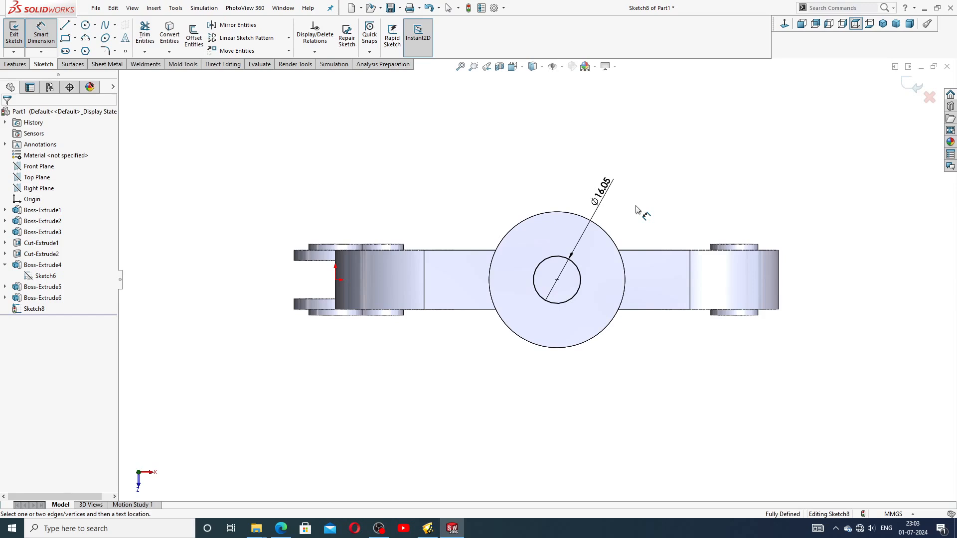
right_click(642, 209)
click(668, 149)
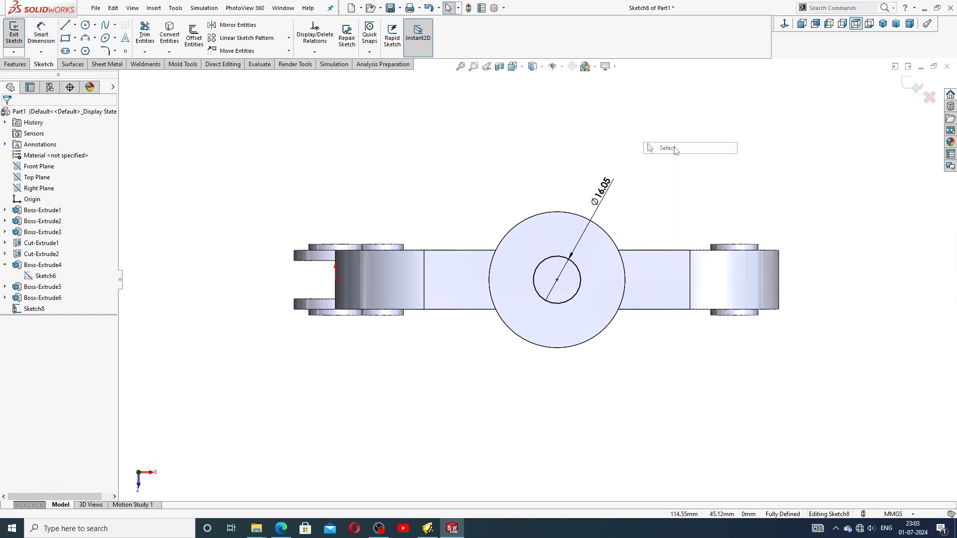
Step: Cut-extrude the 16.05 mm circle with the Up To Next end condition to make the central hole
click(15, 64)
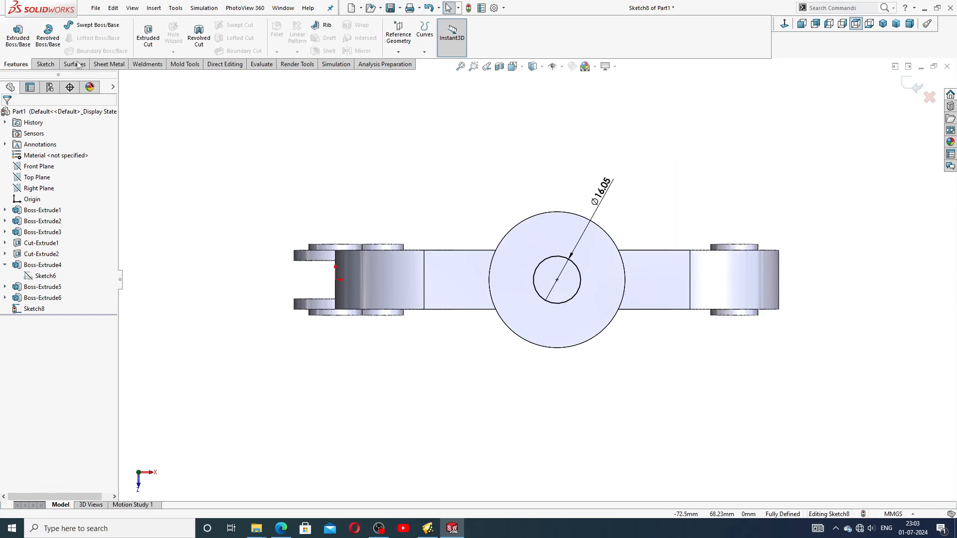
click(149, 35)
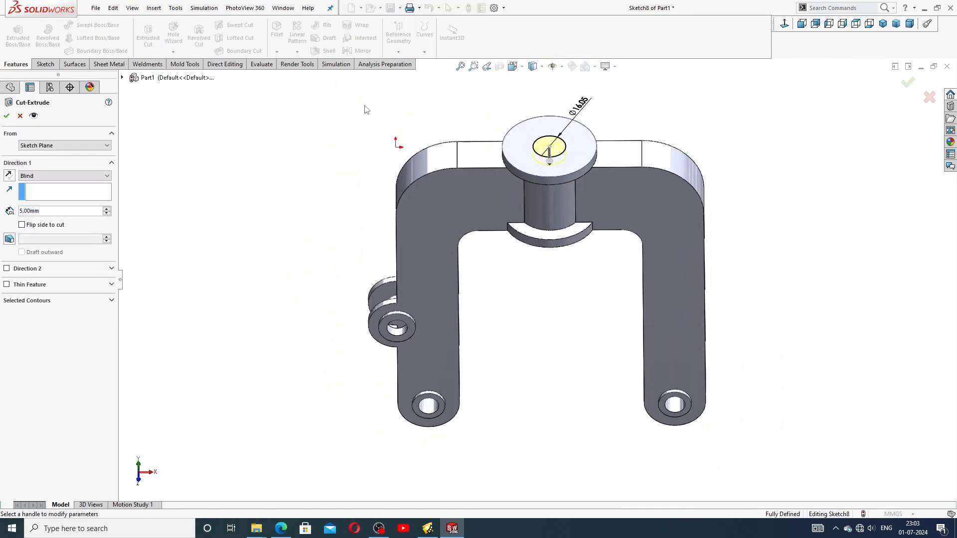
click(41, 176)
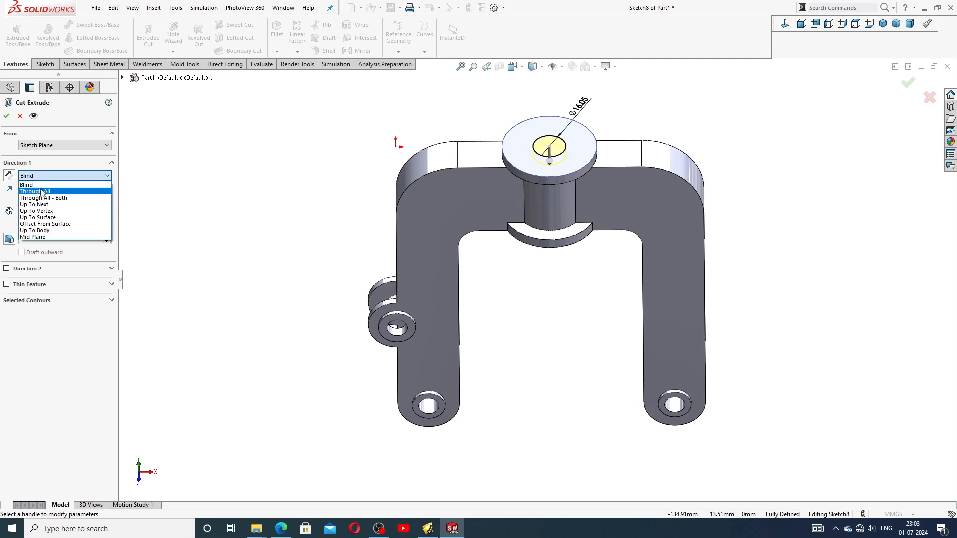
click(52, 204)
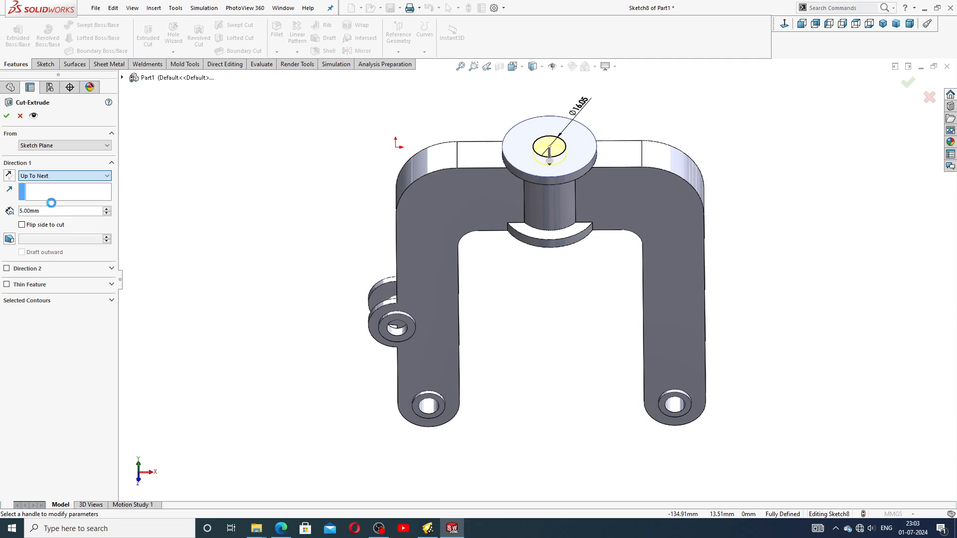
click(7, 115)
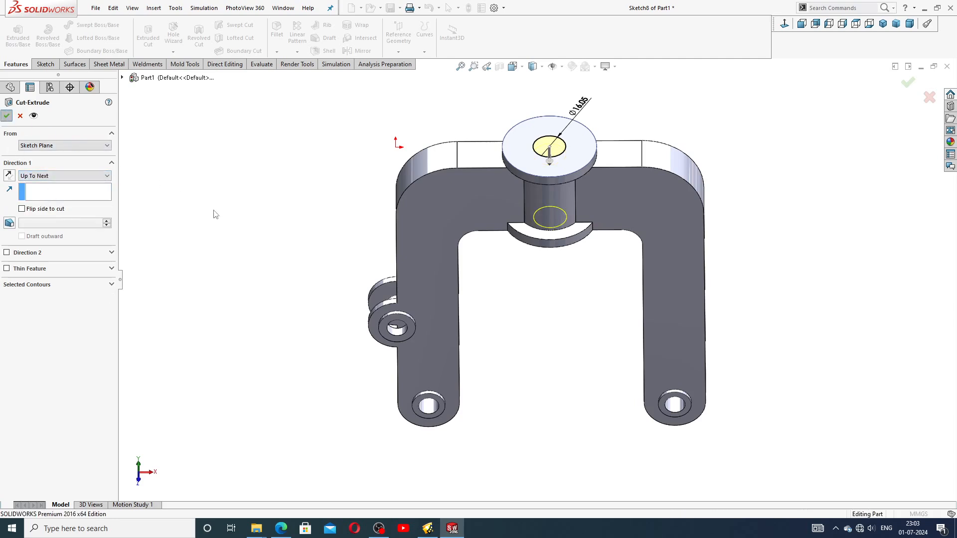
Step: Check the front view on the PART-15 drawing, and start a sketch on the Front Plane viewed face-on
middle_drag(498, 229, 557, 251)
scroll(557, 253, down, 1)
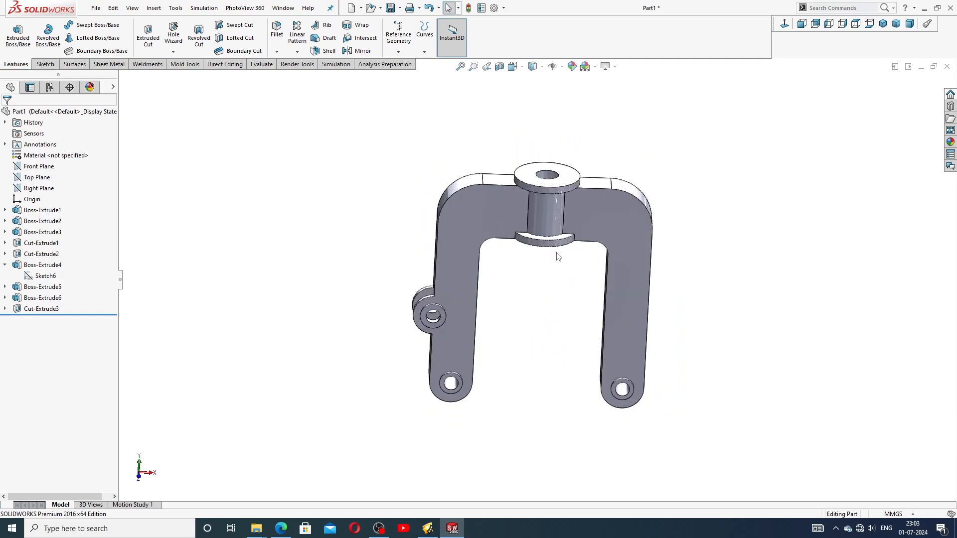
mouse_move(507, 300)
middle_down()
mouse_move(493, 278)
mouse_move(352, 482)
middle_up()
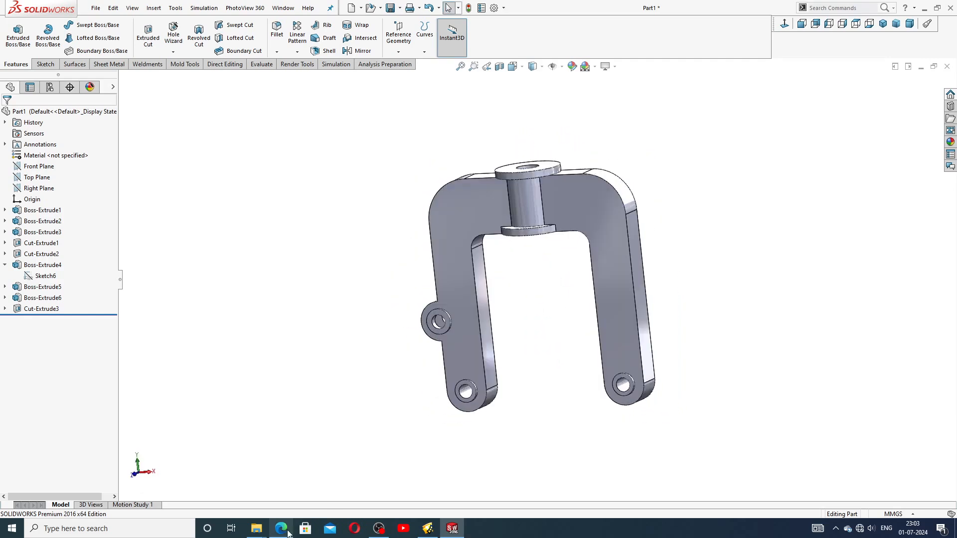
click(281, 528)
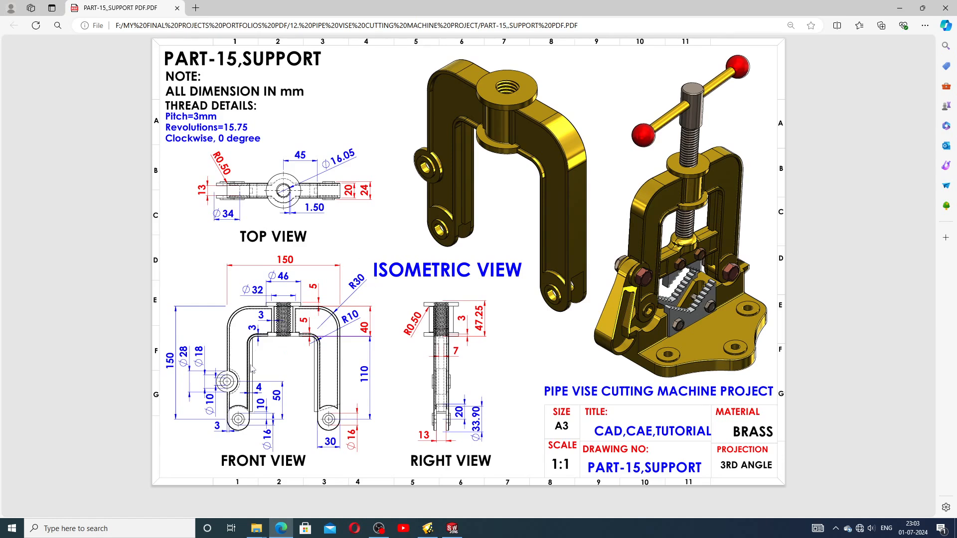
click(455, 530)
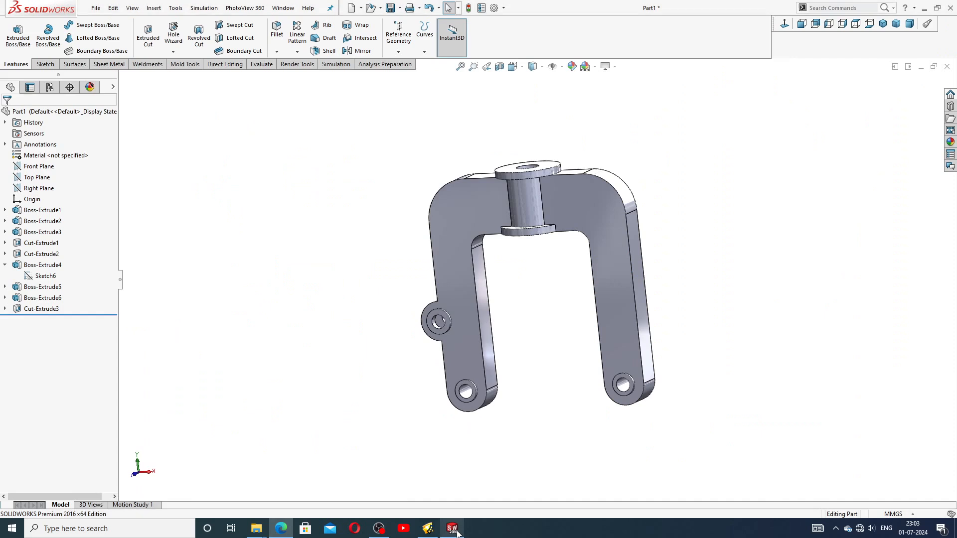
click(50, 167)
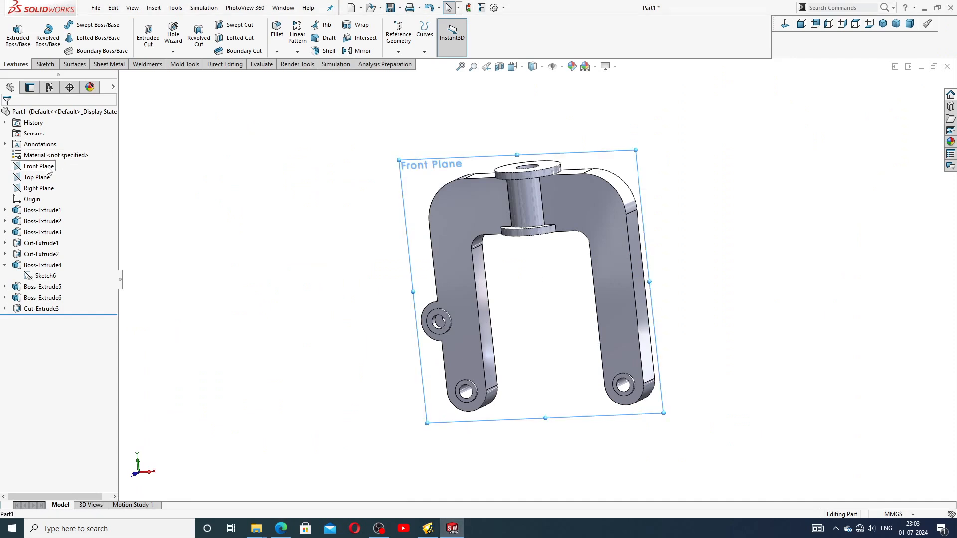
click(53, 155)
click(784, 24)
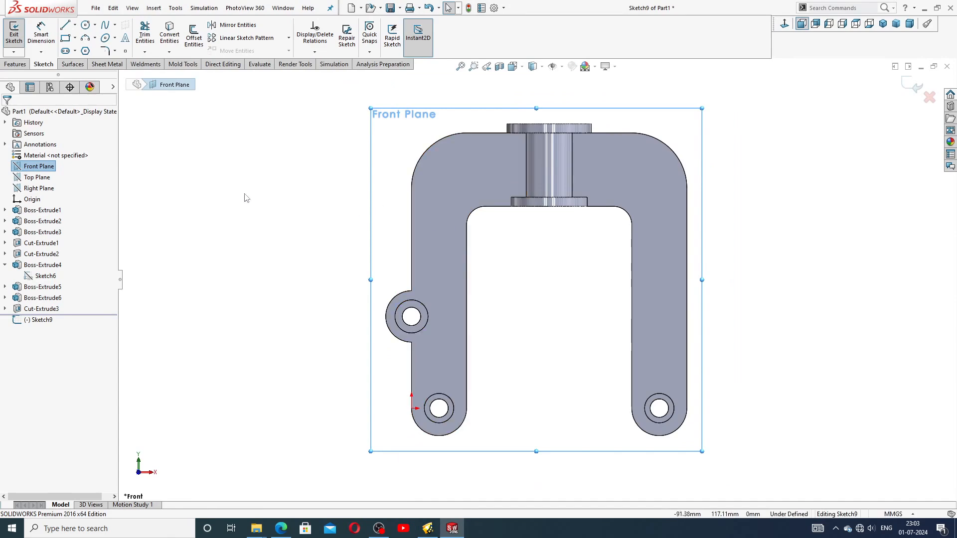
Step: Sketch a horizontal line about 7 mm long from the left leg's inner edge and a vertical line about 93 mm up to the corner arc
click(64, 26)
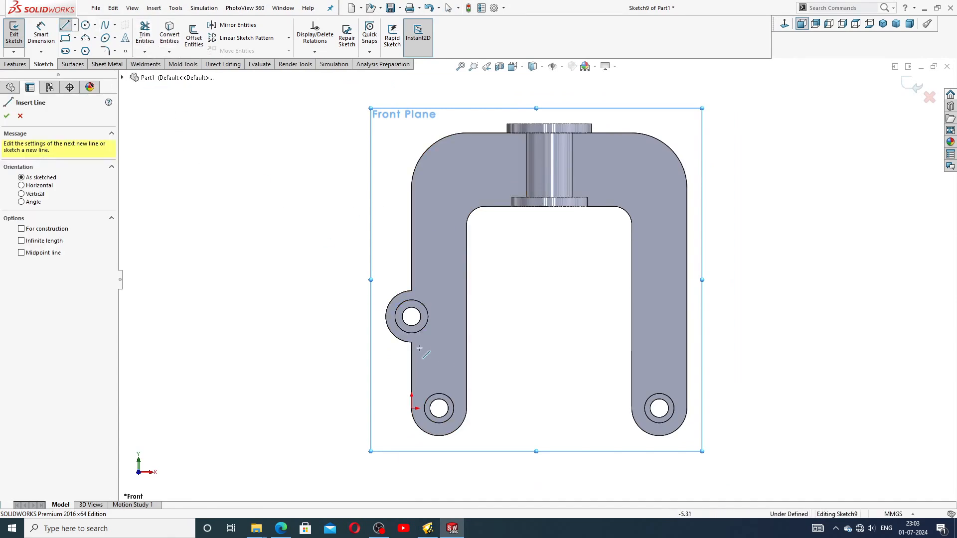
click(467, 379)
click(478, 378)
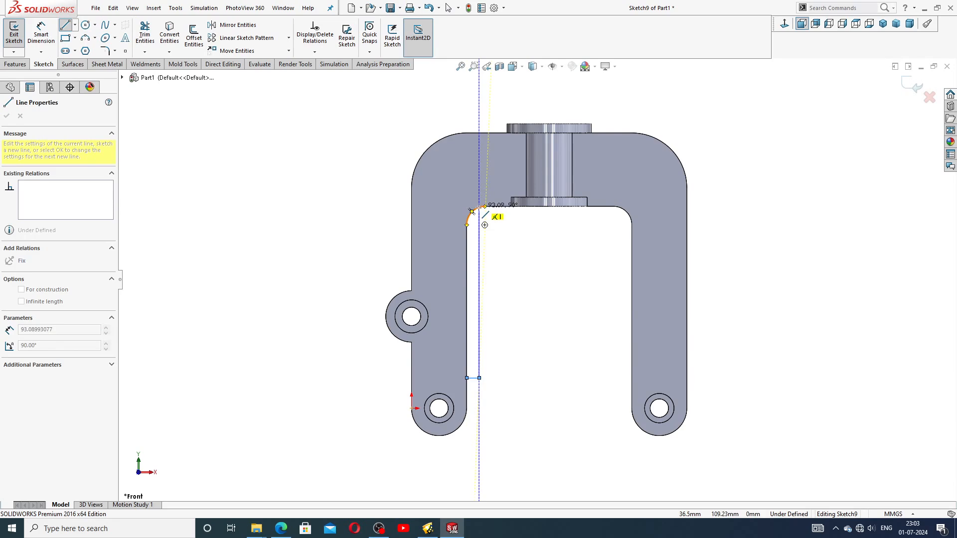
click(480, 208)
right_click(498, 233)
click(513, 242)
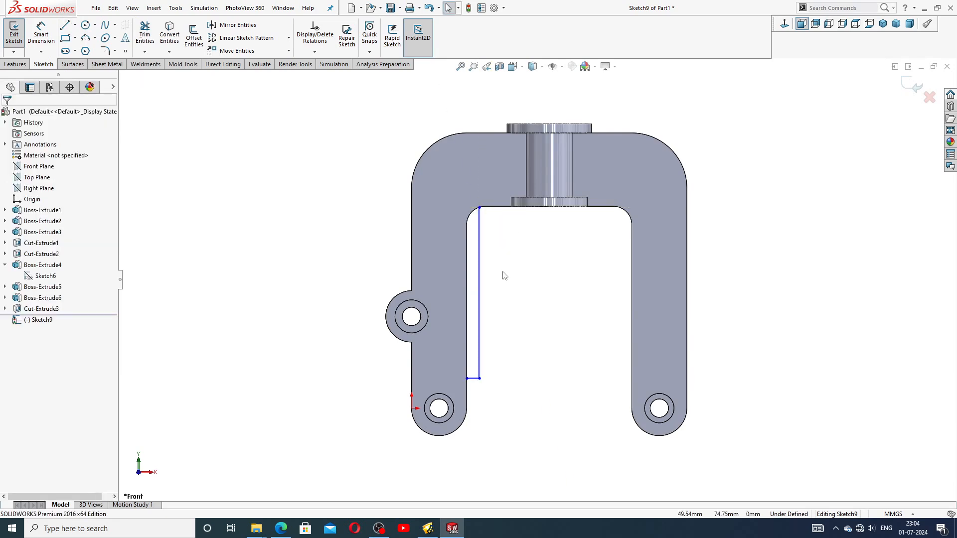
Step: Convert the left leg's straight inner edge and its adjoining corner arc into sketch entities
scroll(503, 275, down, 2)
click(454, 286)
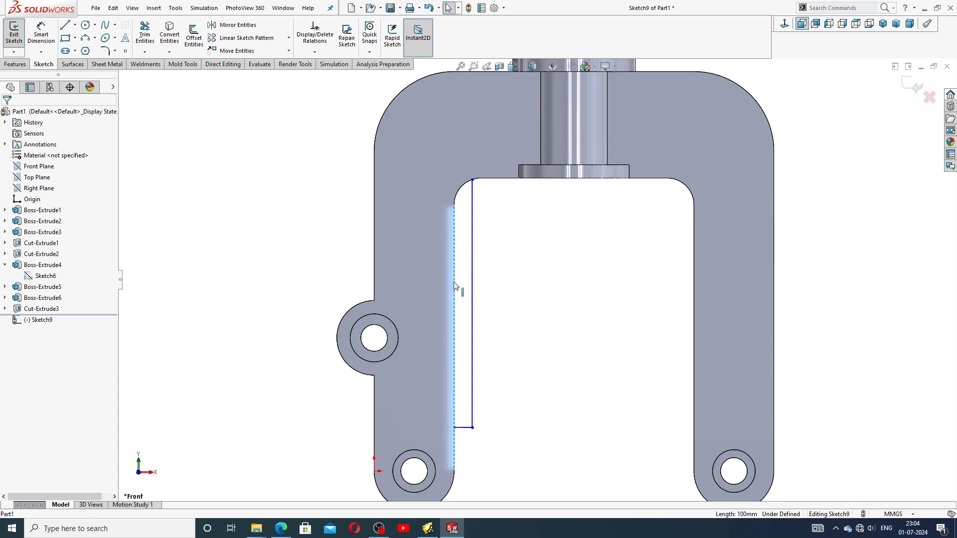
ctrl+click(460, 195)
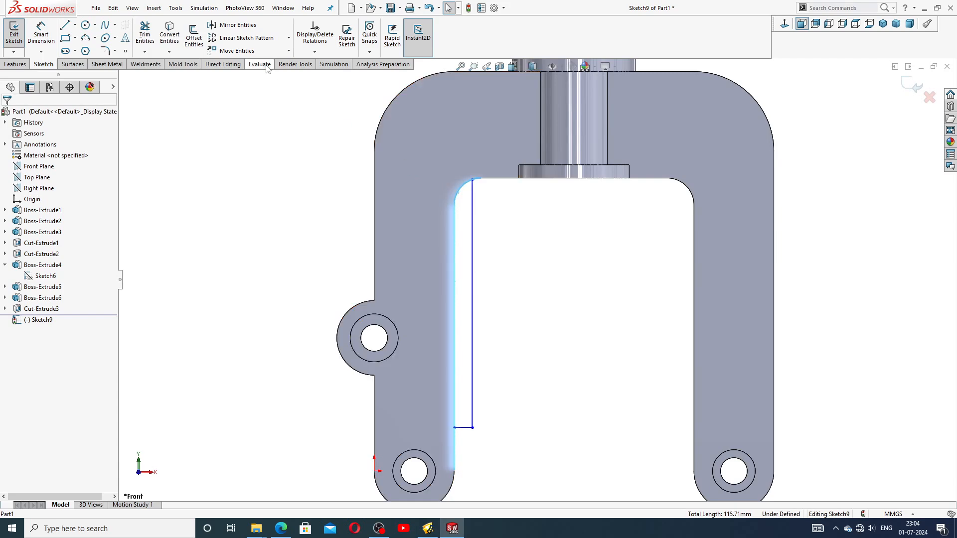
click(170, 35)
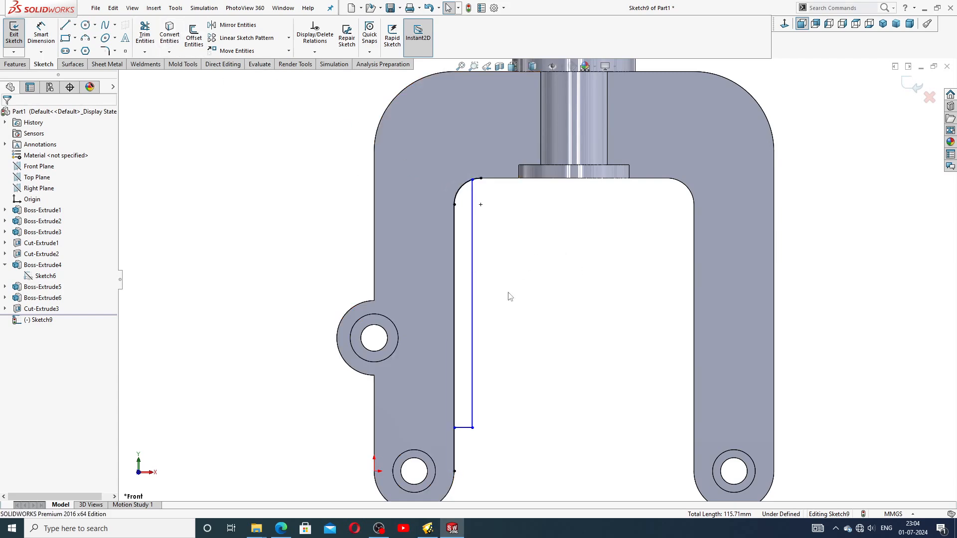
scroll(508, 293, down, 1)
scroll(504, 296, up, 1)
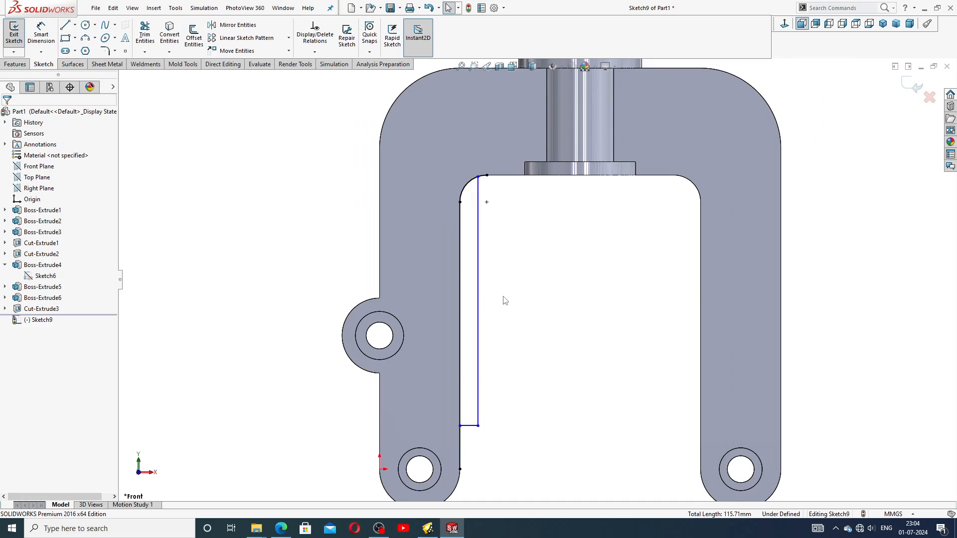
click(478, 289)
click(534, 317)
click(480, 294)
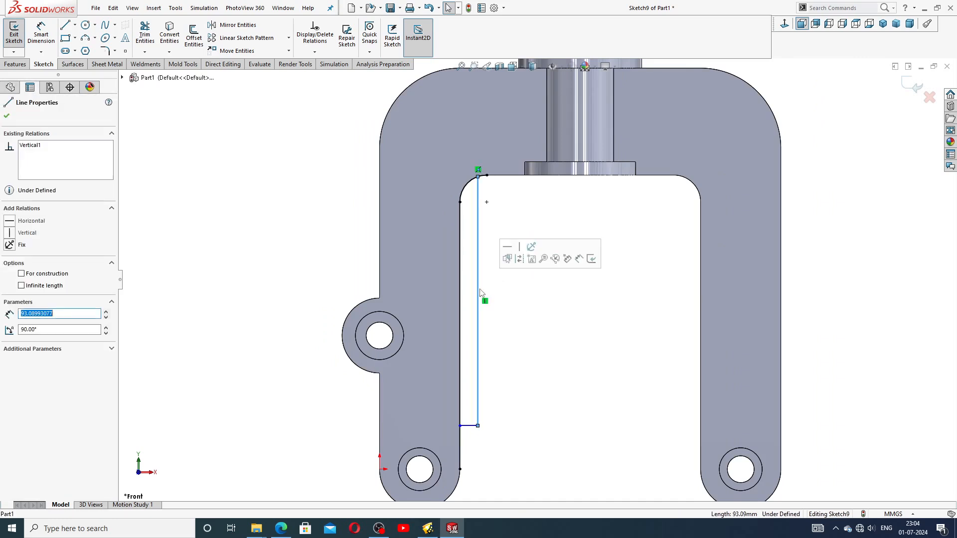
click(525, 300)
Step: Try to dimension the short horizontal line relative to the left leg's lower hole, and delete the misplaced length dimension
click(45, 40)
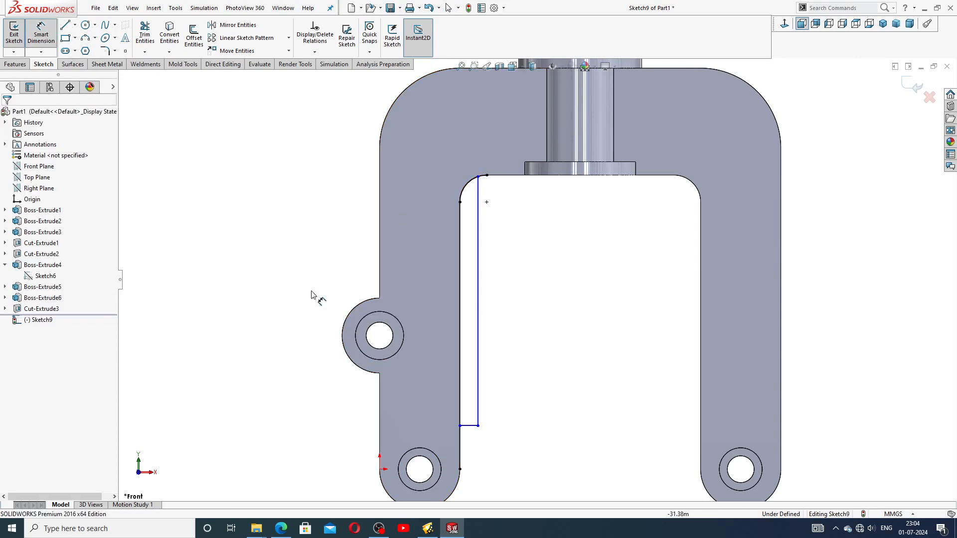
scroll(484, 431, down, 2)
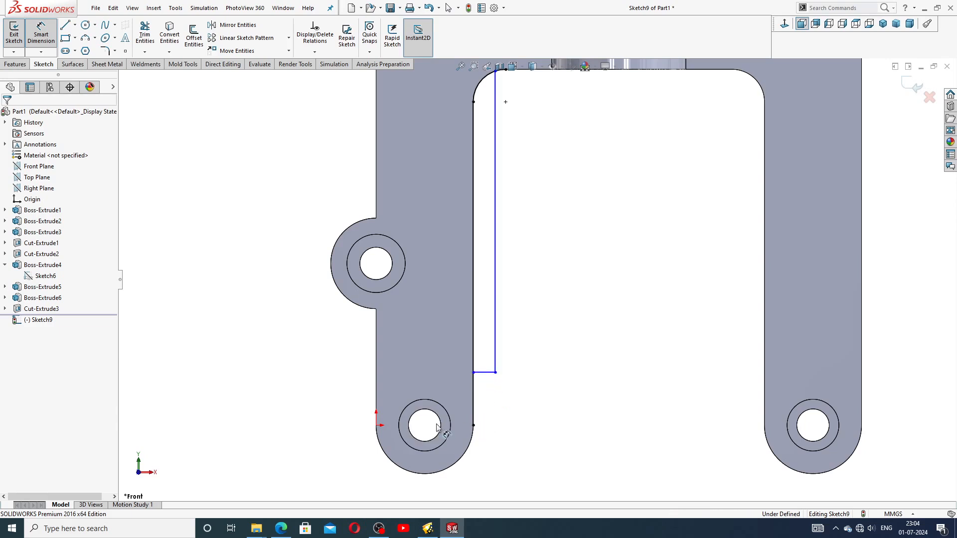
click(490, 373)
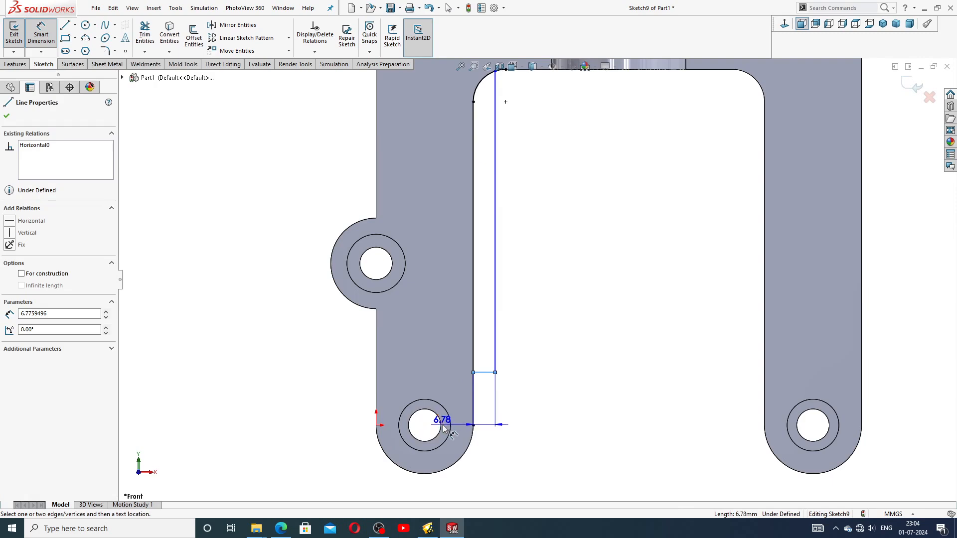
click(443, 426)
click(414, 422)
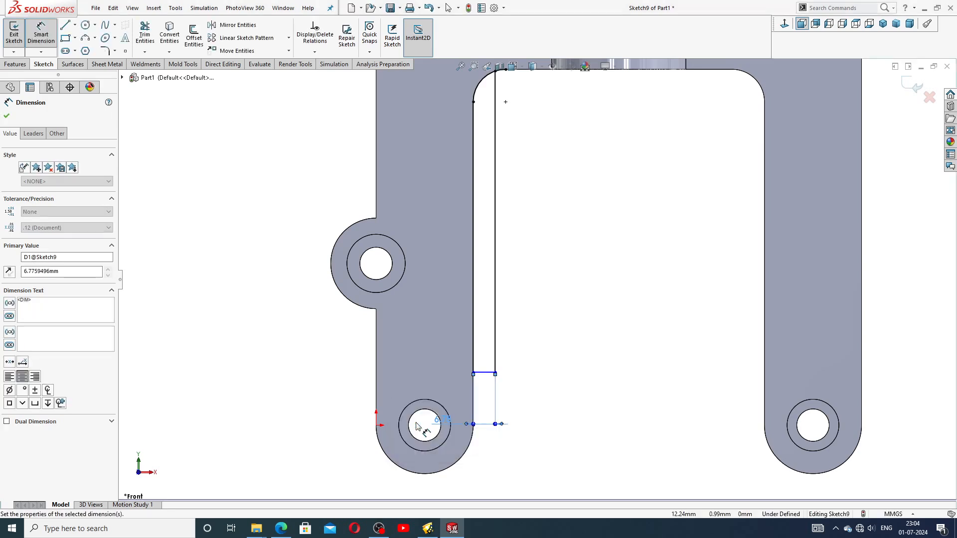
right_click(509, 423)
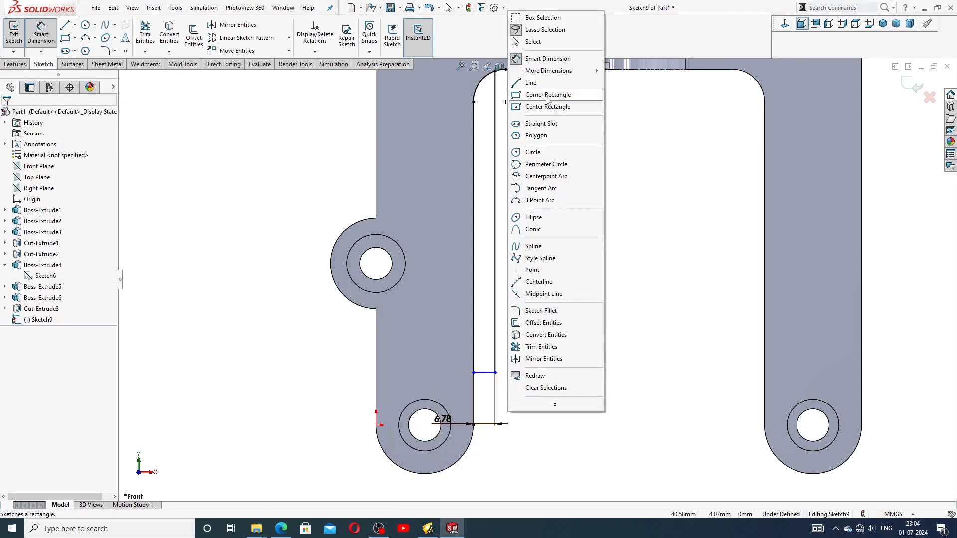
click(532, 42)
click(491, 425)
key(Delete)
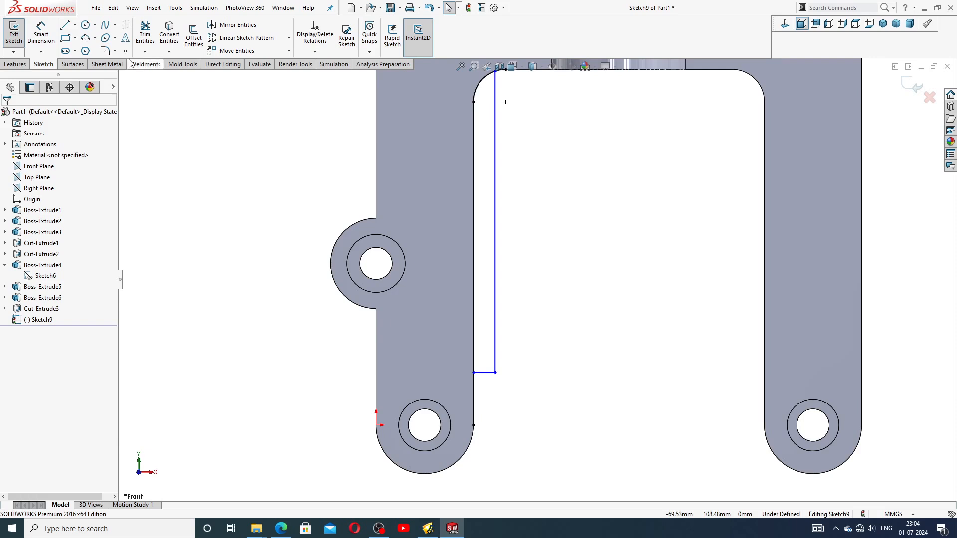
Step: Dimension the short horizontal line 10 mm above the centre of the left leg's lower hole
click(41, 34)
scroll(482, 378, down, 3)
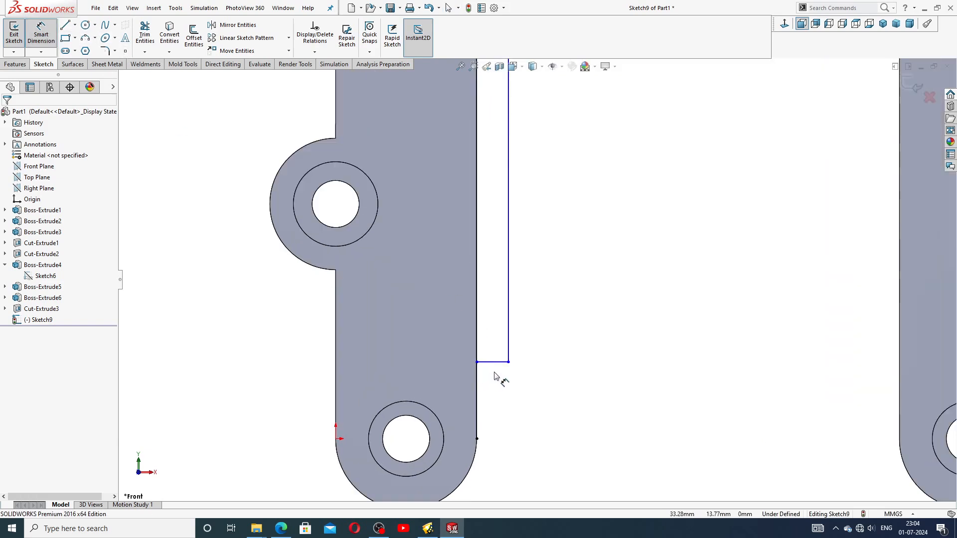
click(404, 416)
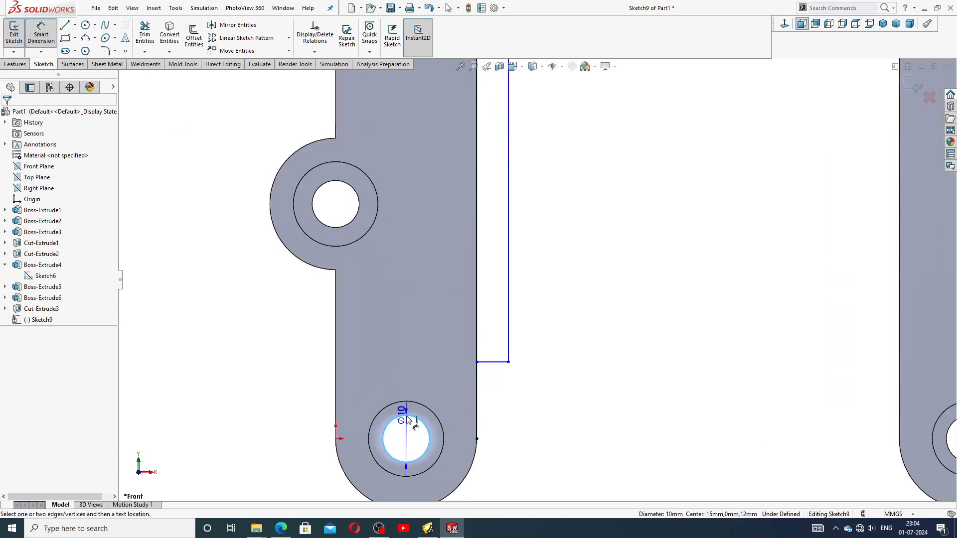
click(501, 363)
click(498, 410)
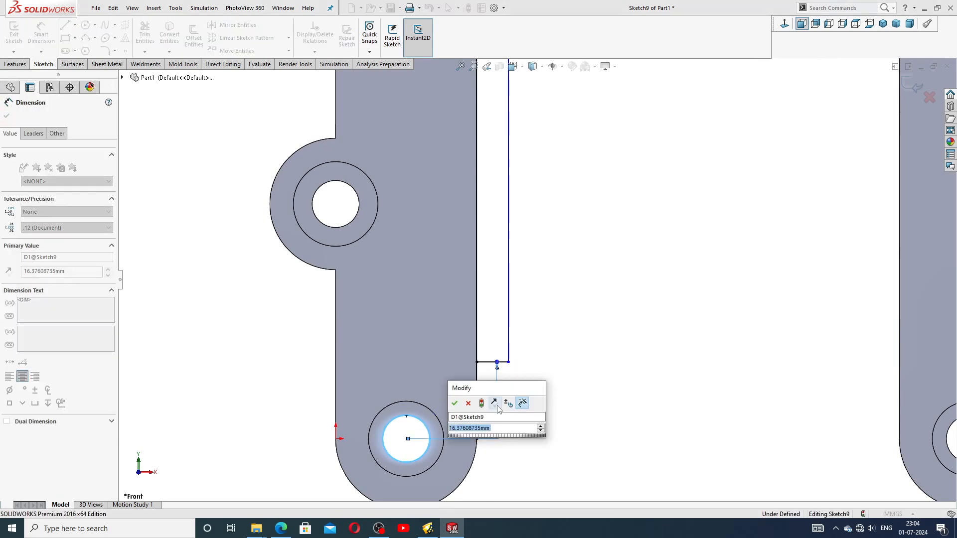
text(10)
key(Return)
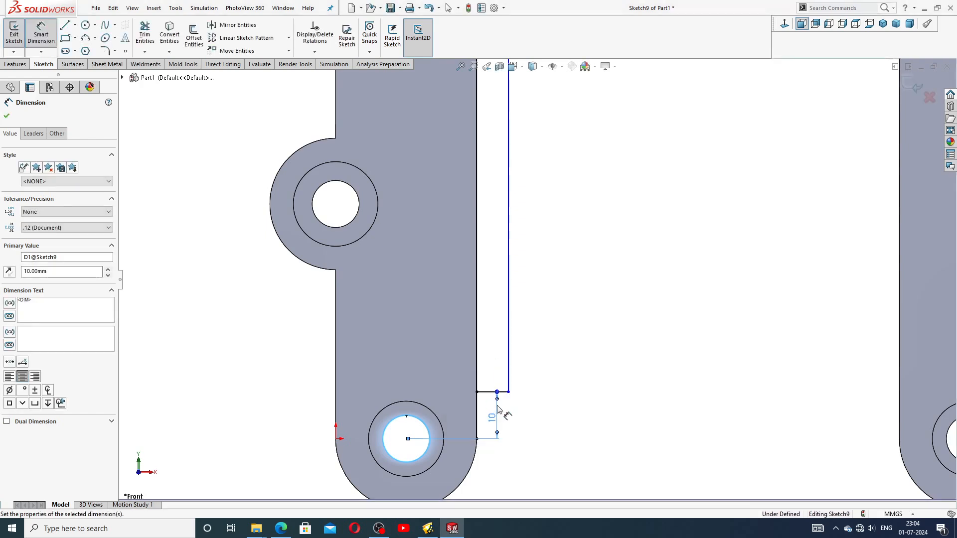
click(531, 406)
Step: Dimension the vertical line 4 mm from the left leg's straight inner edge
click(491, 357)
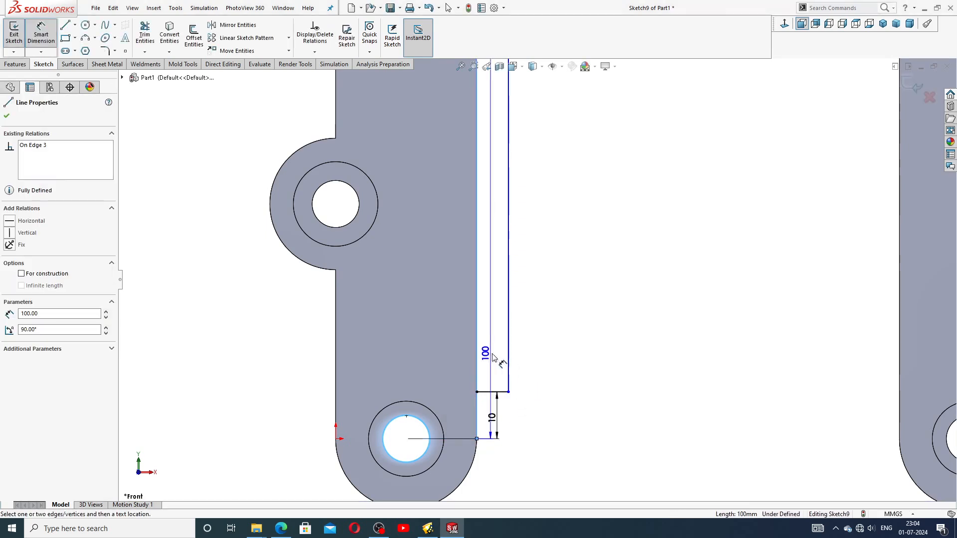
click(509, 349)
click(497, 347)
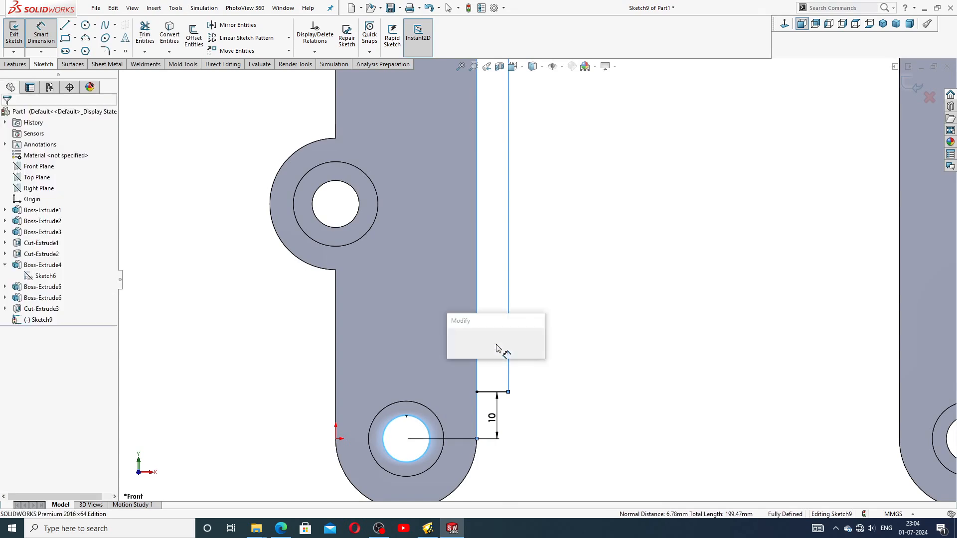
text(4)
key(Return)
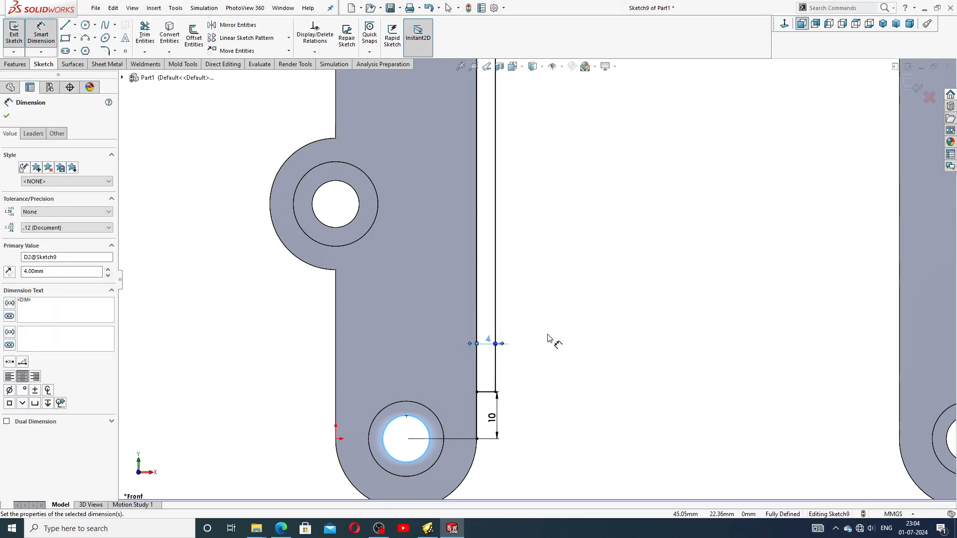
click(548, 339)
scroll(536, 305, up, 4)
scroll(538, 174, down, 2)
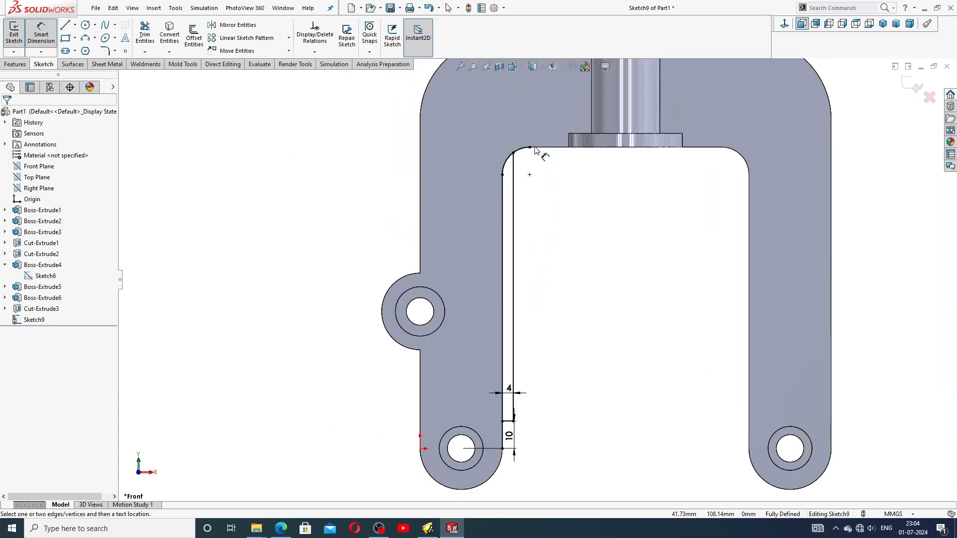
right_click(544, 205)
click(575, 159)
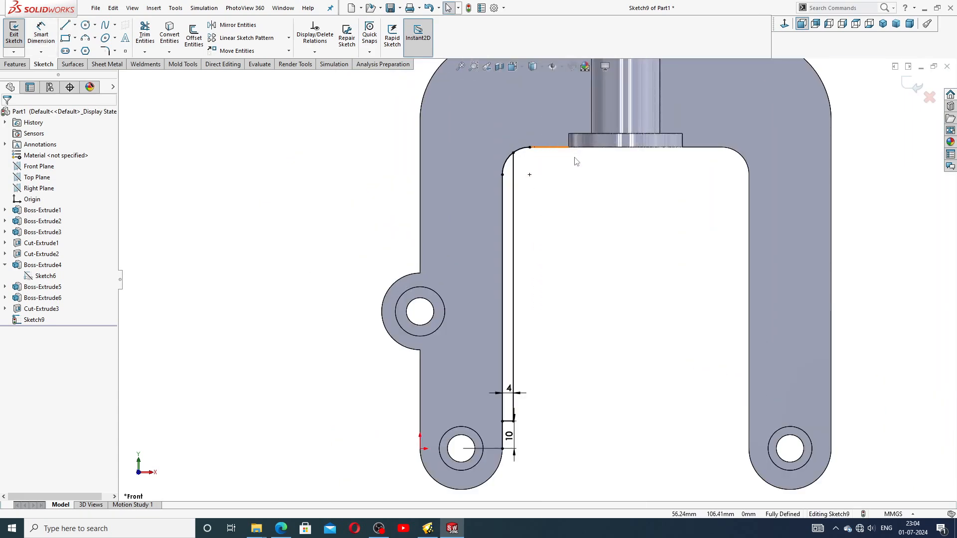
Step: Trim away the part of the converted corner arc that extends beyond the vertical line
scroll(530, 156, down, 2)
click(145, 35)
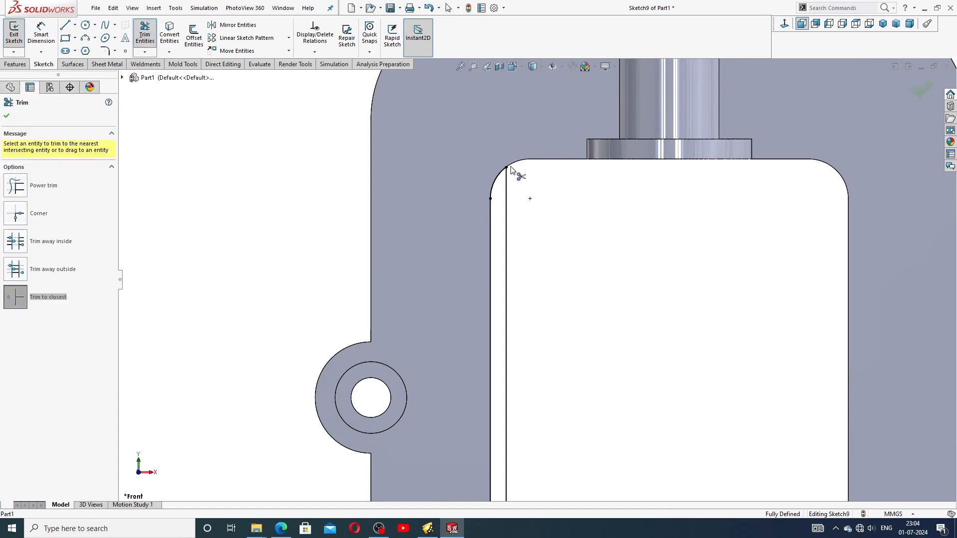
scroll(558, 275, up, 3)
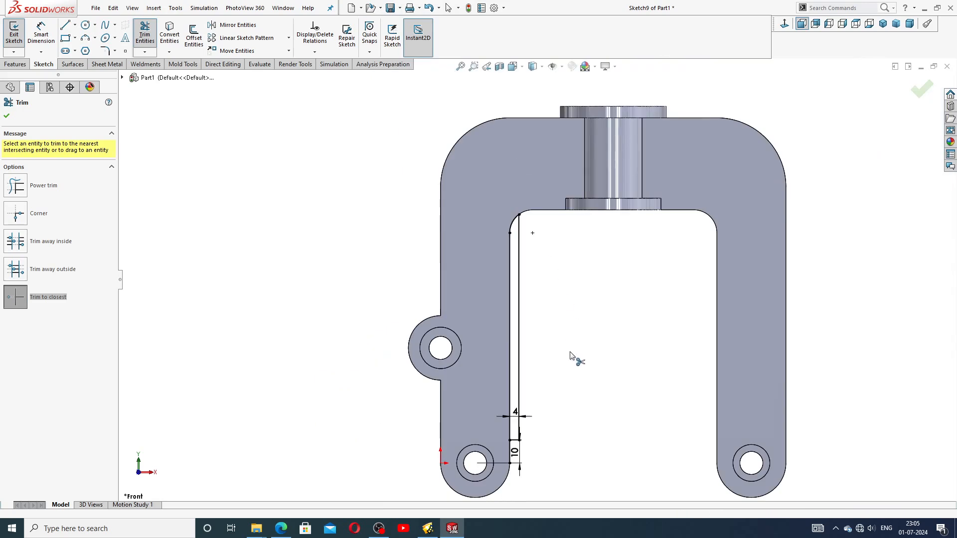
right_click(572, 329)
click(609, 148)
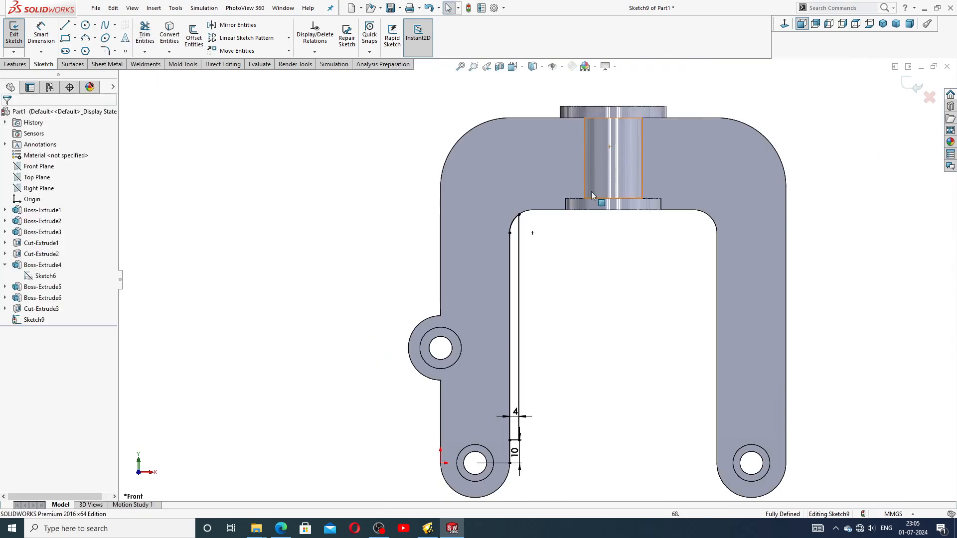
scroll(553, 428, down, 1)
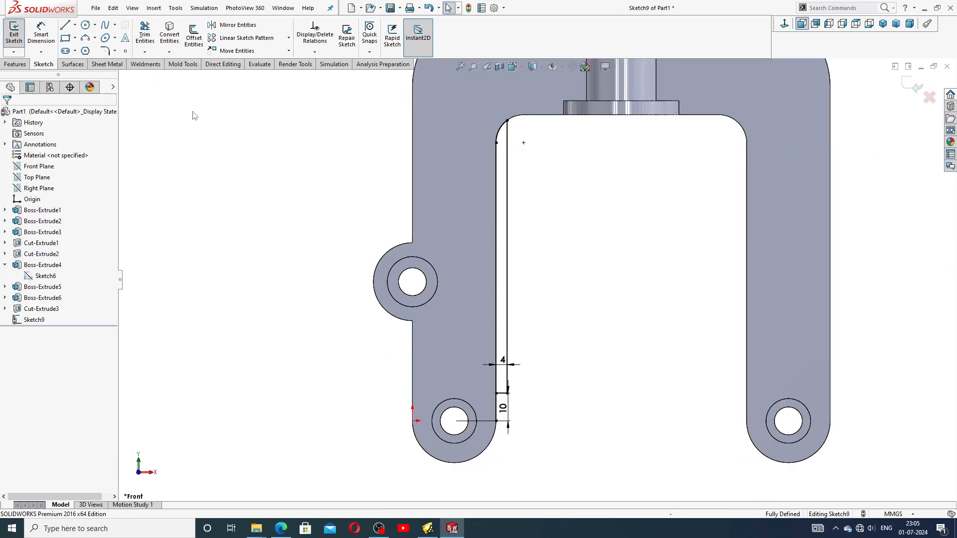
Step: Draw a vertical centerline downward from the midpoint of the horizontal inner edge between the legs
click(74, 25)
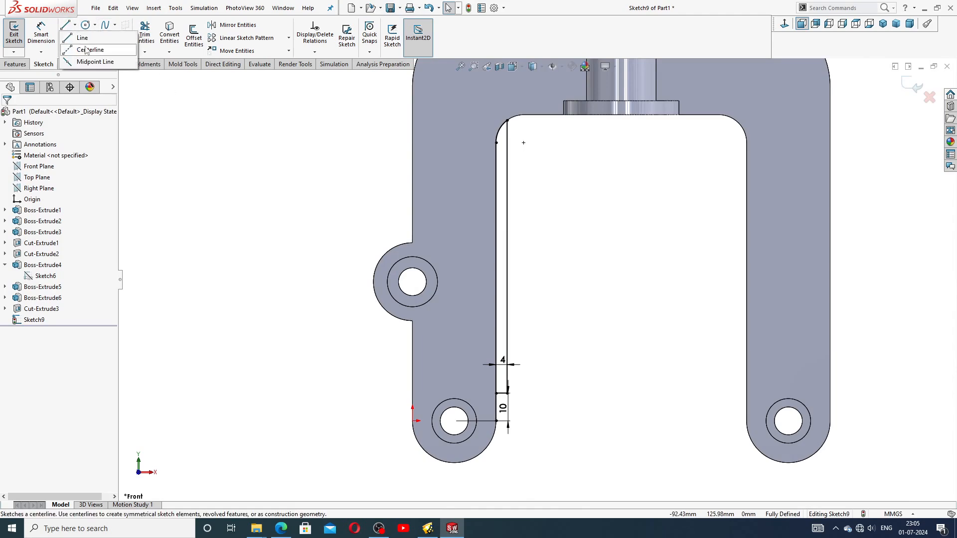
click(88, 49)
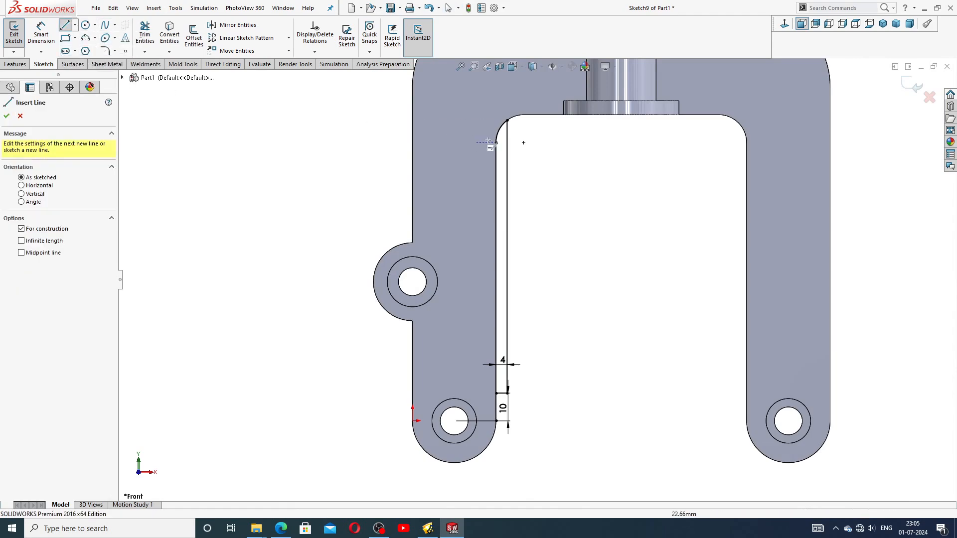
click(621, 115)
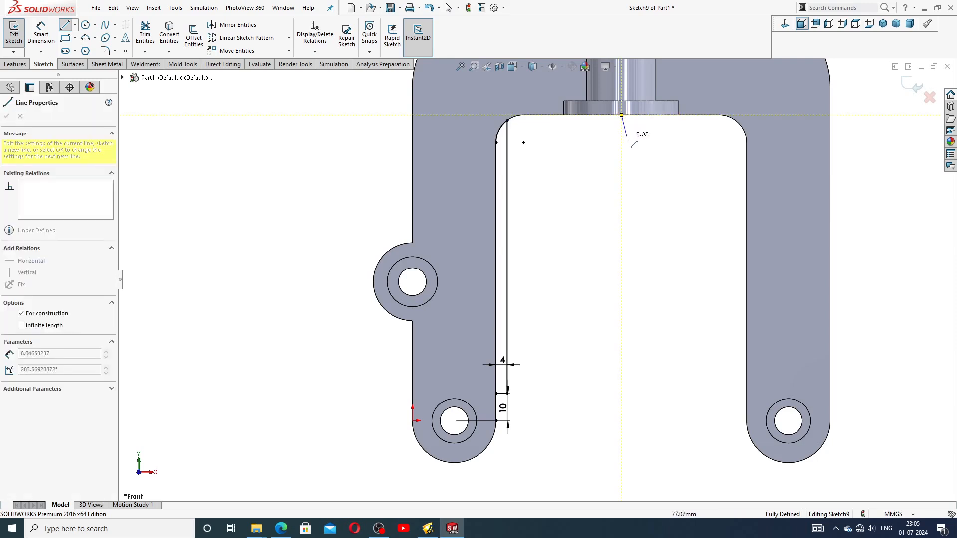
click(621, 170)
right_click(638, 167)
click(659, 172)
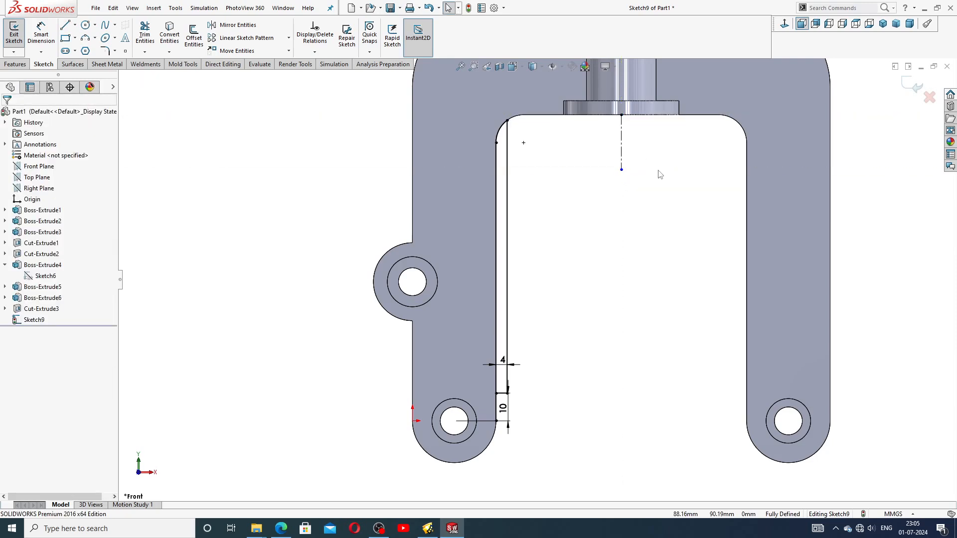
scroll(657, 172, up, 2)
mouse_move(531, 145)
mouse_down()
mouse_move(547, 353)
mouse_move(515, 378)
mouse_move(491, 362)
mouse_move(494, 179)
mouse_up()
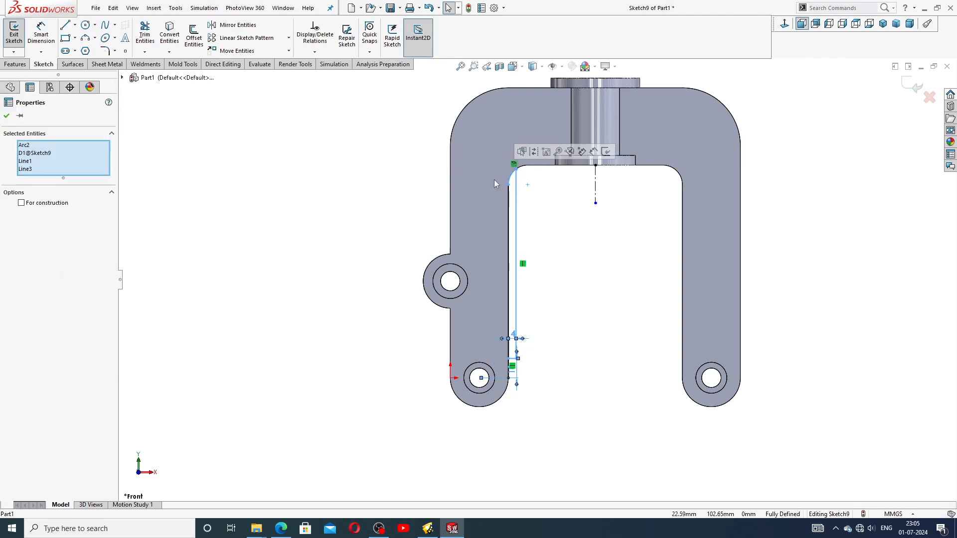
click(509, 205)
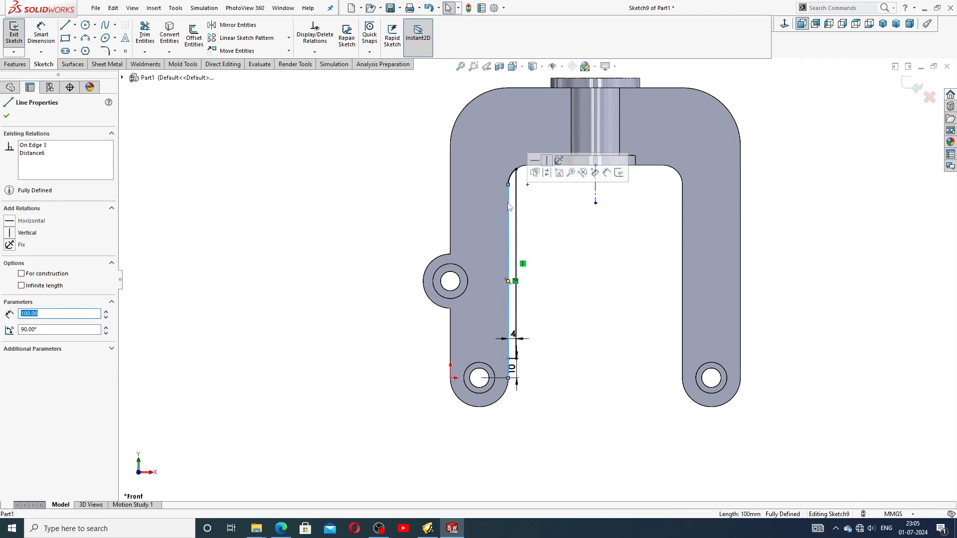
click(10, 116)
click(554, 236)
Step: Trim the converted inner edge line below the short horizontal line, and move the 10 mm dimension closer to the left leg
scroll(553, 234, down, 1)
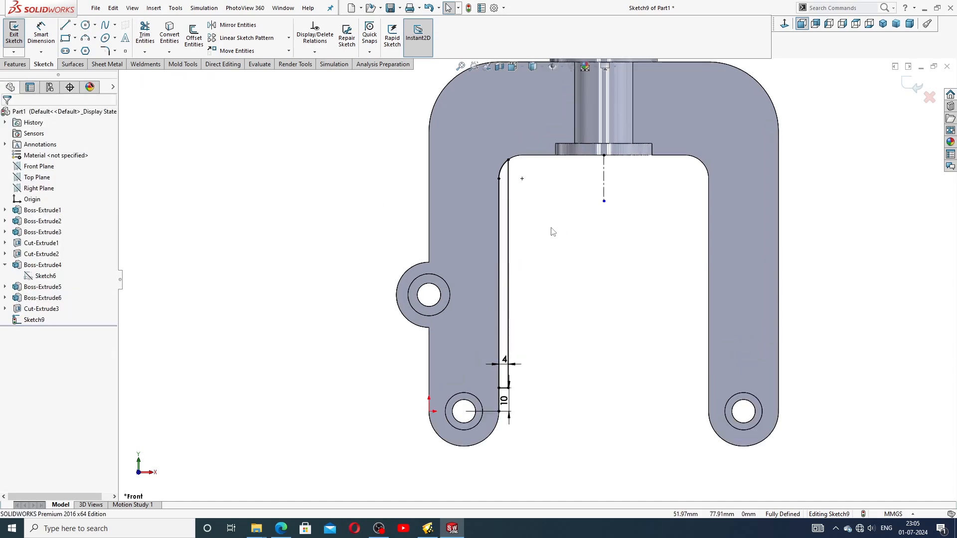
click(145, 34)
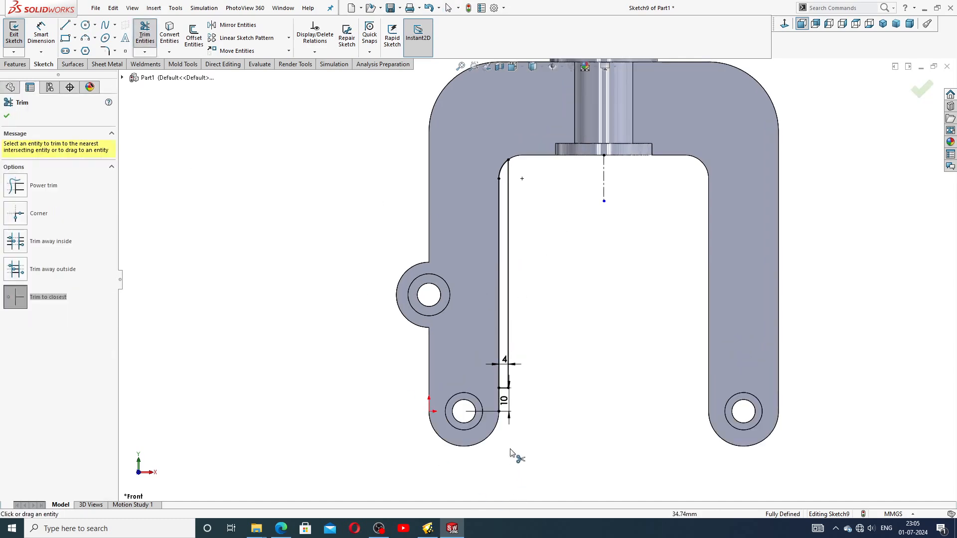
scroll(511, 451, down, 3)
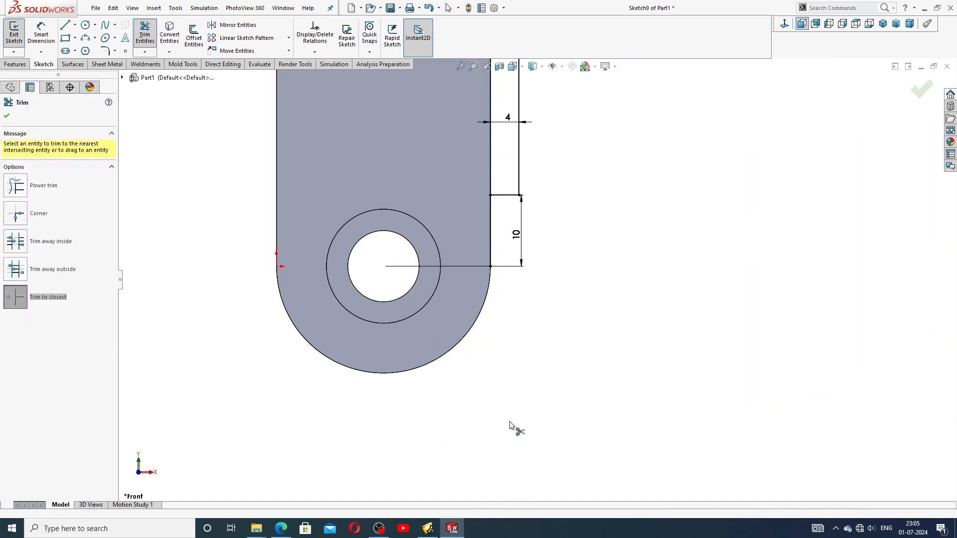
click(491, 238)
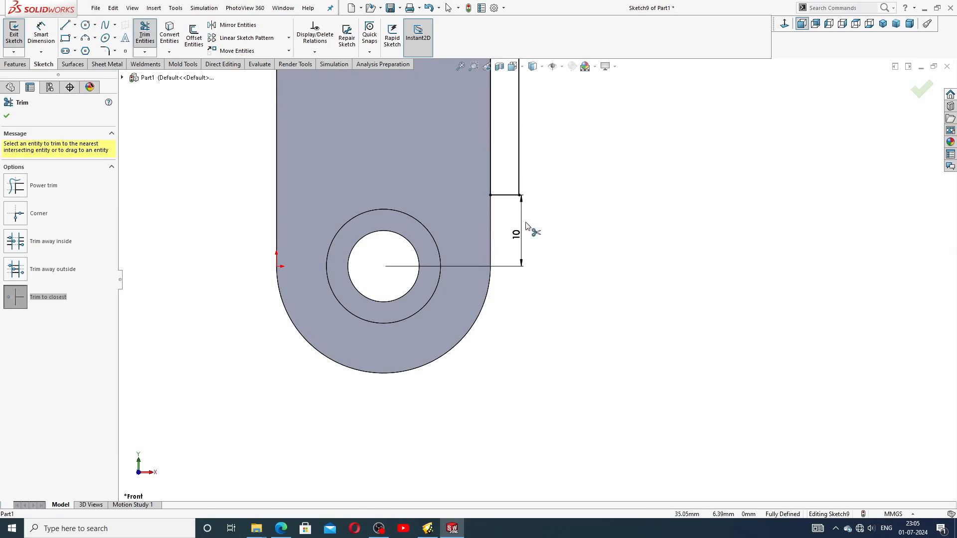
right_click(570, 197)
click(606, 148)
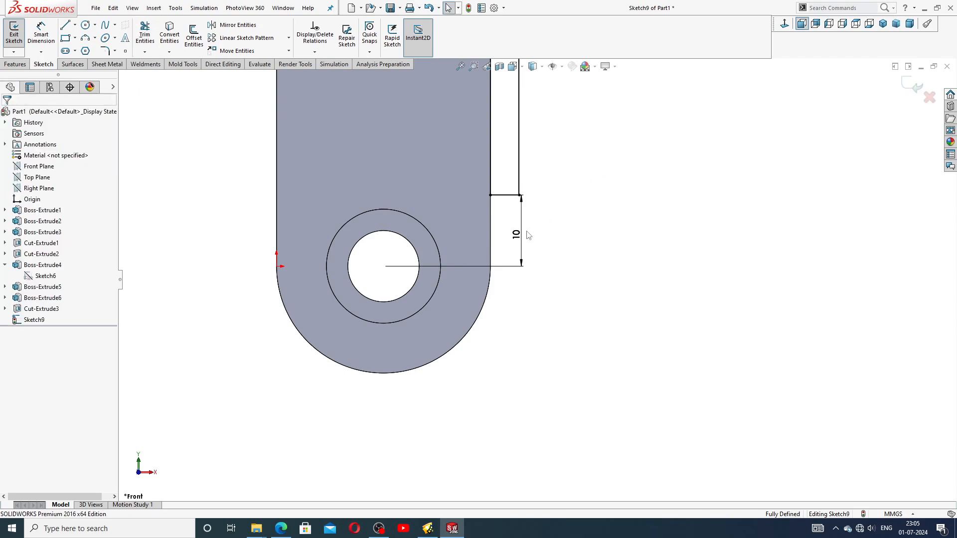
drag(527, 240, 507, 234)
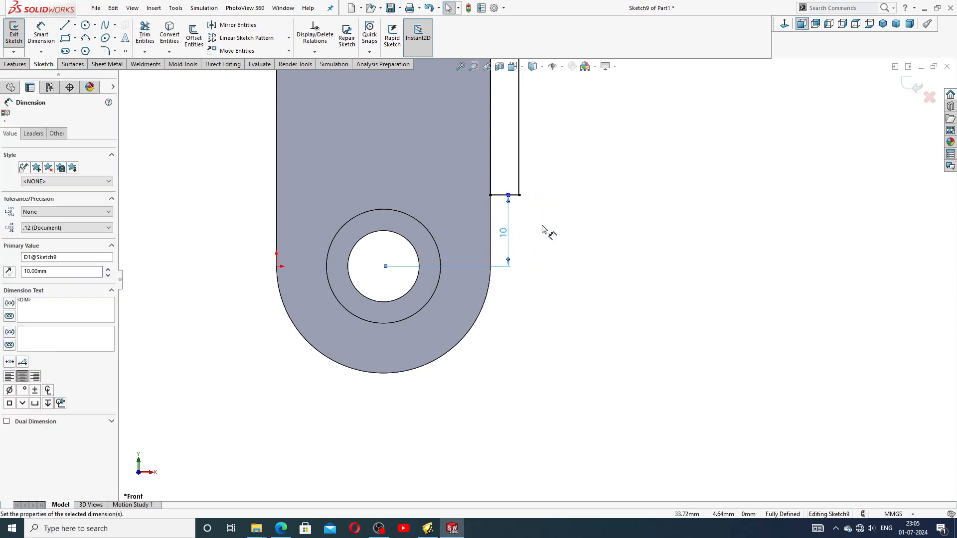
click(563, 207)
Step: Mirror the left leg's closed profile, three lines and the arc, about the vertical centerline onto the right leg
scroll(578, 182, down, 5)
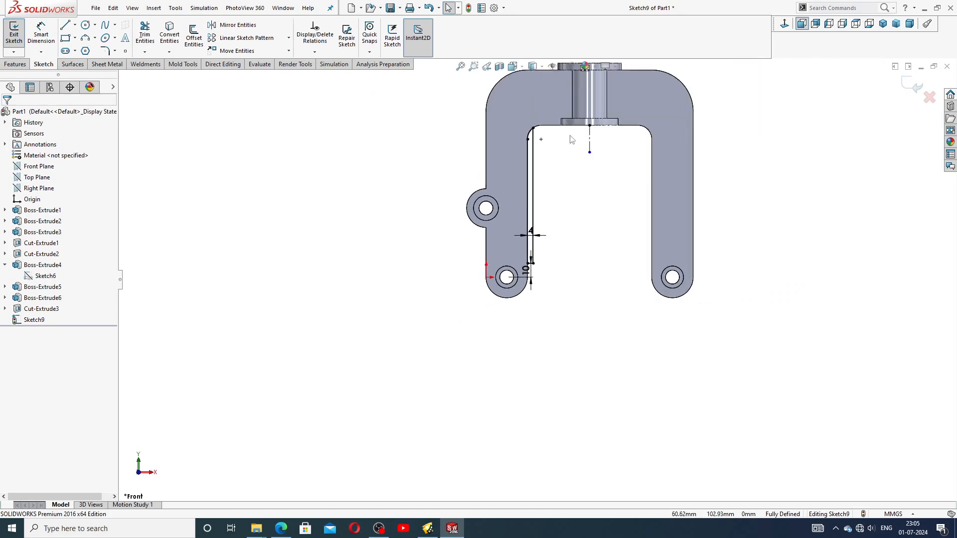
click(235, 25)
scroll(512, 142, down, 2)
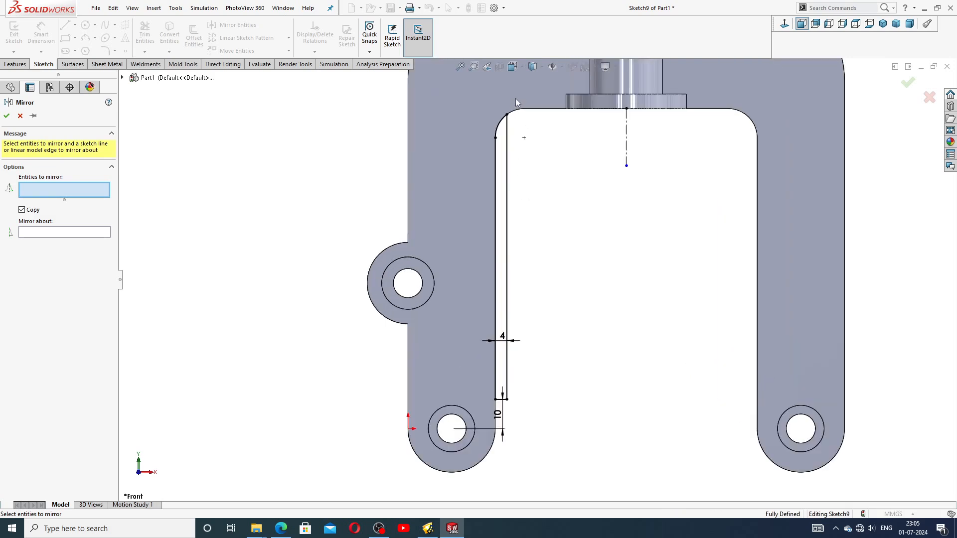
mouse_move(521, 161)
mouse_down()
mouse_move(539, 346)
mouse_move(513, 408)
mouse_move(483, 403)
mouse_move(469, 235)
mouse_up()
drag(475, 119, 476, 118)
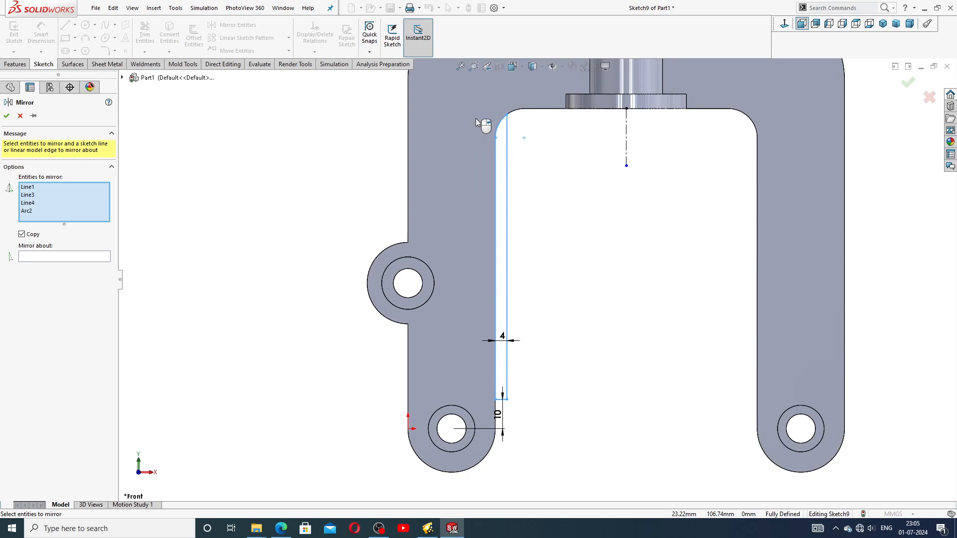
click(627, 145)
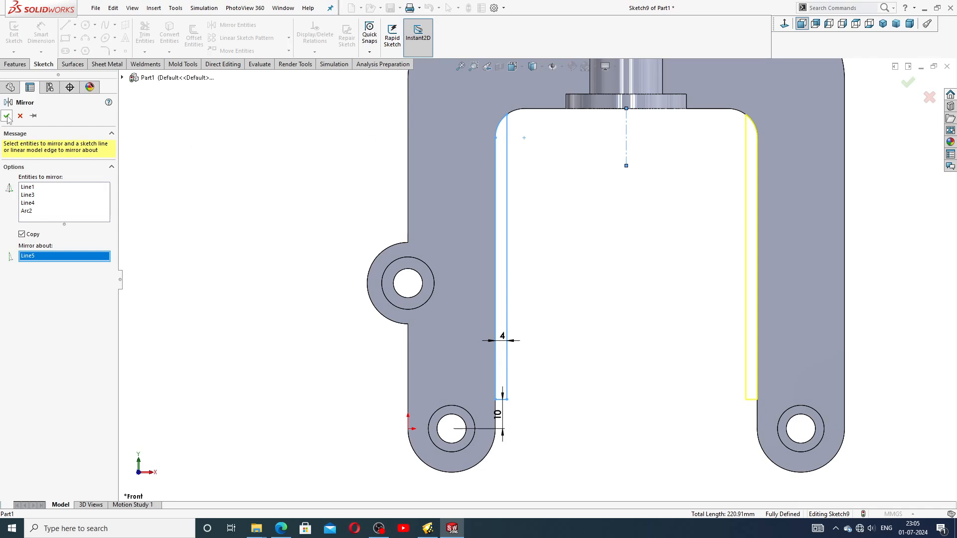
key(Return)
scroll(686, 256, up, 2)
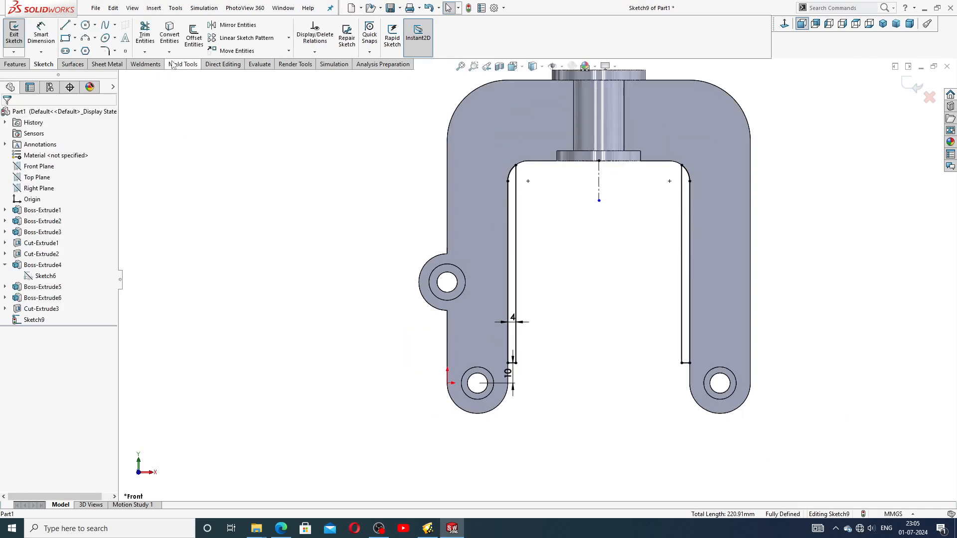
Step: Check the strip thickness in the drawing PDF, return to SOLIDWORKS, and extrude both inner leg profiles 7 mm with the Mid Plane end condition
click(281, 528)
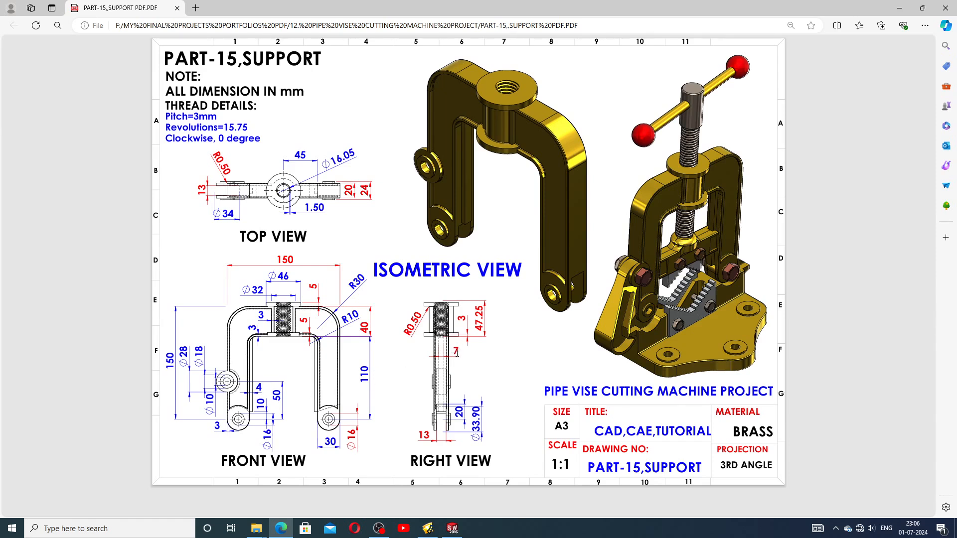
click(452, 528)
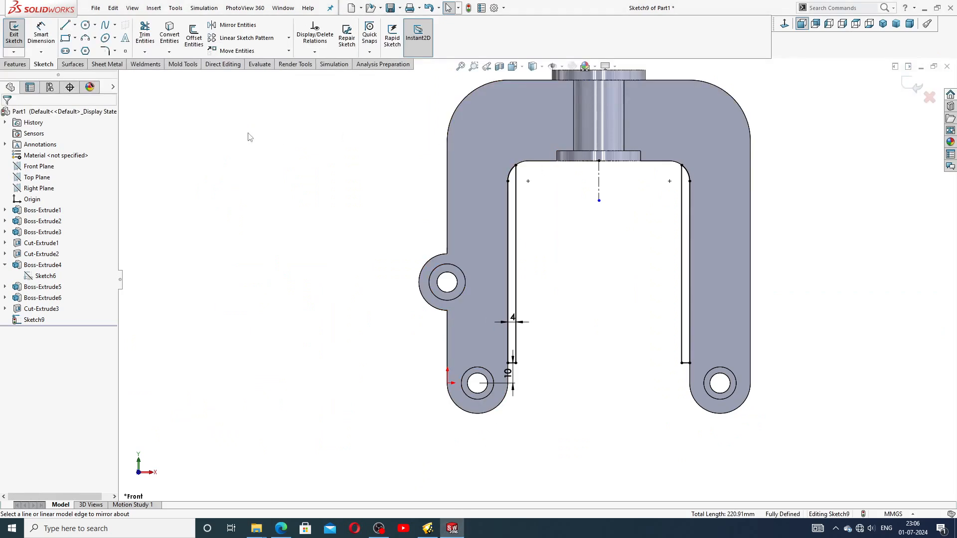
click(15, 64)
click(18, 35)
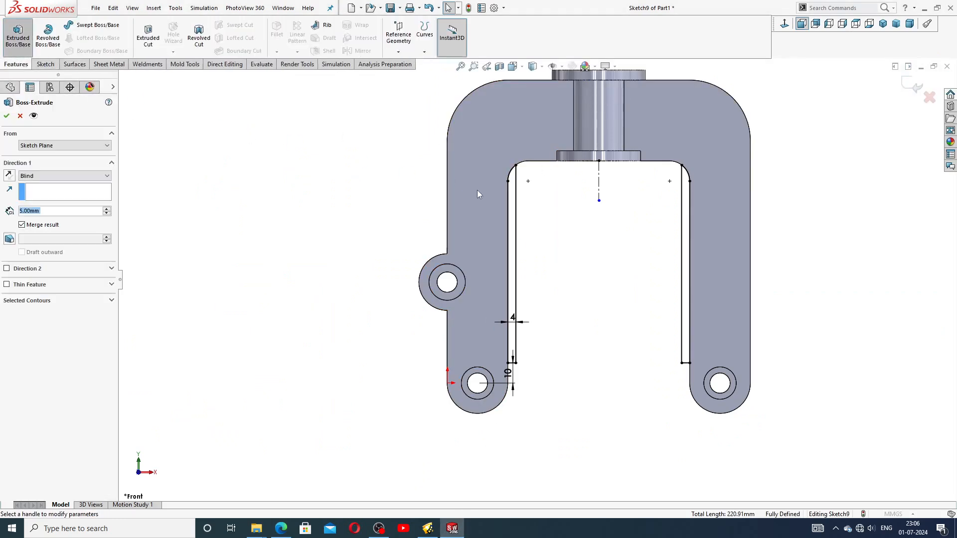
mouse_move(549, 237)
middle_down()
mouse_move(544, 213)
mouse_move(528, 209)
mouse_move(541, 222)
middle_up()
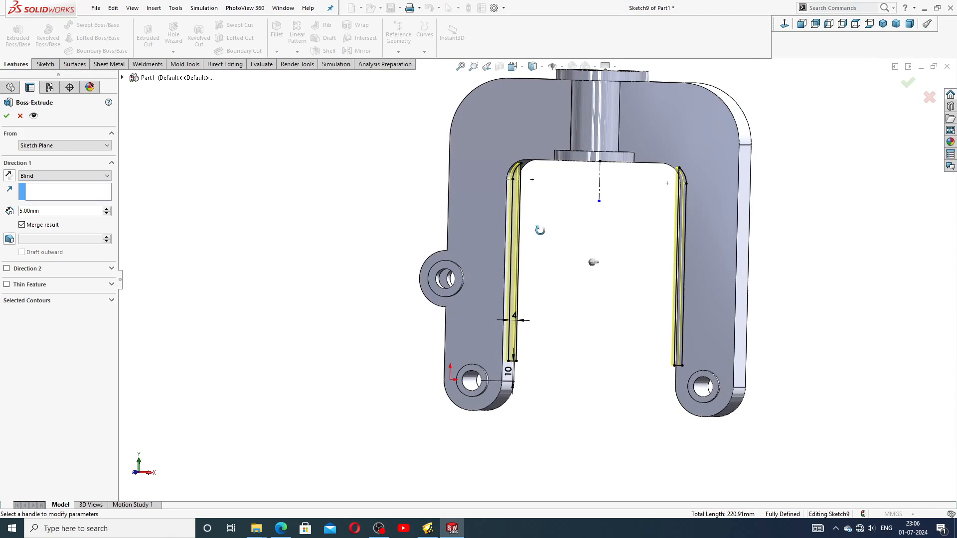
click(44, 178)
click(45, 225)
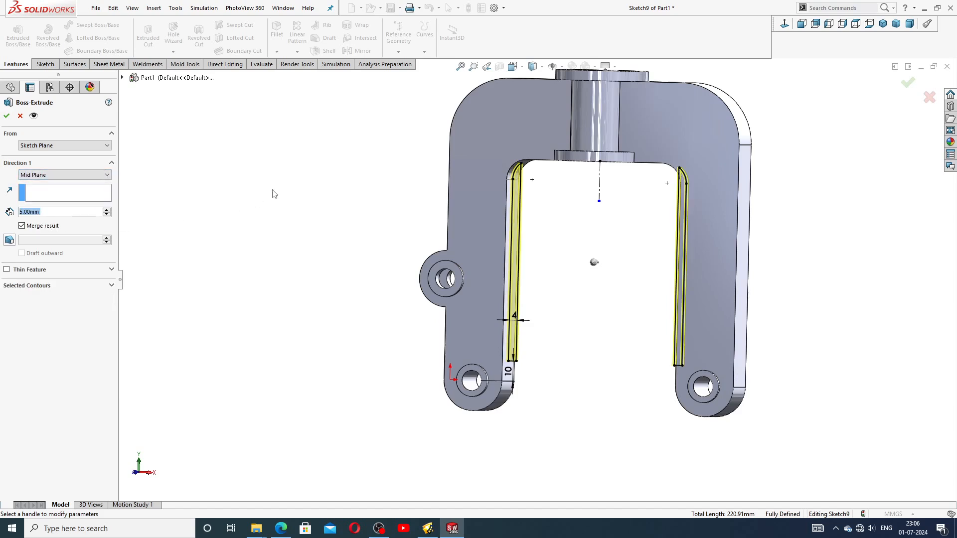
middle_drag(273, 193, 277, 216)
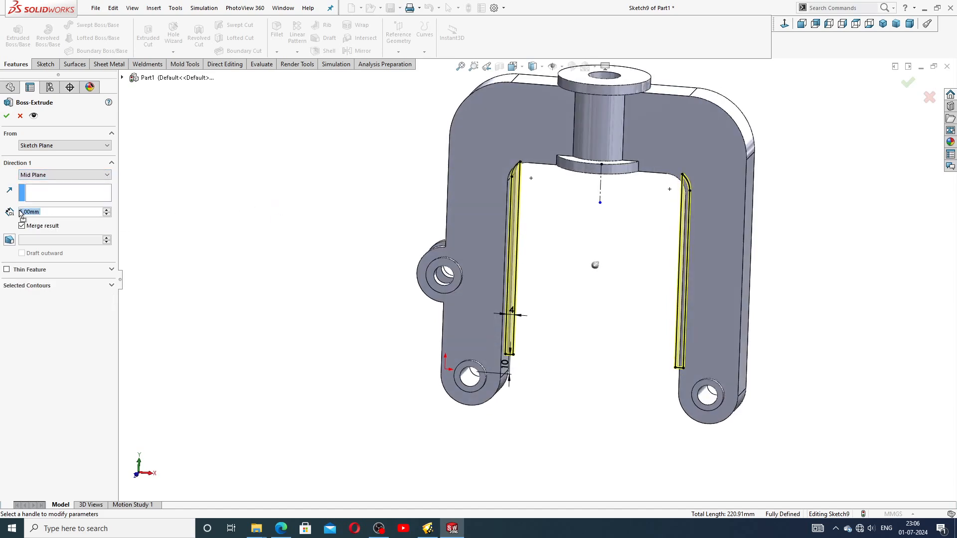
text(7)
key(Return)
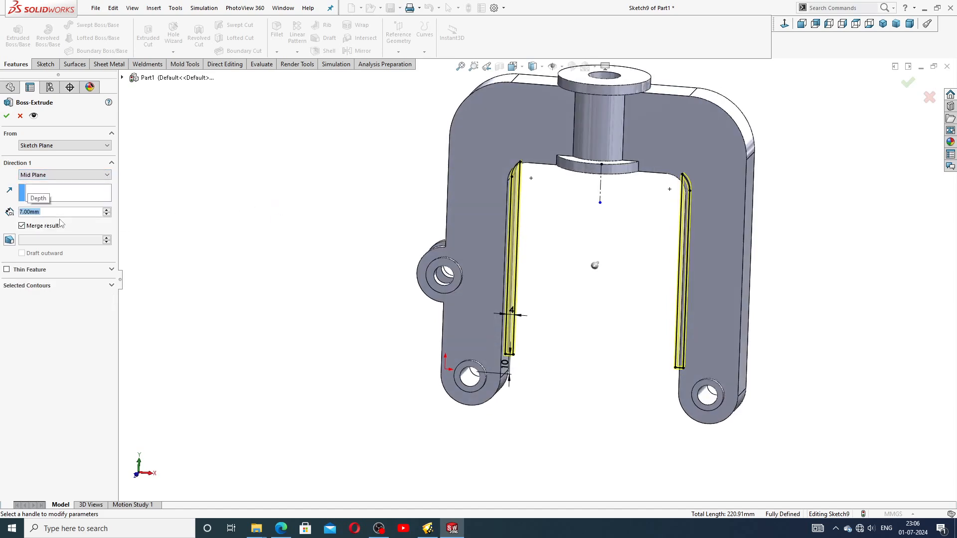
mouse_move(405, 163)
middle_down()
mouse_move(404, 188)
mouse_move(374, 121)
mouse_move(387, 144)
middle_up()
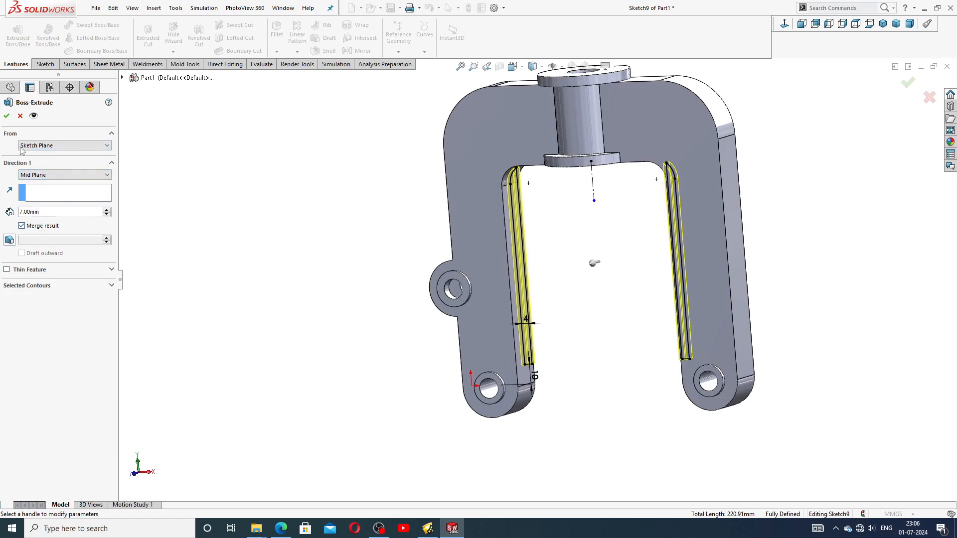
click(6, 116)
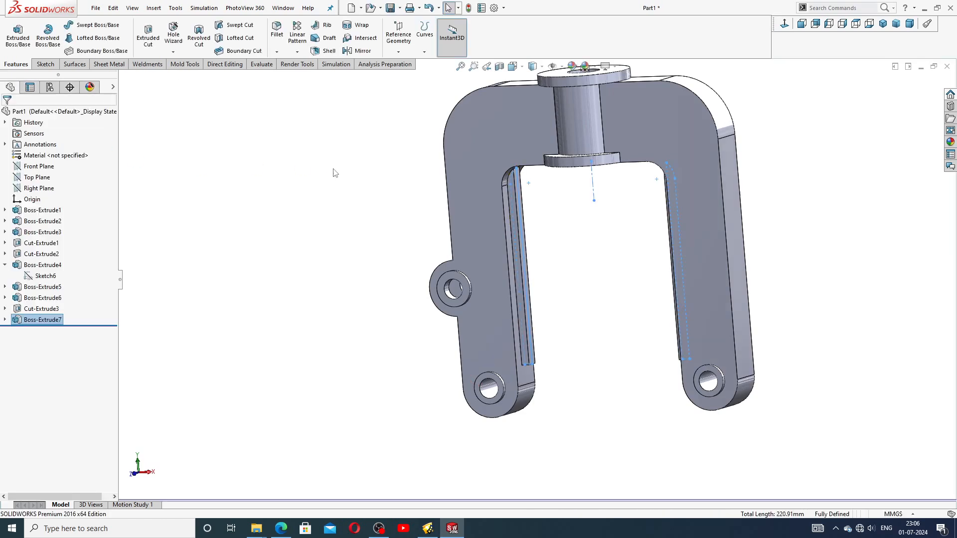
Step: Check the lower leg dimensions in the drawing PDF, return to SOLIDWORKS, and start a sketch on the Front Plane
middle_drag(665, 210, 547, 252)
click(281, 528)
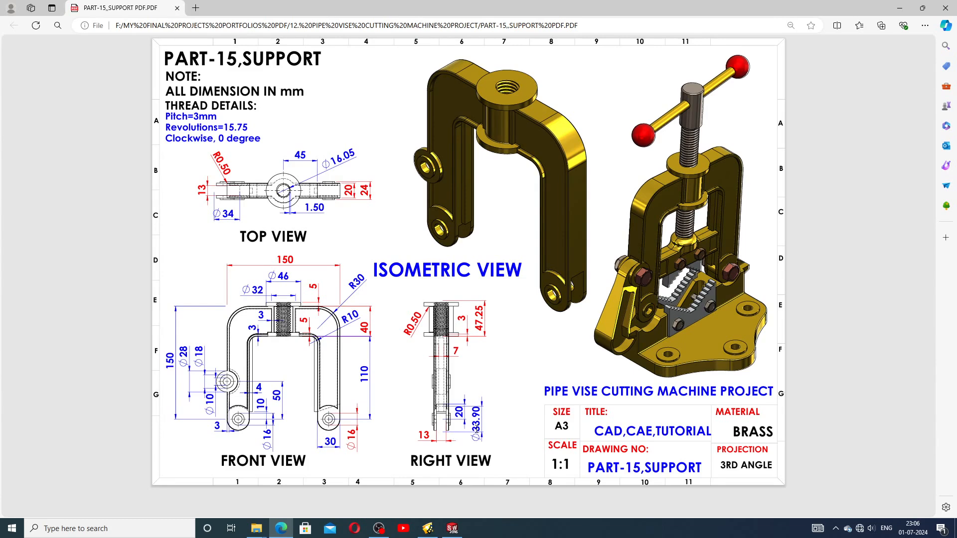
click(452, 529)
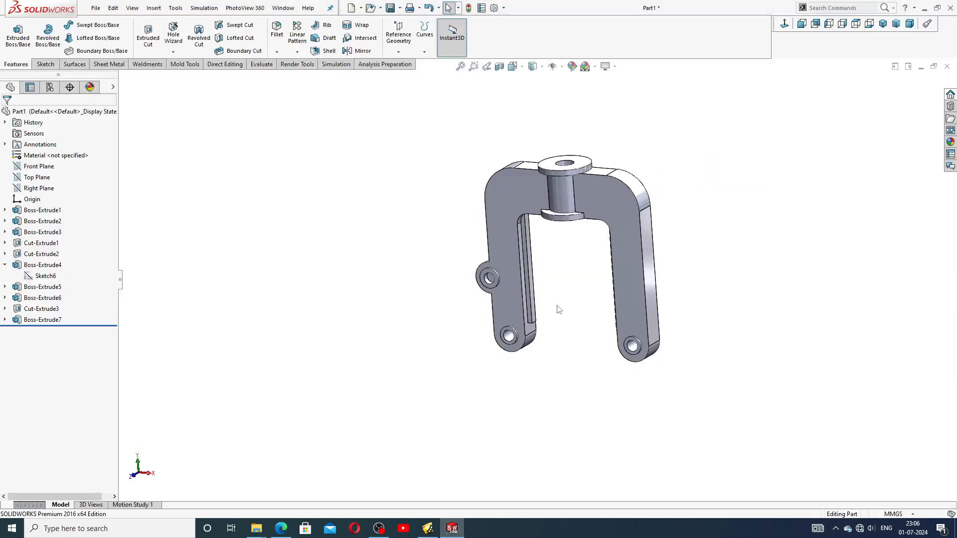
click(48, 168)
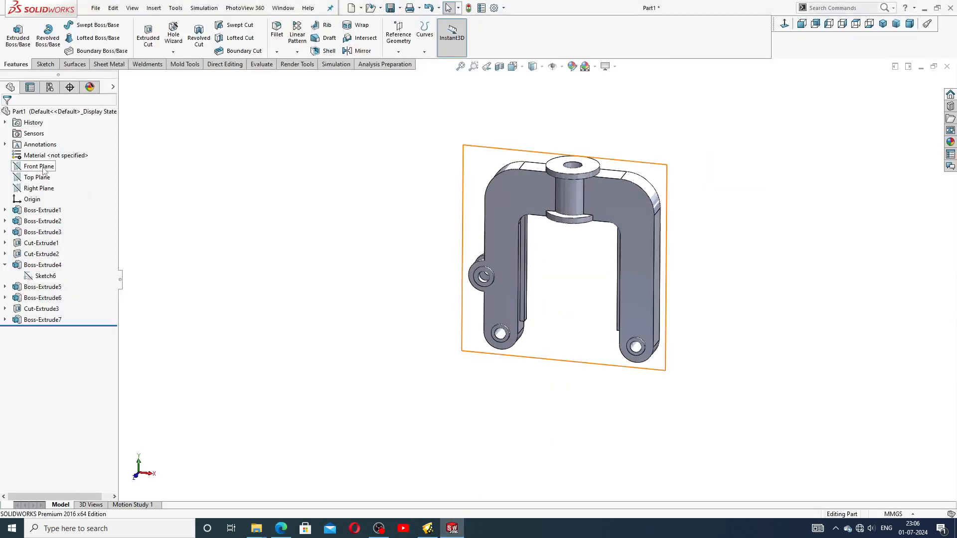
click(50, 155)
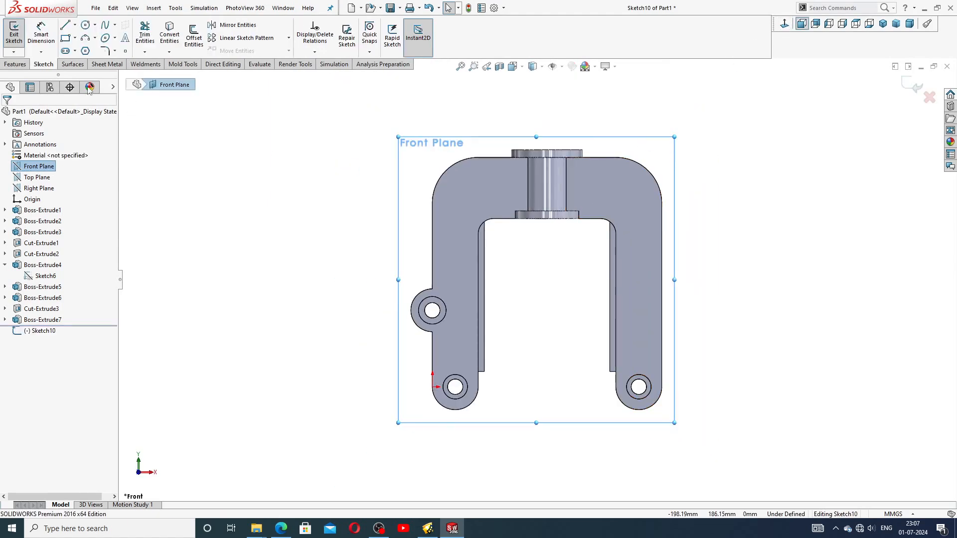
Step: Sketch a circle of about 28 mm diameter centered on the left leg's lower hole
click(86, 25)
scroll(478, 391, down, 3)
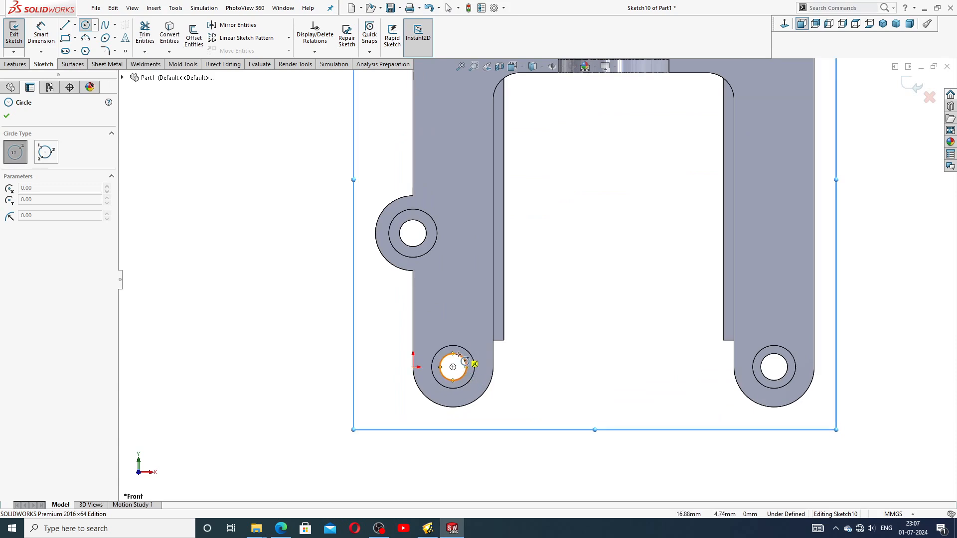
click(453, 368)
click(468, 332)
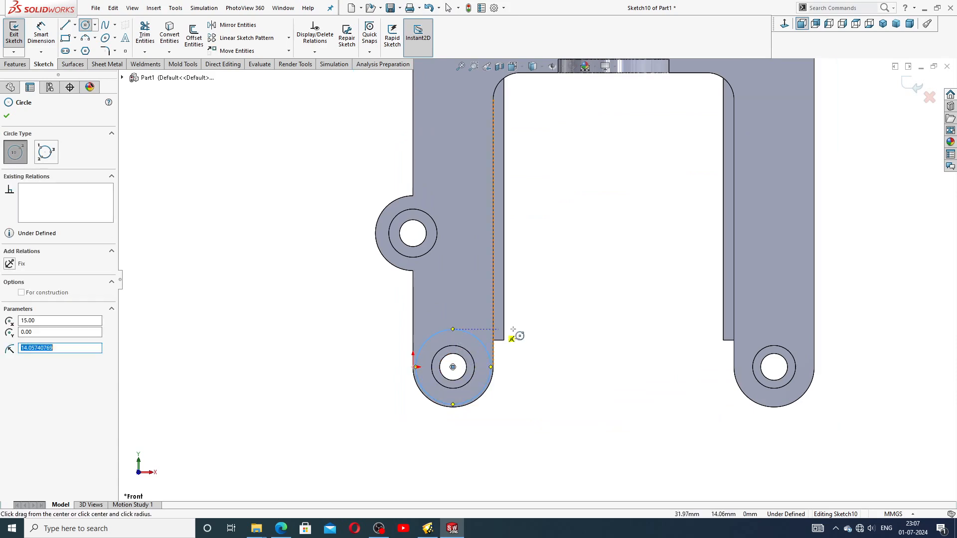
right_click(541, 333)
click(558, 334)
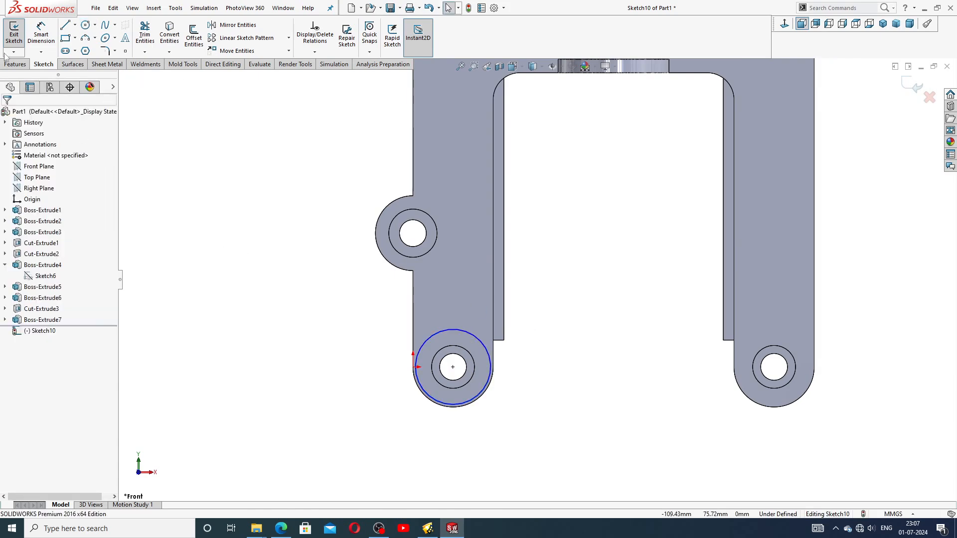
Step: Dimension the circle around the left leg's lower hole to a diameter of 33.9 mm
click(50, 37)
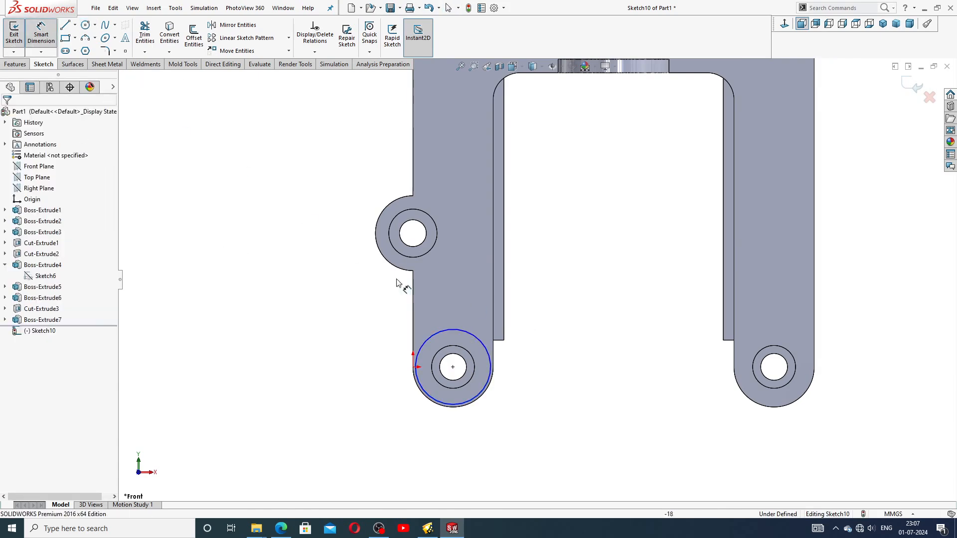
click(454, 332)
click(381, 367)
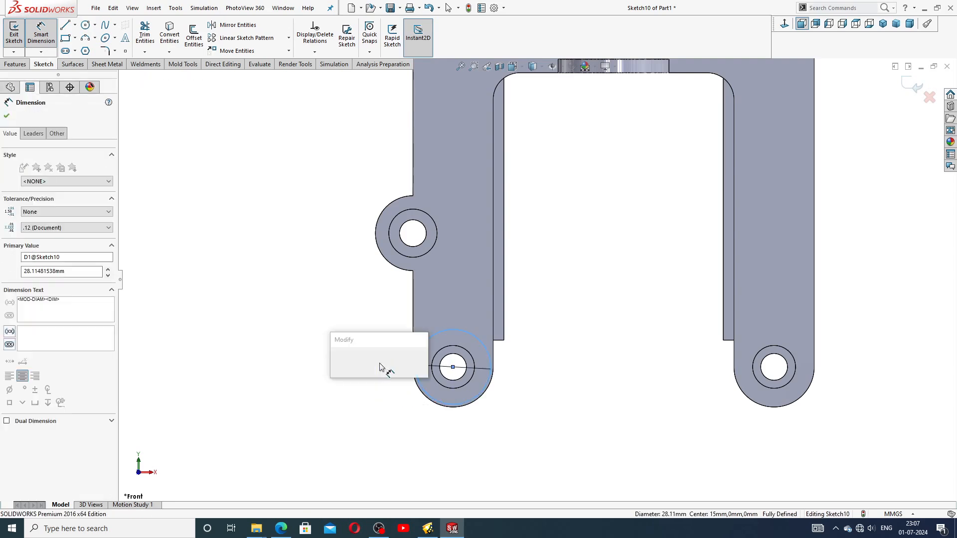
text(33.9)
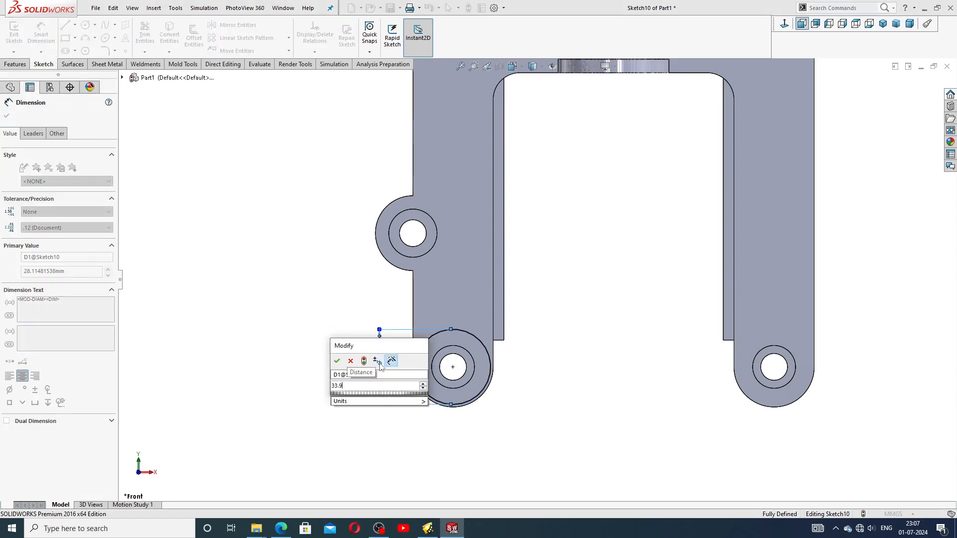
key(Return)
key(Escape)
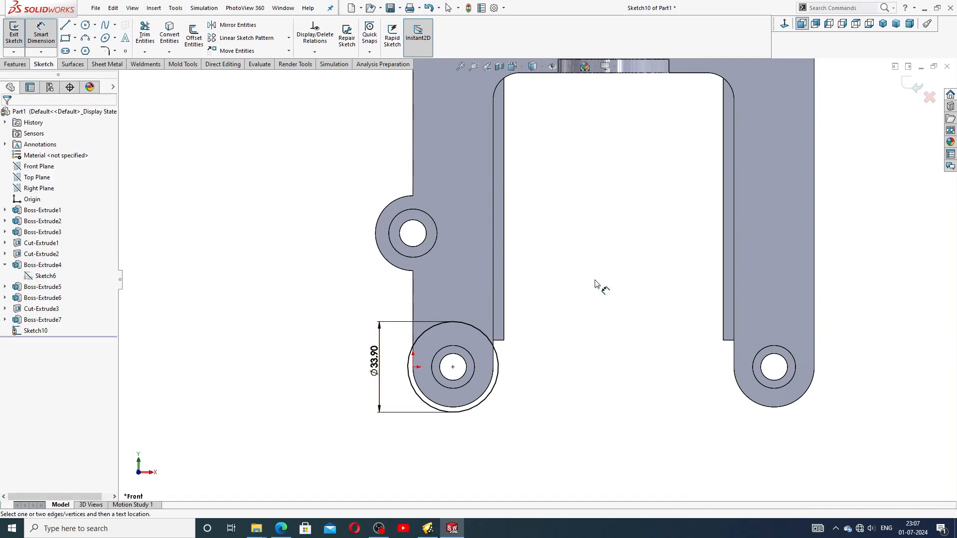
right_click(591, 249)
click(611, 148)
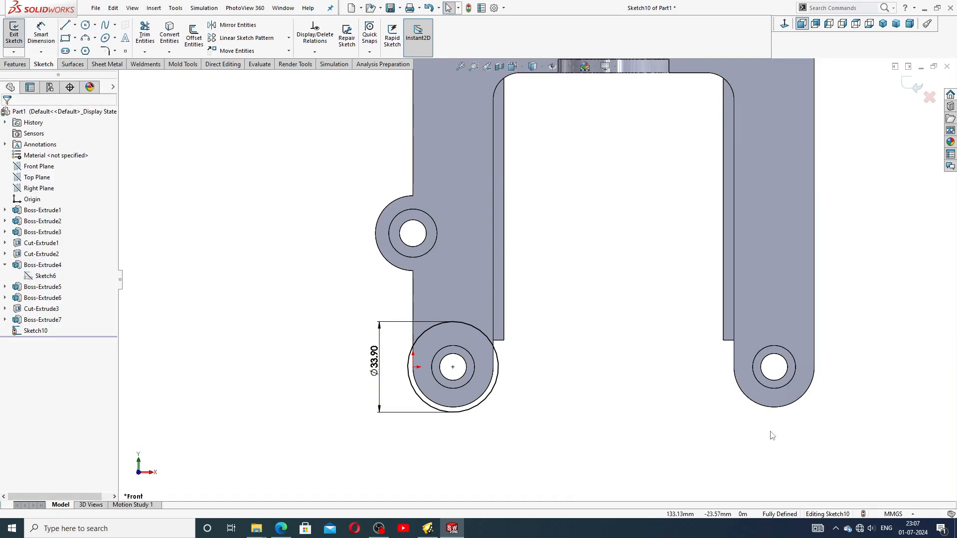
Step: Convert the right leg's bottom arc and close it with a vertical outer line about 21 mm long, a slanted line to the strip's lower corner, and a vertical inner line
click(786, 408)
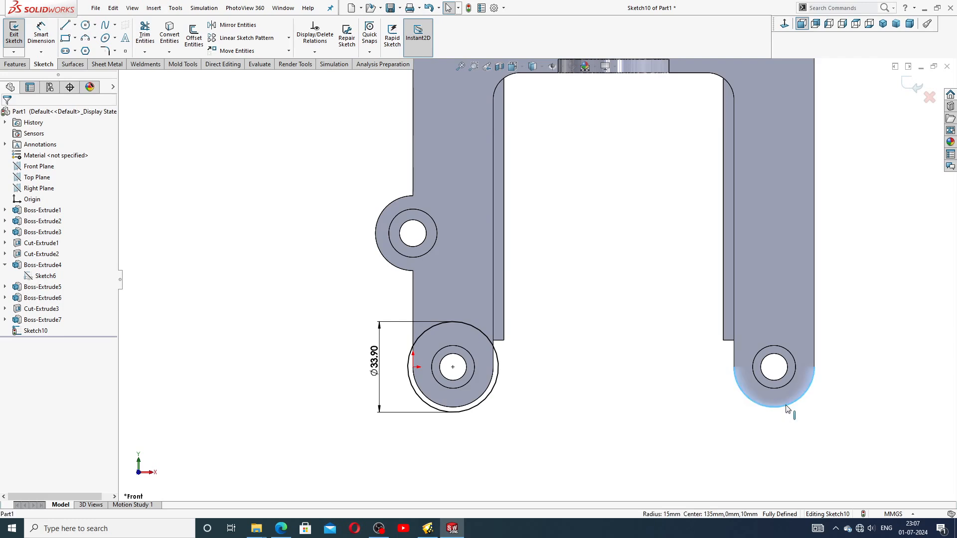
key(Escape)
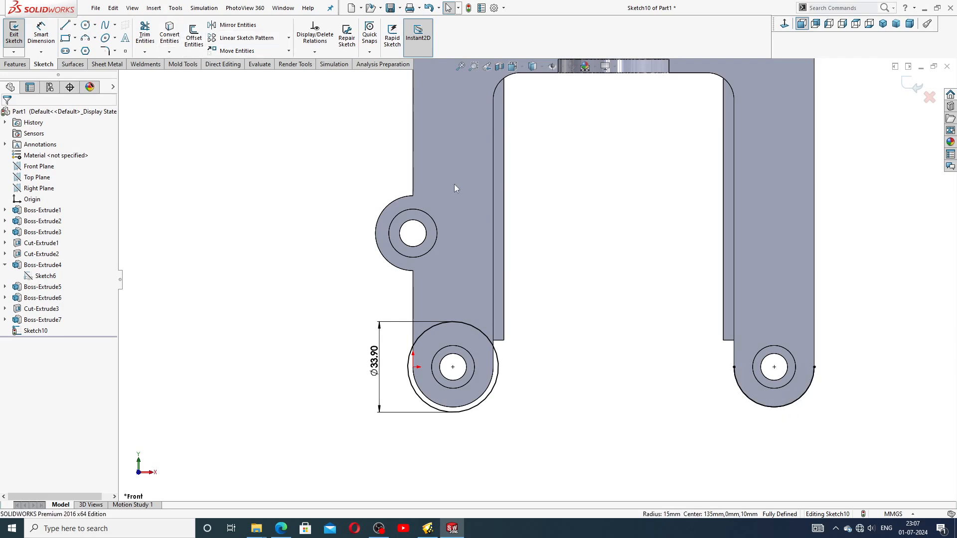
click(65, 26)
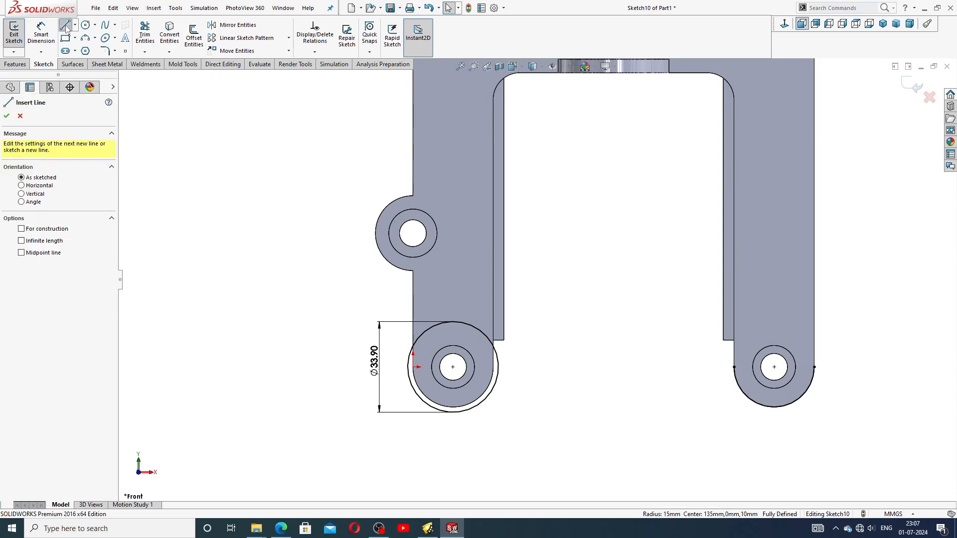
click(813, 367)
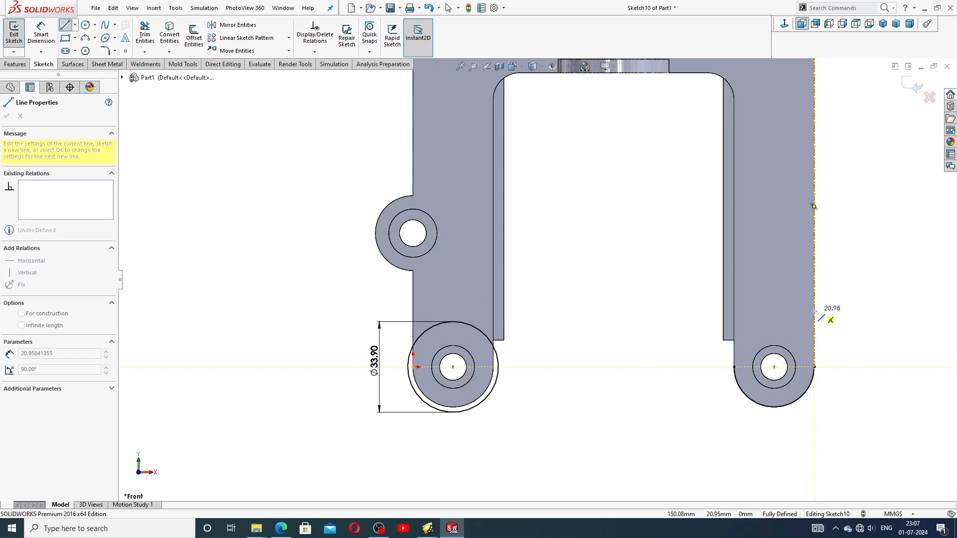
click(814, 311)
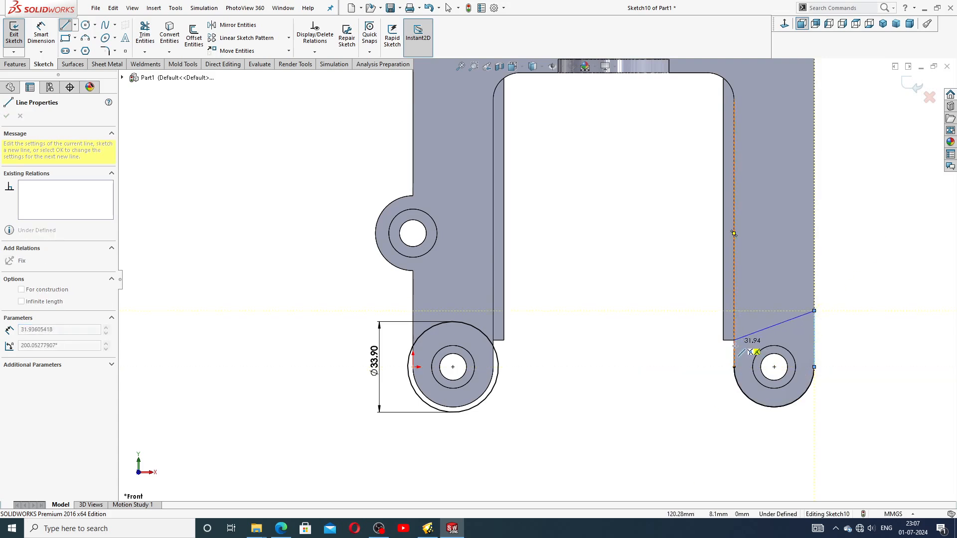
click(734, 340)
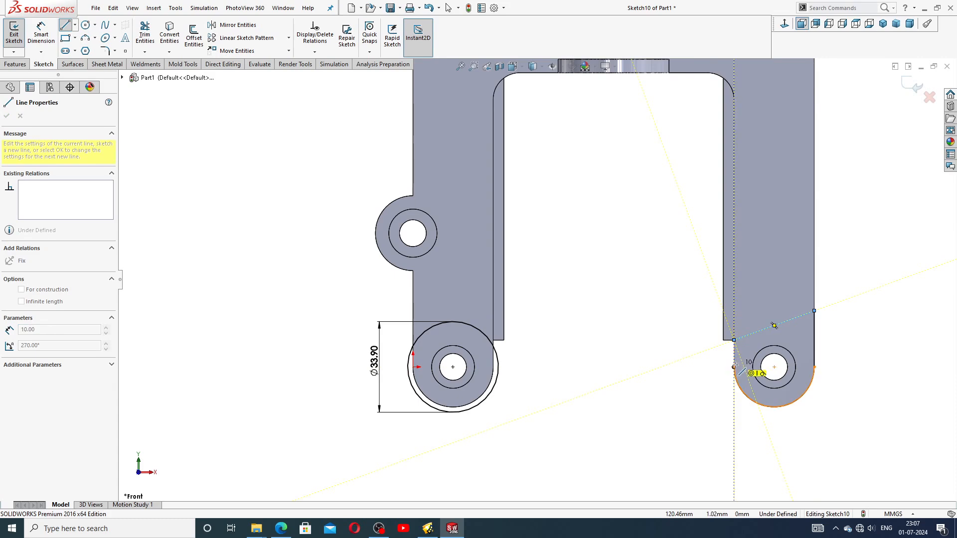
click(734, 368)
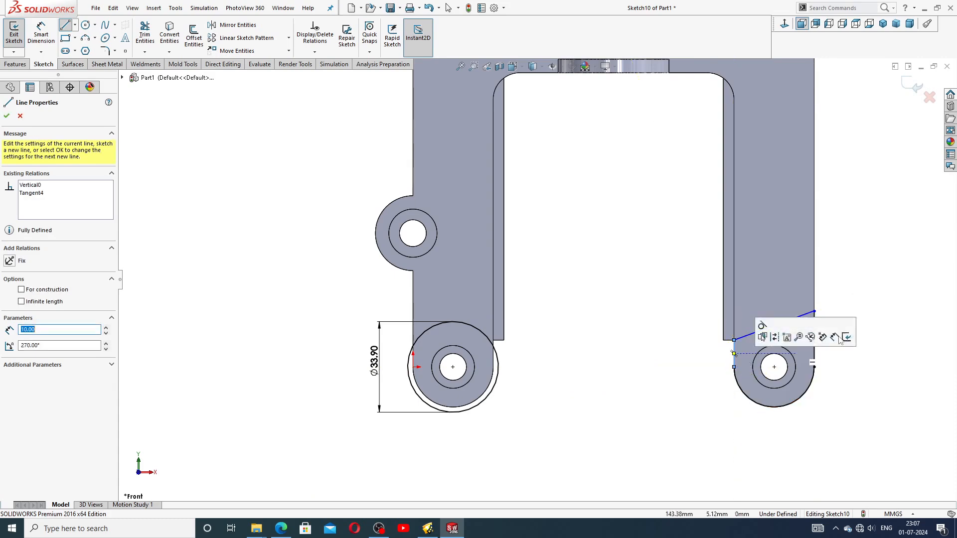
right_click(861, 299)
click(877, 306)
scroll(896, 347, down, 1)
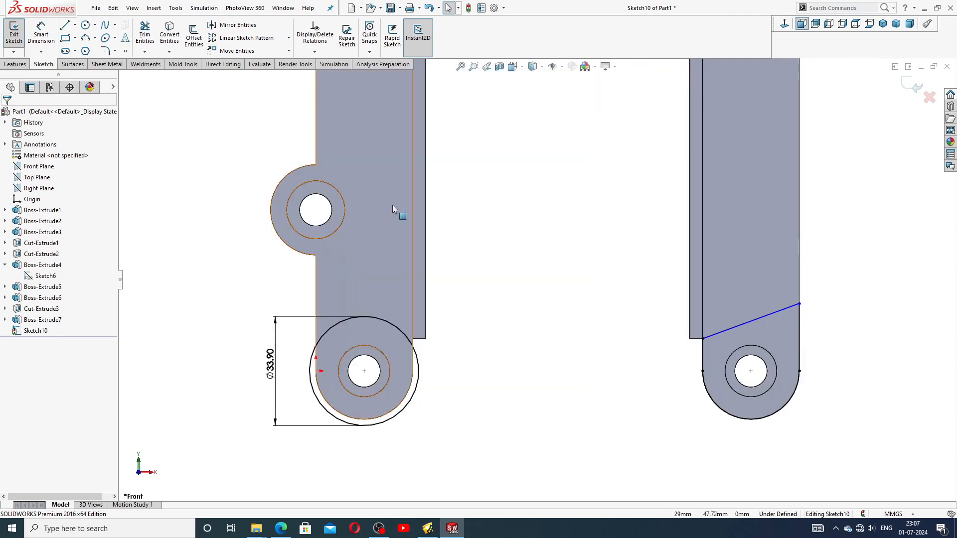
Step: Set the right profile's vertical outer line to 20 mm and move the 33.9 mm diameter dimension closer to the left leg
click(42, 37)
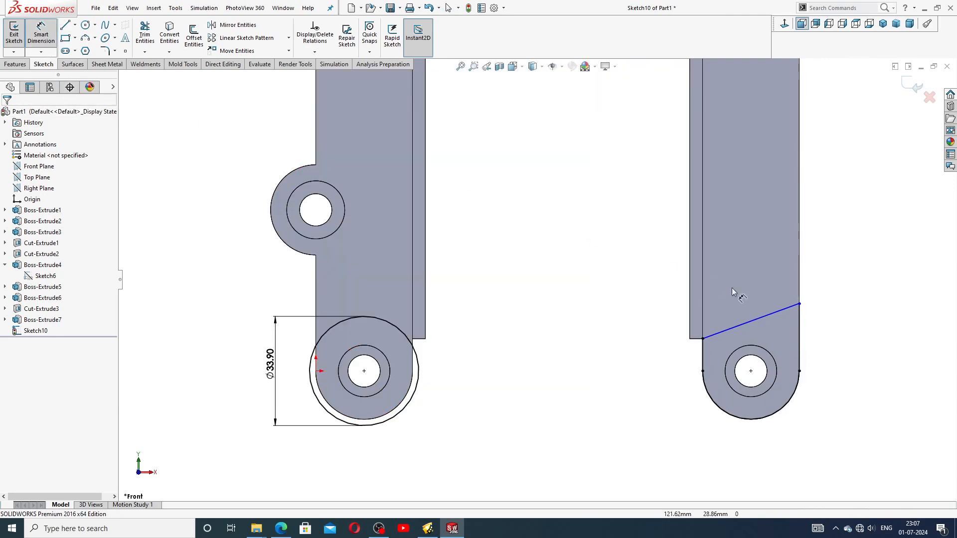
click(800, 335)
click(817, 340)
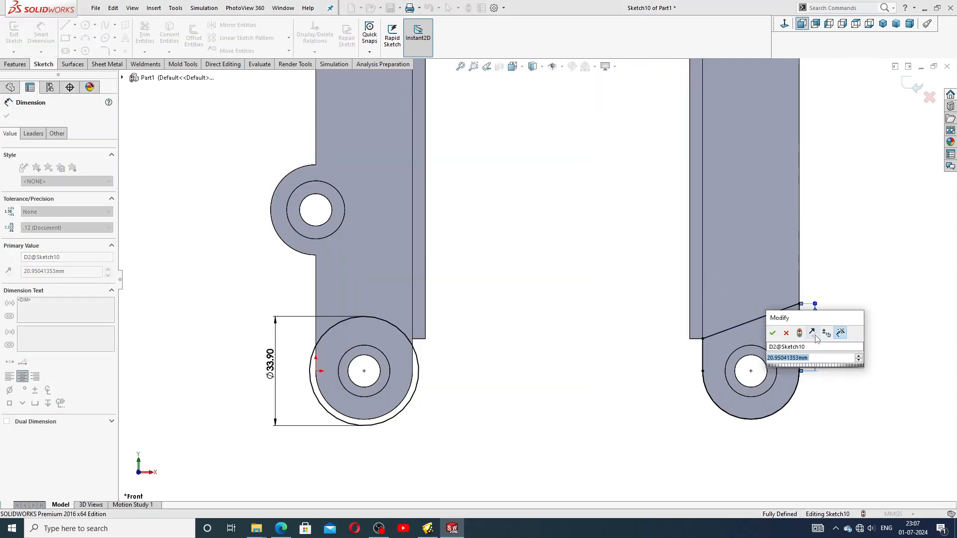
text(20)
key(Return)
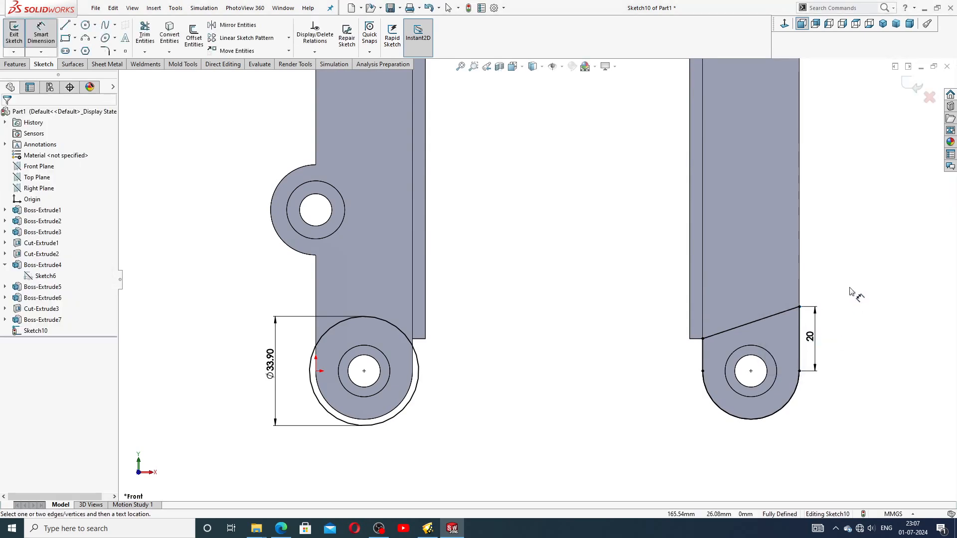
key(z)
right_click(771, 172)
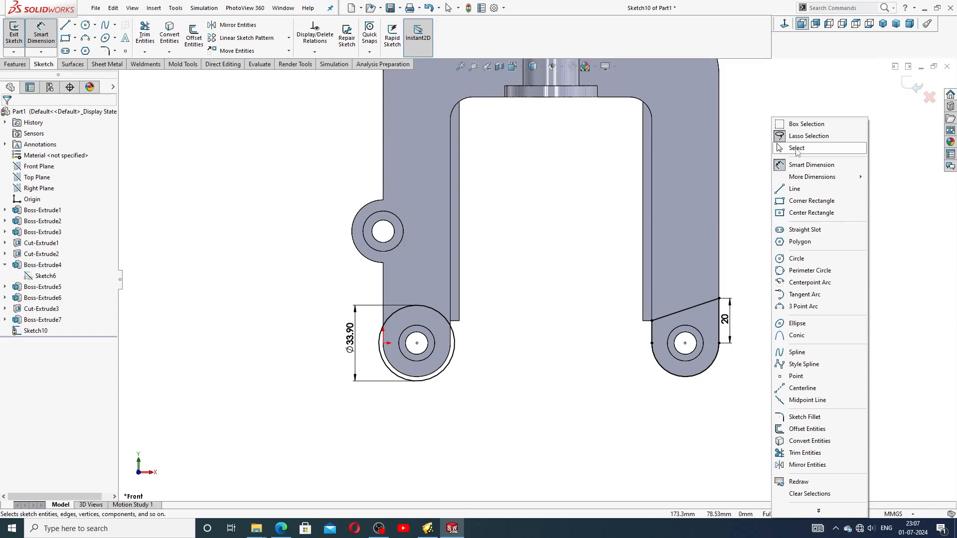
click(793, 149)
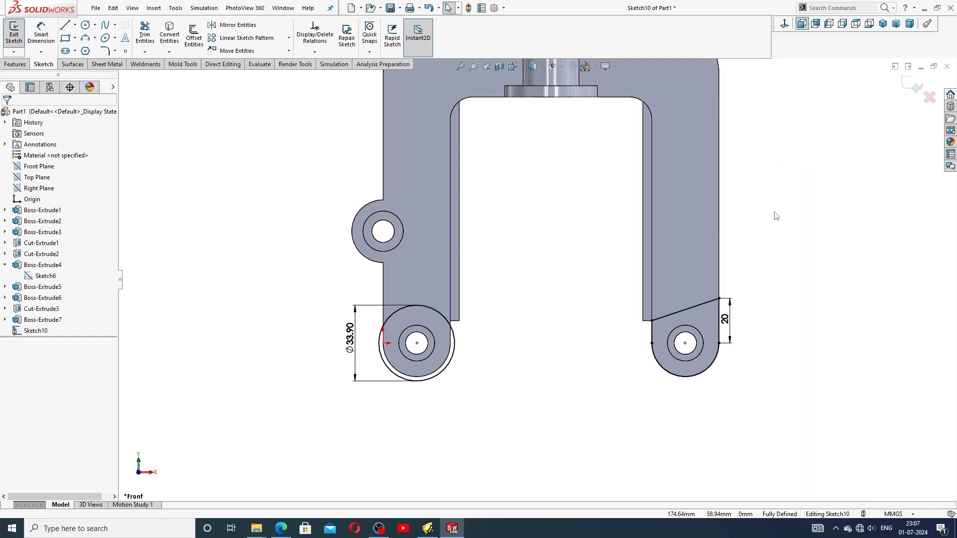
drag(347, 339, 356, 347)
click(455, 417)
Step: Check the slot width in the drawing PDF, return to SOLIDWORKS, and cut-extrude both leg-end profiles 13 mm with the Mid Plane end condition
click(280, 528)
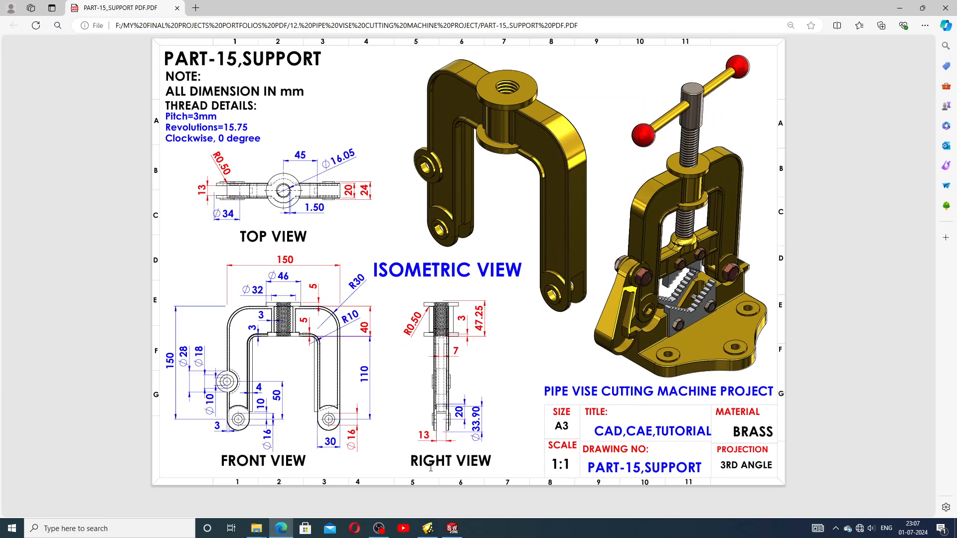
click(452, 528)
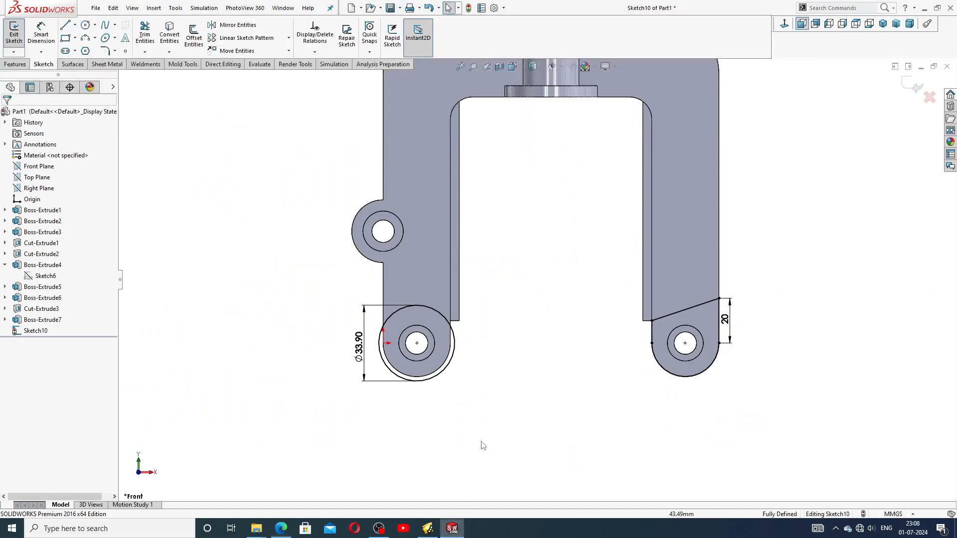
click(16, 64)
click(148, 36)
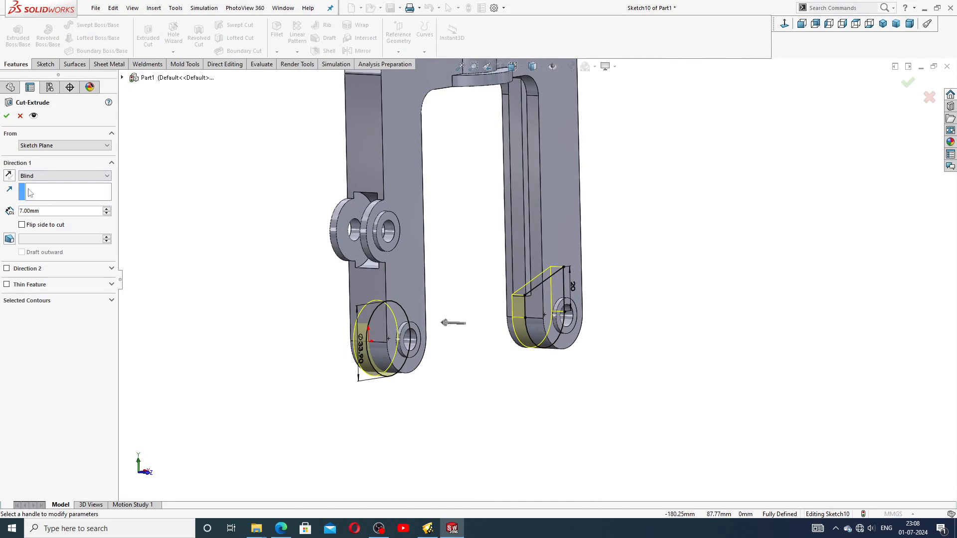
click(65, 175)
click(44, 238)
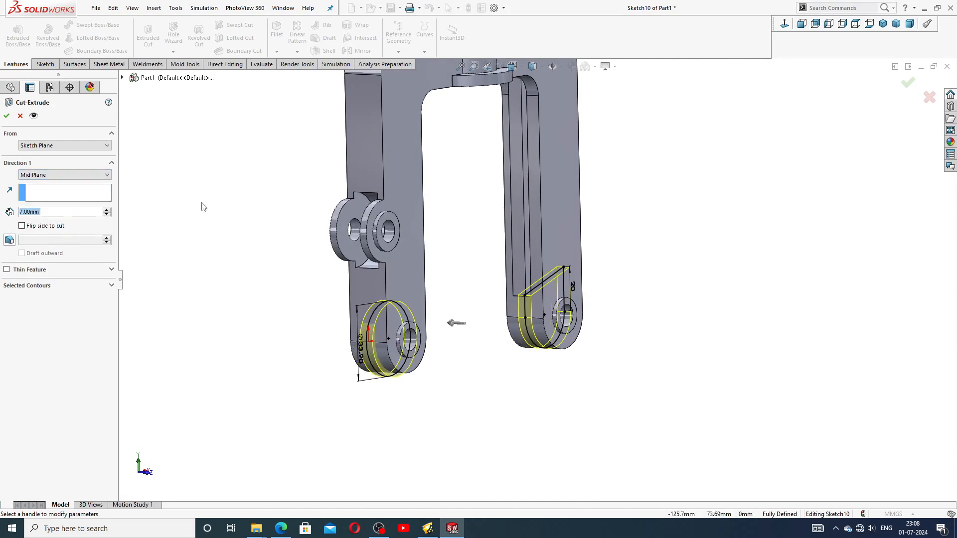
double_click(35, 212)
double_click(73, 213)
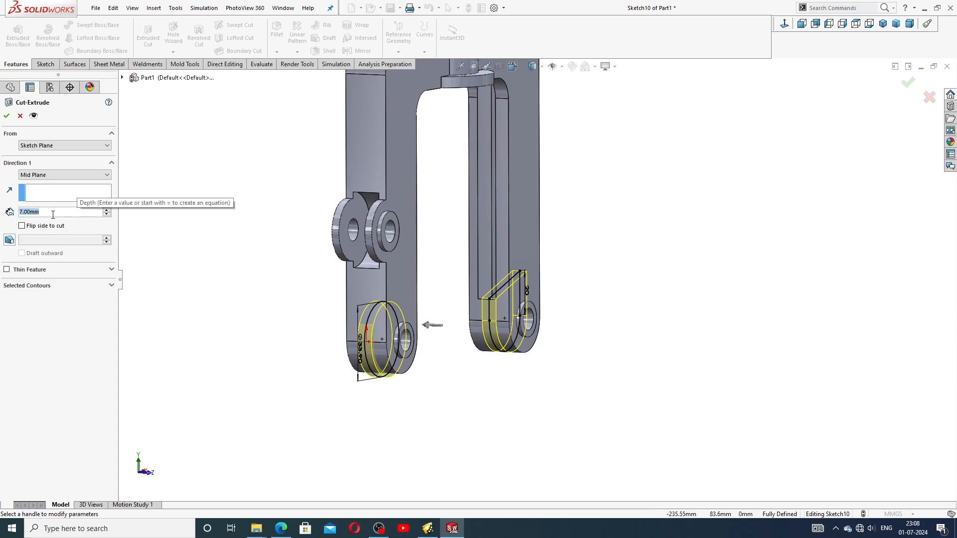
text(13)
key(Return)
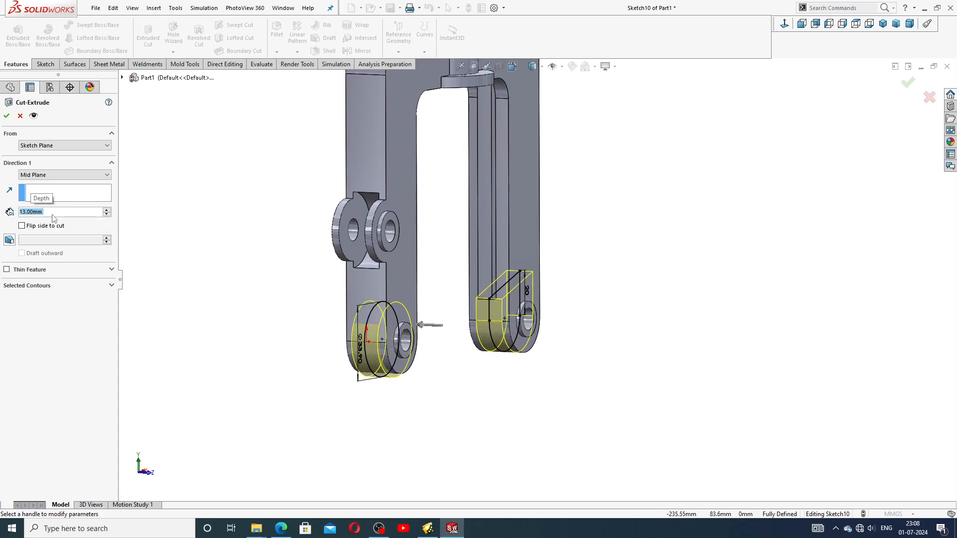
click(6, 116)
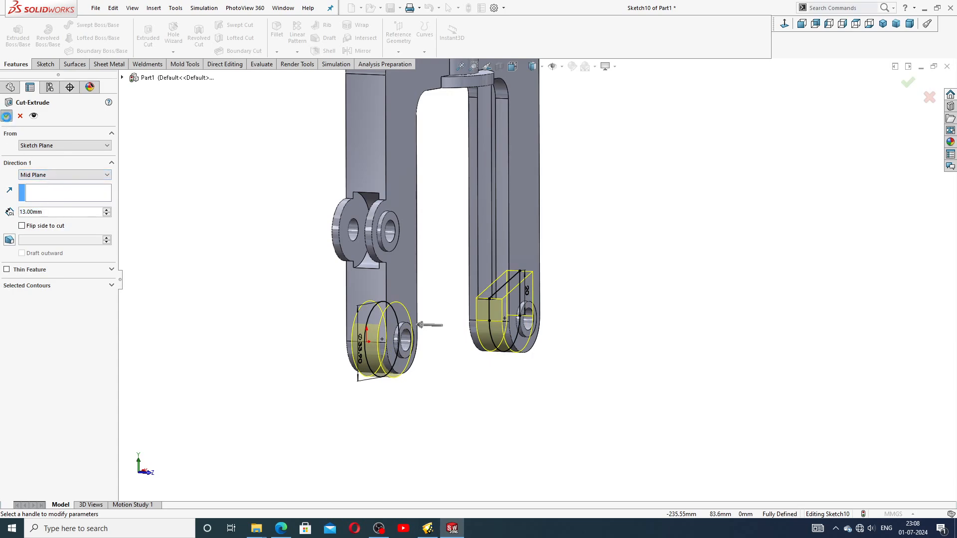
click(292, 286)
Step: Inspect the slotted leg ends and the whole support from several angles, and switch to the drawing PDF in Edge
mouse_move(293, 286)
middle_down()
mouse_move(297, 212)
mouse_move(296, 234)
middle_up()
scroll(419, 273, up, 2)
middle_drag(419, 274, 405, 219)
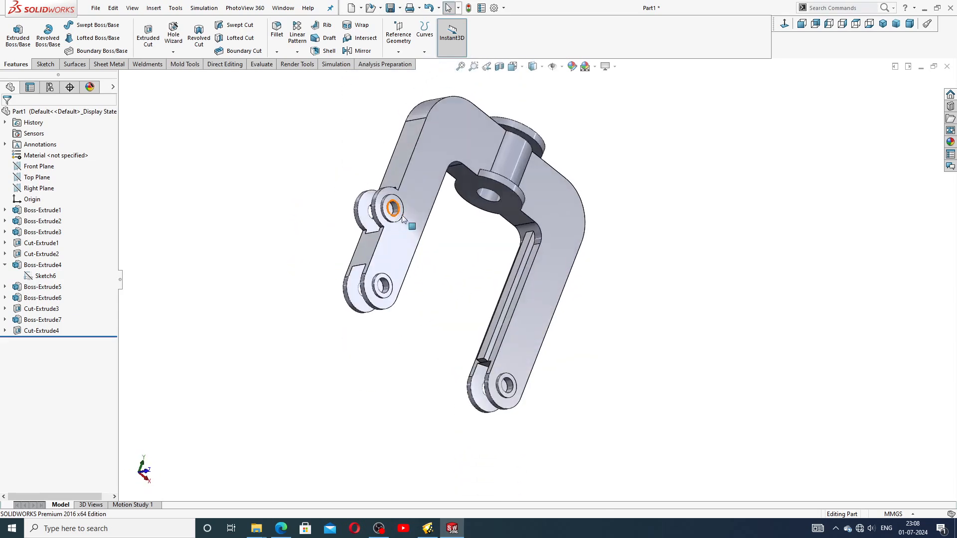
middle_drag(500, 184, 498, 280)
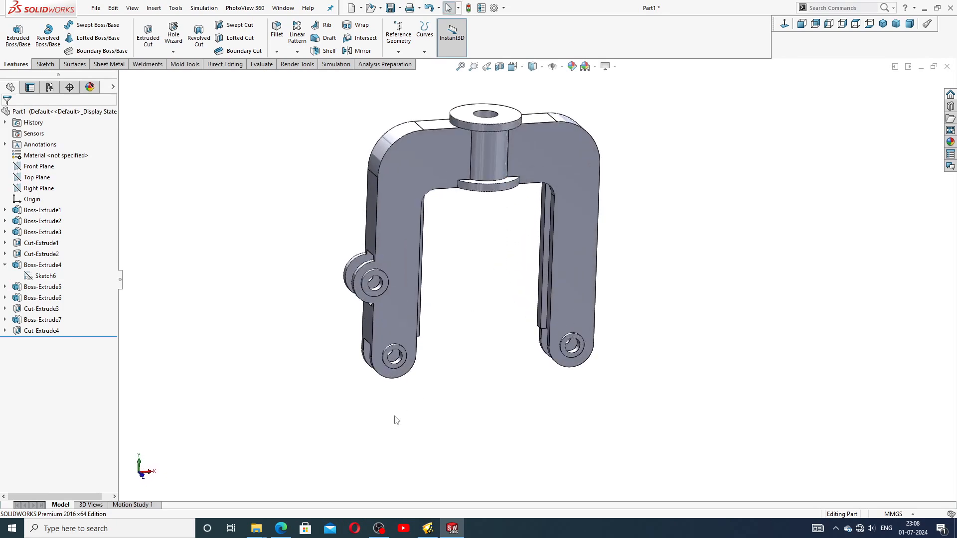
click(281, 528)
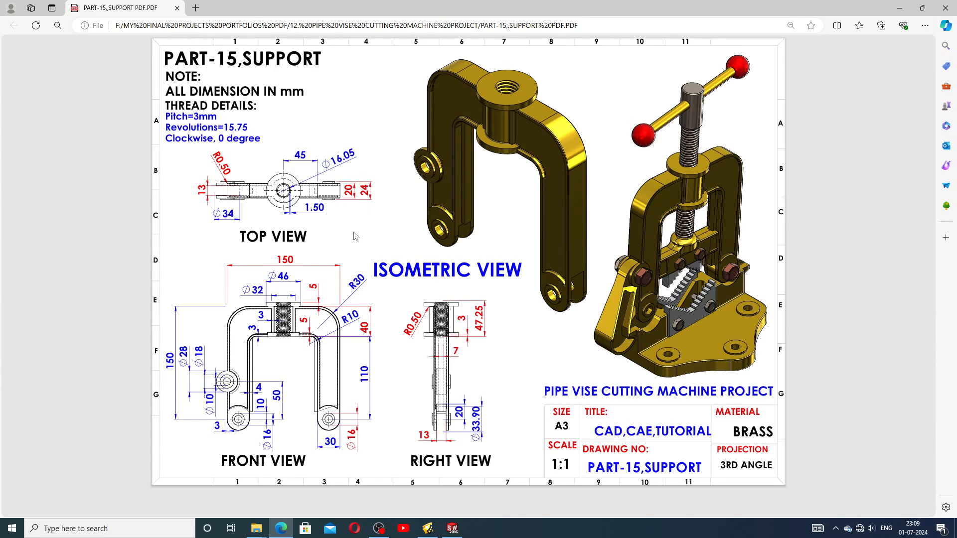
Step: Return to SOLIDWORKS, start a sketch on the front face of the support's left half, and recheck the front view in the drawing PDF
click(452, 529)
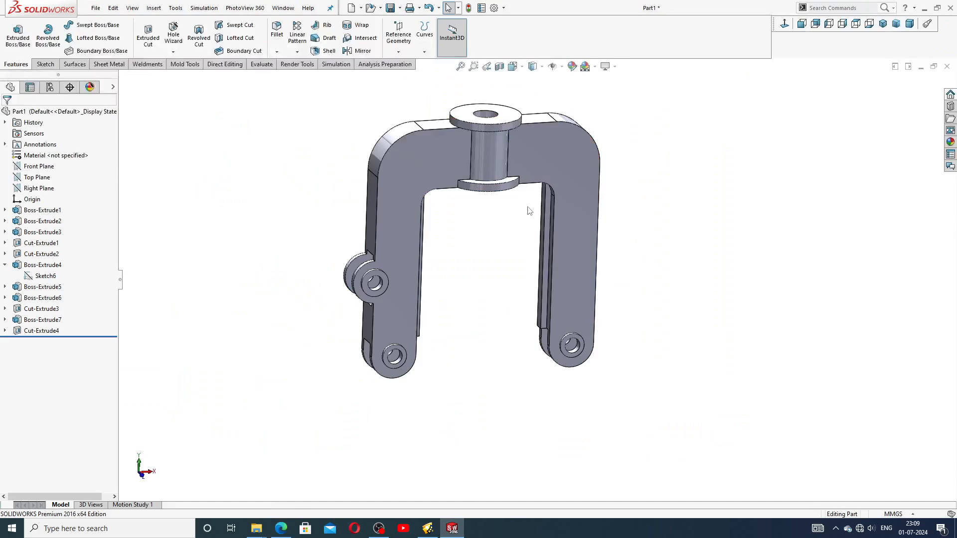
middle_drag(529, 211, 531, 246)
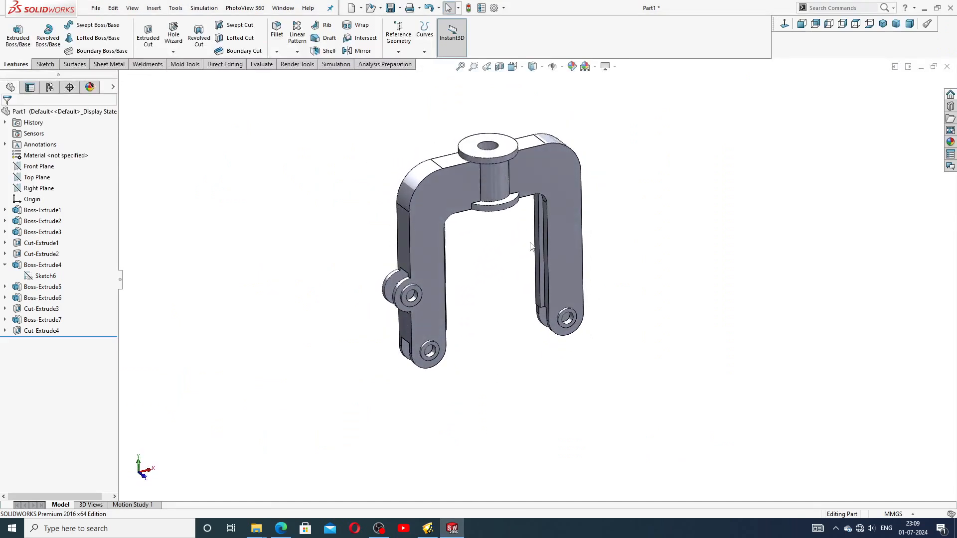
scroll(516, 287, down, 3)
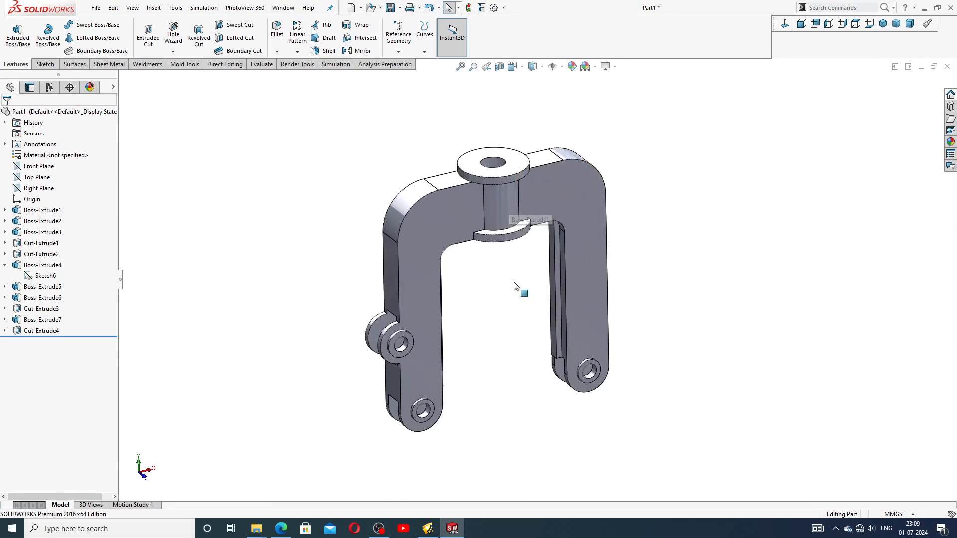
middle_drag(515, 287, 495, 289)
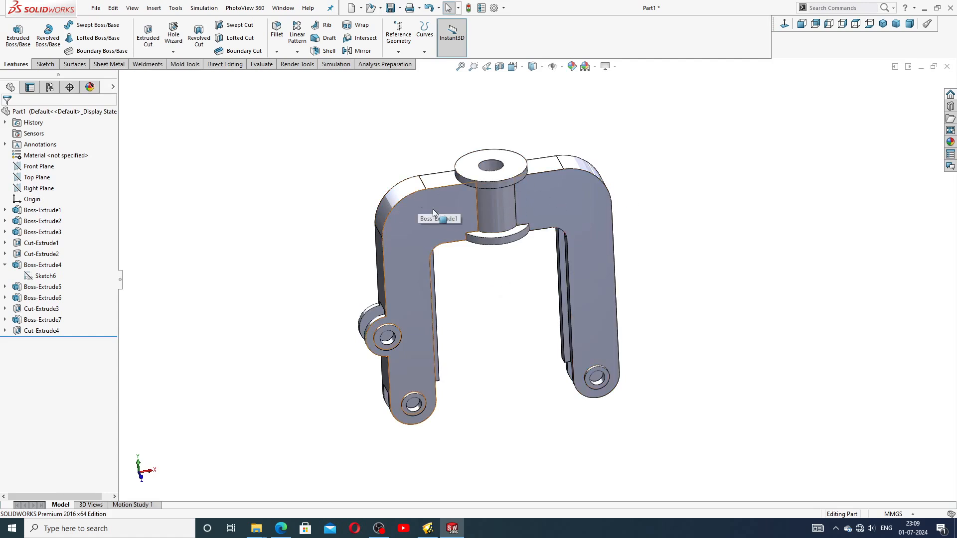
click(450, 213)
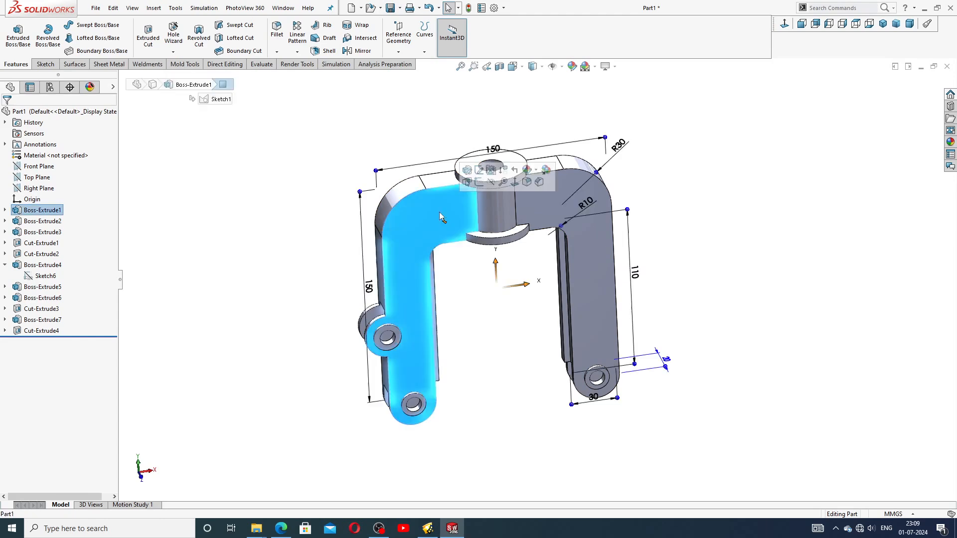
click(479, 182)
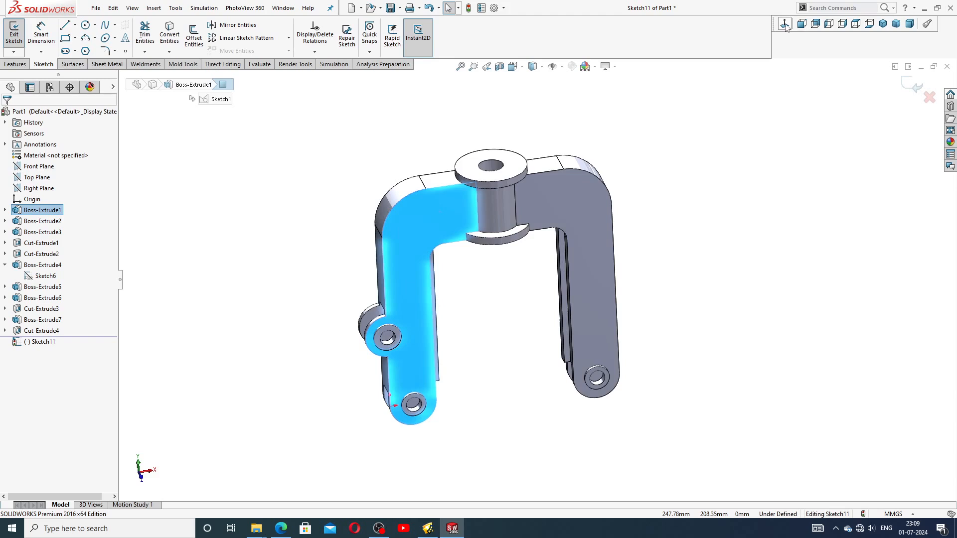
key(z)
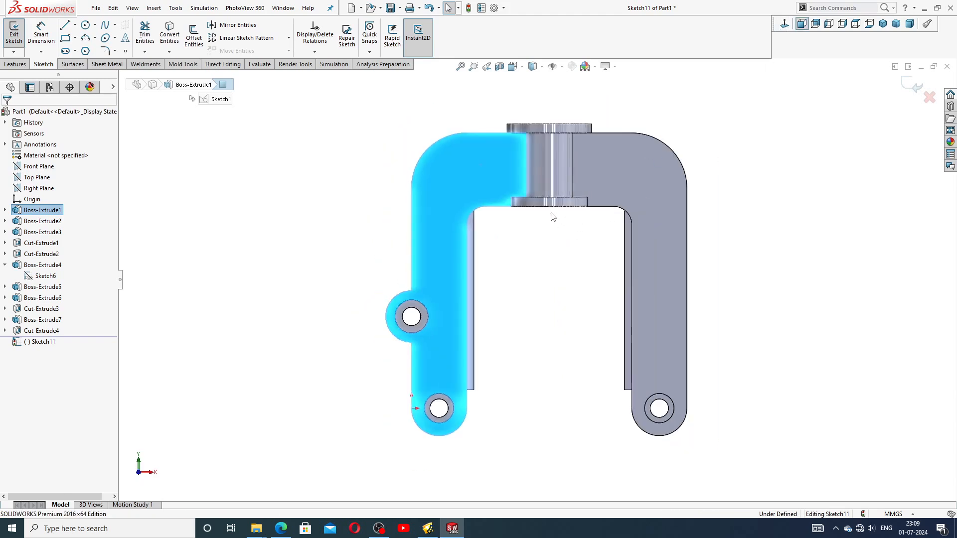
key(z)
scroll(524, 204, down, 2)
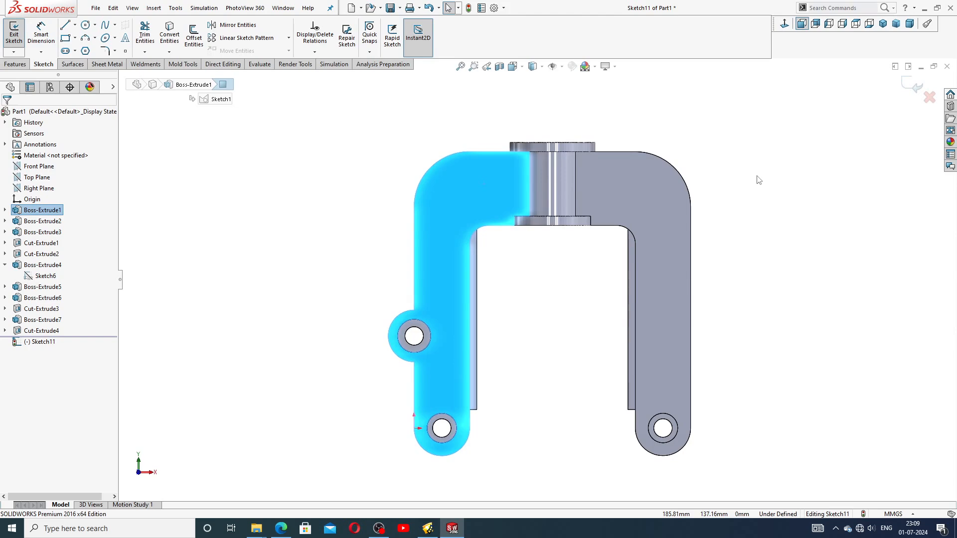
click(281, 528)
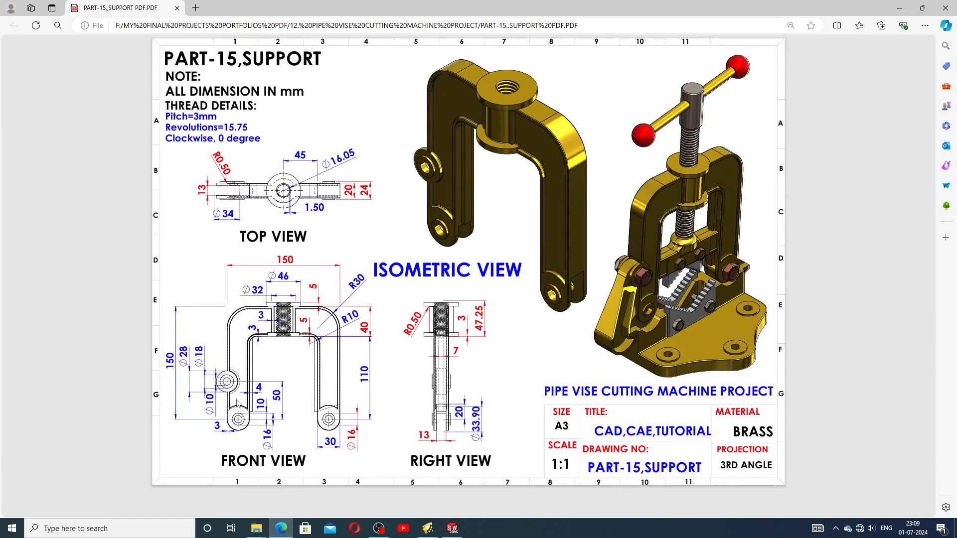
click(452, 528)
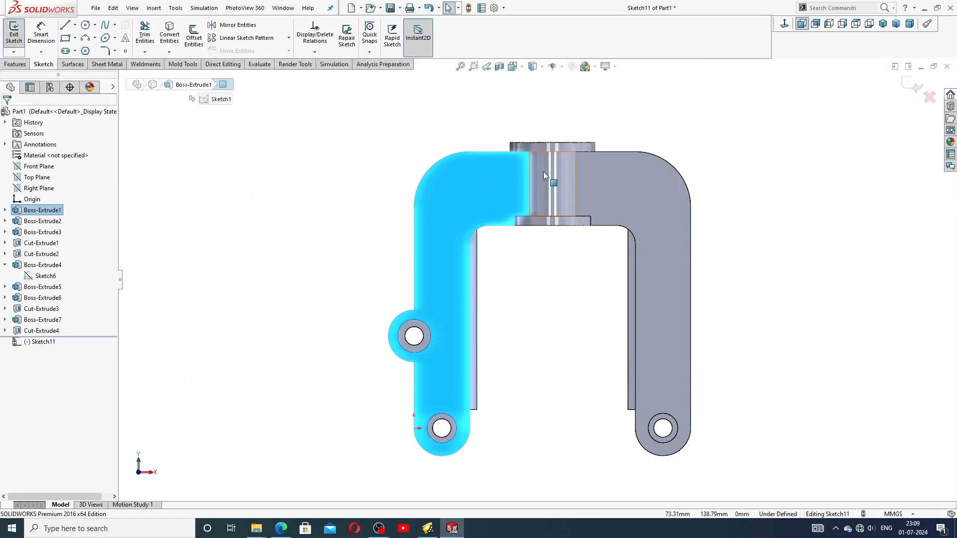
Step: Convert the left half's upper, corner-arc, outer, inner, inner-fillet and lower edges and its edge along the central cylinder into sketch entities
click(502, 152)
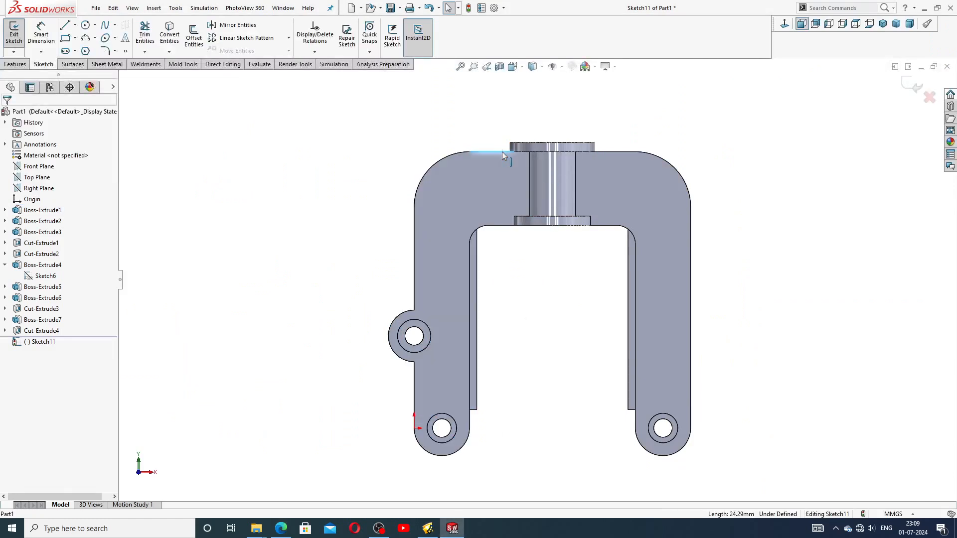
scroll(513, 155, down, 4)
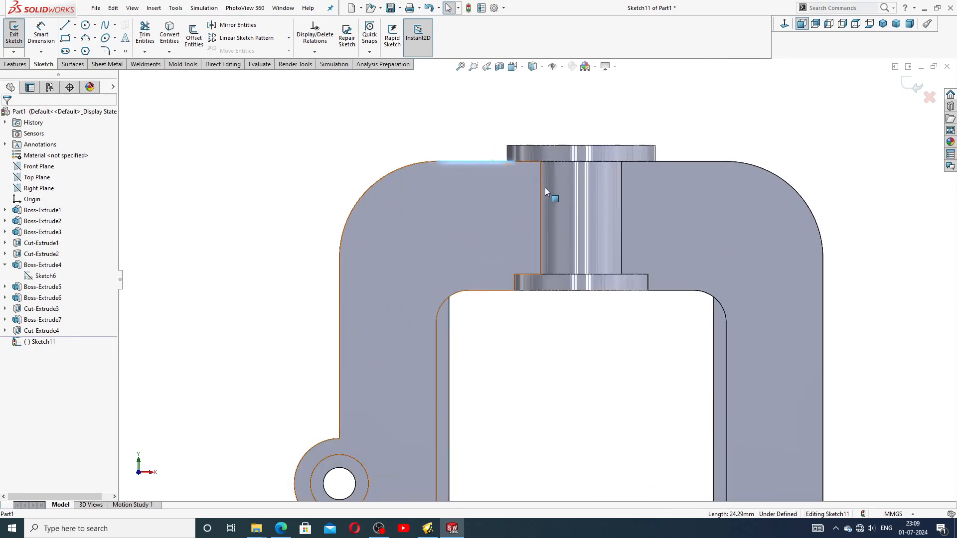
ctrl+click(541, 183)
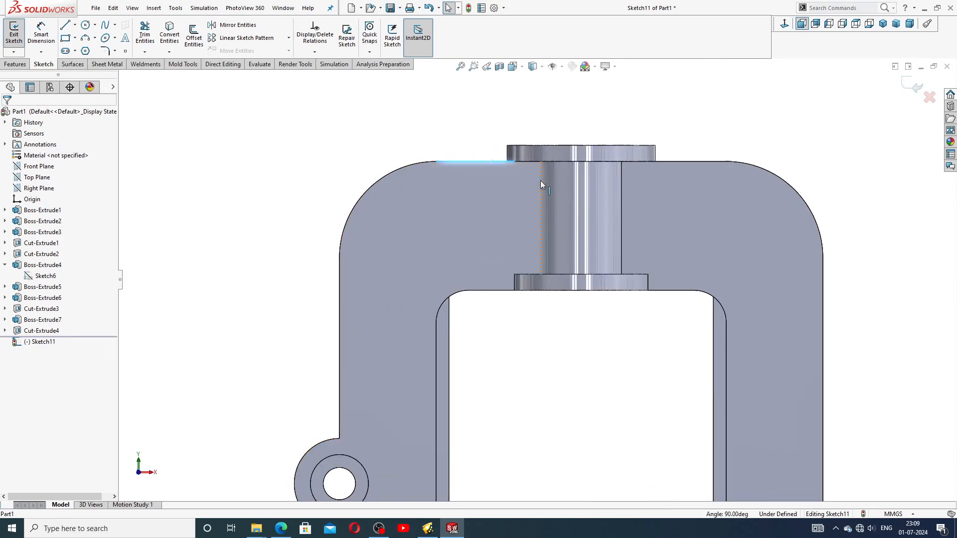
ctrl+click(426, 164)
ctrl+click(426, 163)
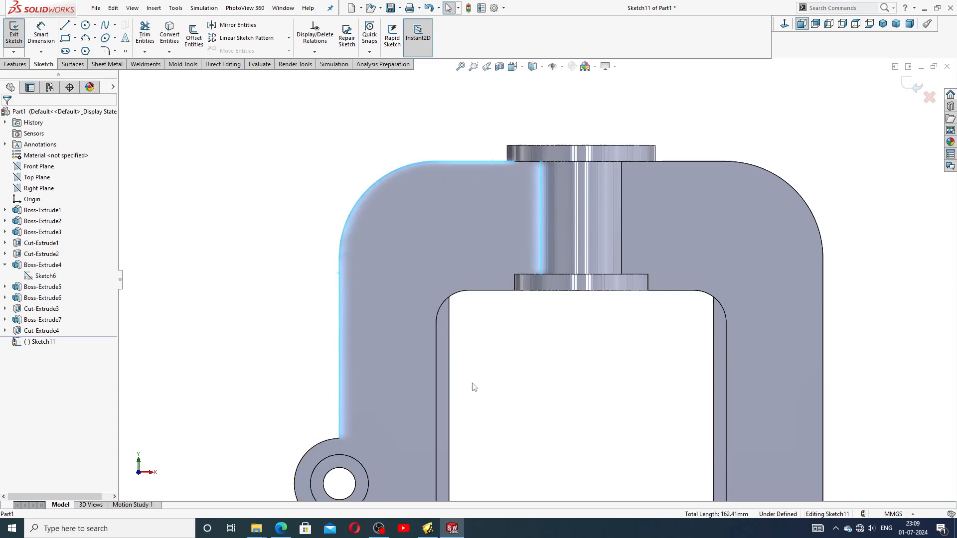
scroll(474, 387, up, 5)
scroll(490, 384, down, 3)
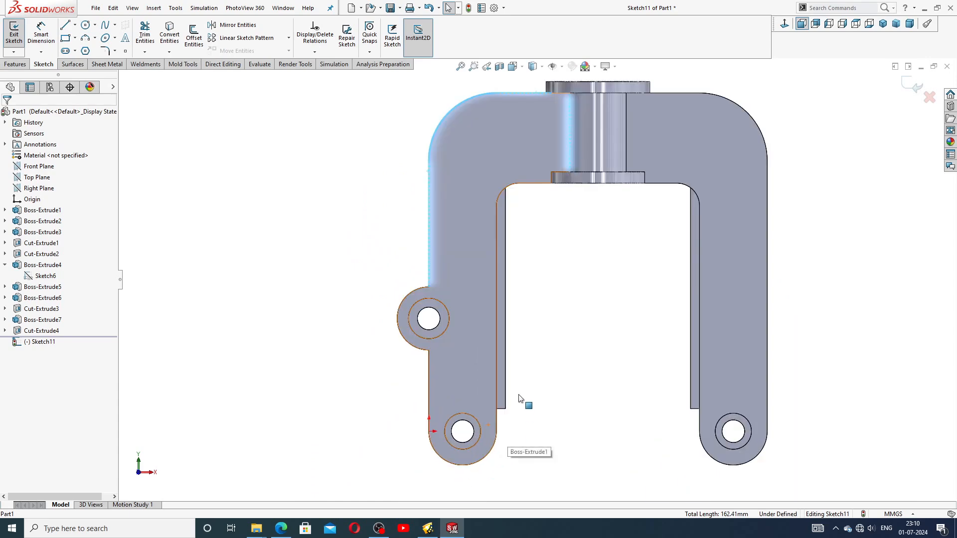
ctrl+click(429, 368)
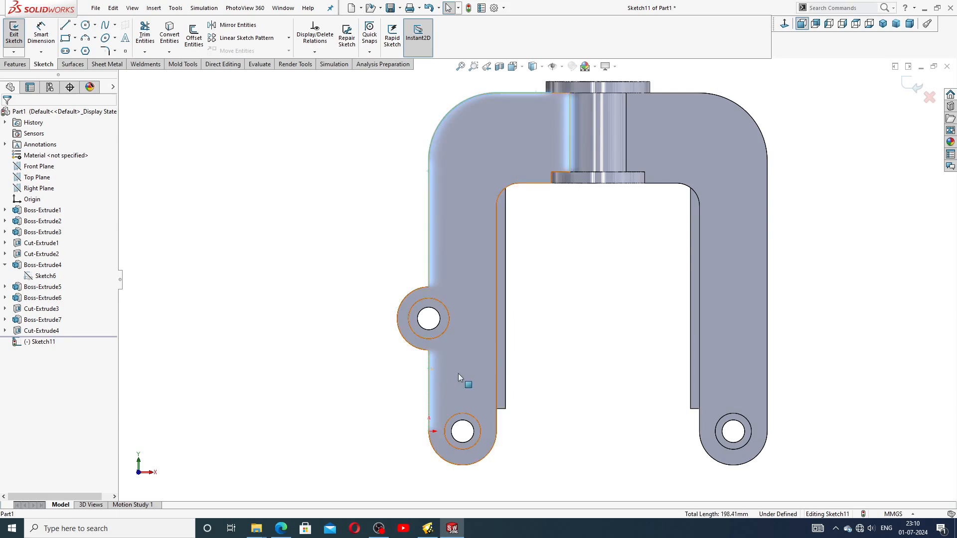
ctrl+click(496, 356)
scroll(512, 264, down, 3)
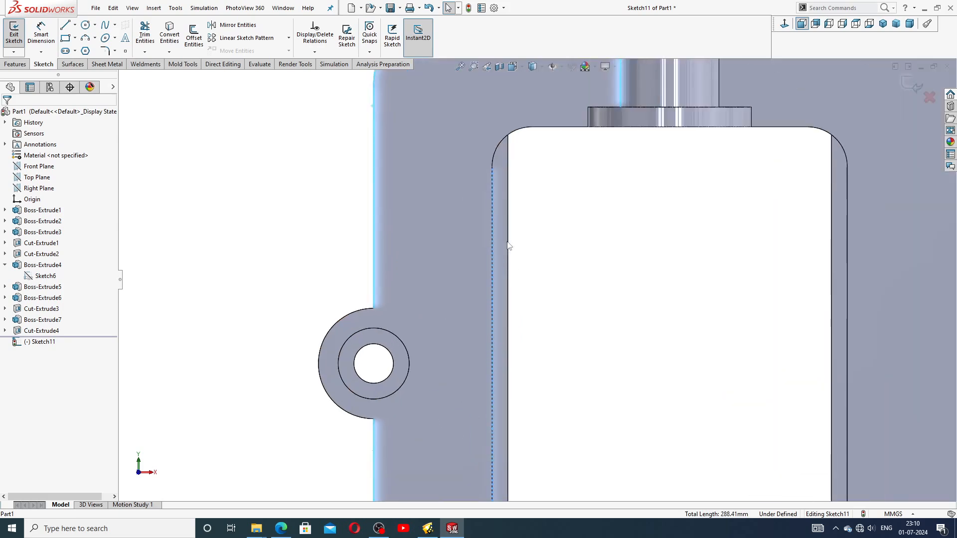
ctrl+click(496, 150)
scroll(516, 152, down, 3)
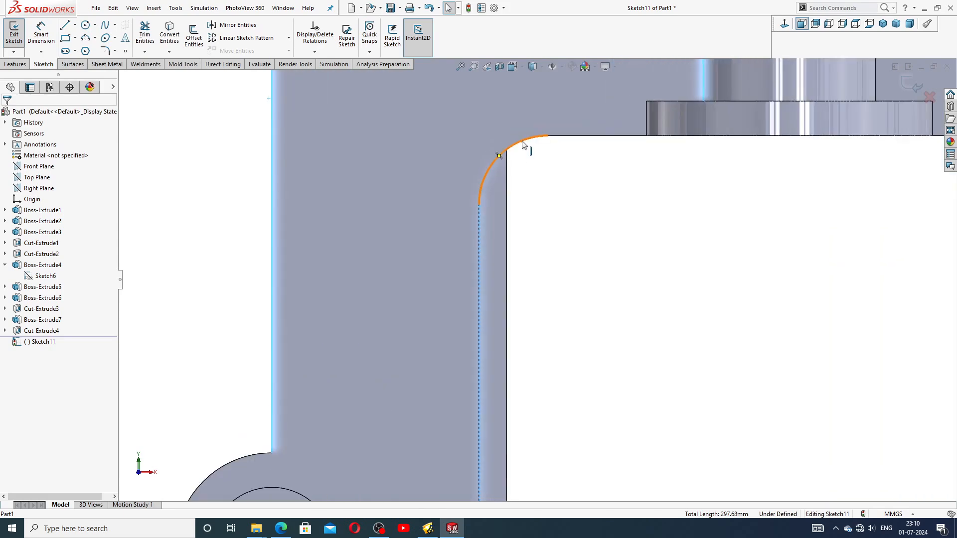
ctrl+click(523, 145)
ctrl+click(558, 139)
scroll(592, 200, up, 5)
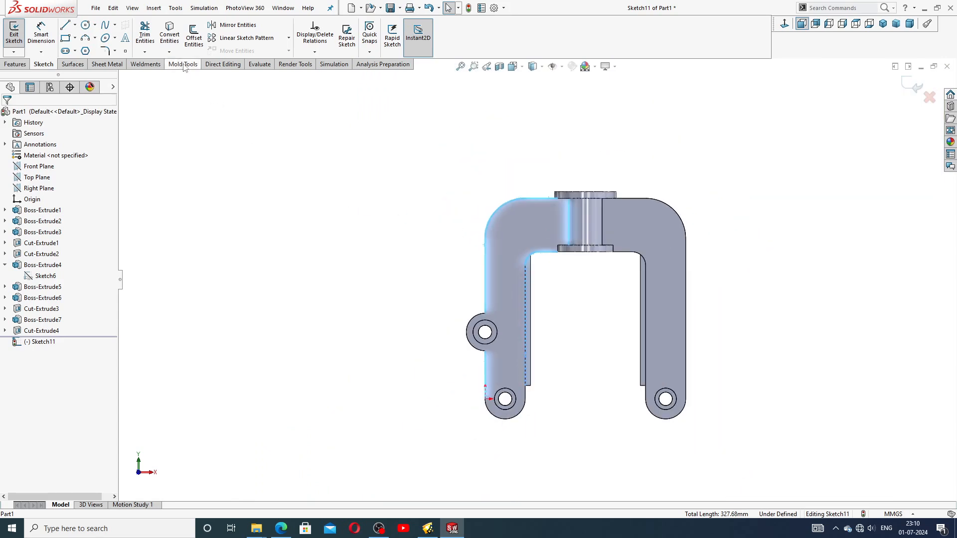
click(169, 38)
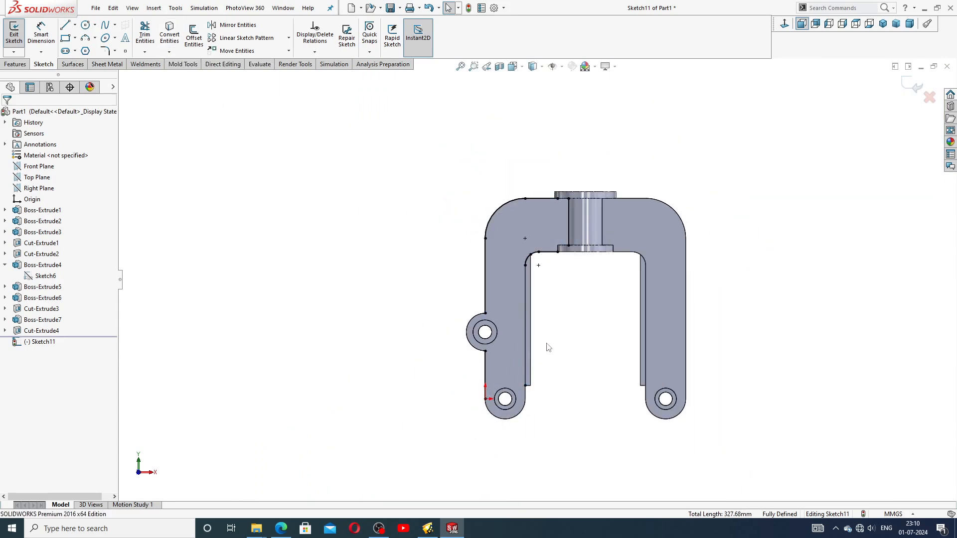
Step: Sketch a circle of 14 mm radius centred on the side boss hole, reaching the boss's outer edge
scroll(547, 346, down, 2)
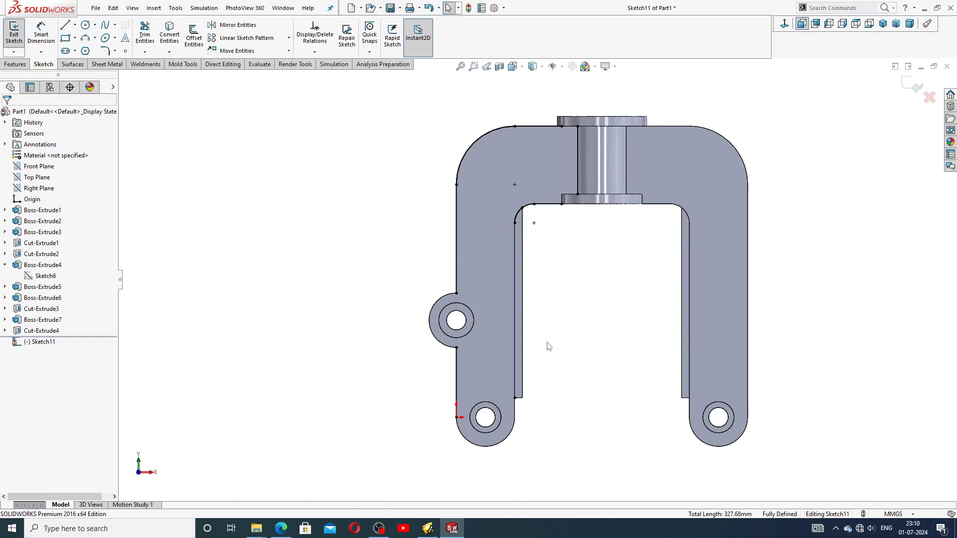
scroll(530, 401, down, 1)
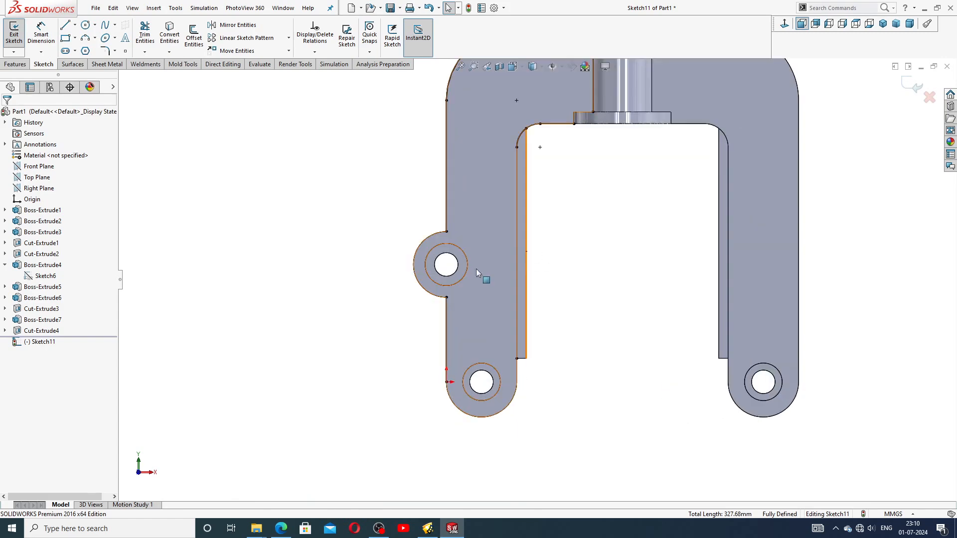
scroll(510, 396, down, 1)
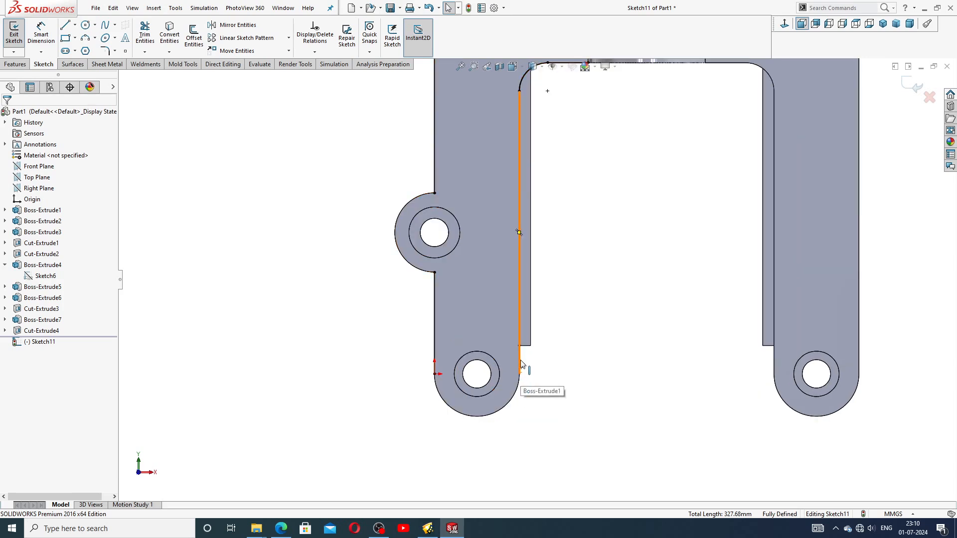
scroll(438, 275, down, 1)
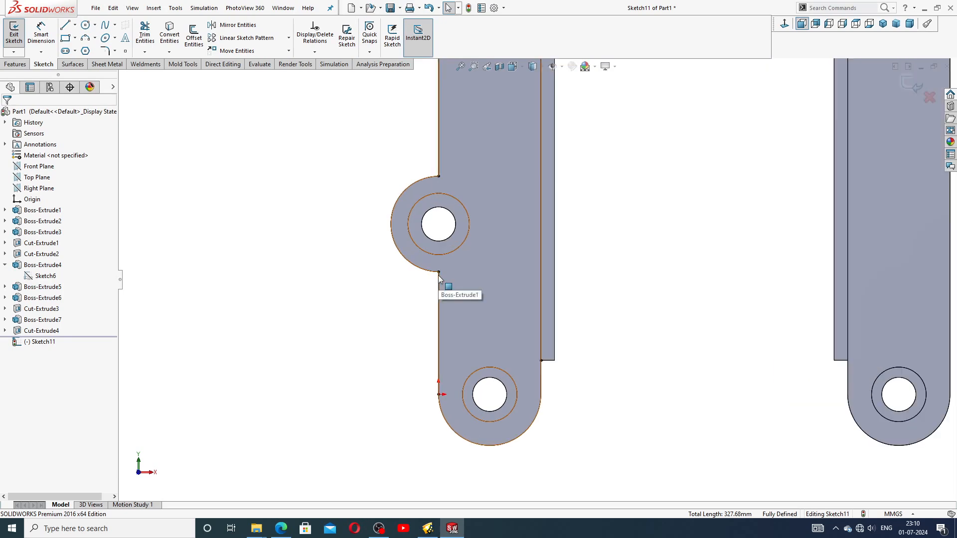
click(85, 25)
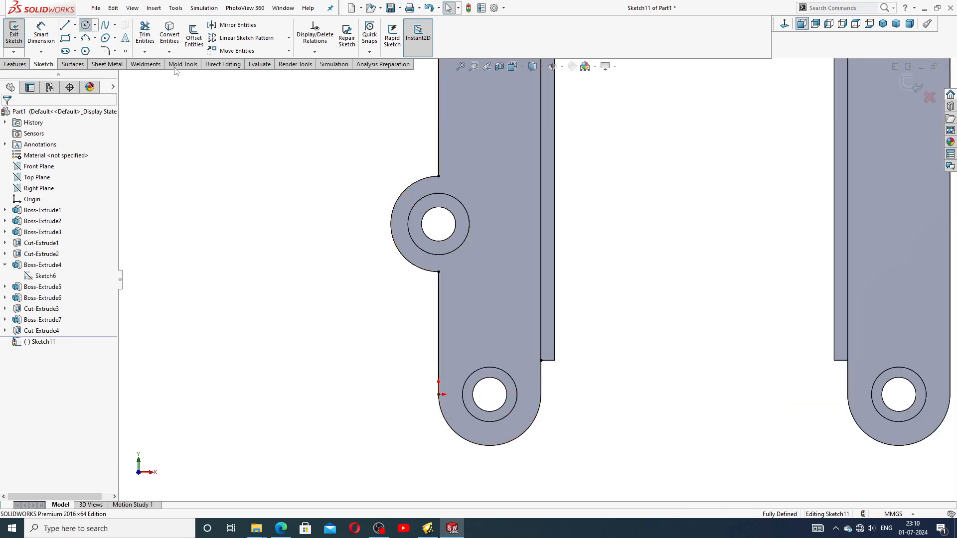
scroll(448, 229, down, 1)
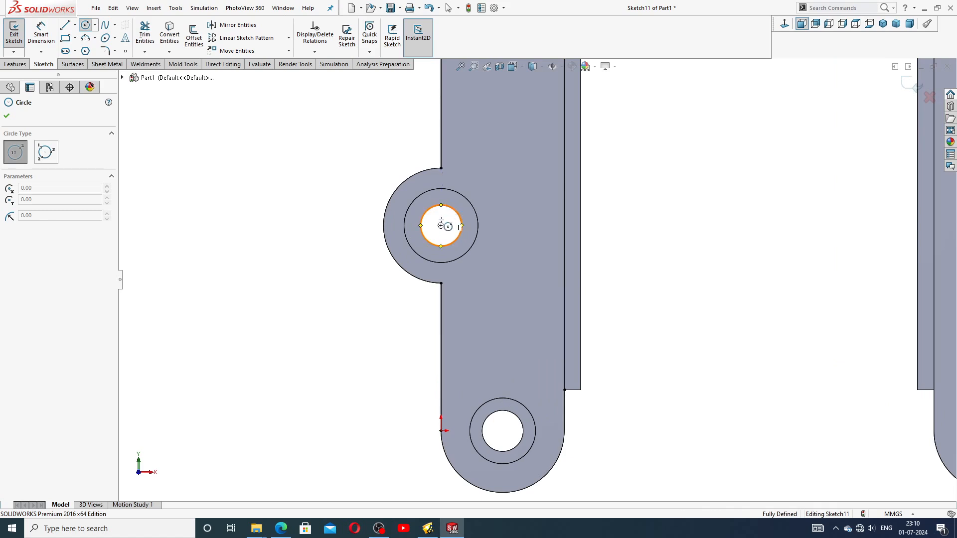
click(441, 226)
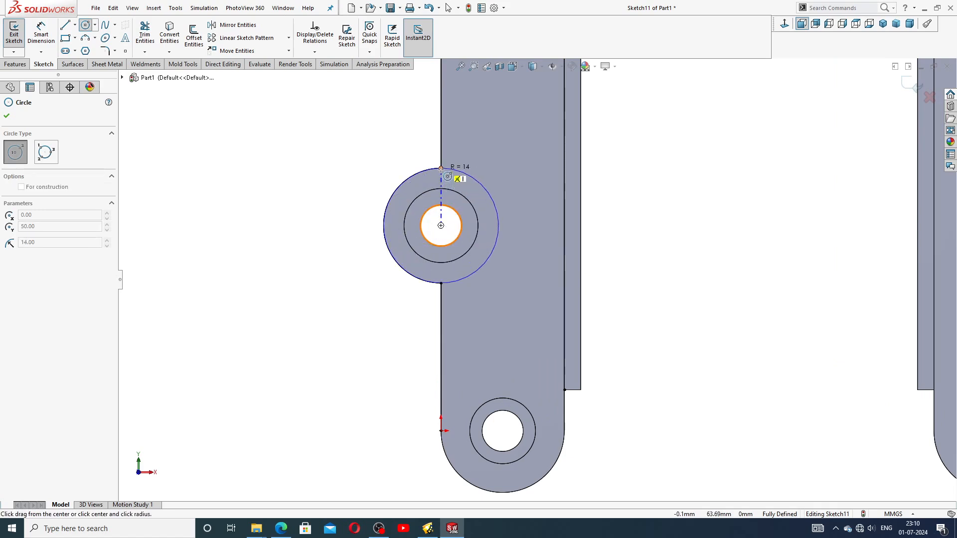
click(441, 167)
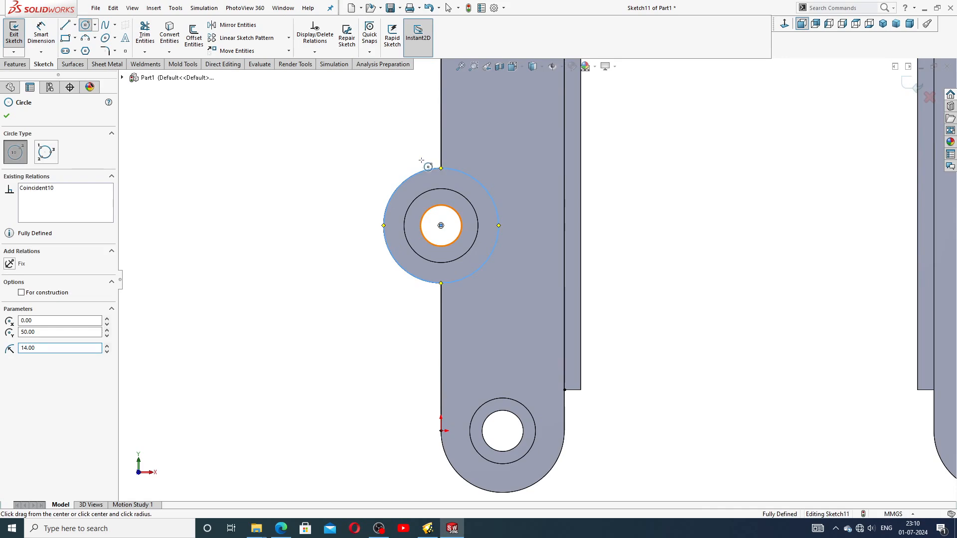
right_click(423, 160)
click(440, 168)
scroll(482, 178, up, 1)
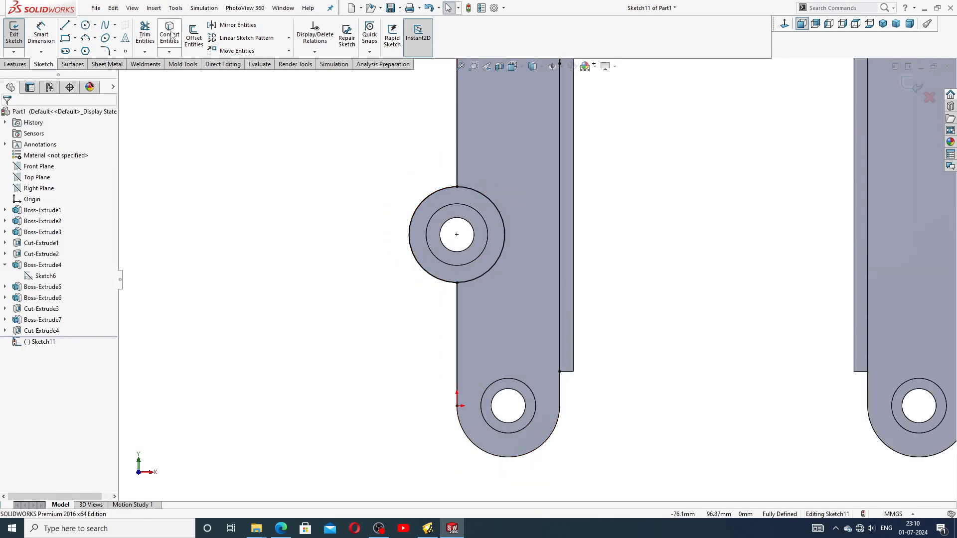
click(145, 34)
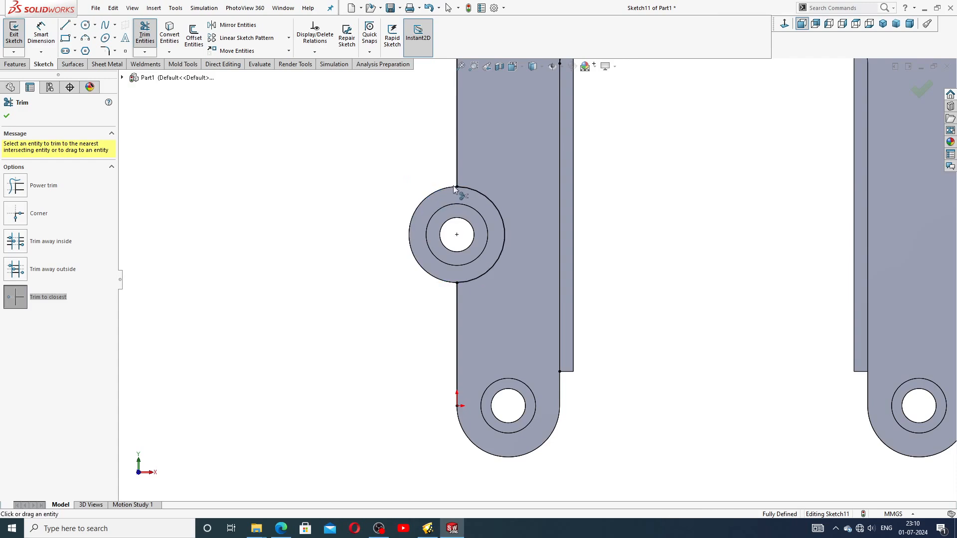
right_click(336, 193)
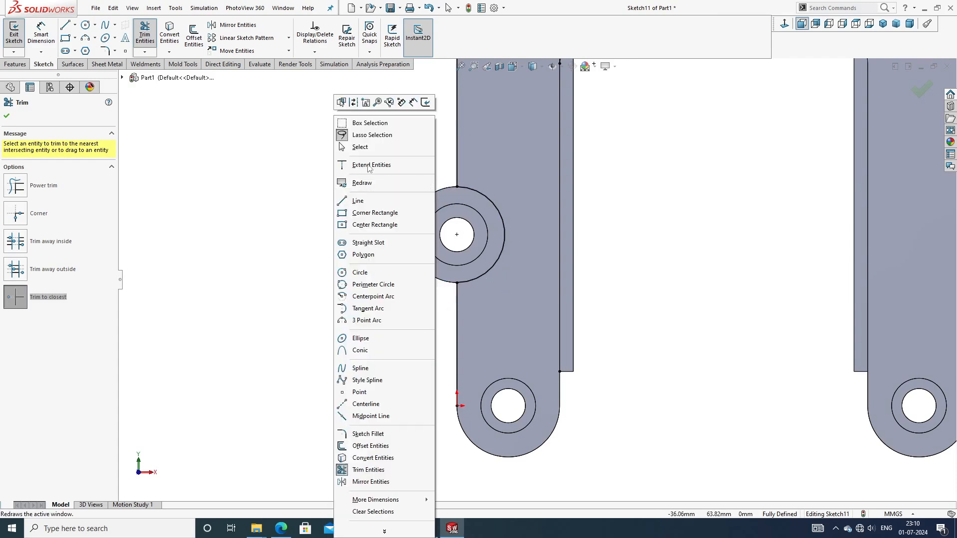
click(366, 147)
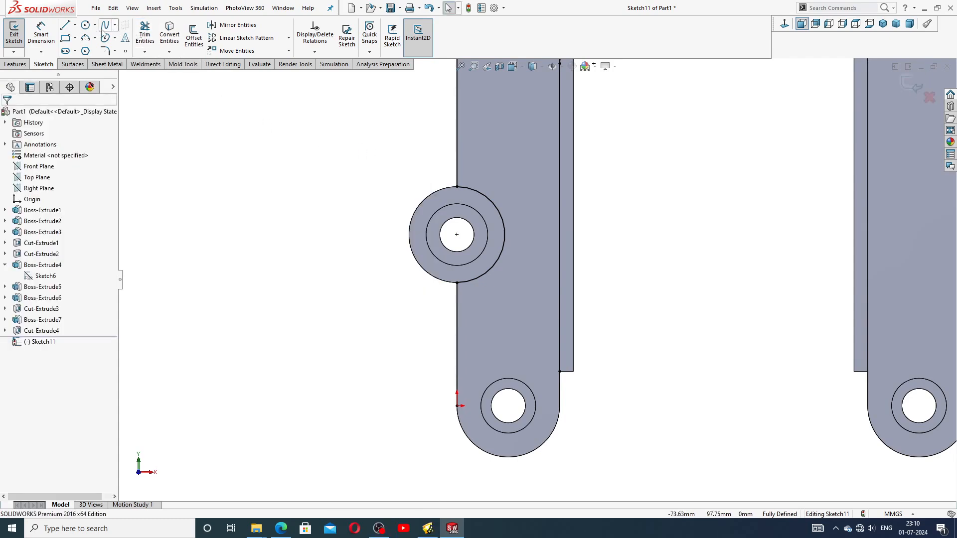
Step: Sketch a horizontal line about 8.2 mm long from the end of the converted upper edge to the top of the central cylinder's edge line
key(f)
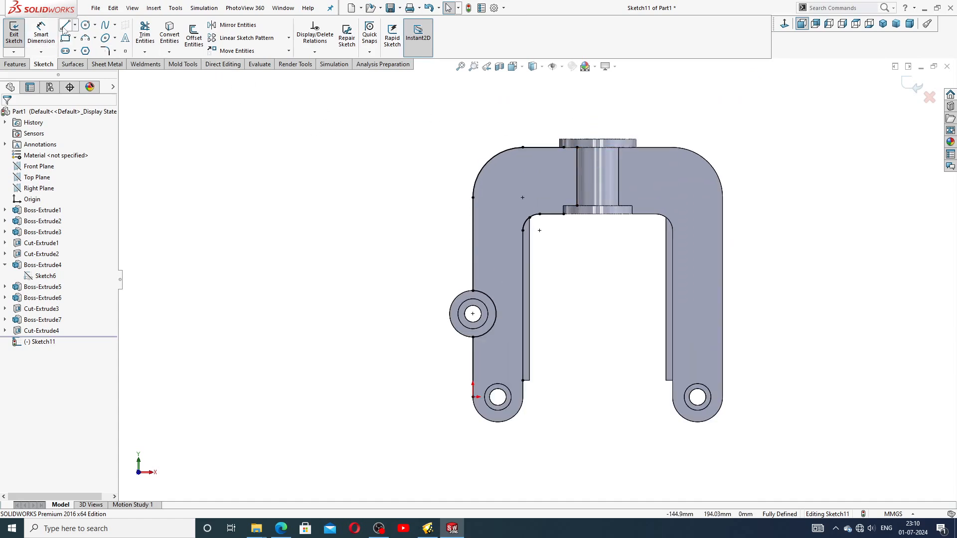
click(64, 26)
scroll(544, 143, down, 5)
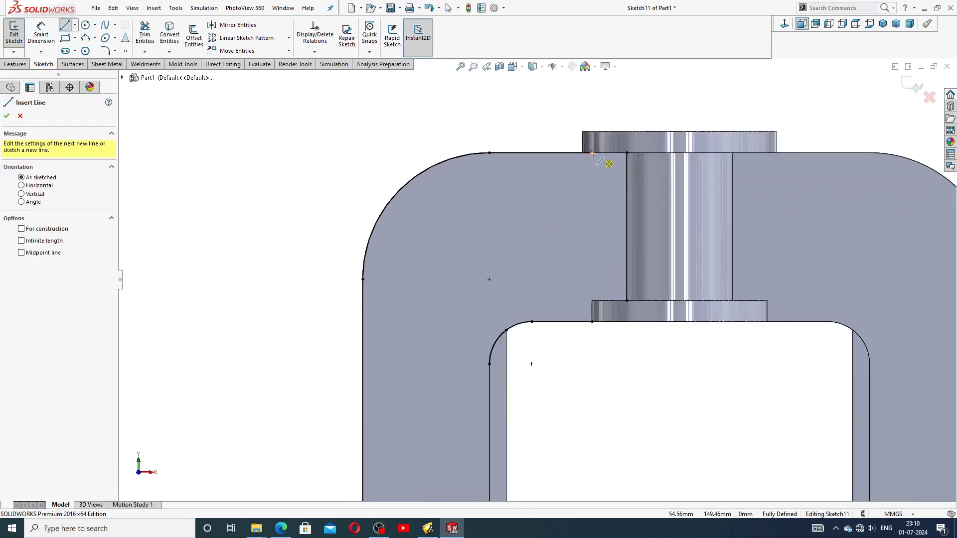
click(592, 153)
click(627, 153)
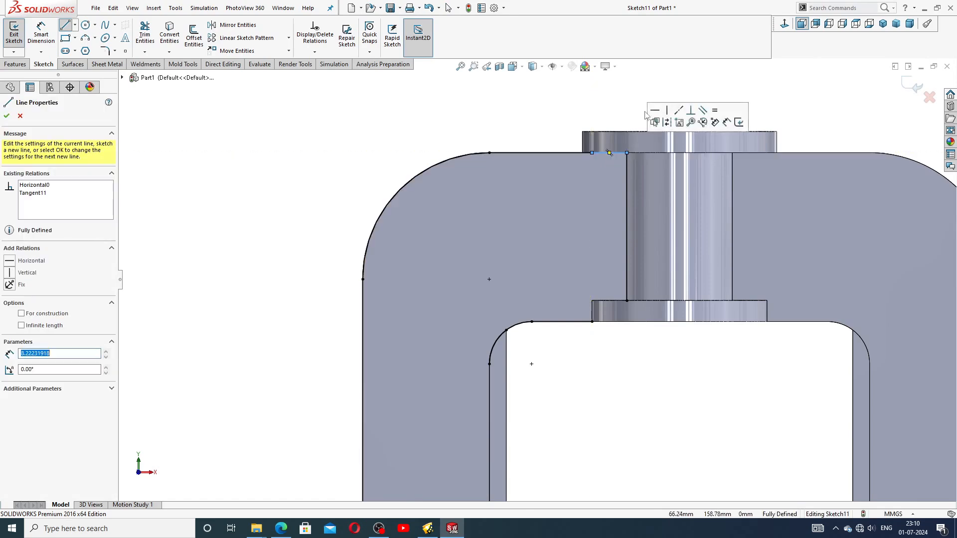
Step: Offset the left half's outer chain 3 mm inward, covering the upper edge, corner arc, side boss arc, outer edge and central cylinder line
right_click(646, 103)
click(665, 111)
scroll(536, 279, up, 2)
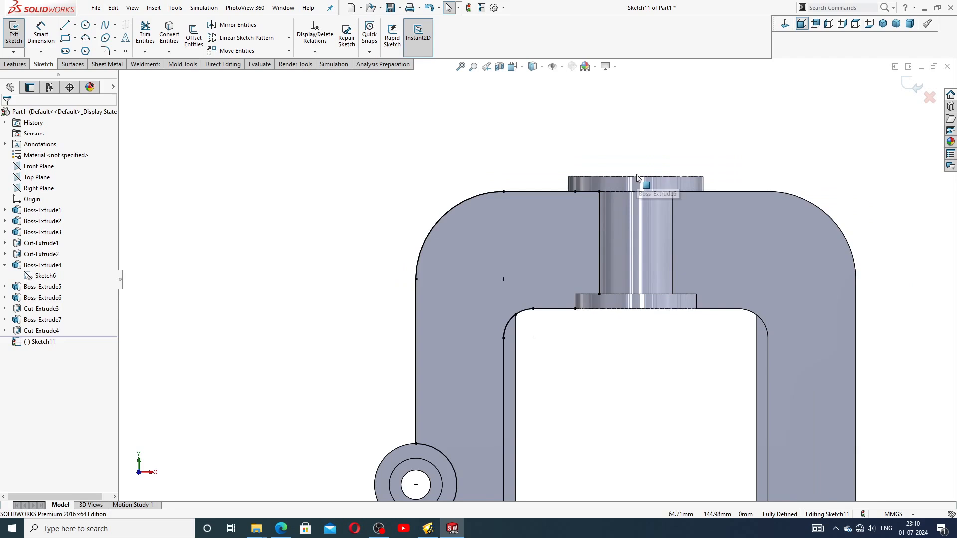
scroll(599, 249, down, 1)
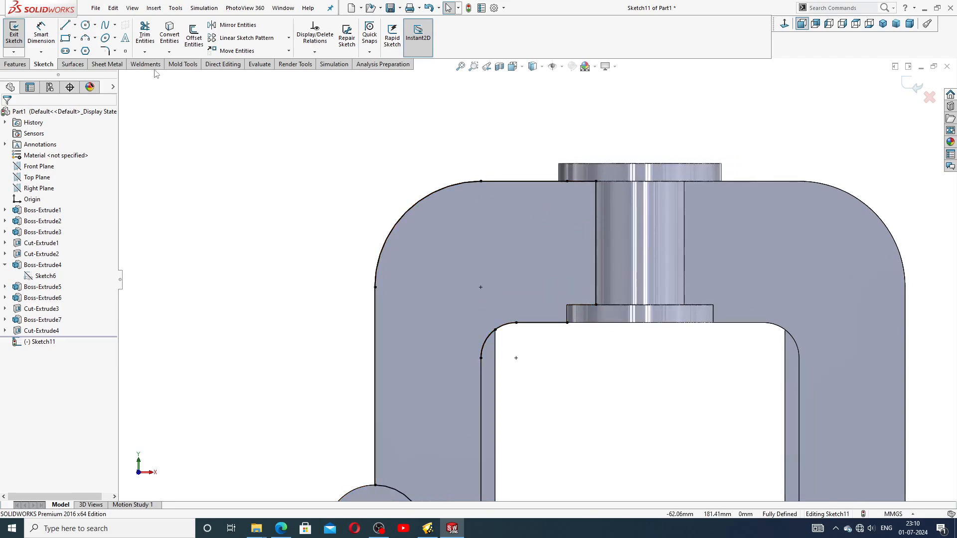
click(194, 38)
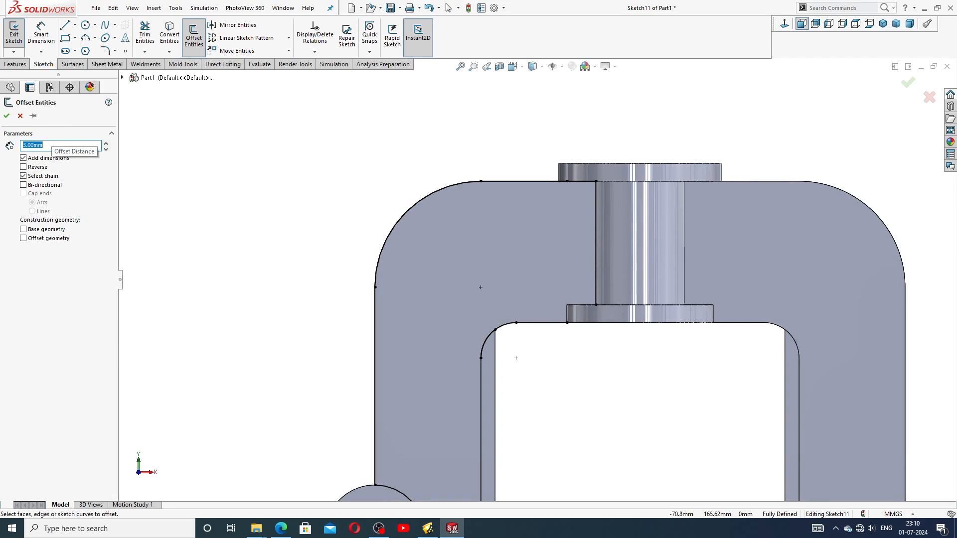
click(464, 182)
click(42, 171)
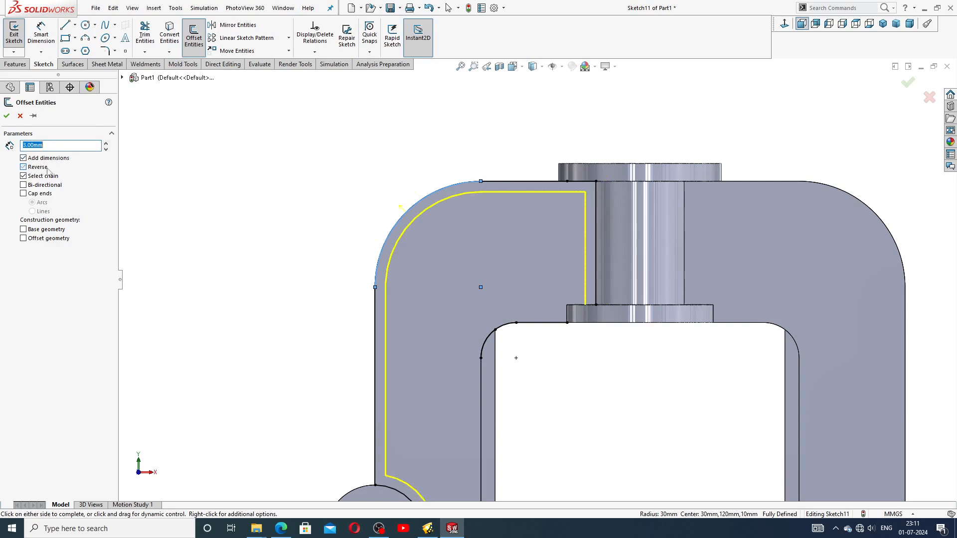
scroll(528, 269, up, 5)
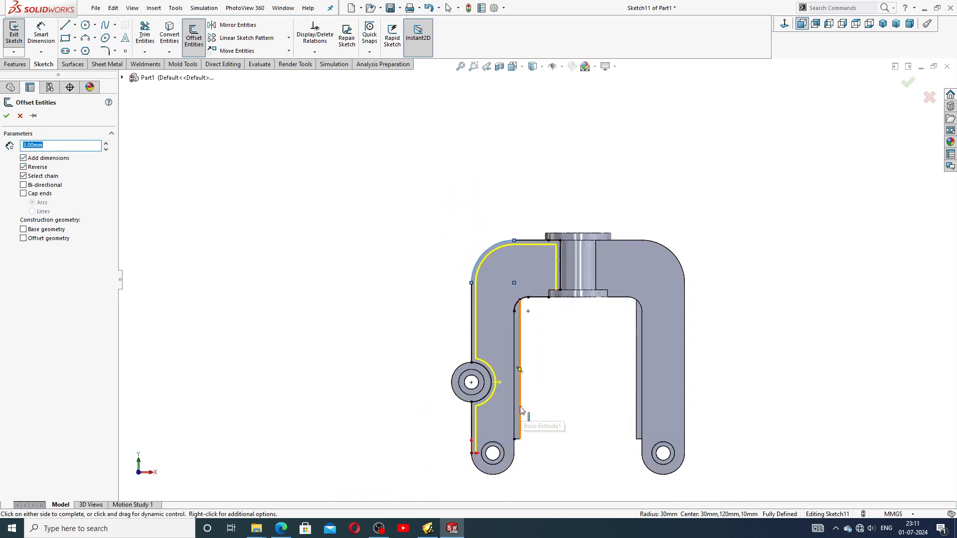
scroll(516, 434, down, 2)
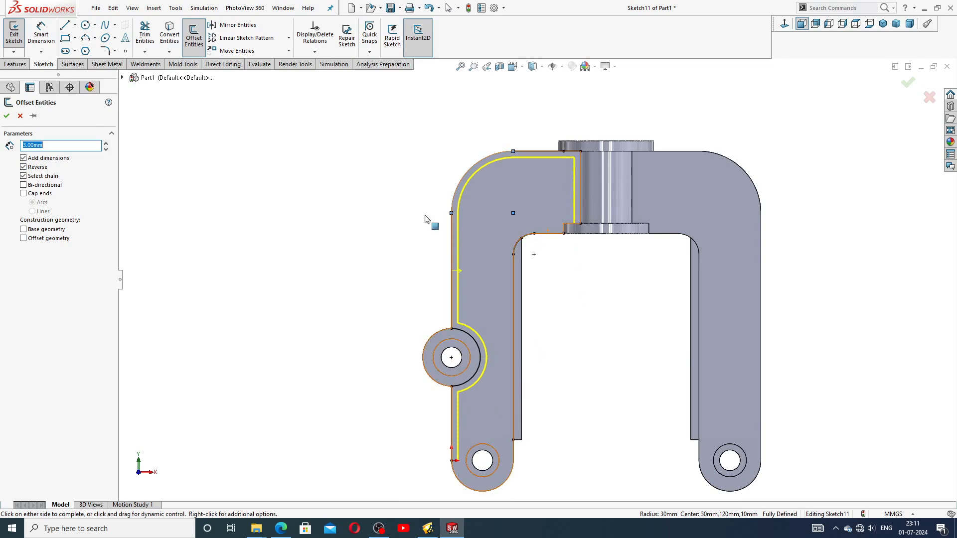
click(6, 116)
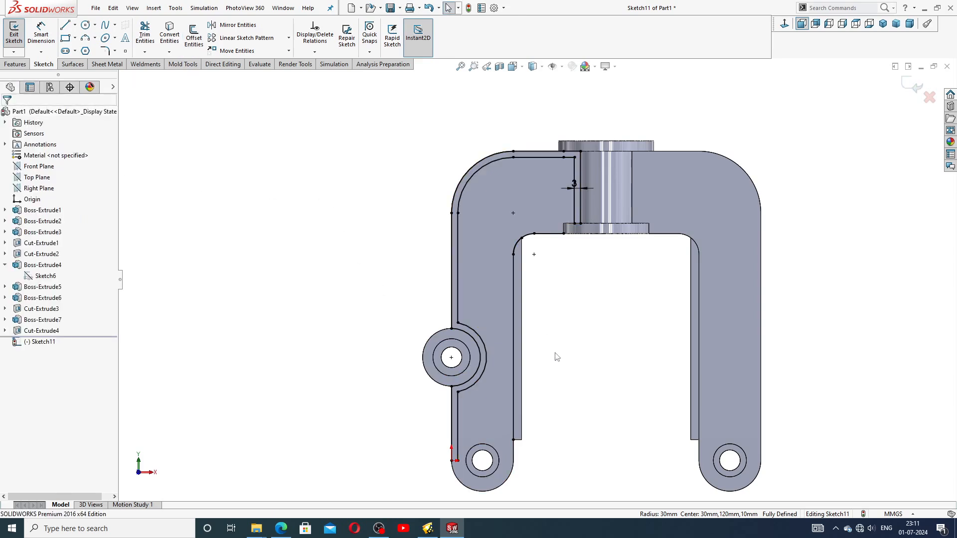
Step: Sketch a circle of 15 mm radius centred on the left leg's lower hole, reaching the leg's outer edges
scroll(562, 327, up, 1)
scroll(561, 318, down, 1)
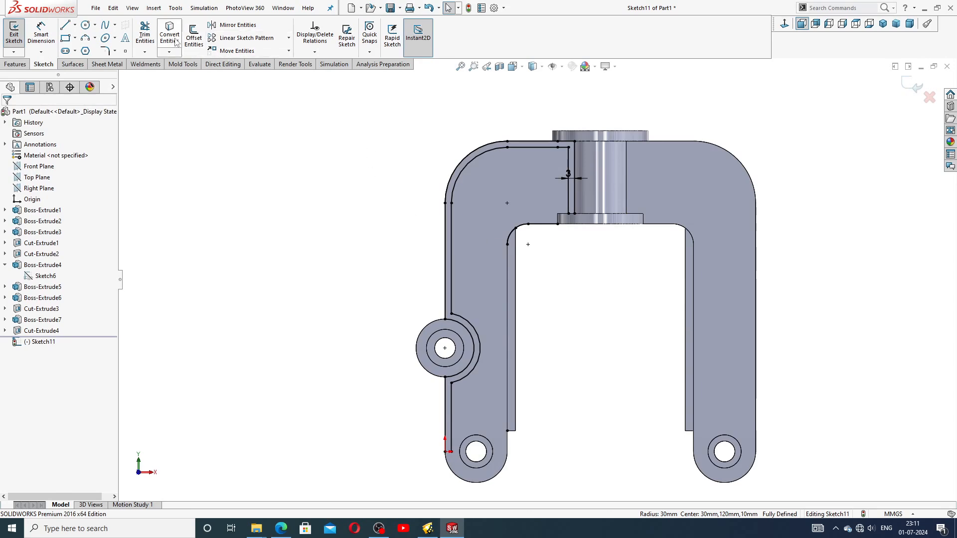
click(85, 24)
scroll(504, 452, up, 3)
scroll(503, 452, up, 2)
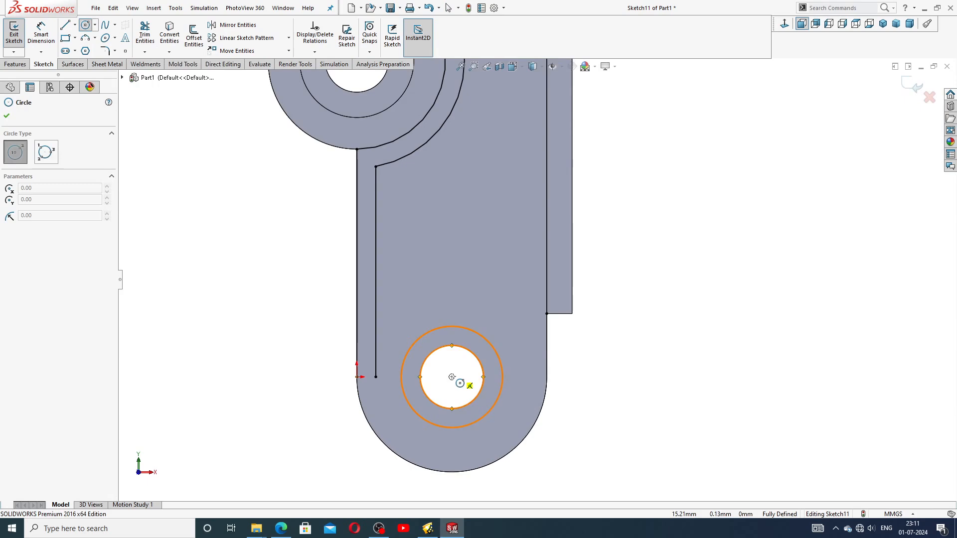
click(452, 377)
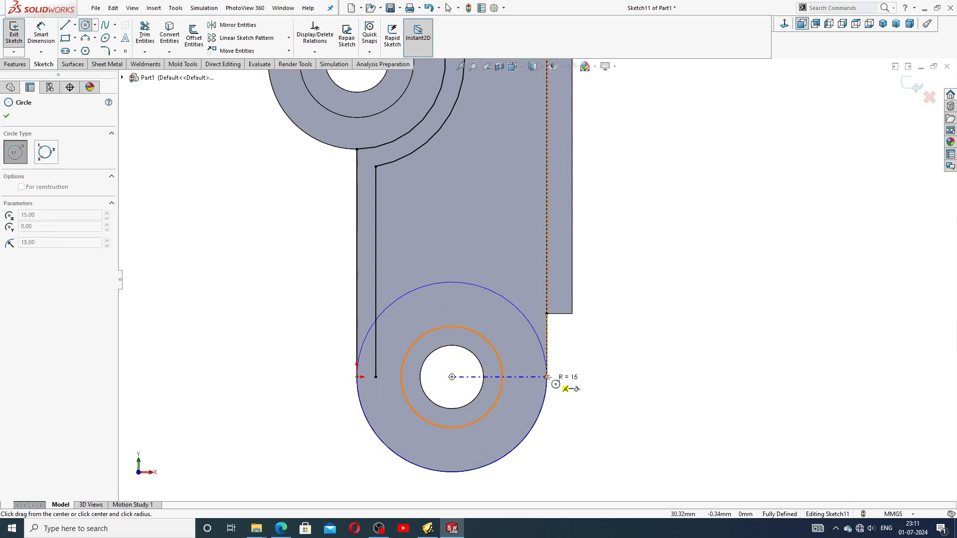
click(357, 377)
right_click(598, 357)
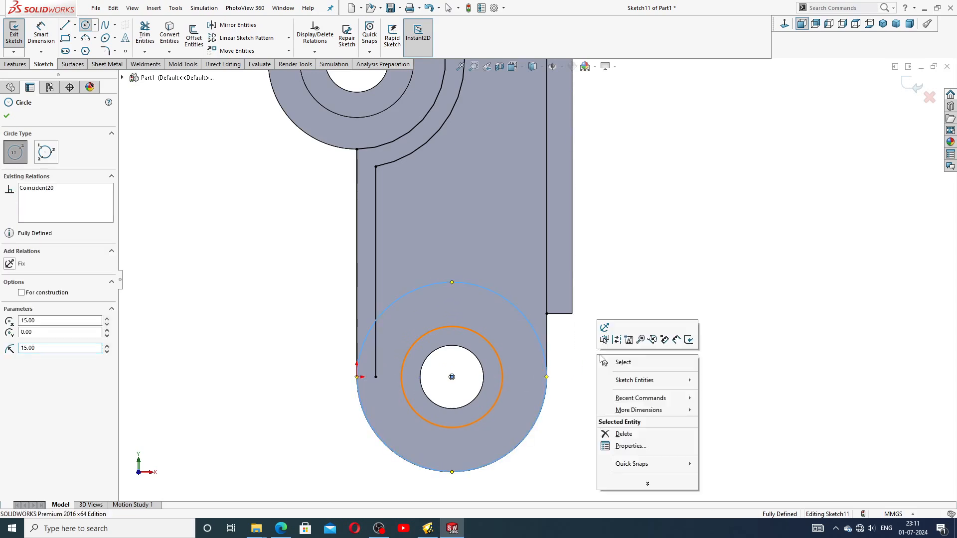
click(639, 362)
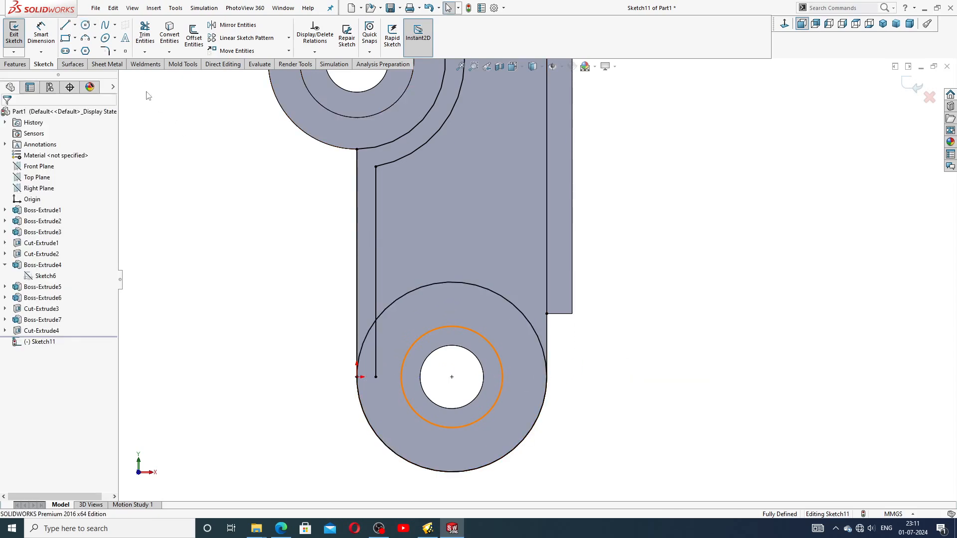
Step: Offset the left leg's inner edge line 3 mm into the face and the leg-end circle 3 mm outward
click(193, 38)
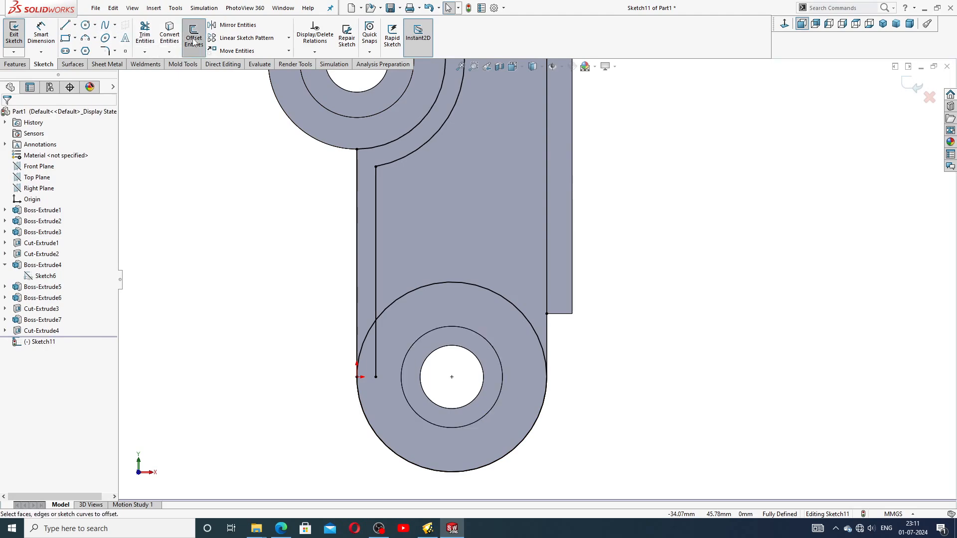
scroll(467, 238, up, 3)
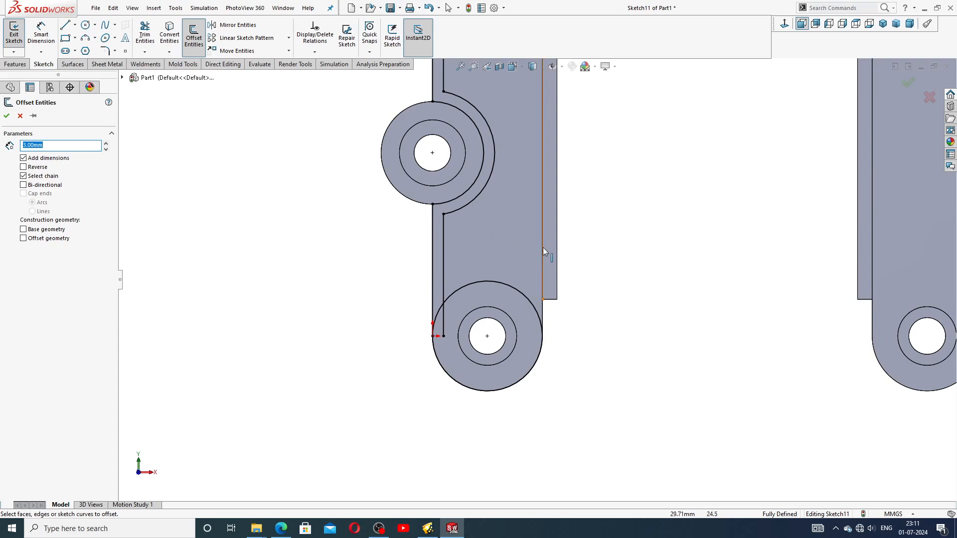
click(543, 193)
scroll(544, 204, up, 2)
scroll(548, 199, down, 4)
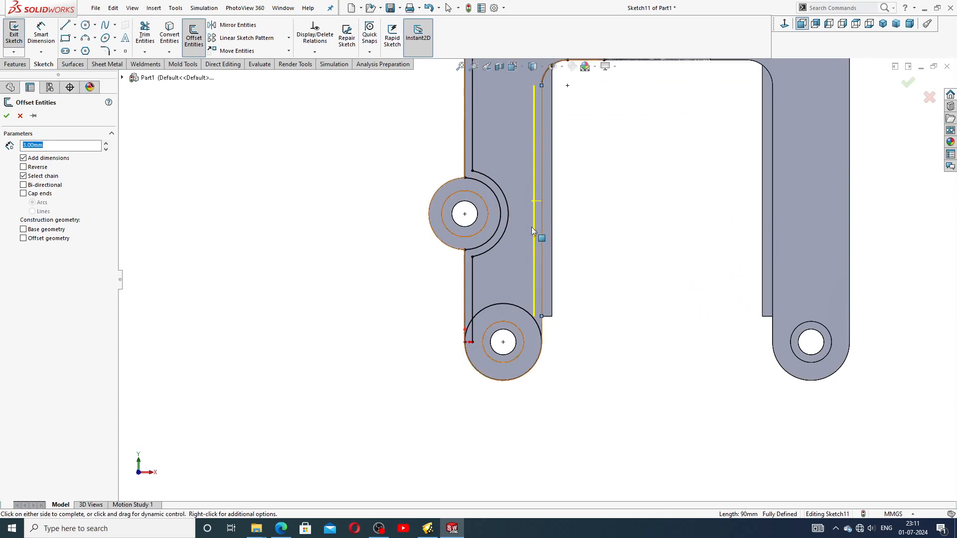
click(510, 305)
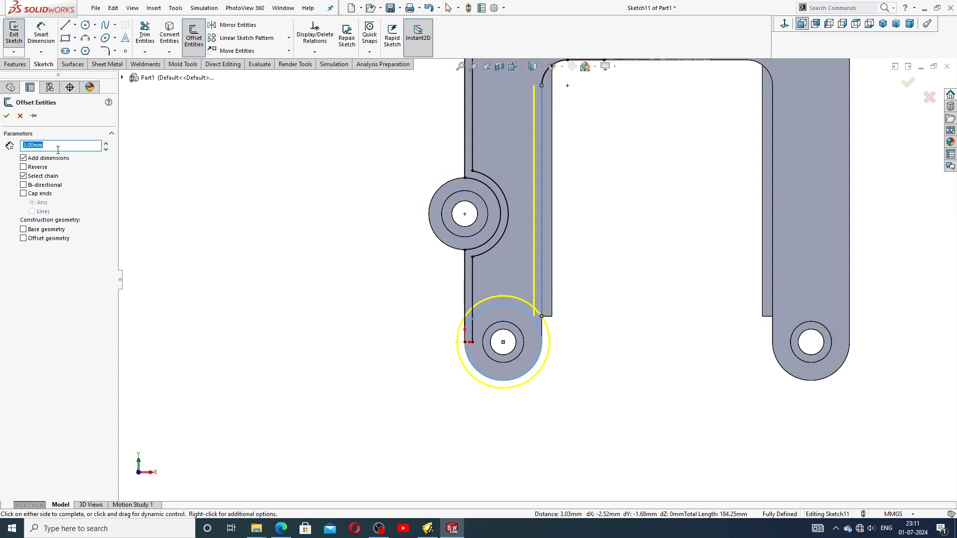
click(504, 295)
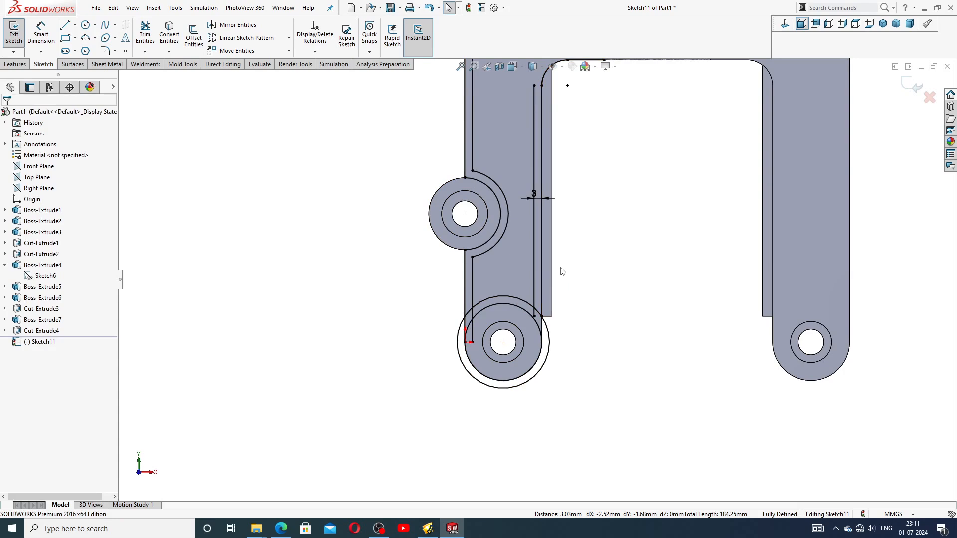
Step: Undo the last offset and the circle sketched around the left leg's lower hole
scroll(562, 272, up, 2)
scroll(562, 272, down, 2)
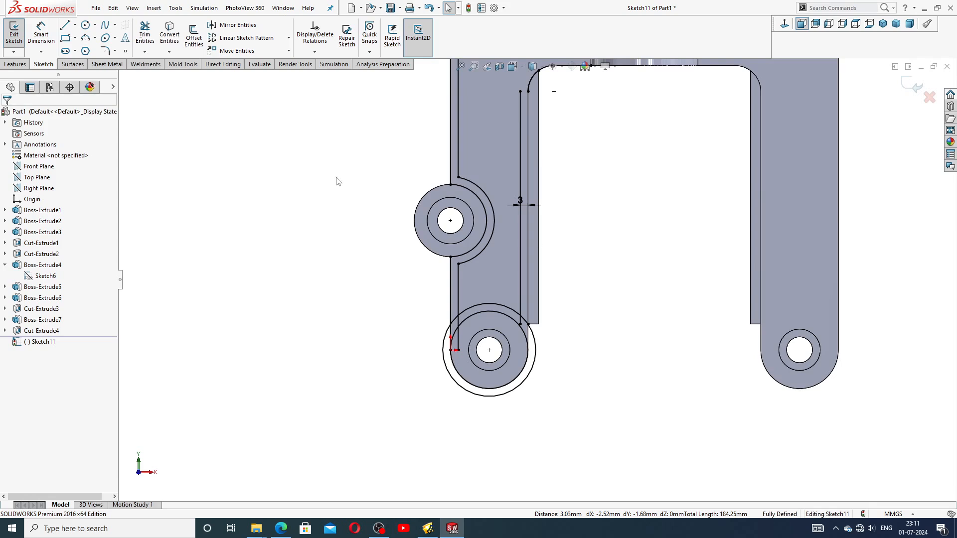
click(429, 7)
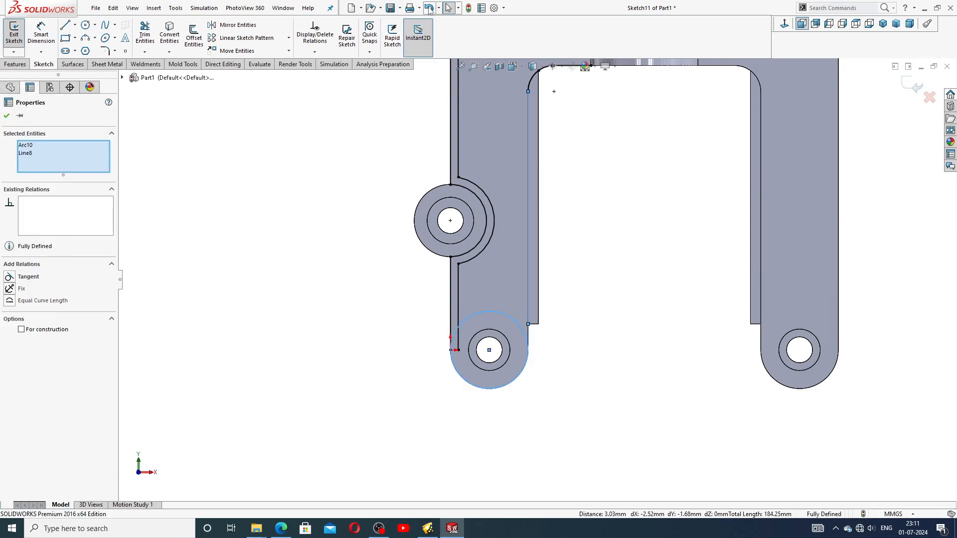
click(430, 10)
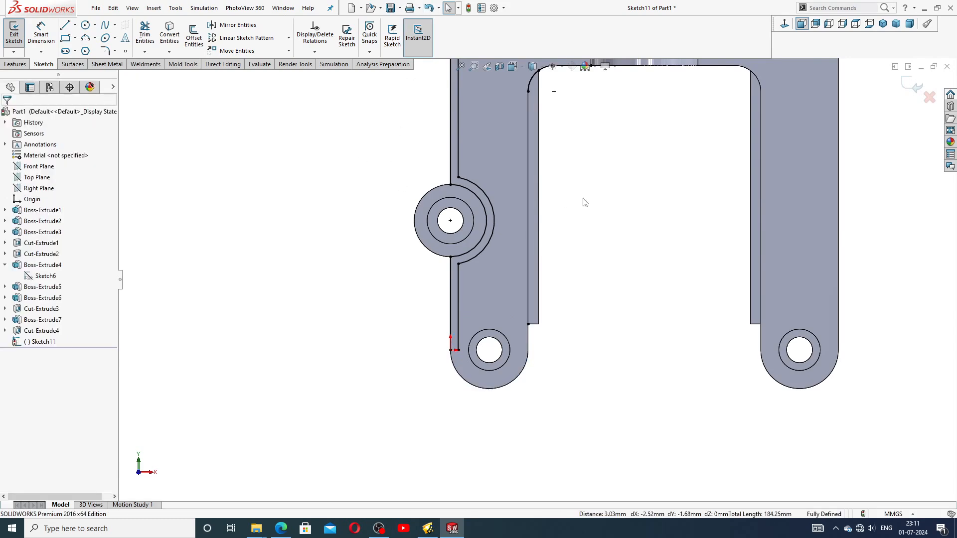
Step: Offset the left half's inner leg edge, inner fillet and horizontal inner edge 3 mm into the face
scroll(582, 197, up, 1)
scroll(547, 214, down, 1)
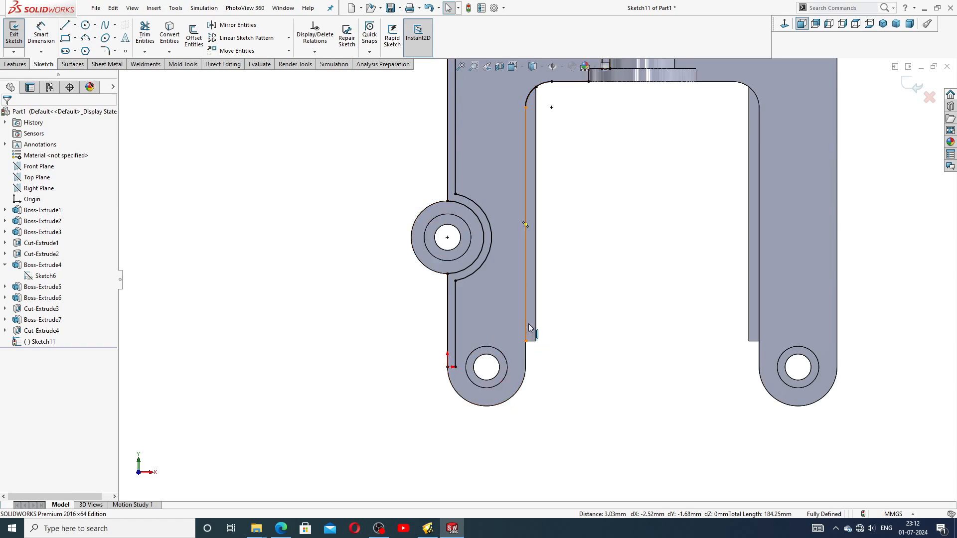
click(195, 44)
click(524, 221)
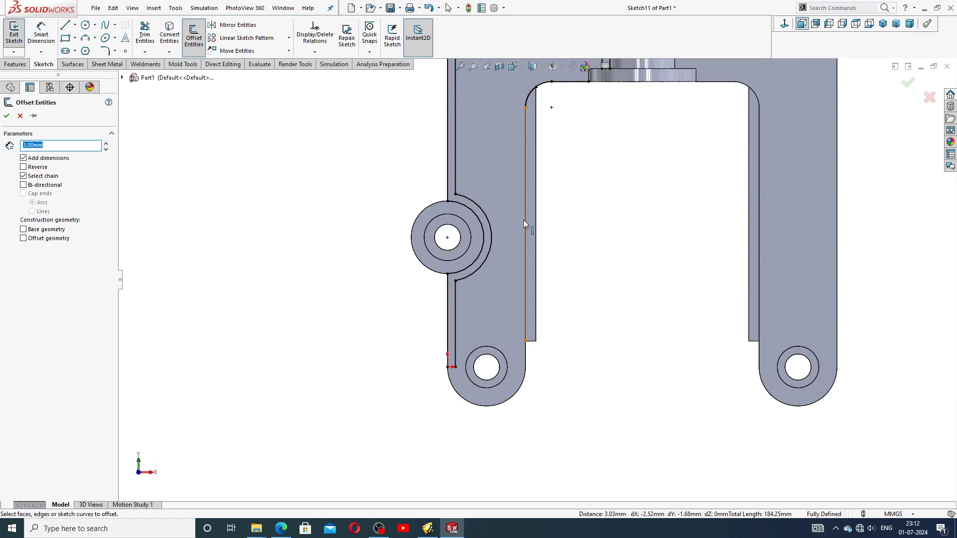
scroll(551, 96, down, 3)
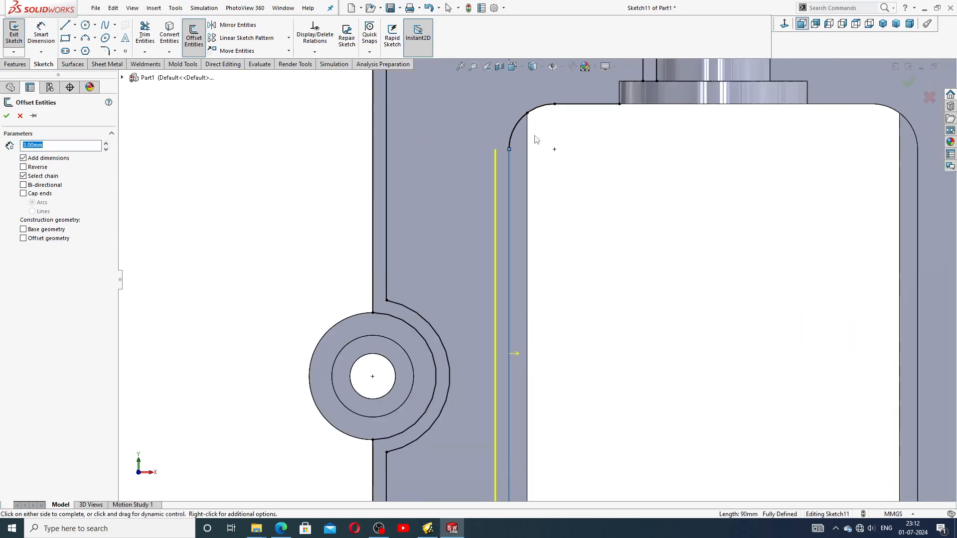
click(514, 129)
scroll(555, 127, up, 2)
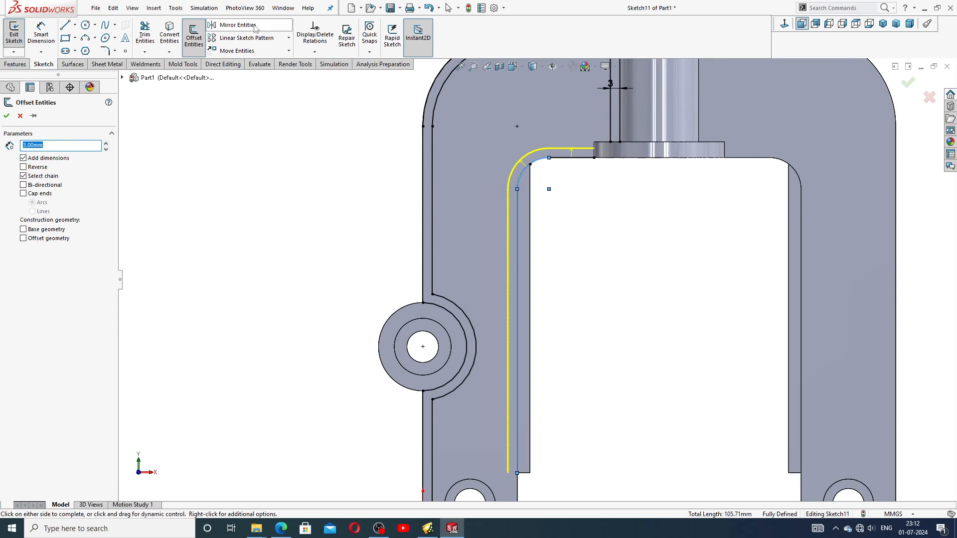
click(7, 116)
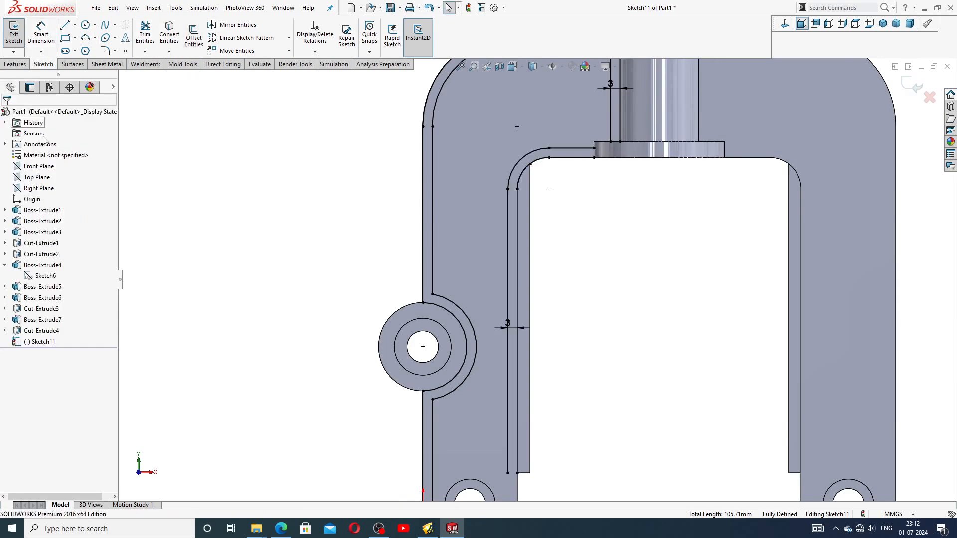
Step: Sketch a 15 mm radius circle centred on the left leg's lower hole, coinciding with the rounded leg end
scroll(409, 195, up, 5)
scroll(620, 255, down, 5)
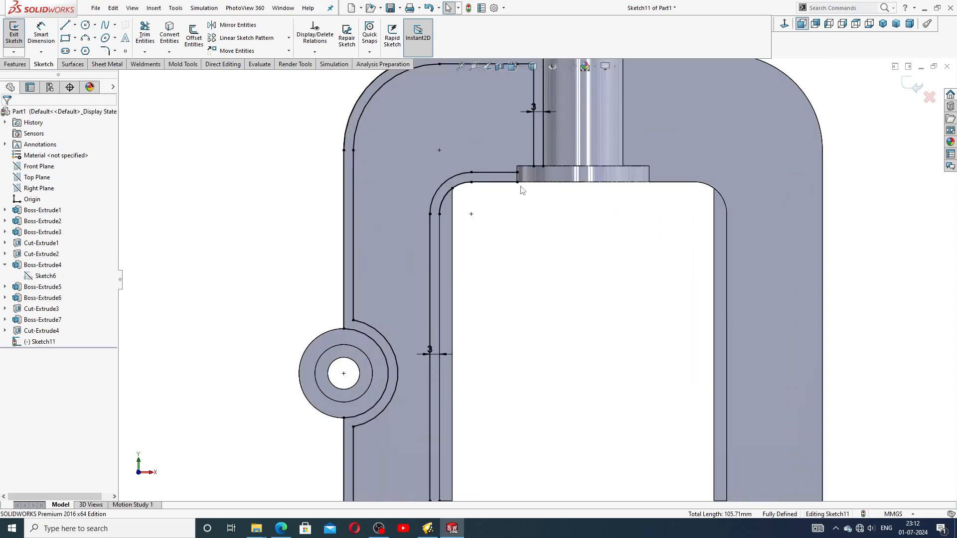
scroll(520, 186, down, 2)
scroll(504, 216, up, 3)
scroll(452, 488, down, 2)
scroll(457, 473, up, 3)
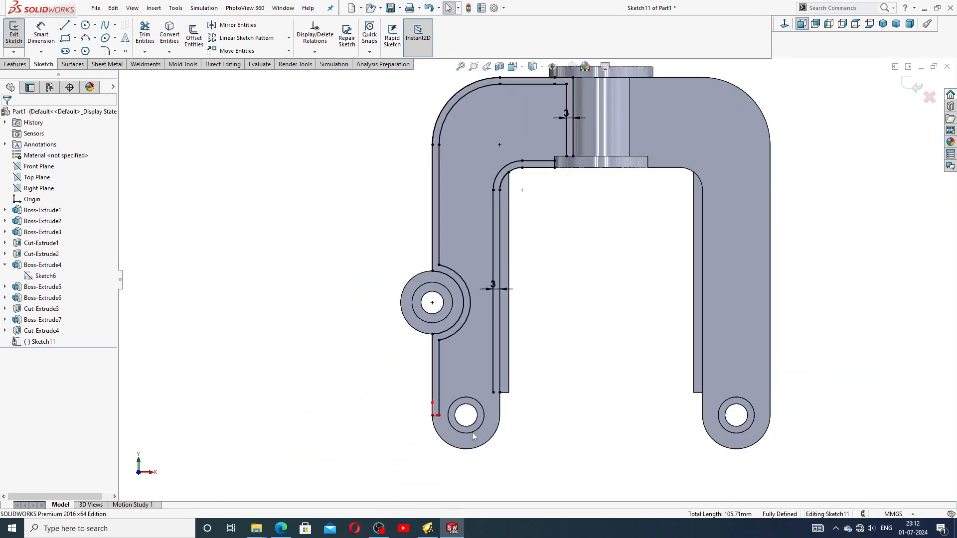
scroll(472, 436, down, 3)
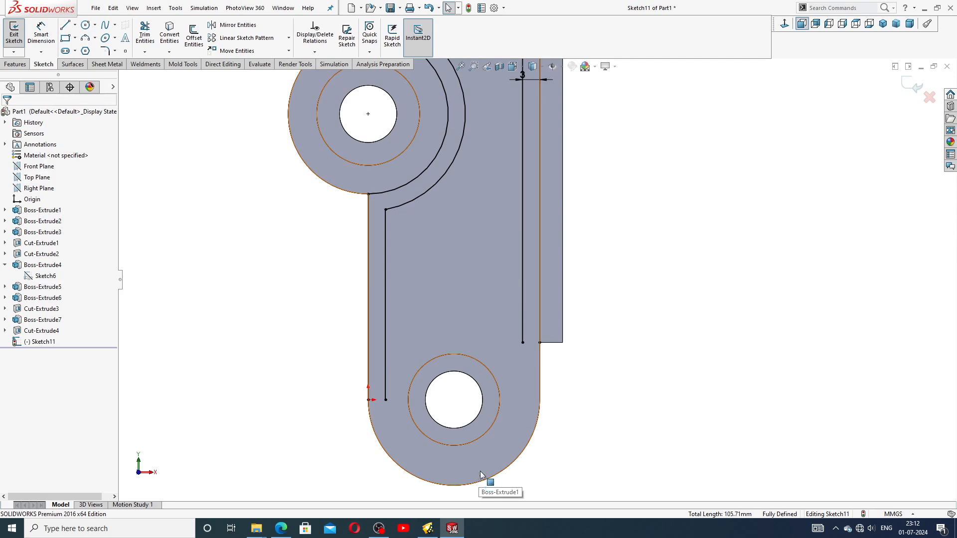
click(86, 26)
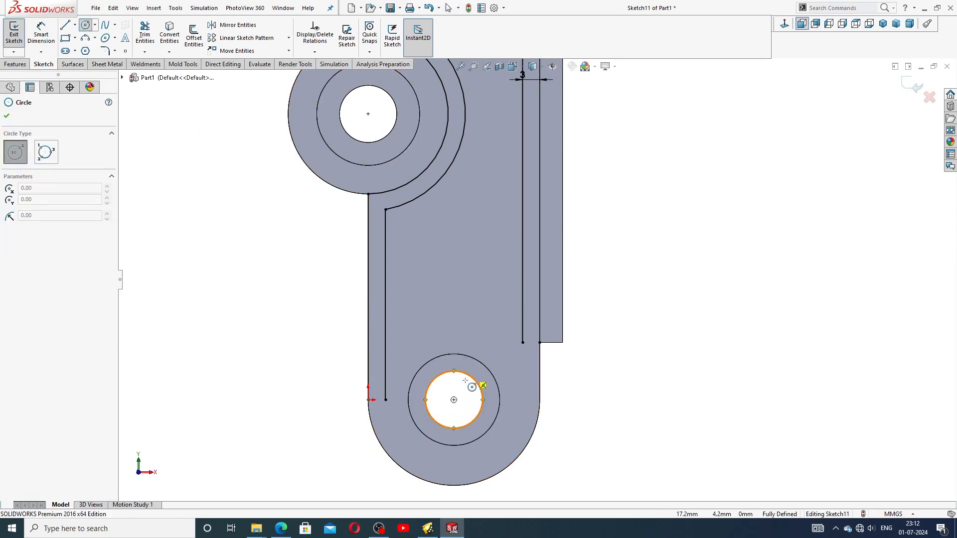
click(454, 399)
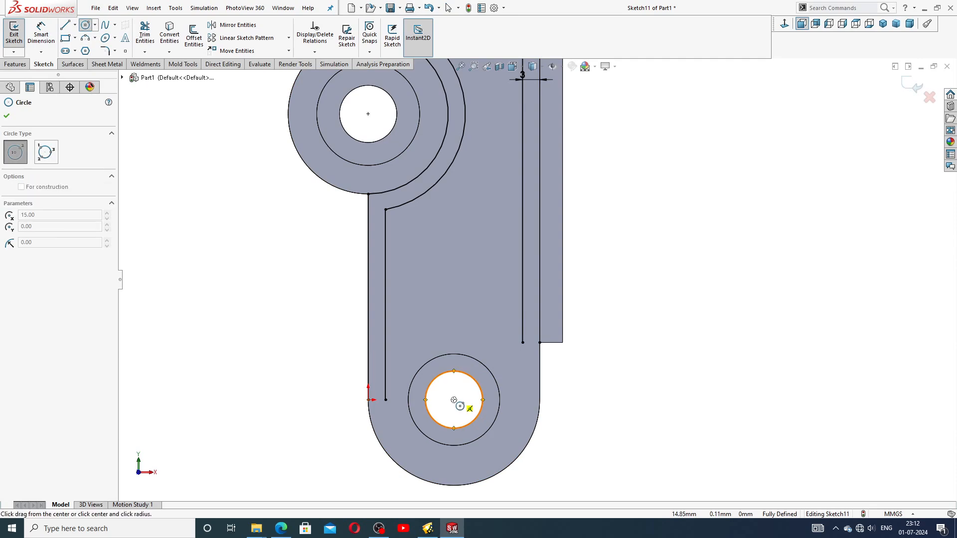
click(540, 400)
right_click(566, 390)
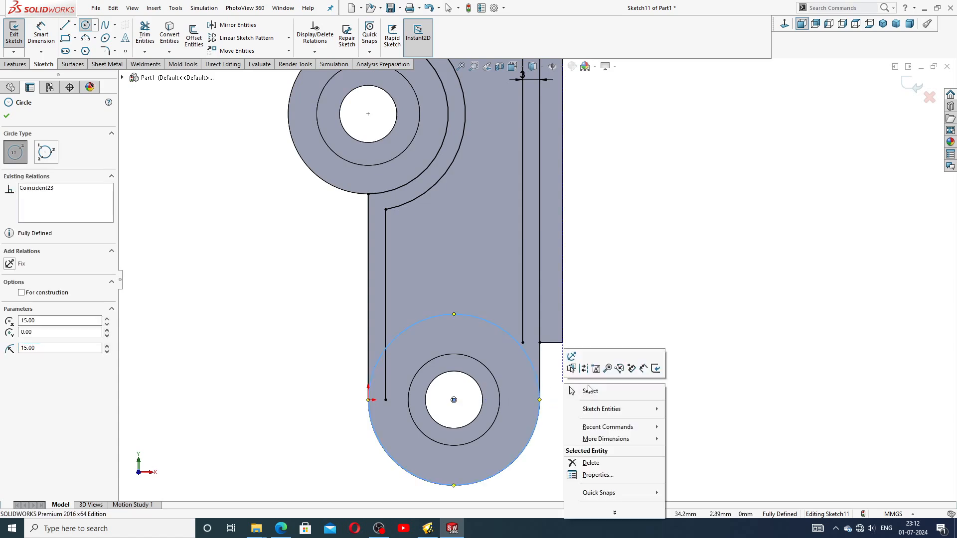
click(586, 389)
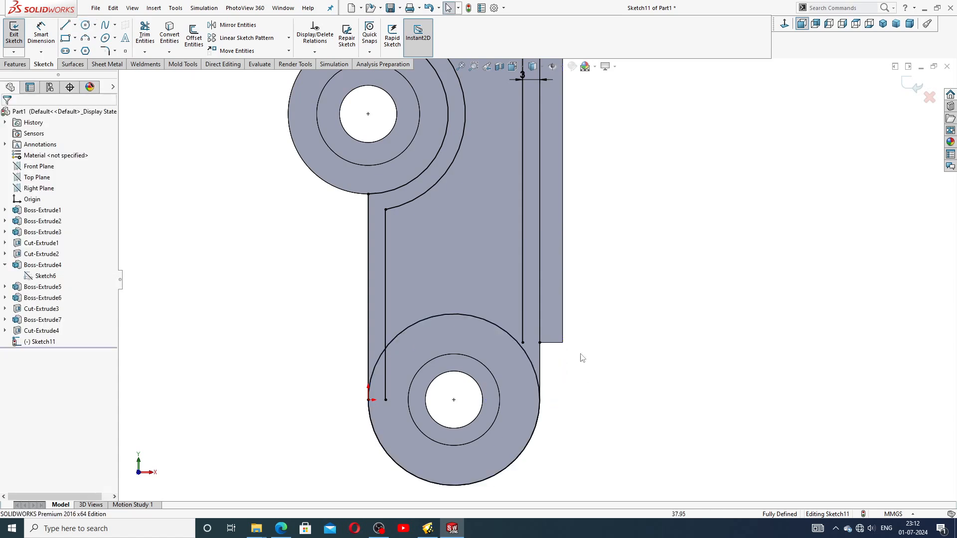
click(194, 35)
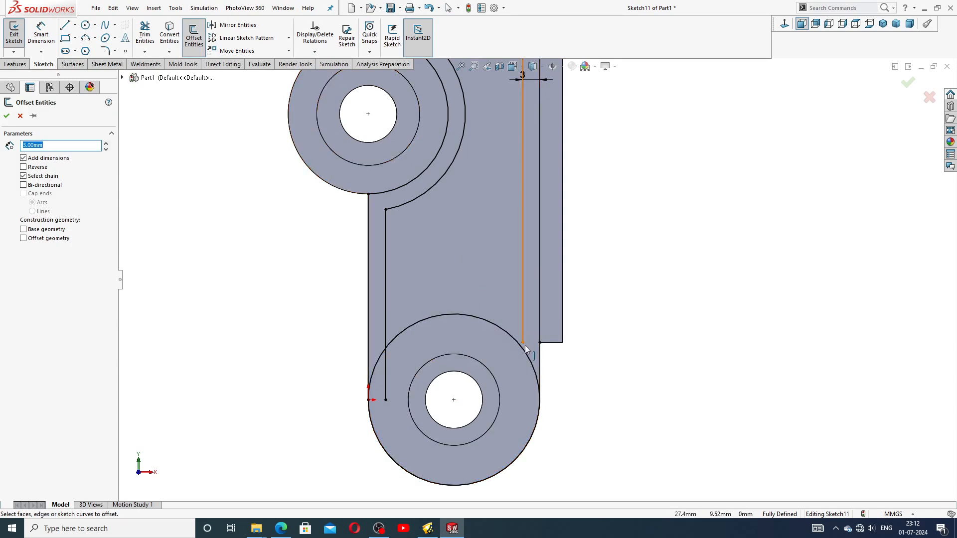
click(20, 116)
scroll(563, 418, down, 2)
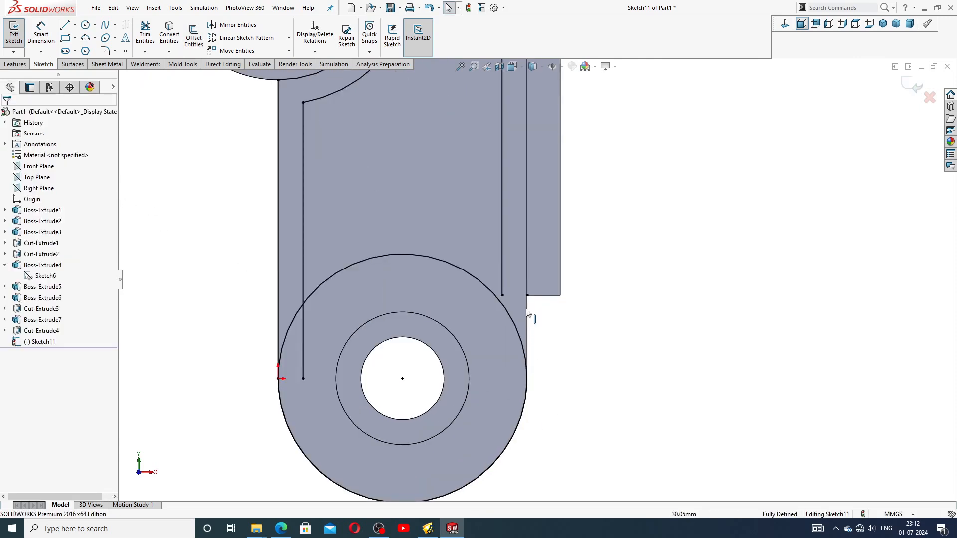
scroll(527, 309, up, 4)
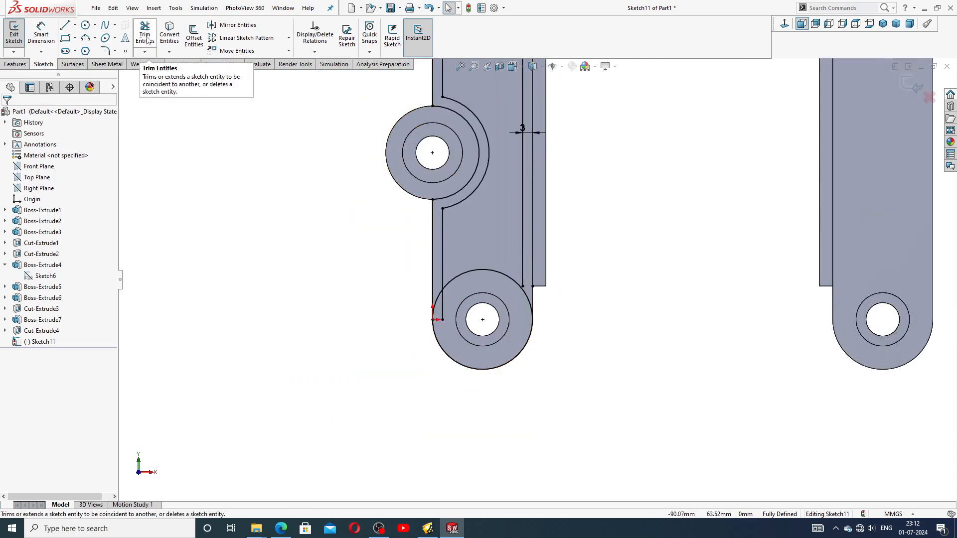
click(193, 36)
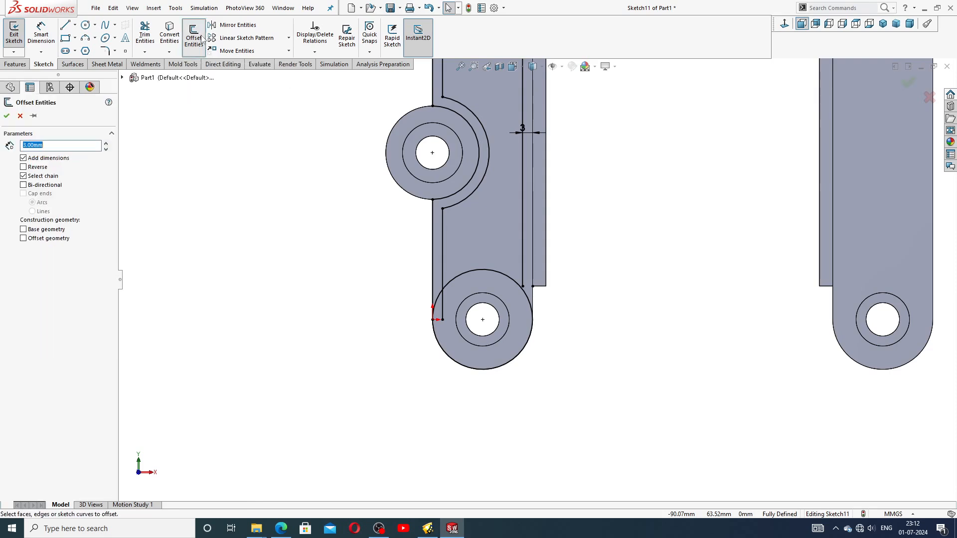
click(532, 228)
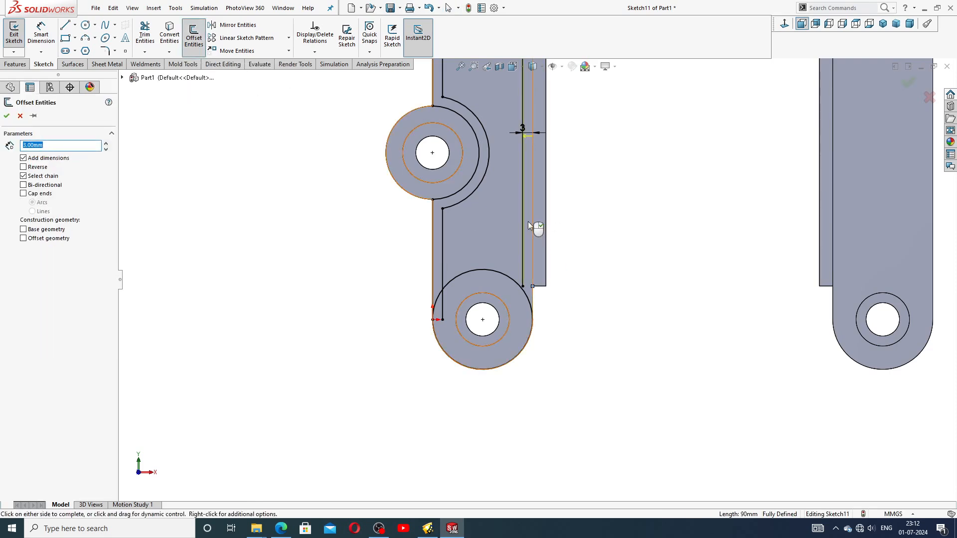
scroll(529, 223, up, 2)
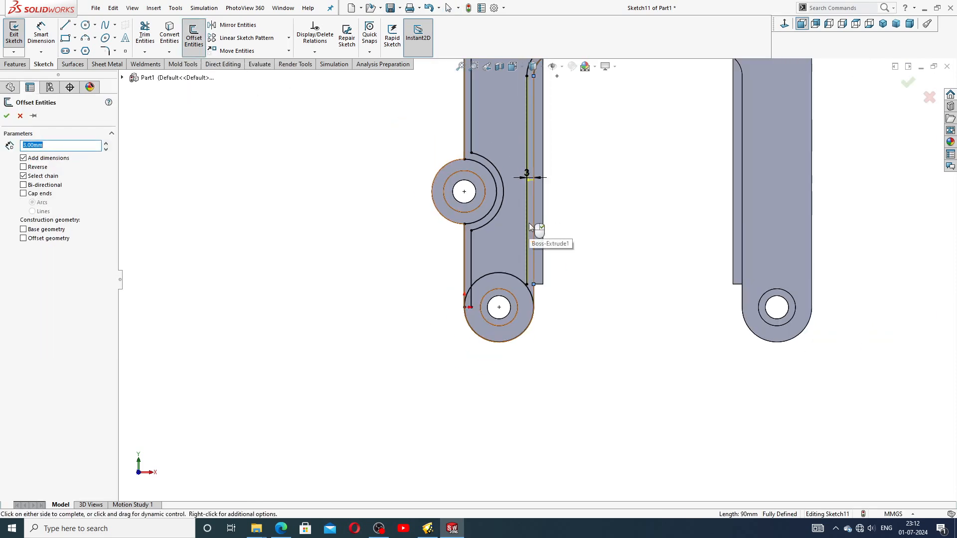
click(523, 284)
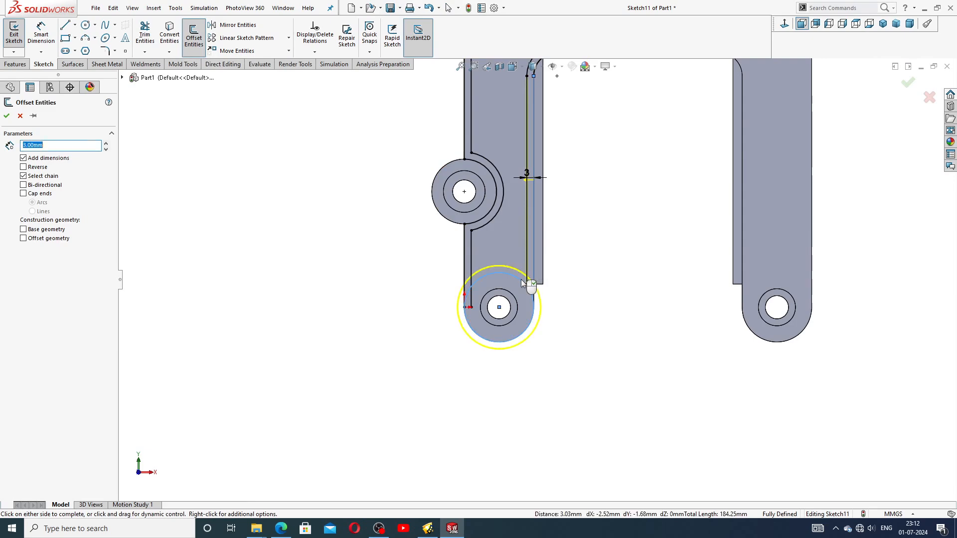
click(20, 117)
Step: Try trimming the 15 mm radius circle around the left leg's lower hole, then undo the trims
scroll(548, 261, down, 2)
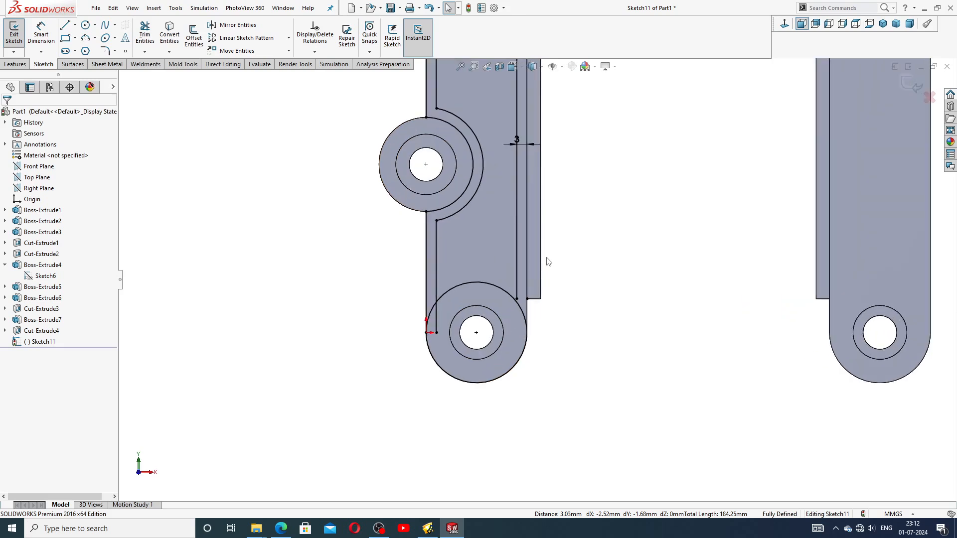
scroll(548, 262, up, 1)
scroll(536, 223, up, 2)
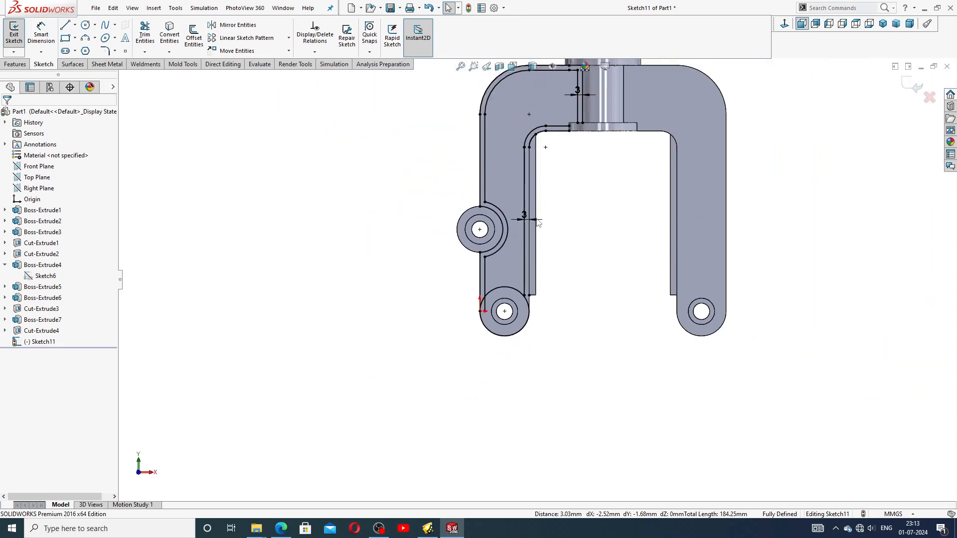
scroll(537, 223, down, 1)
scroll(523, 309, down, 3)
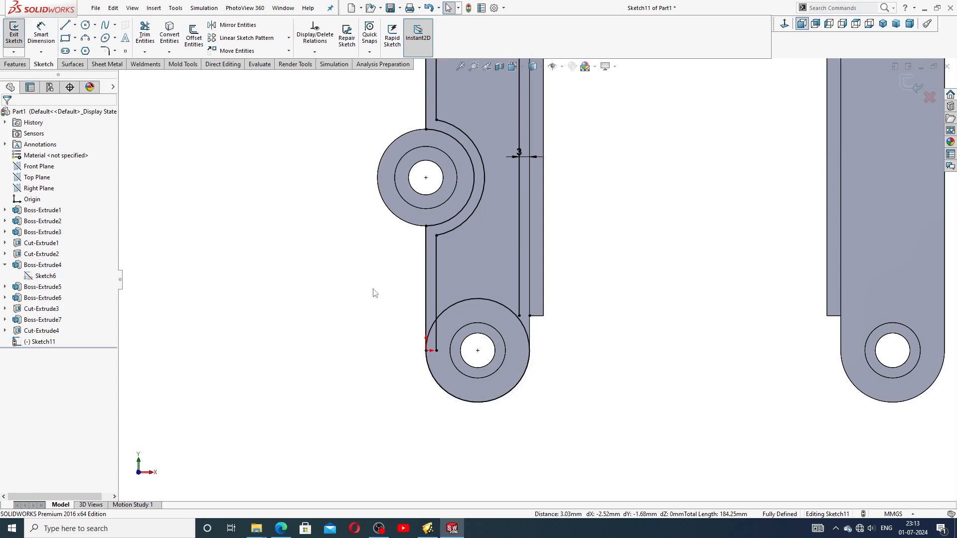
click(145, 36)
click(523, 388)
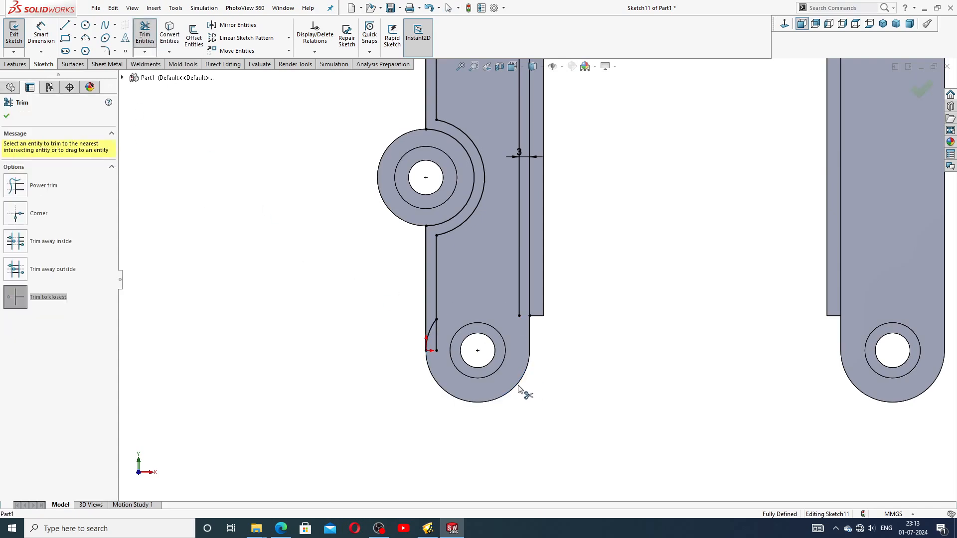
click(432, 329)
right_click(313, 295)
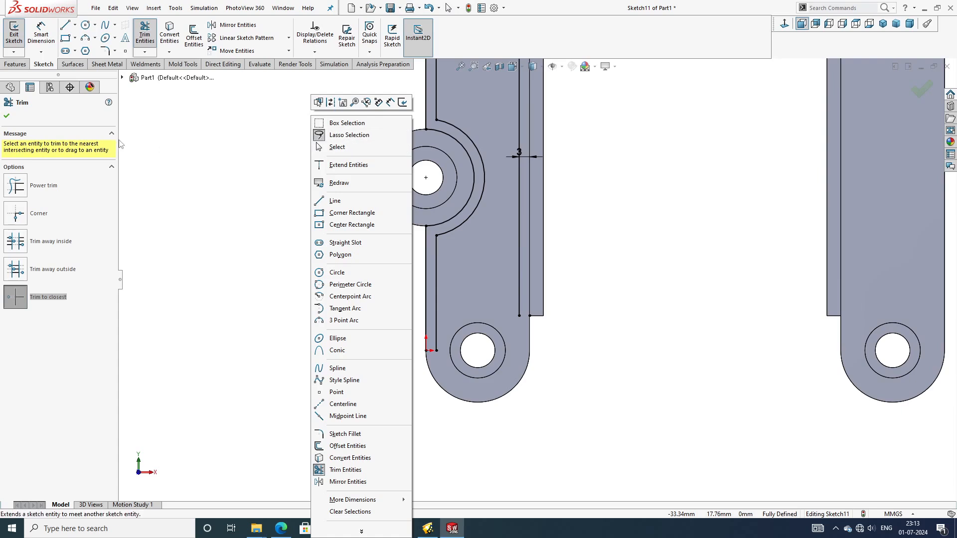
click(7, 115)
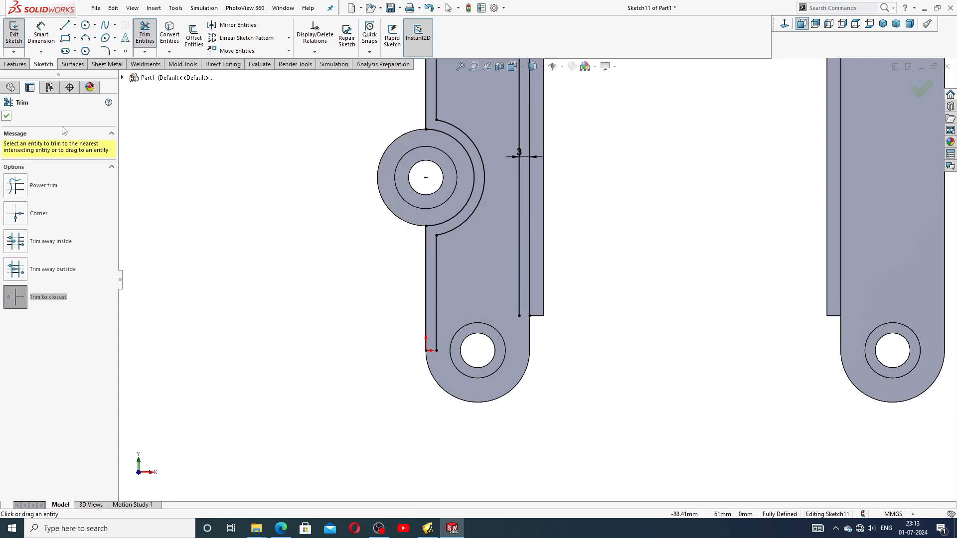
click(6, 117)
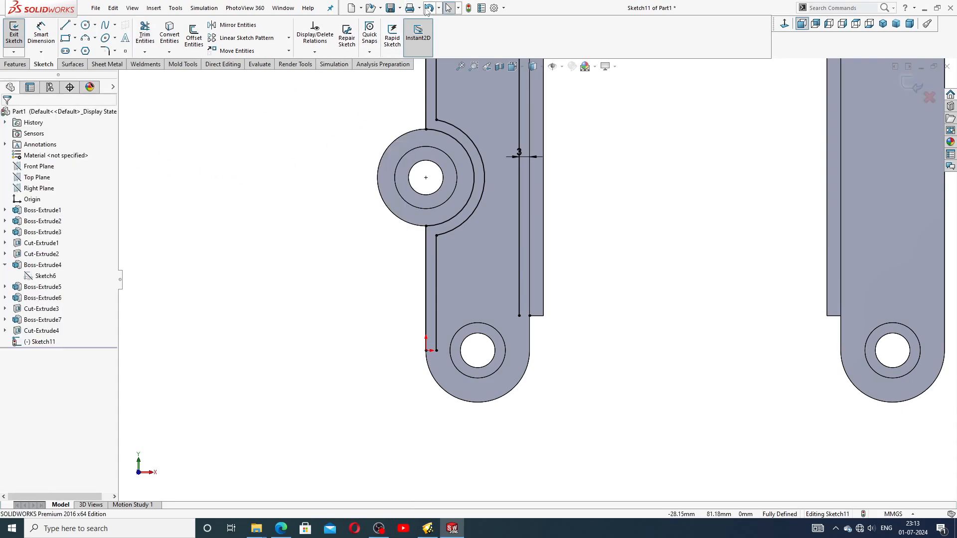
click(427, 8)
click(429, 7)
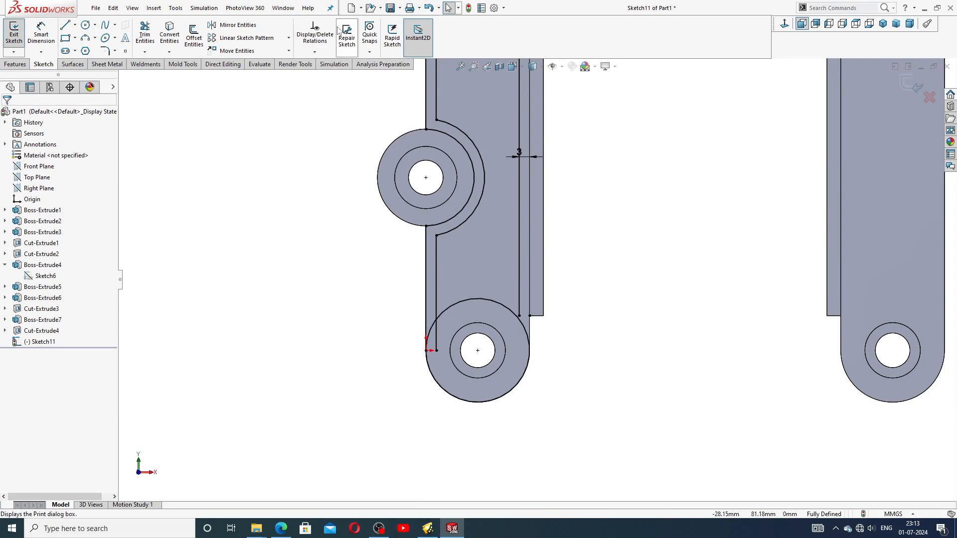
Step: Sketch a horizontal 30 mm construction line across the full diameter of the circle around the left leg's lower hole
click(68, 26)
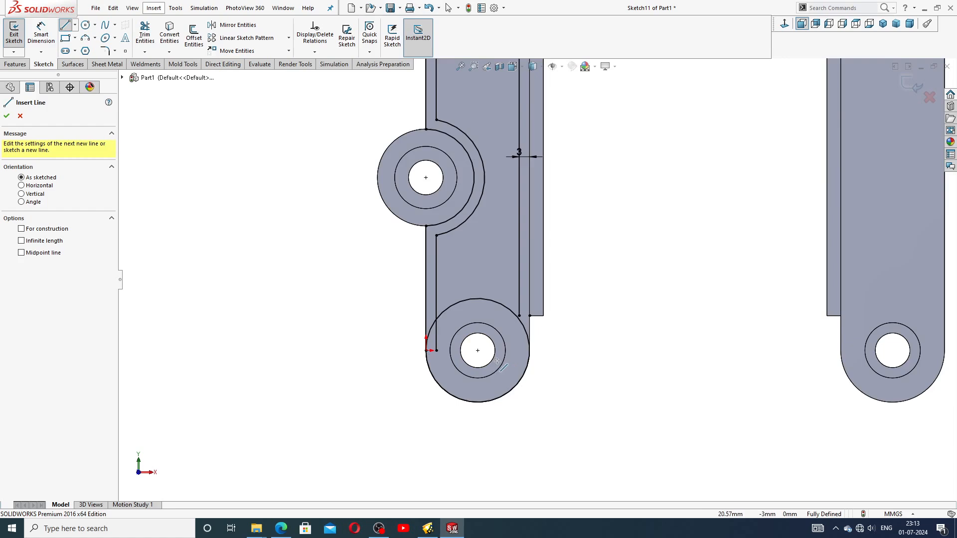
scroll(464, 347, down, 3)
click(380, 328)
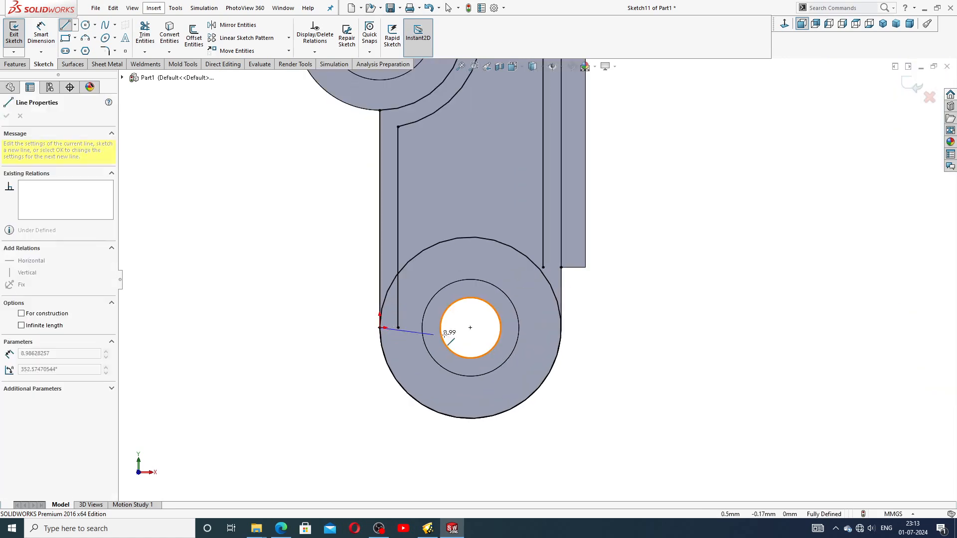
click(565, 326)
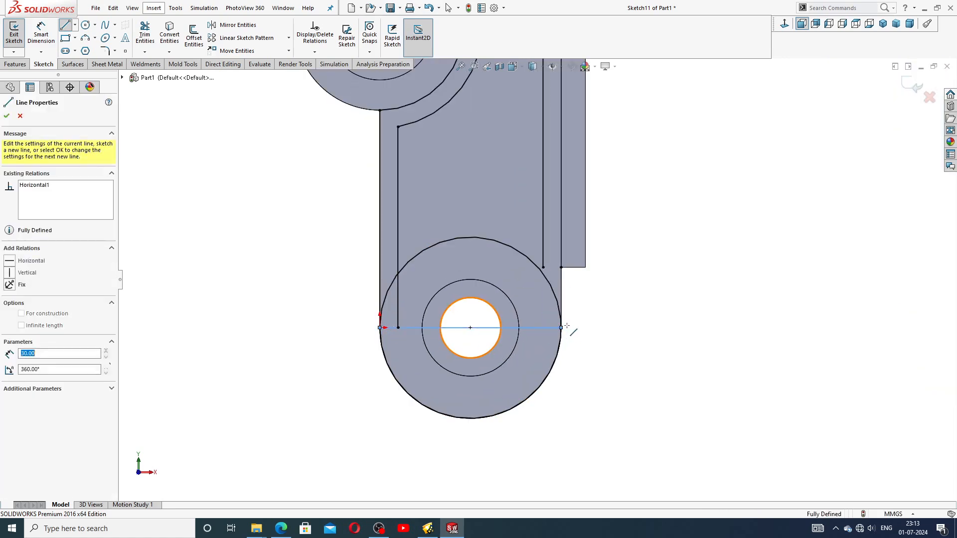
right_click(603, 306)
click(616, 315)
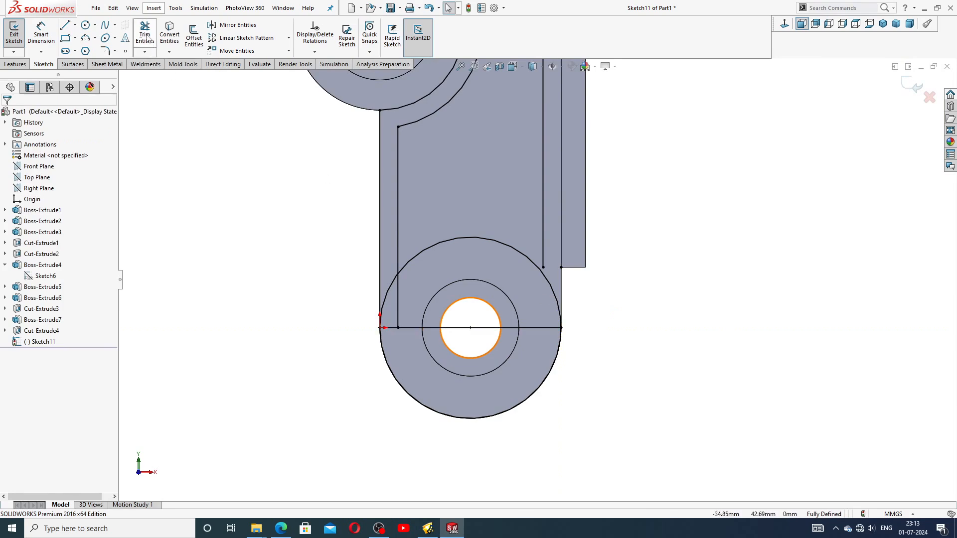
click(470, 327)
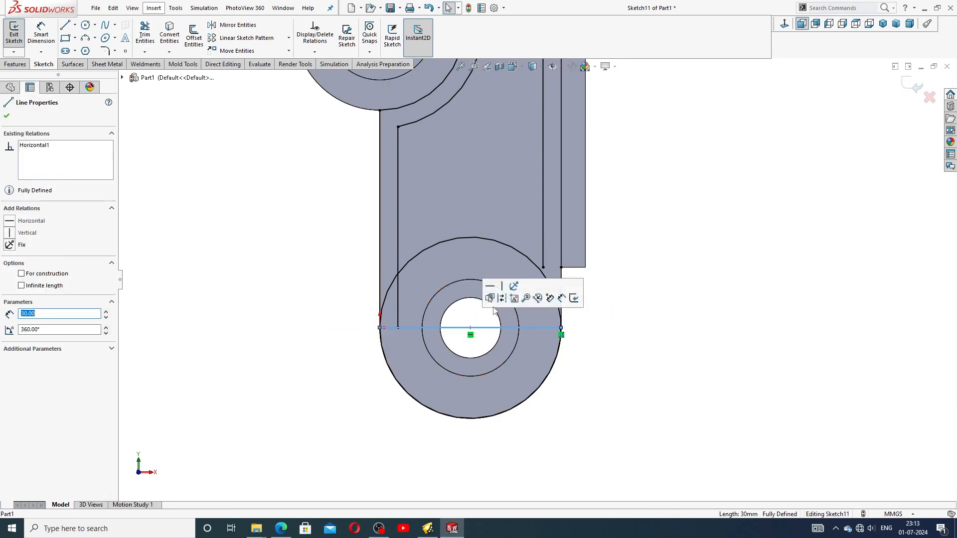
click(501, 298)
click(608, 279)
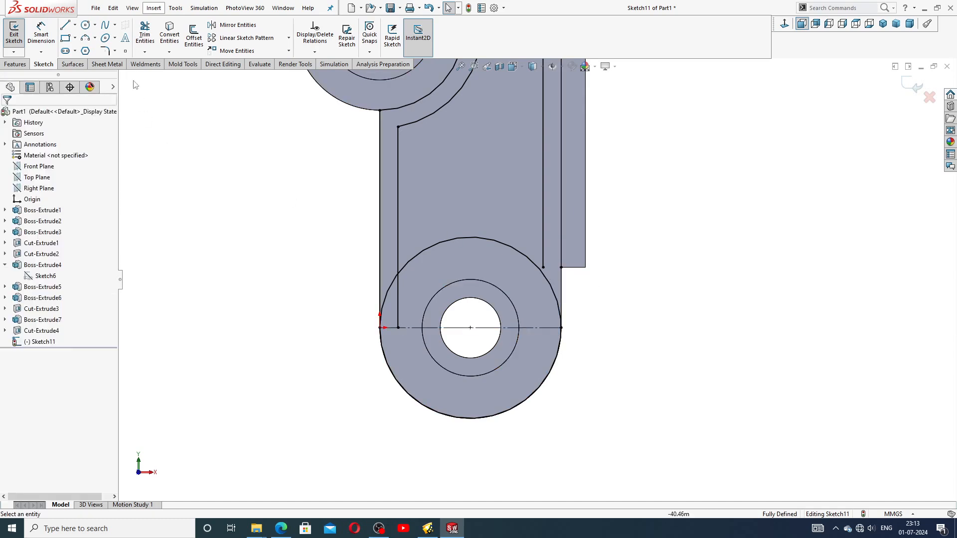
Step: Trim away the circle's lower half and the end of the leg's outer inset line inside the circle
click(145, 34)
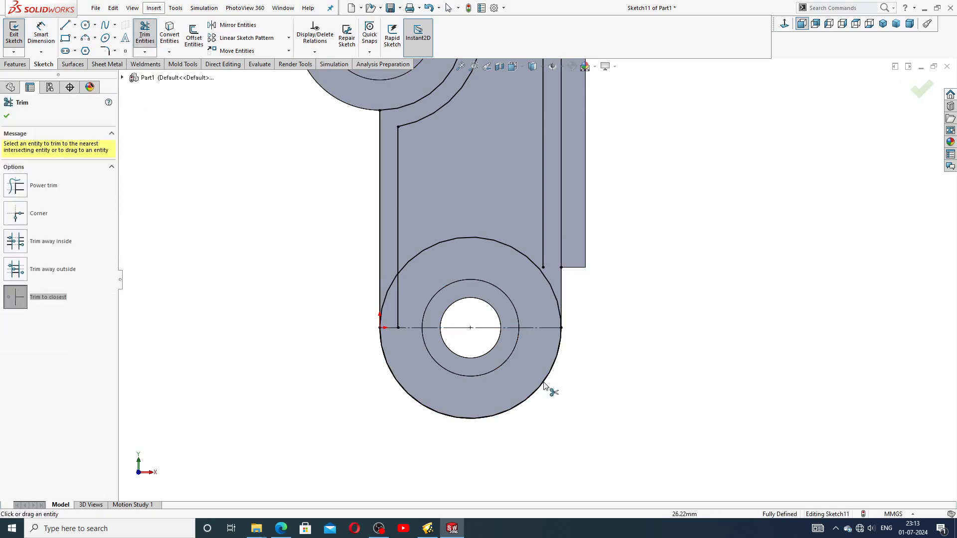
click(397, 307)
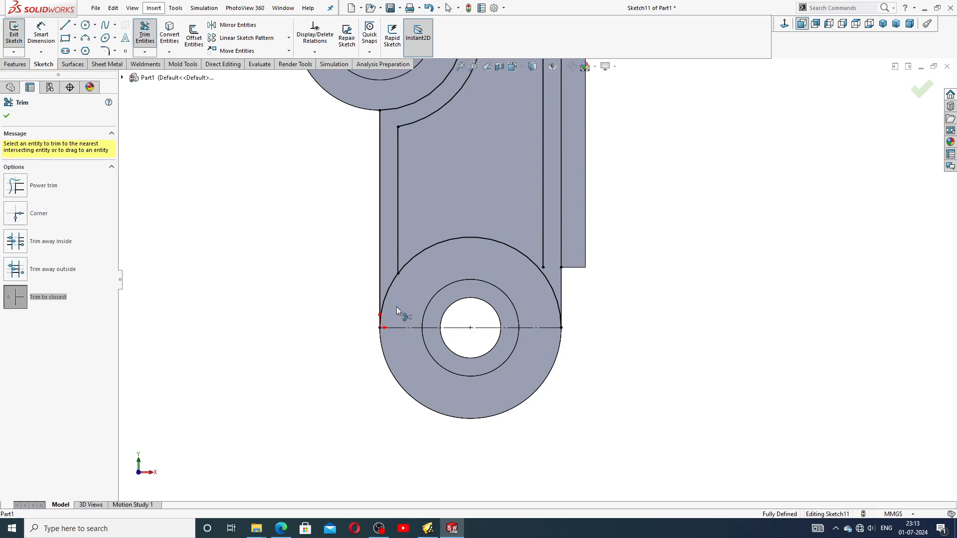
right_click(619, 228)
click(647, 144)
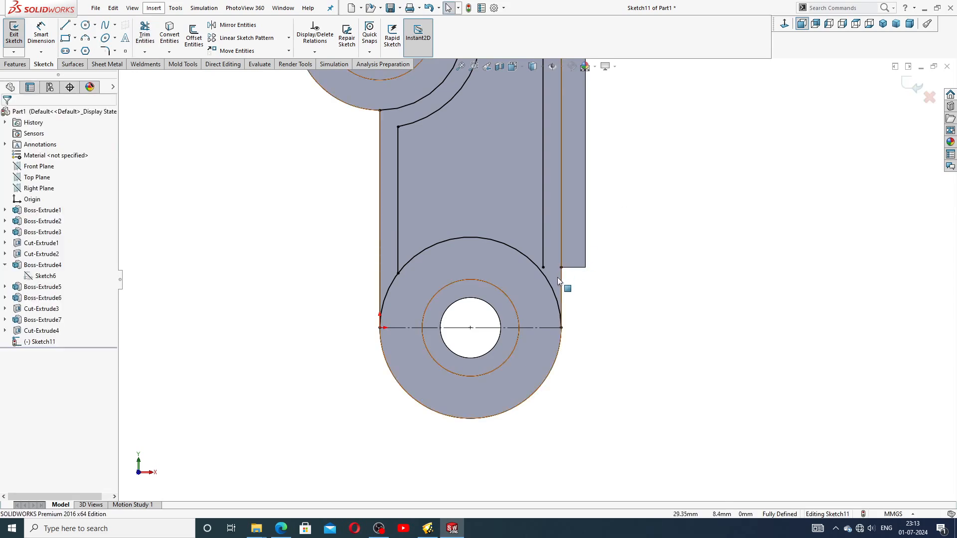
Step: Stretch the lower endpoint of the leg's inner inset line down onto the arc above the lower hole
scroll(557, 277, down, 5)
drag(514, 259, 513, 272)
click(617, 316)
scroll(616, 315, up, 3)
scroll(537, 277, up, 3)
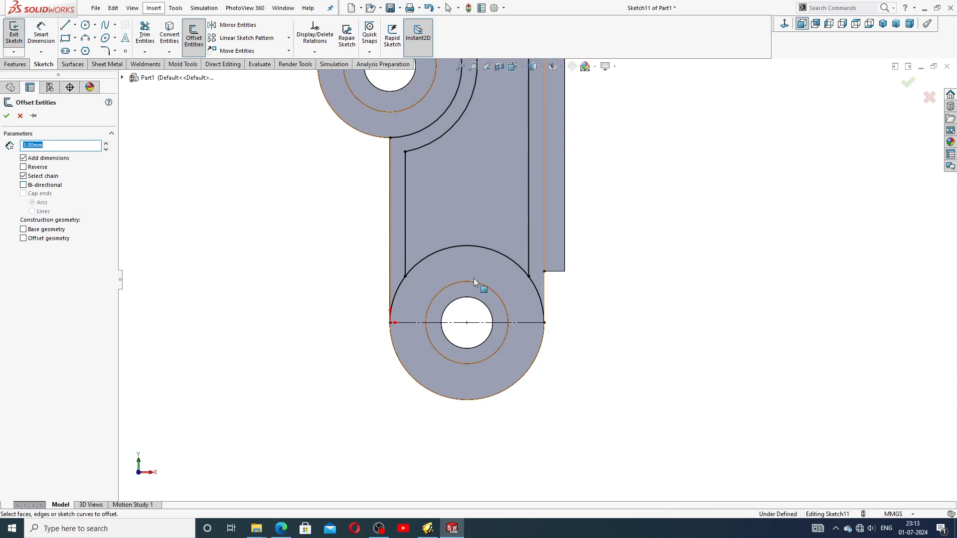
click(521, 269)
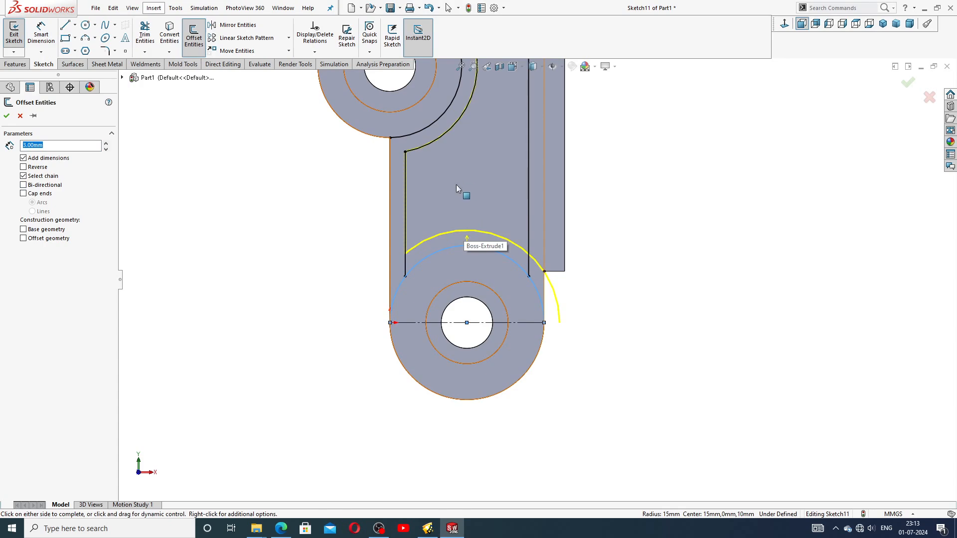
scroll(452, 168, up, 2)
scroll(497, 143, up, 3)
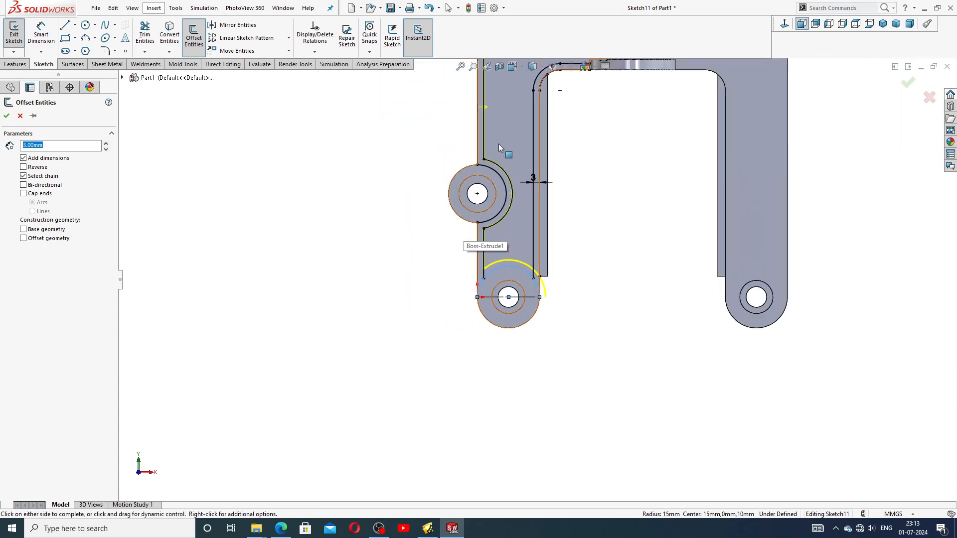
scroll(538, 149, up, 2)
scroll(546, 199, down, 1)
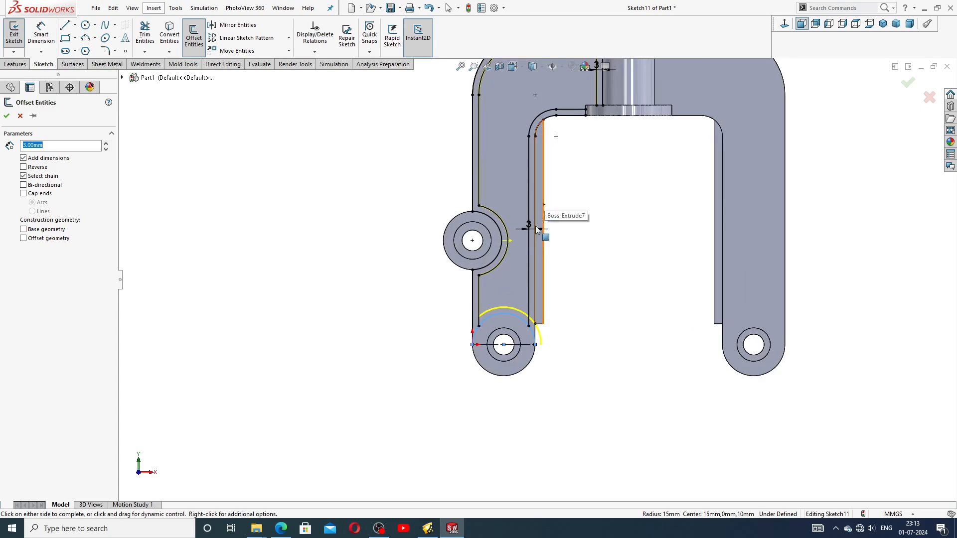
click(21, 116)
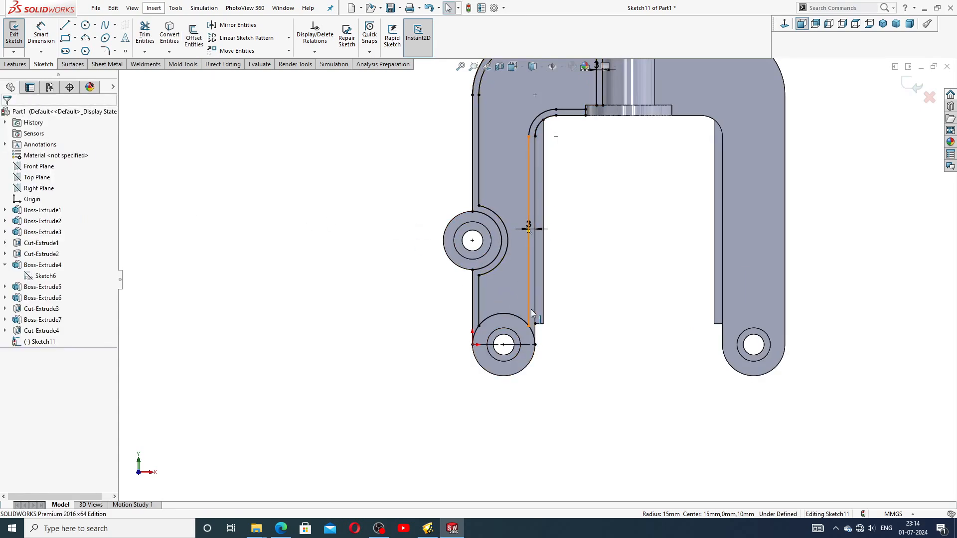
Step: Trim both ends of the arc above the lower hole that extend outside the two inset lines
scroll(519, 313, down, 3)
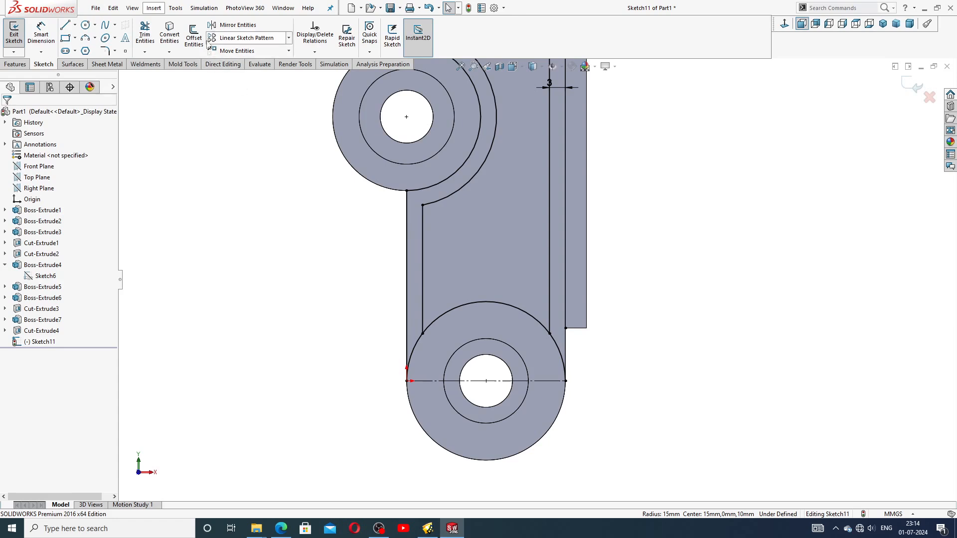
click(144, 33)
click(413, 353)
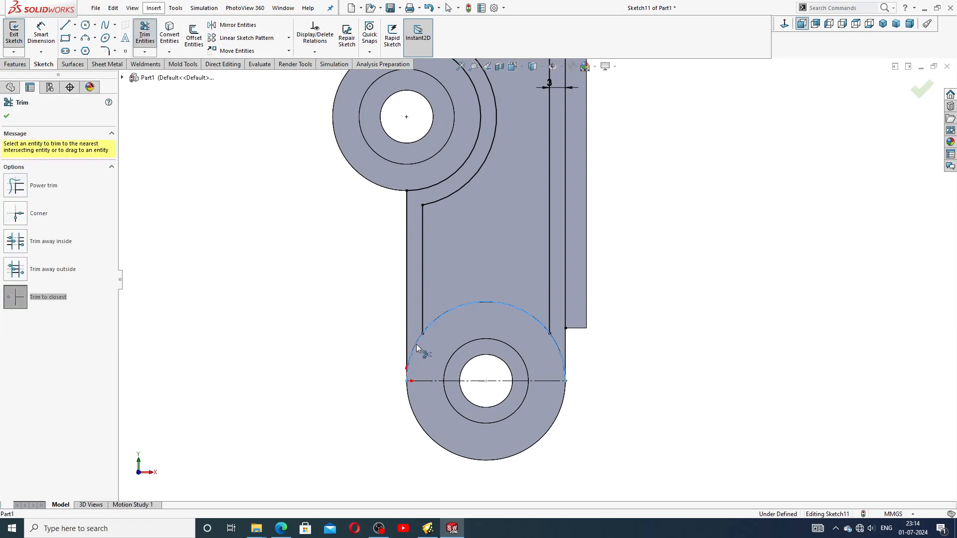
click(563, 356)
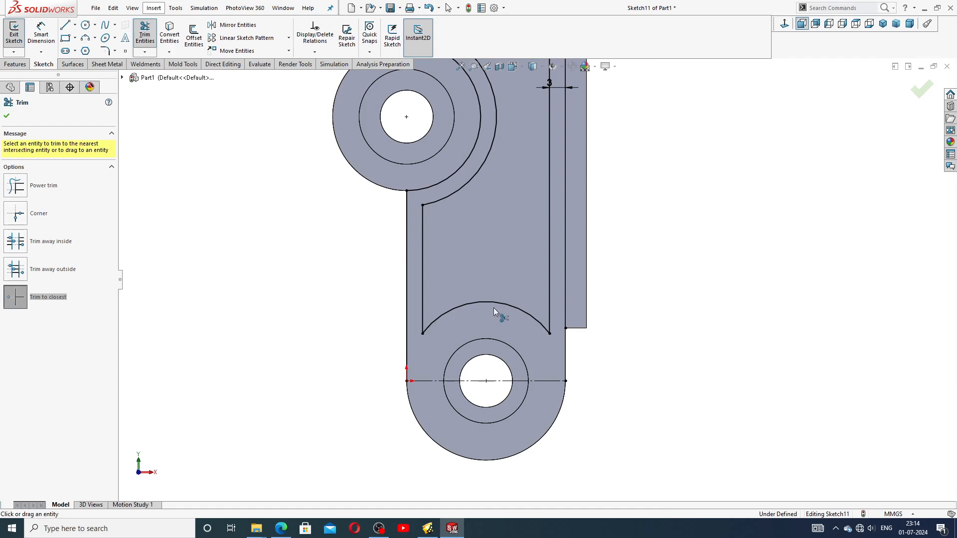
scroll(487, 307, up, 2)
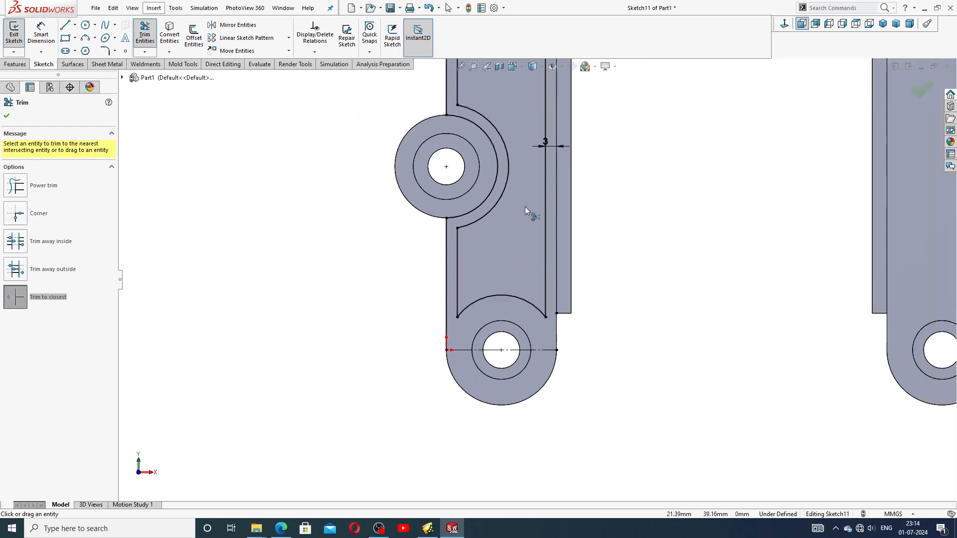
scroll(530, 213, up, 1)
right_click(613, 184)
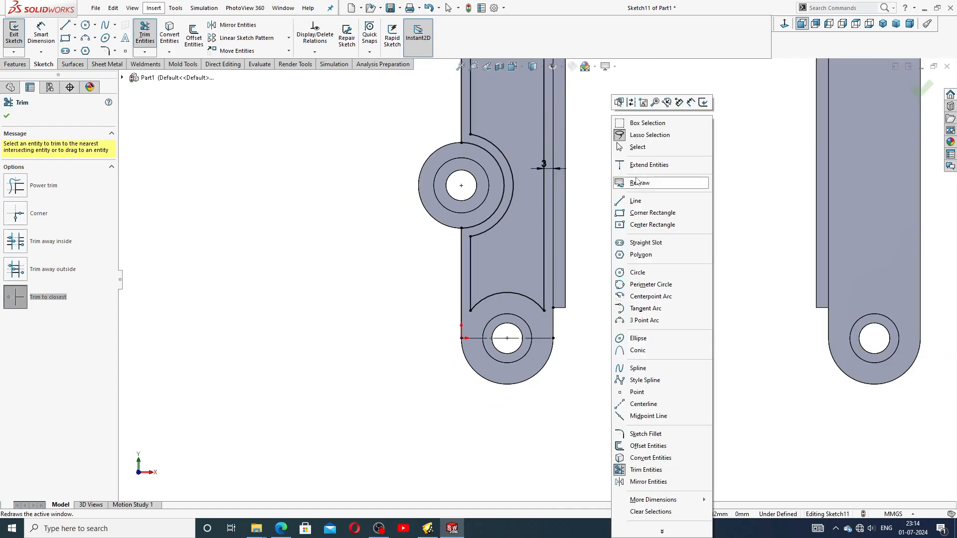
click(644, 153)
Step: Move the inner leg edge's 3 mm offset dimension text into the face, clear of the inset line
scroll(592, 149, down, 3)
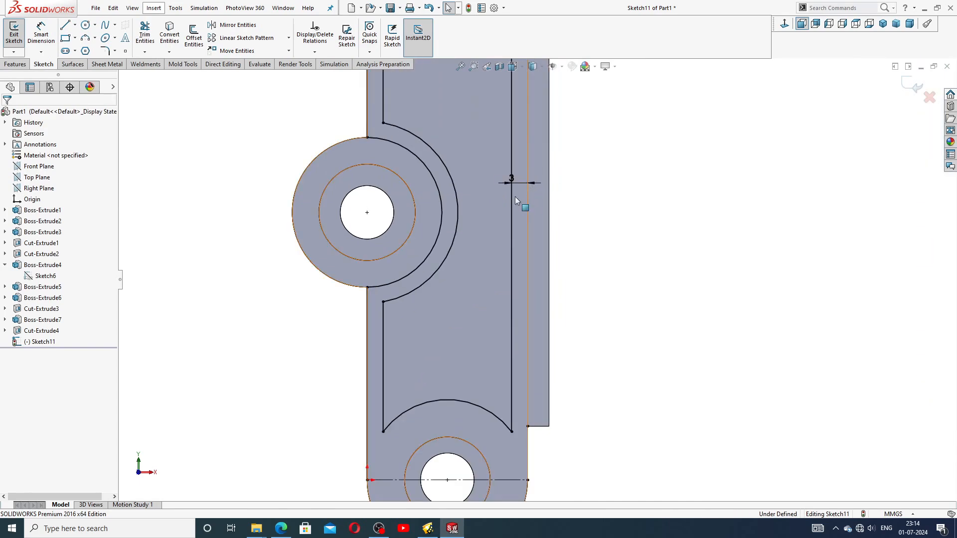
drag(510, 181, 498, 179)
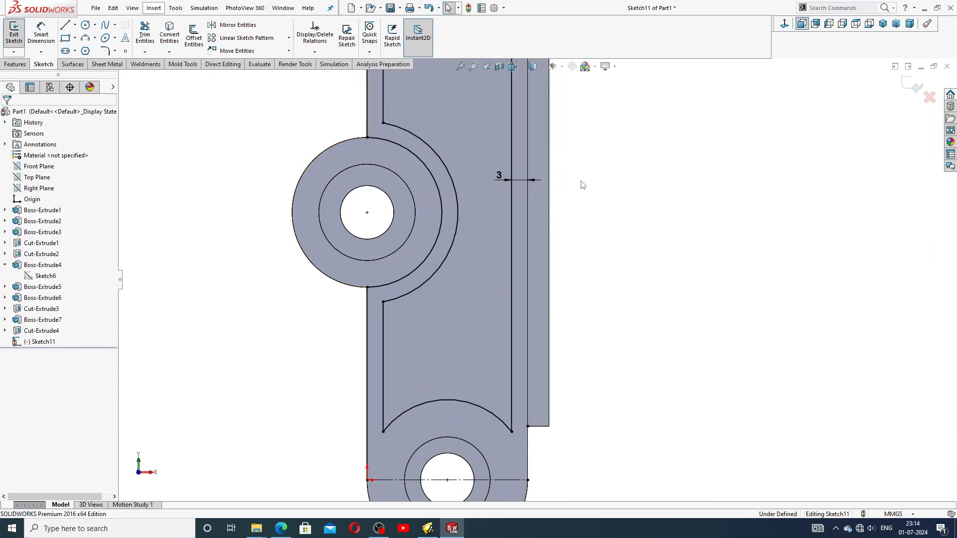
scroll(549, 176, up, 2)
scroll(467, 158, up, 2)
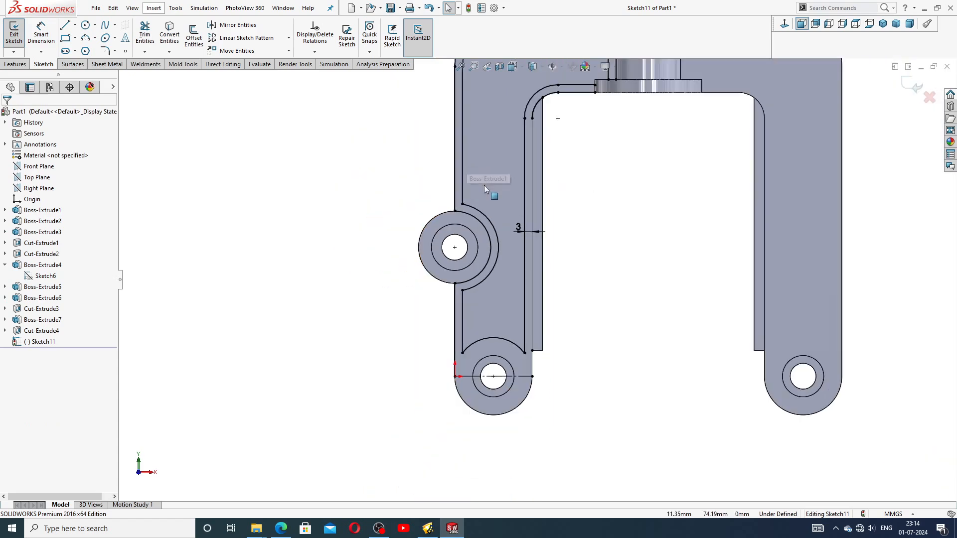
scroll(484, 189, up, 1)
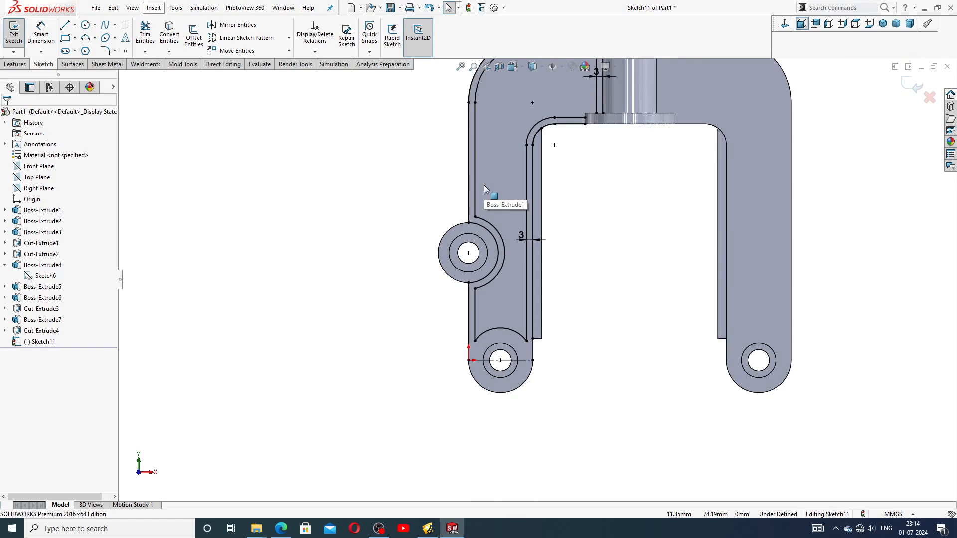
Step: Close the inset profile beside the hub with a horizontal line of about 5.22 mm along the lower flange's top and a 2 mm vertical line
scroll(483, 282, down, 2)
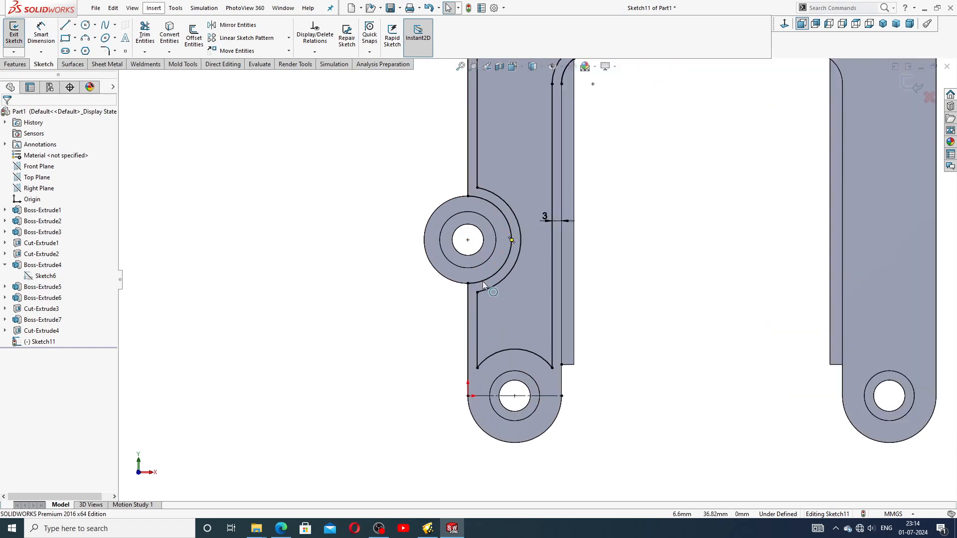
scroll(482, 282, down, 1)
scroll(543, 238, up, 2)
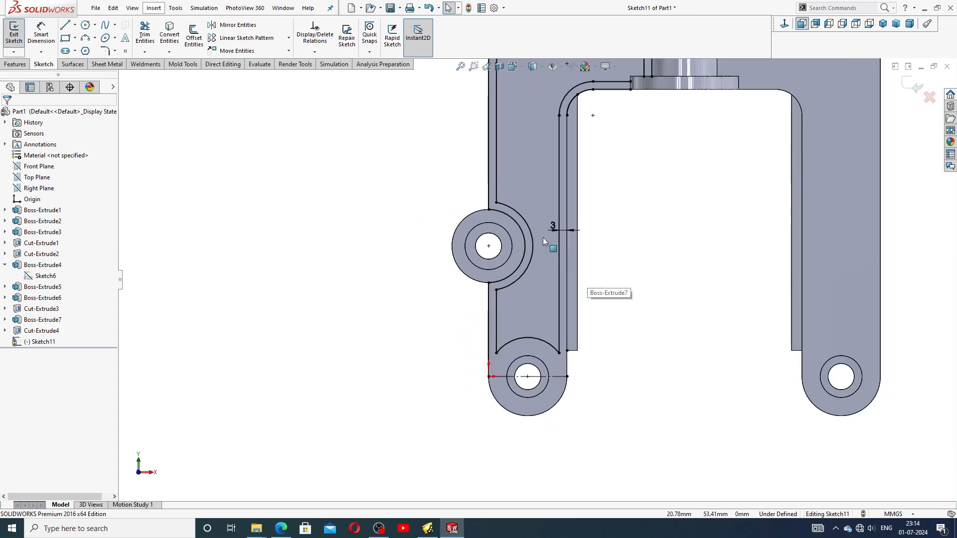
scroll(536, 280, up, 2)
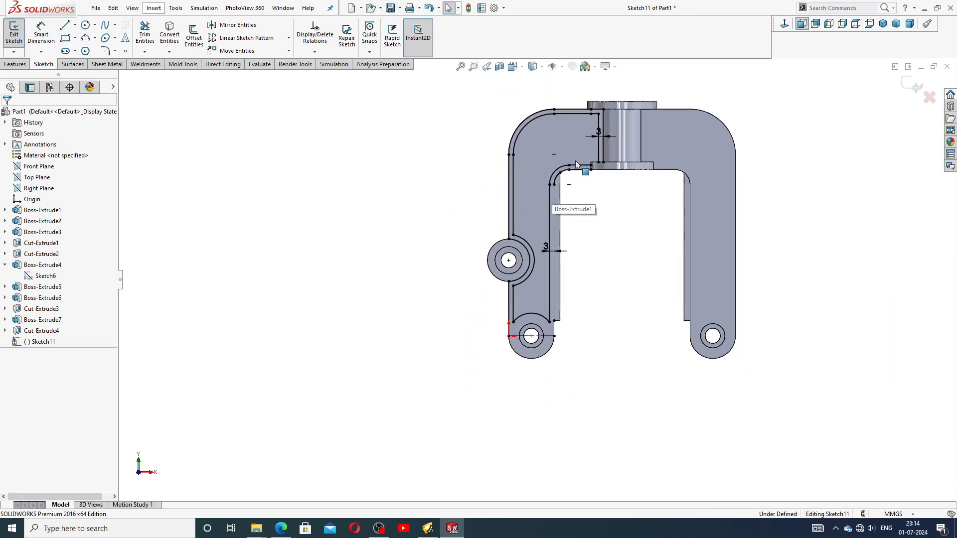
scroll(578, 159, down, 2)
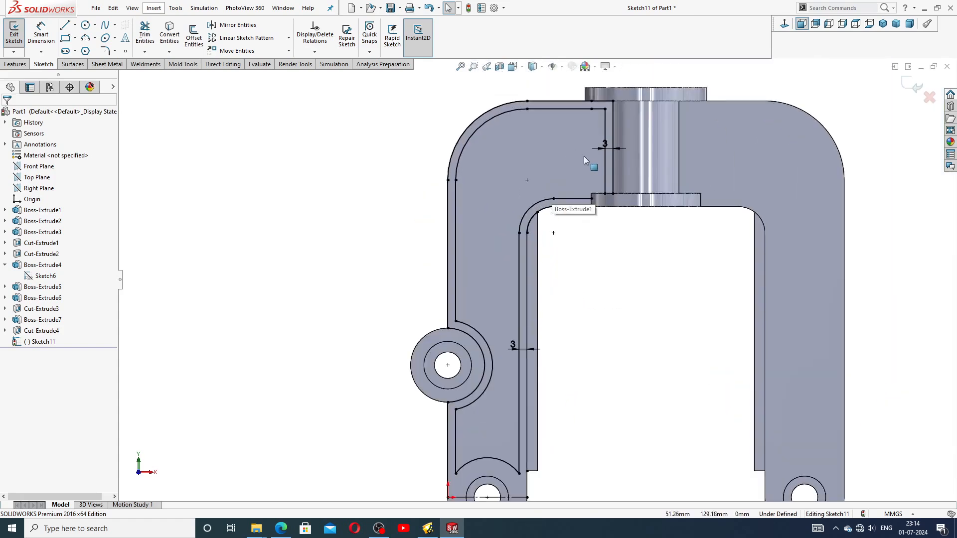
click(65, 26)
scroll(613, 195, down, 5)
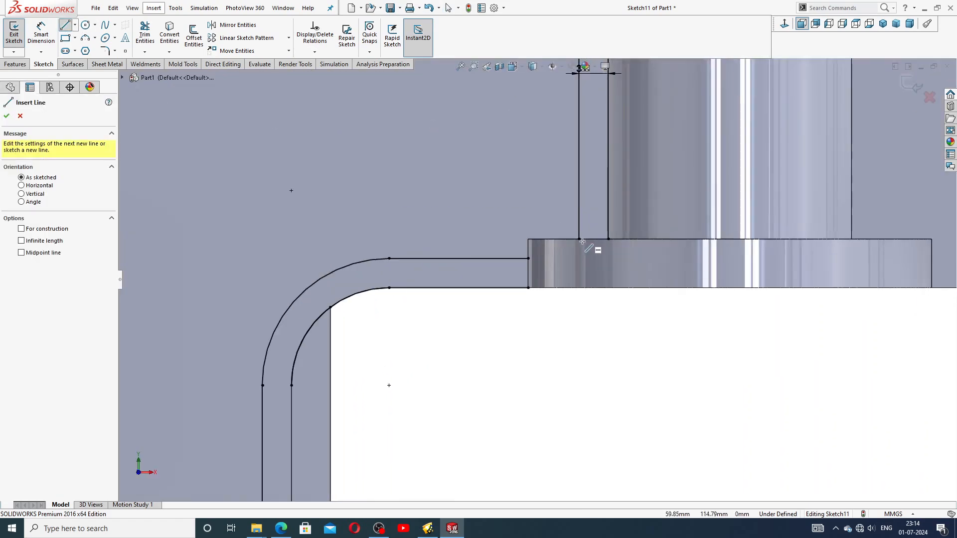
click(579, 239)
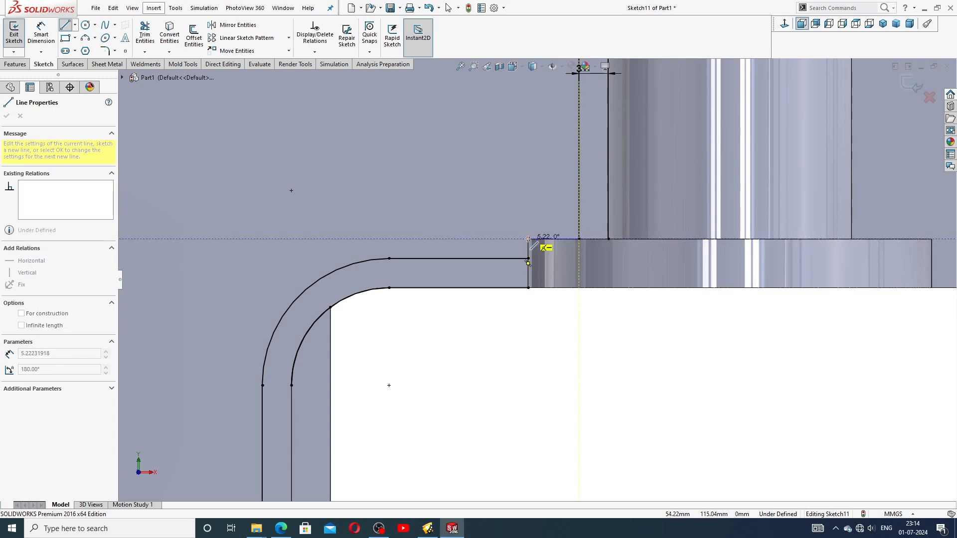
click(528, 239)
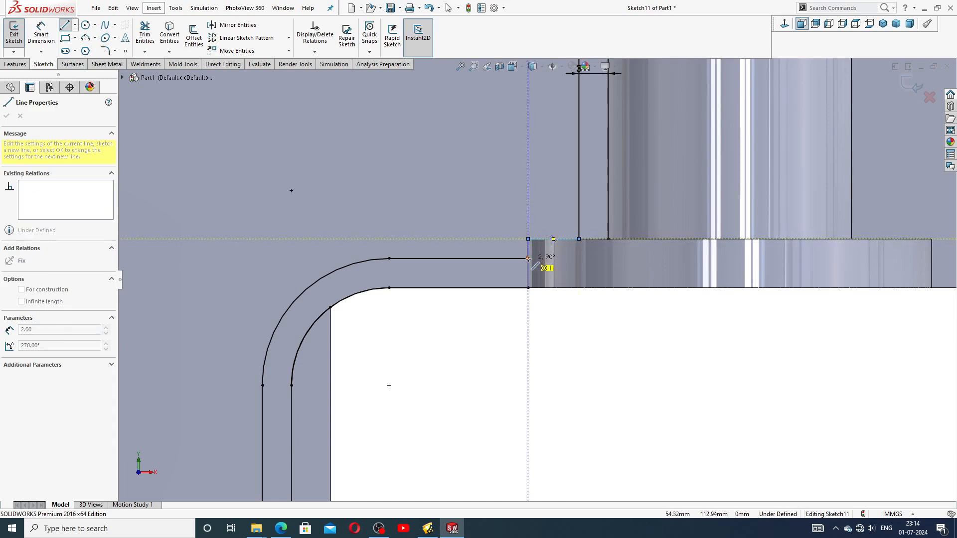
click(528, 258)
right_click(551, 315)
click(567, 316)
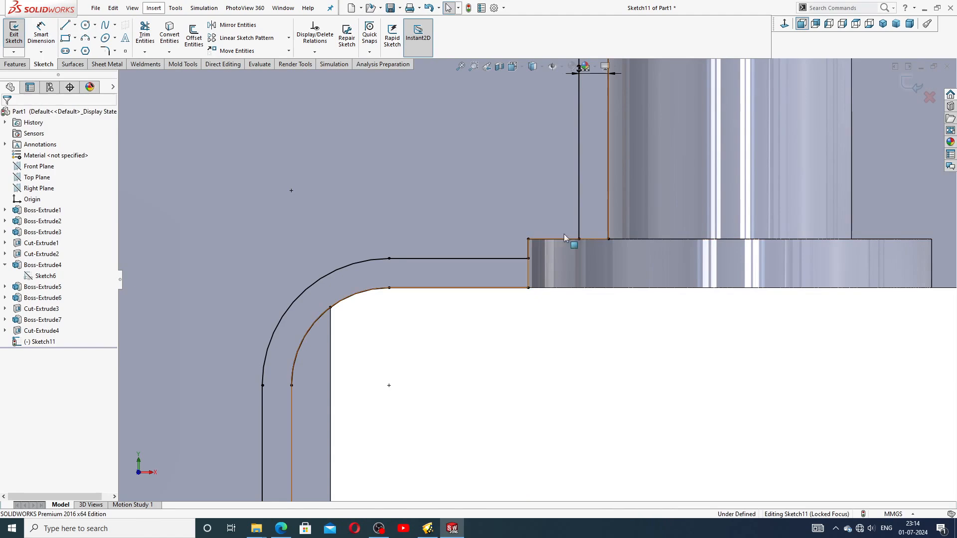
Step: Move both 3 mm offset dimension texts, beside the hub and on the inner leg edge, further into the face, clear of the inset lines
scroll(520, 284, up, 6)
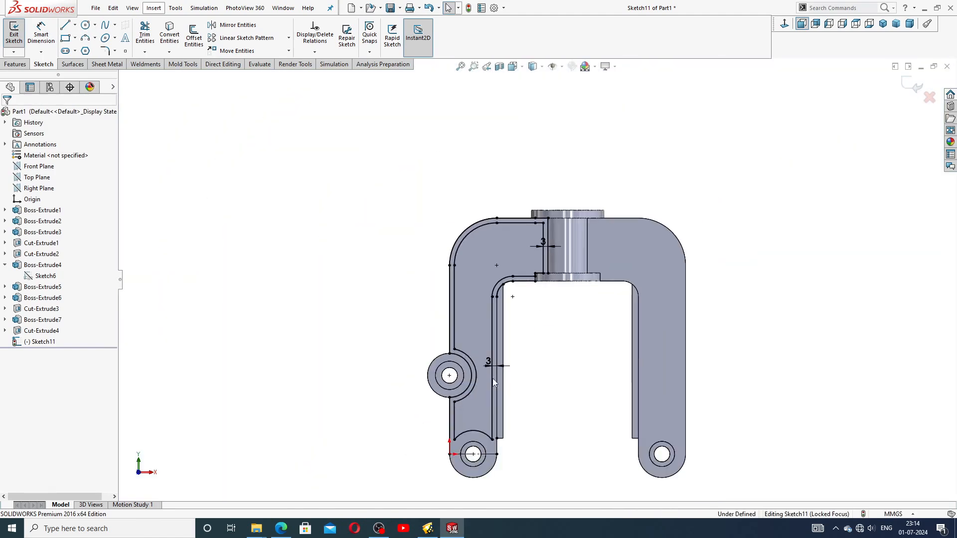
scroll(492, 422, down, 4)
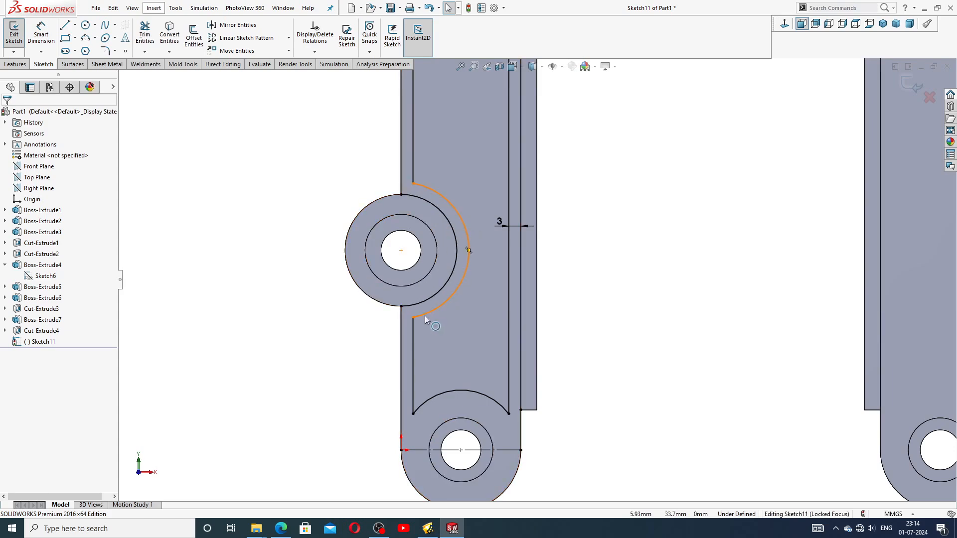
scroll(515, 330, up, 6)
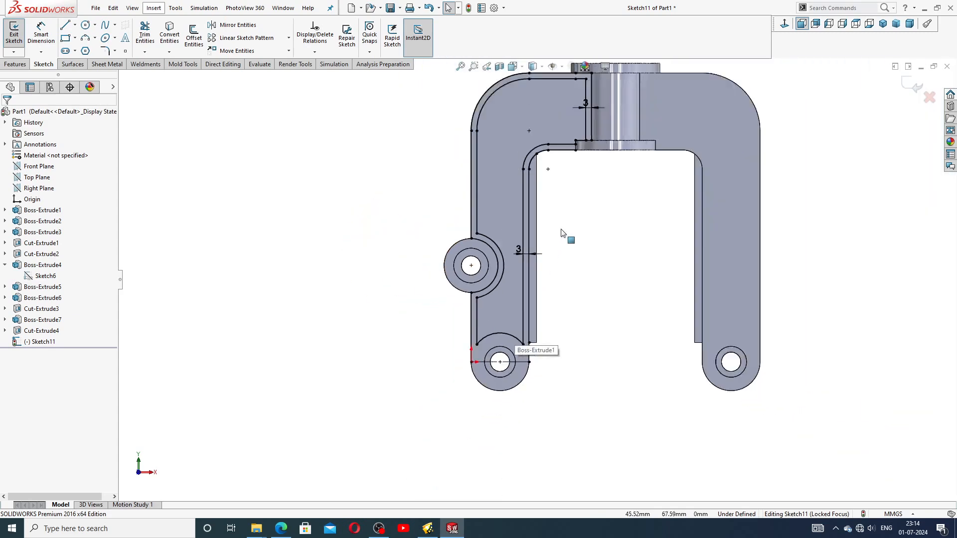
scroll(574, 216, down, 2)
click(544, 141)
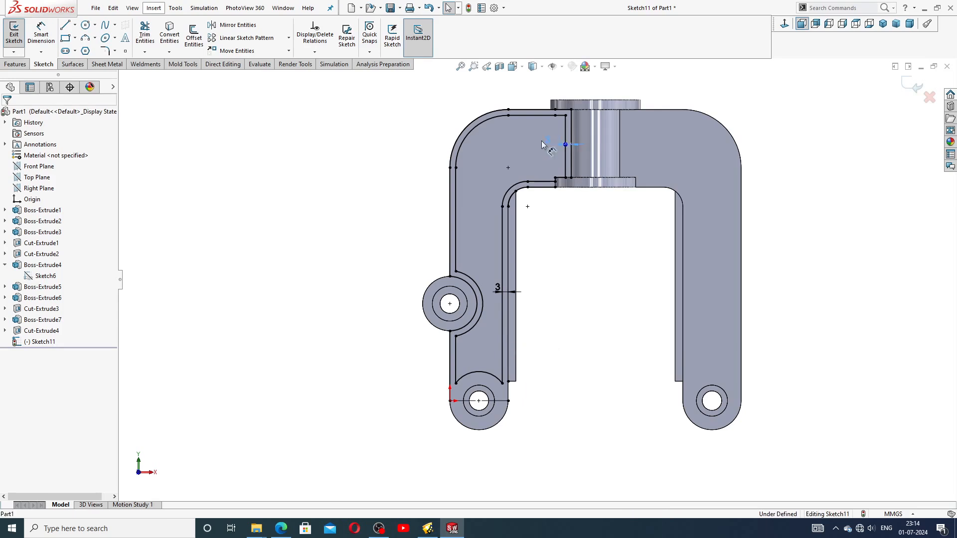
click(564, 223)
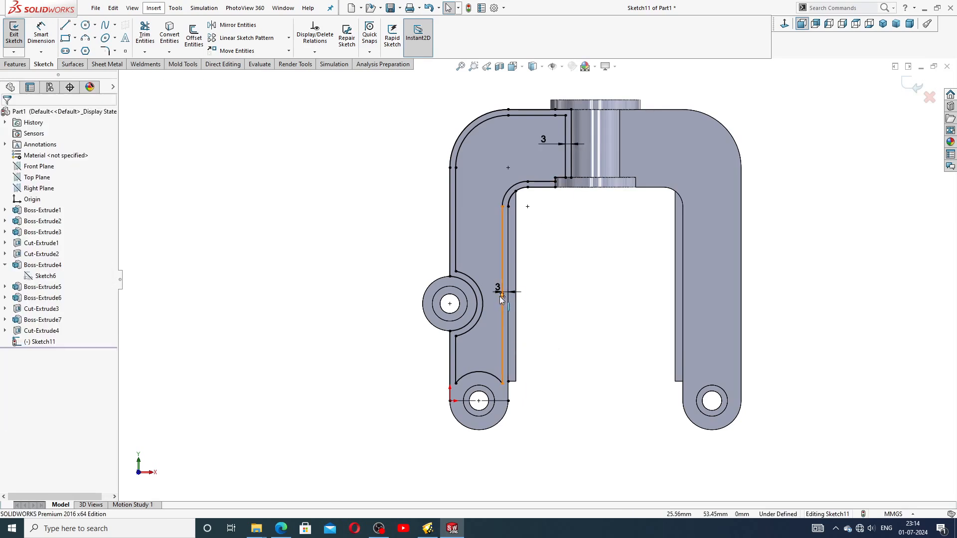
drag(497, 288, 490, 279)
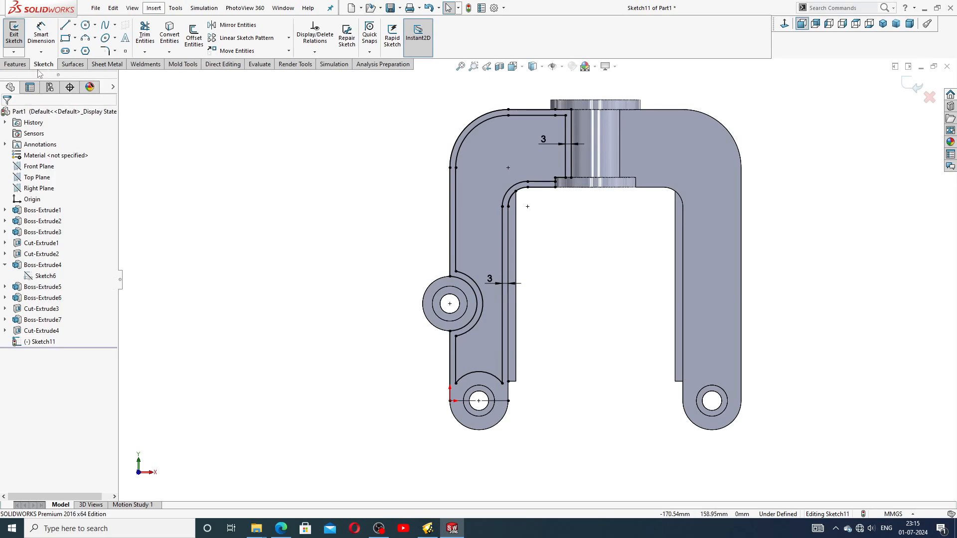
Step: Cut the closed inset region 3 mm deep into the left half's front face with a blind Extruded Cut
click(15, 64)
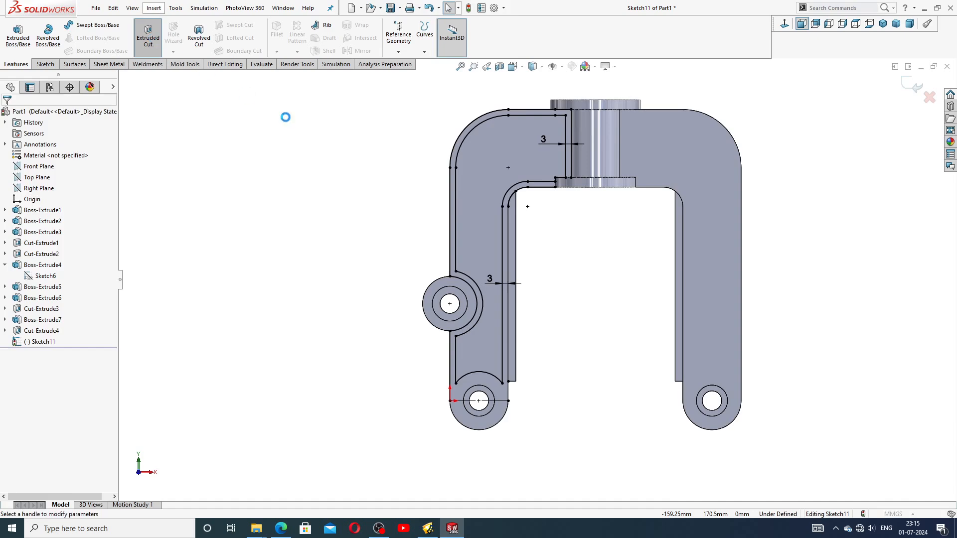
click(471, 163)
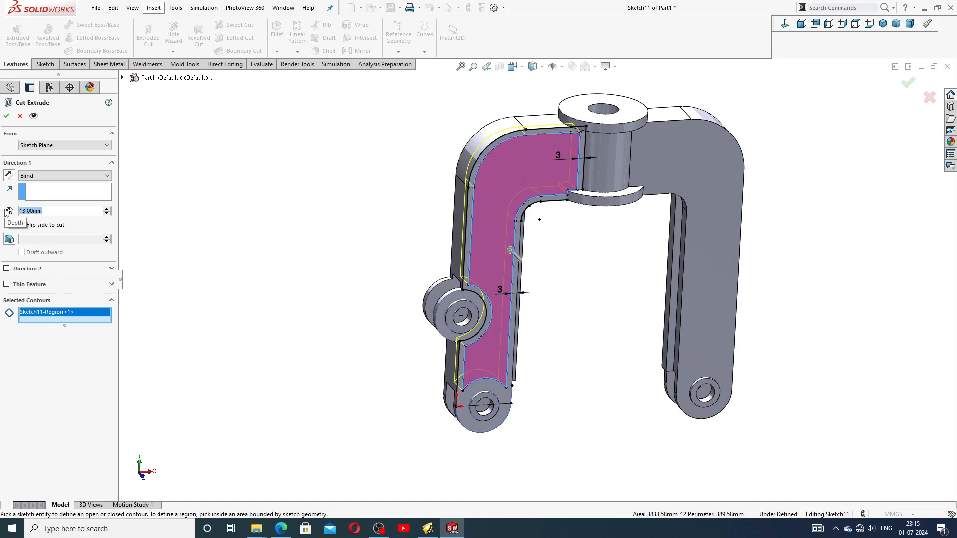
text(3)
key(Return)
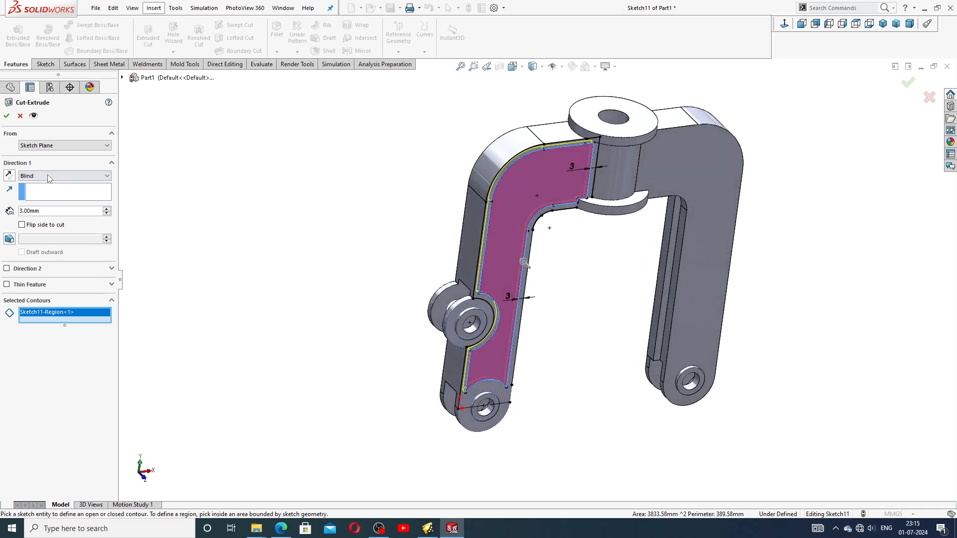
key(Return)
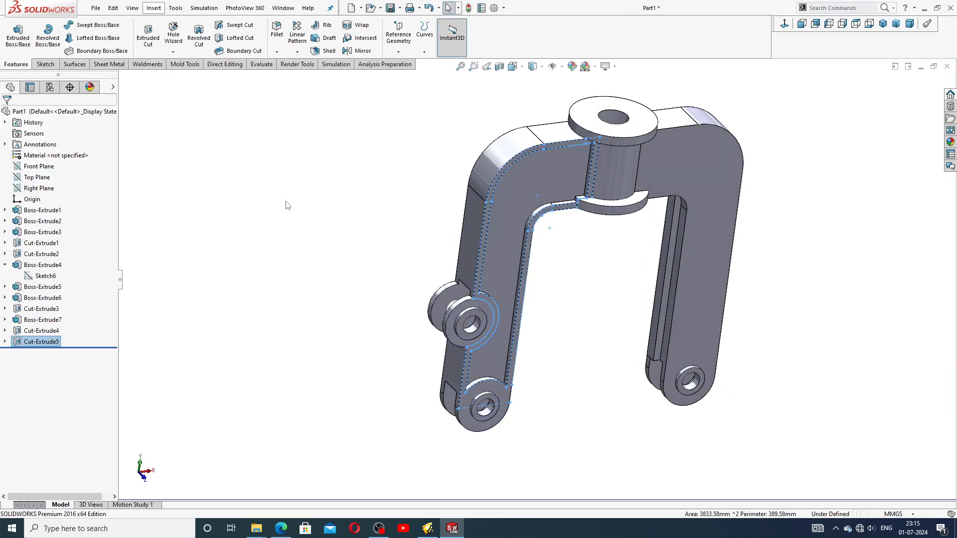
click(577, 265)
middle_drag(577, 265, 578, 235)
middle_drag(606, 303, 594, 239)
scroll(597, 253, up, 1)
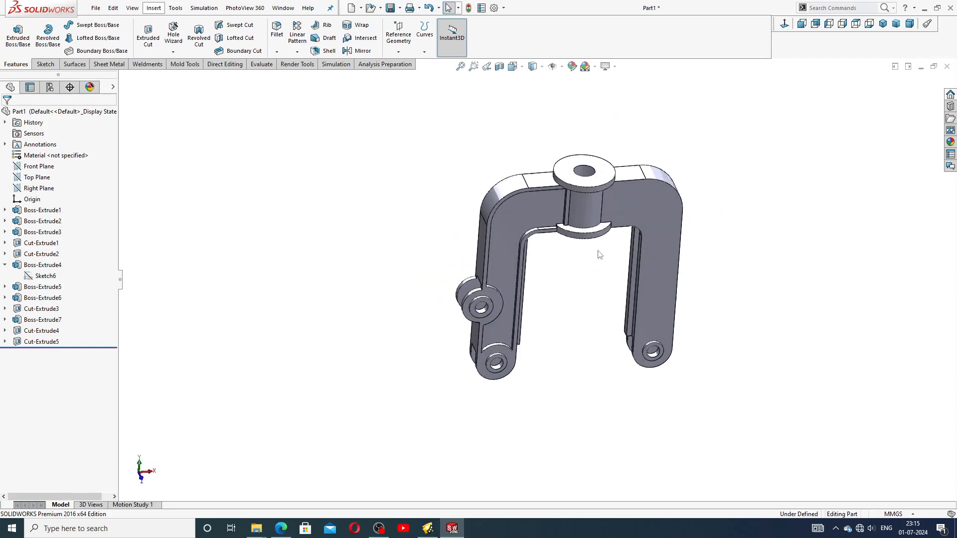
scroll(595, 259, down, 1)
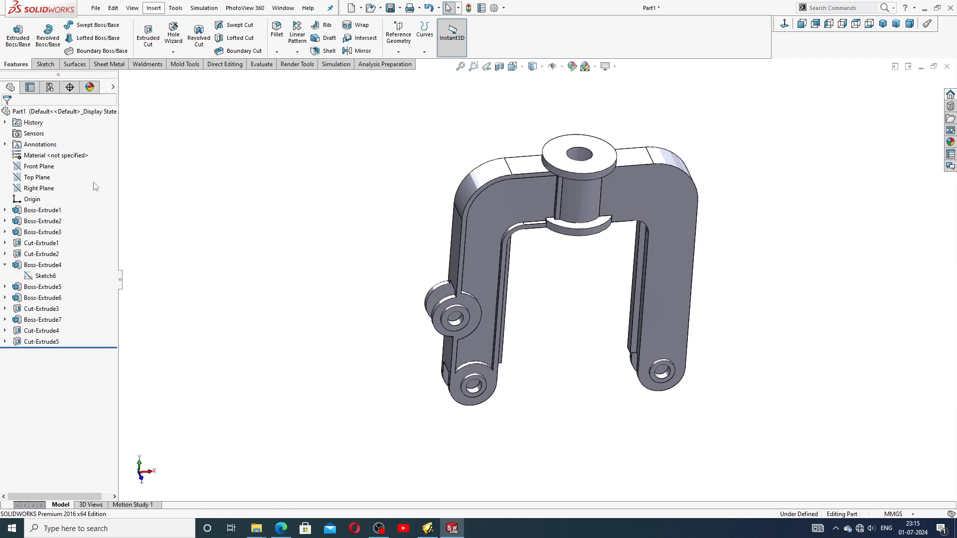
Step: Start a sketch on the right half's front face and convert the left pocket floor's outline into sketch entities
click(5, 264)
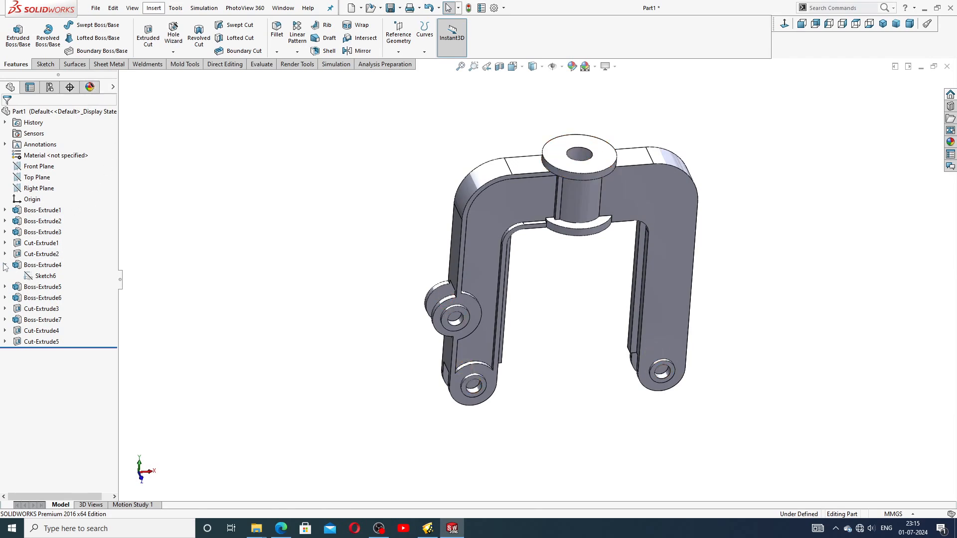
click(669, 188)
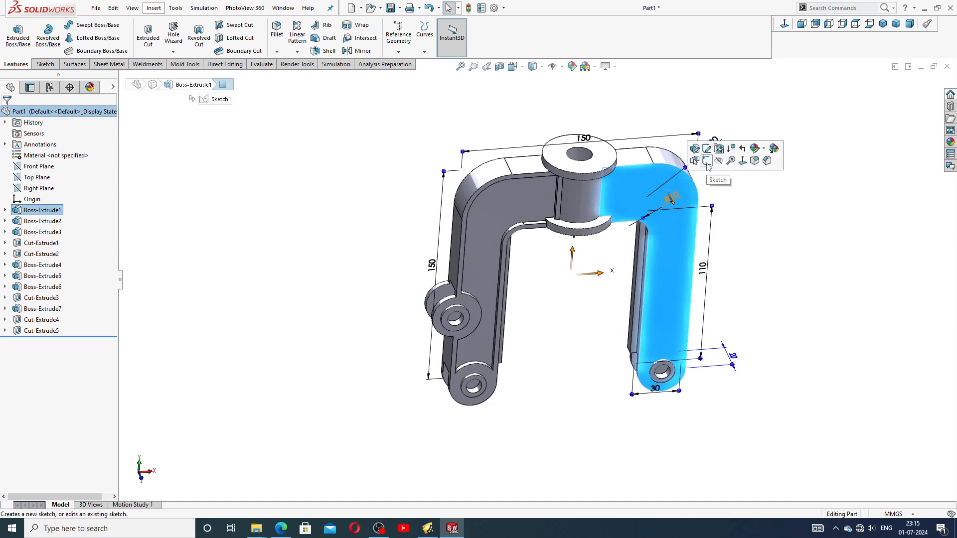
click(707, 161)
click(526, 193)
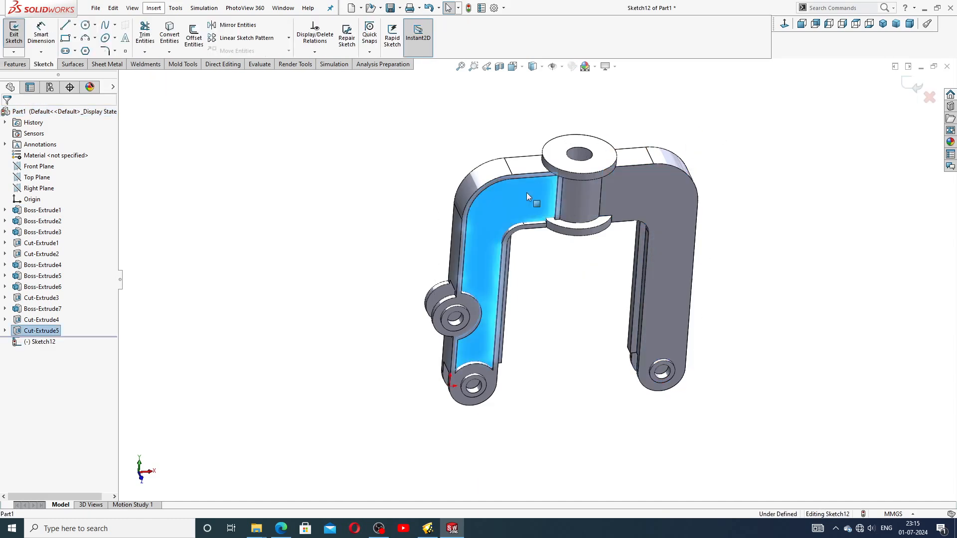
click(172, 37)
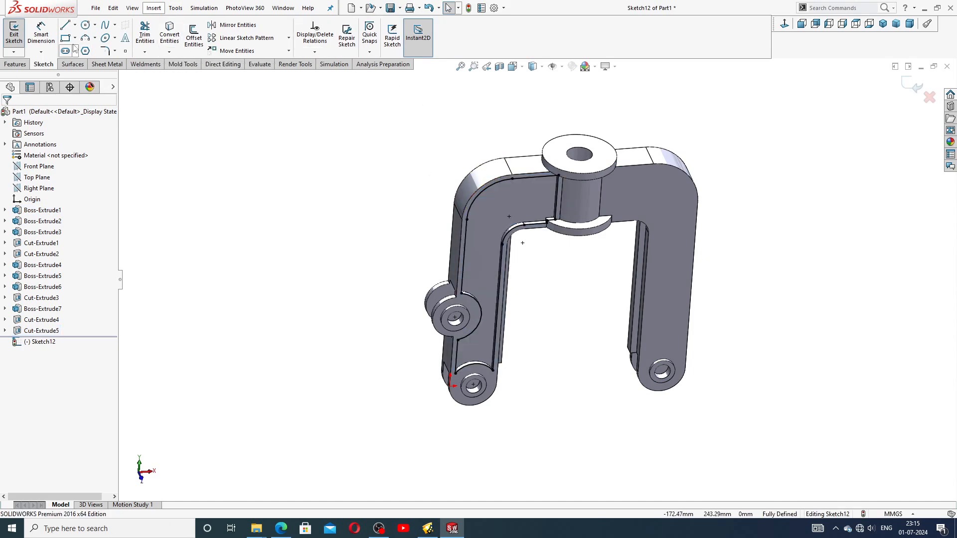
Step: Draw a vertical centerline in front view from the midpoint of the lower hub flange's bottom edge down between the legs
click(75, 25)
click(84, 47)
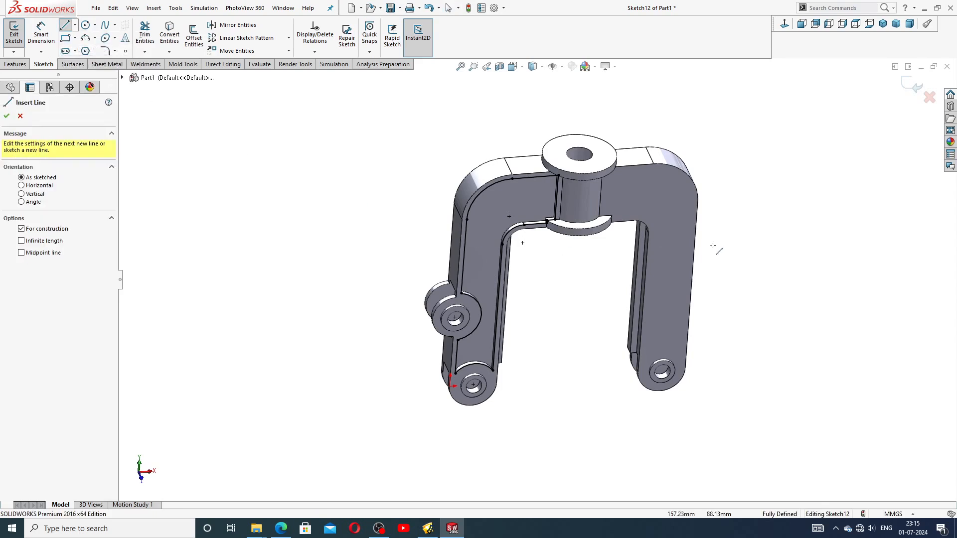
click(801, 24)
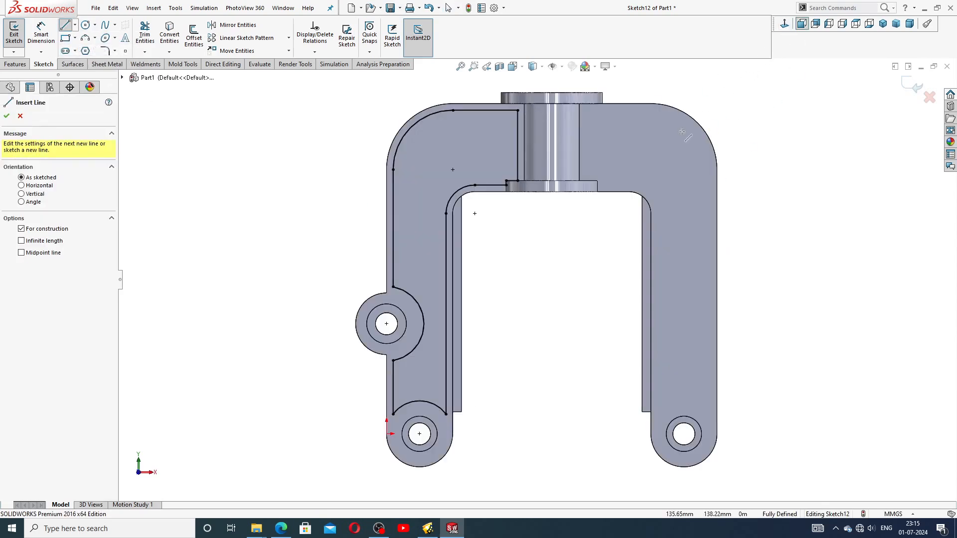
click(551, 191)
click(551, 266)
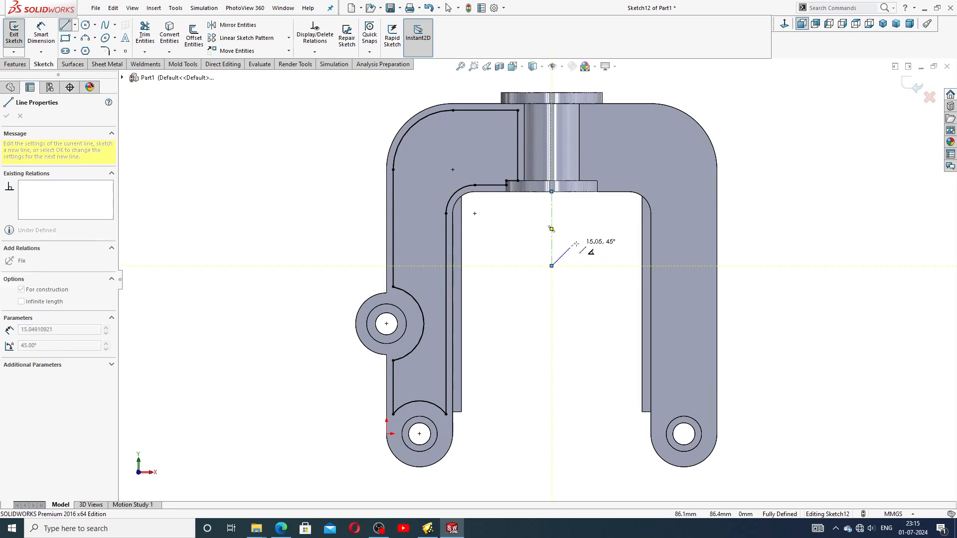
right_click(576, 244)
click(595, 250)
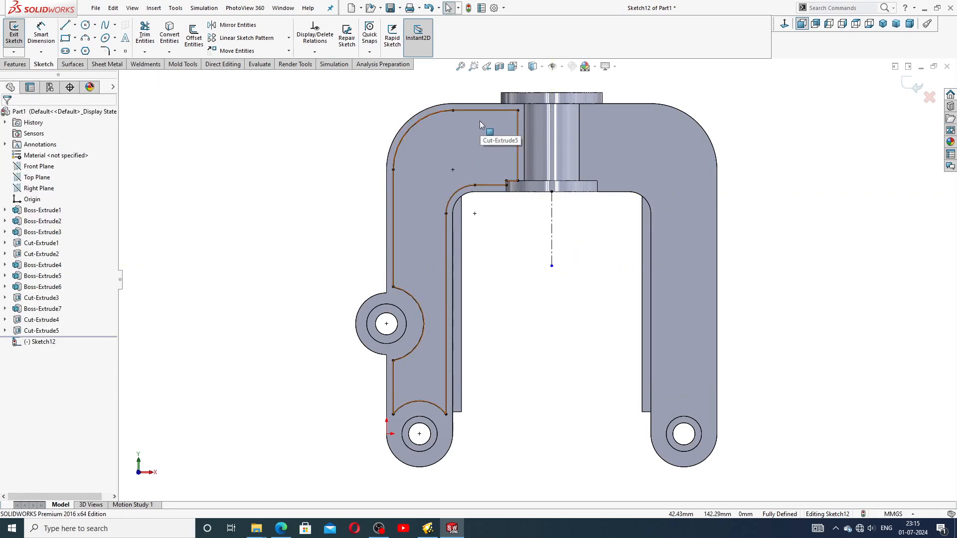
Step: Mirror the converted left pocket outline, with Copy on, about the vertical centerline onto the right half
click(264, 28)
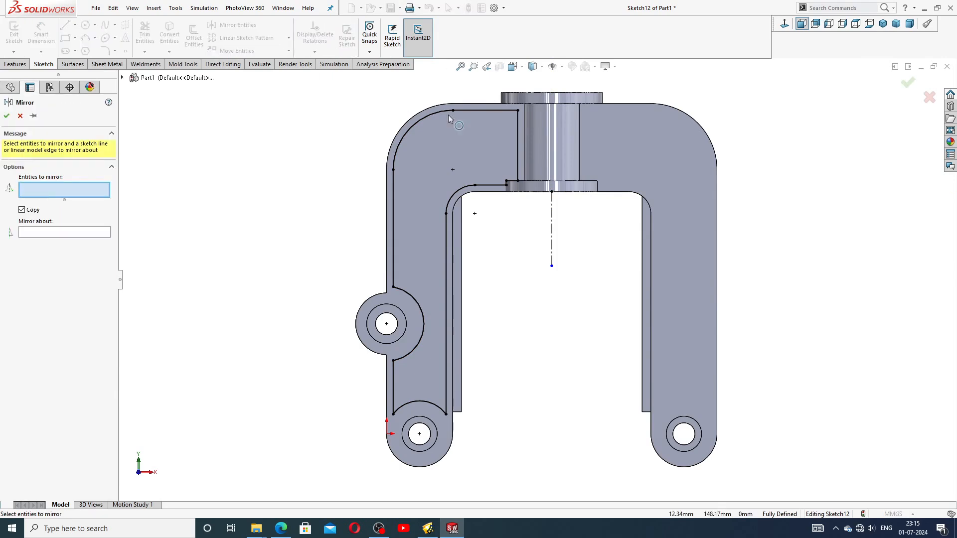
mouse_move(524, 80)
mouse_down()
mouse_move(538, 338)
mouse_move(495, 434)
mouse_move(336, 397)
mouse_move(344, 150)
mouse_move(374, 122)
mouse_up()
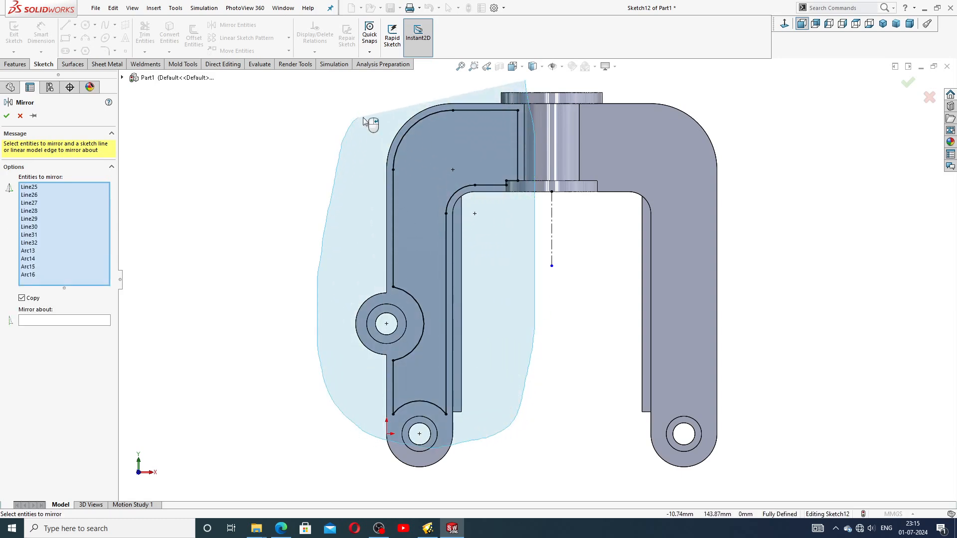
click(75, 322)
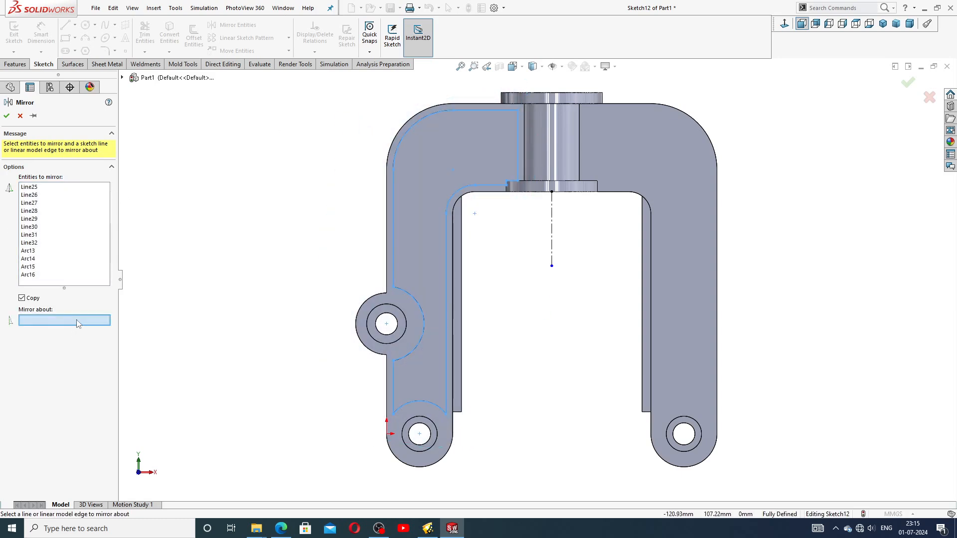
click(552, 226)
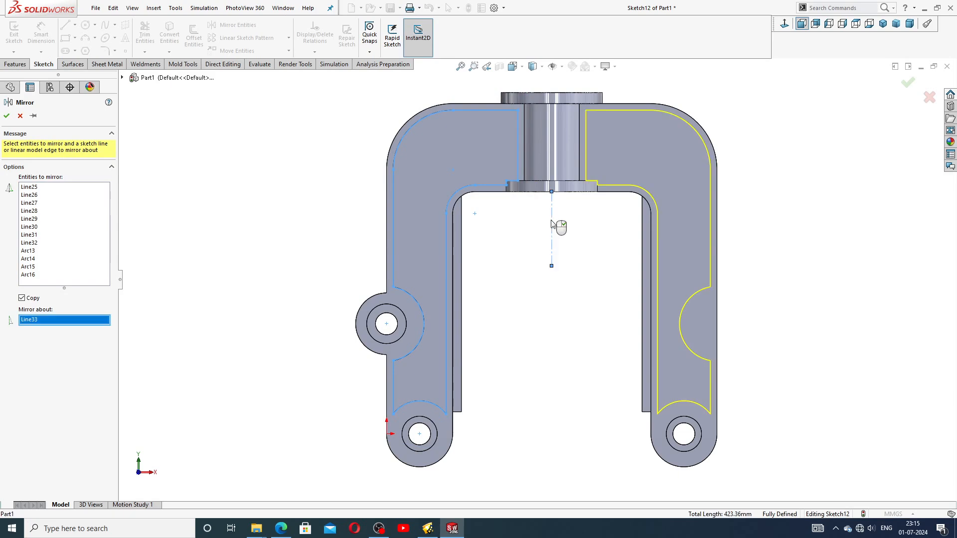
click(7, 116)
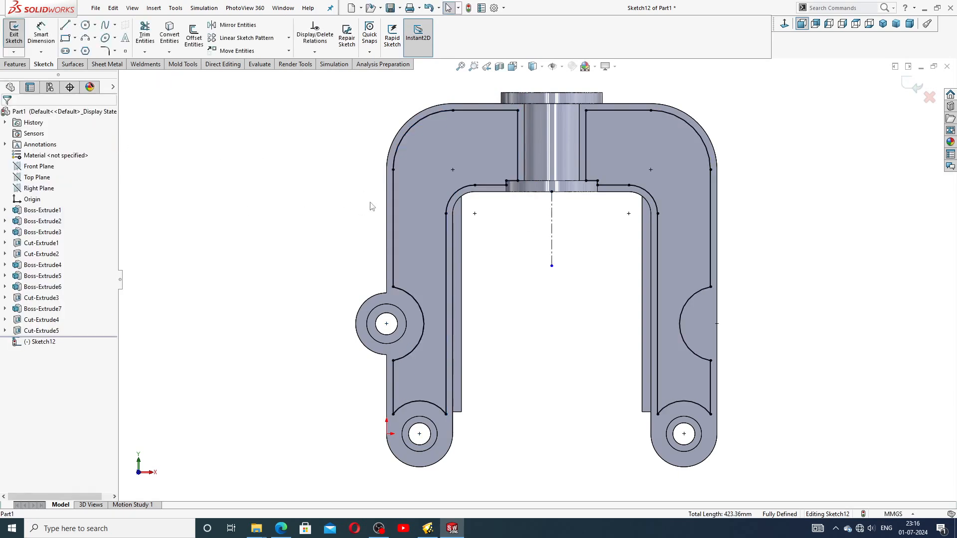
Step: Draw a vertical line across the gap between the mirrored arc's two endpoints on the right leg's outer inset edge
click(65, 25)
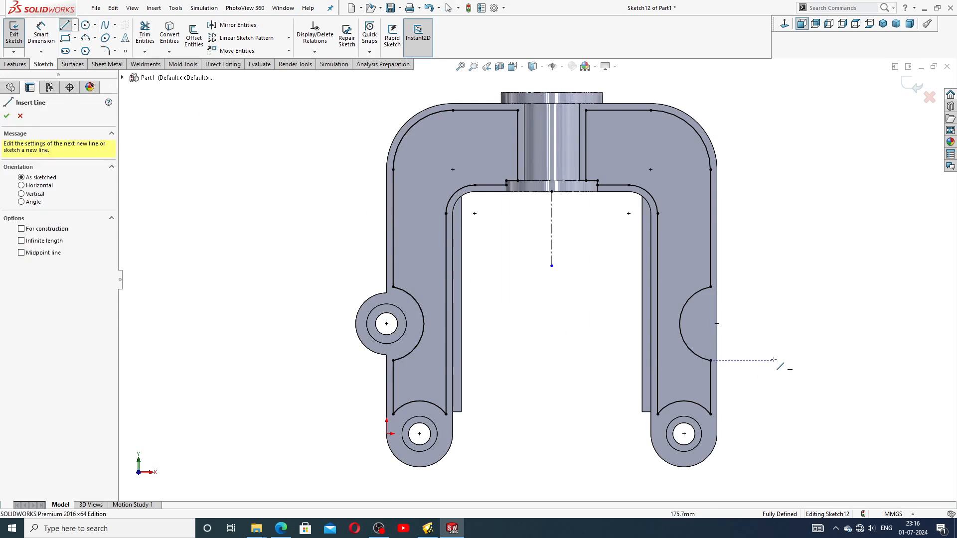
scroll(773, 360, down, 3)
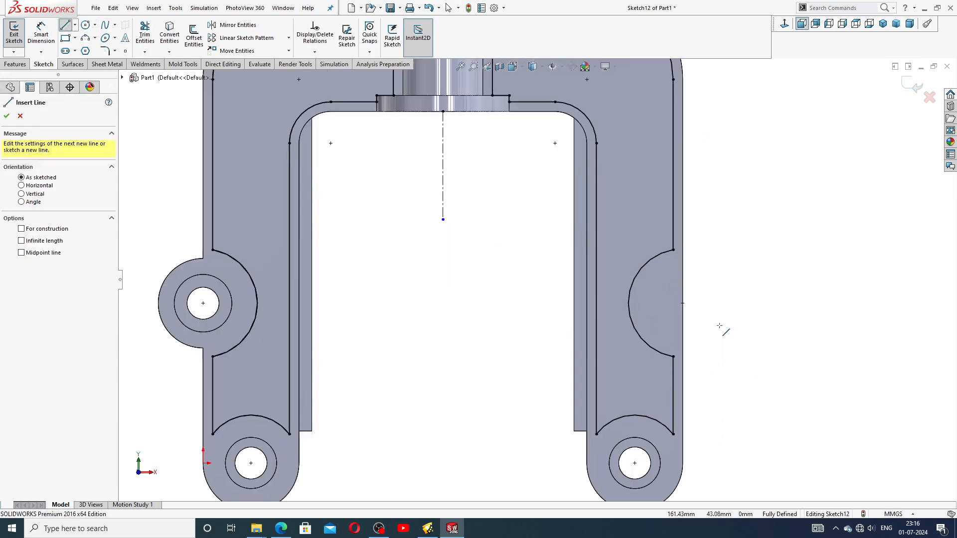
click(673, 250)
click(673, 356)
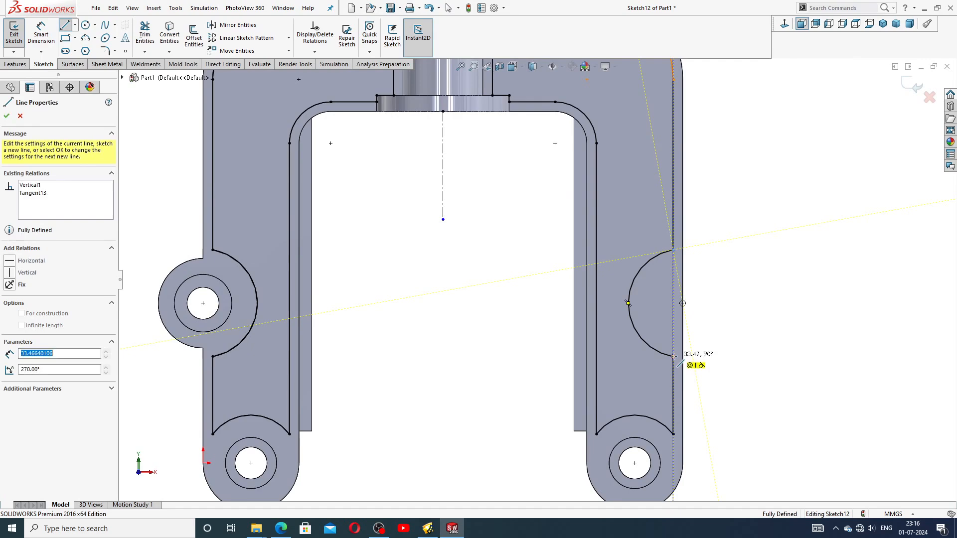
right_click(723, 330)
click(745, 342)
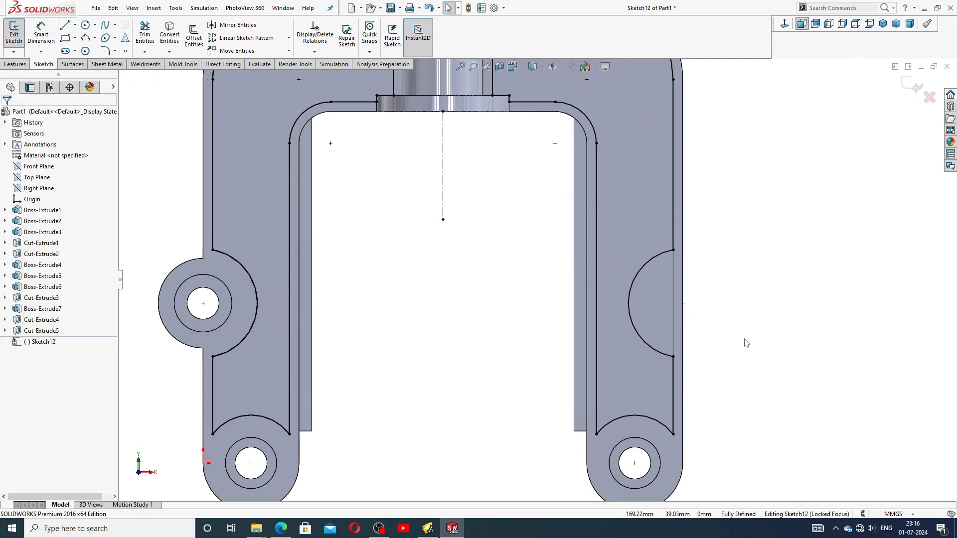
Step: Trim away the mirrored semicircular arc on the right leg with Trim to closest
click(148, 38)
click(657, 265)
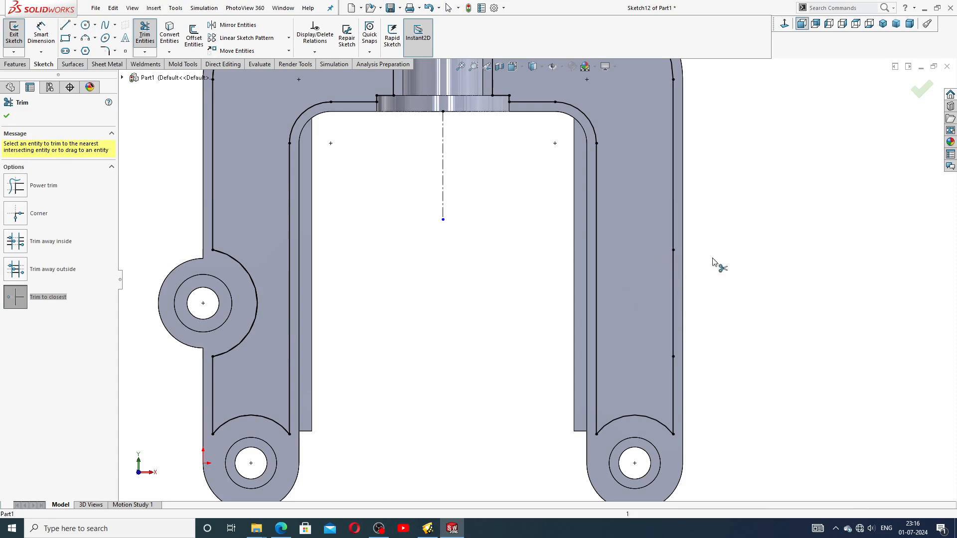
right_click(728, 194)
click(745, 145)
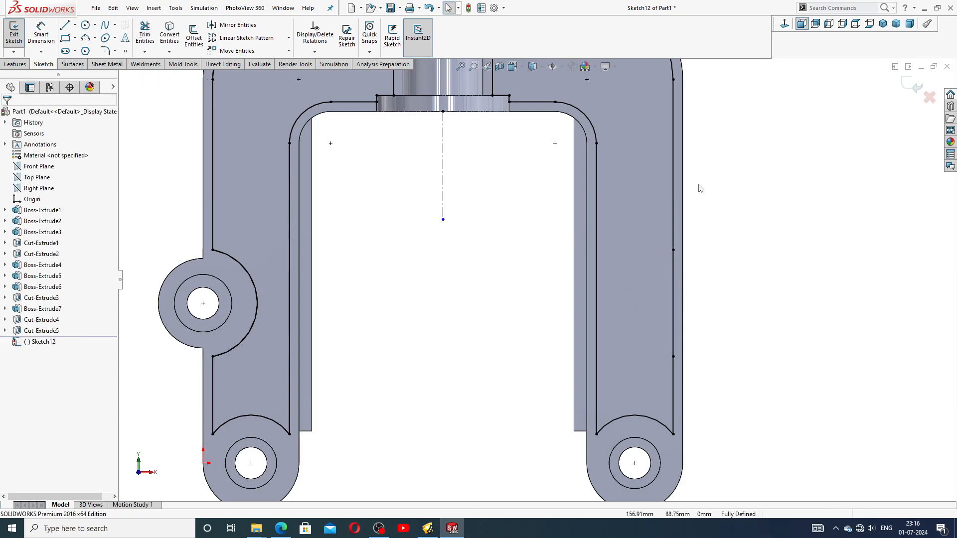
scroll(697, 187, up, 3)
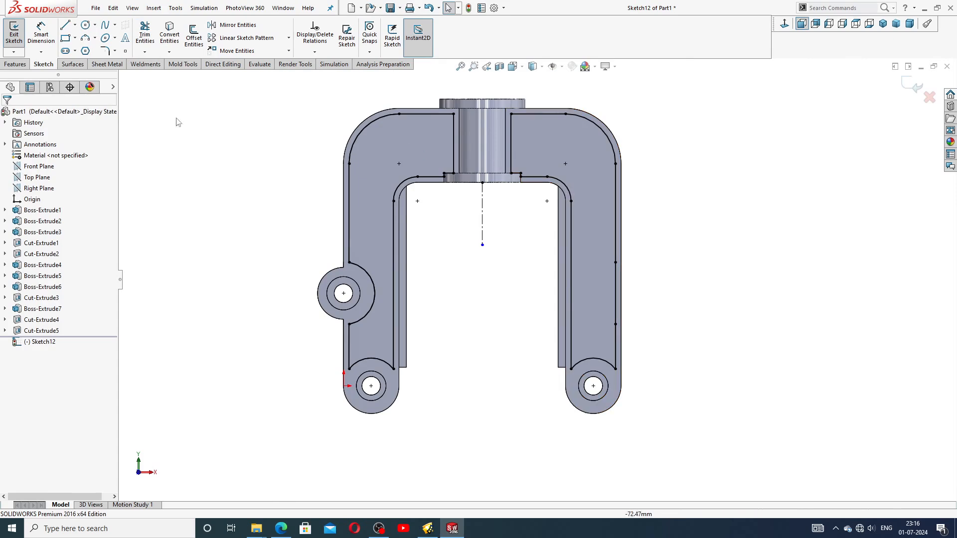
Step: Cut only the right half's closed pocket region 3 mm deep with a blind Extruded Cut
click(15, 64)
click(148, 35)
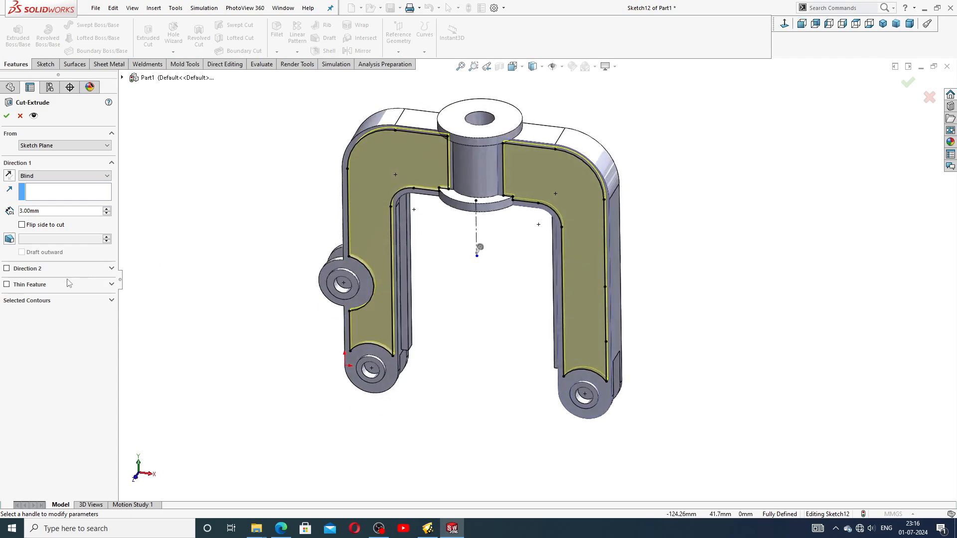
click(61, 302)
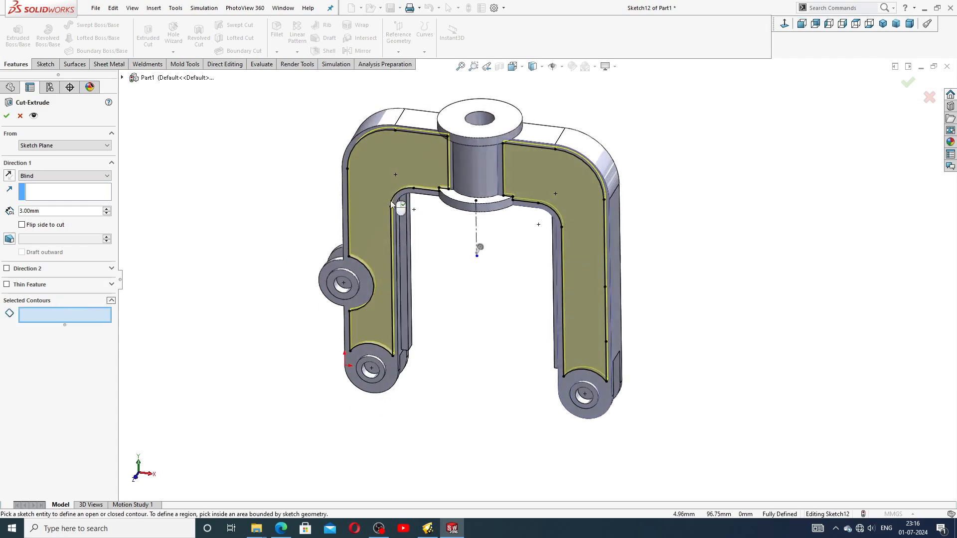
click(548, 166)
mouse_move(634, 194)
middle_down()
mouse_move(640, 158)
mouse_move(645, 193)
middle_up()
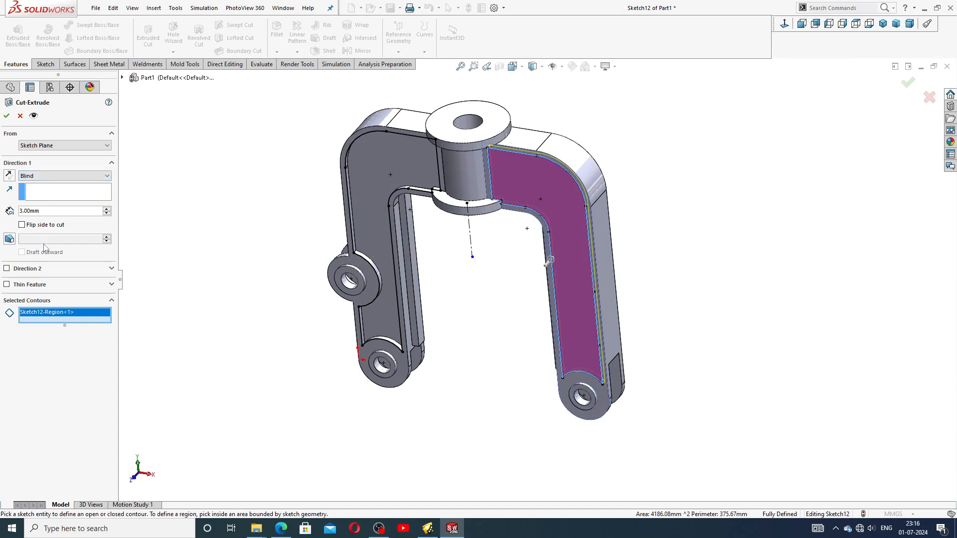
click(6, 115)
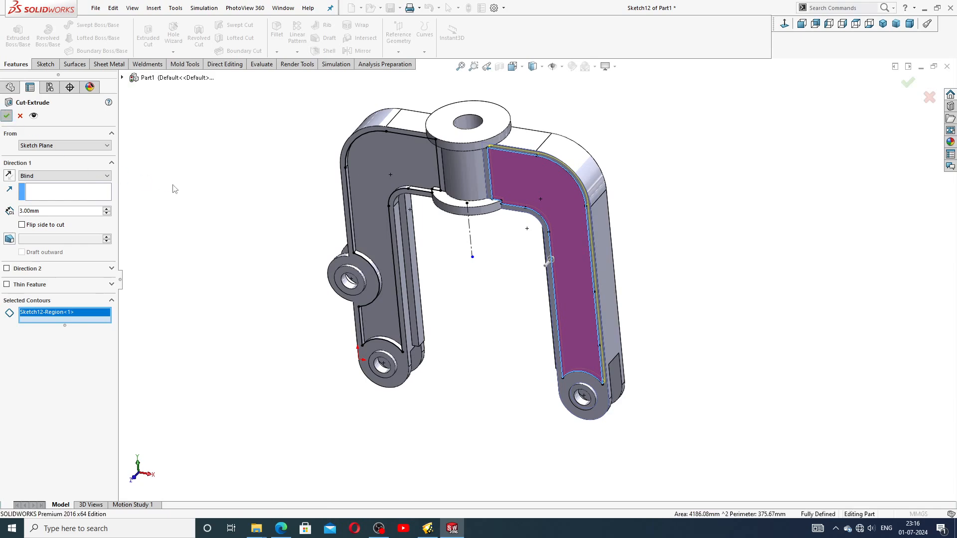
click(226, 187)
mouse_move(228, 190)
middle_down()
mouse_move(361, 188)
mouse_move(358, 237)
mouse_move(442, 231)
mouse_move(418, 215)
mouse_move(633, 301)
mouse_move(645, 209)
mouse_move(673, 269)
middle_up()
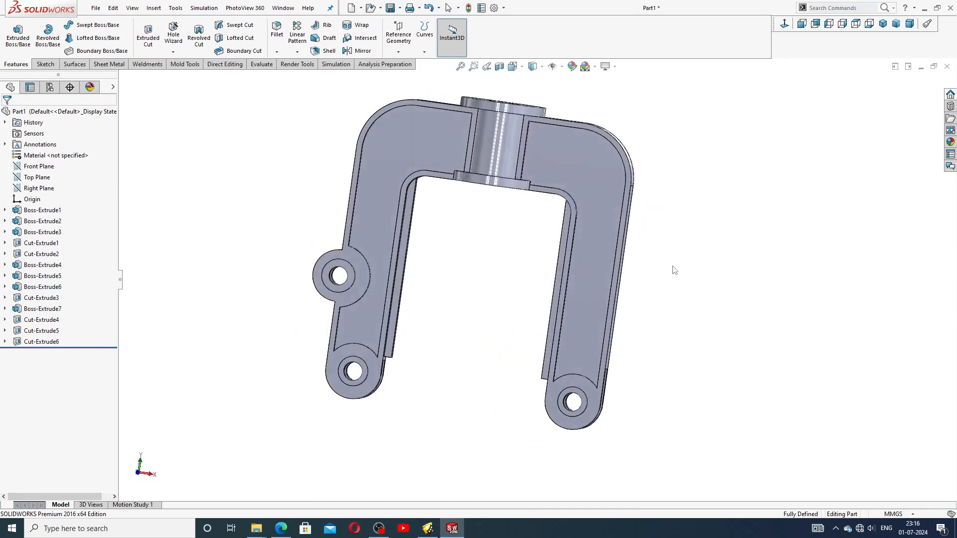
click(594, 296)
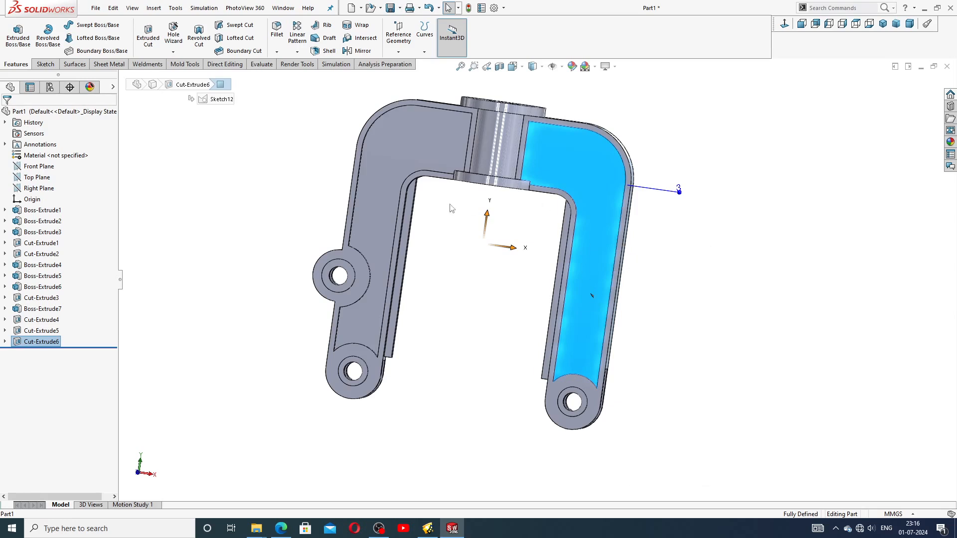
click(381, 199)
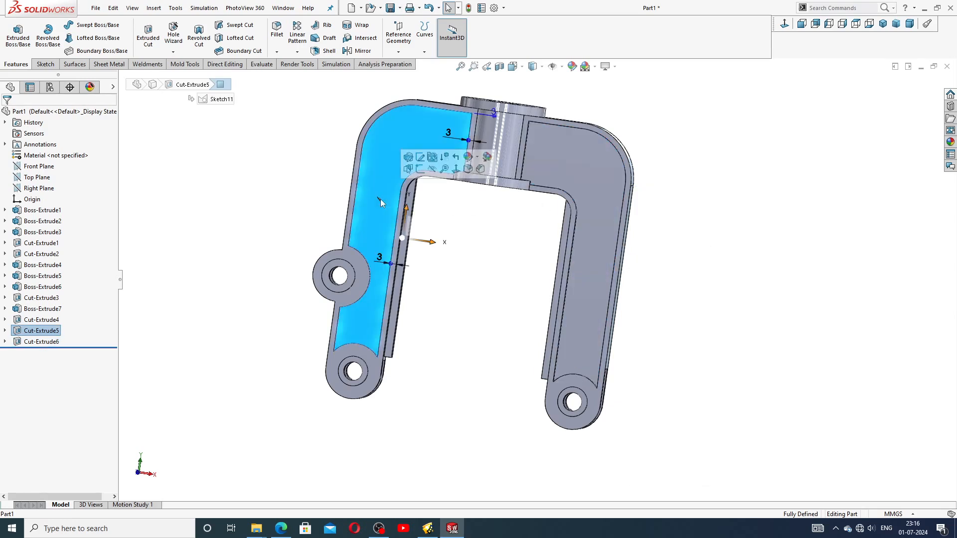
click(626, 146)
middle_drag(596, 141, 548, 184)
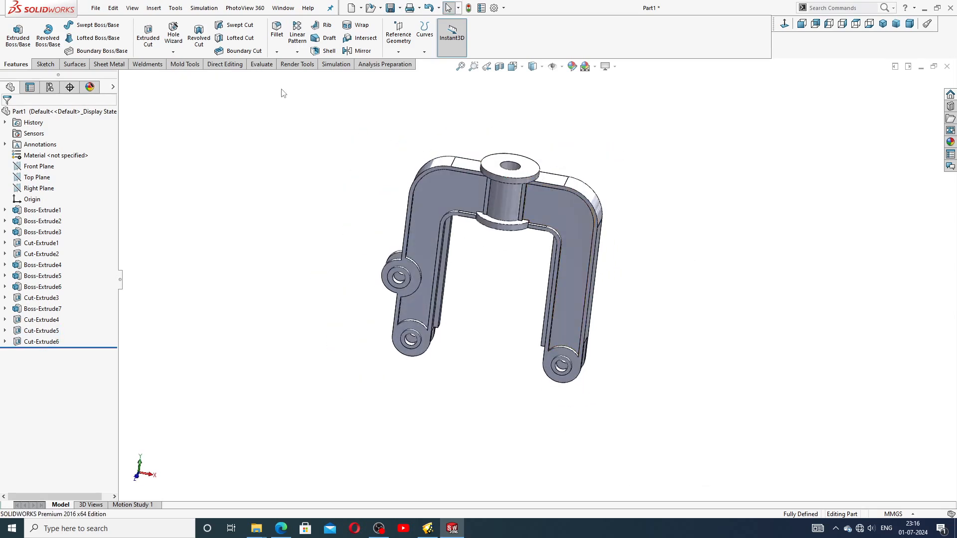
Step: Mirror the left and right pocket cuts, Cut-Extrude5 and Cut-Extrude6, about the Front Plane onto the support's back face
click(39, 166)
middle_drag(235, 211, 208, 236)
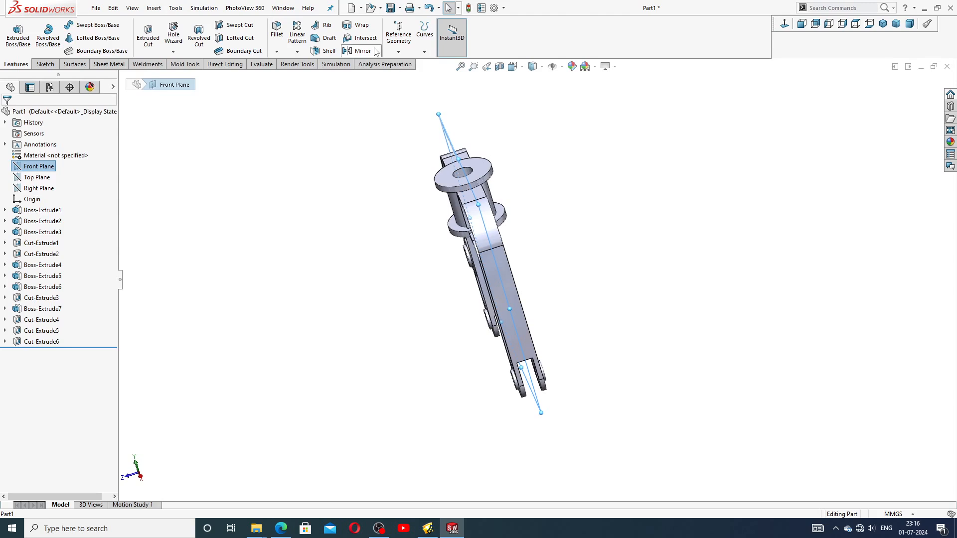
click(359, 50)
middle_drag(508, 151, 343, 151)
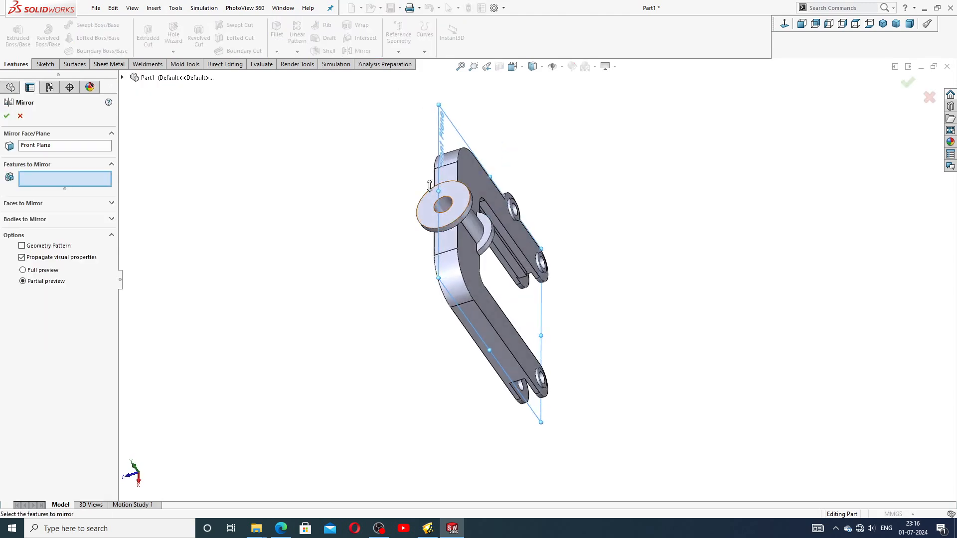
click(122, 77)
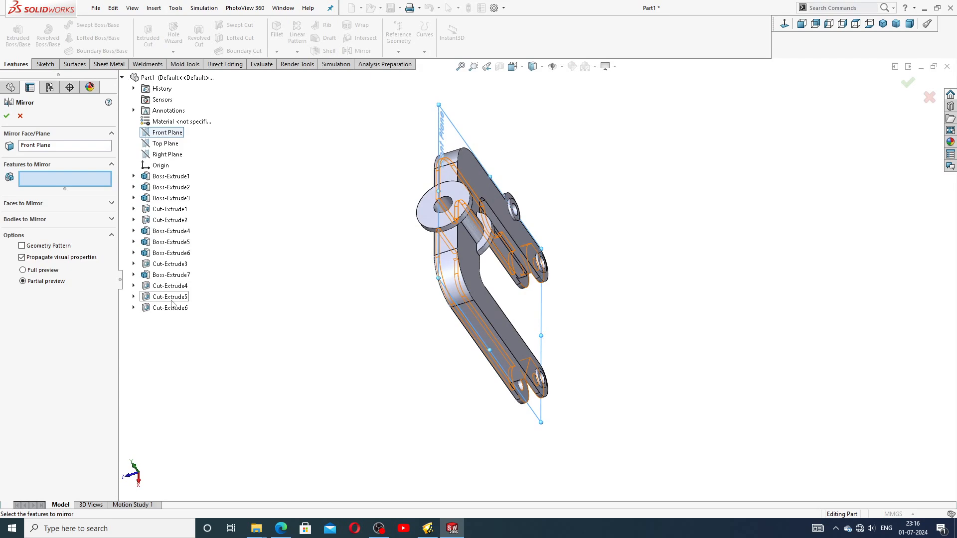
click(169, 297)
middle_drag(229, 317, 331, 254)
click(170, 307)
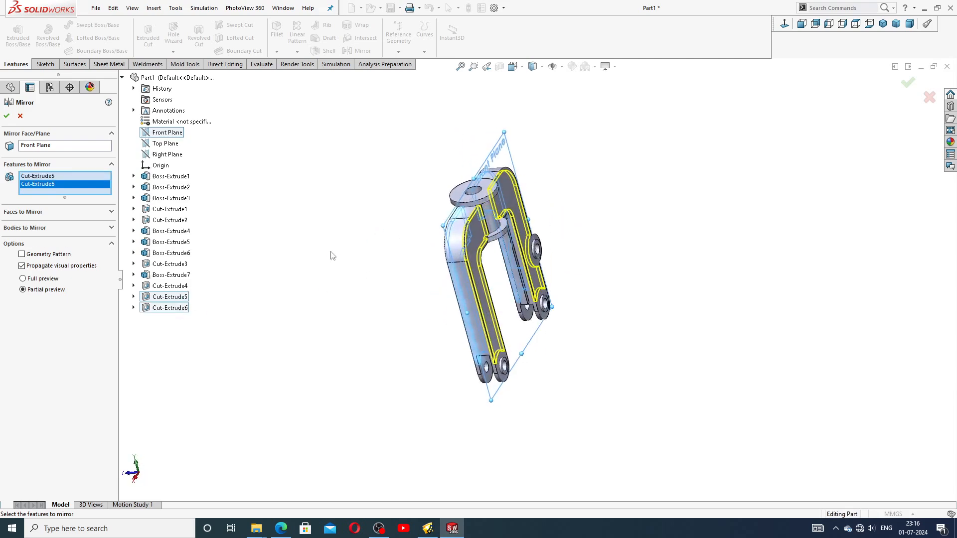
click(7, 116)
middle_drag(416, 250, 518, 89)
Step: Chamfer the hub hole's lower edge by 1 mm at 45 degrees
scroll(499, 190, down, 5)
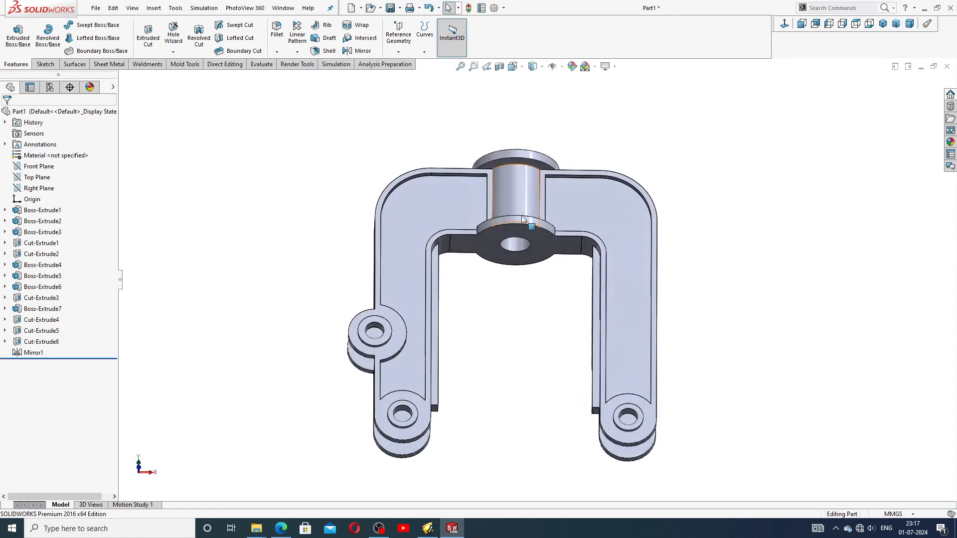
click(276, 52)
click(293, 77)
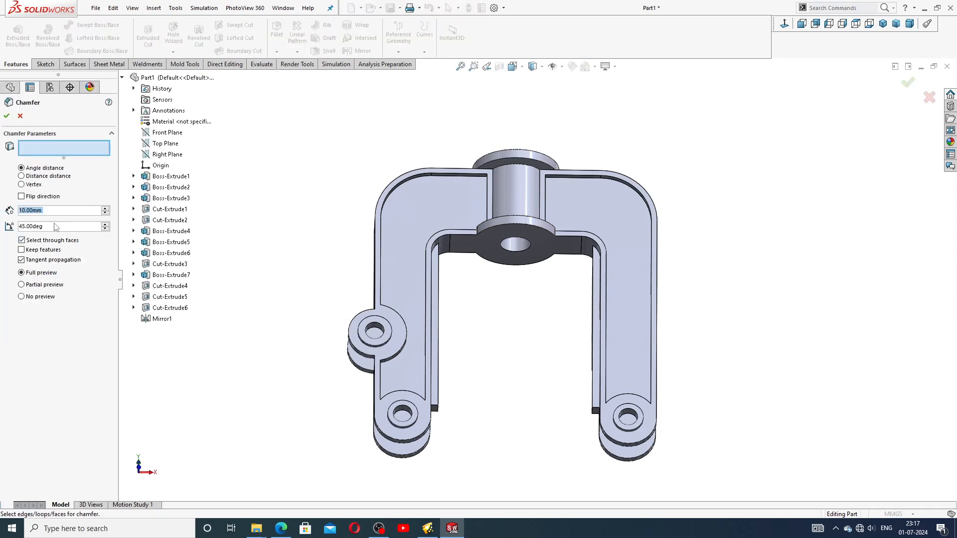
text(1)
key(Return)
scroll(469, 279, down, 3)
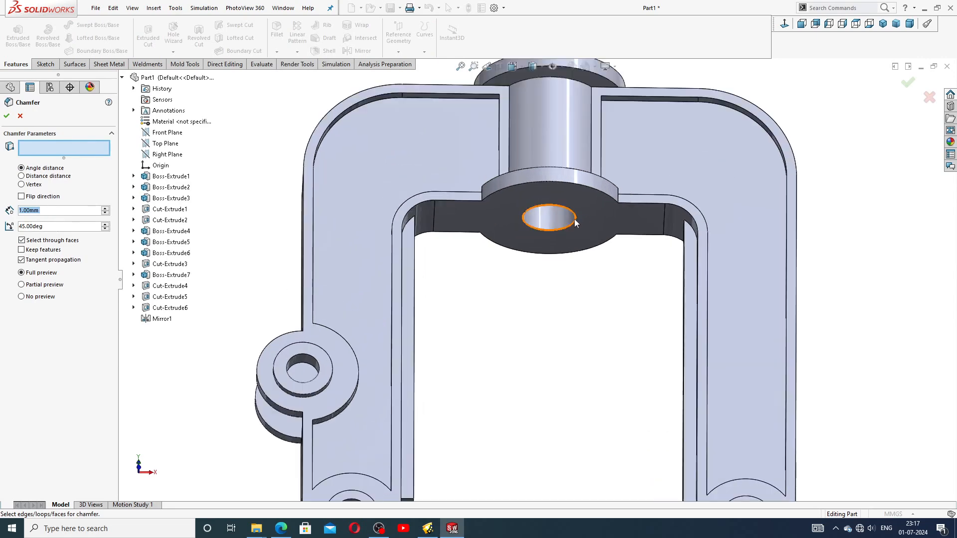
click(563, 228)
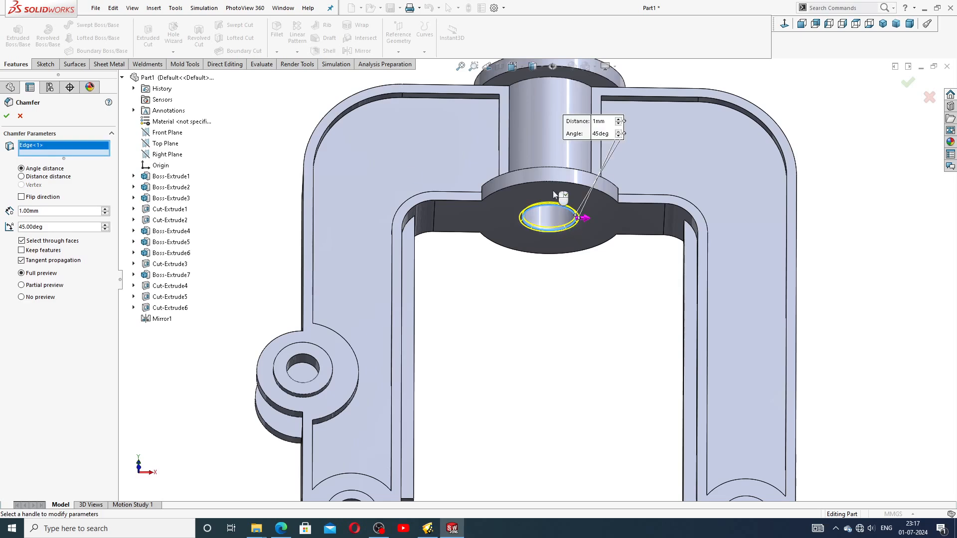
click(6, 116)
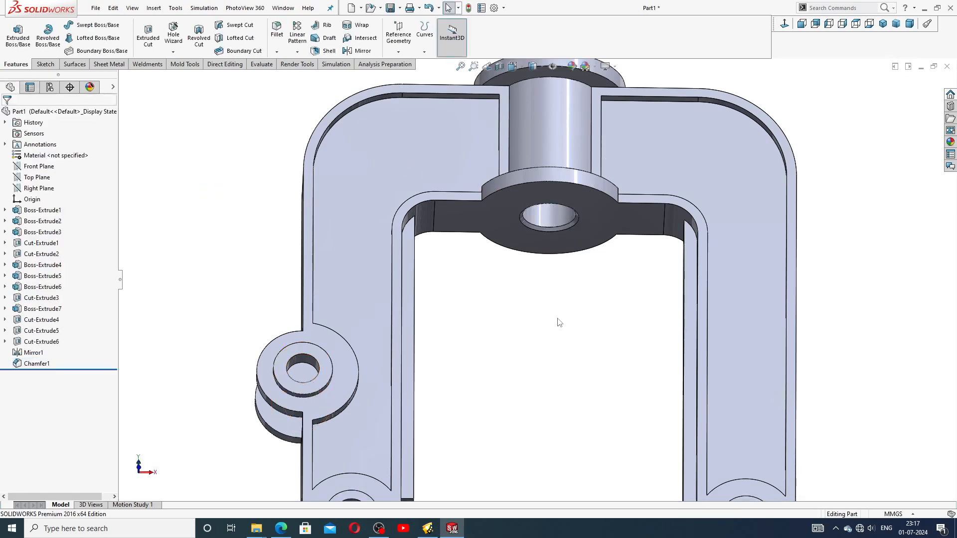
Step: Switch to the browser to examine the PART-15 SUPPORT PDF drawing's thread details, and return to the SOLIDWORKS part
scroll(568, 314, up, 3)
middle_drag(570, 282, 561, 333)
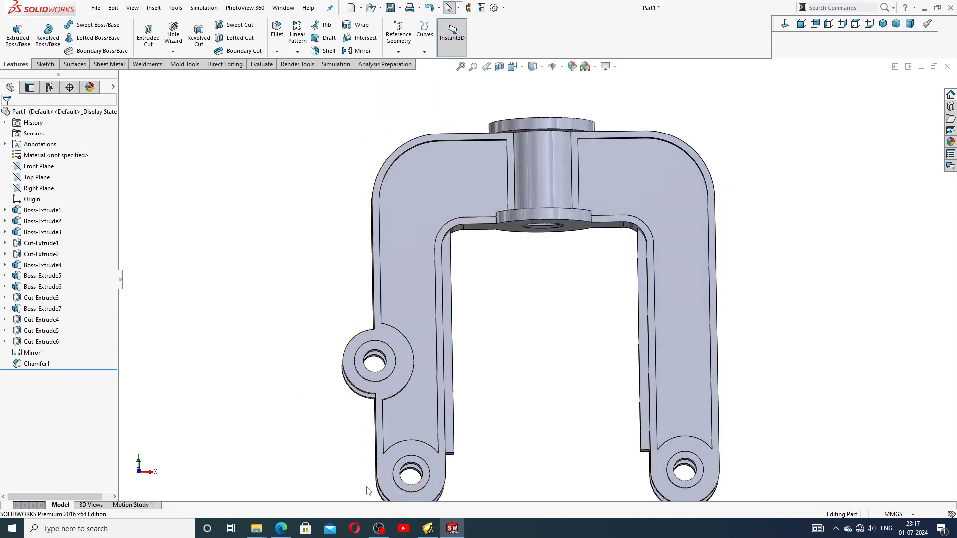
click(282, 528)
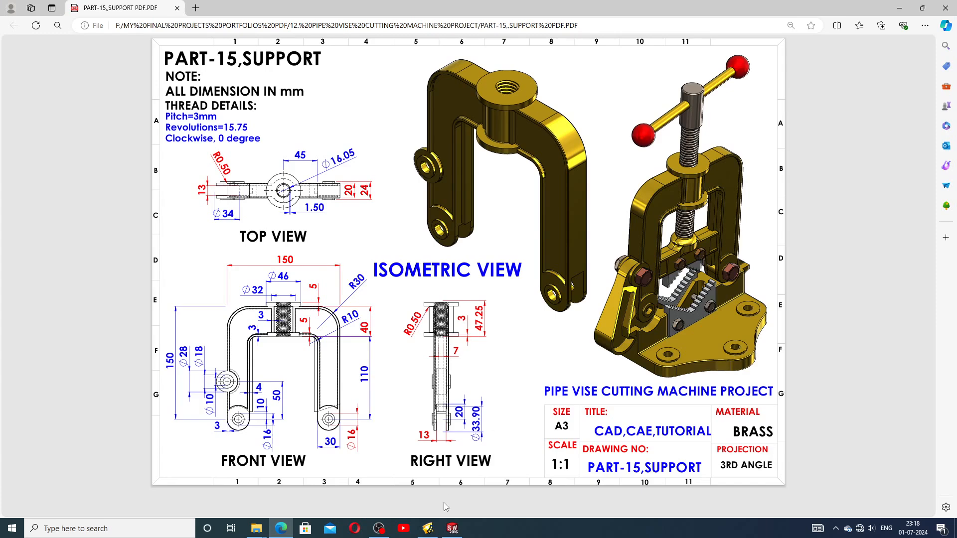
click(452, 529)
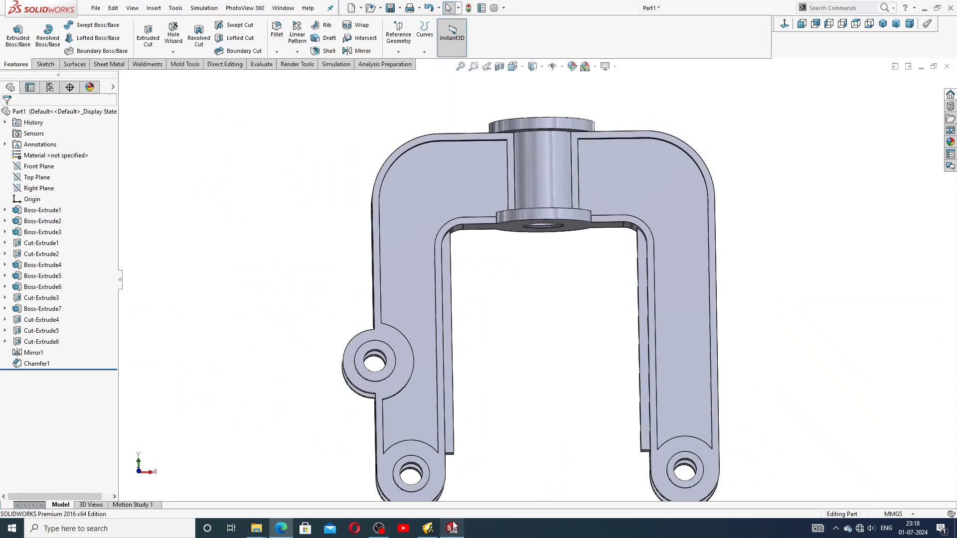
Step: Start a sketch on the lower hub flange's underside and convert the chamfer's inner circular edge into a sketch circle
middle_drag(558, 274, 561, 235)
click(563, 262)
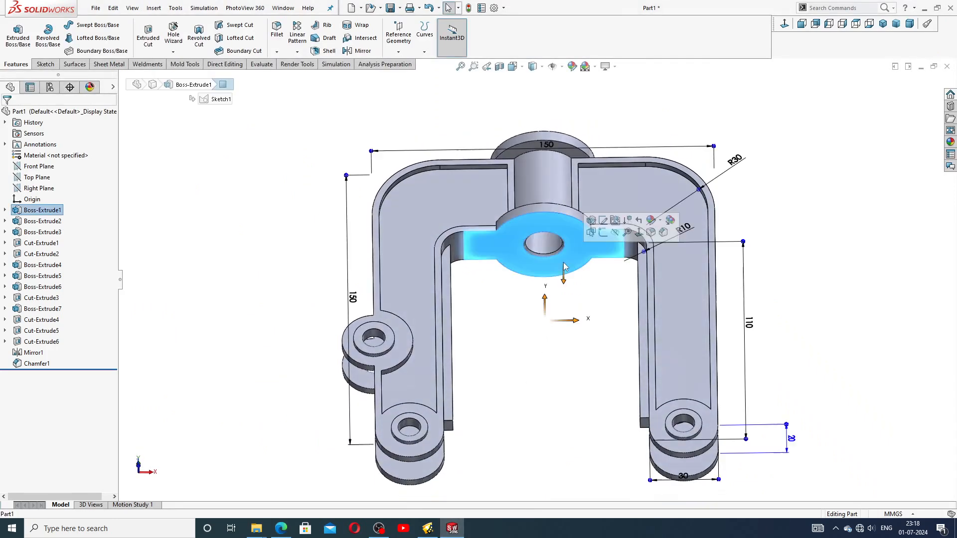
click(600, 236)
scroll(538, 254, down, 5)
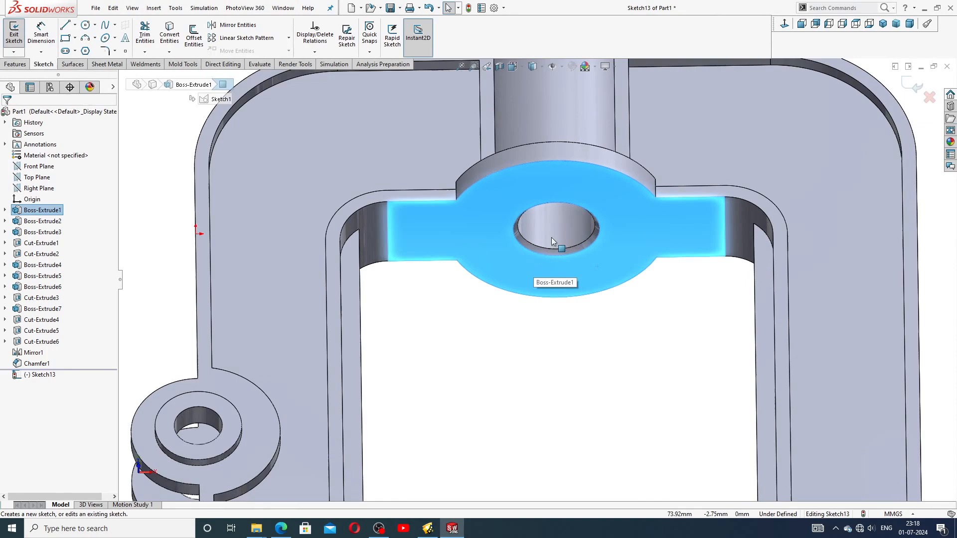
click(548, 248)
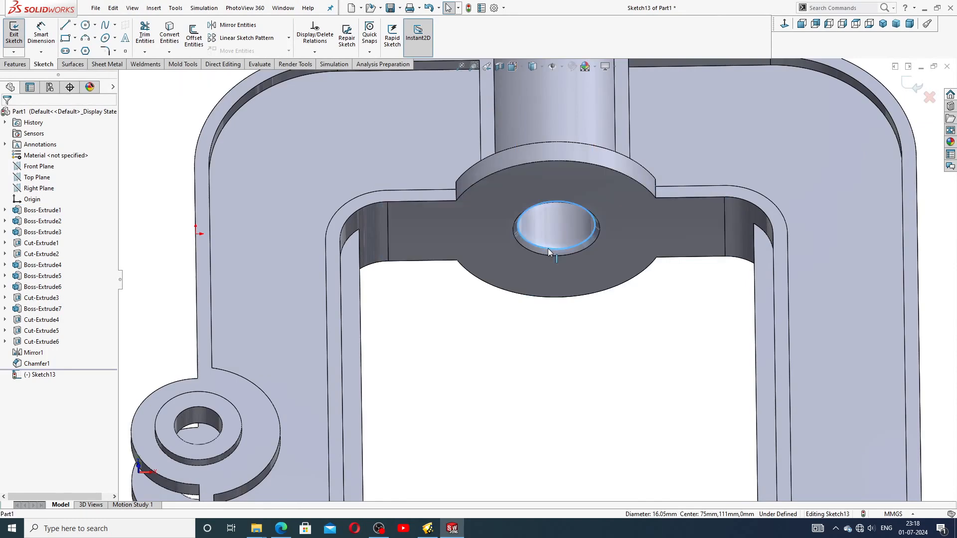
click(16, 65)
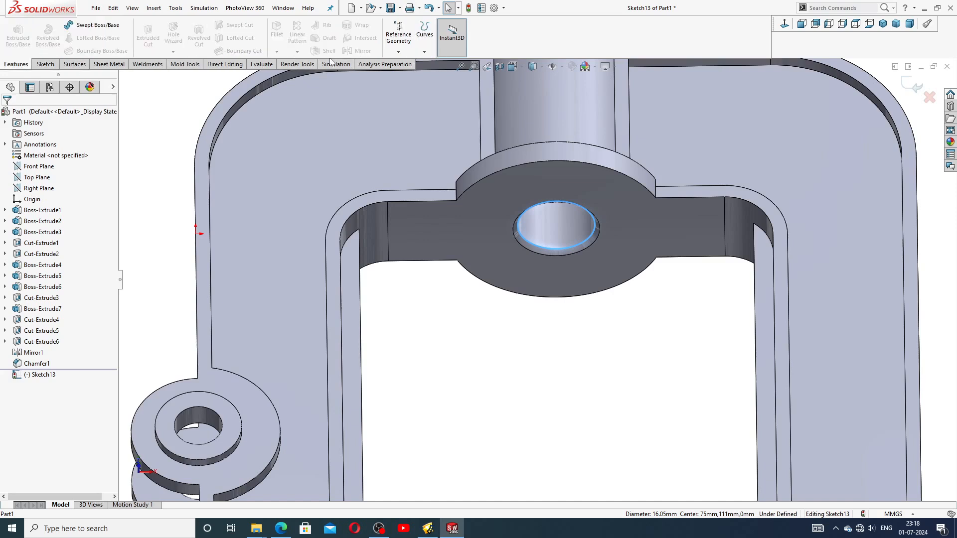
click(44, 65)
click(169, 36)
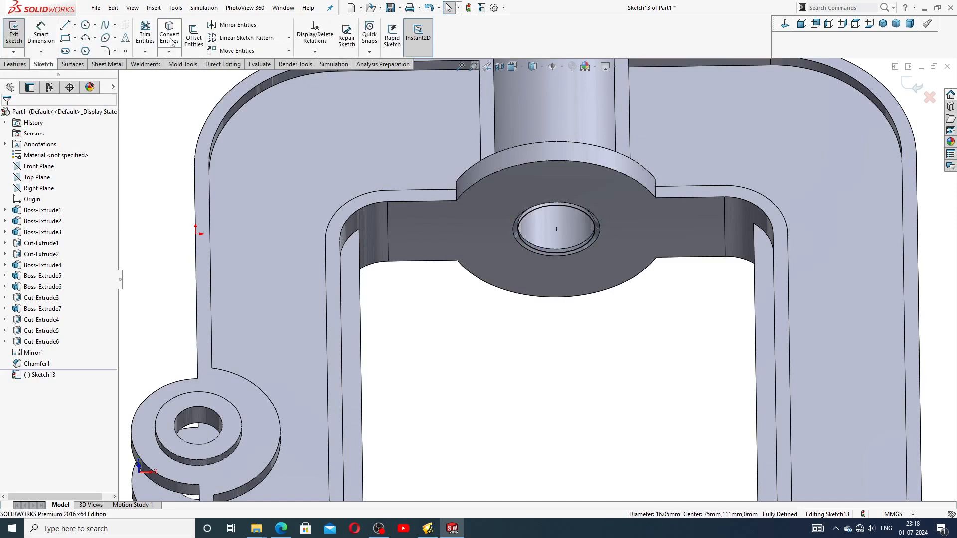
Step: Start a helix from the converted circle with a constant 3 mm pitch and reverse its direction into the hub hole
click(16, 65)
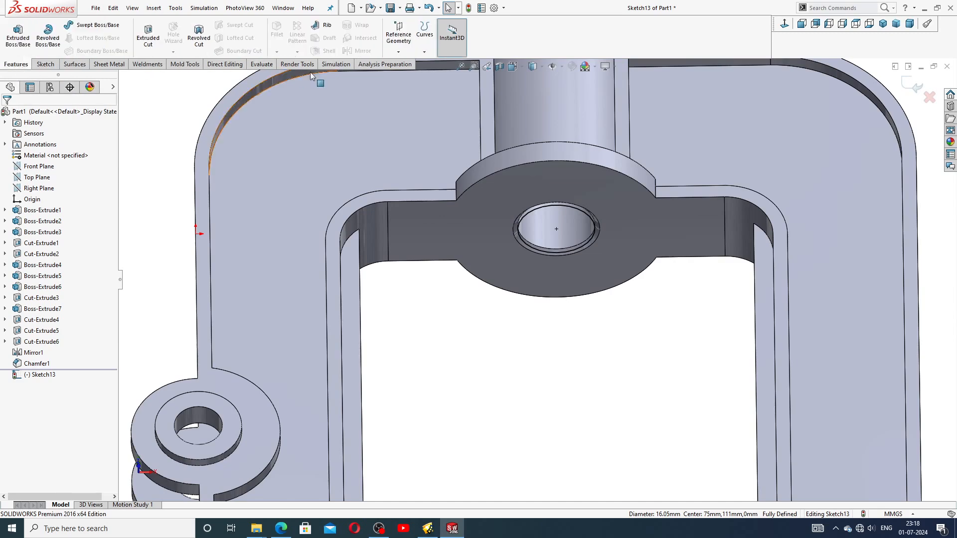
click(424, 31)
click(447, 92)
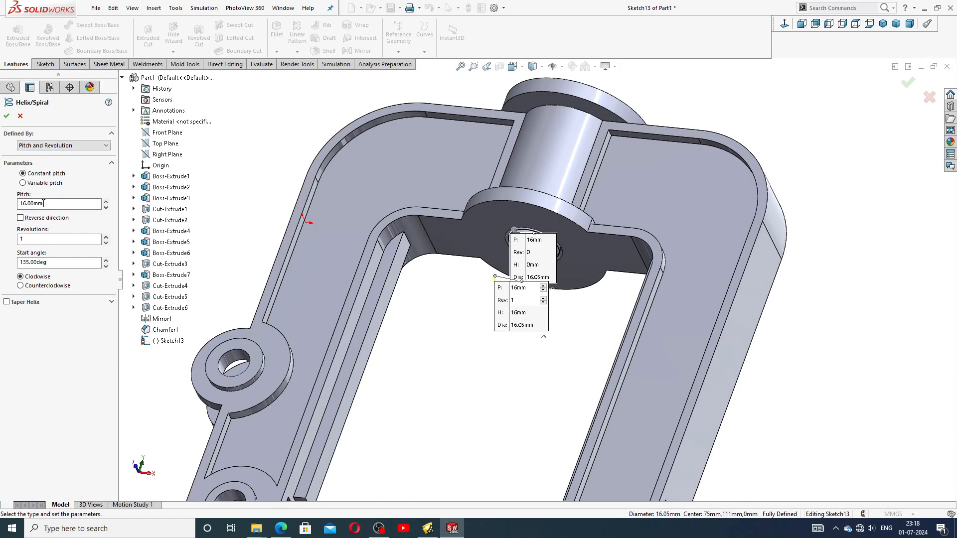
drag(46, 204, 1, 209)
text(3)
key(Return)
click(39, 219)
Step: Consult the thread details in the browser's PDF drawing, then set the helix in SOLIDWORKS to 15.75 revolutions with a 0-degree start angle
drag(39, 239, 7, 243)
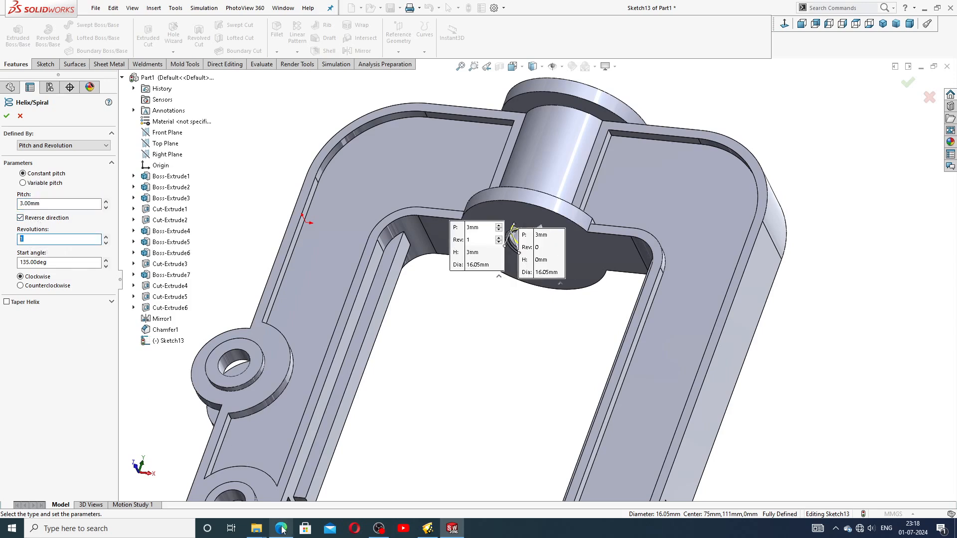
mouse_move(280, 528)
click(283, 495)
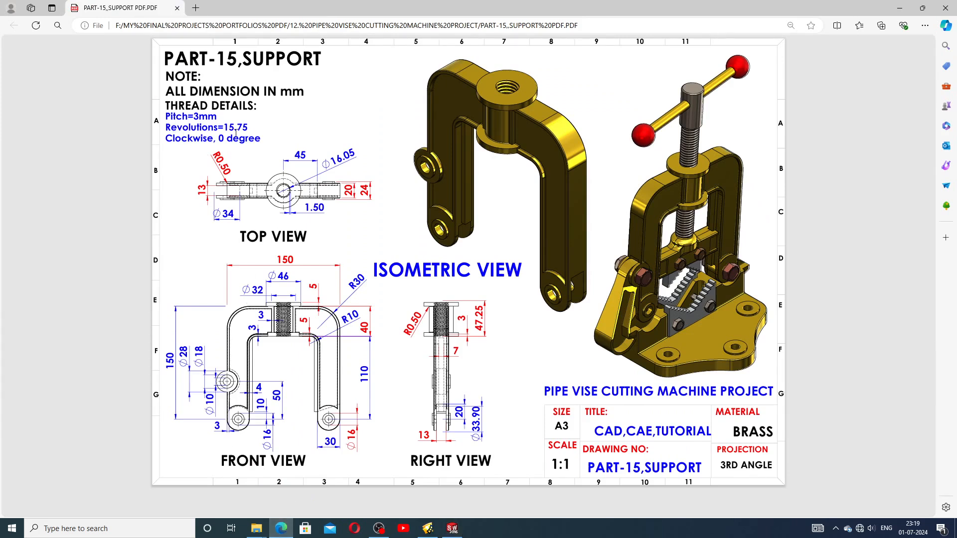
click(452, 528)
drag(66, 244, 11, 246)
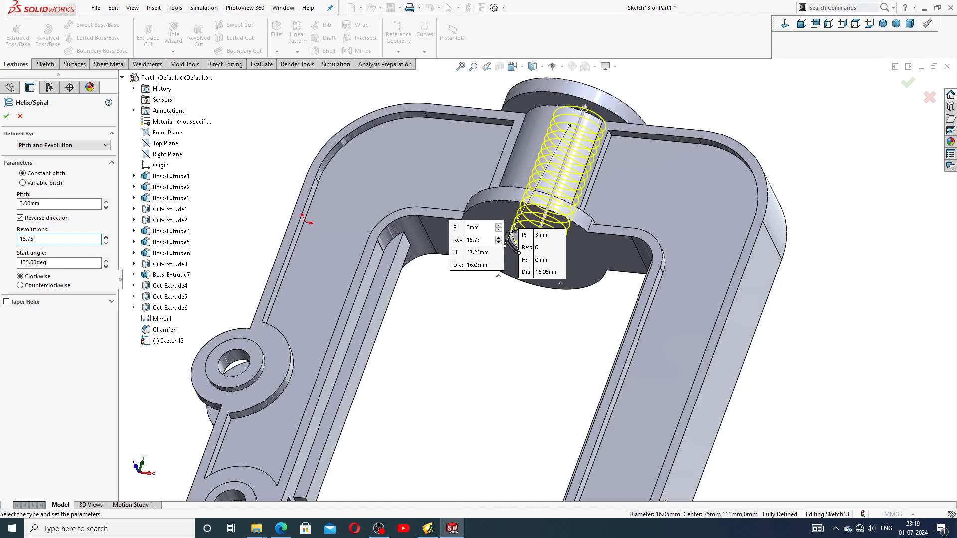
click(37, 262)
drag(55, 263, 15, 268)
text(0)
key(Return)
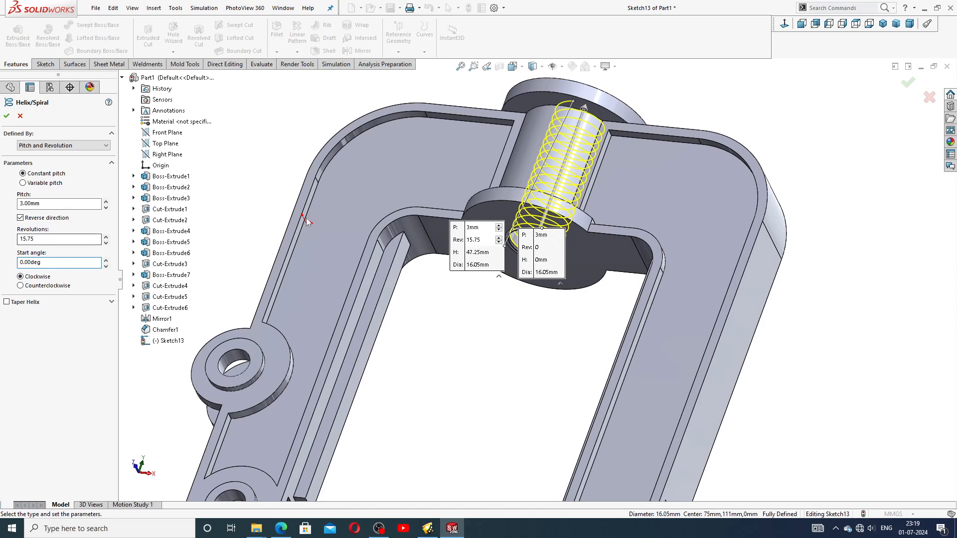
Step: Recheck the helix parameters against the PART-15 SUPPORT drawing in the browser, return to SOLIDWORKS and accept the clockwise helix
scroll(450, 394, up, 2)
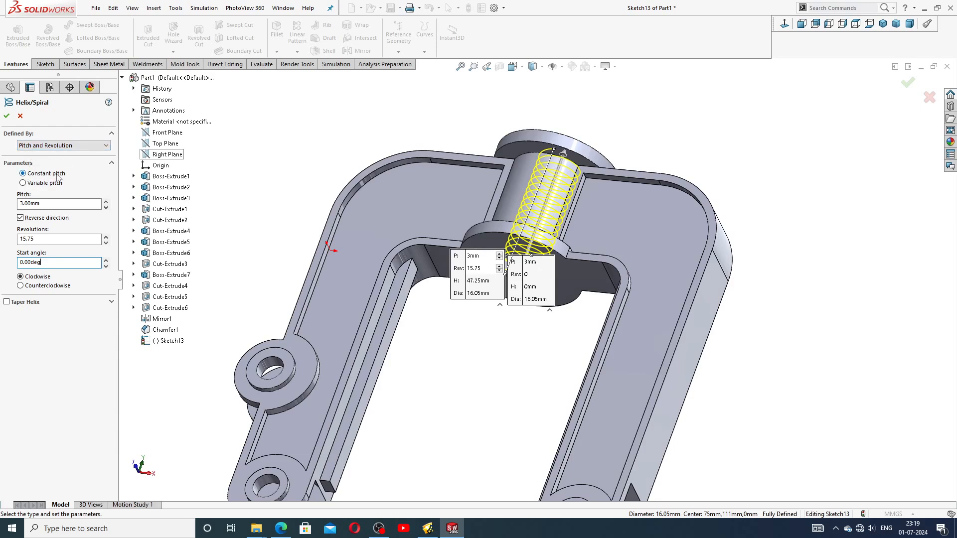
double_click(21, 239)
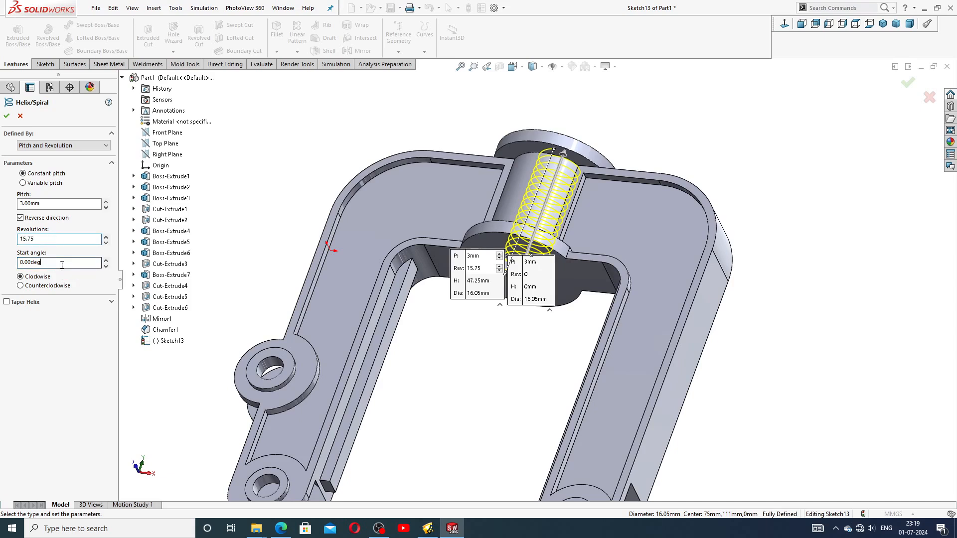
click(33, 263)
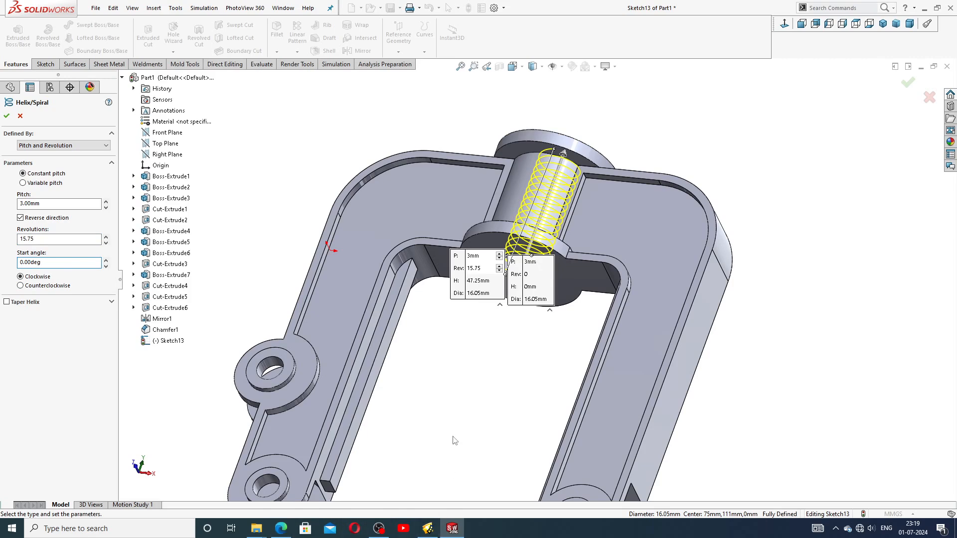
click(280, 528)
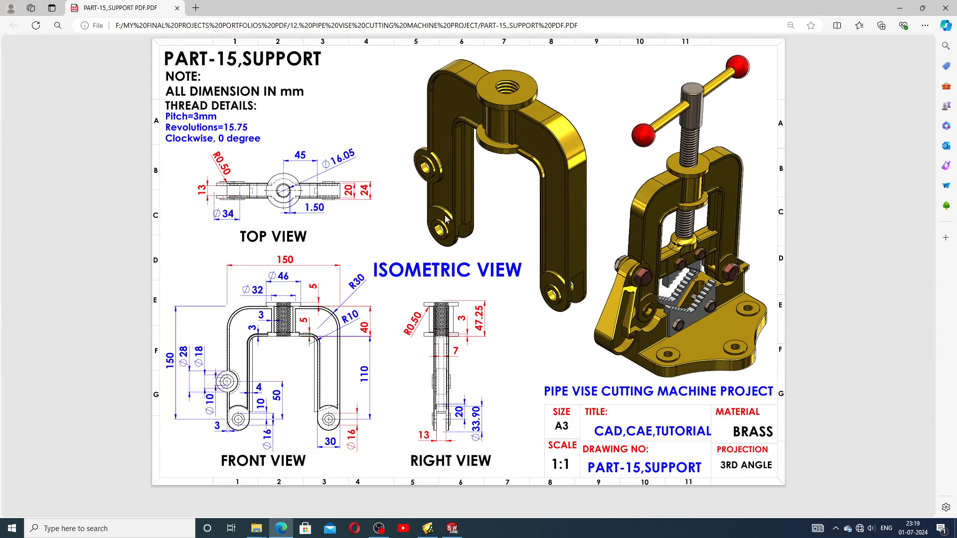
click(432, 496)
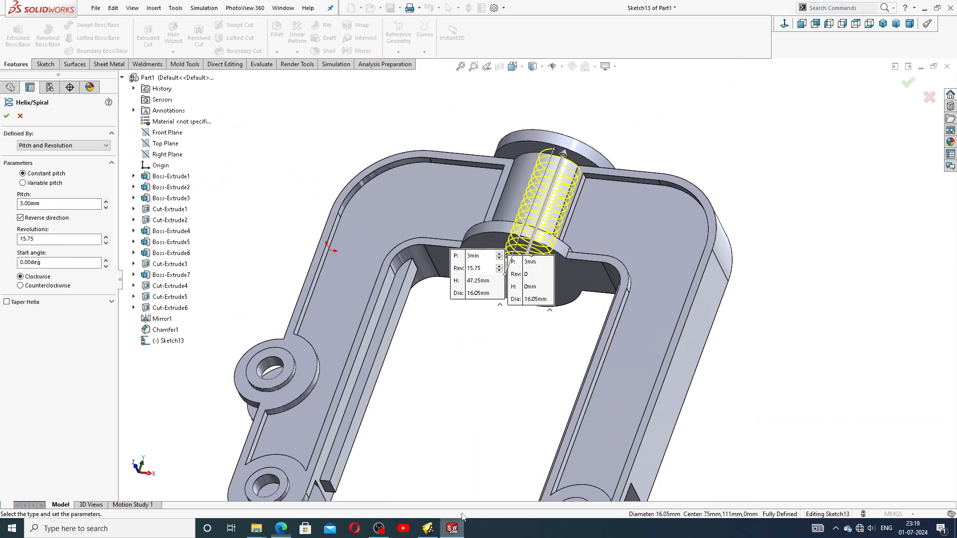
click(7, 116)
click(230, 209)
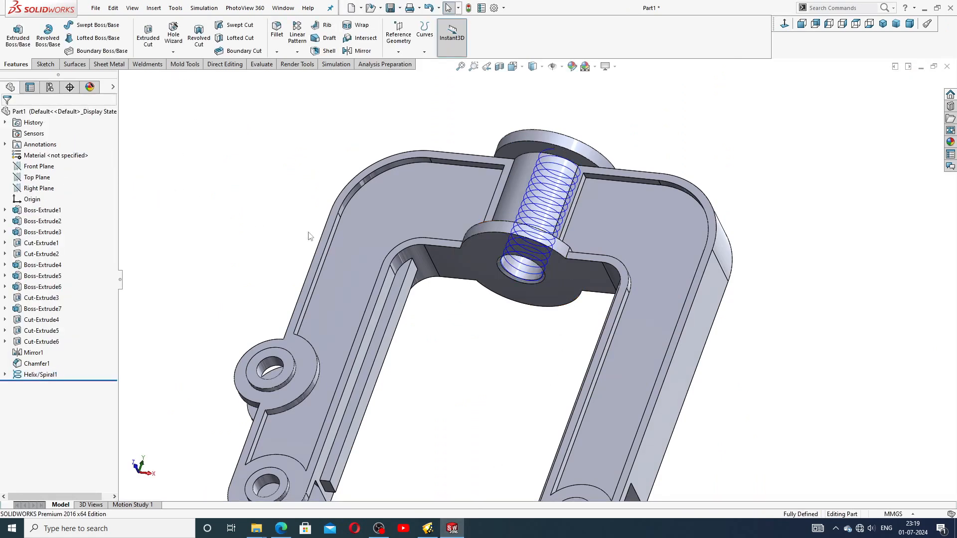
Step: Start a sketch on the Front Plane and orient the view normal to it
middle_drag(310, 230, 319, 327)
middle_drag(410, 306, 448, 298)
scroll(603, 273, up, 2)
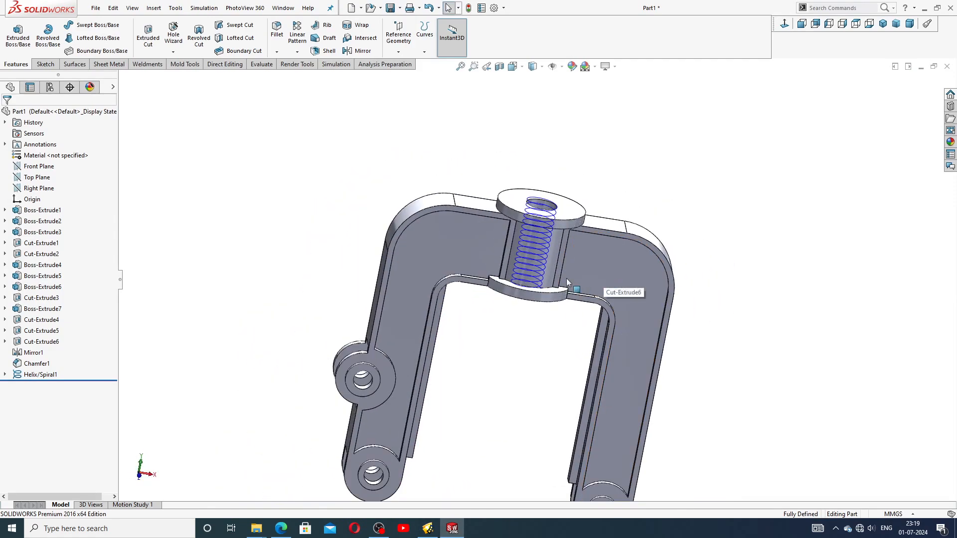
middle_drag(566, 283, 724, 101)
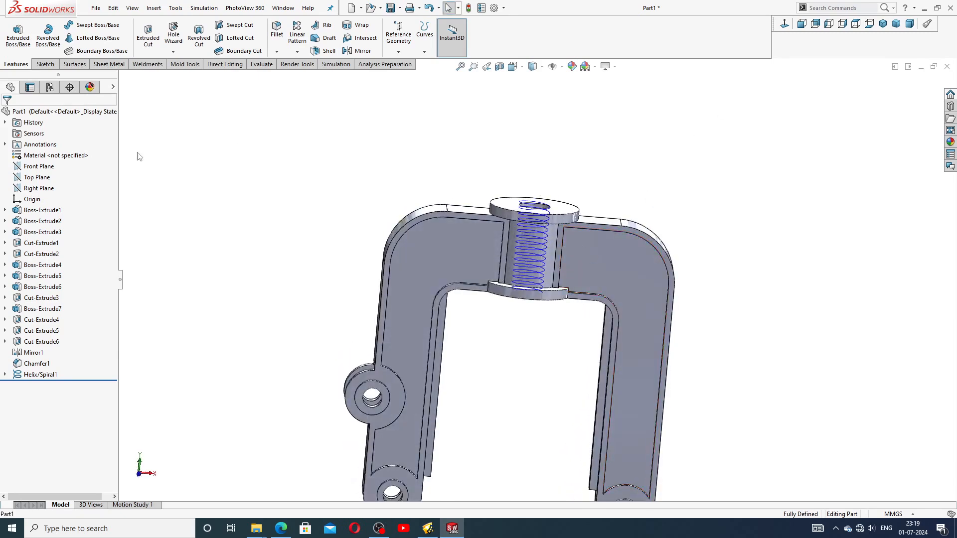
click(36, 166)
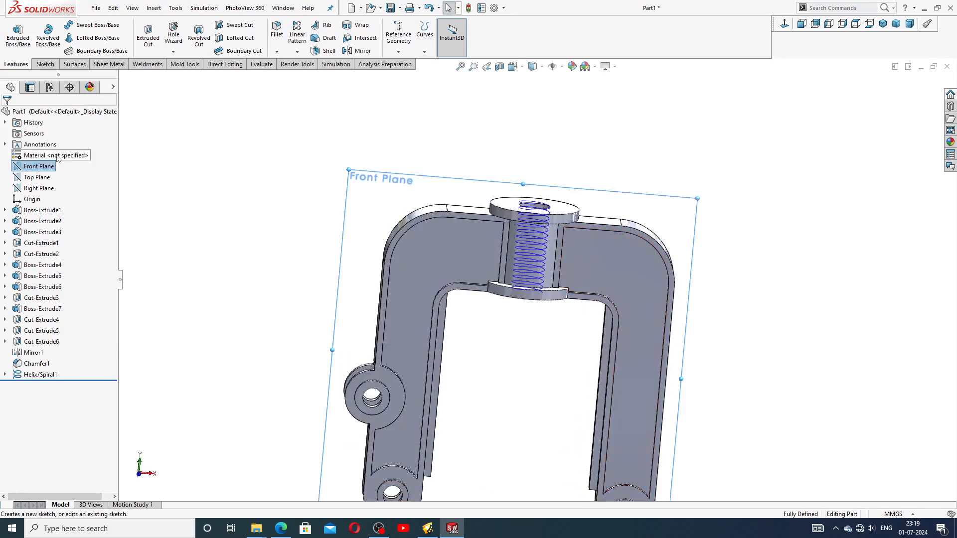
click(52, 150)
click(785, 23)
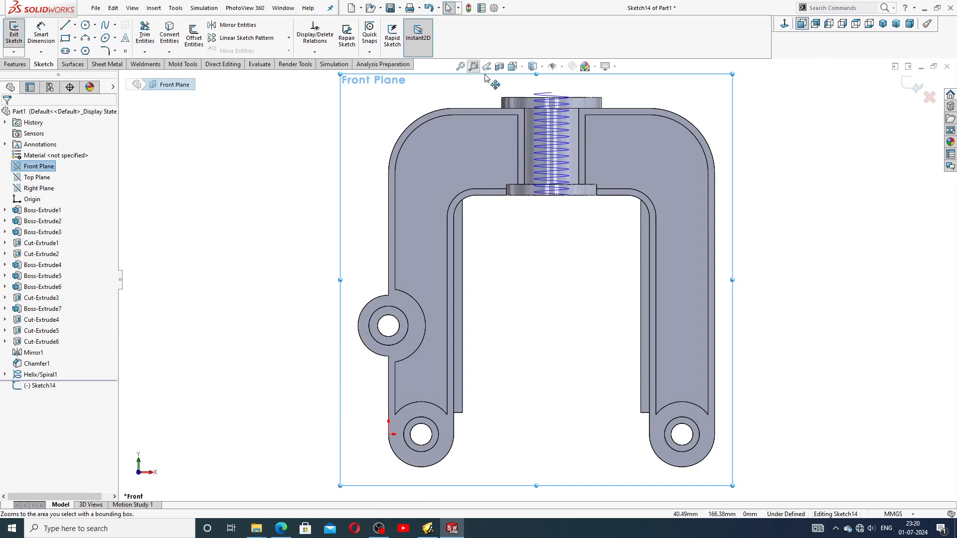
Step: Switch the model display to wireframe and start the Line tool for a sketch near the helix's lower end
click(533, 66)
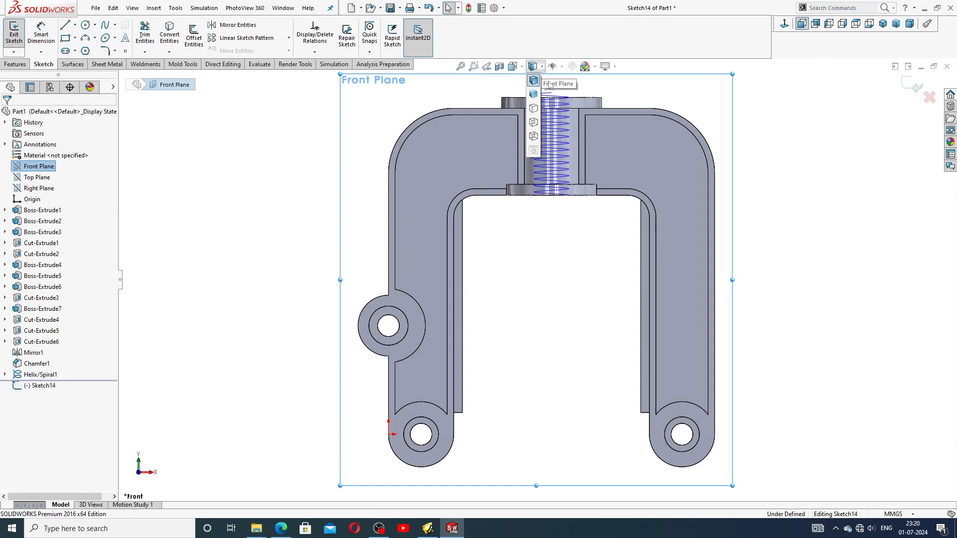
click(534, 136)
scroll(569, 203, down, 10)
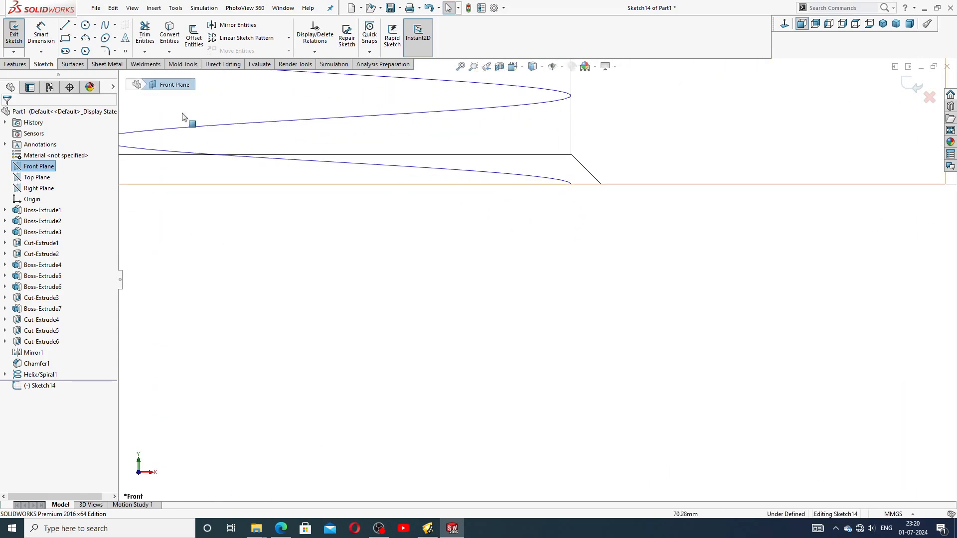
click(65, 25)
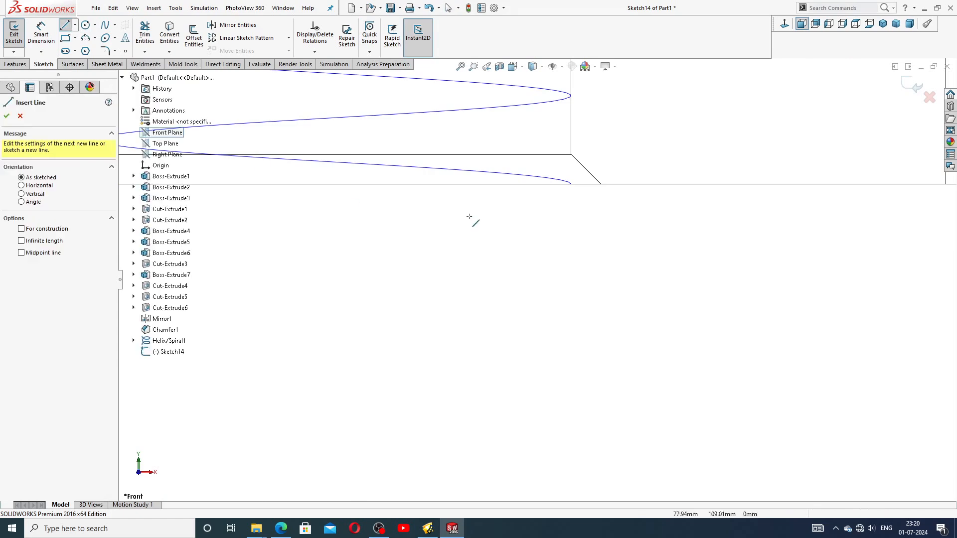
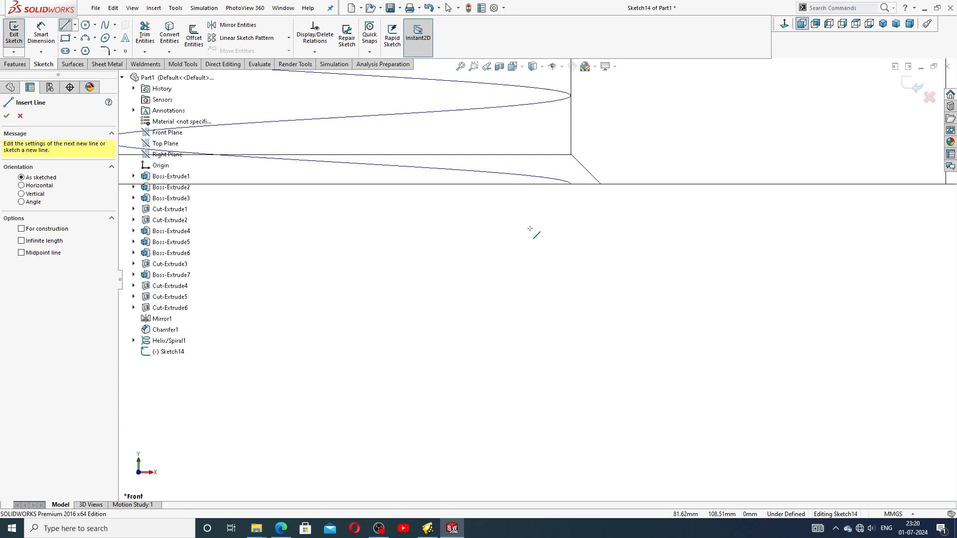
Step: Sketch a closed triangle below the helix's lower end, with a vertical side about 2.04 mm long and two sloped sides meeting to its right
click(530, 228)
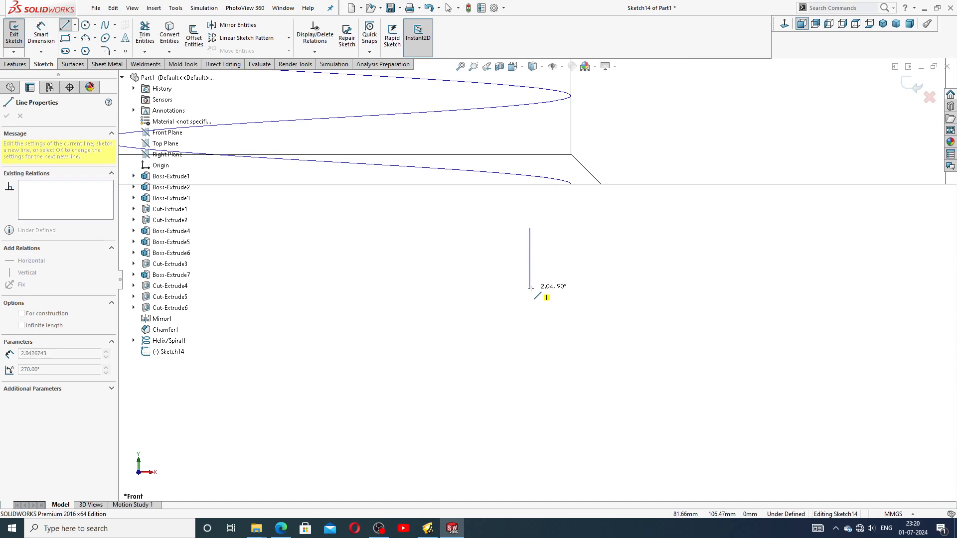
click(530, 288)
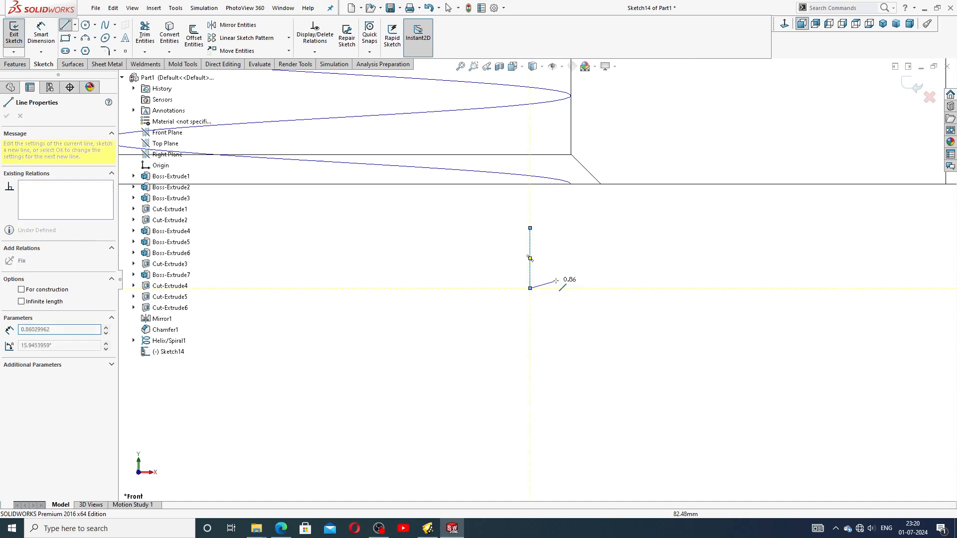
click(607, 250)
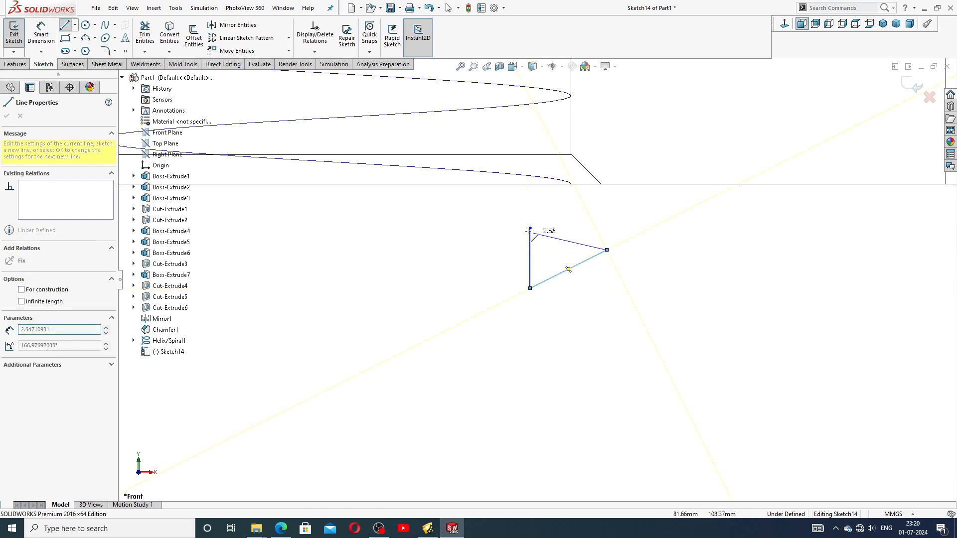
click(530, 229)
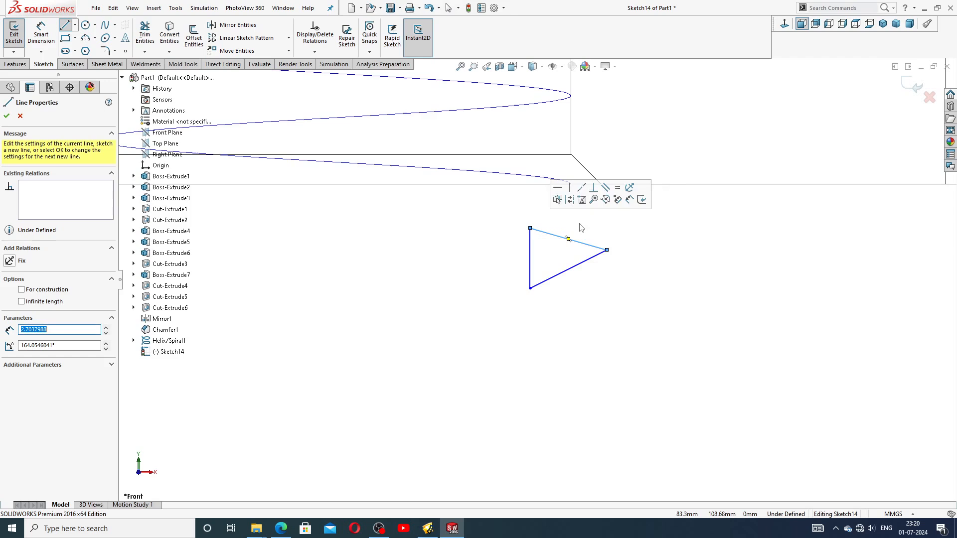
right_click(580, 222)
click(604, 231)
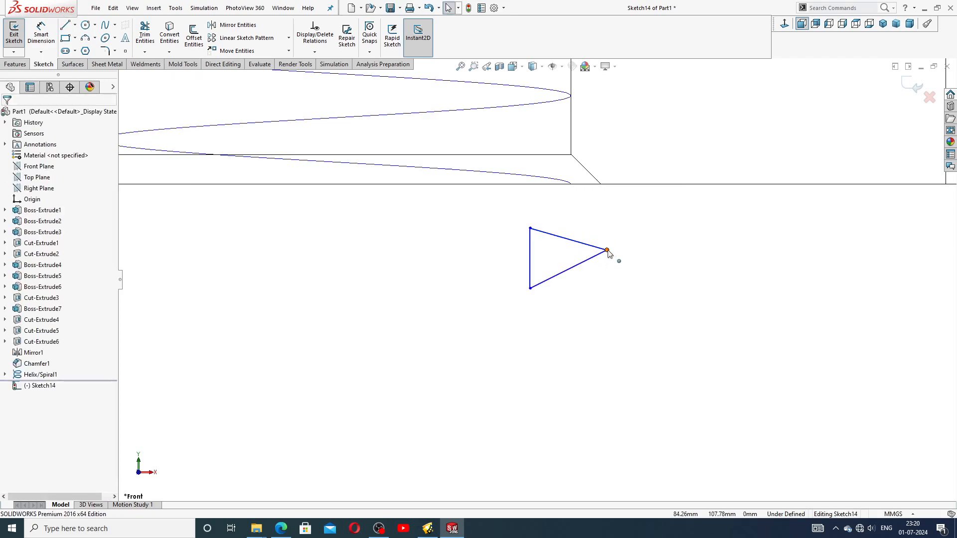
Step: Delete the triangle's upper sloped side and move the free end of the lower sloped line slightly downward
click(601, 251)
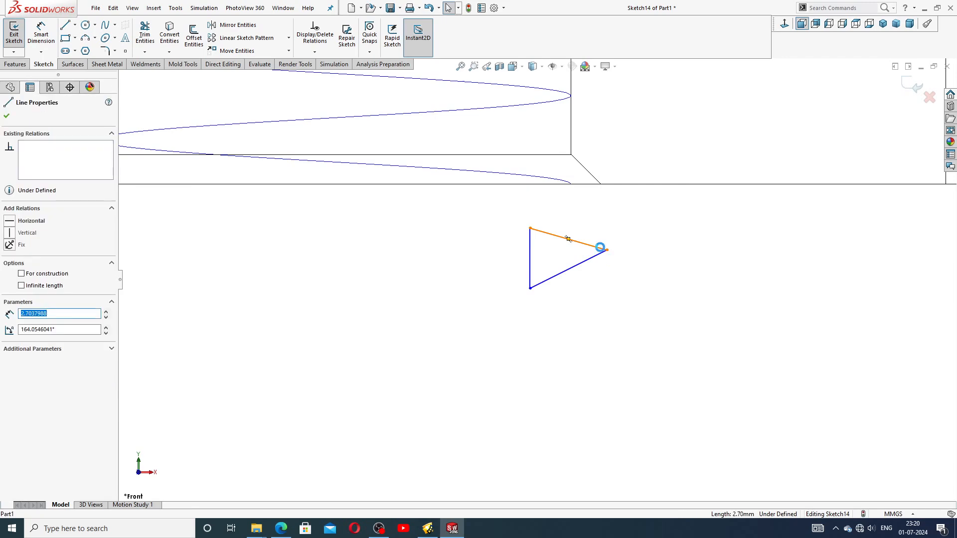
key(Delete)
drag(606, 251, 612, 271)
click(203, 207)
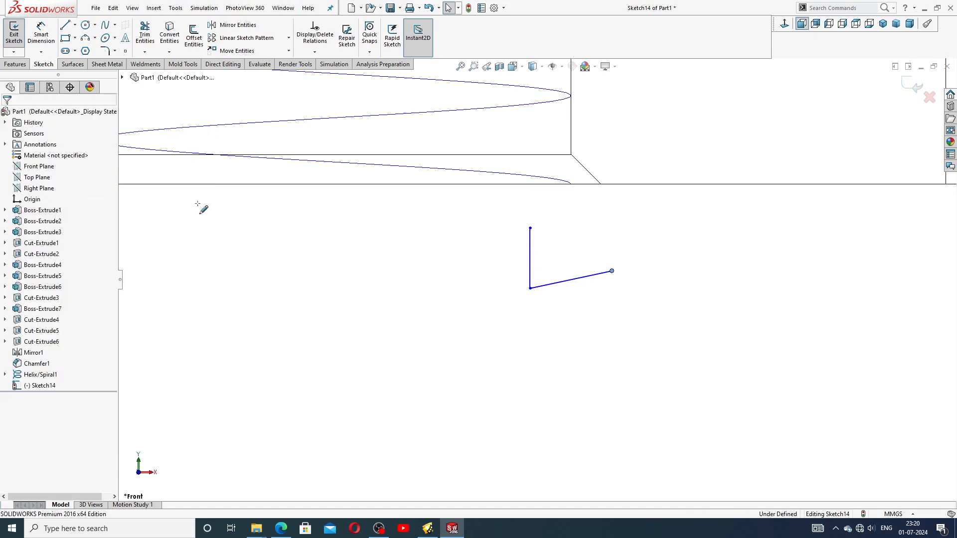
Step: Close the profile into a trapezoid with a short vertical line about 0.9 mm long and a sloped line back to the long side's upper end
click(65, 24)
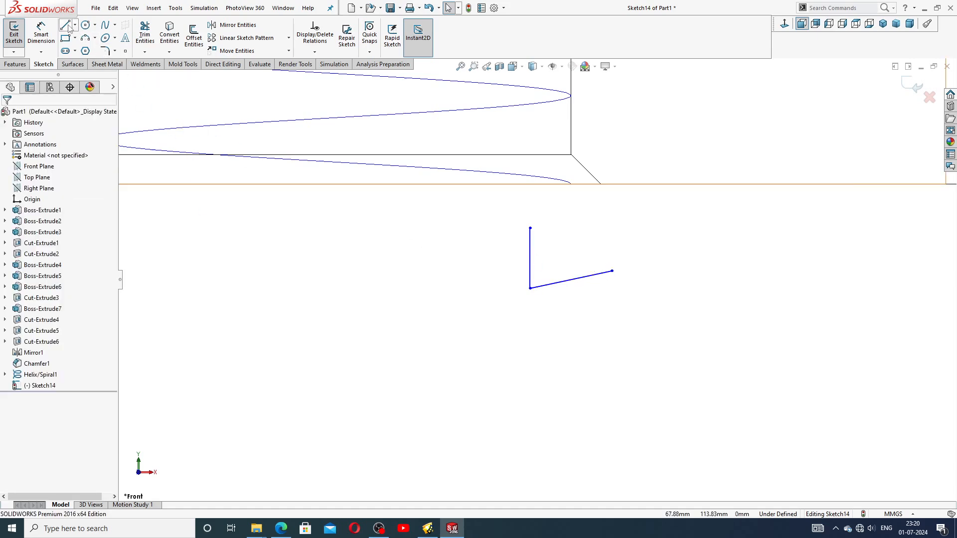
click(612, 271)
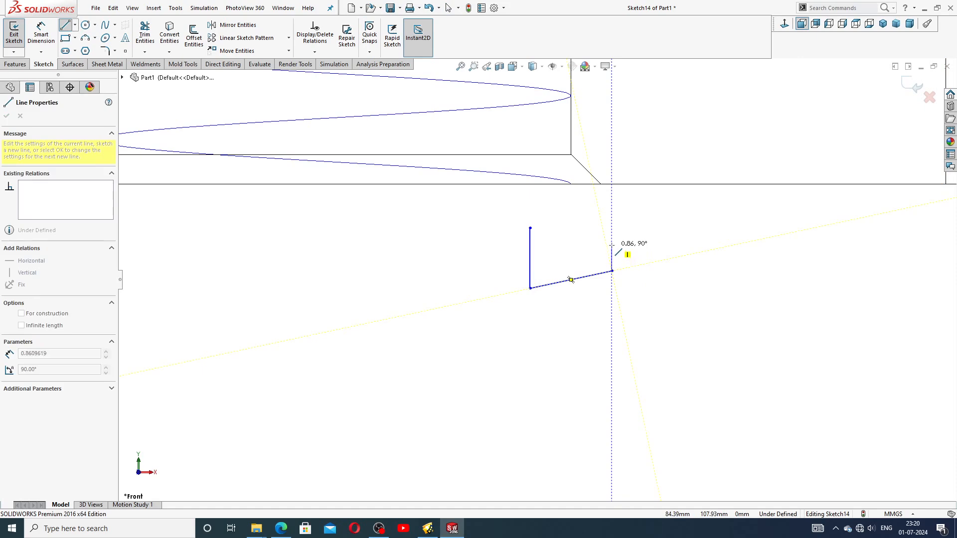
click(611, 245)
click(530, 228)
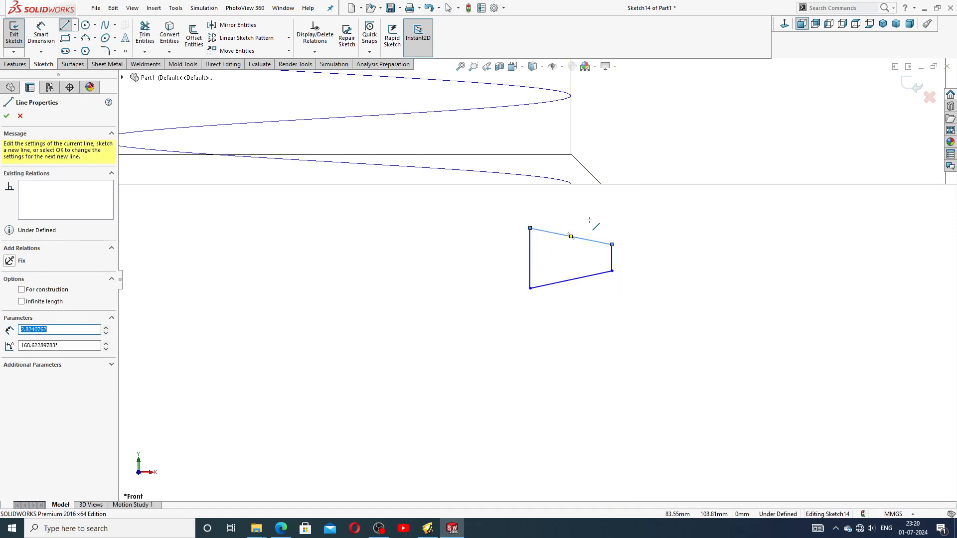
right_click(595, 220)
click(619, 227)
Step: Draw a horizontal centerline about 3.65 mm long from the midpoint of the trapezoid's short side past its long vertical side
scroll(568, 271, down, 1)
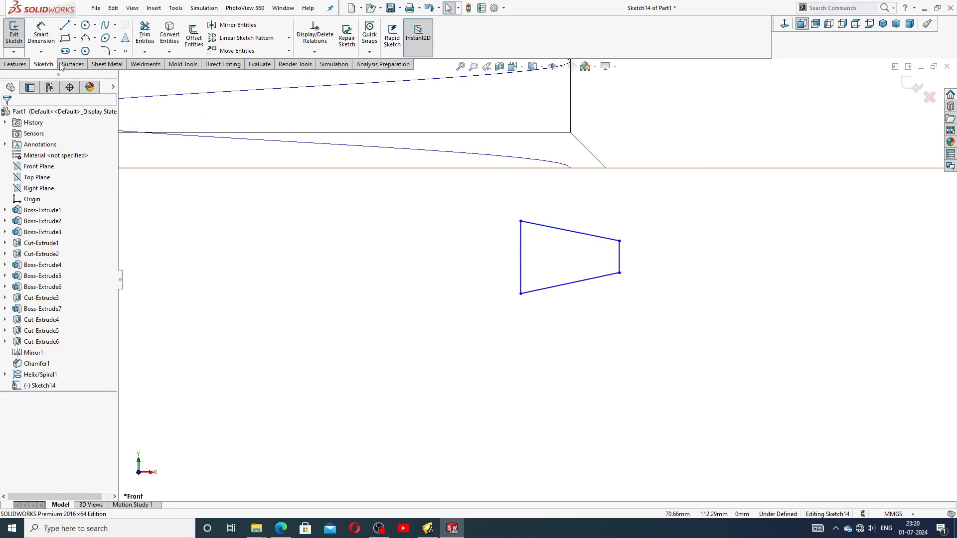
click(74, 24)
click(88, 50)
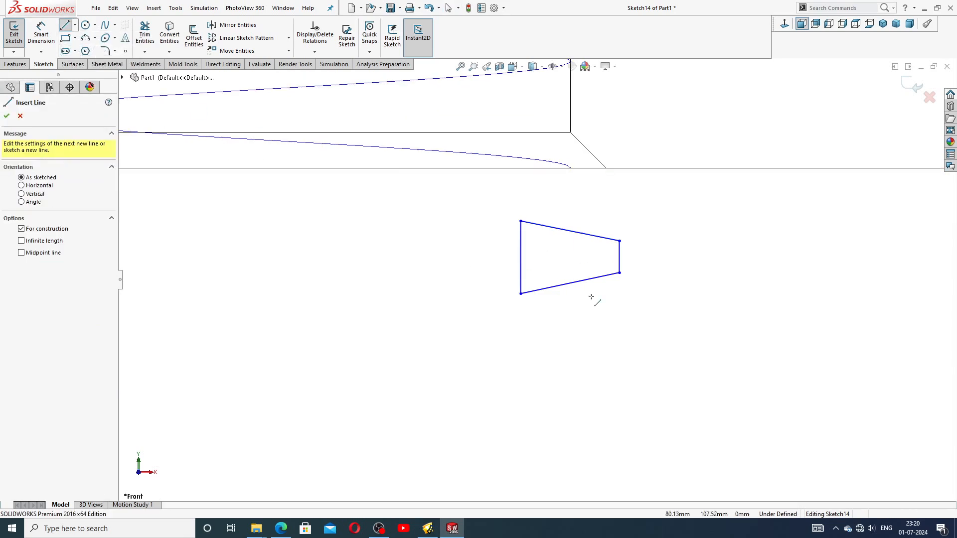
click(619, 257)
click(489, 257)
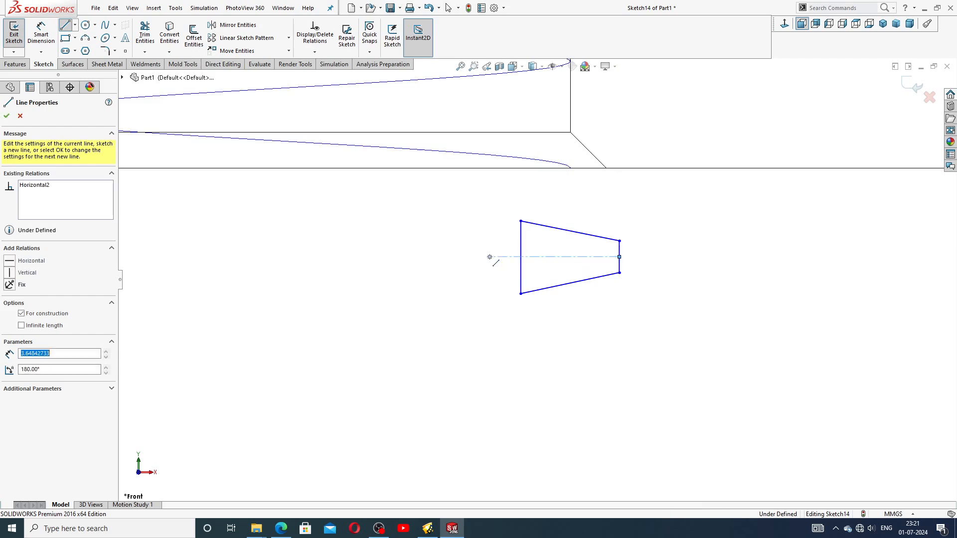
right_click(584, 191)
click(606, 235)
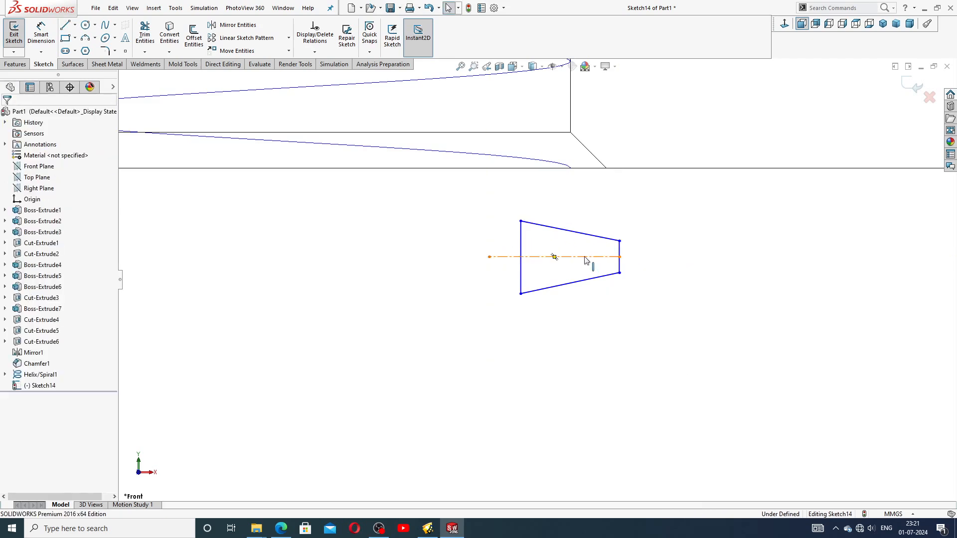
Step: Make the two sloped sides of the trapezoid symmetric about the horizontal centerline
click(585, 258)
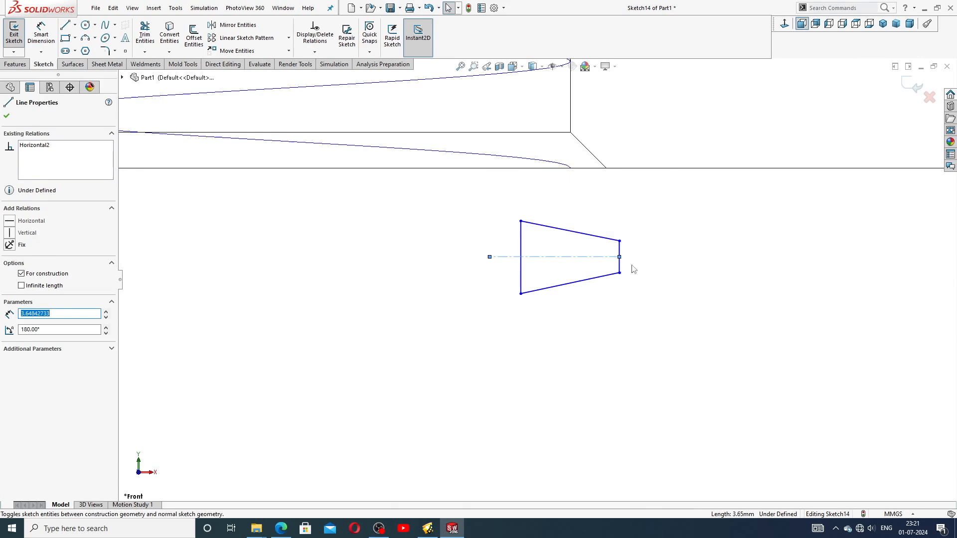
click(633, 269)
click(599, 238)
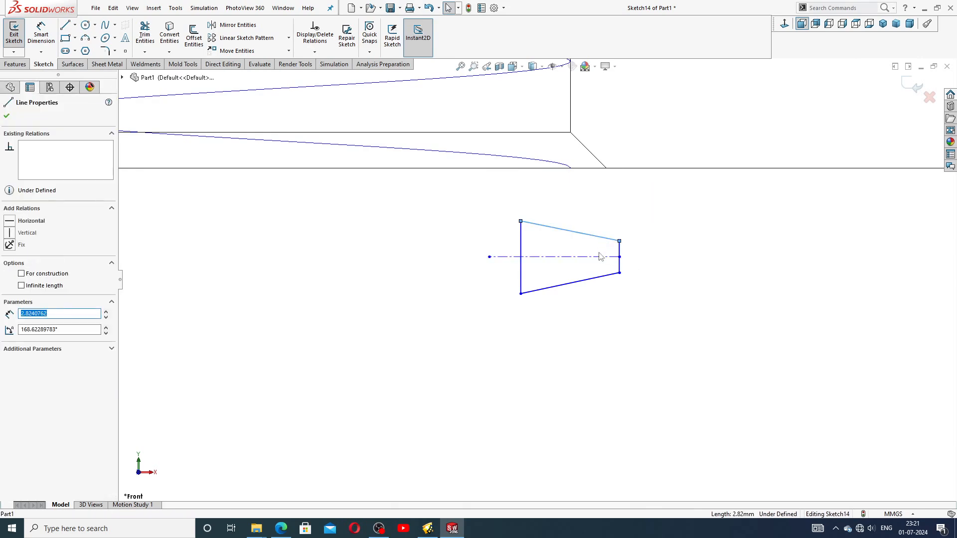
ctrl+click(619, 260)
ctrl+click(603, 277)
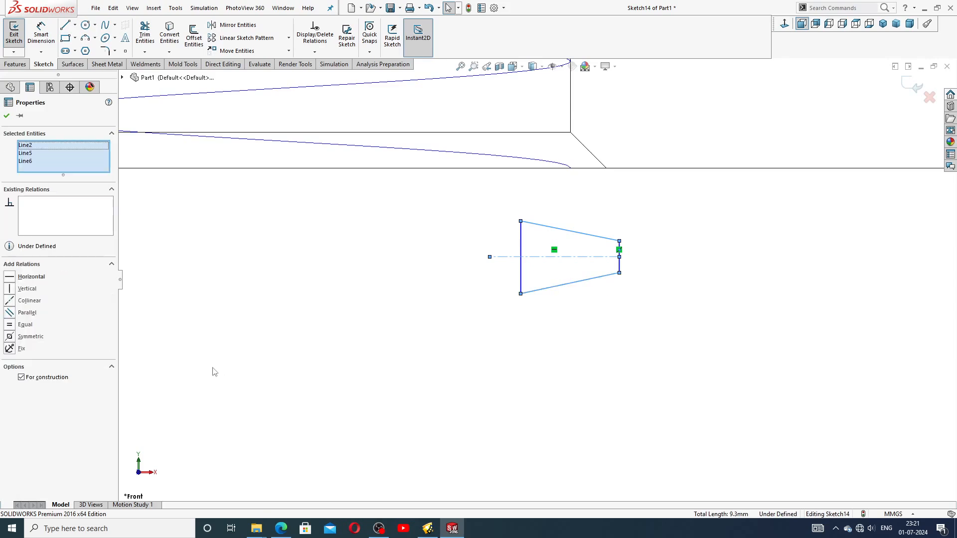
click(31, 337)
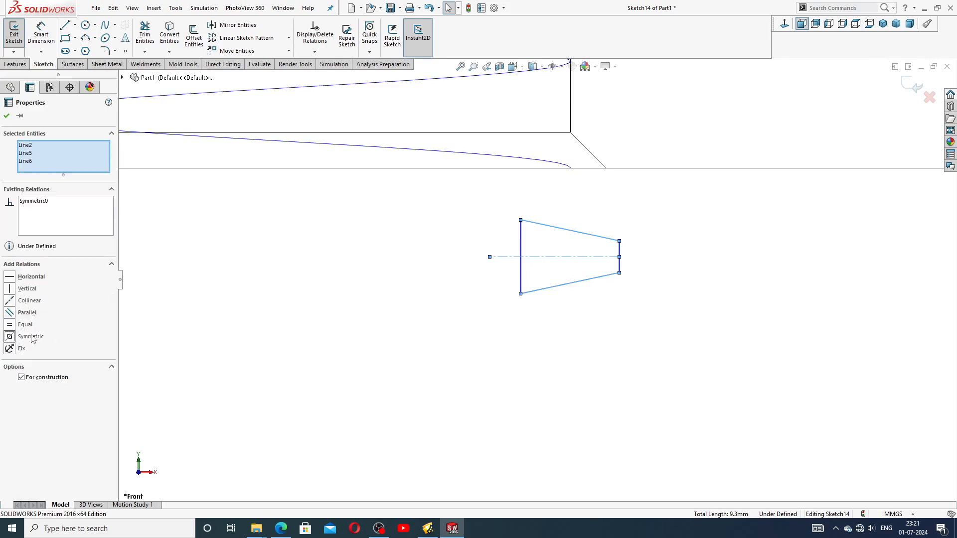
click(384, 305)
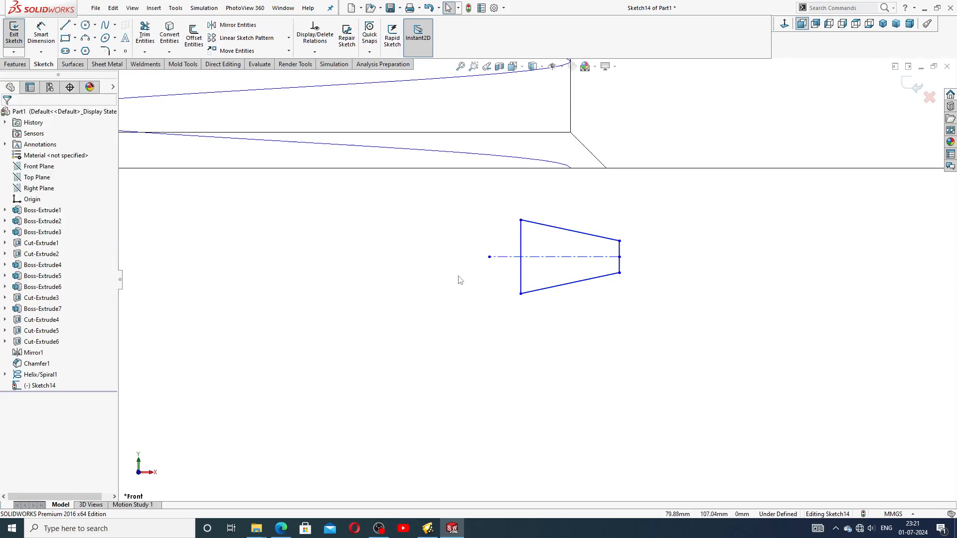
Step: Dimension the trapezoid's short vertical side to 1.11 mm
click(35, 34)
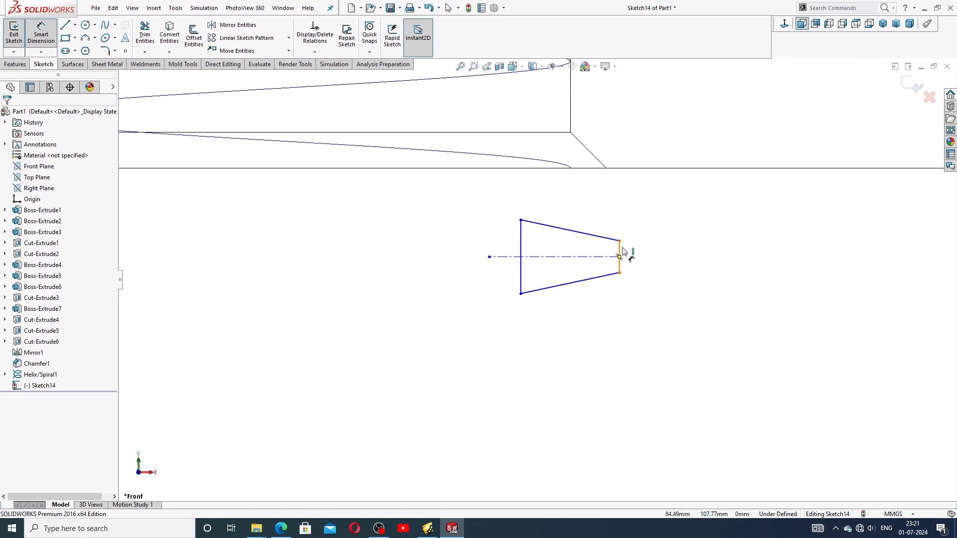
click(622, 252)
click(632, 255)
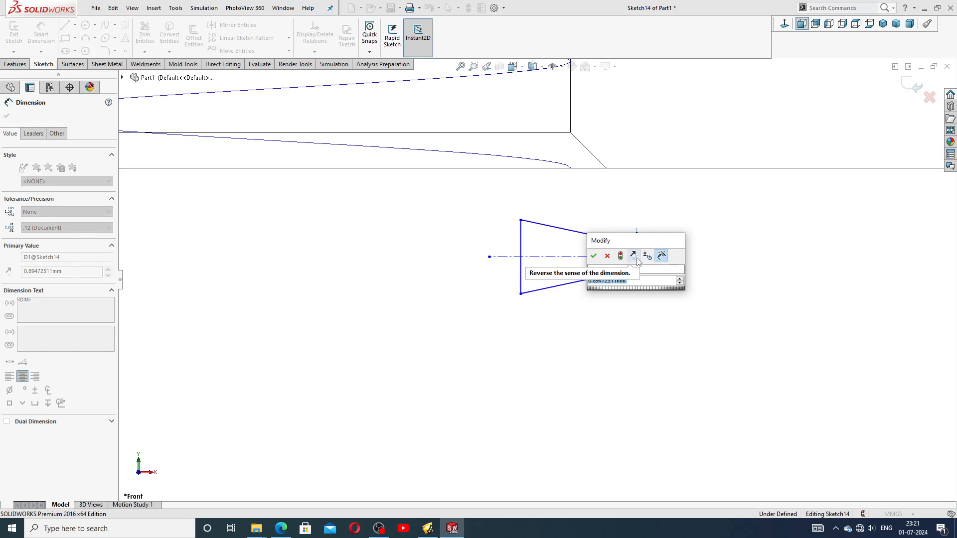
text(1.11)
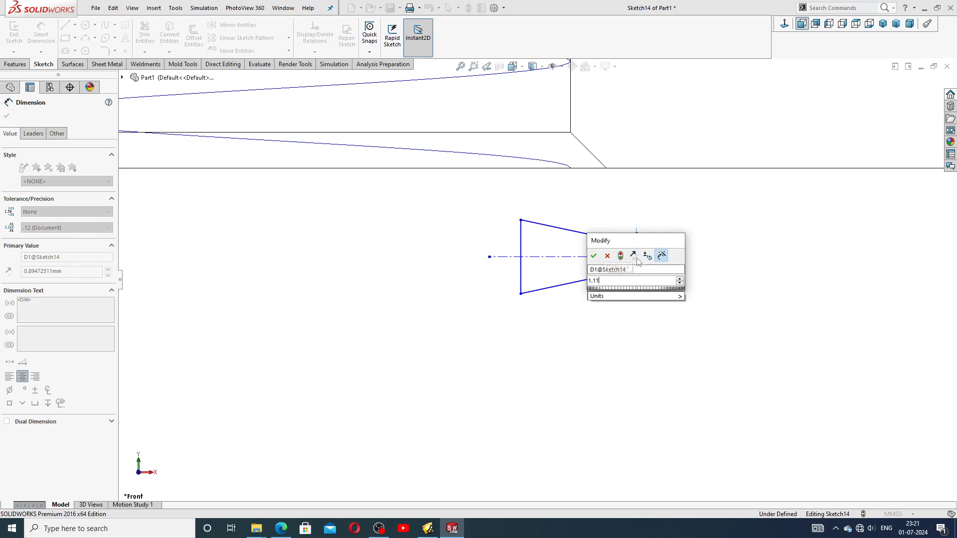
key(Return)
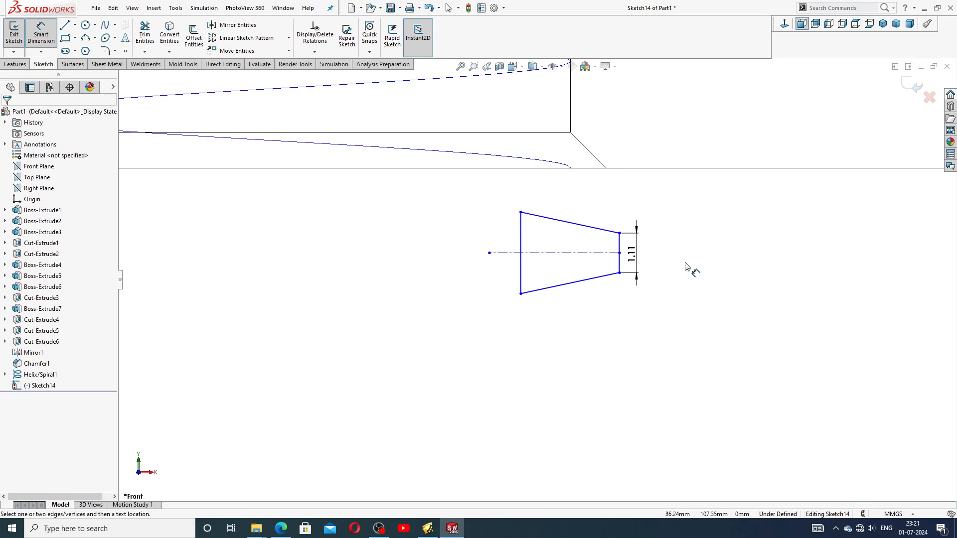
Step: Dimension the distance between the trapezoid's two vertical sides to 1.5 mm
click(619, 264)
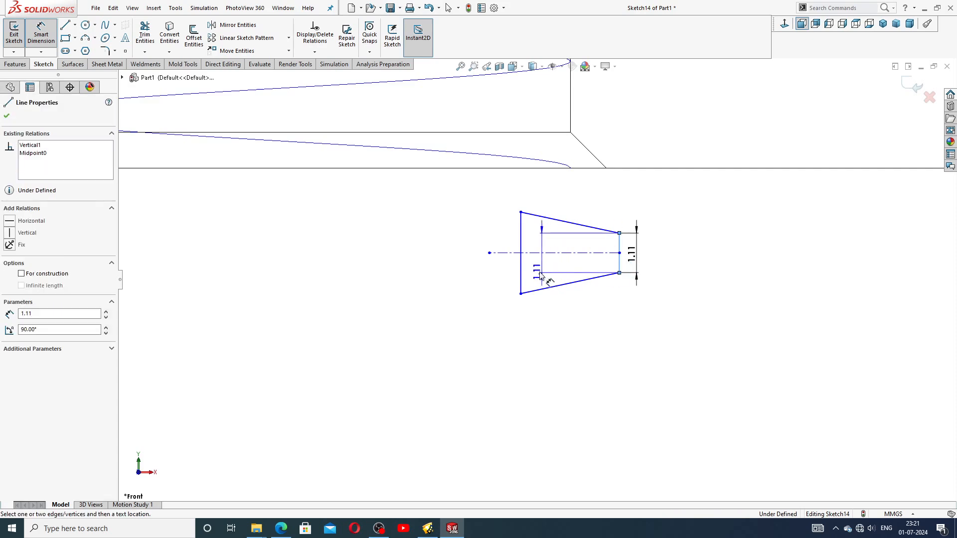
click(521, 269)
click(555, 305)
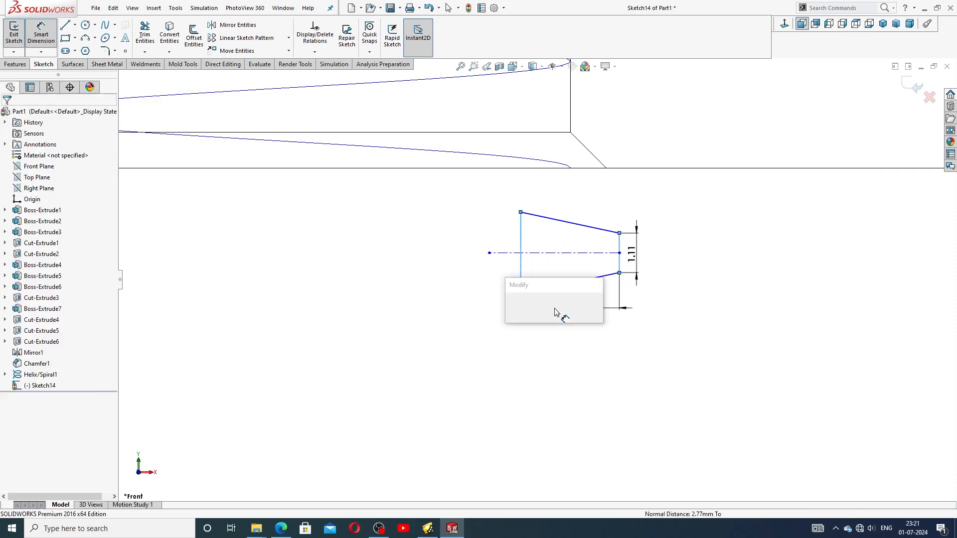
text(1.5)
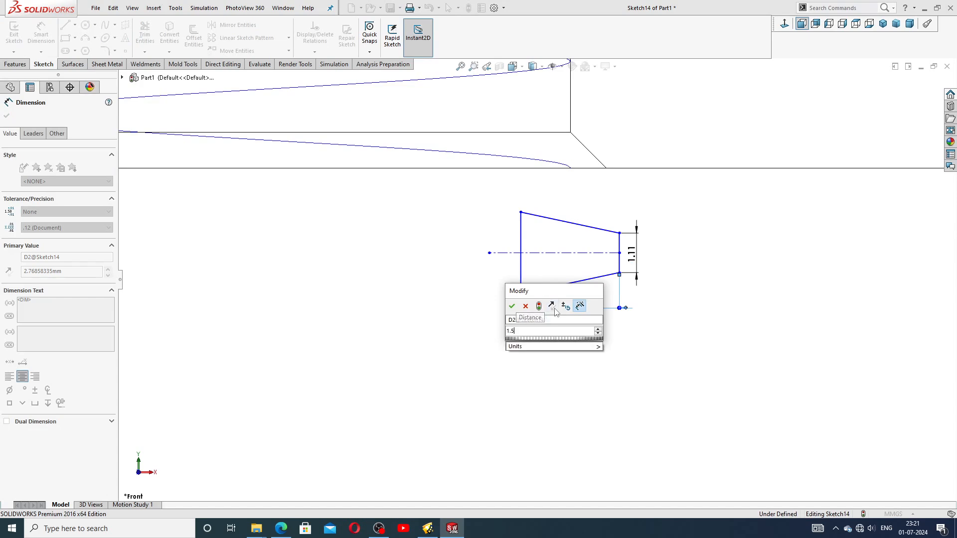
key(Return)
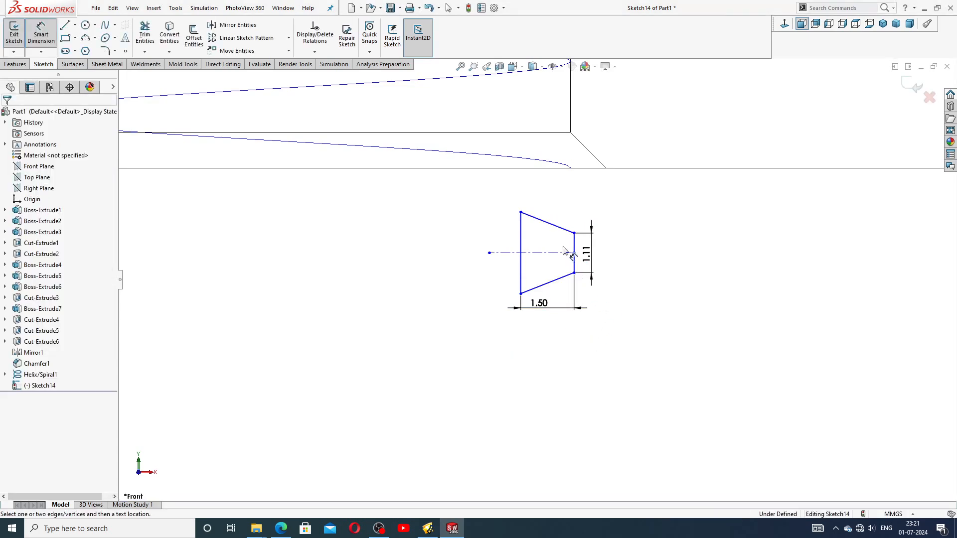
Step: Dimension the angle between the two sloped sides to 29° and place its label outside the profile beside the long vertical side
click(562, 278)
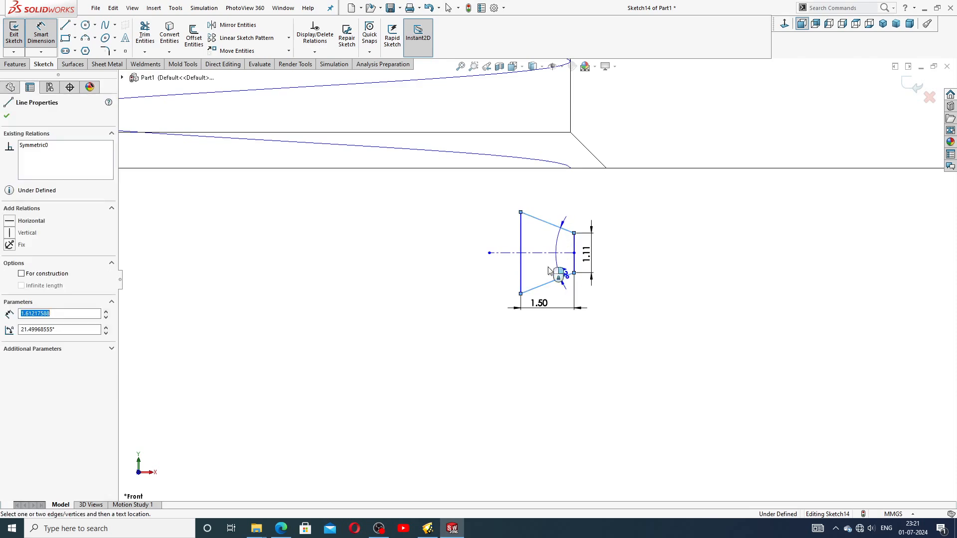
click(547, 222)
click(498, 248)
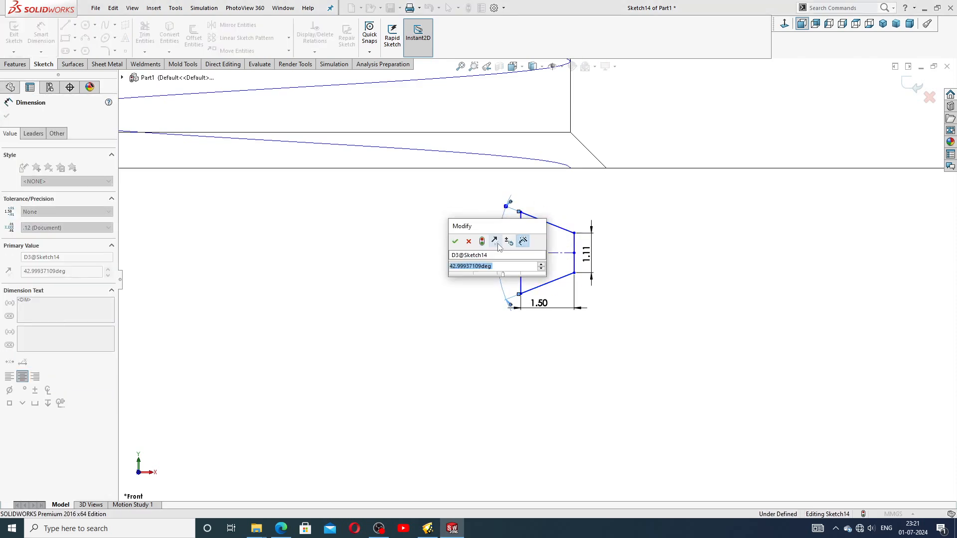
text(30)
key(Return)
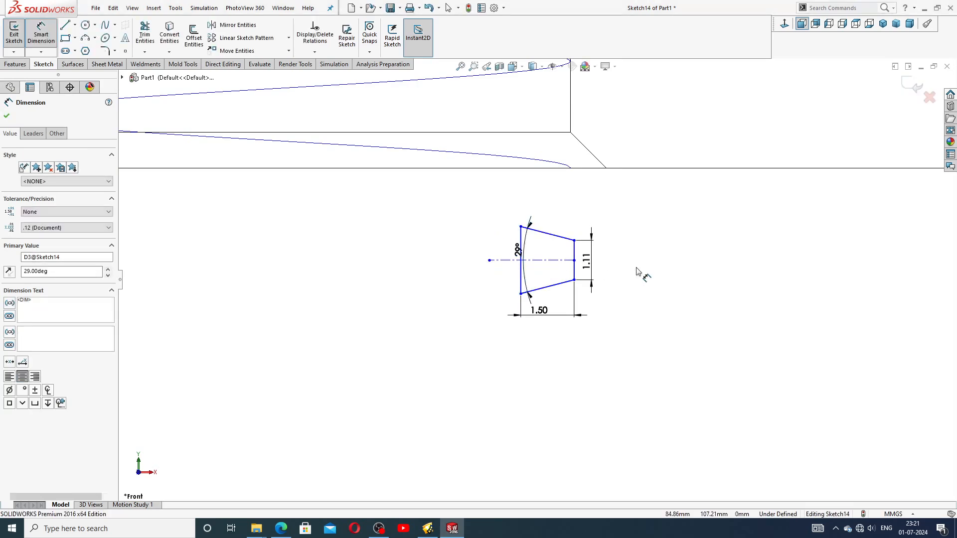
click(637, 271)
drag(520, 253, 499, 251)
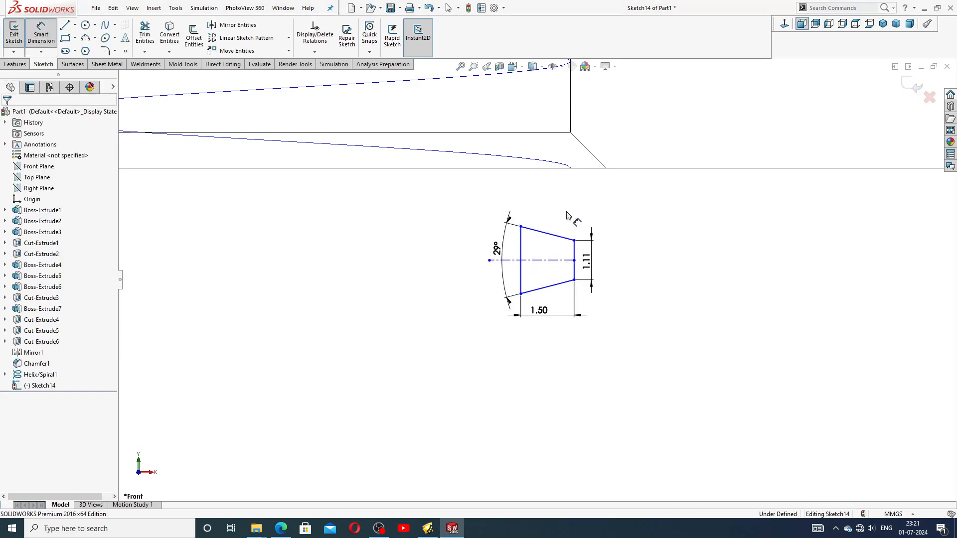
right_click(600, 207)
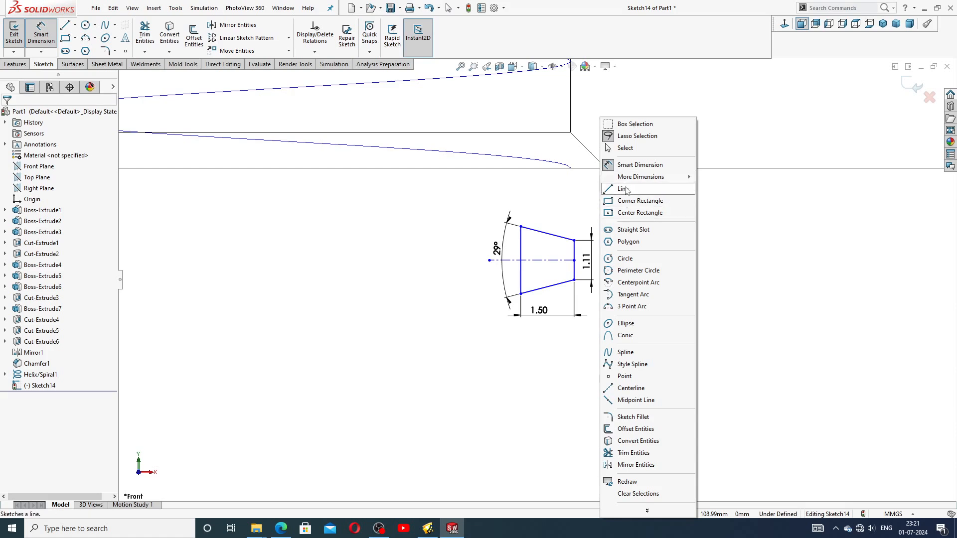
click(625, 148)
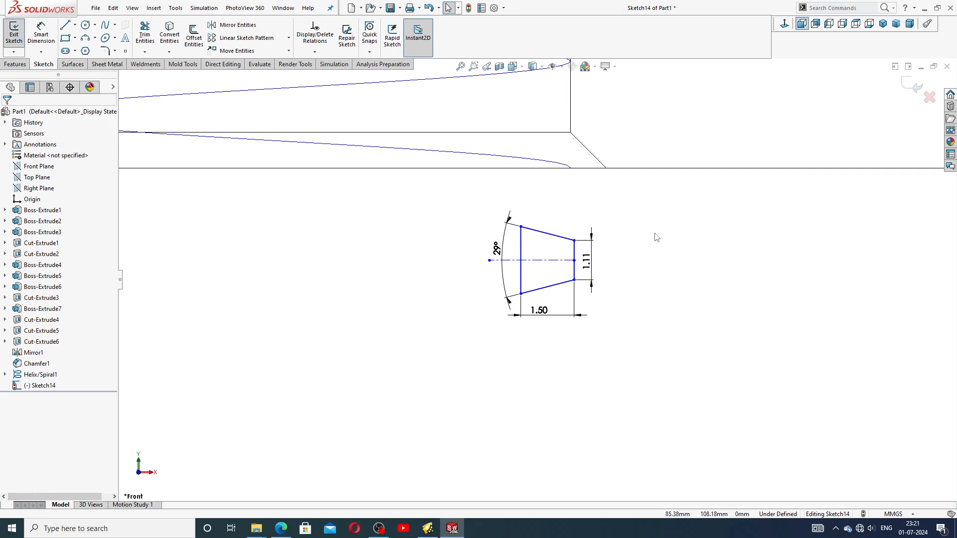
scroll(609, 212, up, 2)
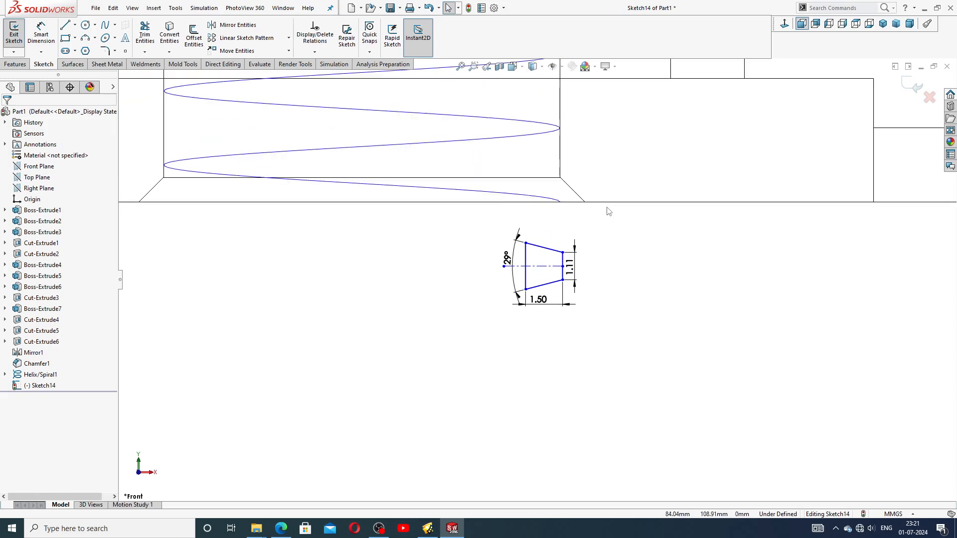
Step: Make the trapezoid's long vertical side collinear with the silhouette edge of the central hole
click(562, 157)
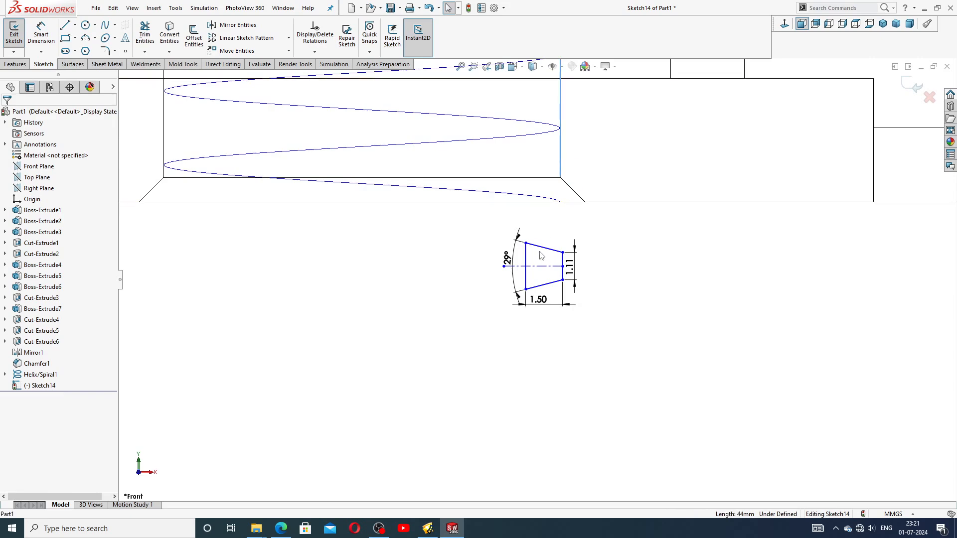
ctrl+click(526, 257)
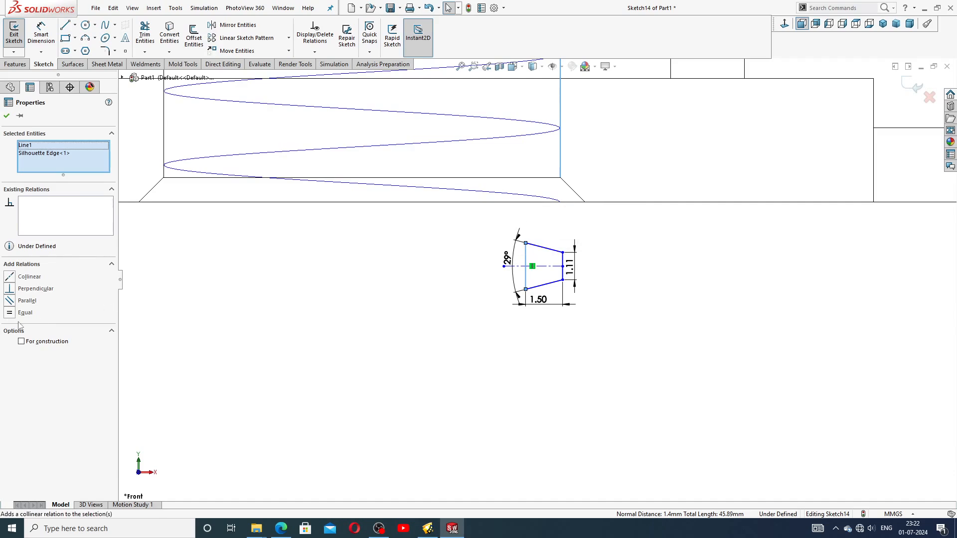
click(29, 277)
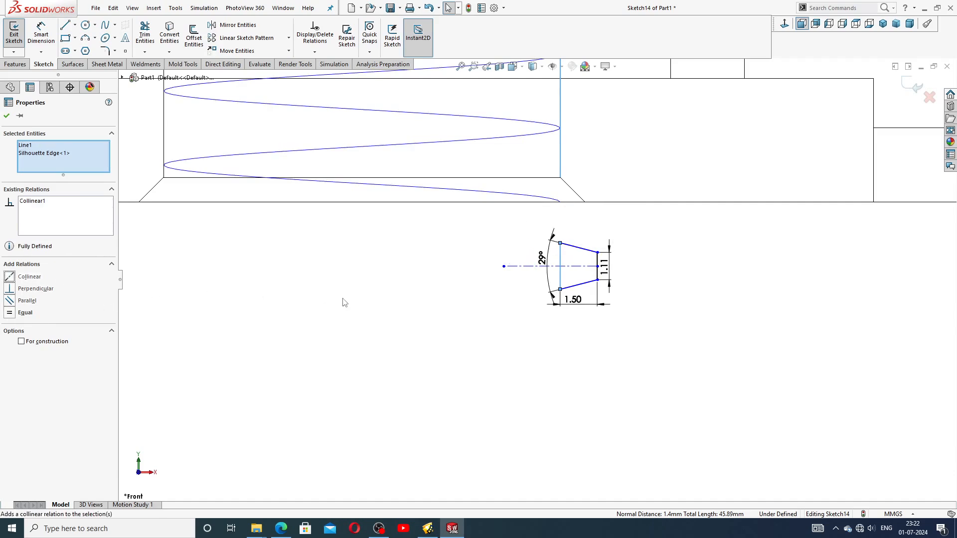
click(415, 287)
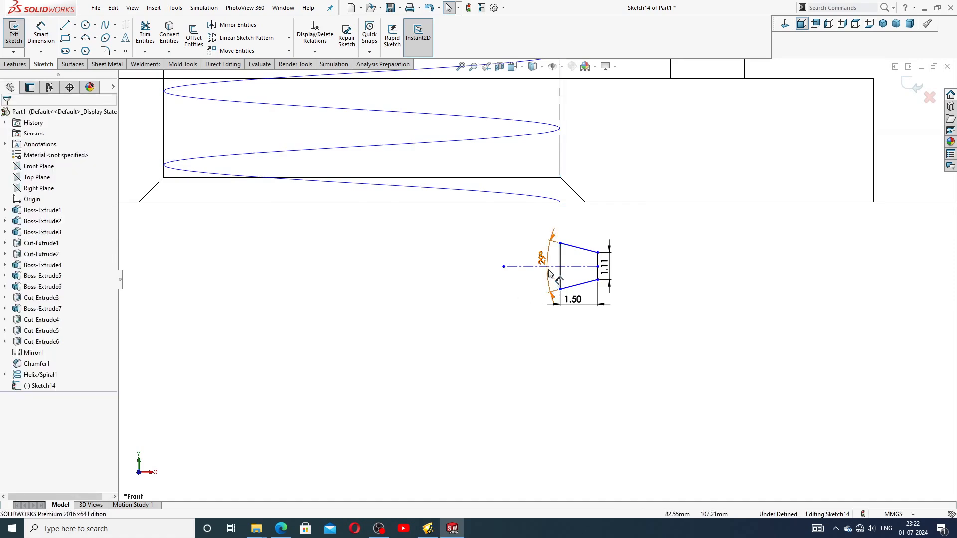
Step: Move the trapezoid up to just below the helix's starting end and reposition its 1.11 and 1.50 dimension labels beside the profile
drag(570, 266, 573, 236)
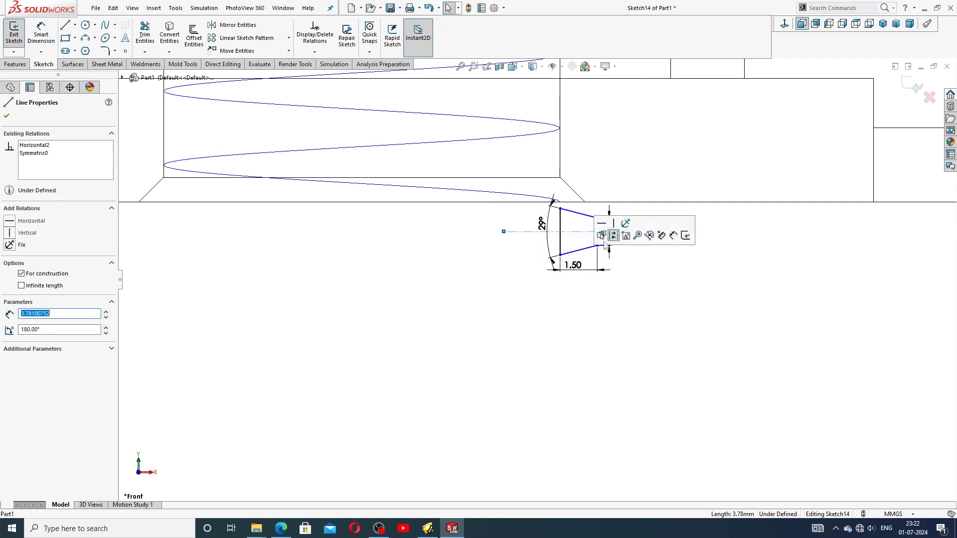
click(660, 277)
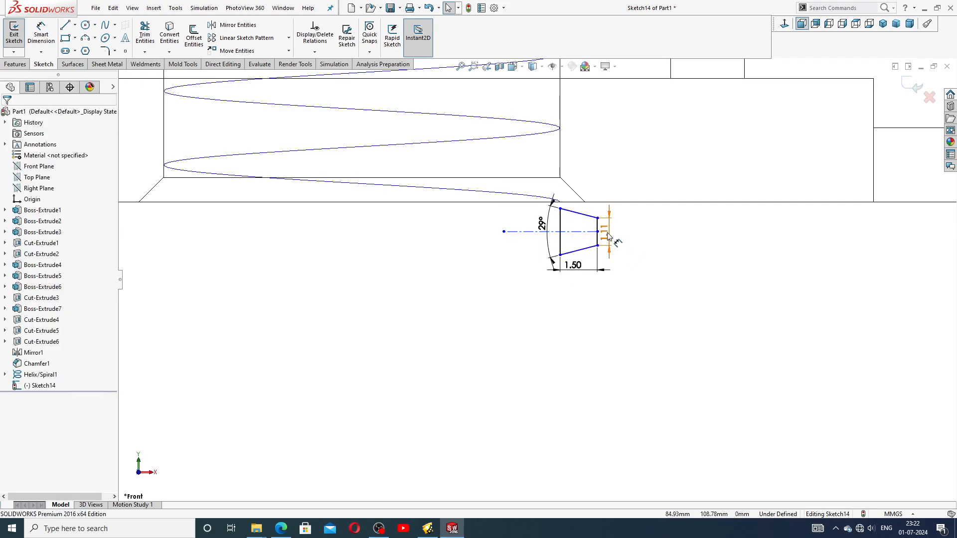
click(609, 234)
click(634, 275)
drag(573, 267, 577, 265)
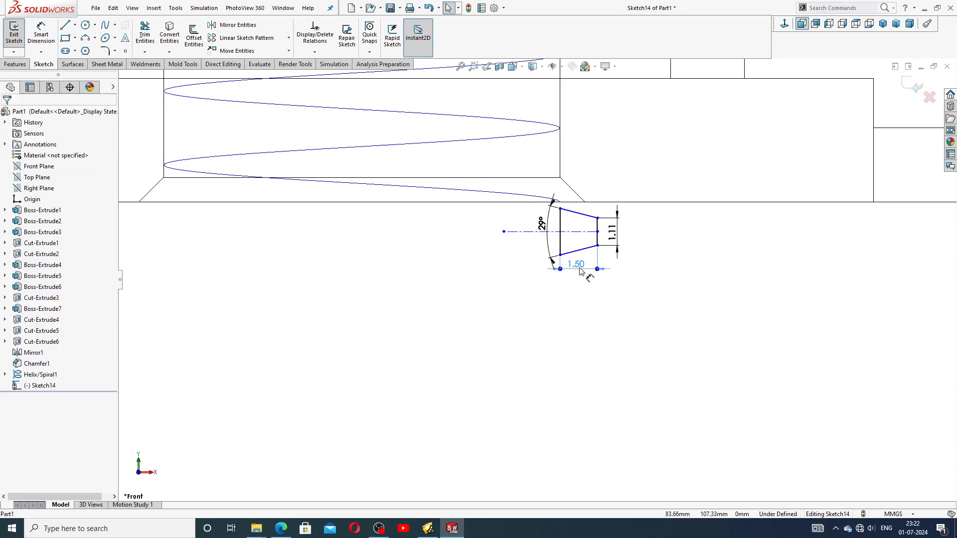
click(591, 298)
scroll(619, 249, up, 2)
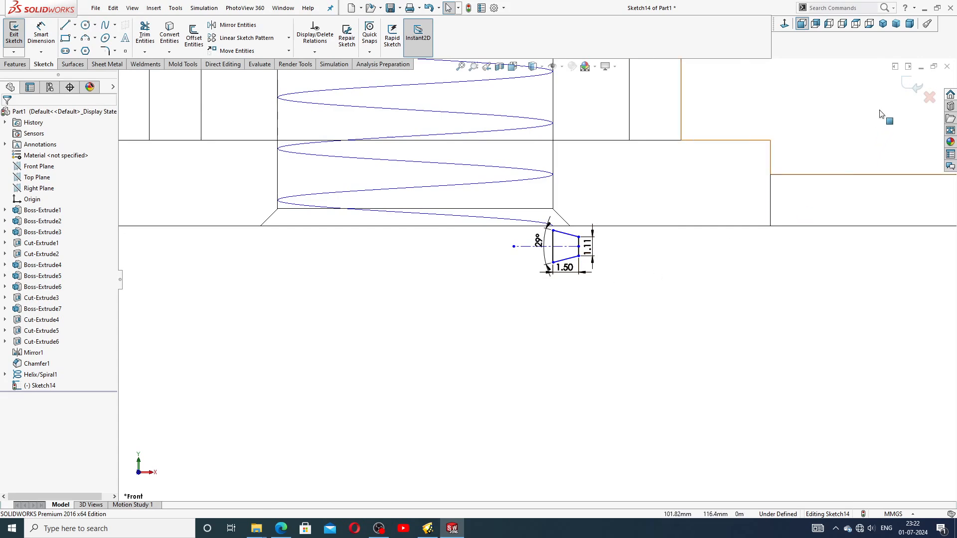
Step: Finish the thread profile sketch and display the part shaded with edges
click(913, 85)
scroll(577, 139, up, 6)
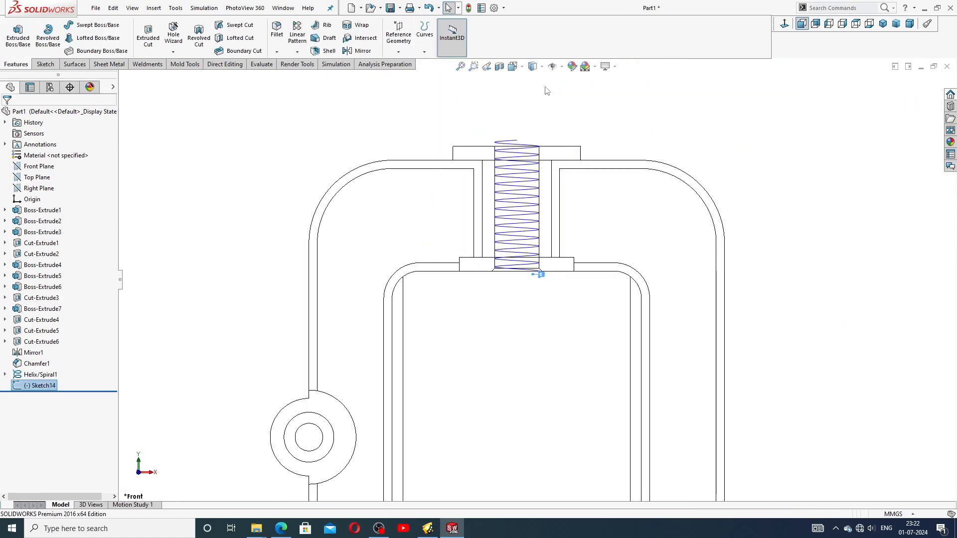
click(533, 66)
click(534, 93)
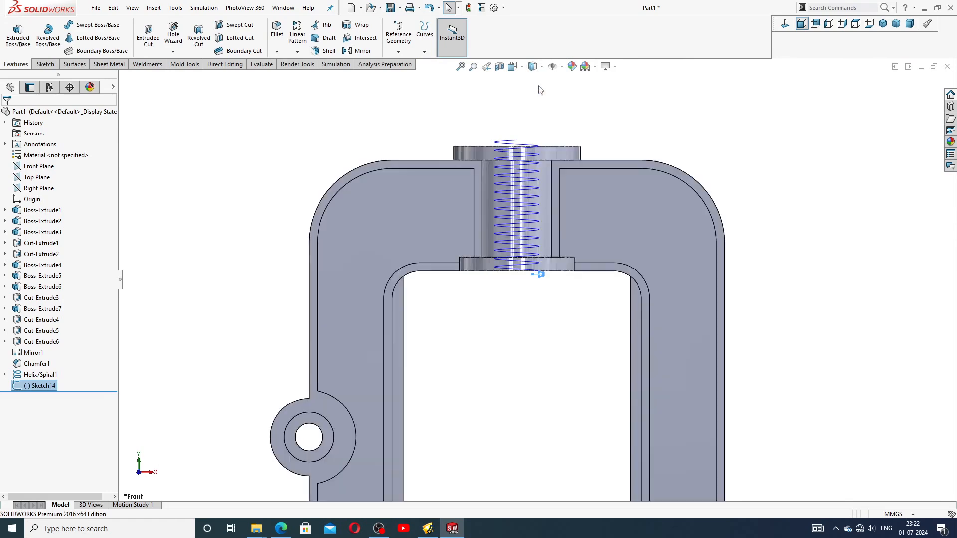
Step: Cut the internal thread with a Swept Cut, using the trapezoid sketch as profile and the helix as path
scroll(559, 241, down, 5)
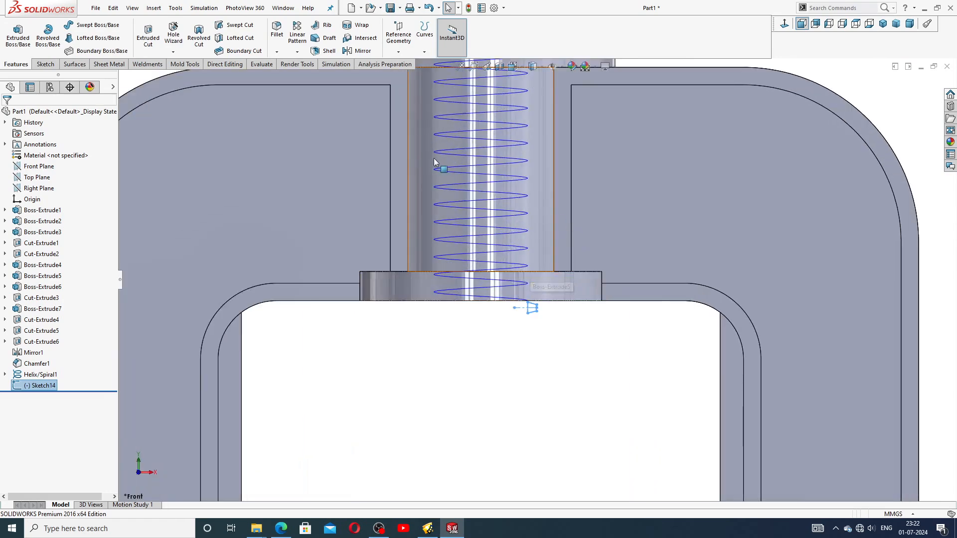
scroll(434, 158, up, 4)
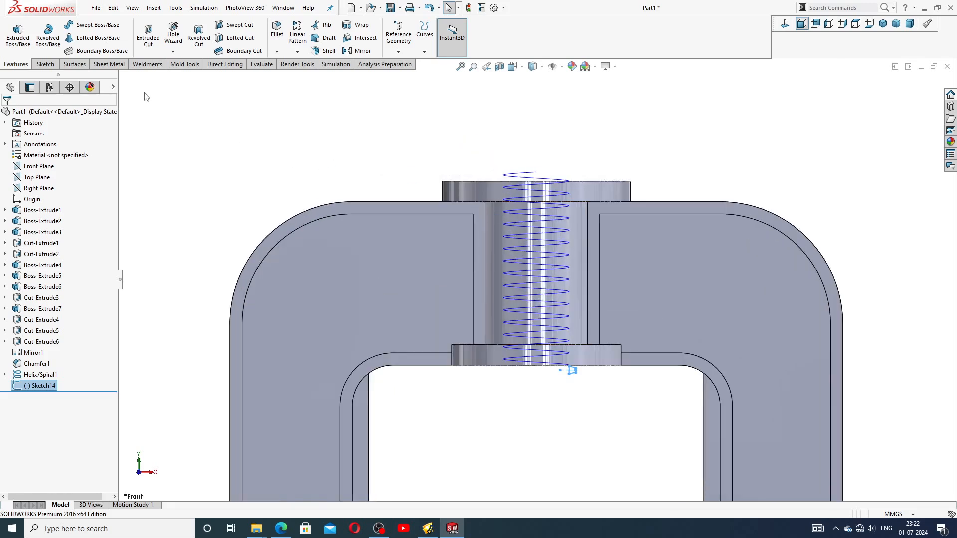
click(233, 28)
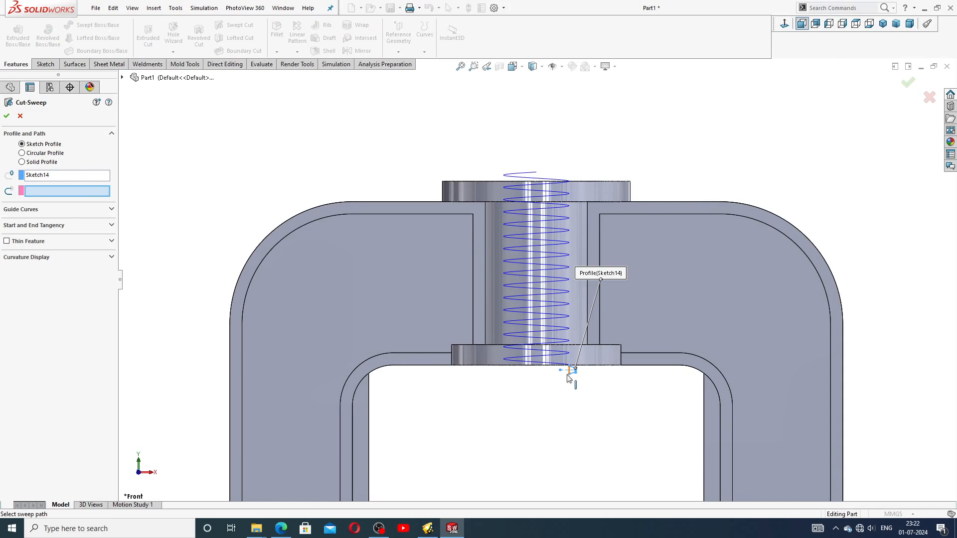
scroll(540, 350, down, 3)
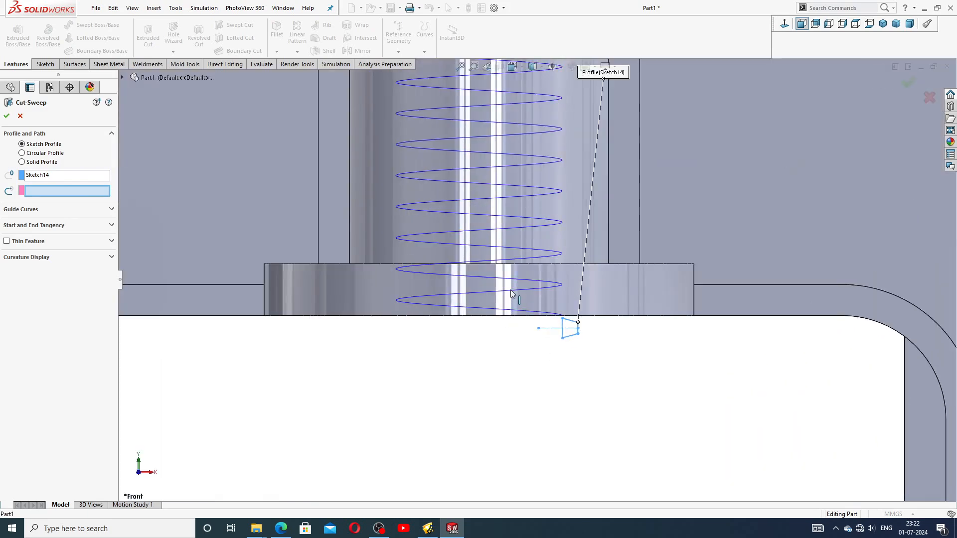
scroll(524, 341, up, 5)
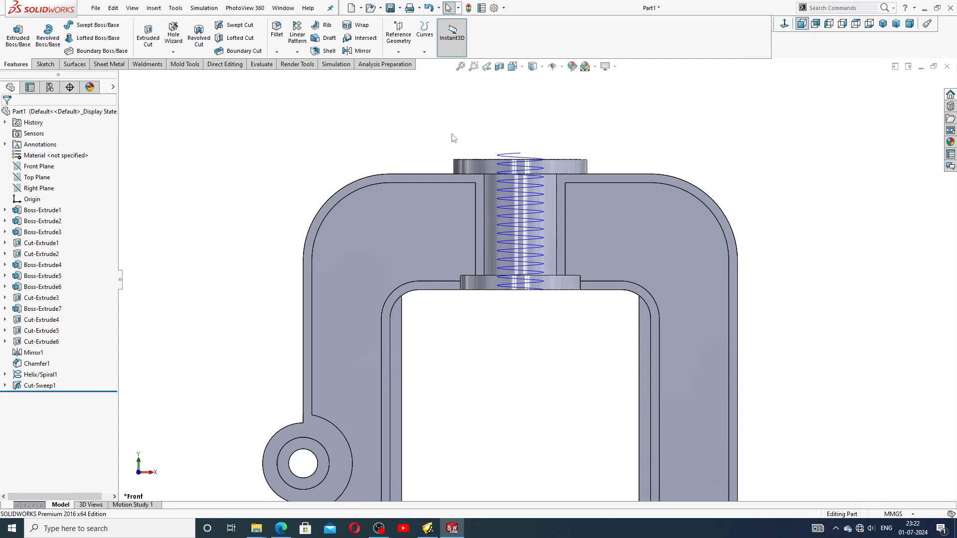
Step: Hide the helix curve in the threaded hole
middle_drag(451, 137, 461, 243)
scroll(498, 174, down, 3)
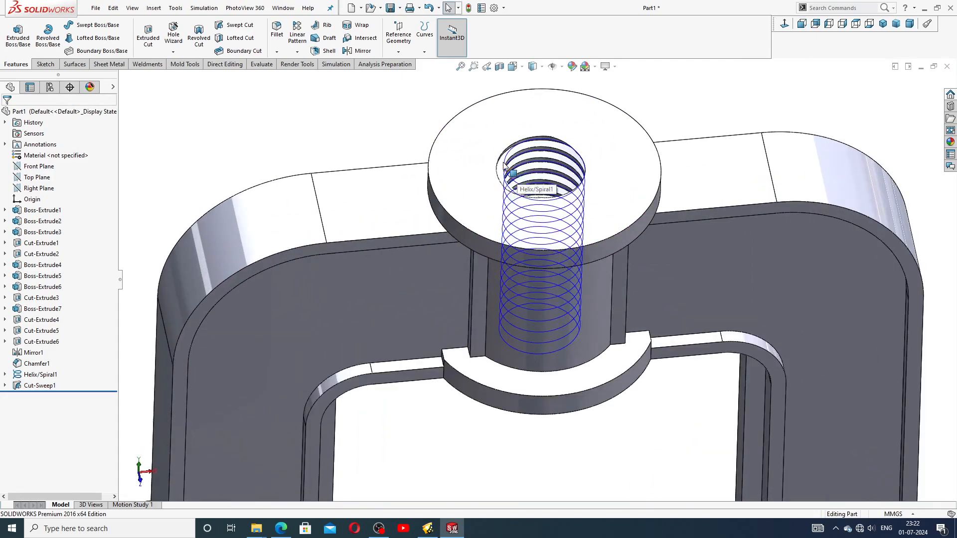
click(504, 166)
click(689, 104)
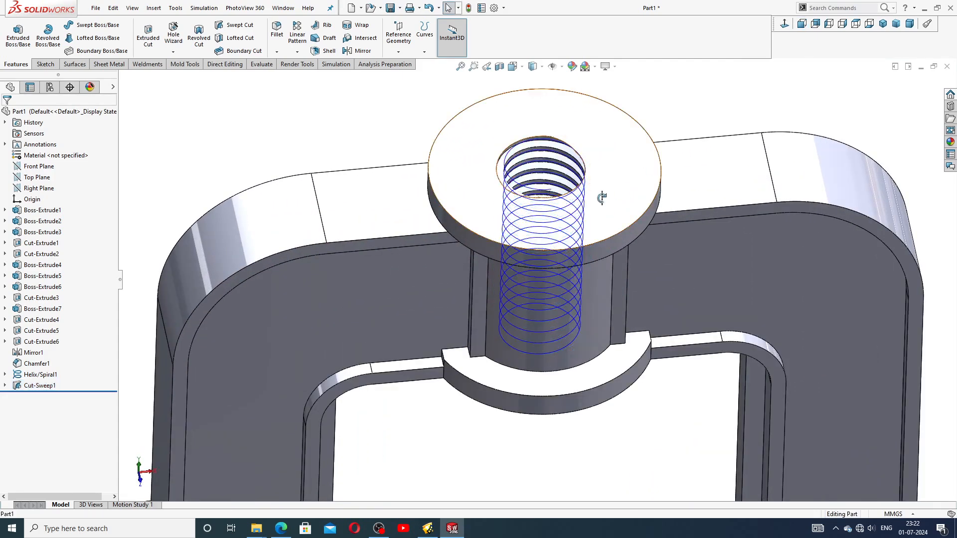
middle_drag(601, 197, 602, 143)
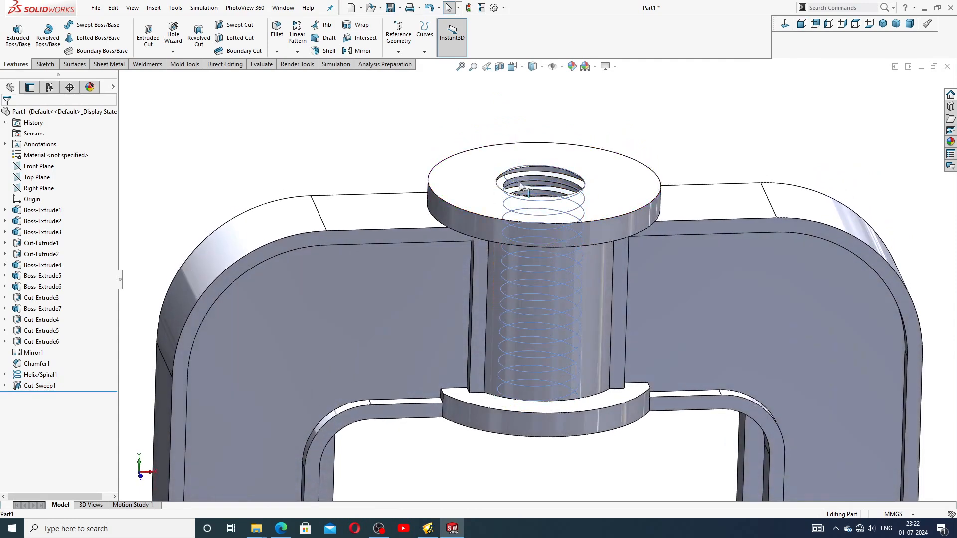
click(553, 174)
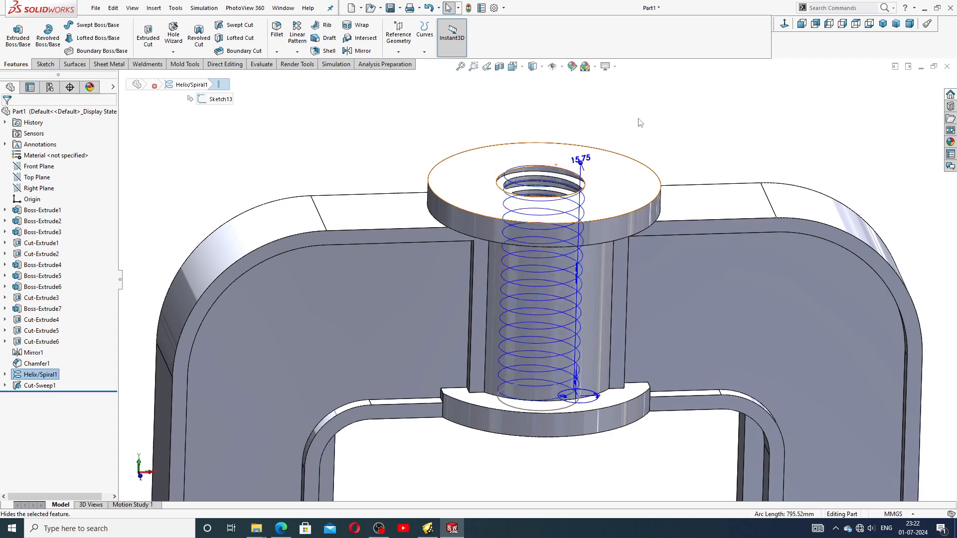
click(640, 114)
scroll(550, 184, down, 2)
scroll(555, 324, up, 4)
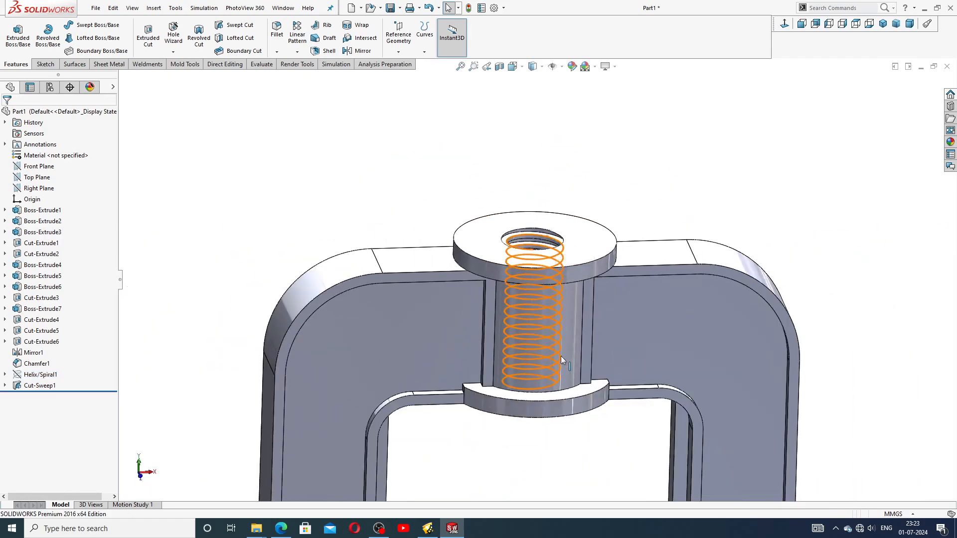
Step: Fillet the four recessed web faces on both sides of the support with a 0.5 mm radius
middle_drag(560, 356, 559, 269)
scroll(559, 299, up, 3)
middle_drag(559, 310, 546, 358)
scroll(558, 396, up, 3)
scroll(546, 358, down, 2)
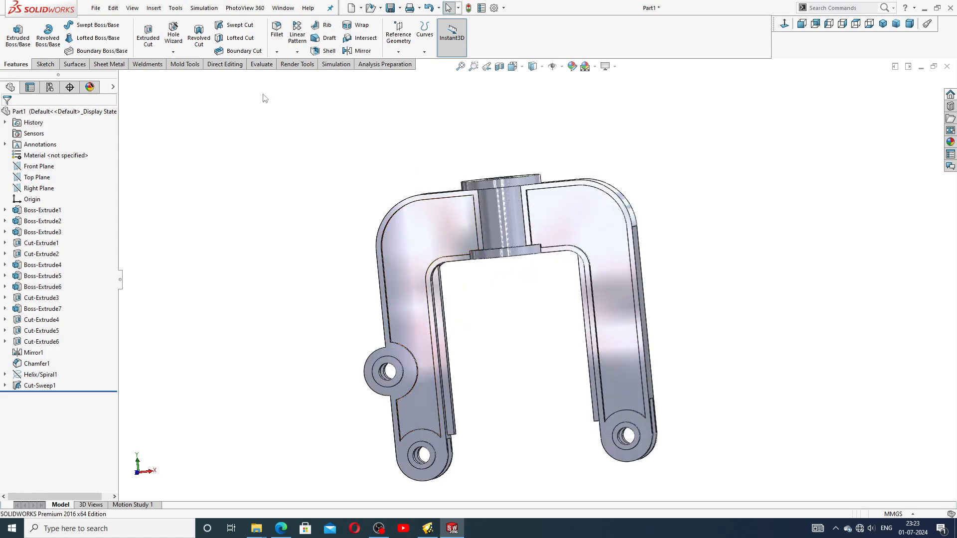
click(277, 52)
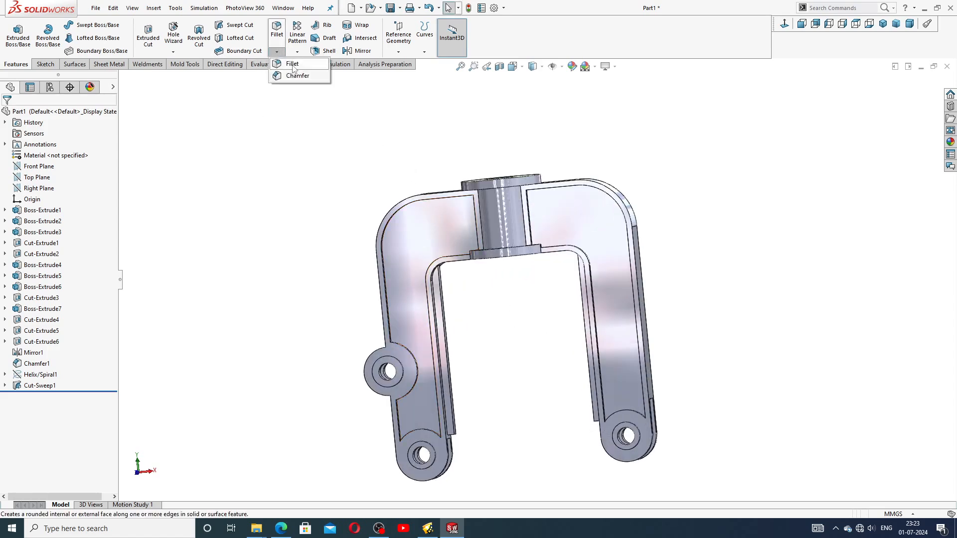
click(293, 65)
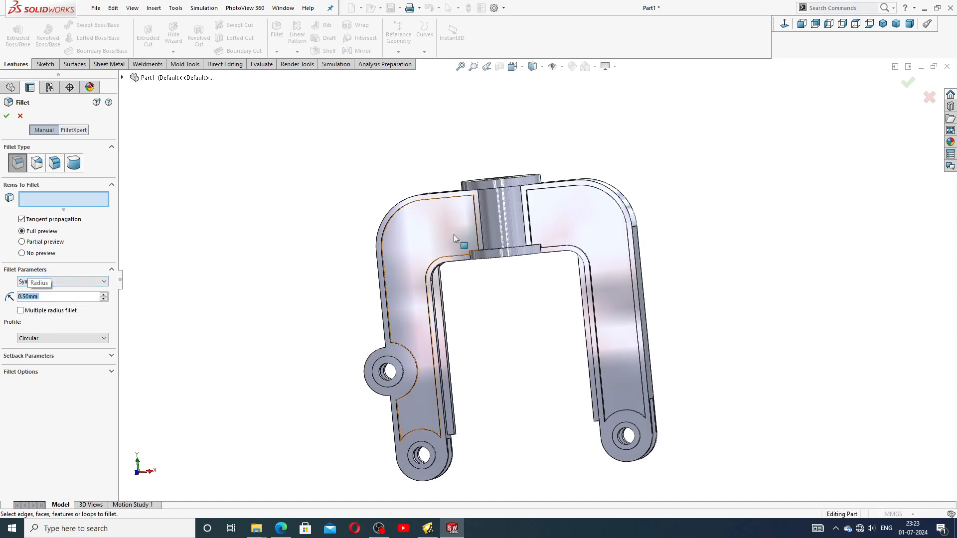
click(438, 228)
click(551, 220)
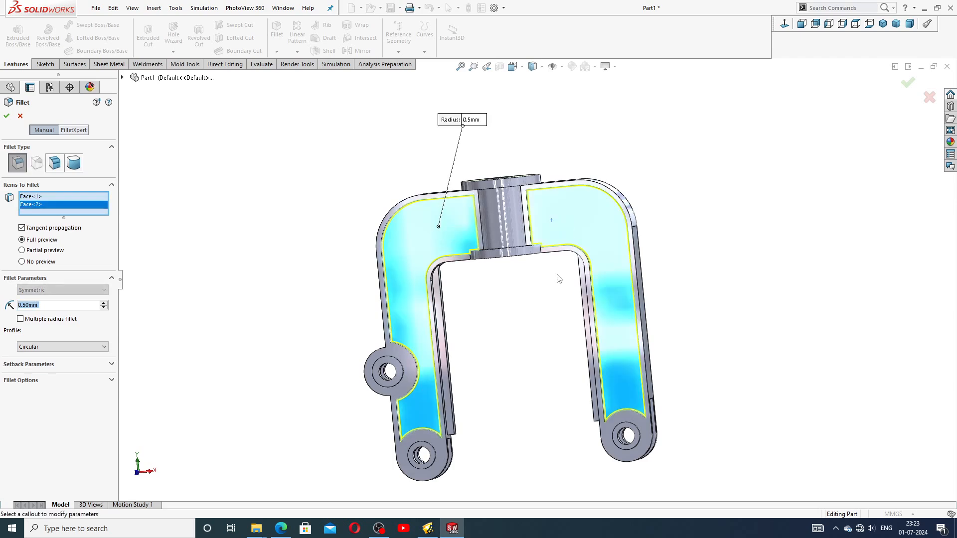
middle_drag(557, 275, 420, 278)
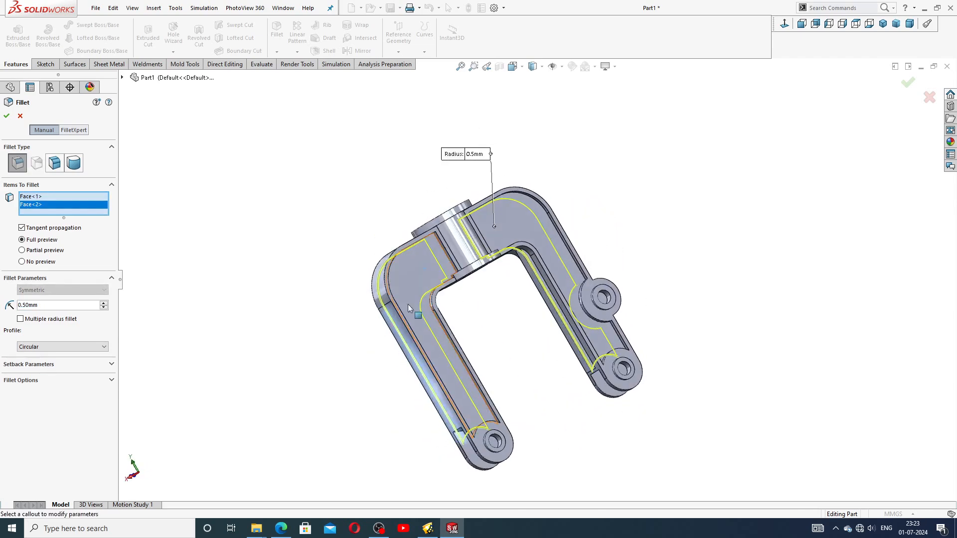
click(489, 240)
click(509, 221)
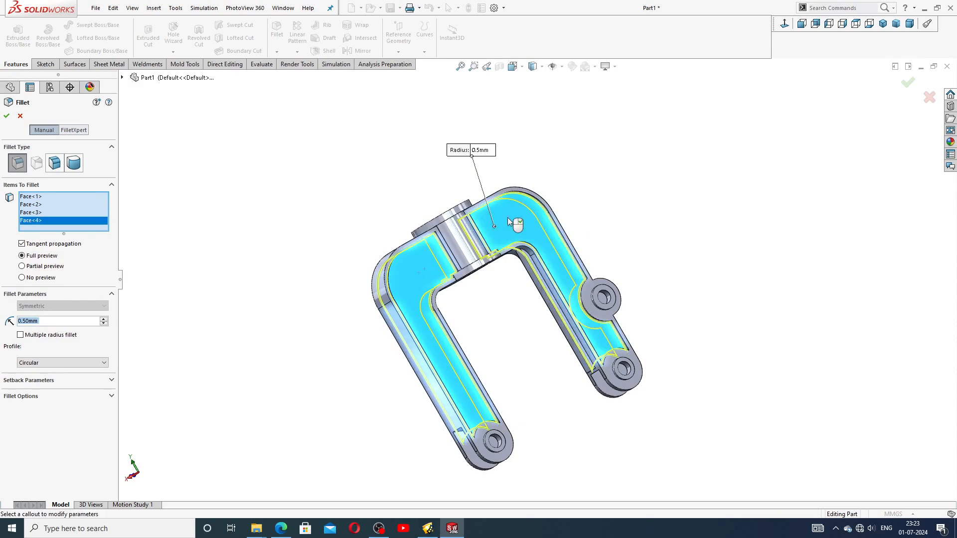
click(8, 118)
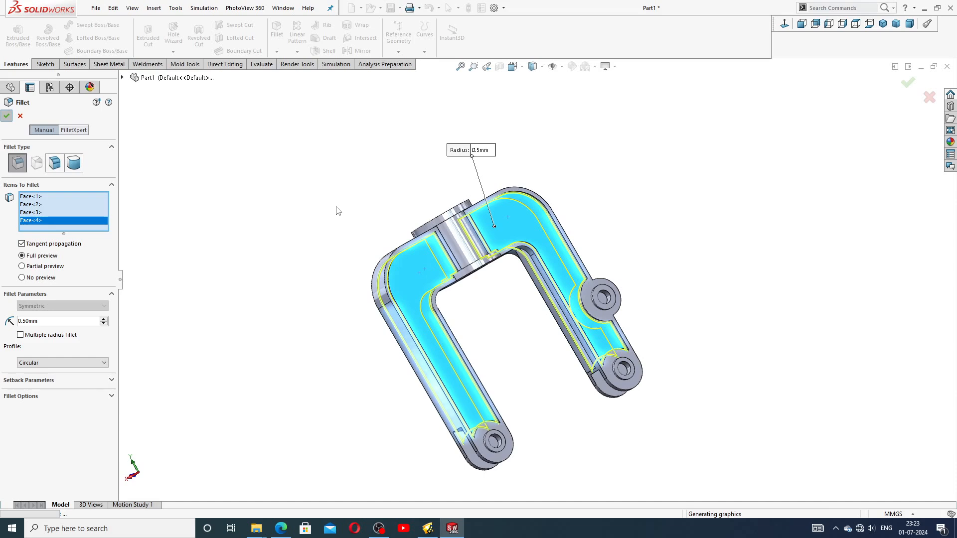
Step: Inspect the filleted support and check the fillet callouts in the PART-15, SUPPORT drawing PDF in the browser
middle_drag(337, 211, 419, 465)
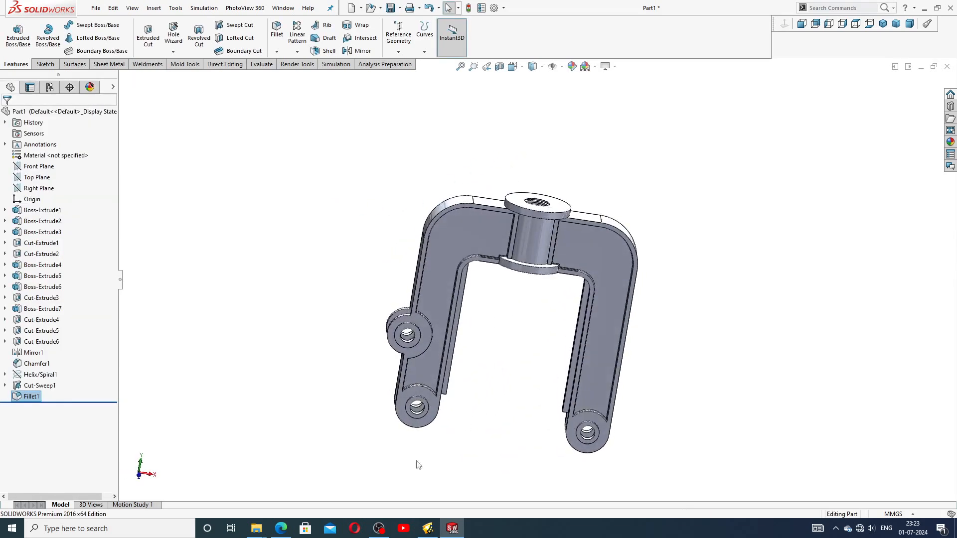
click(282, 528)
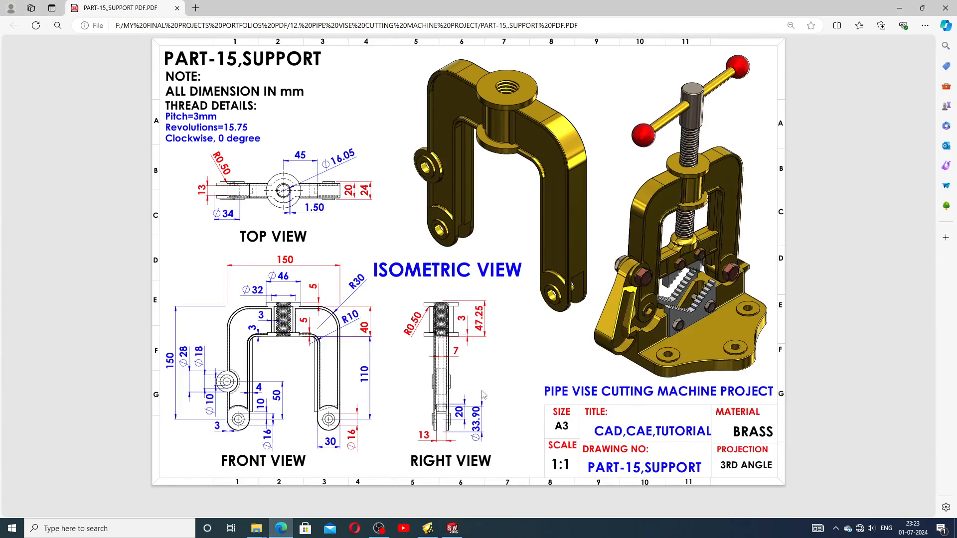
click(452, 528)
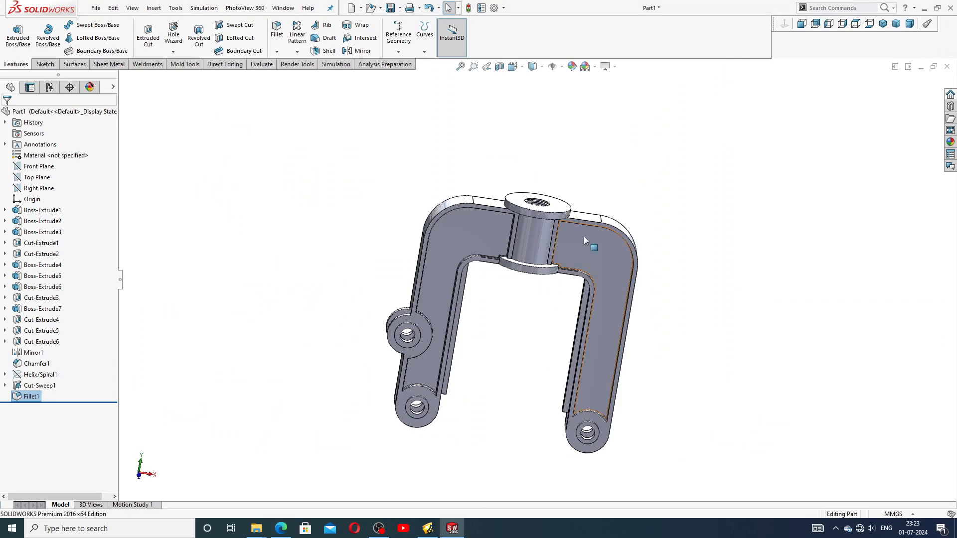
Step: Fillet the four edges where the threaded hub's cylinder meets its upper and lower flanges with a 0.5 mm radius
middle_drag(585, 236, 591, 258)
scroll(546, 236, up, 3)
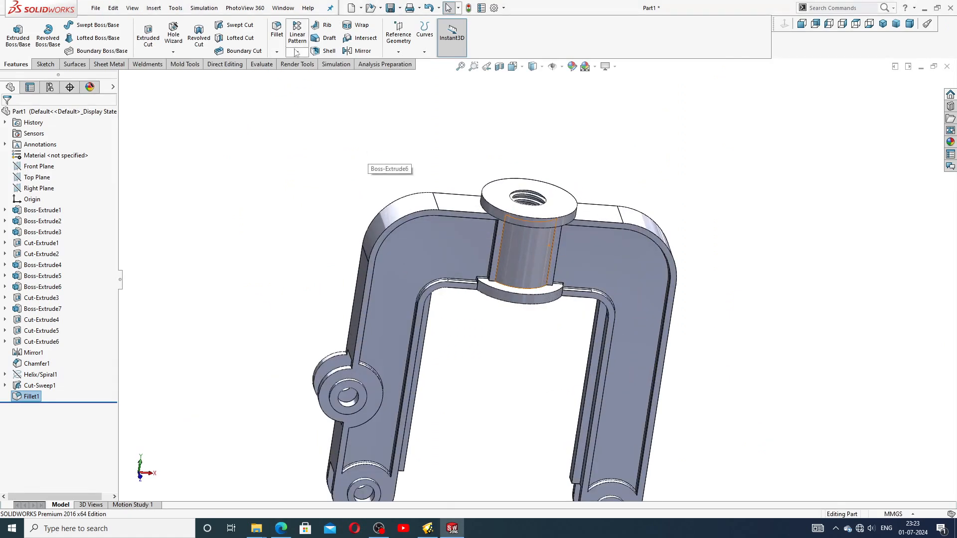
click(277, 30)
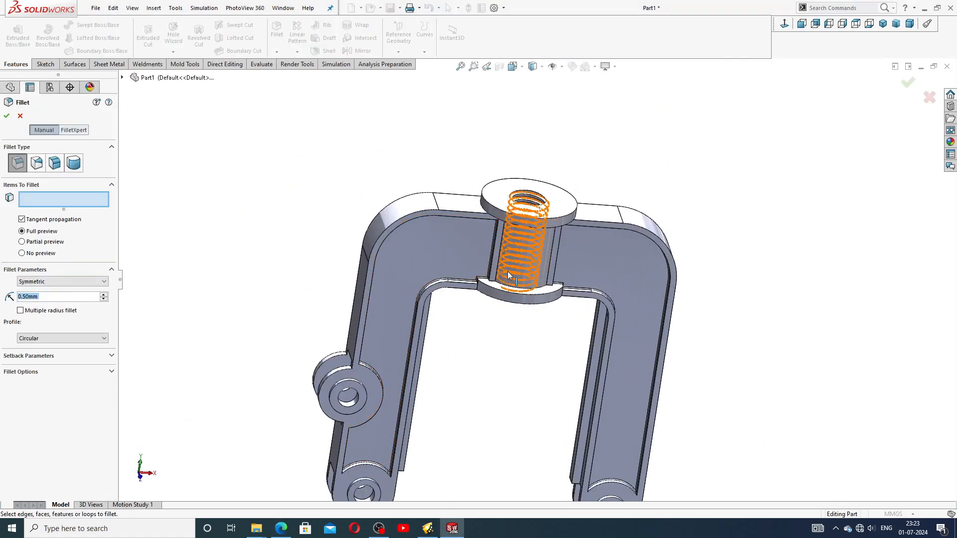
middle_drag(509, 276, 507, 308)
scroll(510, 307, down, 4)
scroll(534, 301, down, 2)
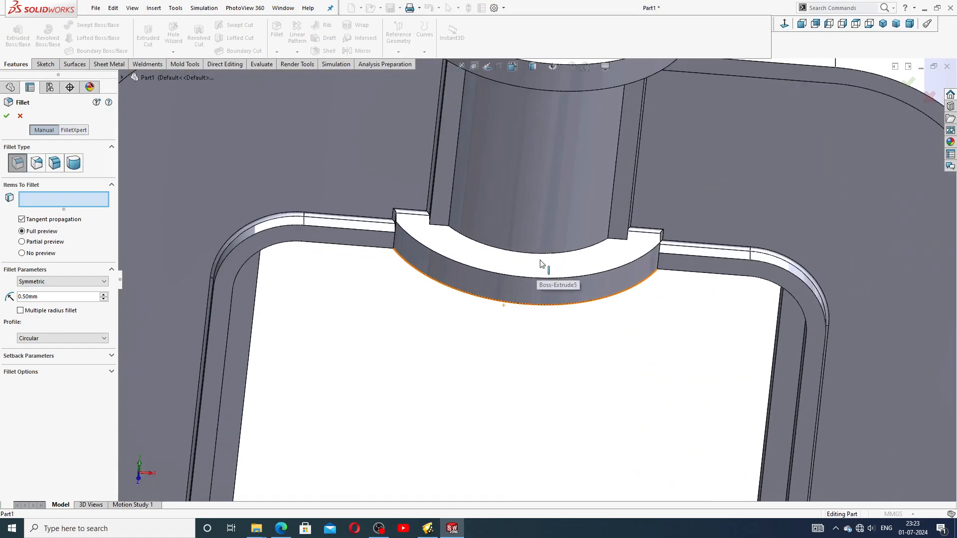
click(553, 253)
scroll(553, 253, up, 5)
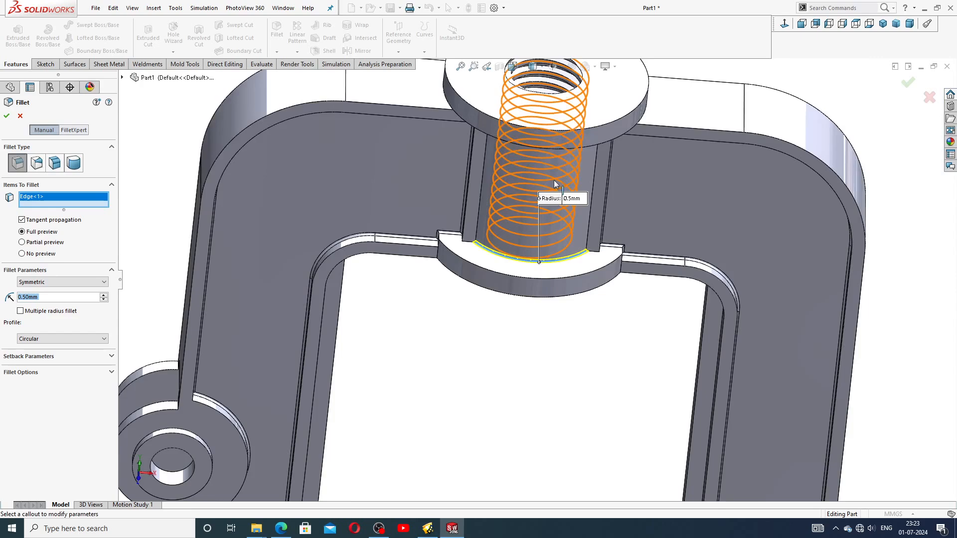
middle_drag(553, 253, 581, 136)
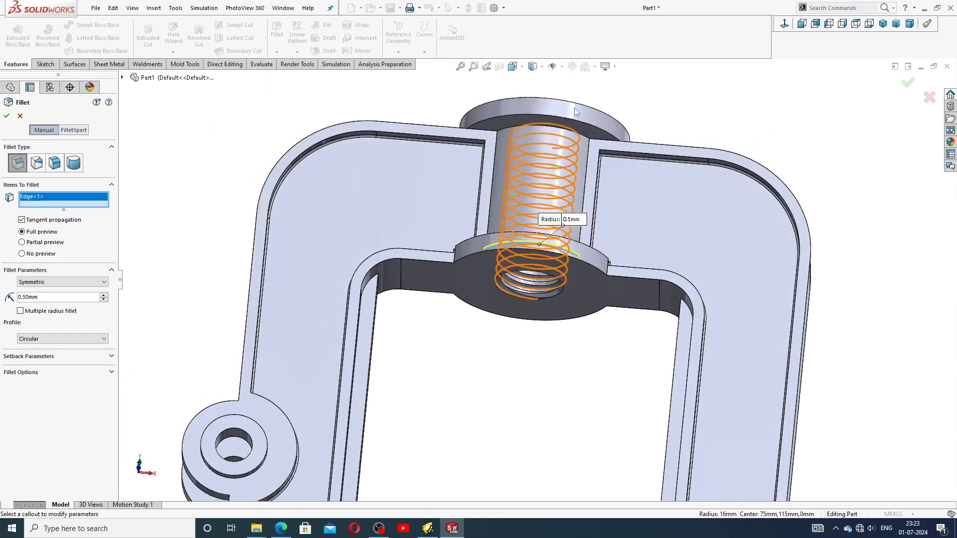
click(582, 136)
middle_drag(605, 91, 558, 113)
click(461, 247)
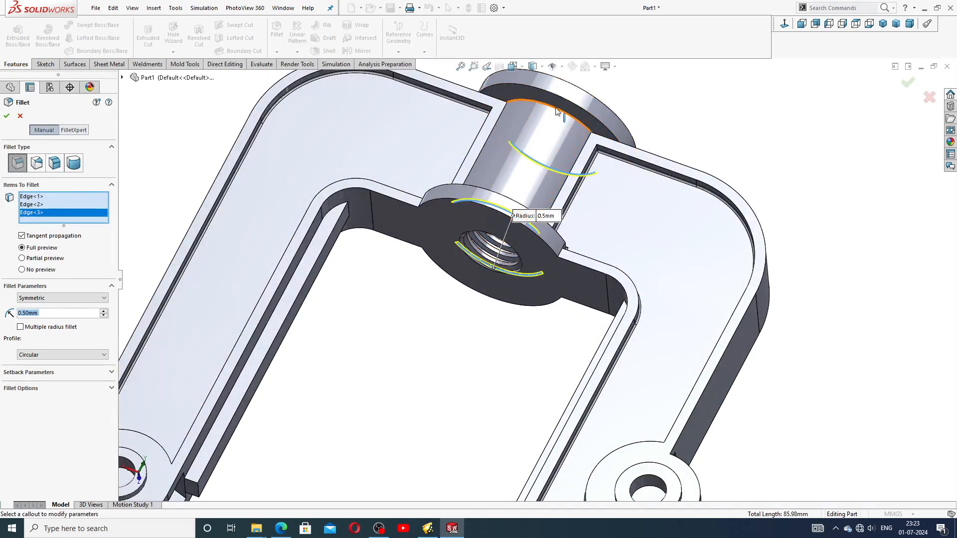
click(558, 112)
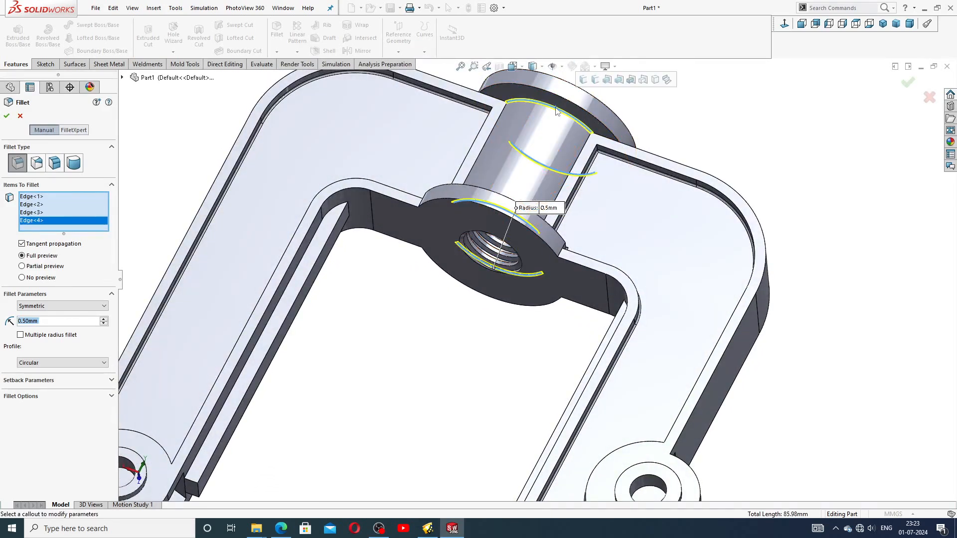
click(911, 82)
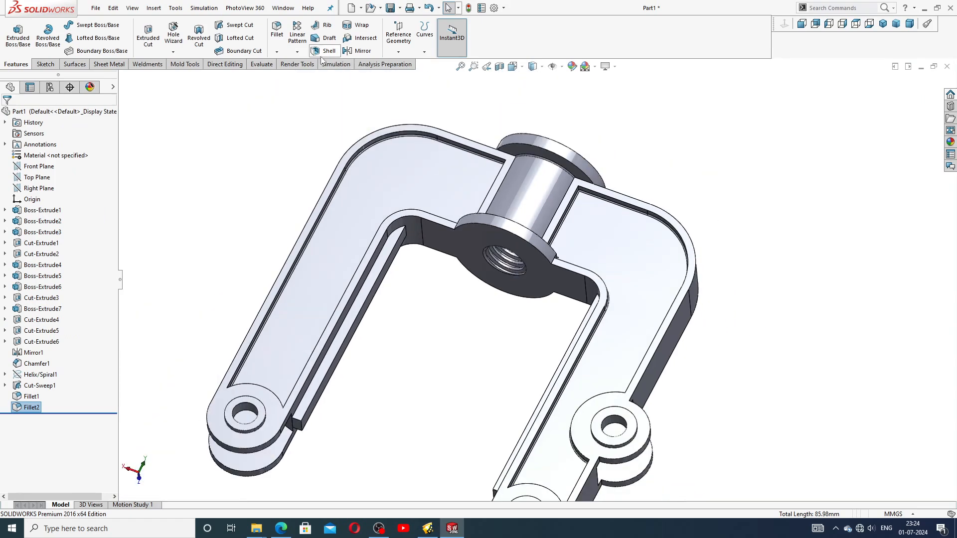
Step: Set up a 0.5 mm fillet on the outer perimeter edges of both arms, front and back
click(276, 30)
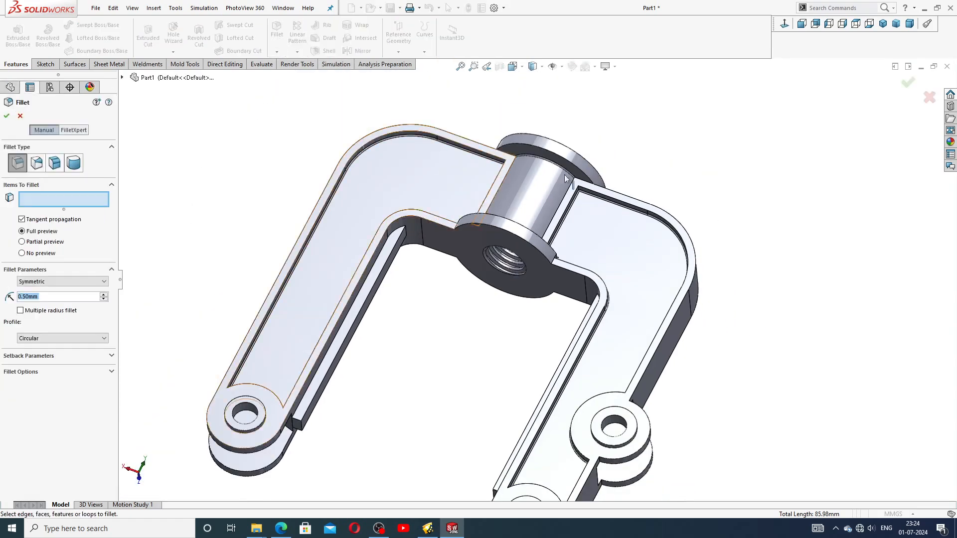
middle_drag(566, 178, 660, 205)
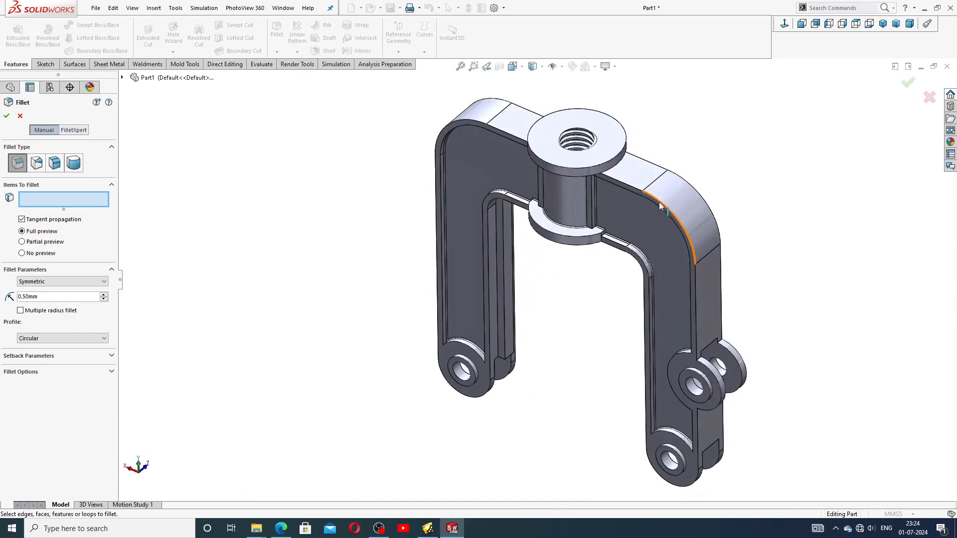
click(660, 206)
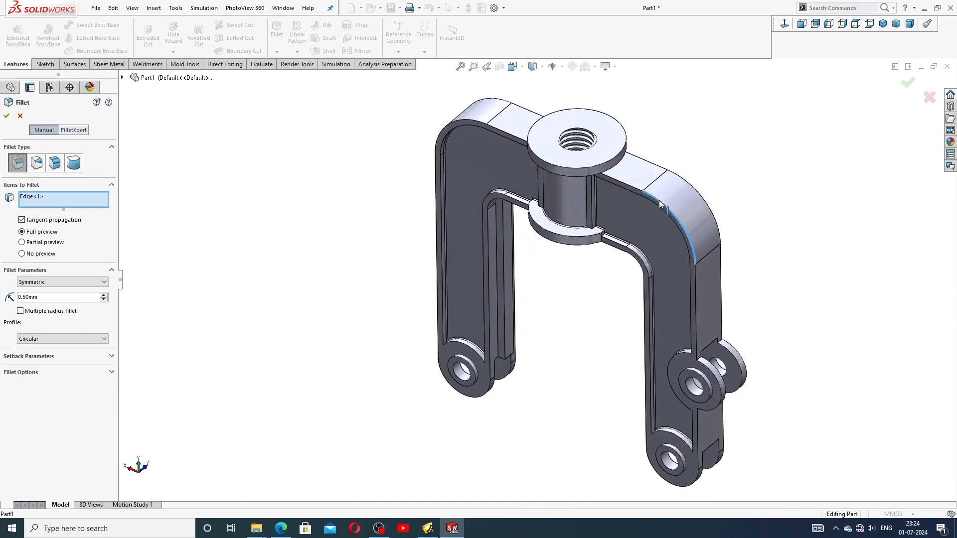
click(664, 171)
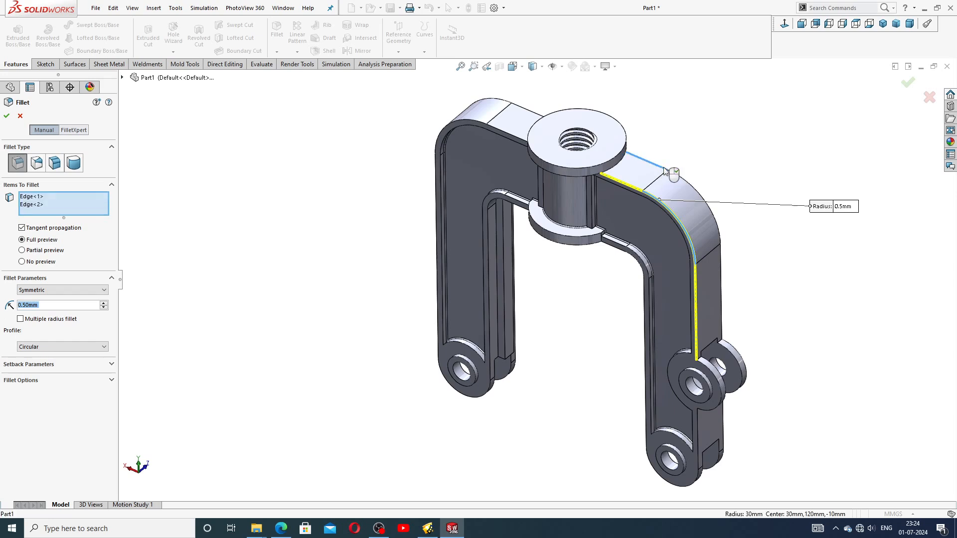
click(509, 138)
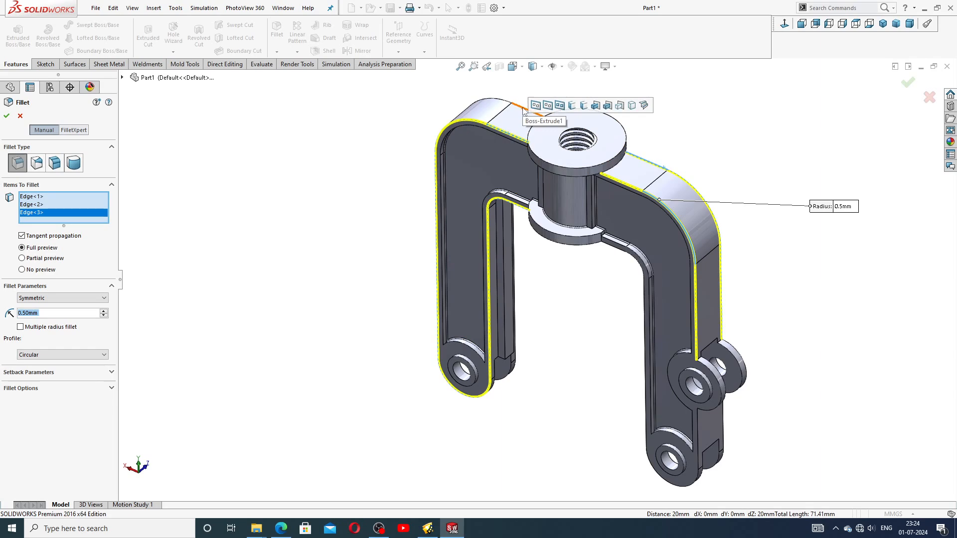
click(522, 109)
Step: Add both rim edges of the inner opening on the leg with the side lug to the 0.5 mm fillet
scroll(554, 246, down, 3)
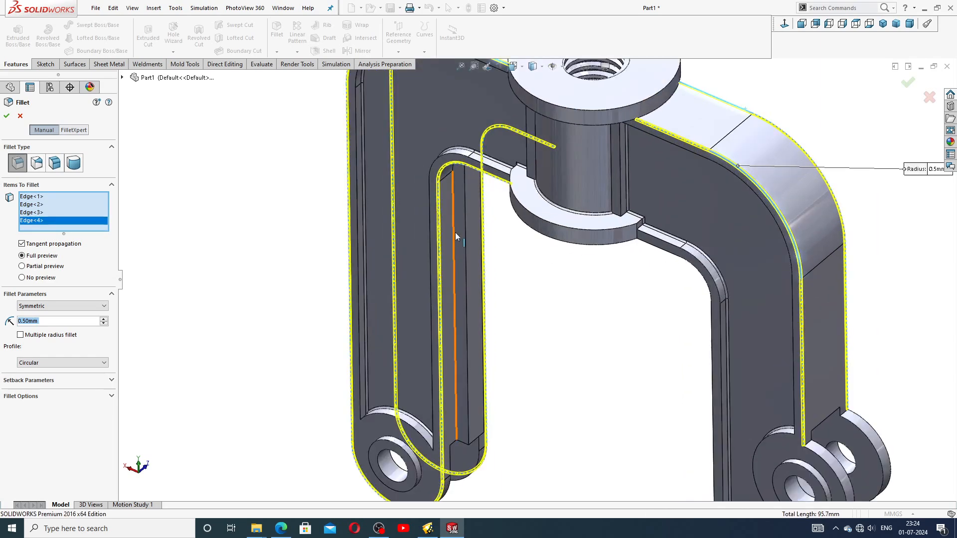
middle_drag(535, 231, 532, 192)
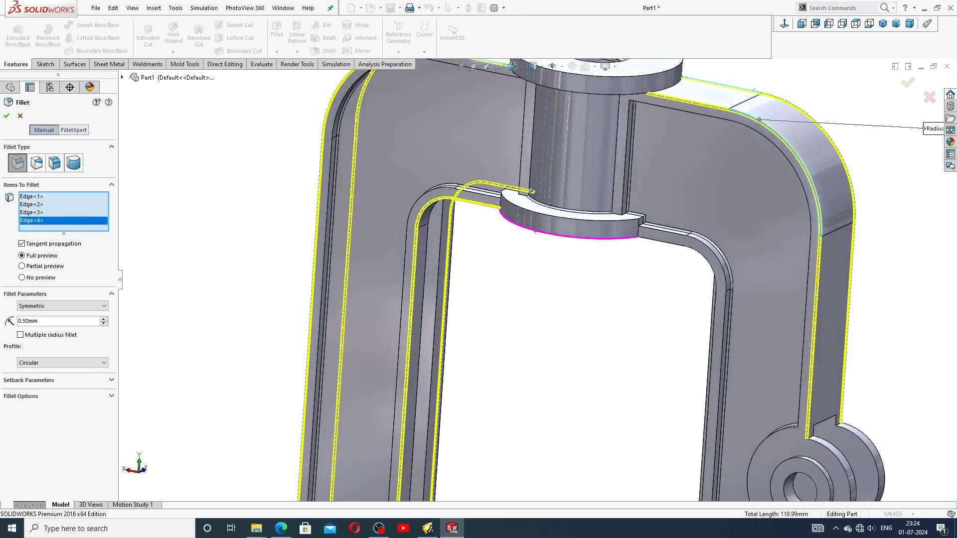
scroll(617, 319, up, 3)
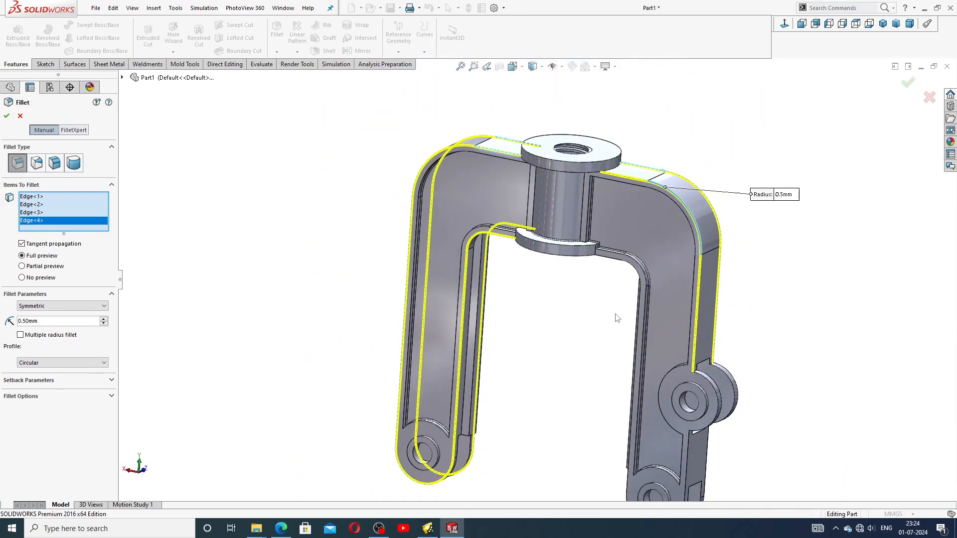
middle_drag(617, 318, 660, 304)
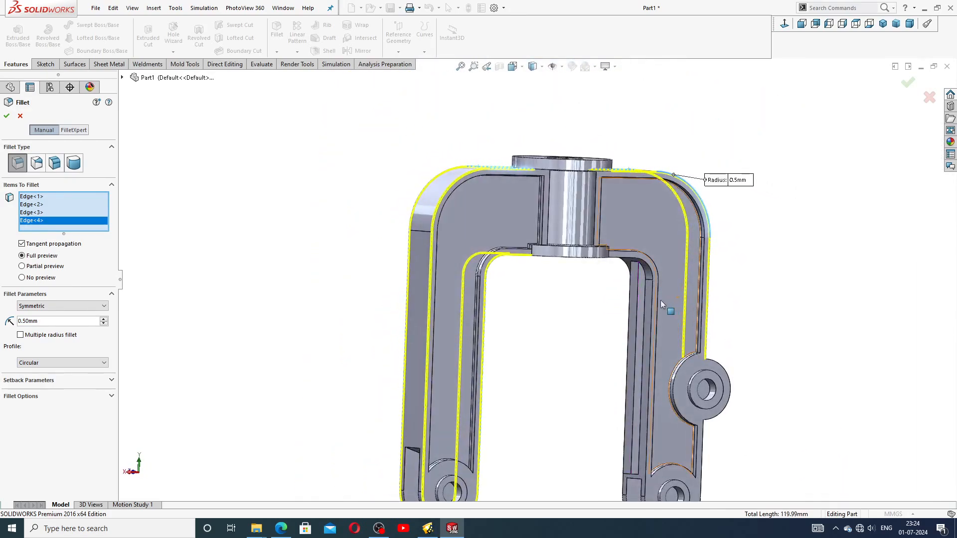
scroll(653, 299, down, 5)
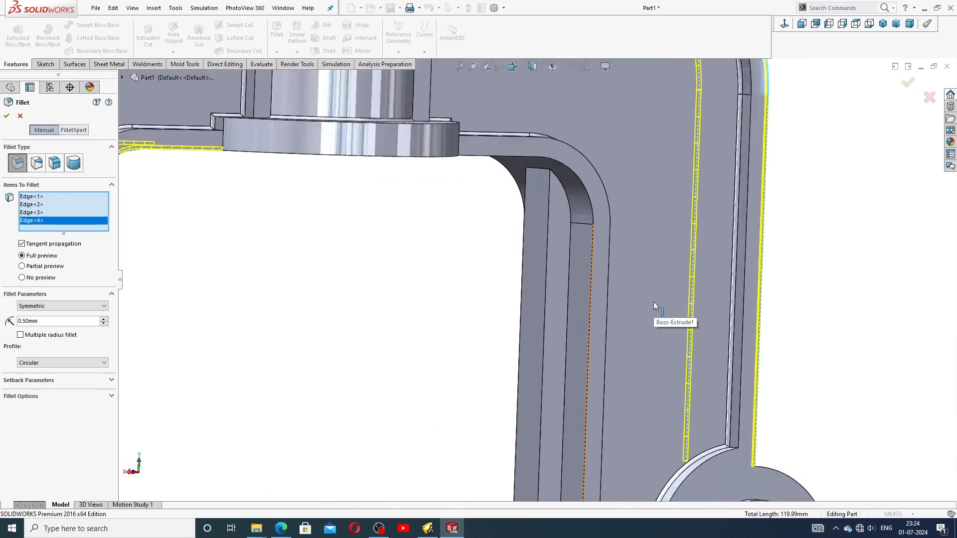
click(591, 277)
click(608, 280)
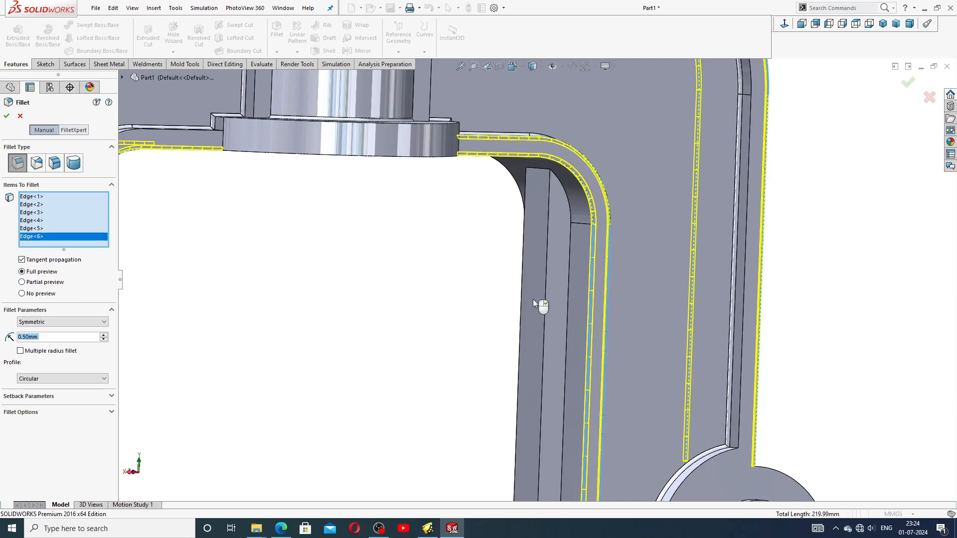
Step: Add the remaining rim edges of the inner opening on both legs and complete the 0.5 mm fillet
scroll(499, 306, up, 5)
middle_drag(384, 312, 385, 334)
scroll(393, 319, down, 3)
middle_drag(442, 270, 421, 252)
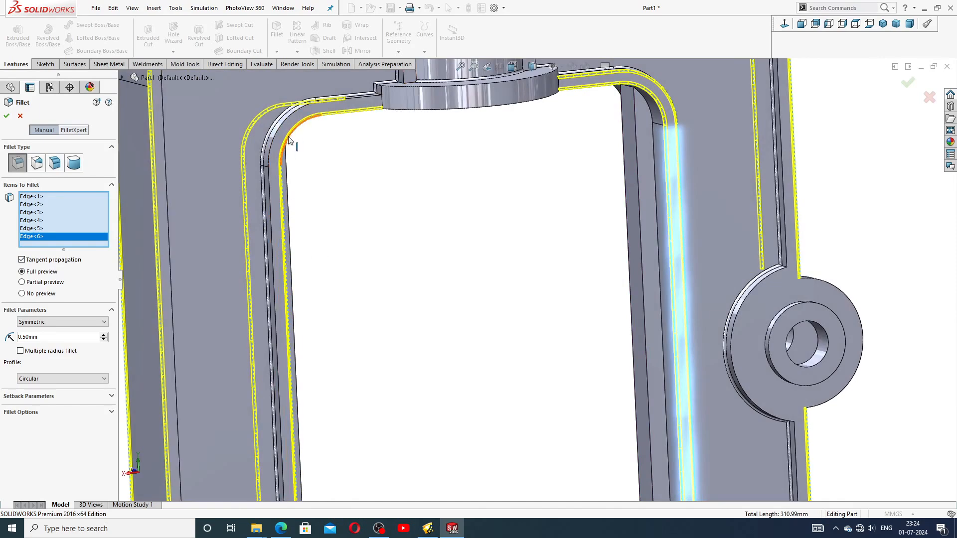
click(284, 118)
key(f)
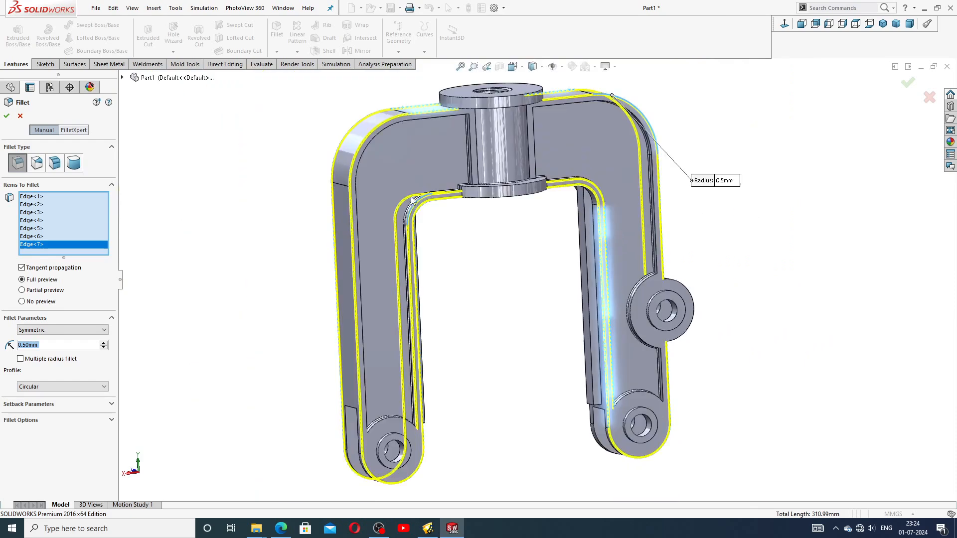
middle_drag(431, 243, 578, 273)
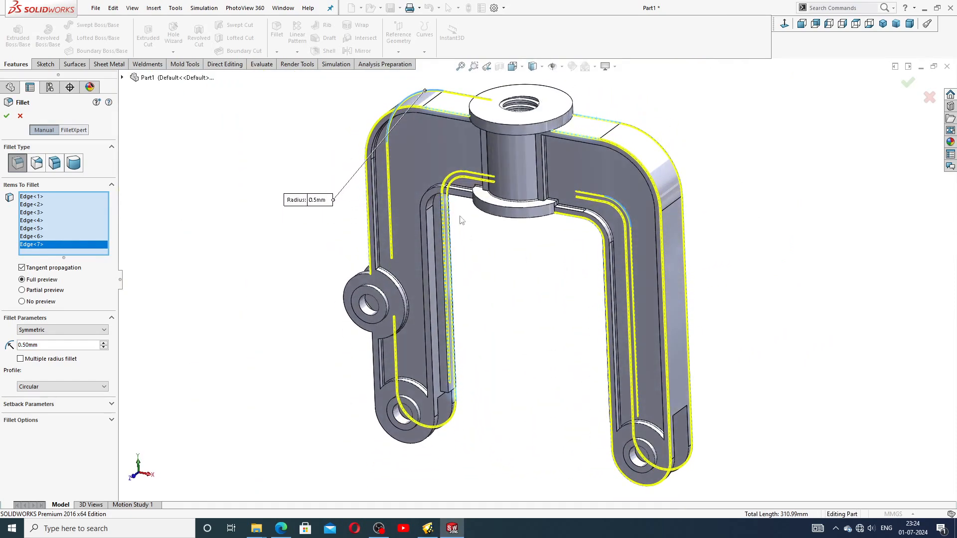
click(429, 202)
click(612, 258)
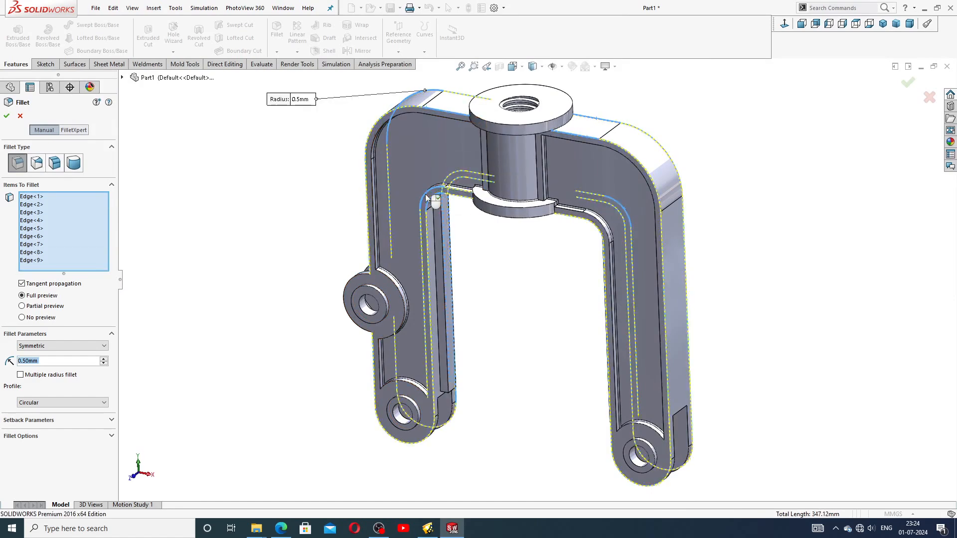
scroll(612, 254, down, 4)
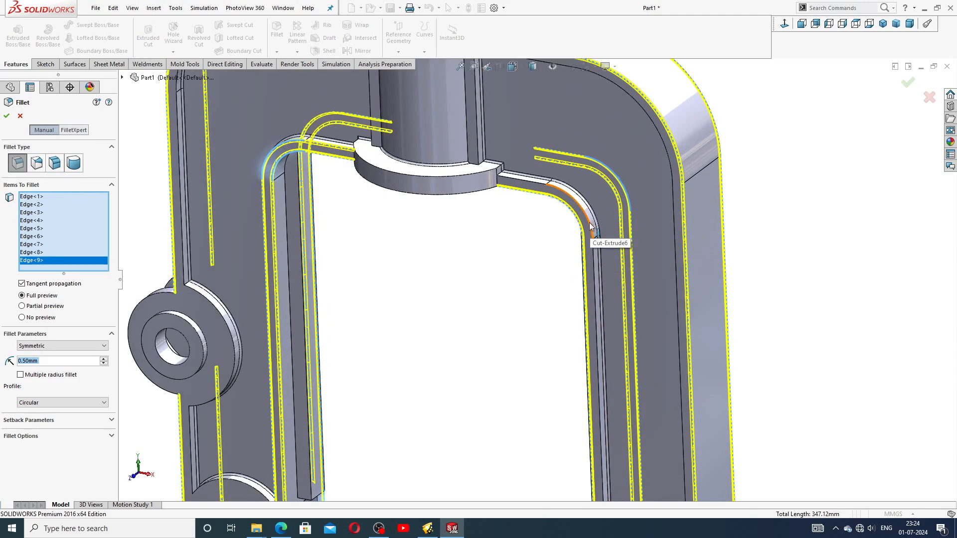
click(591, 227)
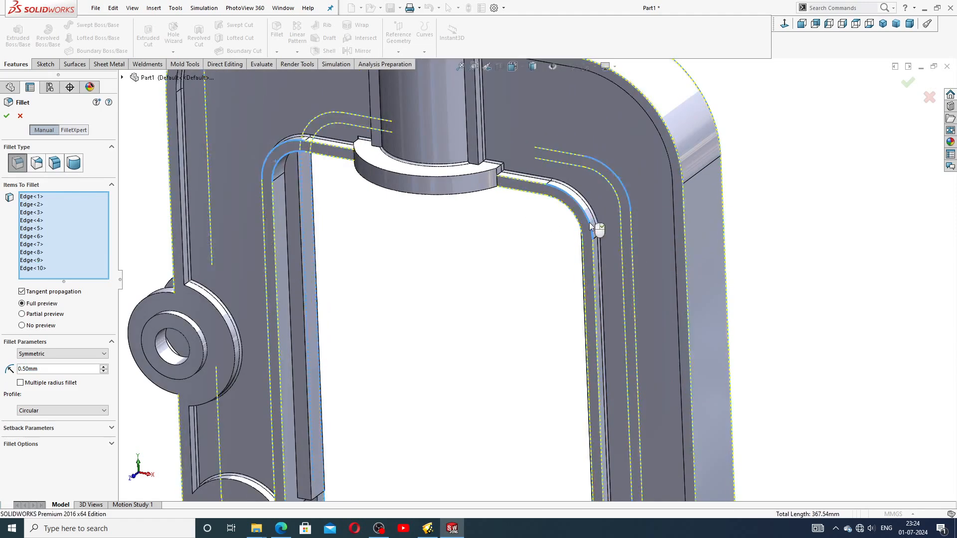
click(6, 118)
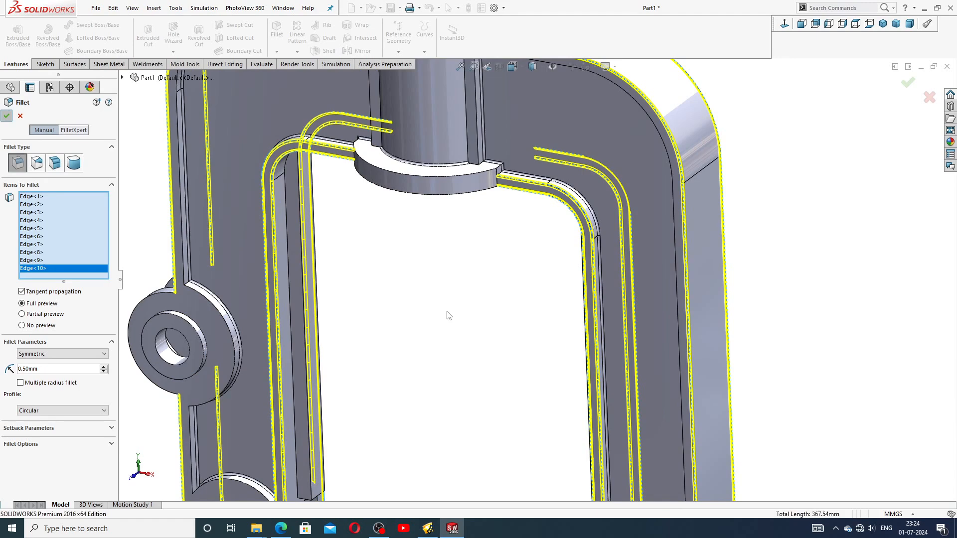
Step: Apply the polished brass metal appearance to the whole support
scroll(471, 259, up, 8)
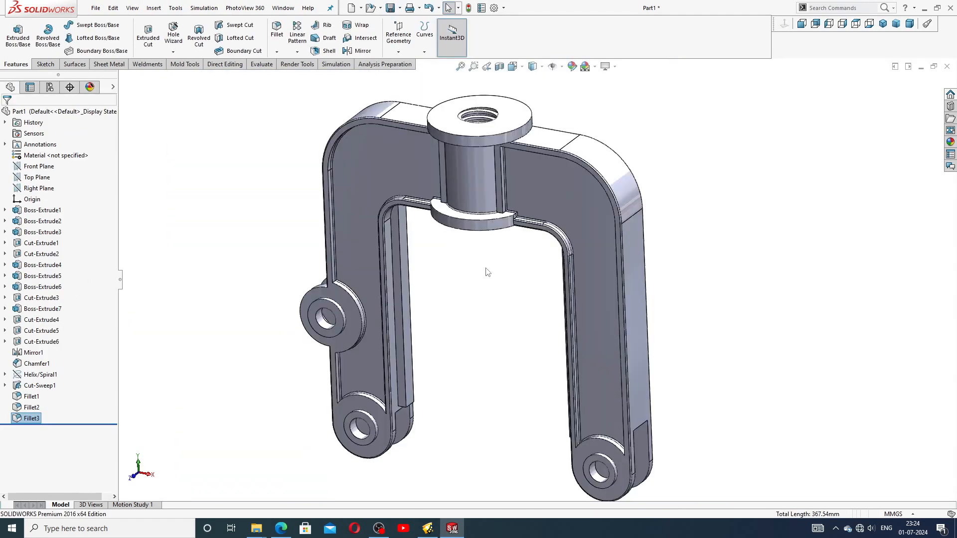
middle_drag(492, 271, 592, 264)
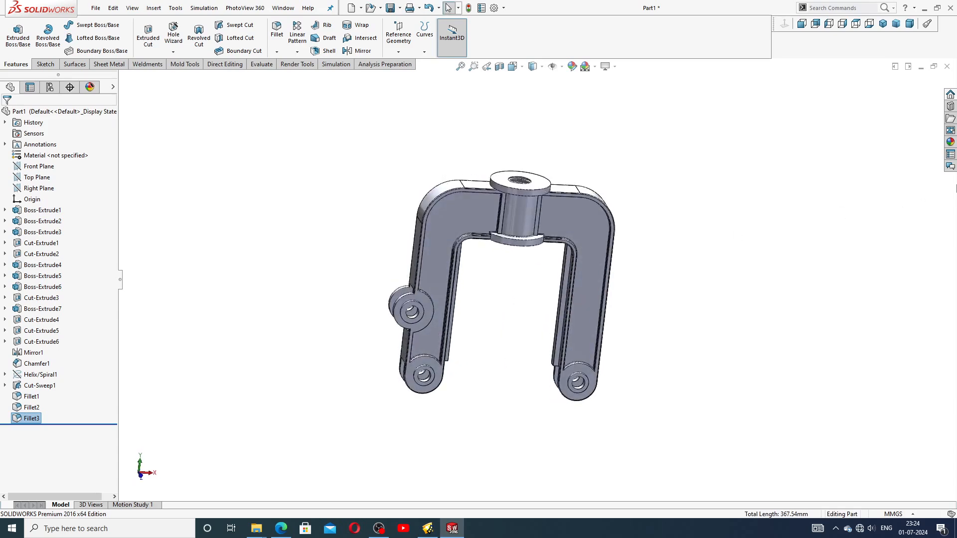
click(951, 143)
click(856, 94)
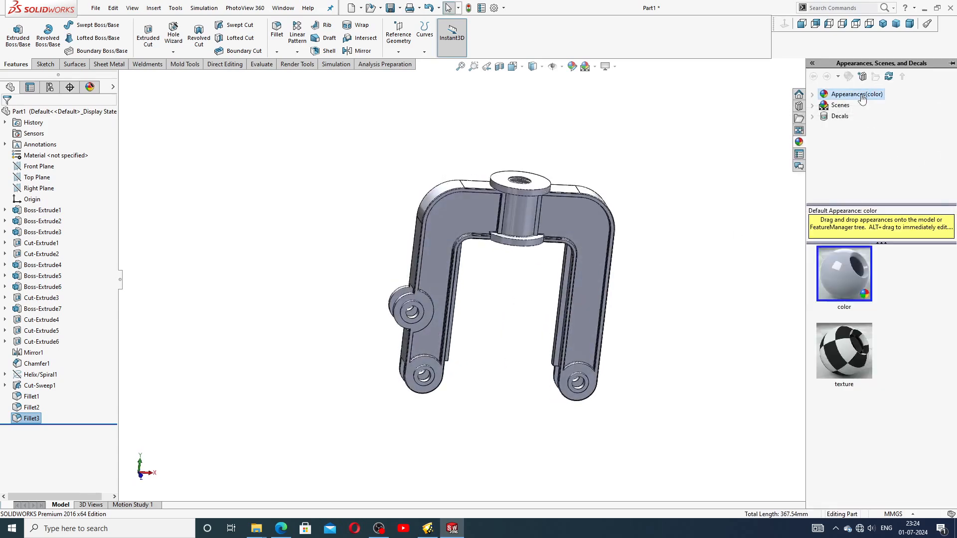
click(850, 116)
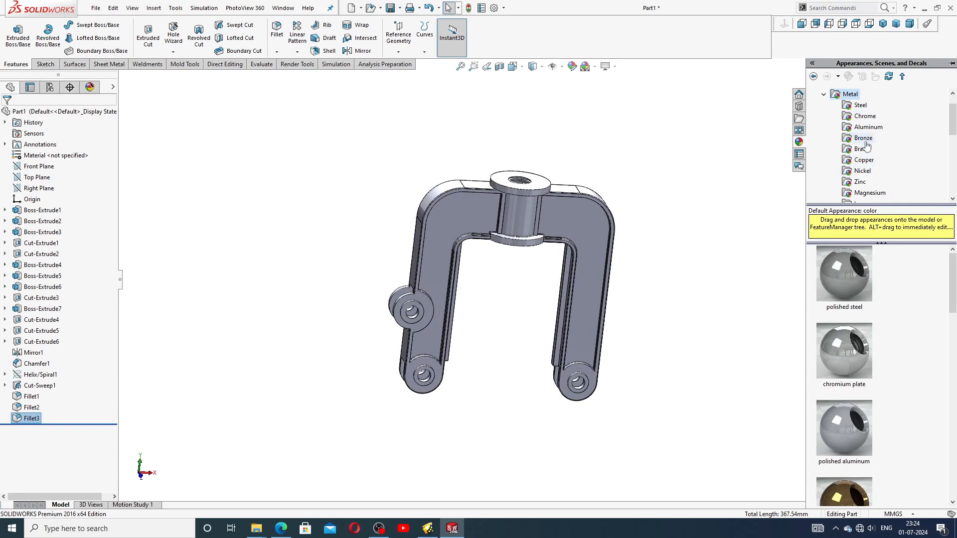
click(862, 149)
drag(848, 273, 771, 256)
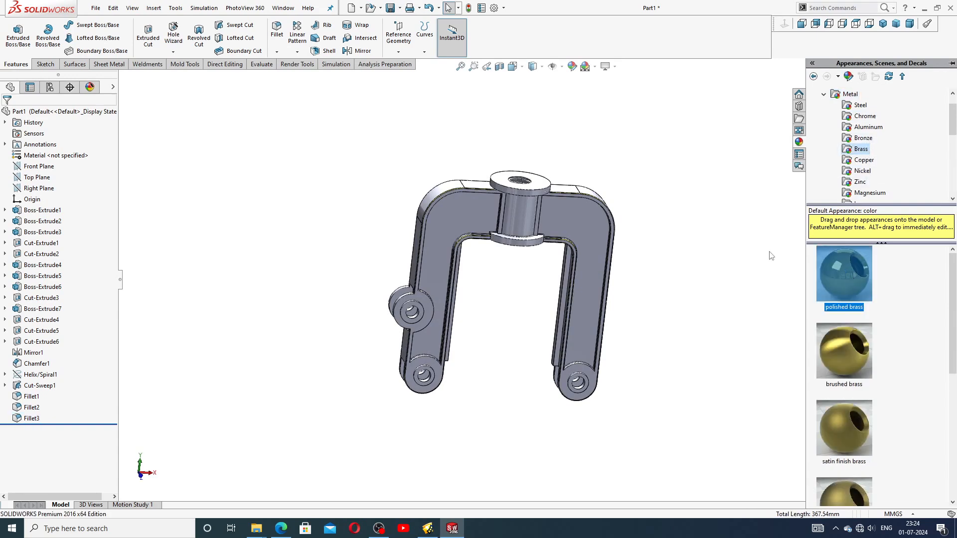
double_click(840, 269)
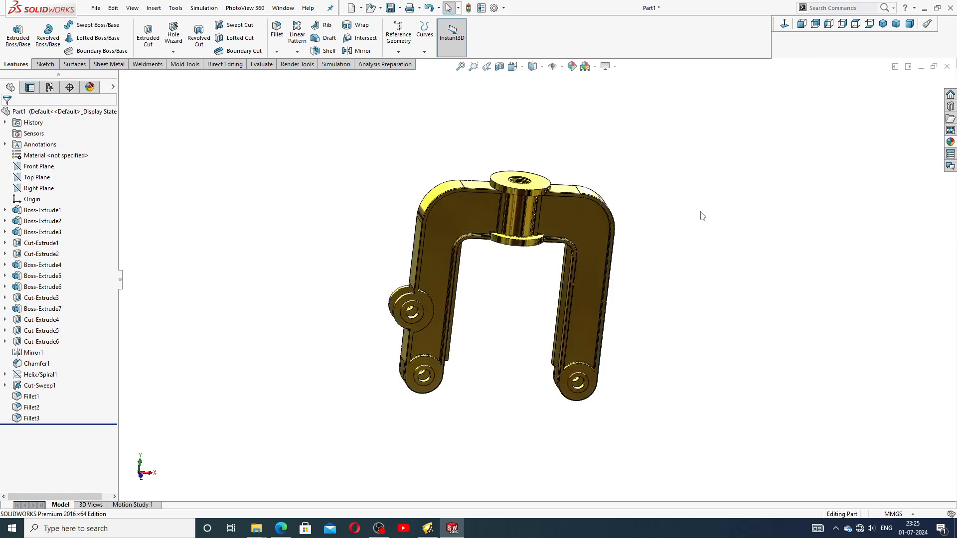
Step: Inspect the finished support in isometric and trimetric orientation, ending in the isometric view
click(883, 24)
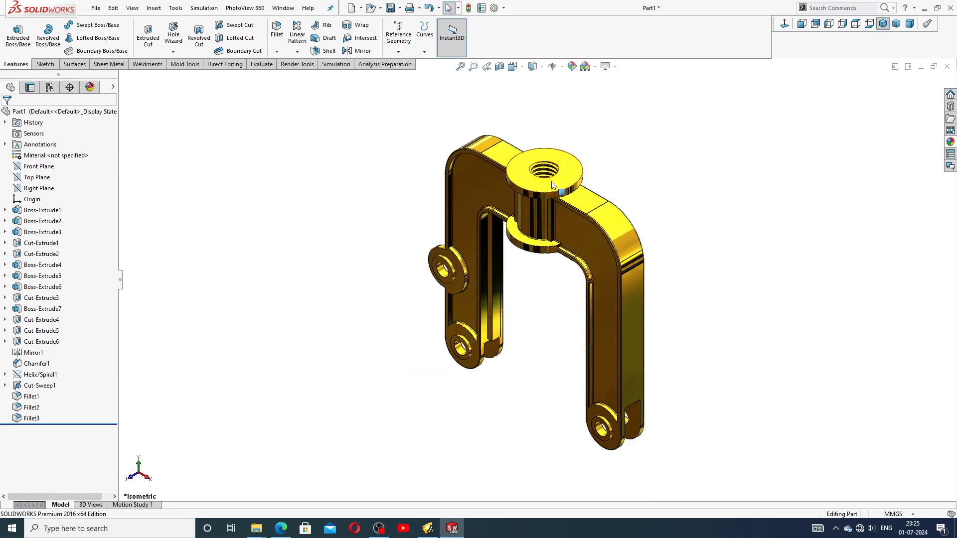
scroll(559, 191, down, 2)
middle_drag(561, 211, 605, 214)
click(896, 25)
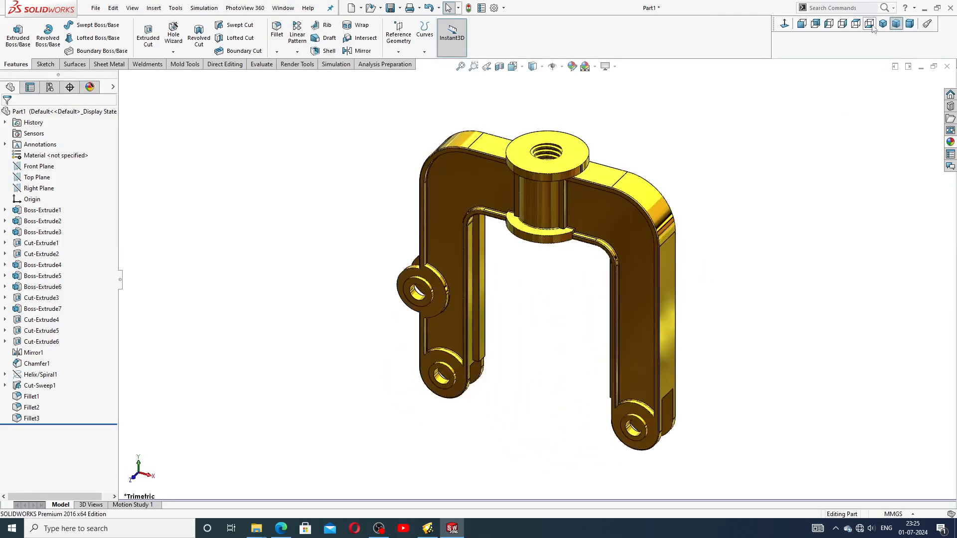
click(883, 24)
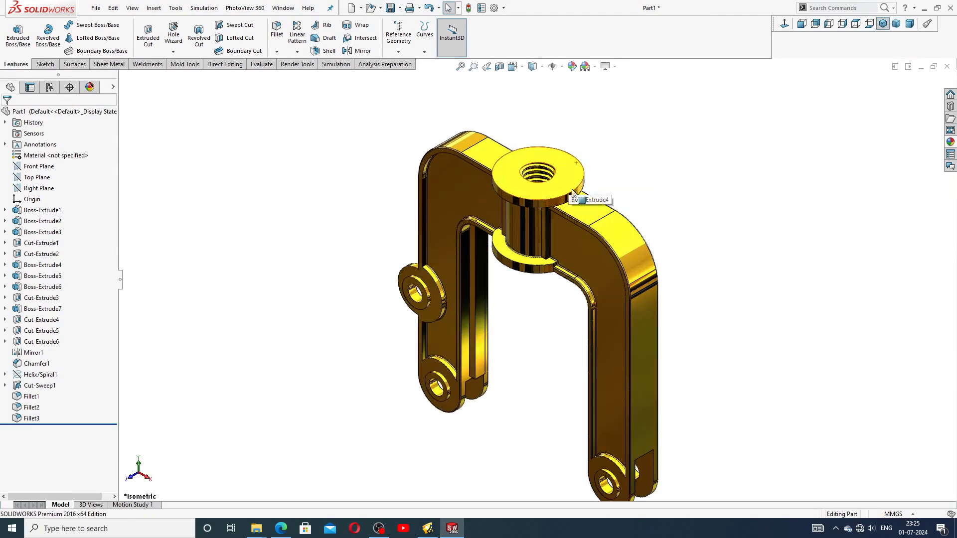
key(f)
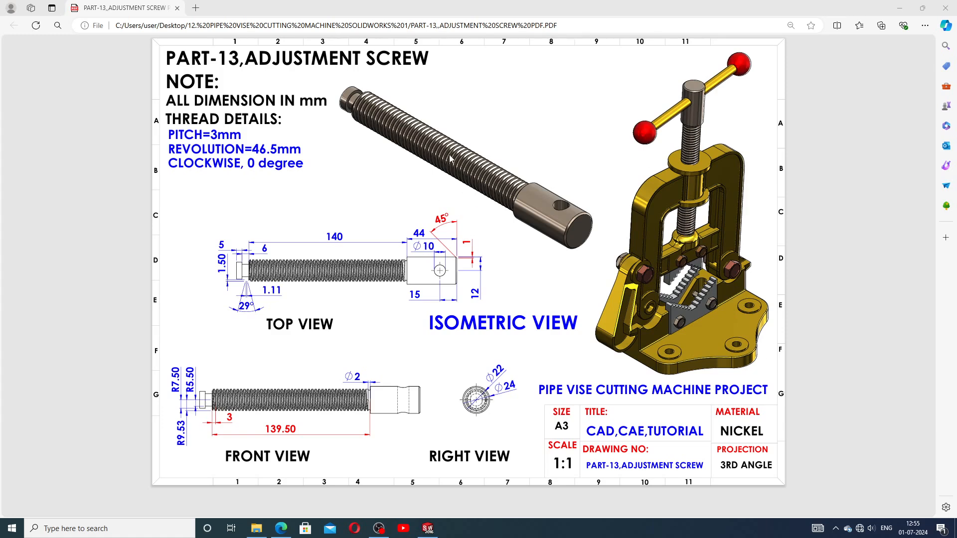
Step: Switch to SOLIDWORKS and examine where the thread runs out against the head on the reference adjustment screw
click(428, 529)
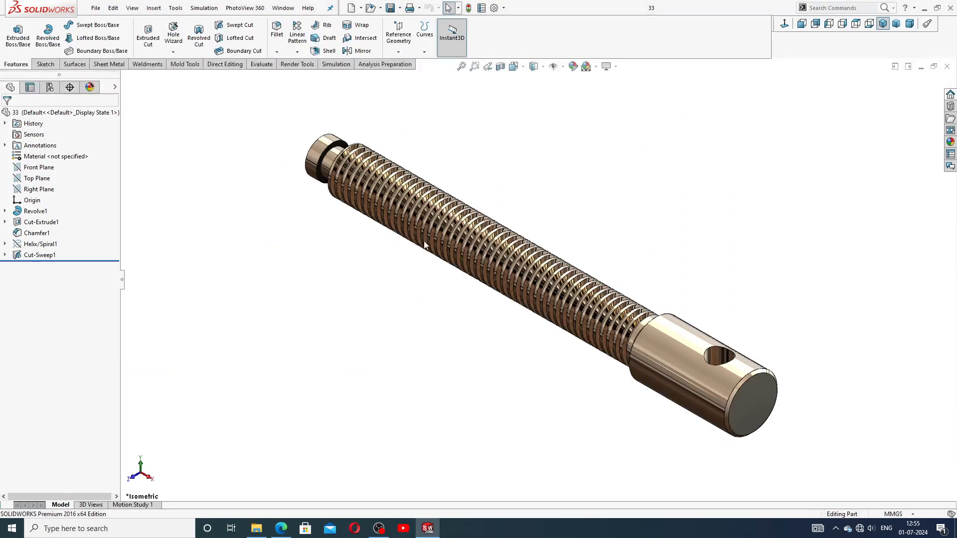
middle_drag(545, 389, 699, 295)
scroll(699, 295, down, 6)
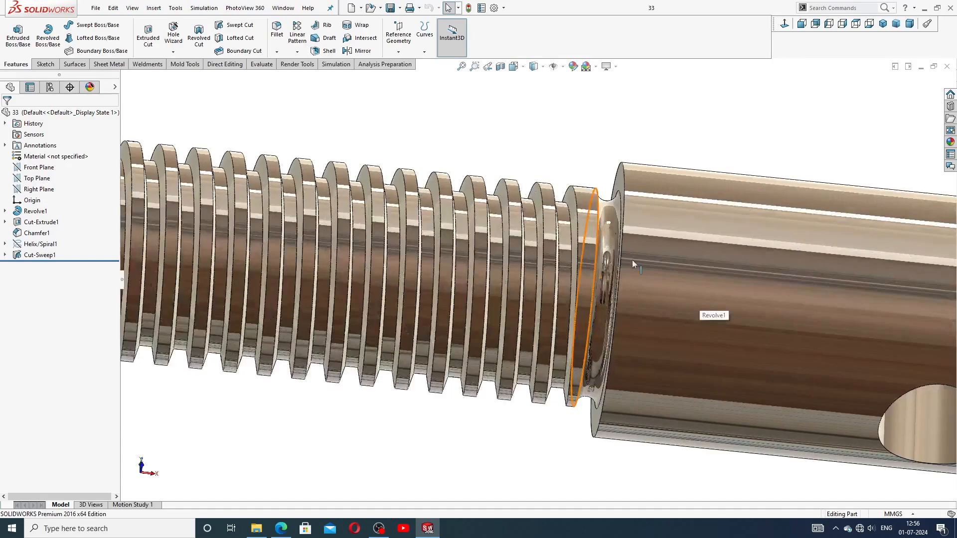
mouse_move(633, 263)
middle_down()
mouse_move(670, 248)
mouse_move(615, 265)
middle_up()
click(596, 261)
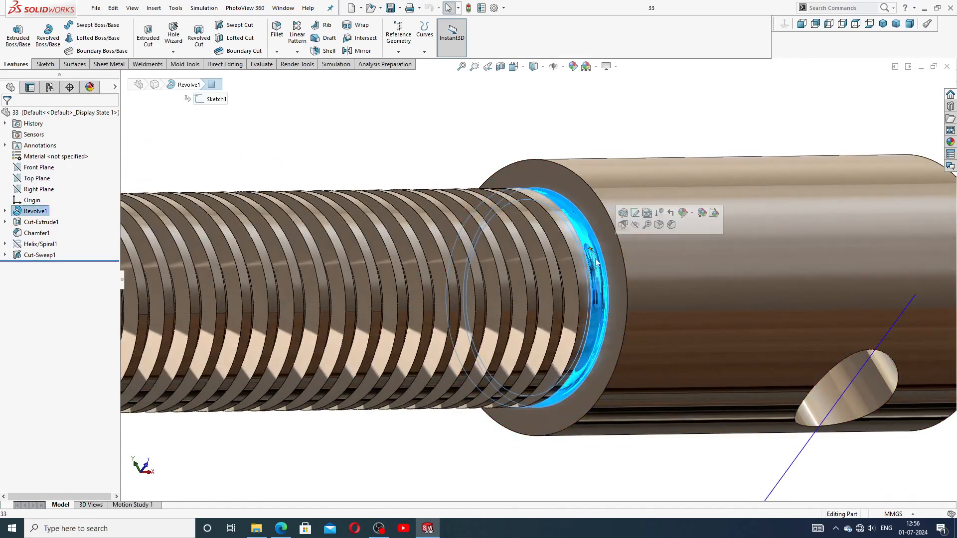
scroll(597, 279, up, 5)
click(577, 236)
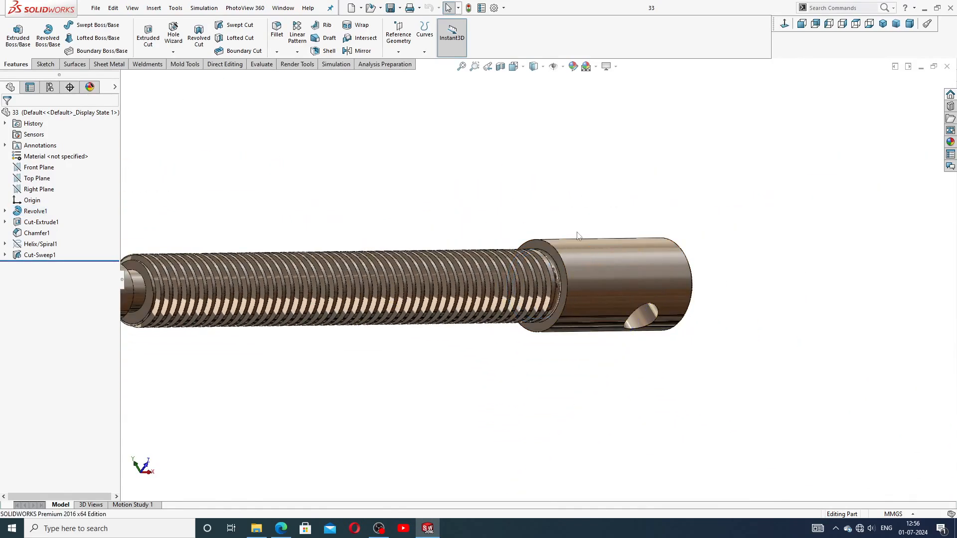
scroll(557, 272, down, 5)
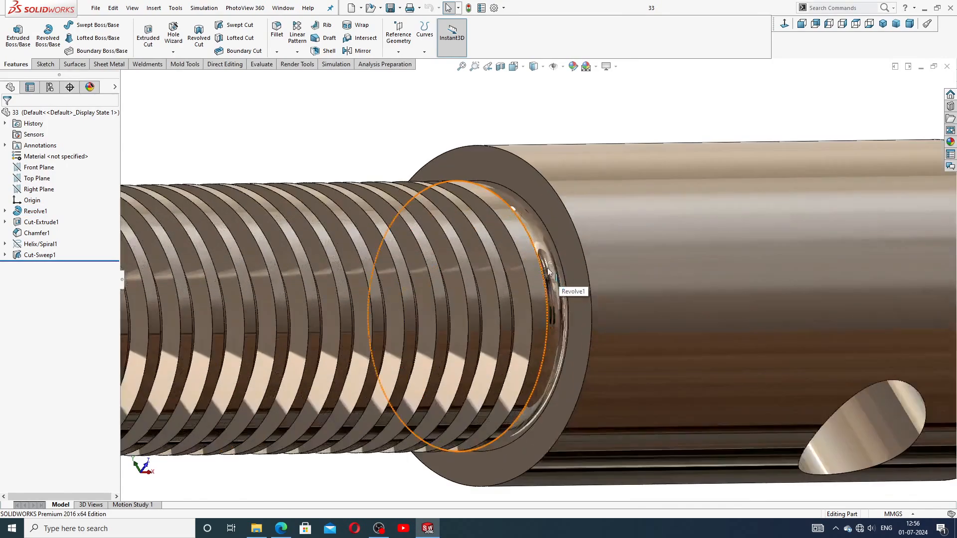
click(547, 270)
scroll(548, 269, up, 3)
click(572, 166)
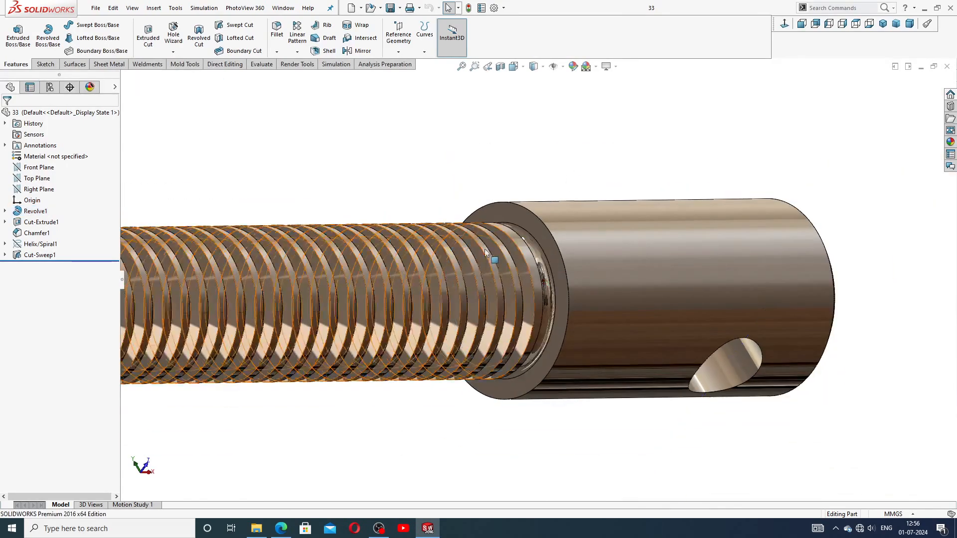
Step: Examine the neck and collar at the free end of the reference screw, ending in the isometric view
scroll(486, 259, up, 6)
middle_drag(483, 273, 437, 261)
scroll(353, 342, down, 6)
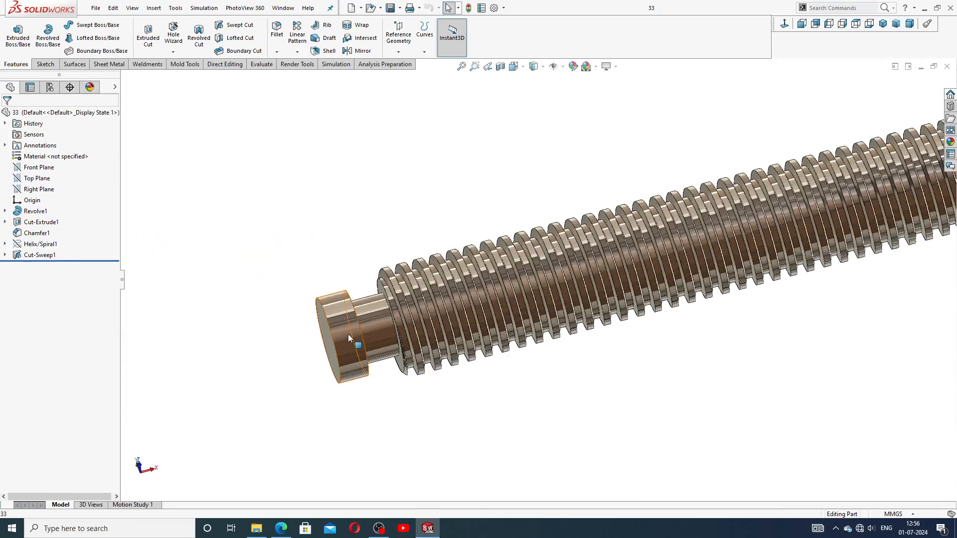
click(348, 333)
scroll(675, 346, up, 5)
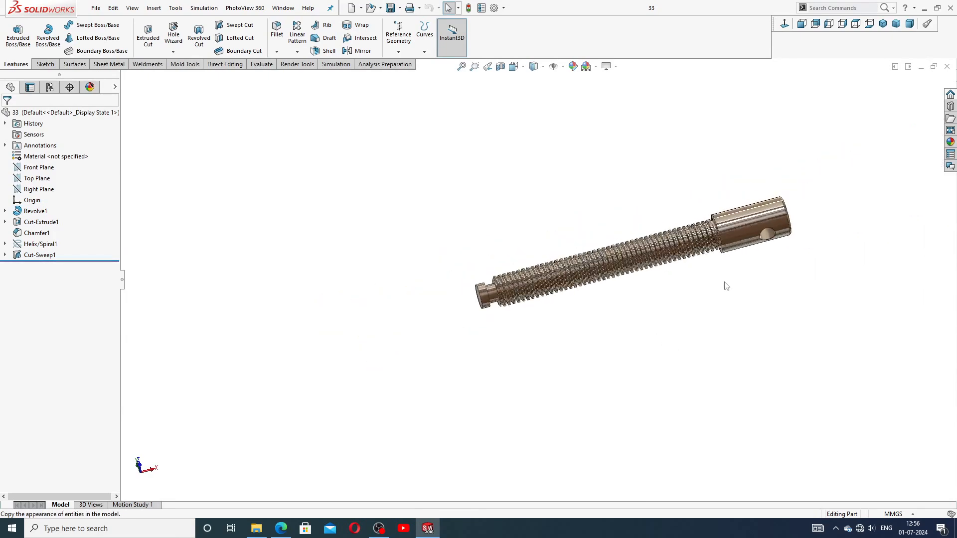
scroll(767, 252, down, 3)
click(883, 24)
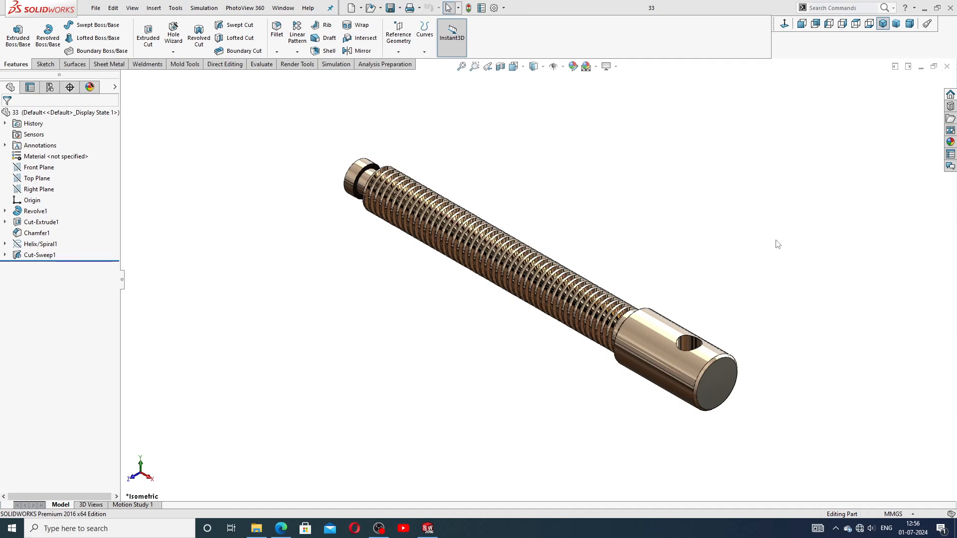
Step: Close the reference screw model and create a new part with the Plain White scene
click(947, 66)
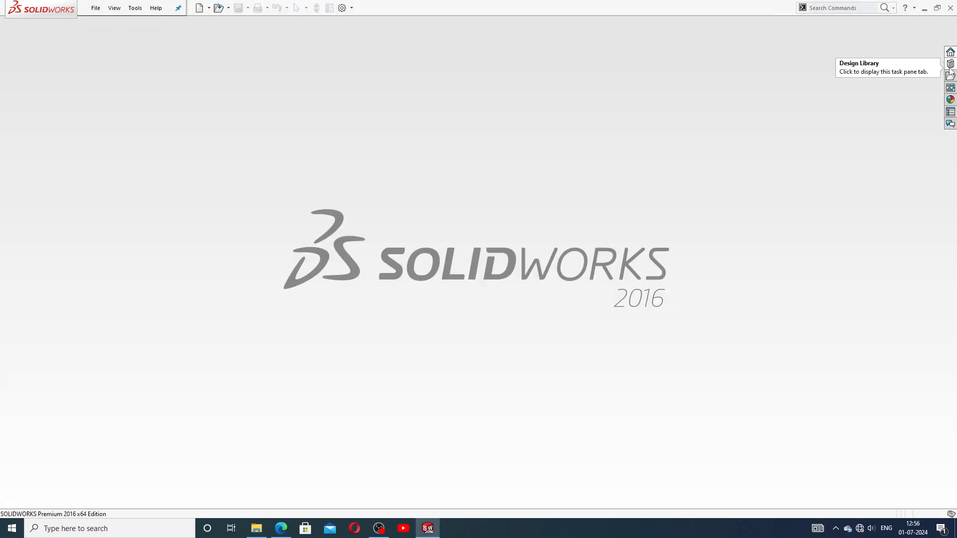
click(199, 8)
click(391, 385)
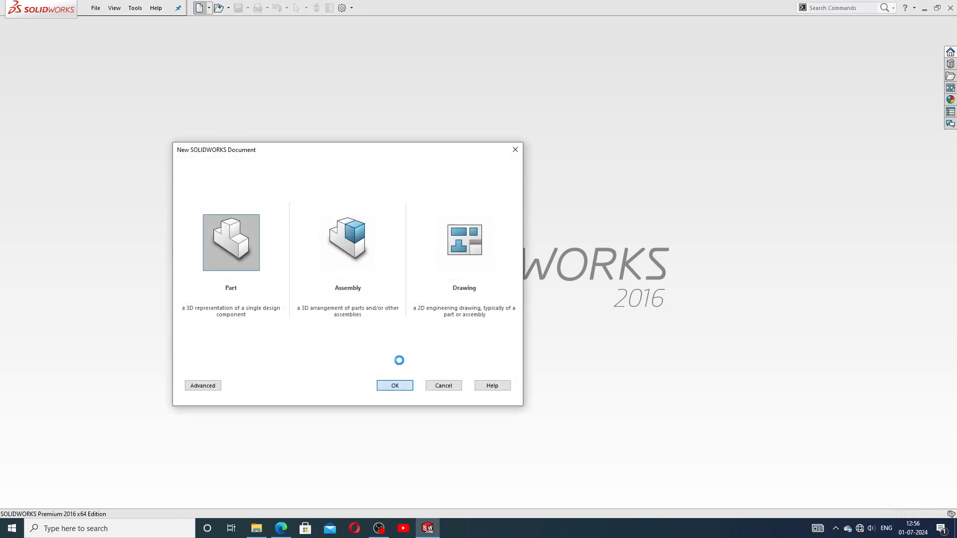
click(595, 66)
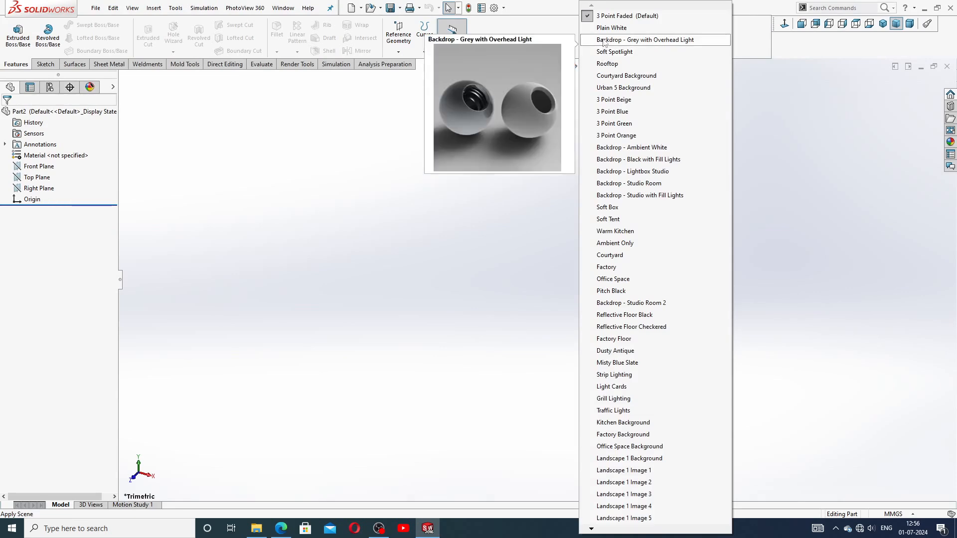
click(598, 24)
Step: Raise both the shaded and the wireframe image quality of the new part to their highest resolution
click(493, 8)
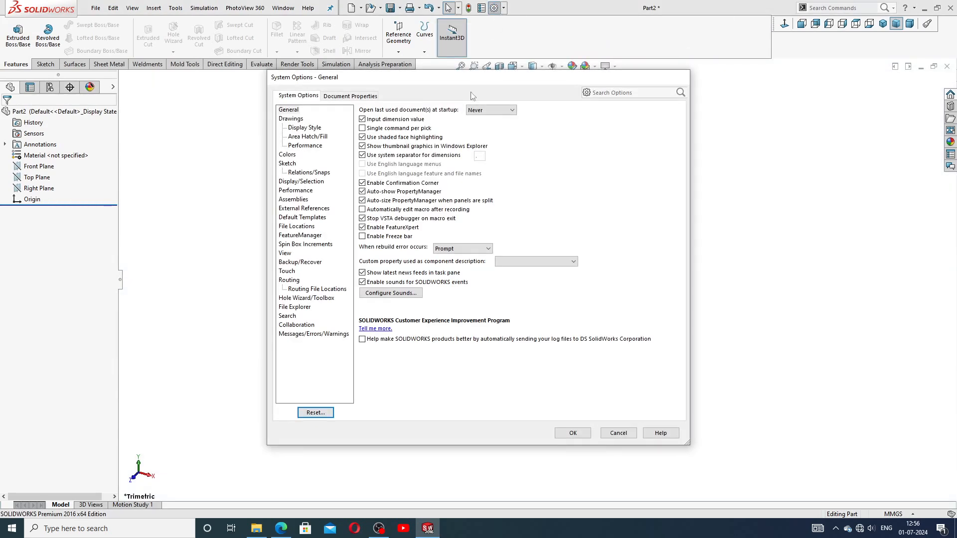
click(350, 96)
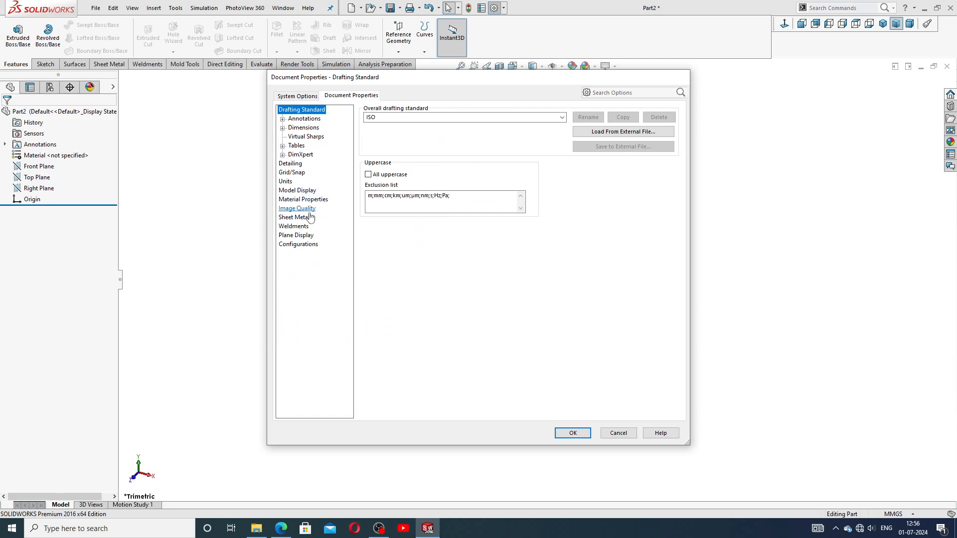
click(304, 209)
click(443, 125)
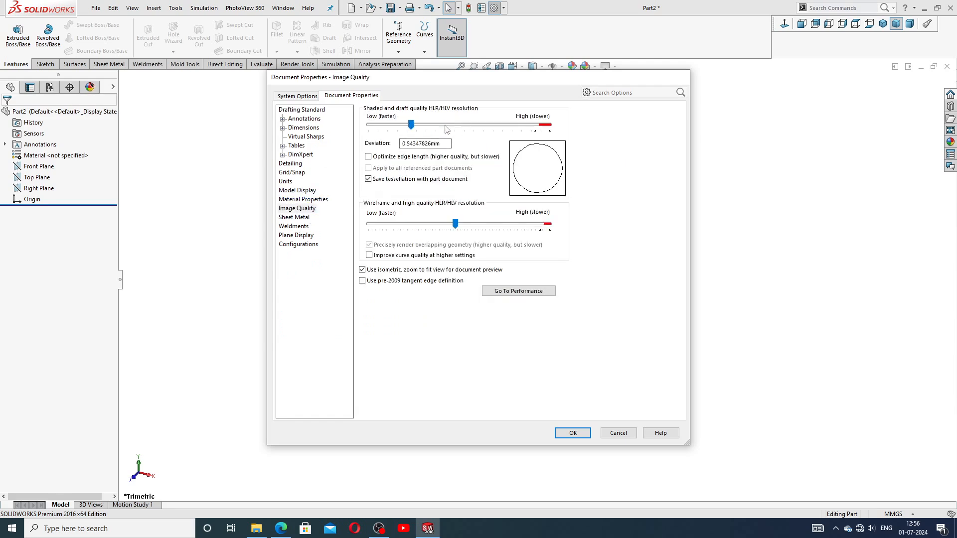
drag(410, 126, 576, 140)
drag(455, 224, 550, 224)
click(573, 434)
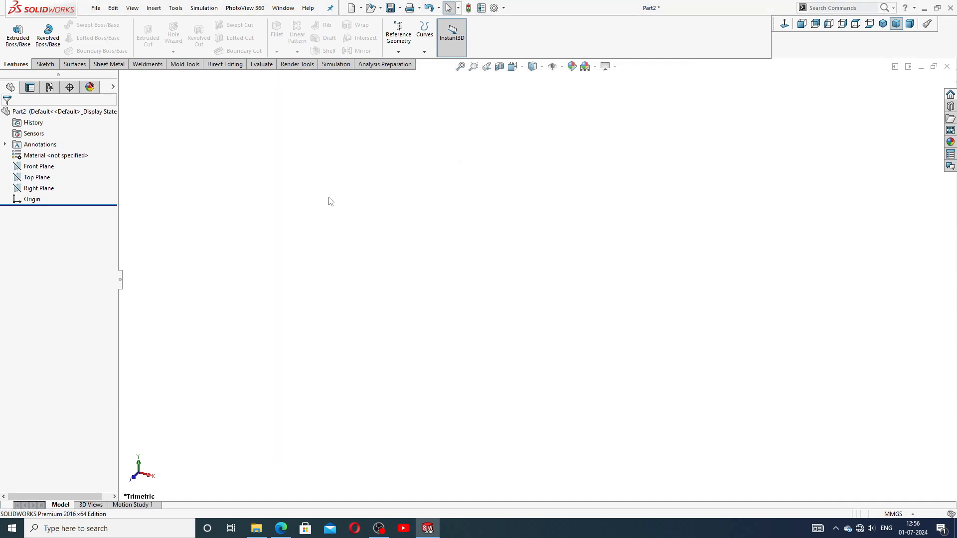
Step: Consult the PART-13 adjustment screw drawing in the browser and open a sketch on the Top Plane in SOLIDWORKS
click(281, 528)
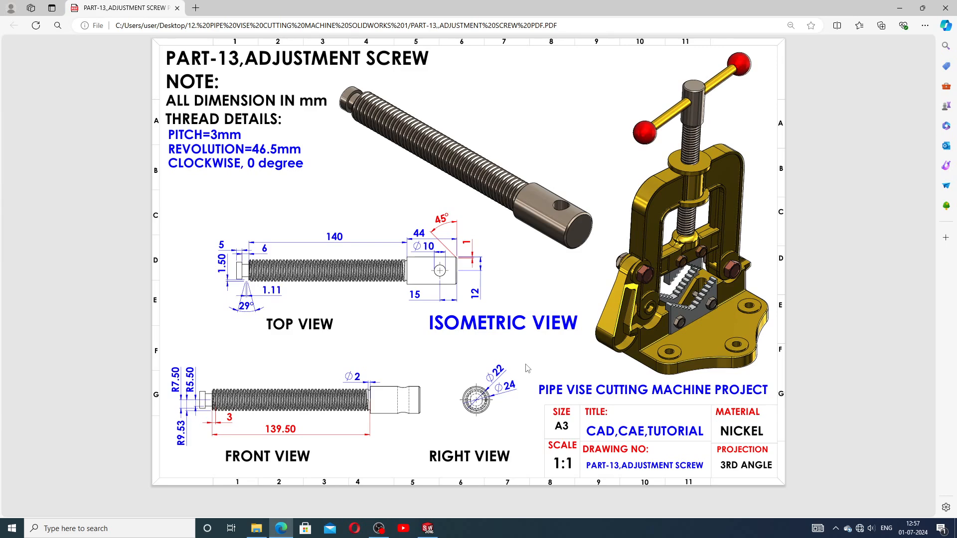
click(428, 528)
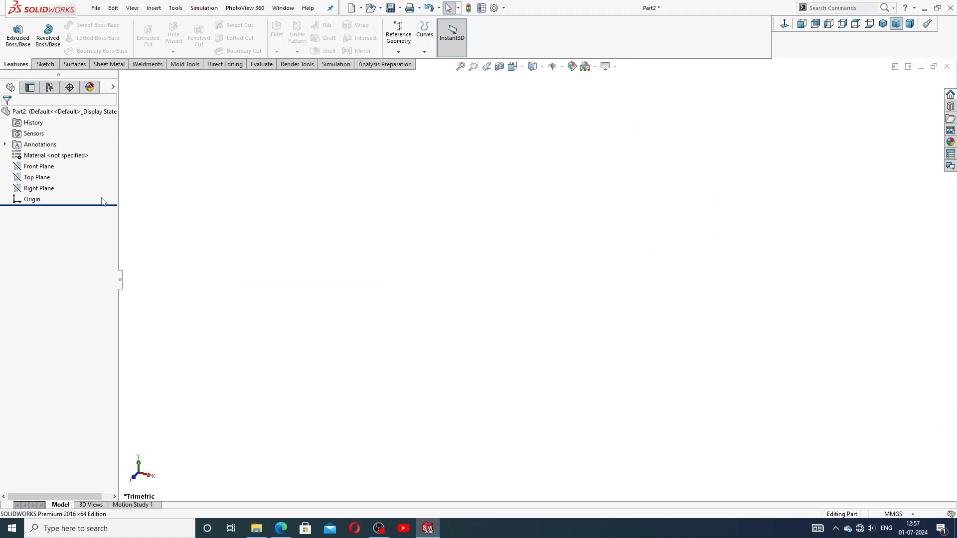
click(39, 178)
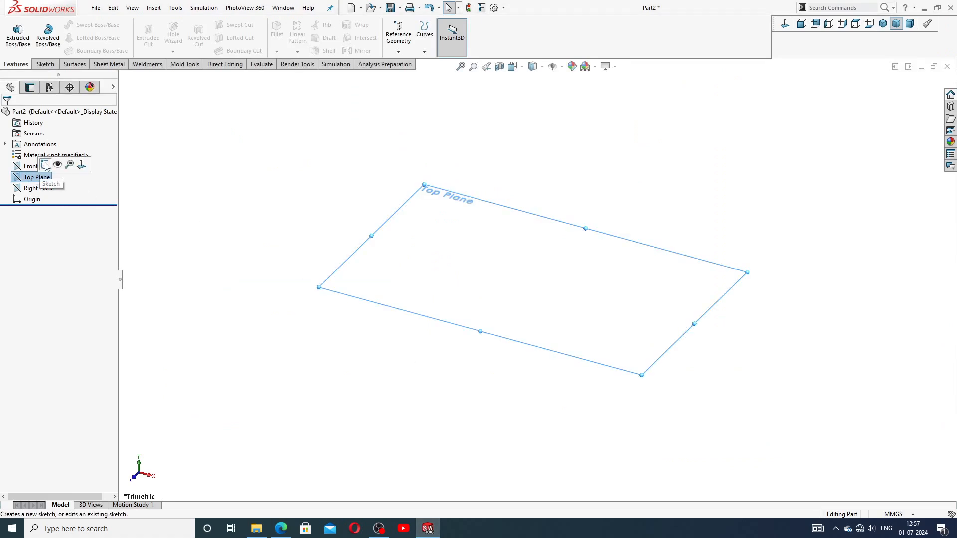
click(46, 167)
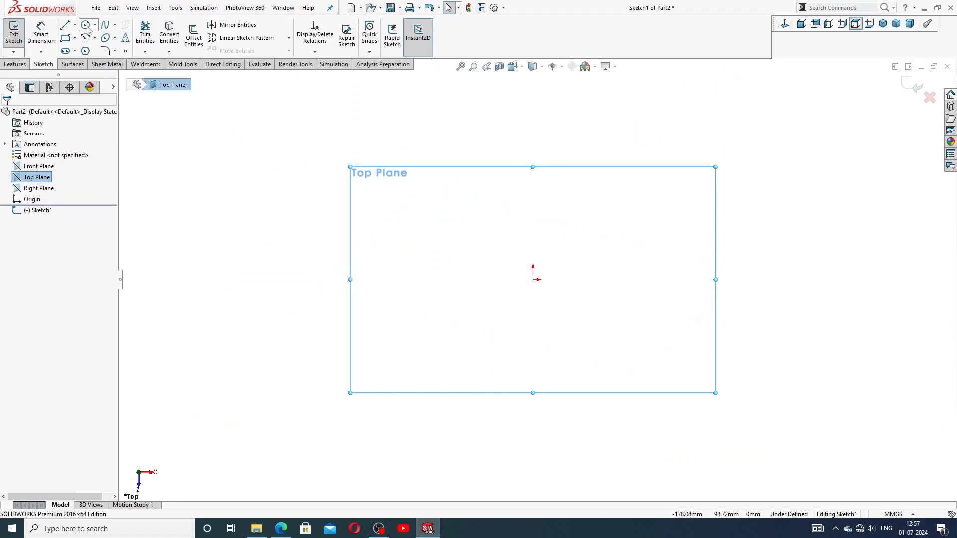
Step: Sketch the screw head outline from the origin: a vertical line about 24 mm high, a horizontal top edge and a step down of about 8 mm
click(65, 26)
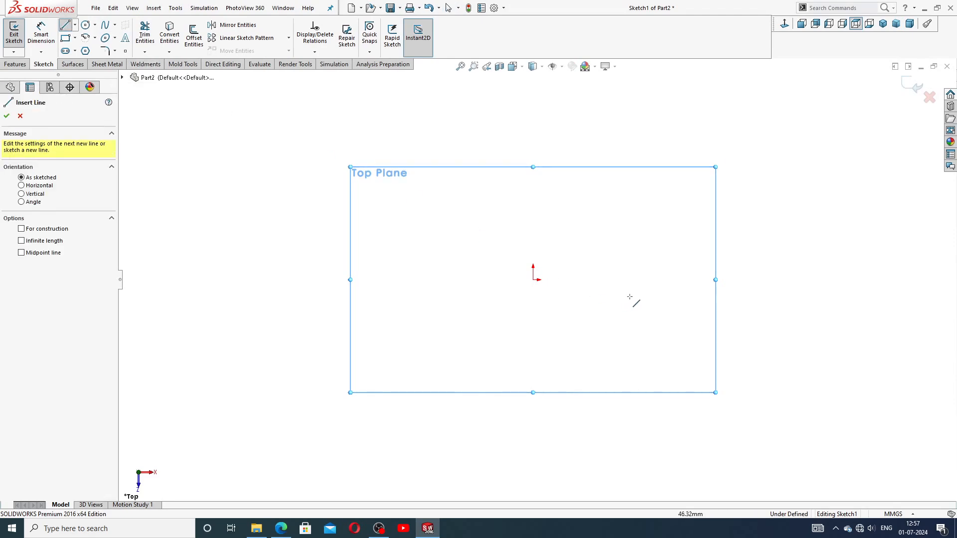
click(534, 280)
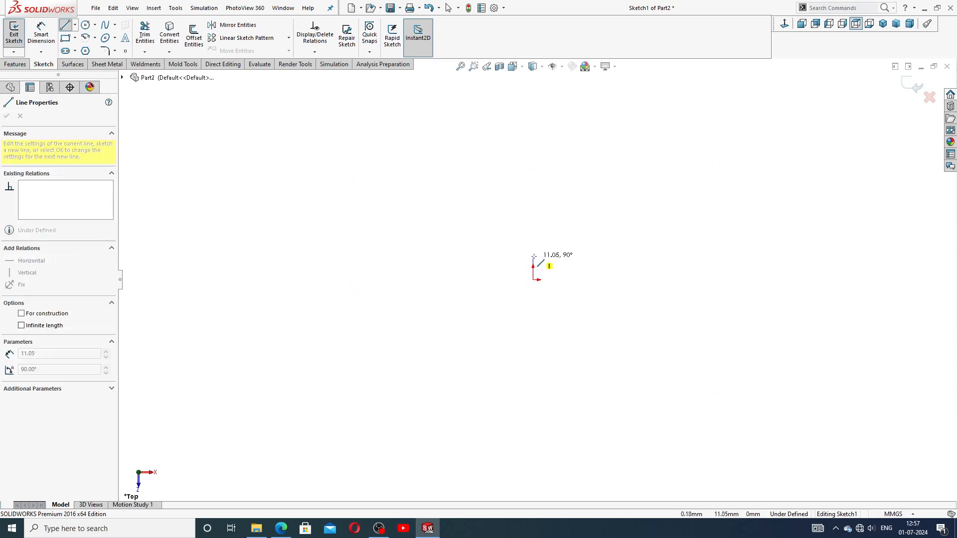
click(533, 230)
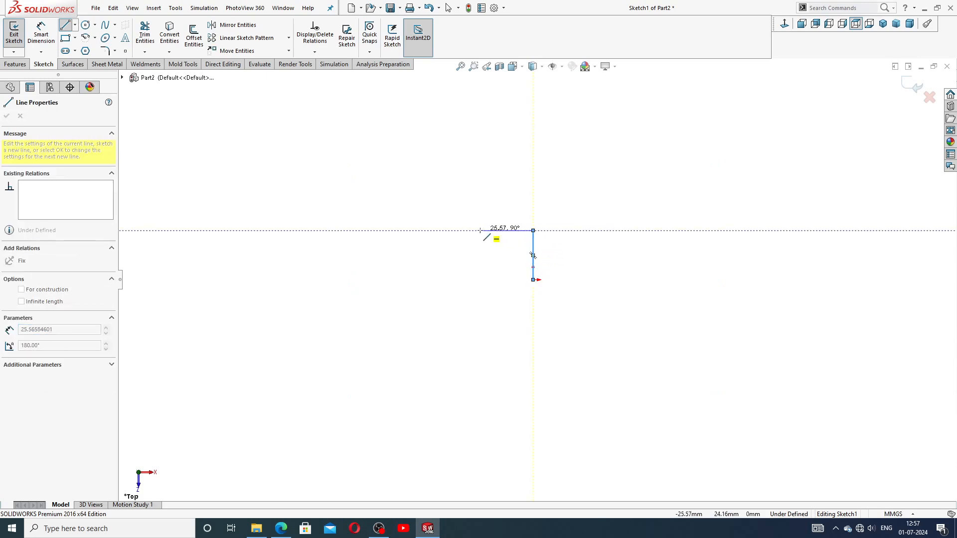
click(455, 230)
double_click(454, 246)
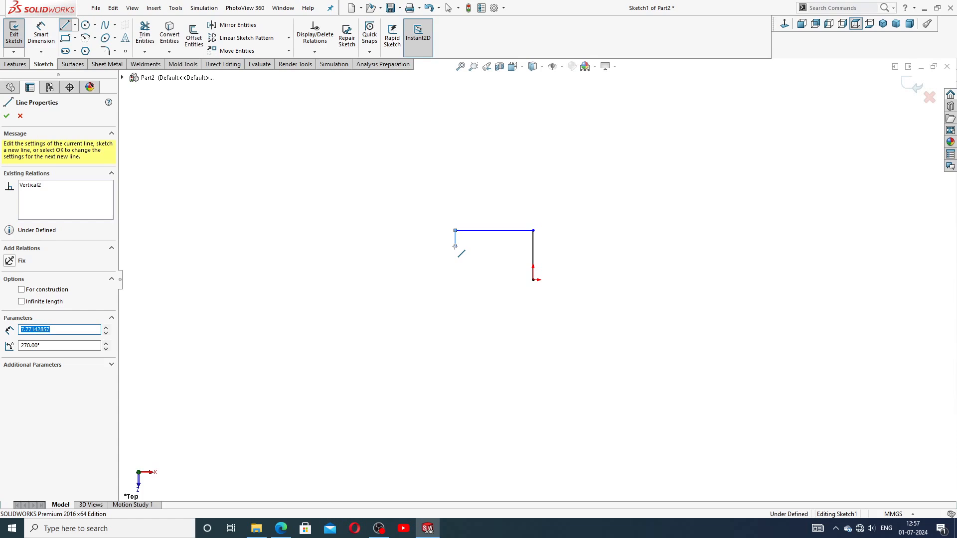
Step: Continue the profile with a horizontal shank line about 174 mm long, a vertical drop to origin level and a neck line about 31 mm long
scroll(321, 251, up, 3)
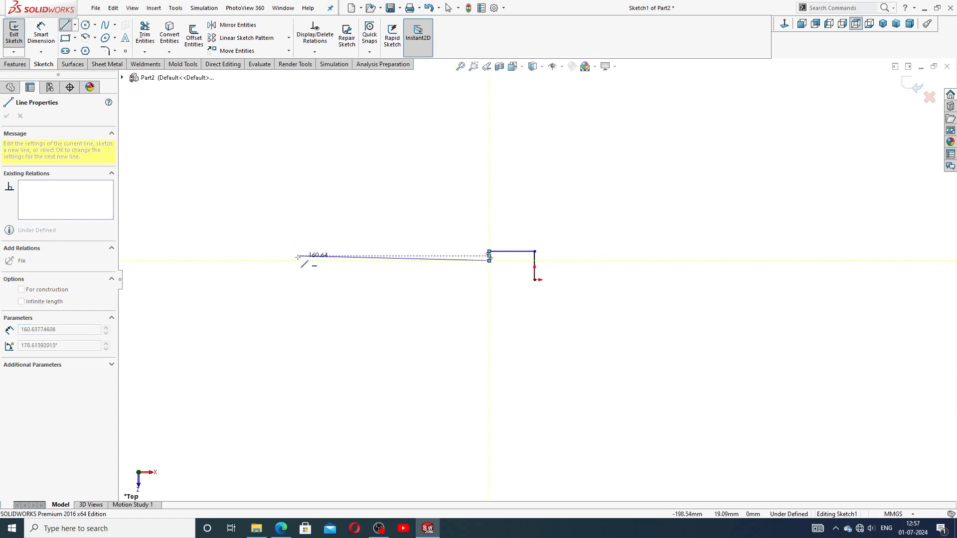
double_click(282, 262)
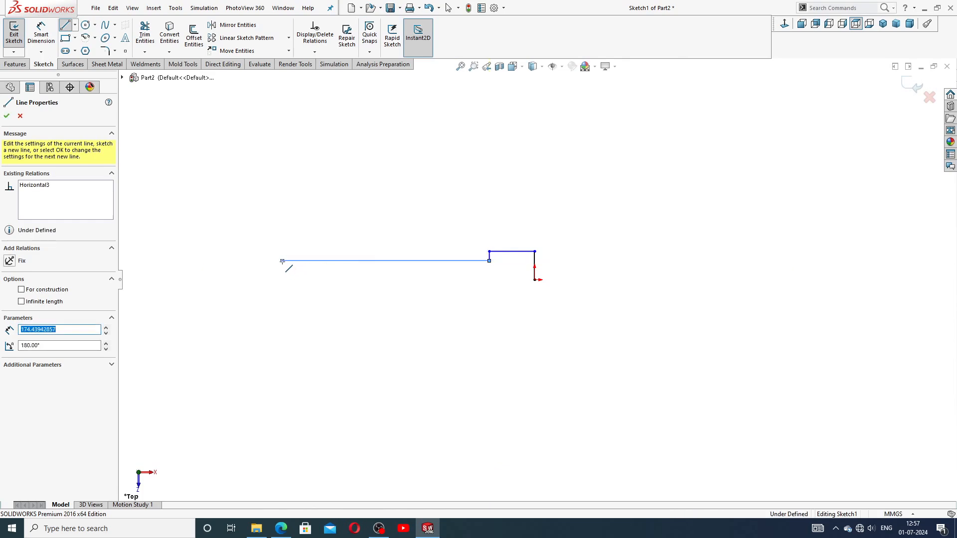
click(282, 261)
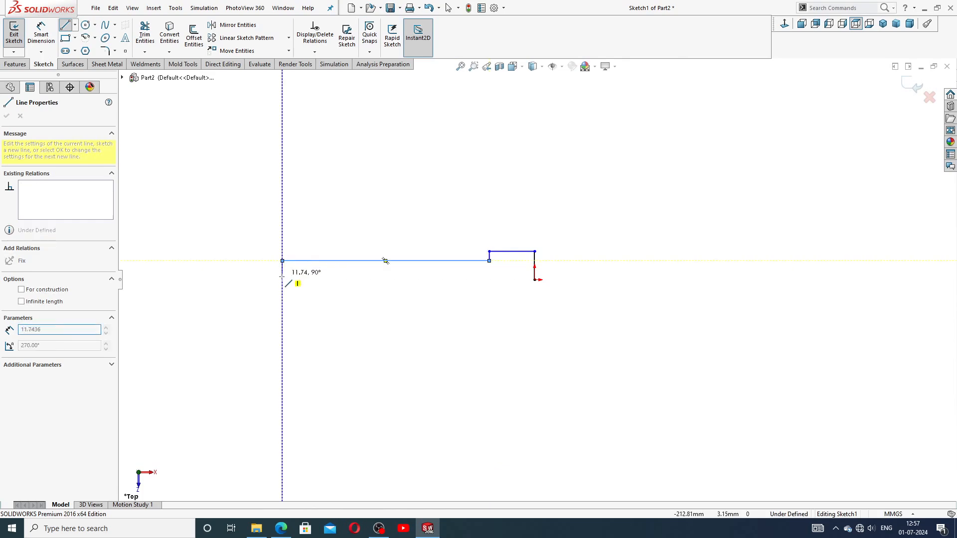
click(282, 280)
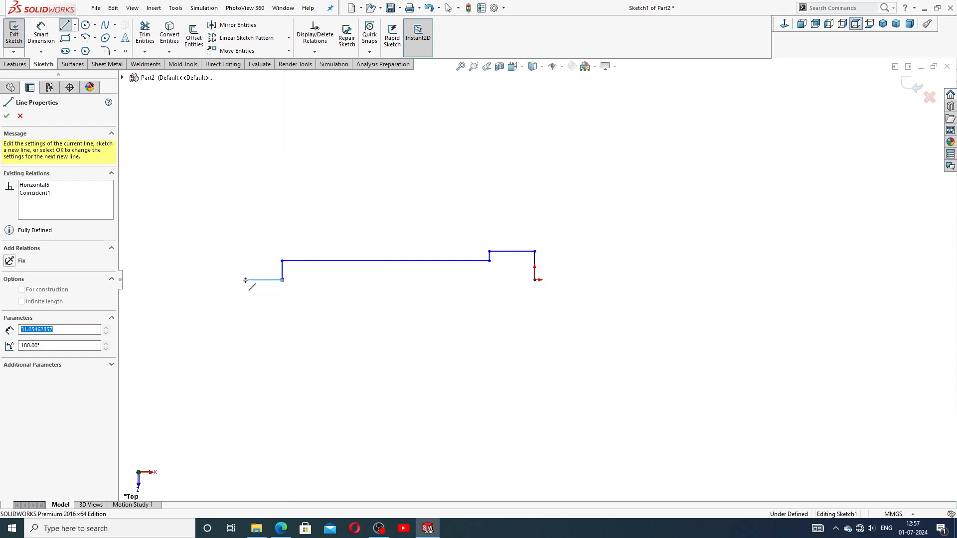
click(245, 279)
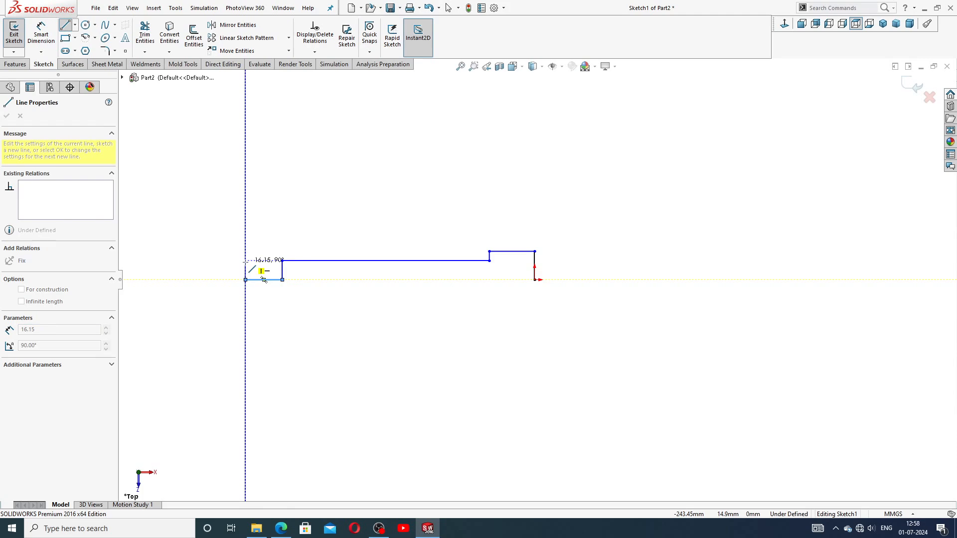
Step: Sketch the end collar with a rise of about 16 mm, a short top edge and an end face, closing the profile at the origin
double_click(245, 260)
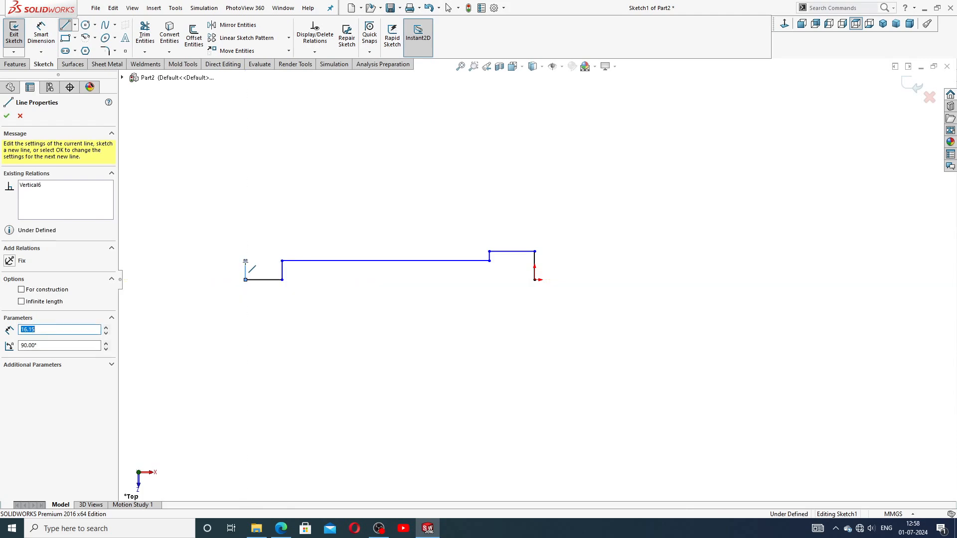
click(246, 260)
click(220, 261)
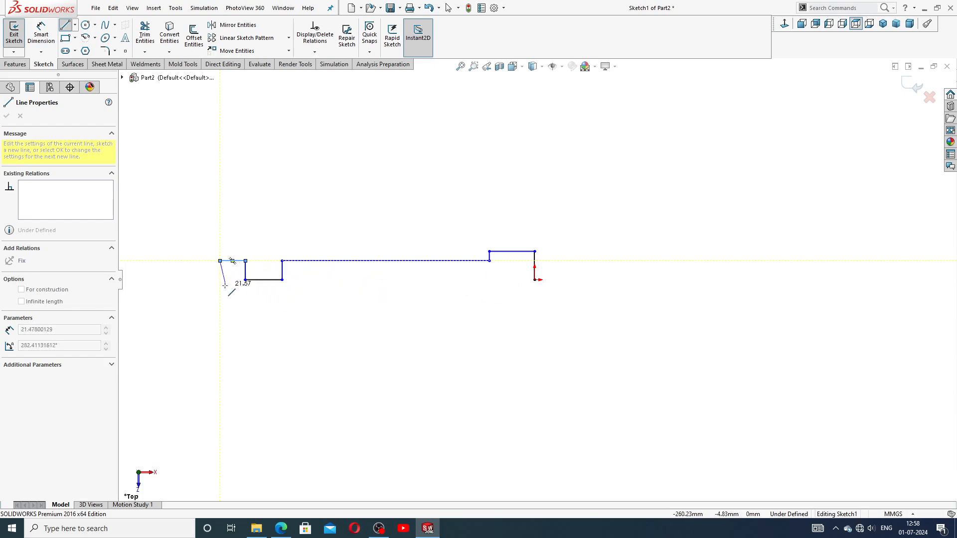
click(220, 294)
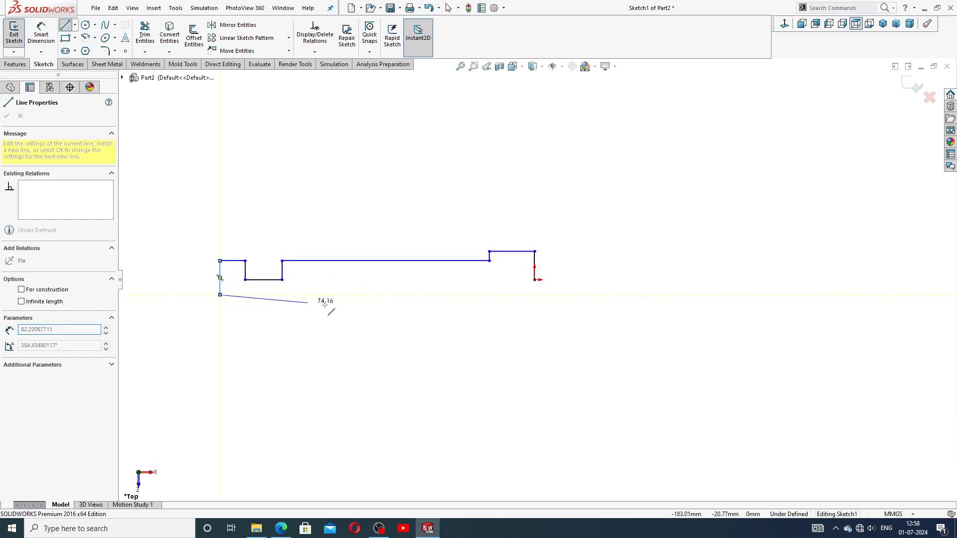
click(535, 280)
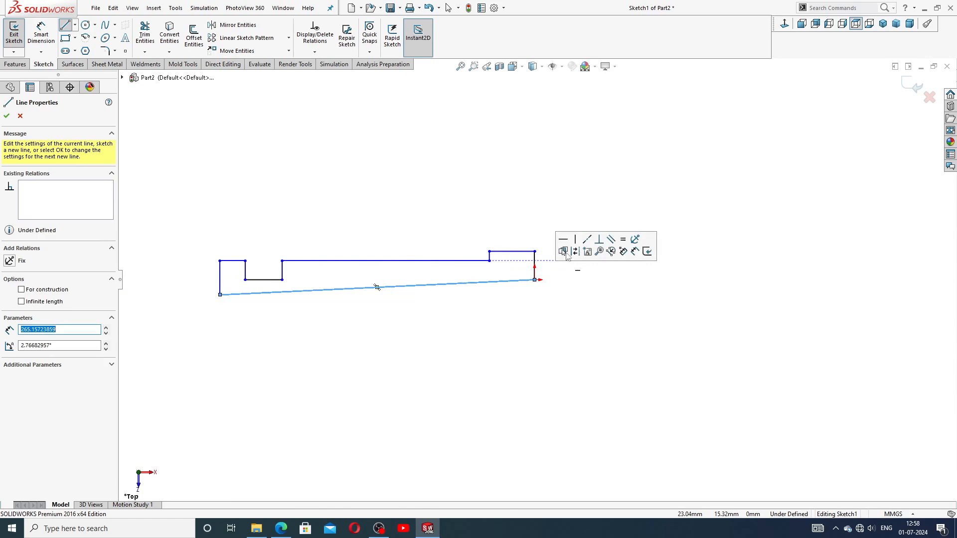
right_click(570, 210)
click(596, 218)
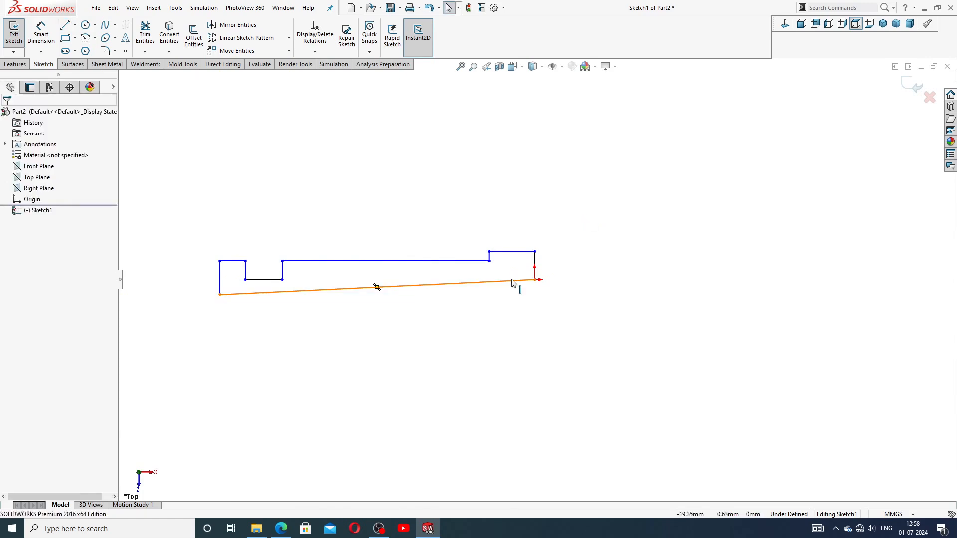
Step: Make the slanted closing line at the base of the screw profile horizontal
click(516, 281)
click(539, 238)
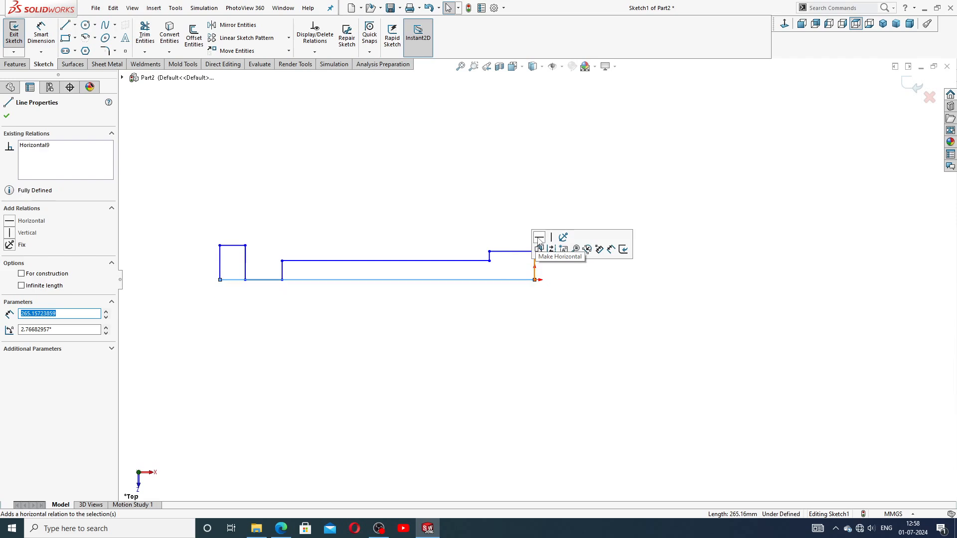
click(401, 314)
scroll(306, 299, down, 3)
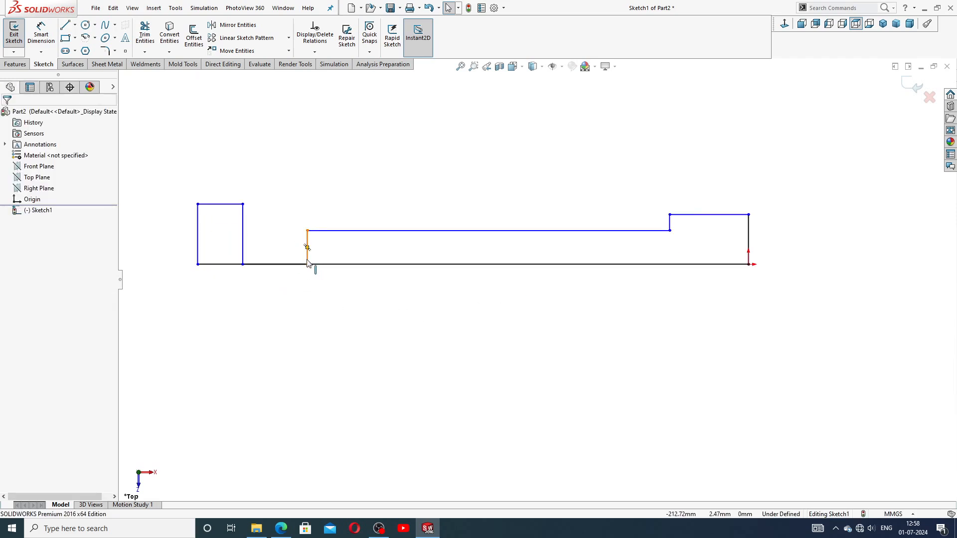
Step: Shorten the neck to about 19 mm by moving the shank's end step towards the collar, removing its lower endpoint's coincident relation
click(307, 264)
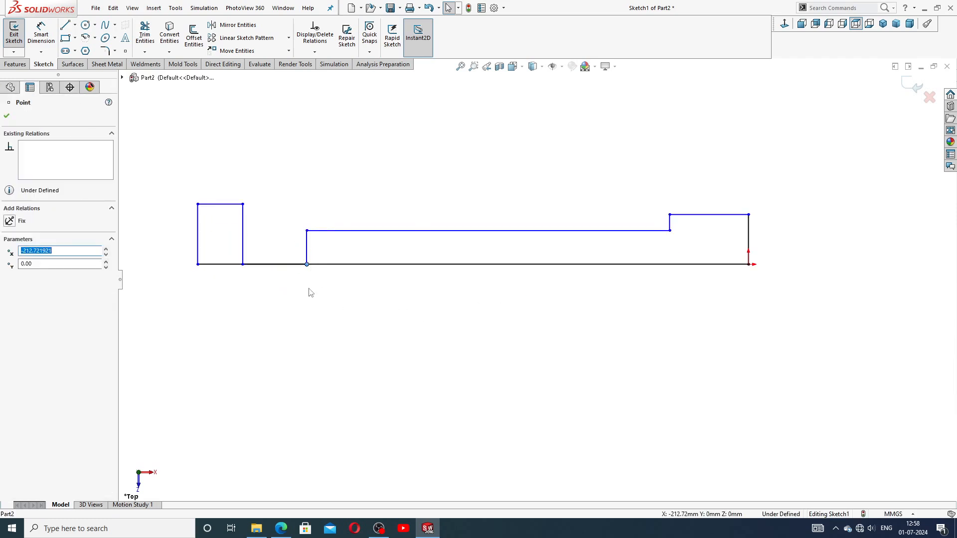
click(299, 274)
scroll(239, 264, down, 2)
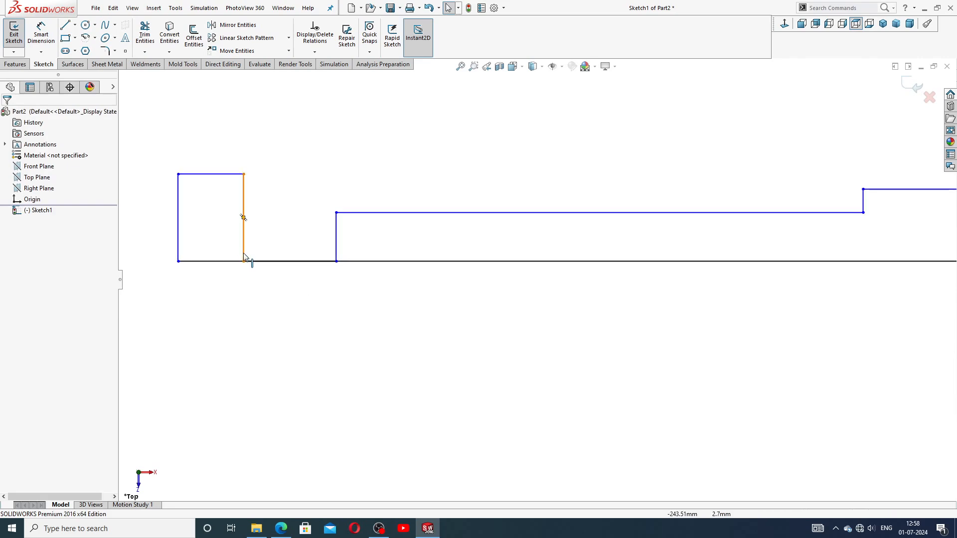
drag(244, 260, 247, 256)
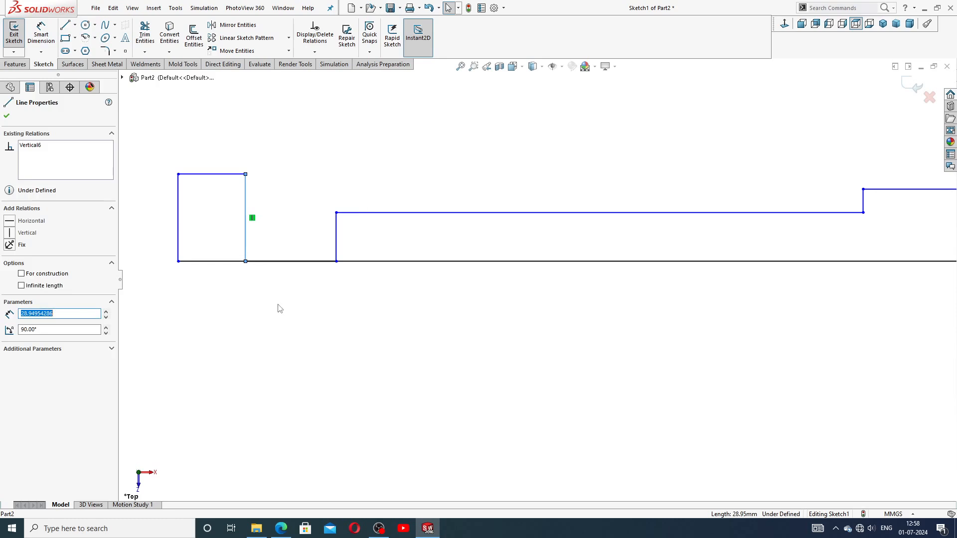
click(297, 273)
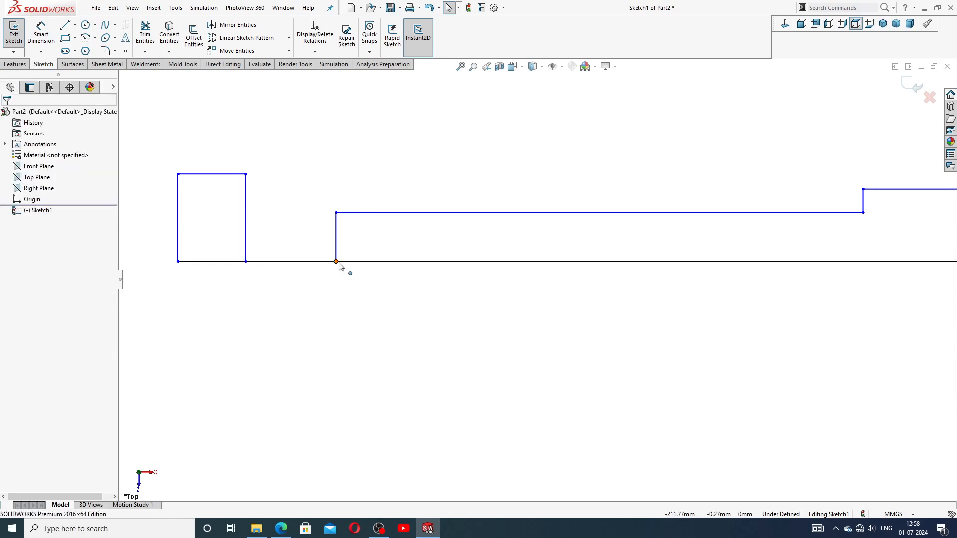
drag(337, 261, 303, 261)
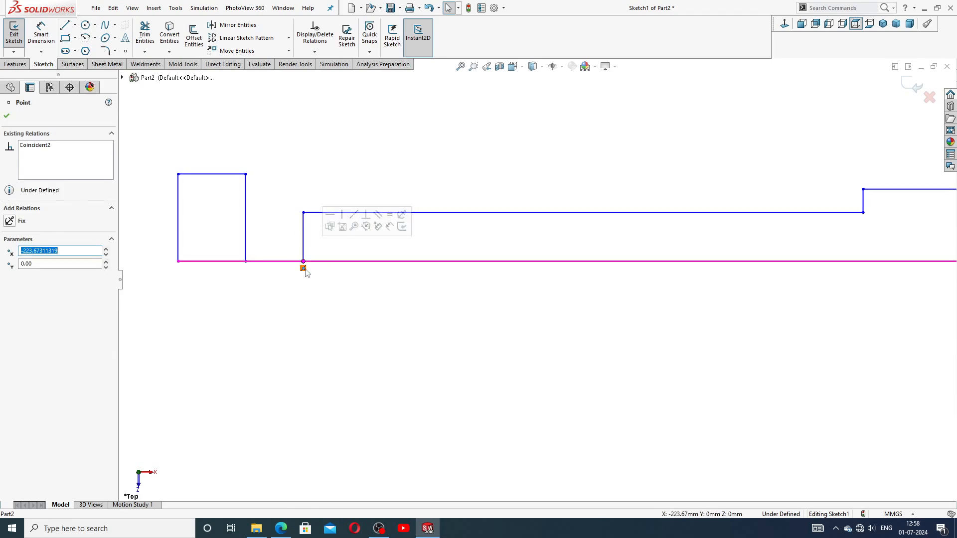
key(Delete)
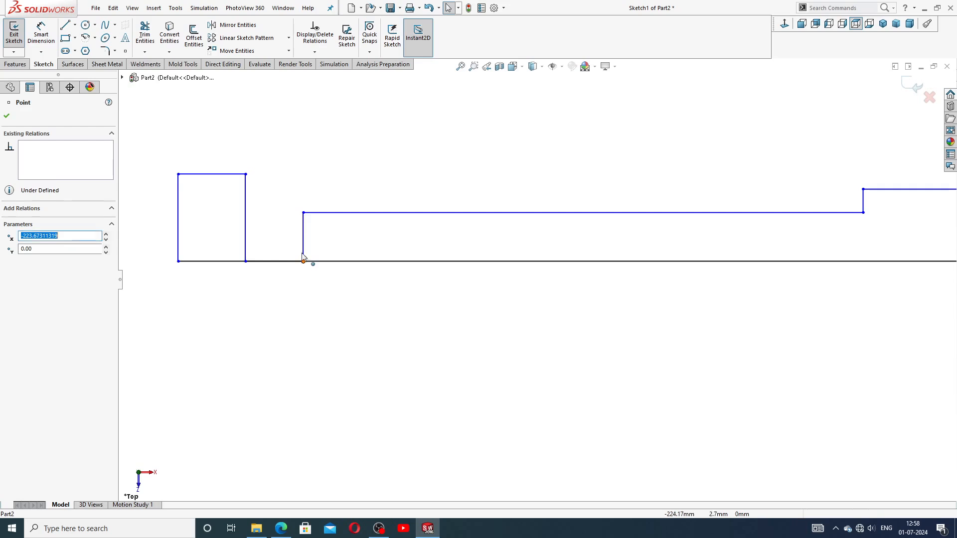
drag(303, 259, 302, 246)
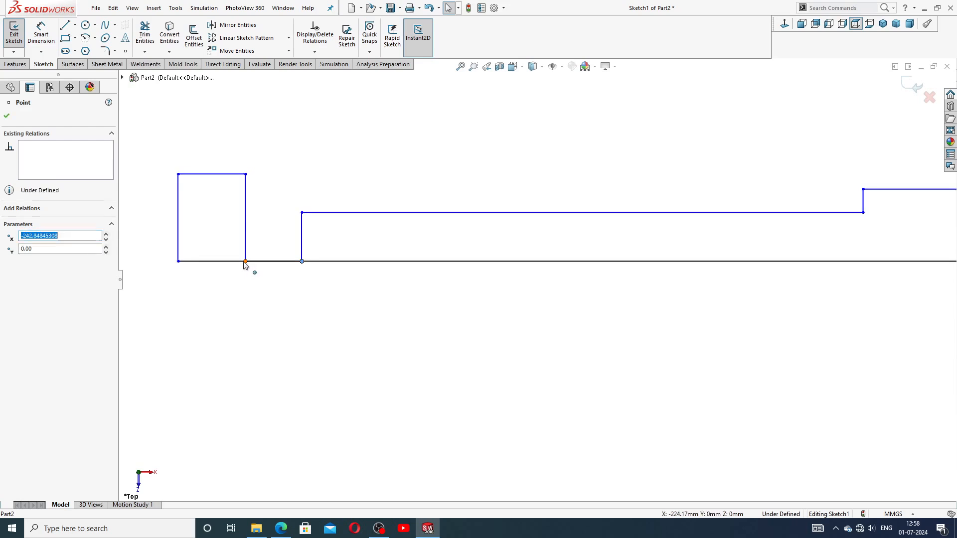
Step: Delete the coincident relation tying the neck line to the base line and raise the neck line above it
click(245, 261)
click(253, 261)
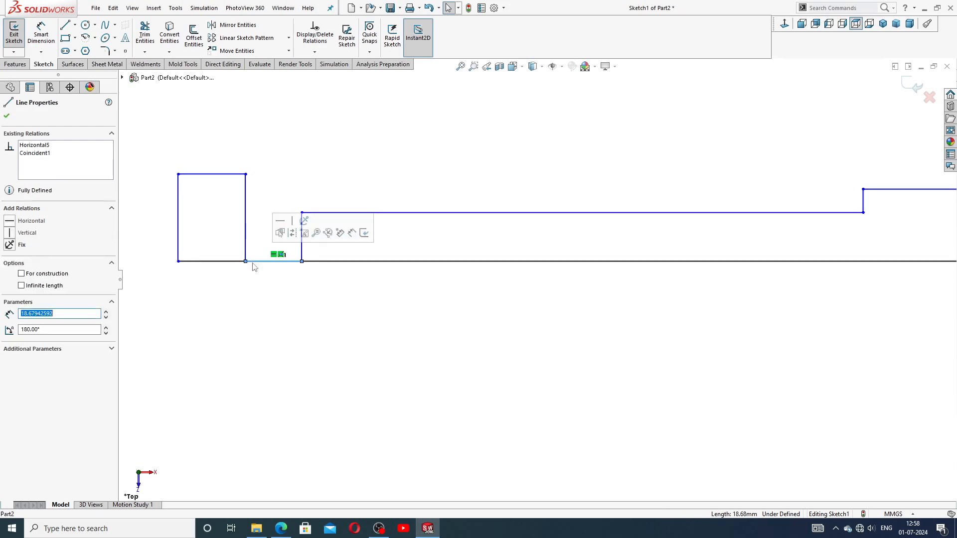
click(280, 255)
key(Delete)
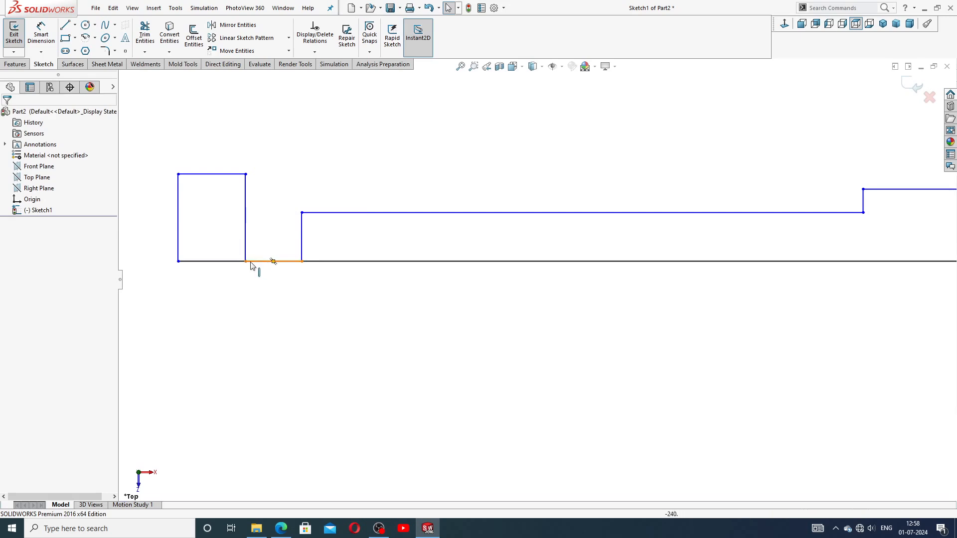
drag(245, 261, 249, 228)
click(335, 145)
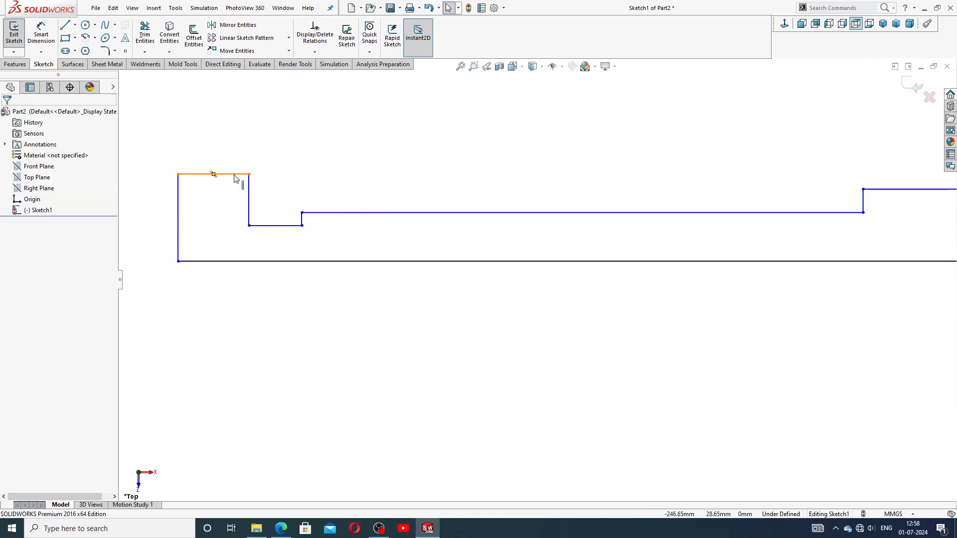
Step: Lower the end collar's top edge and move its end face towards the neck to make the collar smaller
drag(229, 175, 235, 194)
drag(179, 222, 230, 222)
click(357, 180)
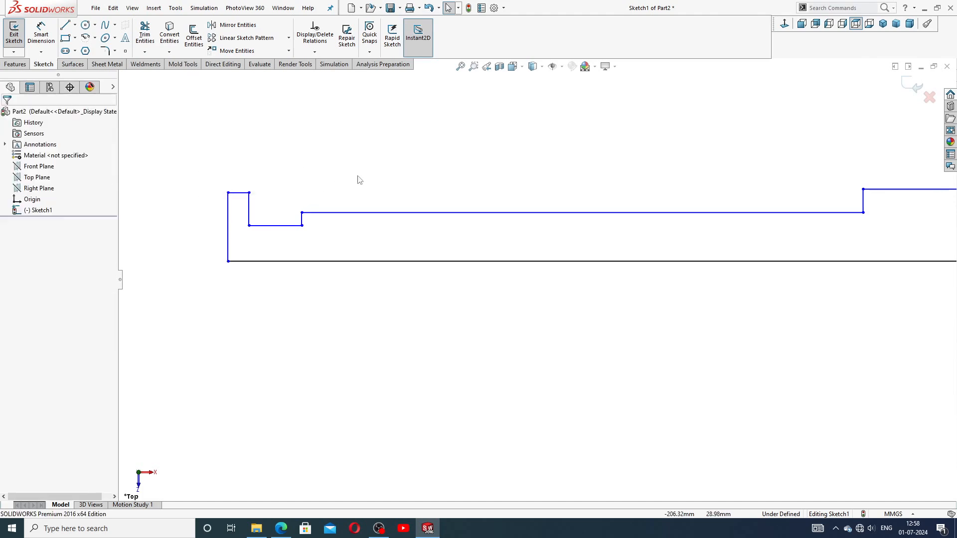
key(f)
scroll(683, 279, down, 1)
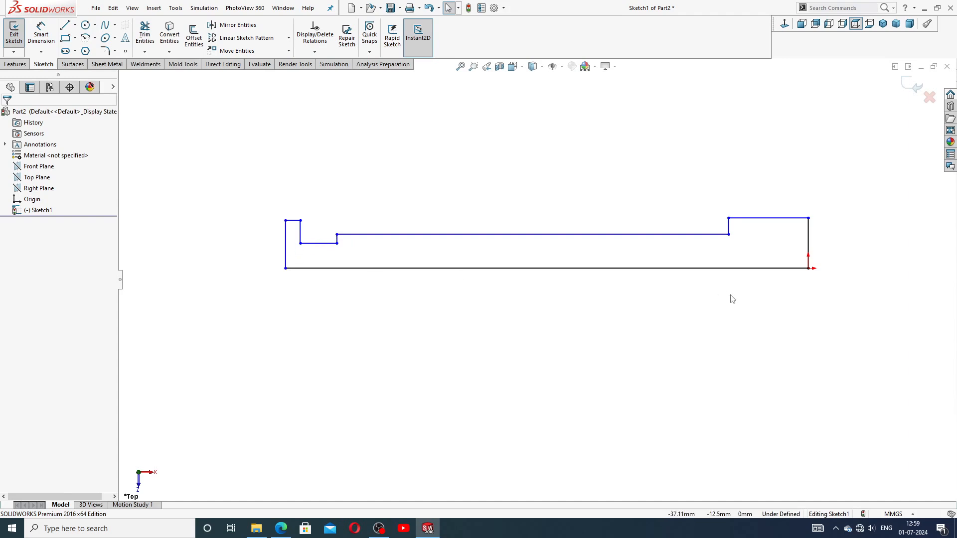
scroll(730, 299, down, 2)
scroll(632, 318, up, 2)
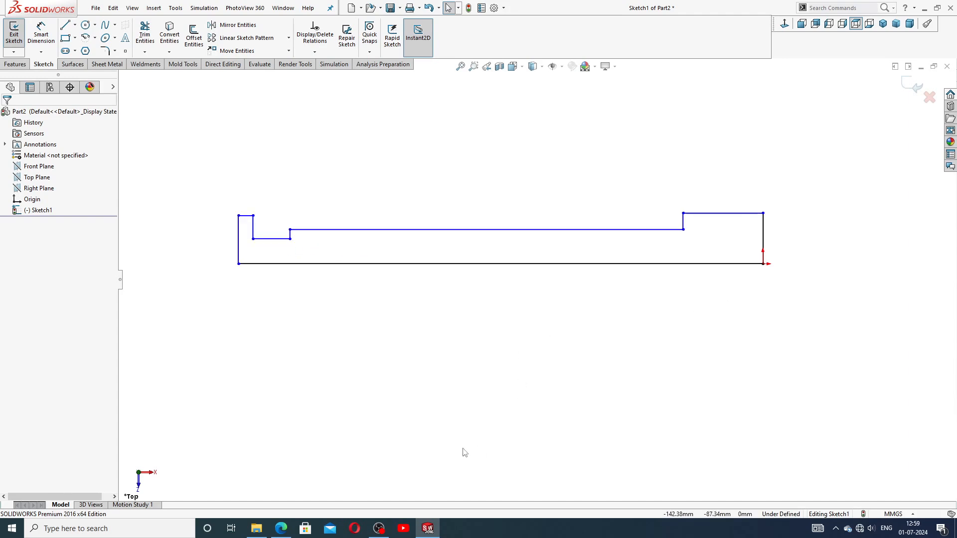
Step: Check the drawing in the browser and dimension the screw head in SOLIDWORKS as 12 mm high and 44 mm long
click(282, 524)
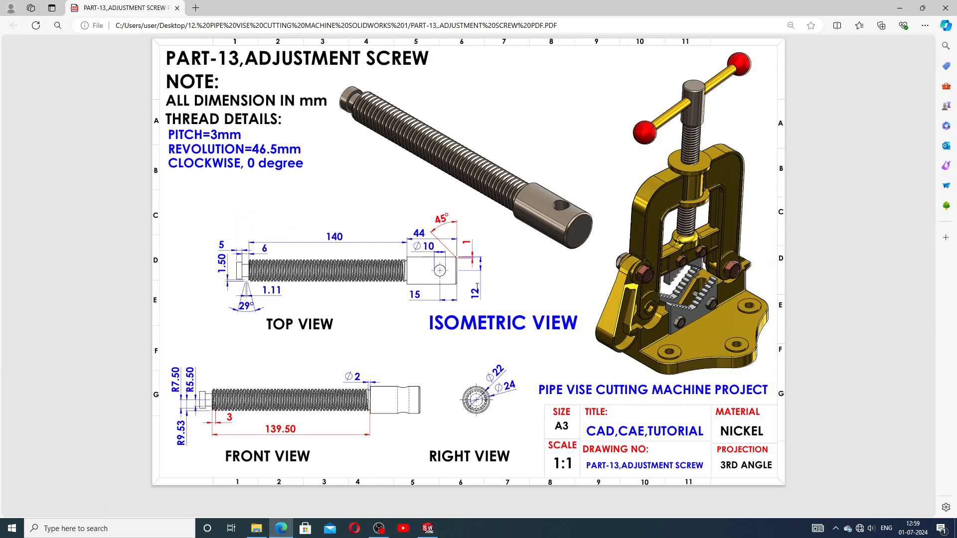
click(427, 529)
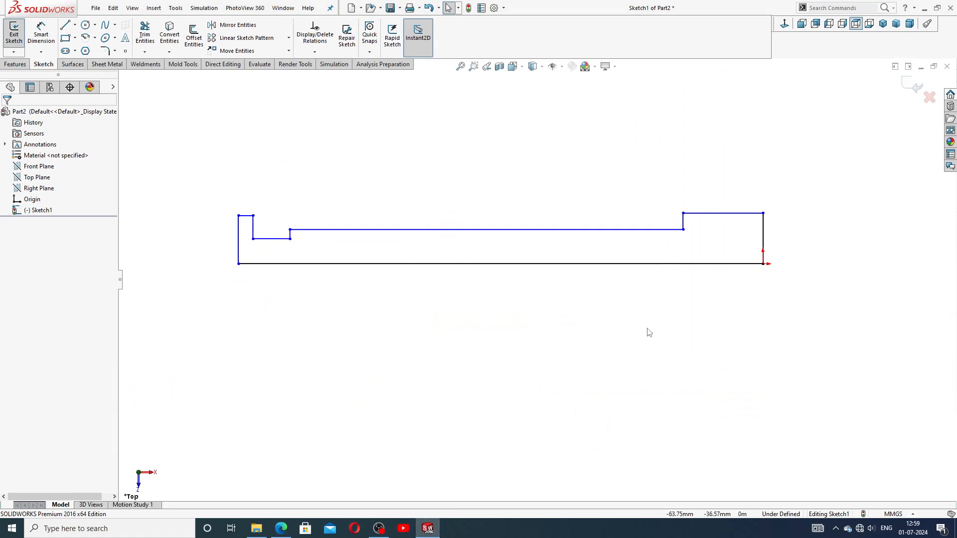
click(41, 33)
click(764, 236)
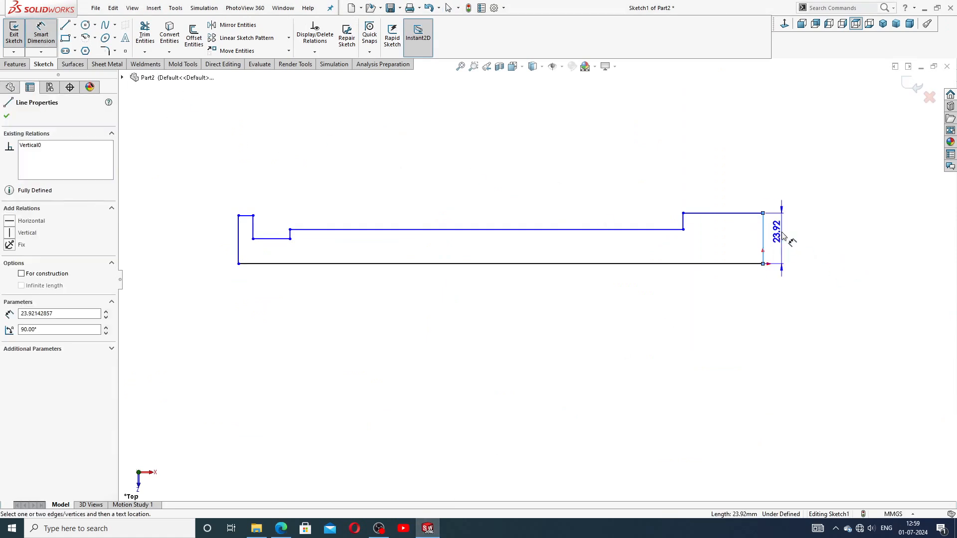
click(782, 238)
text(12)
key(Return)
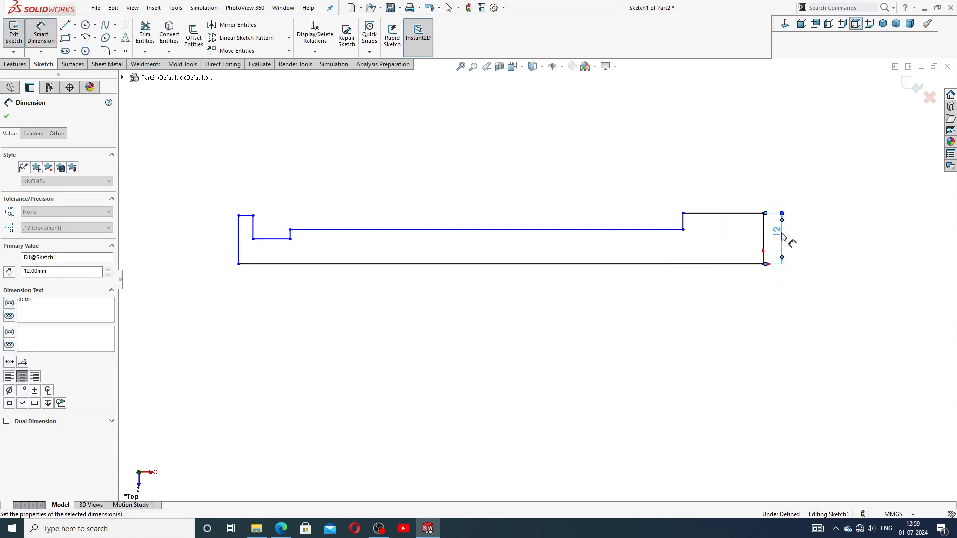
click(728, 213)
click(732, 205)
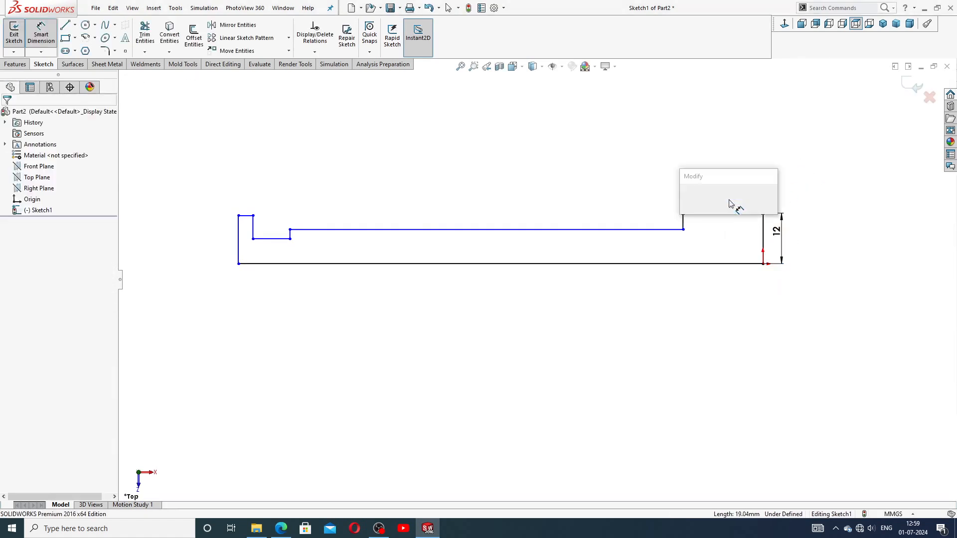
text(44)
key(Return)
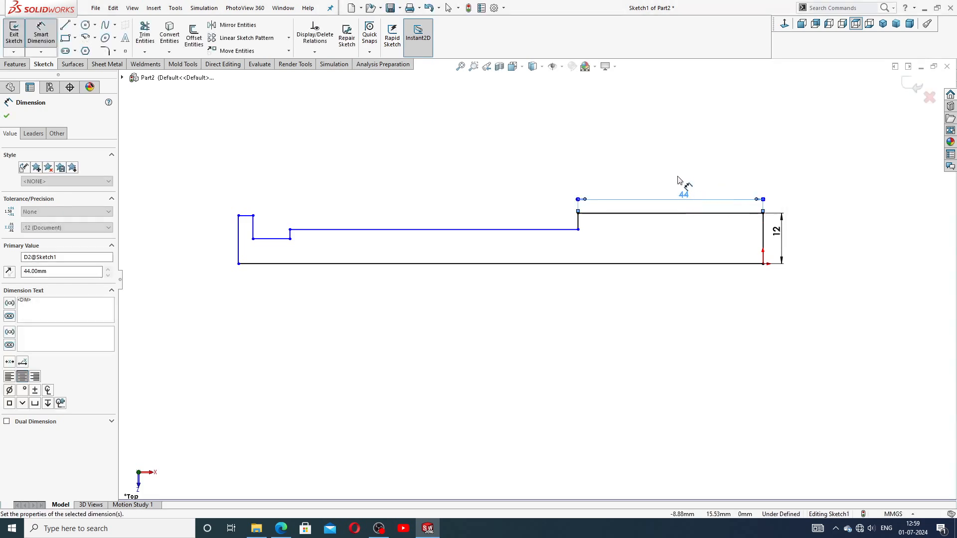
Step: Dimension the neck line's length as 6 mm and the end collar's width as 5 mm
scroll(319, 230, down, 3)
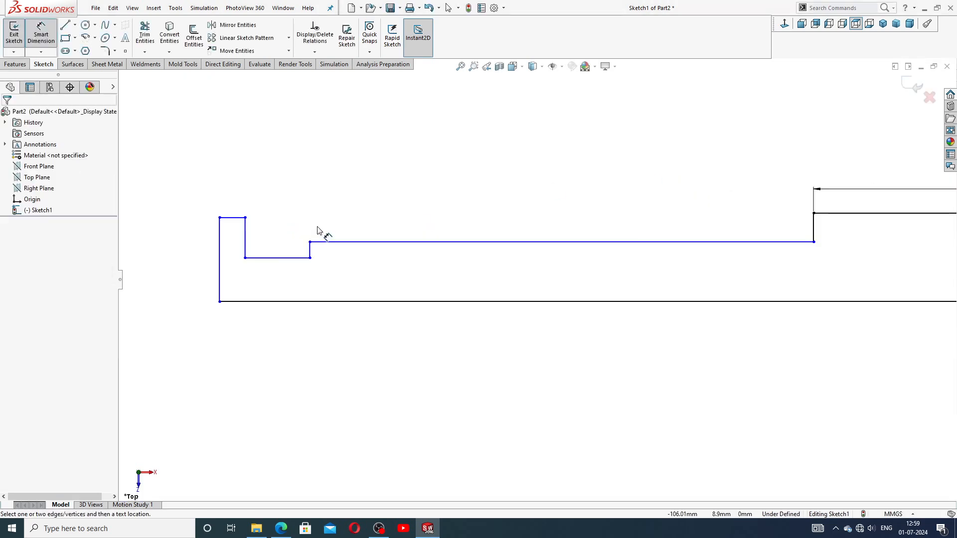
click(299, 259)
click(284, 236)
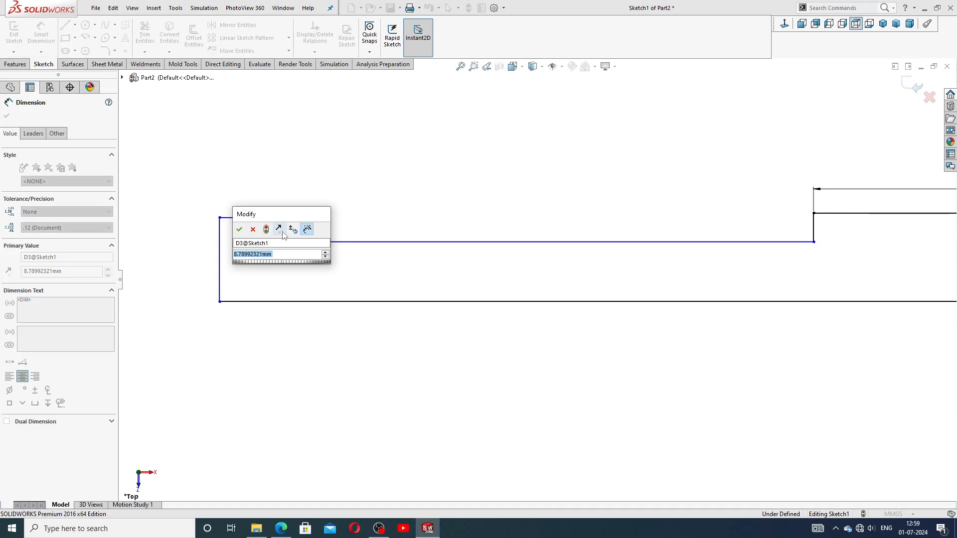
text(6)
key(Return)
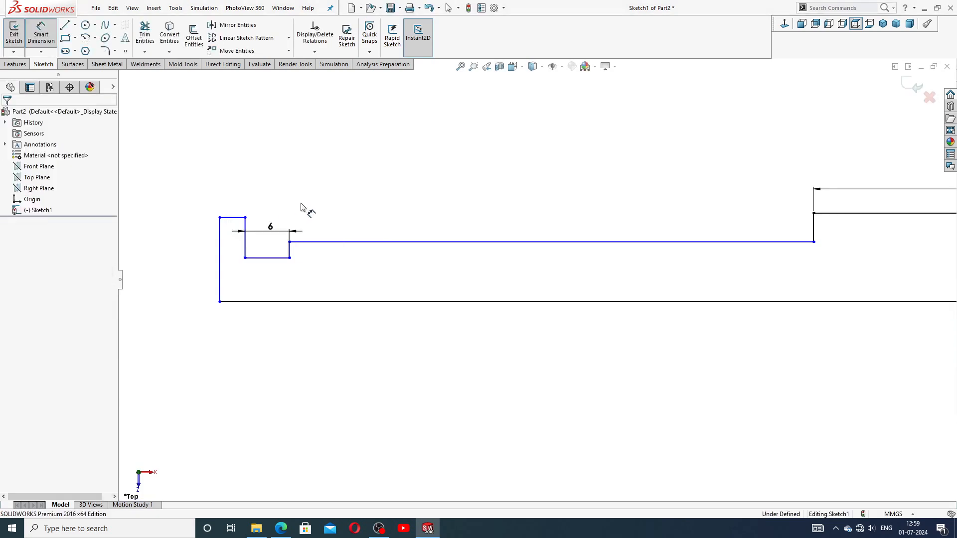
click(231, 218)
click(237, 207)
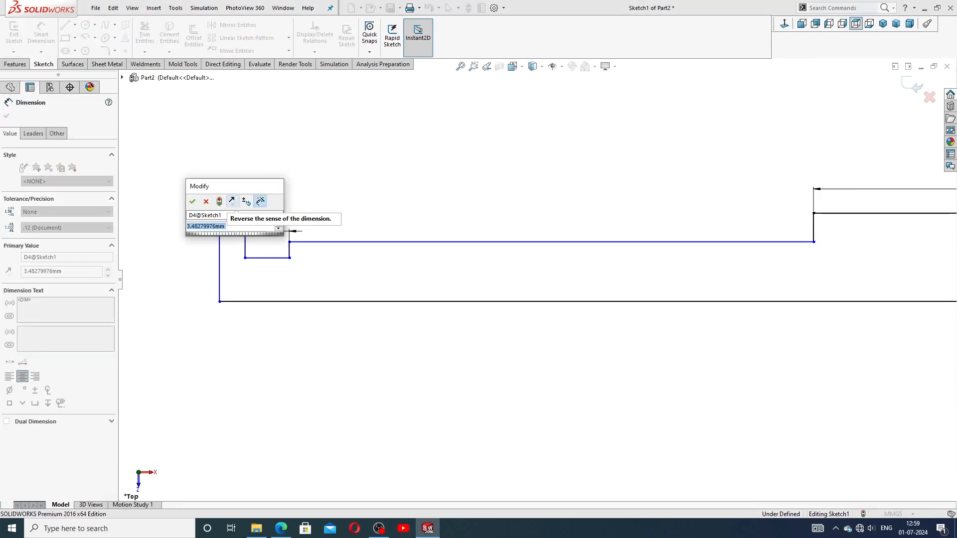
text(5)
key(Return)
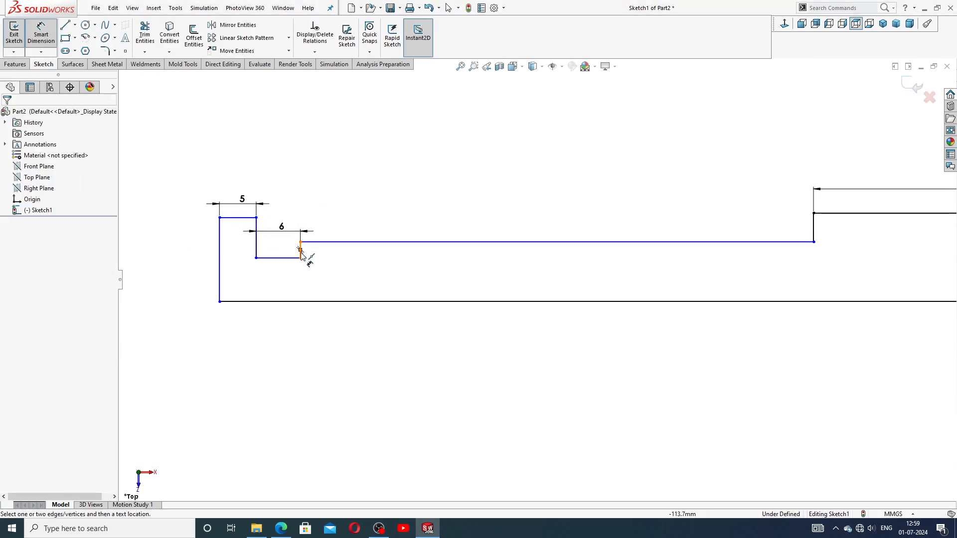
Step: Check the shank length on the drawing in the browser and dimension the shank line in SOLIDWORKS as 140 mm
scroll(549, 302, down, 3)
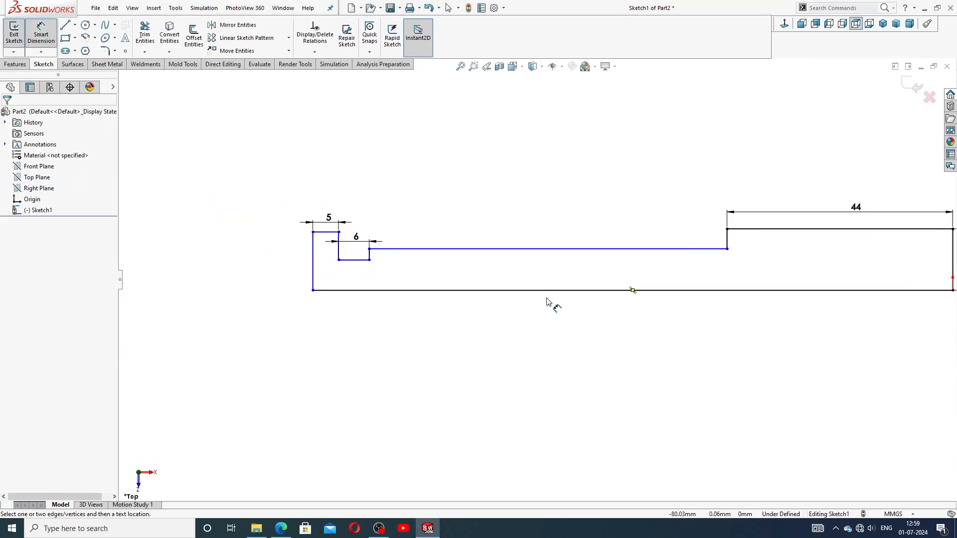
click(280, 528)
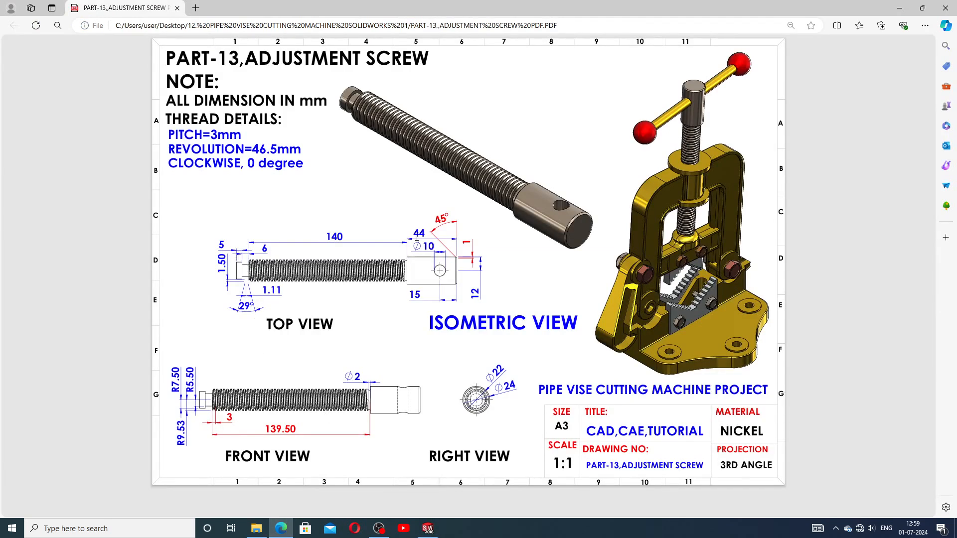
click(428, 527)
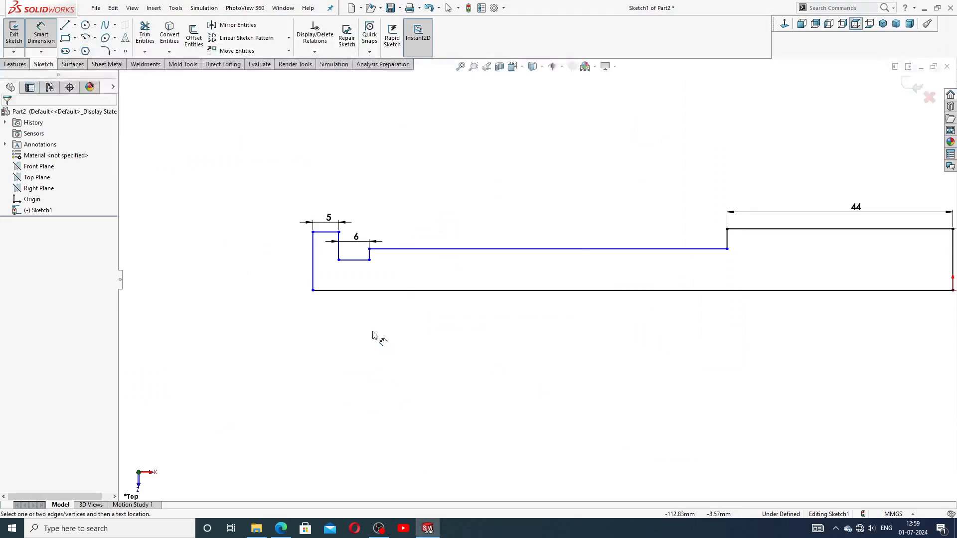
click(548, 248)
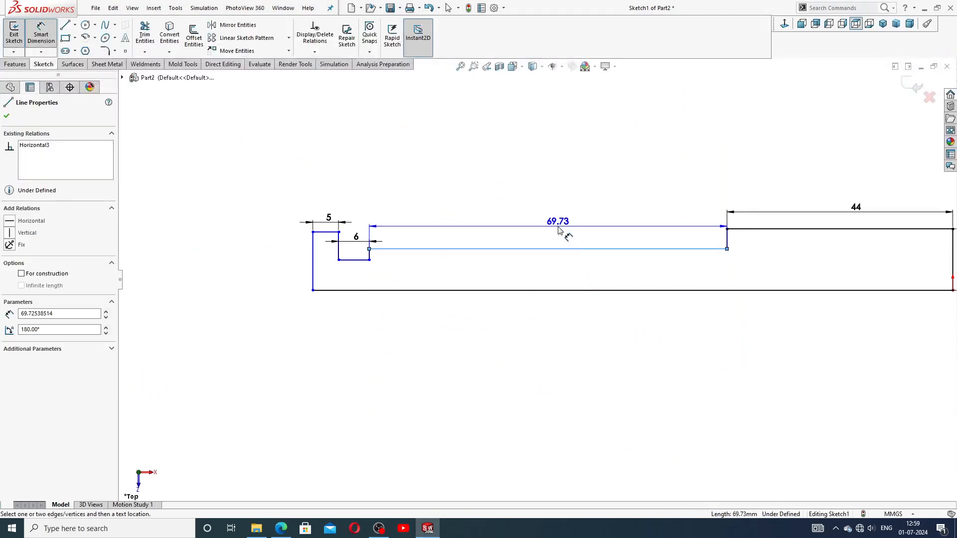
click(565, 230)
text(14)
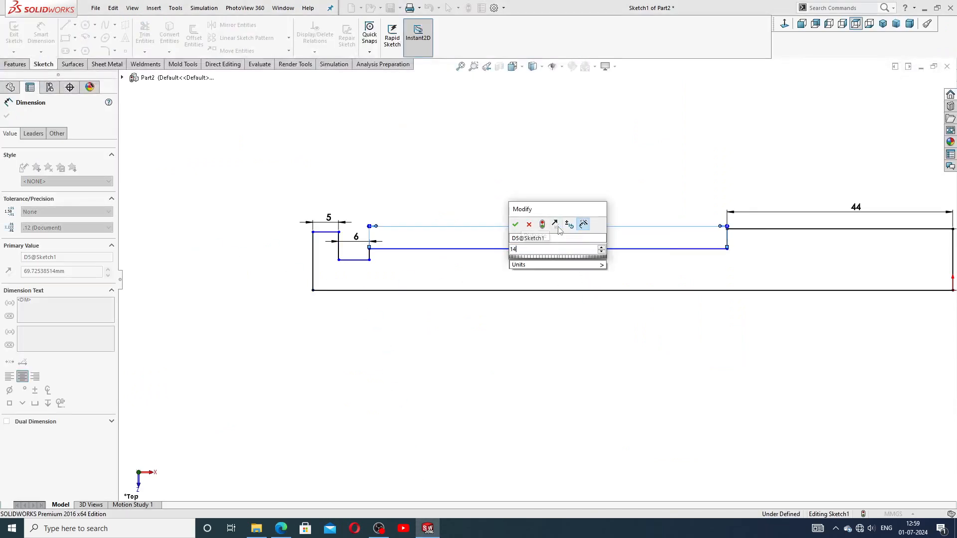
text(0)
key(Return)
key(f)
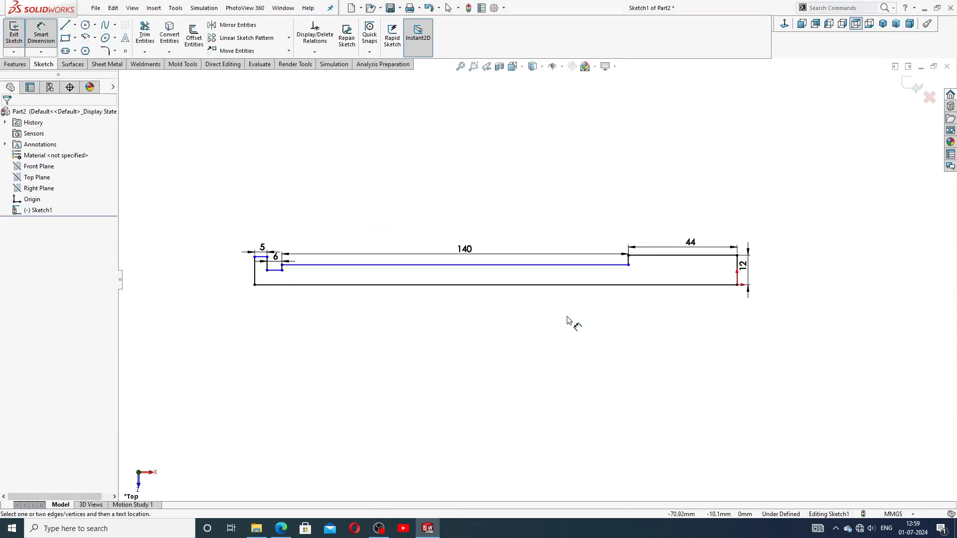
Step: Check the radii on the drawing in the browser and dimension the neck line 5.5 mm from the axis line in SOLIDWORKS
click(286, 530)
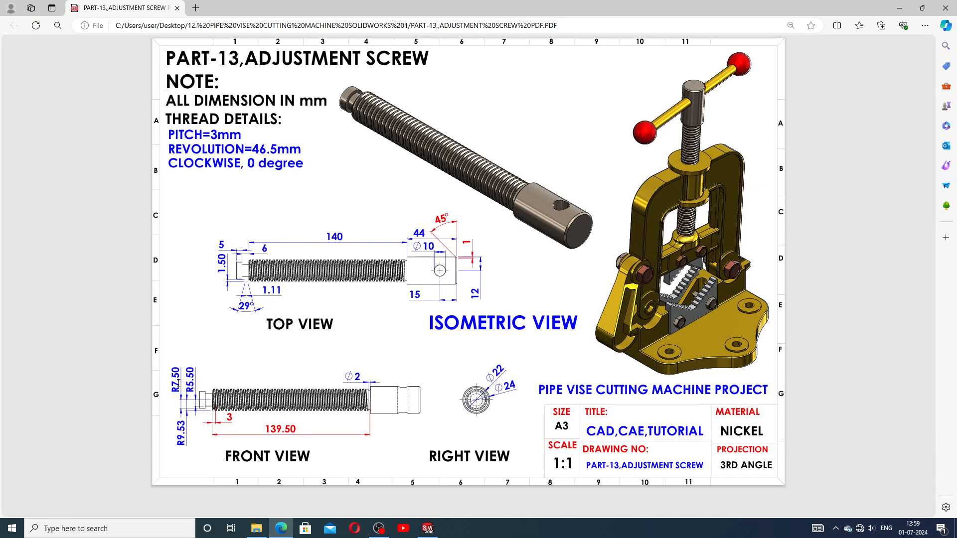
click(428, 529)
scroll(424, 301, down, 5)
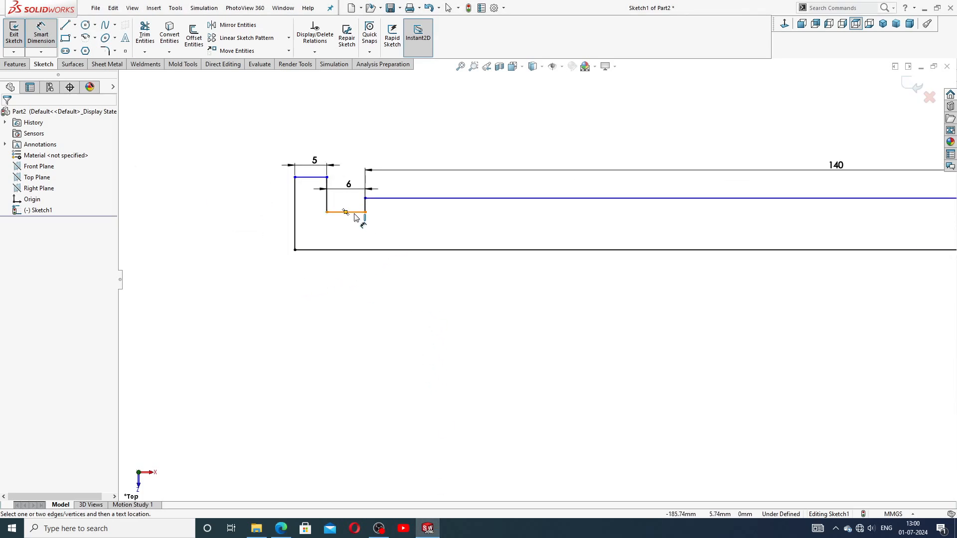
click(354, 212)
click(355, 250)
click(350, 235)
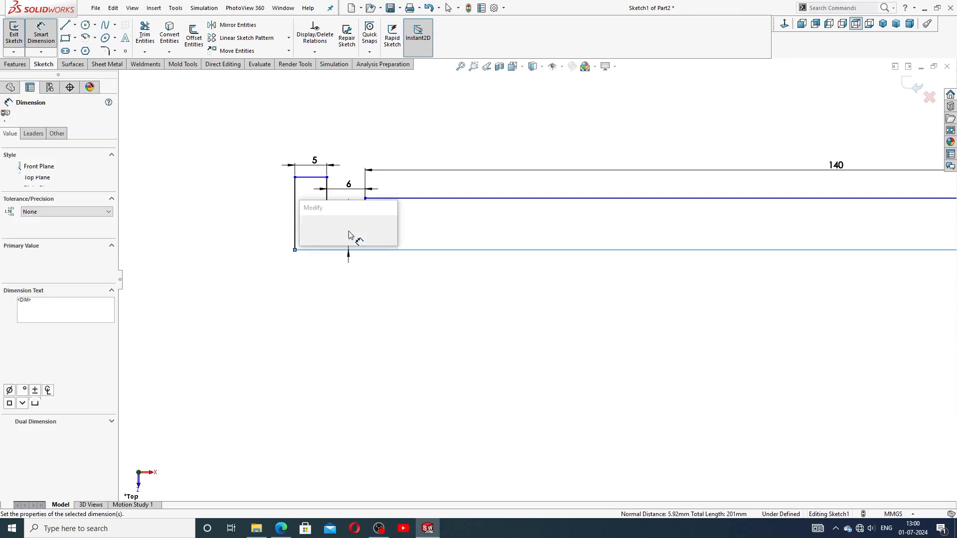
text(5.5)
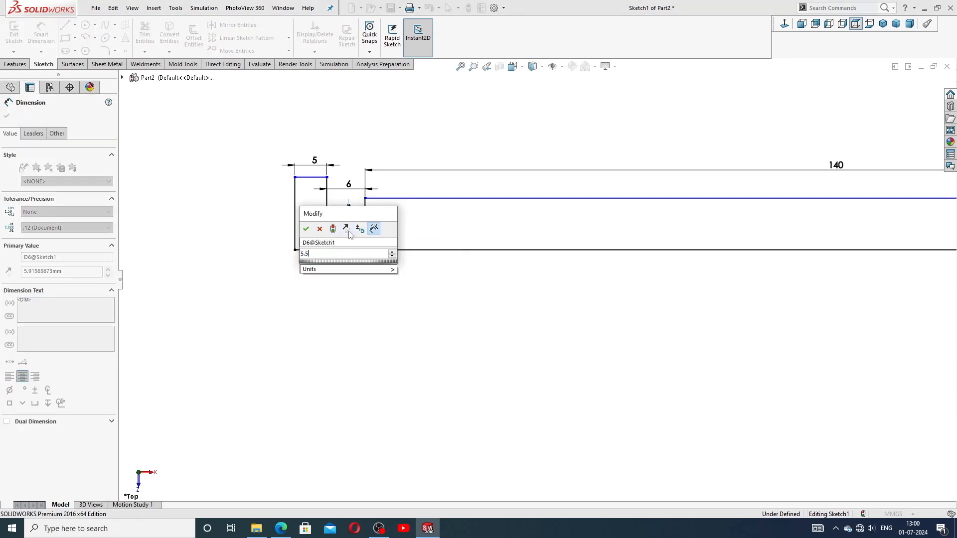
key(Return)
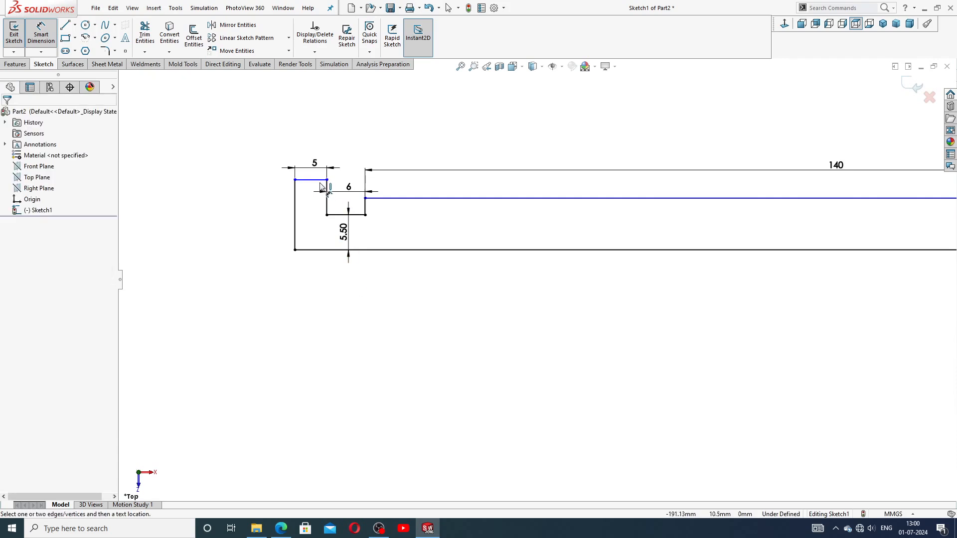
Step: Dimension the end collar's upper edge 7.5 mm from the axis line
click(327, 250)
click(295, 179)
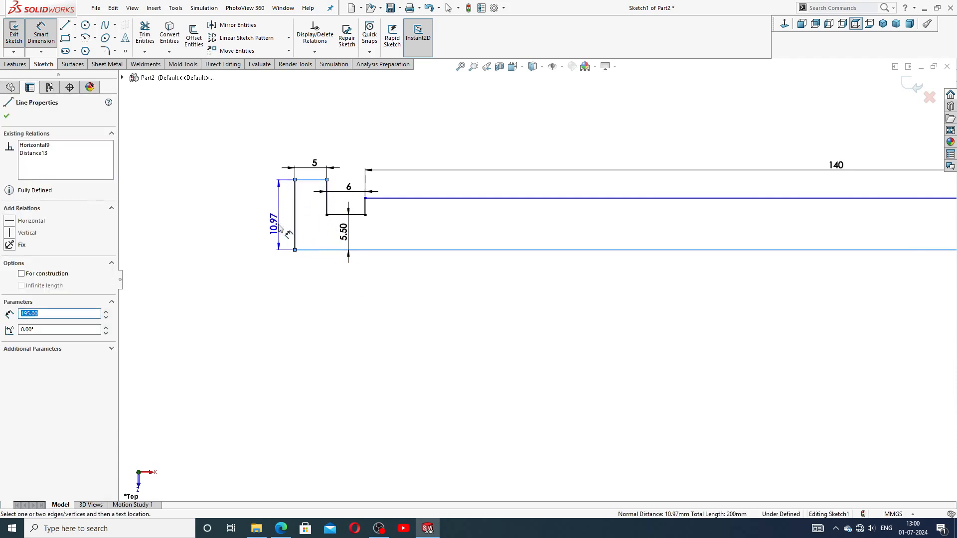
click(277, 220)
text(7.5)
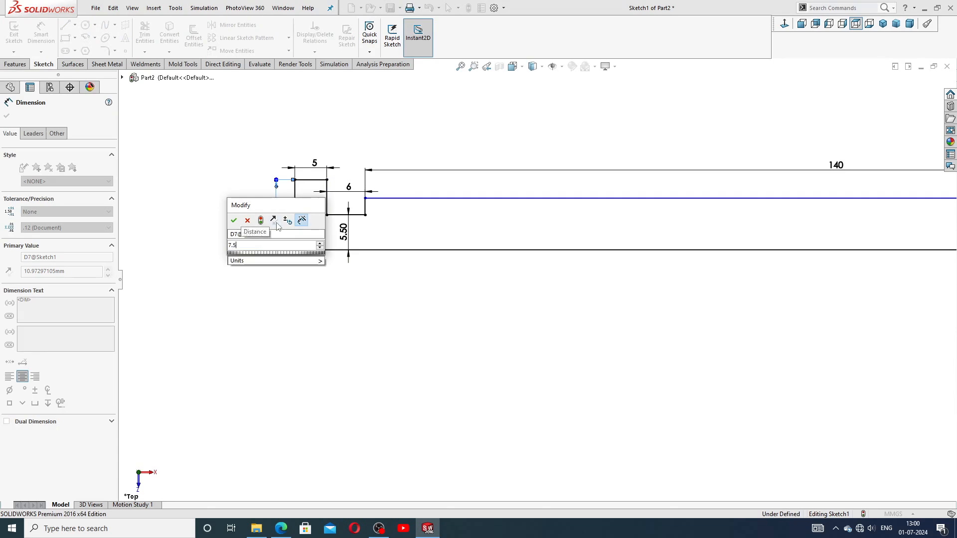
key(Return)
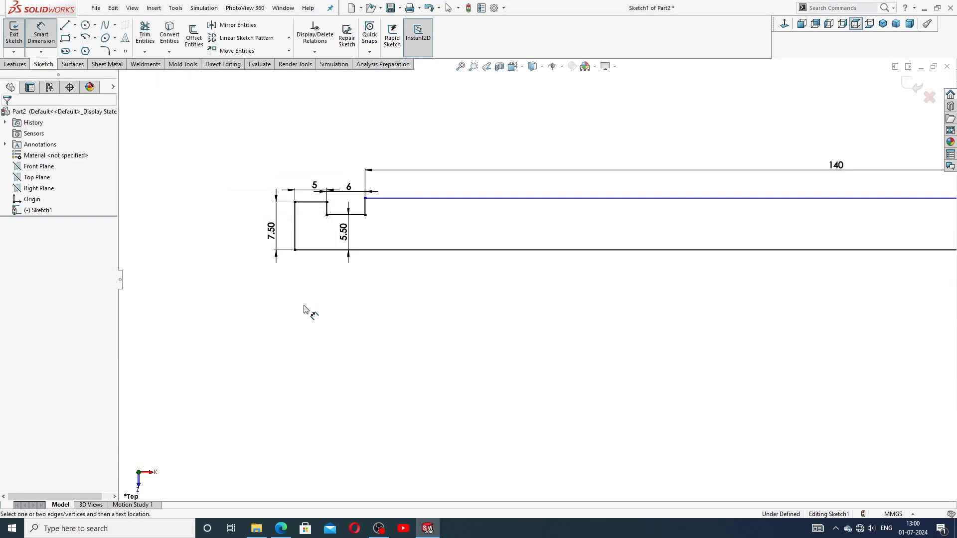
Step: Dimension the long shank line 9.53 mm from the axis line
click(592, 198)
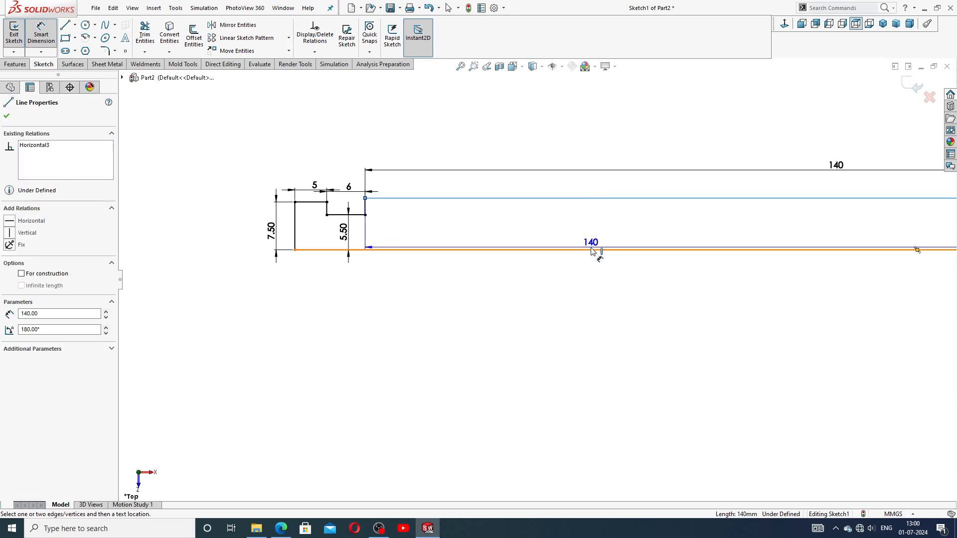
click(593, 250)
click(593, 227)
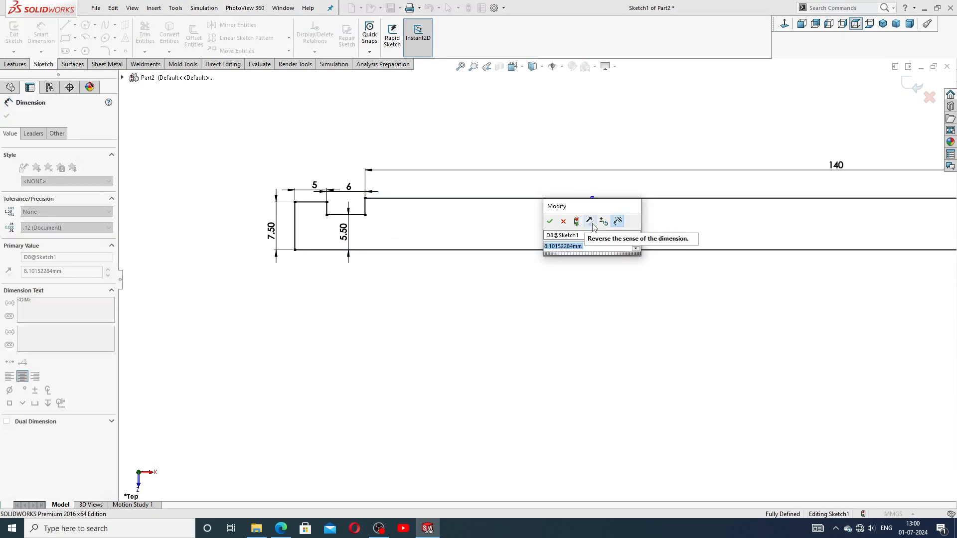
text(9.5)
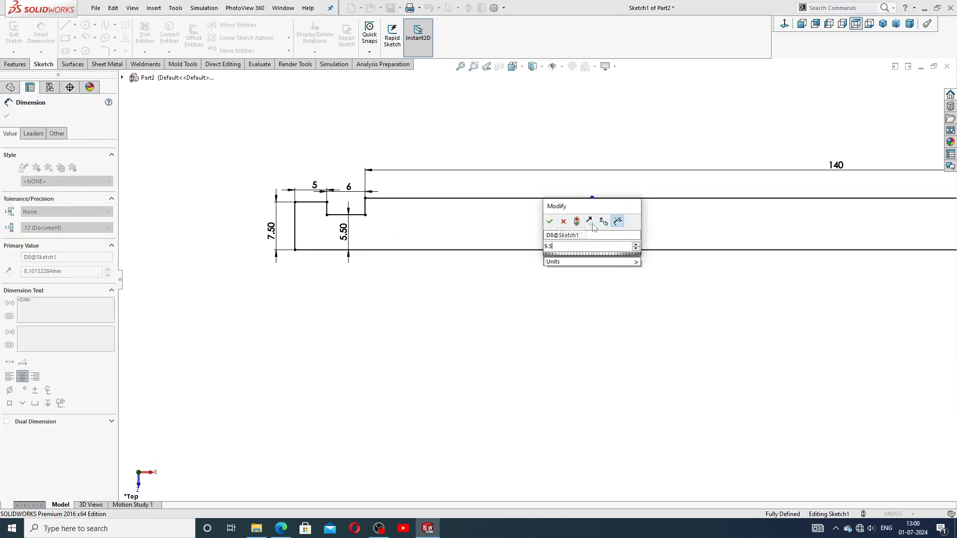
text(3)
key(Return)
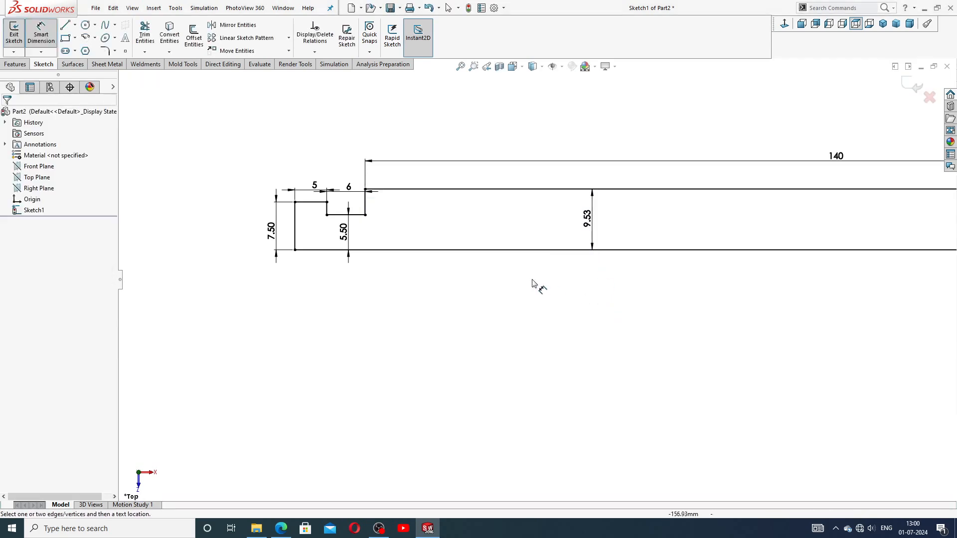
Step: Check the drawing in the browser and sketch a circle of about 0.6 mm radius in SOLIDWORKS, centred on the shank line and touching the head shoulder
click(281, 527)
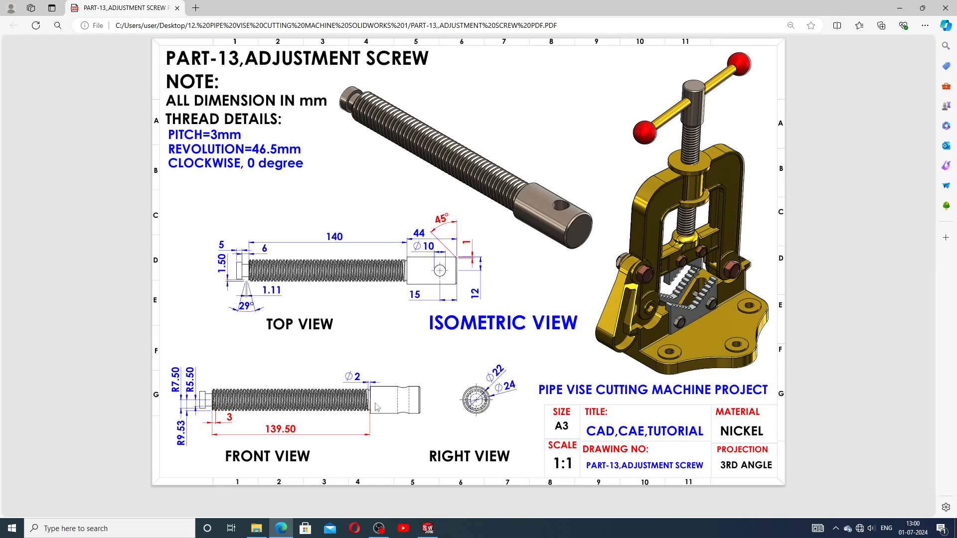
click(427, 528)
scroll(817, 258, up, 3)
scroll(817, 258, up, 1)
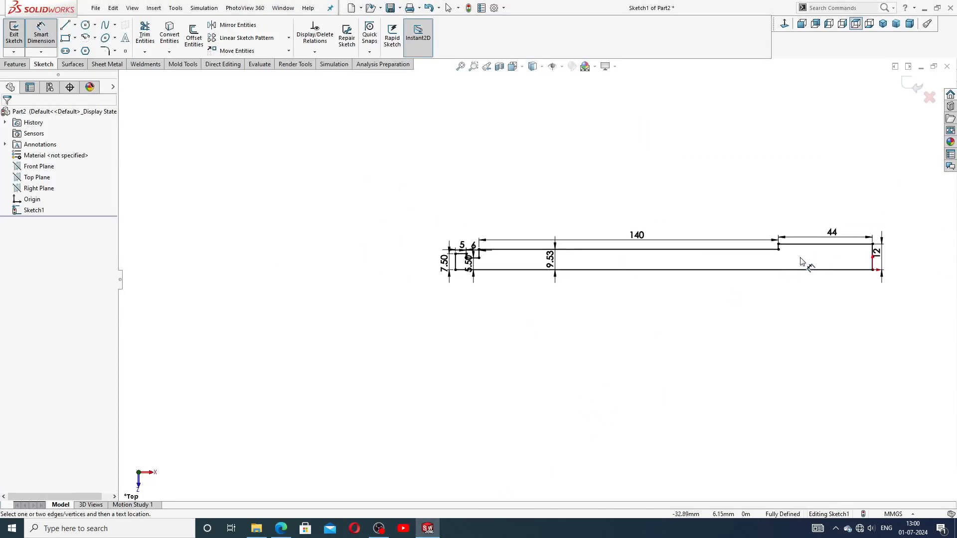
scroll(742, 267, down, 5)
right_click(676, 143)
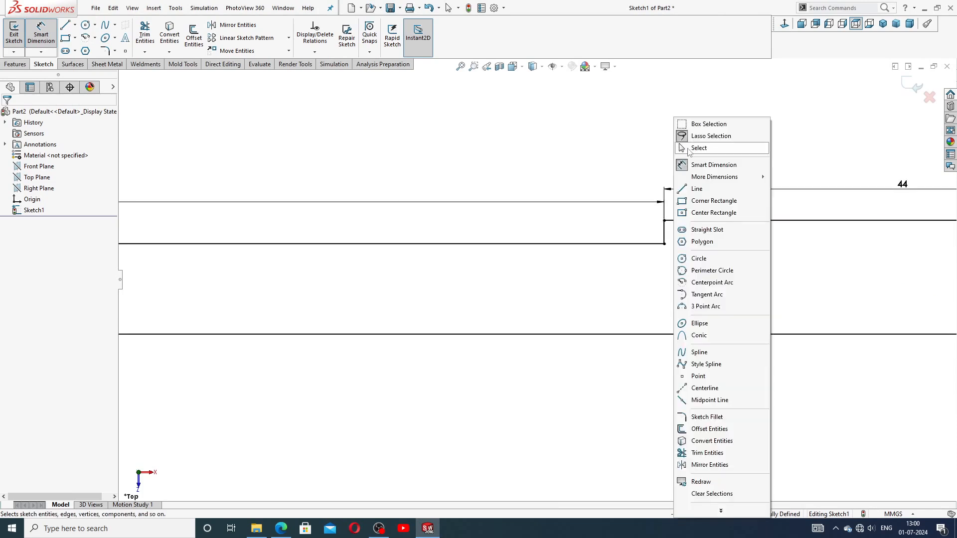
click(698, 148)
click(86, 26)
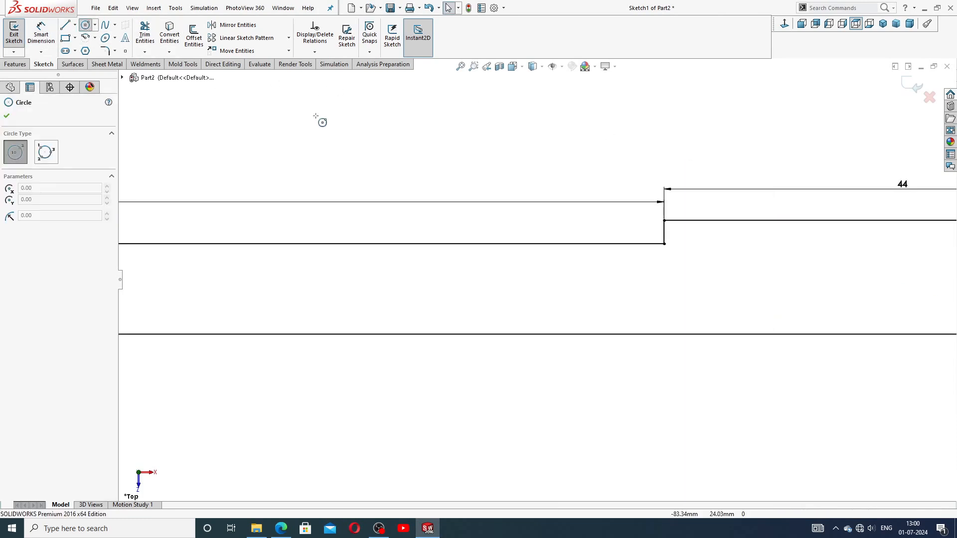
scroll(648, 259, down, 3)
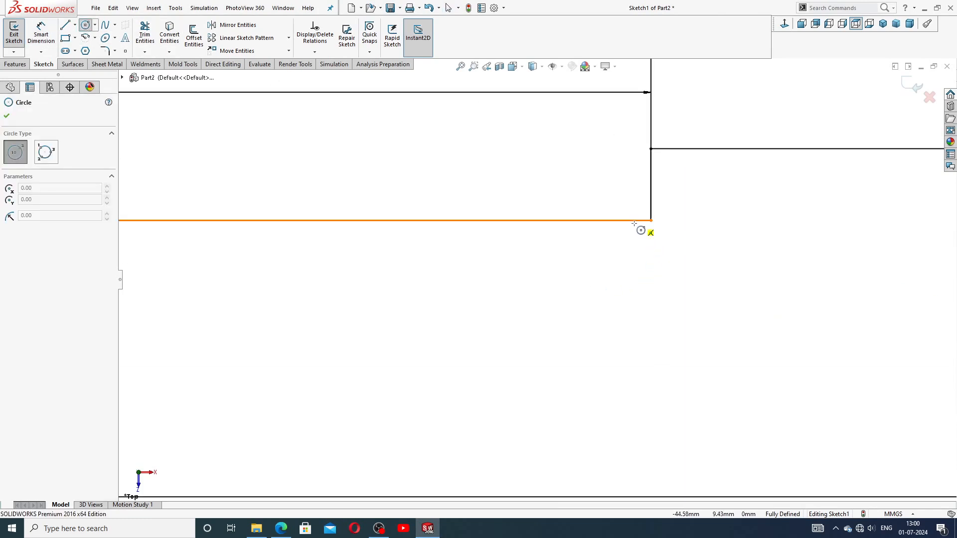
click(633, 221)
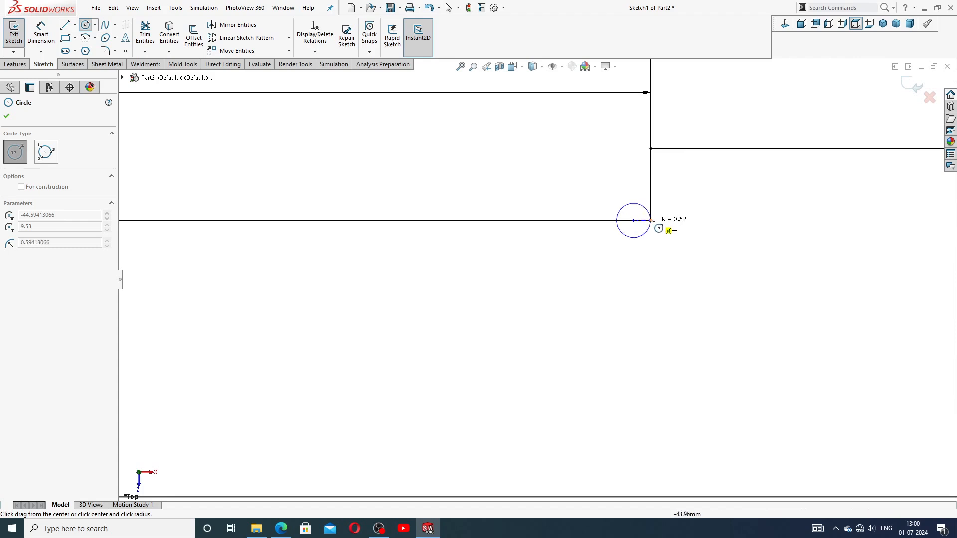
click(651, 219)
right_click(690, 220)
click(711, 225)
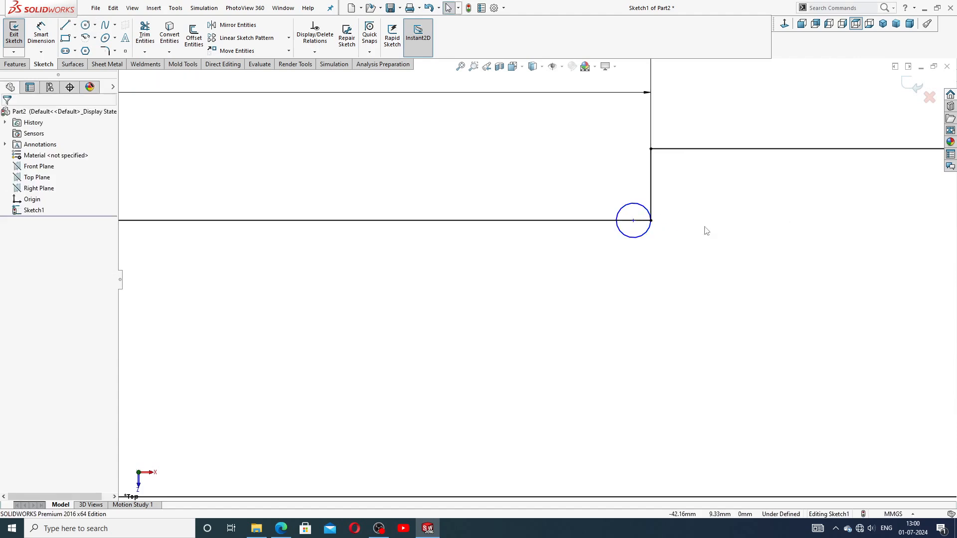
Step: Dimension the circle at the head shoulder with a diameter of 2 mm
click(48, 43)
click(626, 211)
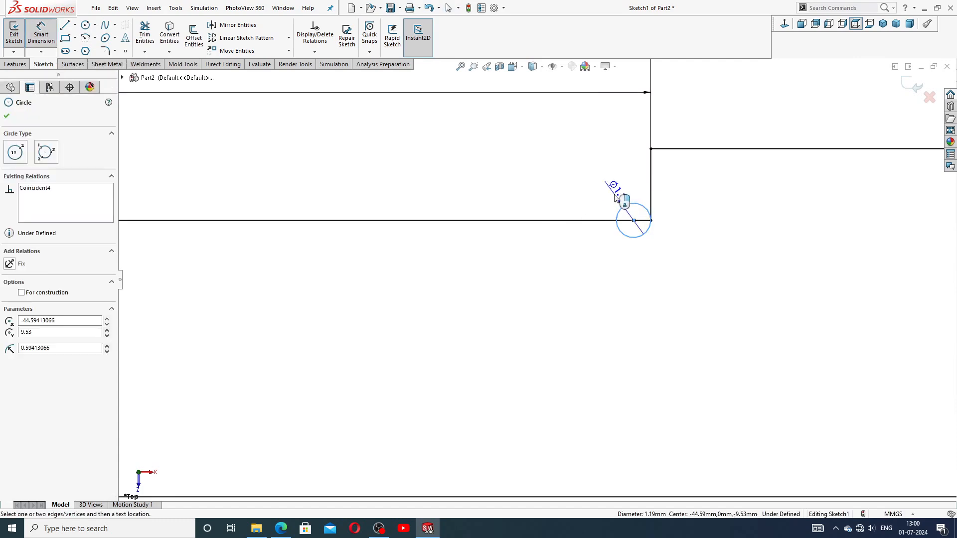
click(618, 196)
text(2)
key(Return)
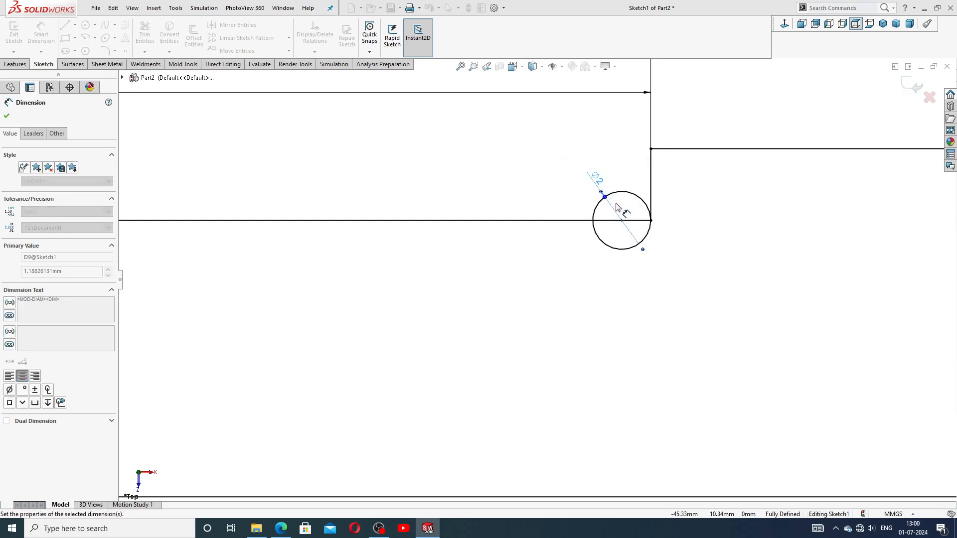
right_click(690, 200)
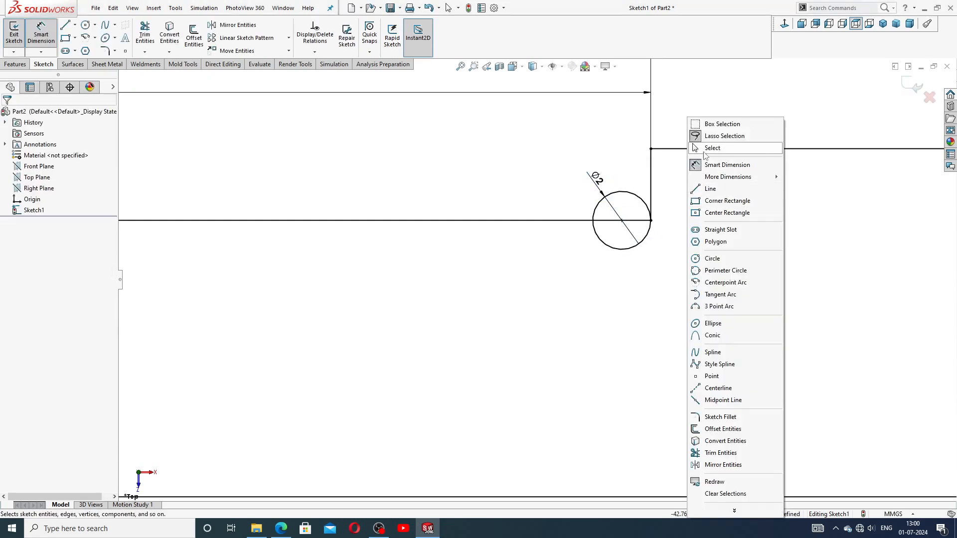
click(710, 148)
Step: Trim the circle's upper half and the shank line segment inside it to leave a semicircular relief groove
scroll(671, 194, down, 1)
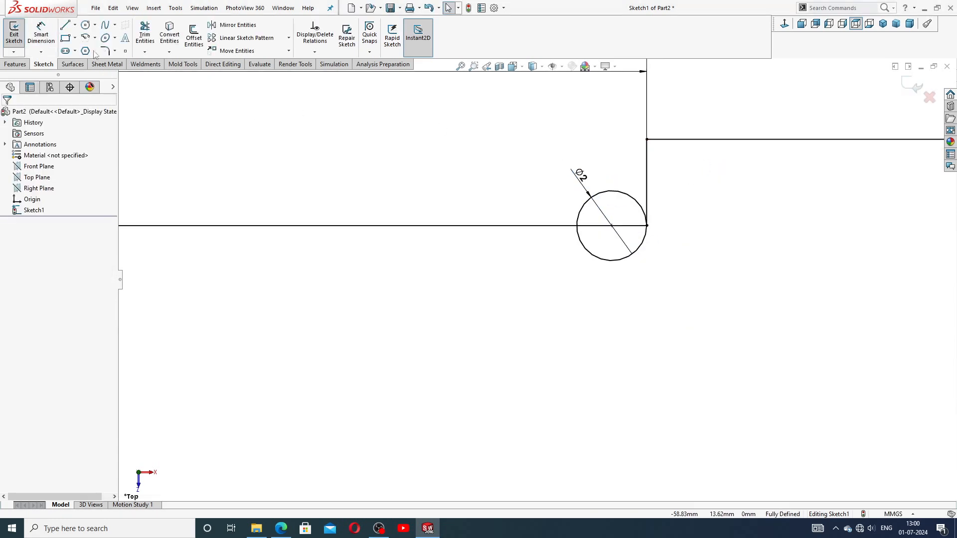
click(145, 35)
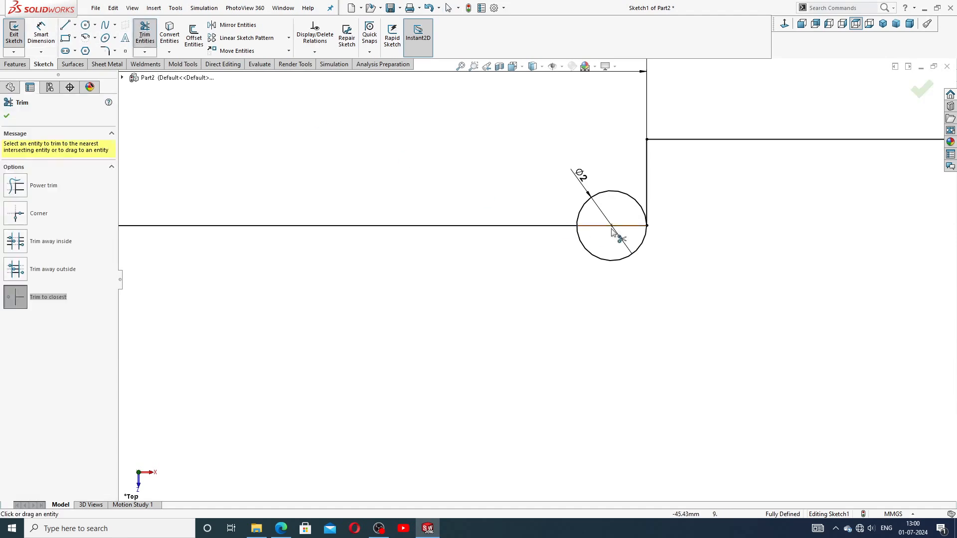
click(616, 194)
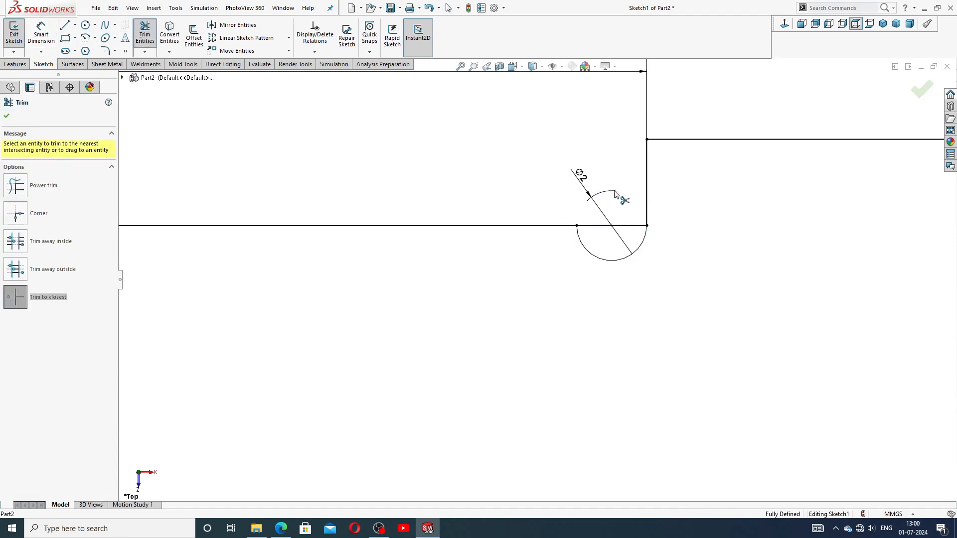
click(628, 226)
right_click(675, 198)
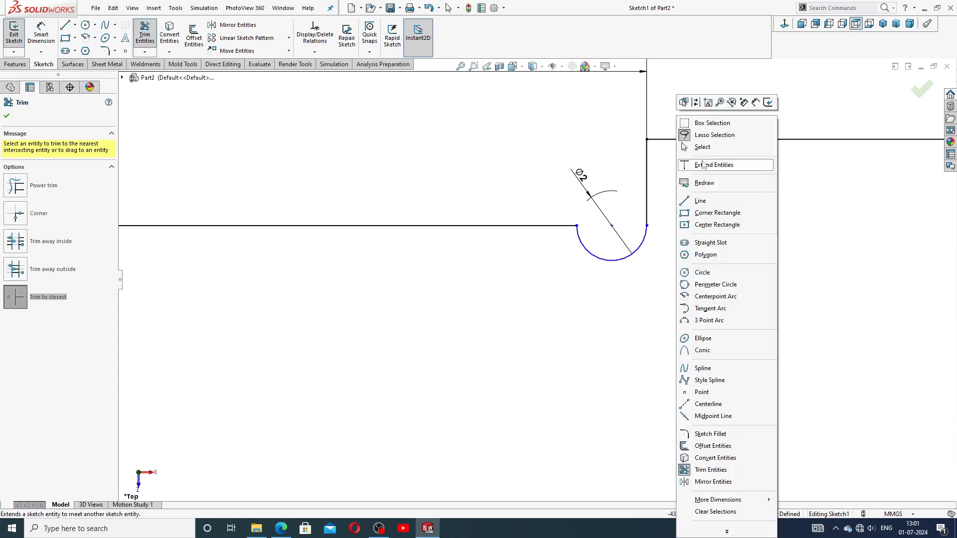
click(702, 147)
Step: Reposition the groove's diameter dimension clear of the arc, on the head side of the shoulder
drag(583, 179, 672, 244)
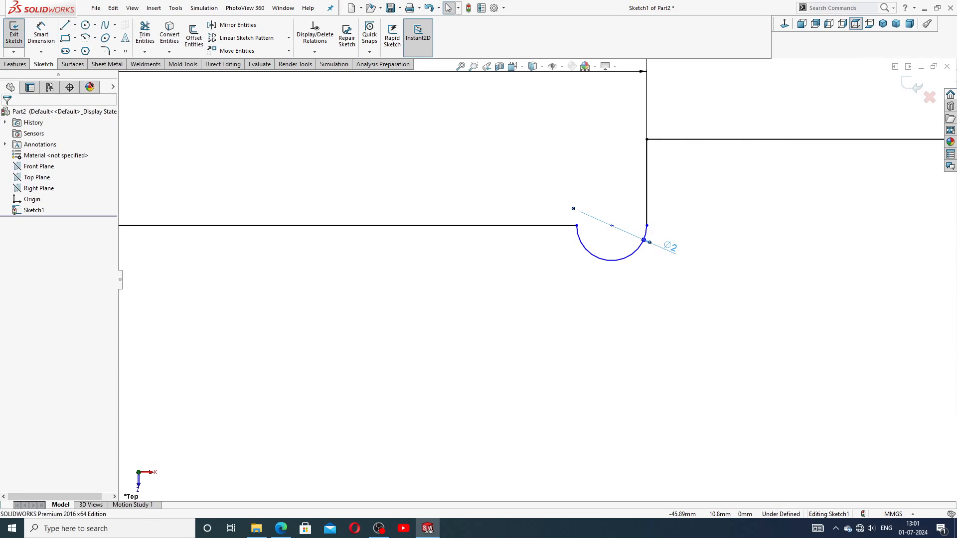
click(611, 226)
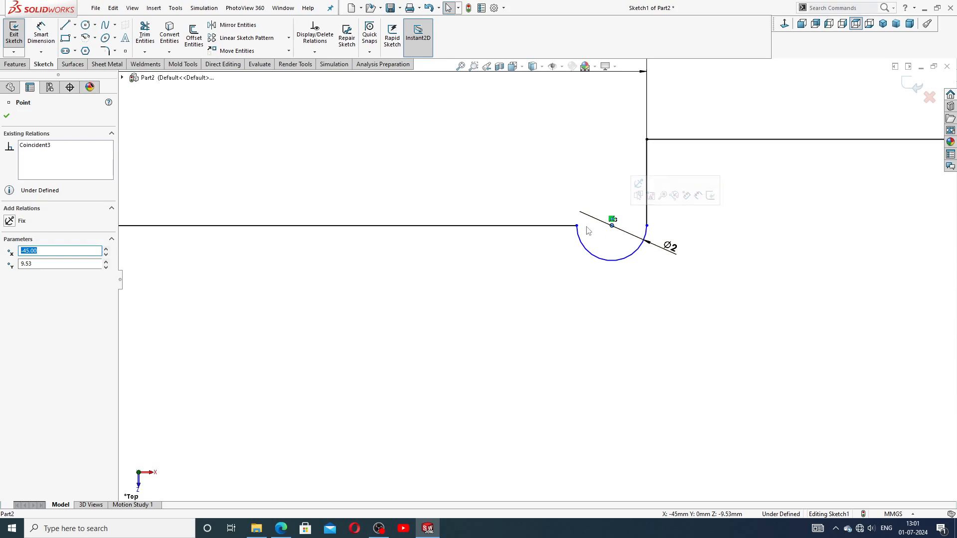
click(720, 235)
scroll(722, 245, up, 5)
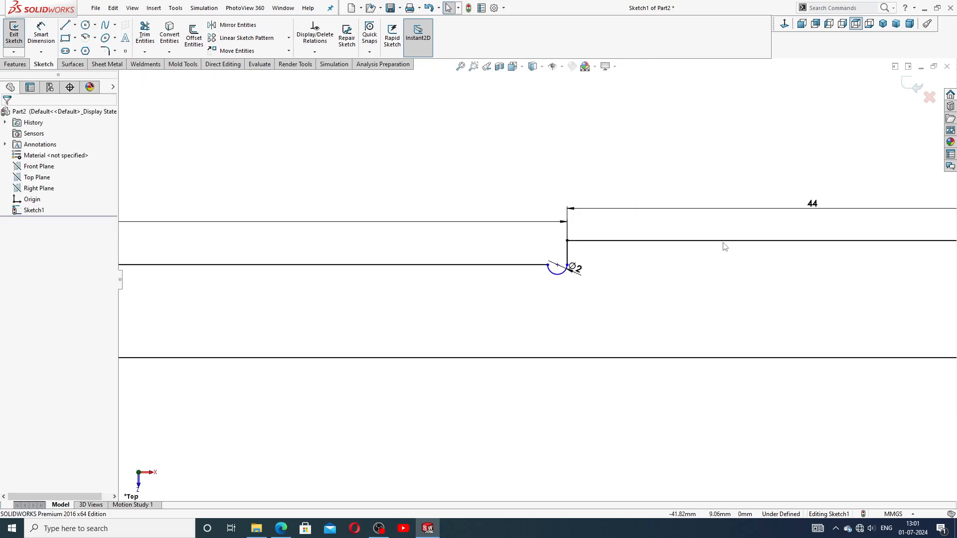
scroll(548, 299, up, 3)
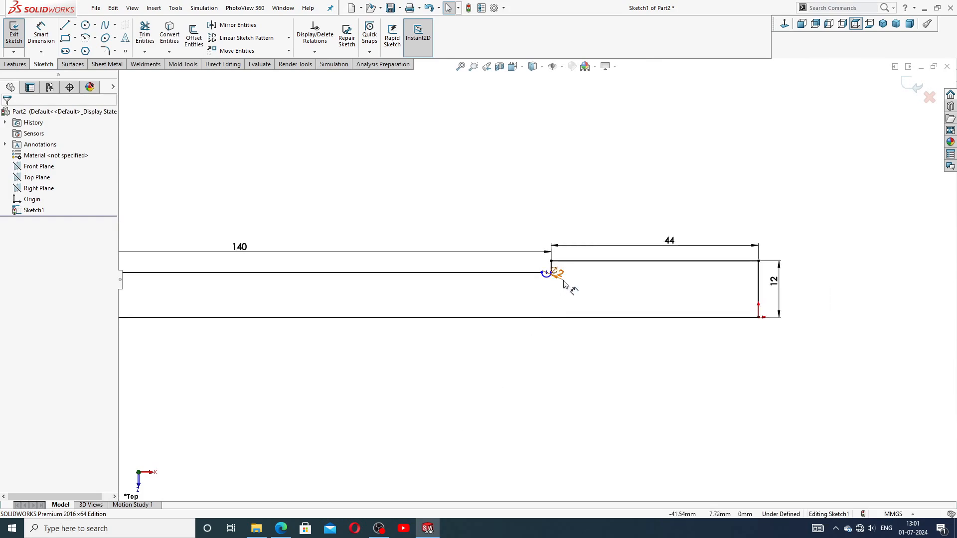
click(581, 289)
click(570, 338)
Step: Review the whole dimensioned profile, compare it with the adjustment screw drawing in the browser, and return to SOLIDWORKS
scroll(563, 342, up, 4)
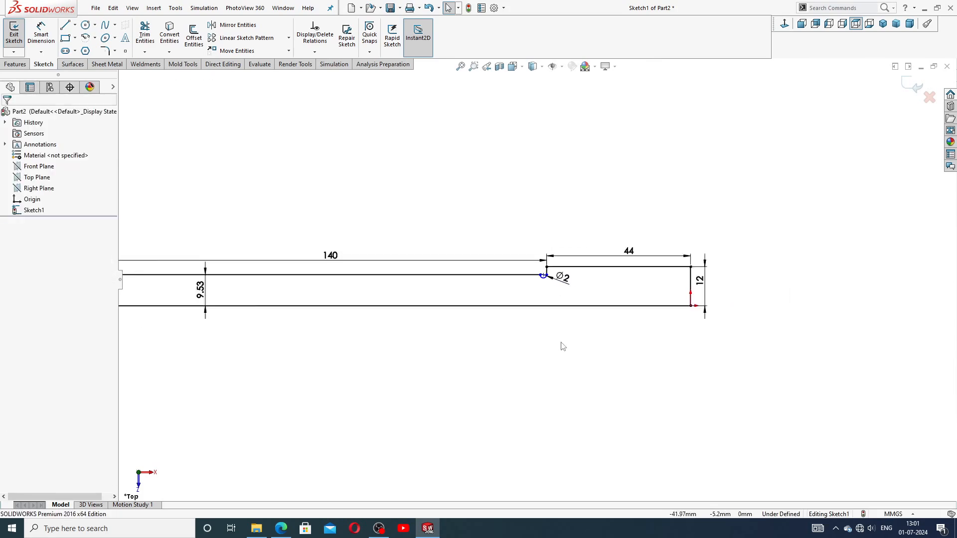
scroll(369, 310, up, 2)
scroll(367, 308, down, 2)
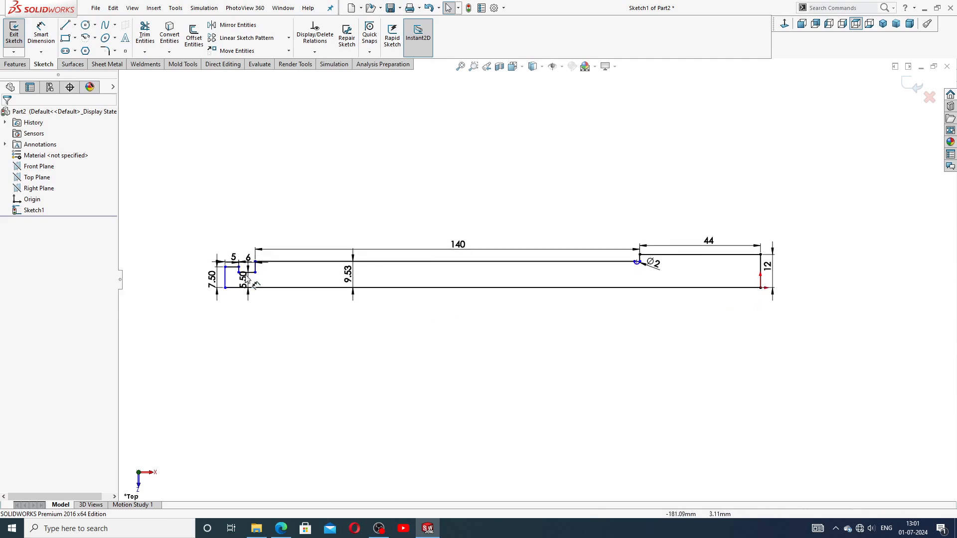
scroll(299, 293, down, 2)
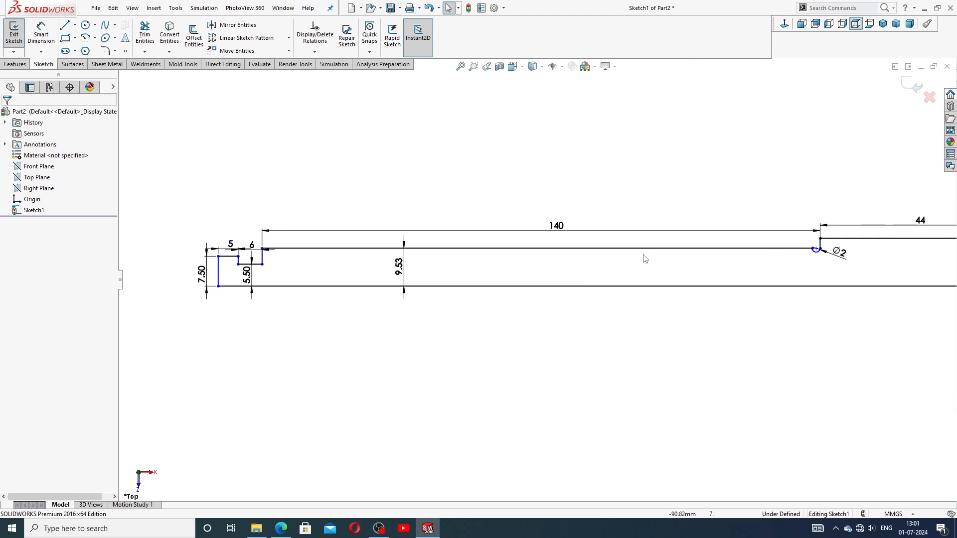
click(281, 528)
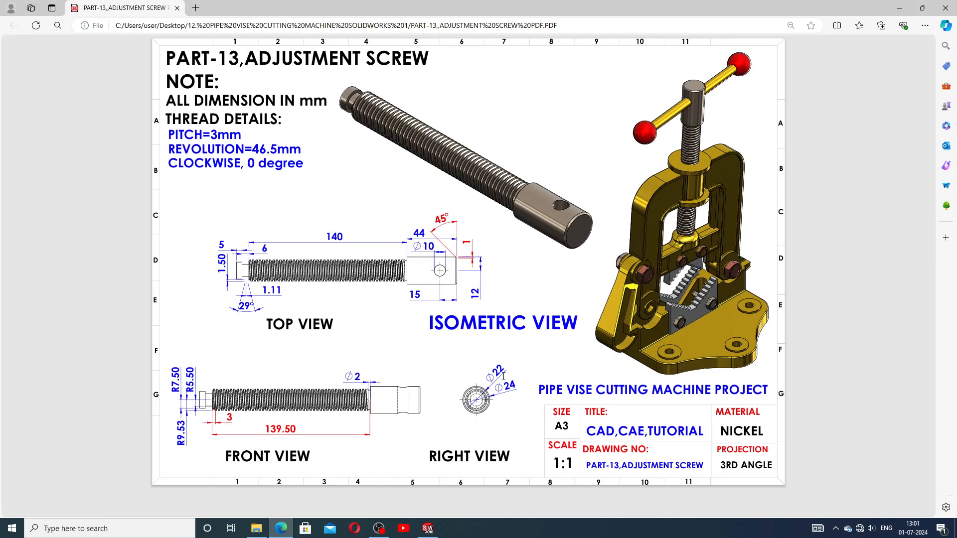
click(432, 531)
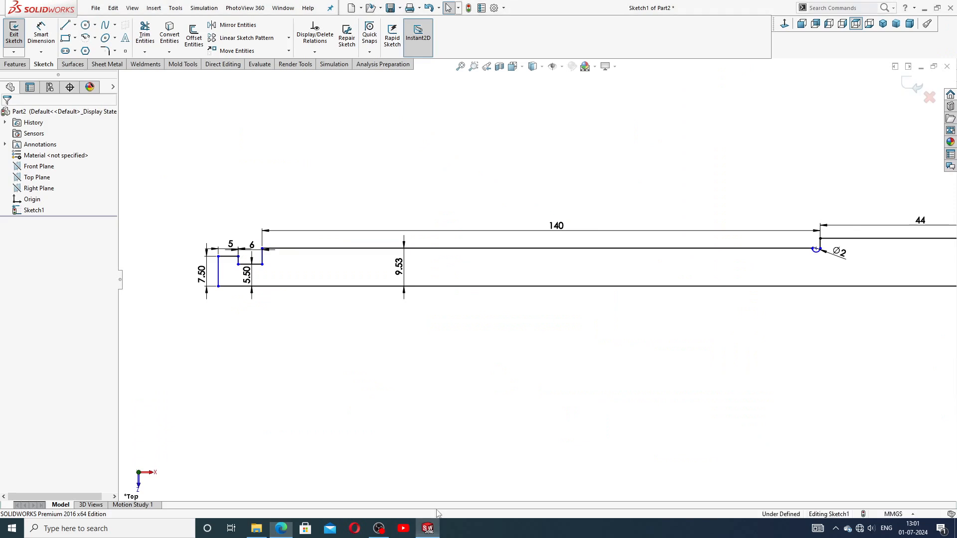
Step: Revolve the profile a full 360 degrees about its long bottom line to form the screw body
click(14, 64)
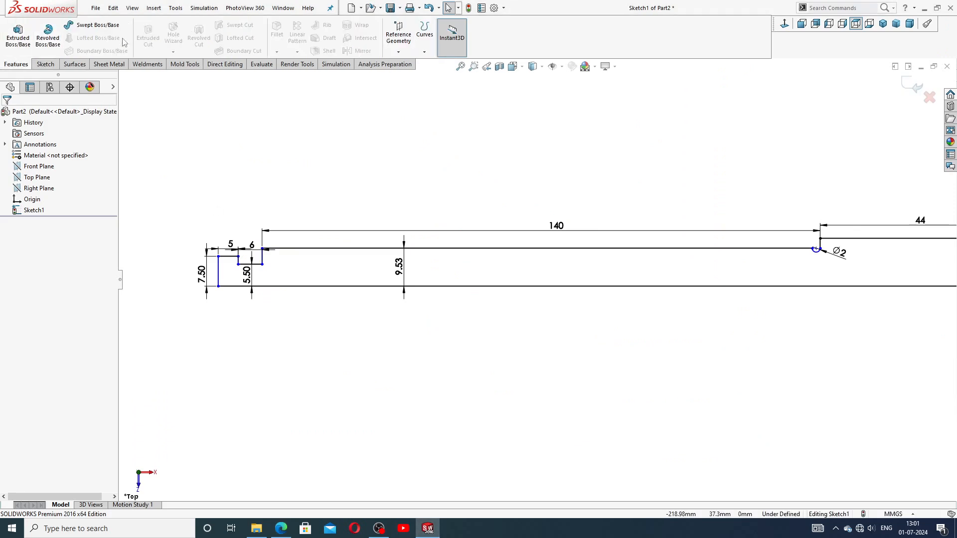
click(48, 34)
click(464, 274)
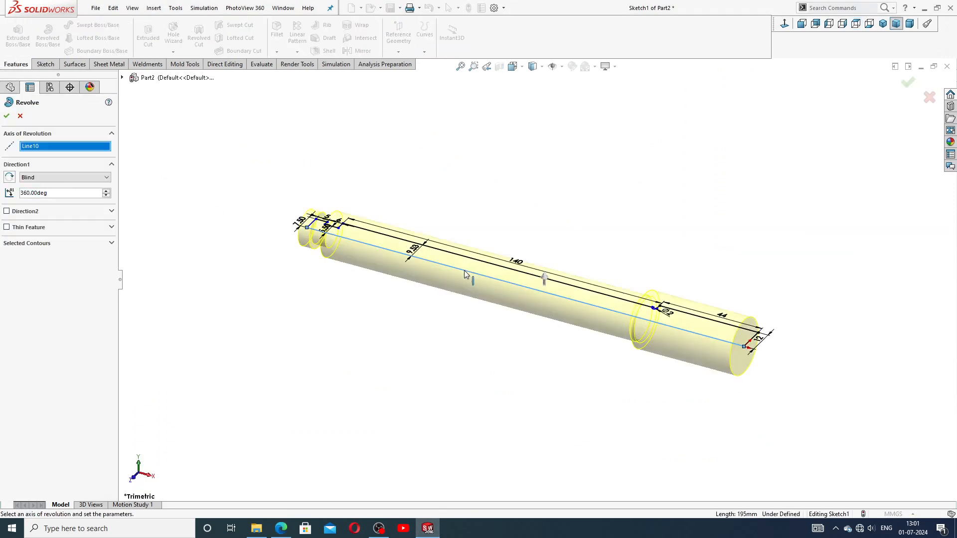
middle_drag(646, 214, 677, 295)
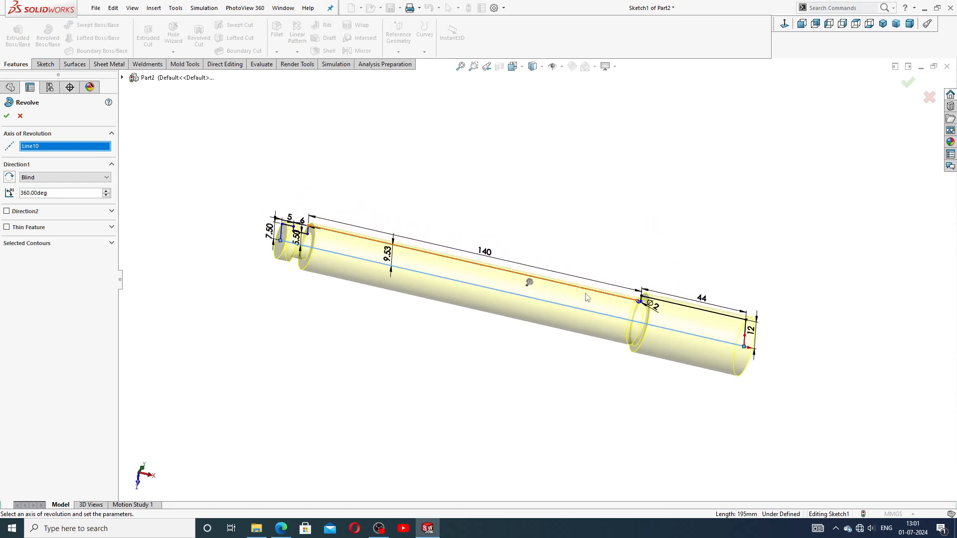
click(7, 117)
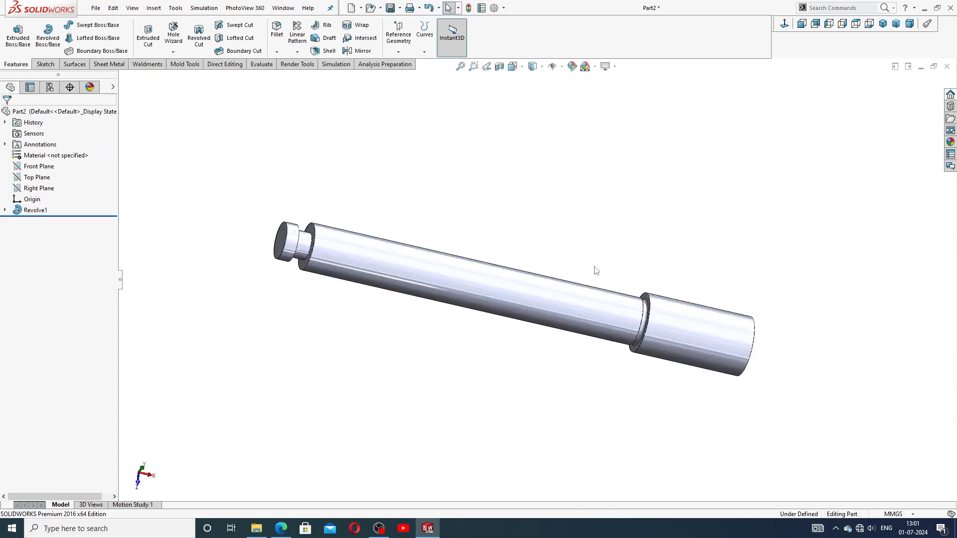
Step: Apply the polished nickel metal appearance to the whole screw body
scroll(641, 319, down, 8)
middle_drag(641, 331, 603, 315)
scroll(600, 329, up, 3)
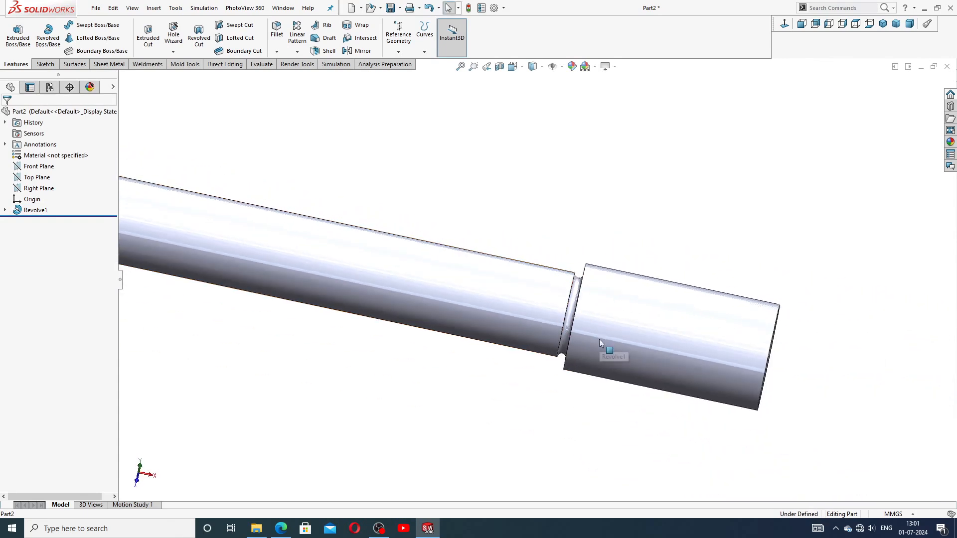
scroll(599, 339, up, 4)
mouse_move(374, 237)
middle_down()
mouse_move(331, 226)
mouse_move(371, 248)
middle_up()
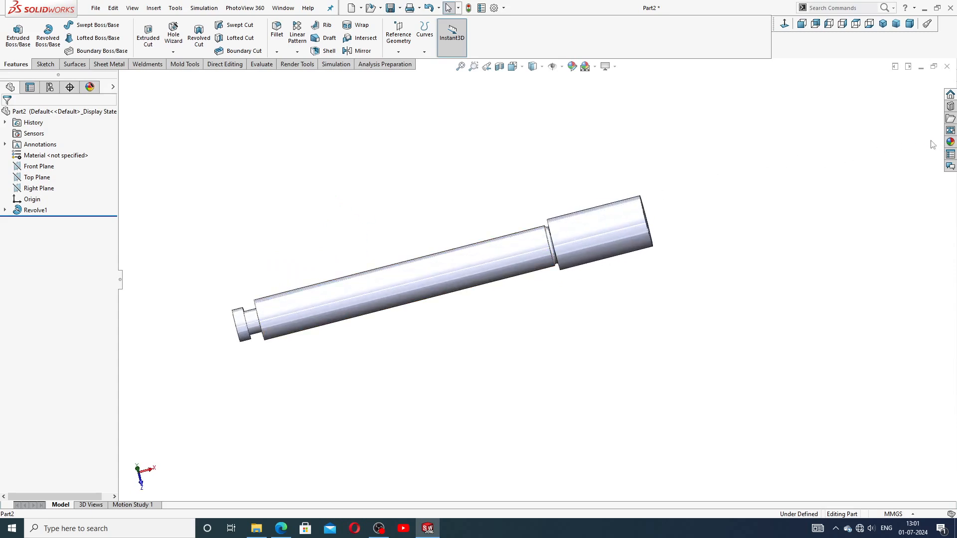
click(952, 144)
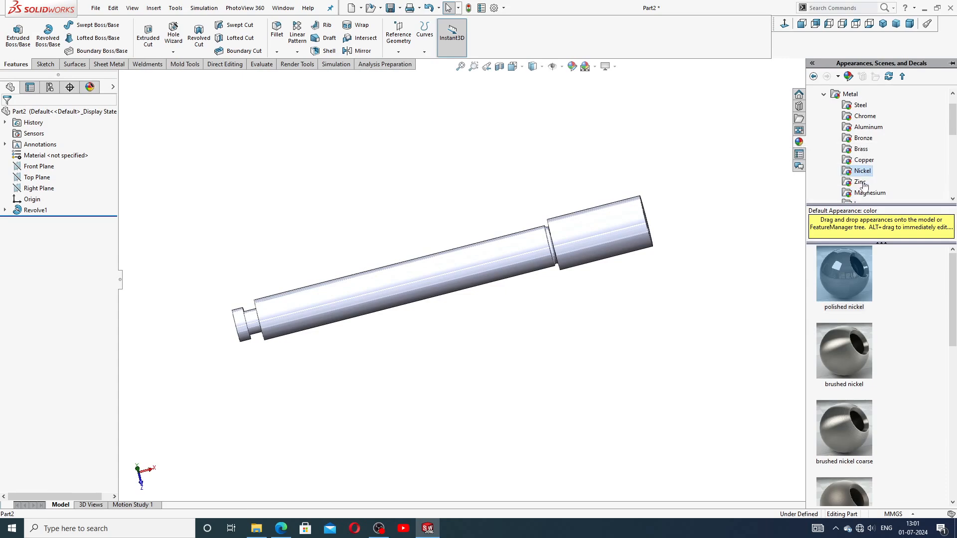
double_click(844, 280)
click(722, 268)
Step: Consult the adjustment screw drawing in the browser and start a sketch on the Top Plane in SOLIDWORKS, viewed normal to it
middle_drag(575, 306, 572, 274)
scroll(427, 245, down, 3)
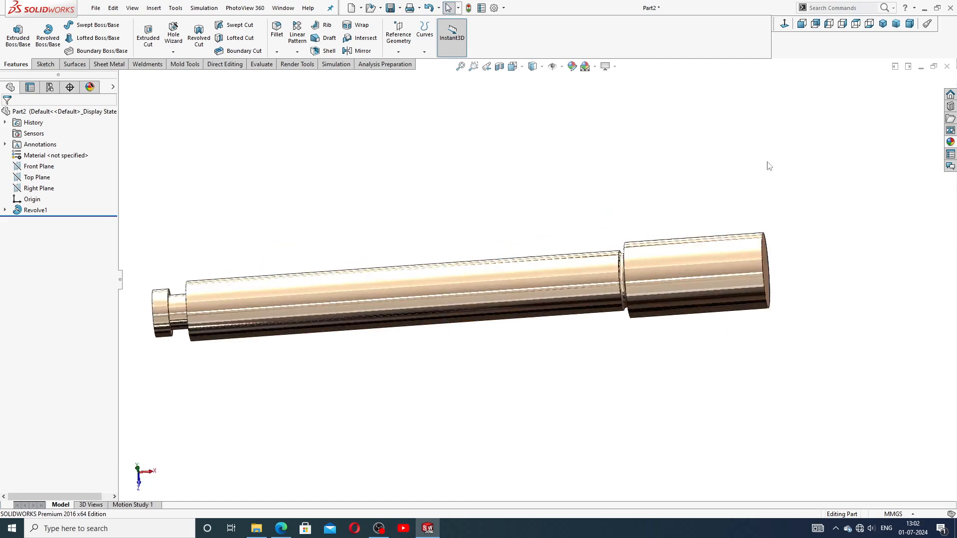
middle_drag(486, 239, 513, 222)
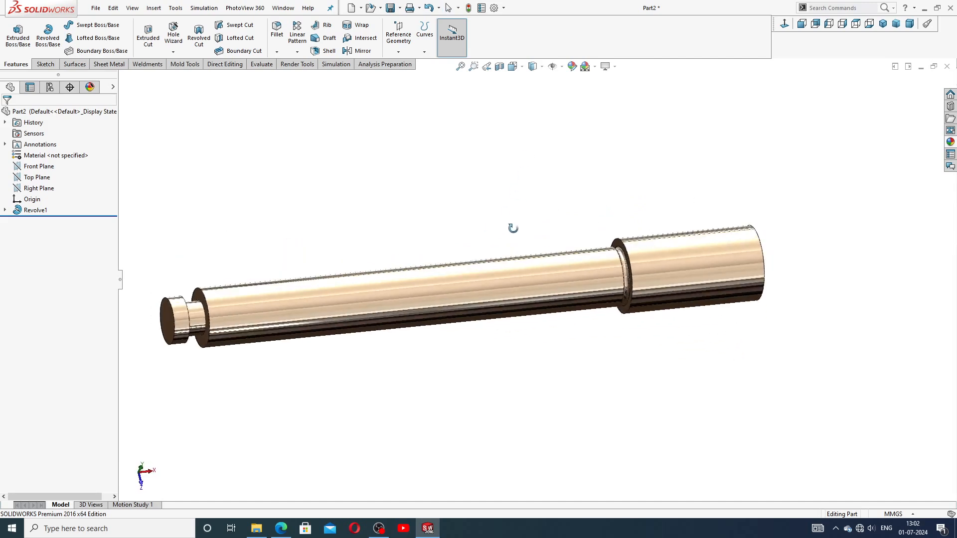
scroll(507, 245, up, 3)
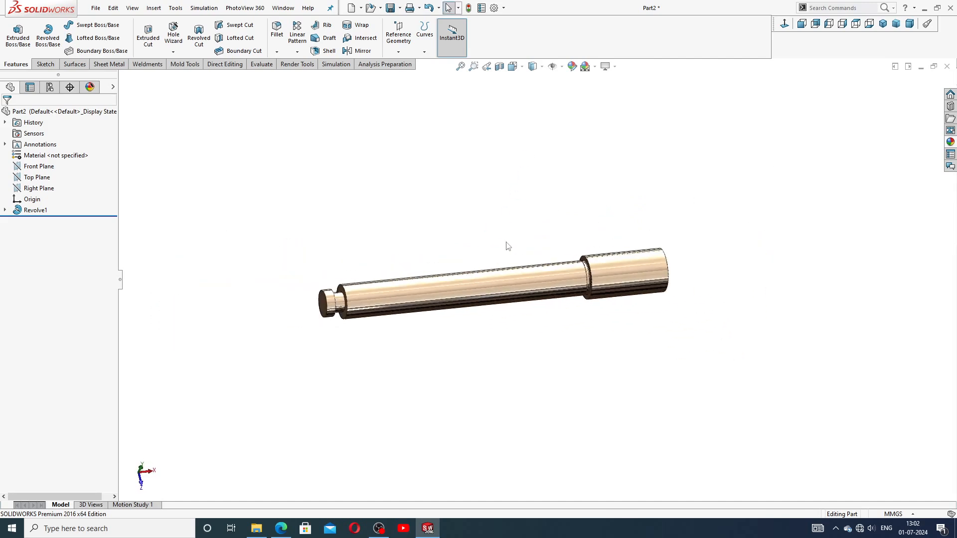
click(280, 530)
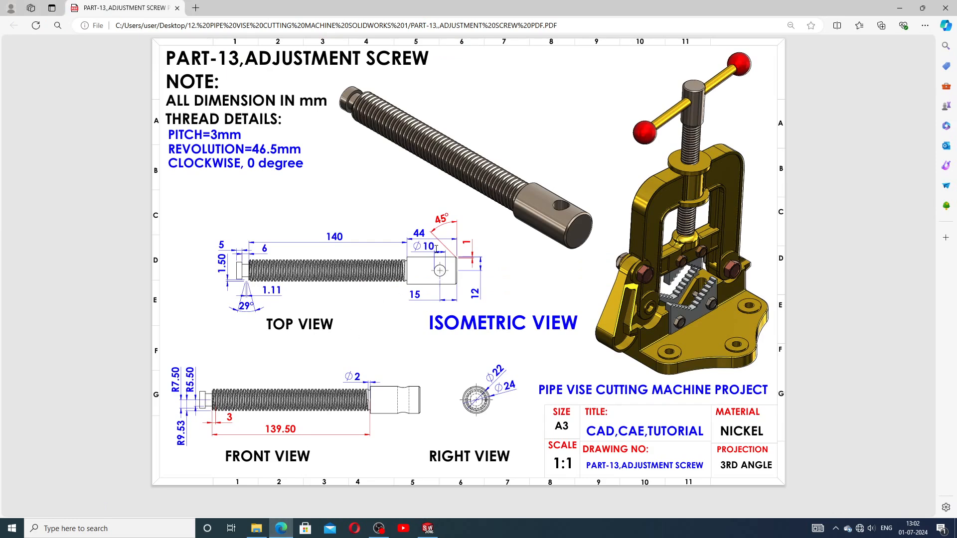
click(431, 532)
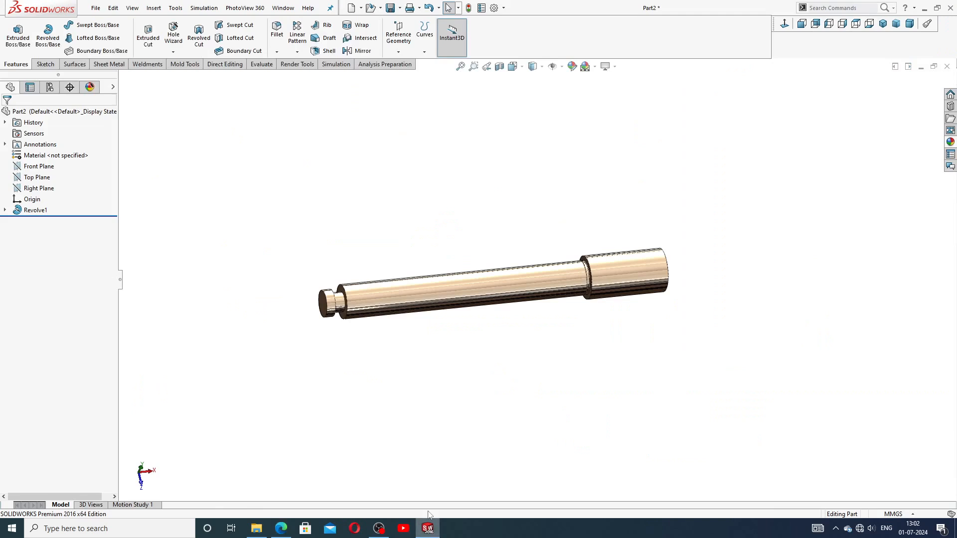
click(37, 178)
click(46, 165)
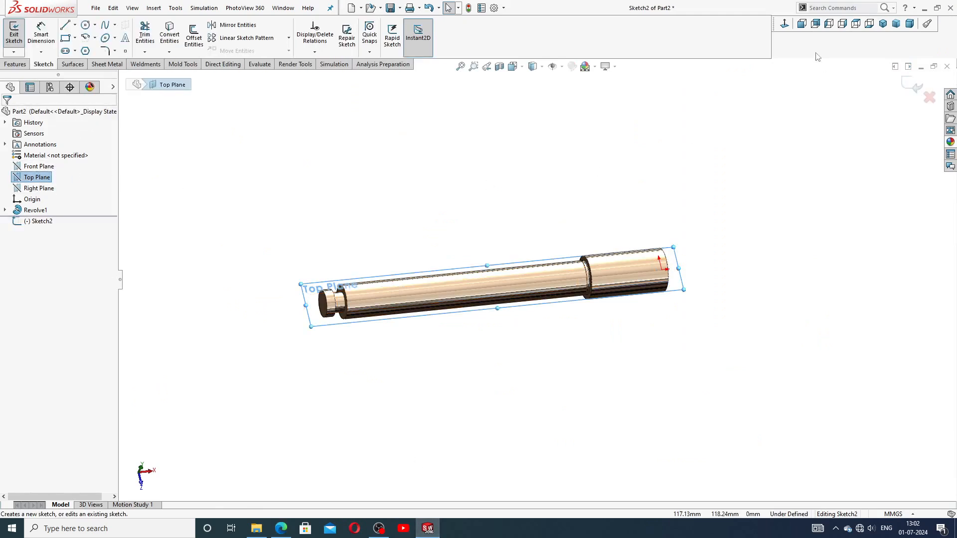
click(784, 24)
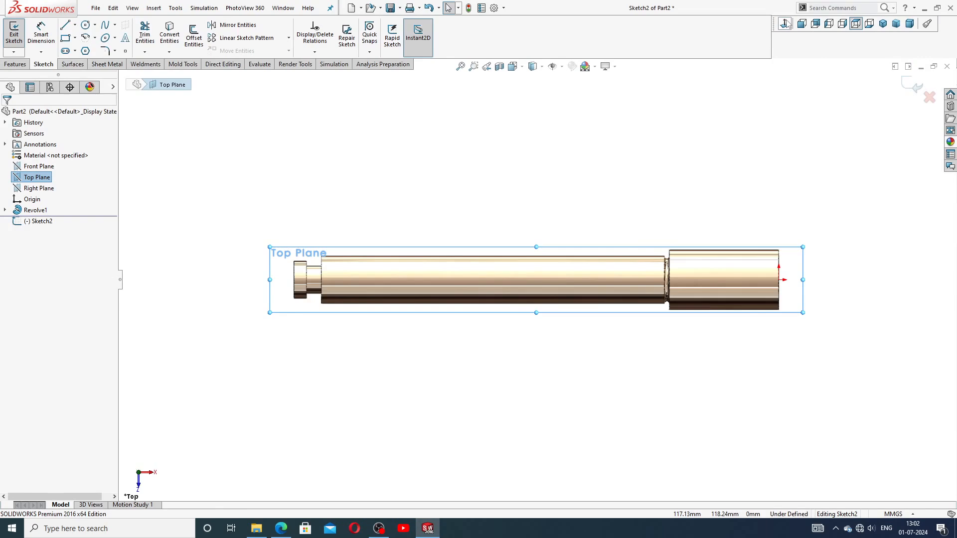
Step: Sketch a circle of about 3.6 mm radius on the head's axis, about 21 mm from the end face
click(85, 25)
scroll(768, 302, down, 5)
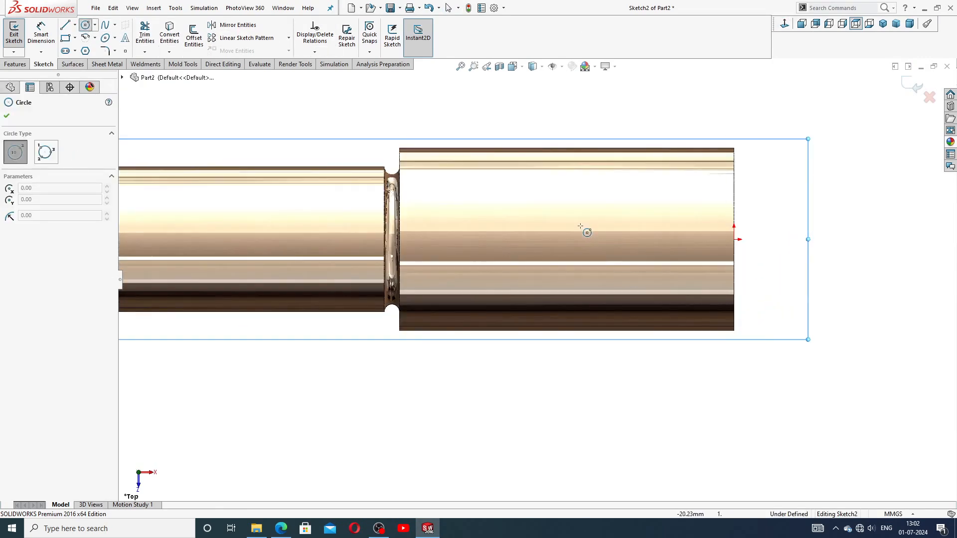
click(577, 239)
click(586, 215)
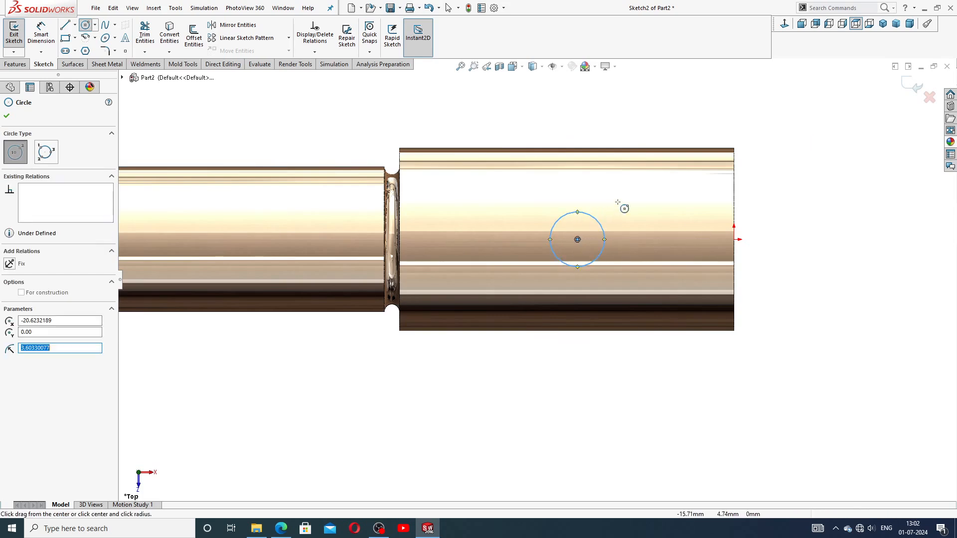
right_click(623, 206)
click(643, 213)
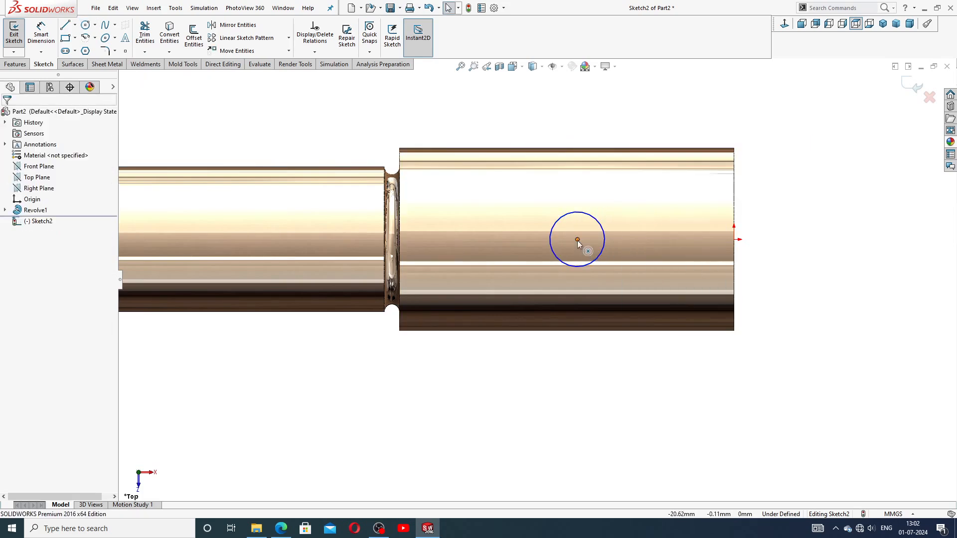
Step: Add a Horizontal relation between the circle's centre and the origin
click(577, 239)
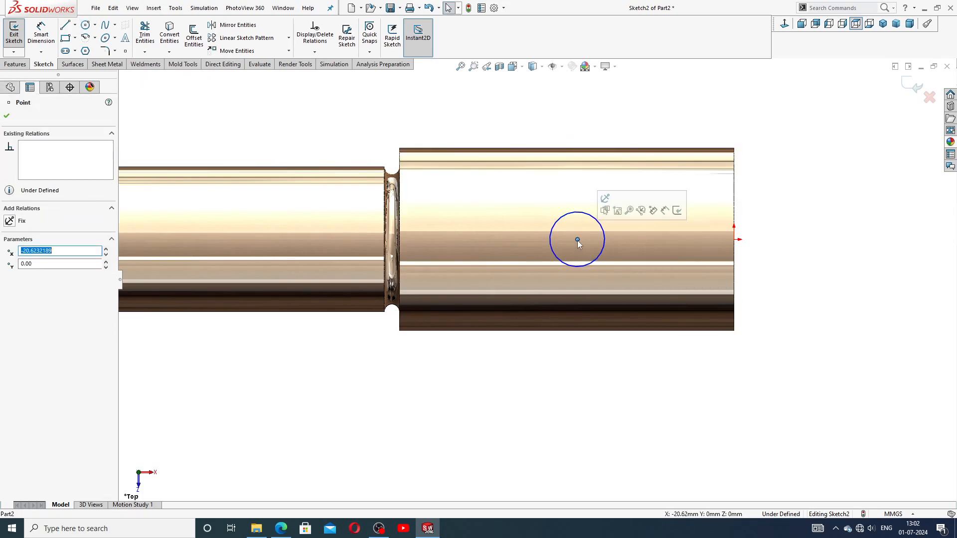
ctrl+click(734, 239)
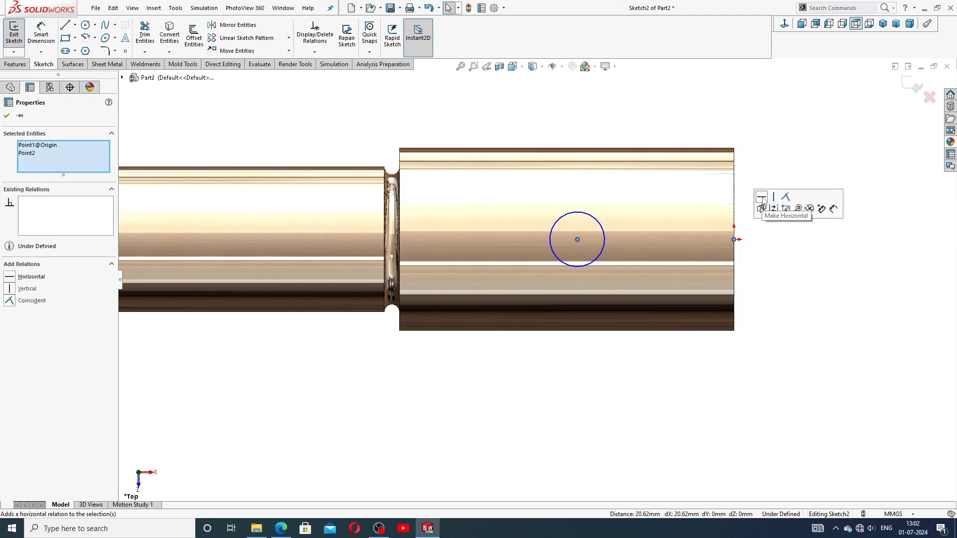
click(764, 172)
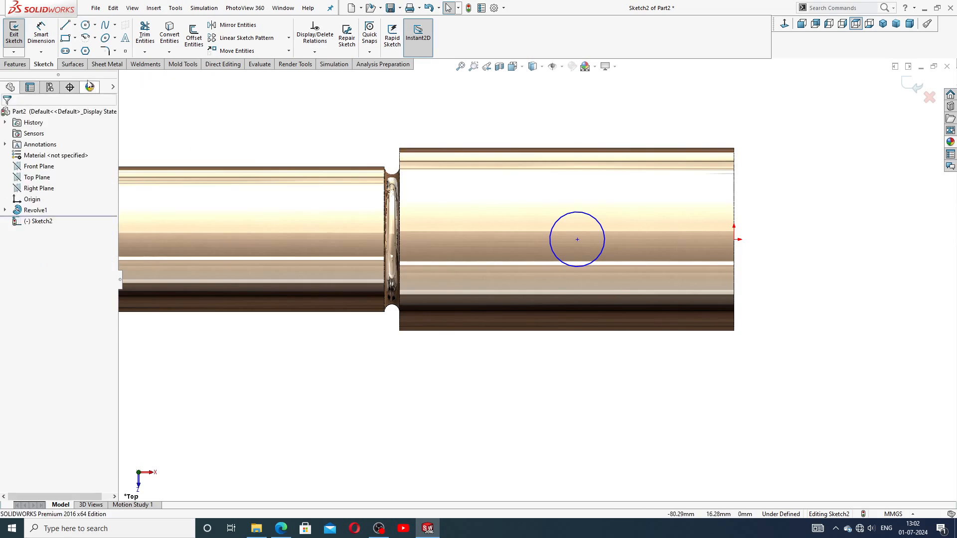
Step: Dimension the circle on the head with a diameter of 10 mm
click(41, 33)
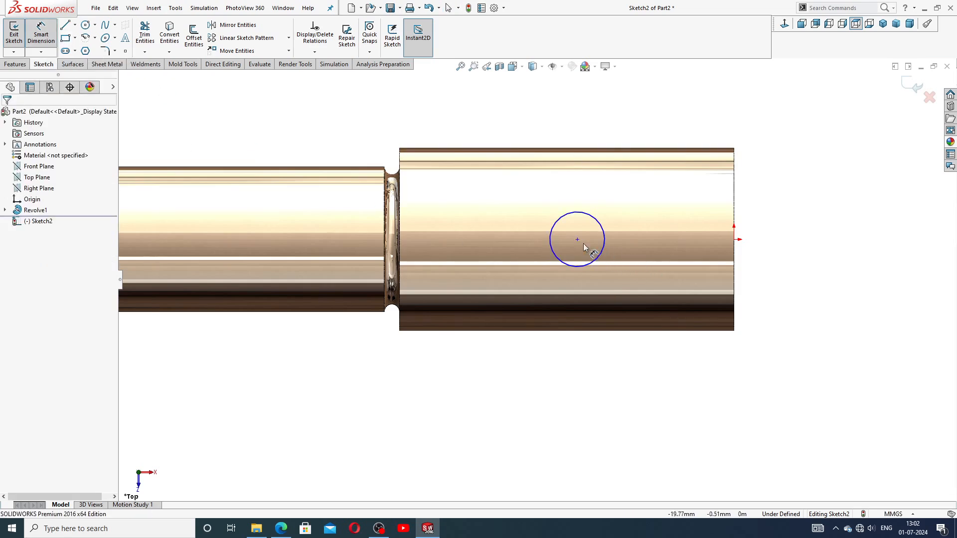
click(577, 218)
click(579, 127)
text(1)
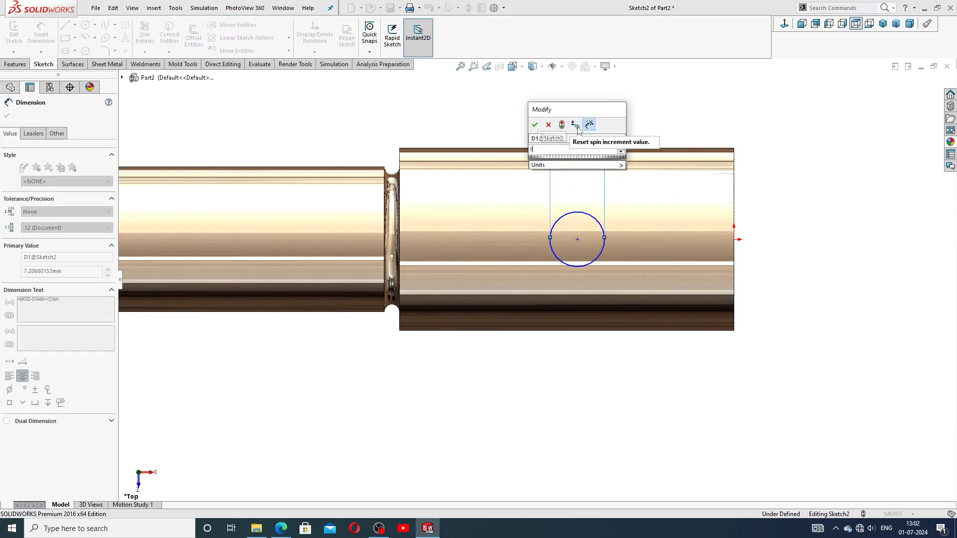
text(0)
key(Return)
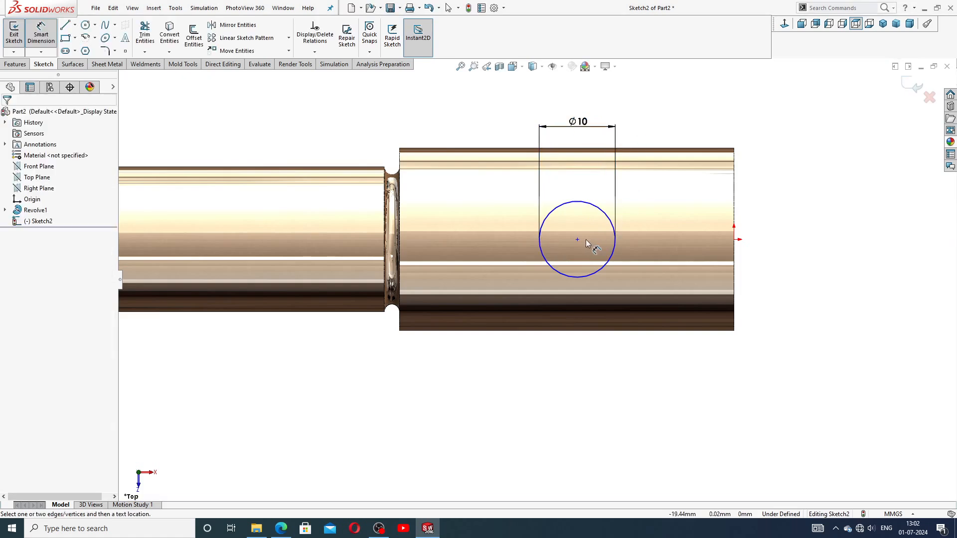
Step: Dimension the distance from the circle's centre to the origin at the head's end face as 15 mm
click(577, 240)
click(733, 239)
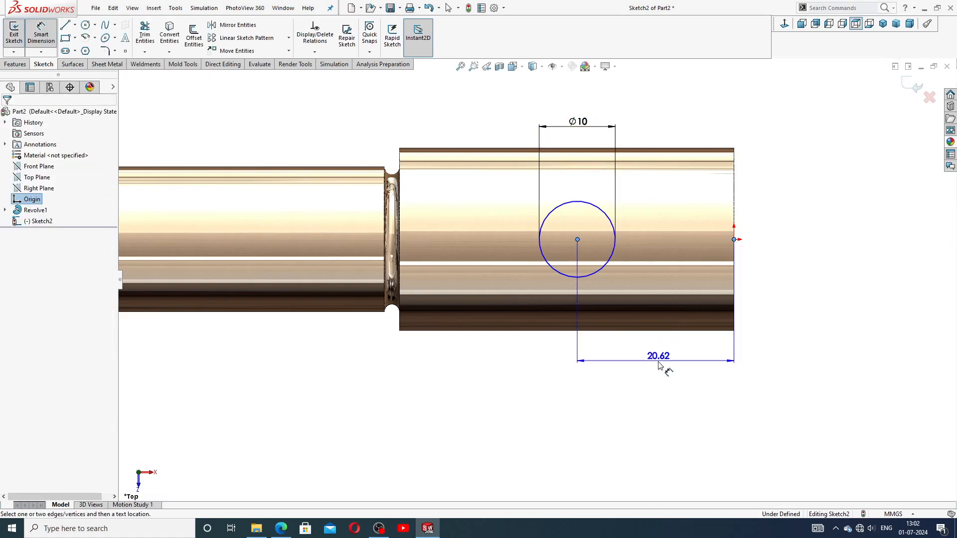
click(659, 365)
text(15)
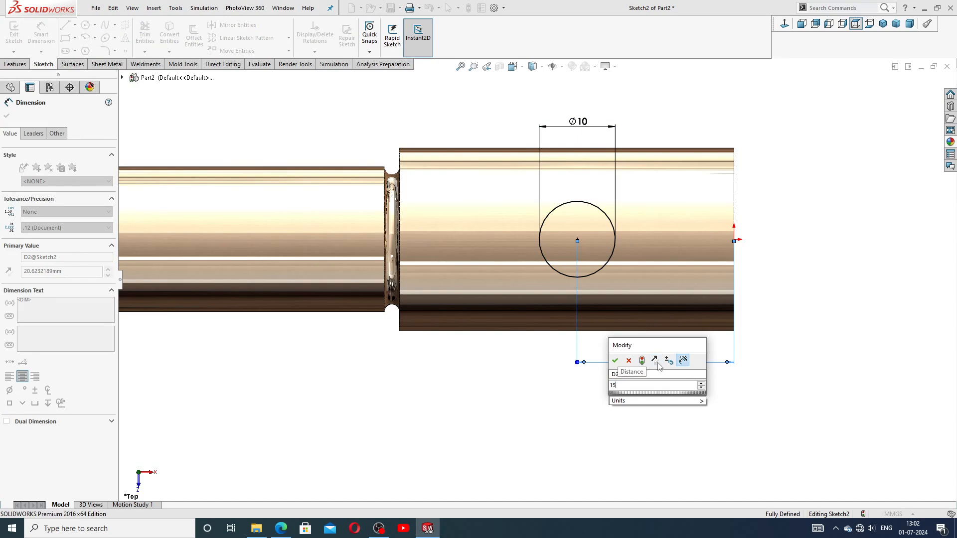
key(Return)
key(z)
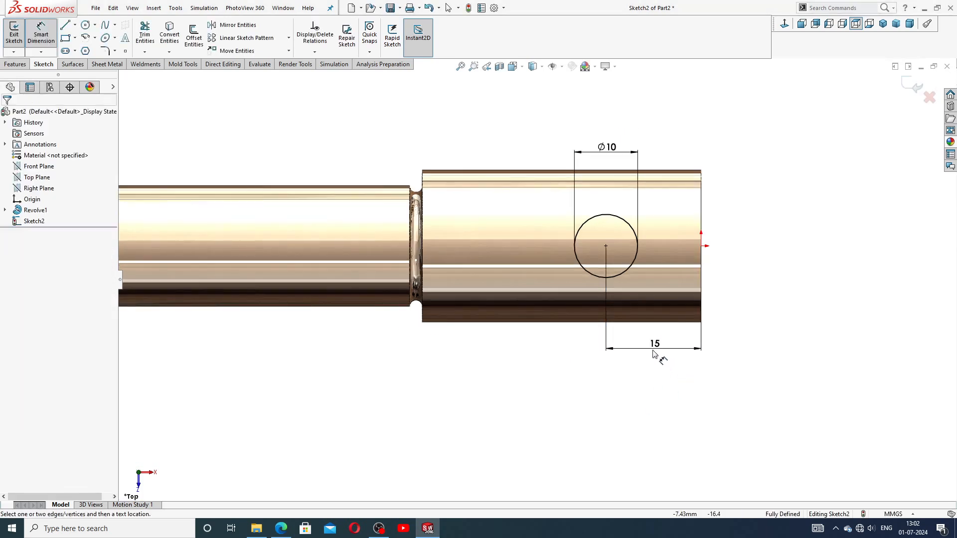
Step: Reposition the circle's diameter and distance dimensions closer to the head and leave the Smart Dimension tool
drag(653, 350, 650, 335)
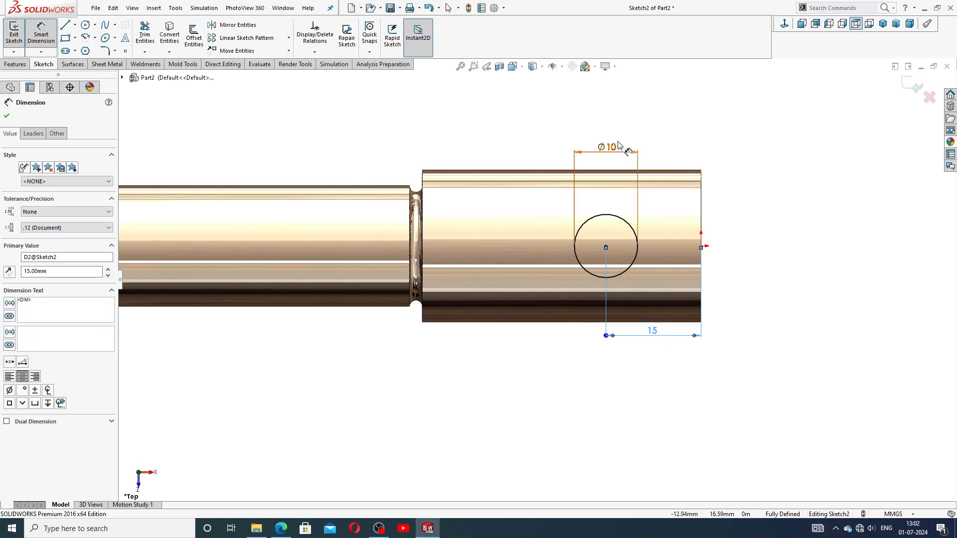
drag(618, 145, 617, 154)
click(722, 142)
right_click(723, 144)
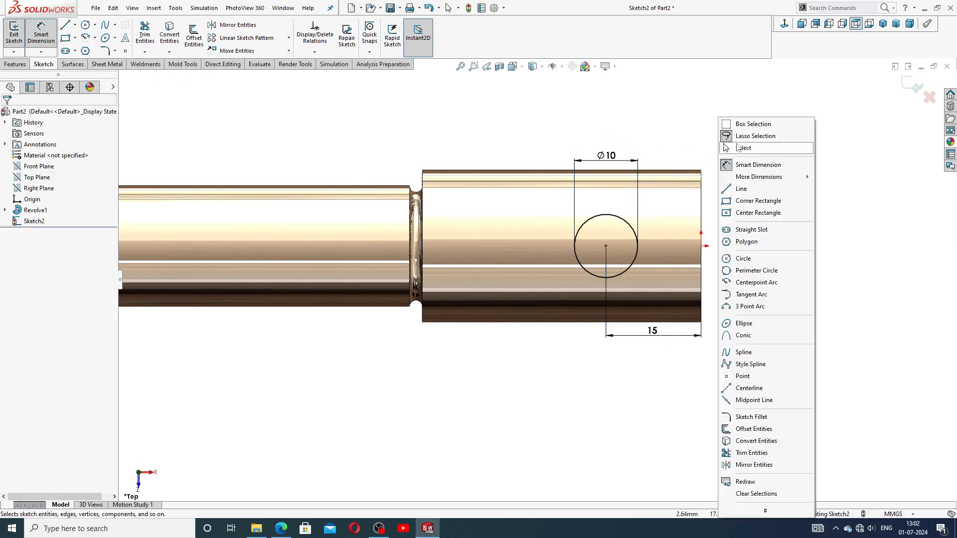
click(738, 148)
Step: Cut the circle through the head with an Extruded Cut set to Through All - Both and inspect the cross hole
scroll(563, 250, up, 2)
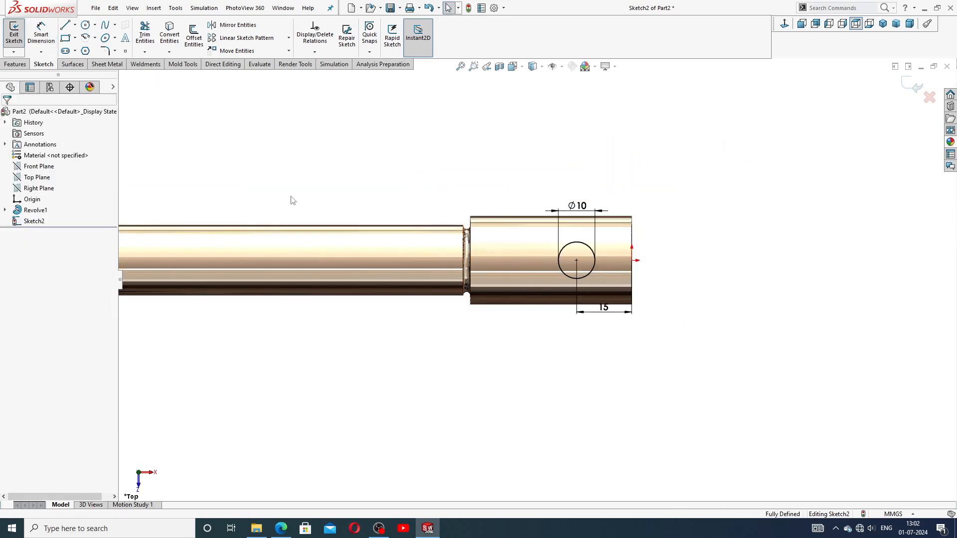
scroll(293, 201, up, 2)
click(25, 65)
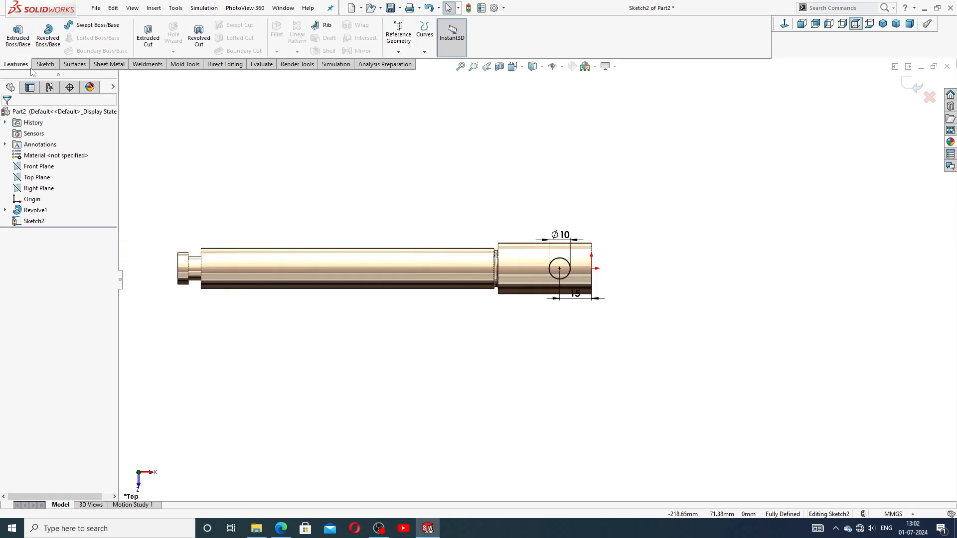
click(148, 34)
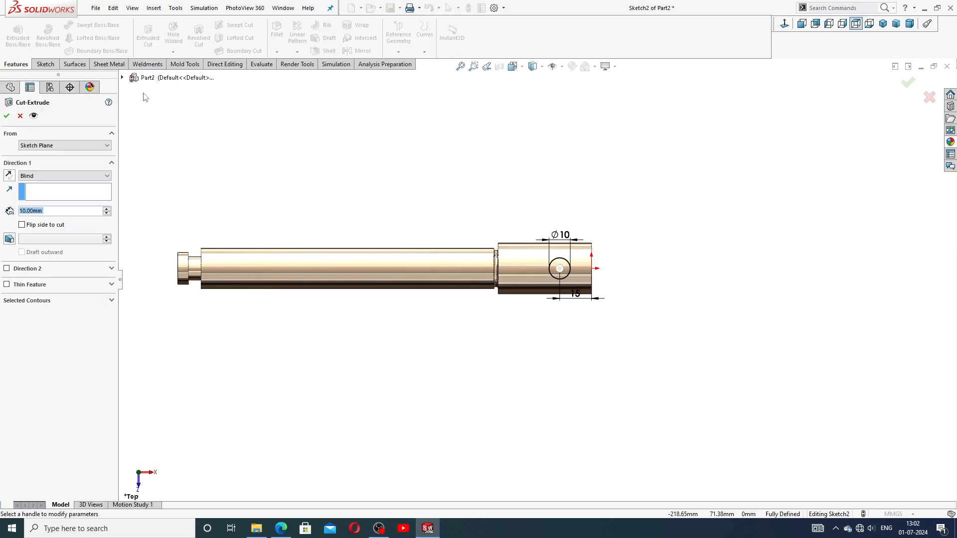
click(59, 174)
click(67, 195)
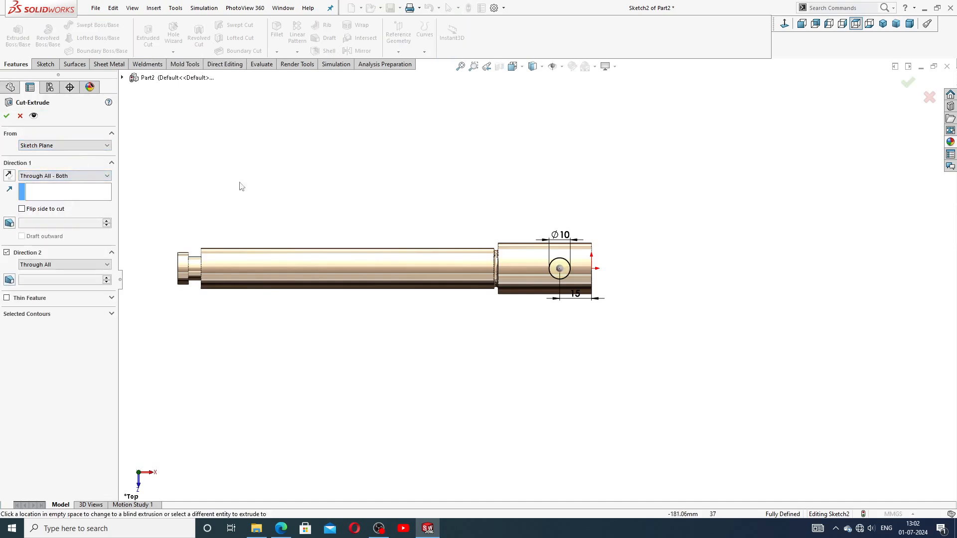
click(7, 116)
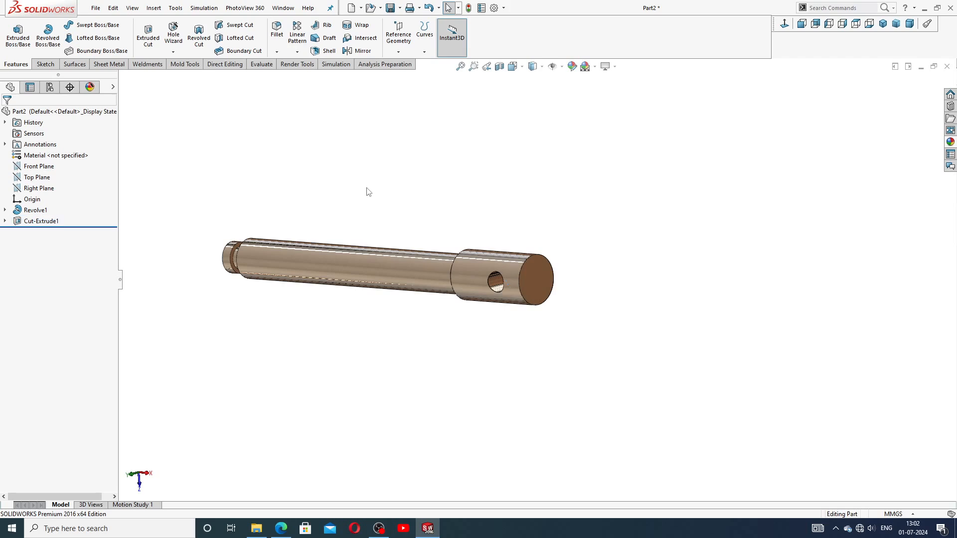
scroll(424, 327, down, 3)
middle_drag(501, 269, 526, 232)
scroll(522, 230, up, 4)
scroll(365, 250, down, 1)
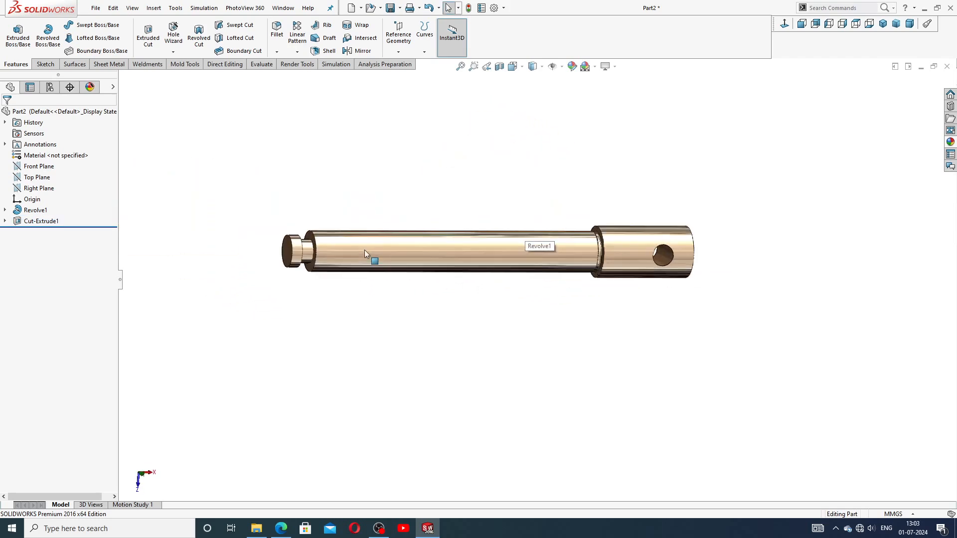
scroll(364, 253, down, 1)
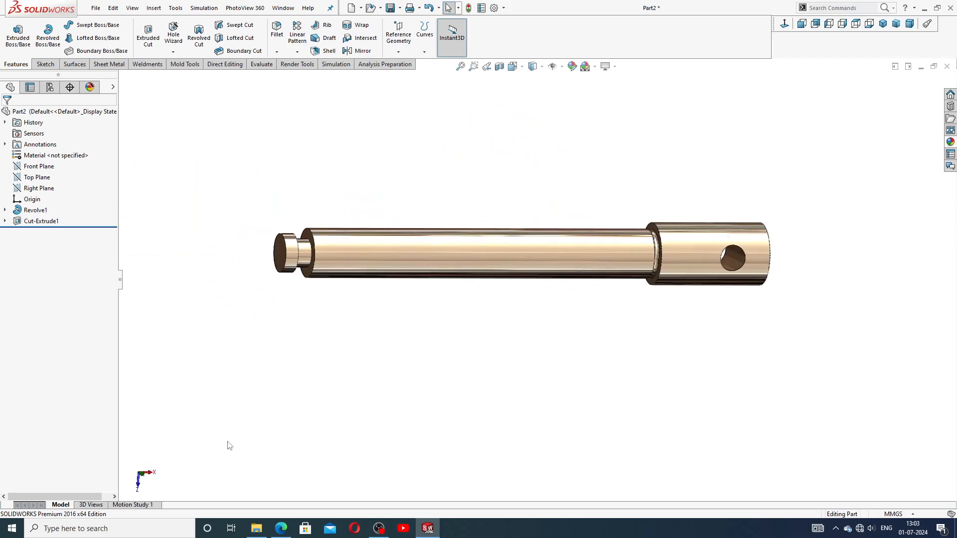
Step: Check the chamfer on the drawing and set up a 1 mm × 45° angle-distance Chamfer on the head's end edge
click(281, 528)
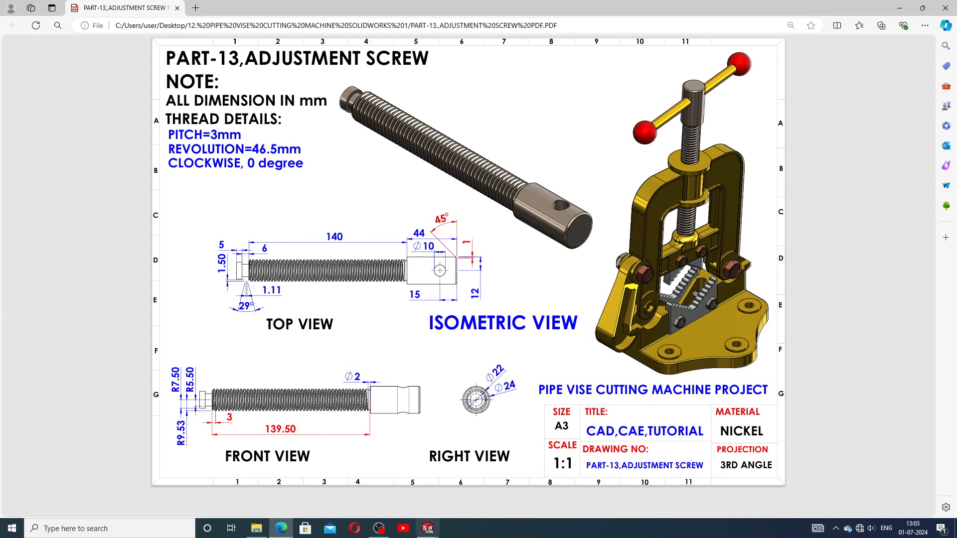
click(428, 529)
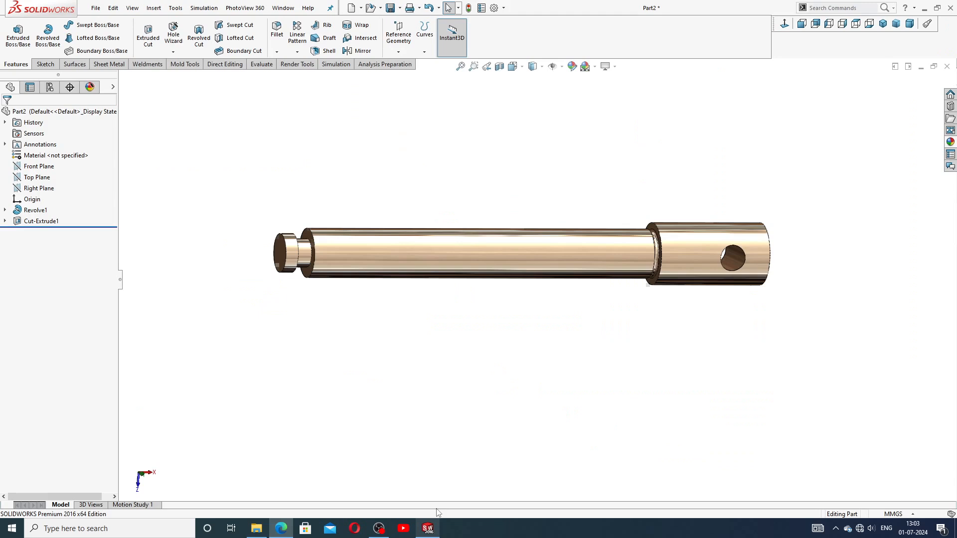
click(277, 51)
click(294, 78)
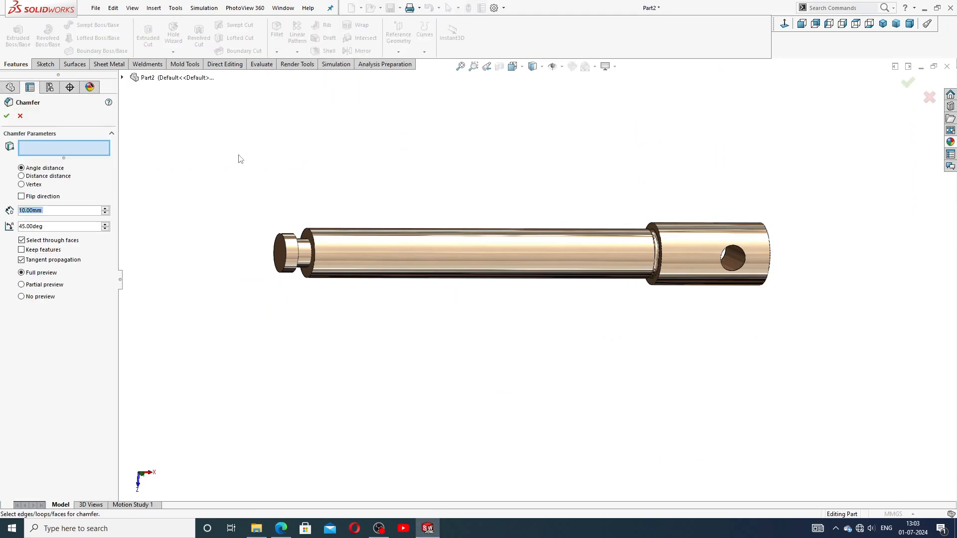
text(1)
key(Return)
middle_drag(775, 245, 720, 175)
scroll(731, 230, down, 5)
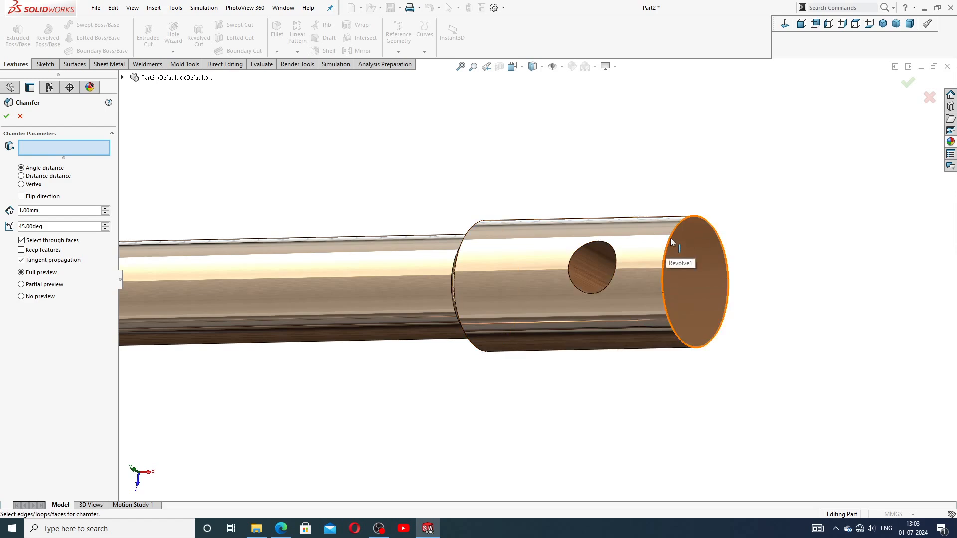
click(670, 238)
Step: Add the outer edge of the shaft's shoulder at the neck end to the chamfer and apply it
scroll(587, 295, up, 5)
middle_drag(393, 333, 344, 231)
scroll(328, 270, down, 6)
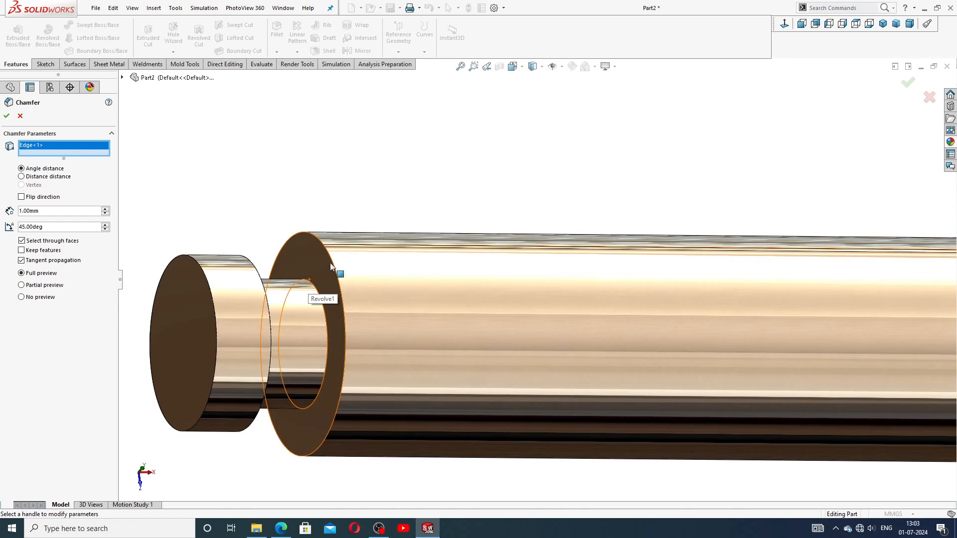
click(331, 260)
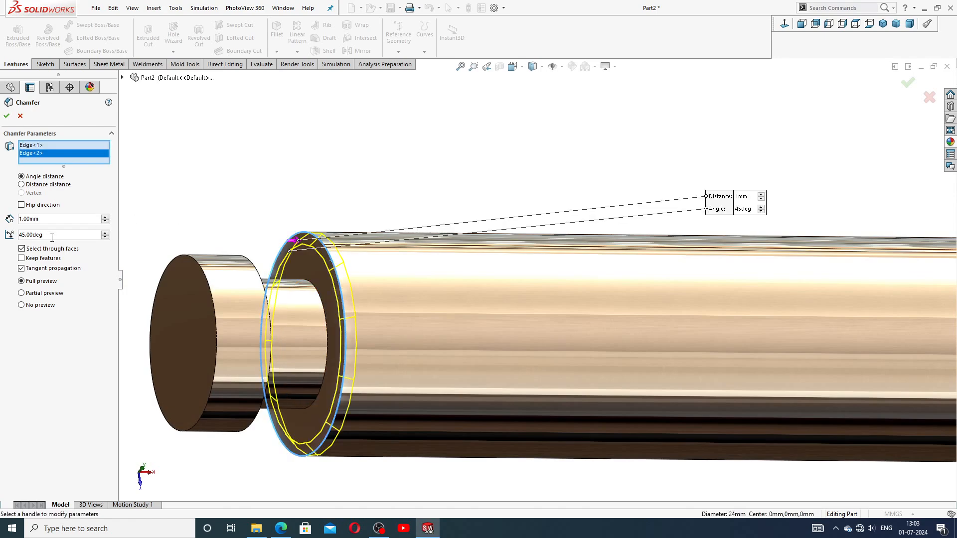
click(7, 116)
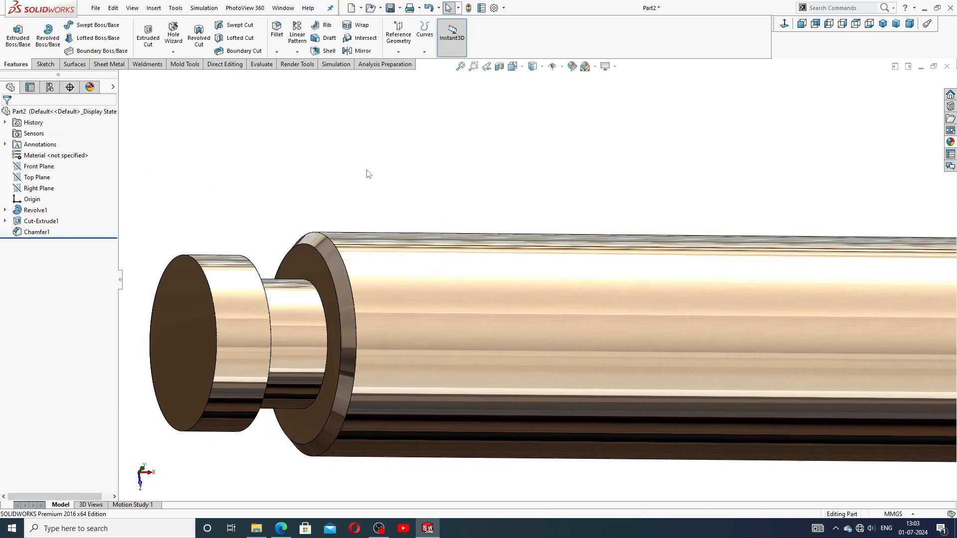
Step: Review the document's image quality settings
scroll(450, 152, up, 3)
click(494, 8)
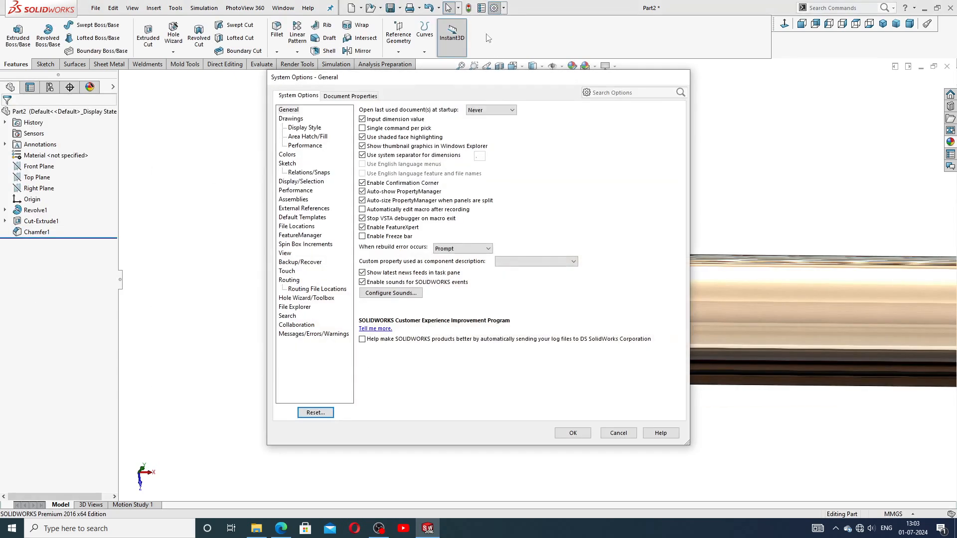
click(365, 97)
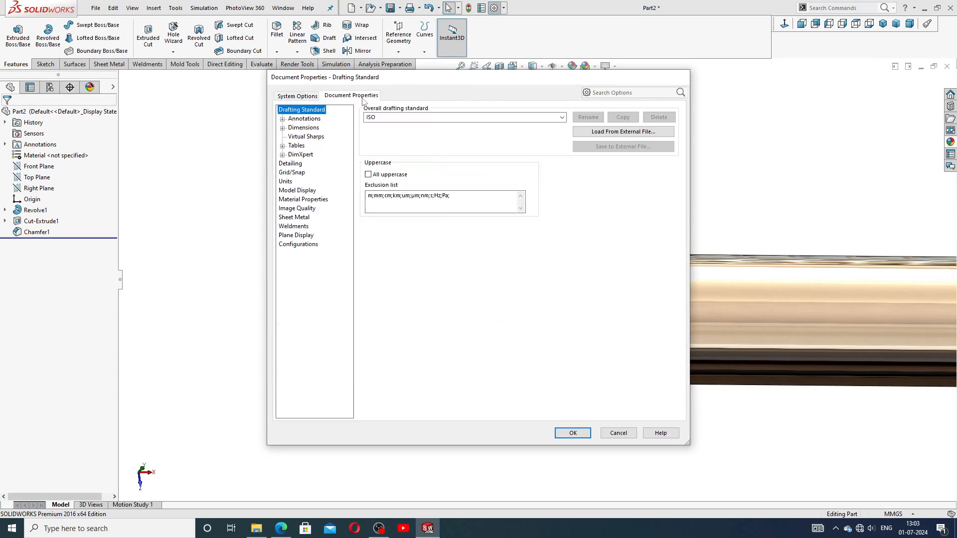
click(299, 209)
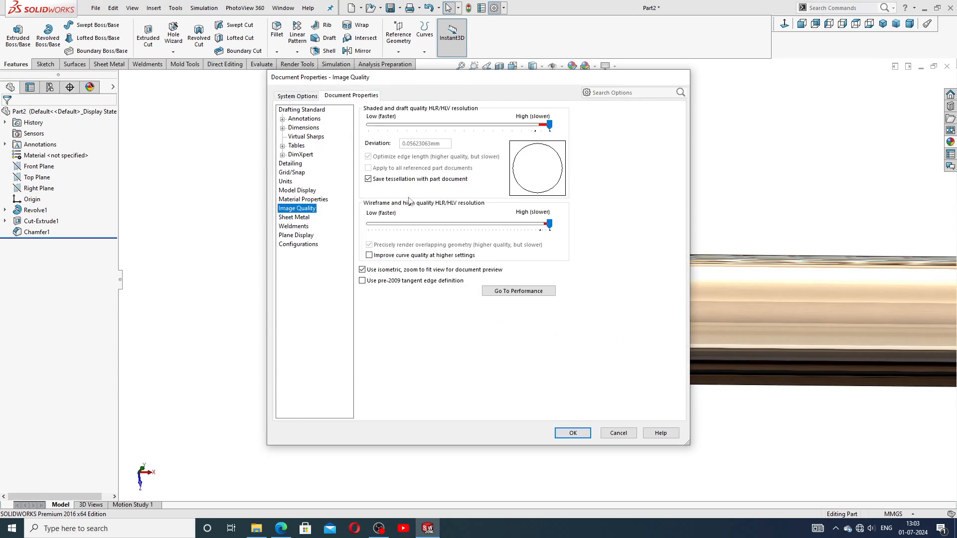
click(573, 433)
Step: Start a sketch on the shaft's shoulder face at the neck and convert the chamfer's outer circular edge into it
scroll(488, 289, down, 4)
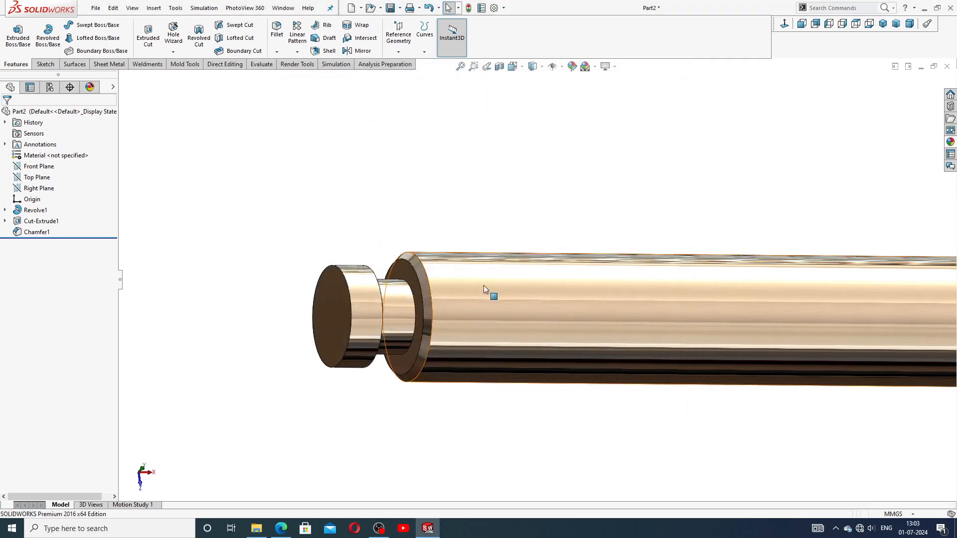
scroll(513, 308, up, 6)
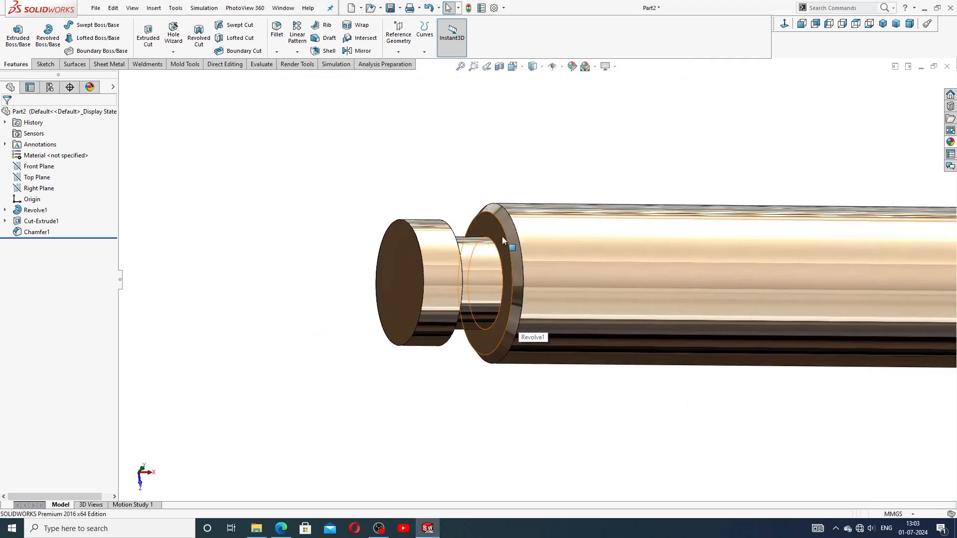
click(504, 281)
click(543, 253)
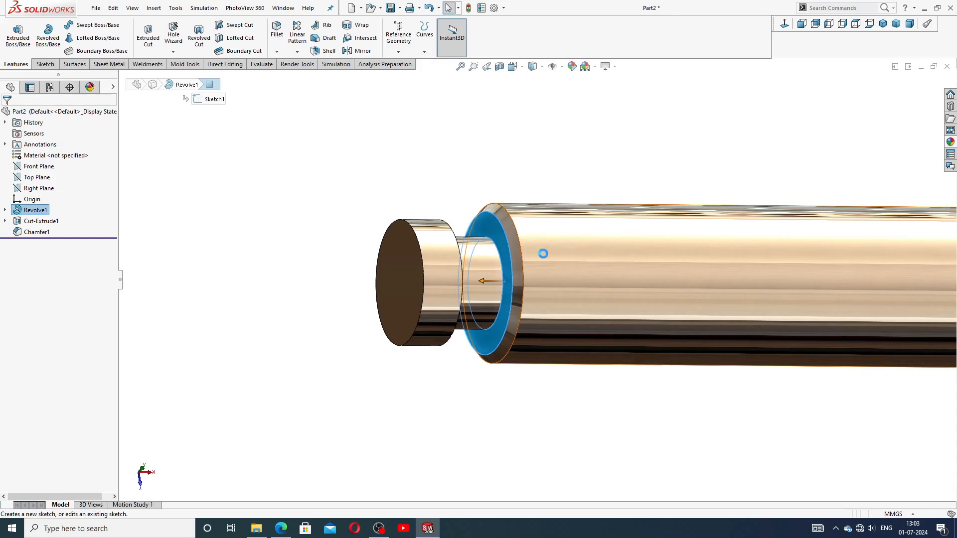
click(510, 220)
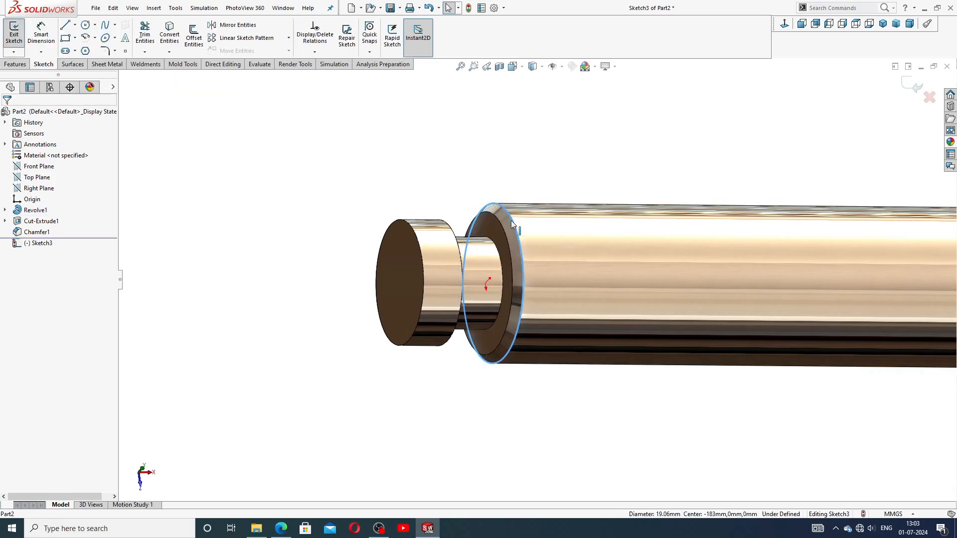
click(169, 35)
key(f)
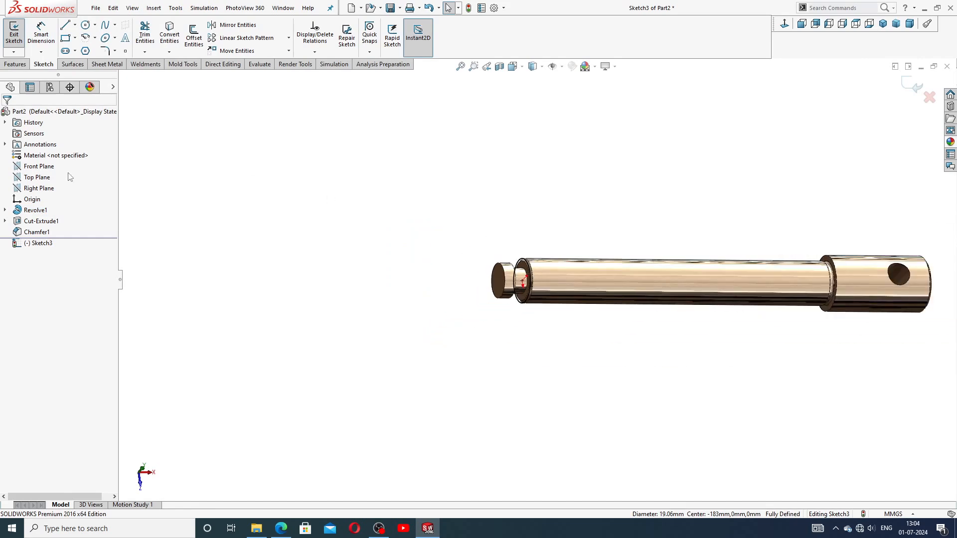
Step: Create a clockwise helix from the circle with 3 mm pitch, 46.5 revolutions, 0° start angle and reversed direction along the shaft
click(15, 64)
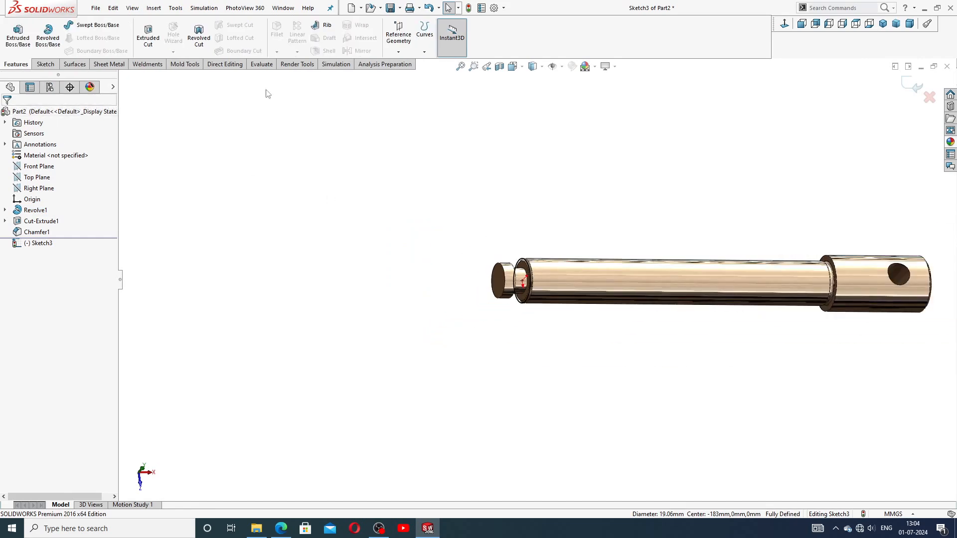
click(424, 52)
click(451, 93)
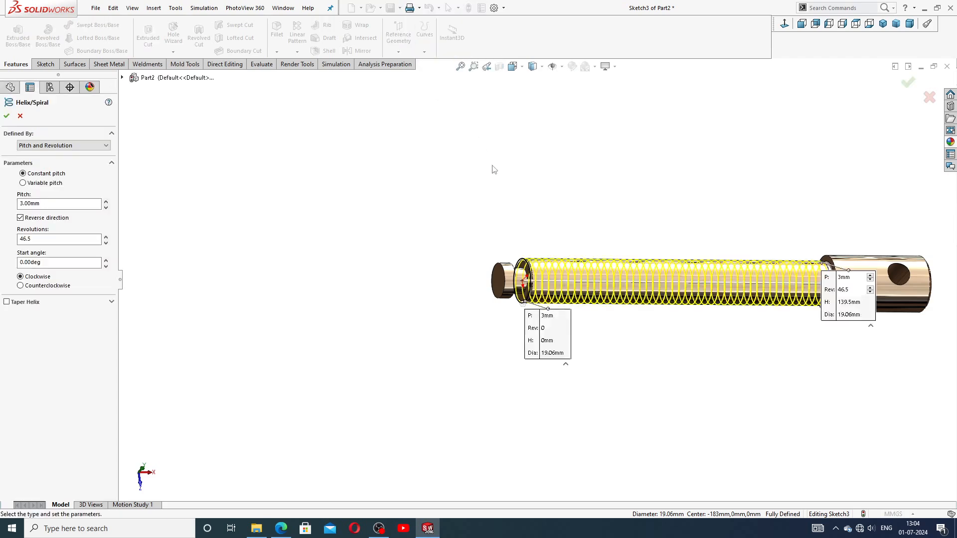
scroll(581, 299, up, 3)
scroll(583, 297, down, 5)
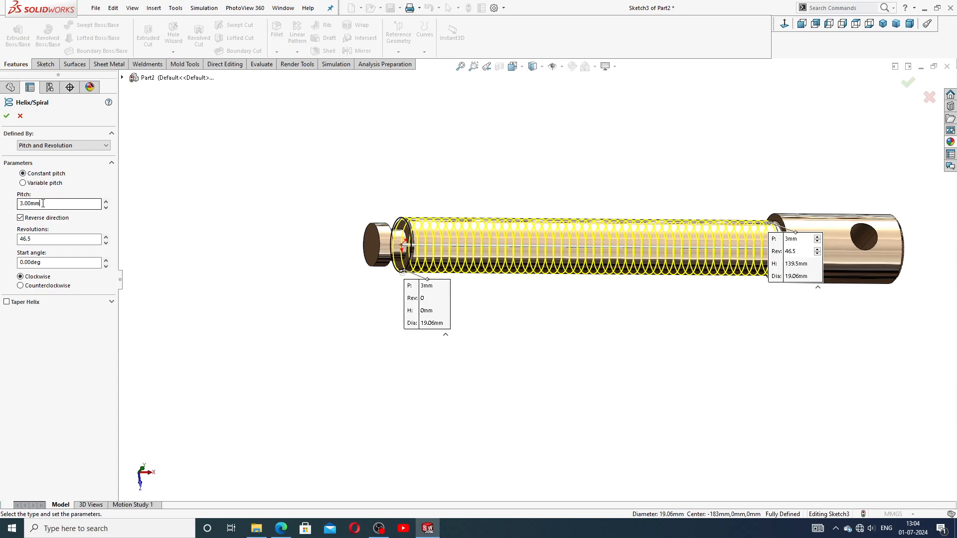
drag(43, 204, 9, 202)
click(45, 238)
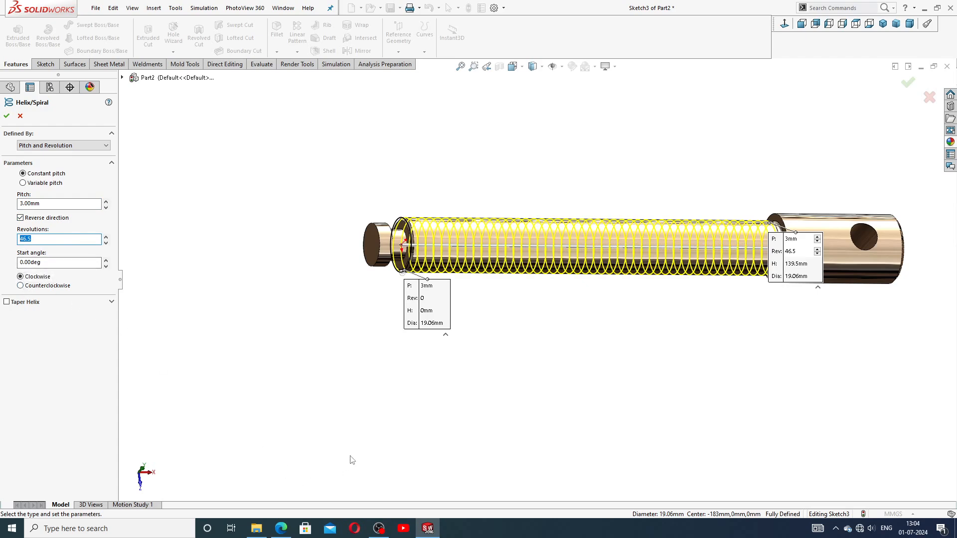
click(281, 528)
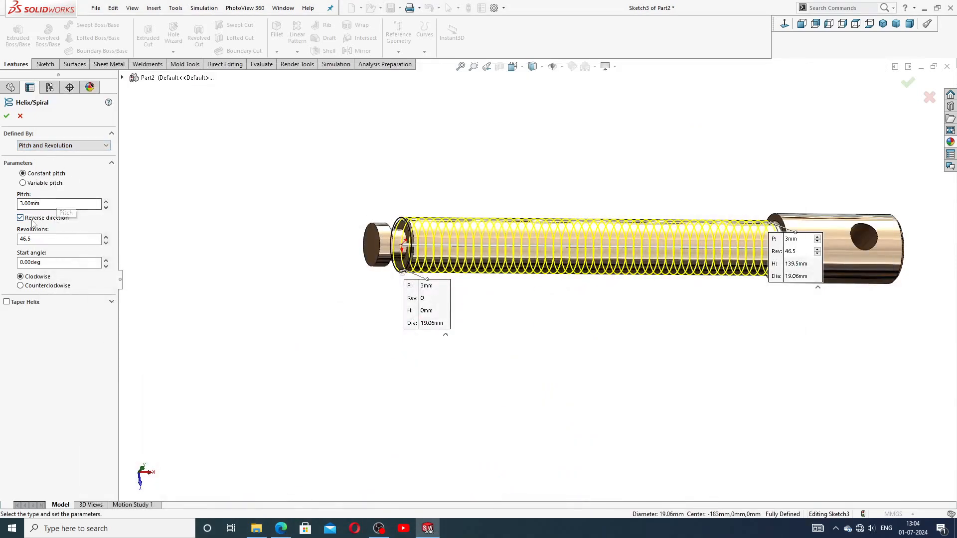
double_click(22, 239)
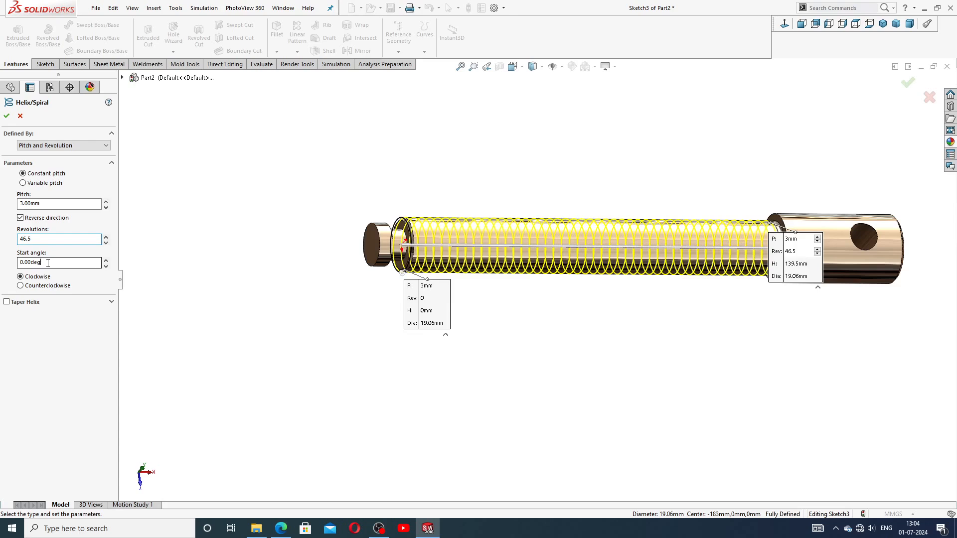
double_click(25, 263)
click(6, 115)
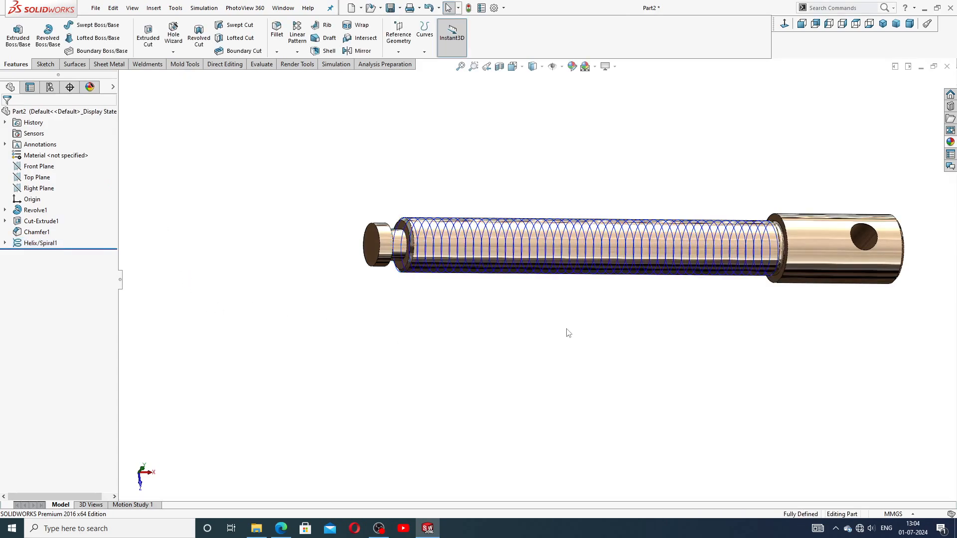
Step: Start a new sketch on the Top Plane for the thread profile at the shaft's neck end
middle_drag(568, 331, 567, 282)
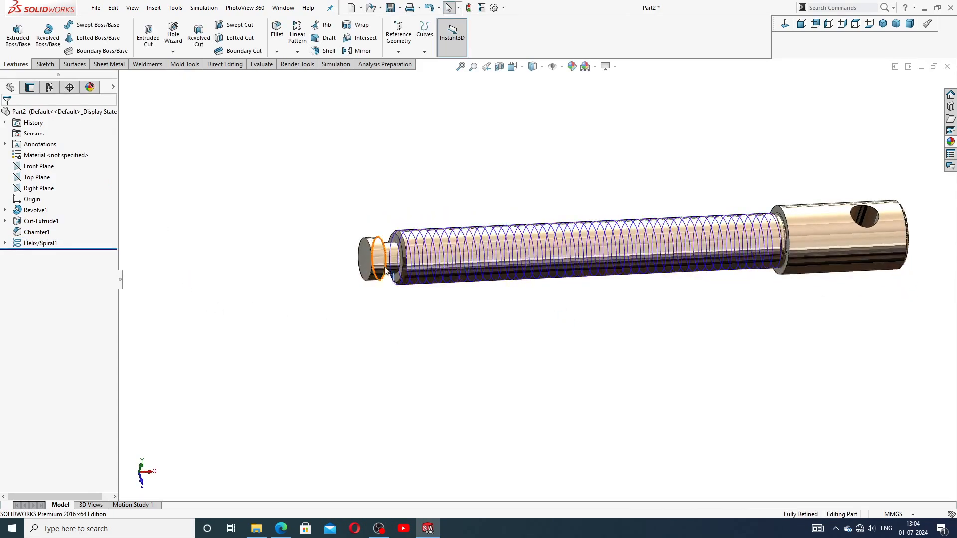
scroll(390, 268, down, 2)
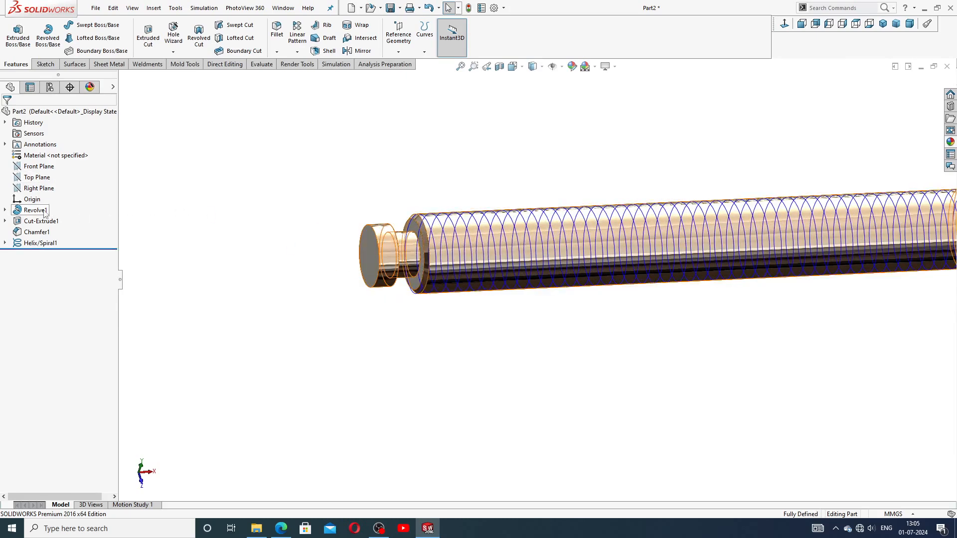
click(37, 177)
click(48, 166)
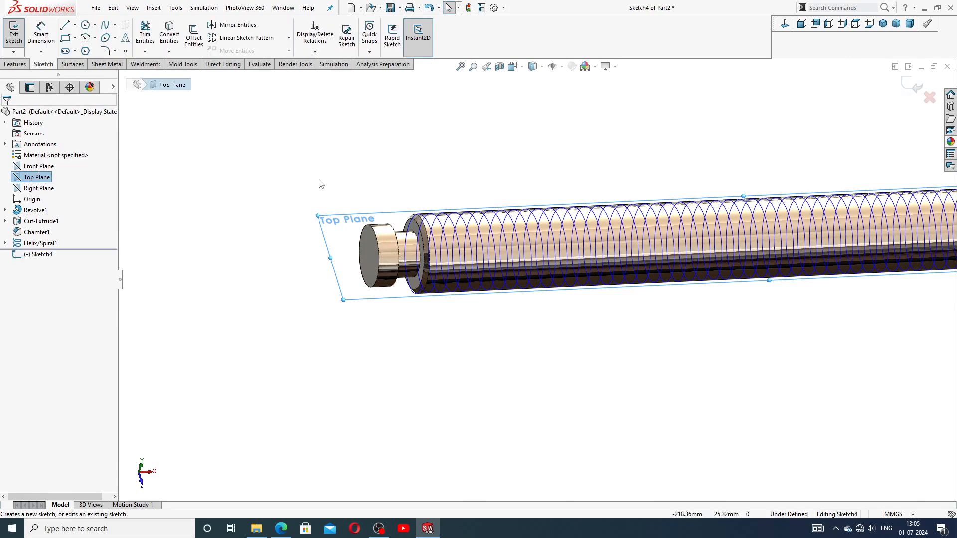
click(785, 24)
scroll(317, 303, down, 3)
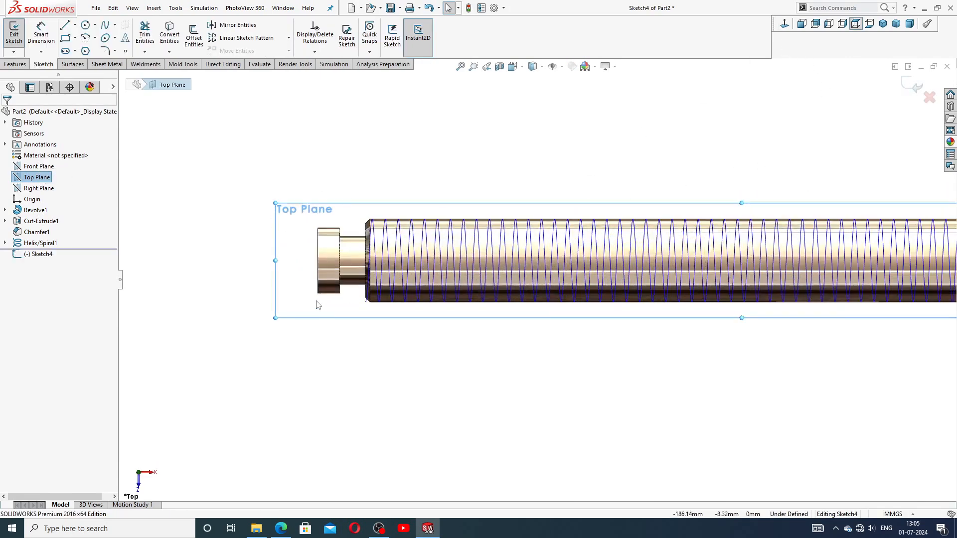
scroll(317, 303, down, 5)
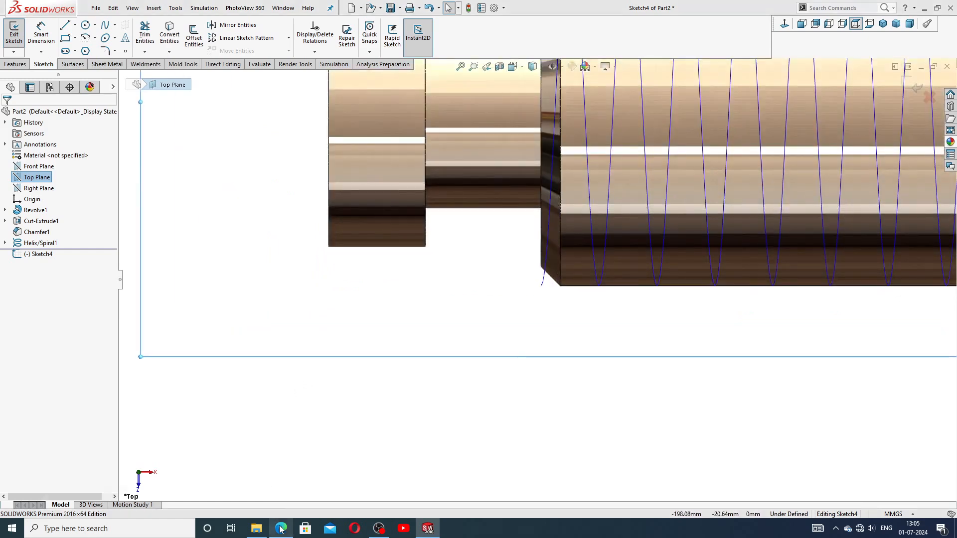
Step: Check the thread profile on the drawing and sketch a closed trapezoid beside the neck, wider side outward, with slanted sides about 1.5 mm long
click(281, 530)
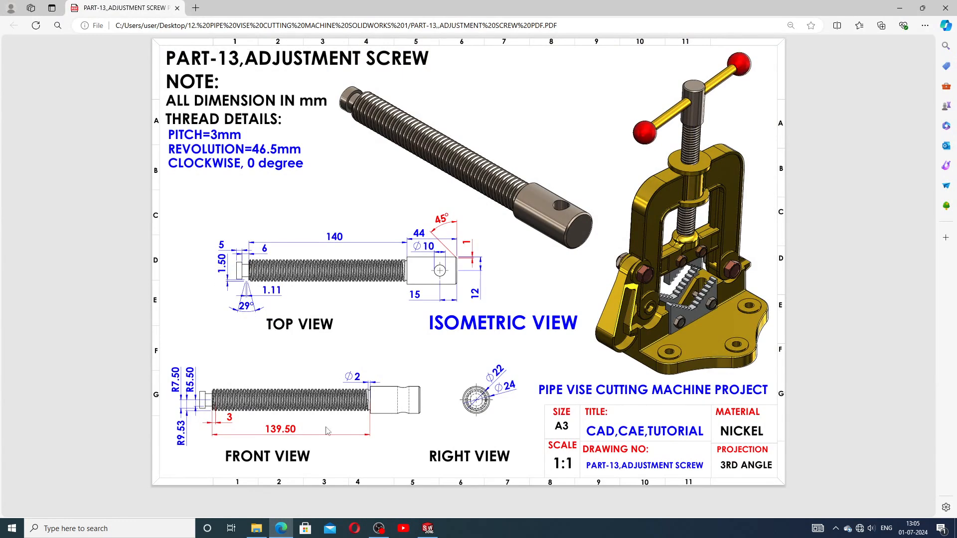
click(427, 529)
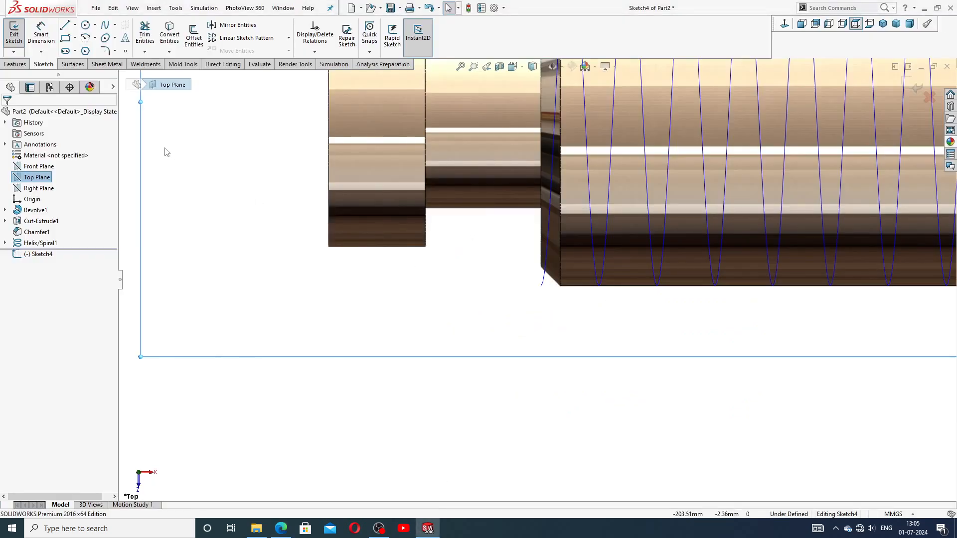
click(65, 25)
scroll(514, 255, down, 1)
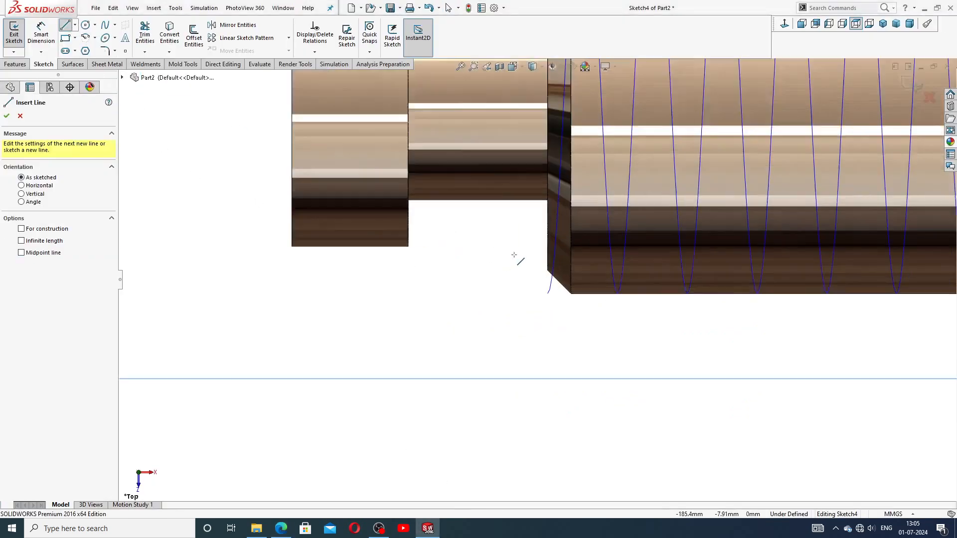
scroll(514, 255, down, 2)
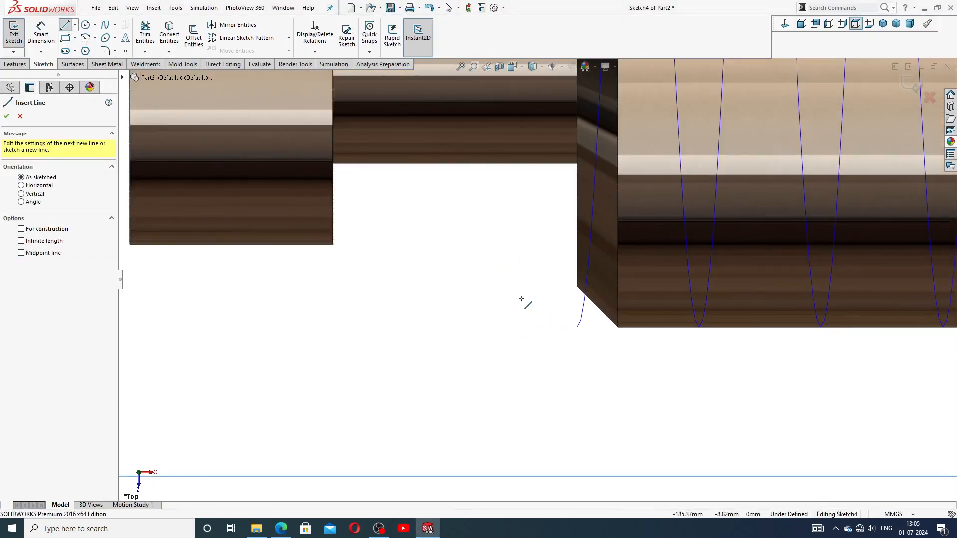
click(433, 335)
click(502, 334)
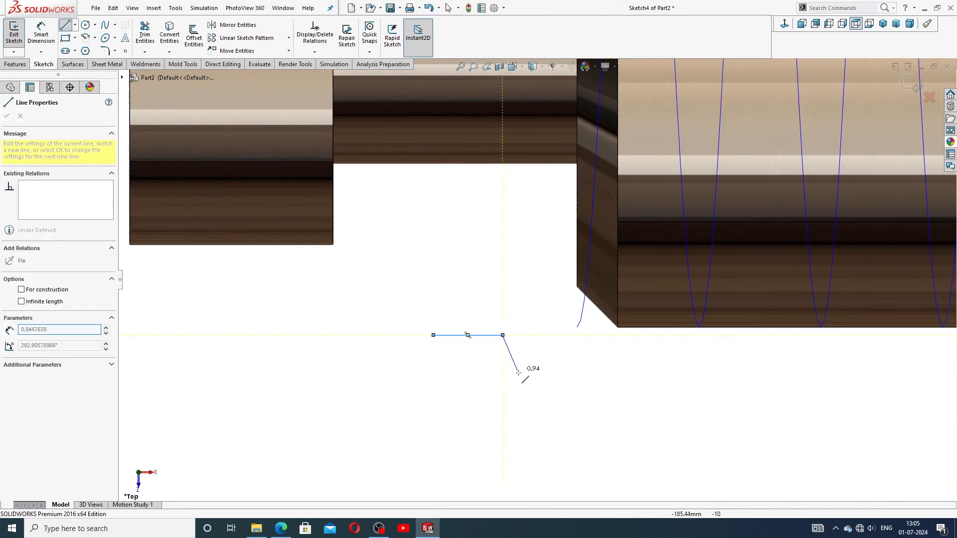
click(528, 393)
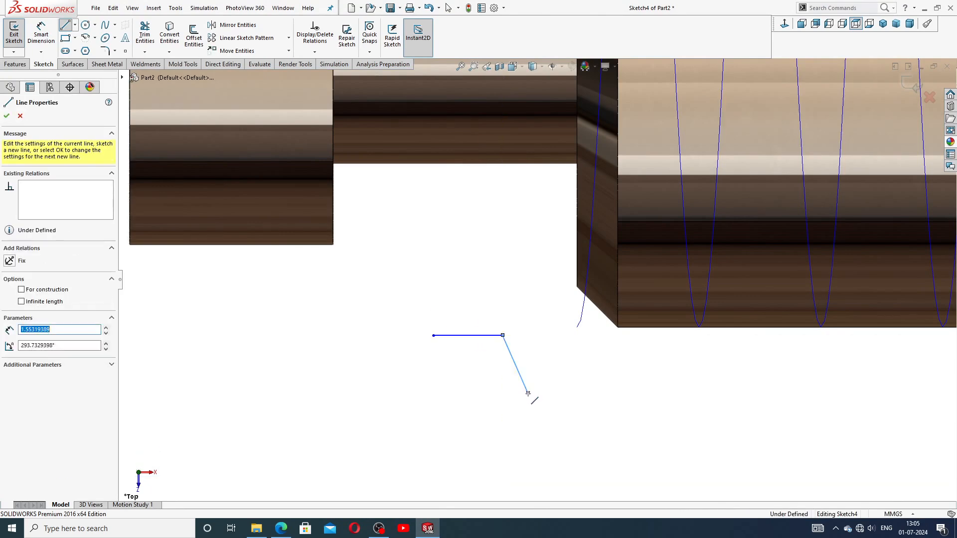
click(401, 392)
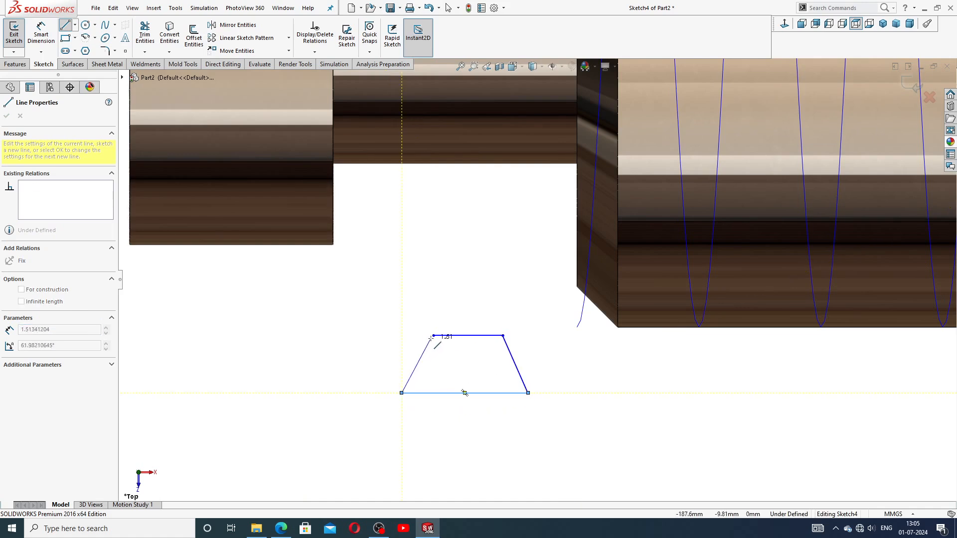
click(433, 335)
right_click(464, 357)
click(488, 362)
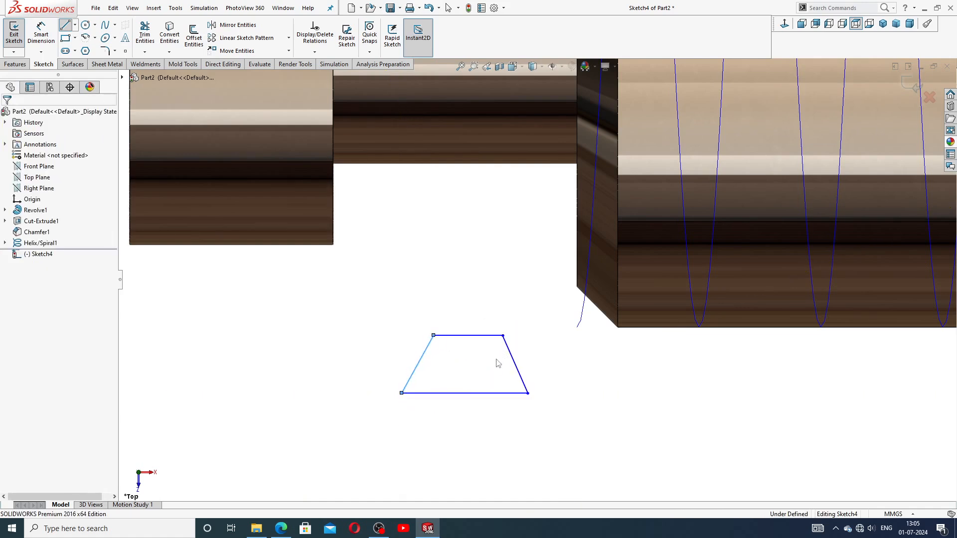
Step: Draw a construction centreline from the midpoint of the trapezoid's short side to its long side and make it vertical
click(75, 24)
click(80, 44)
scroll(502, 358, down, 3)
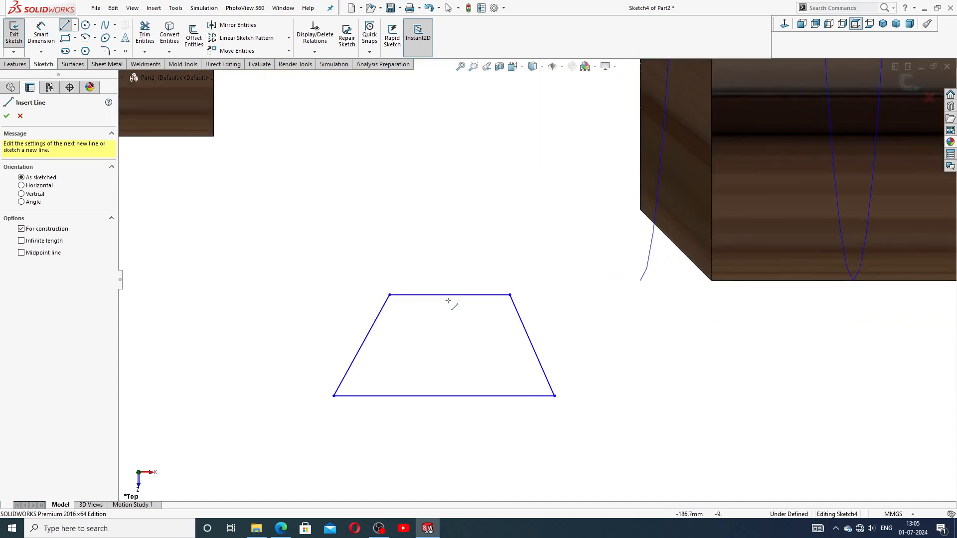
click(449, 295)
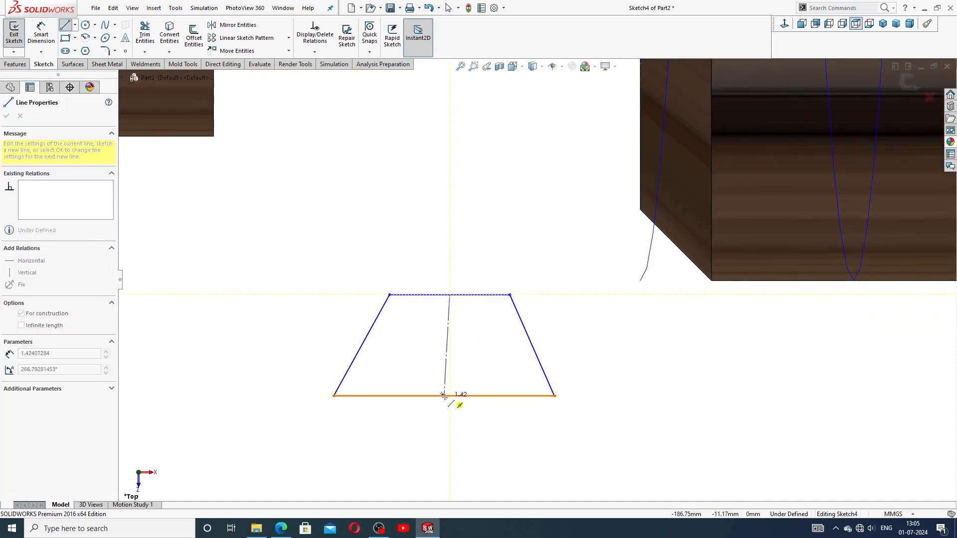
click(444, 397)
right_click(474, 373)
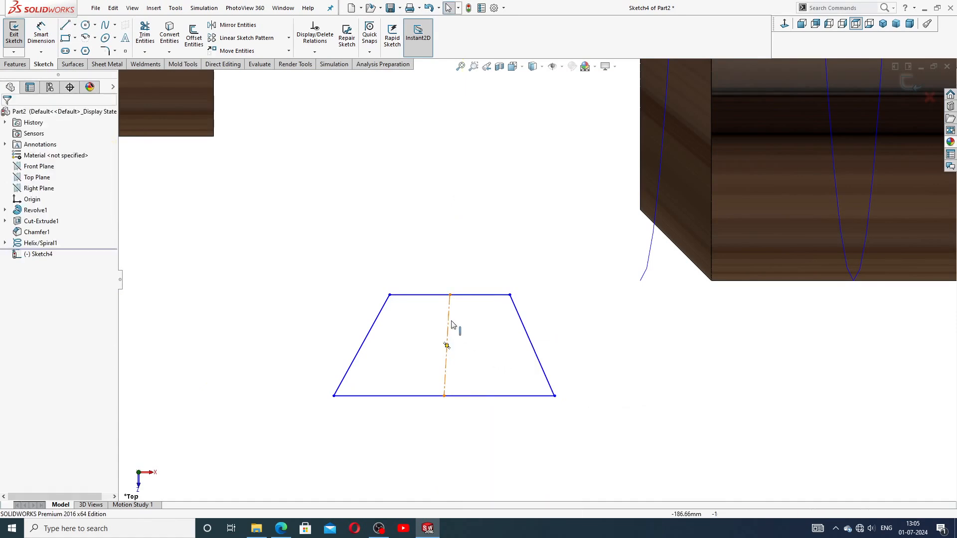
click(447, 376)
click(490, 282)
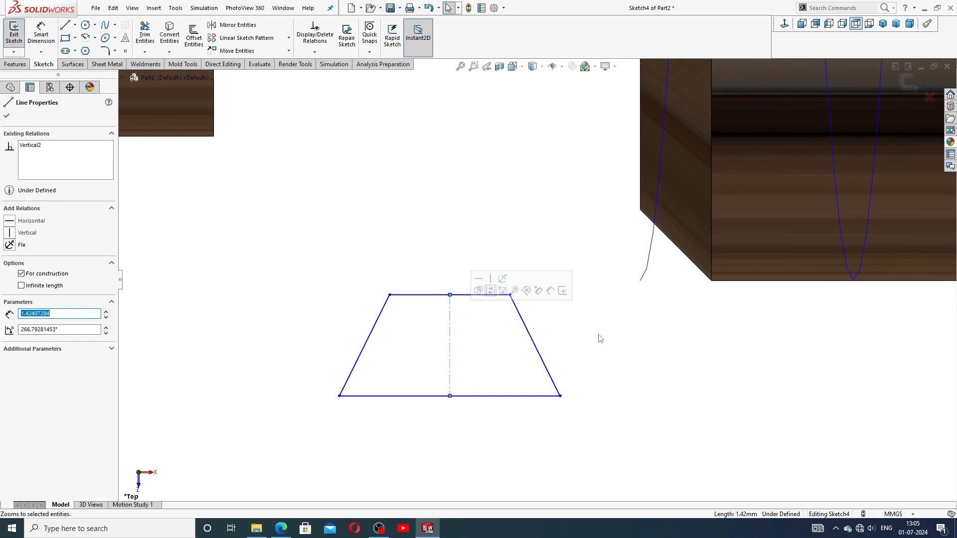
click(598, 336)
Step: Make the trapezoid's two slanted sides symmetric about the vertical centreline
click(382, 321)
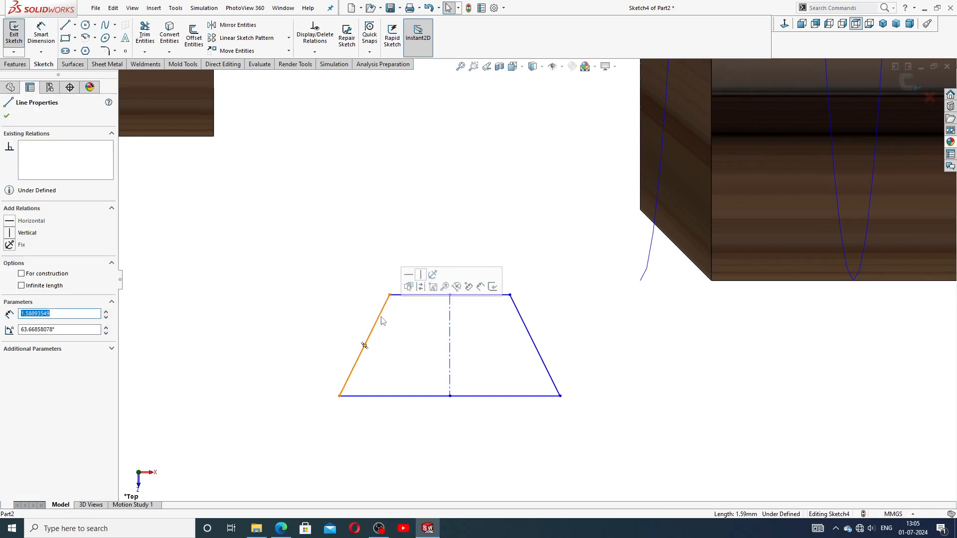
ctrl+click(450, 323)
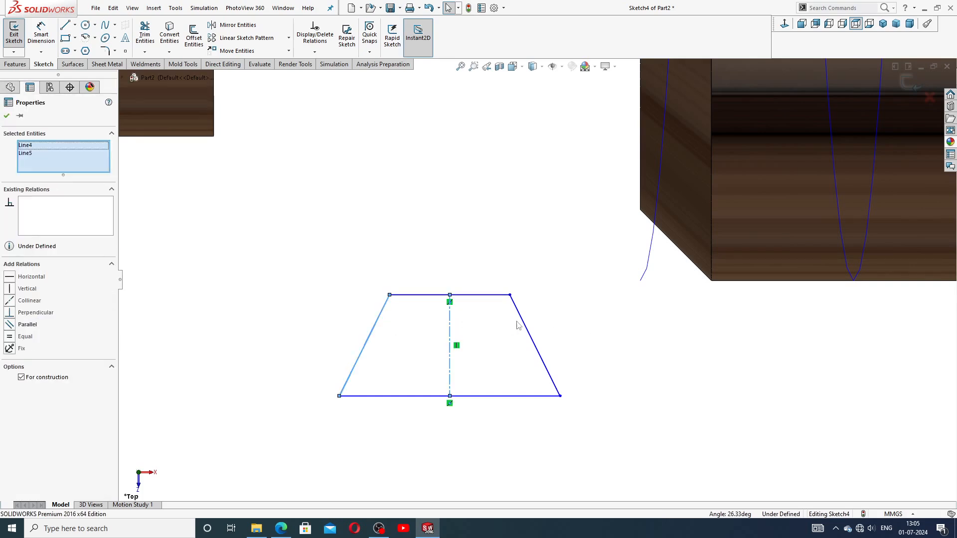
ctrl+click(521, 321)
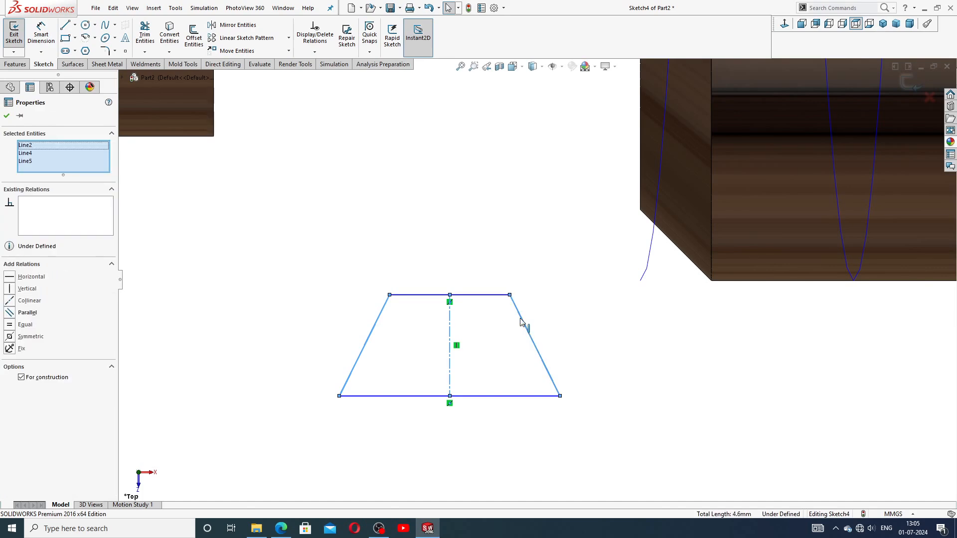
click(28, 337)
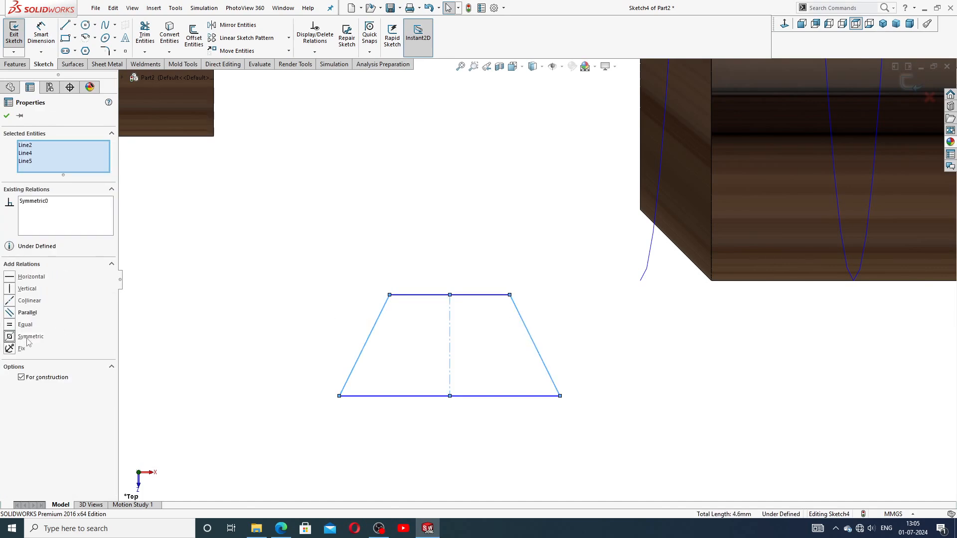
click(234, 332)
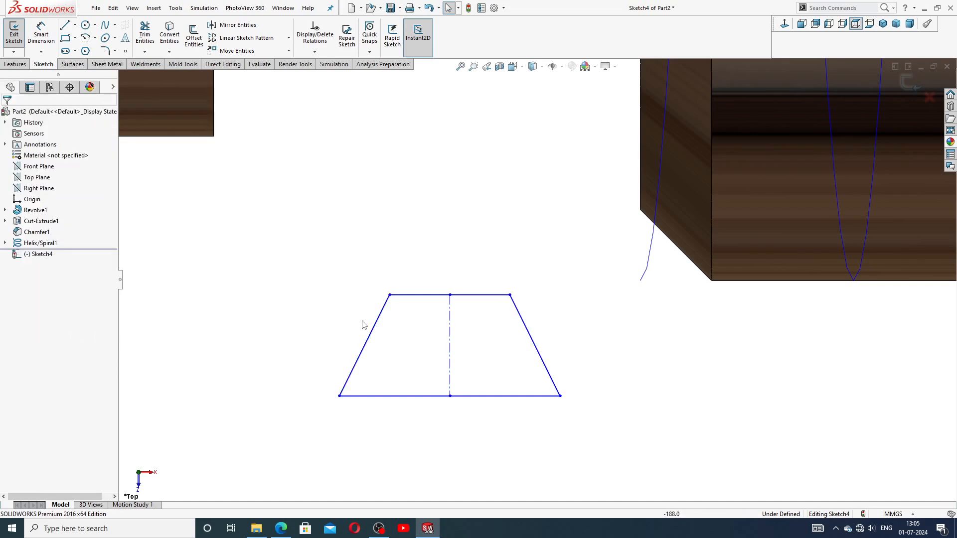
Step: Dimension the trapezoid's short side to 1.11 mm
click(42, 35)
click(455, 295)
click(460, 278)
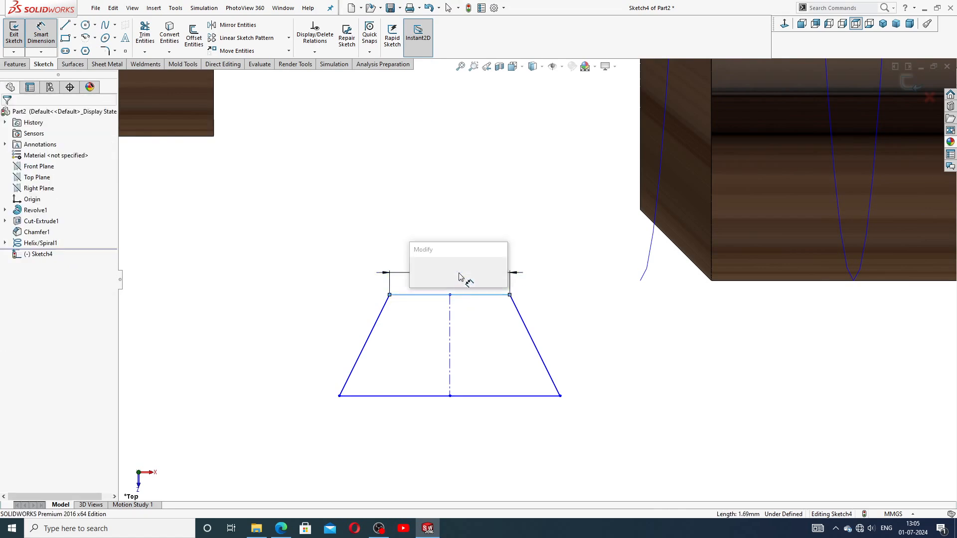
text(1.11)
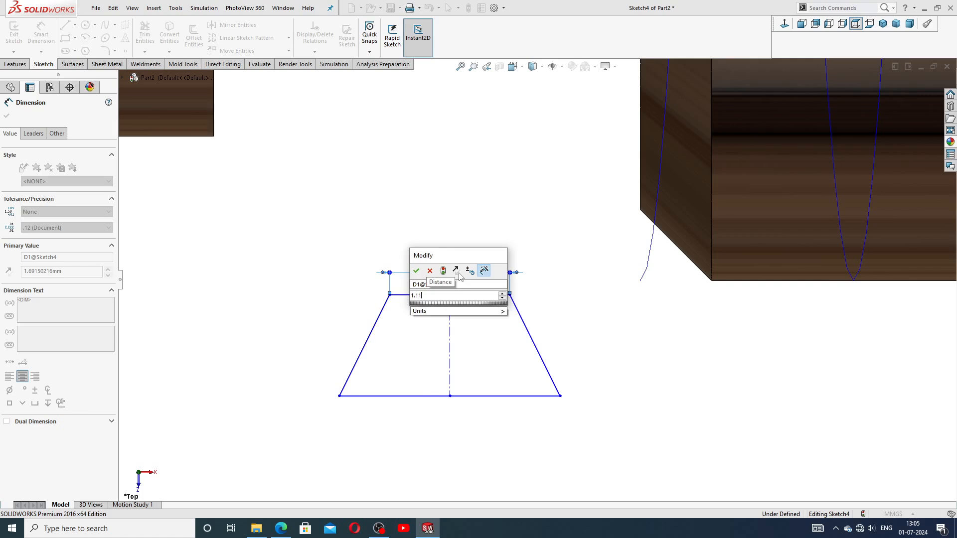
key(Return)
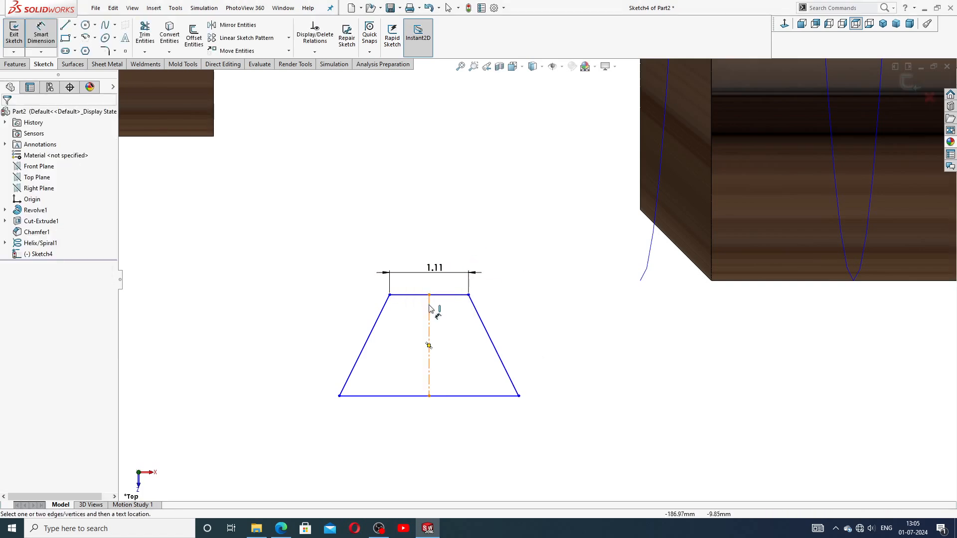
Step: Dimension the trapezoid's height between its short and long sides to 1.5 mm
click(421, 295)
click(404, 396)
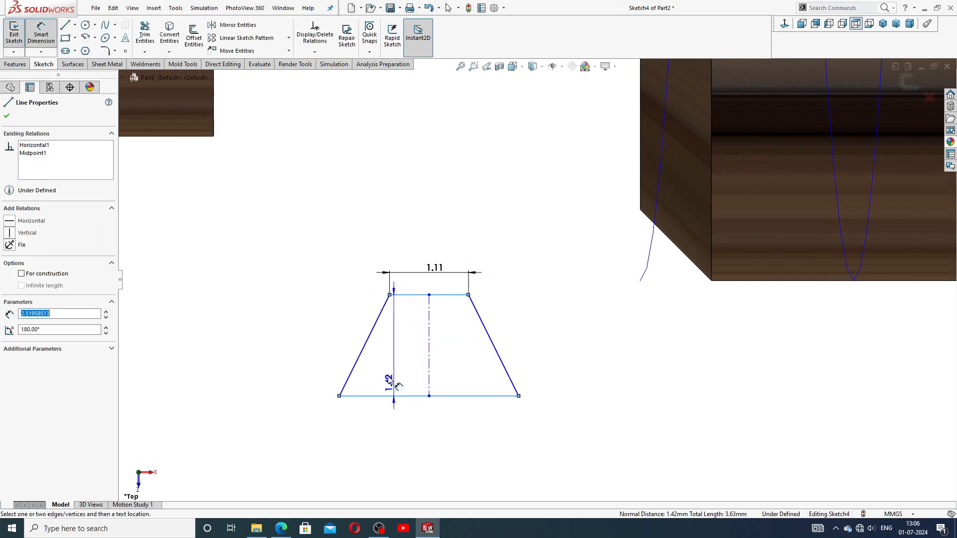
click(323, 351)
text(1.5)
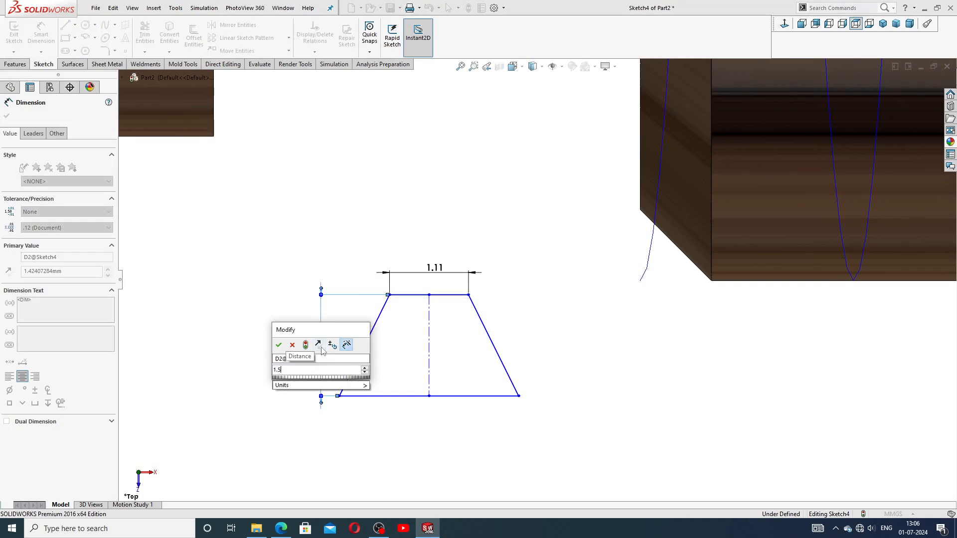
key(Return)
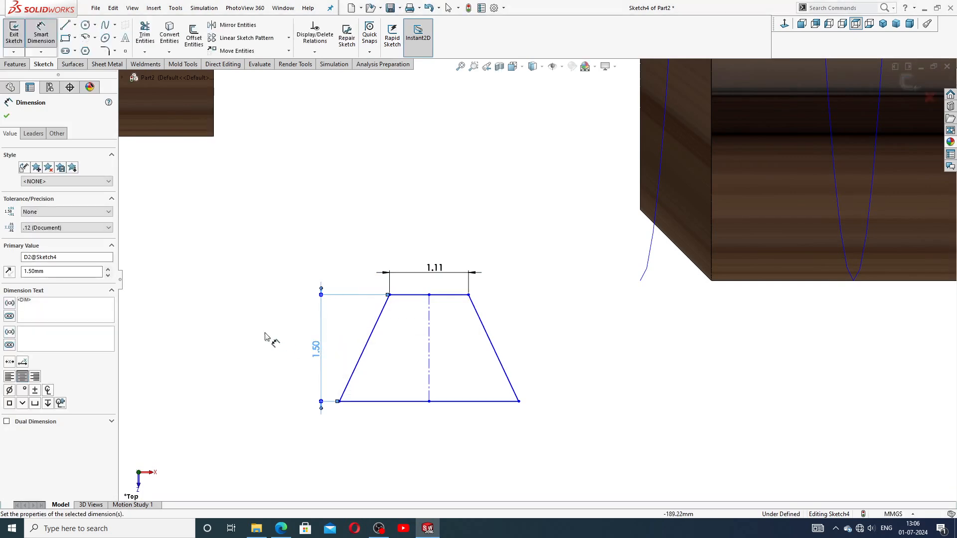
Step: Dimension the angle between the slanted sides to 29° and place the angle and height dimensions neatly outside the trapezoid
click(376, 325)
click(491, 338)
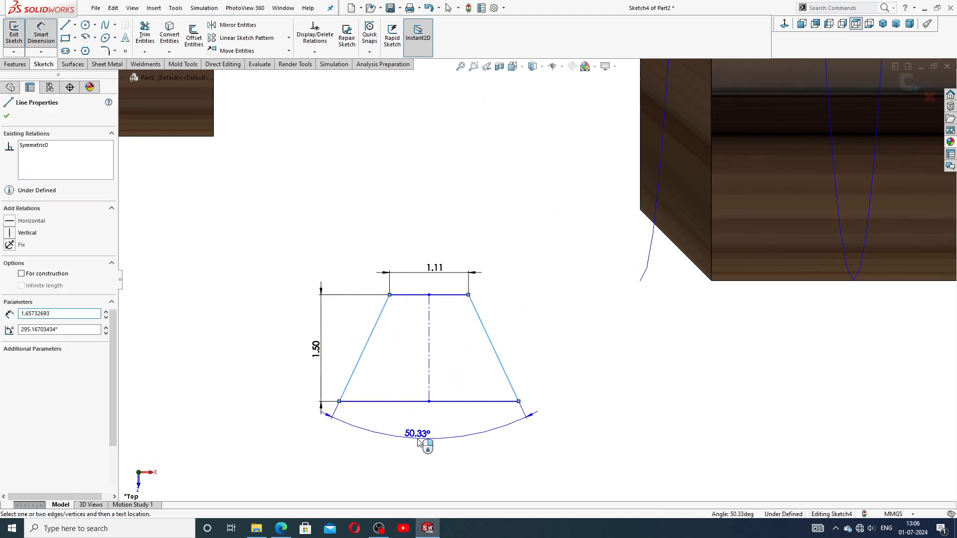
click(420, 438)
text(29)
key(Return)
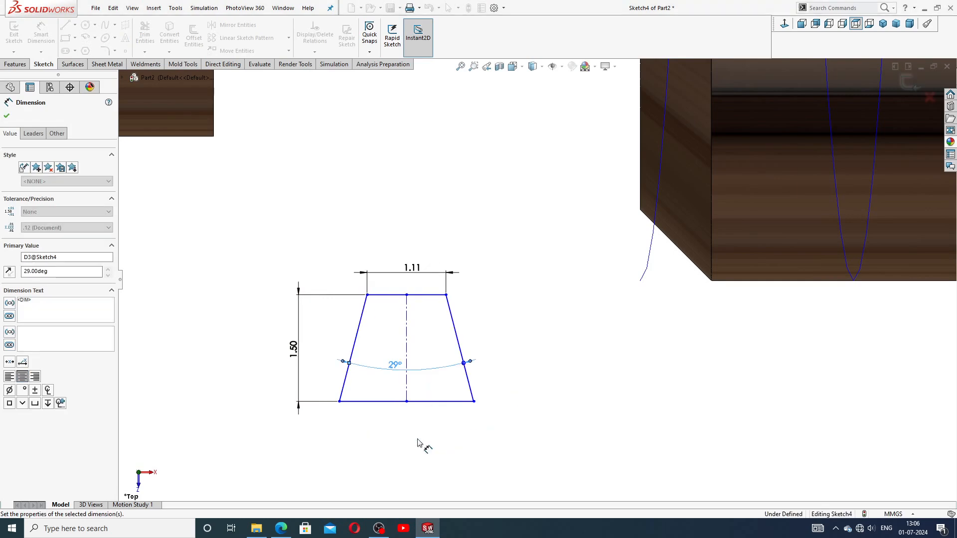
drag(393, 366, 397, 421)
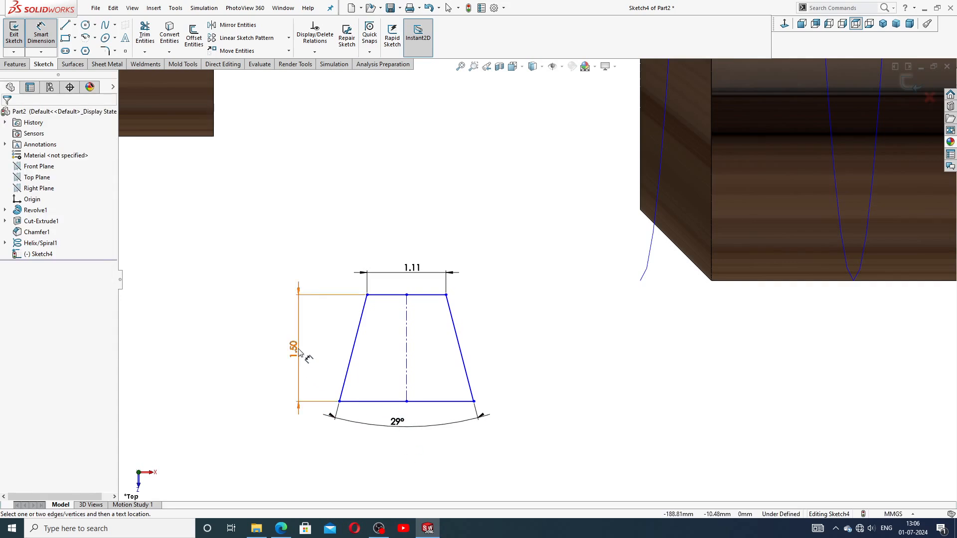
drag(298, 350, 318, 351)
click(513, 357)
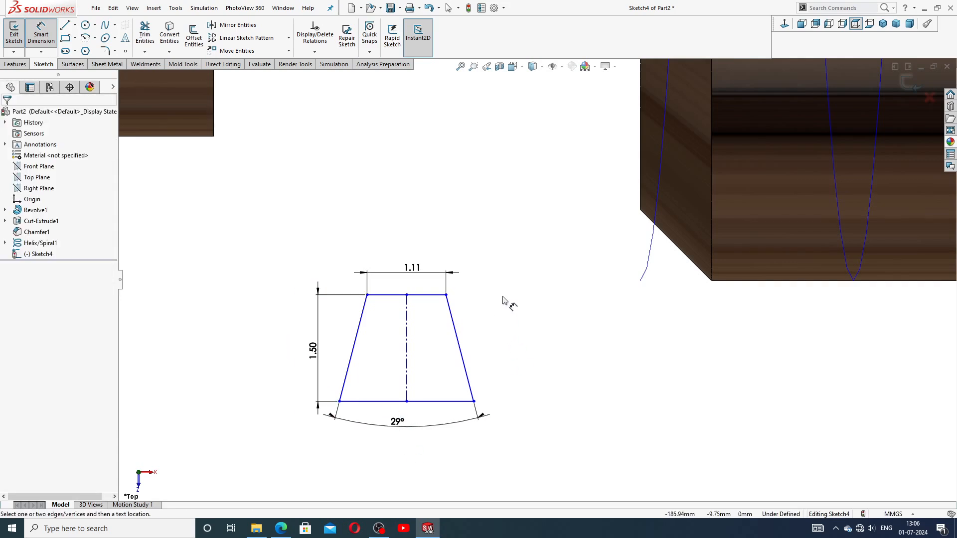
right_click(503, 299)
click(531, 148)
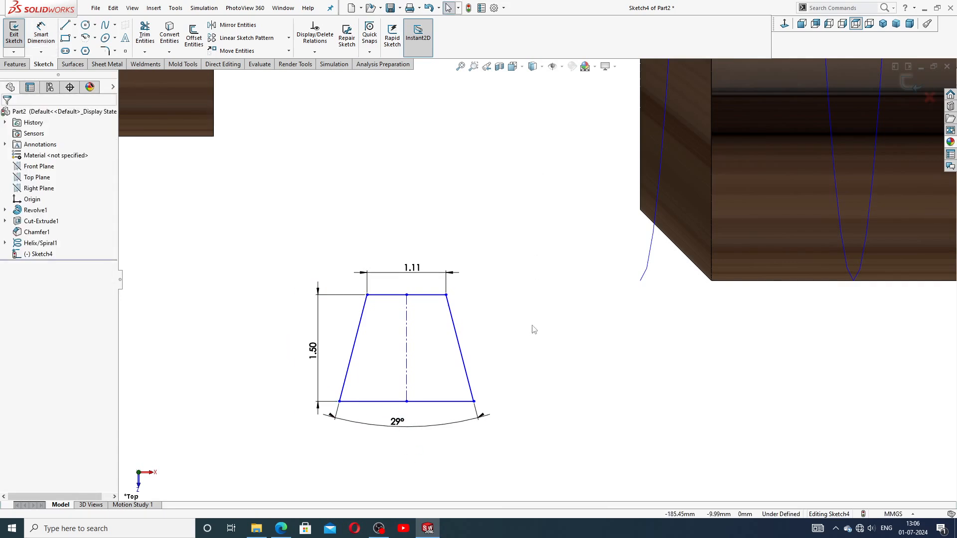
click(443, 402)
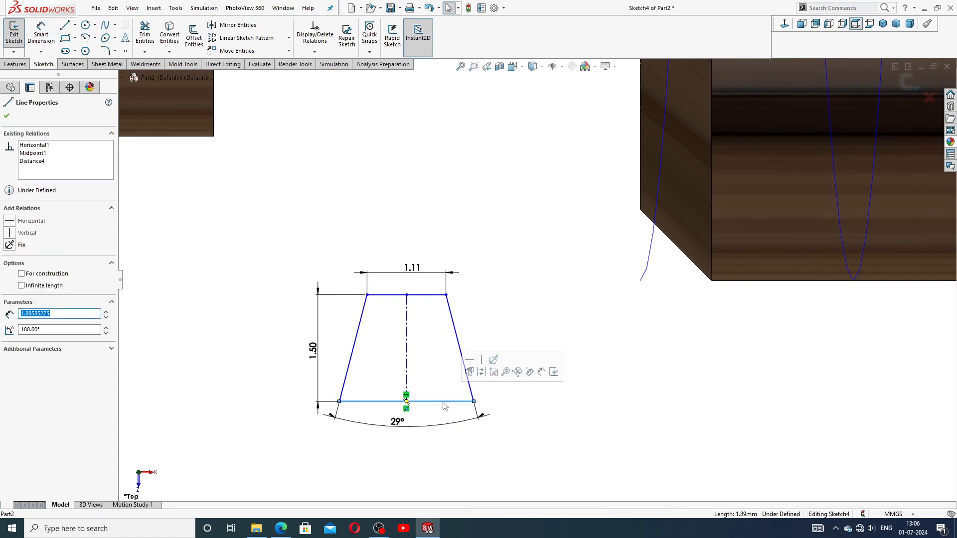
click(745, 283)
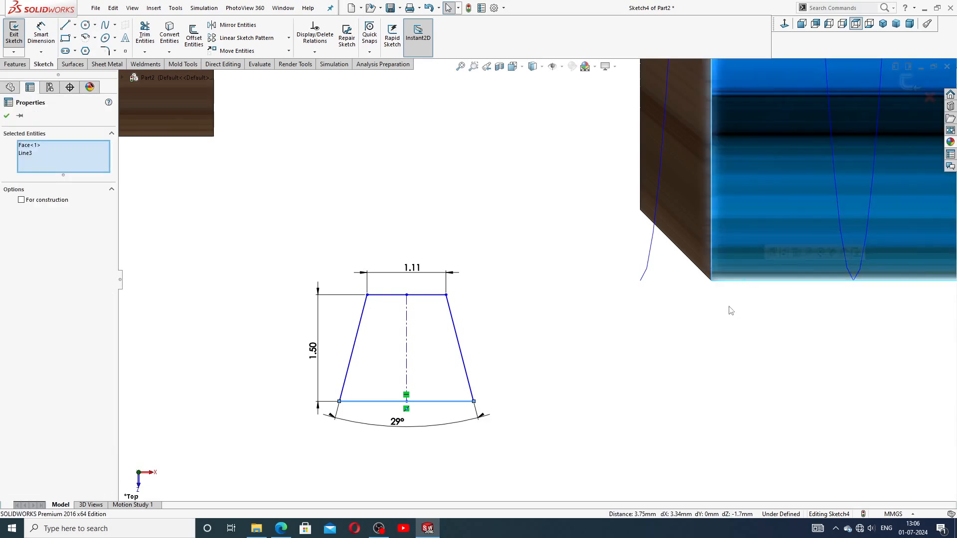
click(720, 320)
scroll(720, 319, up, 3)
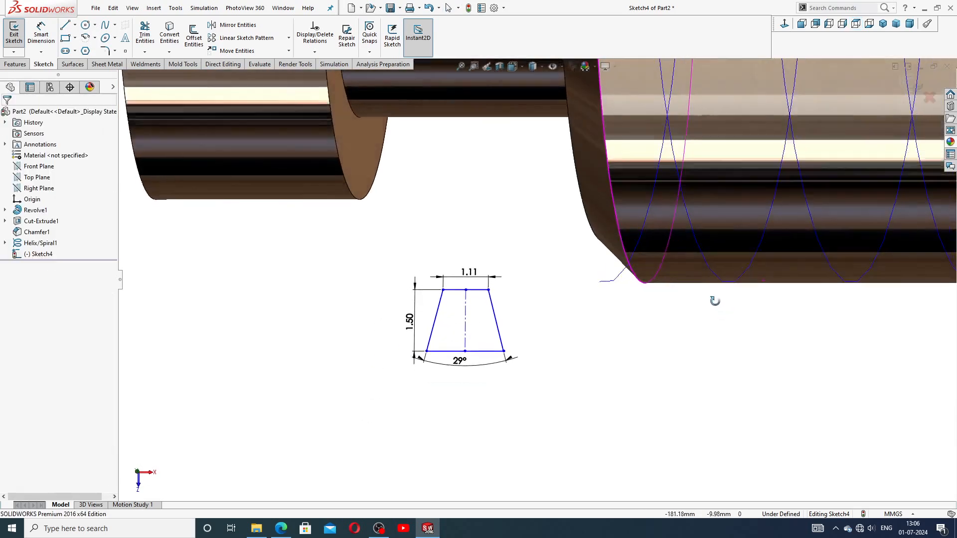
Step: Make the trapezoid's long side collinear with the silhouette edge of the shaft's large cylinder
click(784, 27)
scroll(299, 327, down, 6)
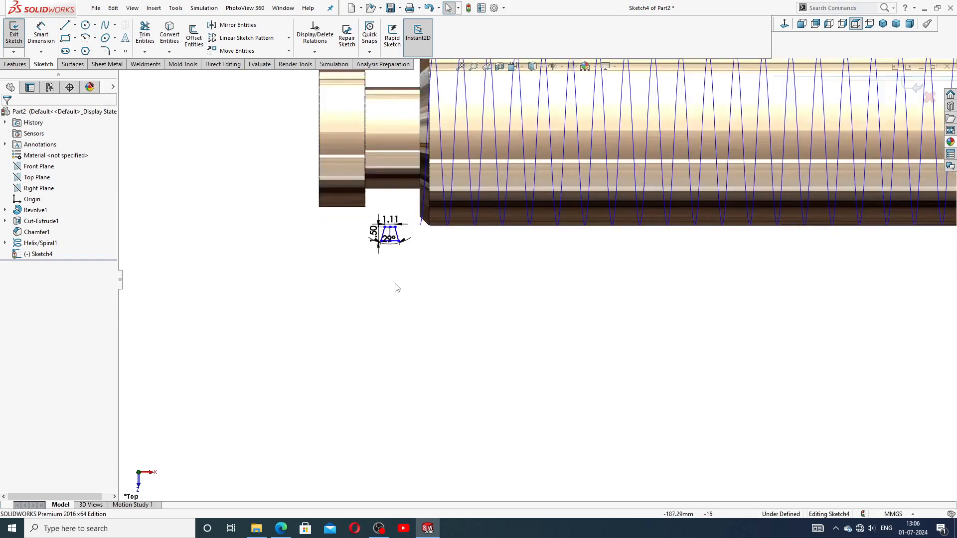
scroll(414, 219, down, 5)
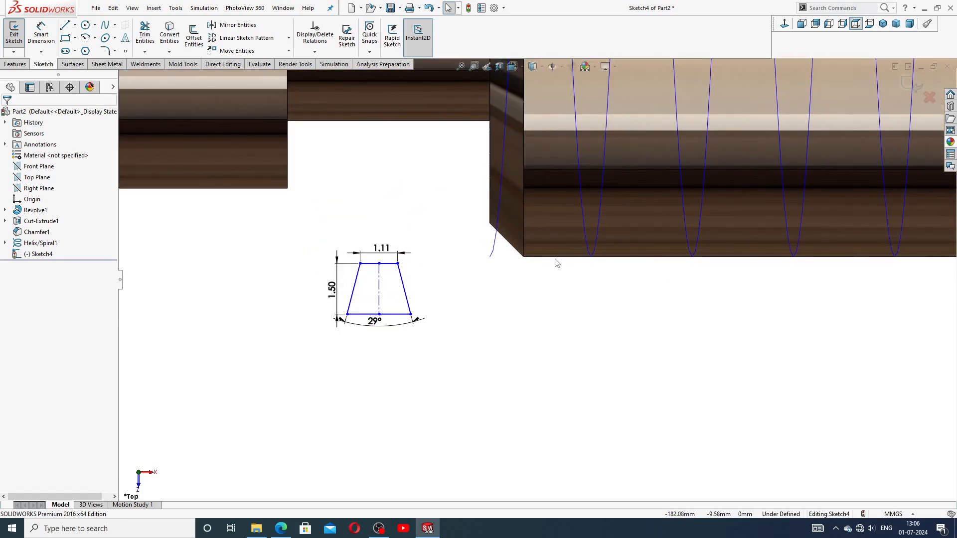
click(555, 257)
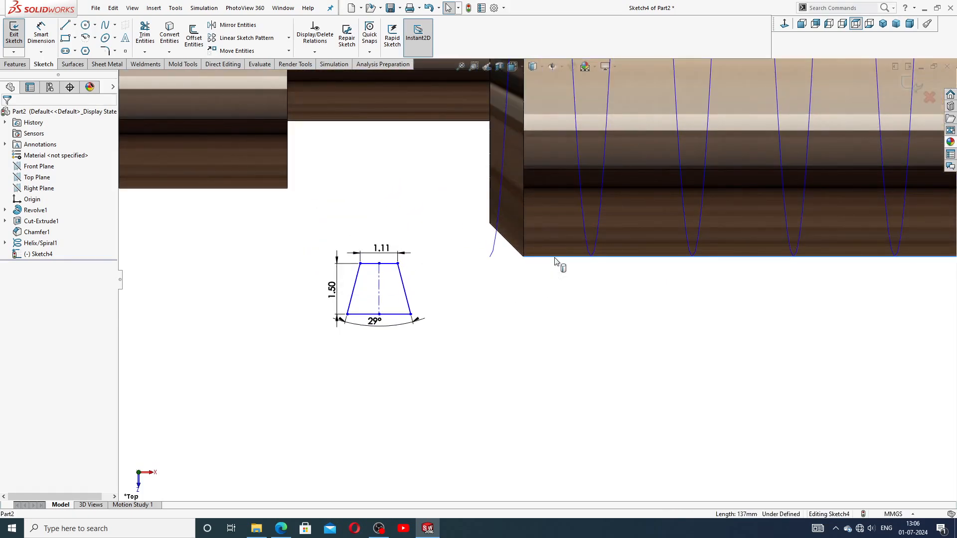
ctrl+click(404, 315)
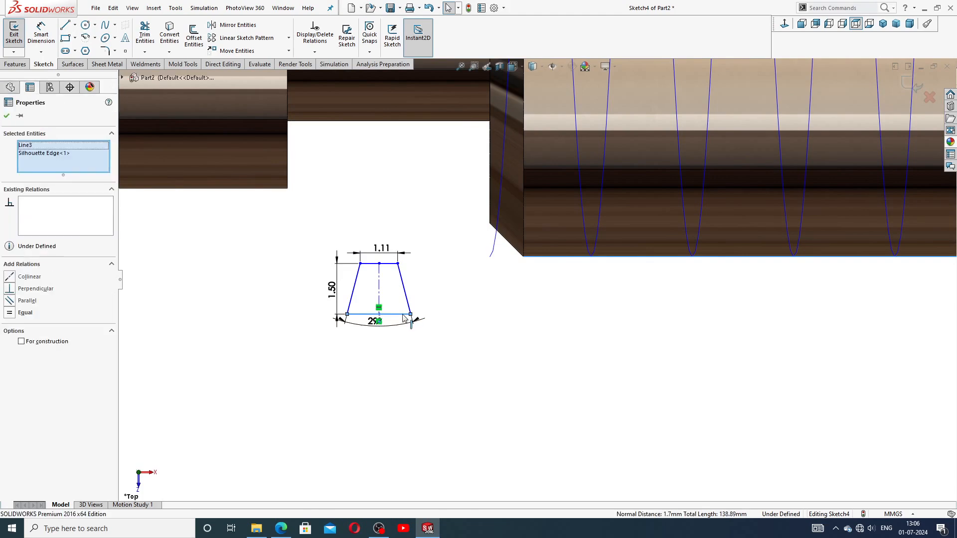
click(30, 277)
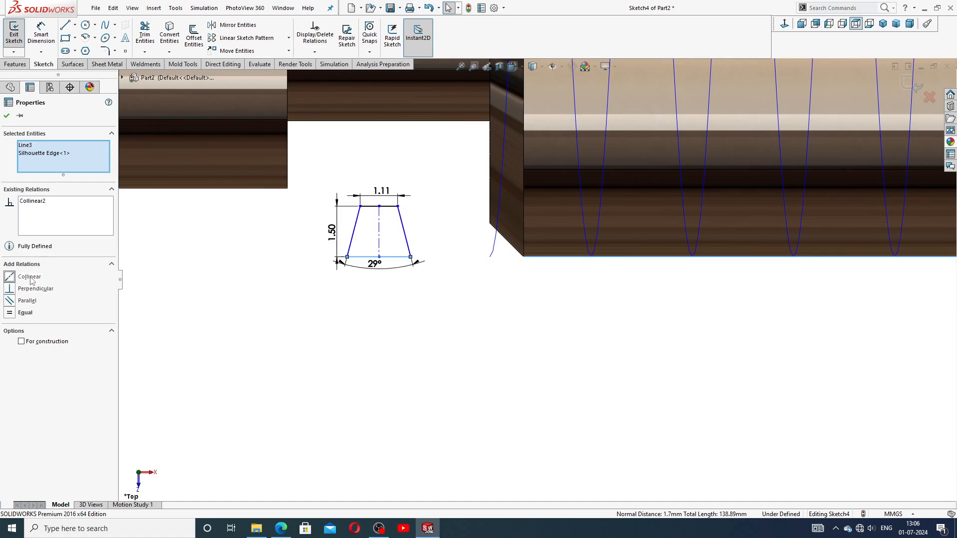
click(388, 361)
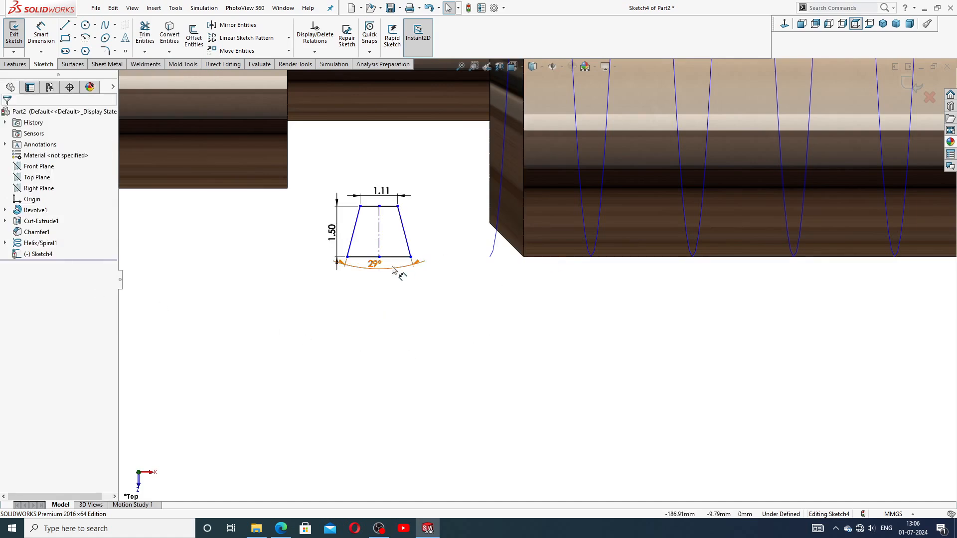
Step: Check the thread profile's dimensions against the PART-13 drawing and exit the profile sketch
scroll(515, 314, up, 1)
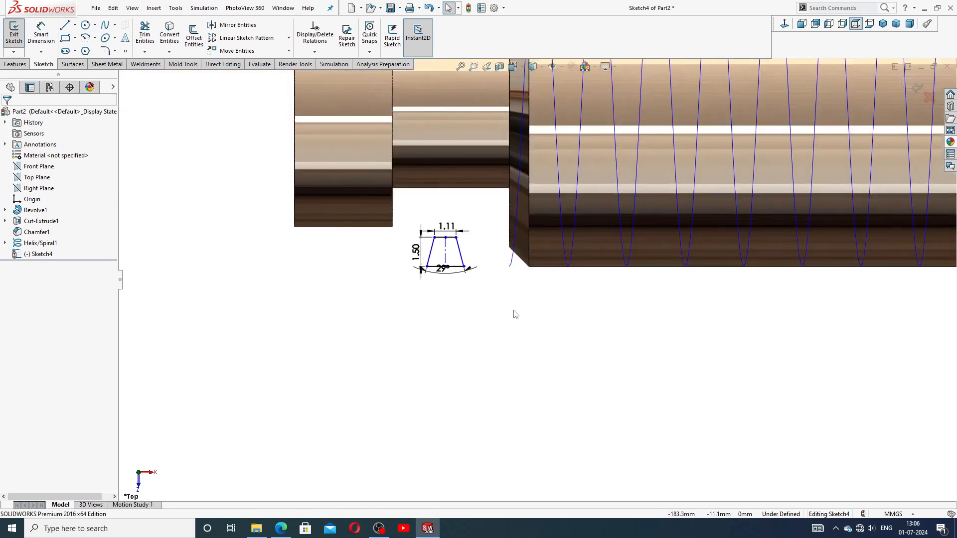
scroll(491, 293, down, 2)
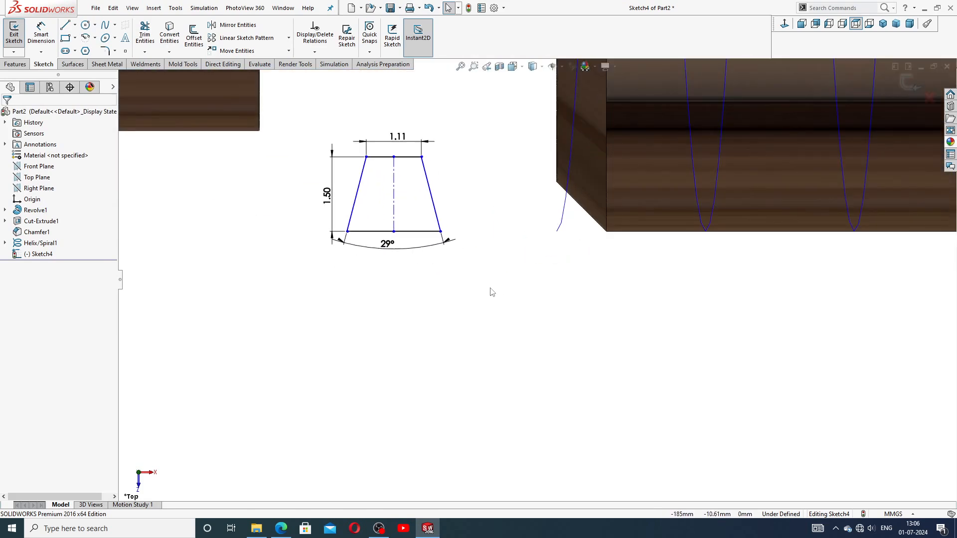
scroll(466, 256, up, 1)
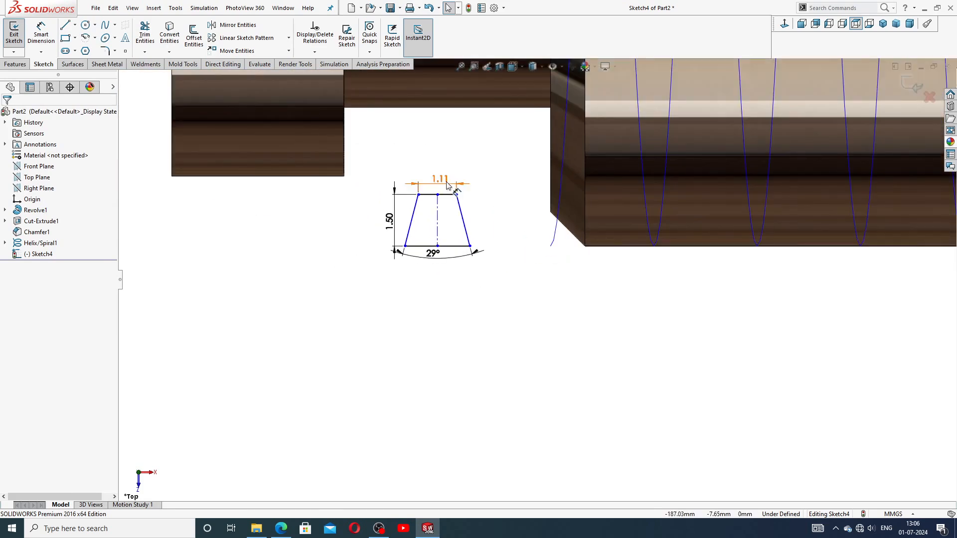
click(280, 528)
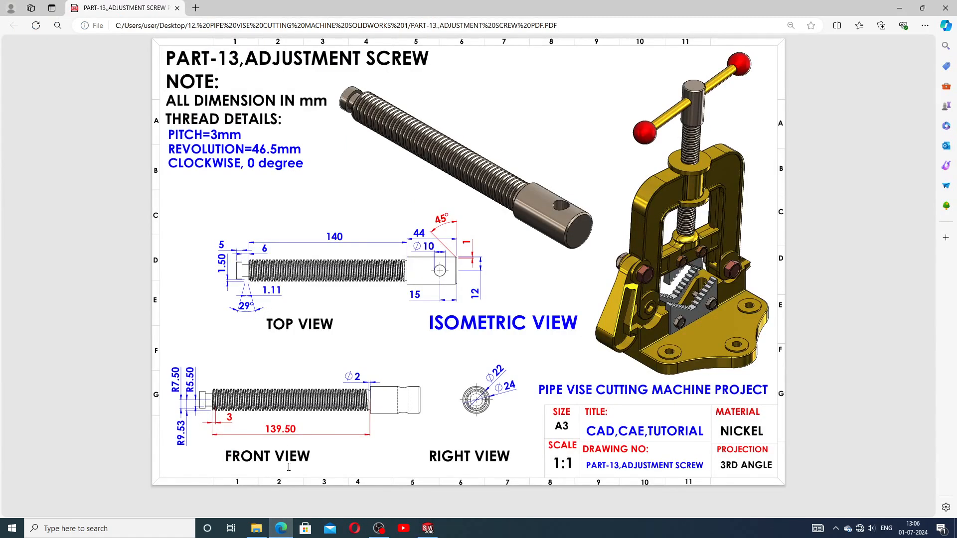
click(280, 528)
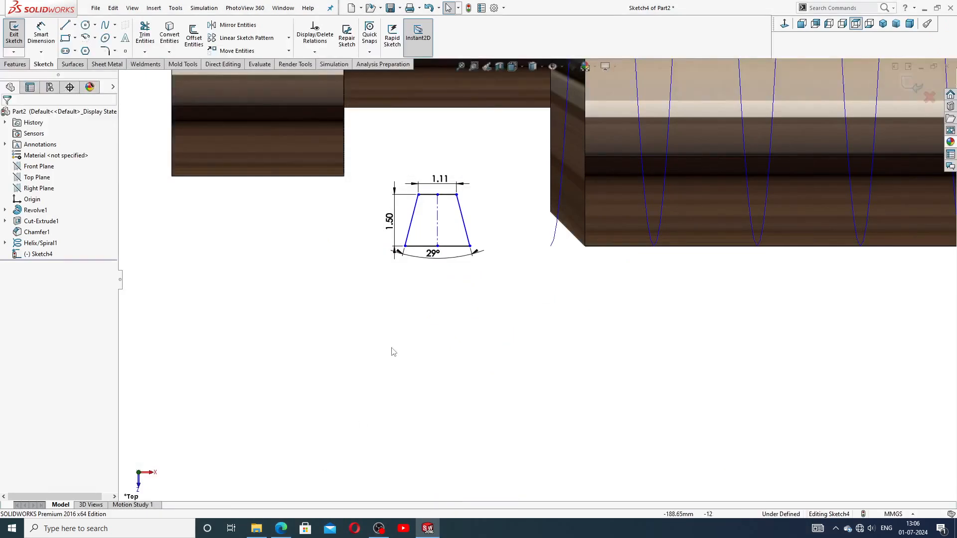
click(908, 89)
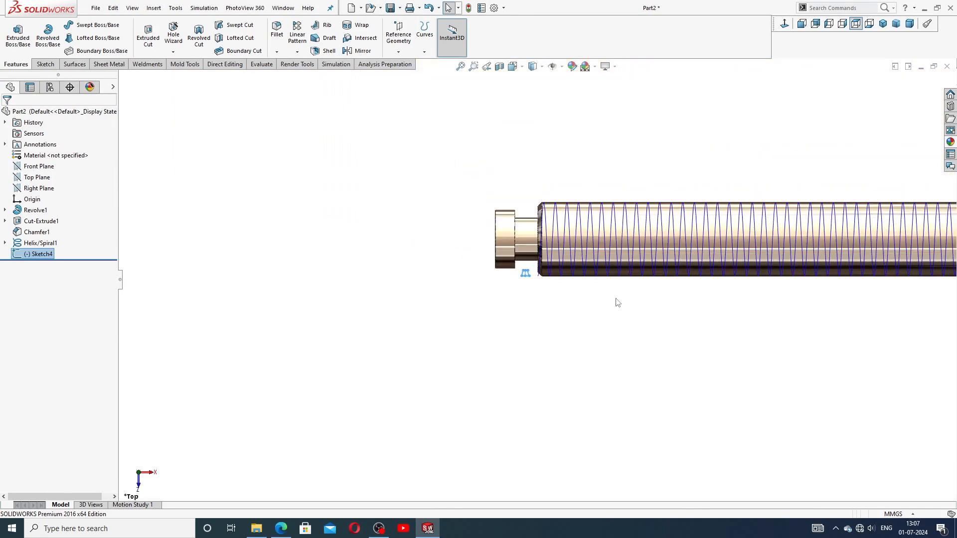
Step: Cut the screw's thread with a Swept Cut, using the trapezoid sketch as profile and the helix as path
scroll(617, 303, down, 2)
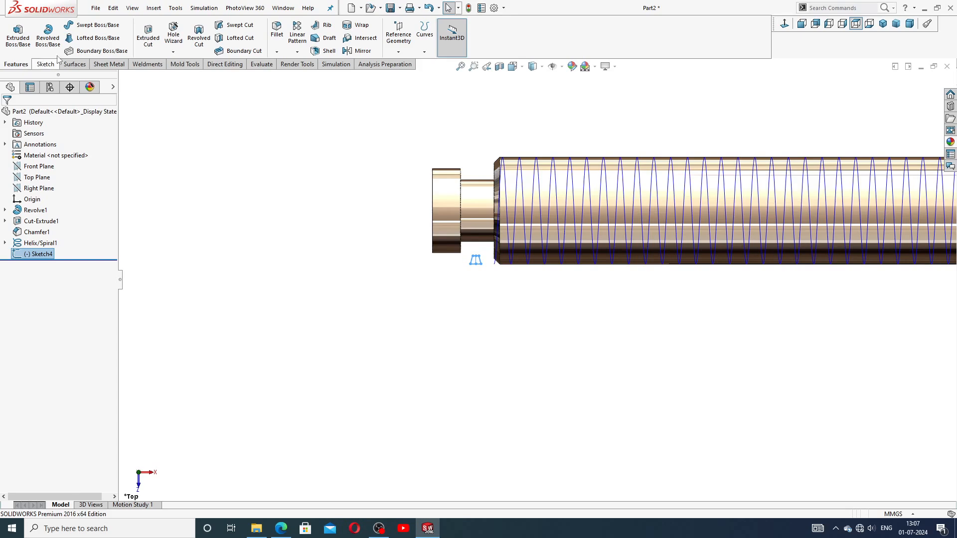
click(235, 30)
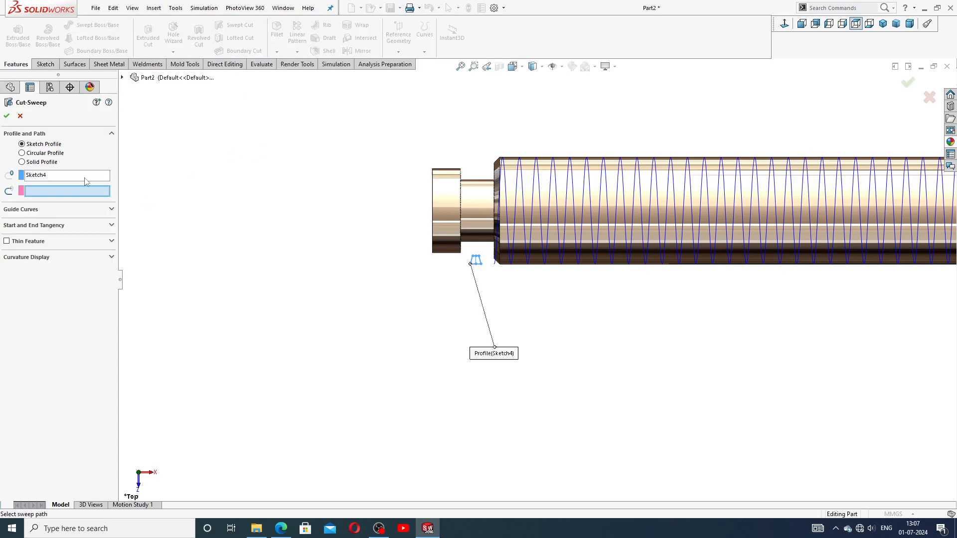
scroll(573, 278, down, 5)
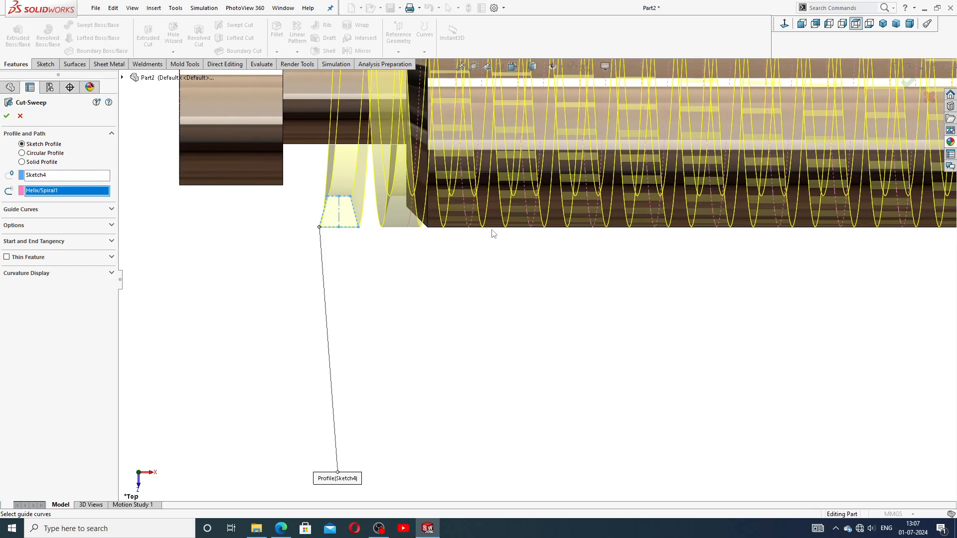
scroll(494, 231, up, 5)
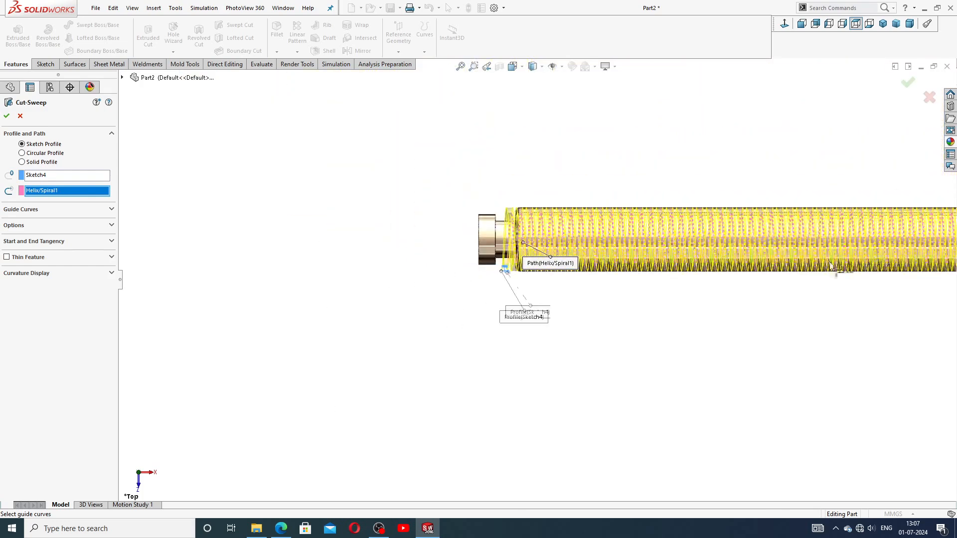
scroll(697, 259, up, 3)
scroll(704, 274, down, 3)
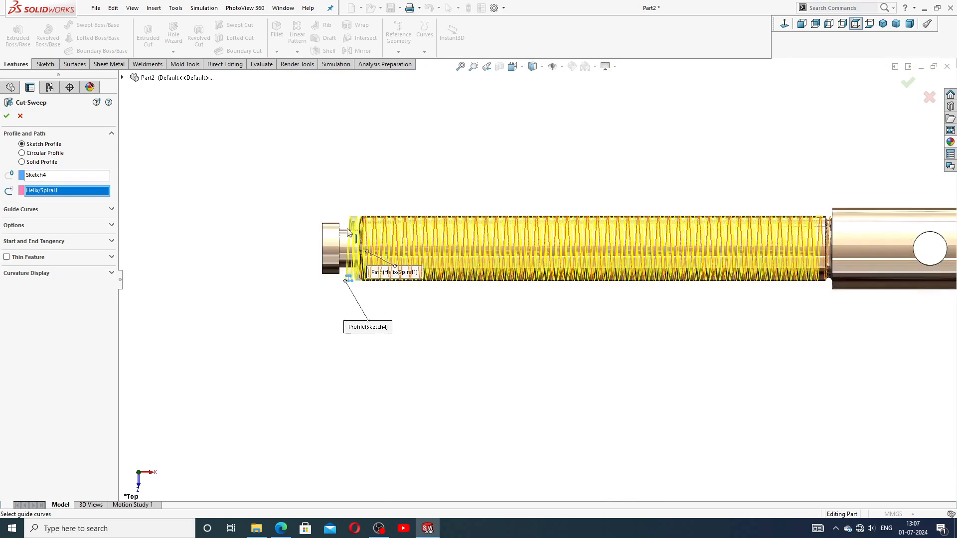
click(7, 118)
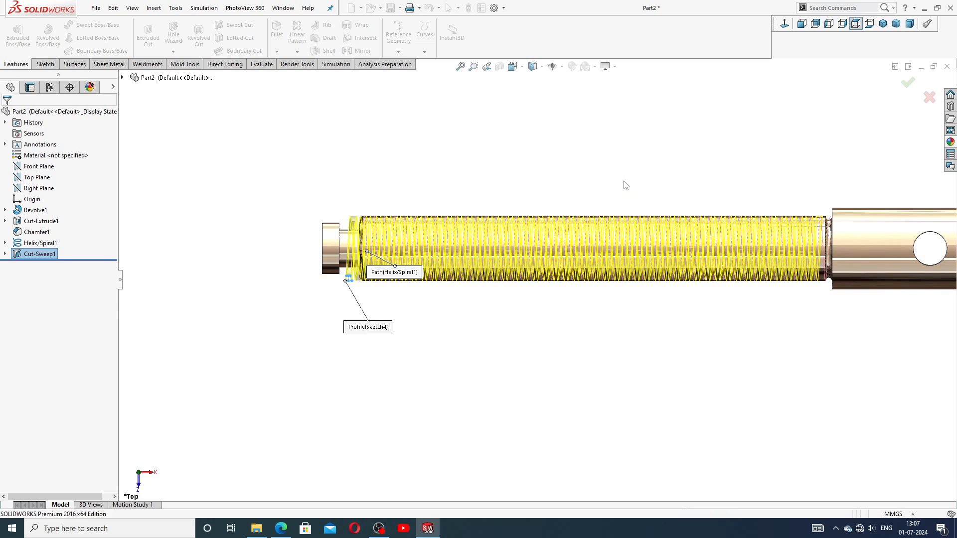
scroll(623, 181, up, 1)
click(648, 191)
scroll(648, 244, down, 2)
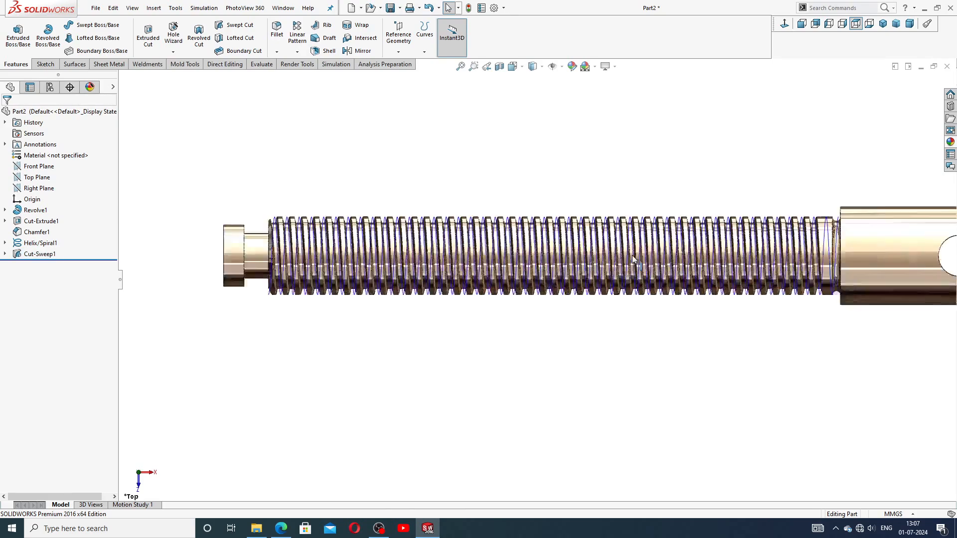
Step: Hide the helix curve on the threaded shaft
scroll(632, 259, down, 1)
scroll(638, 269, up, 3)
middle_drag(640, 273, 824, 249)
scroll(735, 265, down, 7)
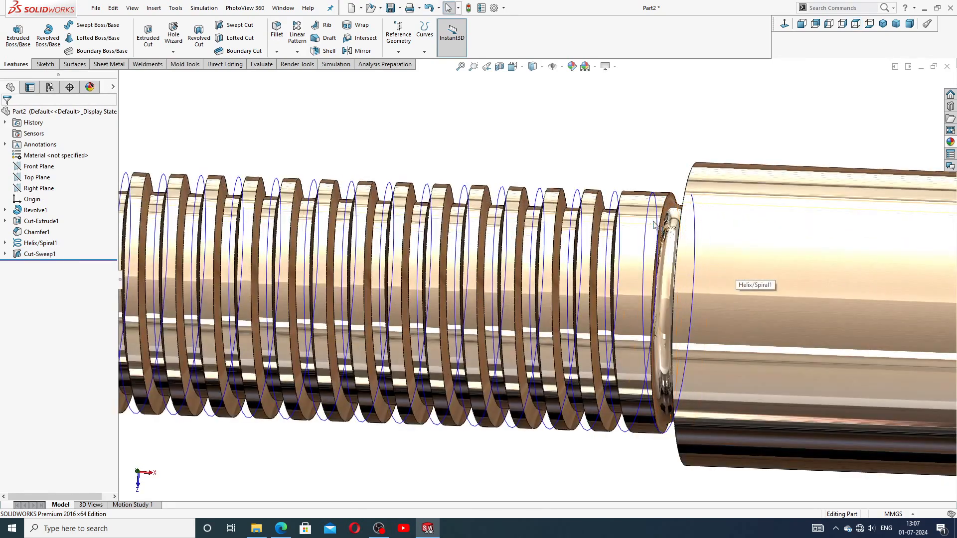
click(655, 220)
click(684, 183)
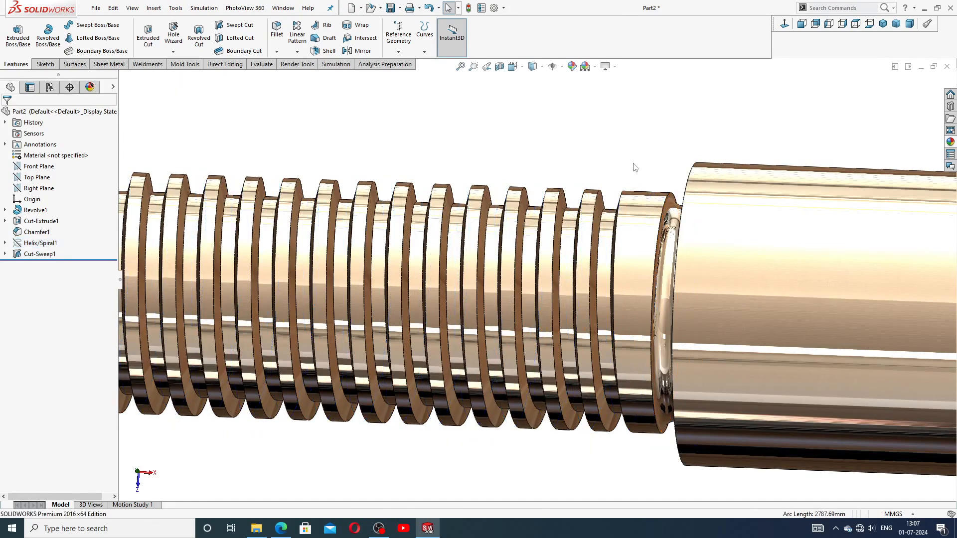
Step: Examine the cut thread along the whole shaft from several angles, including both ends
scroll(633, 164, up, 3)
mouse_move(626, 182)
middle_down()
mouse_move(640, 210)
mouse_move(637, 130)
mouse_move(626, 171)
mouse_move(628, 98)
mouse_move(596, 250)
mouse_move(578, 79)
middle_up()
scroll(575, 87, up, 6)
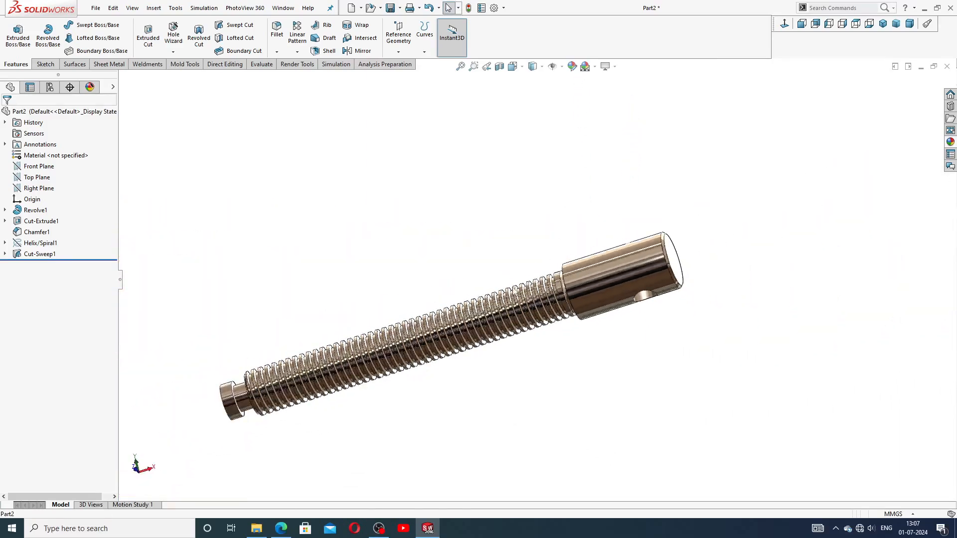
middle_drag(402, 328, 422, 293)
scroll(267, 375, down, 8)
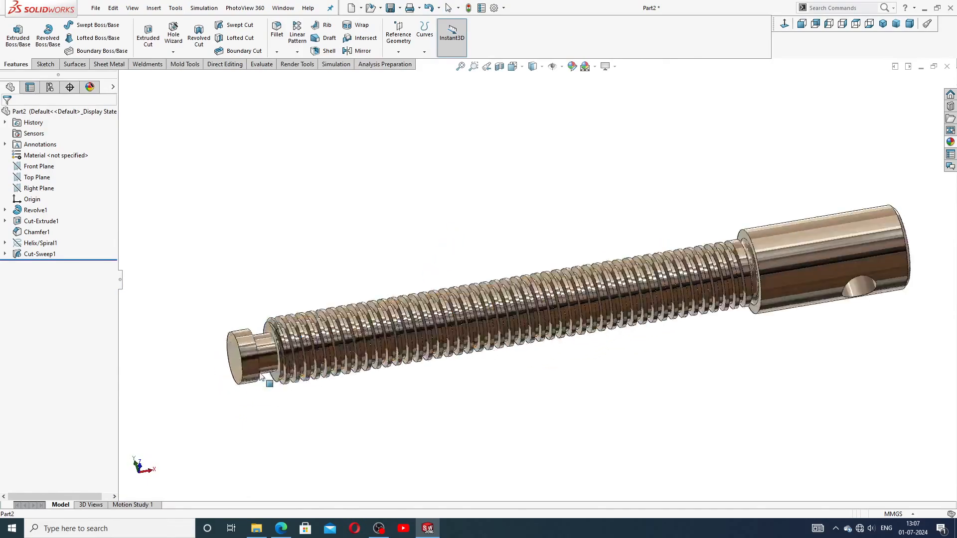
middle_drag(354, 324, 412, 173)
scroll(626, 288, up, 8)
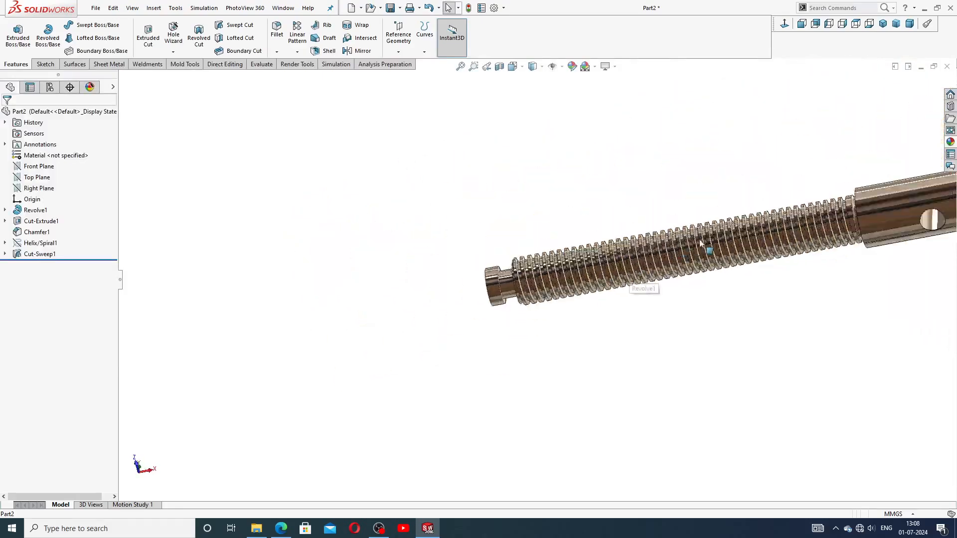
scroll(768, 245, up, 1)
scroll(768, 244, down, 3)
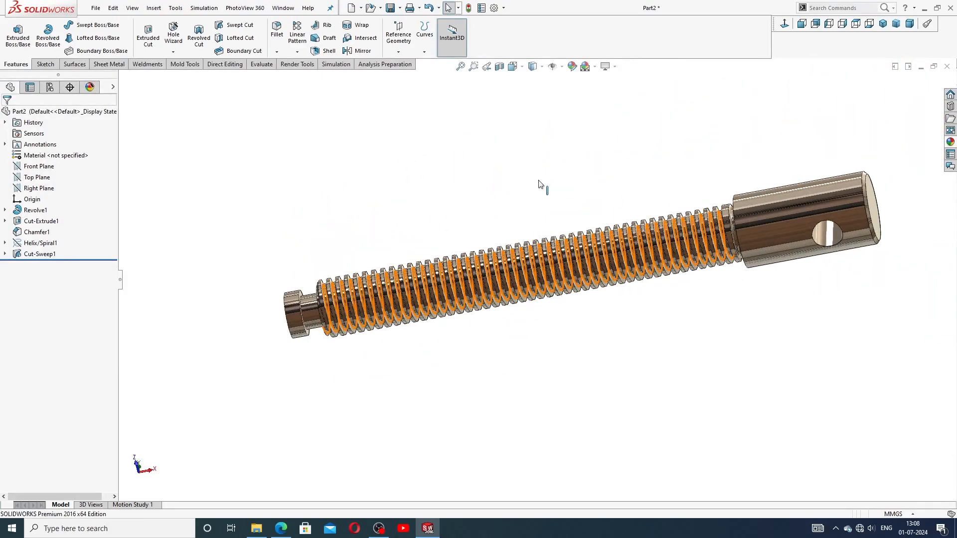
Step: Compare the screw with the PART-13 drawing, inspect the thread's end at the head, and return to an isometric view
click(286, 529)
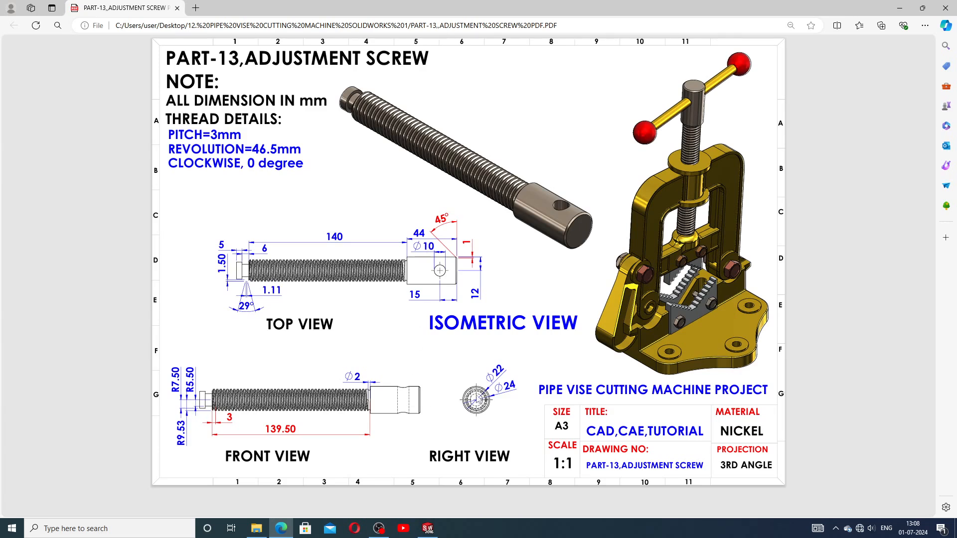
click(428, 529)
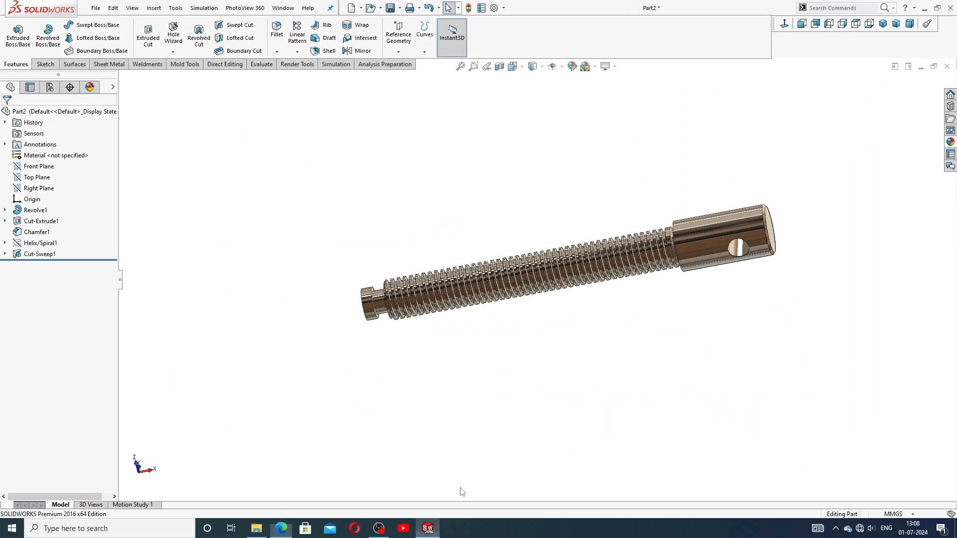
click(882, 24)
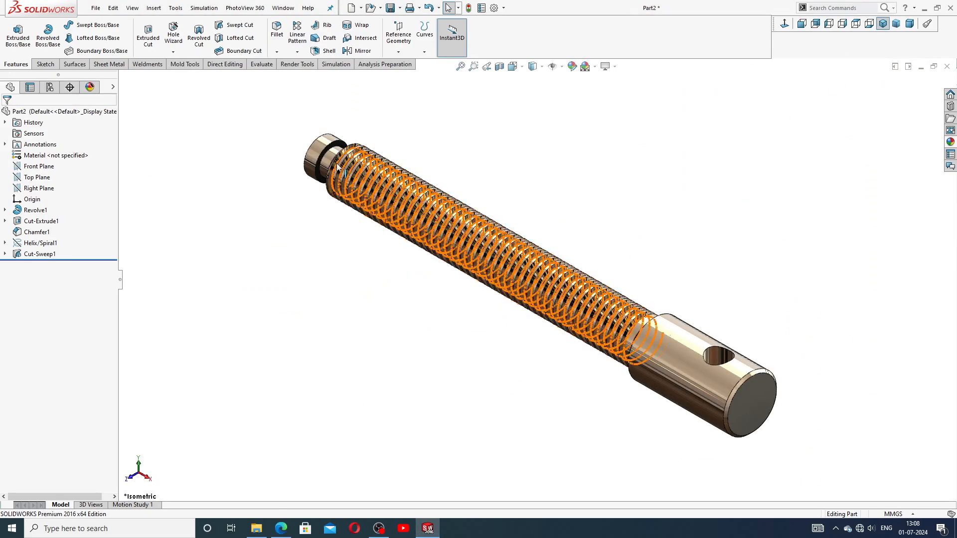
key(ctrl+1)
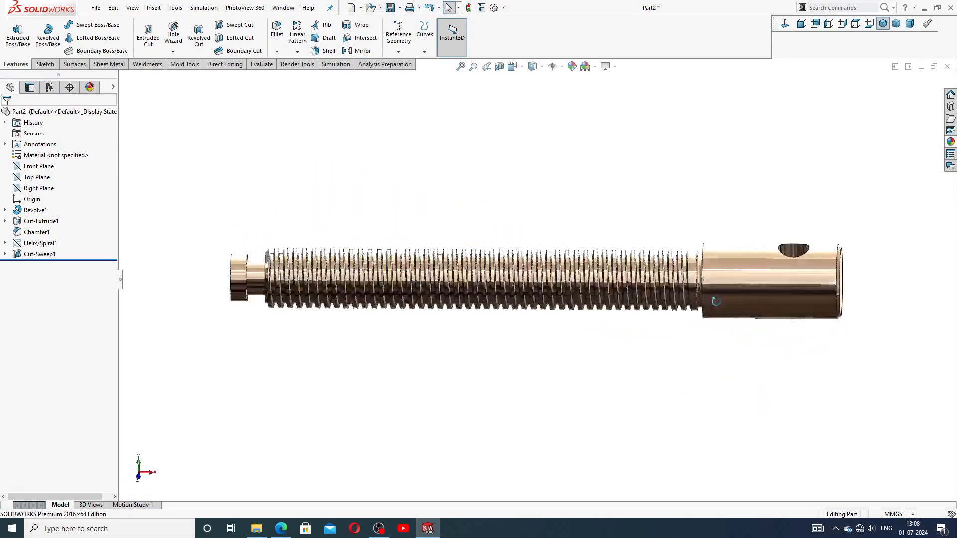
key(ctrl+7)
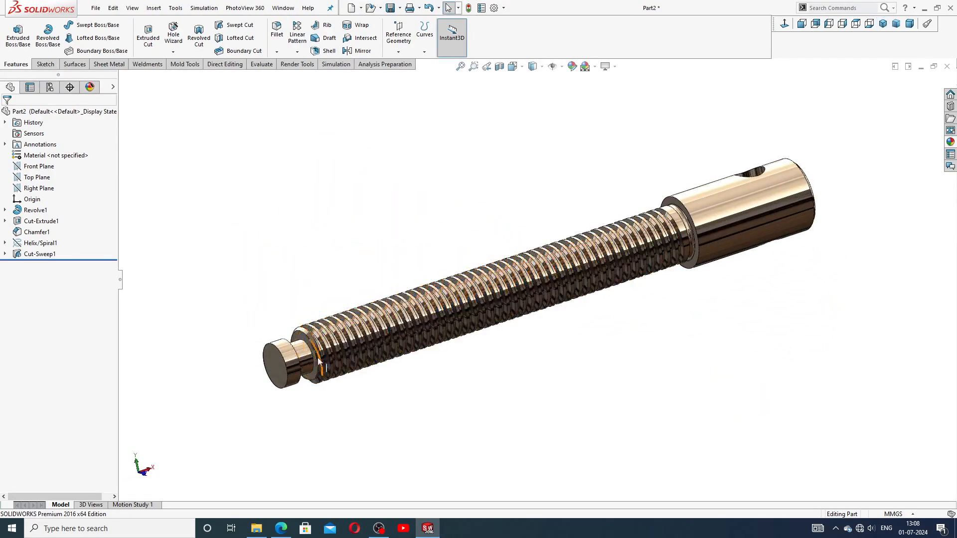
scroll(645, 220, down, 6)
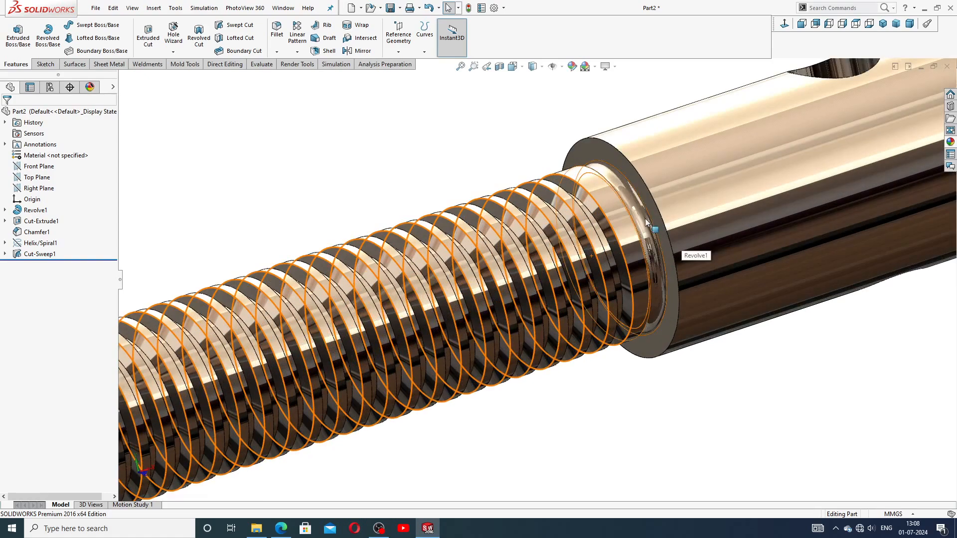
click(645, 219)
click(603, 391)
scroll(620, 324, up, 3)
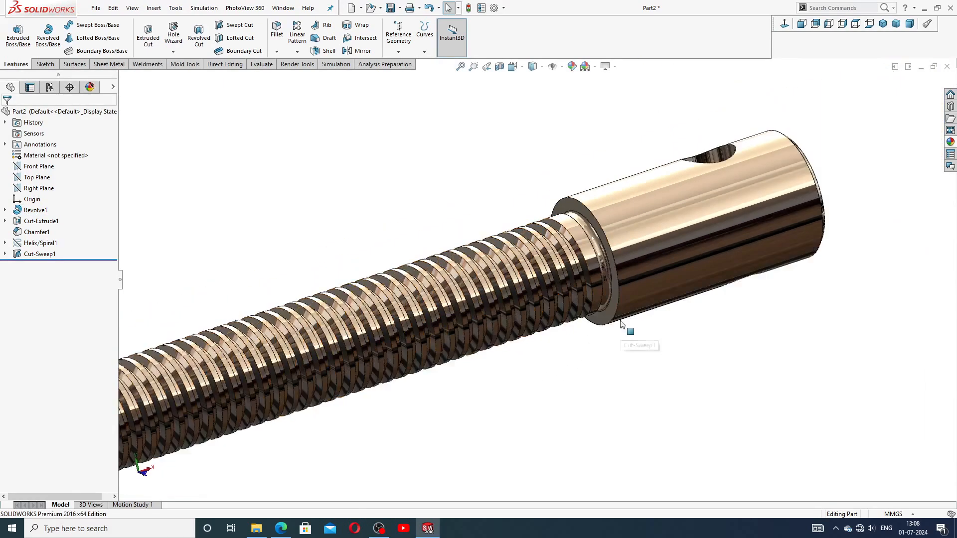
scroll(423, 344, up, 5)
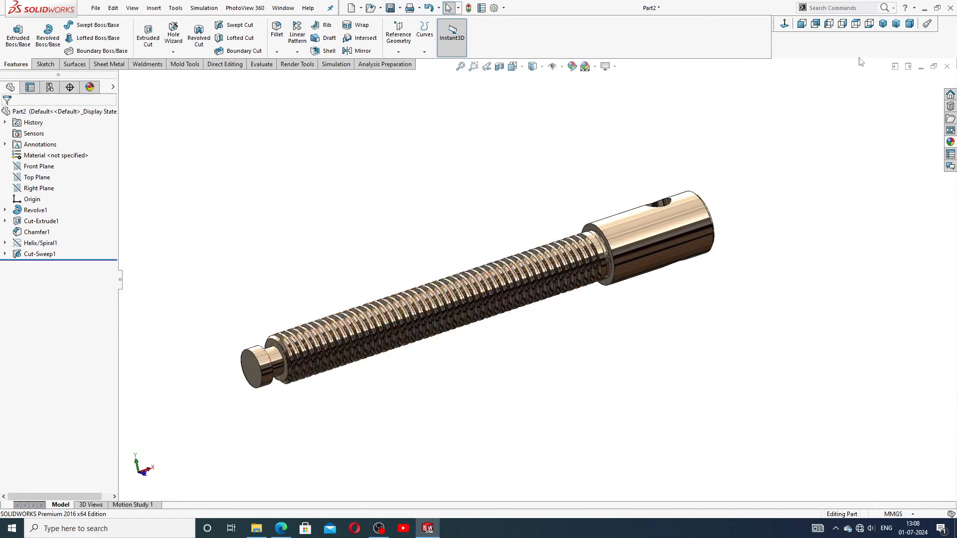
click(883, 24)
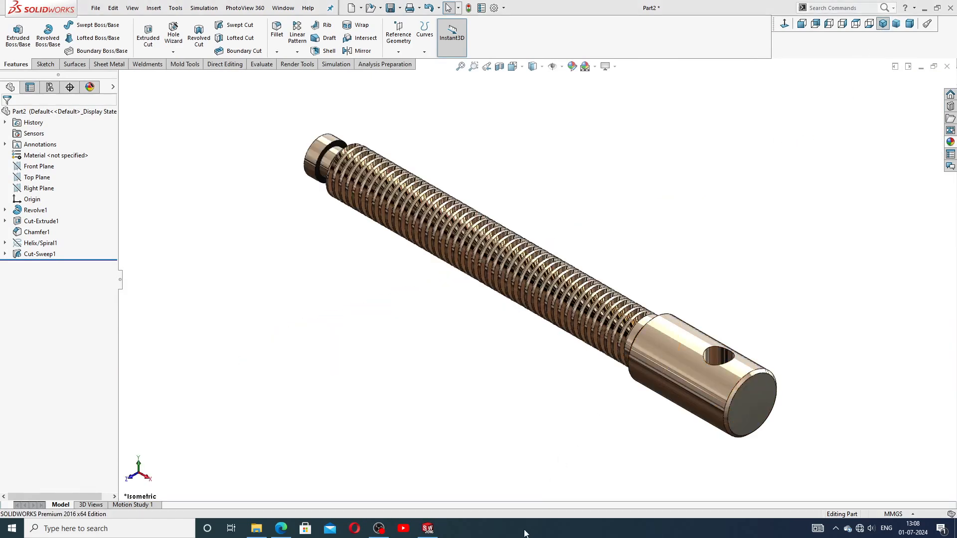
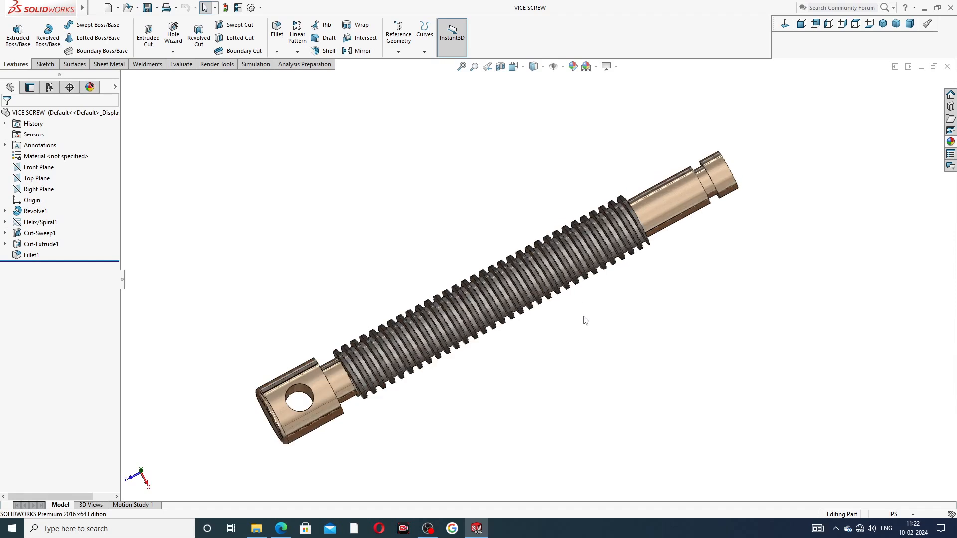
Step: Close the VICE SCREW part and create a new part document
scroll(585, 342, up, 2)
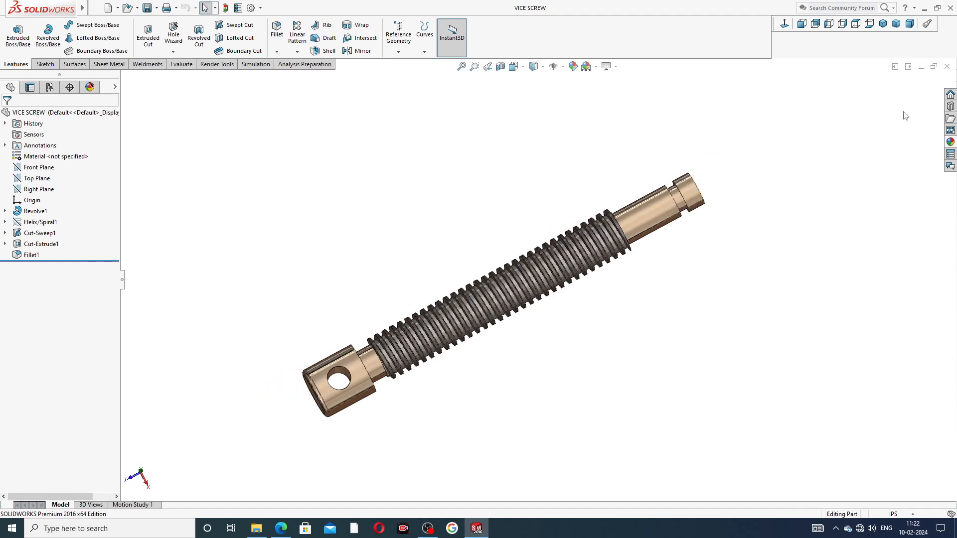
click(946, 66)
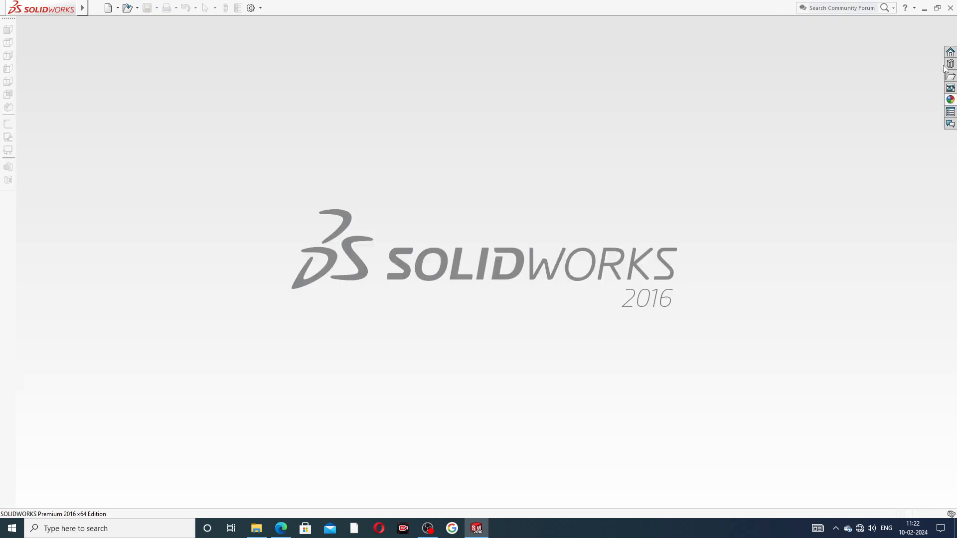
click(107, 8)
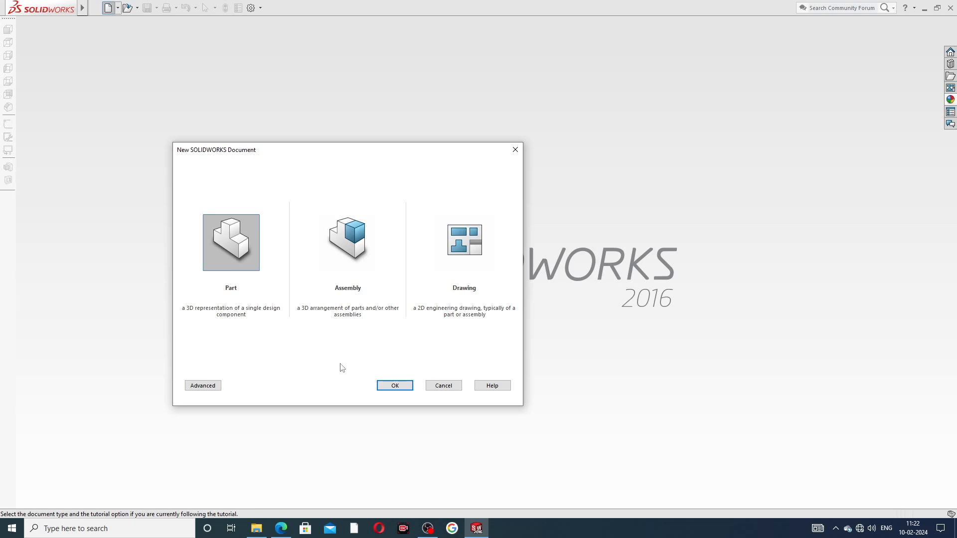
click(393, 385)
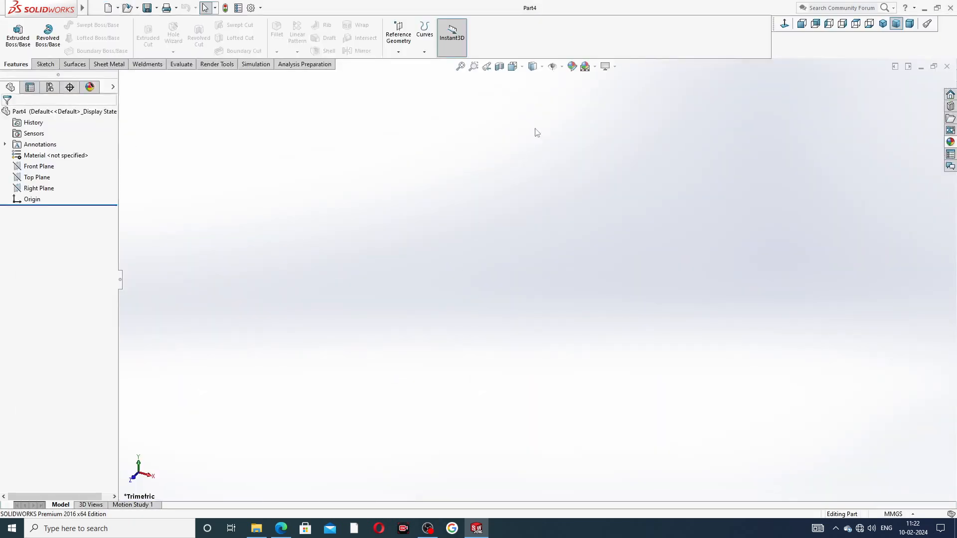
Step: Set the new part's scene to Plain White and its units to IPS (inch, pound, second)
click(595, 66)
click(610, 29)
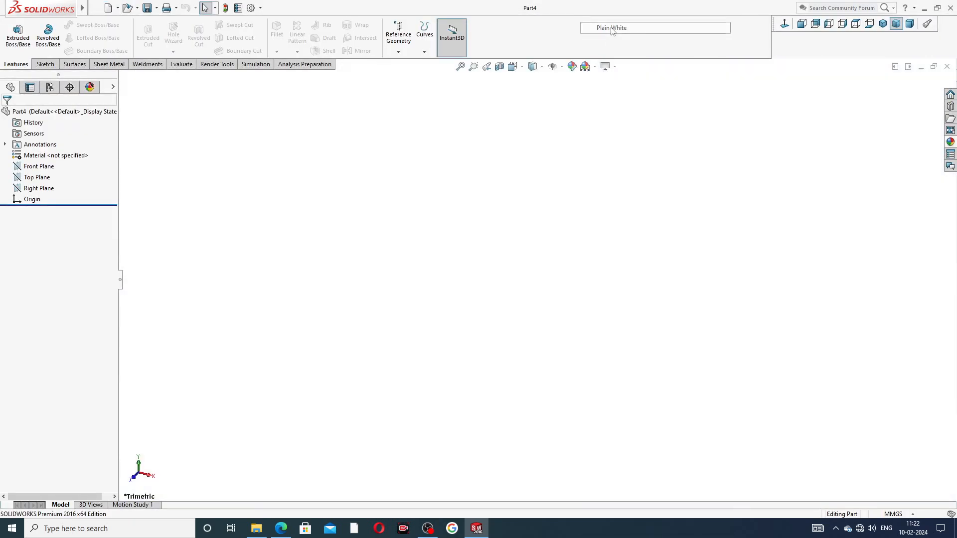
click(901, 514)
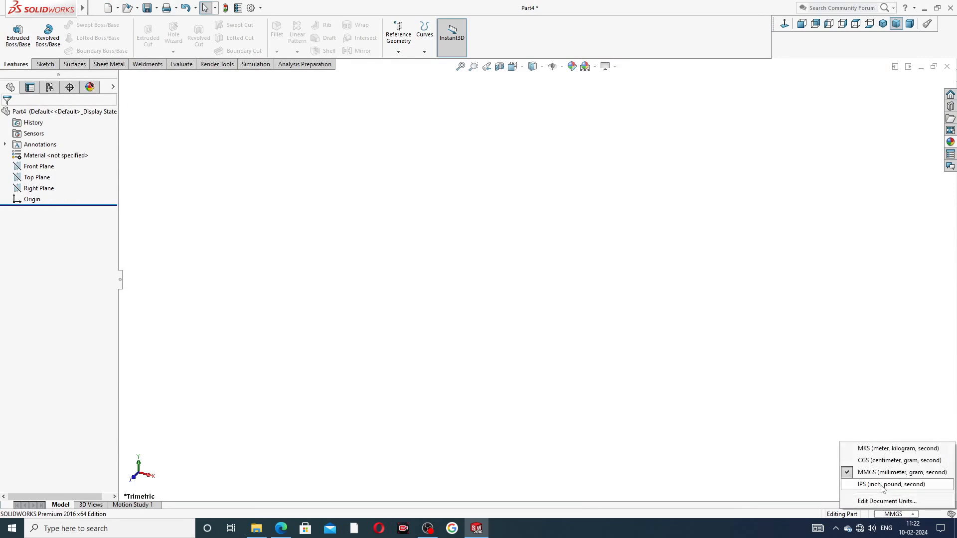
click(882, 486)
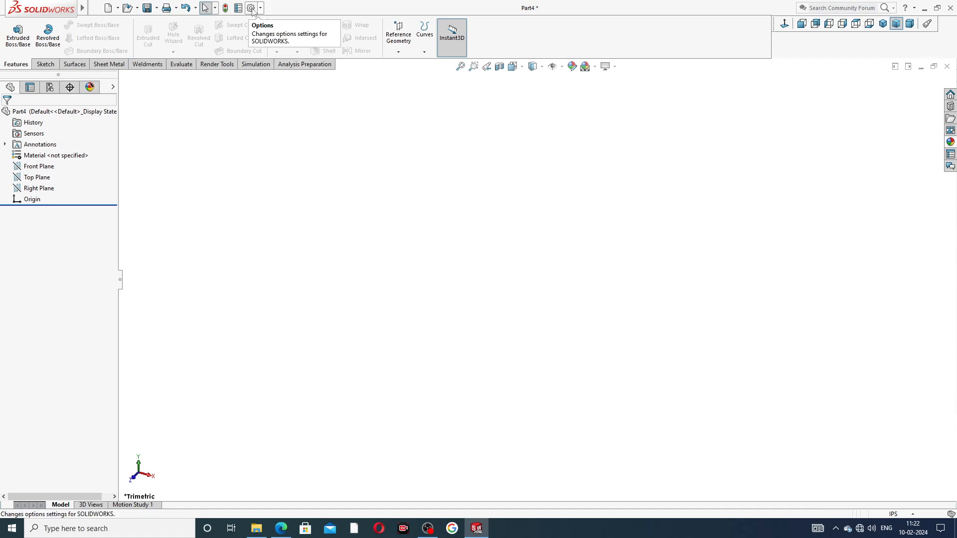
Step: Raise the document's image quality to the highest resolution for both shaded/draft and wireframe display
click(252, 9)
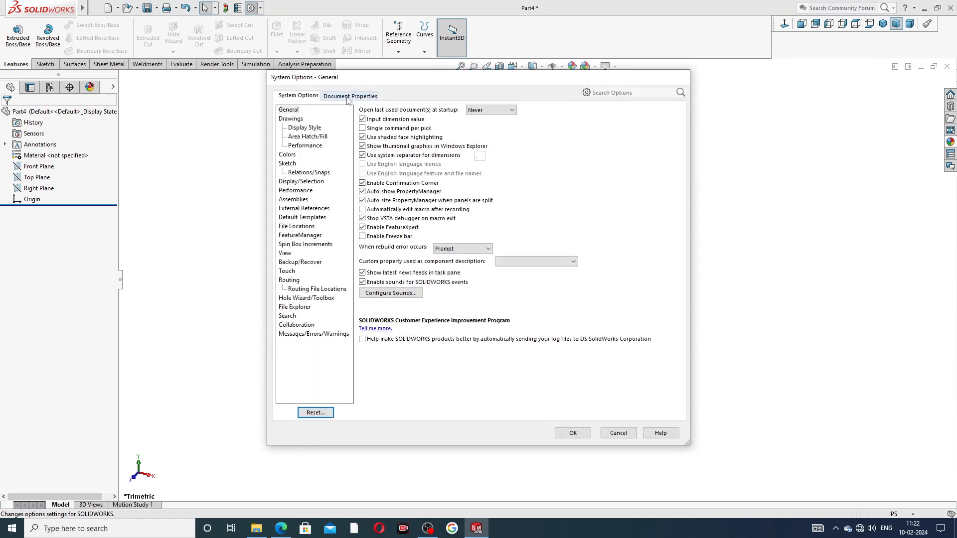
click(350, 96)
click(298, 209)
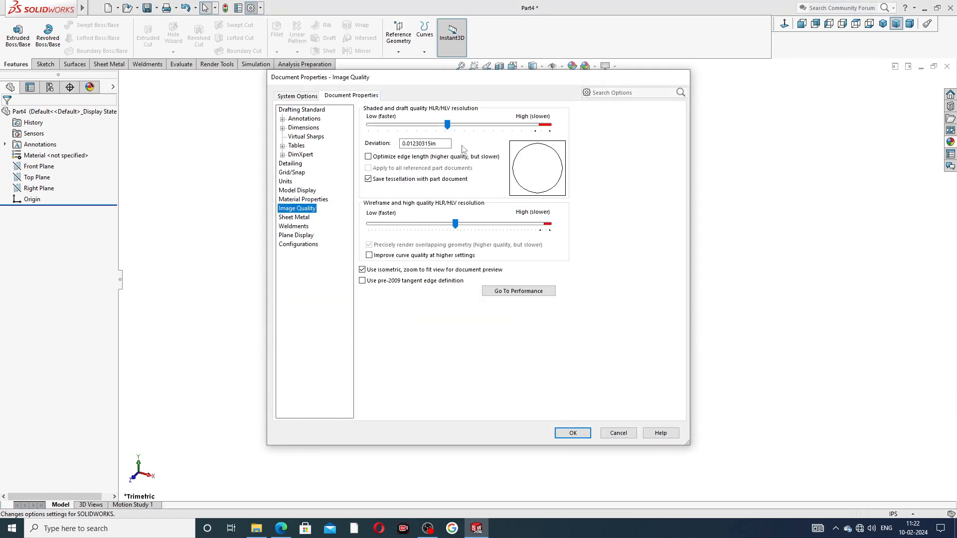
drag(447, 124, 548, 125)
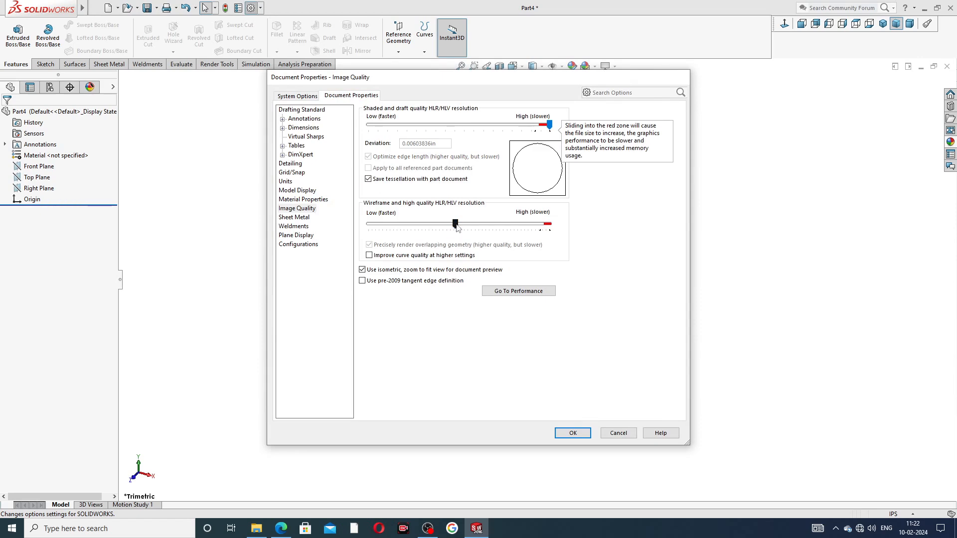
drag(455, 224, 586, 233)
click(572, 433)
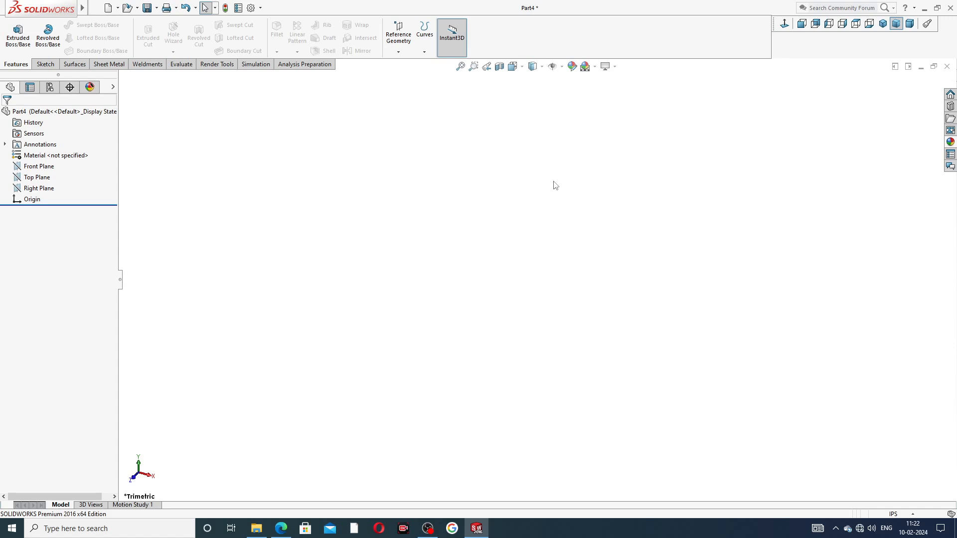
Step: Switch to the browser and consult the PART-09 vice screw drawing for its dimensions in inches
click(282, 529)
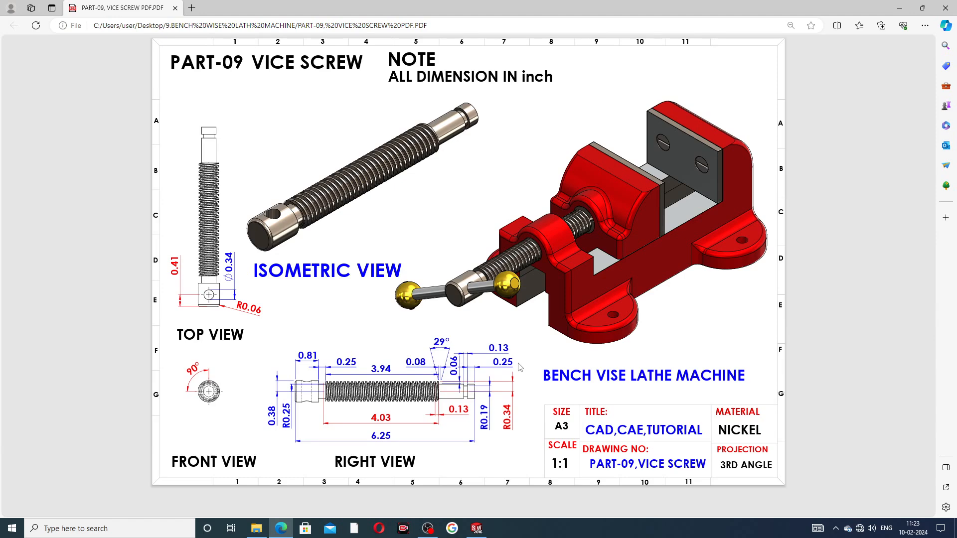
Step: Return to SolidWorks, start a sketch on the Right Plane and draw a horizontal base line about 6.22 in long ending at the origin
click(477, 528)
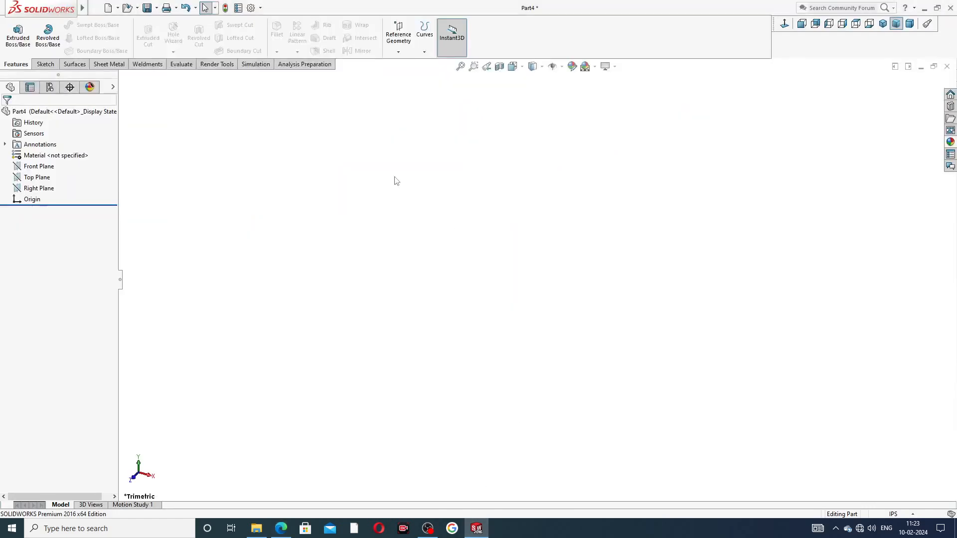
click(39, 188)
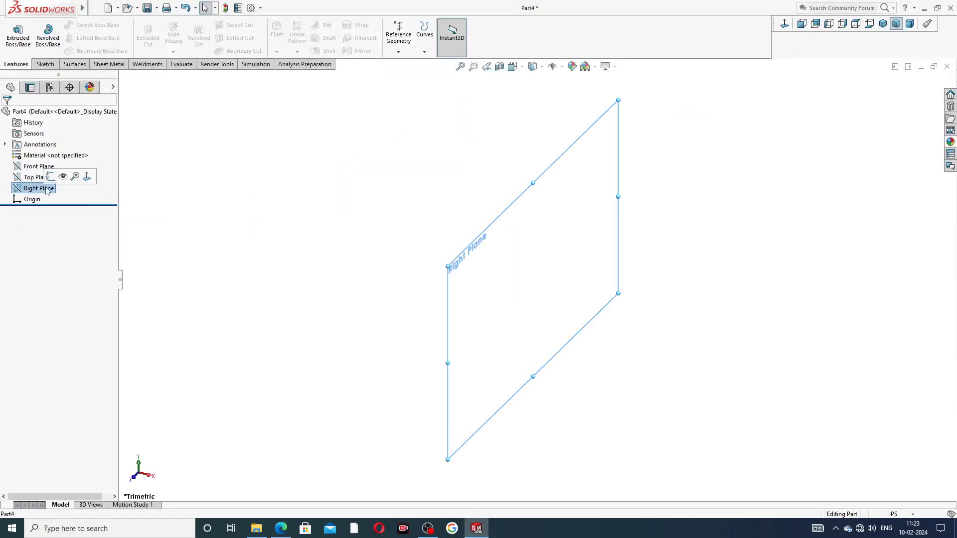
click(51, 176)
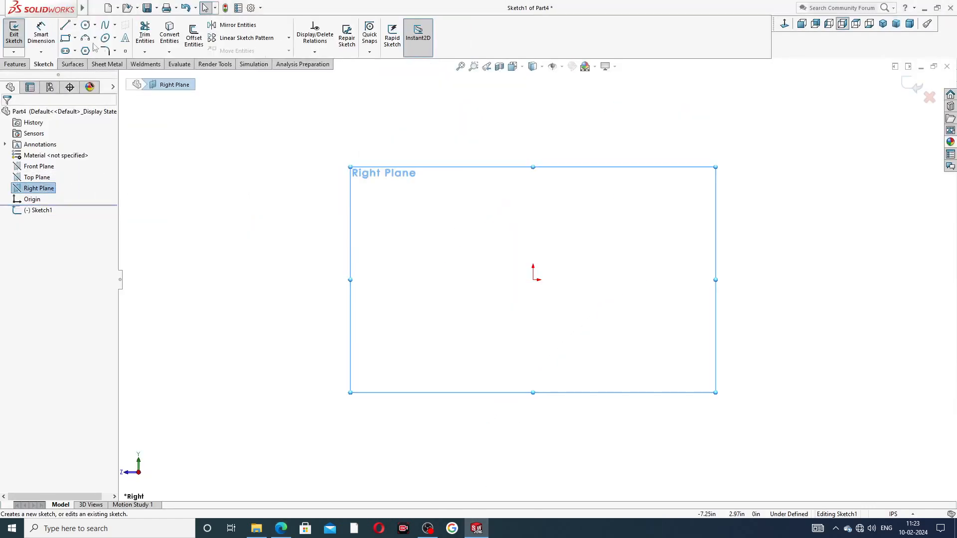
click(70, 26)
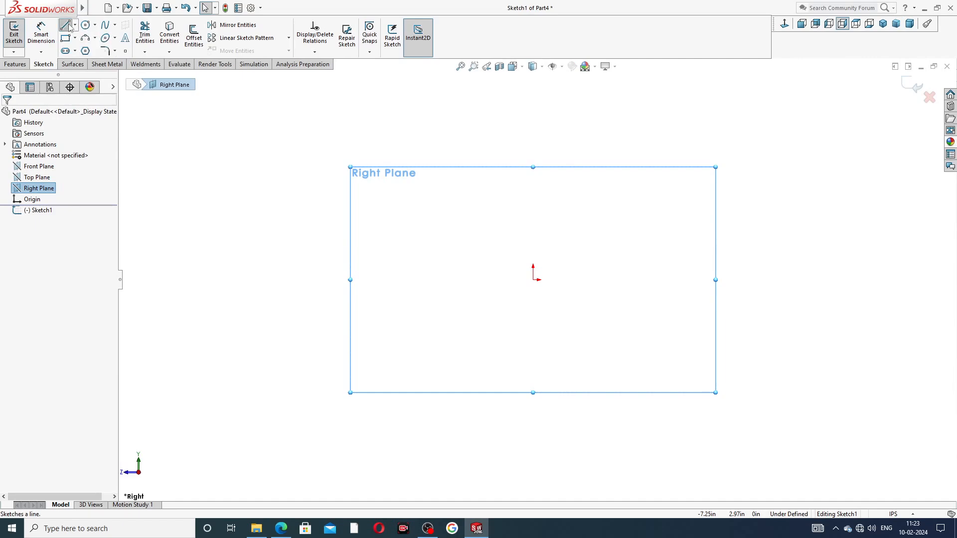
click(856, 280)
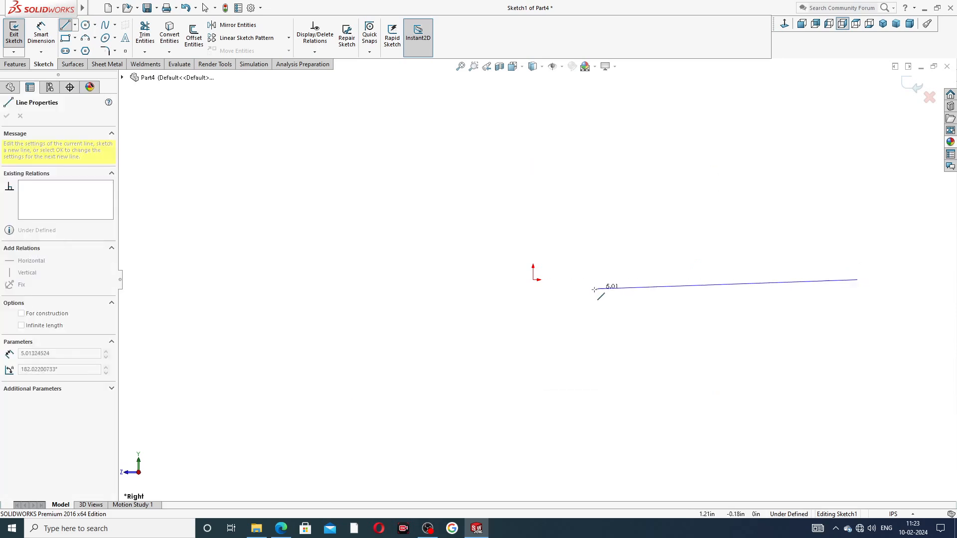
click(533, 280)
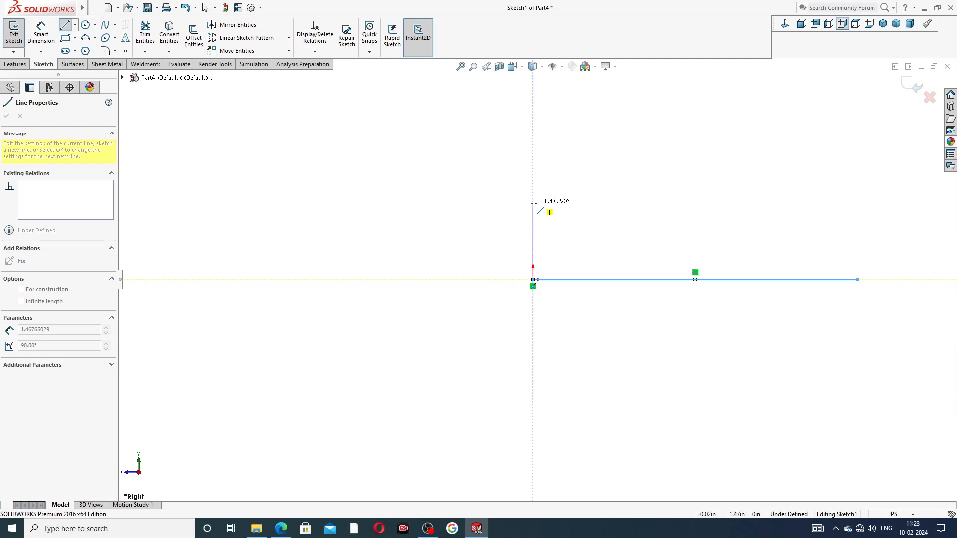
Step: Draw the profile's head about 1.47 in high and 0.78 in wide, a neck recess about 0.87 in wide, and the raised section ending in a step down
click(533, 203)
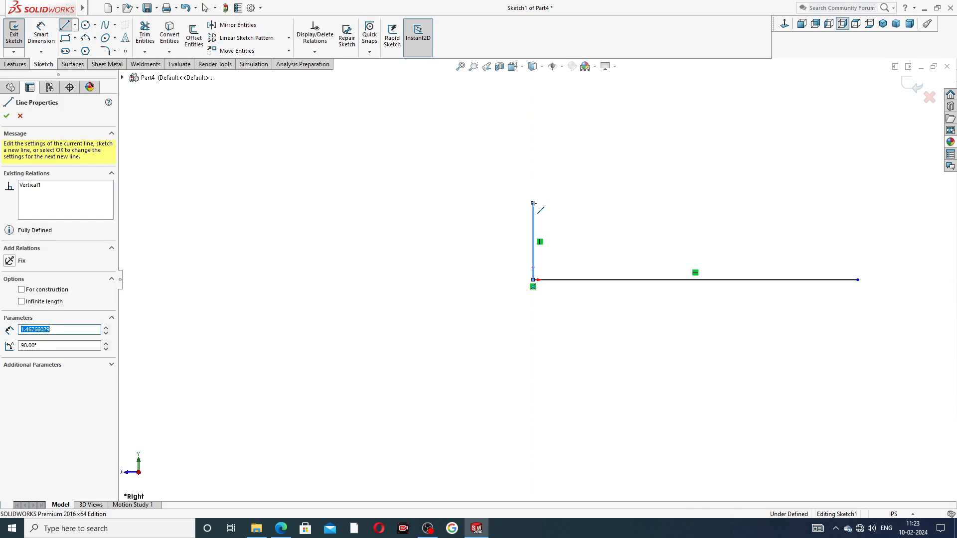
click(574, 203)
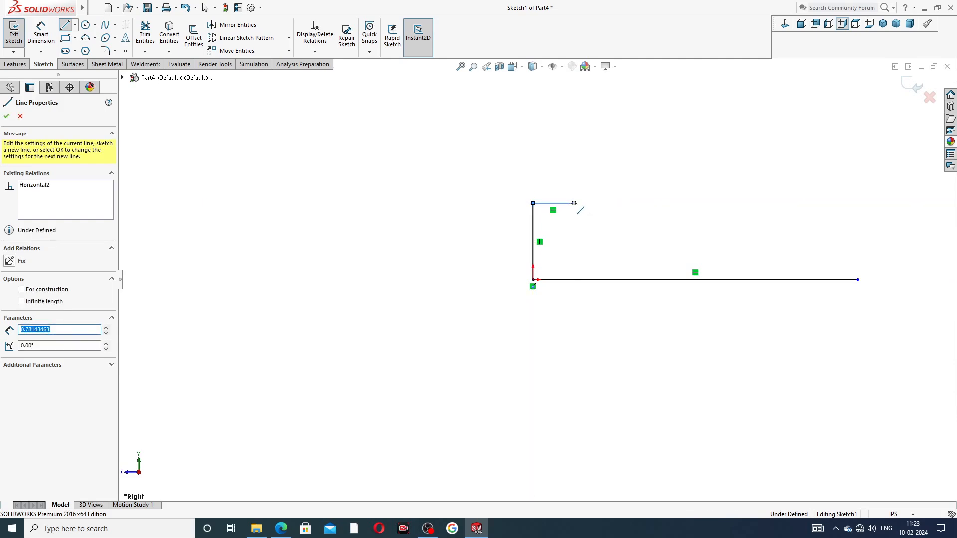
click(574, 223)
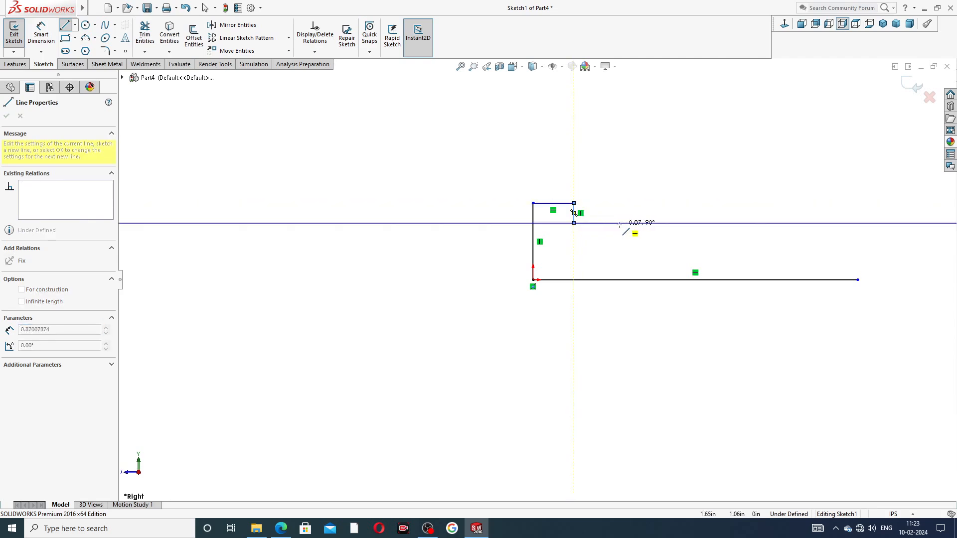
click(618, 223)
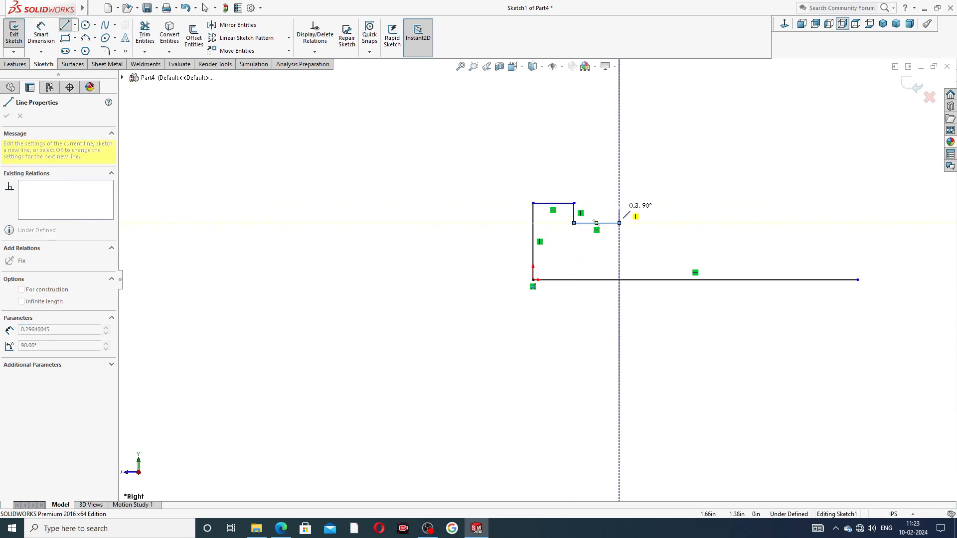
click(619, 208)
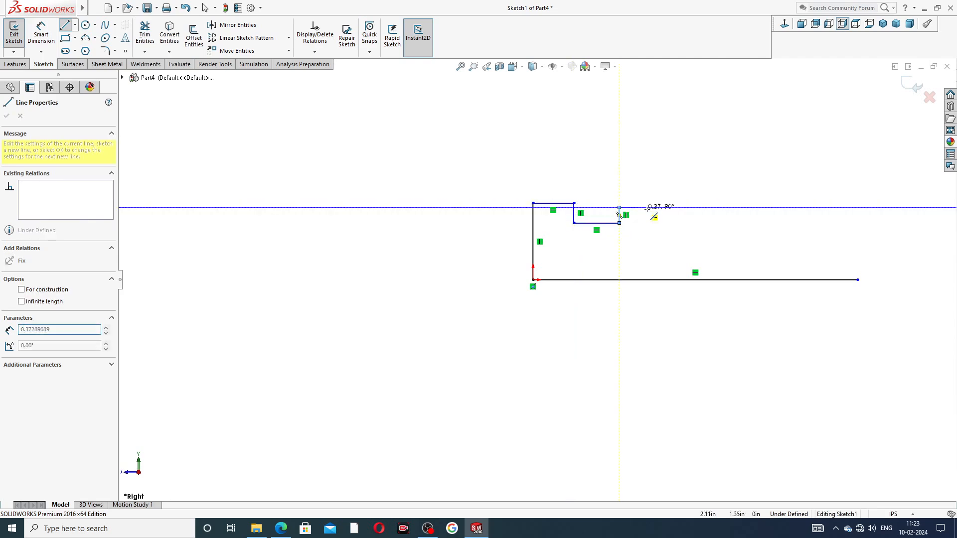
click(689, 208)
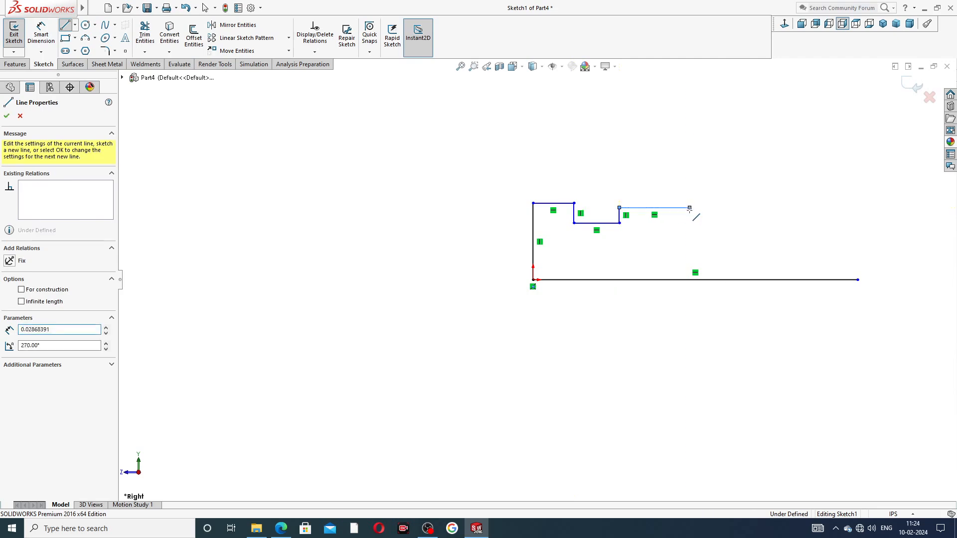
click(689, 219)
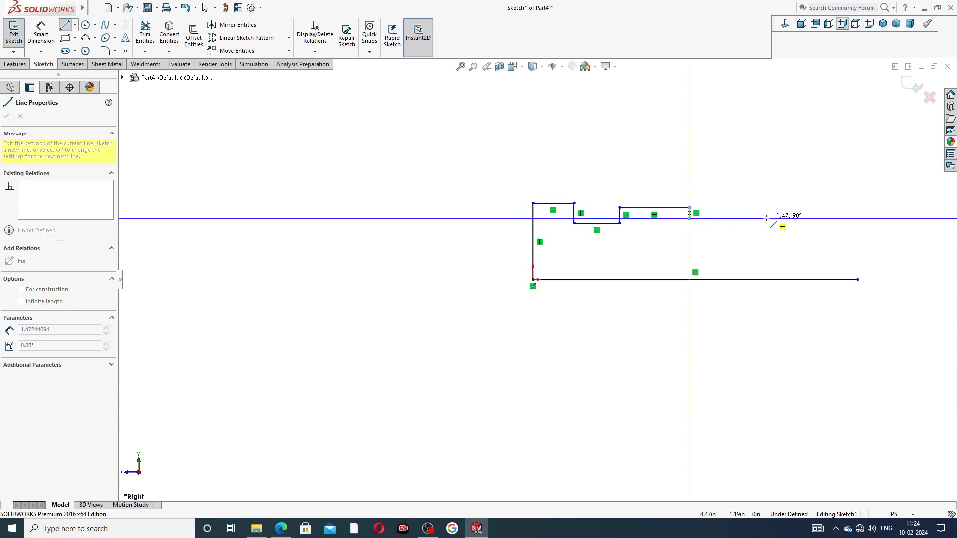
Step: Continue the profile with a shank about 1.47 in long, a groove about 0.75 in wide and an end collar, closing it to the base line
click(766, 218)
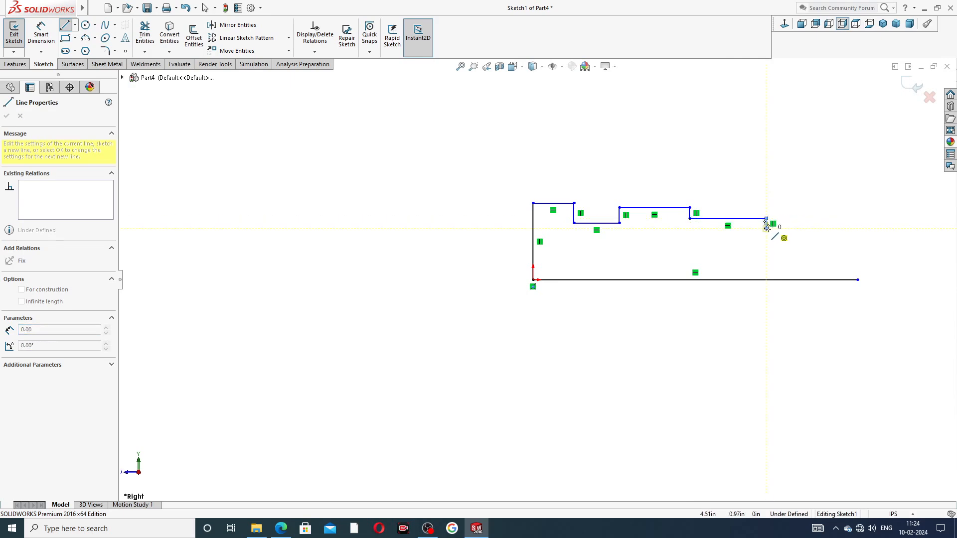
click(766, 228)
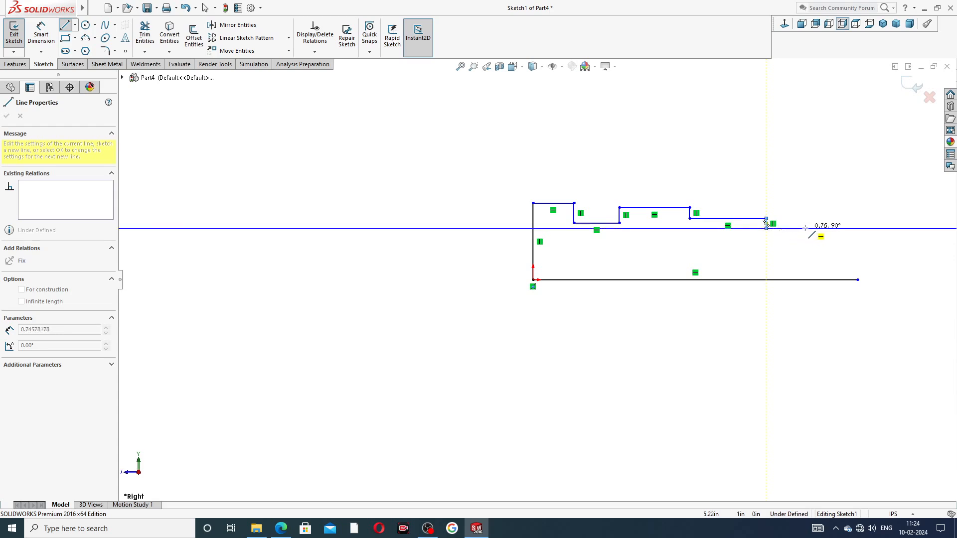
click(805, 229)
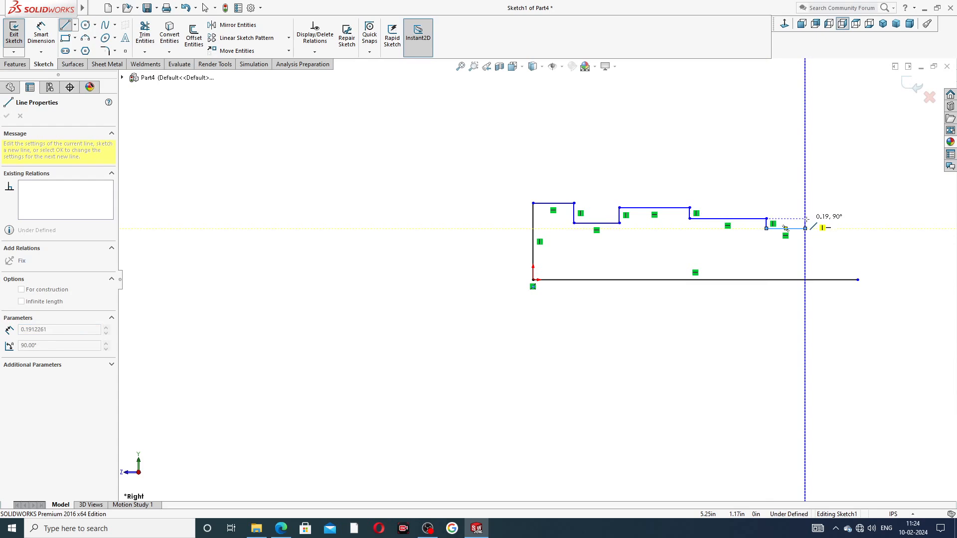
click(805, 219)
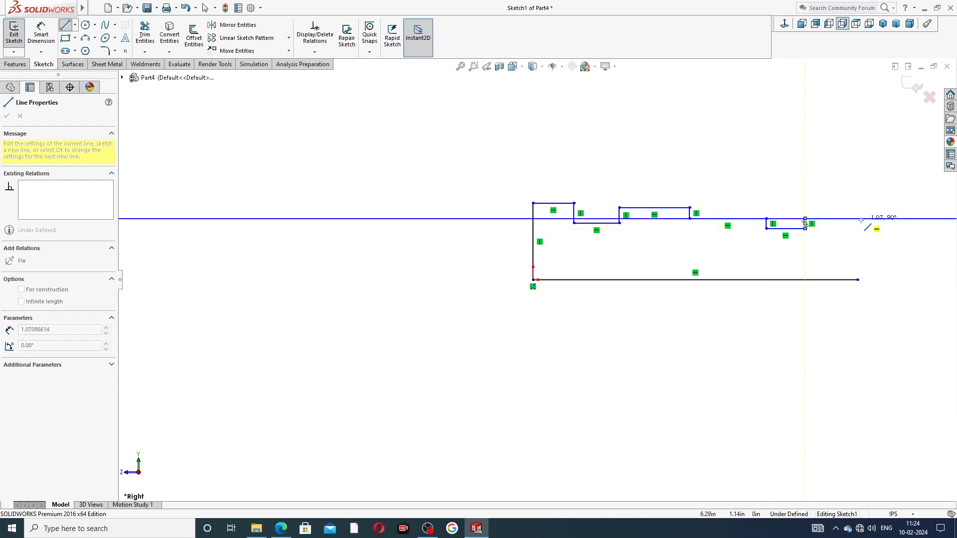
click(857, 219)
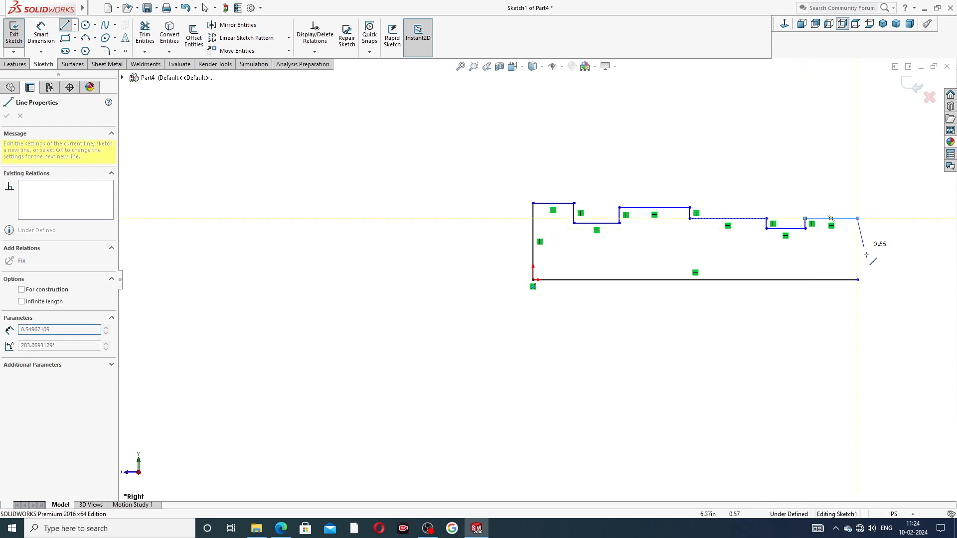
click(858, 280)
right_click(878, 270)
click(887, 277)
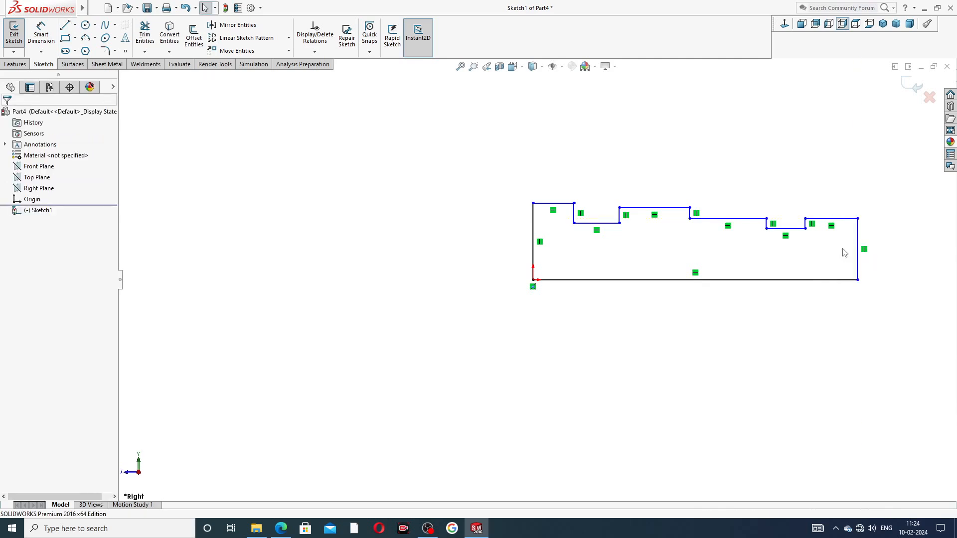
Step: Reshape the profile by lowering the head's top edge to about 1.31 in, deepening the neck recess and slightly lowering the raised section beside it
scroll(841, 249, down, 3)
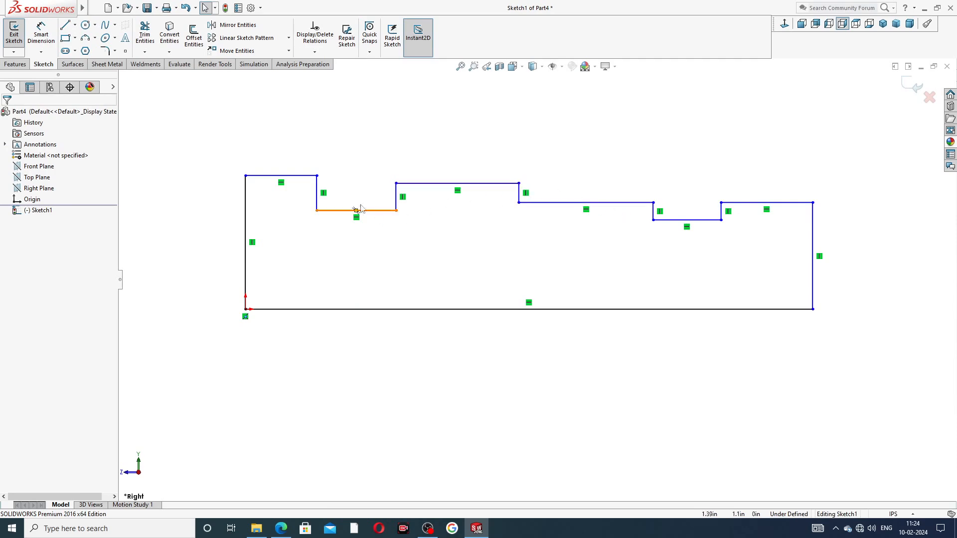
scroll(575, 288, up, 3)
scroll(590, 275, down, 2)
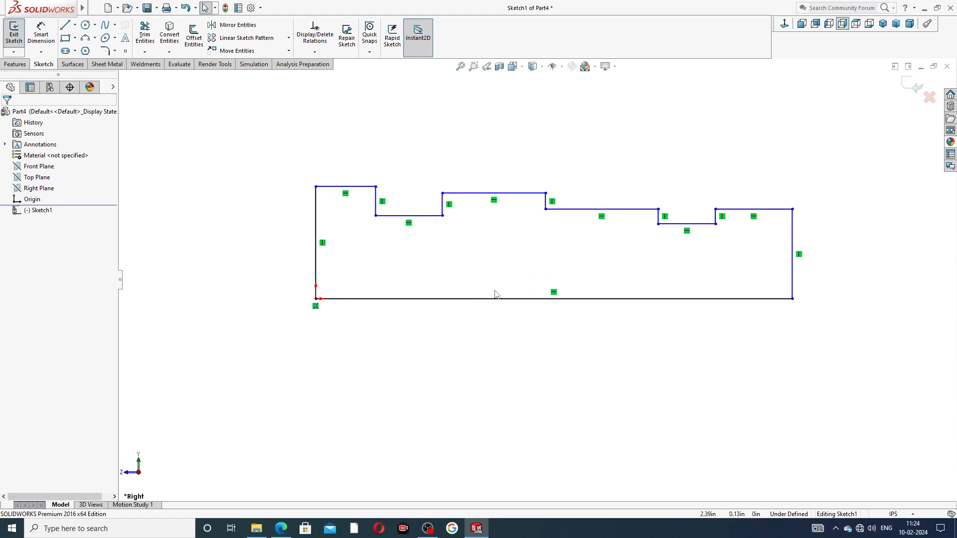
drag(315, 187, 316, 198)
click(397, 215)
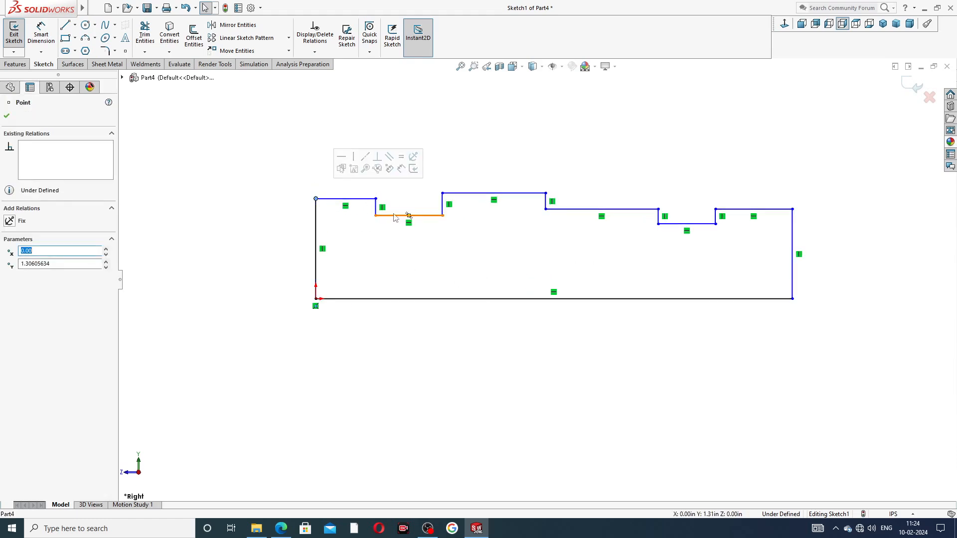
drag(395, 233, 399, 248)
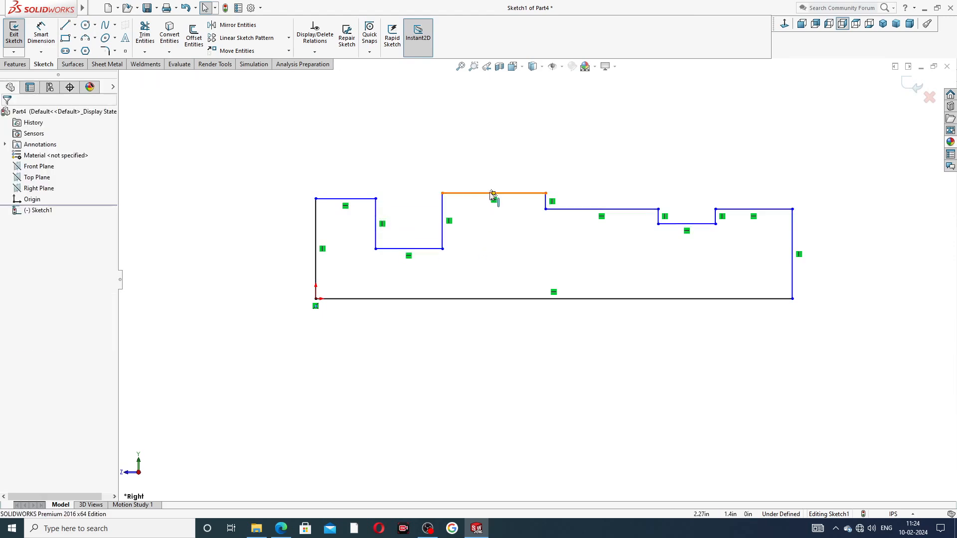
drag(482, 200, 487, 214)
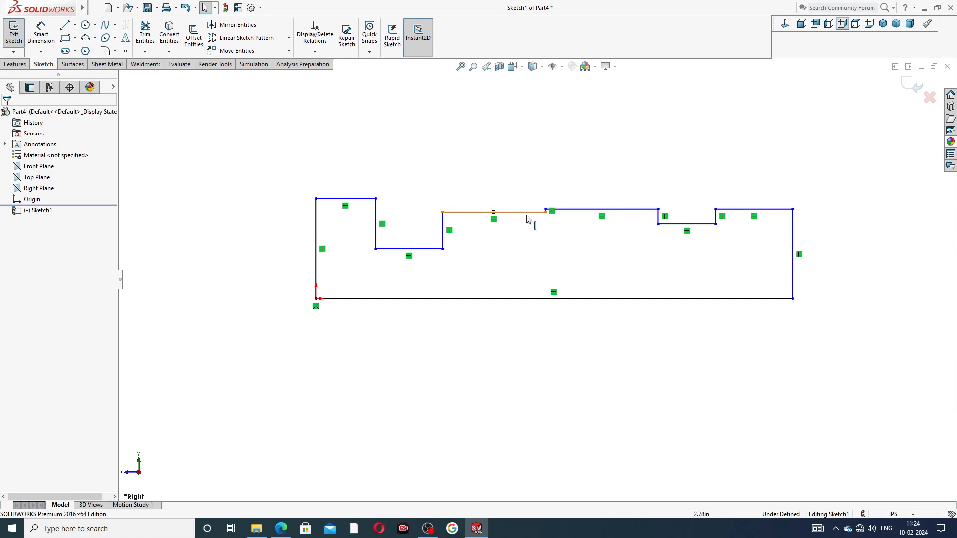
drag(513, 213, 513, 197)
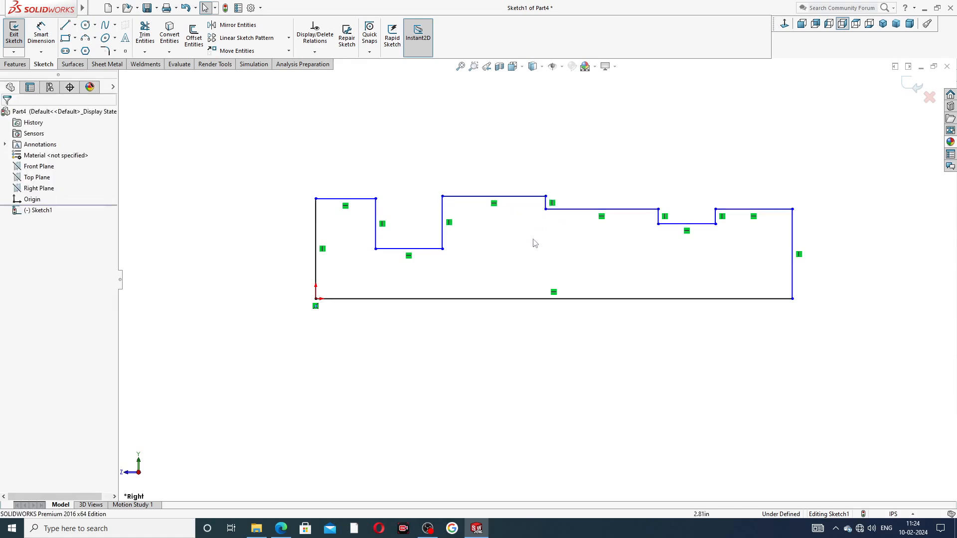
drag(426, 249, 427, 240)
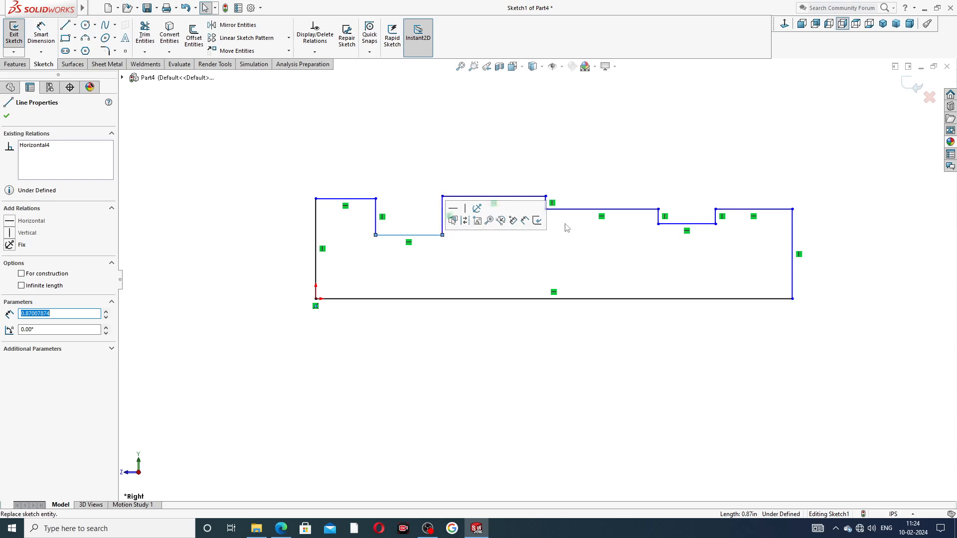
click(501, 229)
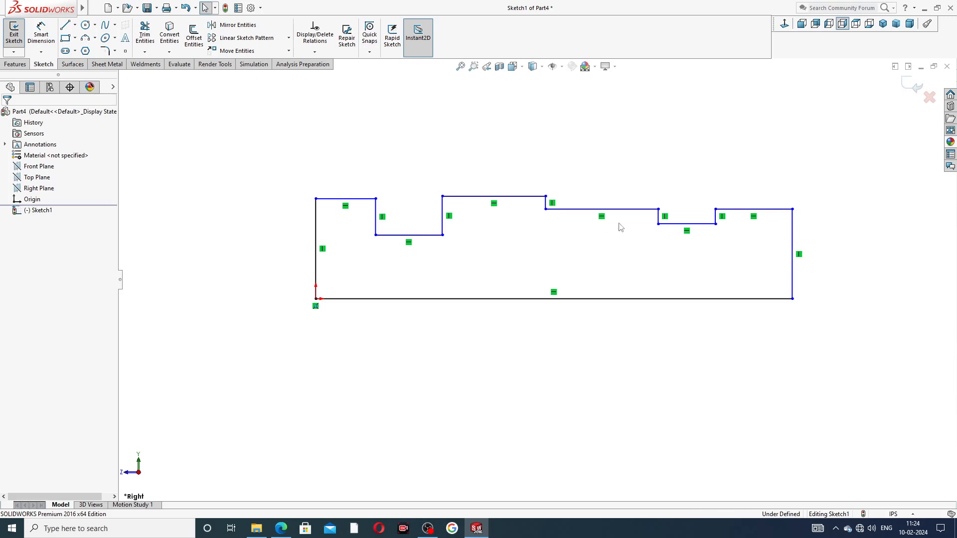
Step: Dimension the profile's overall length between its two vertical end edges as 6.25 in
click(38, 41)
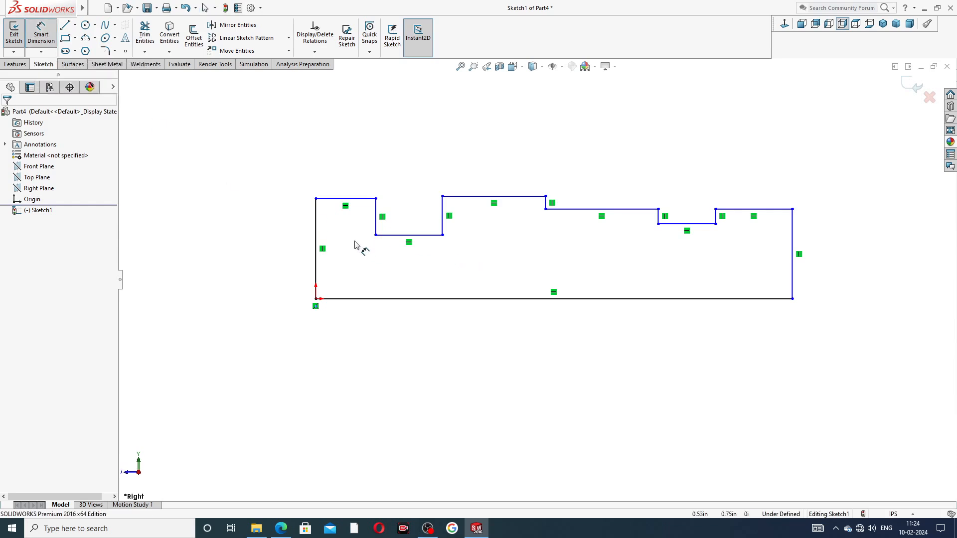
click(316, 248)
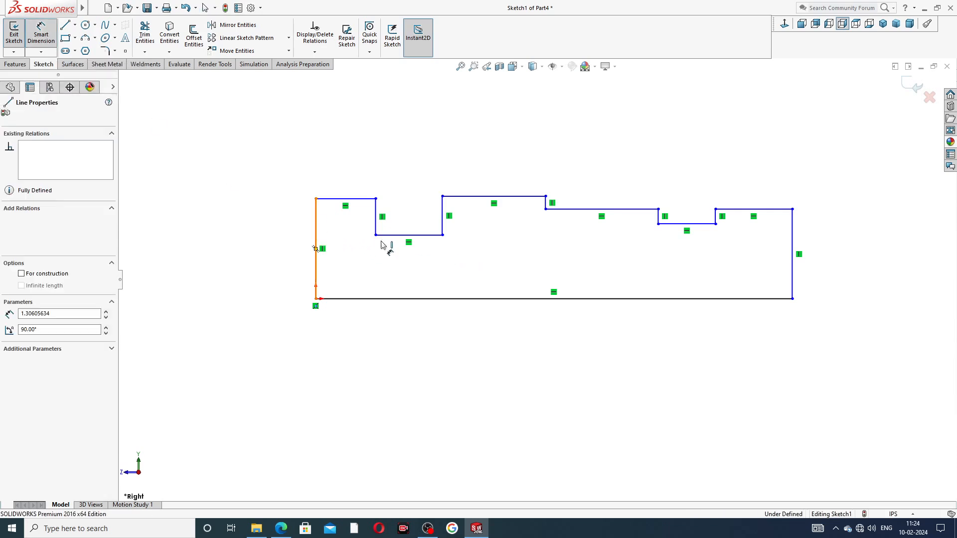
click(792, 247)
click(597, 355)
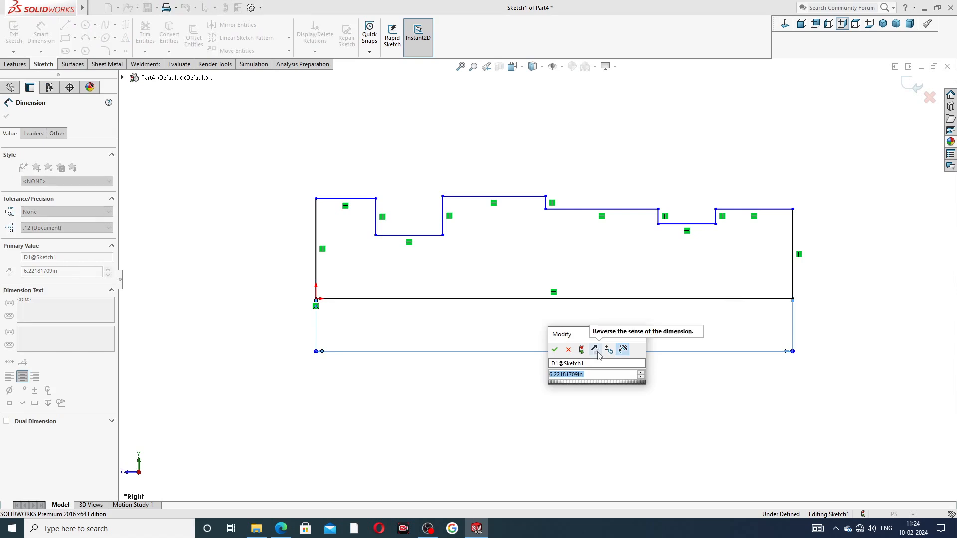
text(6.)
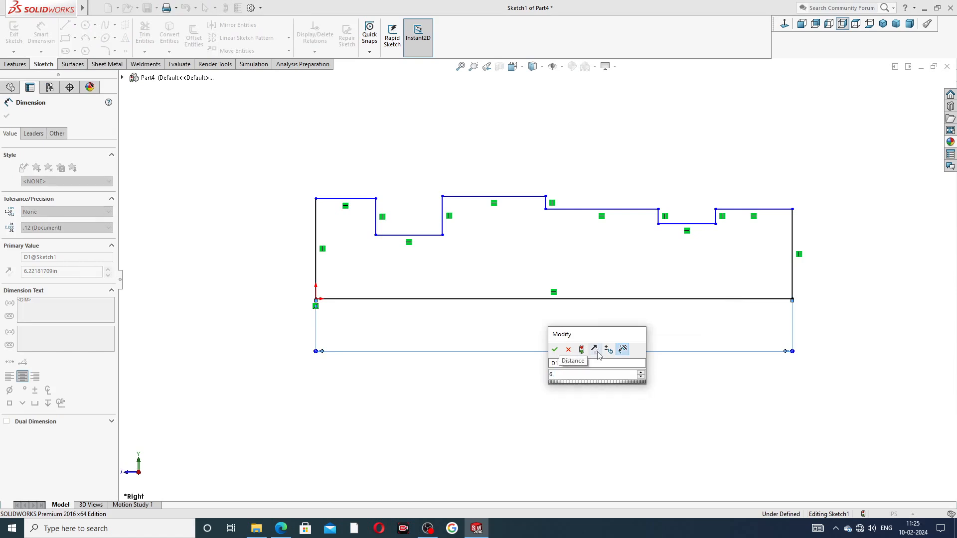
text(25)
key(Return)
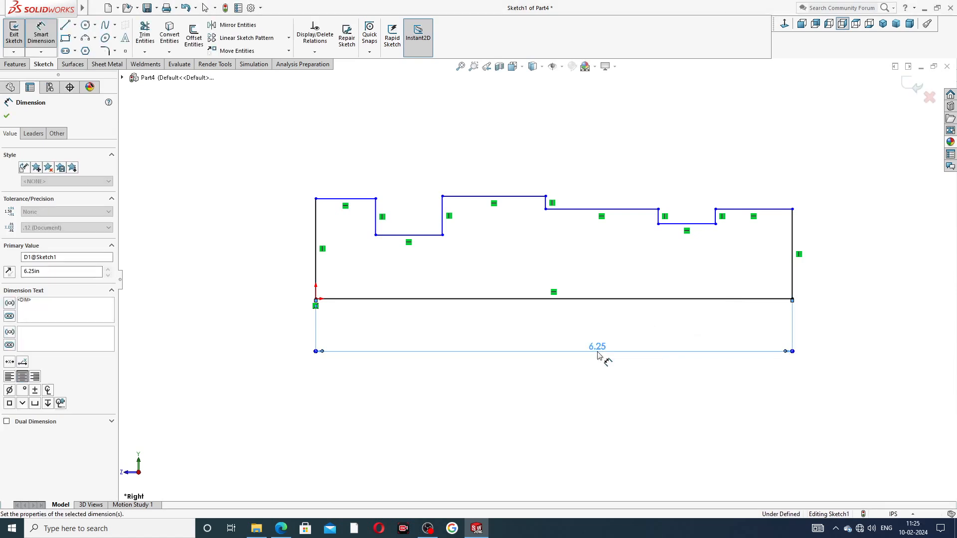
Step: Check the vice screw drawing for the head's radius and dimension the vertical edge at the profile's head end as 0.38 in
click(280, 528)
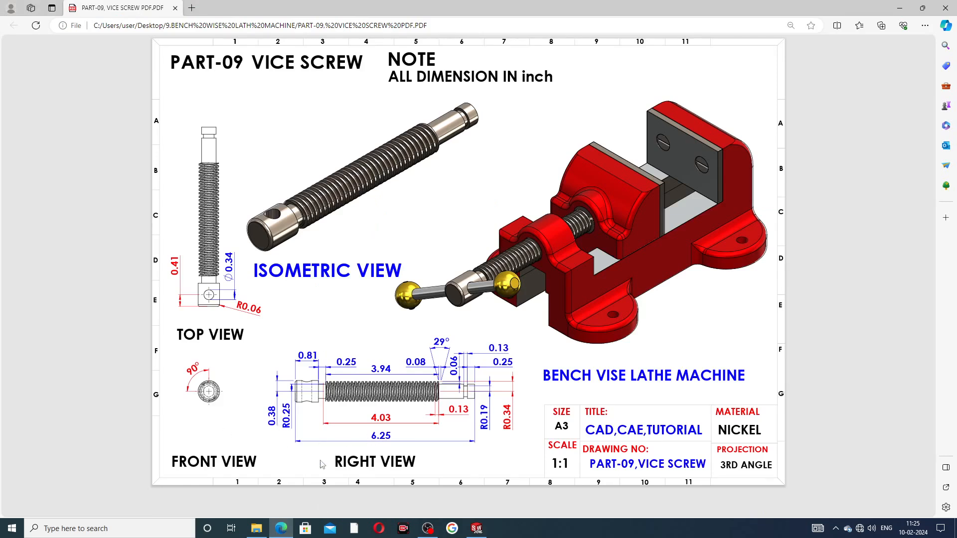
click(280, 529)
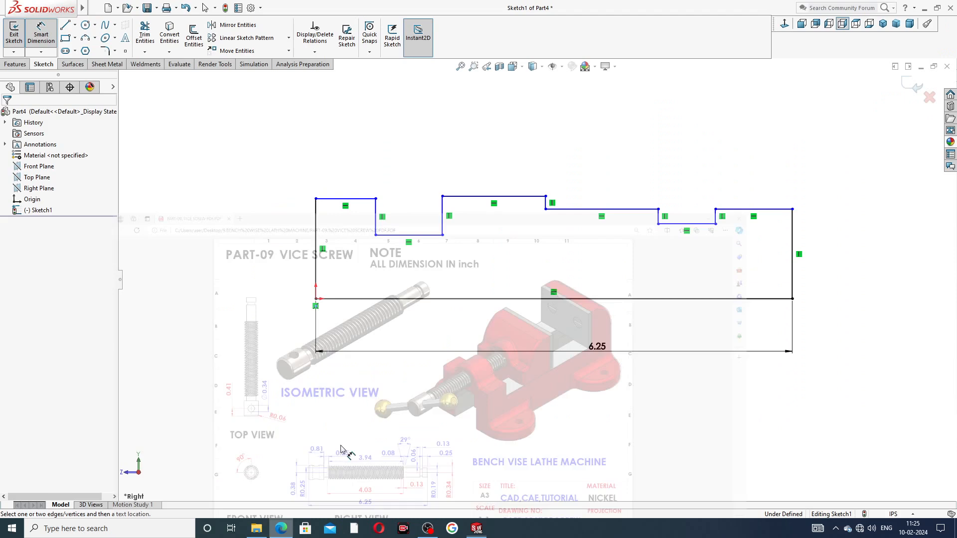
click(316, 215)
click(298, 243)
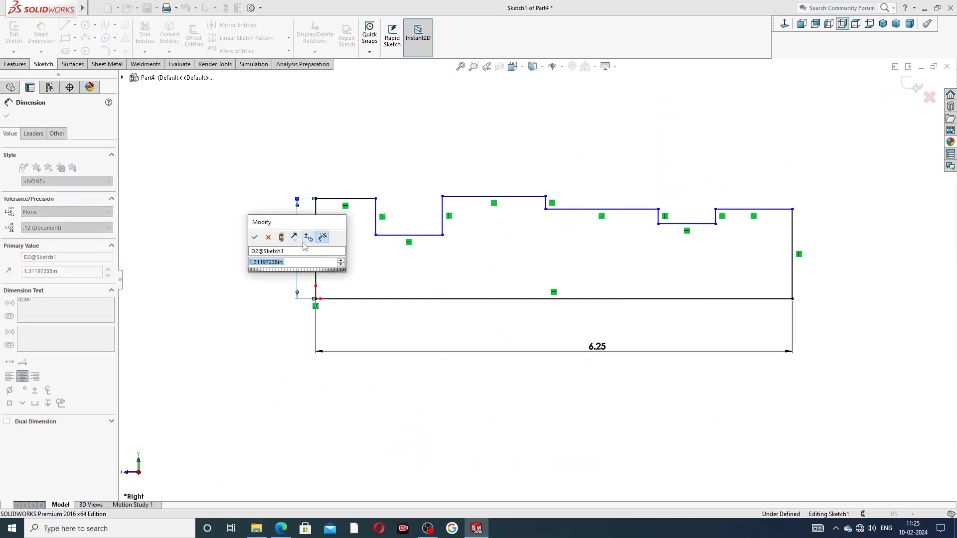
text(.)
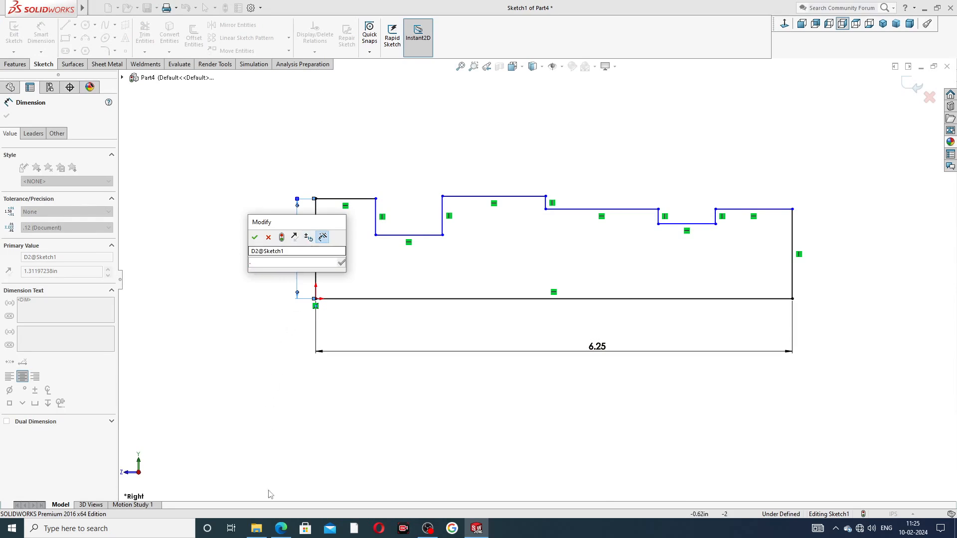
click(281, 529)
click(282, 529)
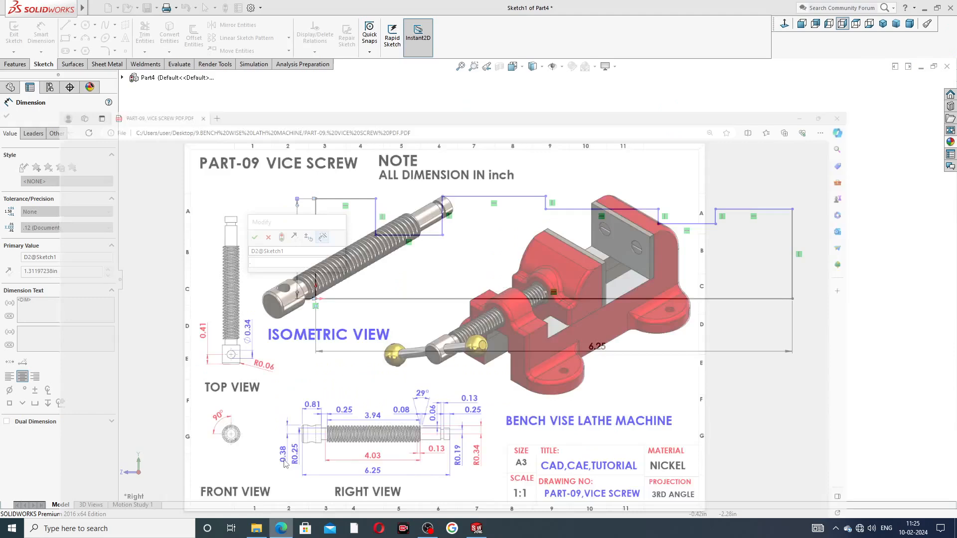
click(266, 265)
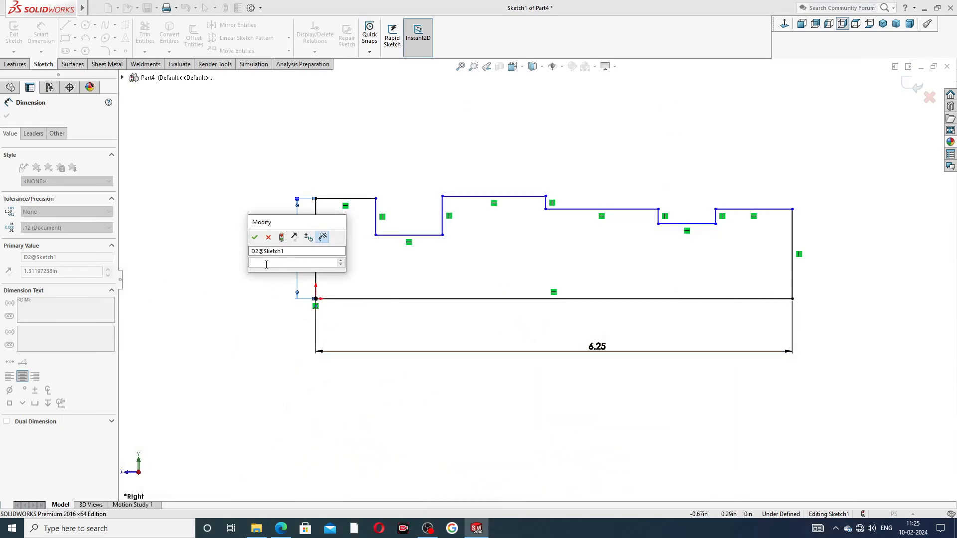
text(.38)
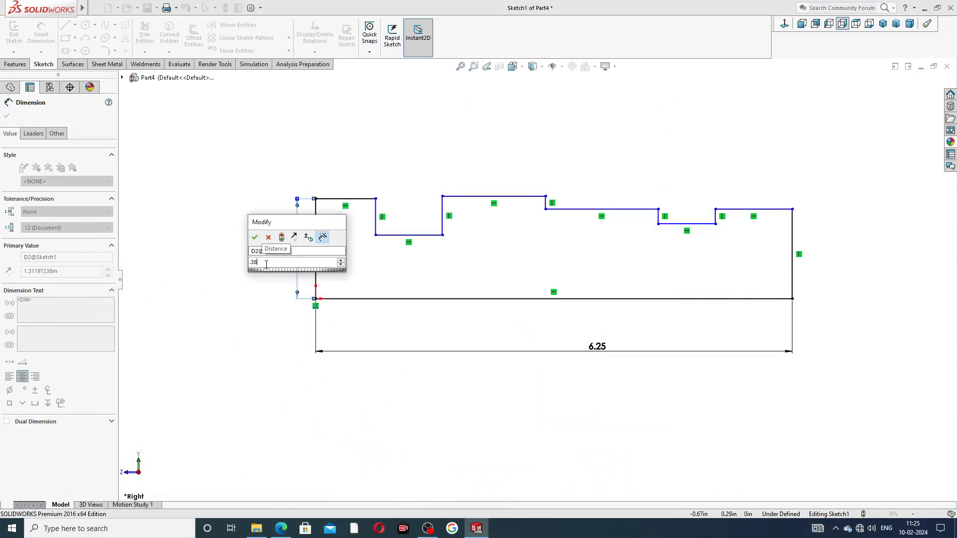
key(Return)
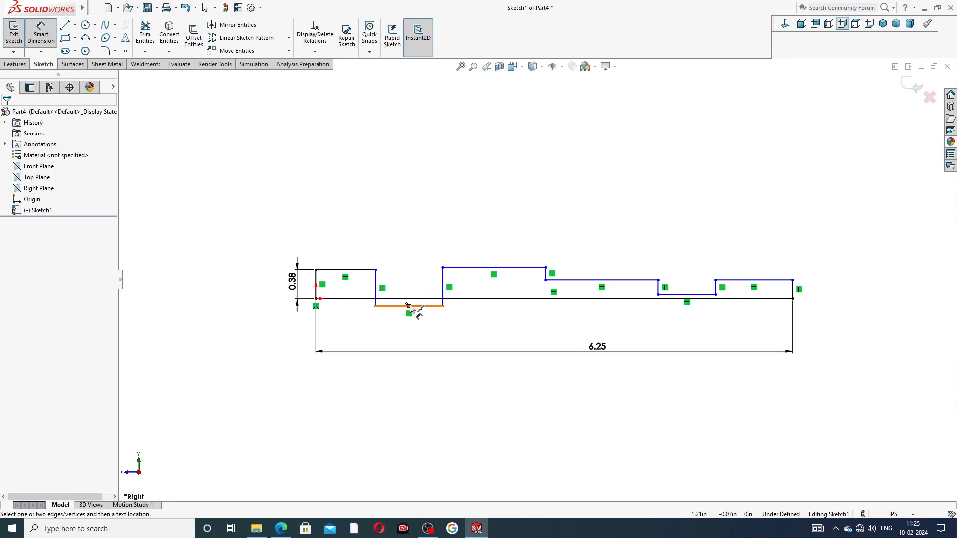
Step: Move the neck recess's bottom edge above the base line and raise the top edge of the raised section beside it
right_click(412, 228)
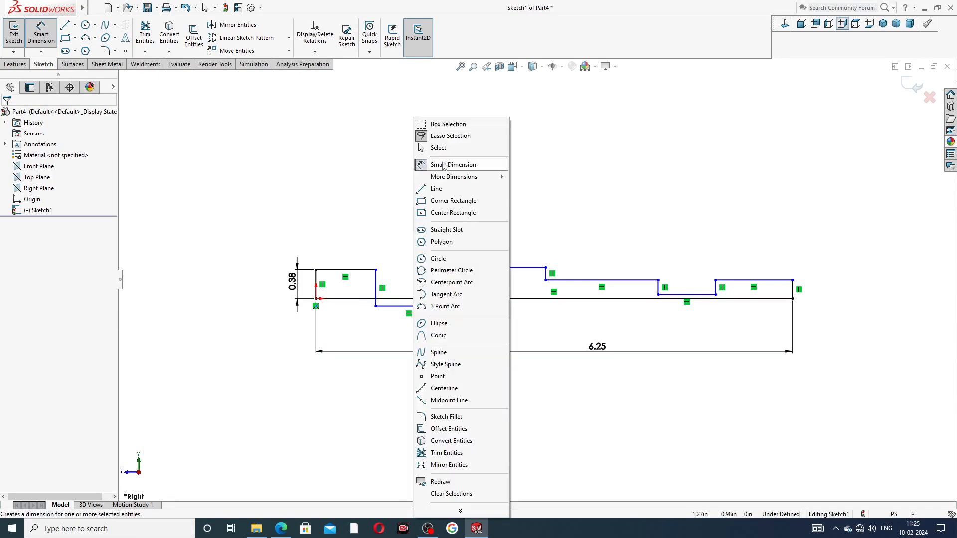
click(438, 148)
drag(427, 309, 431, 281)
key(Escape)
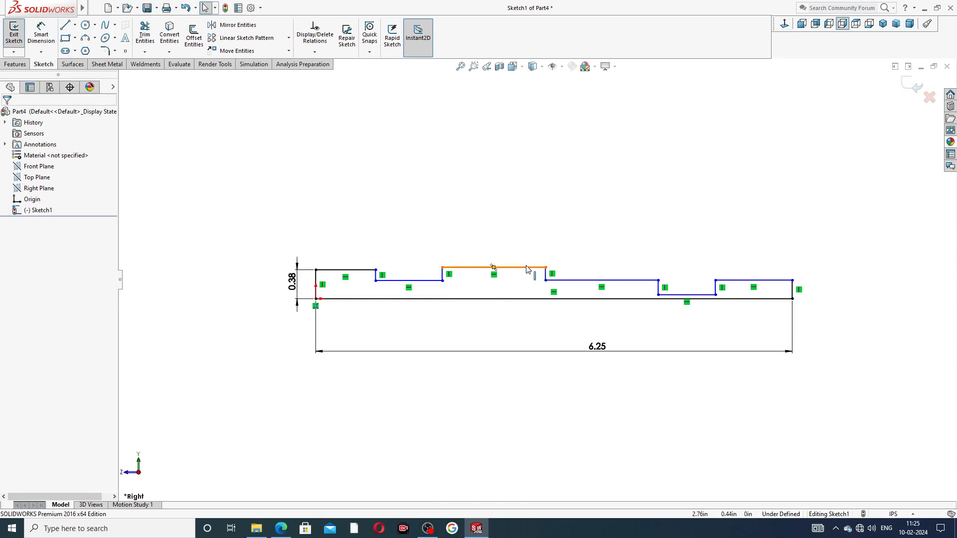
drag(528, 268, 524, 255)
key(Escape)
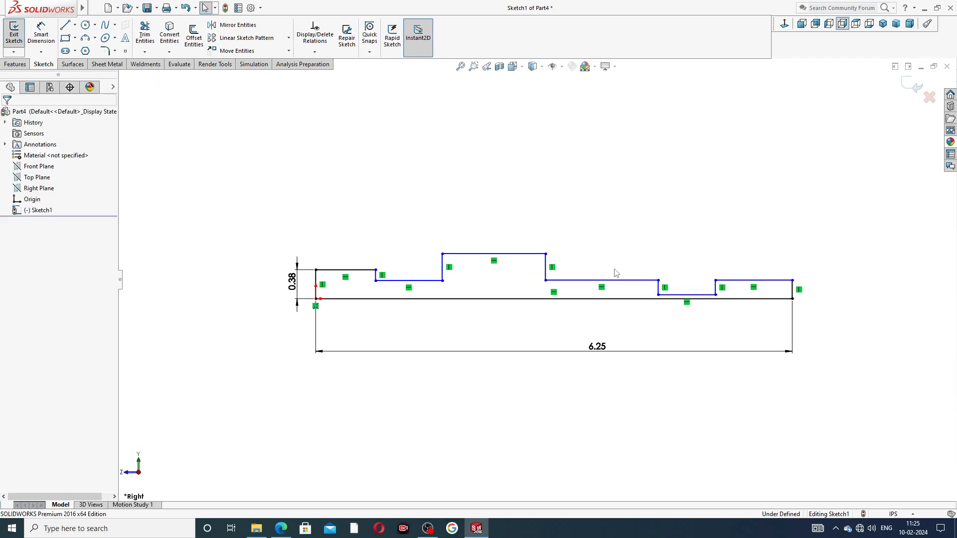
Step: Raise the horizontal edges of the shank, the groove and the end collar slightly farther above the base line
drag(644, 280, 642, 268)
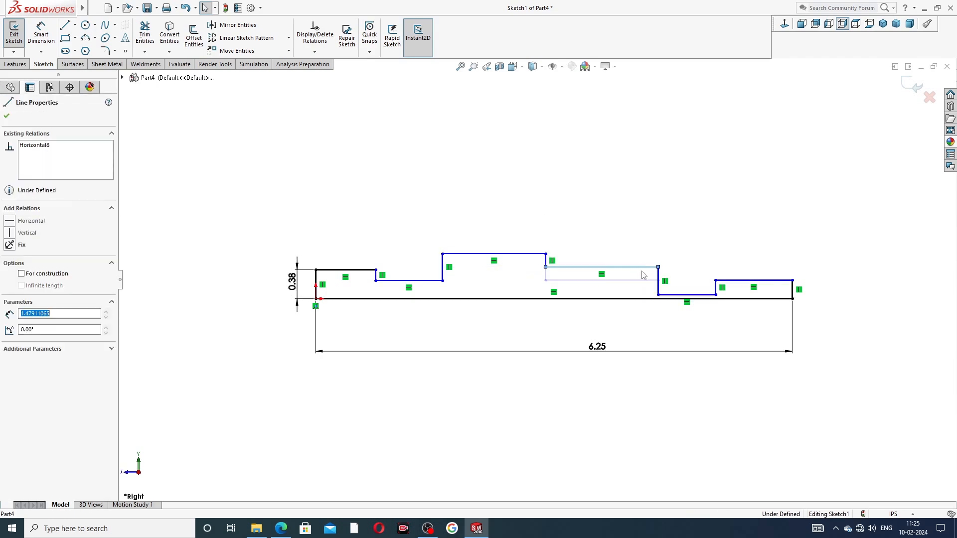
drag(679, 295, 678, 285)
click(747, 281)
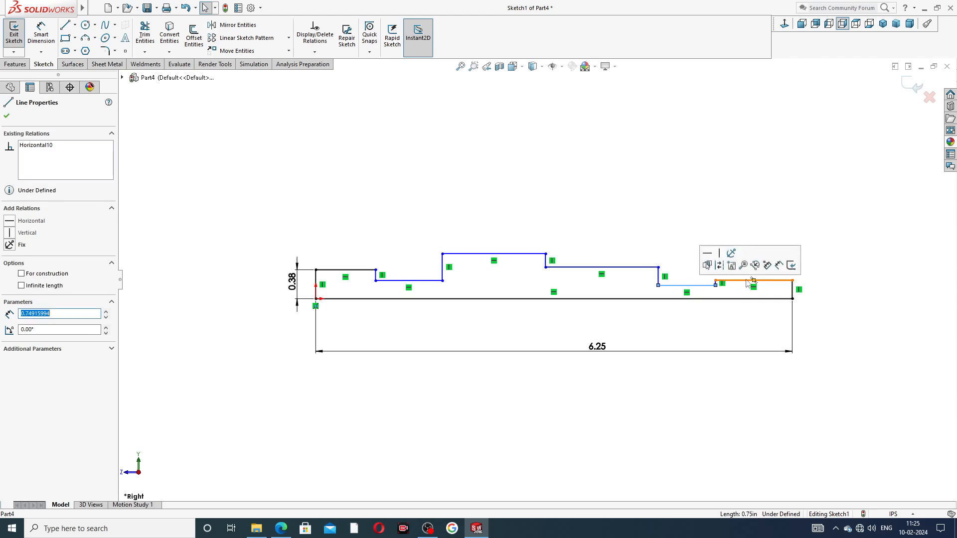
drag(748, 281, 741, 269)
key(Escape)
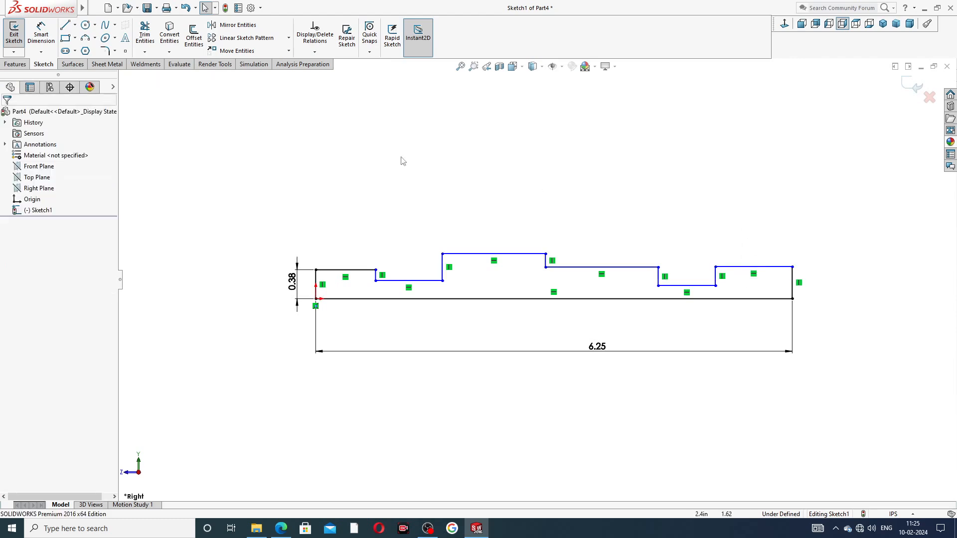
Step: Dimension the length of the head's top edge as 0.81 in
click(40, 40)
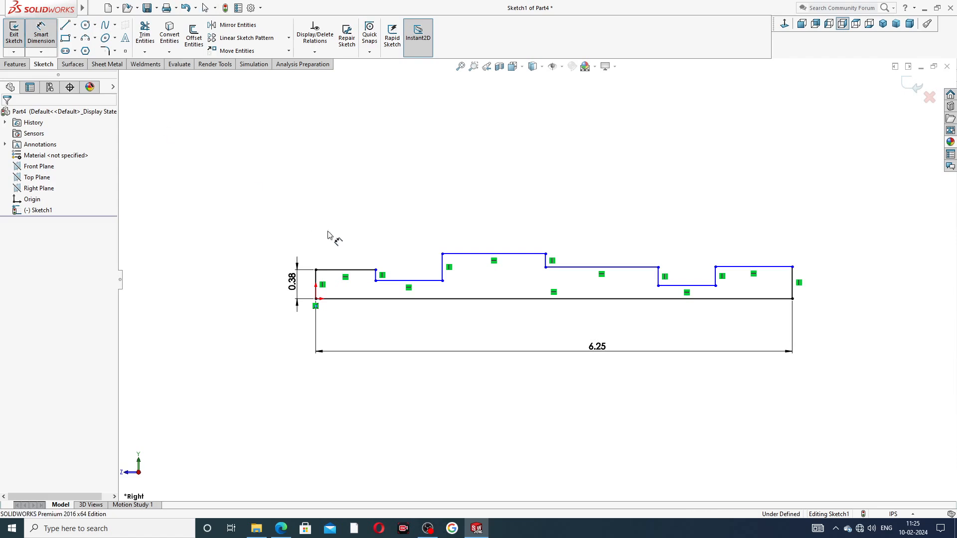
click(352, 270)
click(354, 258)
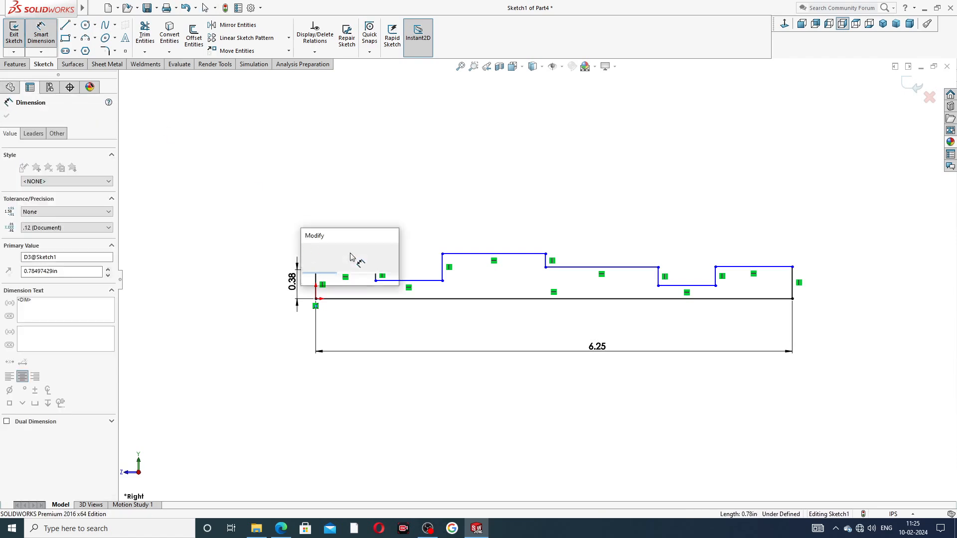
text(.81)
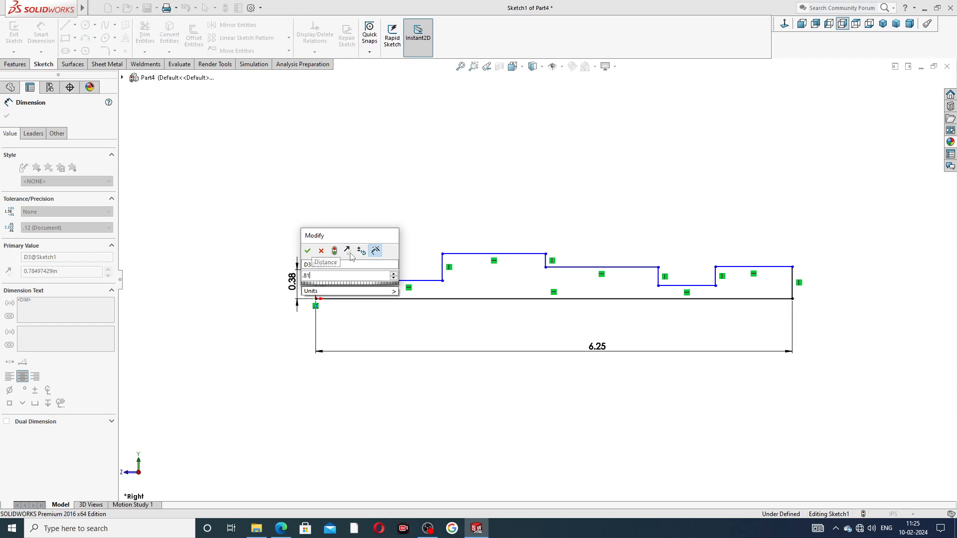
key(Return)
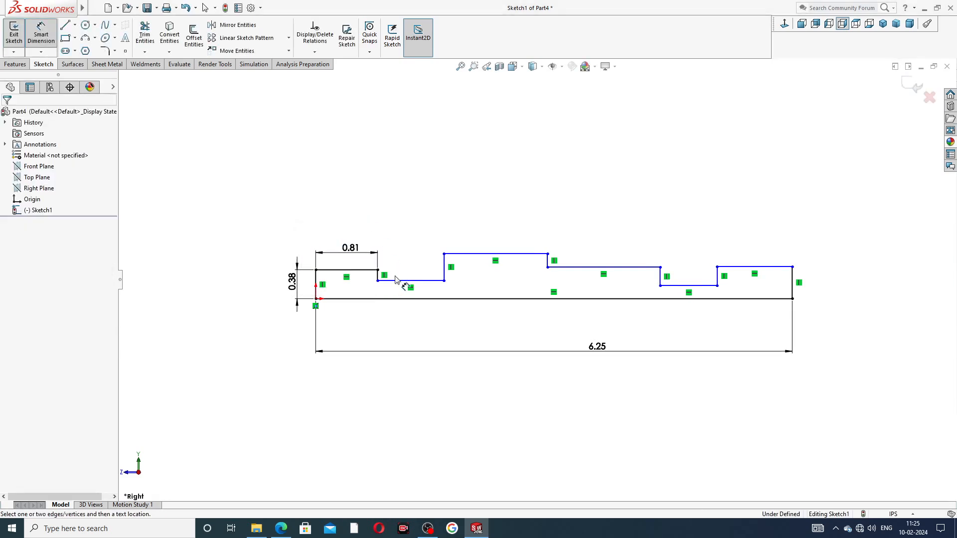
Step: Dimension the width of the neck recess next to the head as 0.25 in
click(400, 282)
click(402, 259)
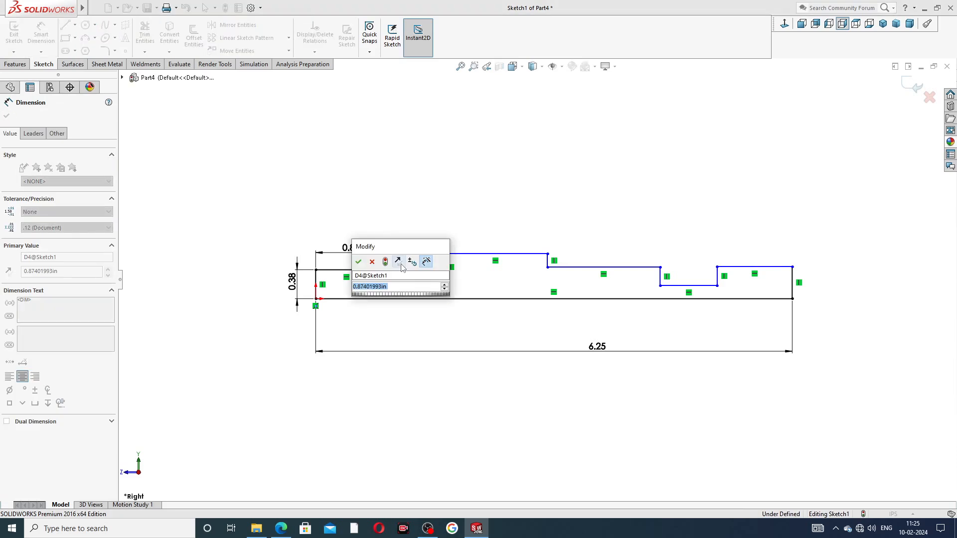
text(.)
text(25)
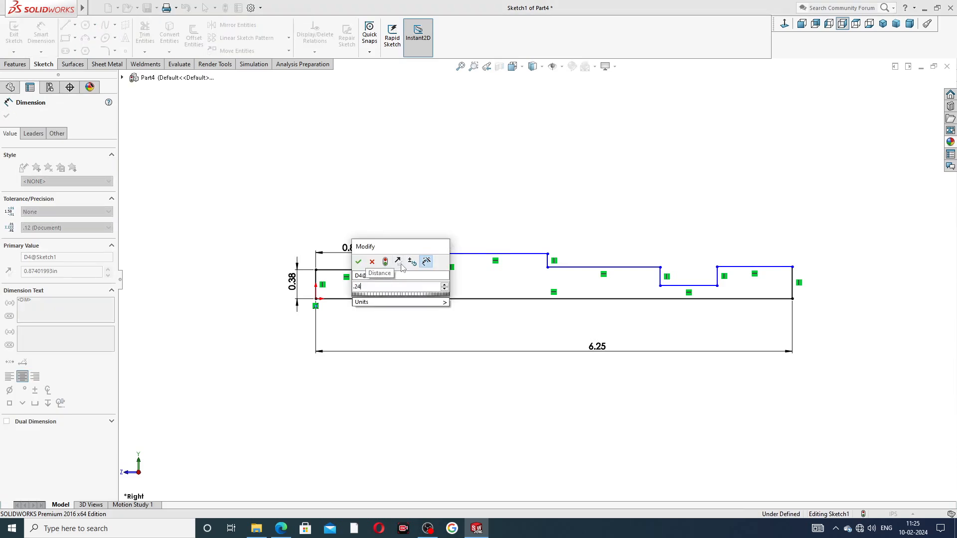
key(Return)
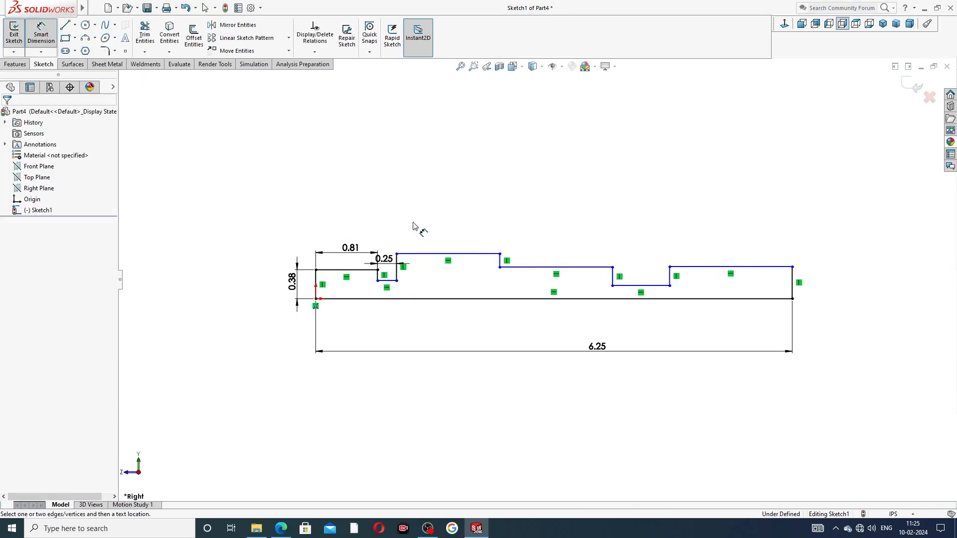
Step: Dimension the floor of the first notch 0.25 in above the baseline and leave the Smart Dimension tool
click(388, 299)
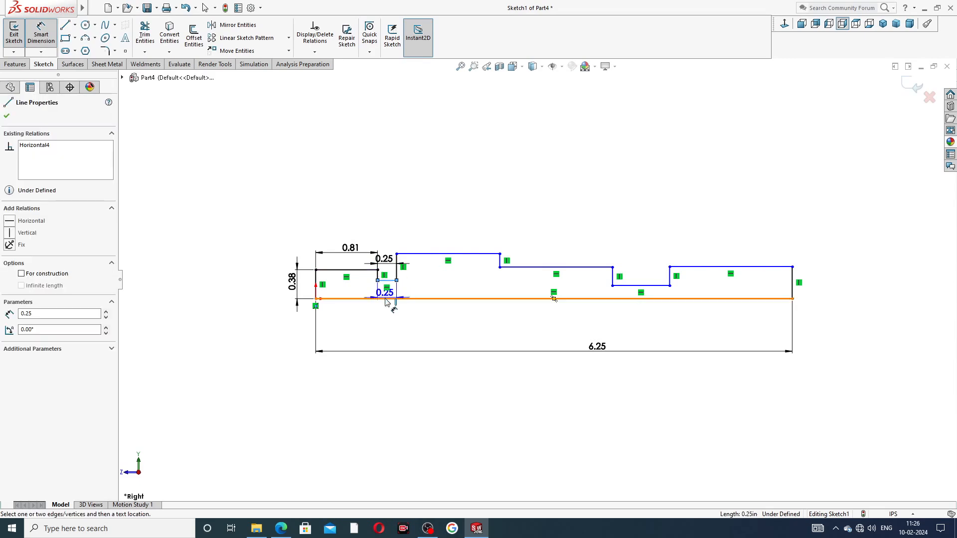
click(366, 291)
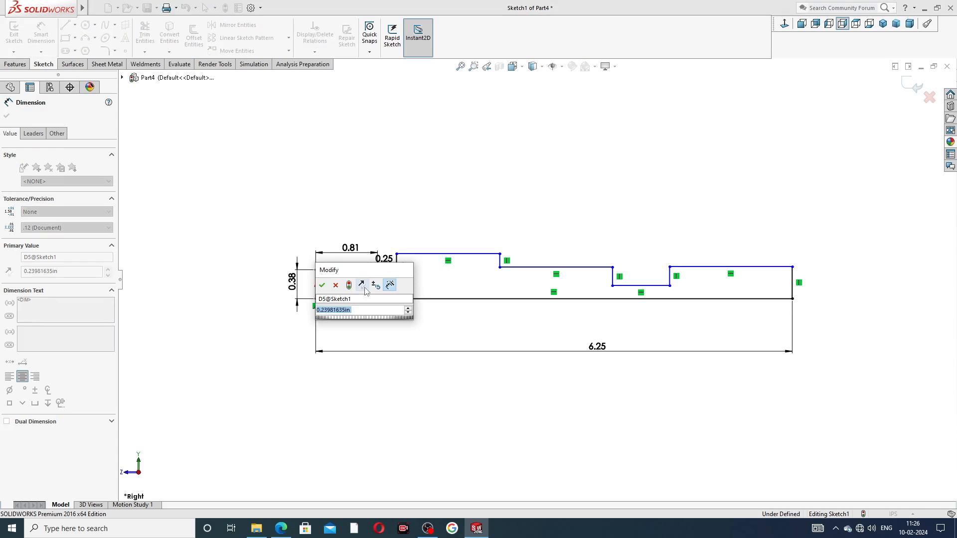
text(.25)
key(Return)
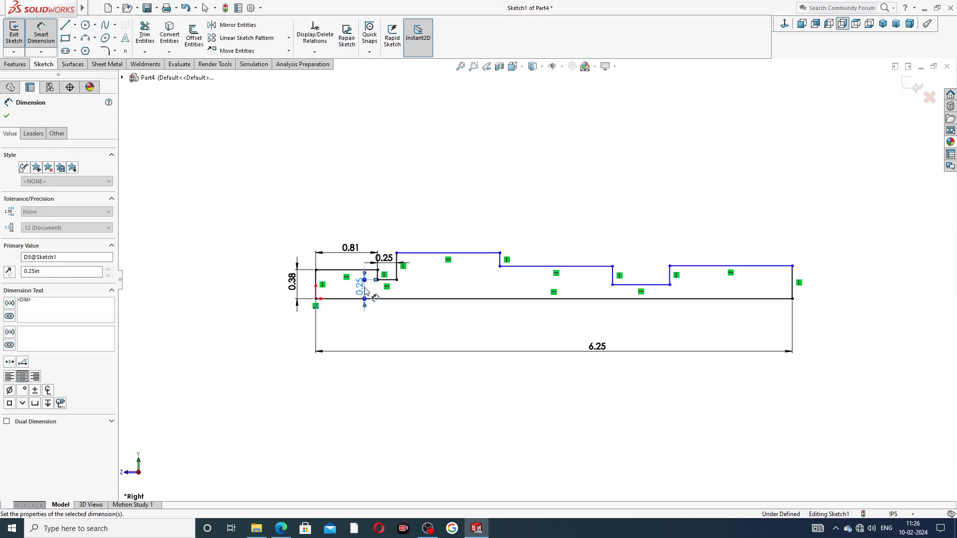
scroll(472, 279, down, 2)
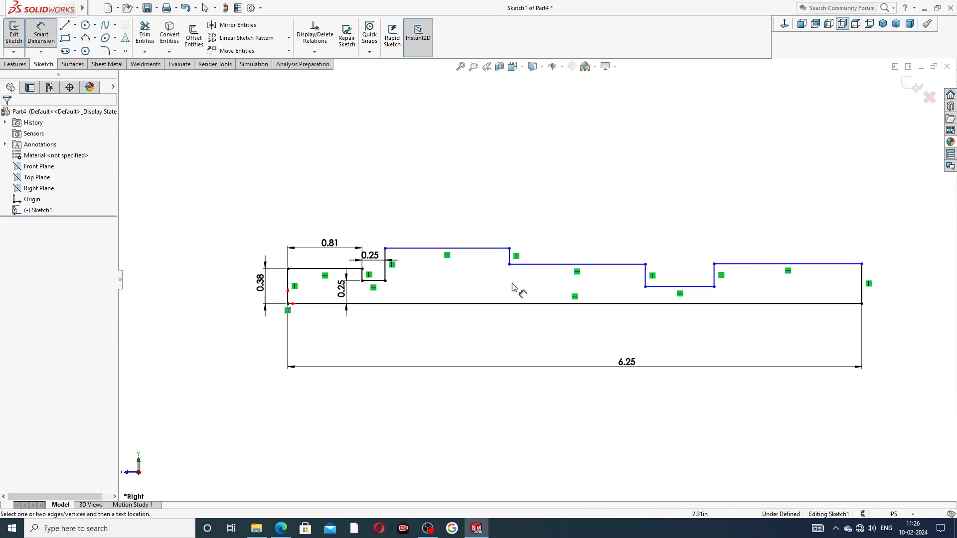
right_click(696, 185)
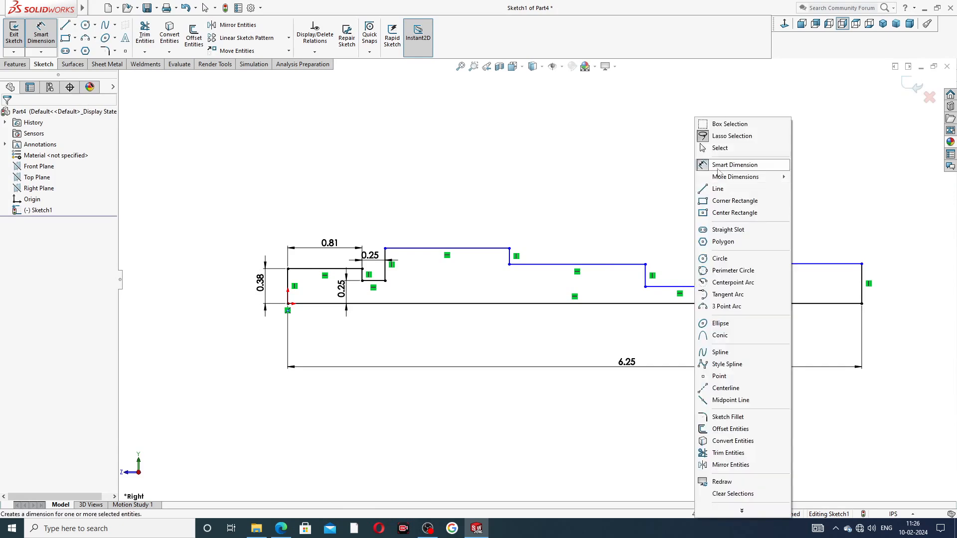
click(716, 145)
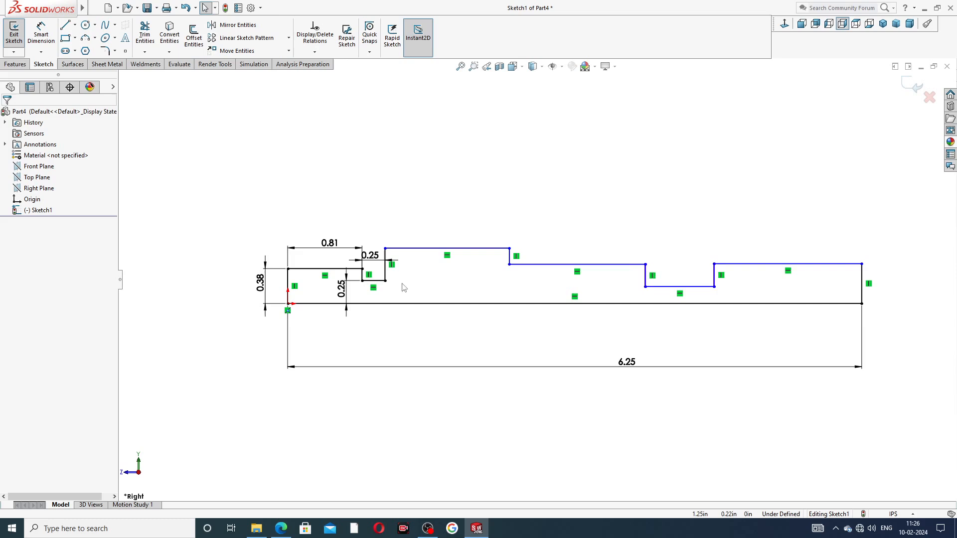
Step: Make the first notch's floor and the two horizontal shaft lines on either side of the far groove collinear
click(376, 281)
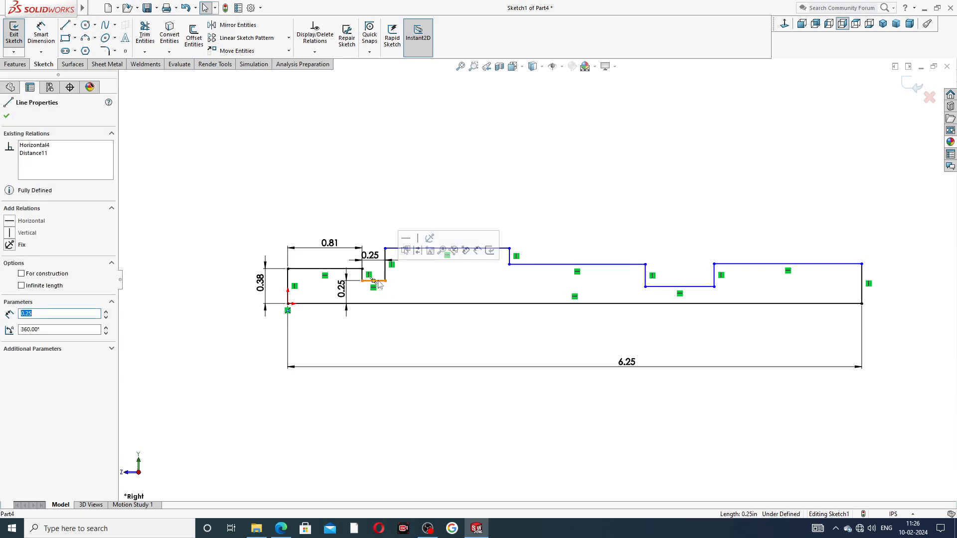
ctrl+click(548, 265)
ctrl+click(732, 265)
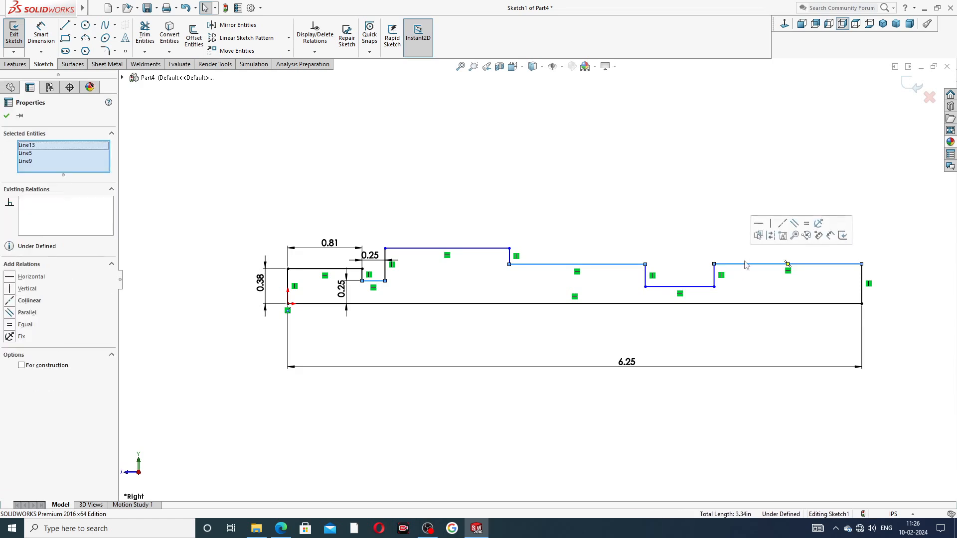
click(781, 225)
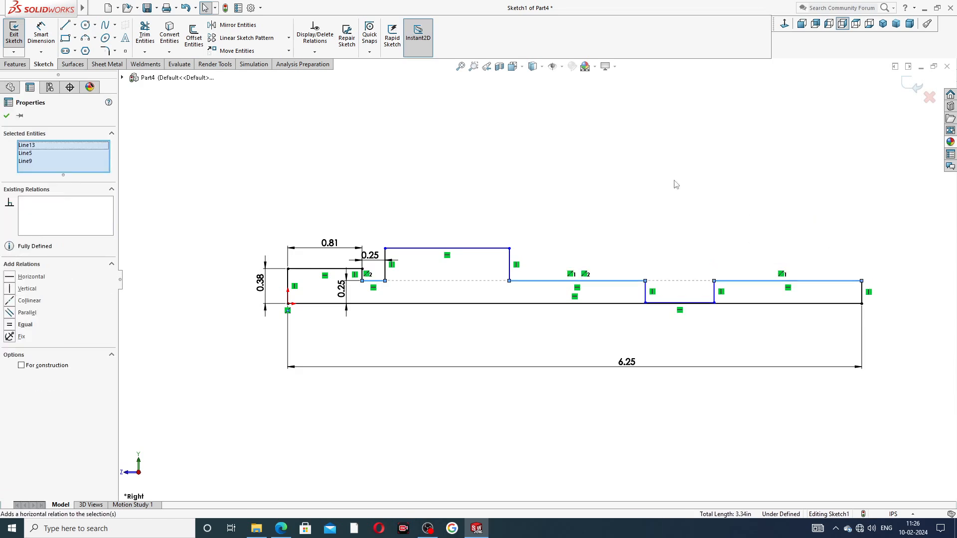
click(672, 183)
Step: Move the floor line of the far groove up, clear of the profile's baseline
click(668, 304)
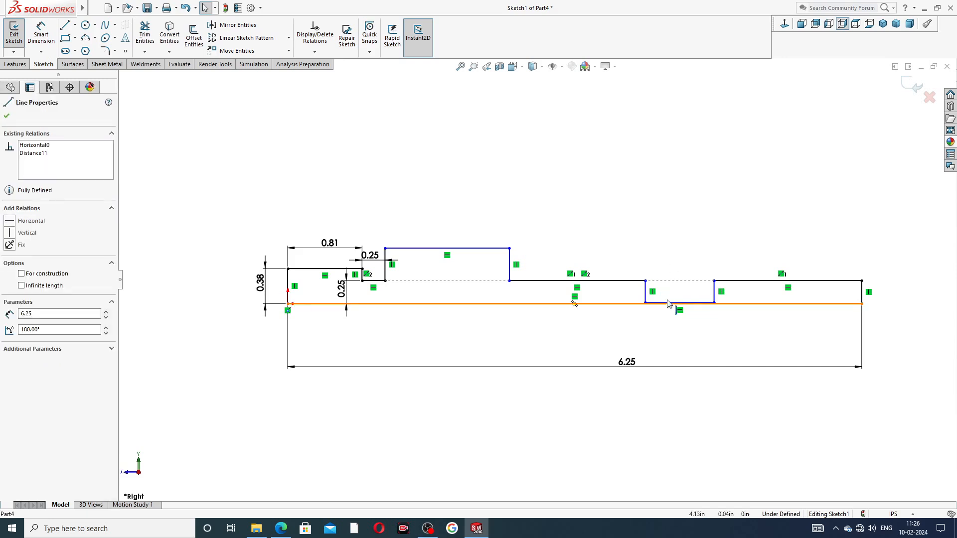
click(664, 246)
scroll(671, 301, down, 1)
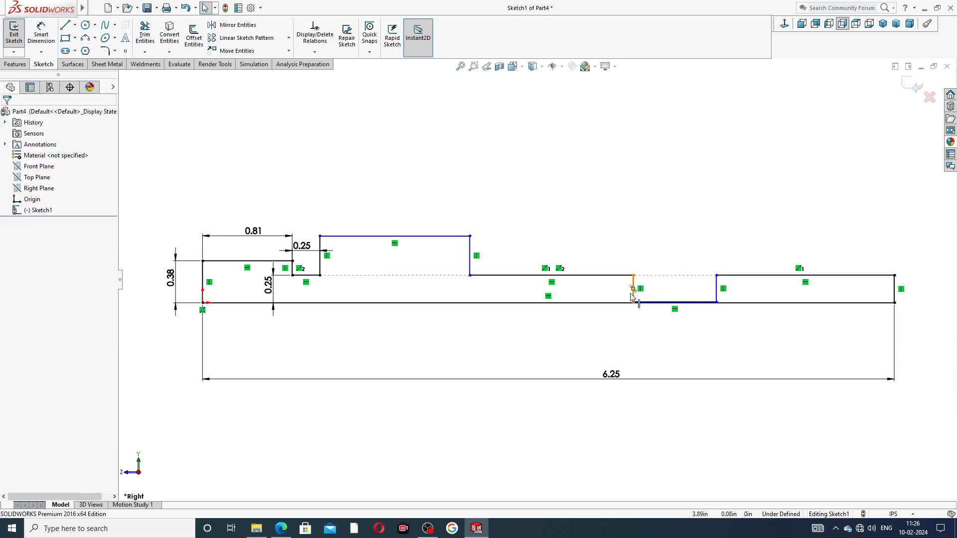
click(646, 303)
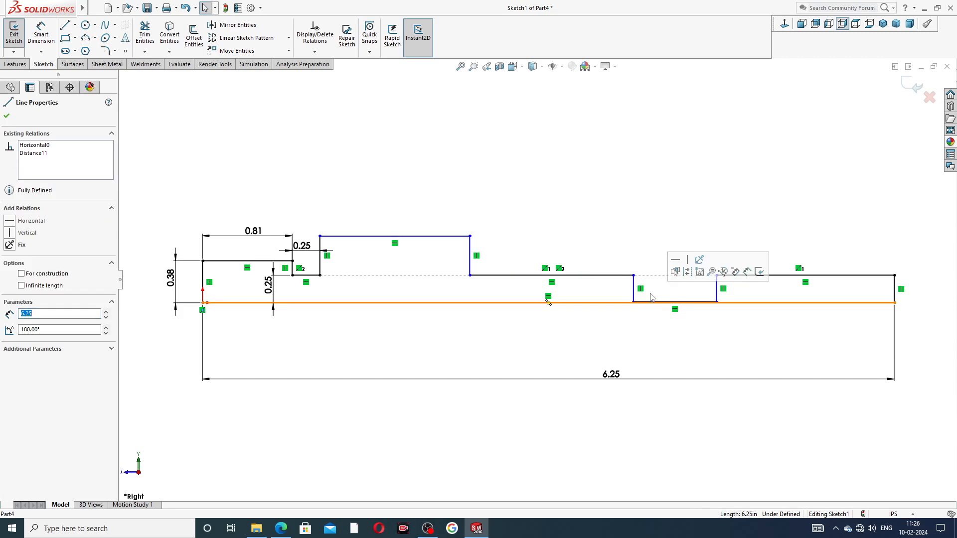
click(654, 240)
scroll(668, 307, down, 3)
click(679, 265)
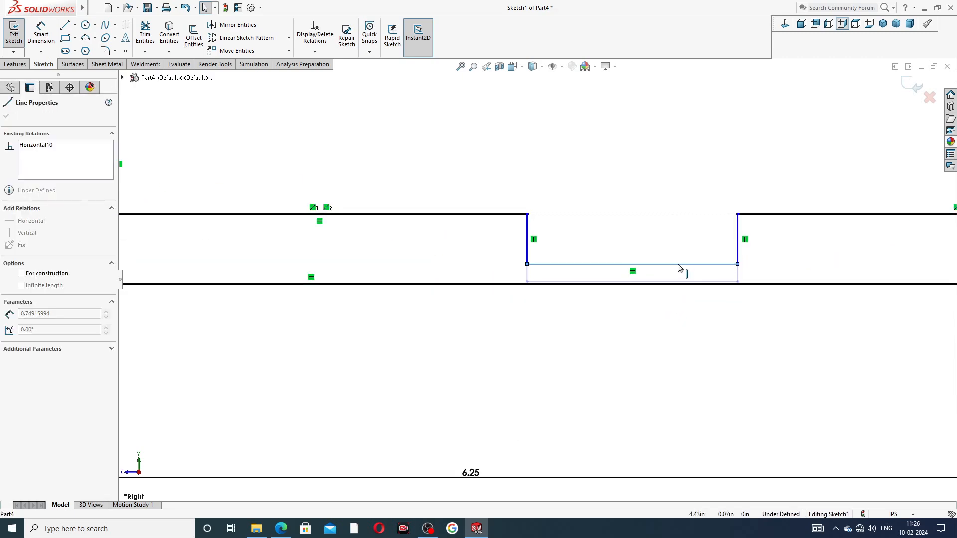
drag(678, 268, 680, 260)
click(664, 182)
scroll(666, 182, up, 3)
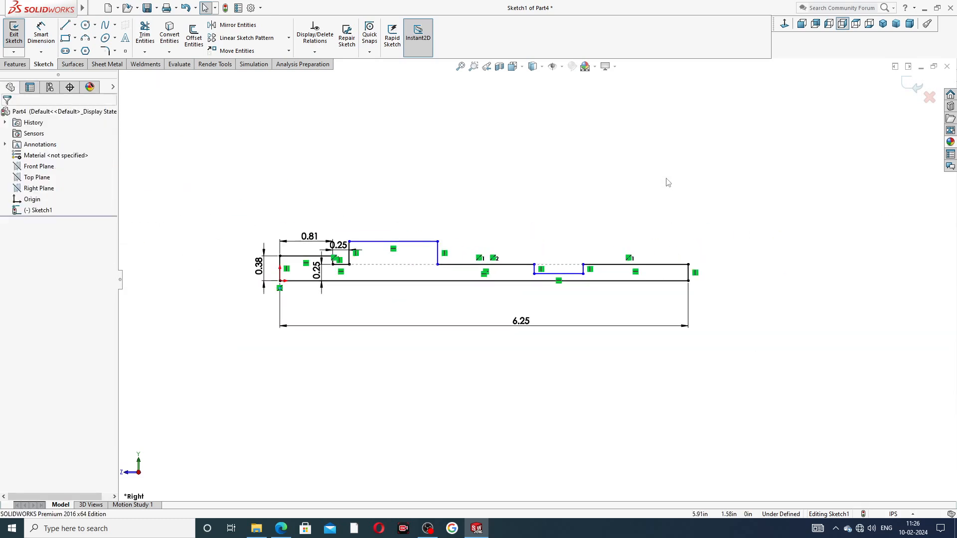
Step: Dimension the short horizontal segment at the far end of the shaft profile to 0.25 in long
click(41, 33)
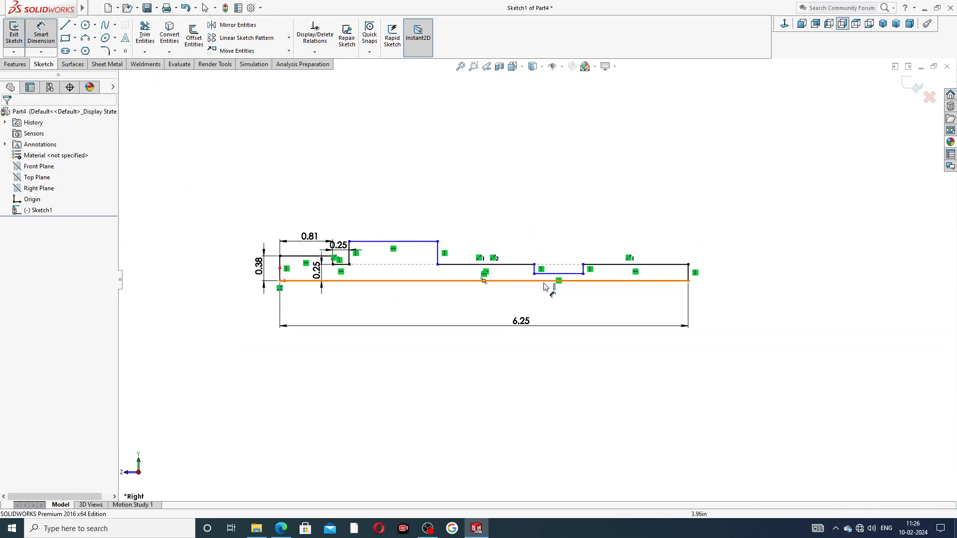
scroll(625, 294, down, 2)
click(673, 242)
click(668, 226)
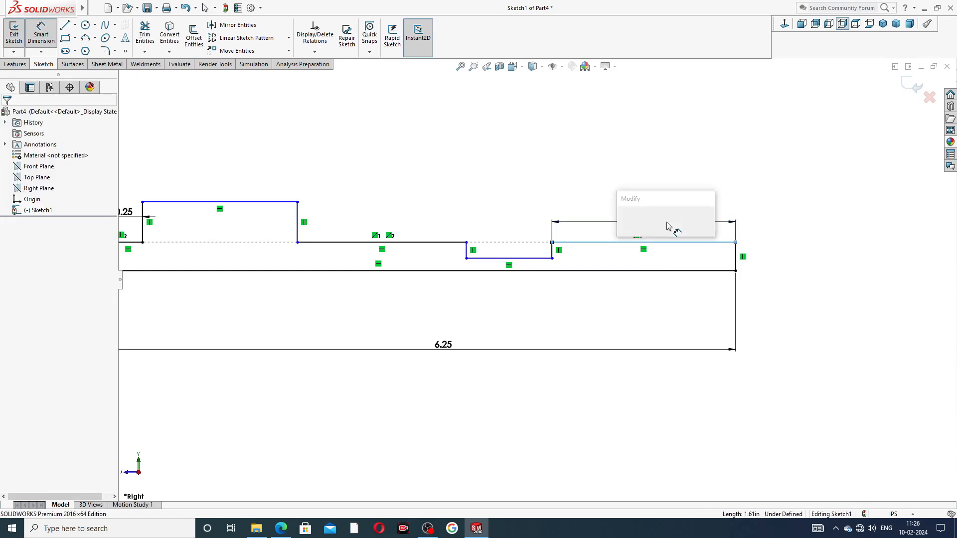
text(.25)
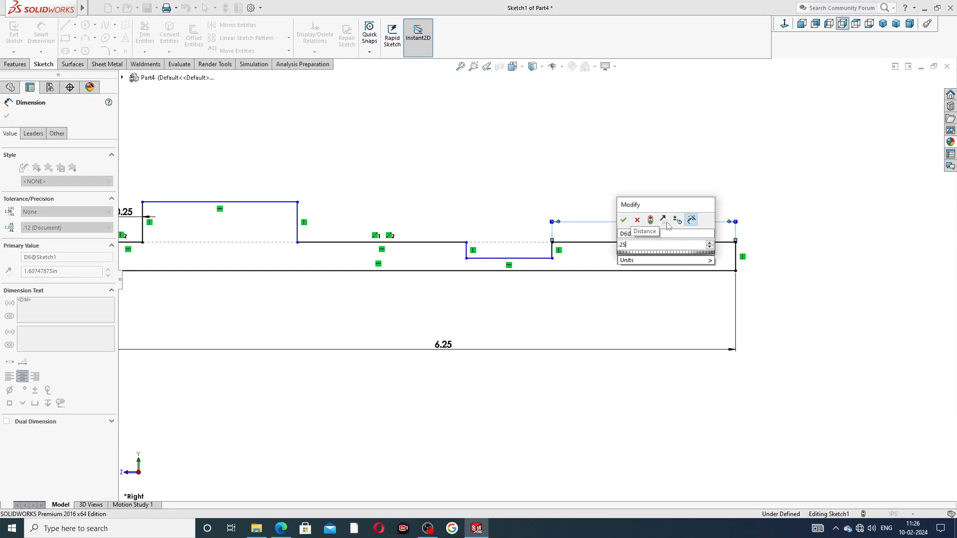
key(Return)
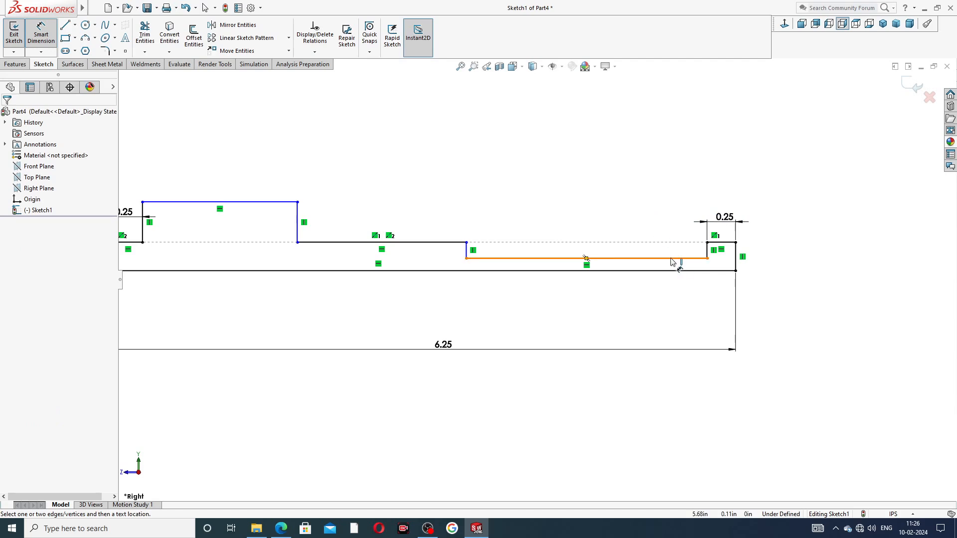
Step: Dimension the width of the far groove to 0.125 in
click(671, 259)
click(632, 234)
key(BackSpace)
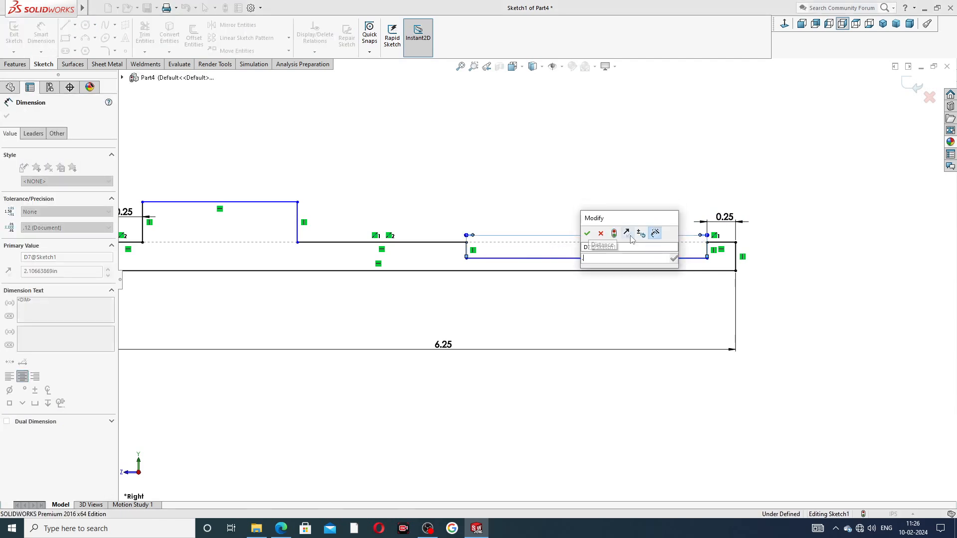
text(.1)
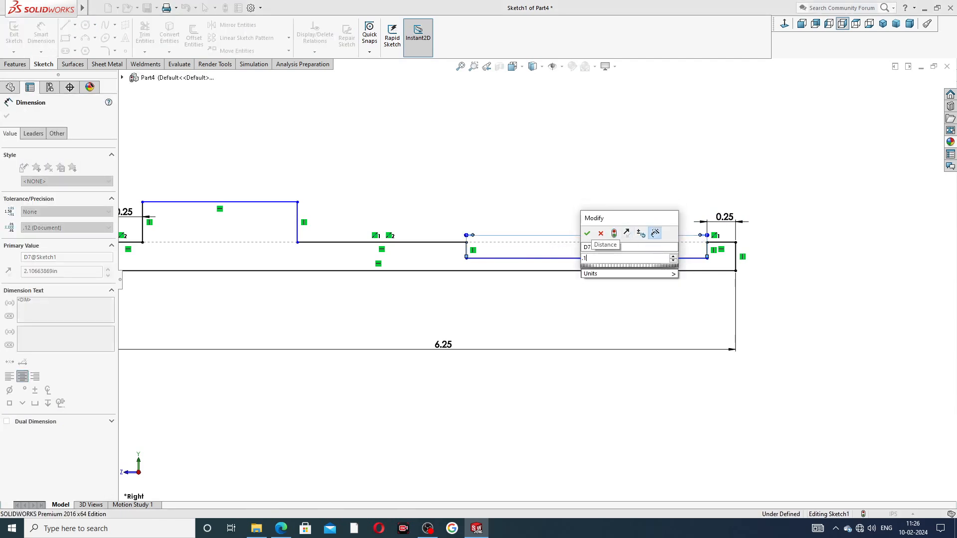
text(25)
key(Return)
Step: Dimension the far groove's floor 0.19 in above the baseline and shift that dimension sideways, out of the groove
scroll(691, 266, down, 2)
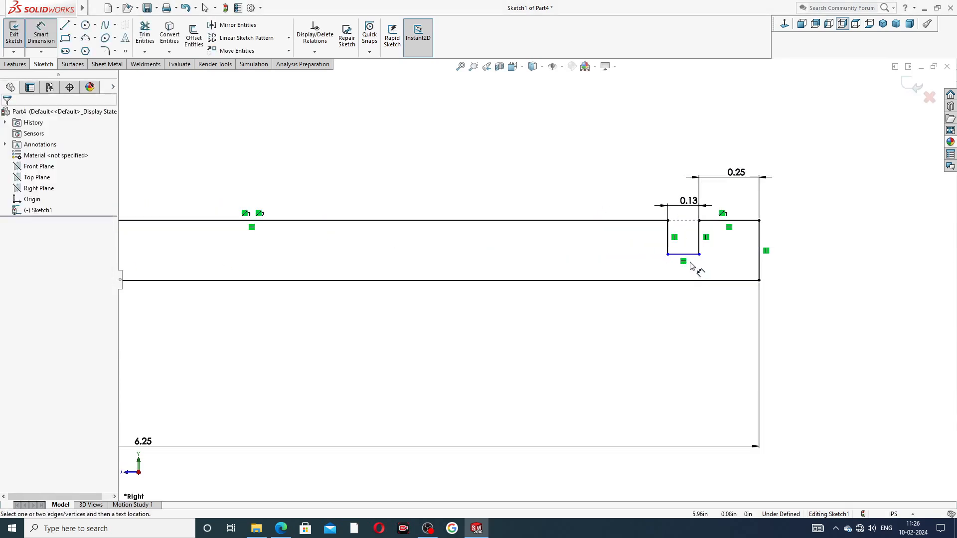
scroll(691, 267, down, 2)
click(670, 252)
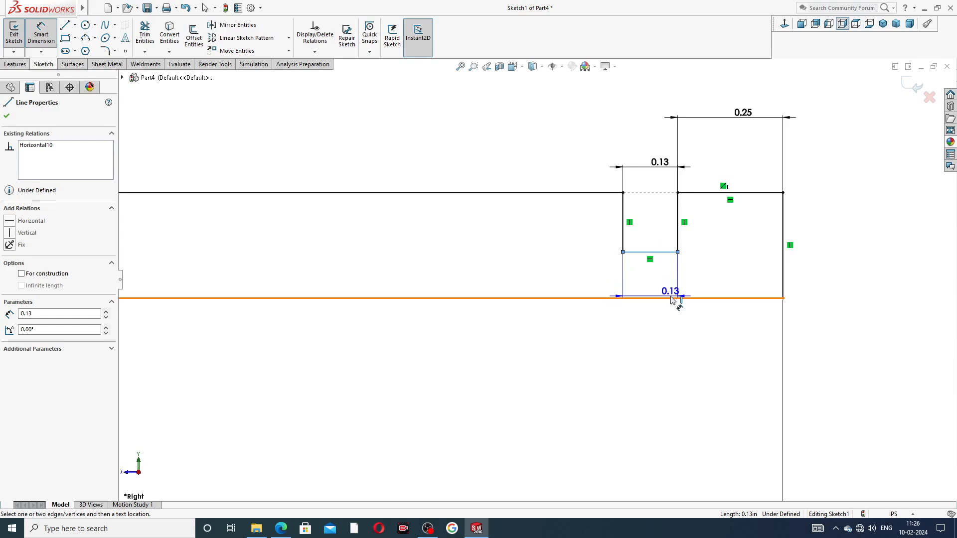
click(670, 298)
click(662, 271)
text(.1)
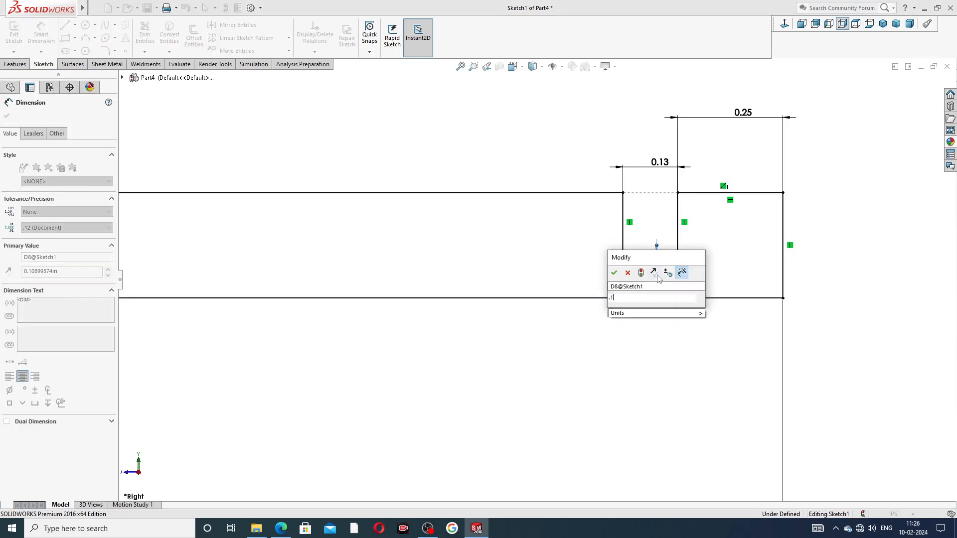
text(9)
key(Return)
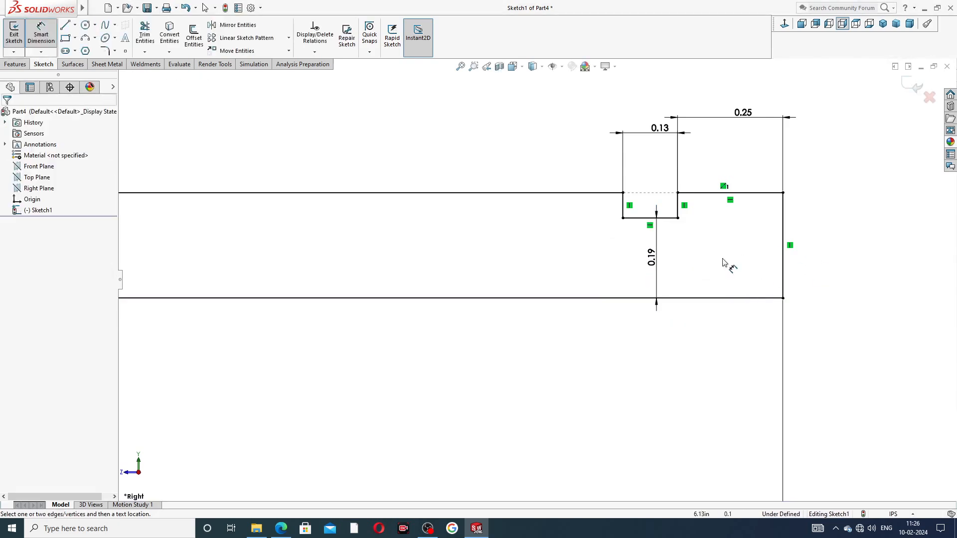
scroll(724, 263, up, 3)
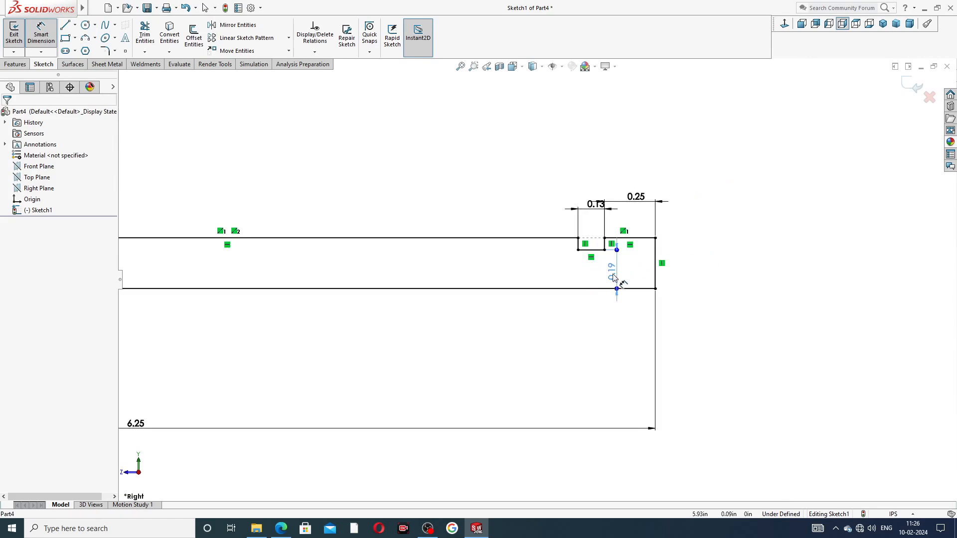
click(613, 277)
click(715, 252)
Step: Dimension the length of the raised middle section's upper line to 3.94 in
scroll(506, 234, up, 5)
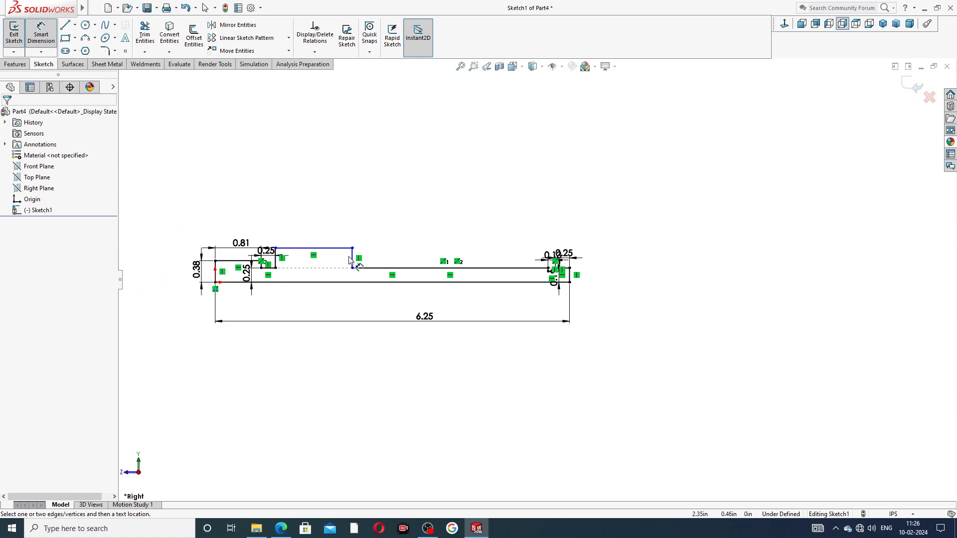
scroll(351, 264, down, 3)
click(371, 245)
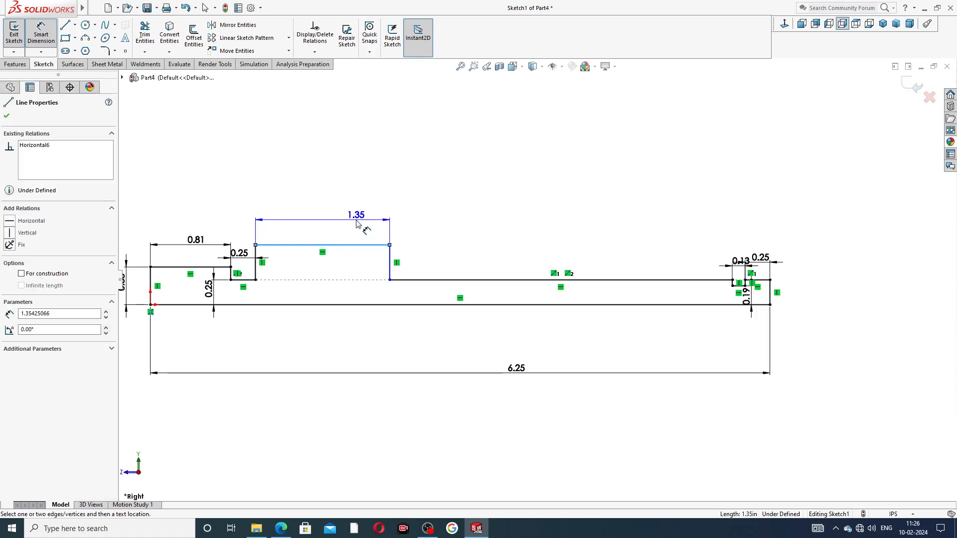
click(357, 223)
text(3)
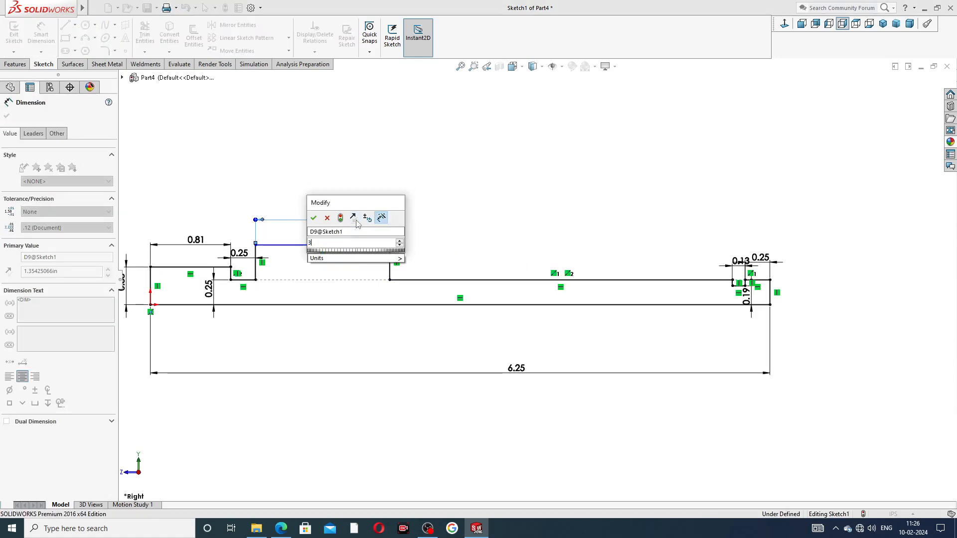
text(.94)
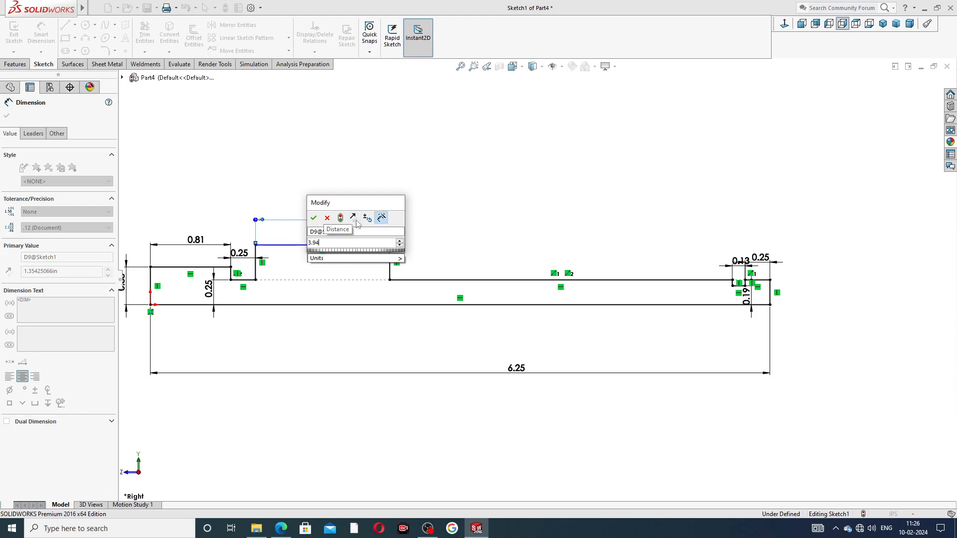
key(Return)
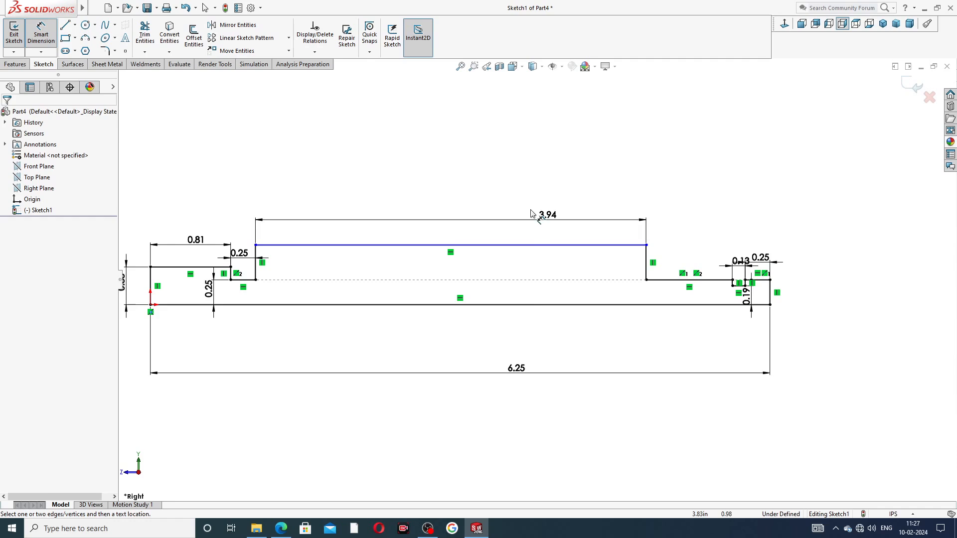
Step: Dimension the raised middle section's upper line 0.34 in above the baseline and leave the Smart Dimension tool
click(518, 245)
click(517, 305)
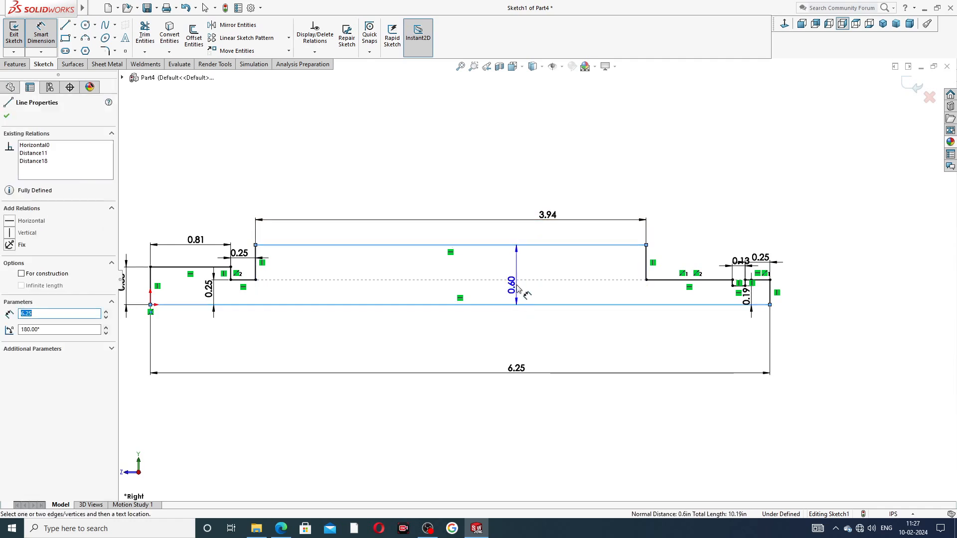
click(518, 288)
text(.34)
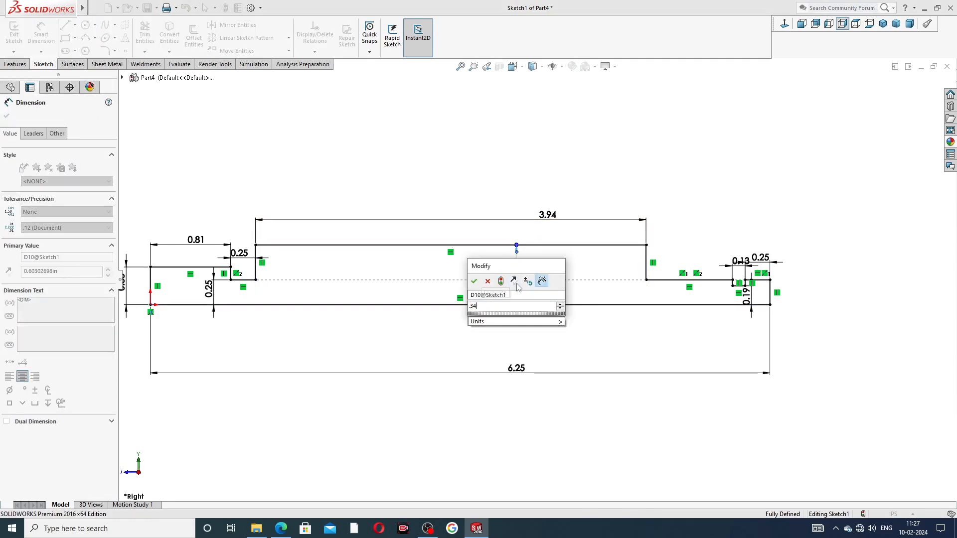
key(Return)
scroll(509, 274, up, 3)
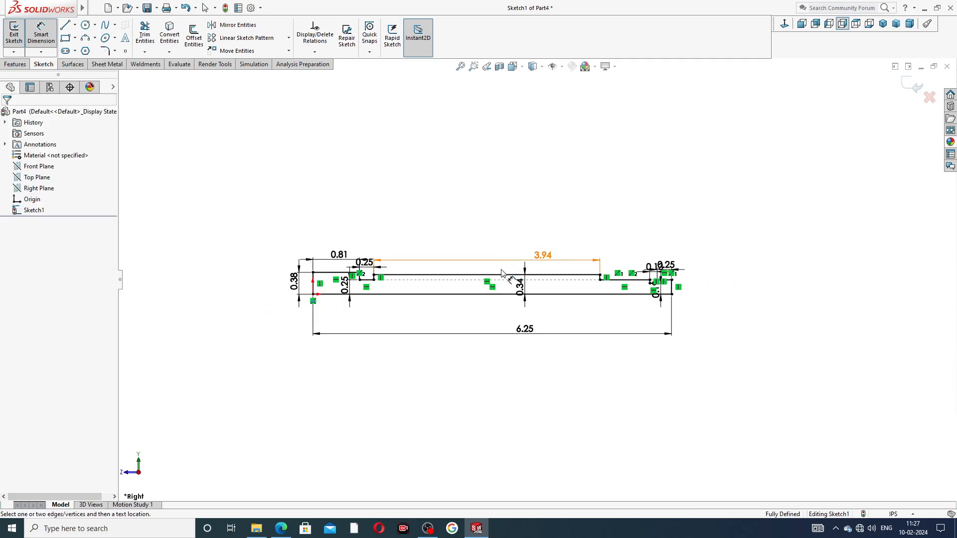
scroll(490, 311, down, 2)
right_click(475, 177)
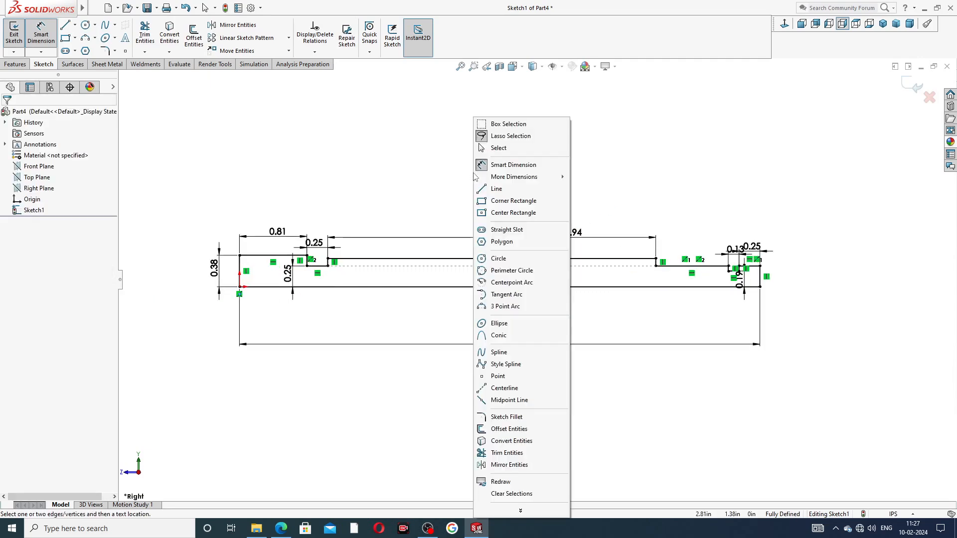
click(498, 148)
Step: Switch to the PART-09 vice screw PDF drawing in the Edge browser to check the sketch dimensions
click(281, 528)
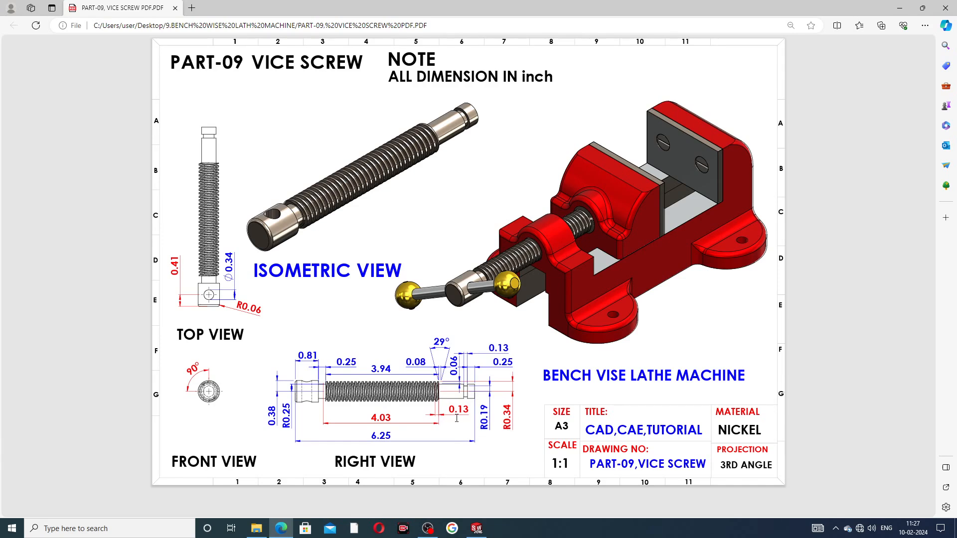
Step: Switch back to SolidWorks and spread the 0.13 in, 0.25 in and 0.19 in dimensions at the far groove clear of the profile
click(281, 528)
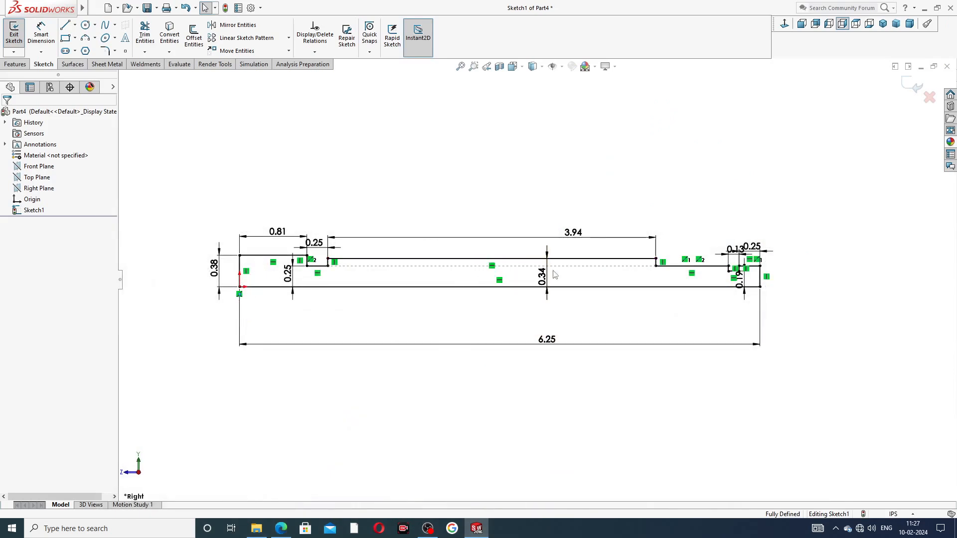
drag(757, 248, 705, 237)
drag(739, 279, 785, 310)
click(815, 298)
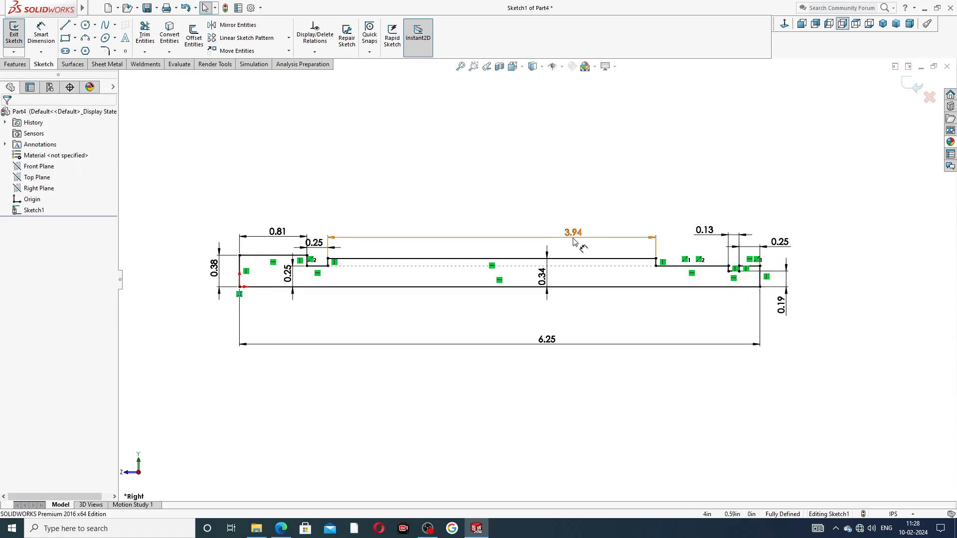
Step: Tidy the 3.94 in, 0.81 in, near-groove 0.25 in and overall 6.25 in dimensions so they sit clear of each other
drag(572, 237, 501, 233)
click(459, 163)
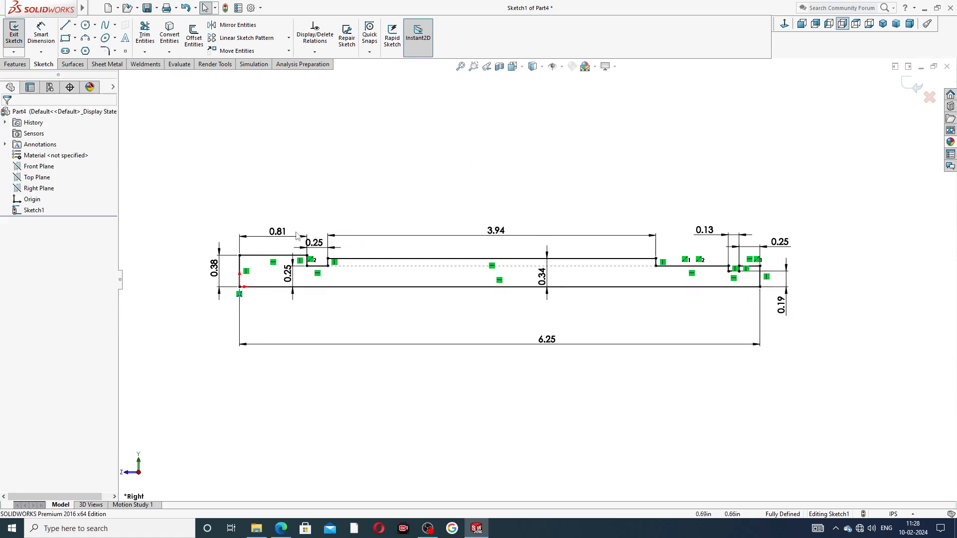
drag(278, 232, 277, 217)
drag(314, 243, 355, 217)
drag(288, 273, 282, 273)
click(401, 187)
drag(547, 339, 470, 321)
click(602, 374)
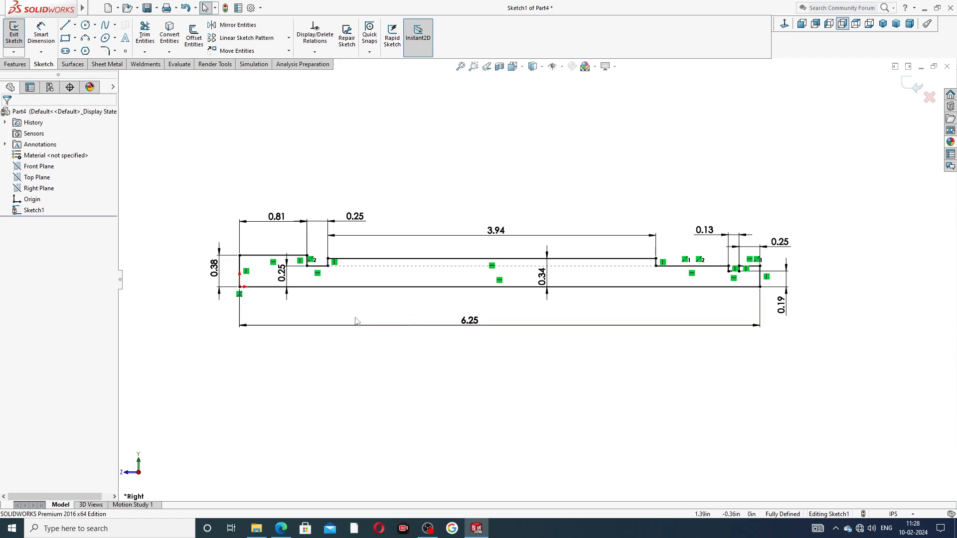
Step: Revolve the half-profile 360° about its long baseline to form the solid screw body
click(21, 68)
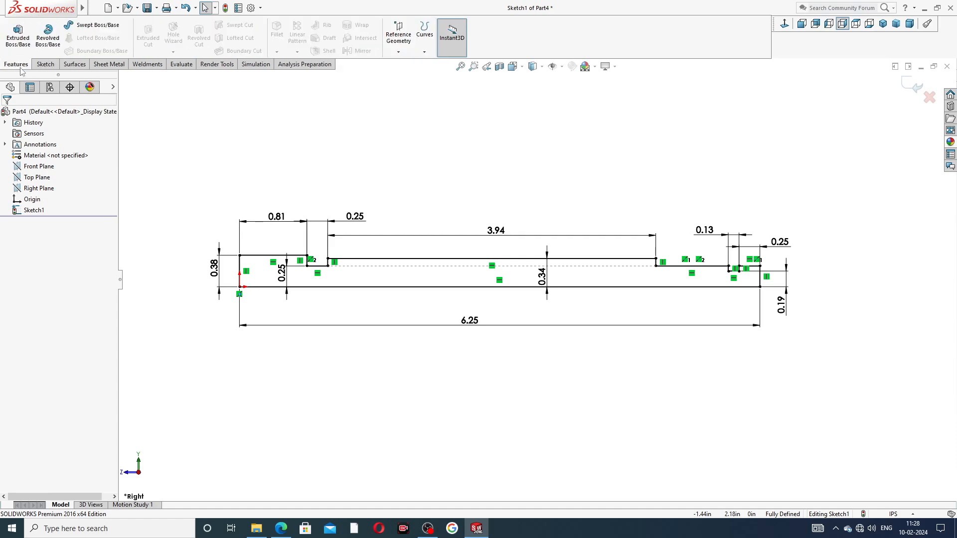
click(48, 44)
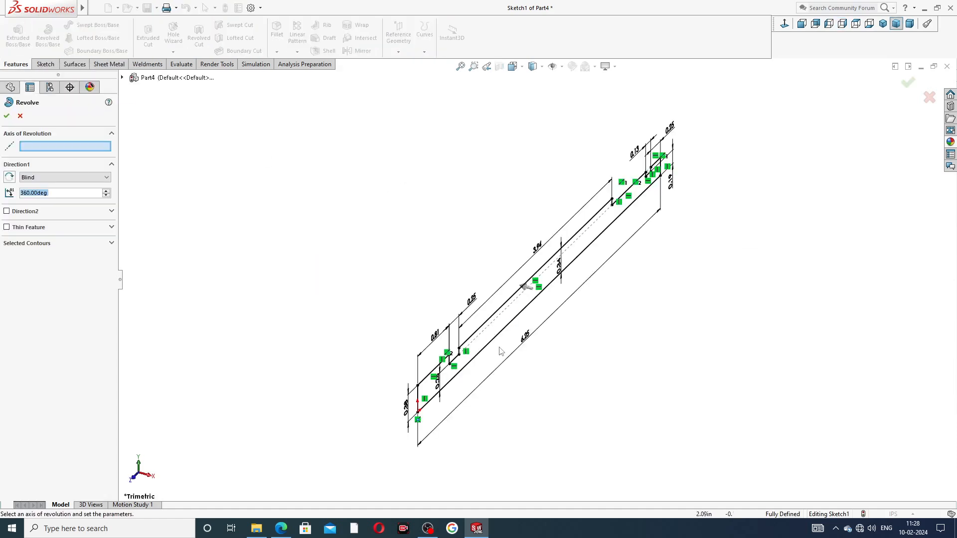
click(499, 335)
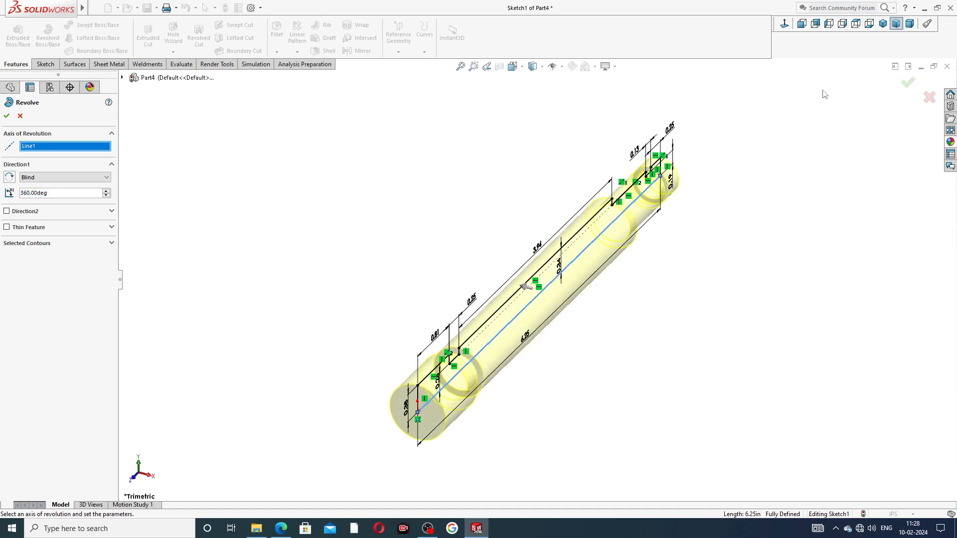
click(908, 82)
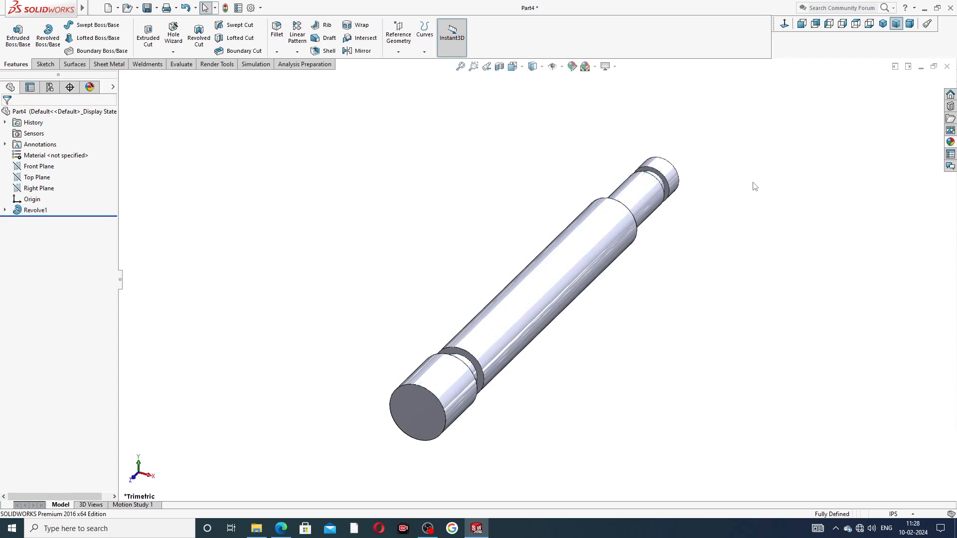
Step: Apply the polished nickel appearance to the whole screw body
middle_drag(755, 186, 688, 126)
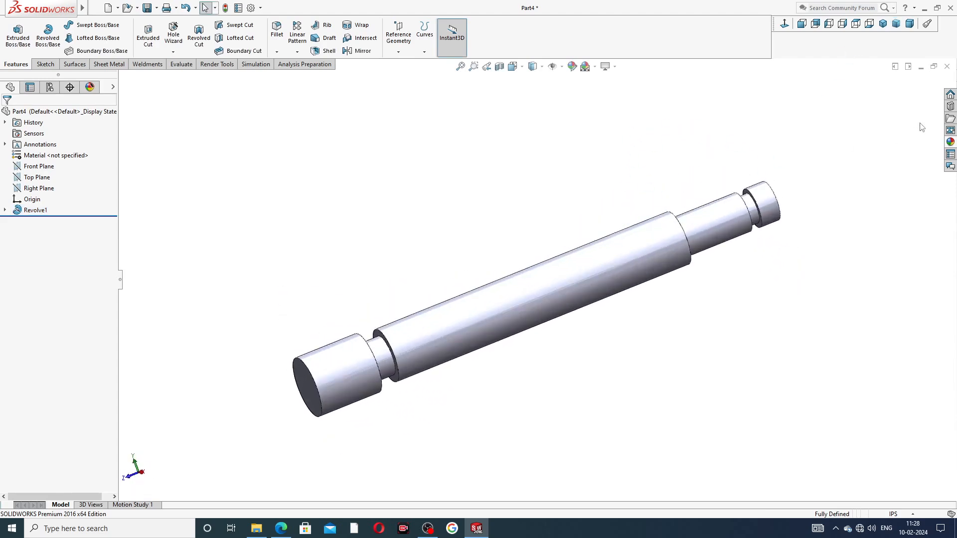
click(951, 142)
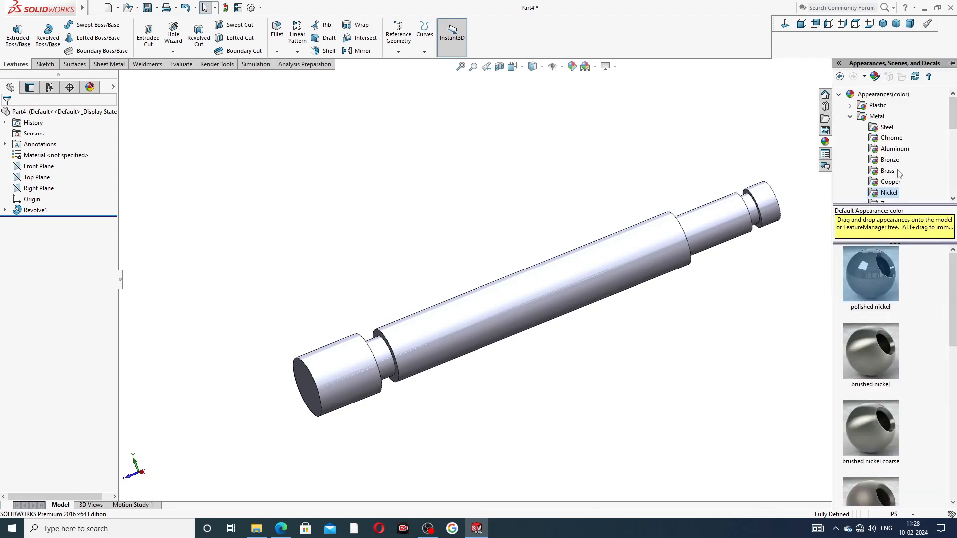
double_click(878, 265)
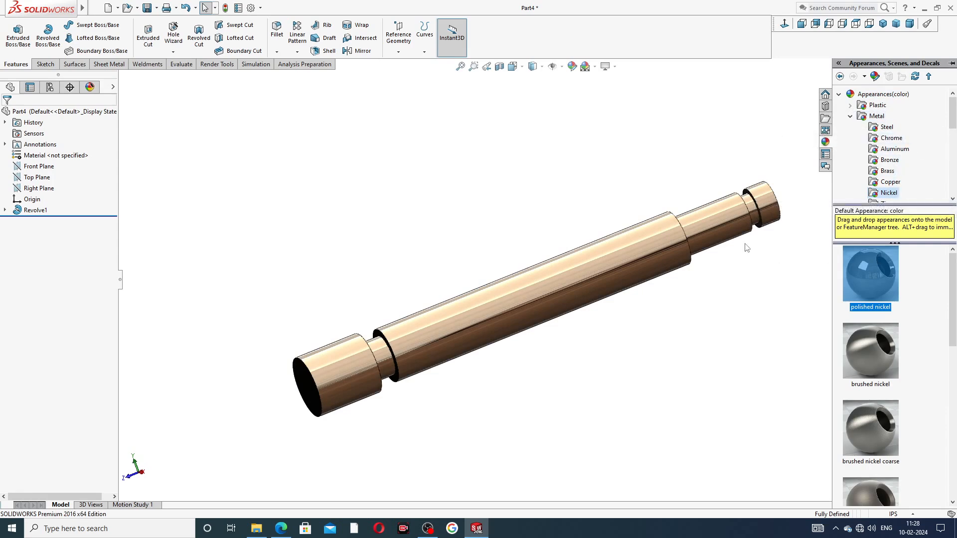
Step: Start a sketch on the raised middle section's far shoulder face and convert the face's outer circular edge into a sketch circle
middle_drag(713, 310, 620, 325)
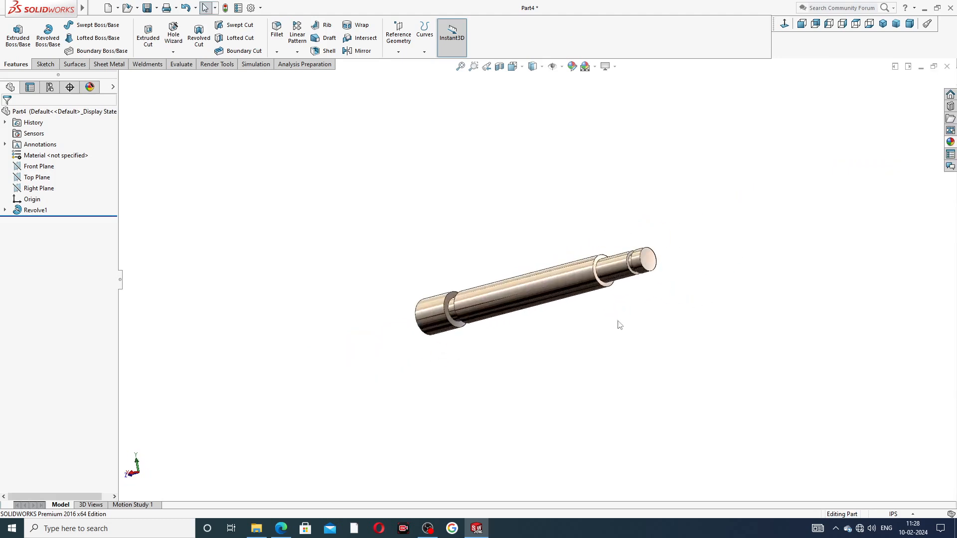
scroll(612, 279, down, 6)
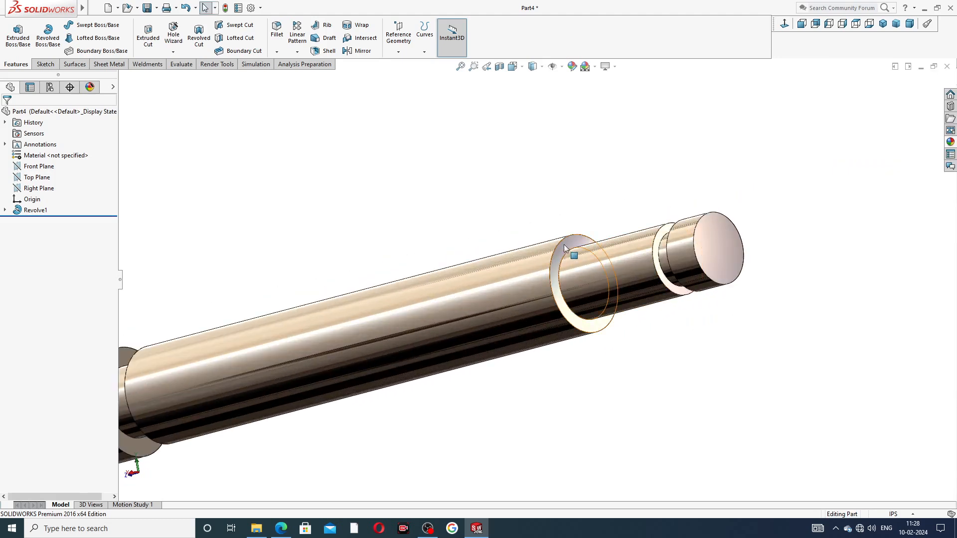
click(573, 257)
click(603, 215)
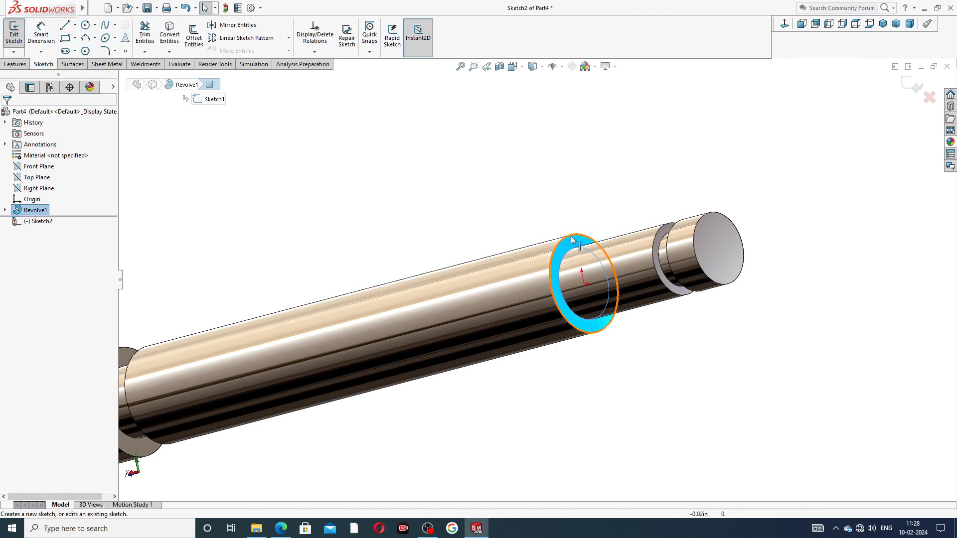
click(169, 35)
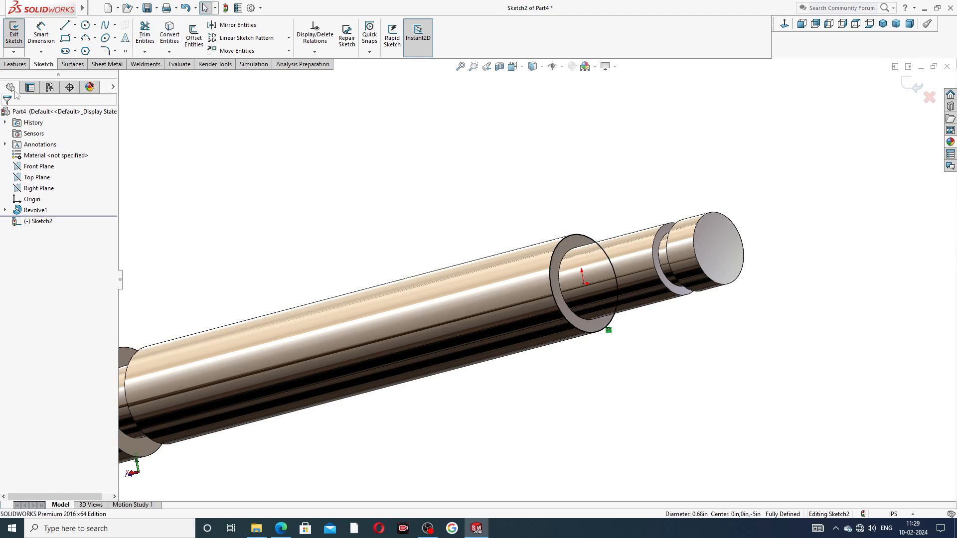
Step: Create a clockwise constant-pitch helix from the circle with 4.025 in height, 0.125 in pitch, reversed direction and 90° start angle
click(15, 64)
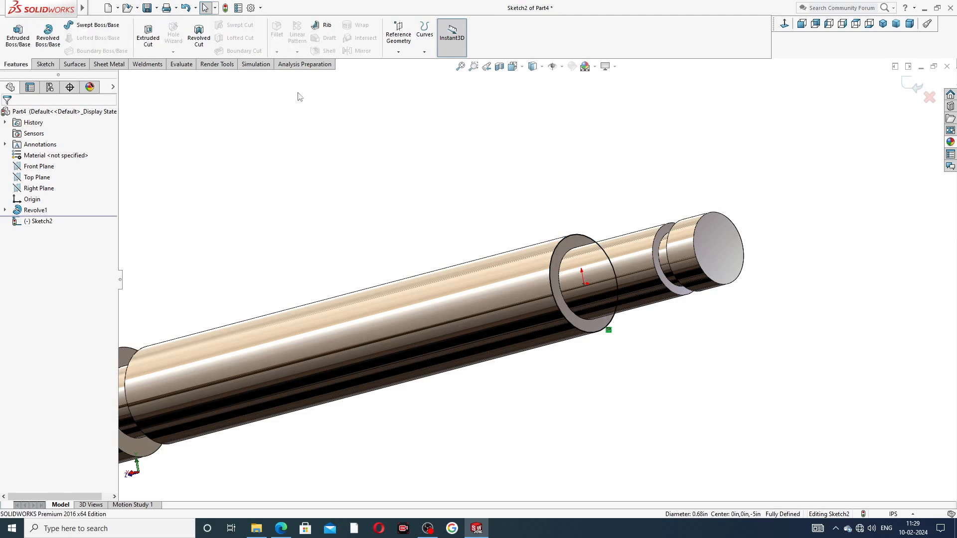
click(424, 52)
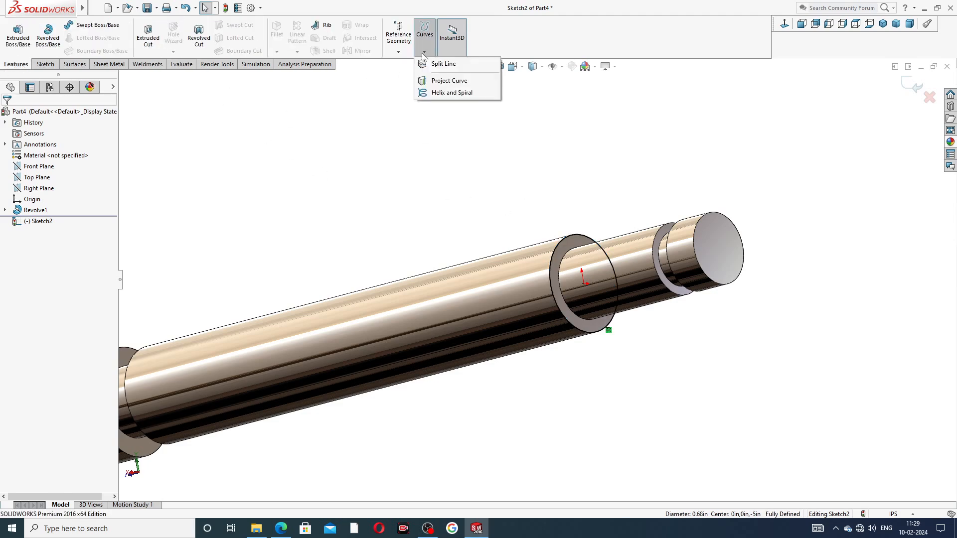
click(451, 94)
scroll(433, 214, up, 5)
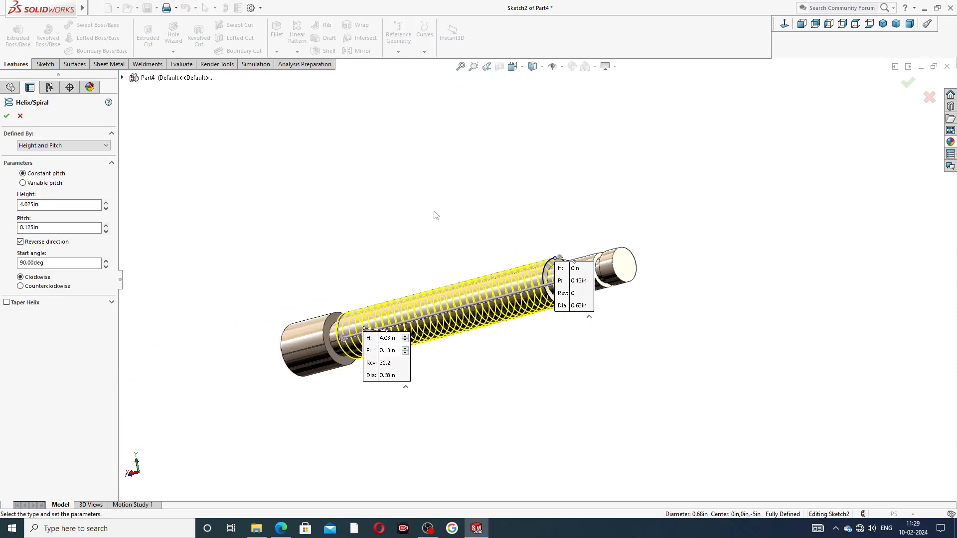
middle_drag(443, 153, 437, 269)
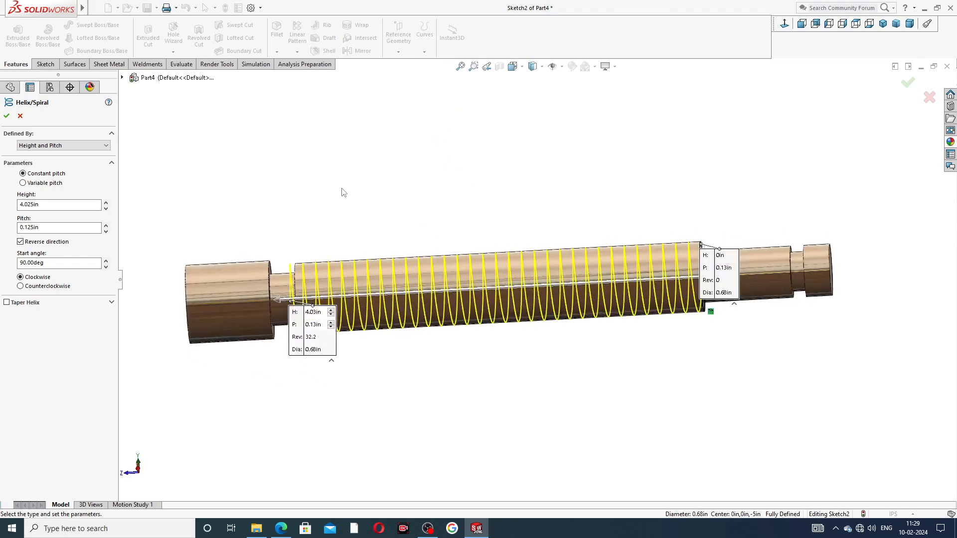
click(81, 146)
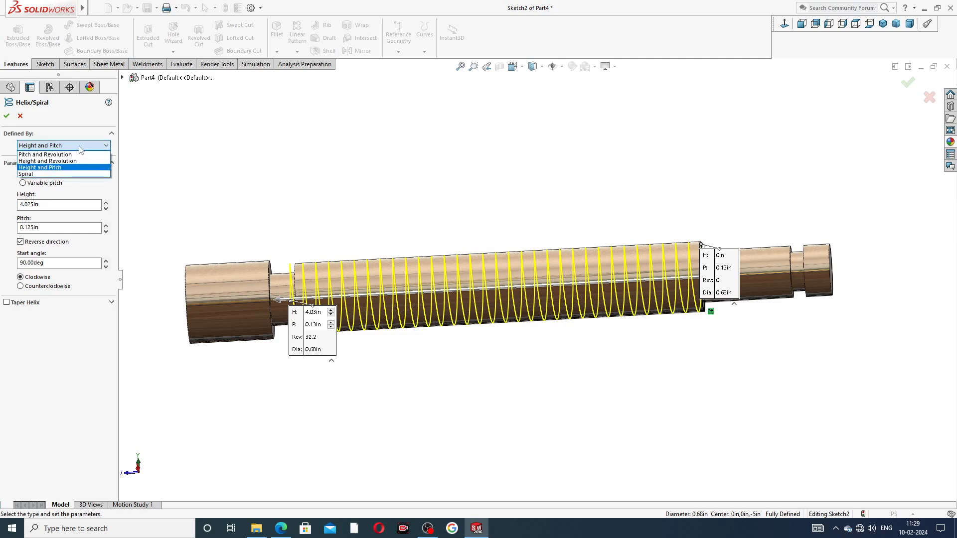
click(80, 148)
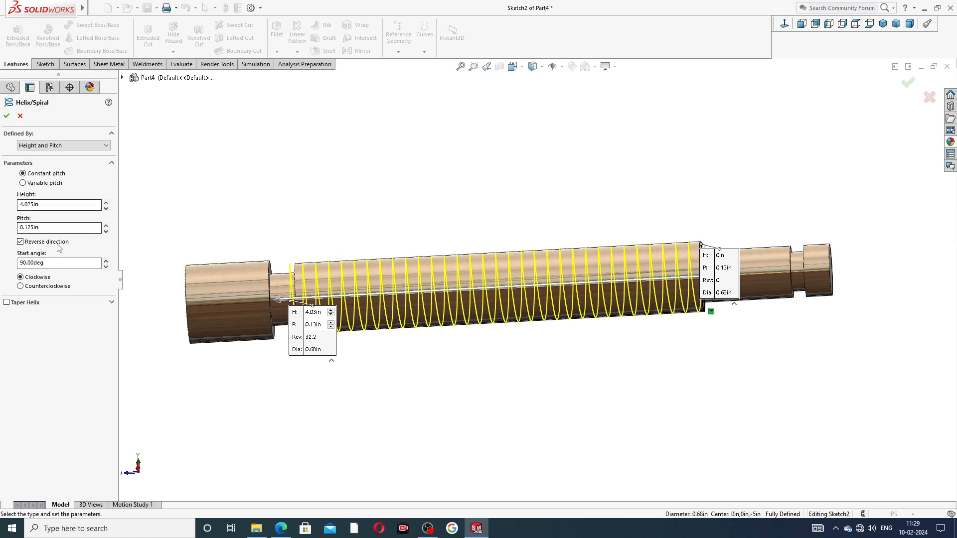
click(21, 241)
click(21, 242)
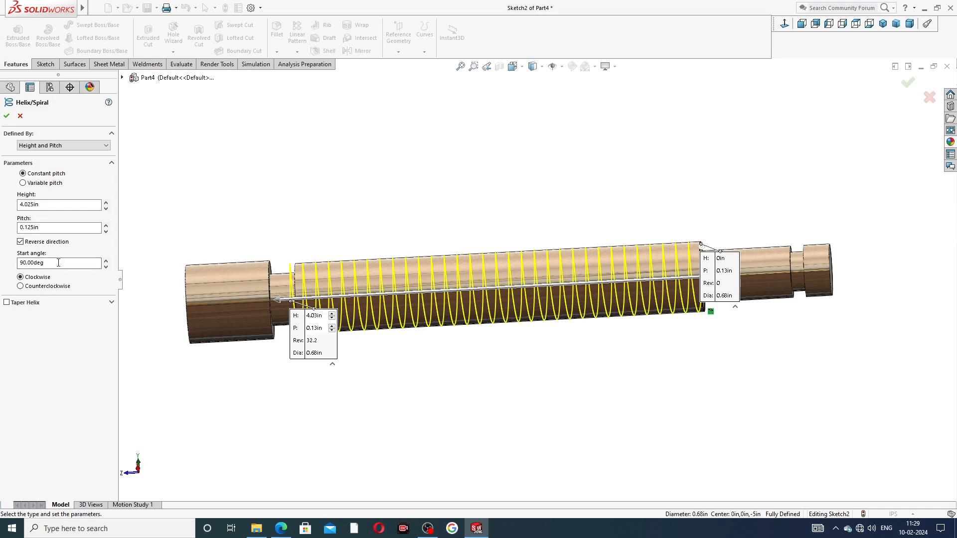
click(42, 265)
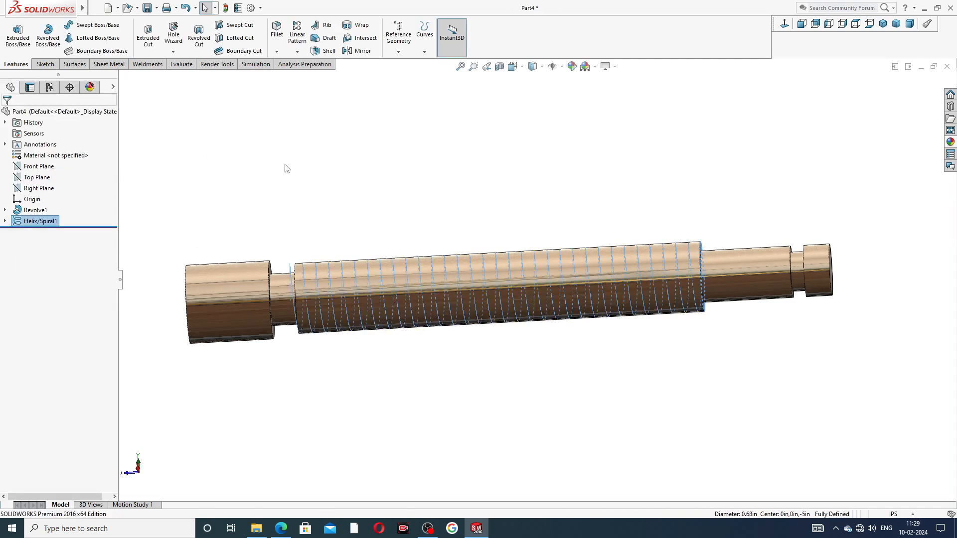
click(508, 387)
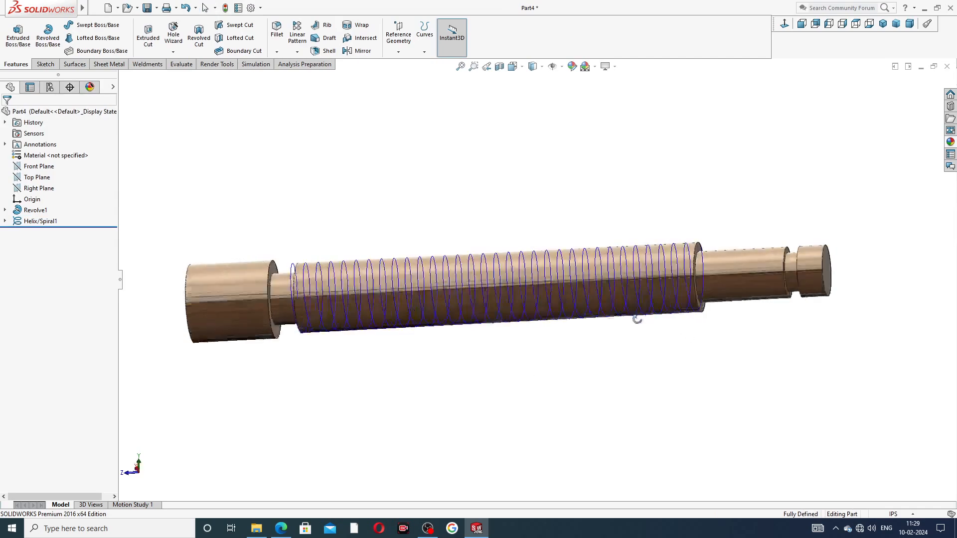
Step: Start a new sketch on the Right Plane, viewed normal to the plane, at the far shoulder where the helix starts
scroll(537, 294, up, 3)
middle_drag(420, 281, 303, 230)
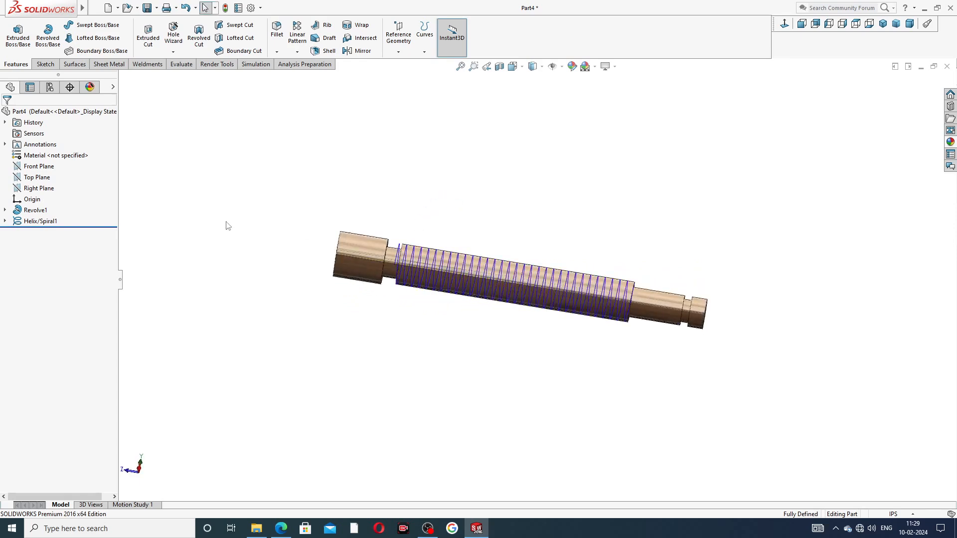
click(48, 189)
click(59, 177)
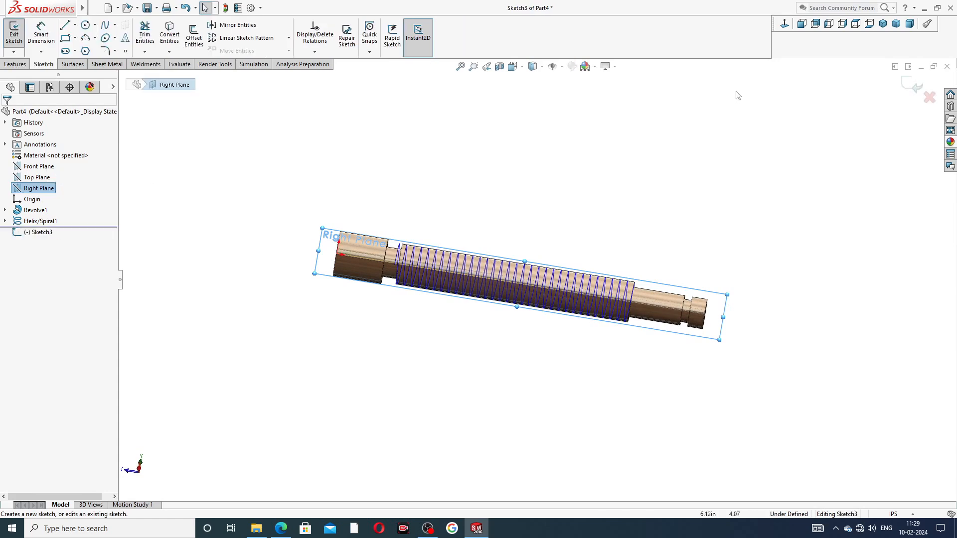
click(785, 23)
scroll(691, 279, down, 5)
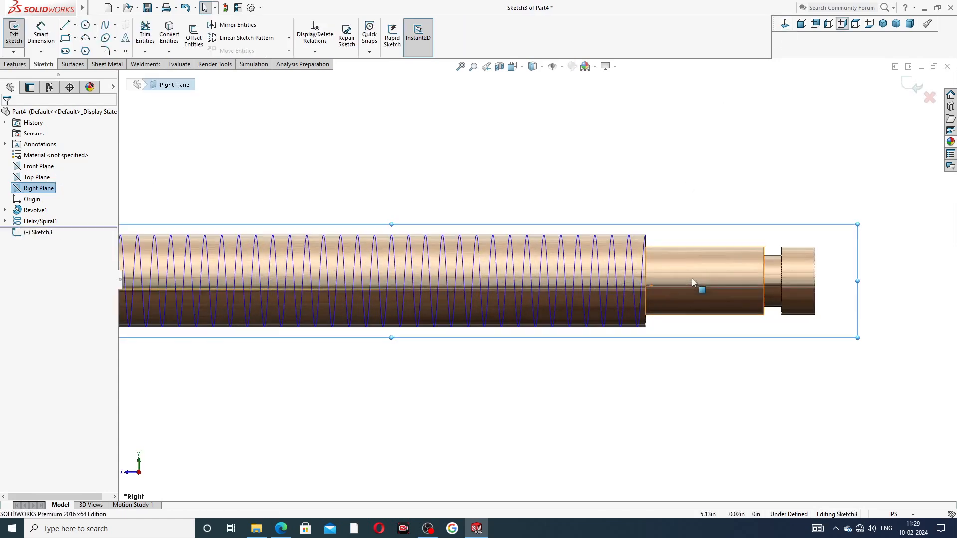
scroll(603, 260, down, 3)
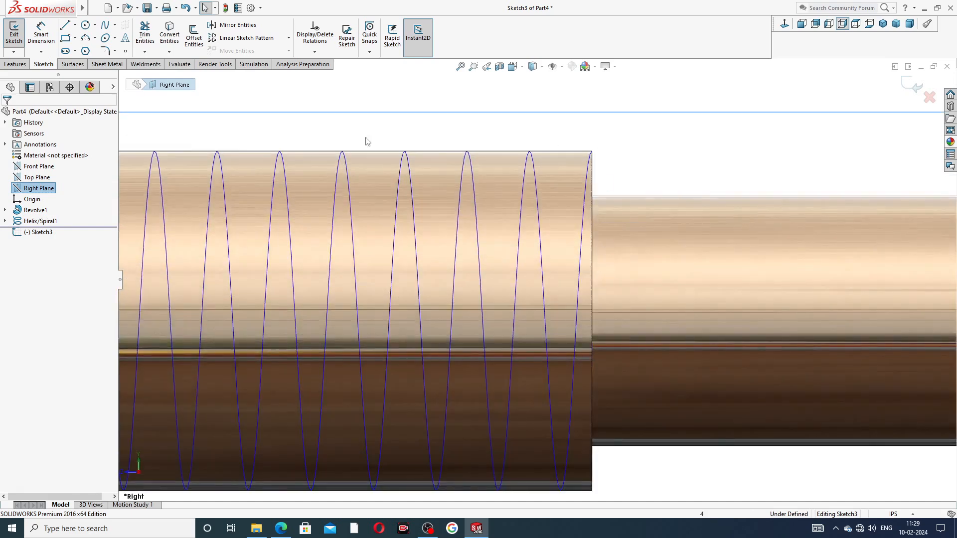
Step: Sketch a closed four-line thread profile from the shoulder's upper corner, with sides about 0.07, 0.08, 0.10 and 0.16 in long
click(65, 25)
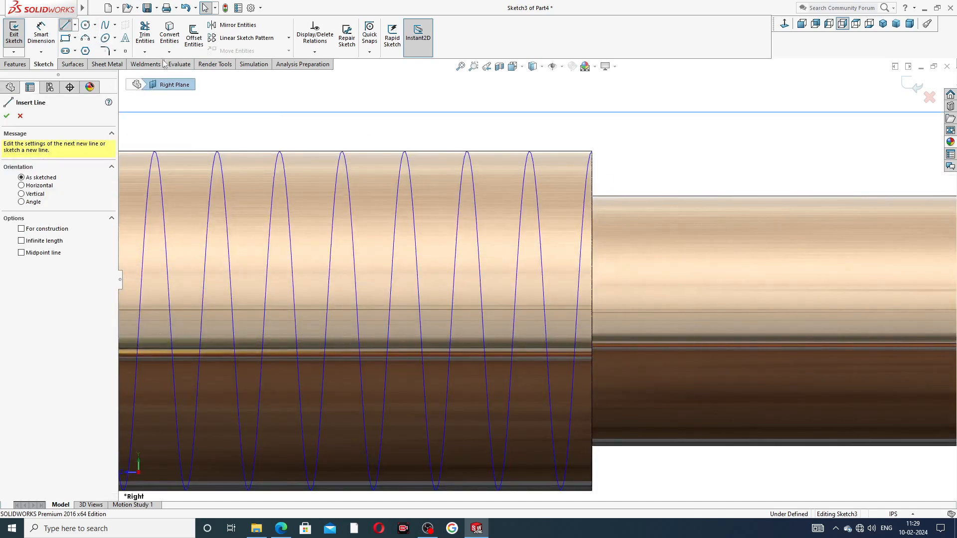
scroll(625, 177, down, 3)
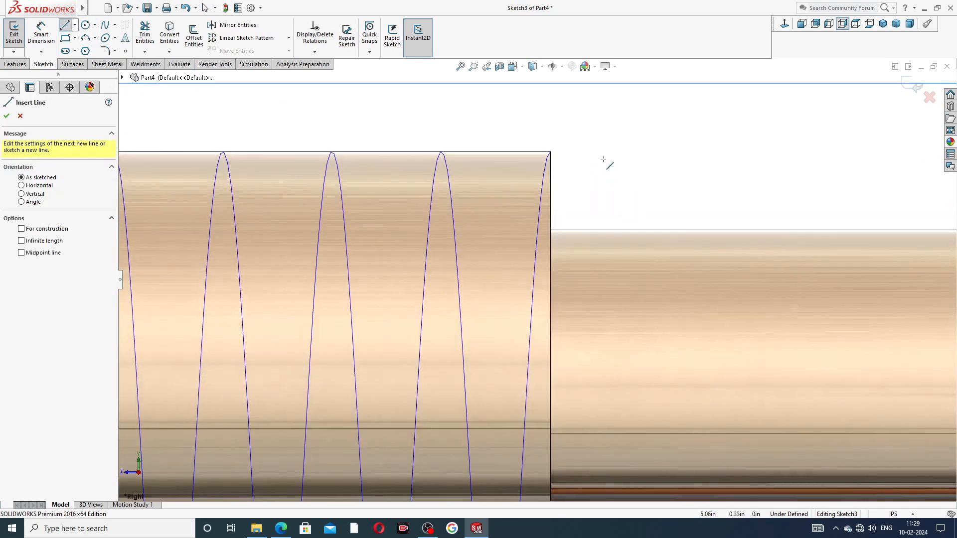
click(551, 152)
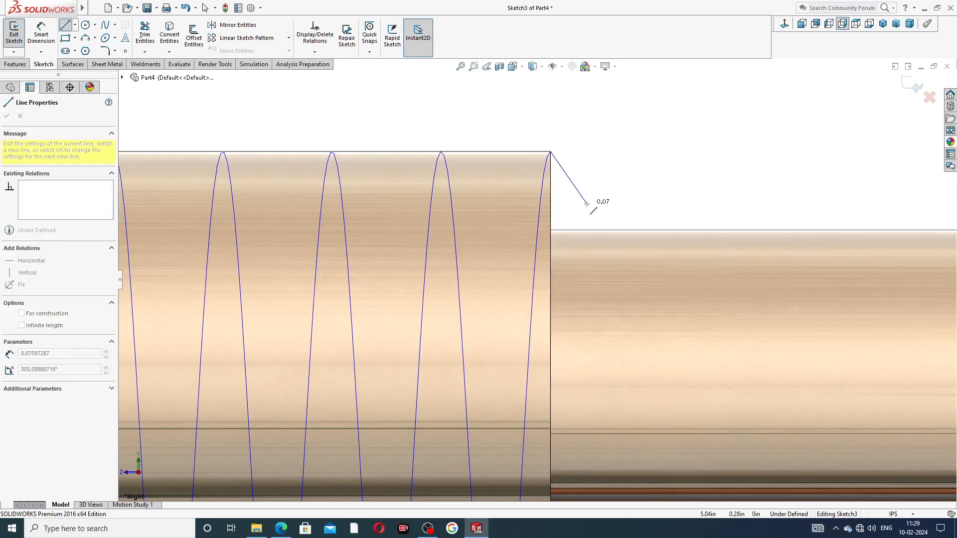
click(584, 201)
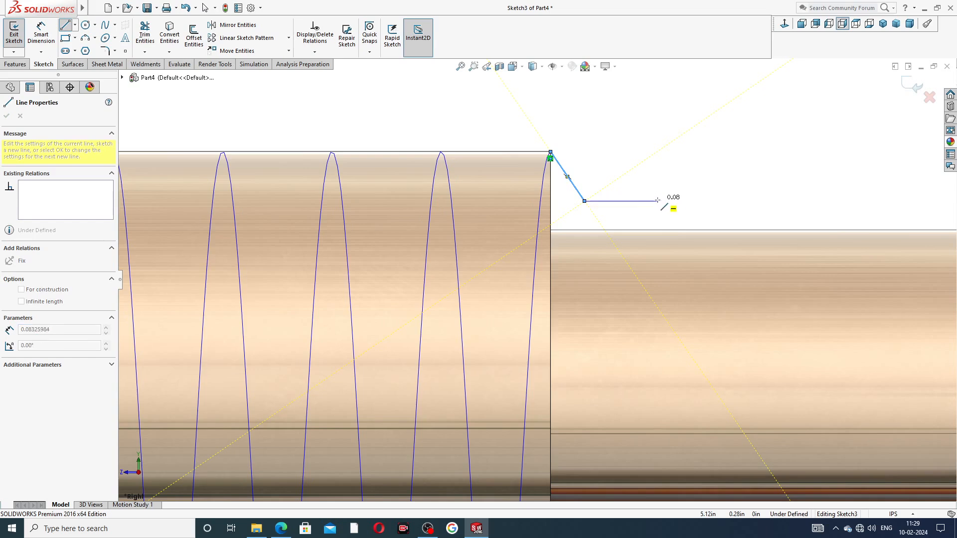
click(658, 201)
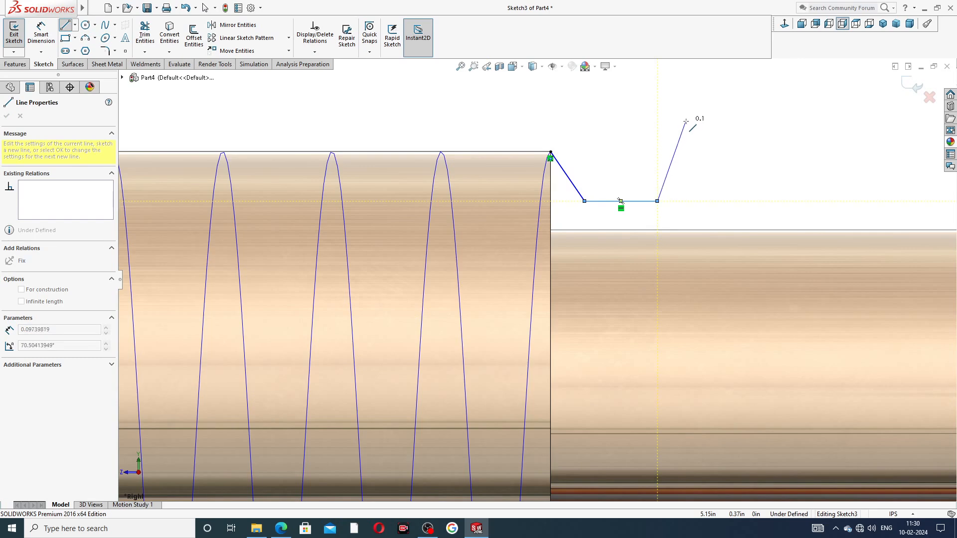
click(686, 122)
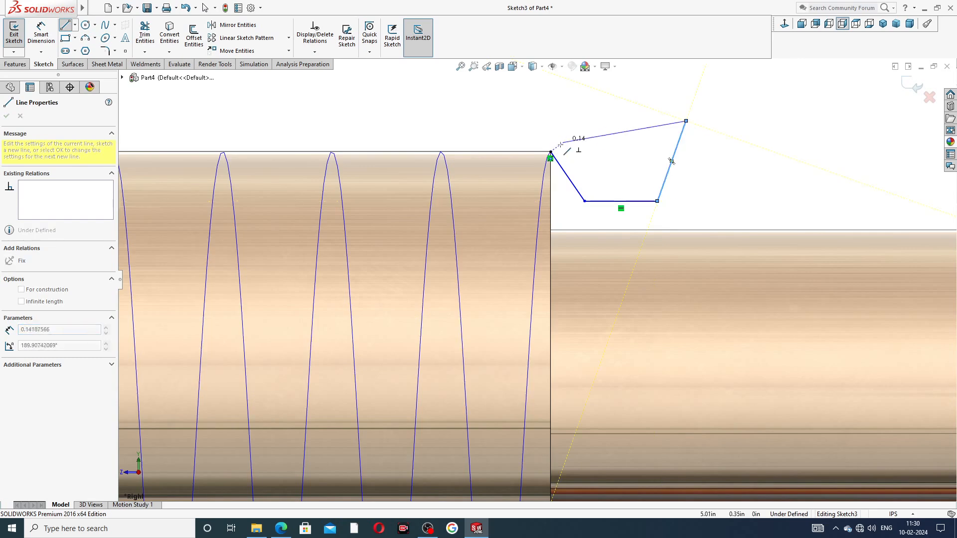
right_click(575, 120)
click(596, 124)
Step: Make the thread profile's sloped upper line horizontal
click(650, 131)
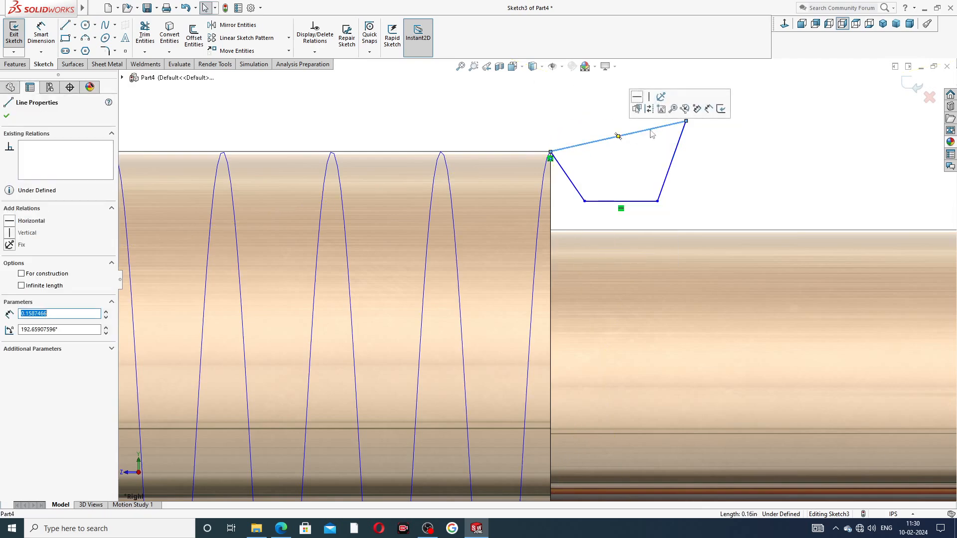
click(637, 96)
click(710, 148)
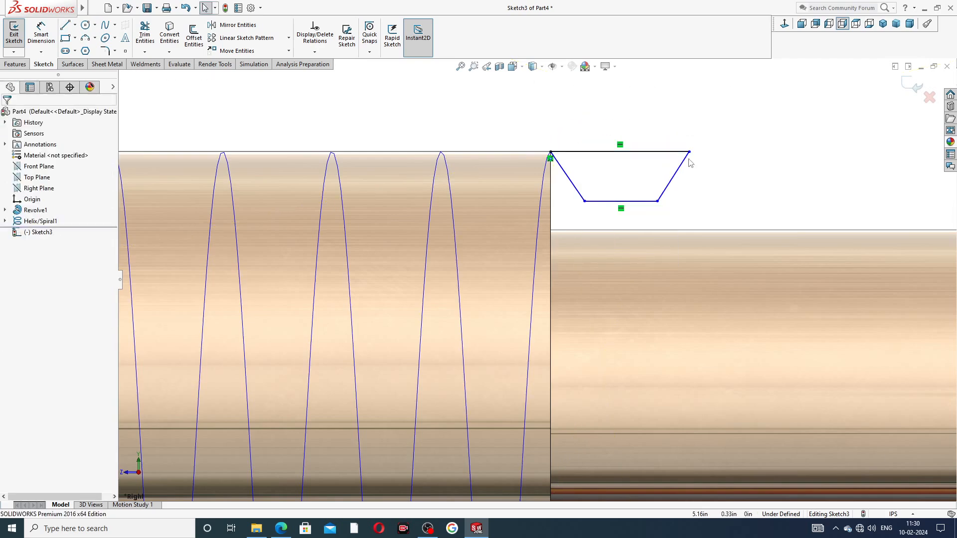
Step: Draw a centerline between the midpoints of the profile's upper and lower lines and make it vertical
click(75, 25)
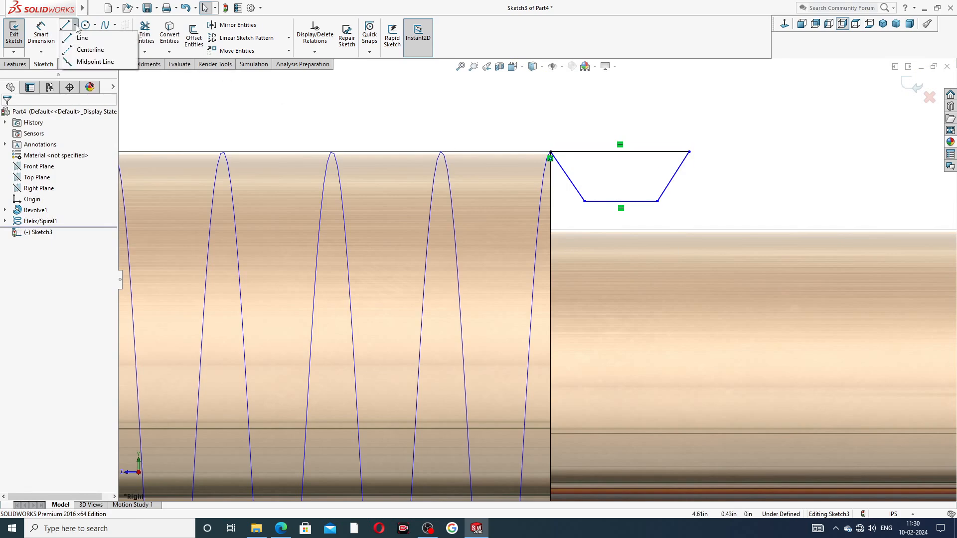
click(88, 50)
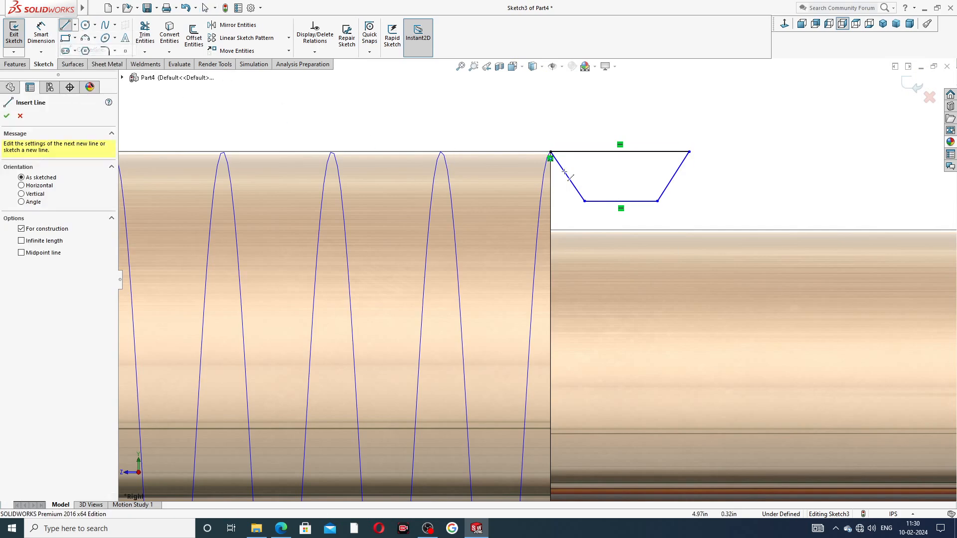
click(619, 152)
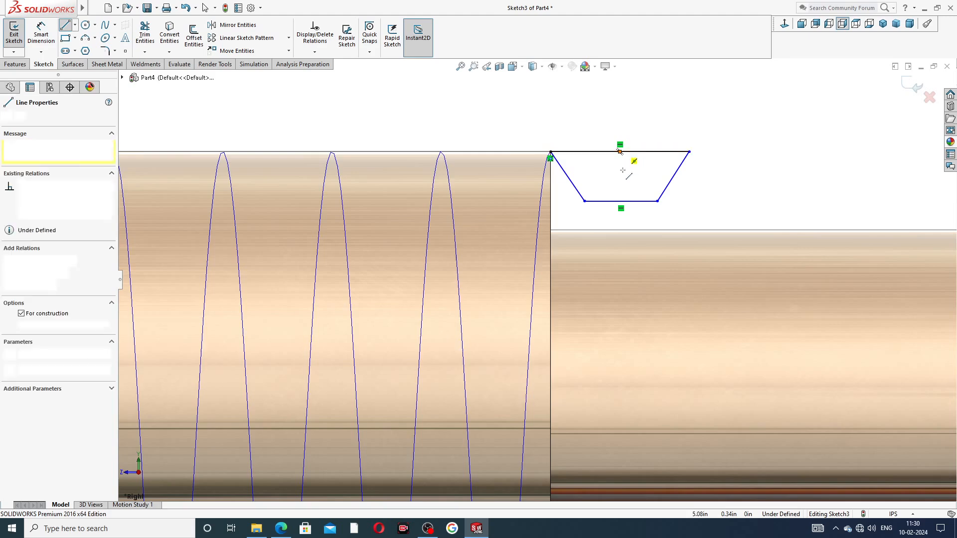
click(621, 201)
right_click(709, 181)
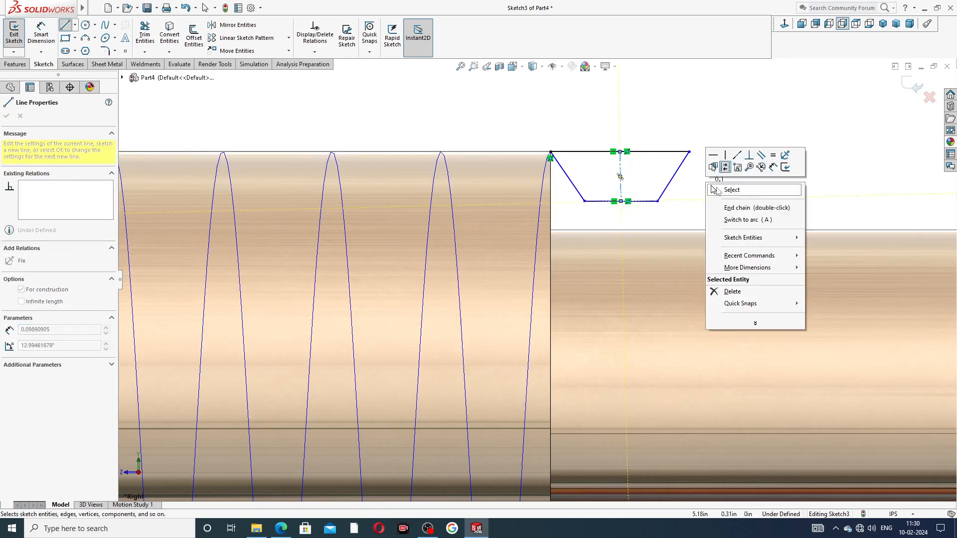
click(720, 191)
click(621, 177)
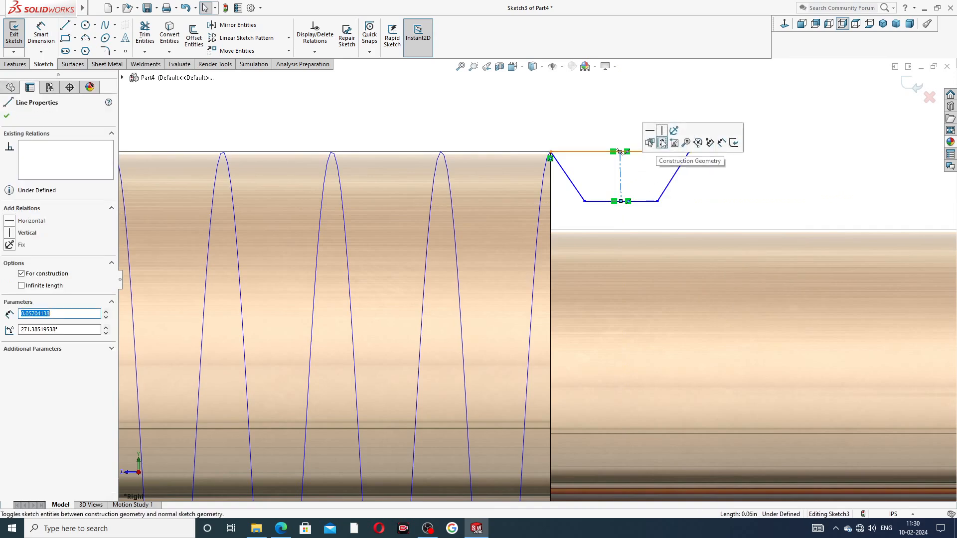
click(730, 187)
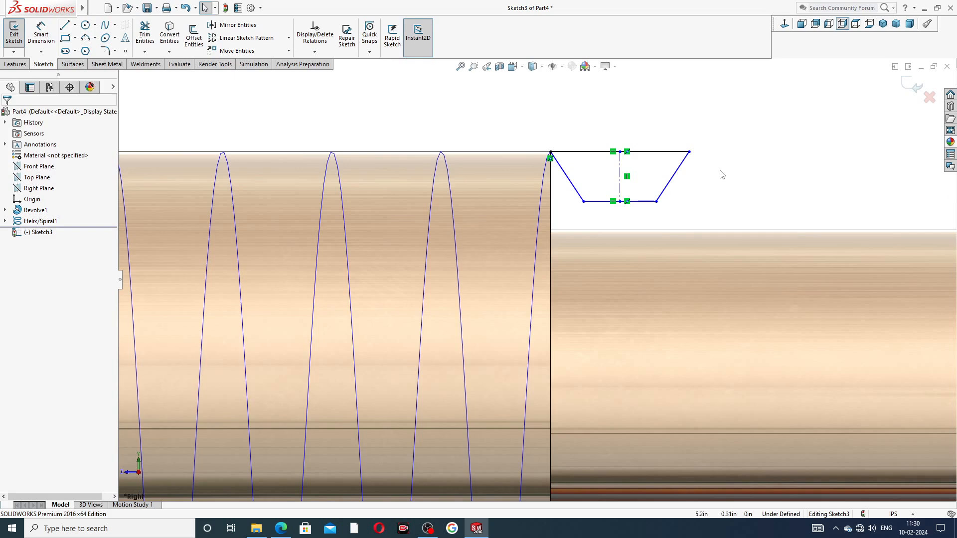
Step: Dimension the angle between the profile's two slanted sides as 29° and place the dimension above the profile
click(41, 32)
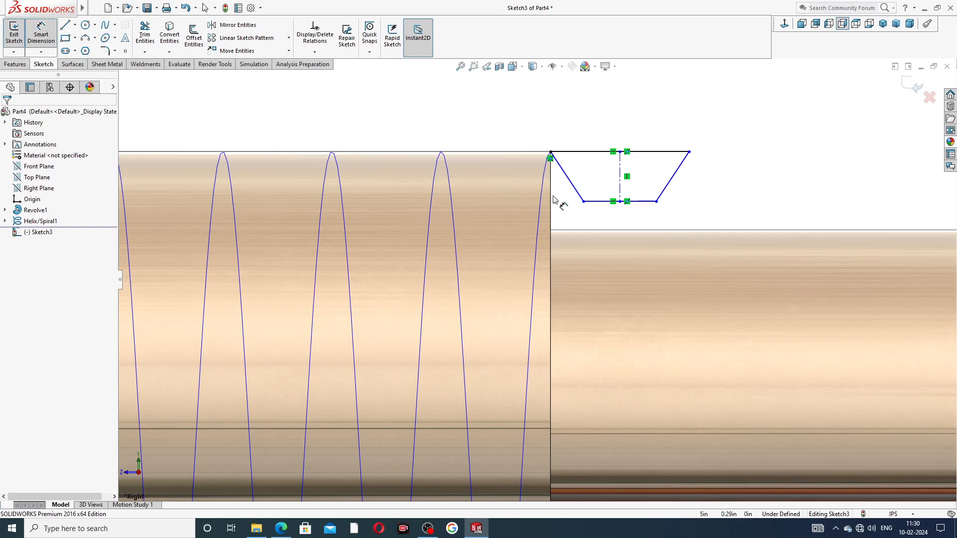
click(572, 185)
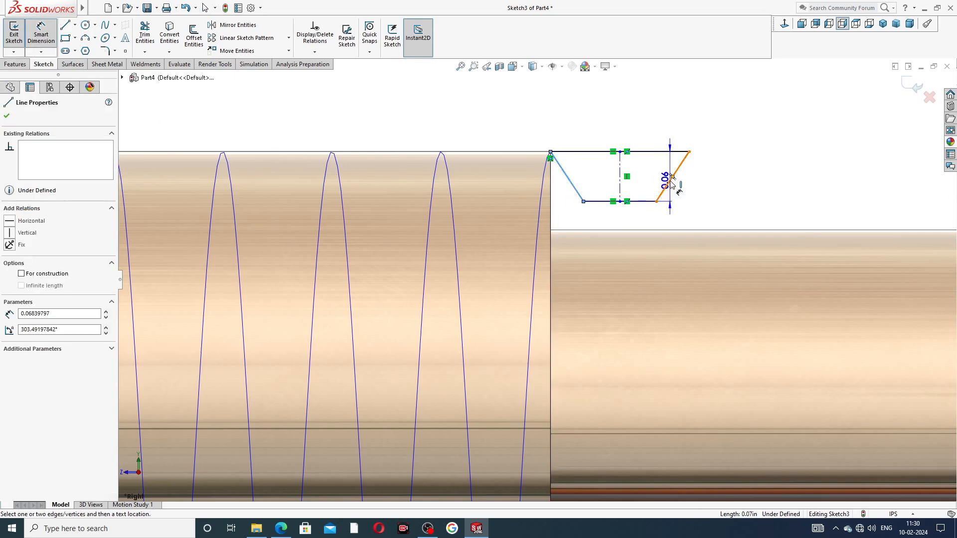
click(670, 181)
click(613, 130)
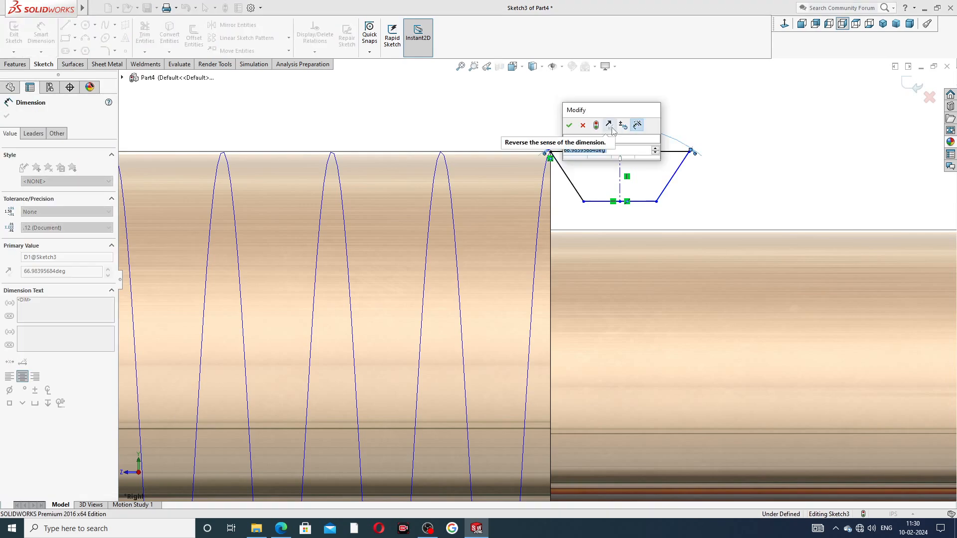
text(29)
key(Return)
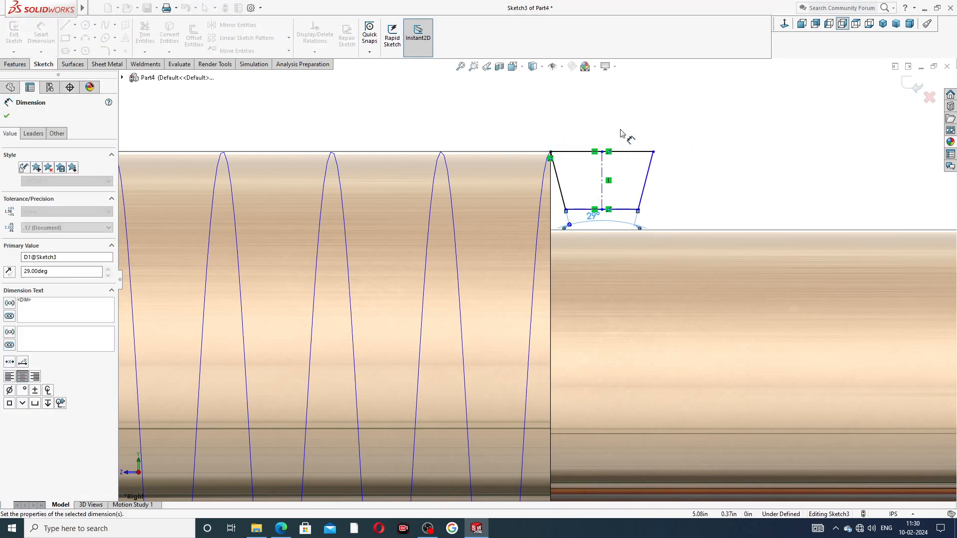
drag(597, 216, 597, 116)
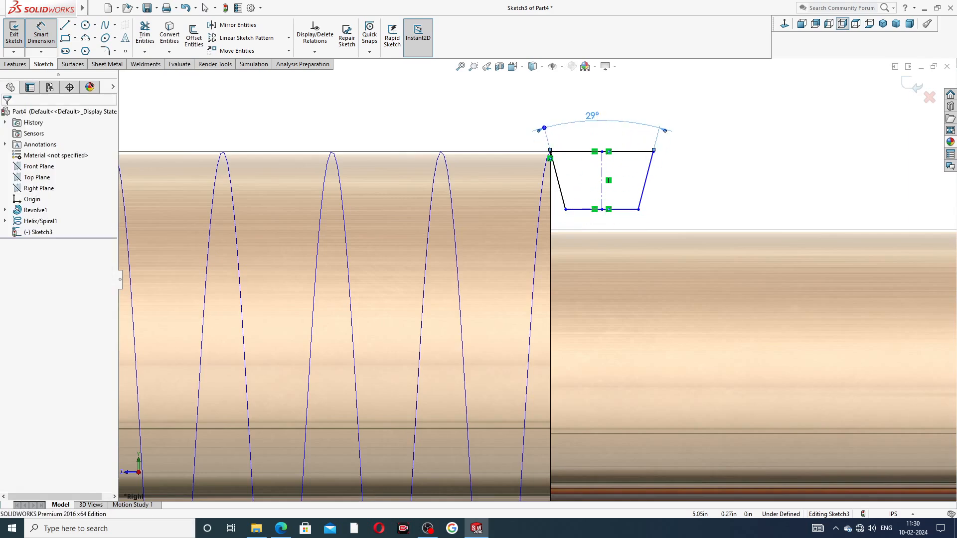
click(691, 179)
Step: Dimension the thread profile's upper line as 0.08 in long
scroll(601, 197, down, 4)
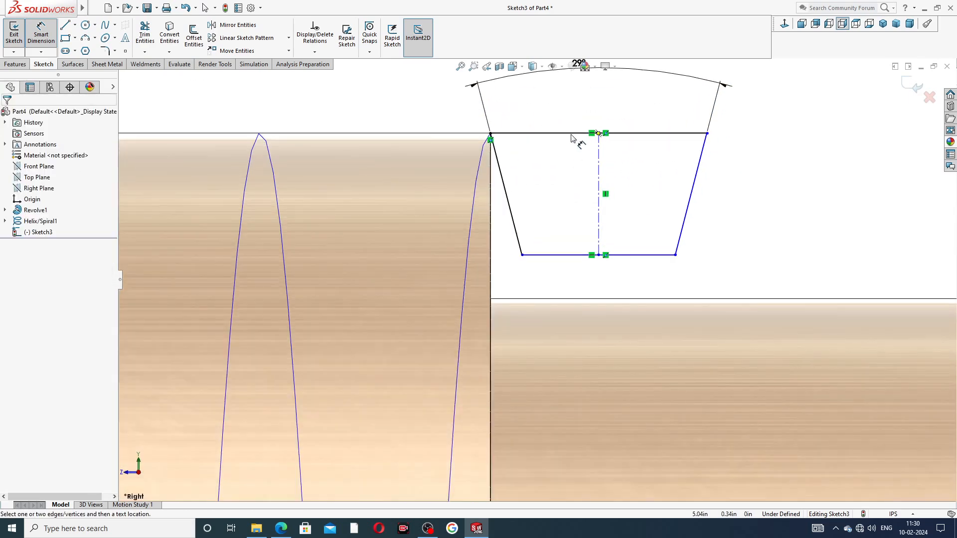
click(576, 133)
click(572, 122)
text(.)
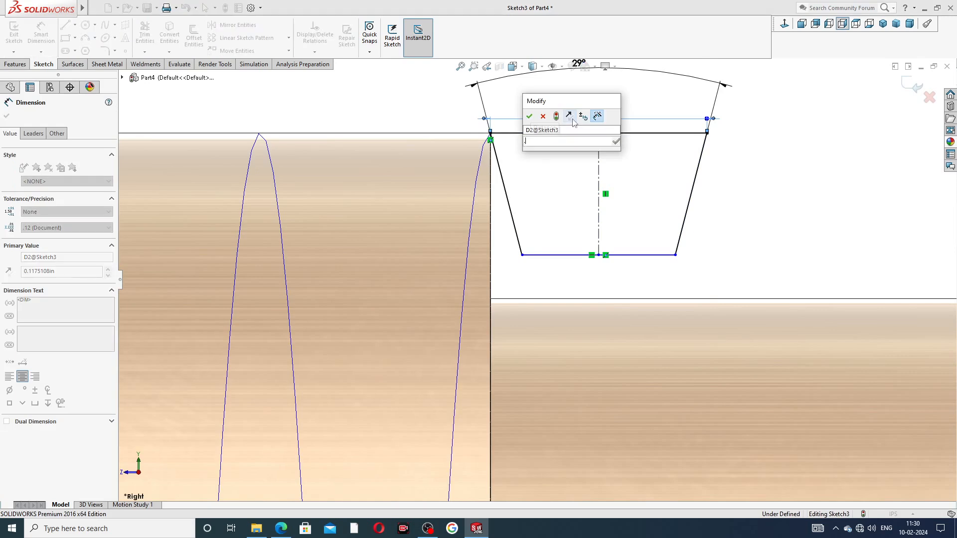
text(08)
key(Return)
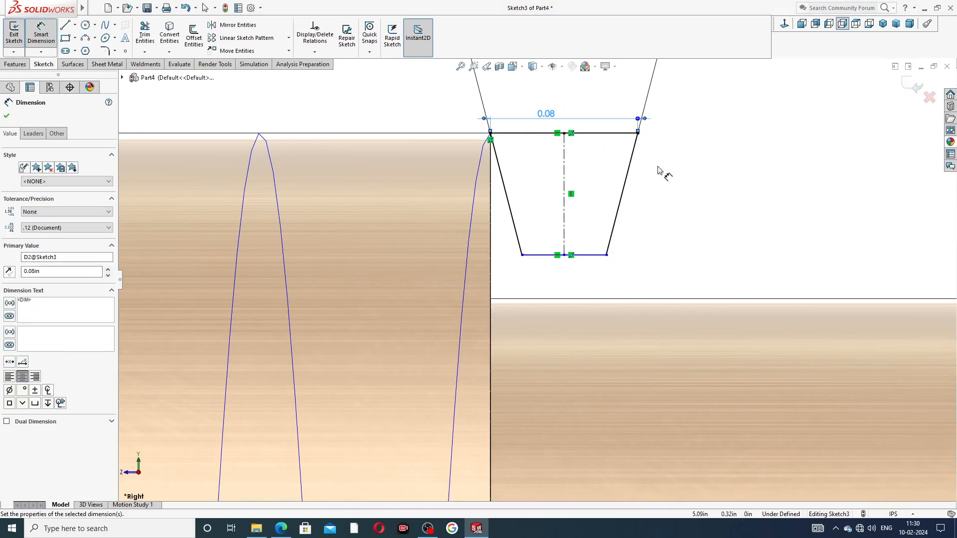
Step: Set the distance between the profile's upper and lower lines to 0.06 in and tidy the dimensions above the profile
click(614, 133)
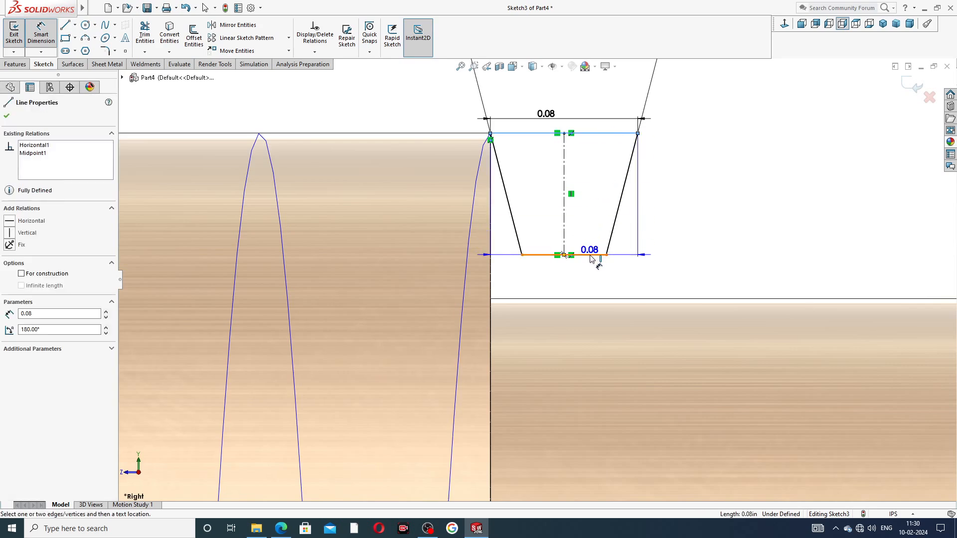
click(594, 255)
click(667, 202)
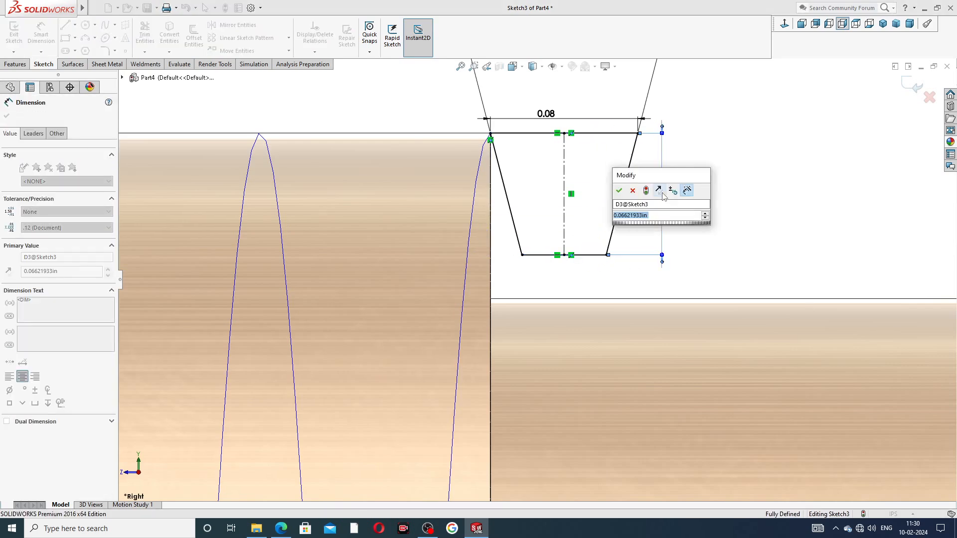
key(BackSpace)
text(.06)
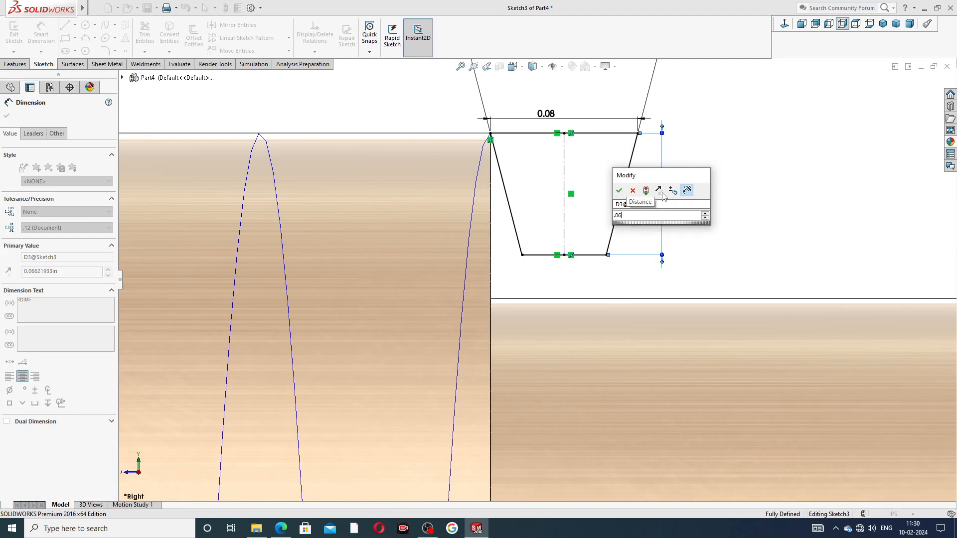
key(Return)
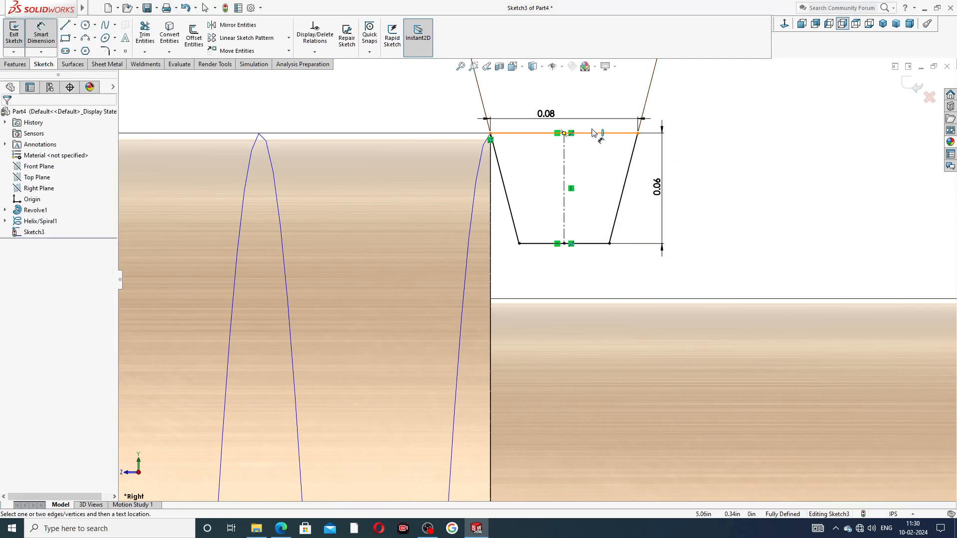
drag(546, 113, 552, 160)
scroll(747, 147, up, 3)
click(720, 157)
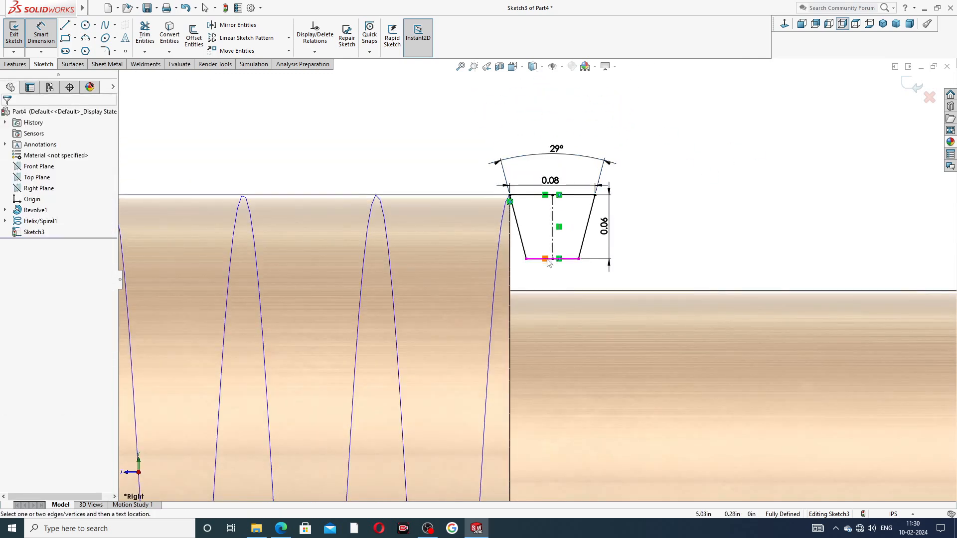
scroll(548, 267, up, 2)
right_click(710, 176)
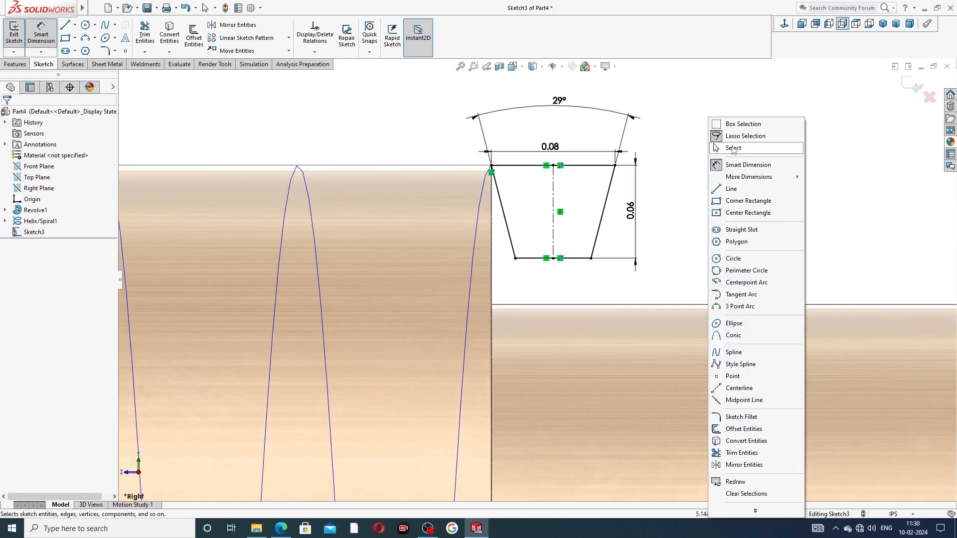
click(736, 149)
Step: Check the thread profile against the vice screw drawing PDF and exit the profile sketch
click(281, 528)
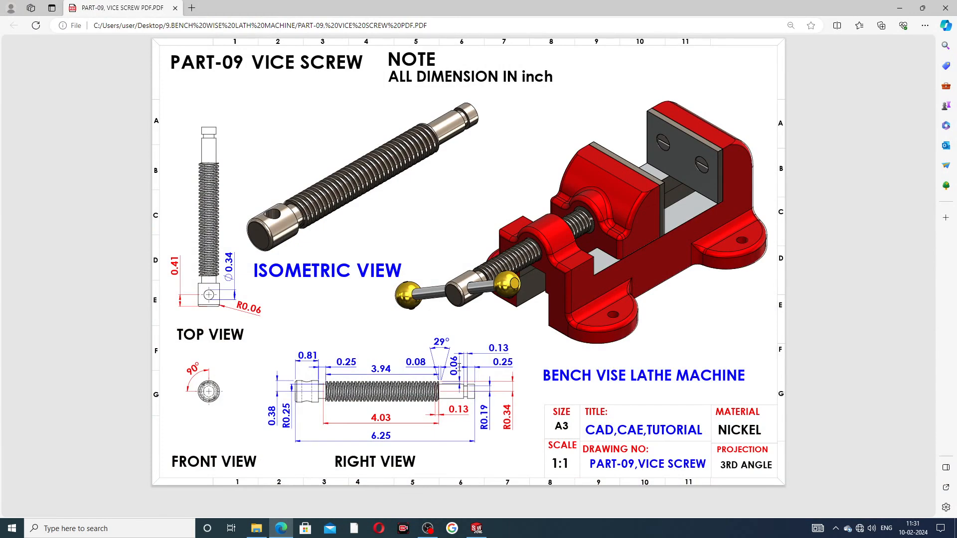
click(281, 528)
scroll(576, 267, down, 2)
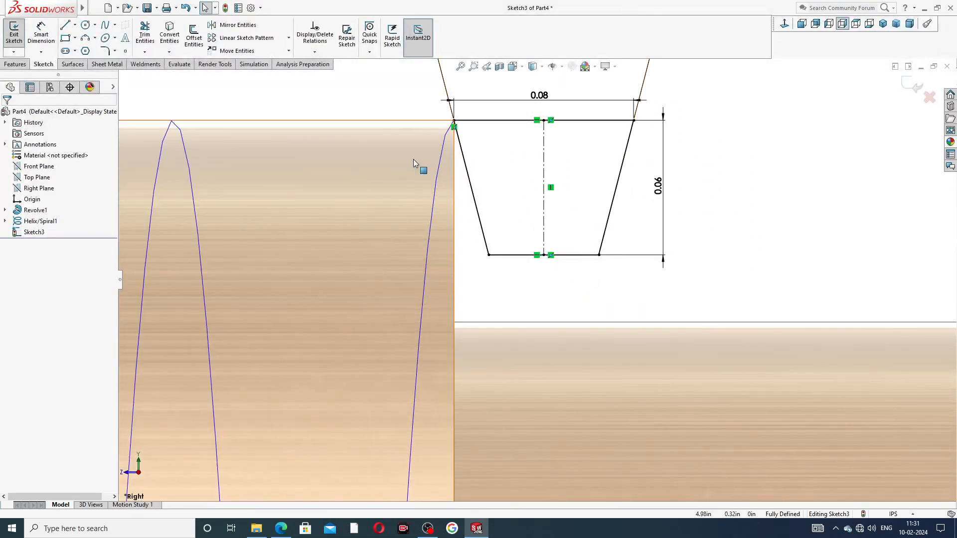
click(29, 66)
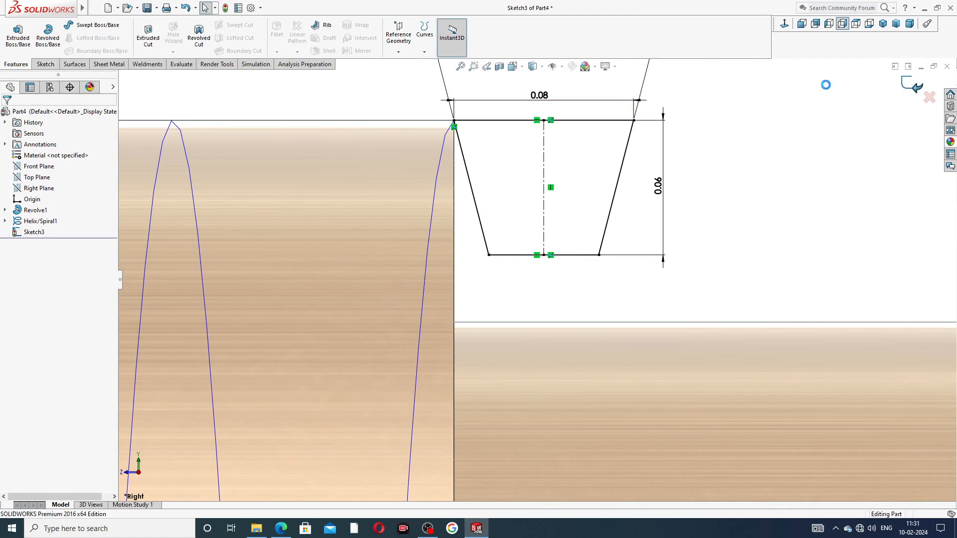
click(912, 88)
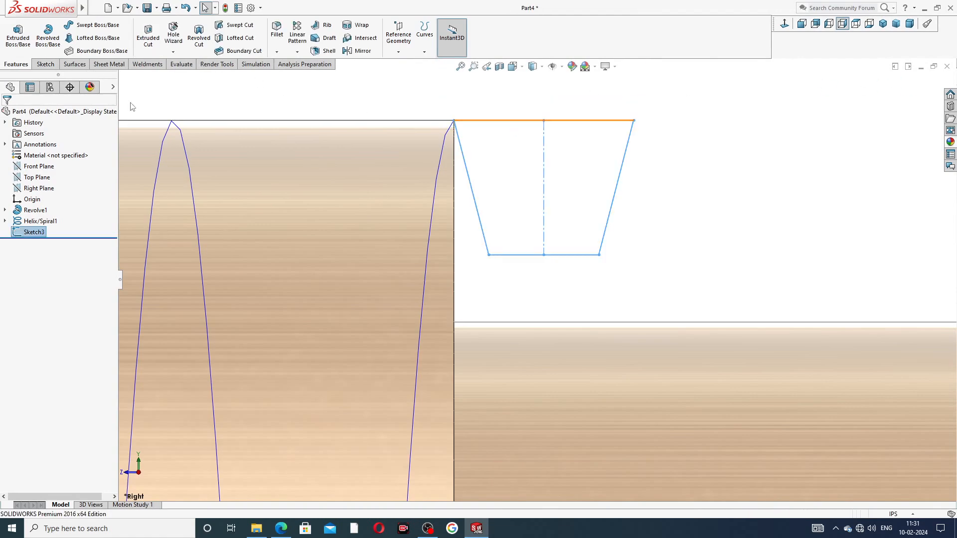
Step: Cut the thread with a Swept Cut of the trapezoidal profile sketch along the helix
click(236, 27)
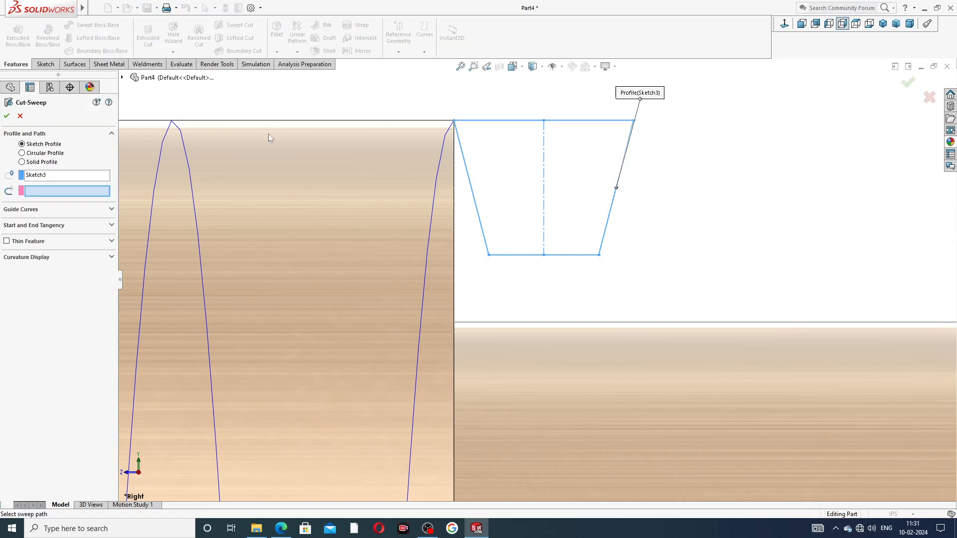
scroll(400, 167, up, 2)
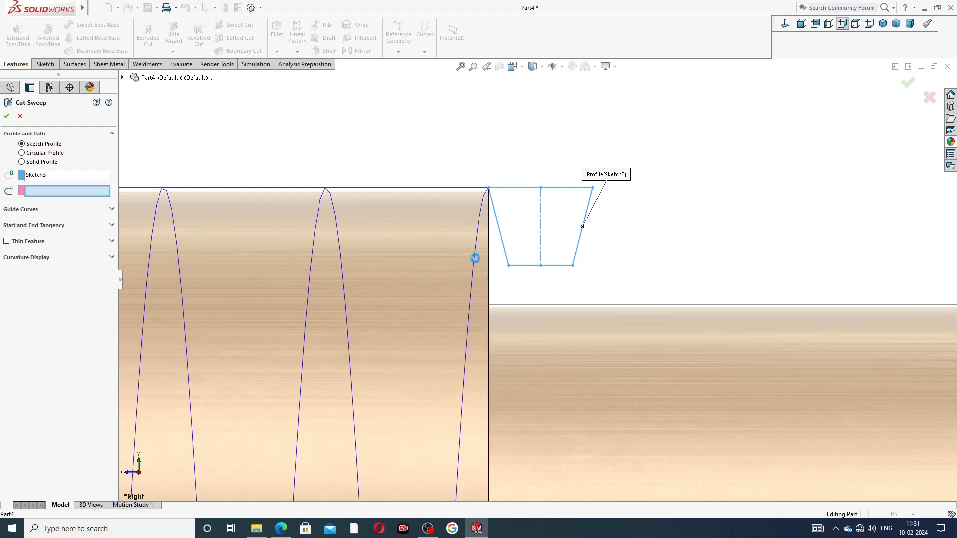
click(477, 262)
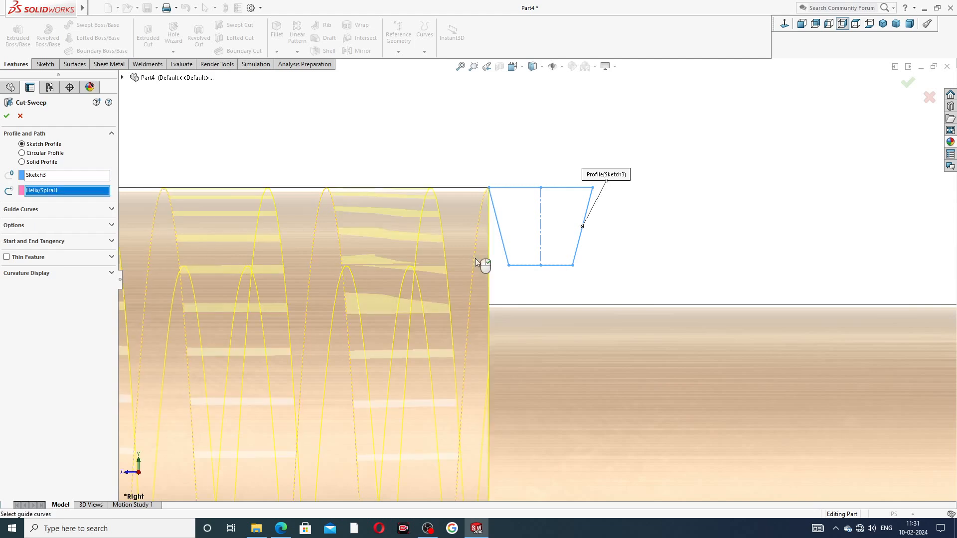
scroll(469, 256, up, 10)
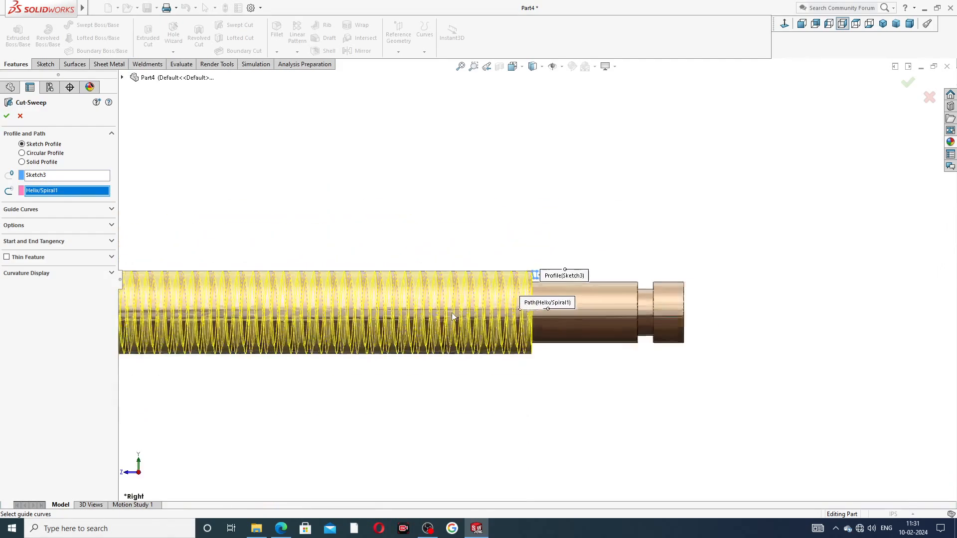
scroll(451, 313, up, 1)
scroll(184, 297, up, 2)
scroll(235, 313, down, 2)
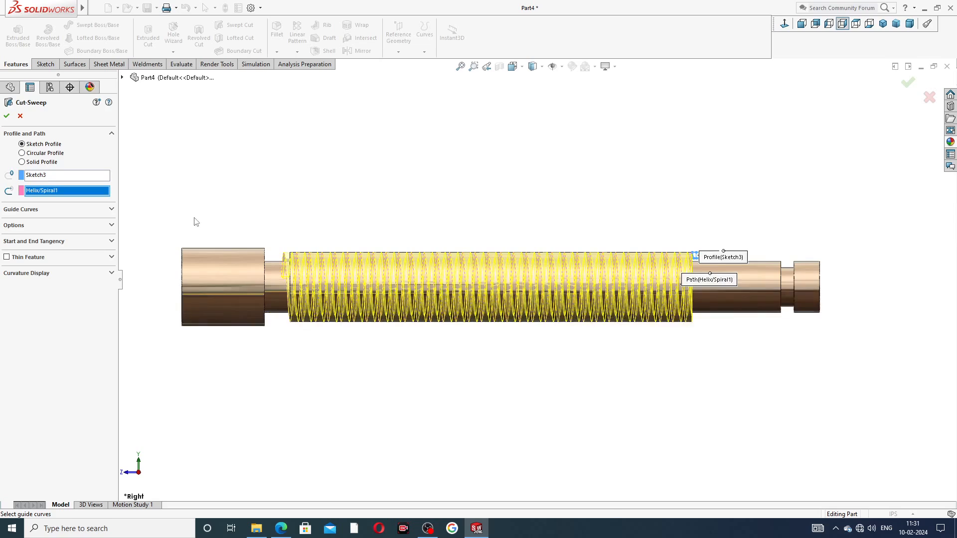
click(6, 118)
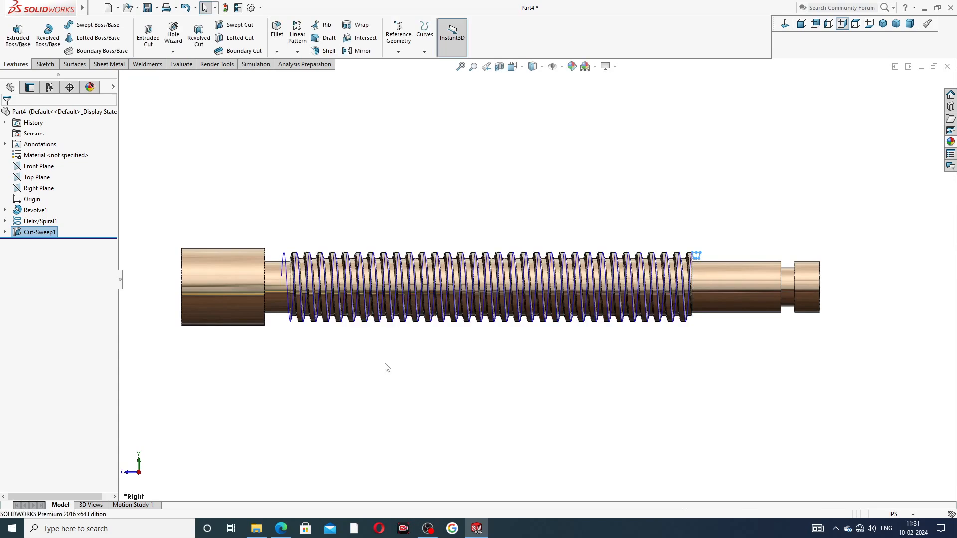
Step: Try to hide the helix curve on the threaded section
click(396, 370)
middle_drag(396, 370, 493, 274)
scroll(495, 238, down, 3)
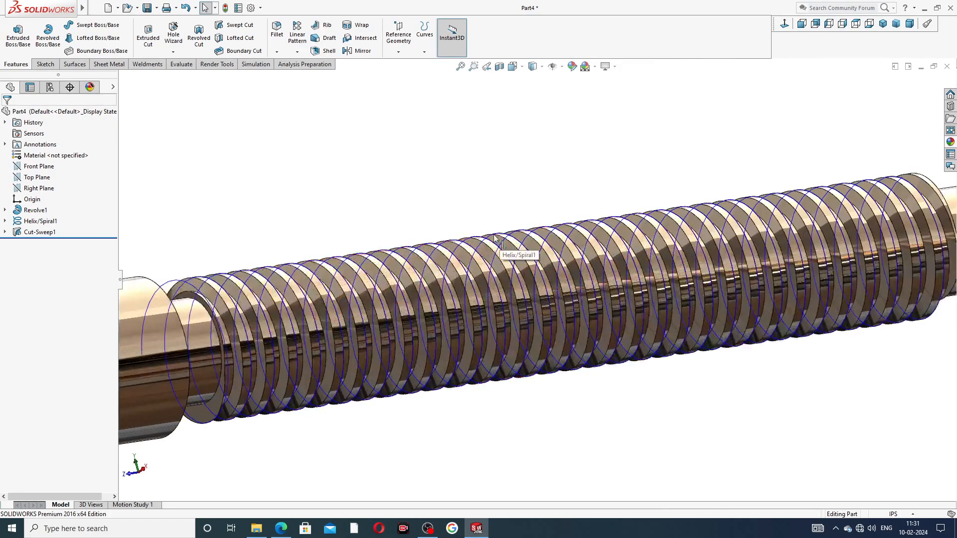
click(492, 240)
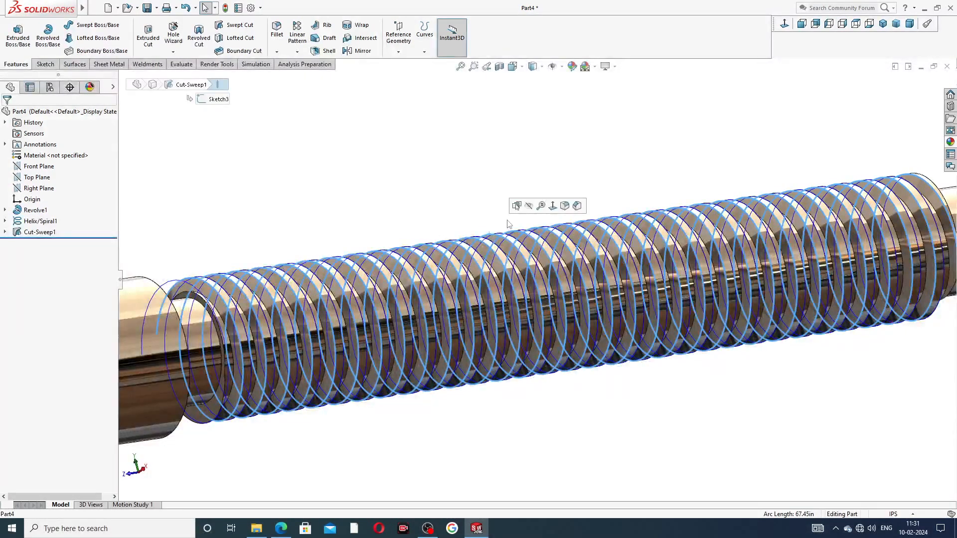
click(529, 206)
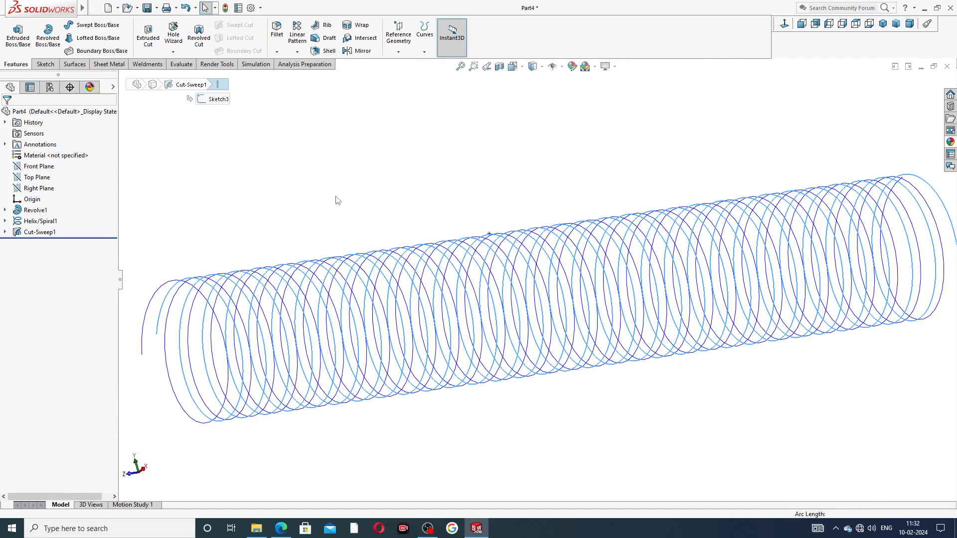
Step: Undo the last hide operation and hide only the helix curve on the threaded section
key(ctrl+z)
middle_drag(487, 242, 459, 230)
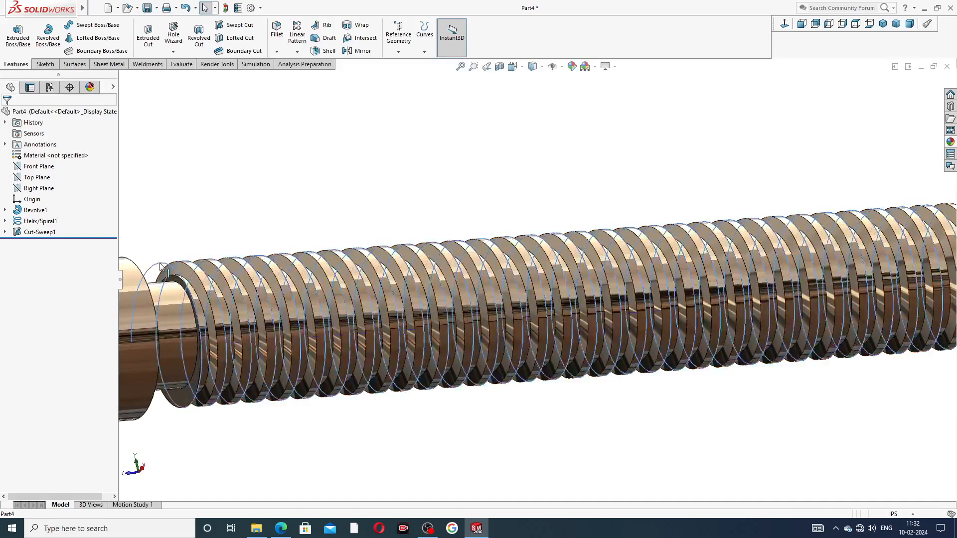
click(160, 264)
click(200, 234)
scroll(420, 175, up, 5)
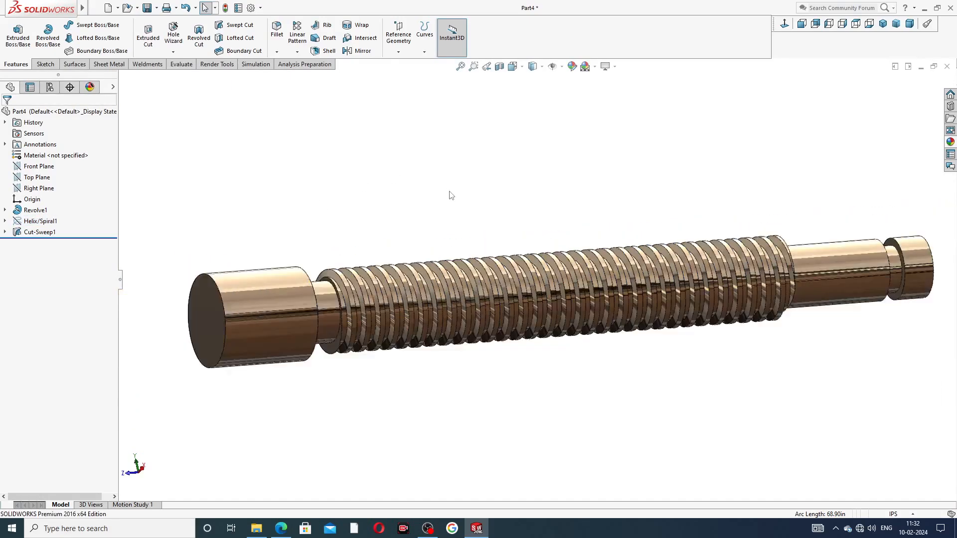
middle_drag(534, 226, 601, 259)
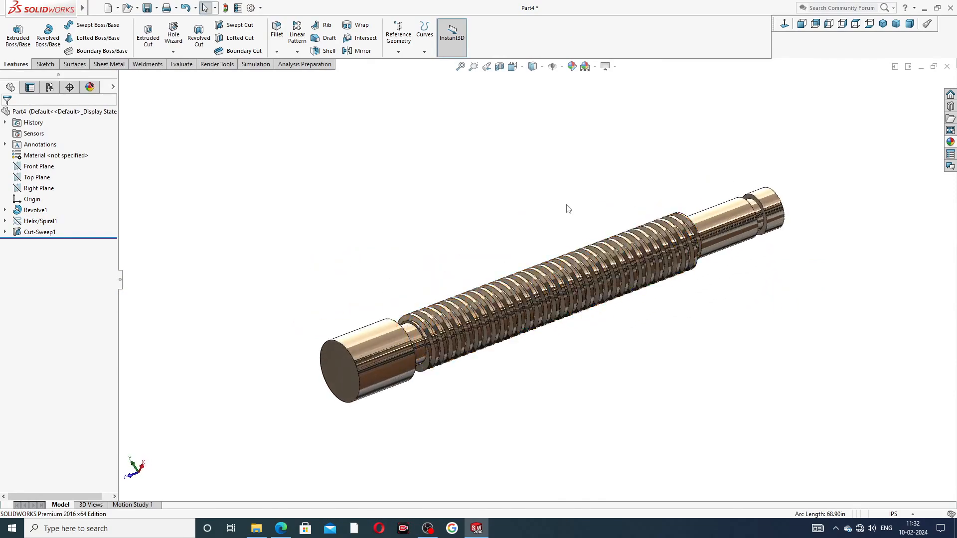
Step: Save the vice screw as the part file Part4 in the desktop's New folder
key(ctrl+s)
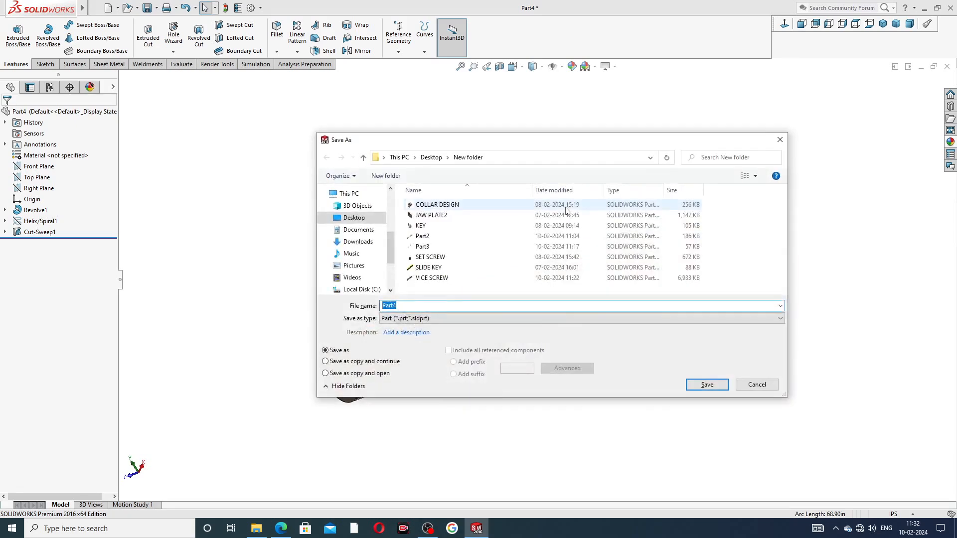
click(706, 384)
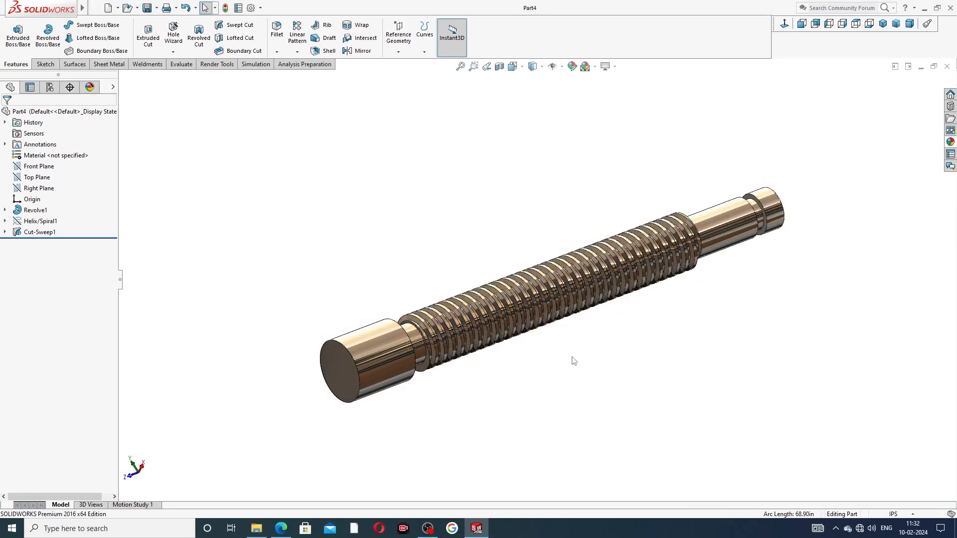
middle_drag(570, 359, 530, 349)
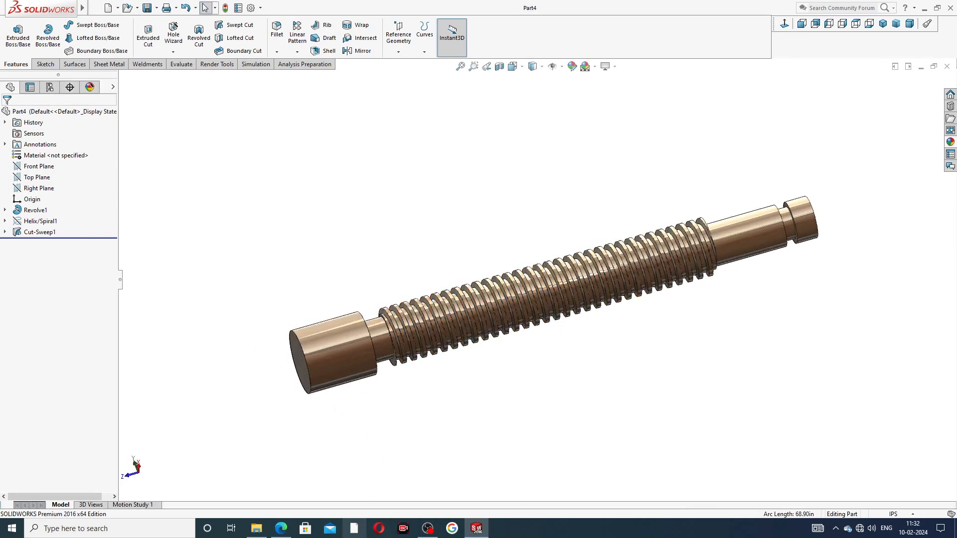
Step: Check the hole dimensions in the vice screw drawing PDF and start a sketch on the Top Plane, viewed face-on at the head
click(280, 528)
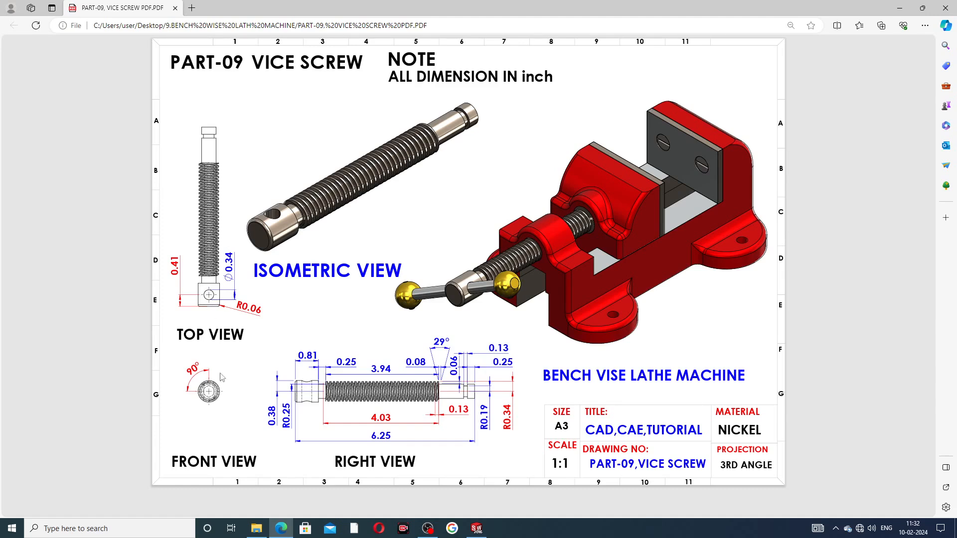
click(280, 529)
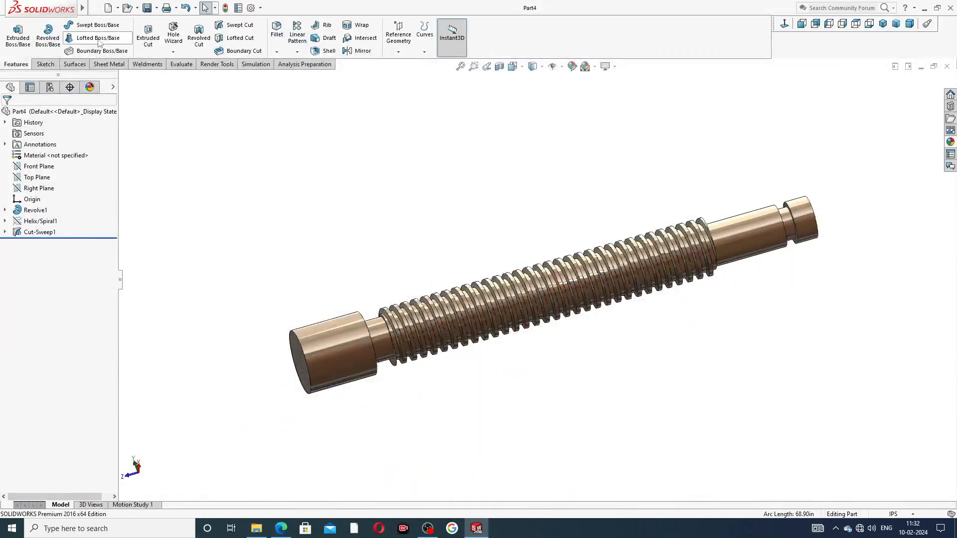
click(38, 178)
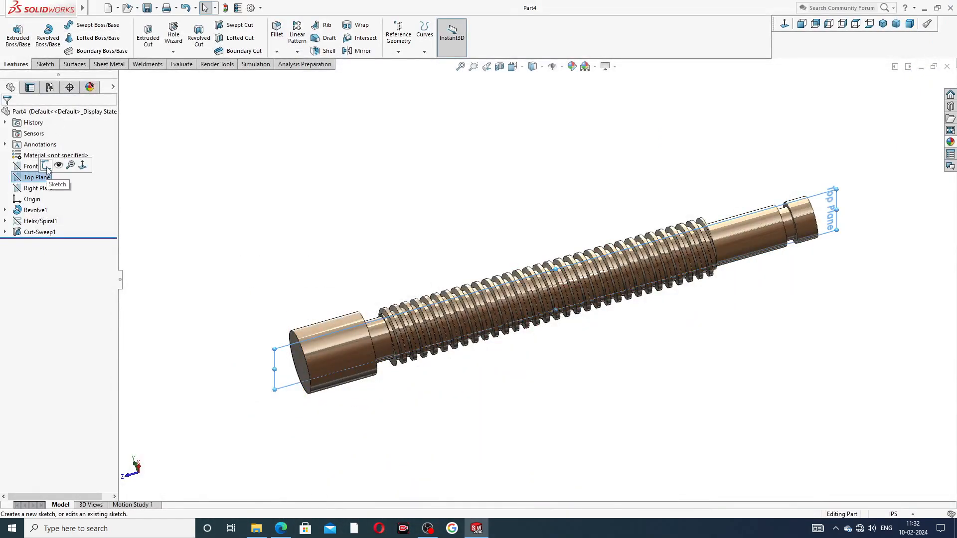
click(46, 166)
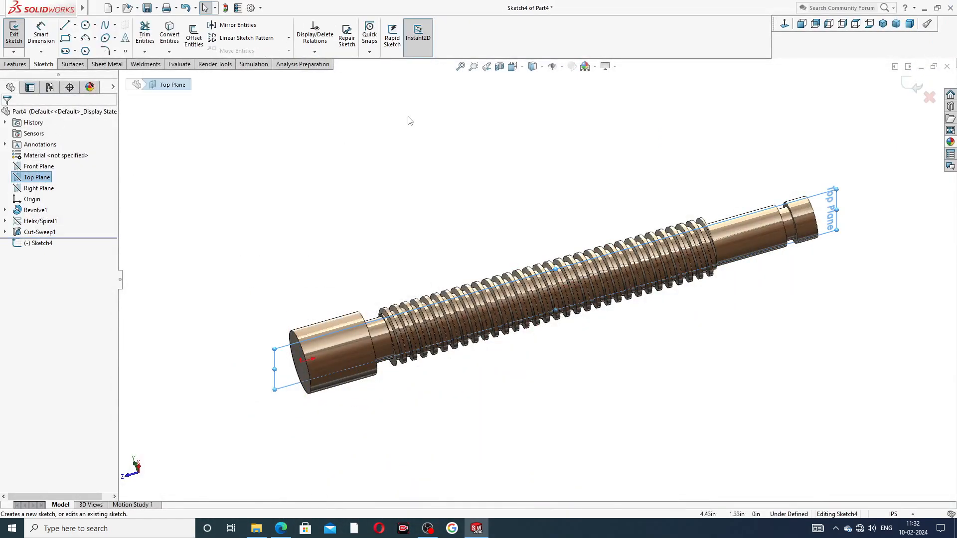
click(784, 24)
scroll(558, 444, down, 6)
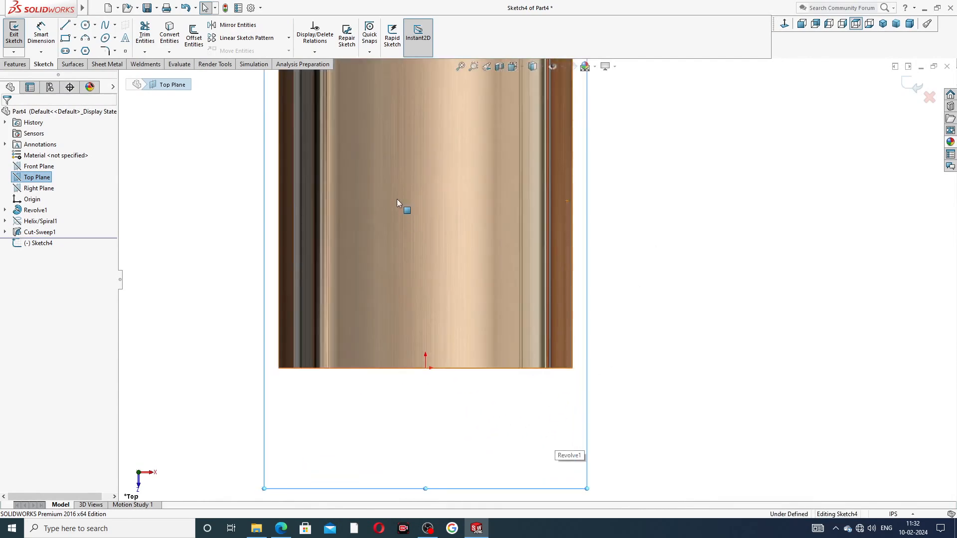
scroll(397, 199, up, 2)
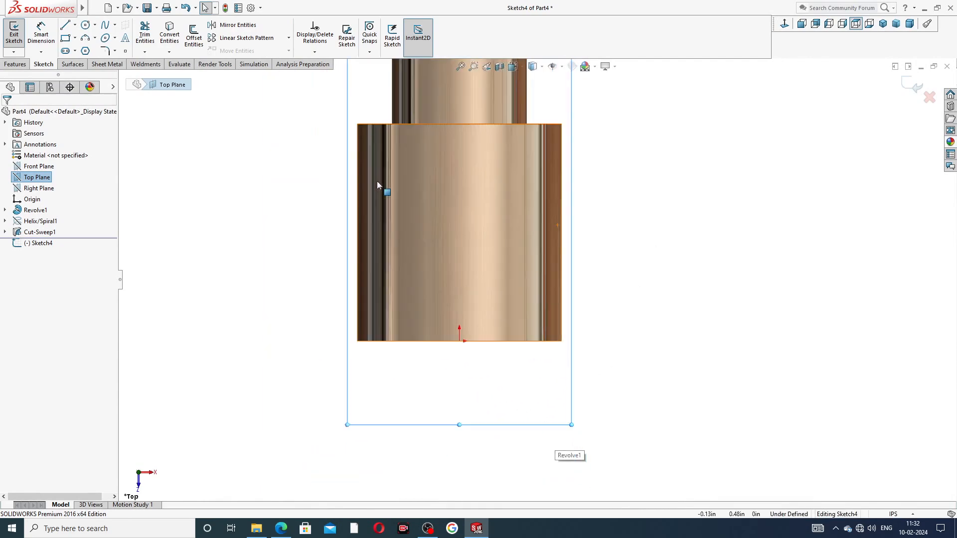
Step: Draw a vertical centerline about 0.40 in long from the origin along the axis of the screw's head
click(75, 26)
click(87, 48)
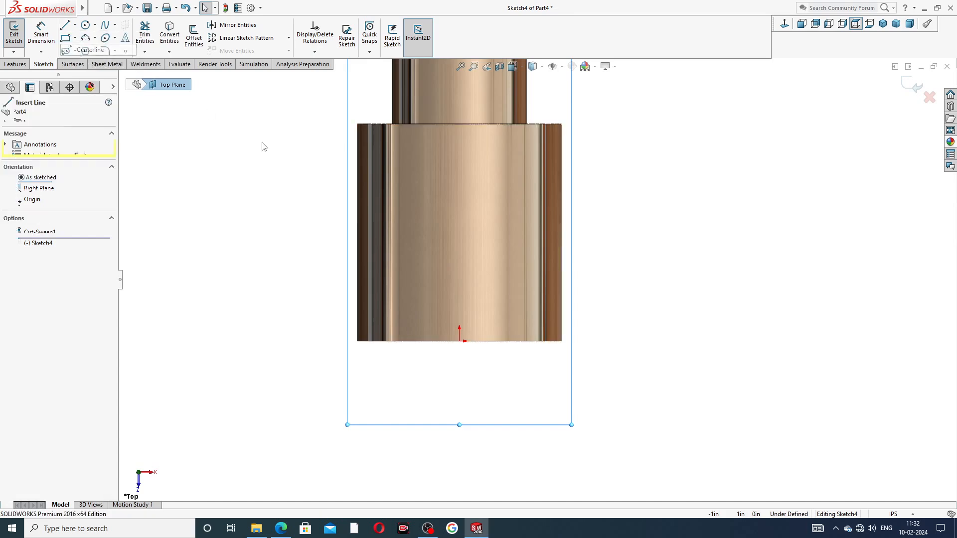
click(459, 341)
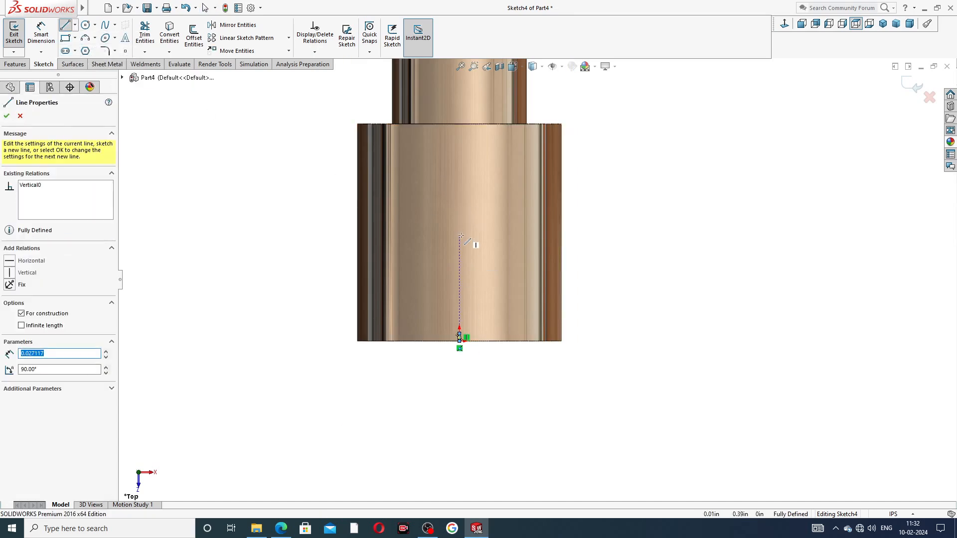
click(459, 227)
right_click(497, 228)
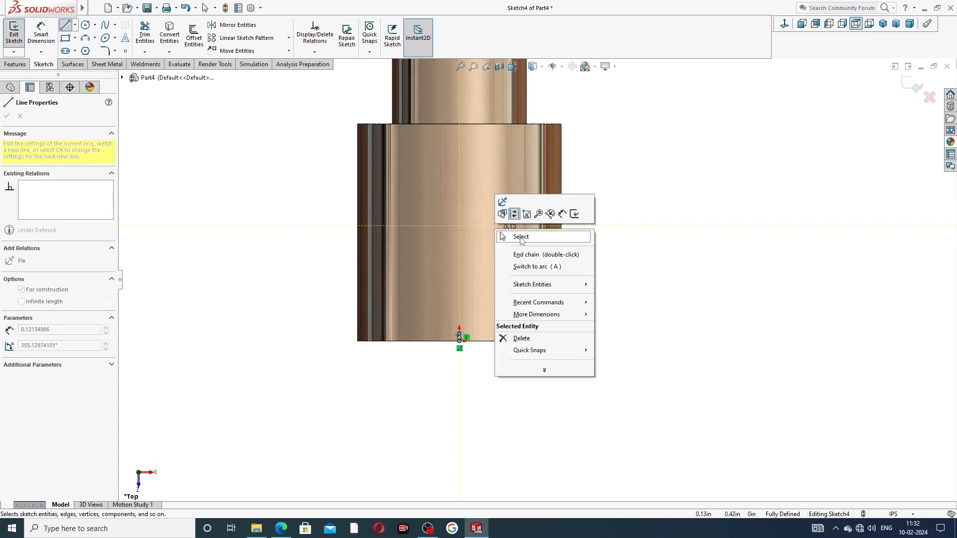
click(521, 237)
mouse_move(459, 226)
mouse_down()
mouse_move(454, 249)
mouse_move(460, 211)
mouse_move(459, 235)
mouse_up()
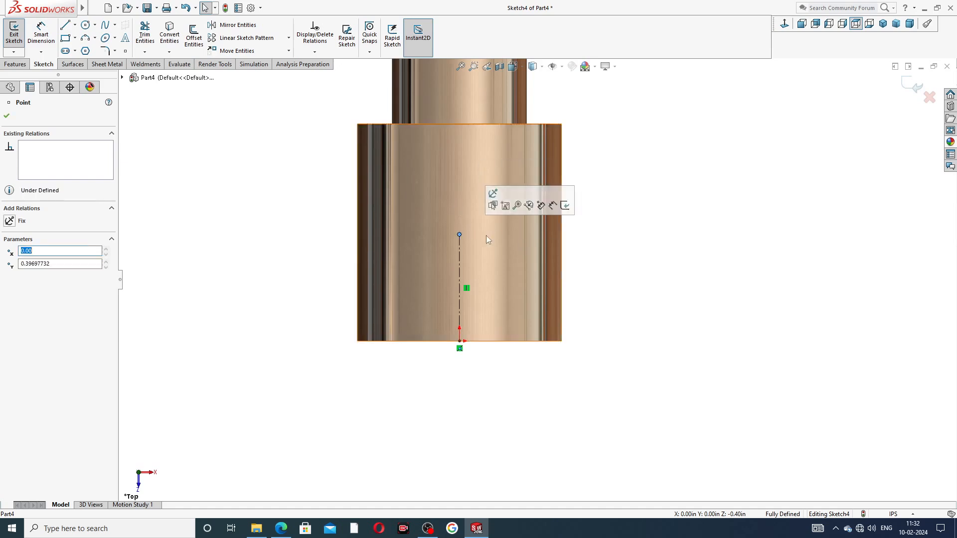
key(Escape)
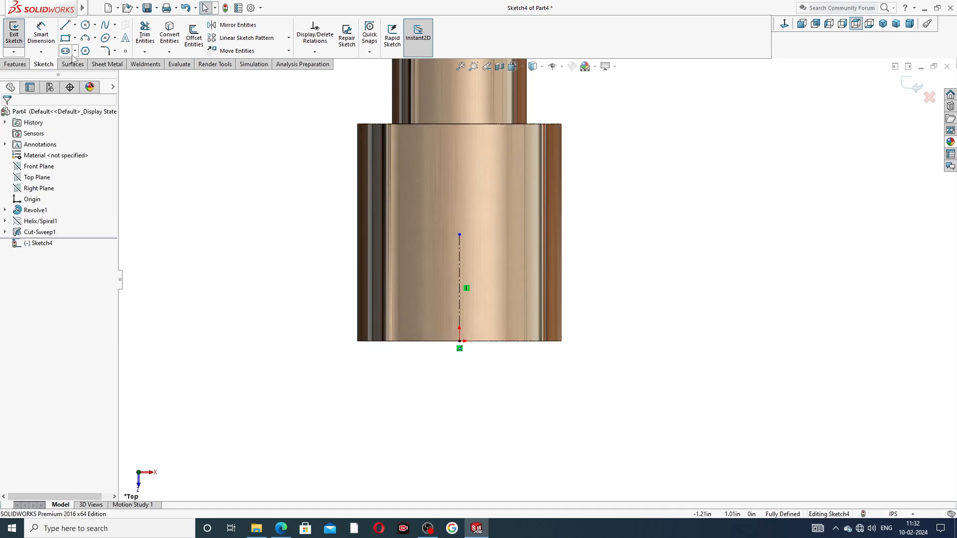
Step: Sketch a circle of about 0.18 in radius centred on the free end of the centerline
click(86, 25)
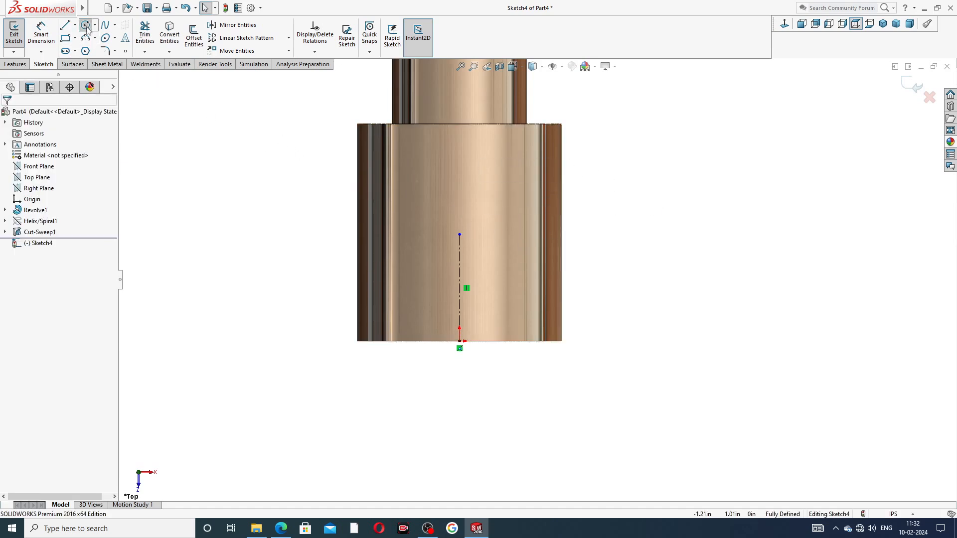
click(459, 234)
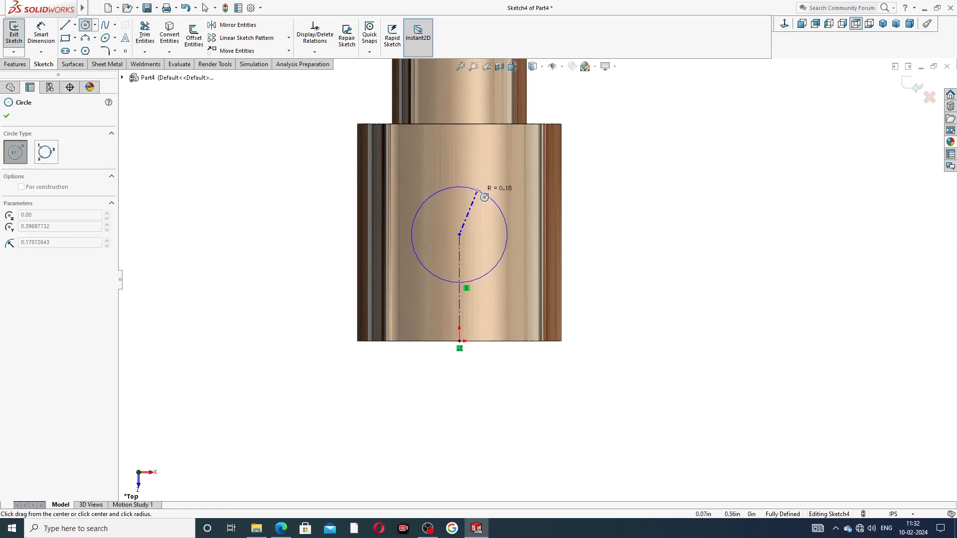
click(477, 191)
right_click(589, 180)
click(618, 190)
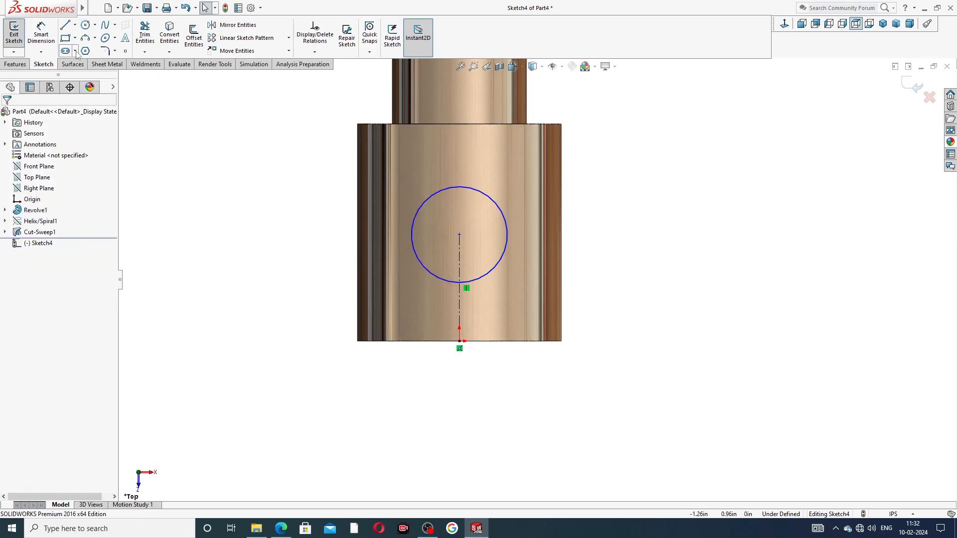
Step: Dimension the circle to a diameter of 0.34 in, as given in the vice screw drawing PDF
click(41, 34)
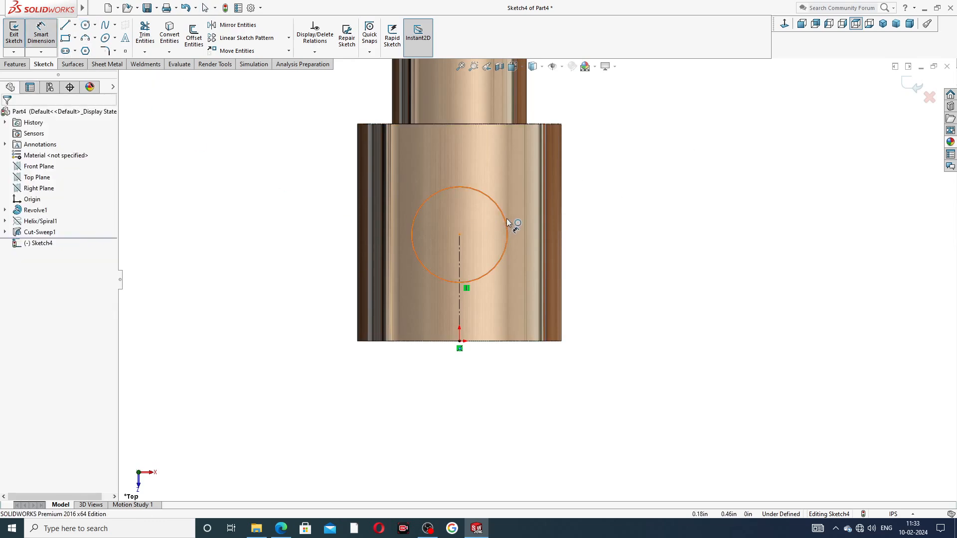
click(507, 222)
click(588, 234)
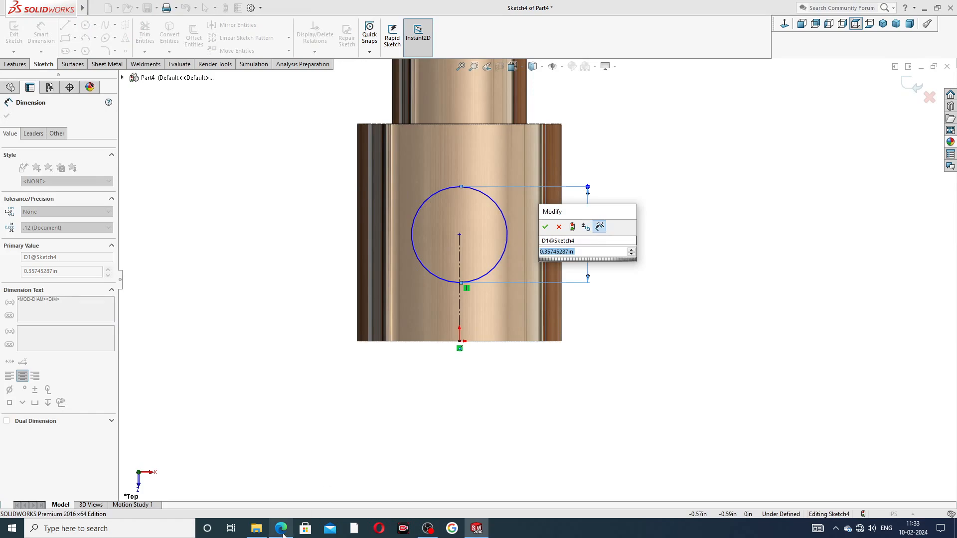
click(282, 534)
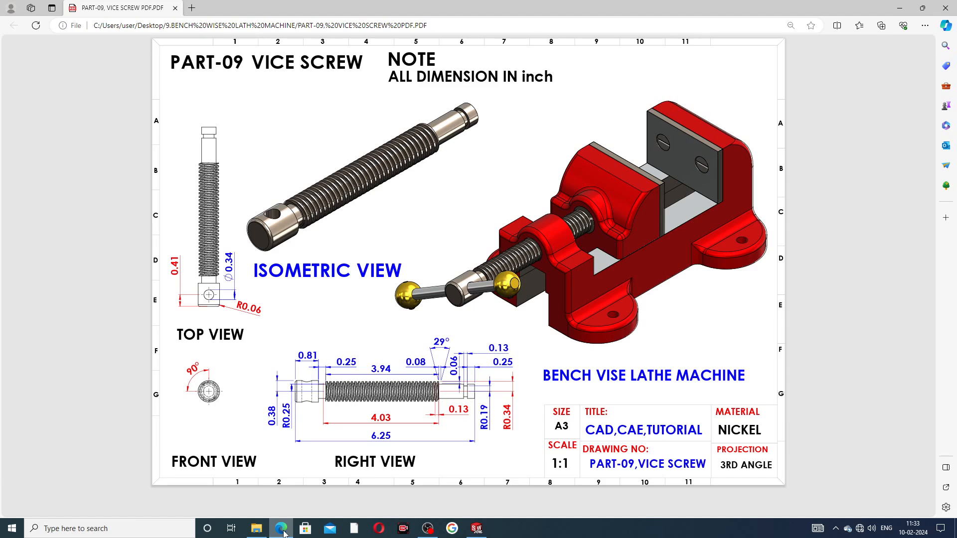
click(282, 534)
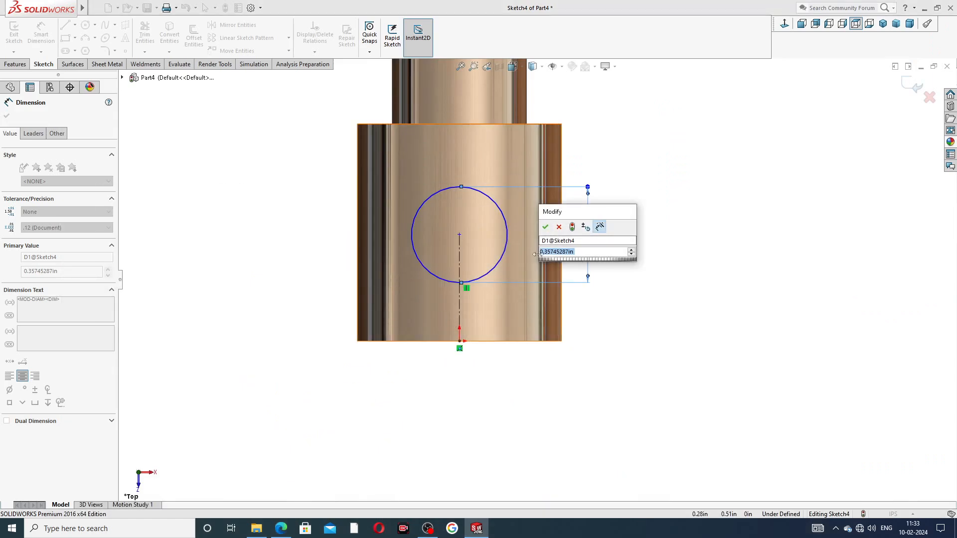
text(.34)
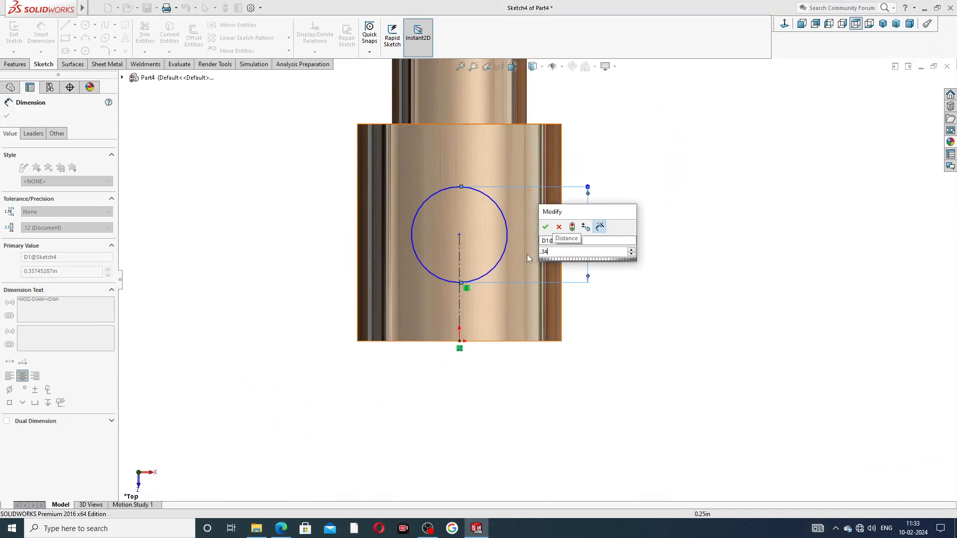
key(Return)
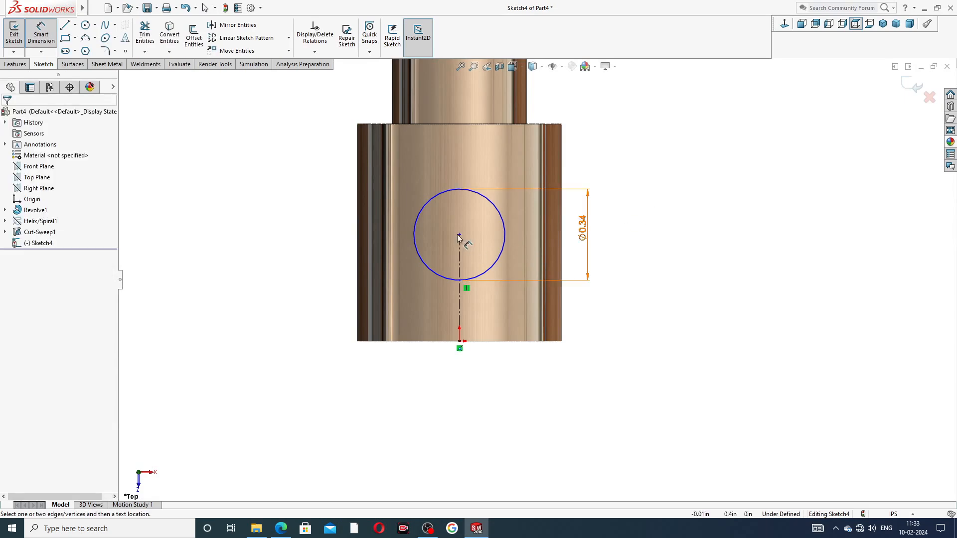
Step: Set the distance from the origin to the circle's centre to 0.41 in and finish dimensioning the hole sketch
click(459, 235)
click(459, 341)
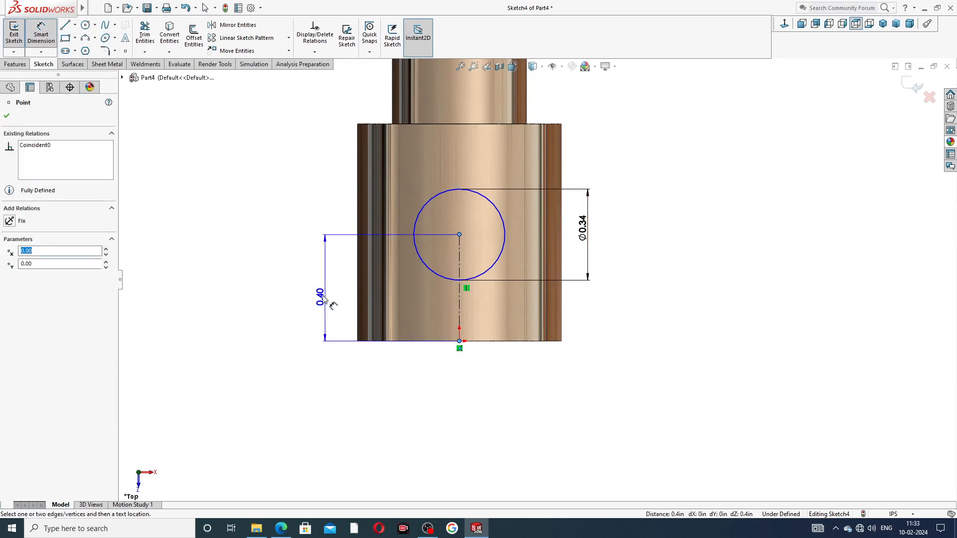
click(317, 290)
text(.4)
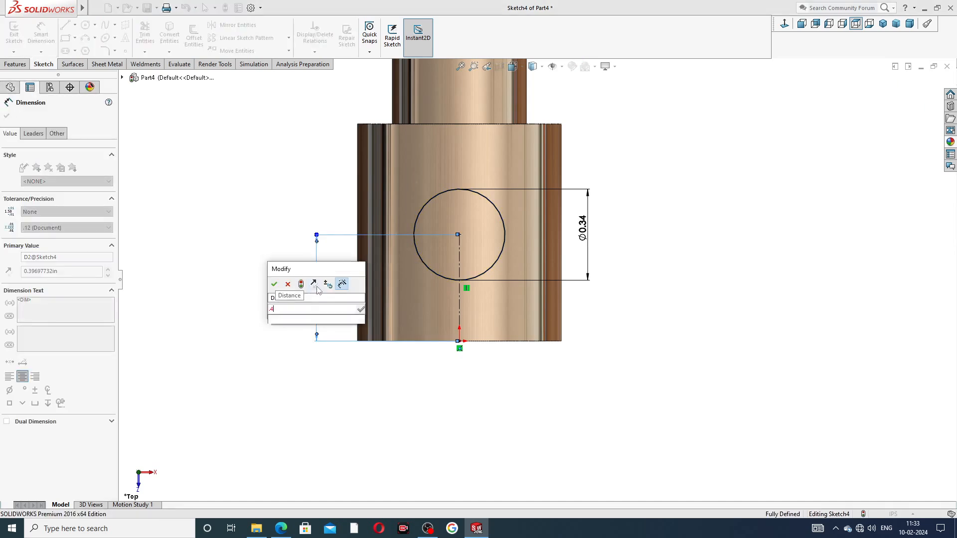
text(1)
key(Return)
click(673, 219)
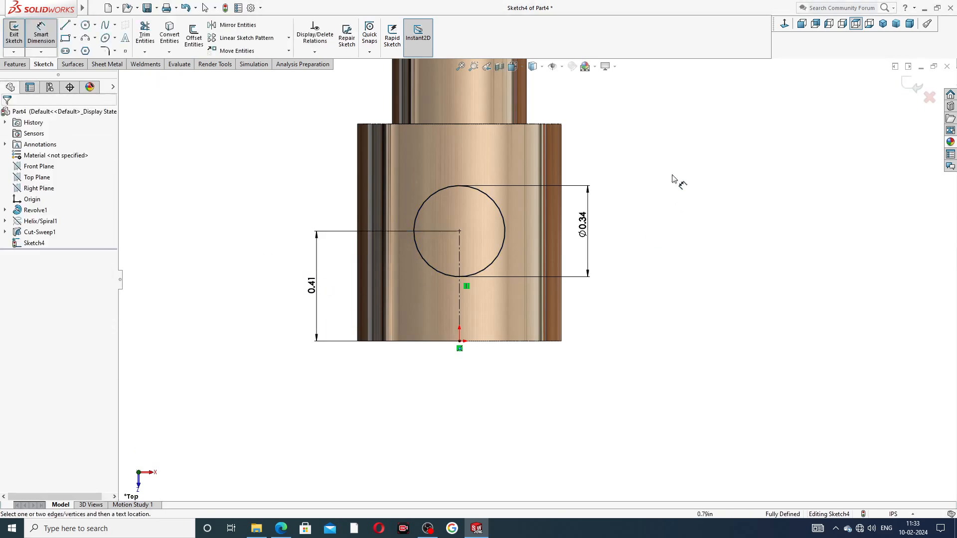
right_click(678, 144)
click(695, 149)
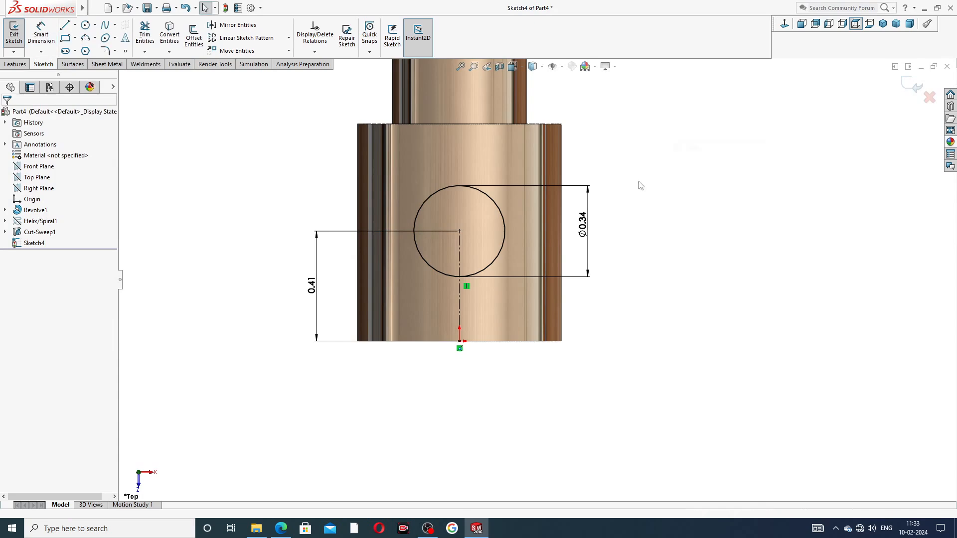
click(579, 231)
key(Escape)
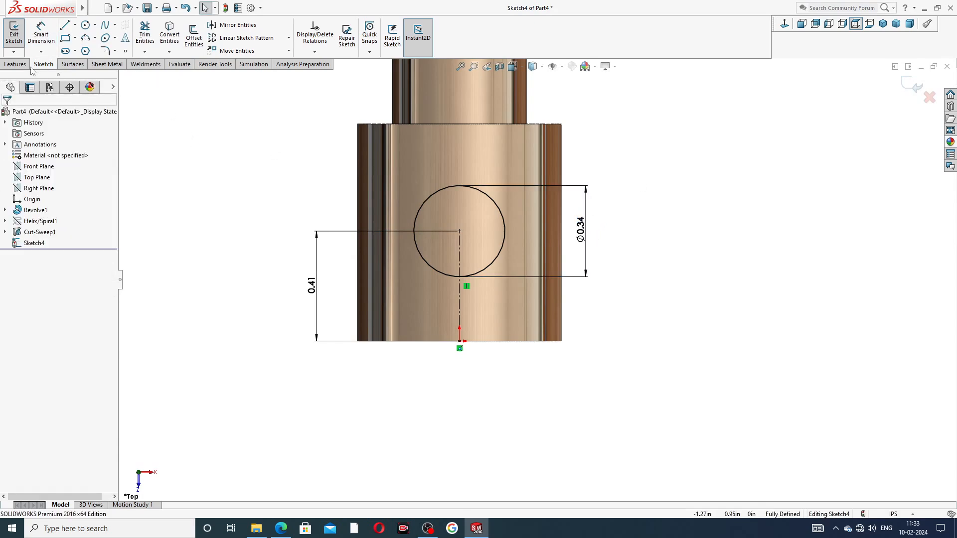
Step: Cut the circle through the screw's head with an Extruded Cut using the Through All - Both end condition
click(15, 64)
click(148, 34)
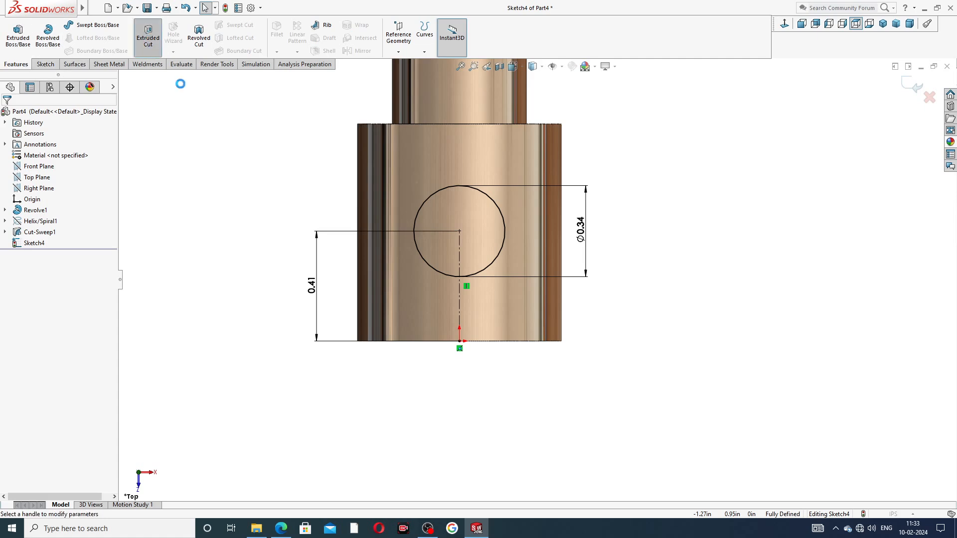
click(45, 176)
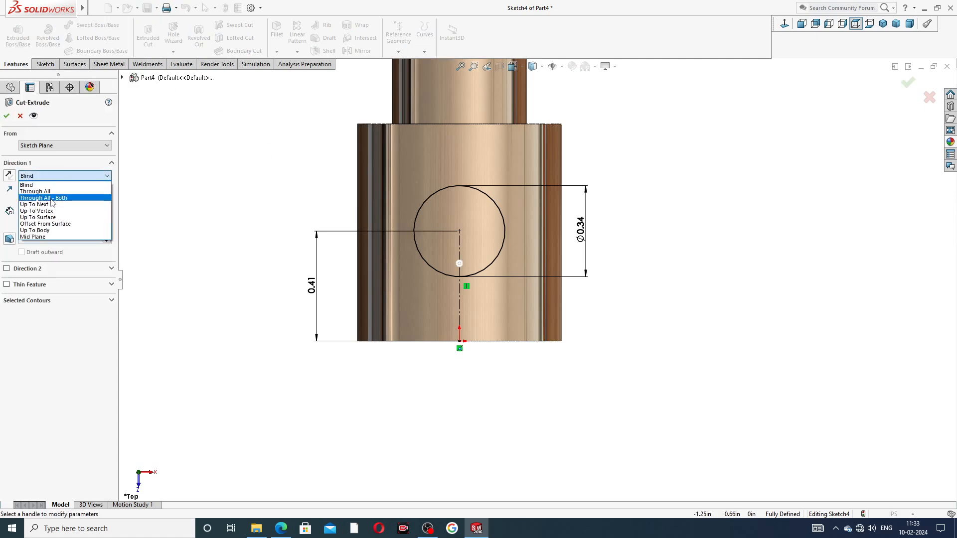
click(52, 199)
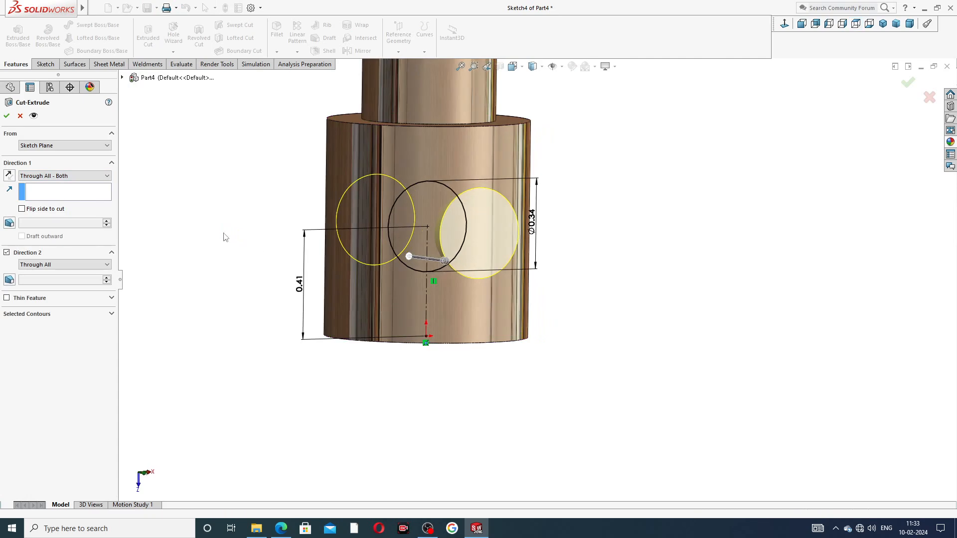
click(7, 116)
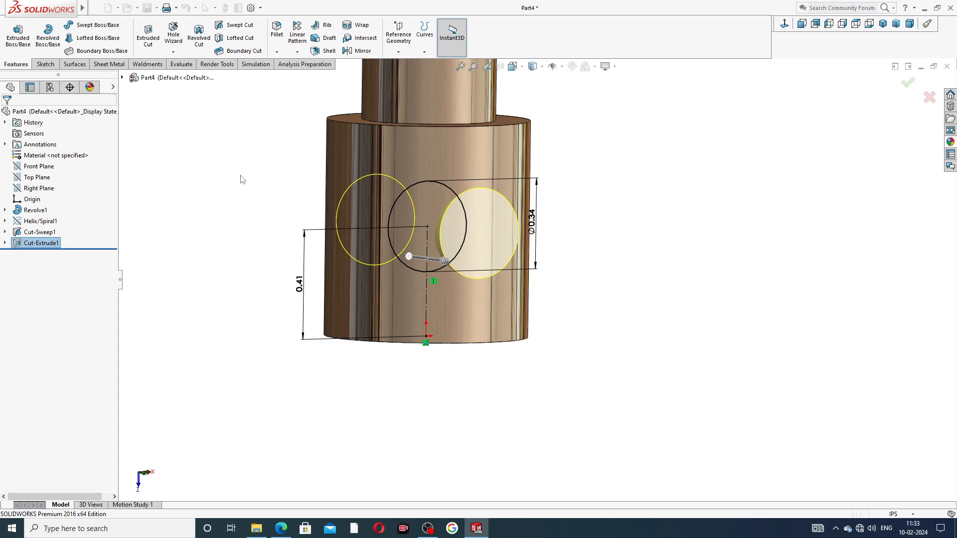
Step: Finish the cross-hole cut and examine the screw's head and thread from several angles
key(Return)
click(601, 171)
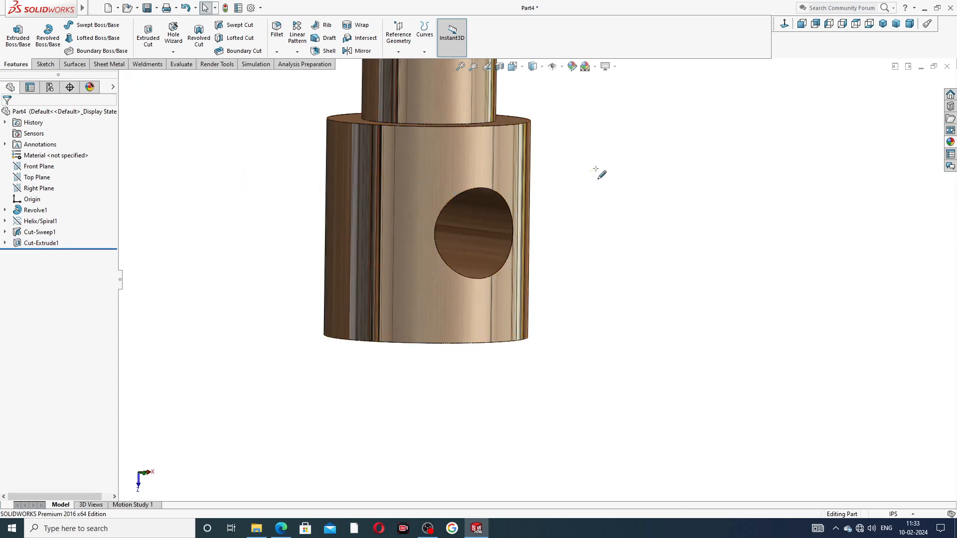
scroll(602, 166, up, 4)
middle_drag(611, 118, 582, 89)
mouse_move(543, 134)
middle_down()
mouse_move(487, 109)
mouse_move(546, 228)
mouse_move(538, 141)
mouse_move(526, 137)
middle_up()
scroll(525, 140, down, 4)
scroll(522, 243, down, 2)
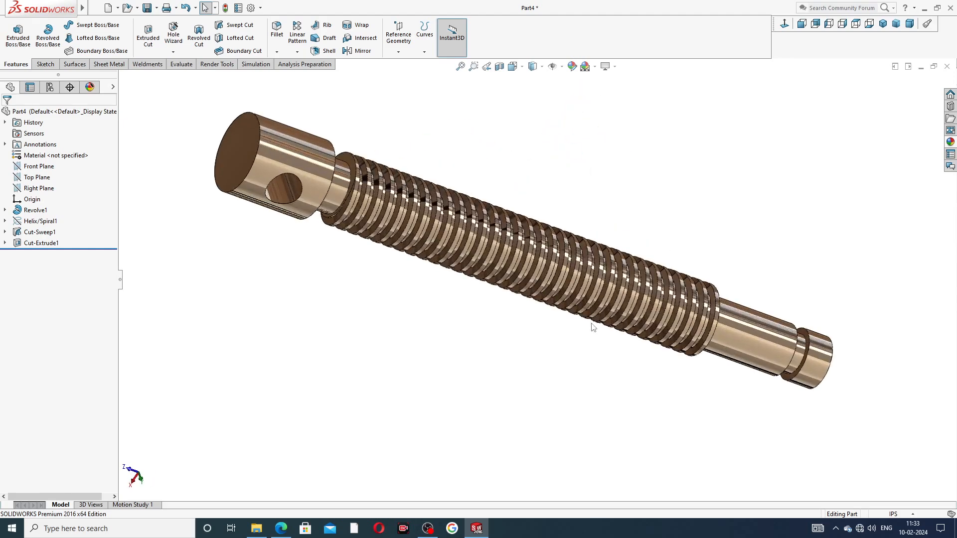
scroll(591, 324, up, 2)
mouse_move(582, 320)
middle_down()
mouse_move(518, 154)
mouse_move(551, 214)
middle_up()
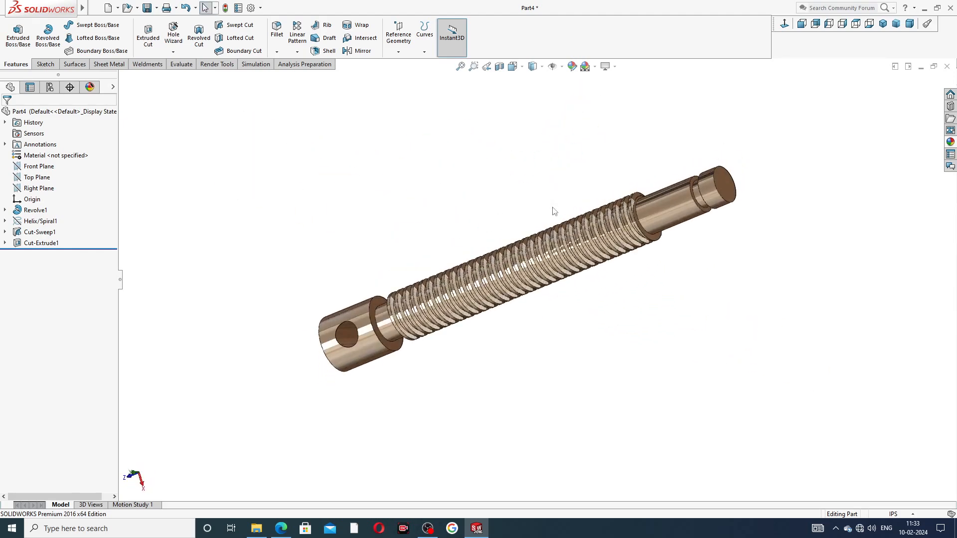
Step: Fillet the outer end edge of the screw's head with a 0.06 in radius
click(276, 30)
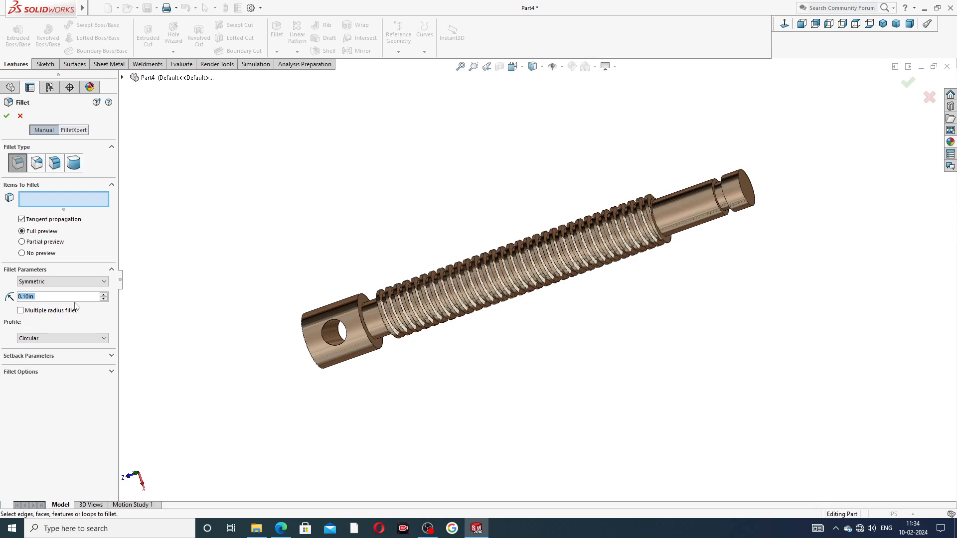
text(.06)
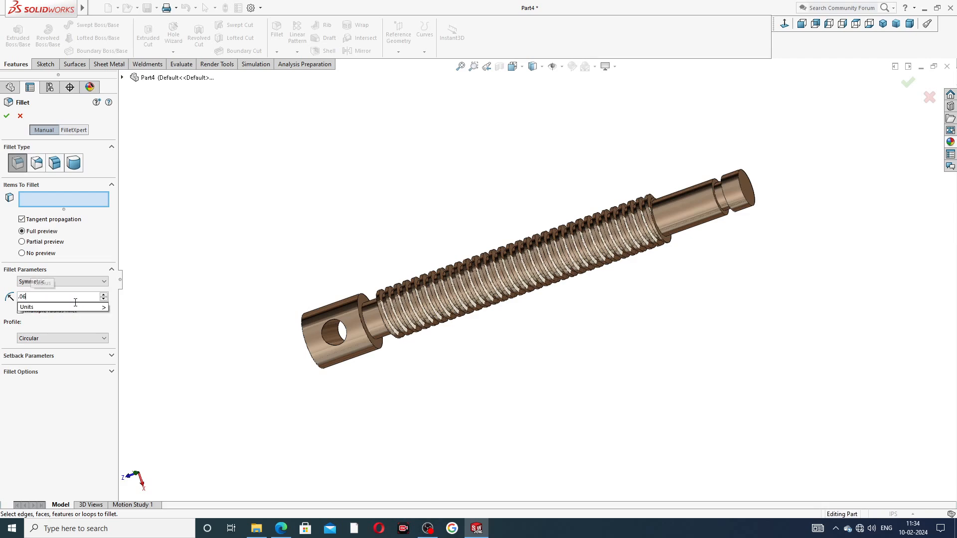
key(Return)
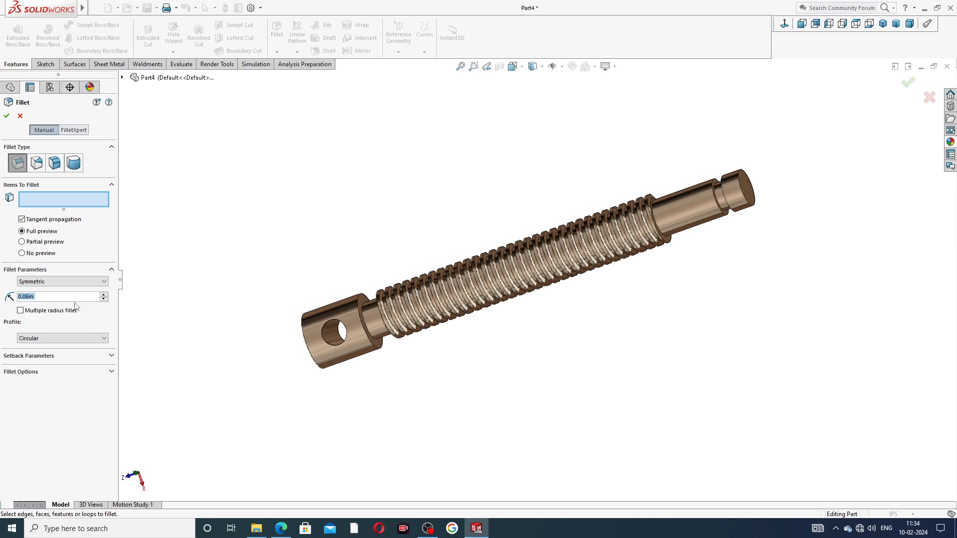
click(280, 528)
click(283, 530)
scroll(299, 323, down, 6)
click(326, 329)
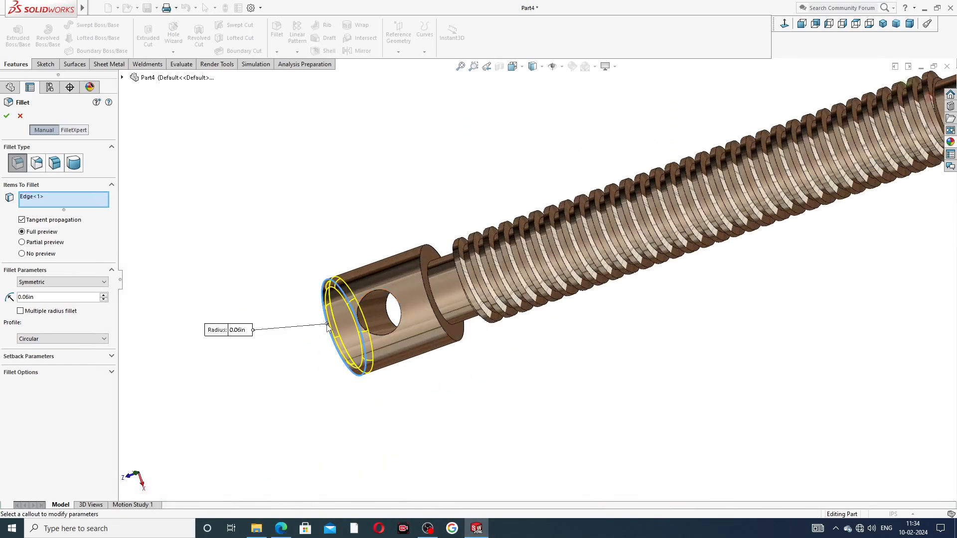
click(7, 115)
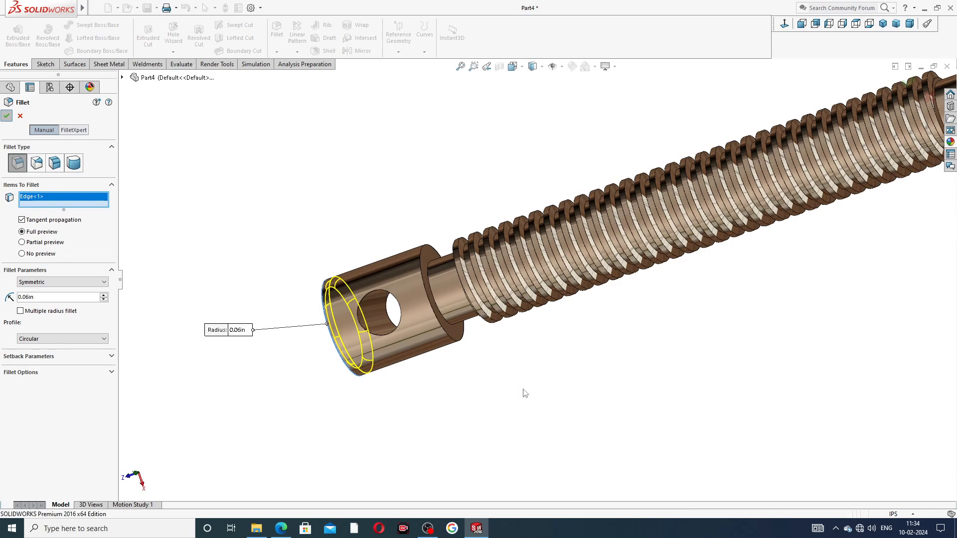
key(Return)
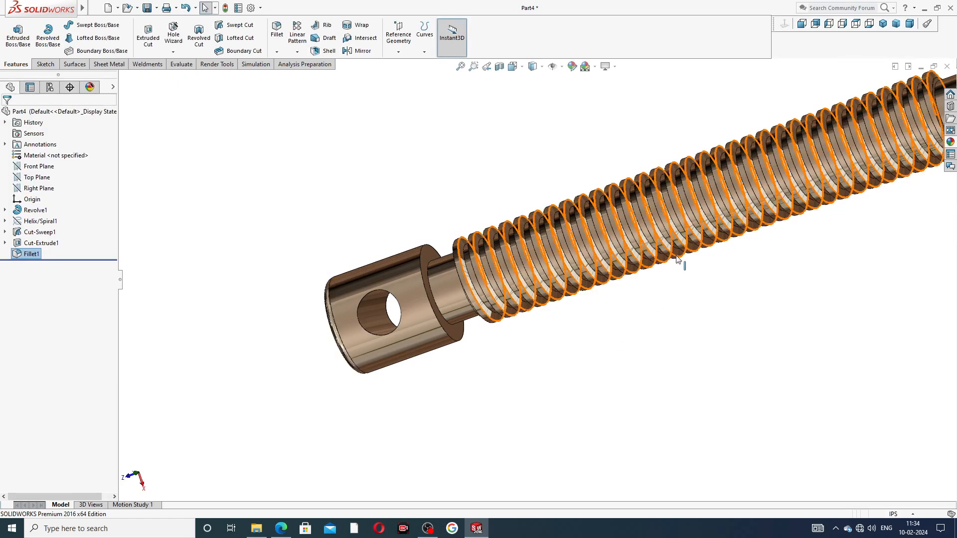
Step: Color the swept thread cut dark grey with RGB 64, 64, 64
scroll(684, 263, up, 4)
middle_drag(675, 183, 705, 165)
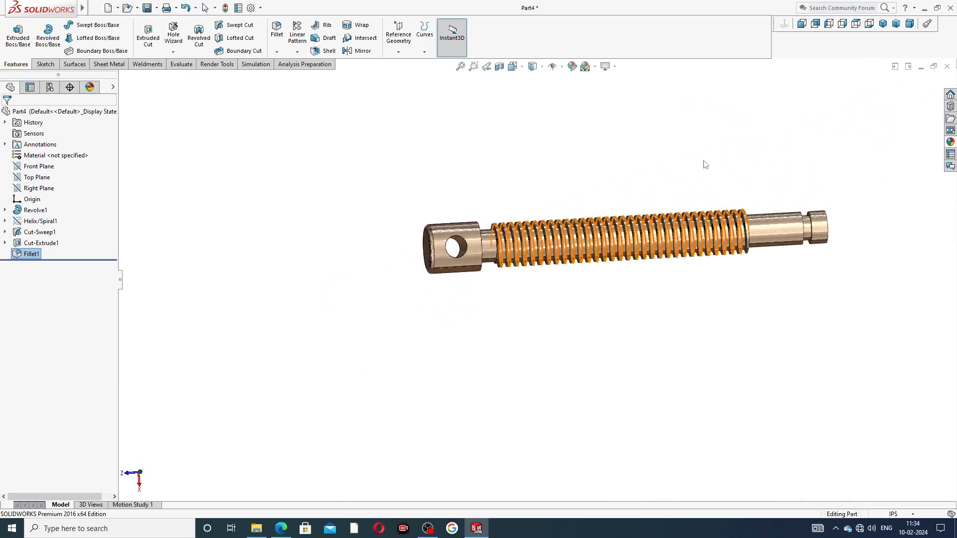
scroll(697, 170, down, 3)
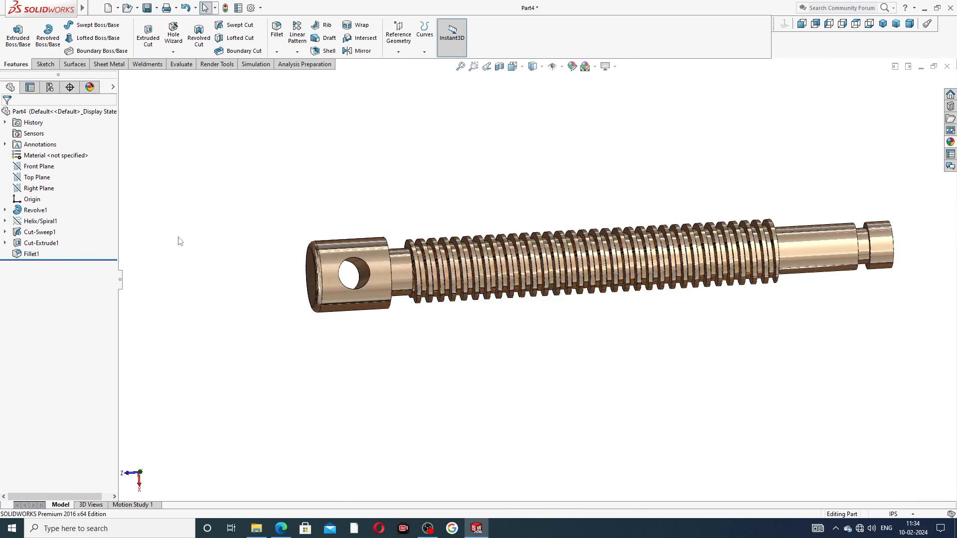
click(50, 232)
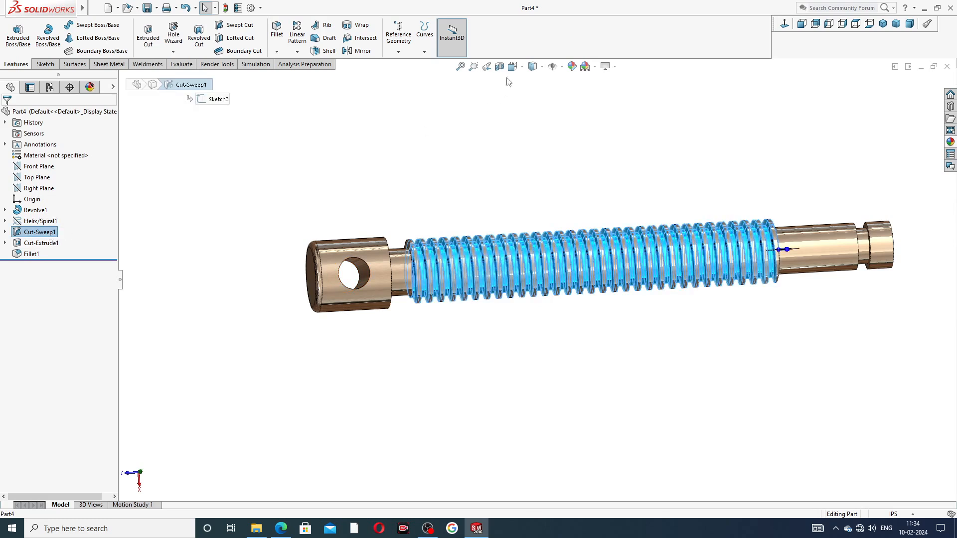
click(573, 69)
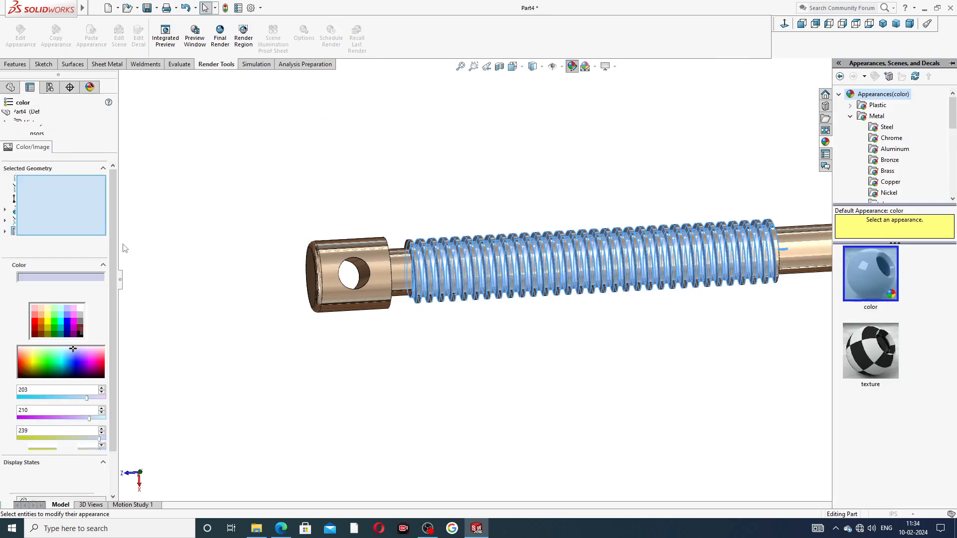
click(80, 325)
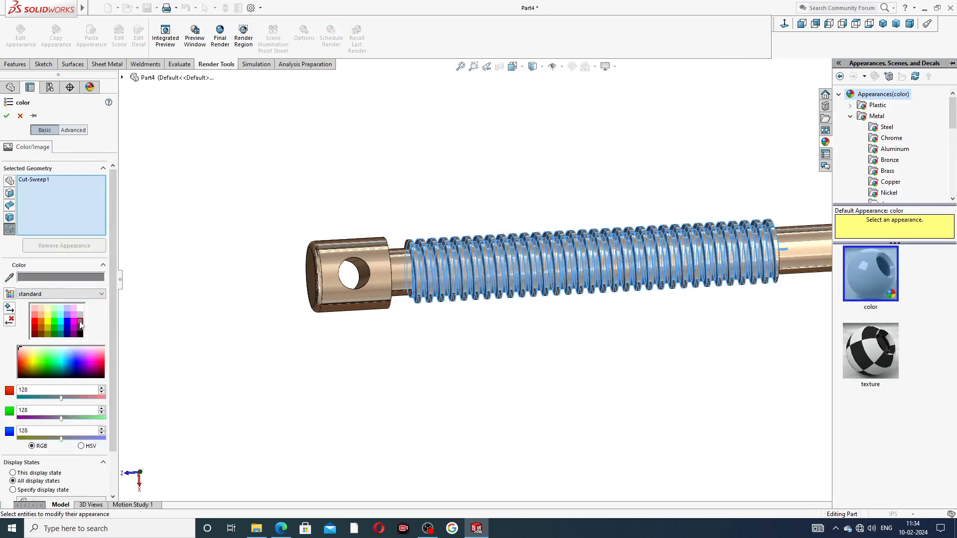
click(81, 328)
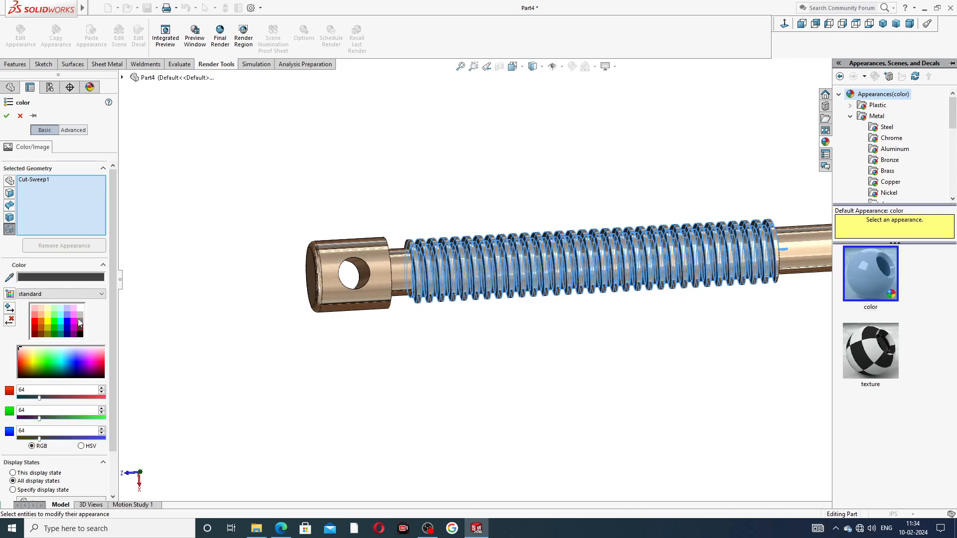
click(6, 115)
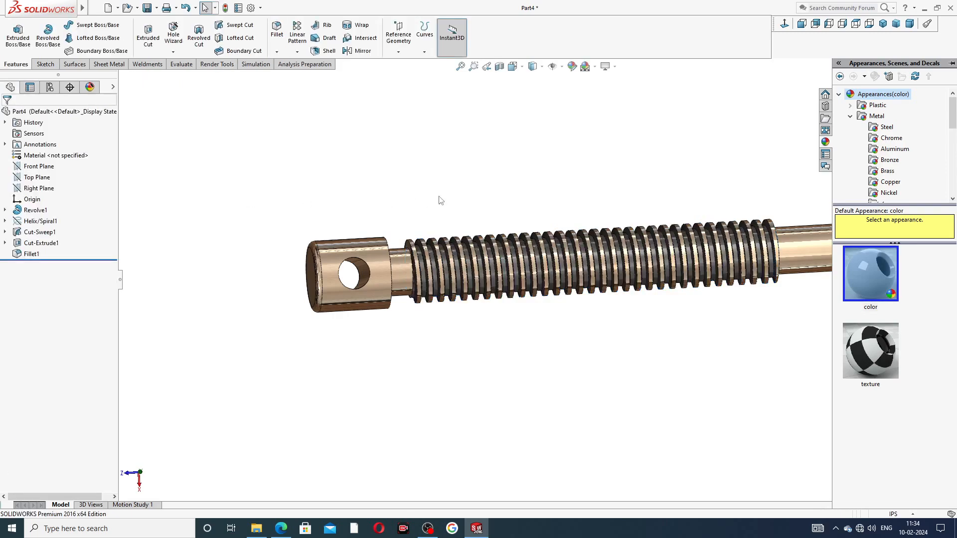
Step: Recolor the swept thread cut to medium grey with RGB 128, 128, 128
middle_drag(545, 357, 544, 215)
scroll(582, 272, up, 3)
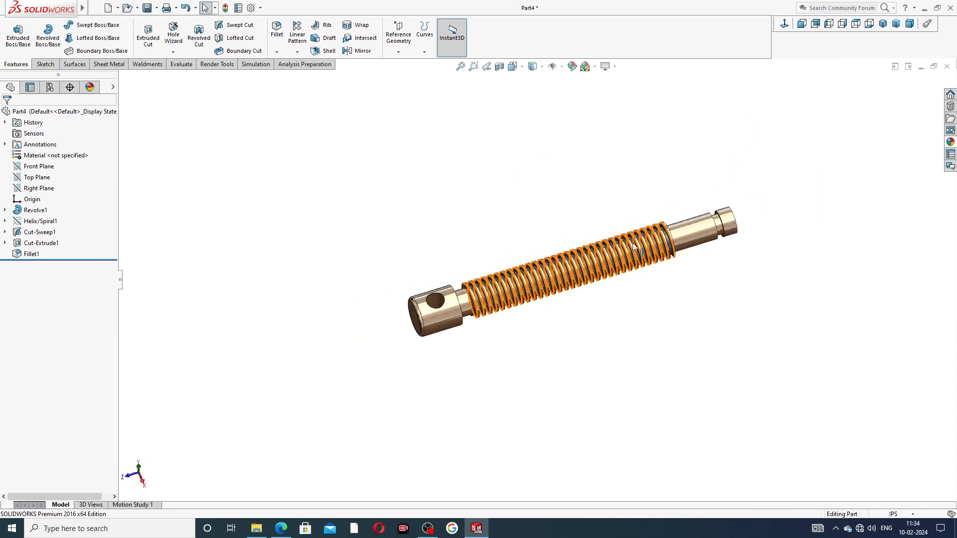
click(39, 231)
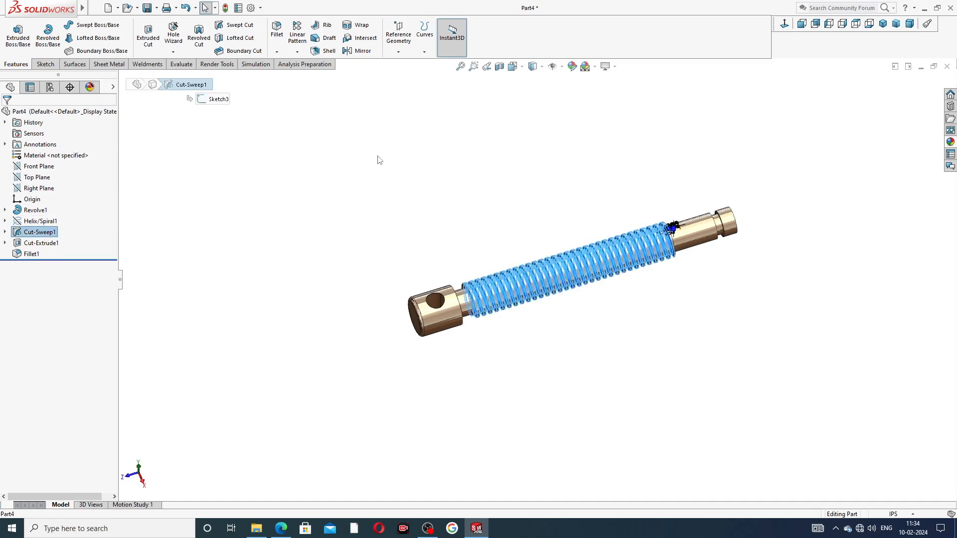
click(571, 65)
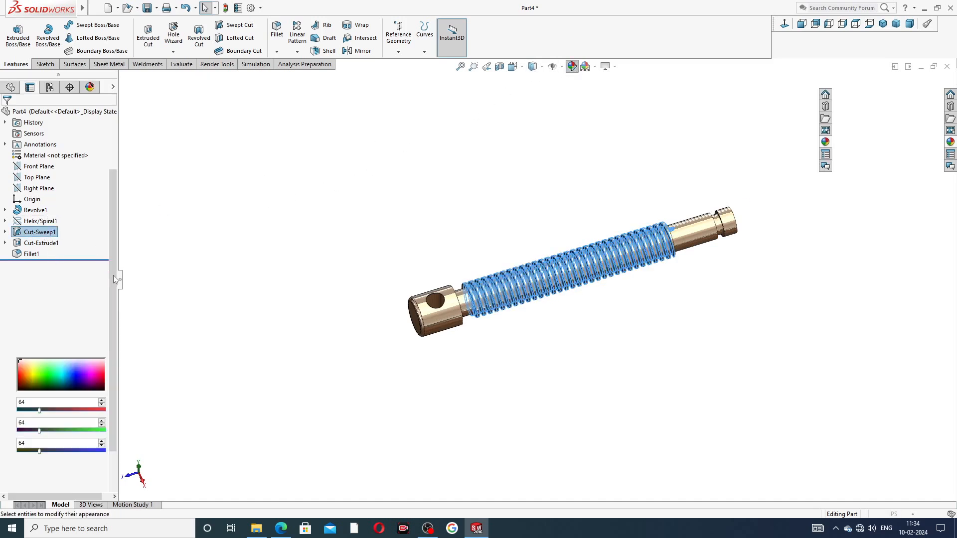
click(83, 326)
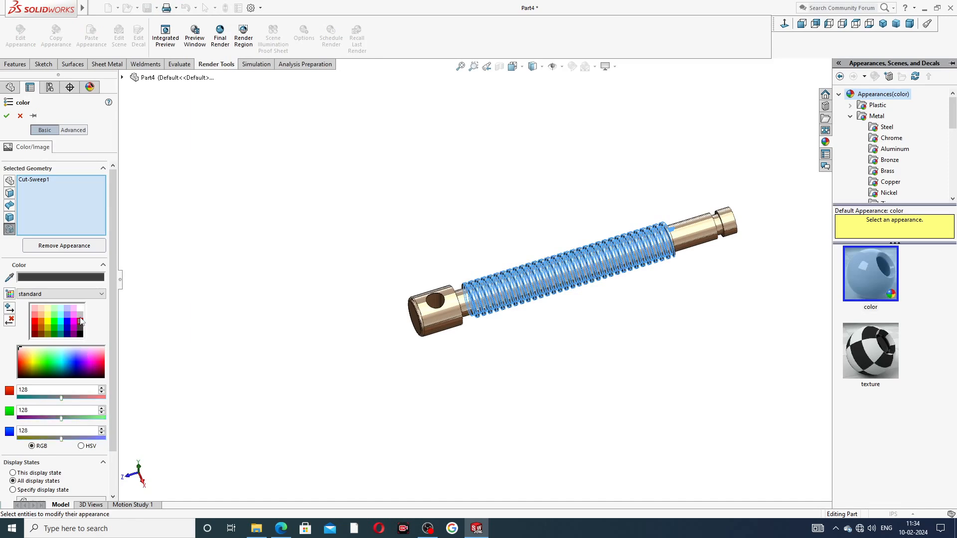
click(6, 116)
click(481, 222)
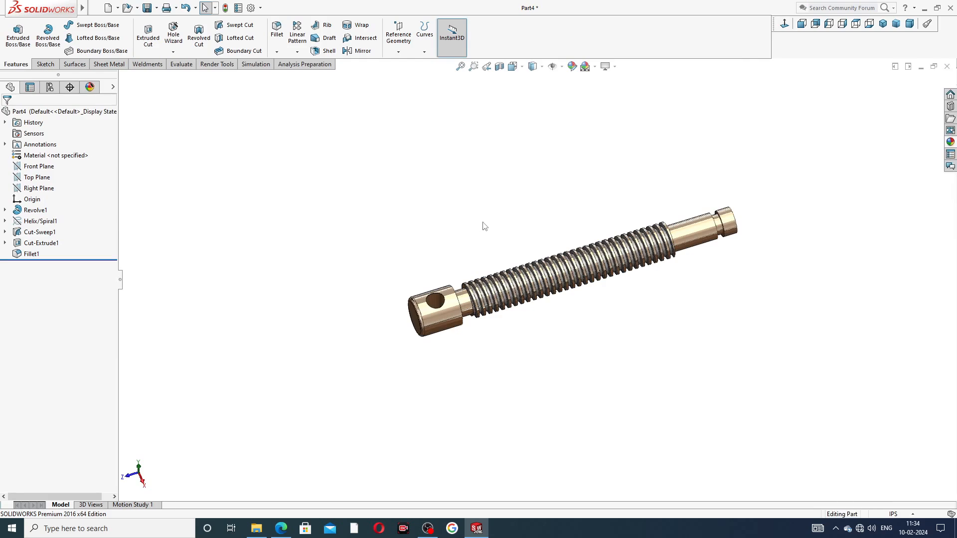
Step: Save the part and compare its isometric view with the PART-09 vice screw drawing PDF in the browser
middle_drag(595, 218, 725, 235)
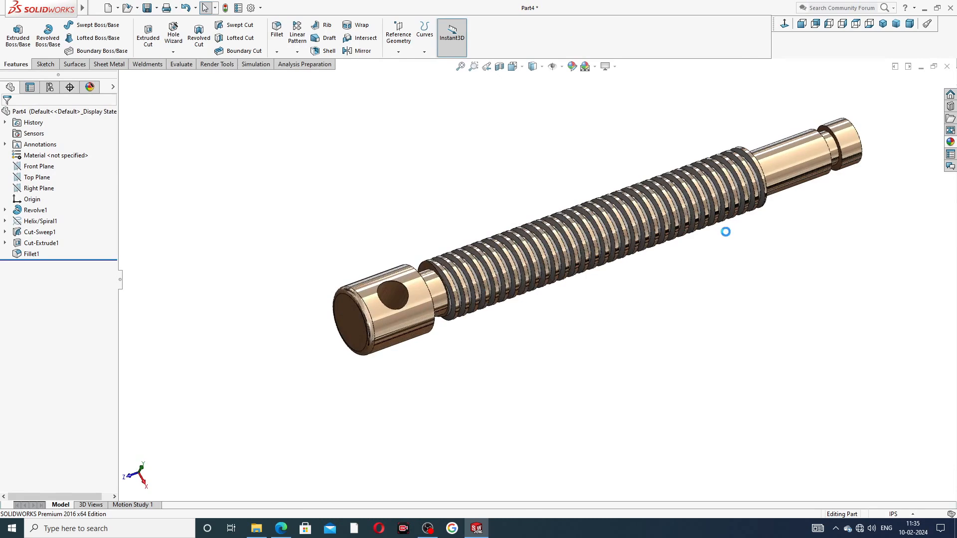
key(ctrl+s)
scroll(762, 243, up, 3)
scroll(627, 275, down, 2)
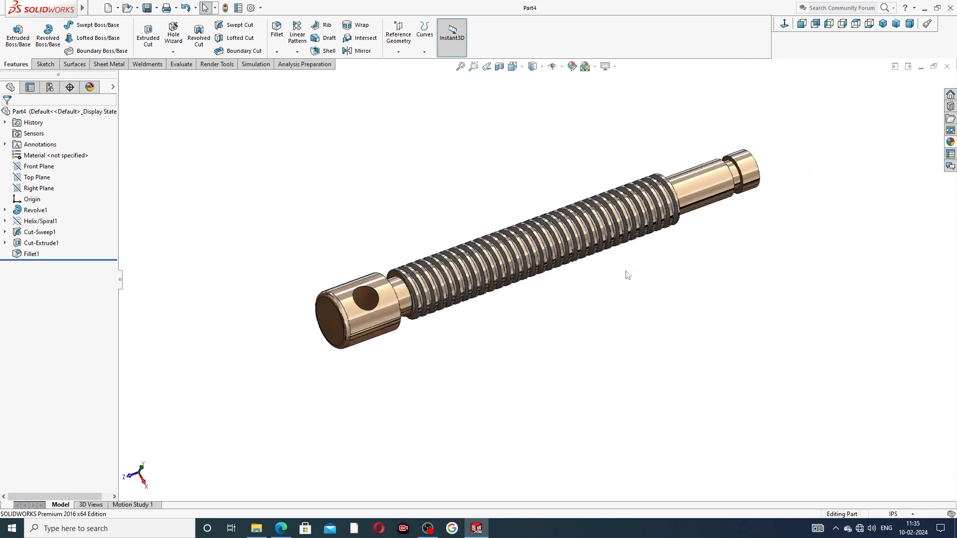
scroll(662, 172, down, 1)
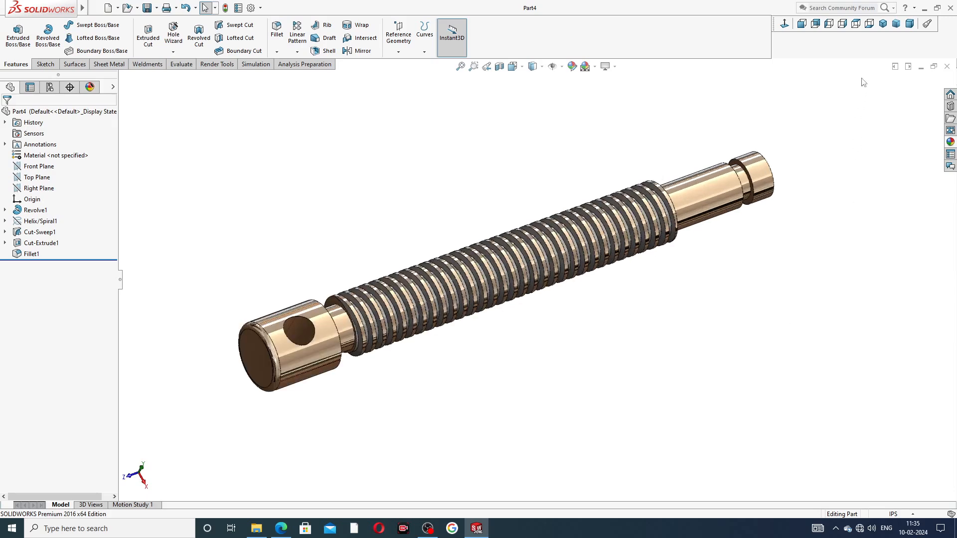
click(883, 24)
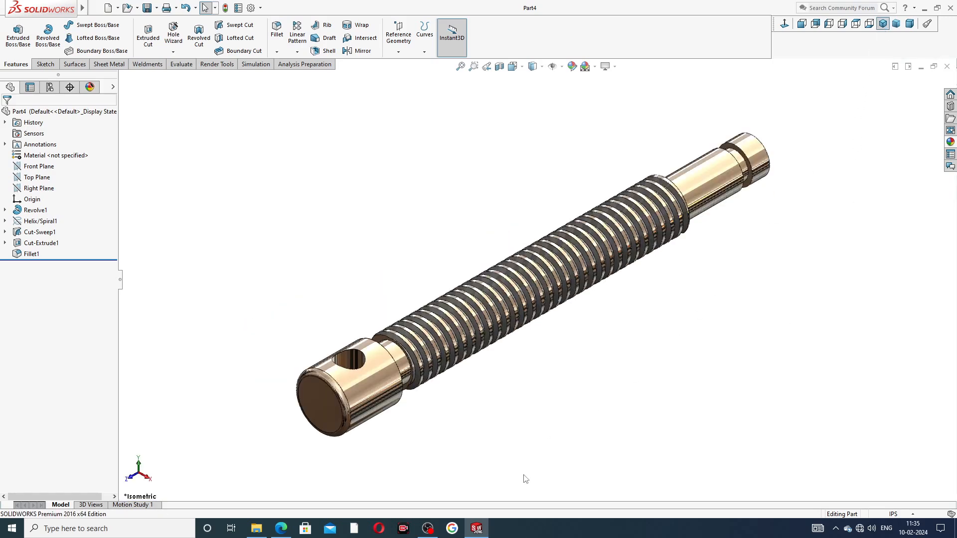
click(281, 528)
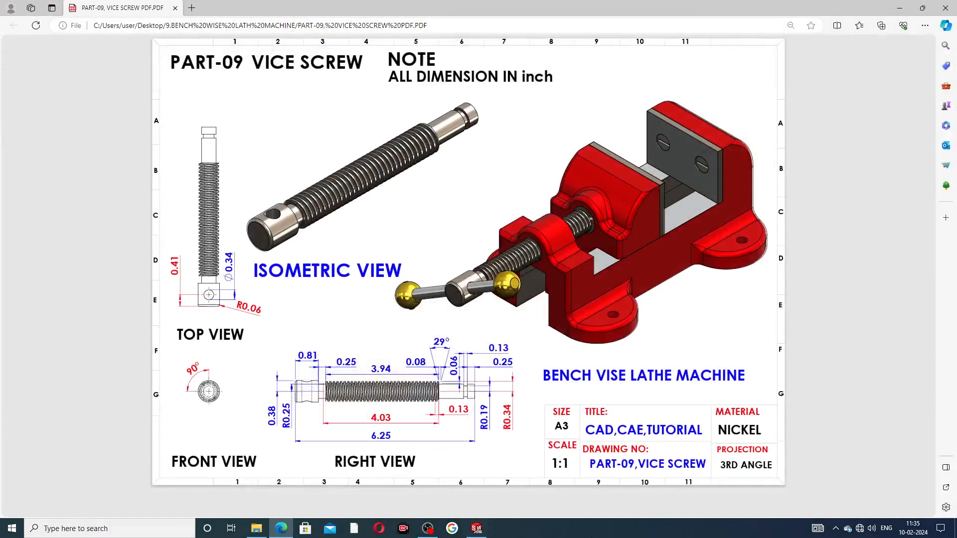
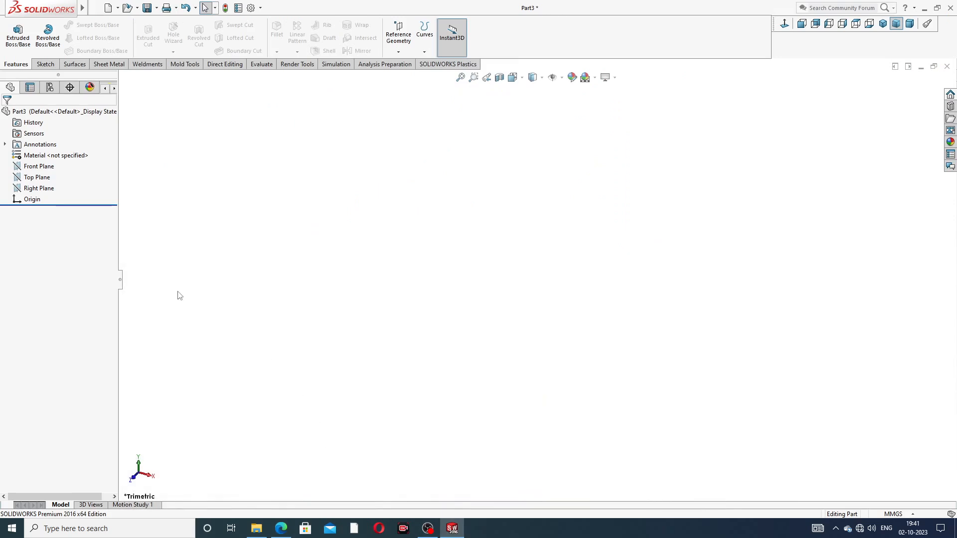
Step: Start a sketch on the Right Plane and draw a vertical centerline about 87 mm long, ending at the origin
click(45, 189)
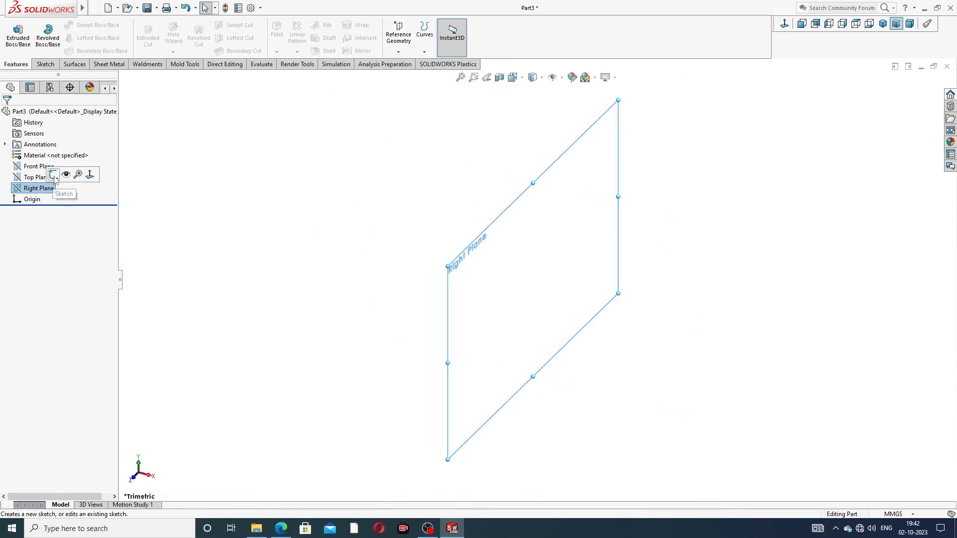
click(54, 174)
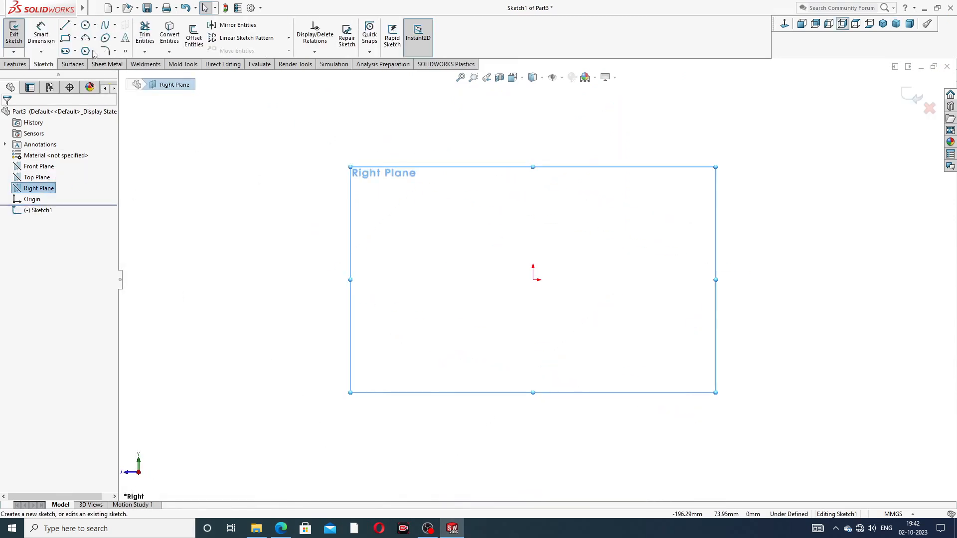
click(74, 24)
click(82, 49)
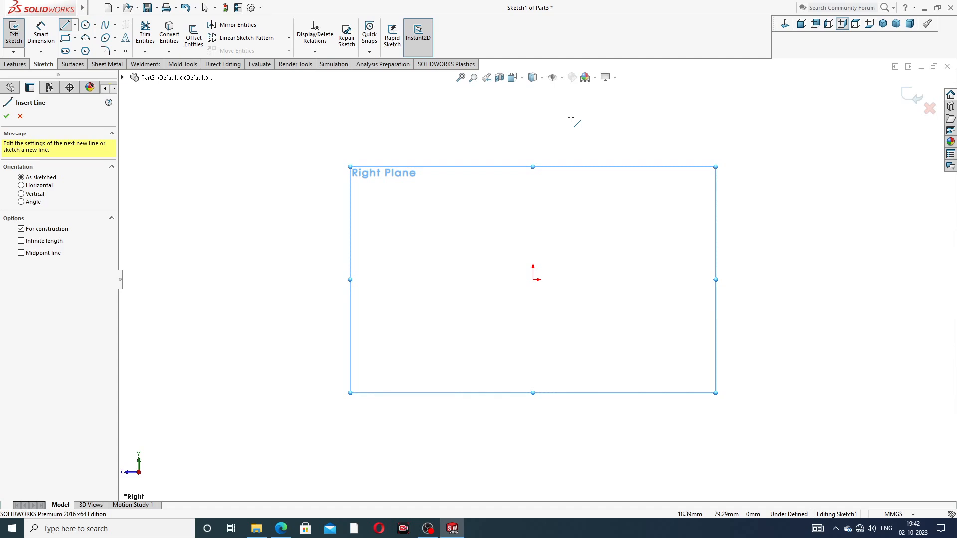
click(532, 103)
click(532, 279)
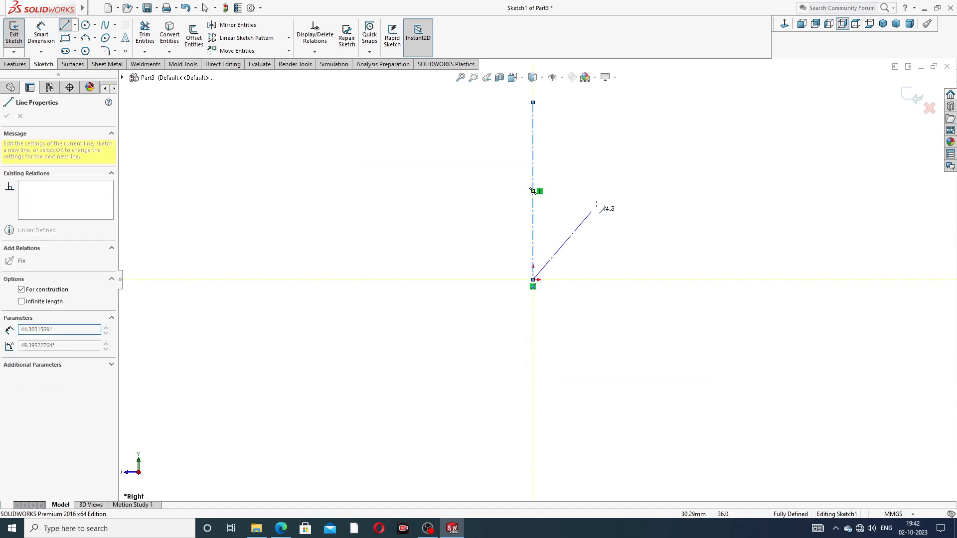
right_click(603, 189)
click(629, 213)
Step: Lengthen the vertical centerline by moving its free end farther up from the origin
scroll(573, 226, up, 3)
scroll(544, 159, down, 3)
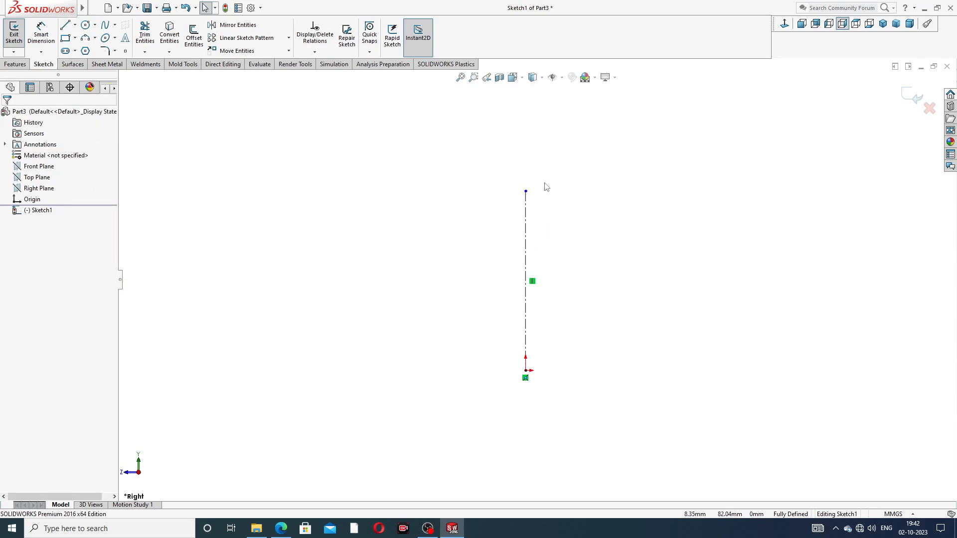
scroll(555, 202, down, 1)
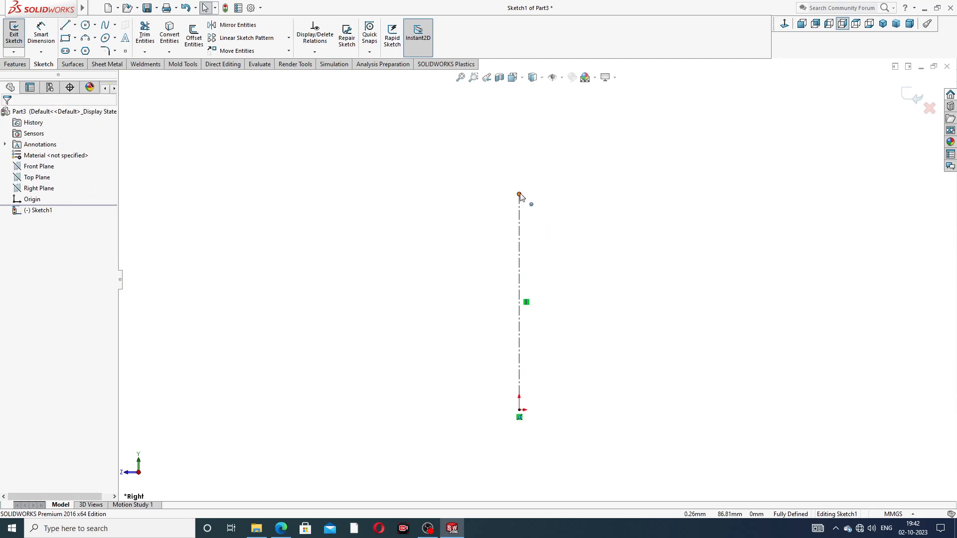
drag(520, 195, 519, 122)
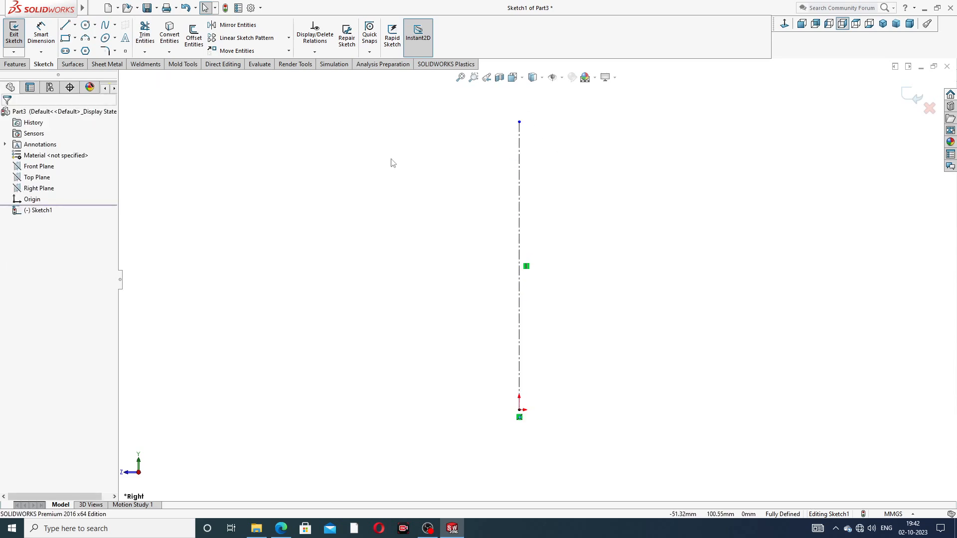
Step: Draw an outward-stepping six-line profile from the origin, with a base and first riser about 16 mm each and a second riser about 66 mm
click(65, 26)
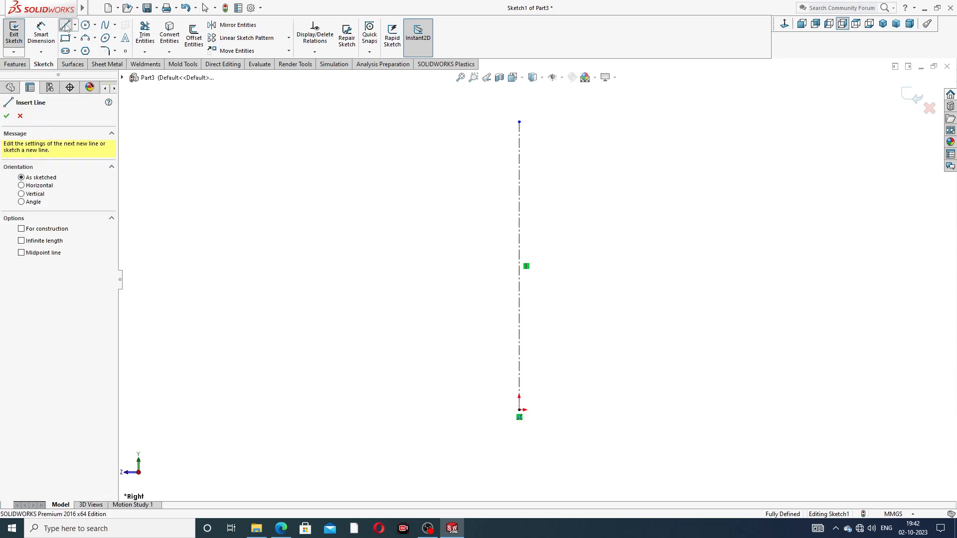
click(519, 410)
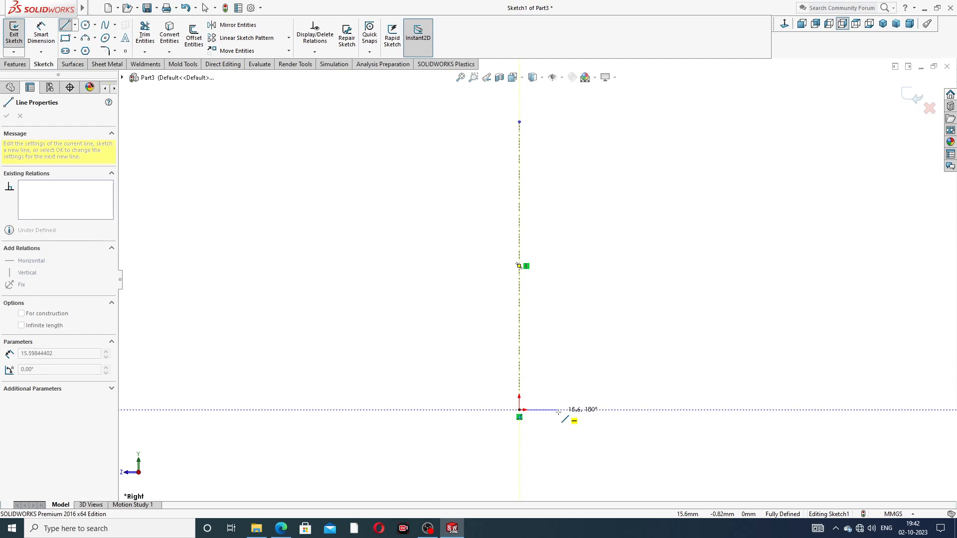
click(558, 409)
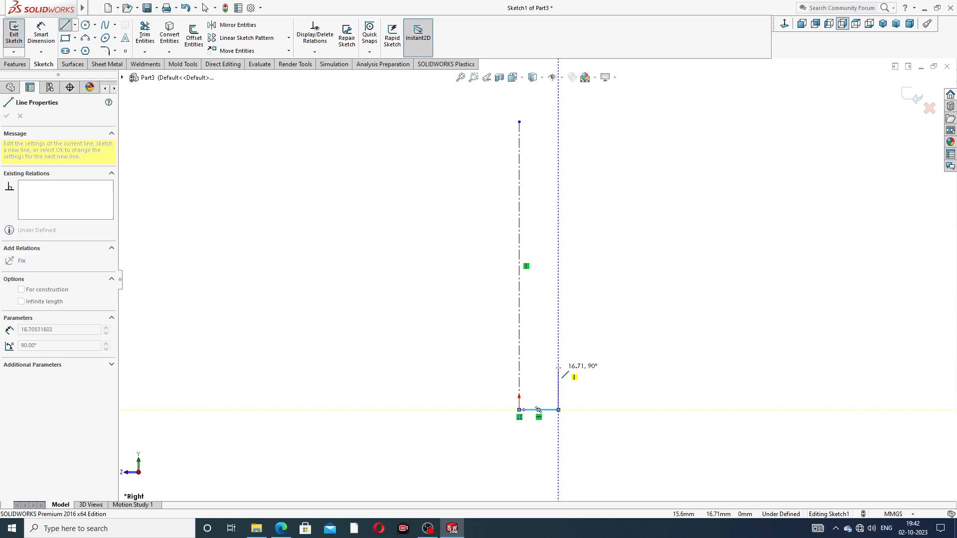
double_click(558, 370)
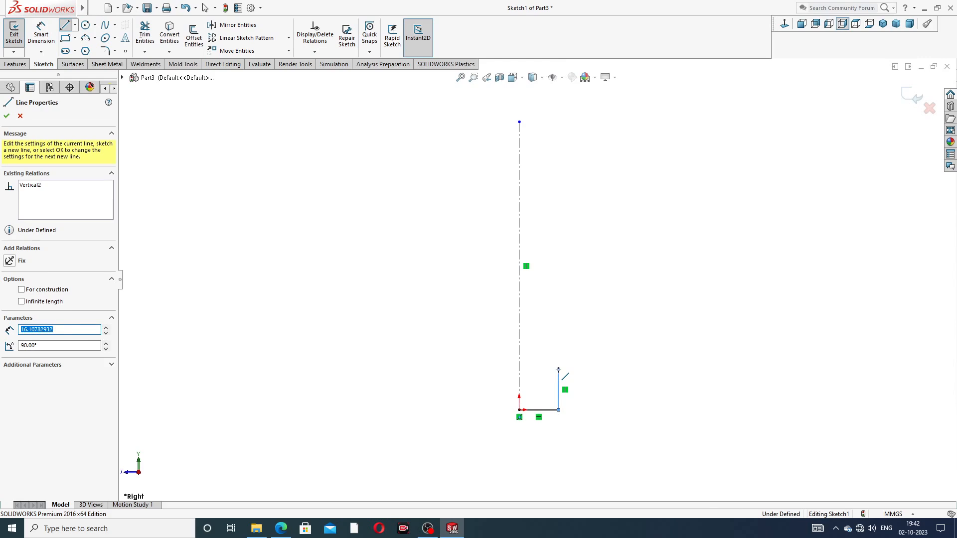
click(558, 370)
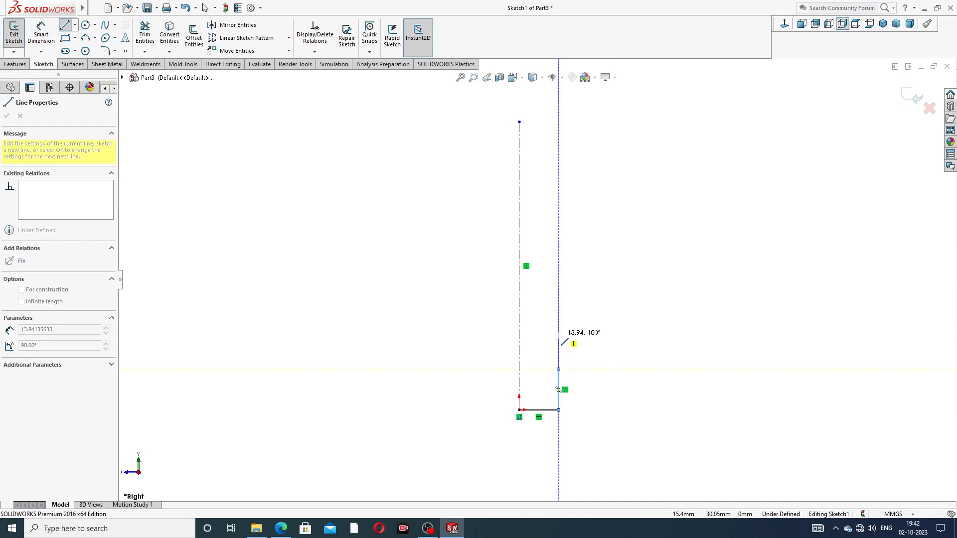
click(582, 369)
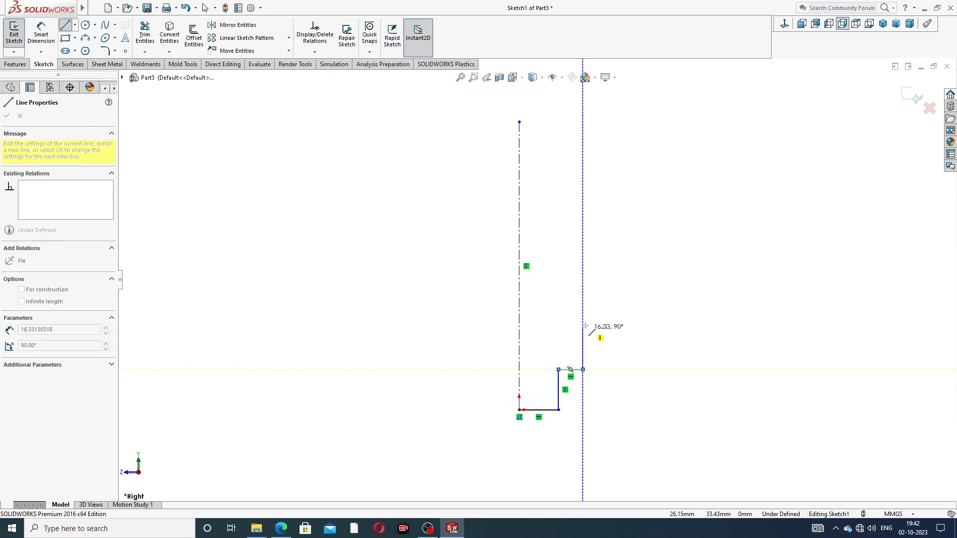
click(583, 205)
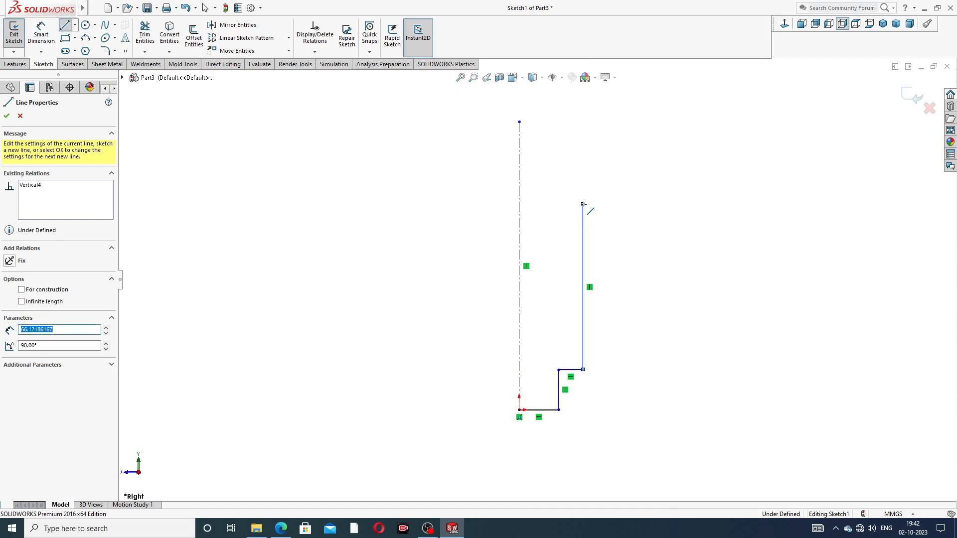
click(599, 204)
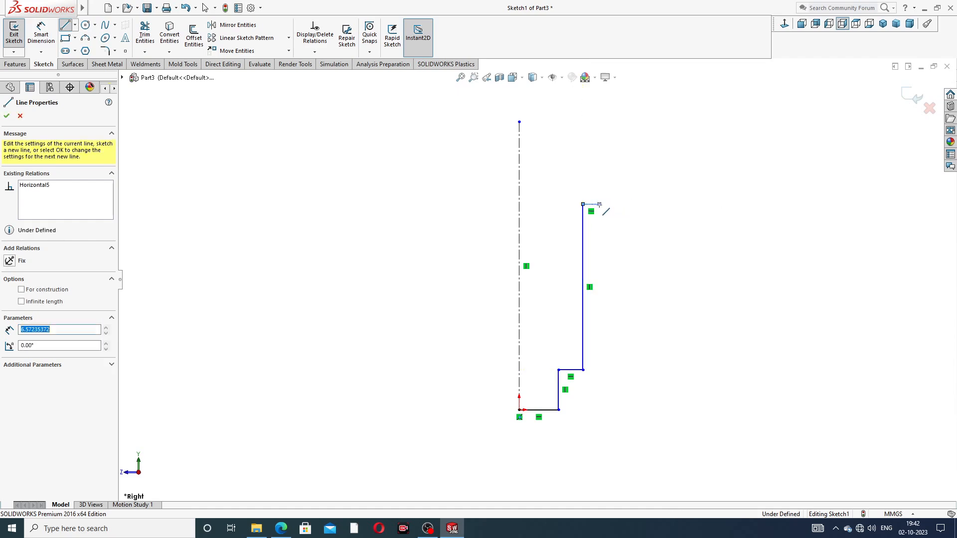
scroll(602, 148, up, 2)
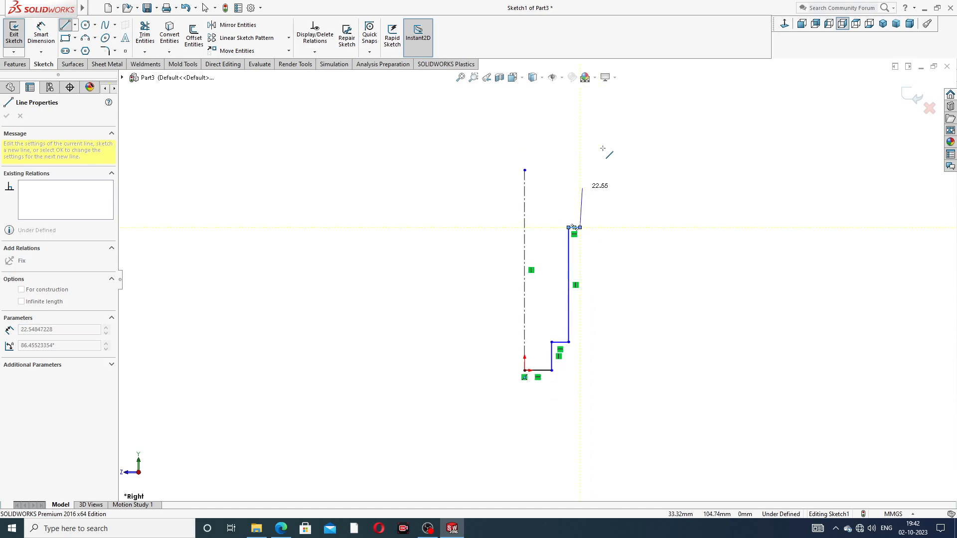
click(581, 135)
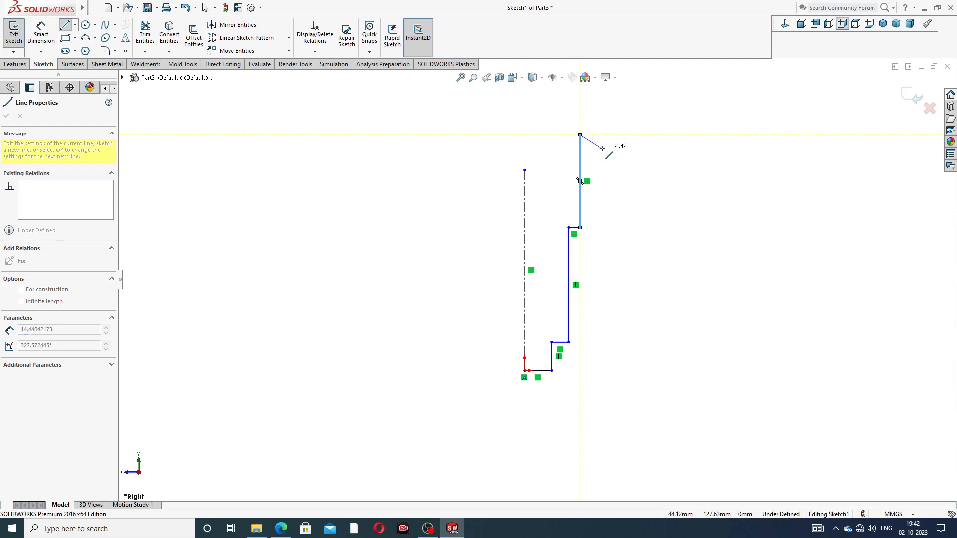
right_click(631, 149)
click(655, 155)
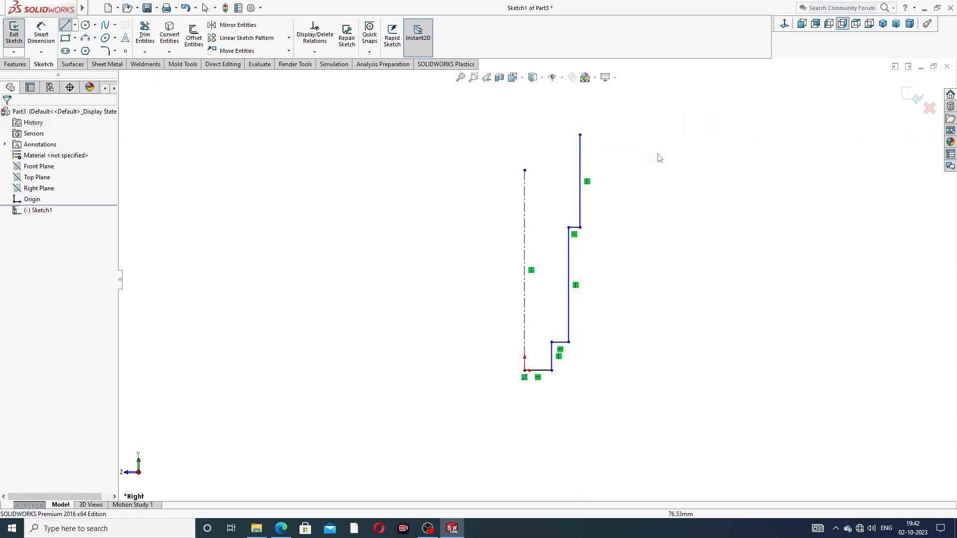
Step: Dimension the profile's horizontal base line at the origin to 11 mm
click(41, 34)
scroll(560, 365, down, 2)
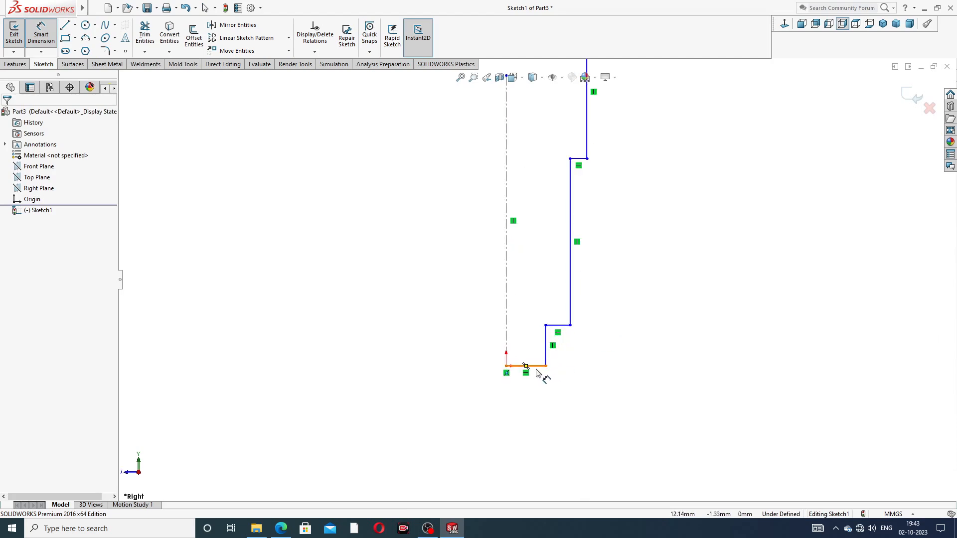
click(538, 368)
click(523, 399)
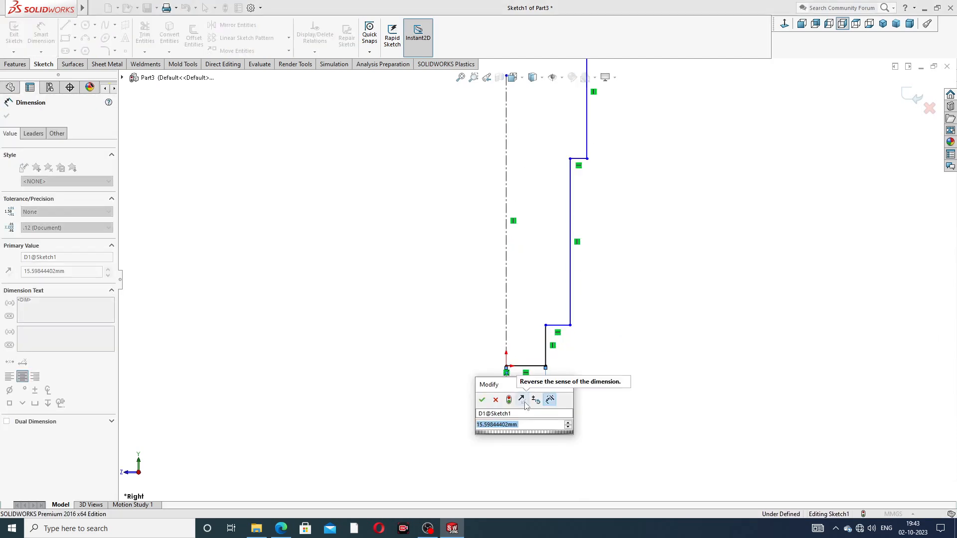
text(11)
key(Return)
click(567, 393)
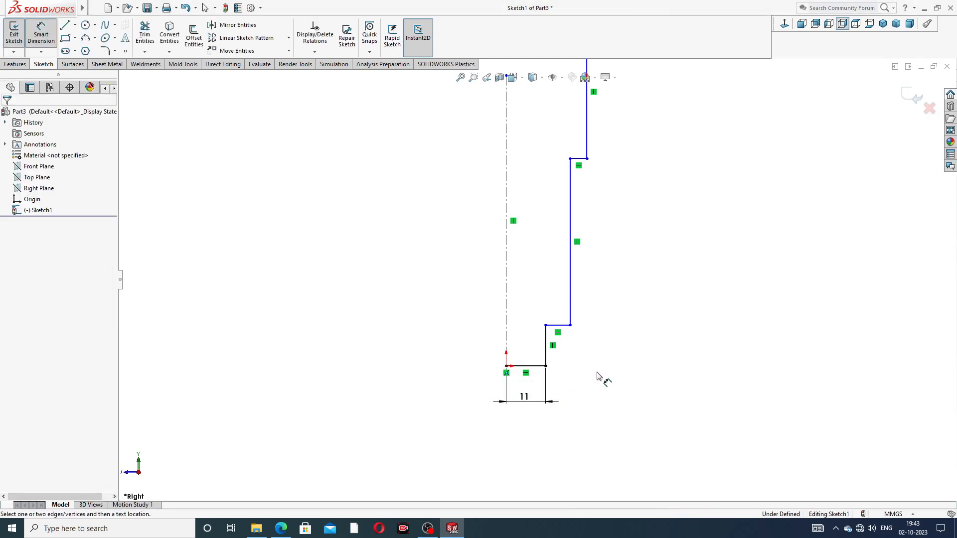
Step: Dimension the lowest vertical line of the stepped profile to 32 mm
click(546, 354)
click(605, 354)
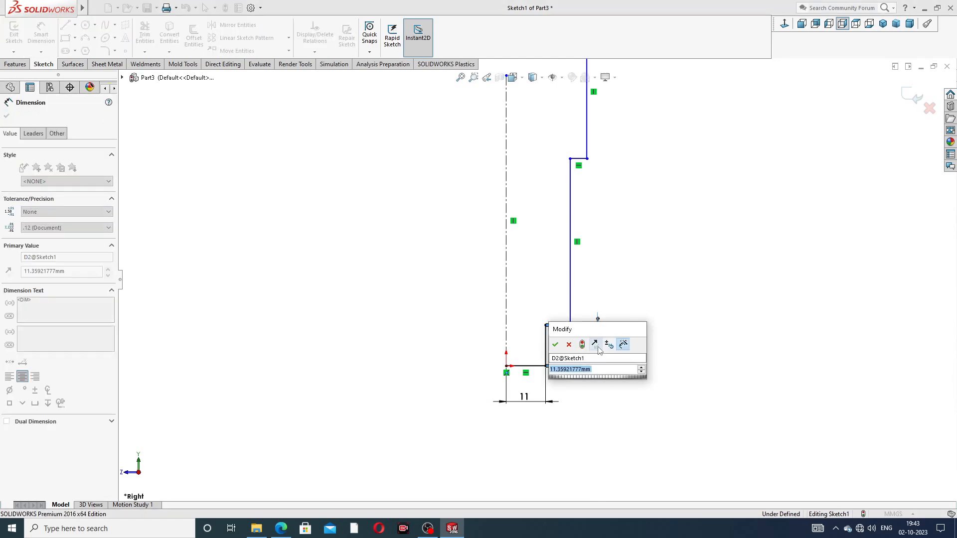
text(2)
key(BackSpace)
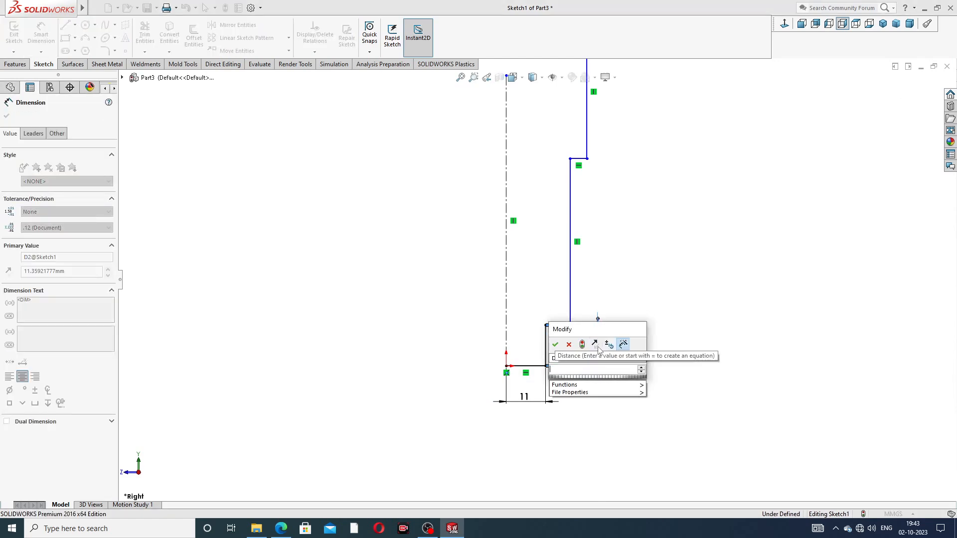
text(32)
key(Return)
click(652, 272)
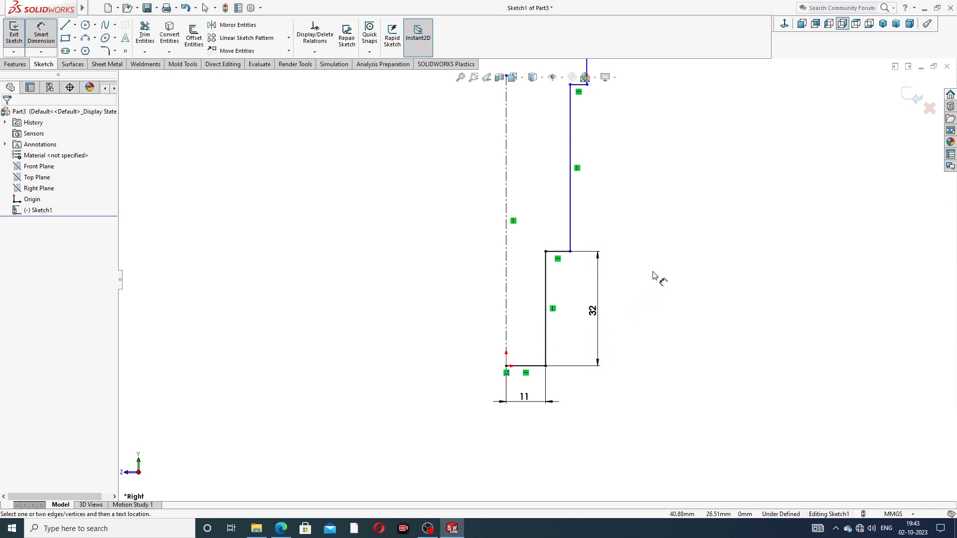
Step: Dimension the distance between the centerline and the profile's middle vertical line to 14 mm
scroll(651, 192, up, 3)
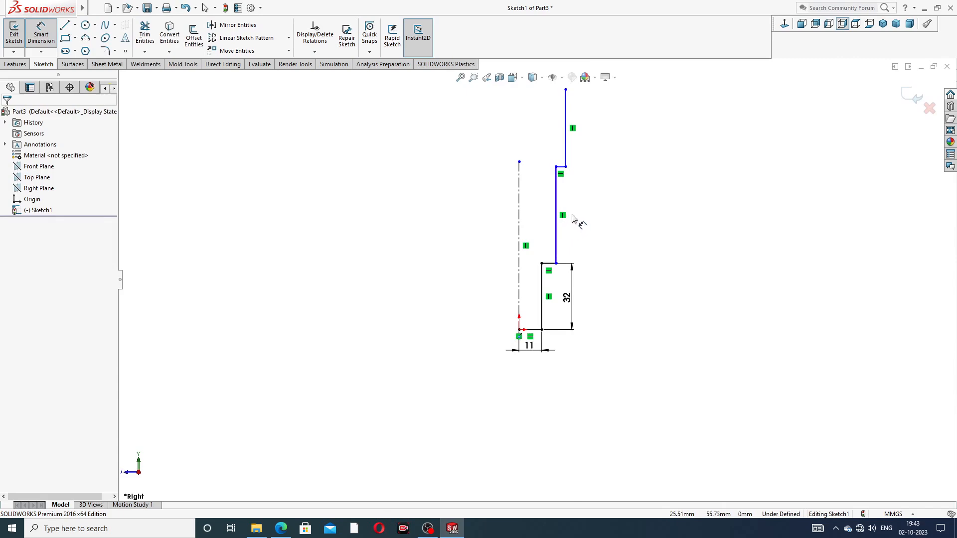
scroll(567, 232, down, 1)
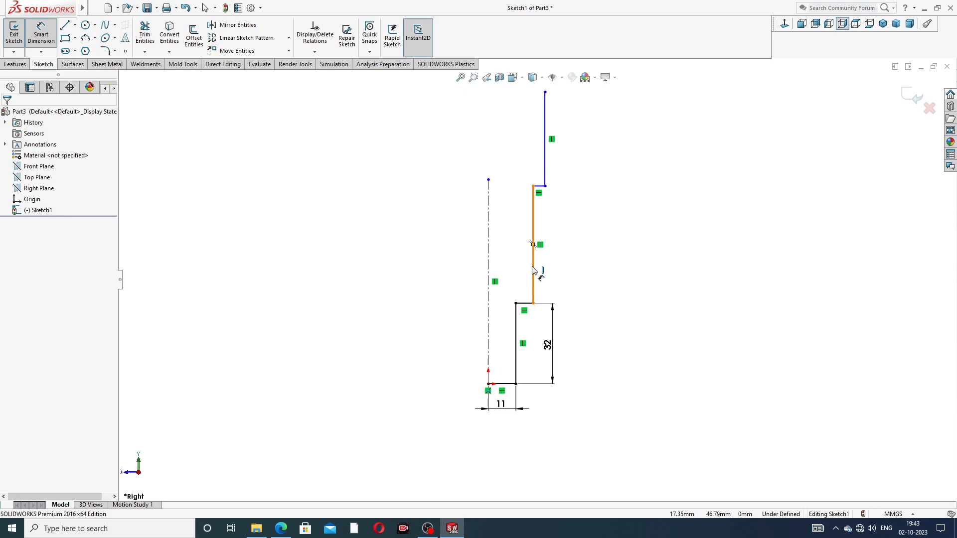
click(533, 273)
click(488, 267)
click(503, 258)
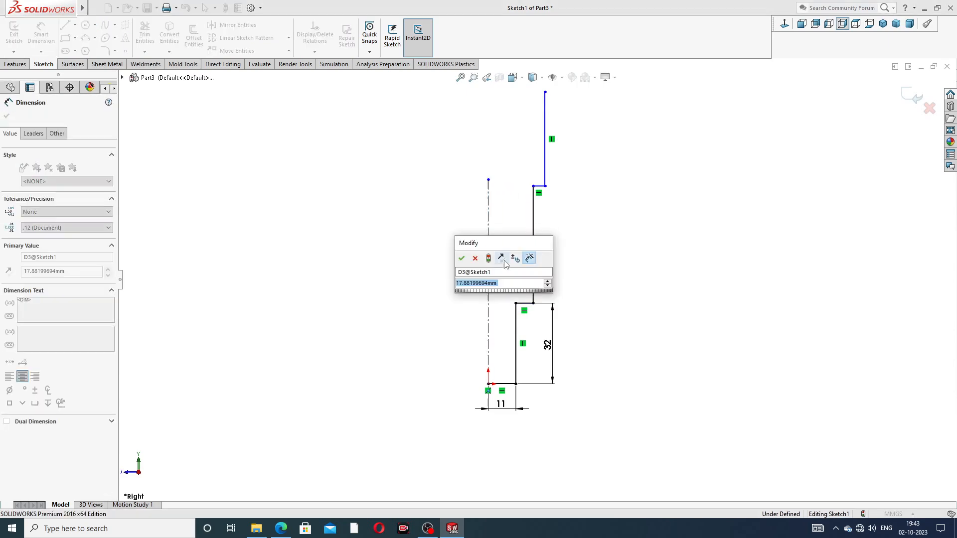
text(14)
key(Return)
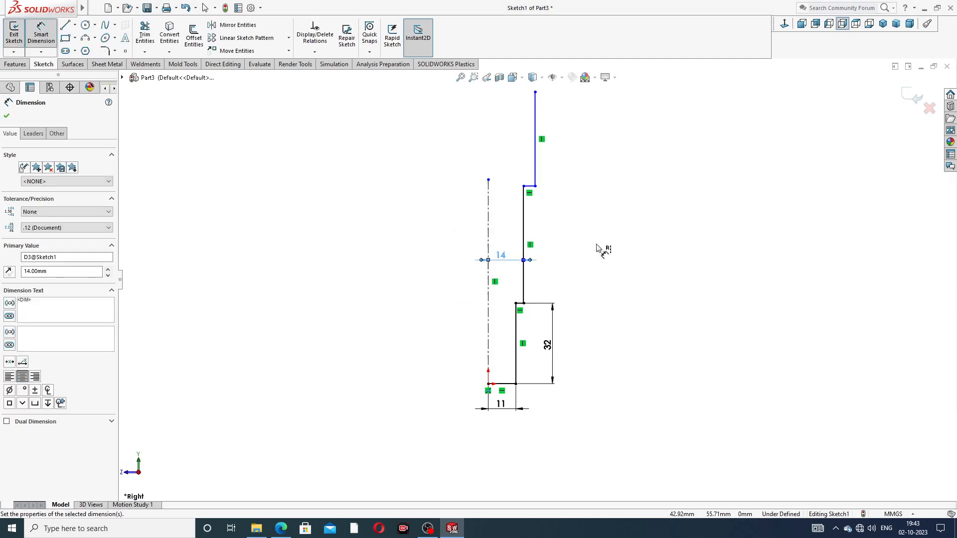
Step: Dimension the length of the profile's middle vertical line to 190 mm
click(524, 220)
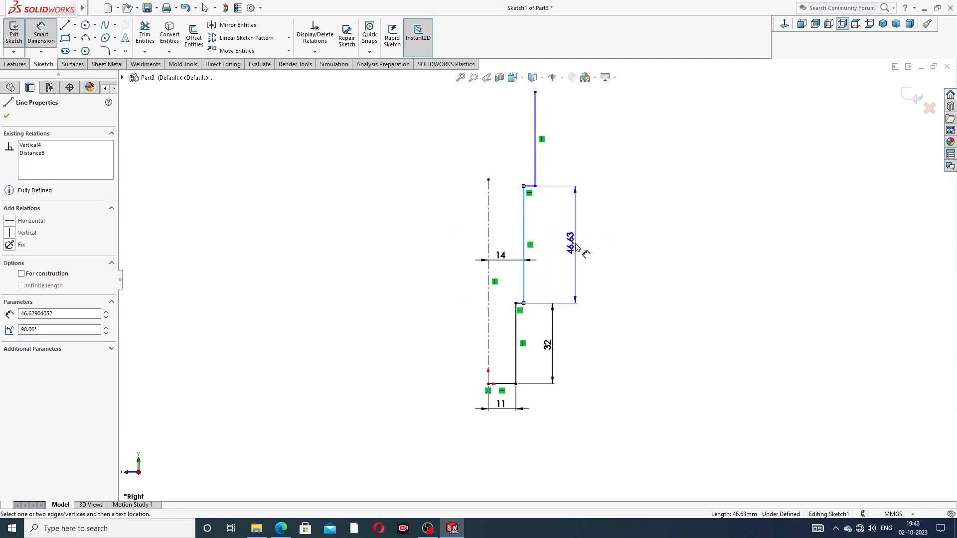
click(576, 248)
text(190)
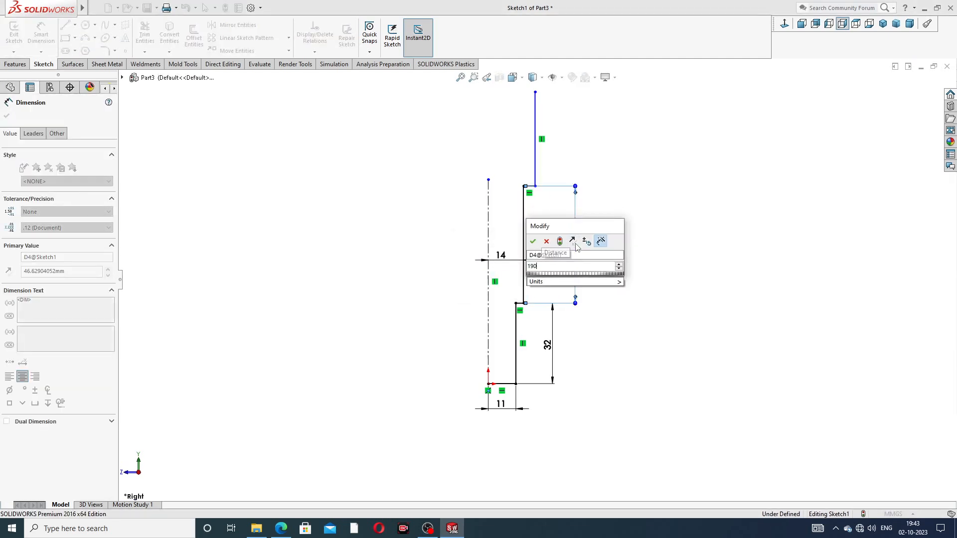
key(Return)
scroll(608, 169, up, 3)
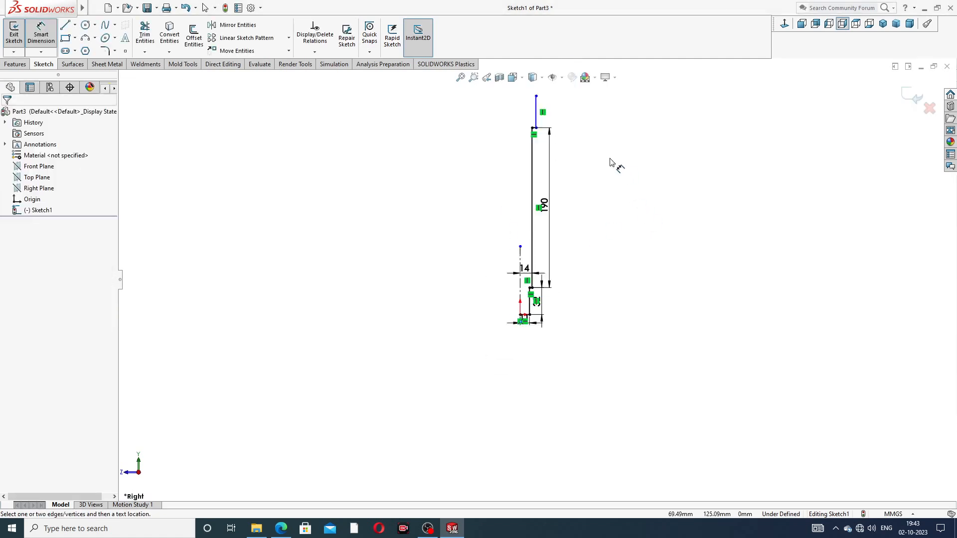
scroll(560, 200, down, 4)
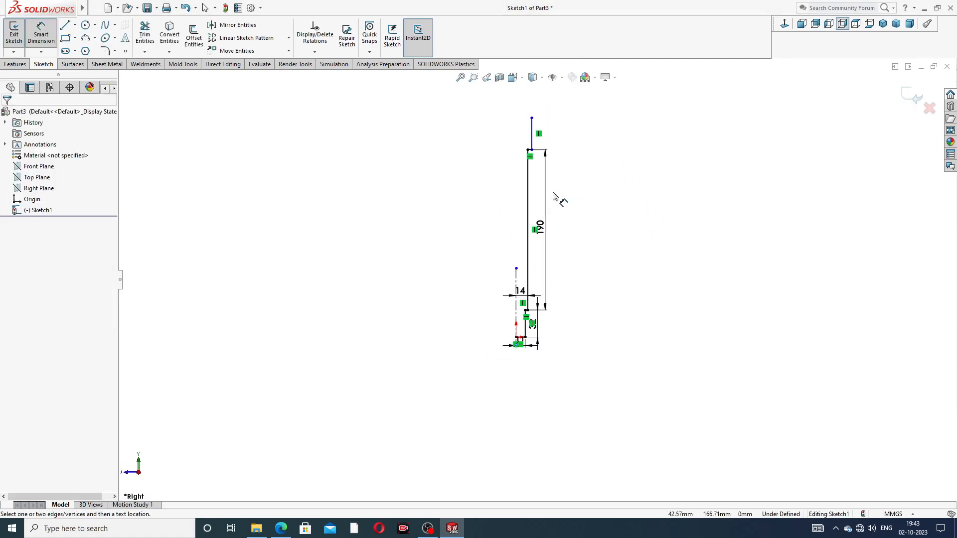
right_click(621, 150)
click(644, 148)
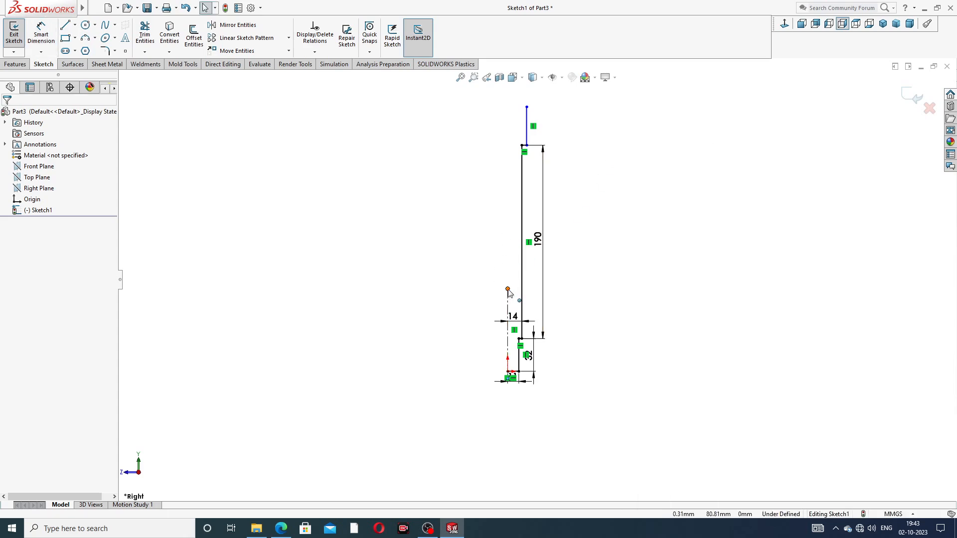
Step: Extend the vertical centerline upward so its free end lies well above the top of the profile
drag(508, 290, 507, 91)
scroll(589, 135, up, 2)
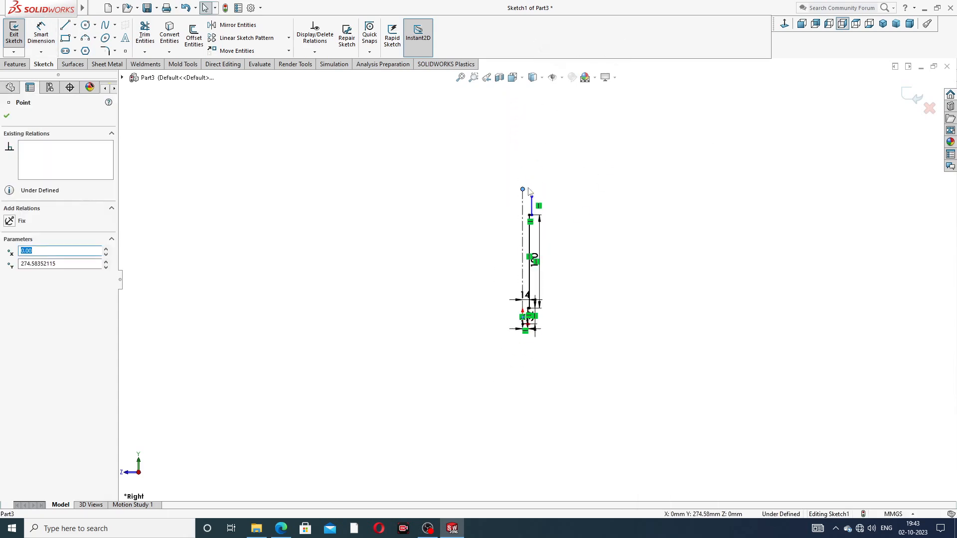
drag(523, 192, 521, 104)
click(572, 141)
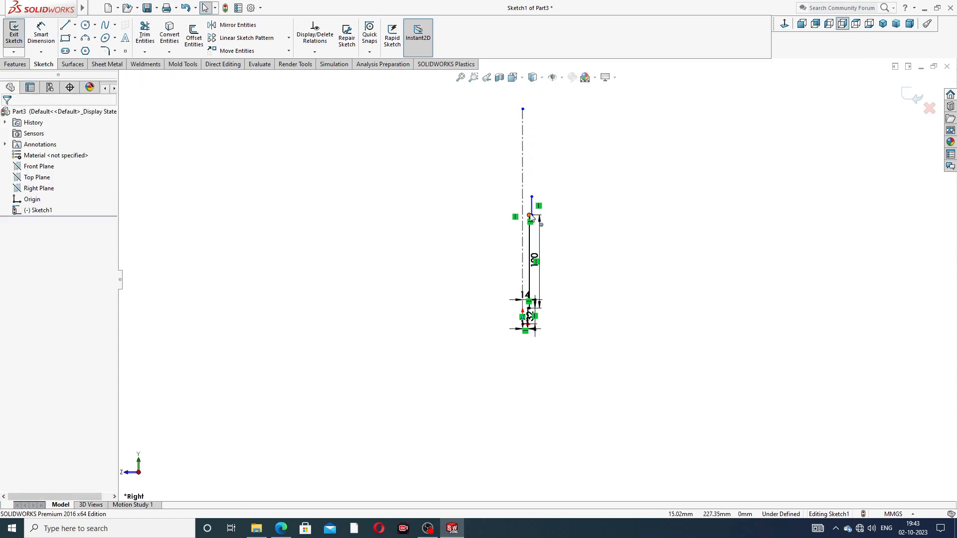
Step: Reposition the 14, 11 and 32 mm dimensions clear of the profile lines and relation symbols
scroll(532, 222, down, 2)
scroll(519, 322, down, 2)
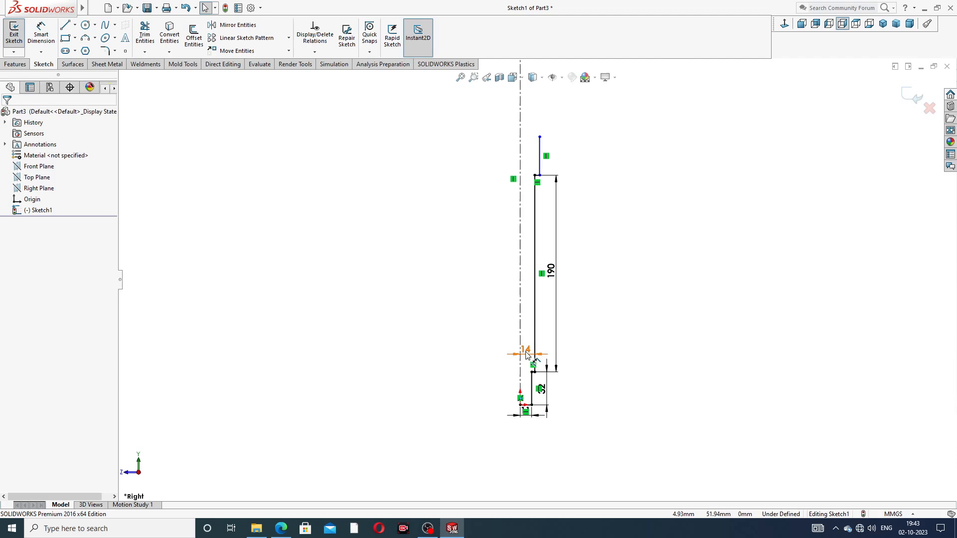
drag(527, 336, 526, 308)
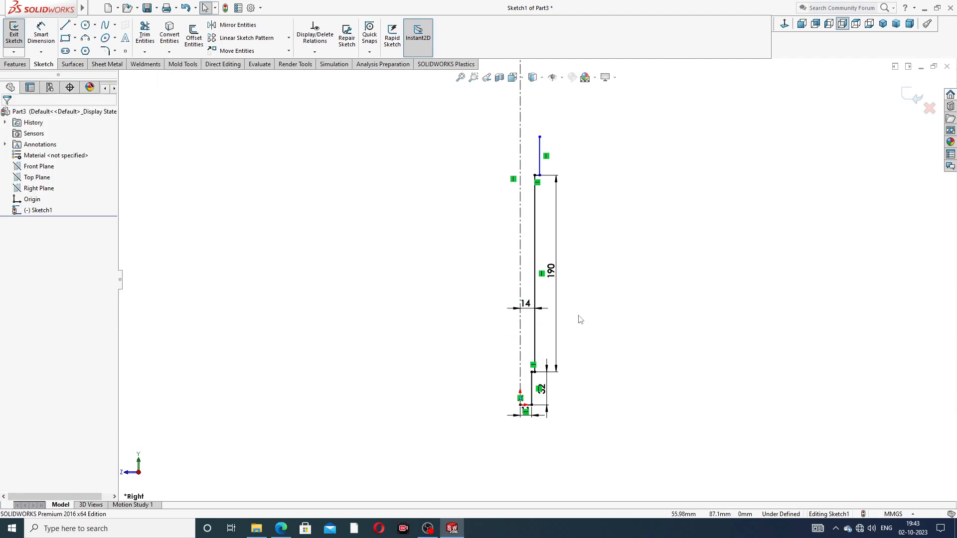
drag(527, 412, 536, 441)
drag(541, 389, 550, 391)
click(605, 320)
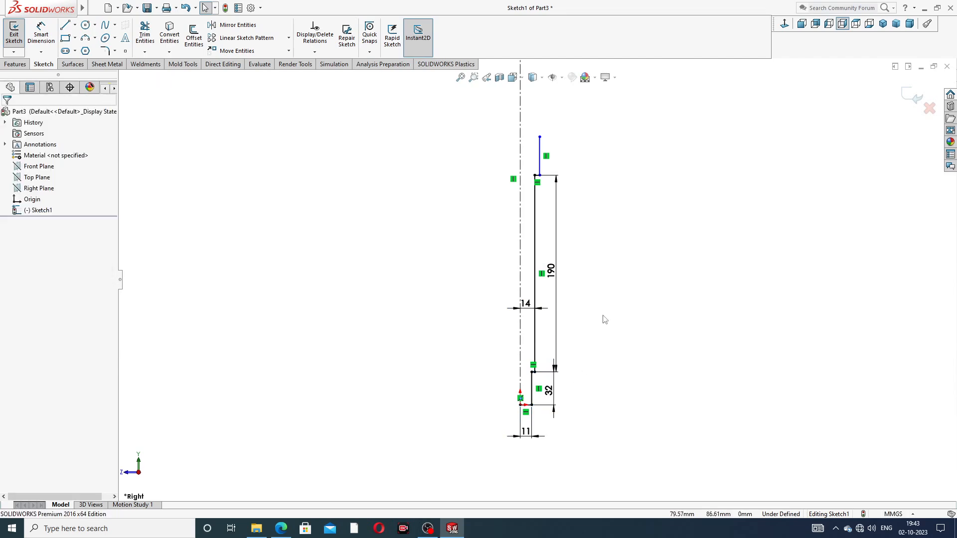
scroll(555, 134, down, 1)
scroll(554, 131, up, 3)
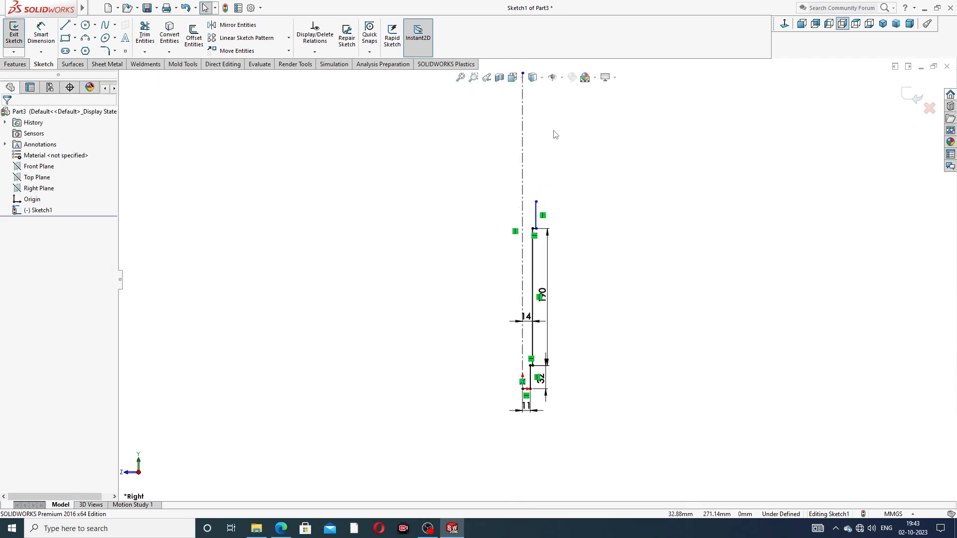
click(65, 25)
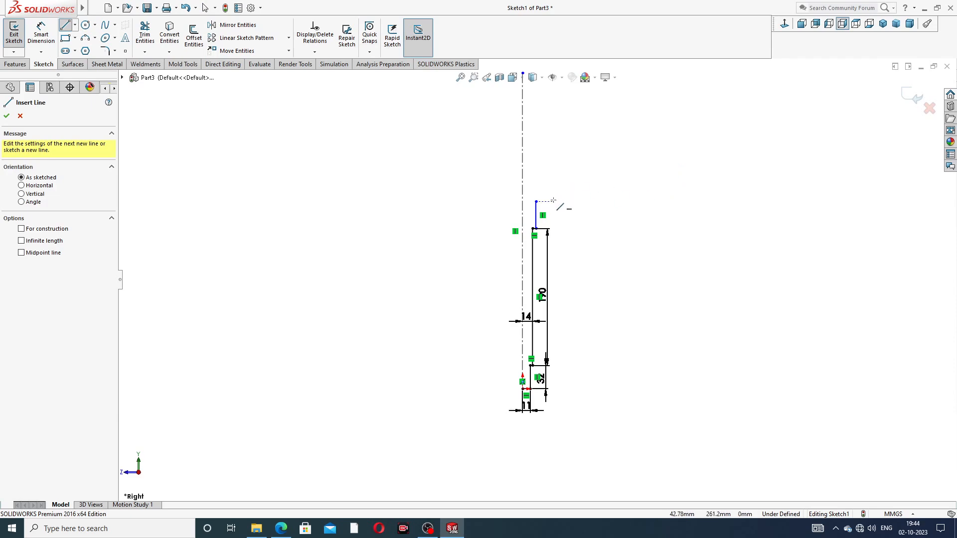
right_click(623, 164)
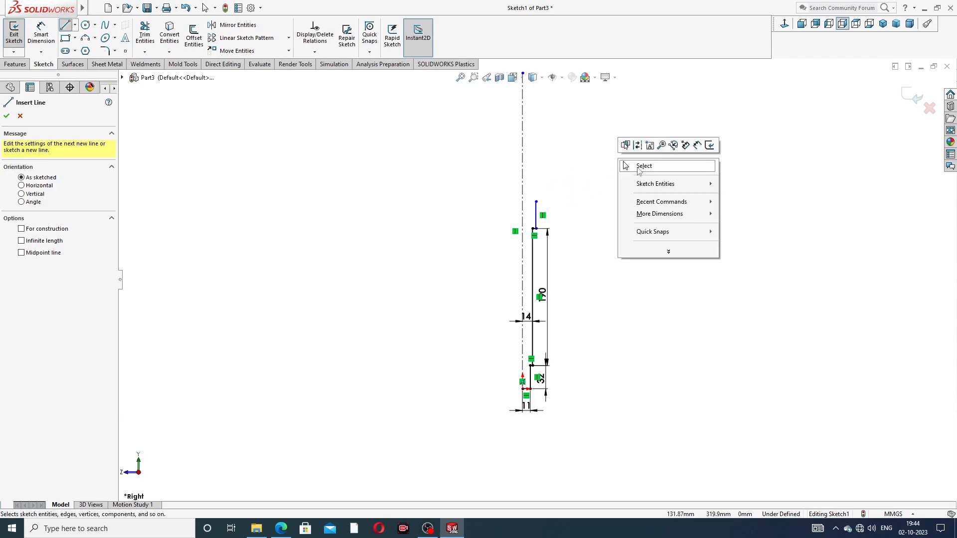
click(642, 168)
scroll(532, 200, down, 3)
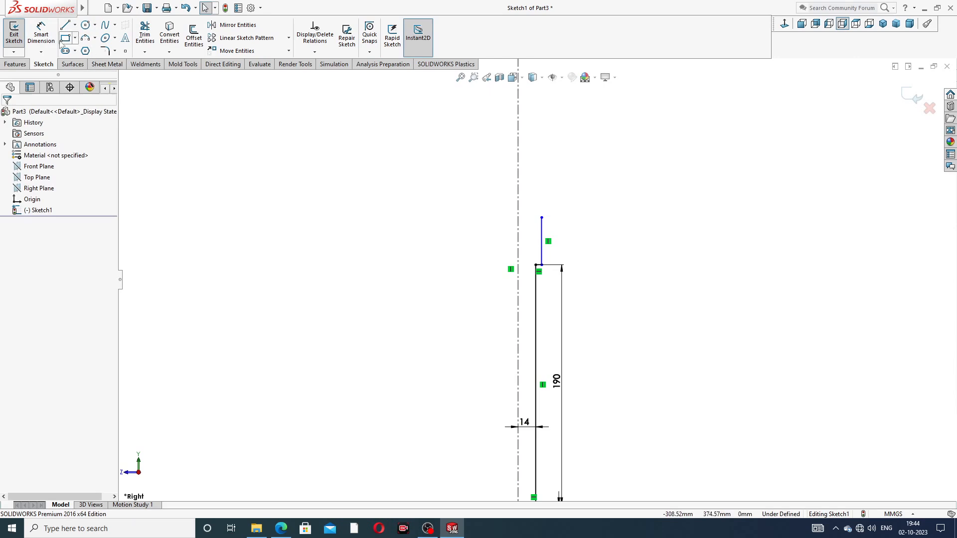
Step: Dimension the distance between the centerline and the profile's uppermost vertical line to 17 mm
click(41, 35)
click(543, 234)
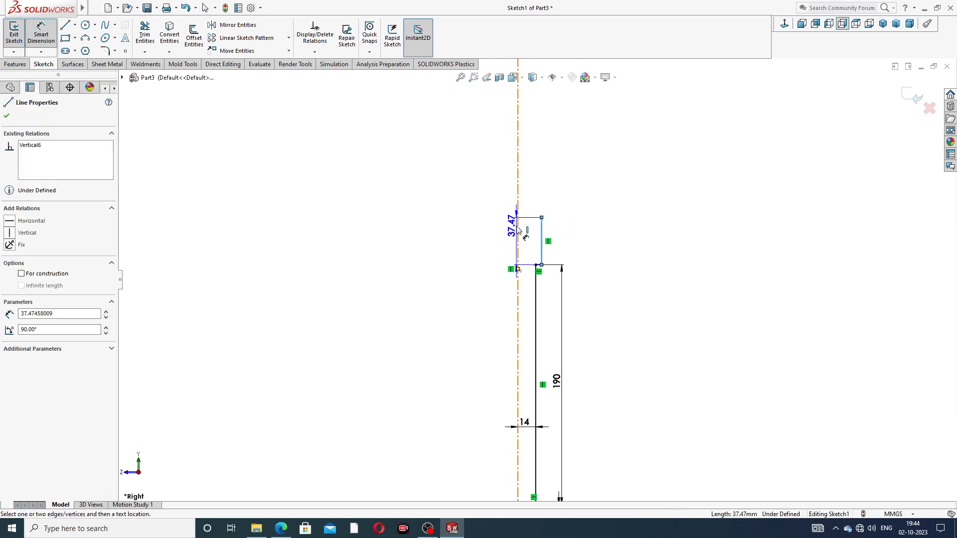
click(528, 235)
text(17)
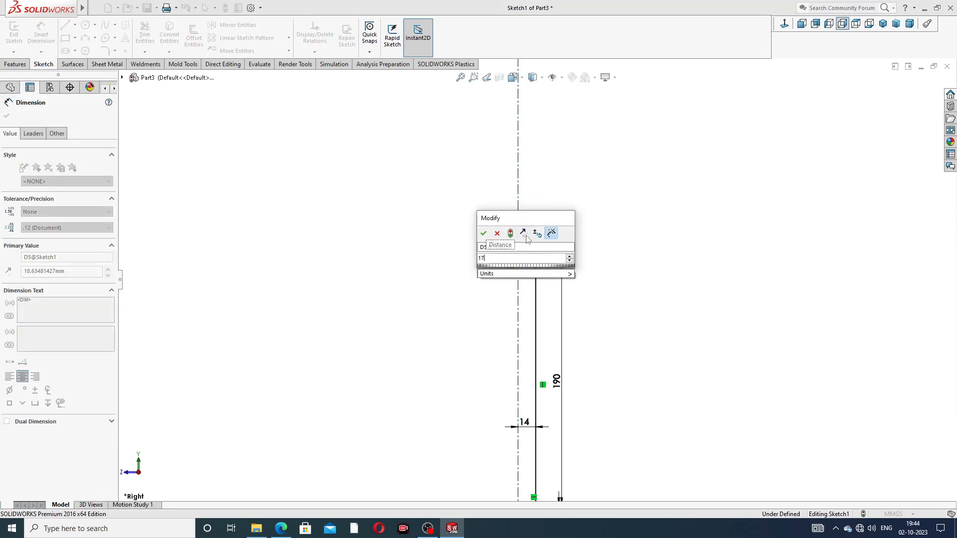
key(Return)
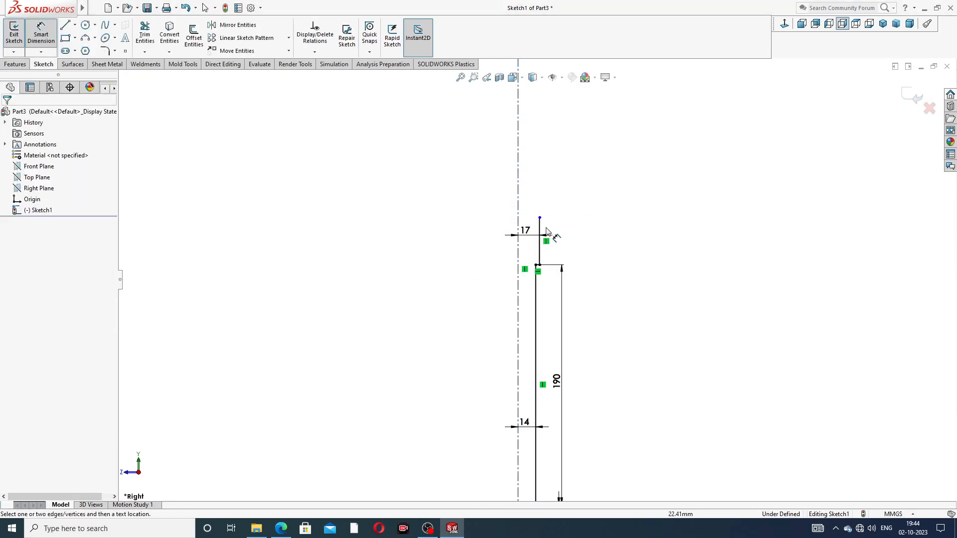
Step: Dimension the length of the profile's uppermost vertical line to 90 mm
click(541, 233)
click(567, 243)
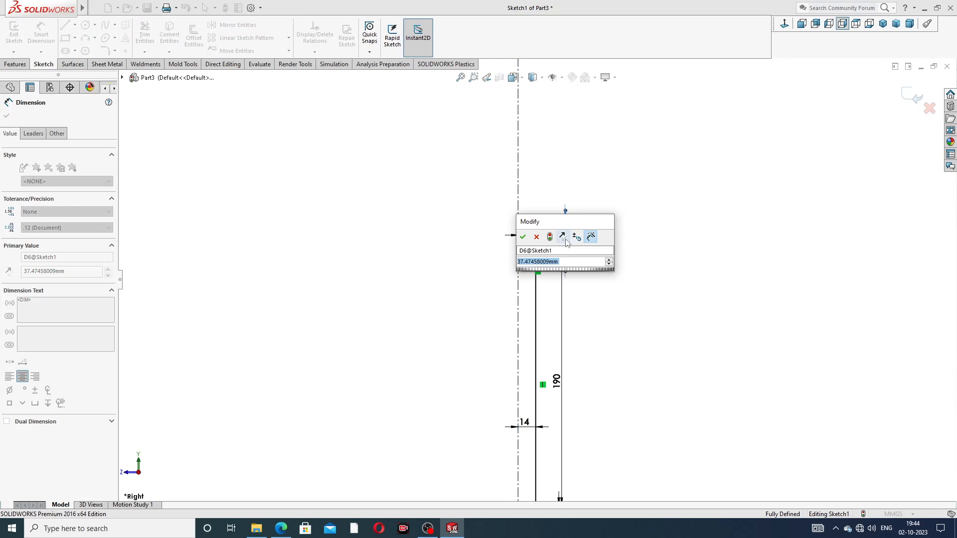
text(90)
key(Return)
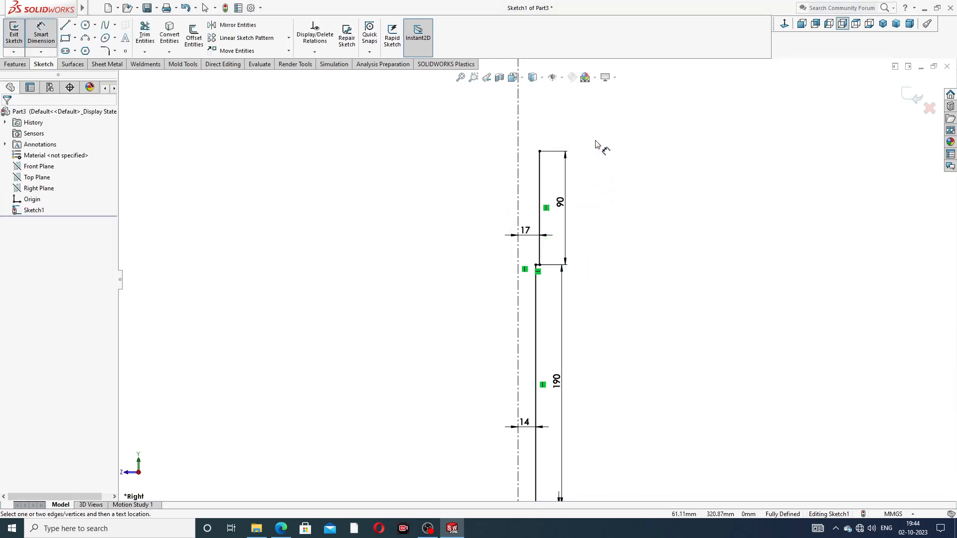
Step: Extend the centerline's free upper end farther above the top of the 90 mm line
scroll(593, 144, up, 5)
scroll(558, 192, down, 2)
right_click(598, 118)
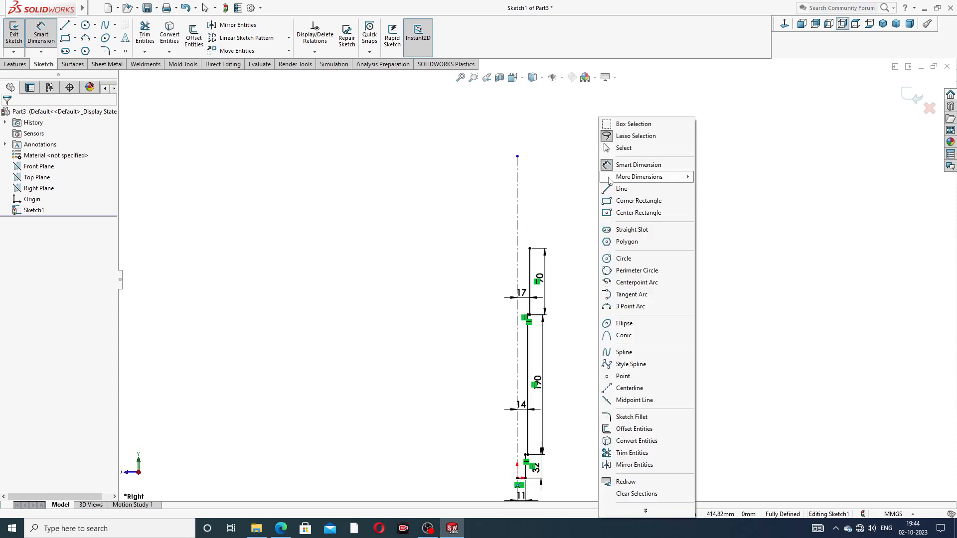
click(618, 148)
click(516, 158)
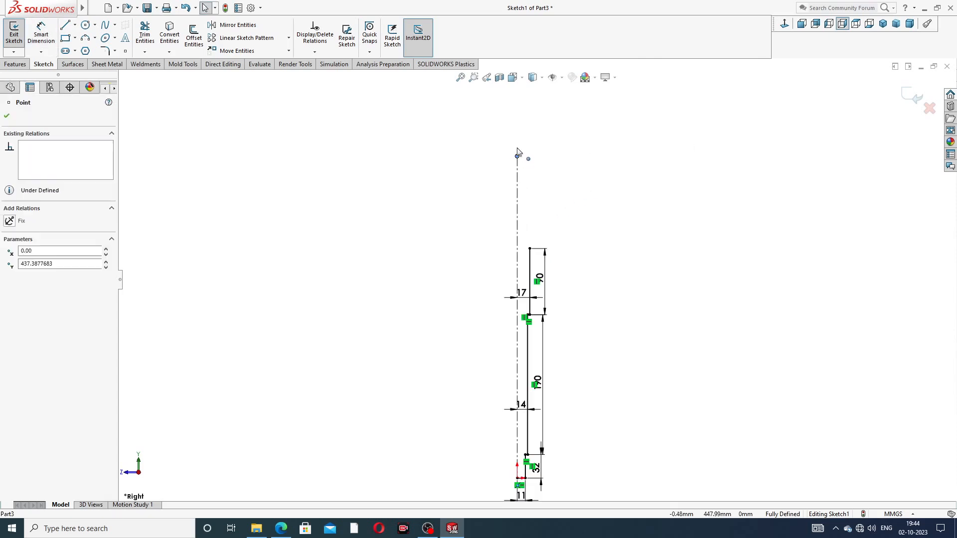
Step: From the 90 mm line's top, sketch a groove 6 mm deep and about 30 mm high, continued by a vertical line about 39 mm long
click(65, 25)
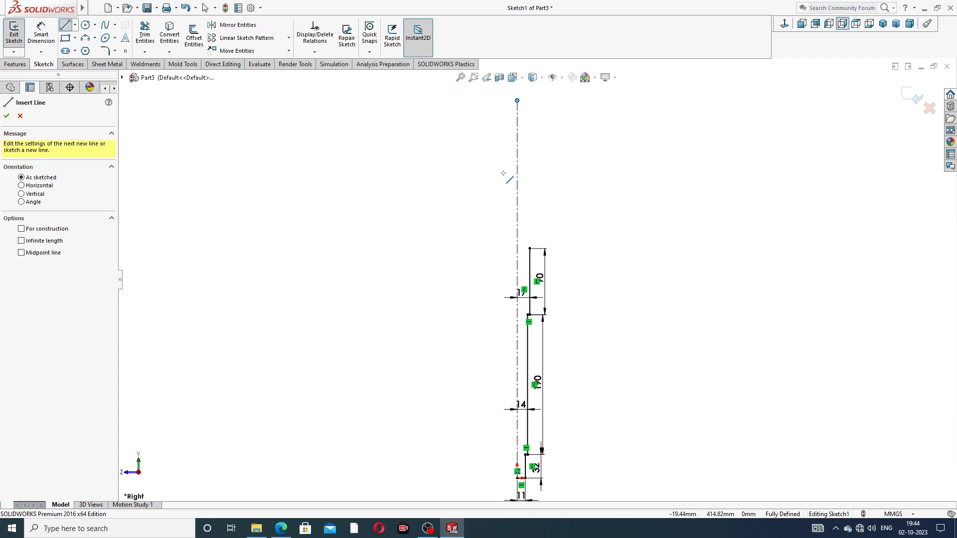
scroll(577, 230, down, 5)
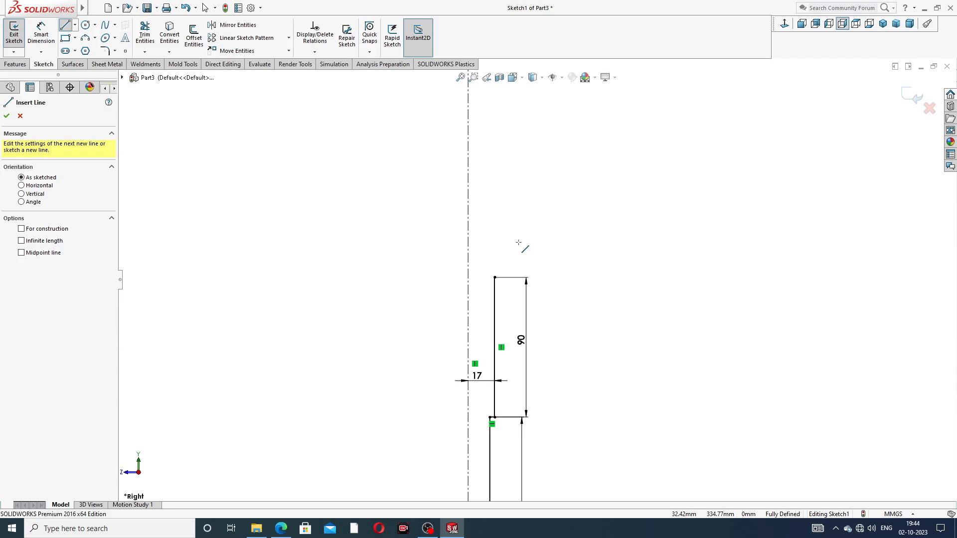
click(494, 277)
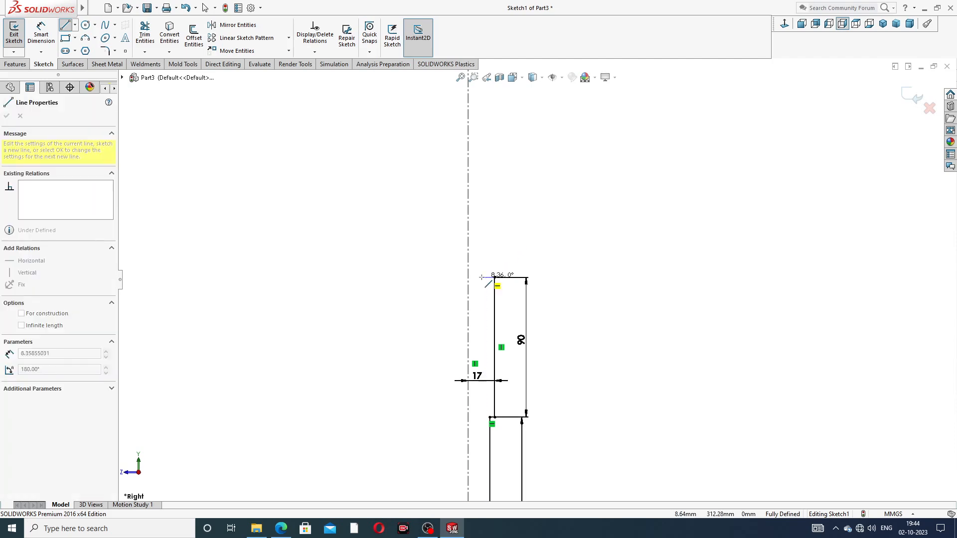
click(485, 277)
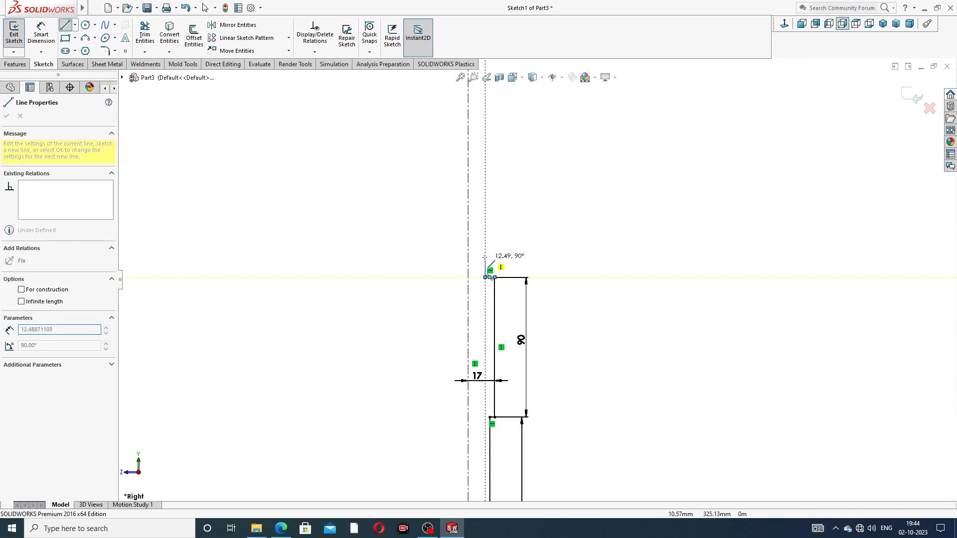
click(485, 231)
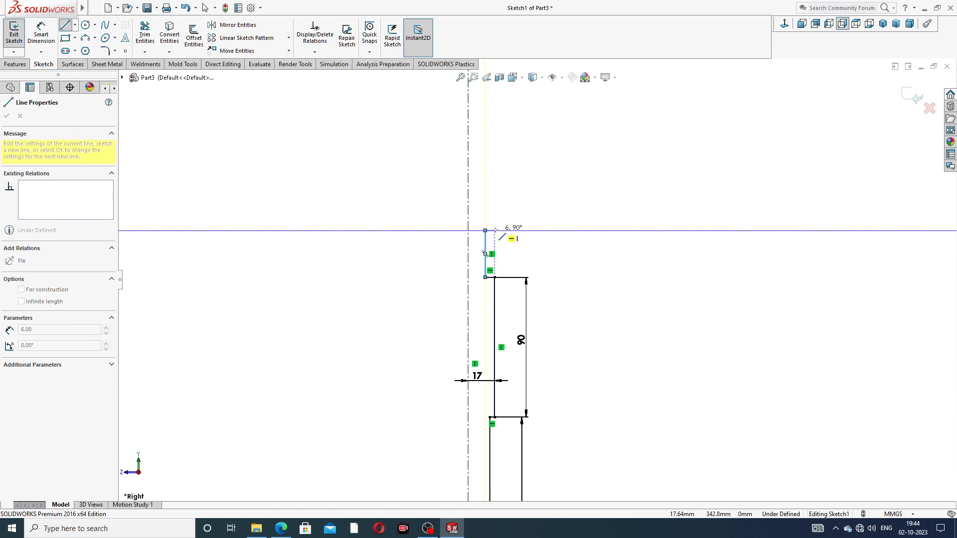
click(495, 230)
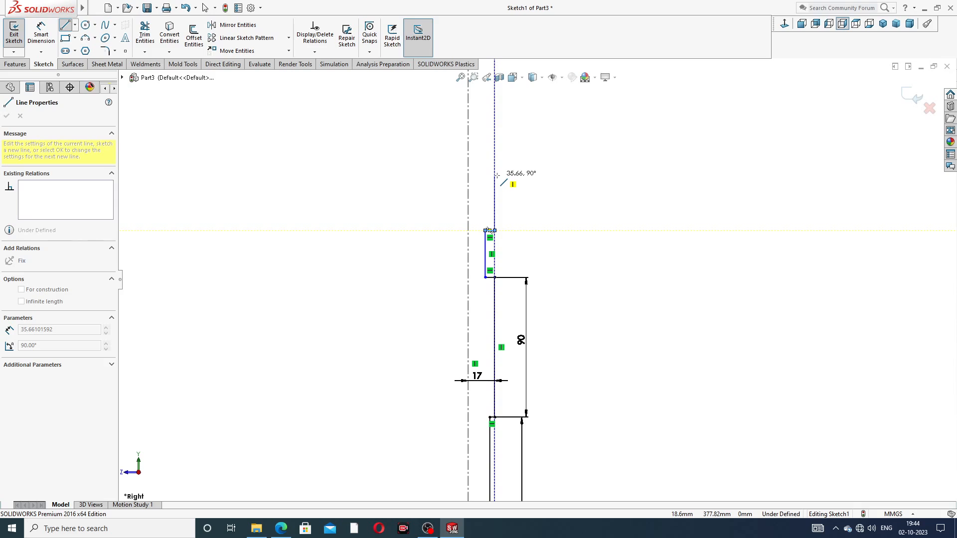
click(494, 200)
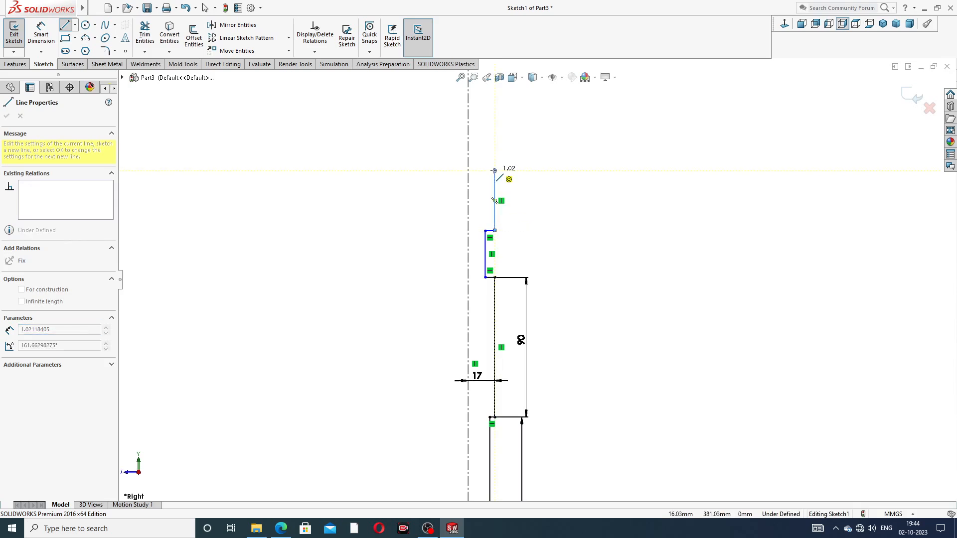
scroll(476, 149, down, 2)
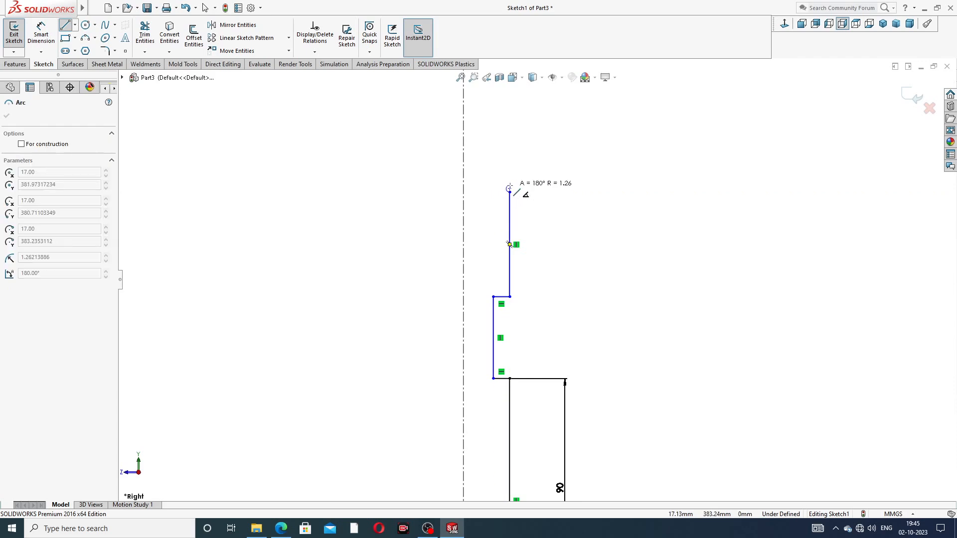
key(Escape)
Step: Continue the profile with a 6 mm inward step and a vertical line about 132 mm long, ending level with the centerline's top
click(65, 26)
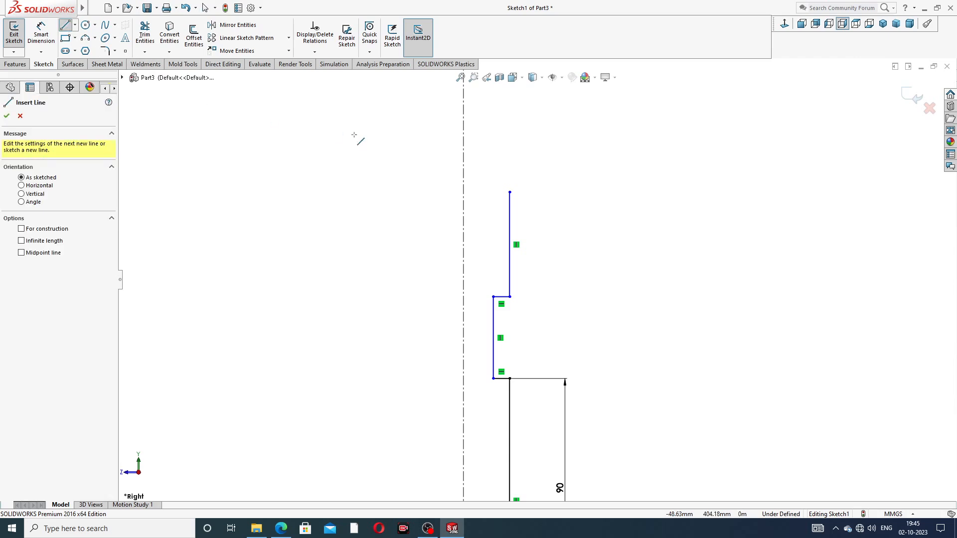
click(509, 192)
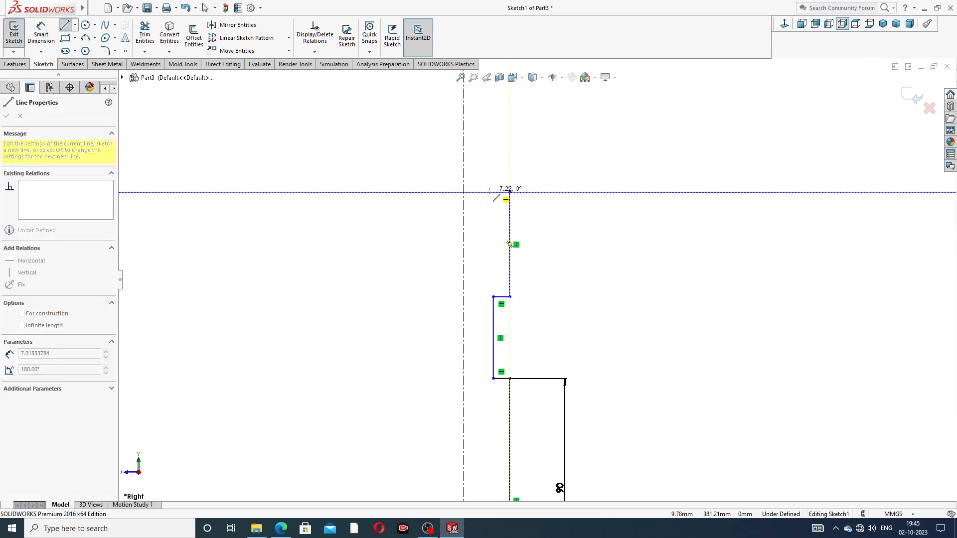
click(493, 191)
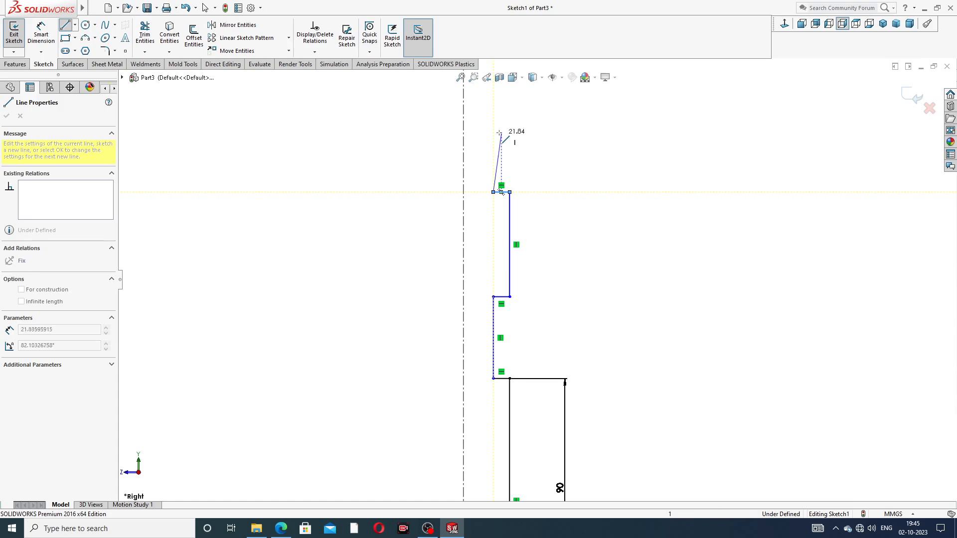
scroll(514, 134, up, 3)
scroll(528, 140, up, 3)
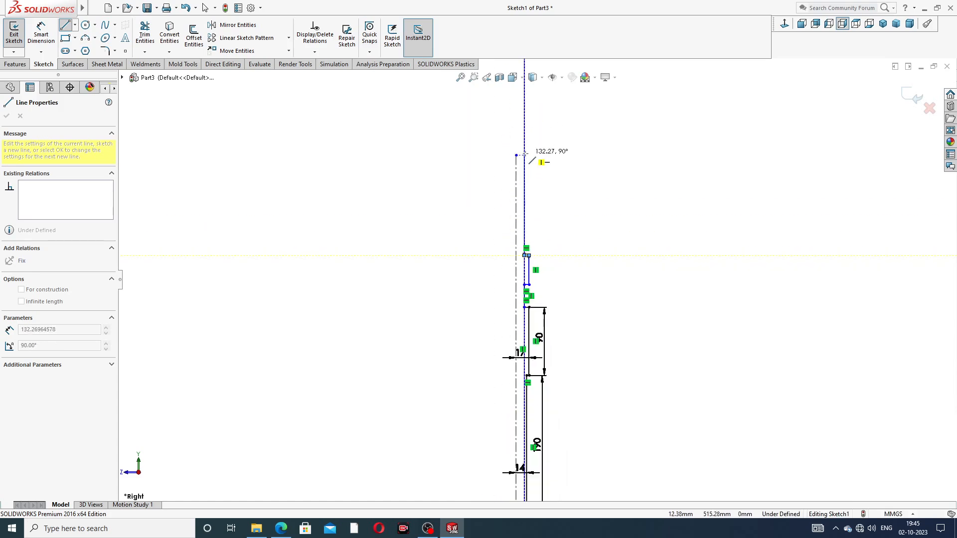
click(525, 155)
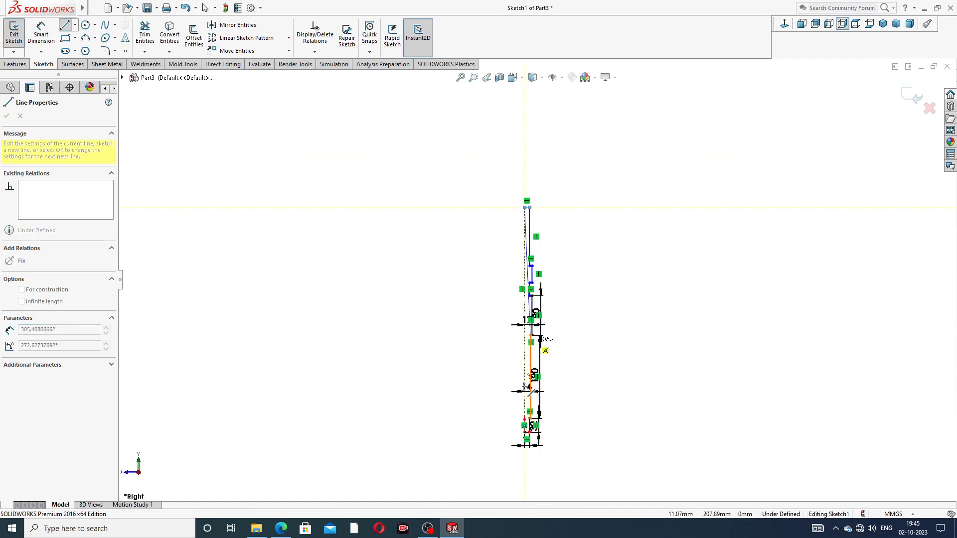
Step: Close the profile with a vertical line along the centerline from its upper end down to the origin
scroll(542, 495, down, 4)
click(545, 358)
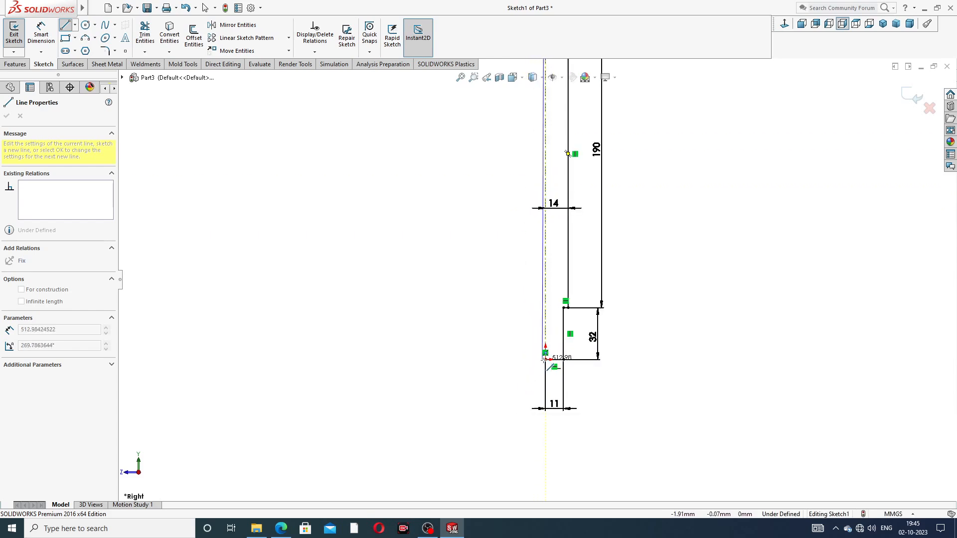
right_click(632, 254)
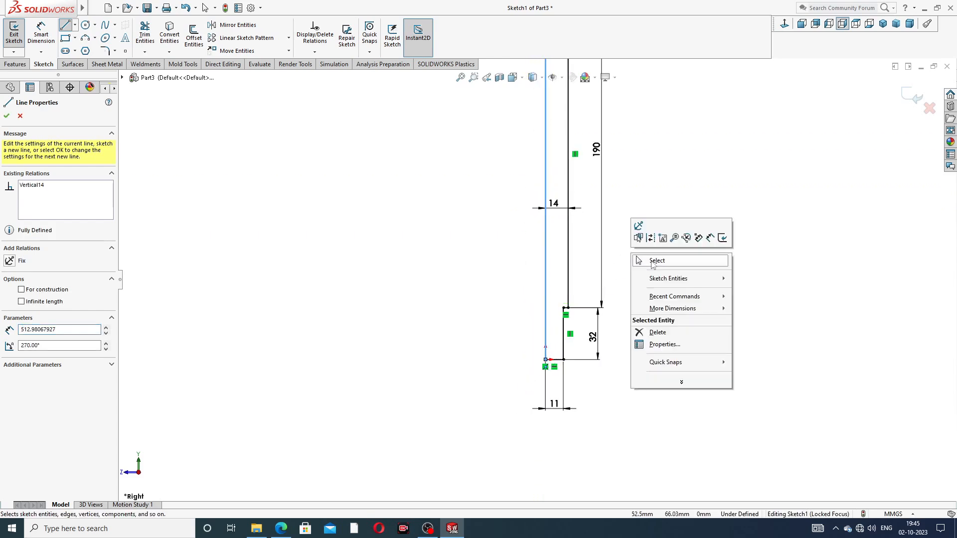
click(653, 260)
Step: Dimension the distance between the central axis line and the groove's vertical line to 14 mm
scroll(567, 146, up, 6)
scroll(567, 147, down, 5)
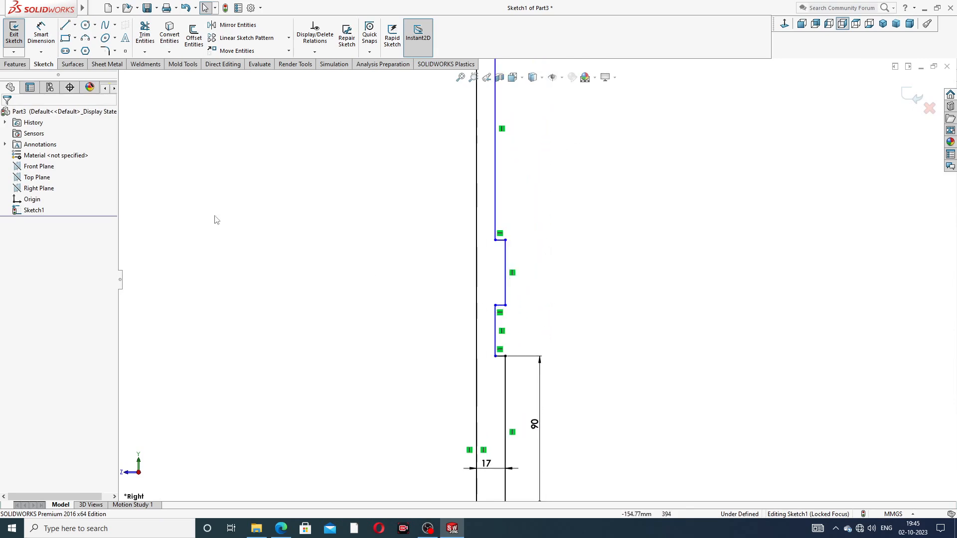
click(41, 34)
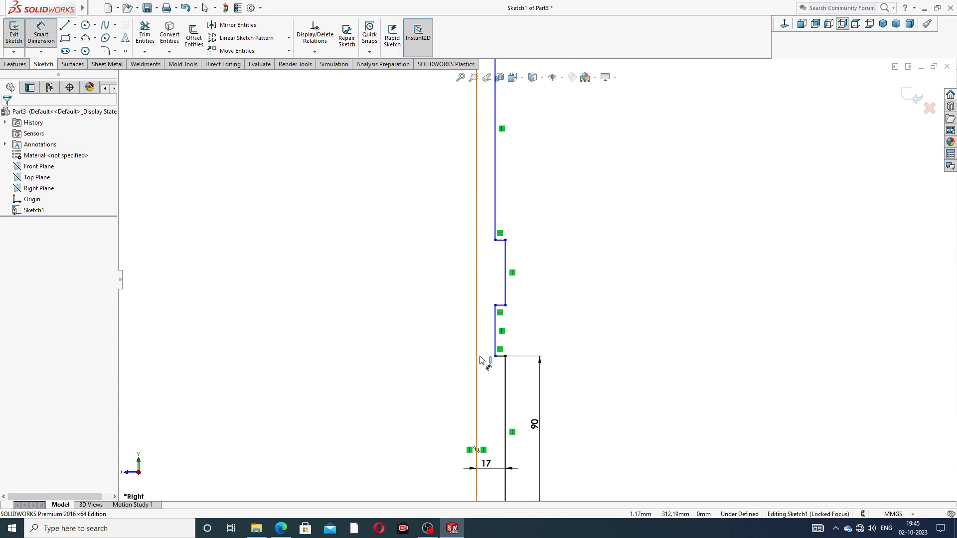
click(496, 328)
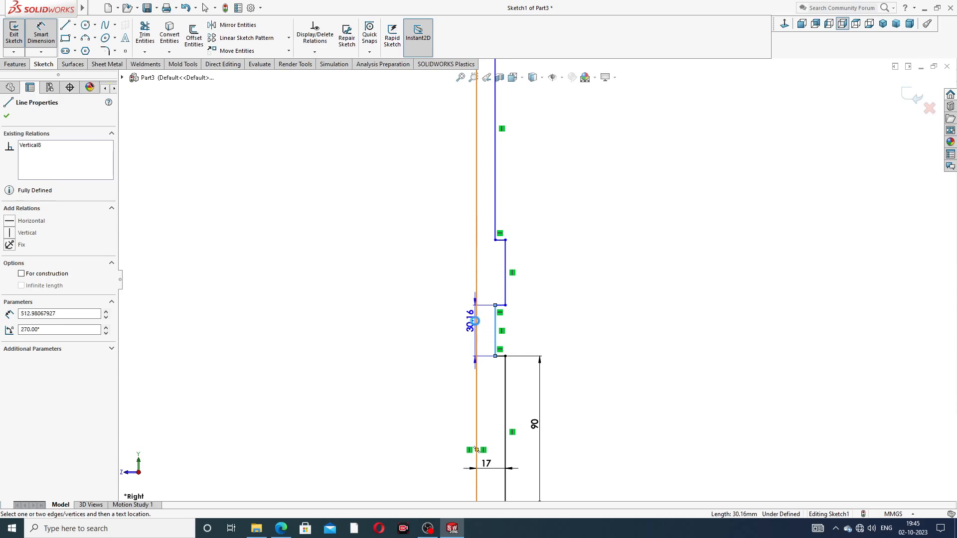
click(477, 324)
click(482, 324)
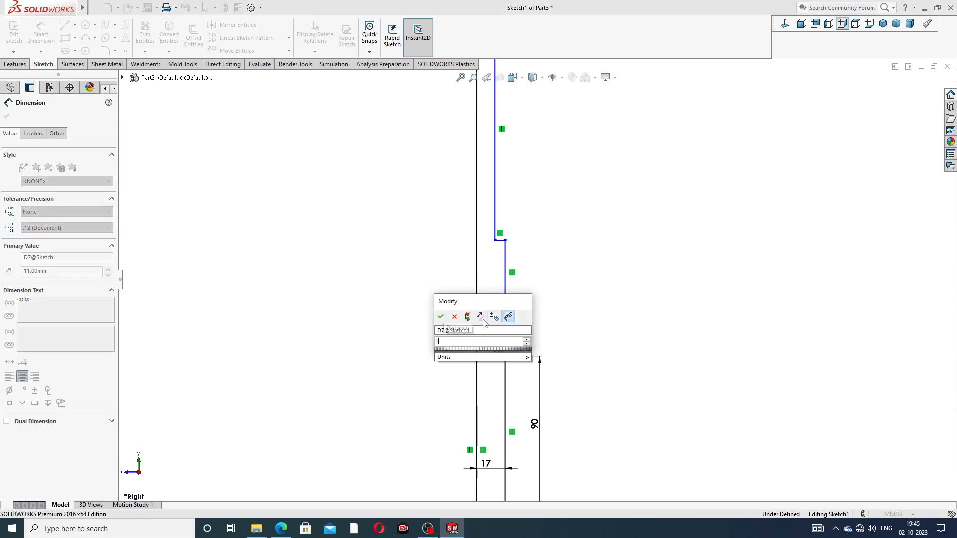
text(14)
key(Return)
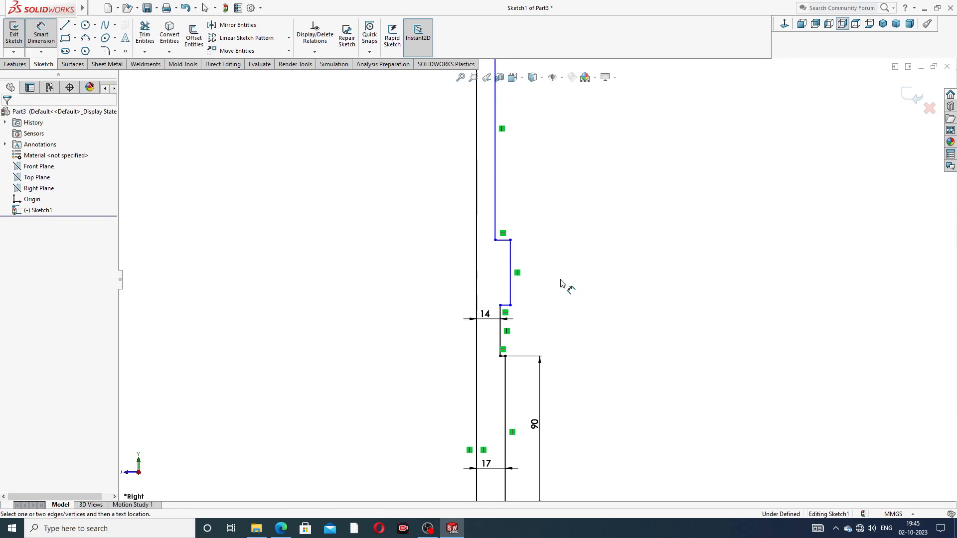
Step: Dimension the distance between the central axis line and the vertical line above the groove to 20 mm
click(510, 265)
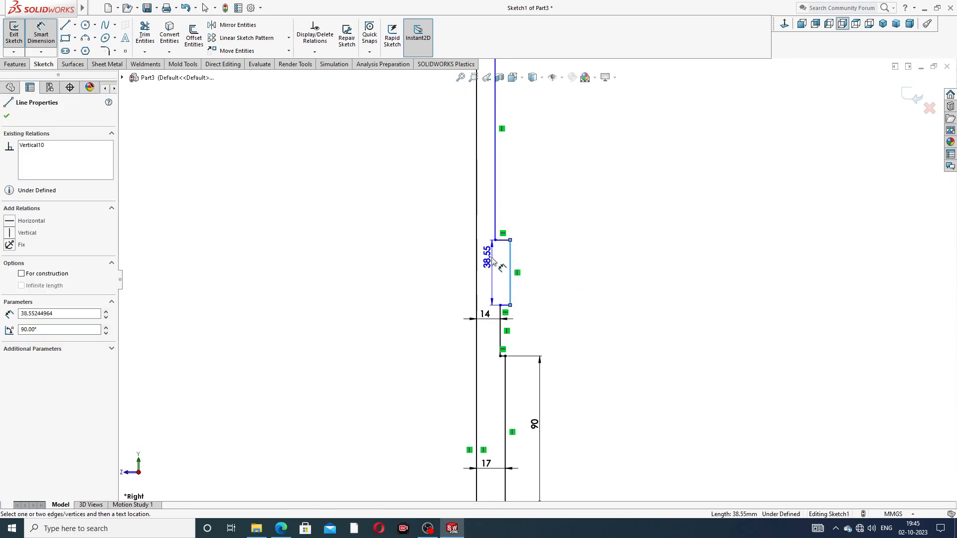
click(477, 262)
click(496, 265)
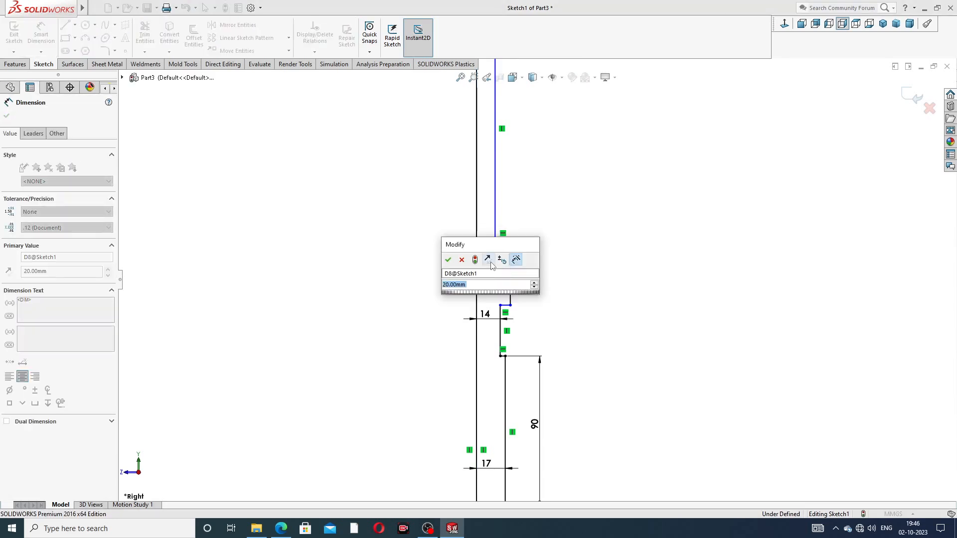
text(20)
key(Return)
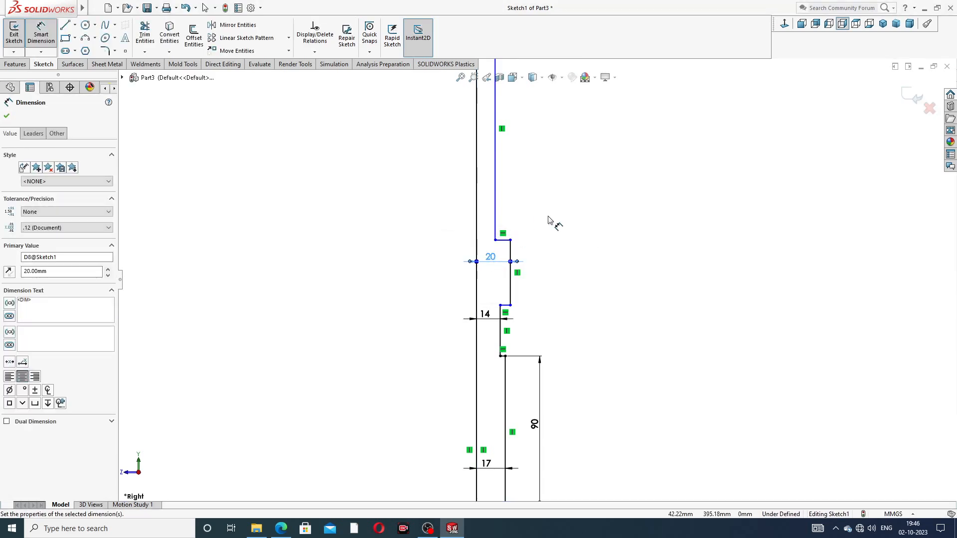
click(544, 200)
Step: Dimension the distance between the central axis line and the long topmost vertical line to 12 mm
click(494, 177)
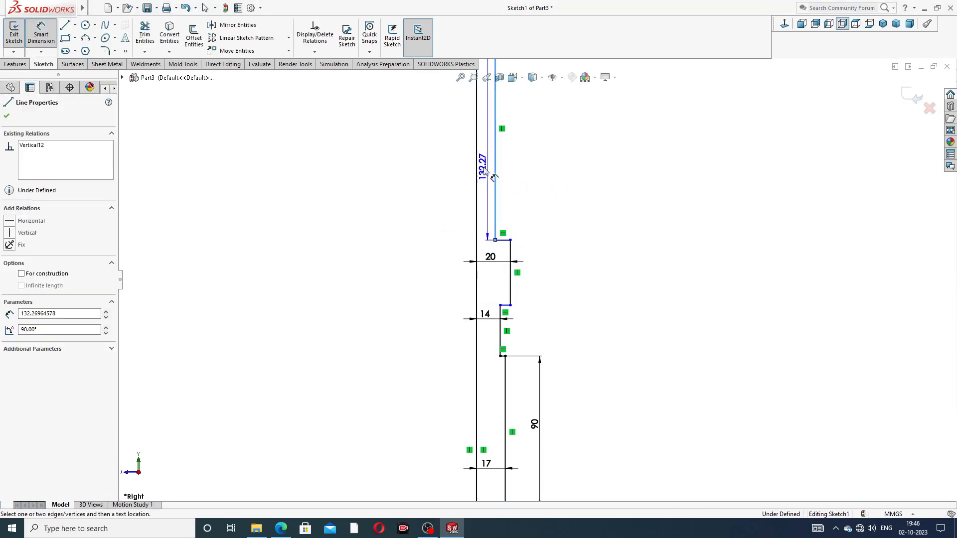
click(477, 169)
click(482, 167)
text(12)
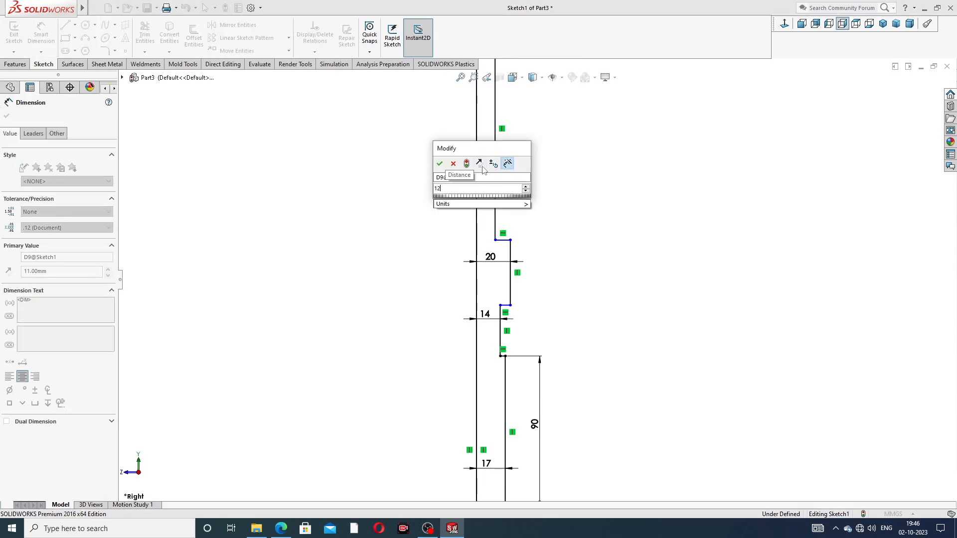
key(Return)
click(561, 193)
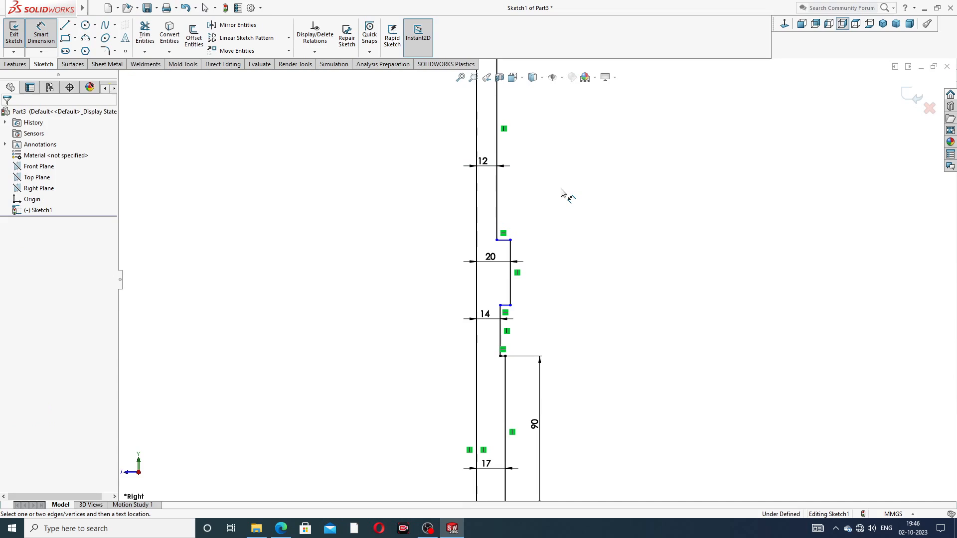
Step: Dimension the height of the groove's vertical line to 9 mm
click(501, 339)
click(536, 332)
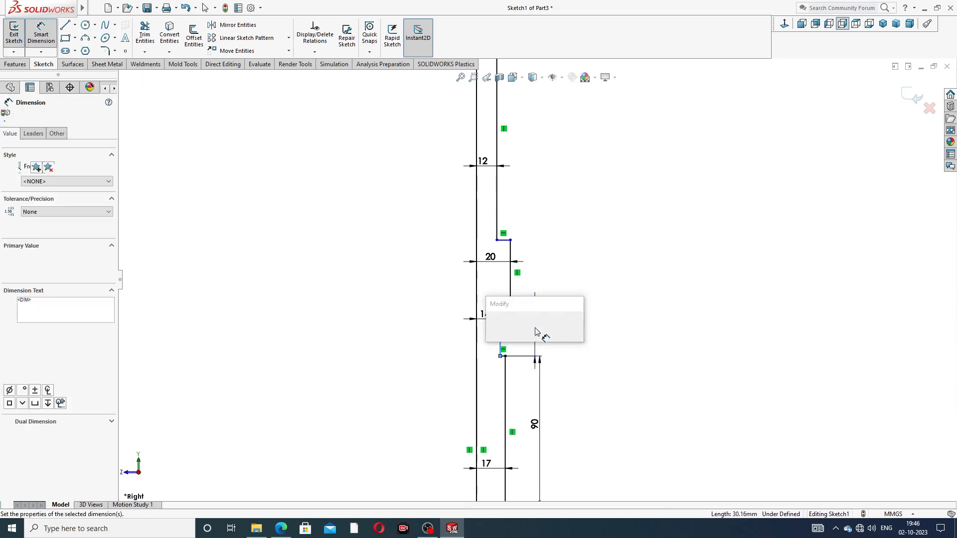
text(6)
key(Return)
click(562, 269)
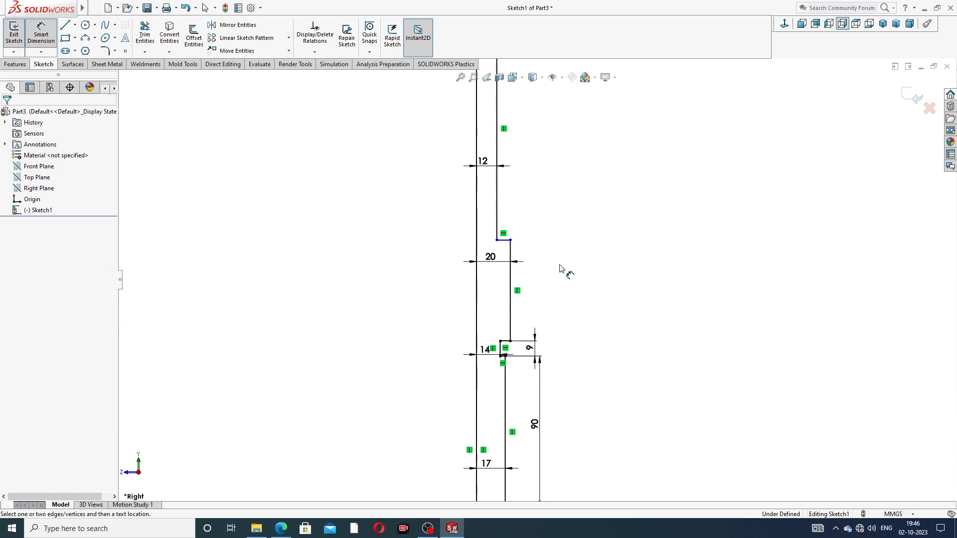
Step: Dimension the height of the vertical line just above the groove to 31 mm, moving the 20 mm dimension clear of it
drag(518, 261, 520, 285)
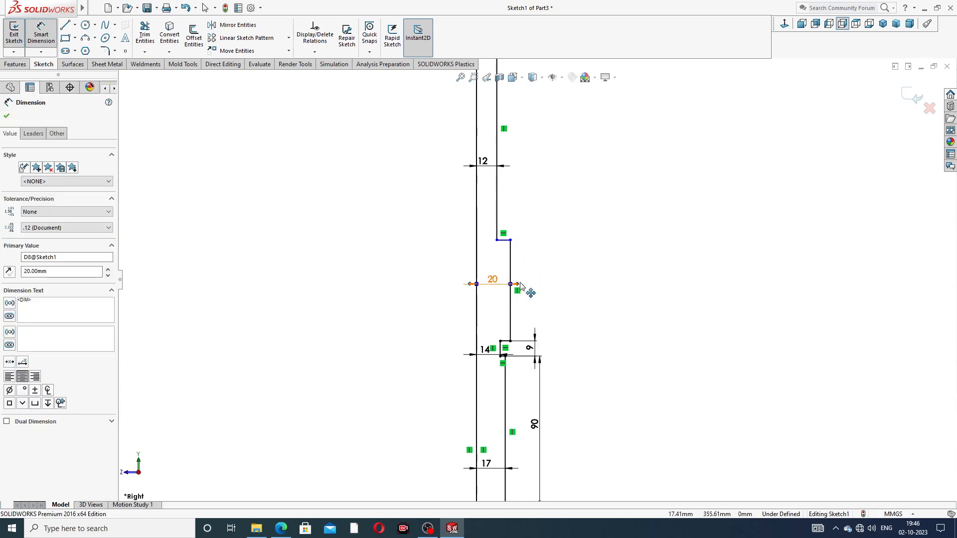
click(515, 268)
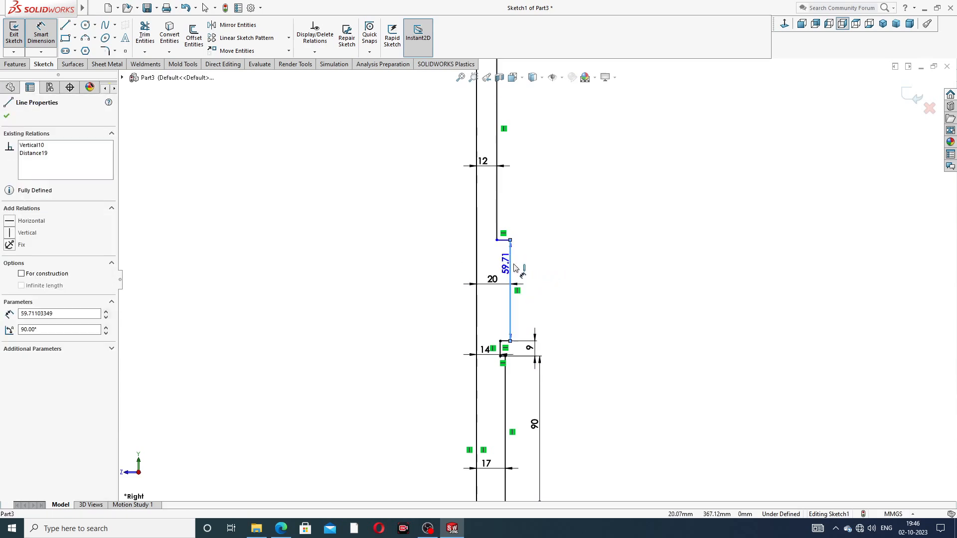
click(551, 282)
text(31)
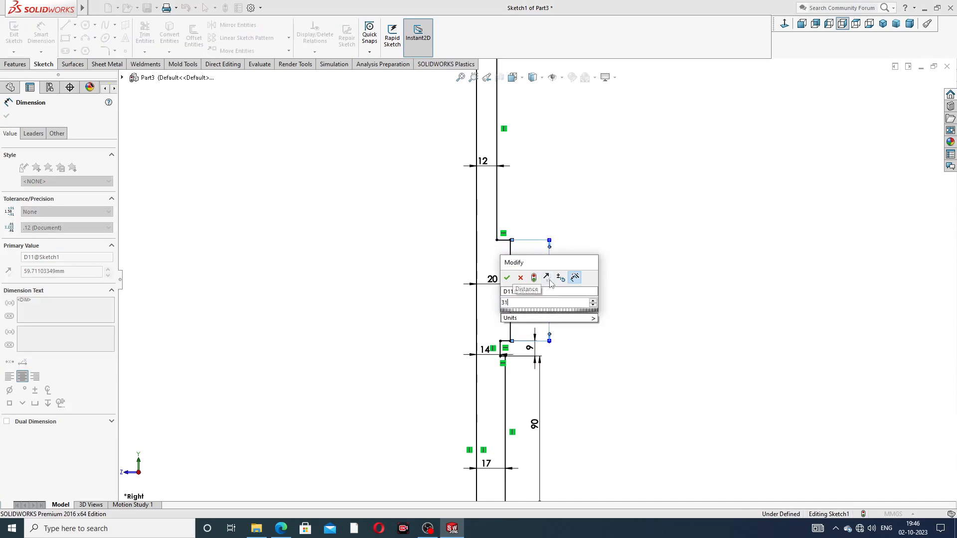
key(Return)
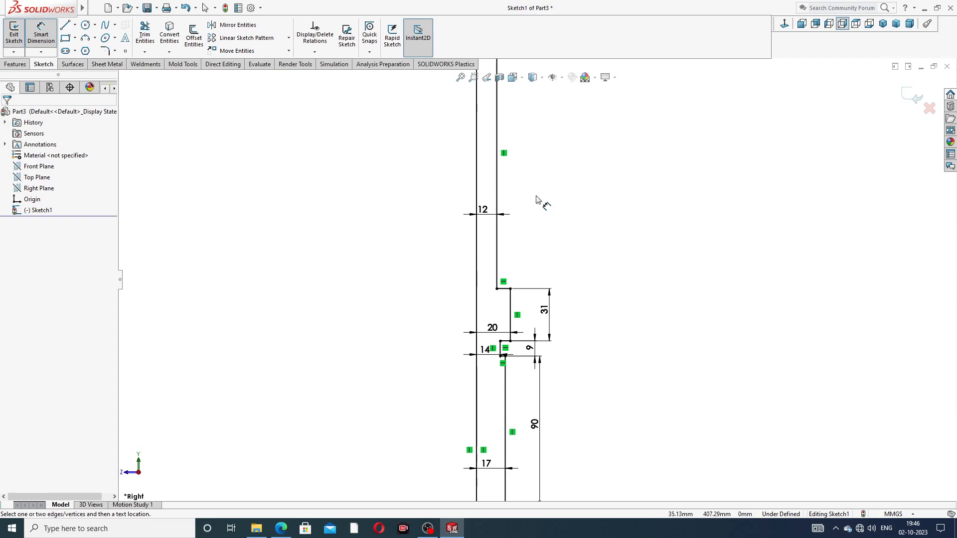
Step: Dimension the length of the topmost vertical line of the profile to 26 mm
click(510, 185)
click(534, 196)
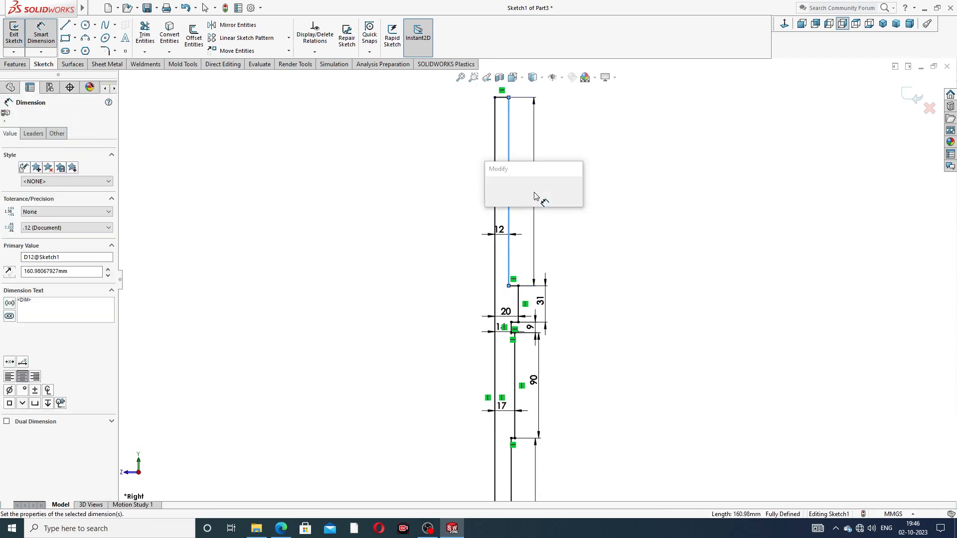
text(28)
key(Return)
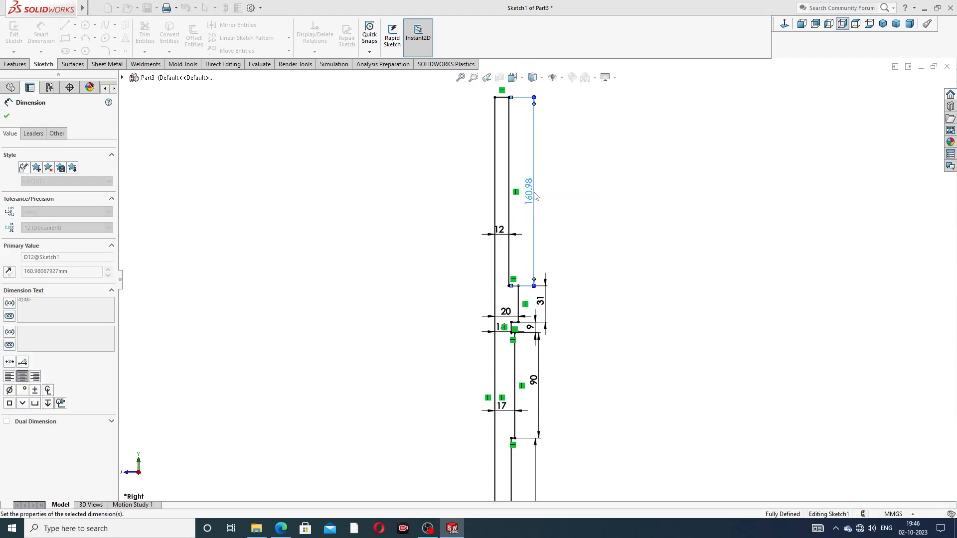
click(576, 193)
scroll(525, 261, down, 4)
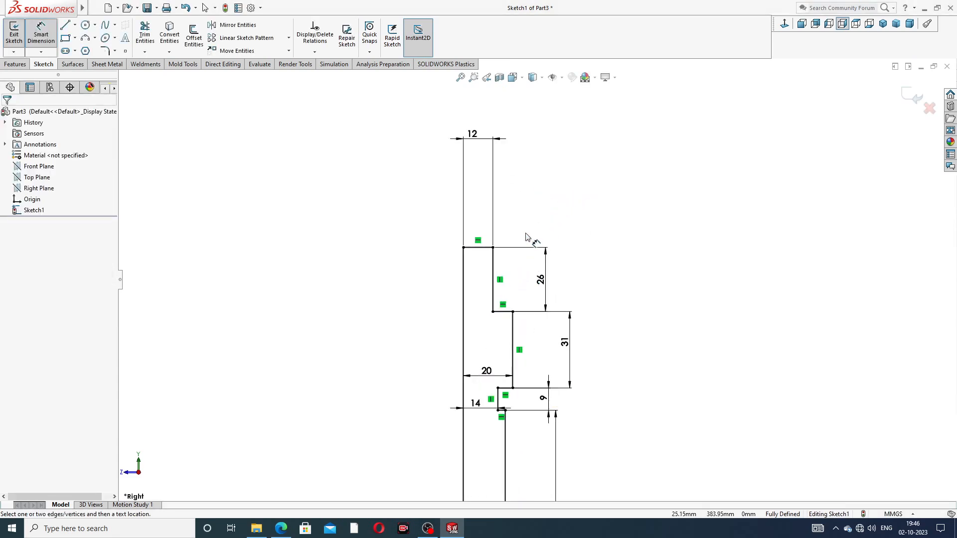
Step: Rearrange the dimensions around the profile's upper end and groove so that they sit clear of the lines and each other
drag(478, 145, 481, 271)
click(522, 284)
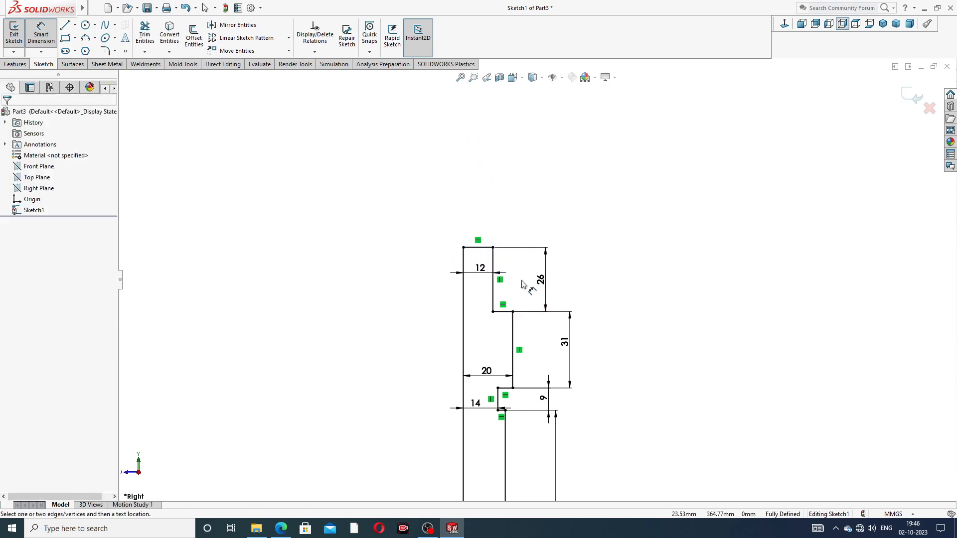
scroll(522, 280, up, 3)
scroll(526, 370, down, 2)
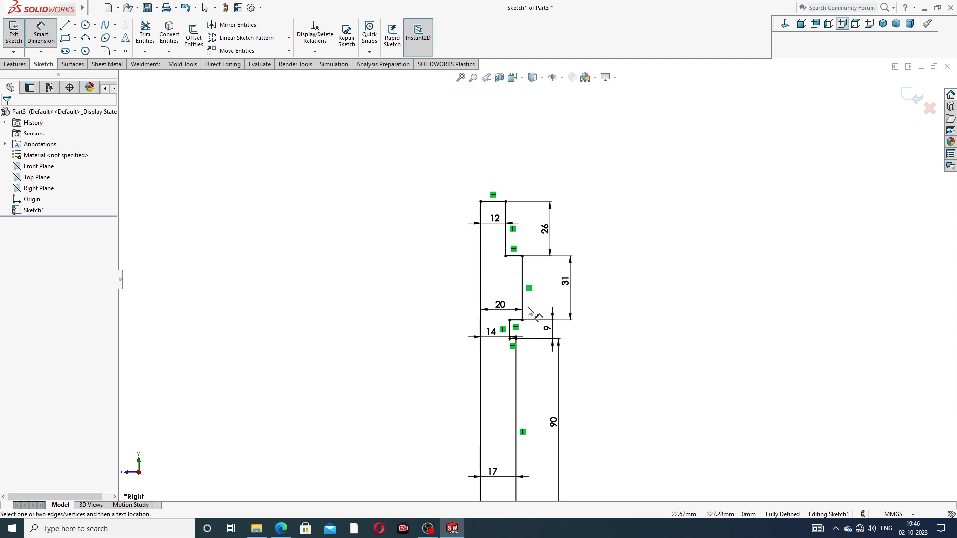
scroll(529, 312, down, 1)
drag(550, 212, 567, 208)
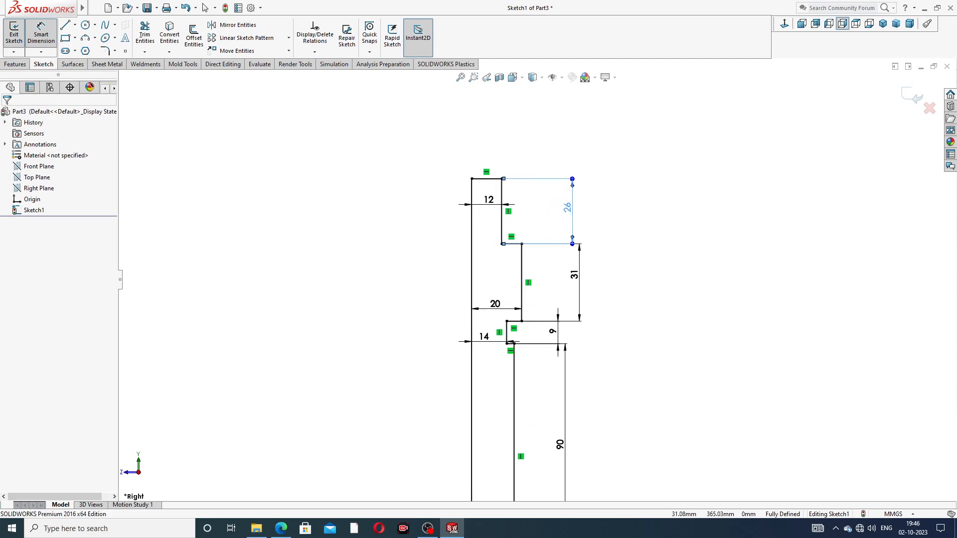
mouse_move(552, 329)
mouse_down()
mouse_move(569, 327)
mouse_move(560, 326)
mouse_up()
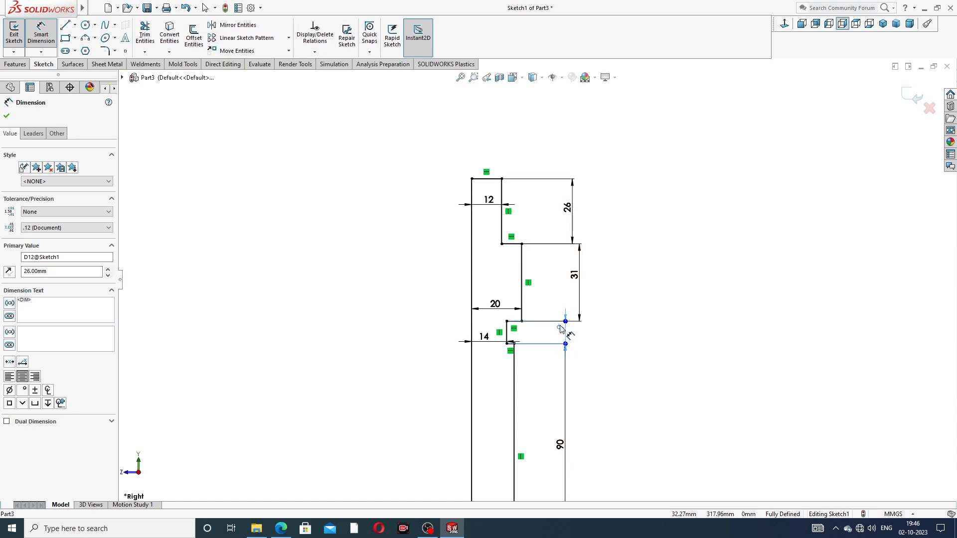
click(609, 338)
drag(564, 442, 582, 436)
click(594, 401)
drag(487, 338, 495, 288)
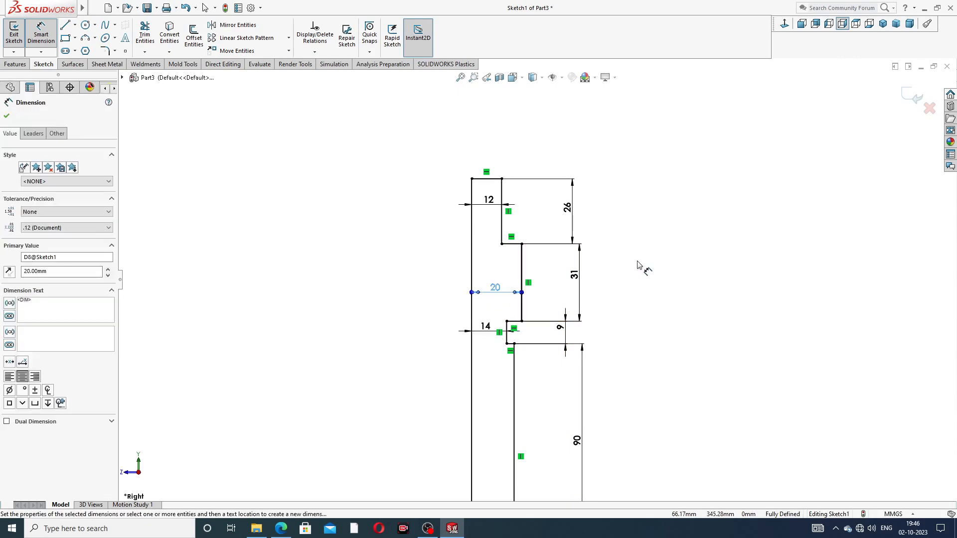
click(637, 265)
Step: Reposition the 11 mm, 190 mm and 32 mm dimensions around the lower part of the profile
scroll(572, 412, up, 8)
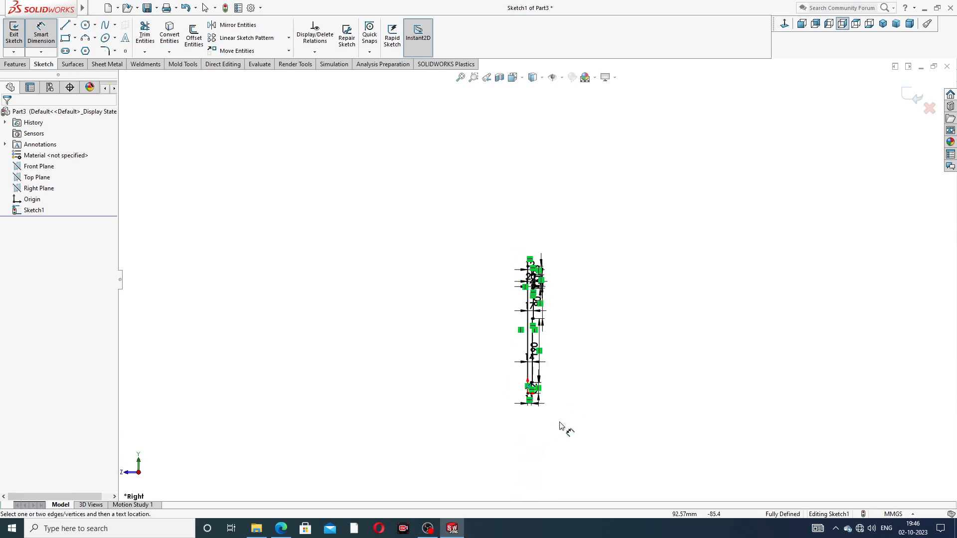
scroll(553, 418, down, 2)
scroll(544, 196, down, 3)
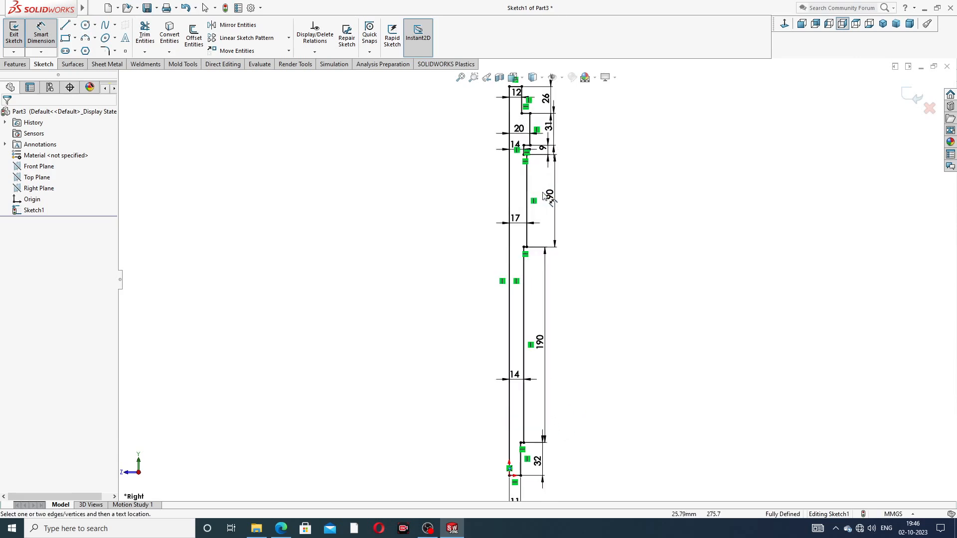
scroll(566, 234, up, 2)
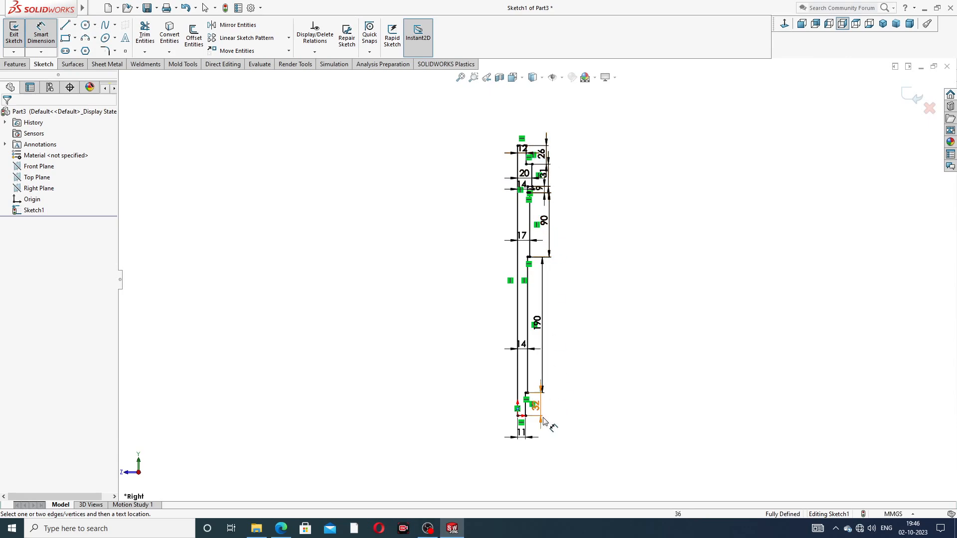
drag(520, 437, 534, 445)
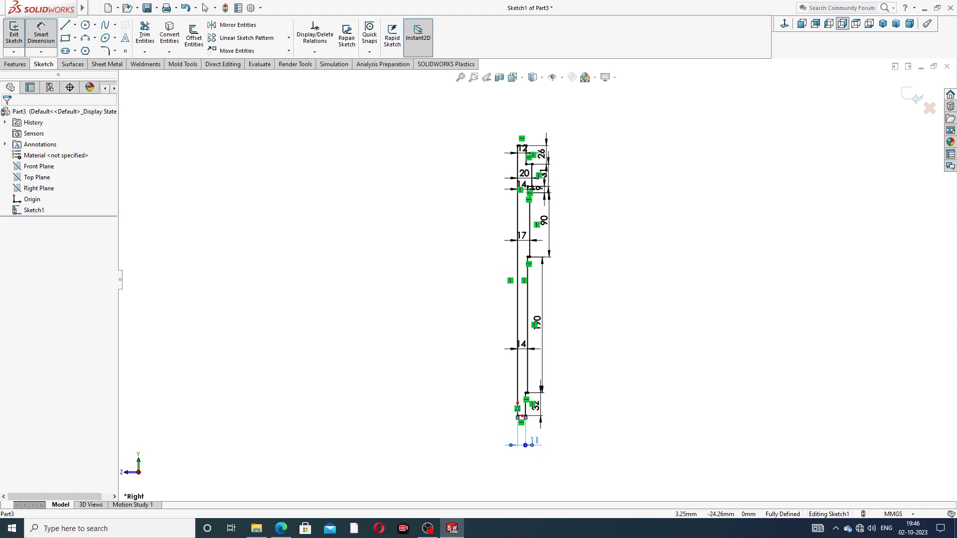
drag(543, 362, 550, 354)
drag(540, 411, 548, 411)
click(615, 366)
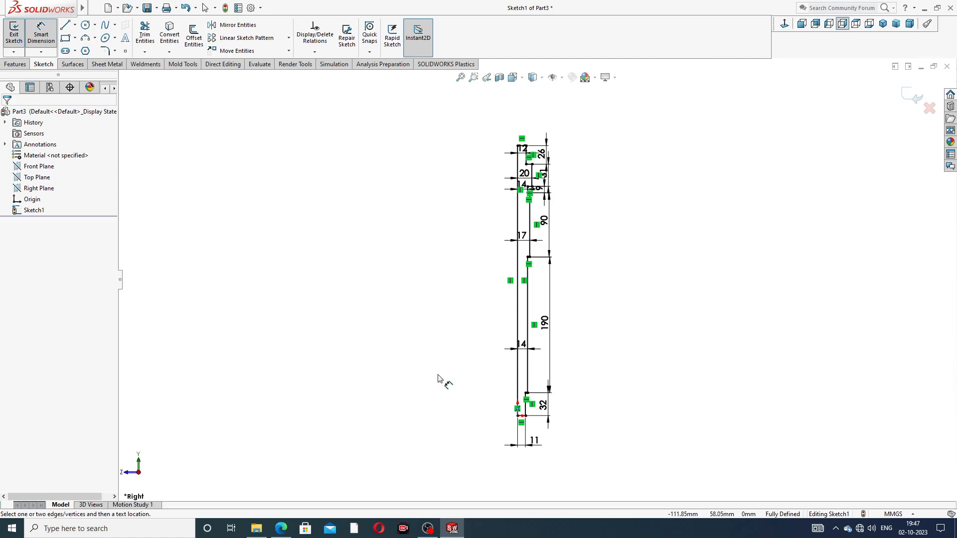
Step: Check the profile against the spindle drawing and revolve it 360 degrees about the central axis line
right_click(278, 238)
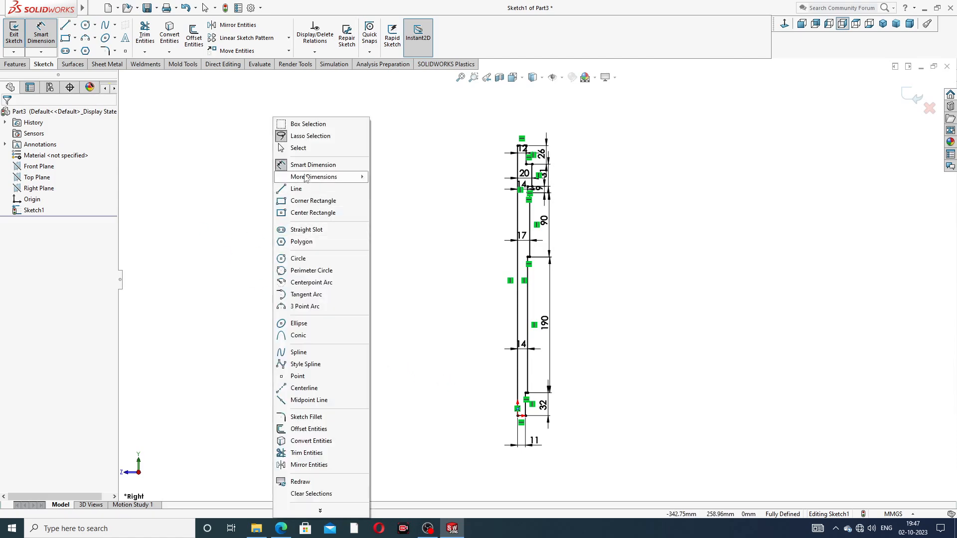
click(309, 148)
click(282, 527)
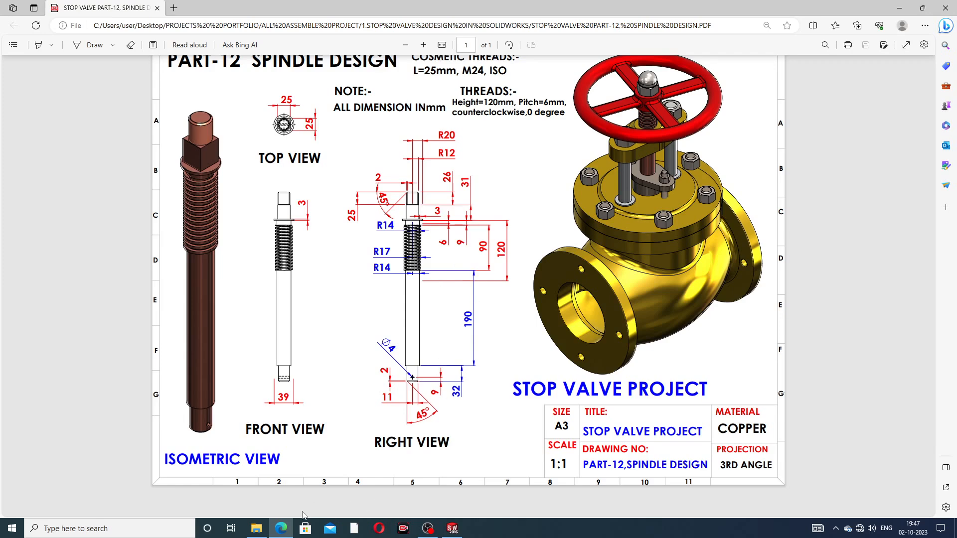
click(452, 528)
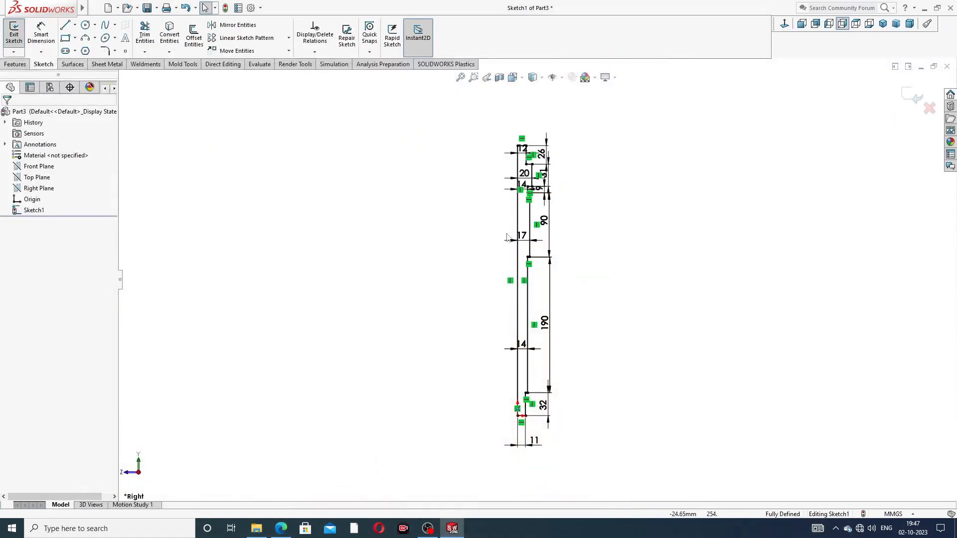
click(15, 64)
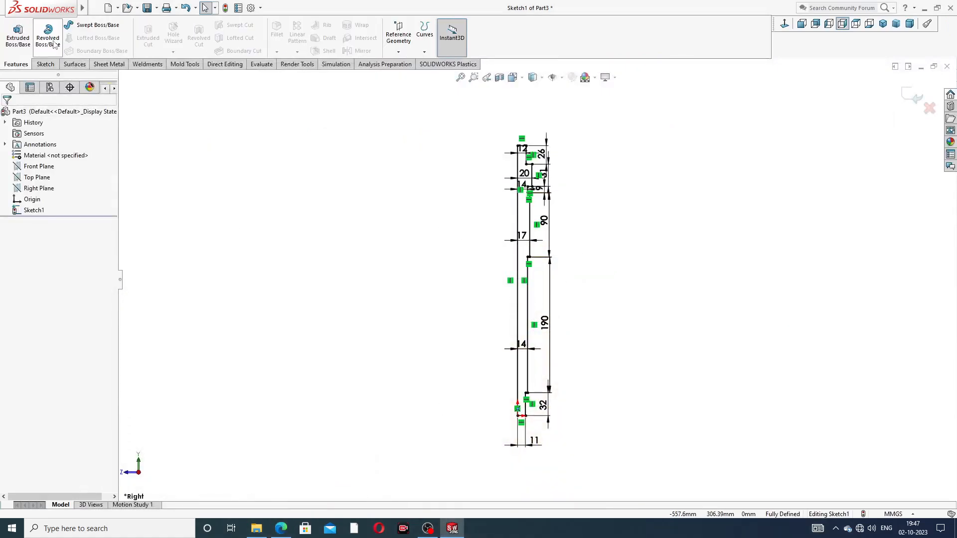
click(49, 36)
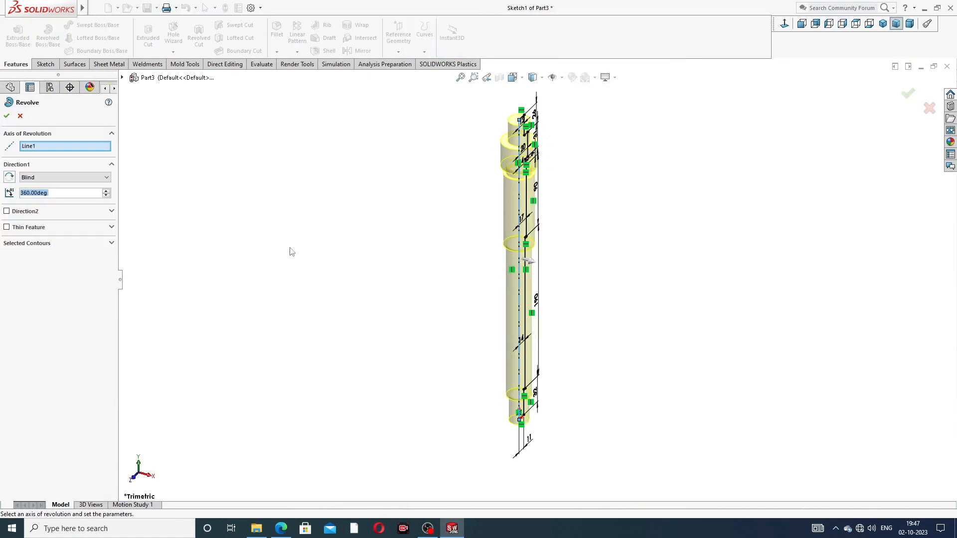
click(6, 116)
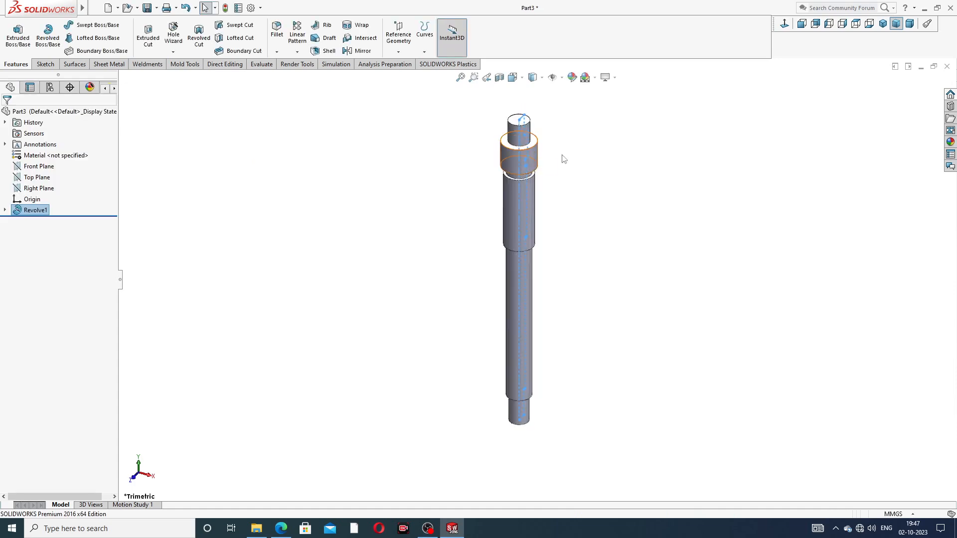
Step: Start a sketch on the ring-shaped shoulder face around the spindle's top pin, viewed face-on
middle_drag(565, 148, 524, 208)
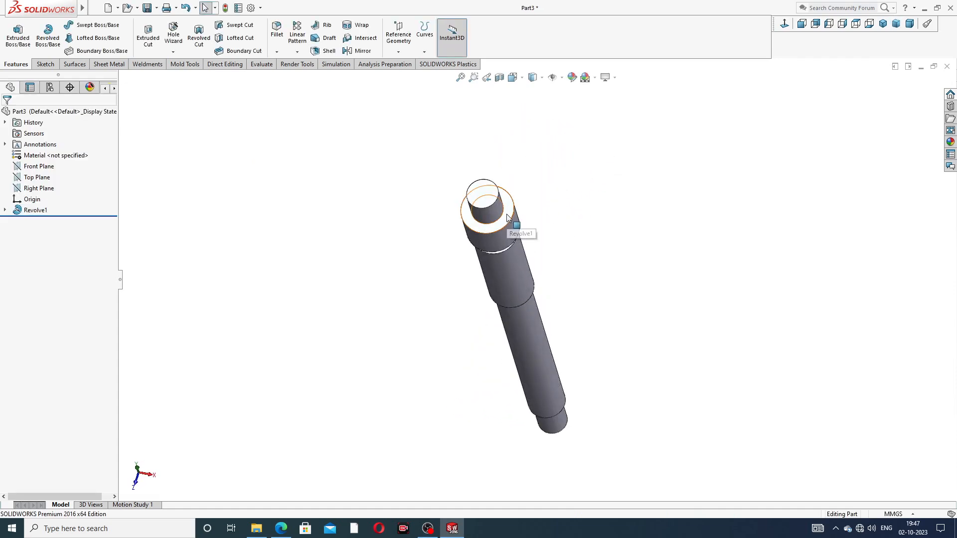
click(506, 222)
click(619, 176)
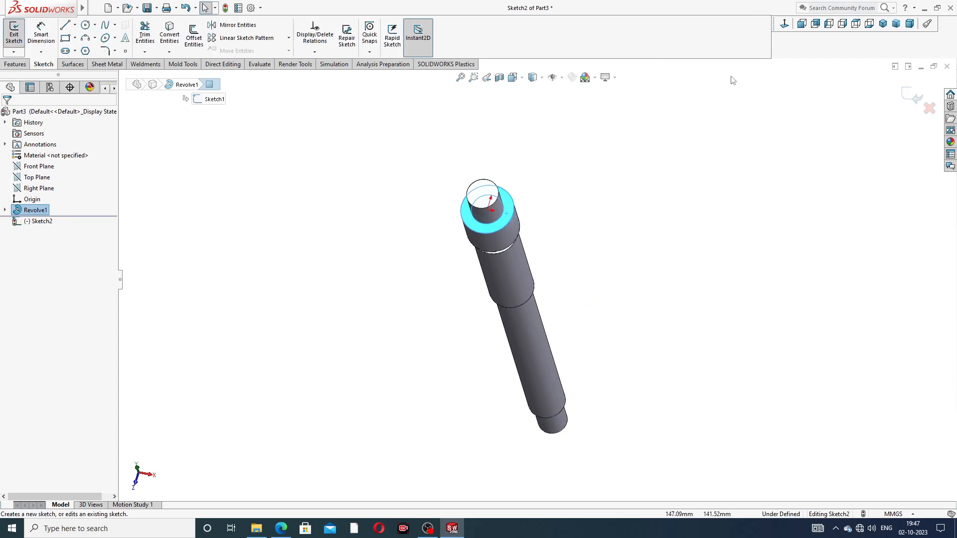
click(785, 23)
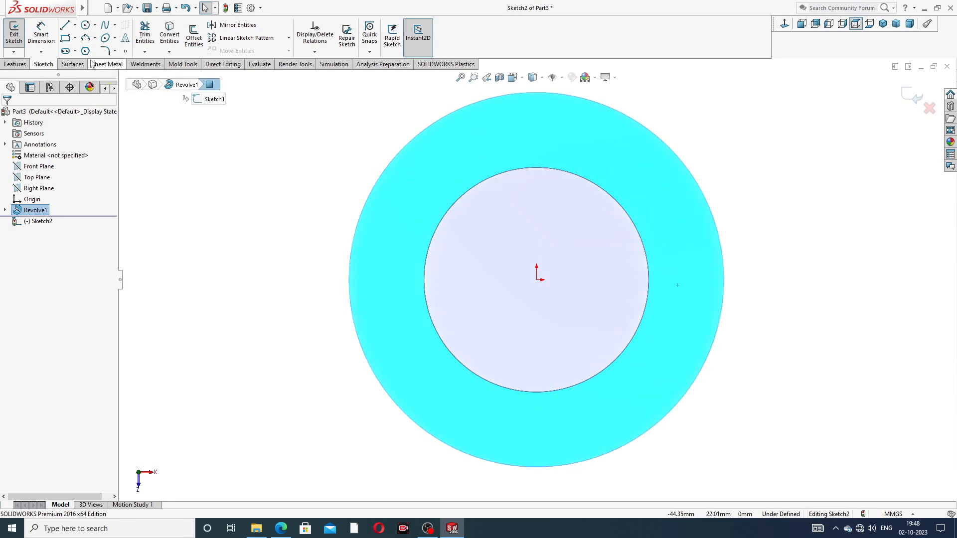
Step: Draw a center rectangle about 26 mm wide and 25 mm high around the origin on the shoulder face
click(75, 38)
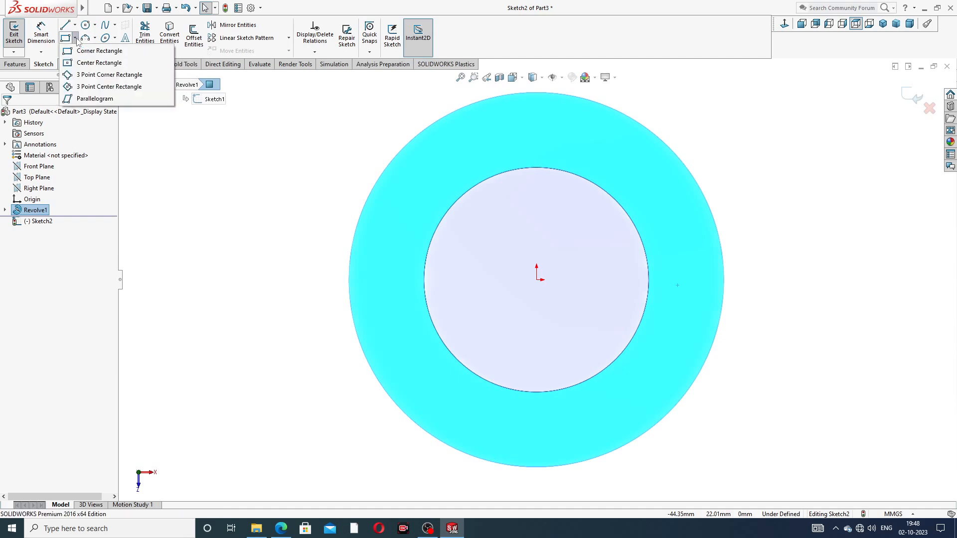
click(100, 64)
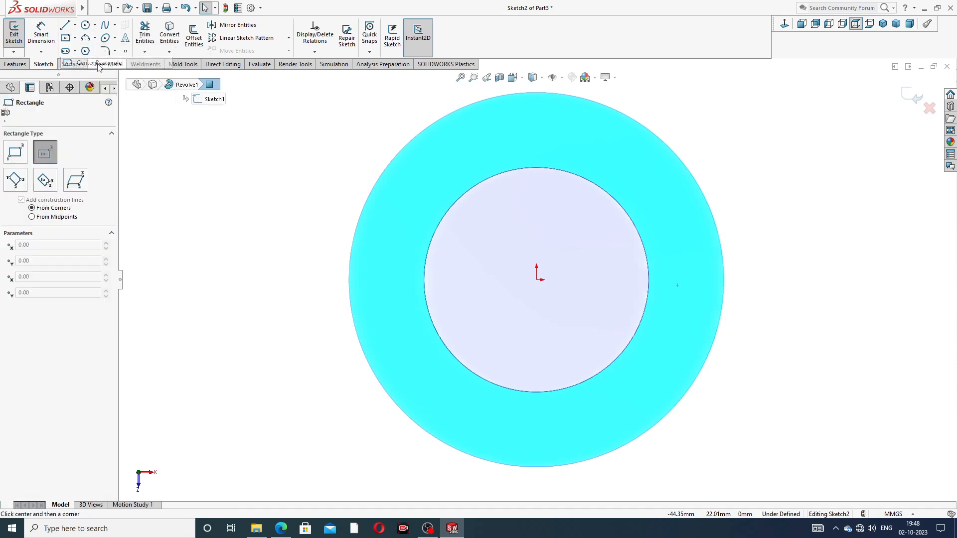
click(536, 280)
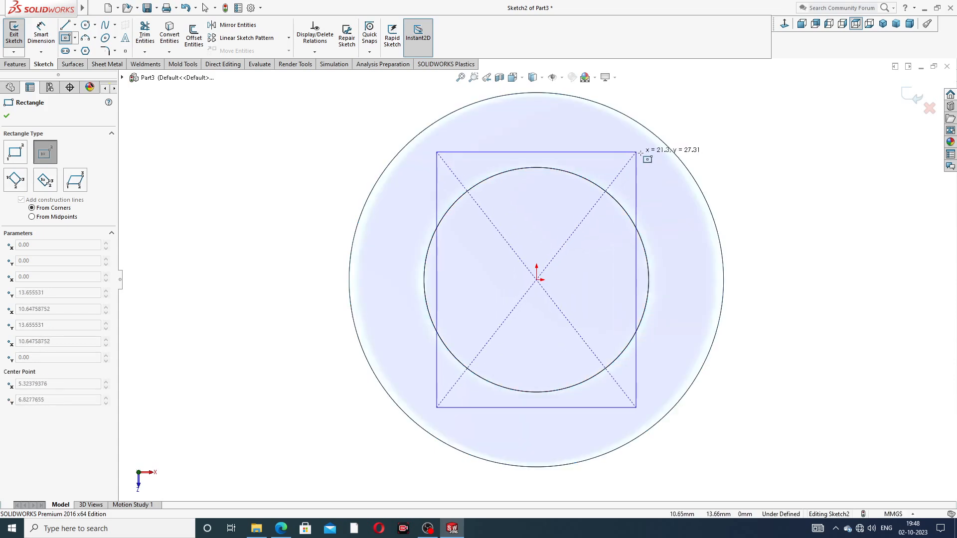
click(660, 164)
right_click(707, 99)
click(722, 136)
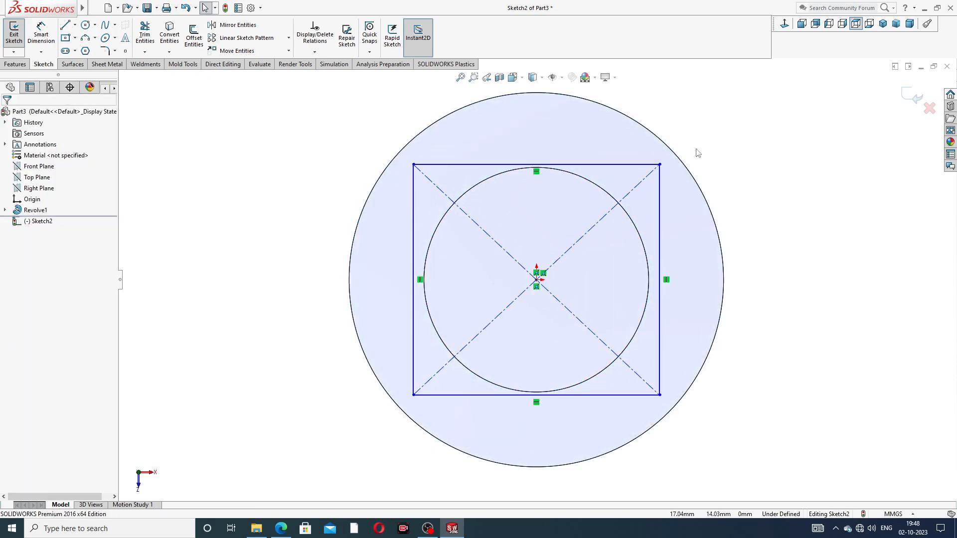
Step: Dimension the center rectangle on the shoulder face as a square, 25 mm wide and 25 mm high
click(41, 34)
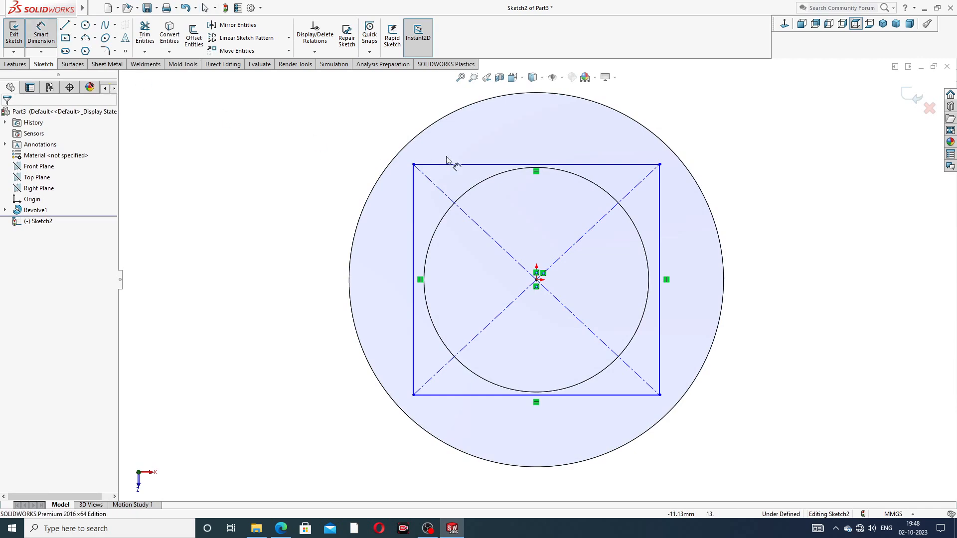
click(518, 164)
click(537, 149)
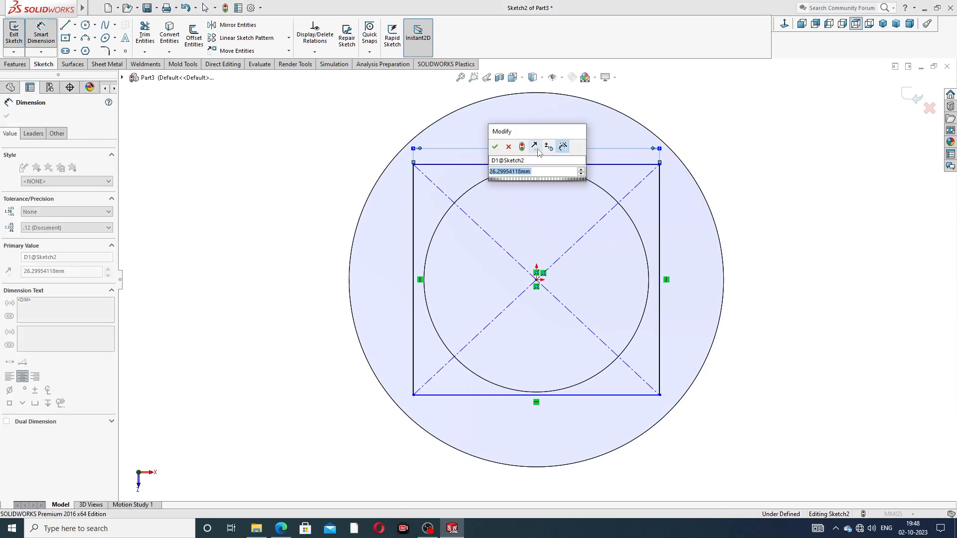
text(25)
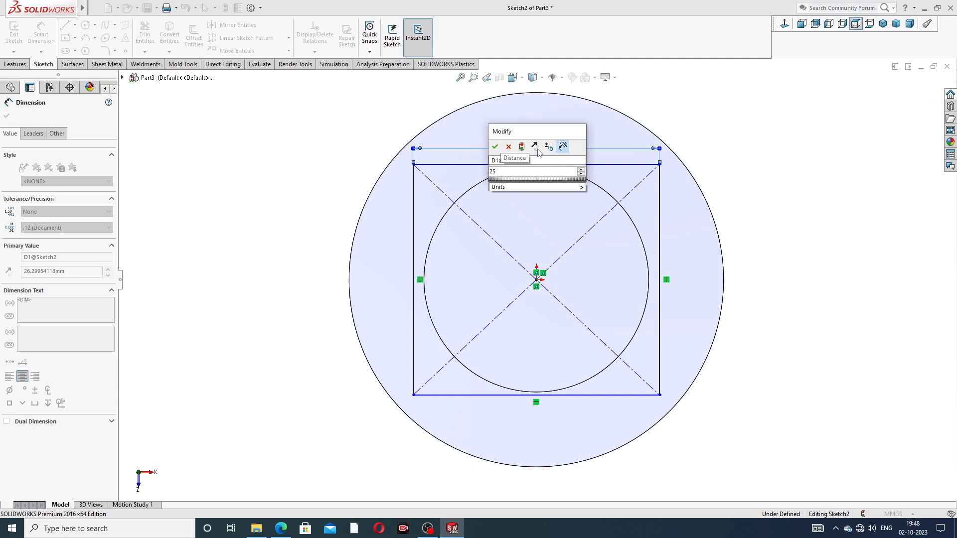
key(Return)
click(657, 213)
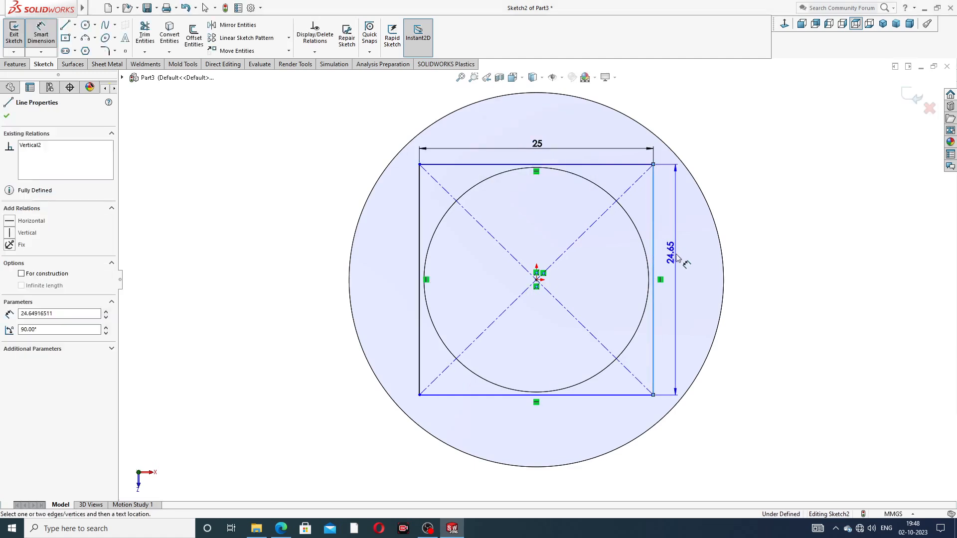
click(677, 258)
text(25)
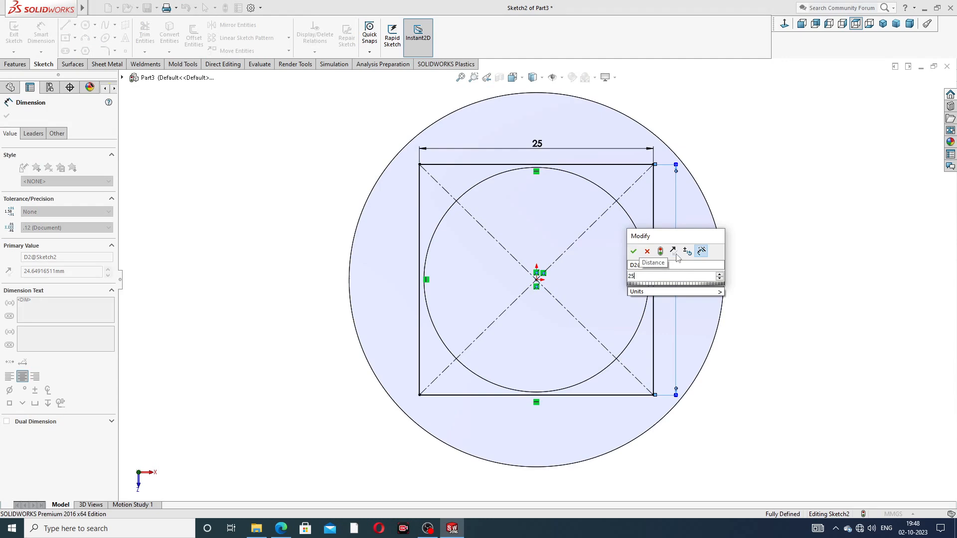
key(Return)
click(739, 210)
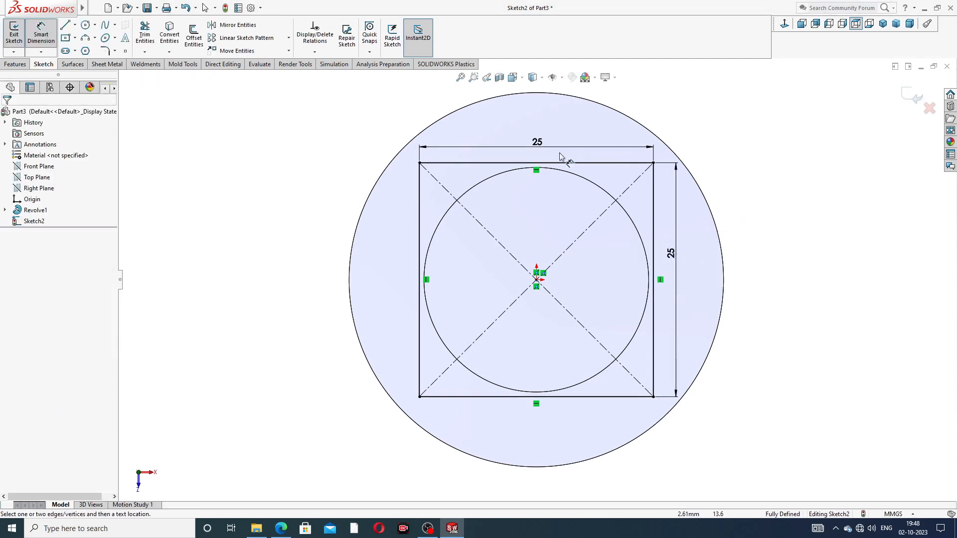
right_click(686, 102)
click(708, 130)
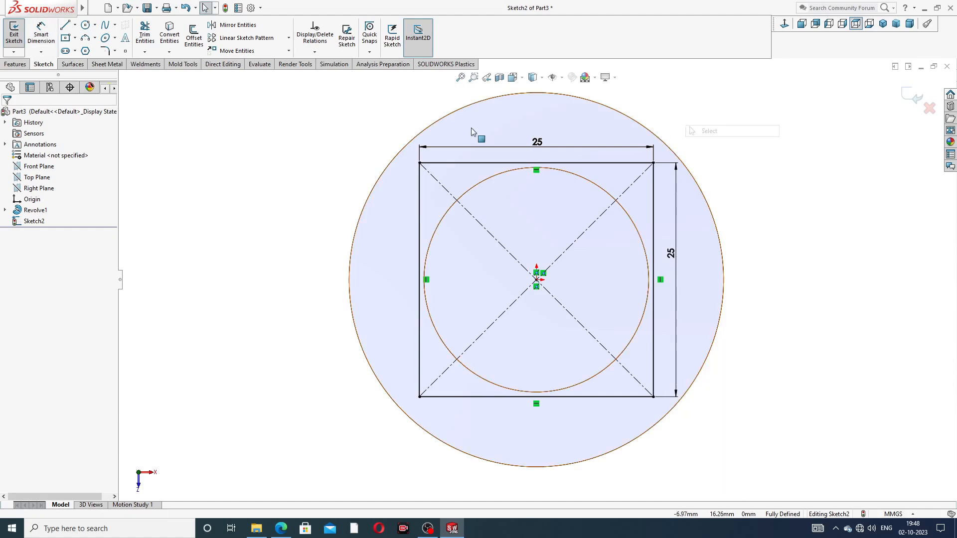
Step: Begin an extruded cut from the 25 mm square sketch with the Offset From Surface end condition
click(16, 65)
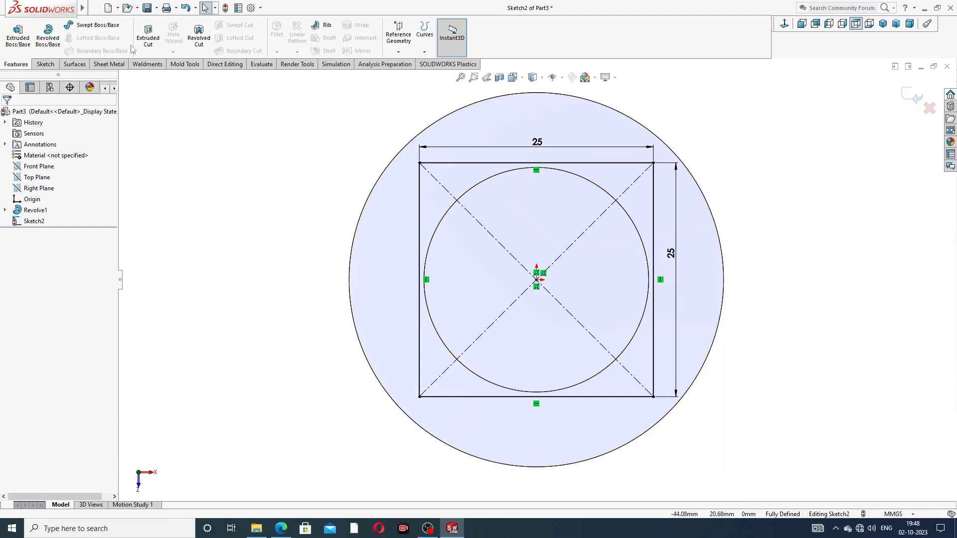
click(148, 40)
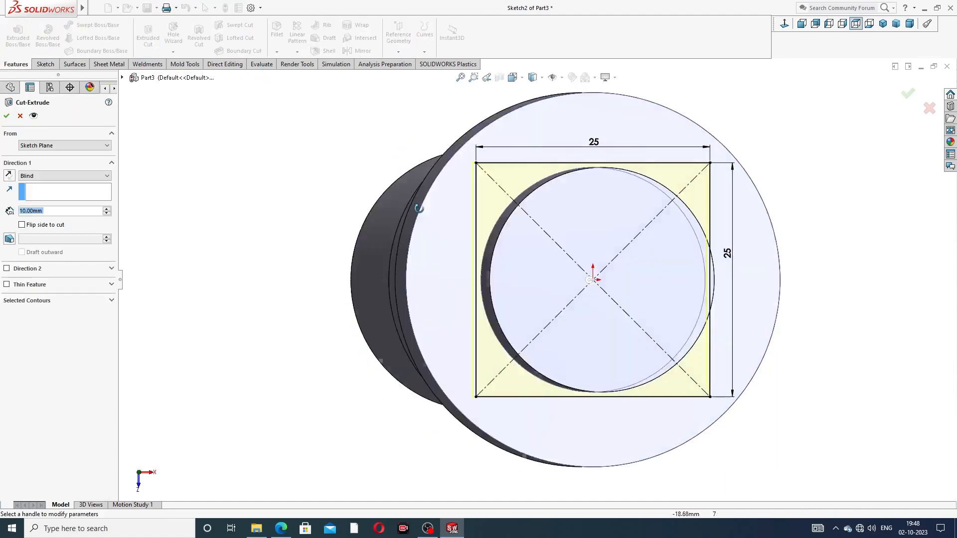
middle_drag(410, 206, 465, 196)
scroll(465, 198, up, 3)
middle_drag(525, 151, 589, 162)
scroll(589, 161, up, 4)
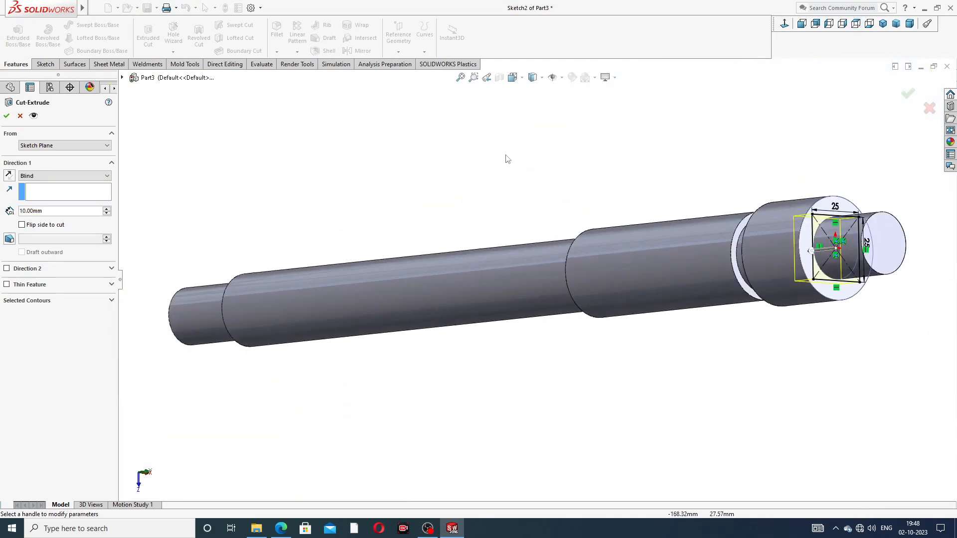
click(71, 177)
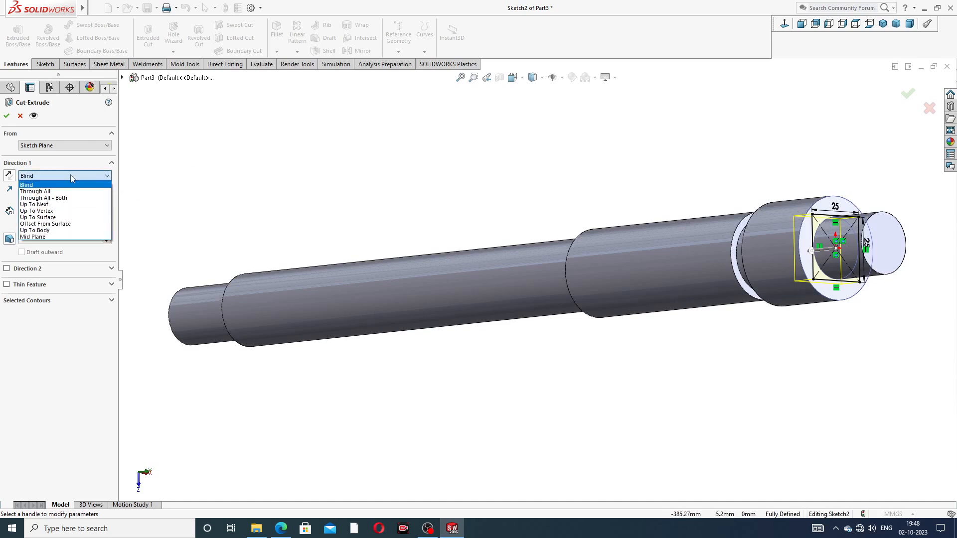
click(63, 225)
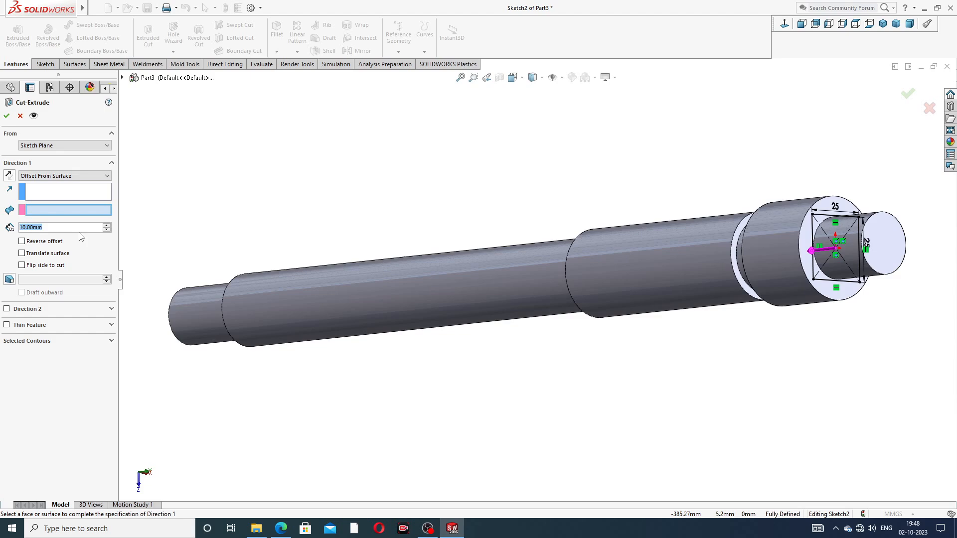
Step: Offset the cut 3 mm from the collar's lower face, flip the side to cut and complete the square section
text(3)
key(Return)
scroll(772, 212, down, 6)
click(850, 199)
middle_drag(850, 199, 832, 201)
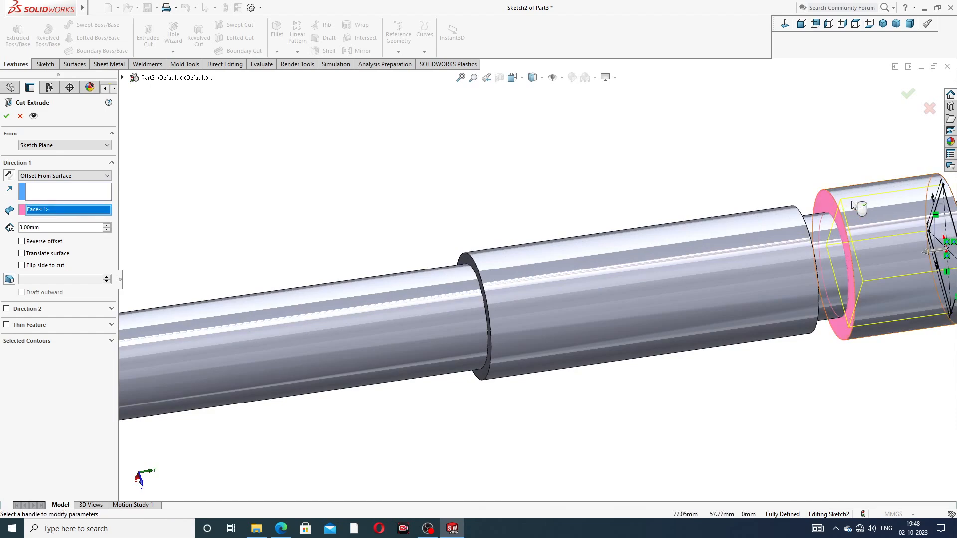
scroll(548, 274, up, 3)
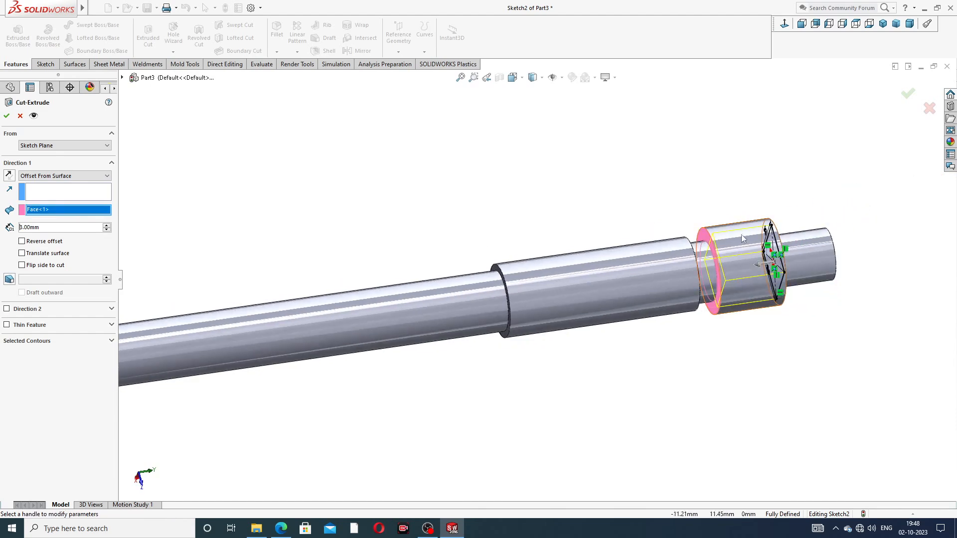
click(46, 267)
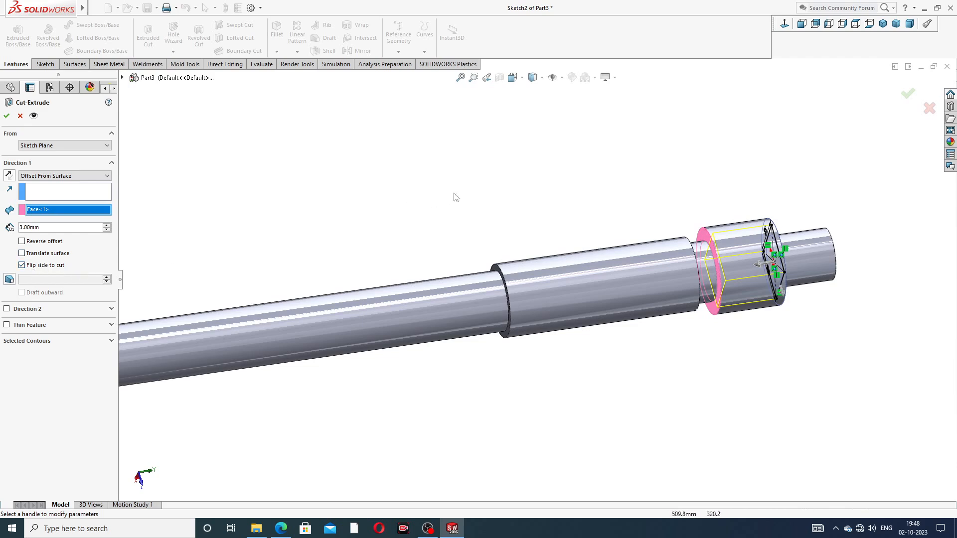
middle_drag(483, 196, 526, 182)
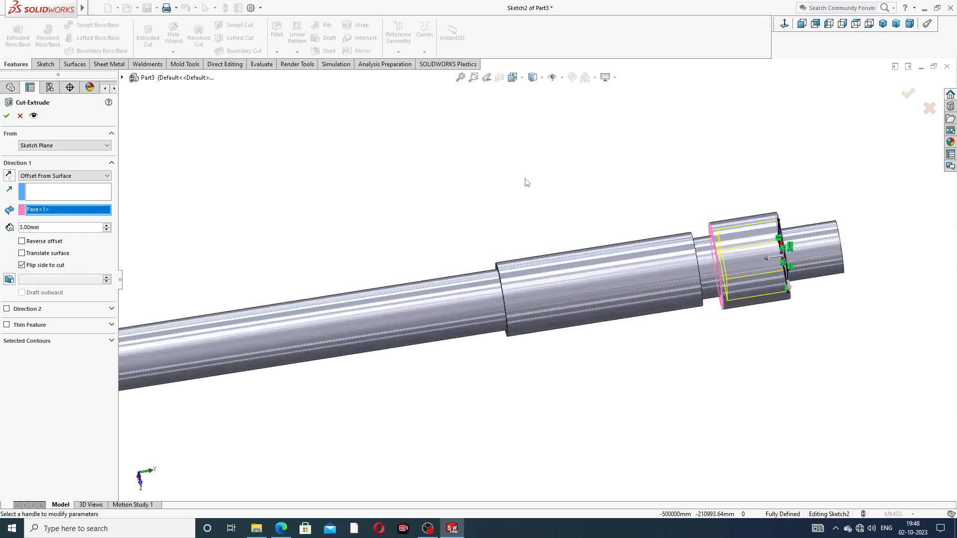
click(904, 97)
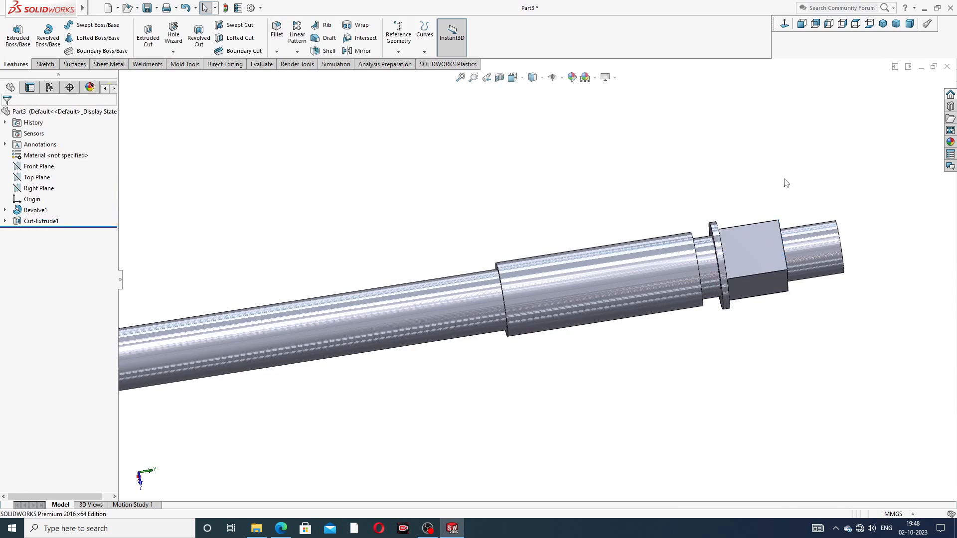
Step: Start a sketch on the Right Plane and view it face-on
middle_drag(786, 183, 573, 188)
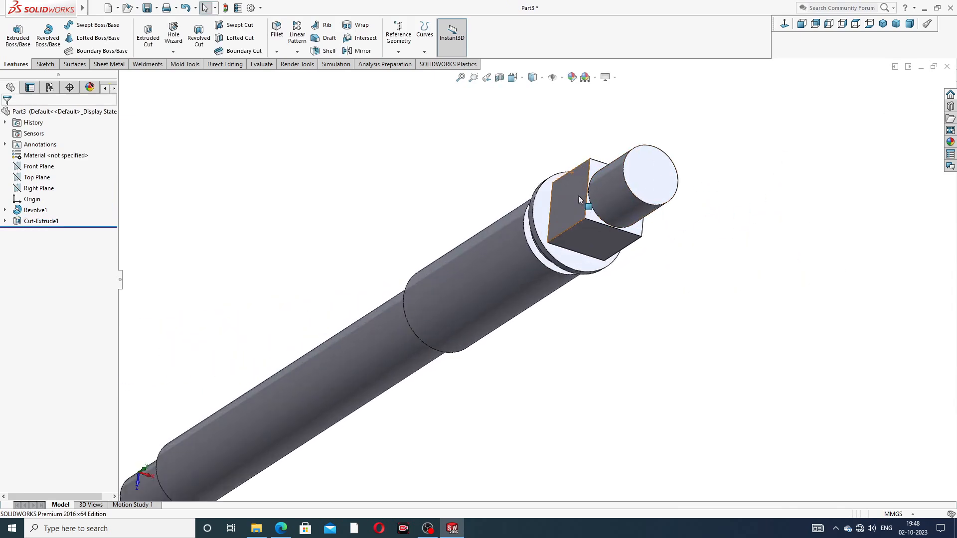
middle_drag(603, 220, 515, 222)
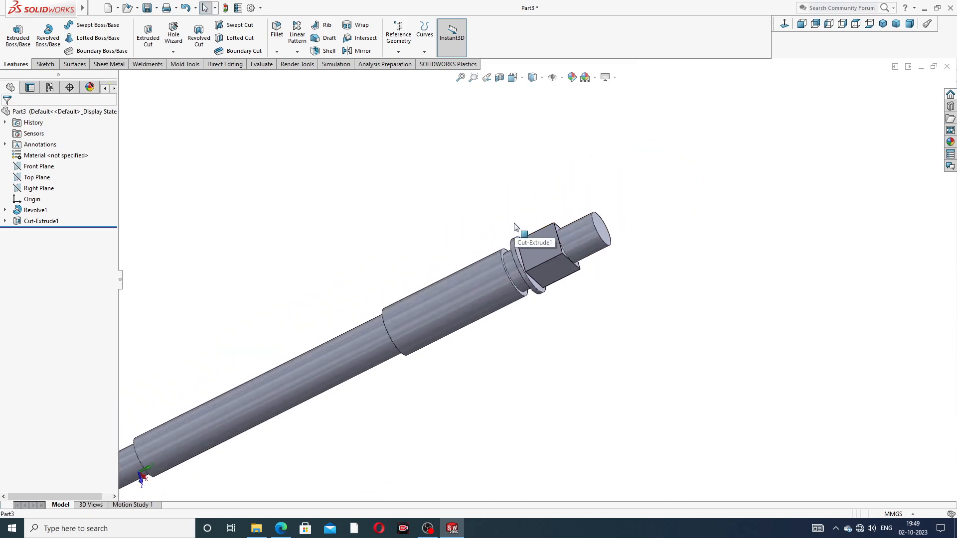
scroll(435, 301, up, 2)
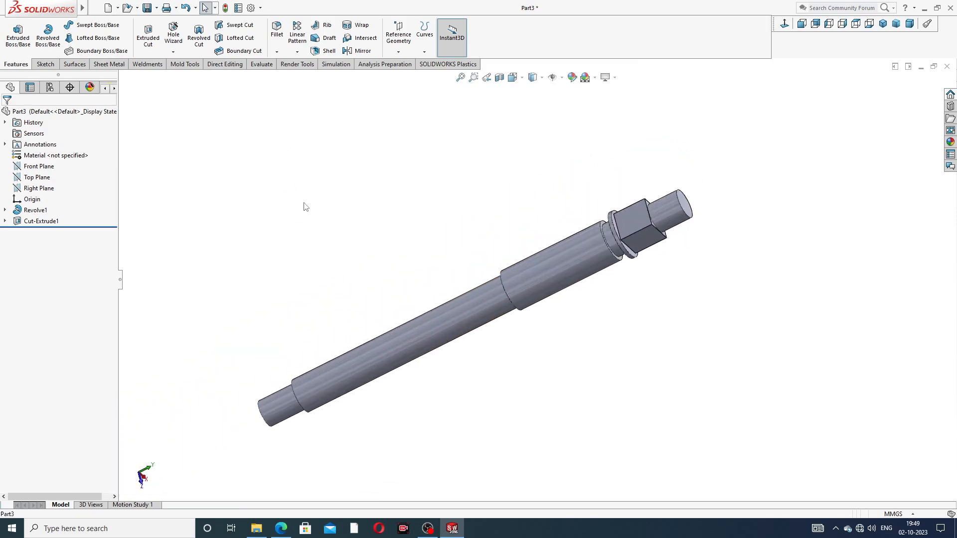
click(39, 188)
click(53, 173)
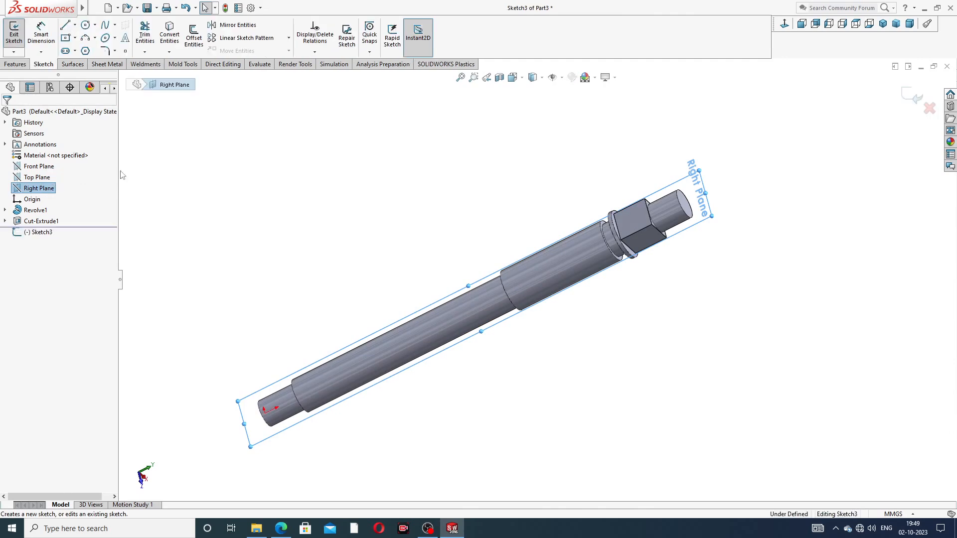
click(784, 24)
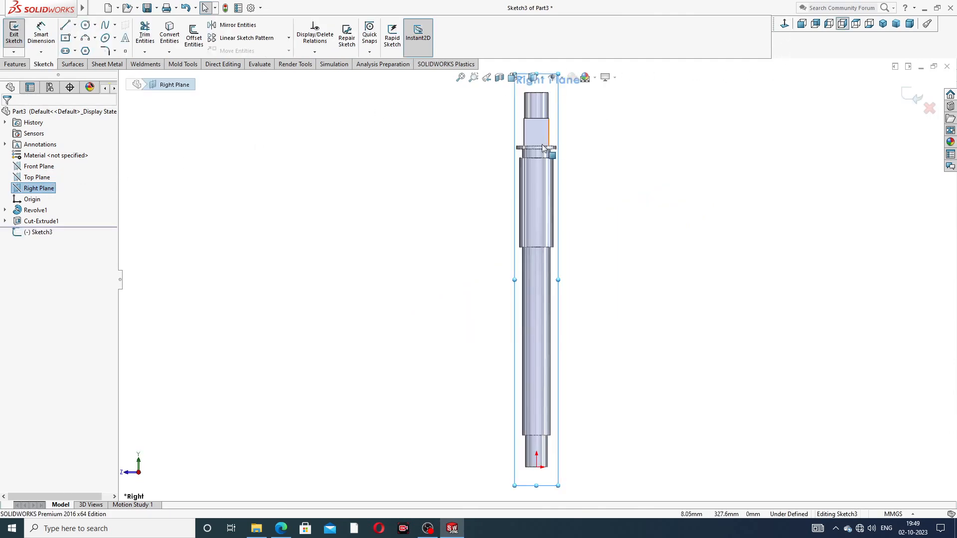
Step: Draw a circle about 8.8 mm in diameter on the spindle's bottom pin, about 16 mm directly above the origin
scroll(542, 495, down, 5)
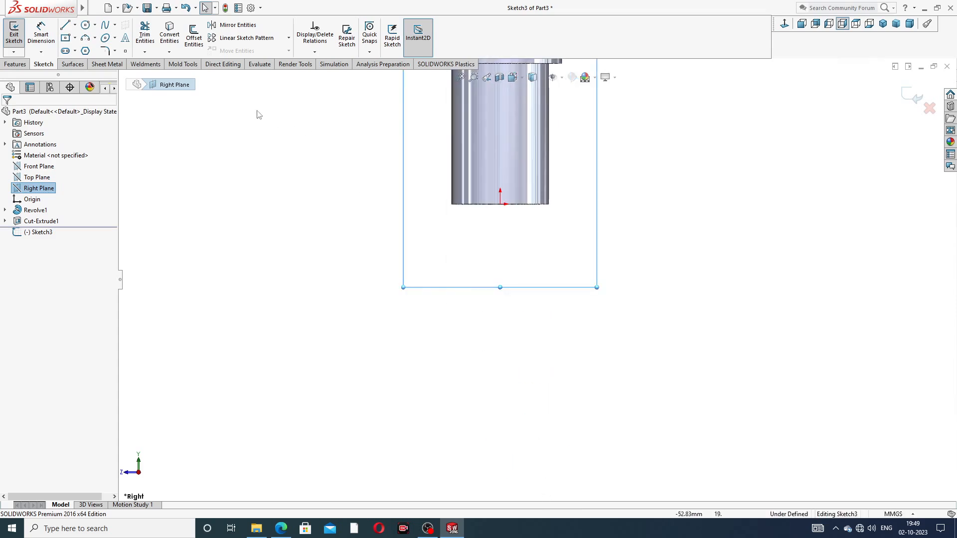
click(85, 25)
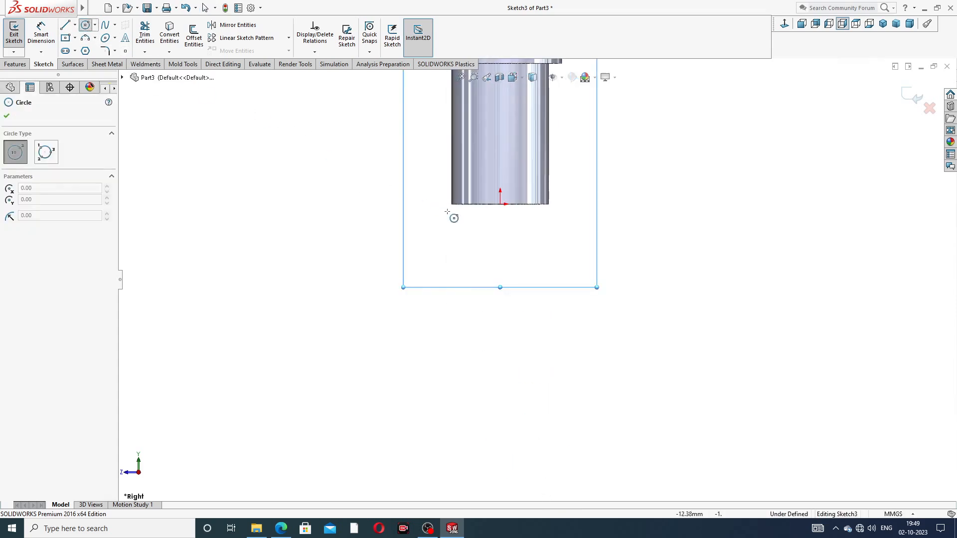
scroll(495, 193, down, 1)
scroll(507, 160, up, 2)
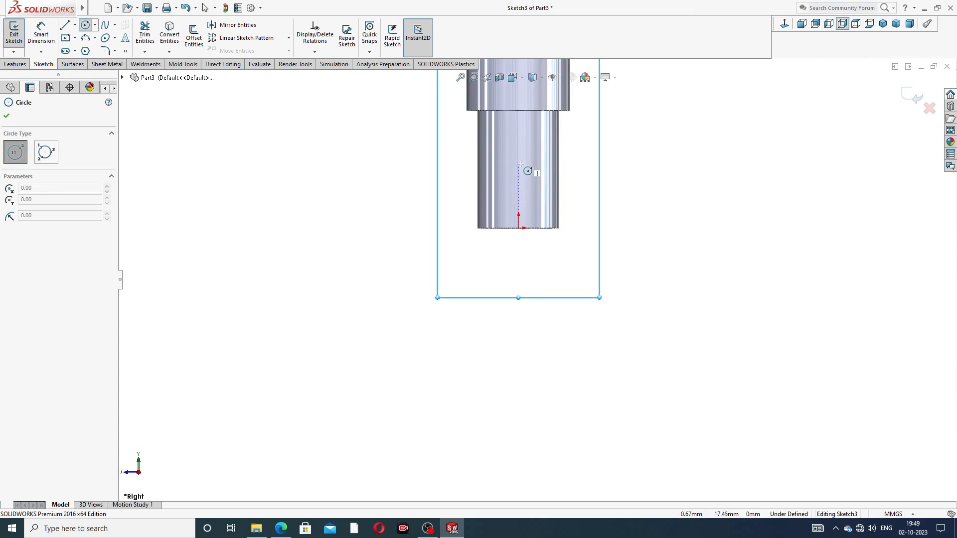
click(519, 168)
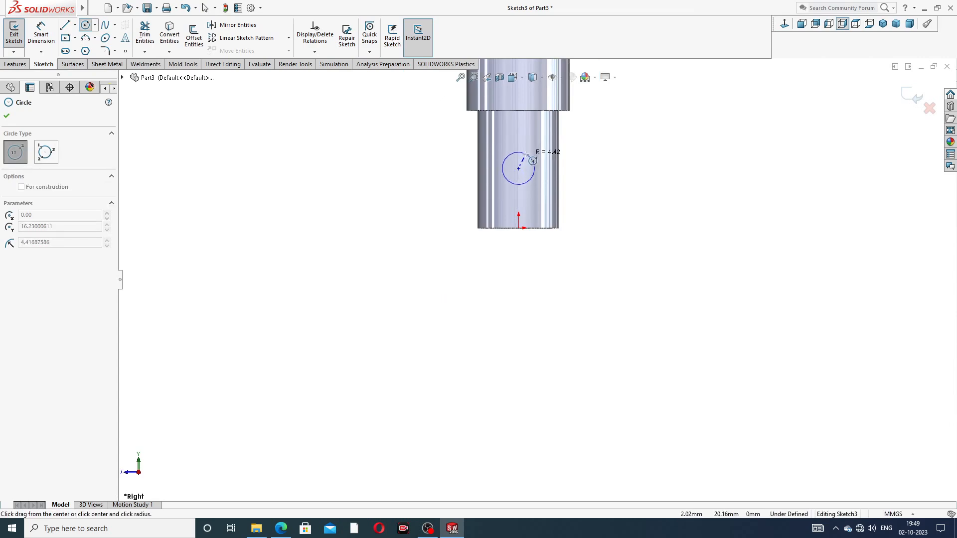
click(530, 157)
right_click(628, 141)
click(632, 141)
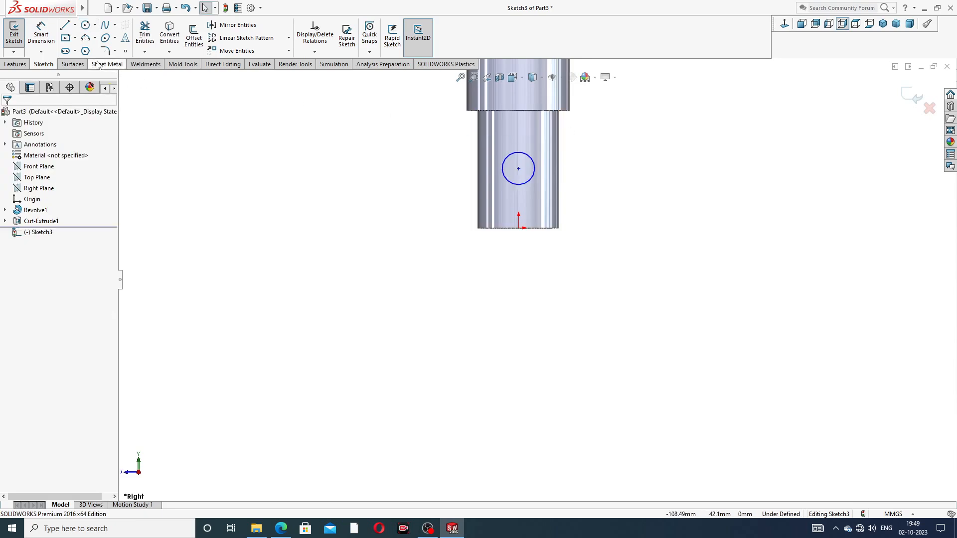
Step: Set the diameter of the circle on the bottom pin to 4 mm
click(533, 160)
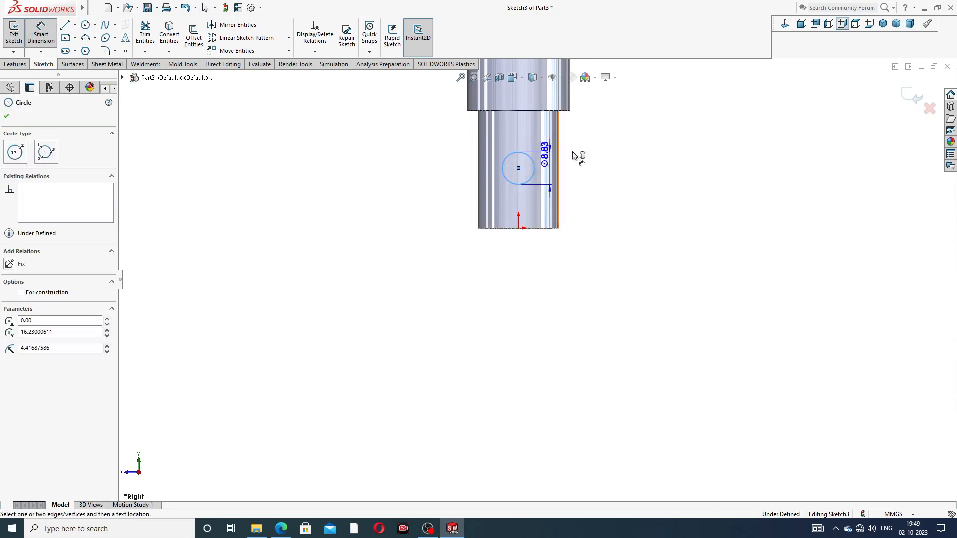
click(592, 151)
text(4)
key(Return)
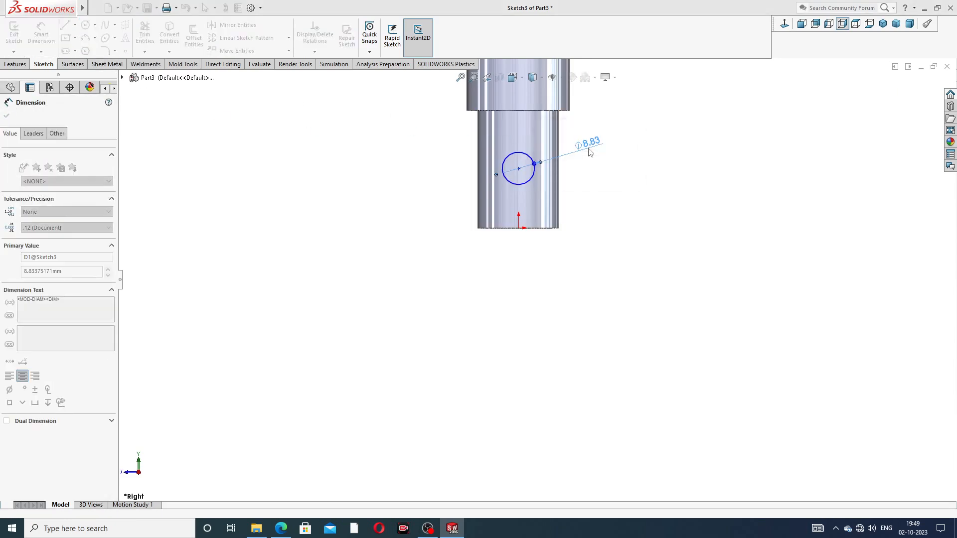
Step: Dimension the circle's center 9 mm above the origin at the spindle's bottom end
click(519, 169)
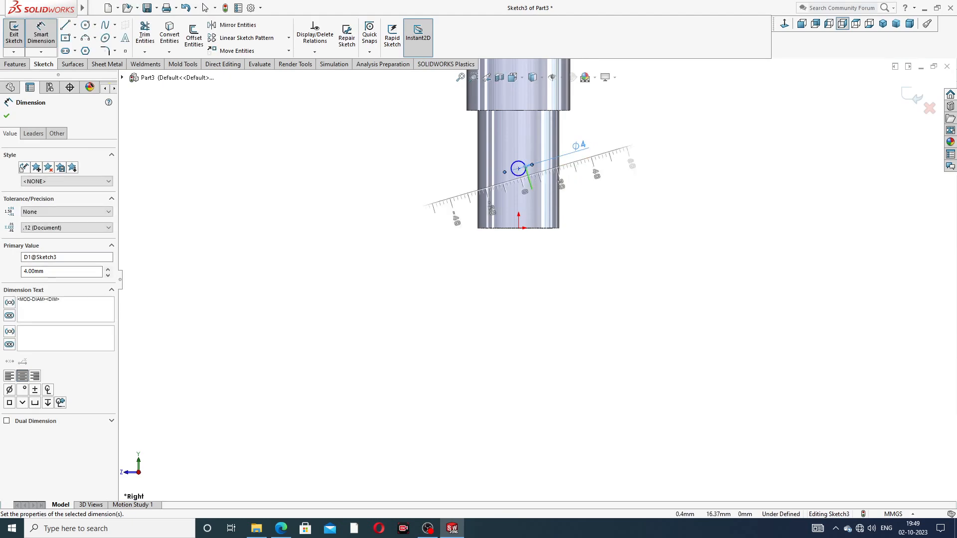
click(519, 230)
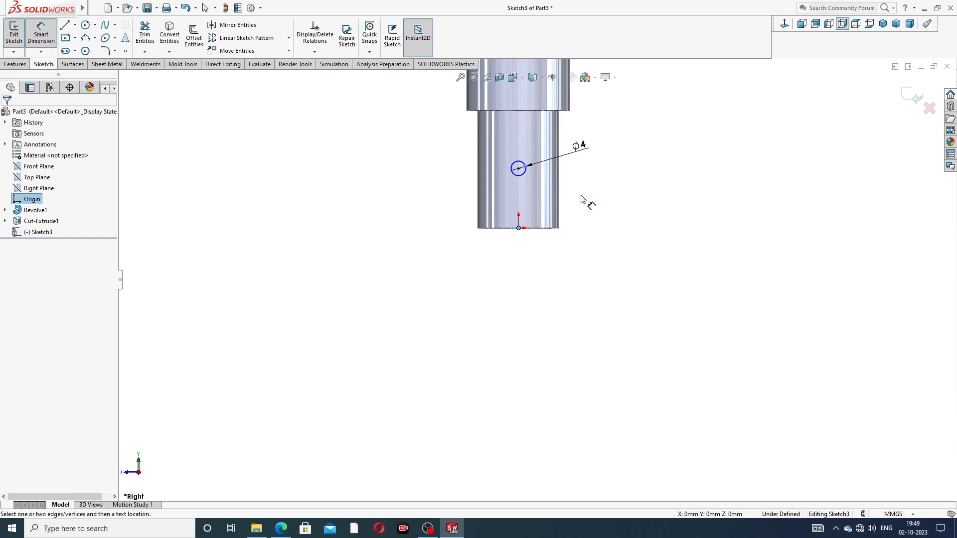
scroll(532, 178, down, 3)
click(511, 184)
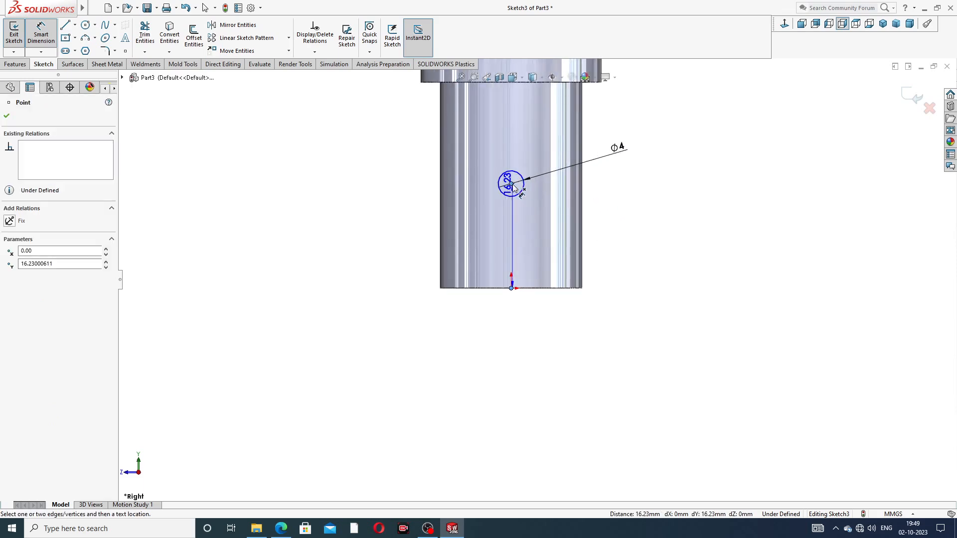
click(618, 240)
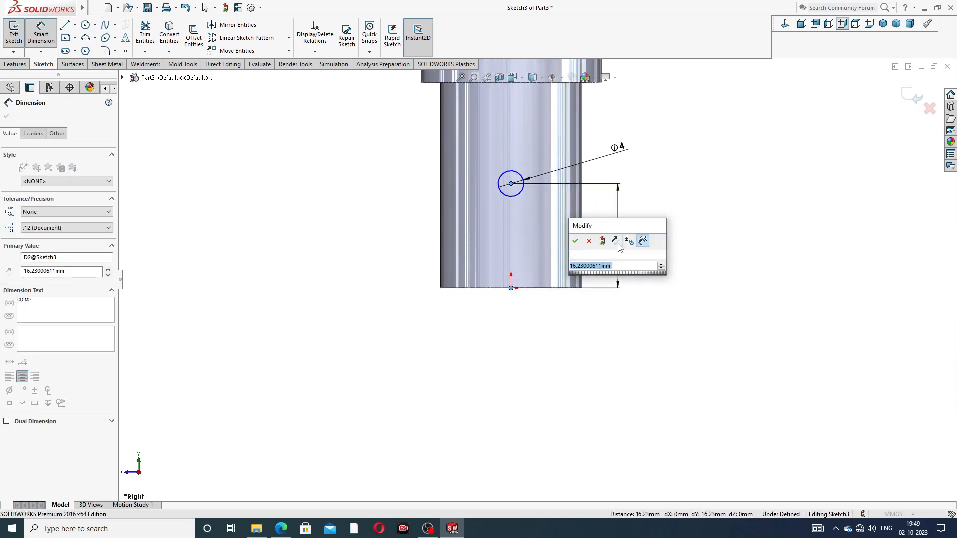
text(6)
key(Return)
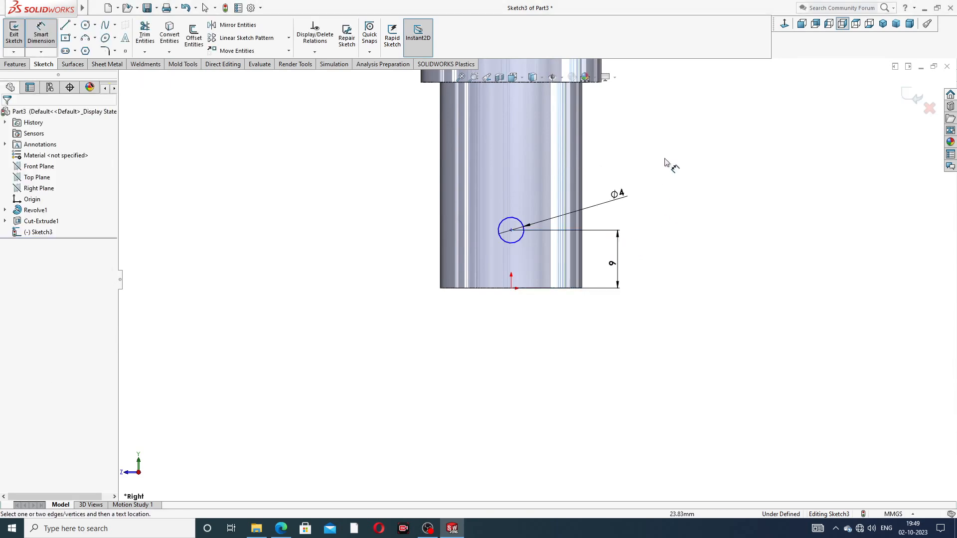
right_click(684, 160)
click(690, 148)
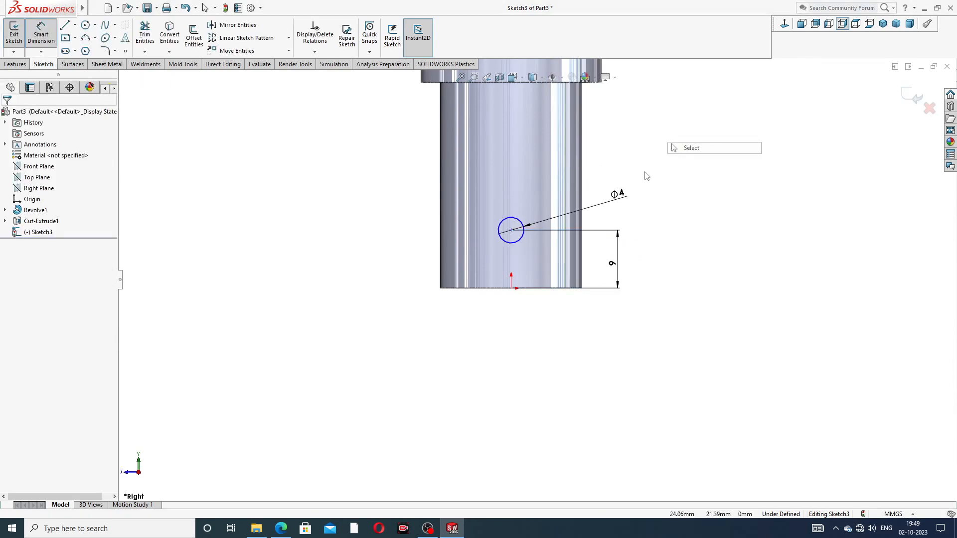
Step: Add a vertical relation between the circle's center and the origin
click(511, 230)
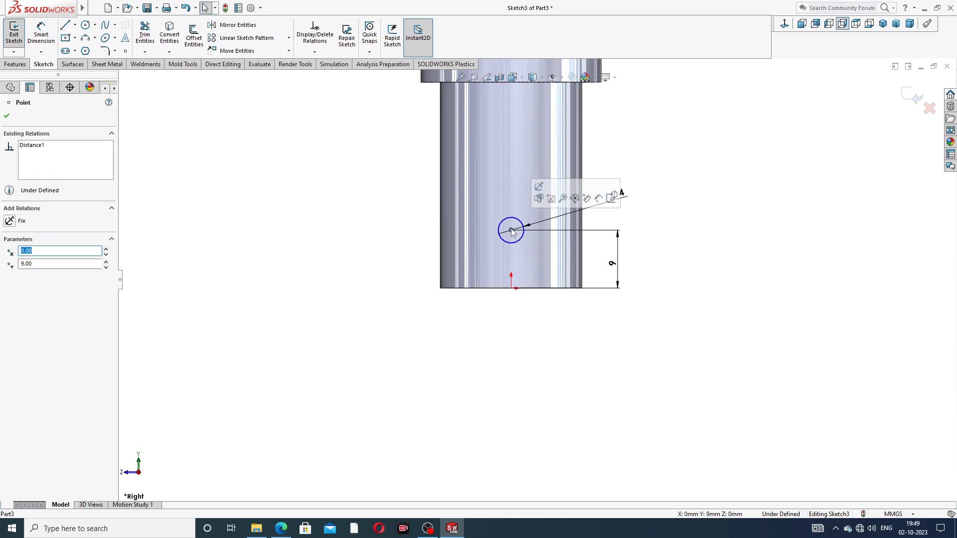
ctrl+click(512, 289)
click(555, 252)
click(666, 200)
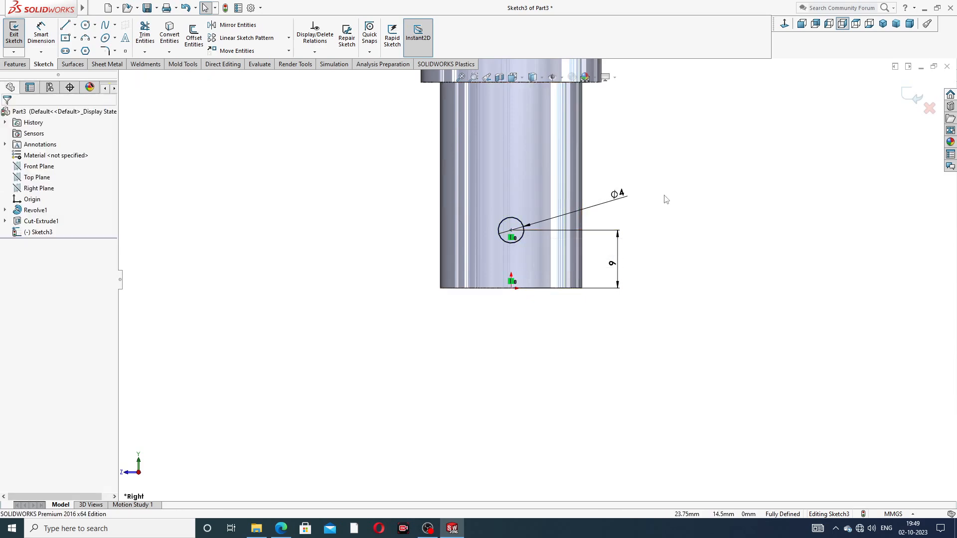
Step: Check the spindle drawing and cut the 4 mm circle through the bottom pin with a Mid Plane extruded cut 39 mm deep
click(282, 528)
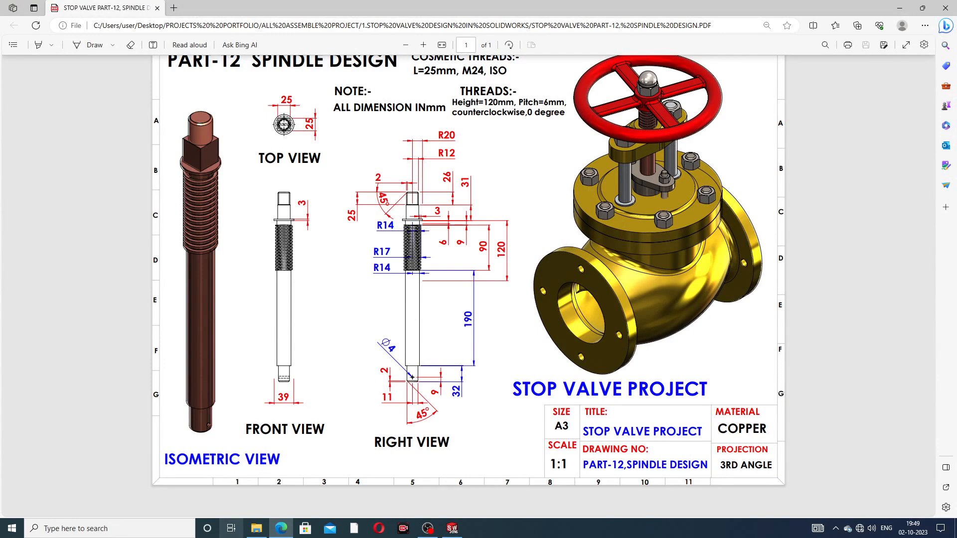
click(282, 528)
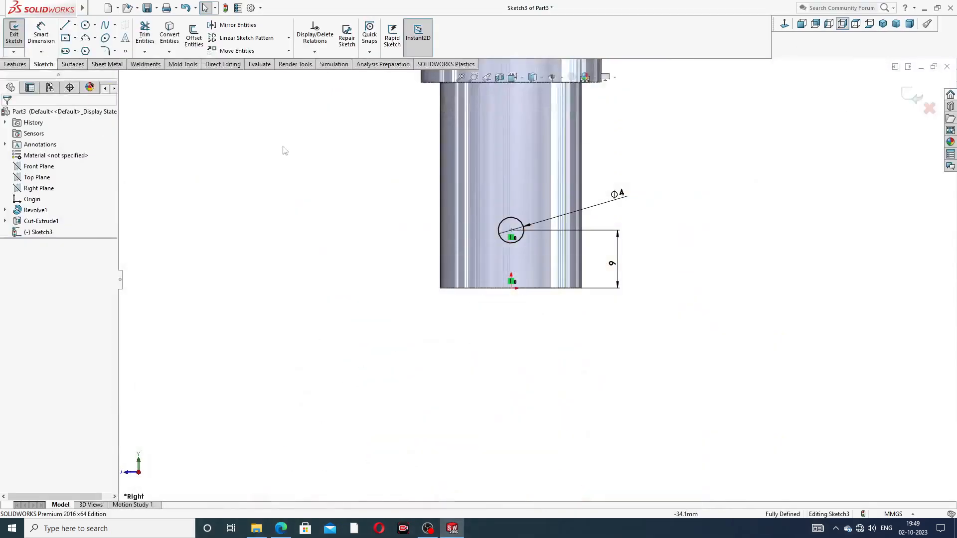
click(22, 64)
click(145, 32)
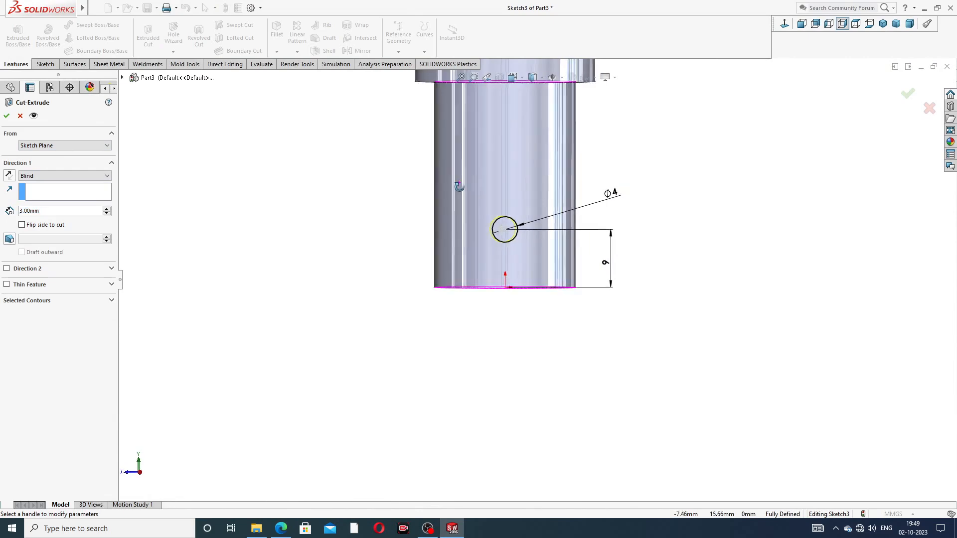
click(75, 176)
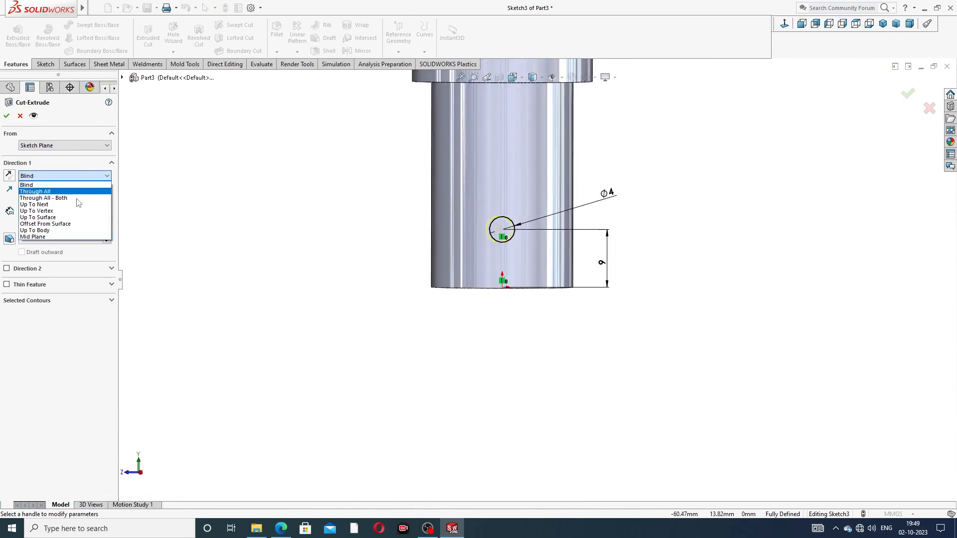
click(69, 237)
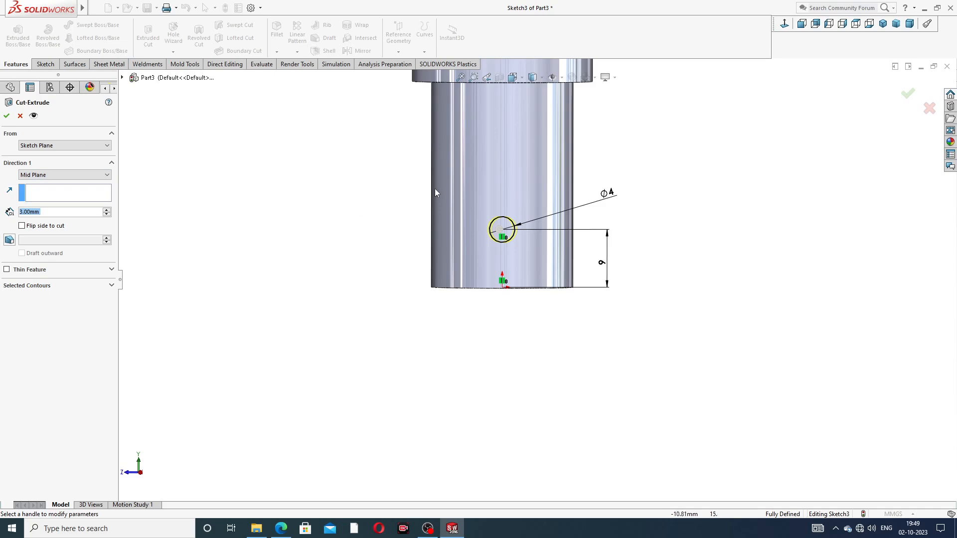
middle_drag(434, 188, 462, 208)
drag(396, 237, 294, 231)
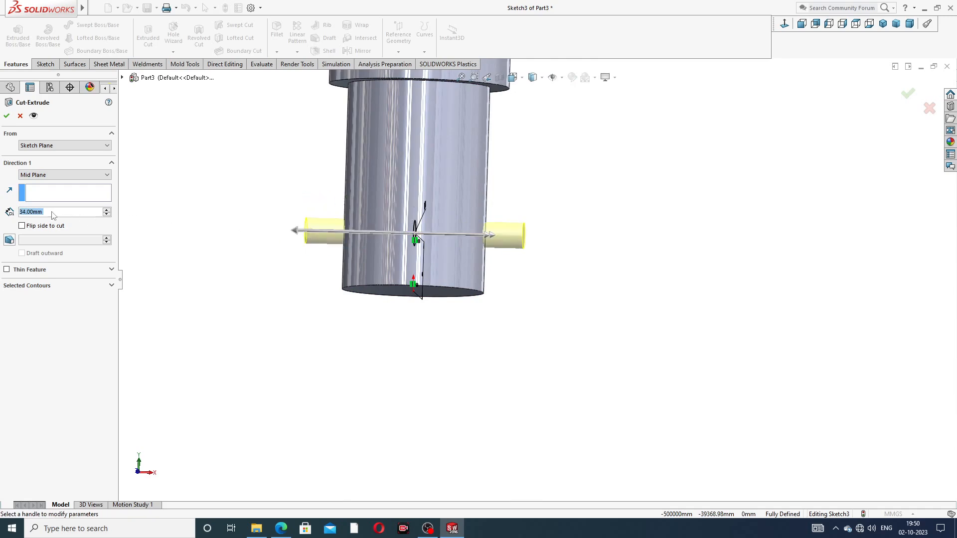
text(39)
key(Return)
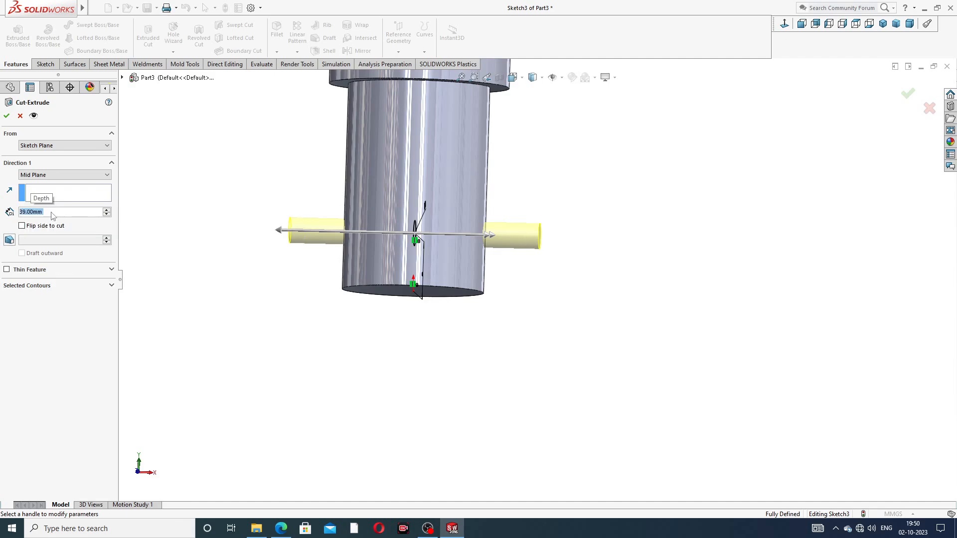
click(281, 528)
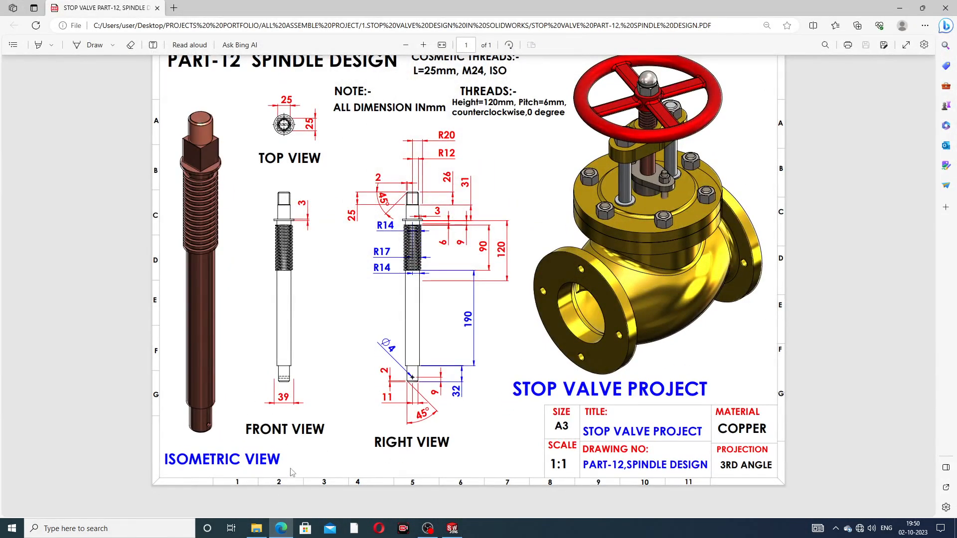
click(281, 528)
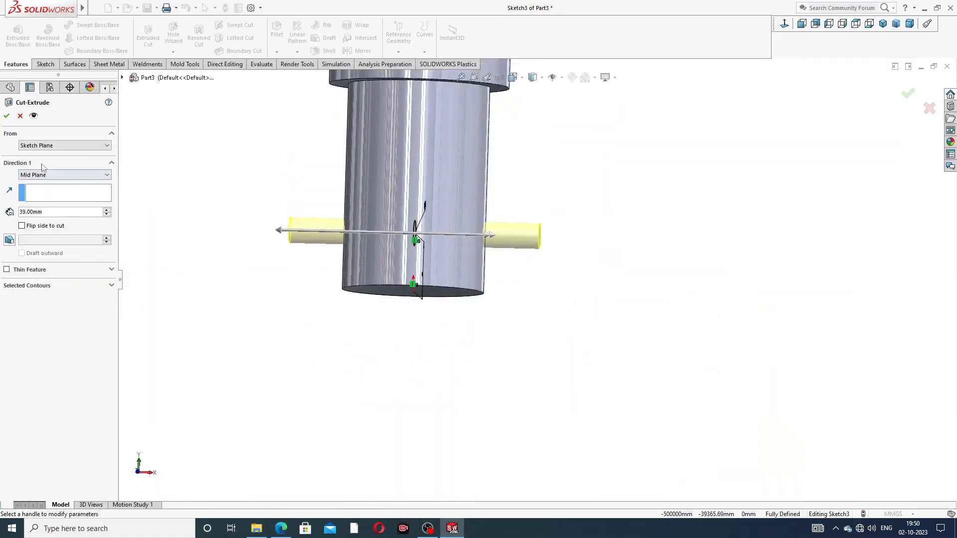
click(6, 116)
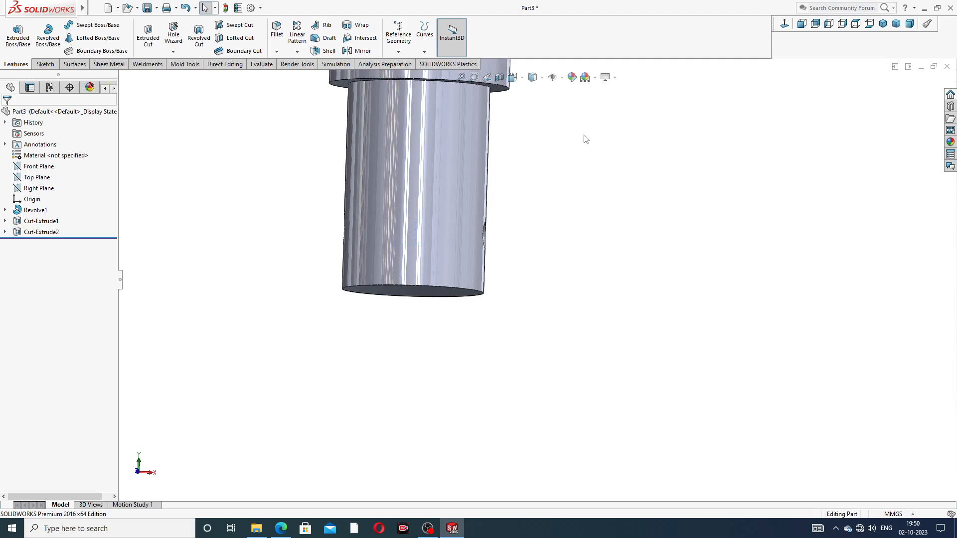
Step: Start a 2 mm chamfer at 45 degrees on the circular edge of the spindle's top end
scroll(529, 161, up, 5)
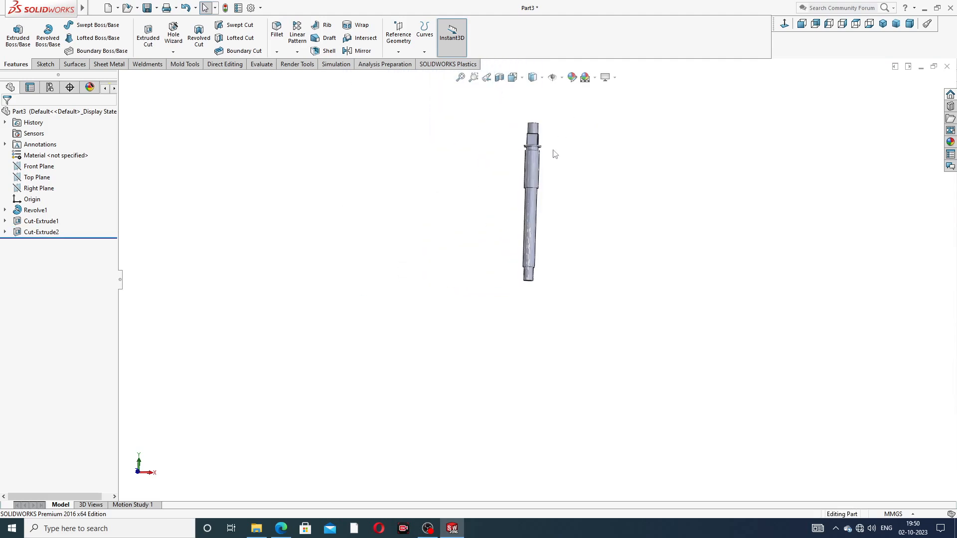
scroll(548, 166, down, 2)
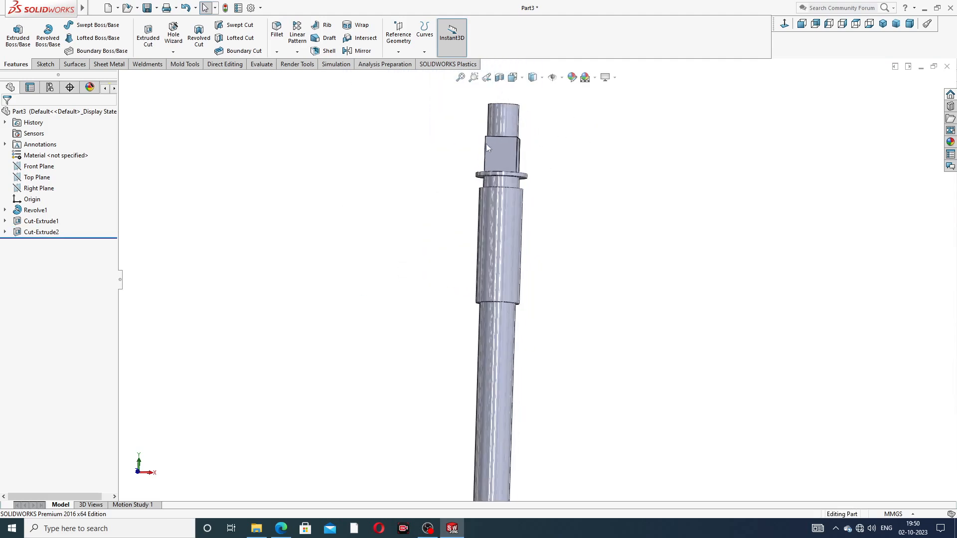
click(276, 52)
click(290, 75)
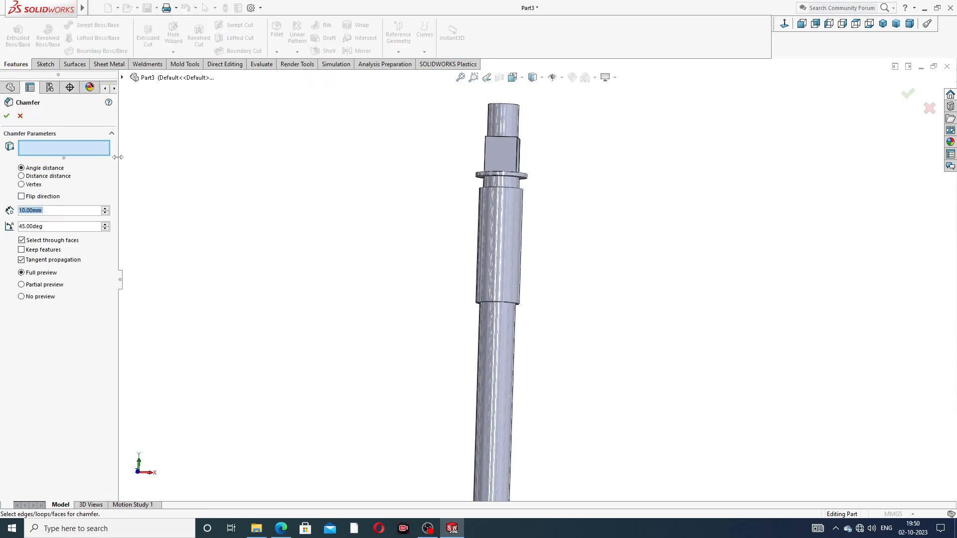
text(2)
key(Return)
scroll(503, 137, down, 3)
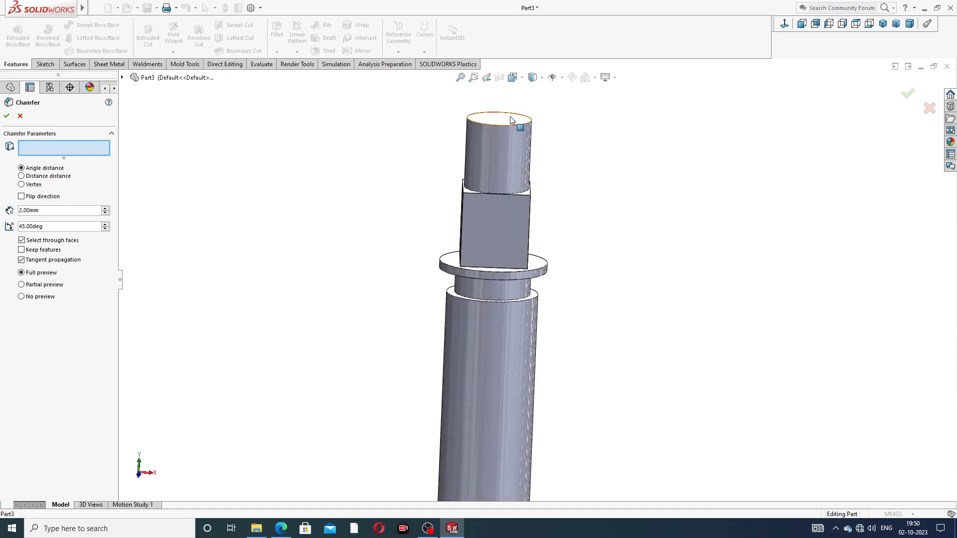
click(509, 128)
Step: Include the circular edge at the bottom pin's end in the chamfer and apply it
scroll(560, 176, up, 5)
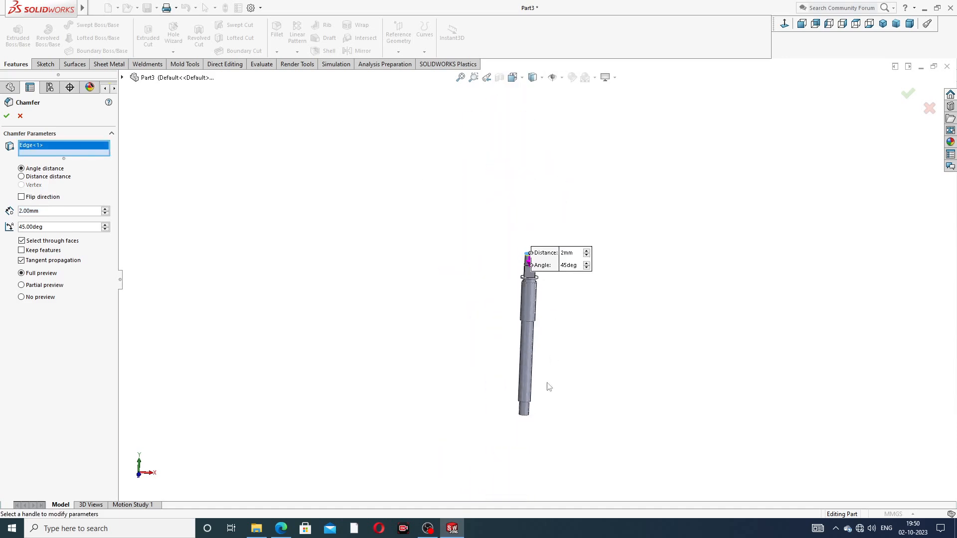
scroll(545, 417, down, 3)
scroll(478, 355, down, 2)
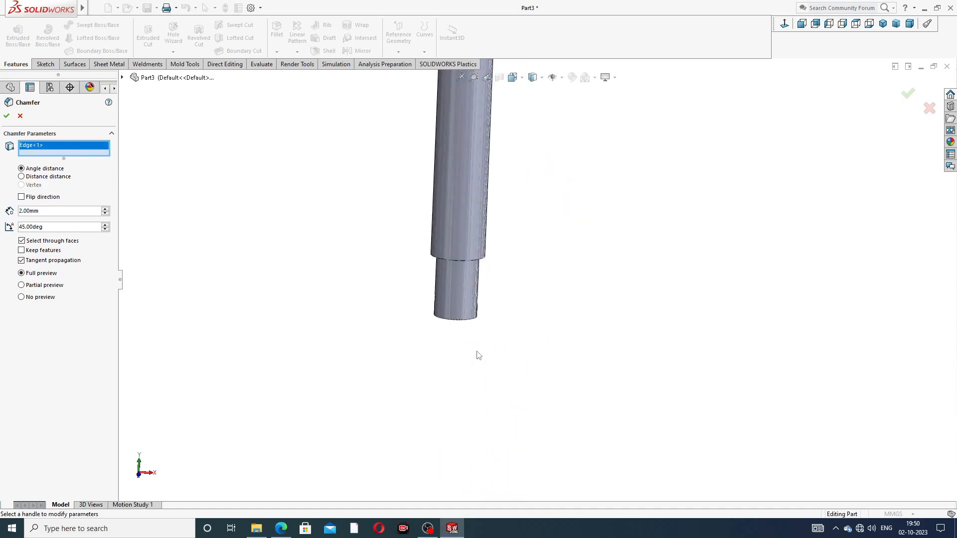
click(470, 324)
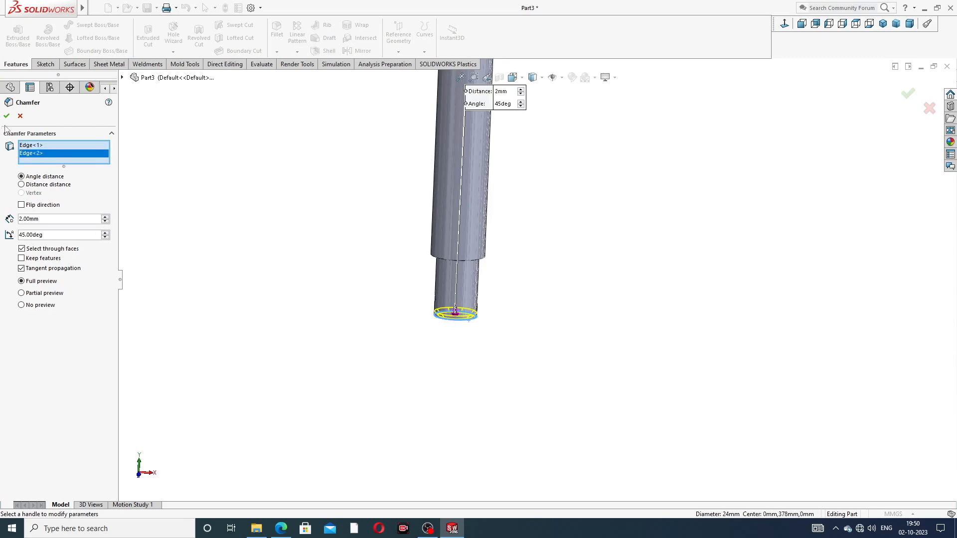
key(Return)
Step: Enable shaded cosmetic threads in the document's detailing properties
scroll(537, 148, up, 4)
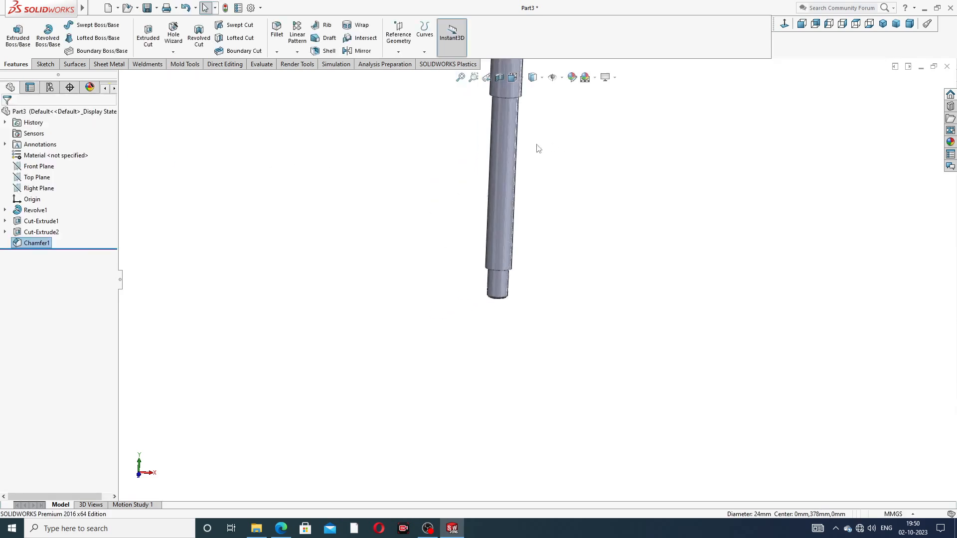
scroll(526, 139, down, 3)
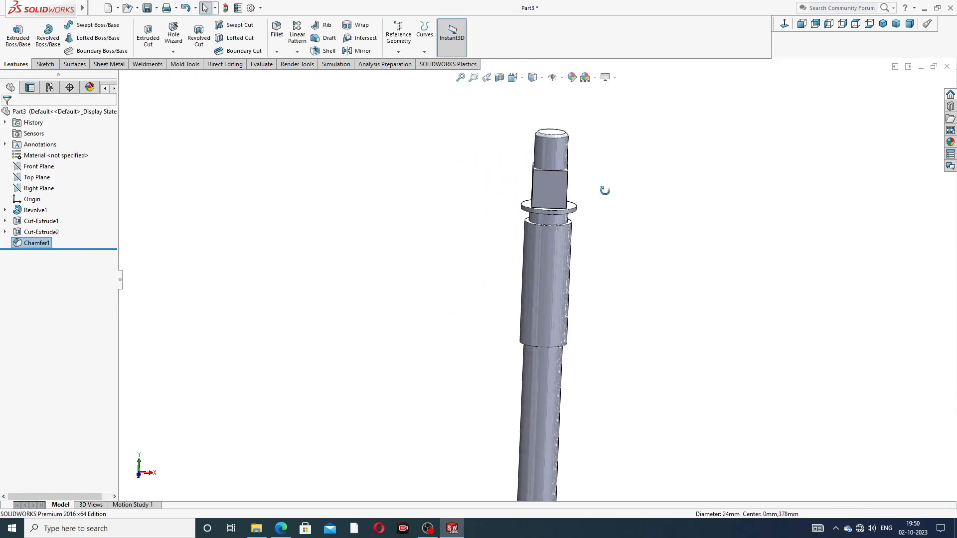
middle_drag(604, 188, 433, 191)
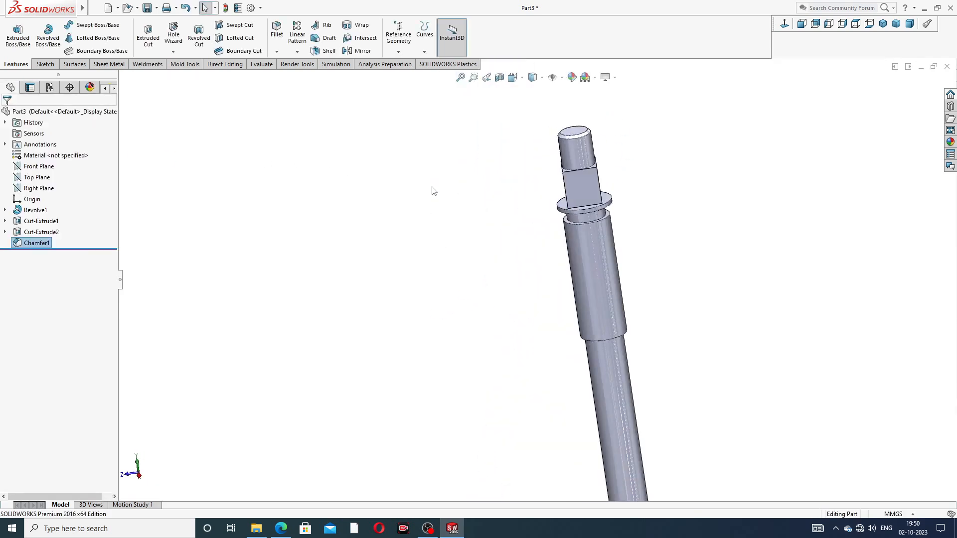
click(250, 8)
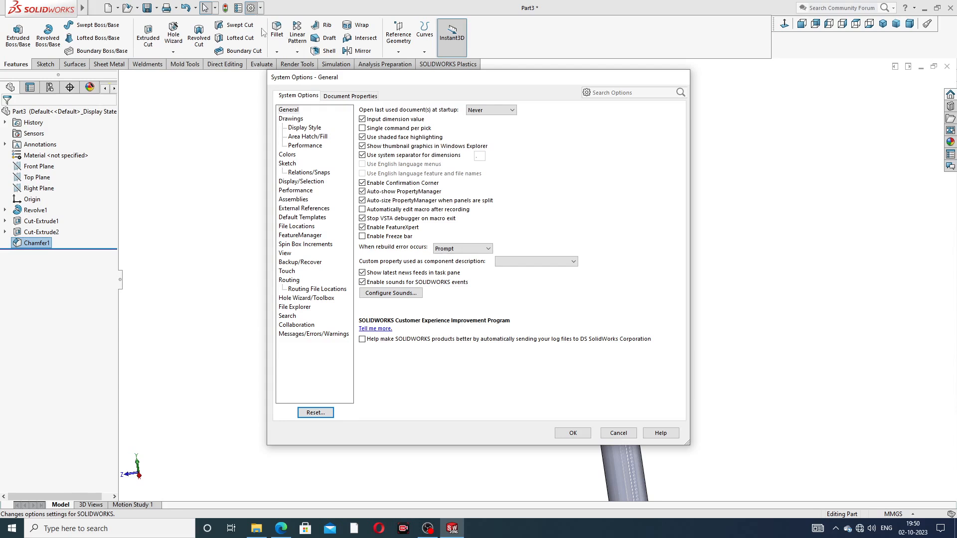
click(350, 97)
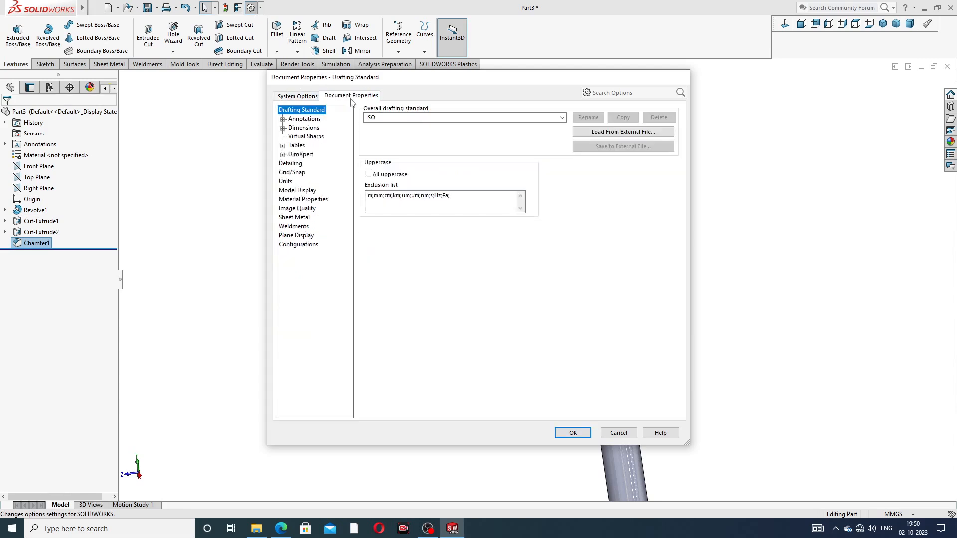
click(293, 164)
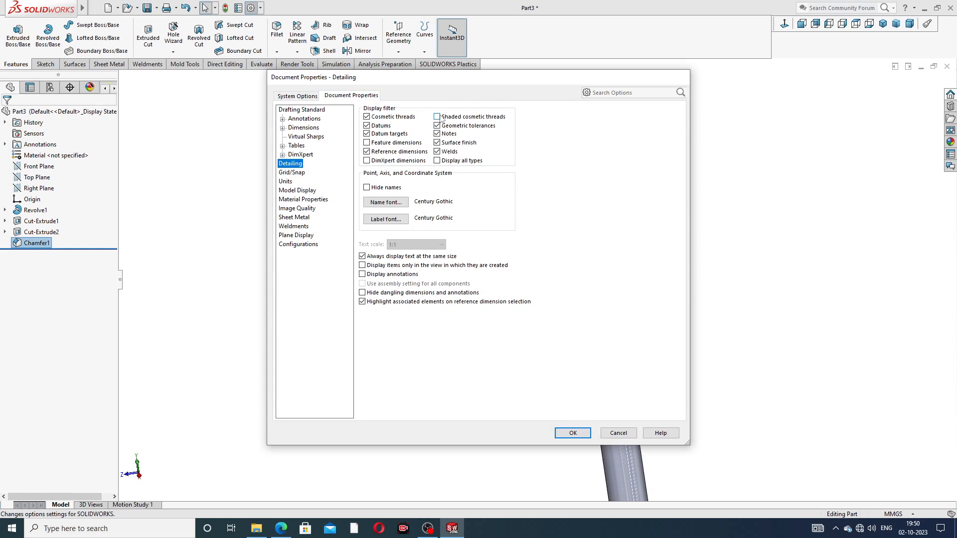
click(437, 117)
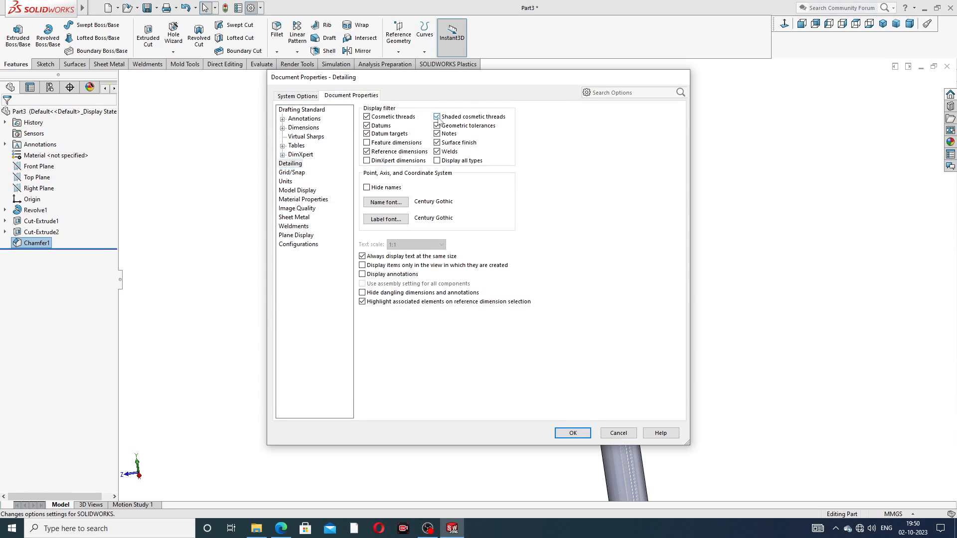
click(572, 433)
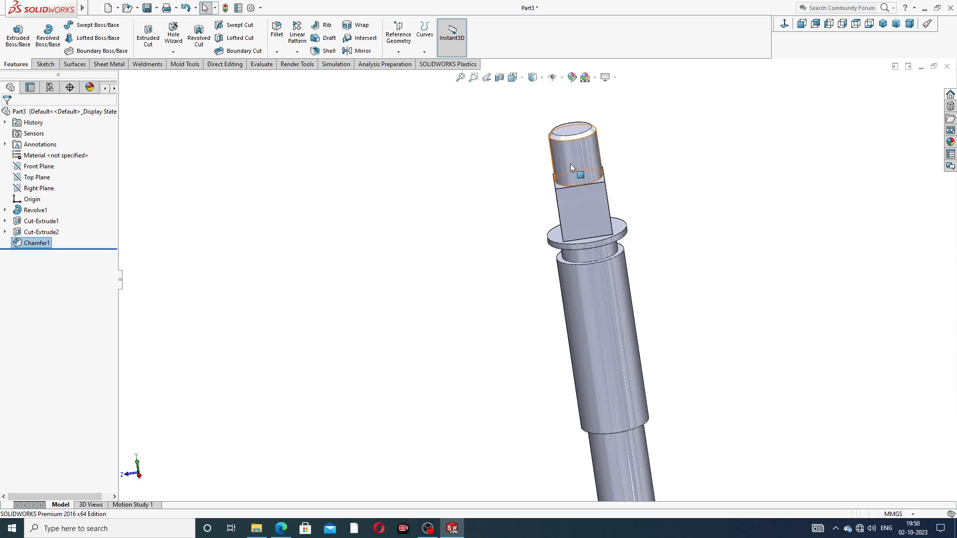
Step: Start a cosmetic thread on the spindle's top pin from the chamfer's lower circular edge, with the pin's end face as the start face
scroll(568, 147, down, 2)
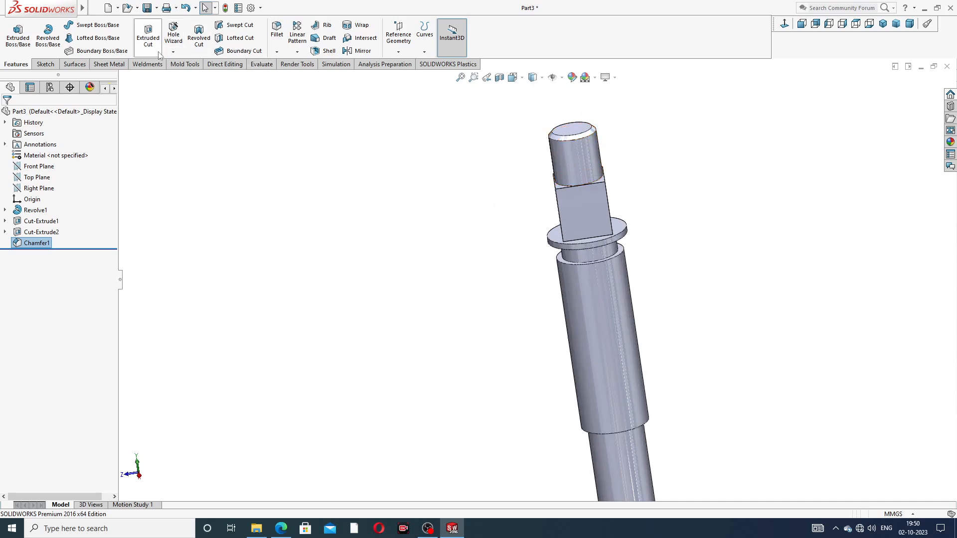
click(95, 8)
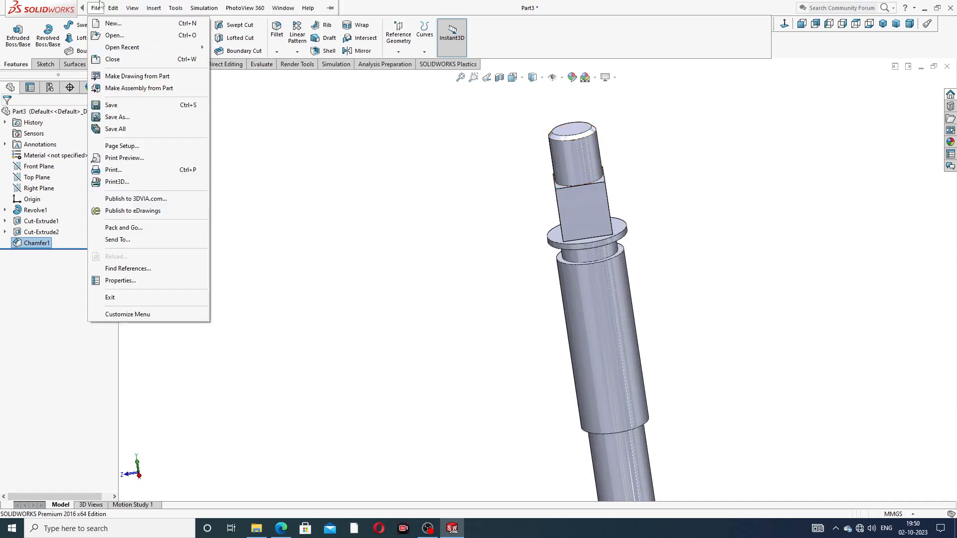
mouse_move(154, 7)
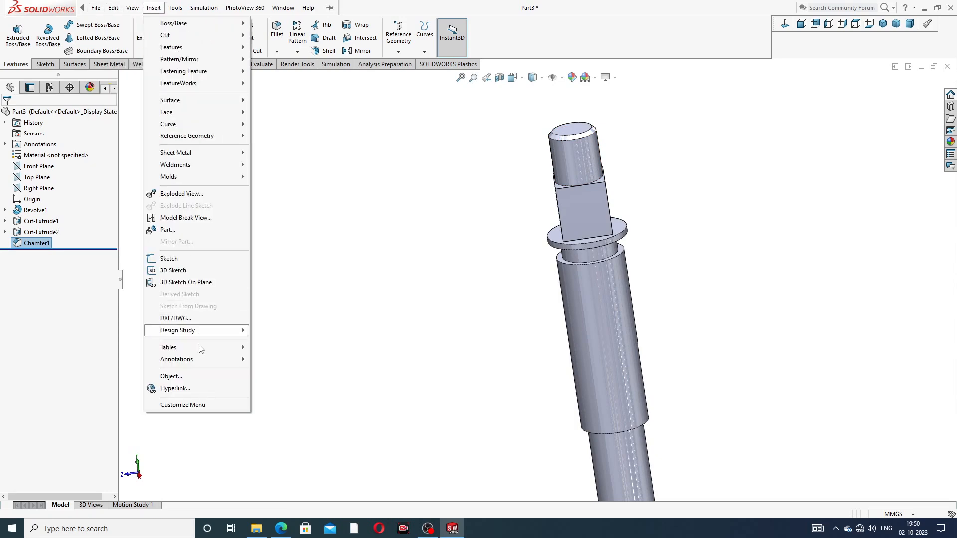
mouse_move(202, 359)
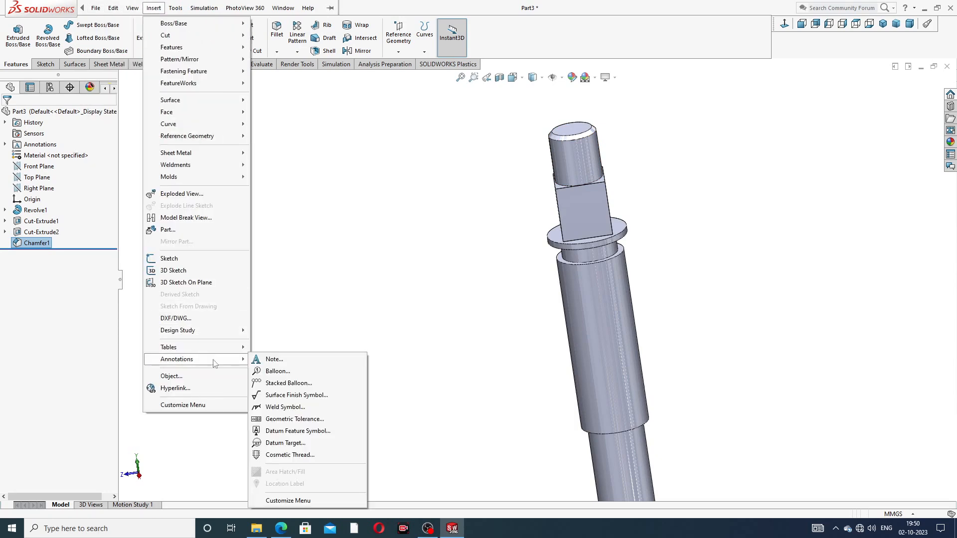
click(297, 456)
scroll(605, 115, down, 3)
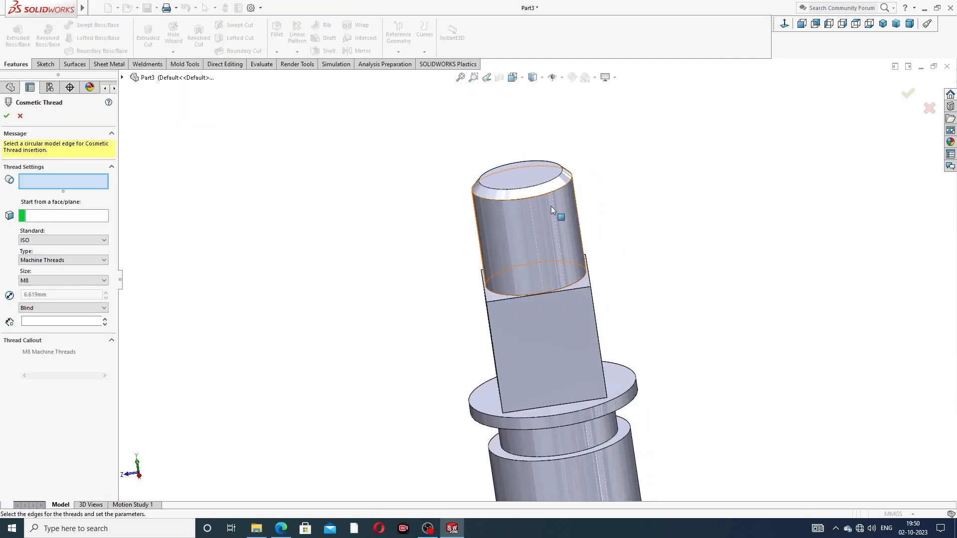
click(543, 195)
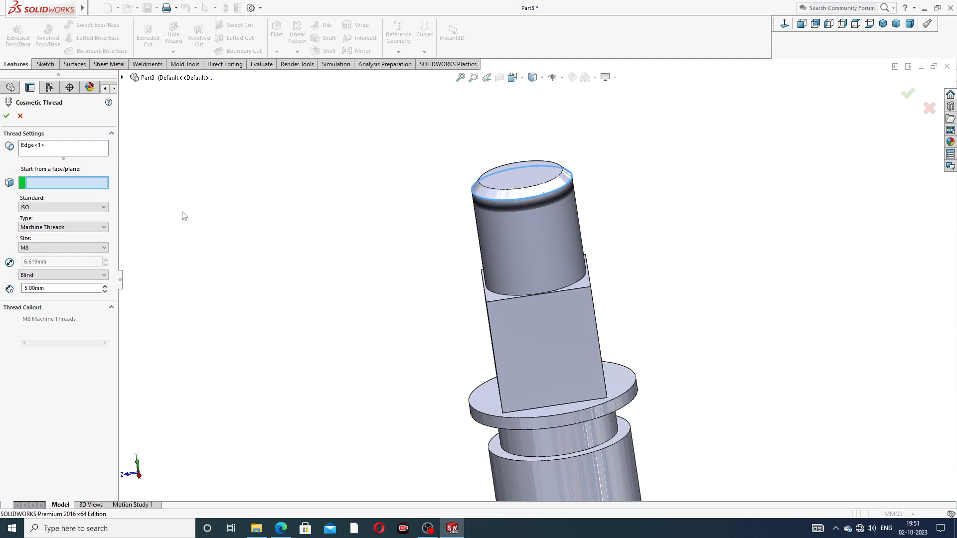
click(535, 182)
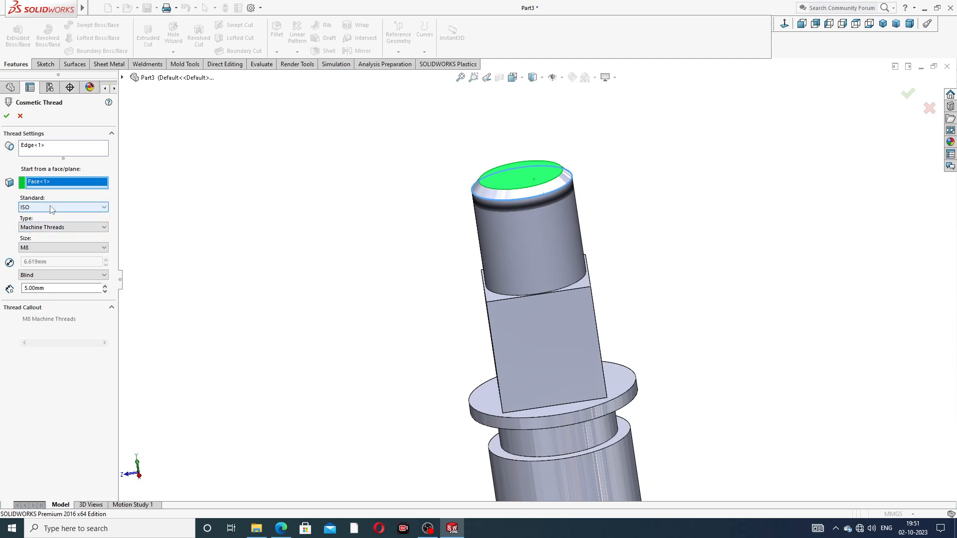
Step: Set the cosmetic thread's size to M24 and its blind depth to 25 mm, and apply it
click(44, 248)
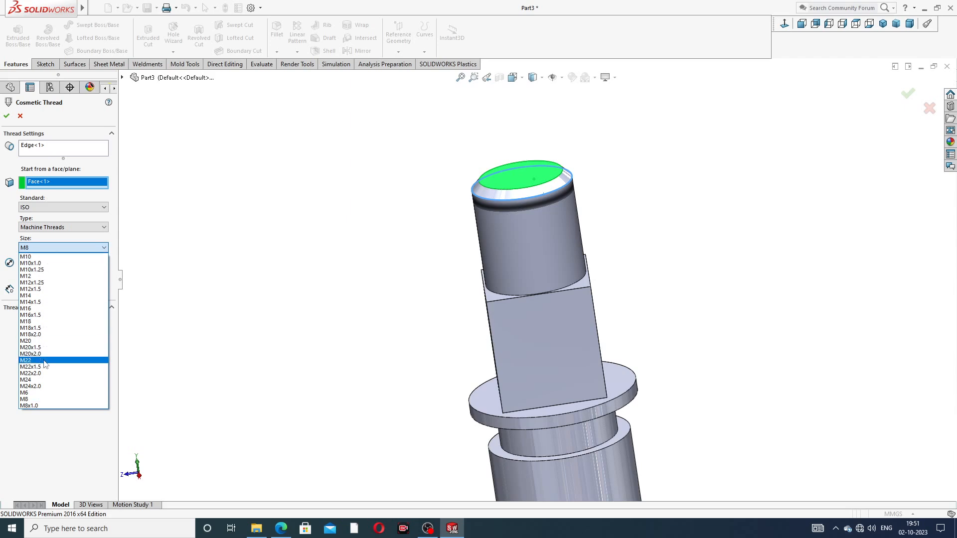
click(41, 380)
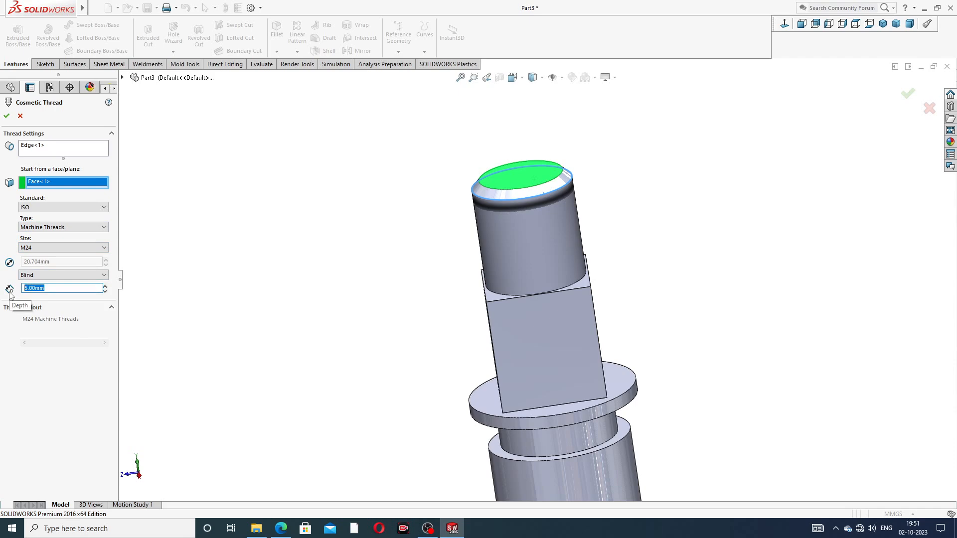
text(25)
key(Return)
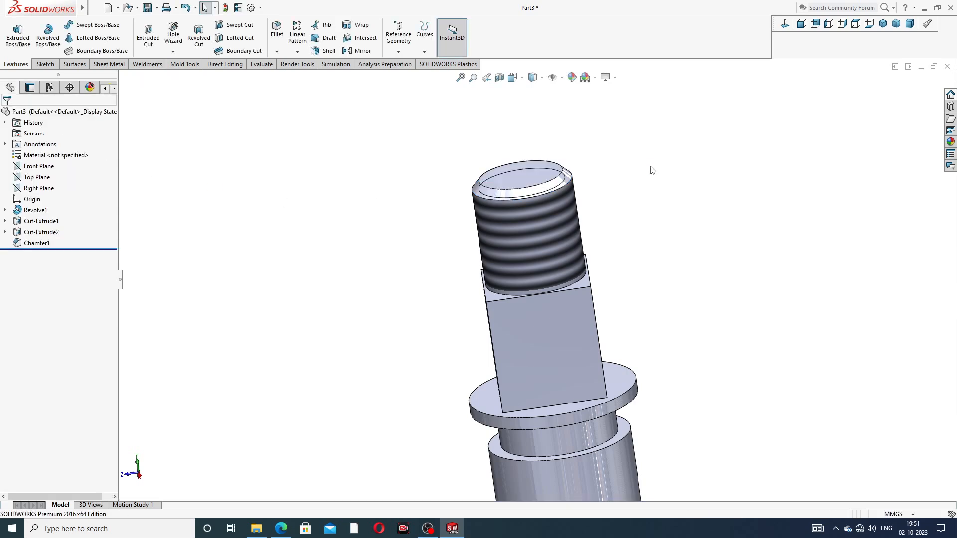
Step: Sketch on the collar's underside and convert the upper circular edge of the thick cylinder below the neck into a sketch circle
scroll(651, 166, up, 3)
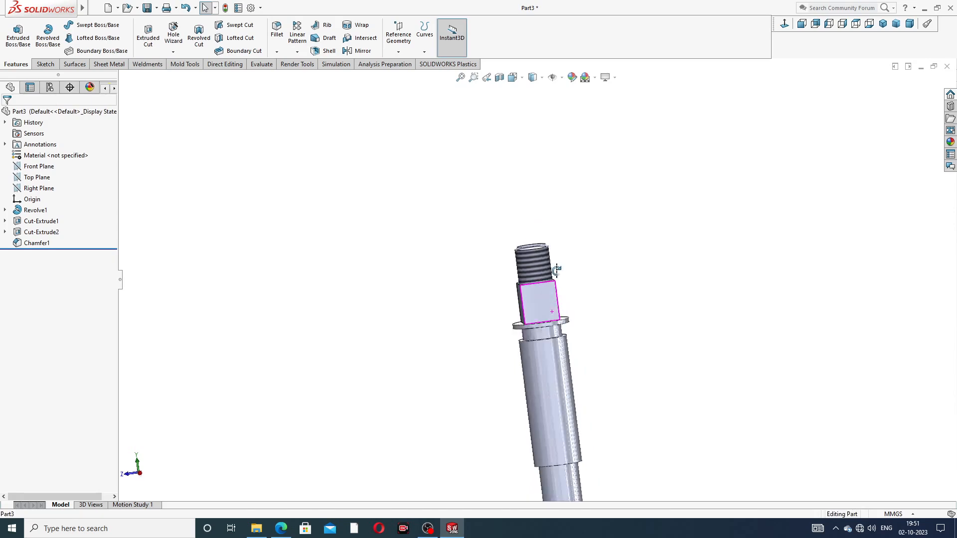
scroll(560, 339, down, 2)
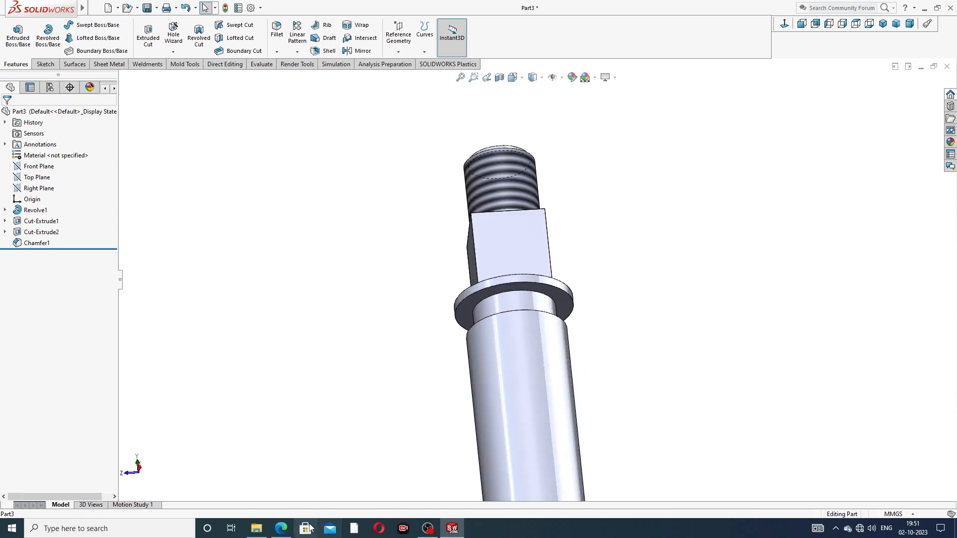
click(563, 304)
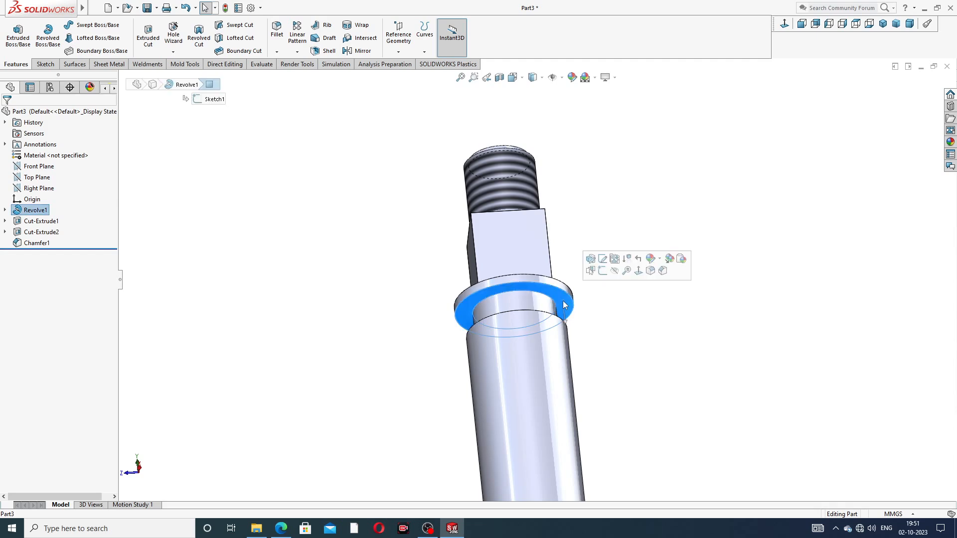
click(602, 270)
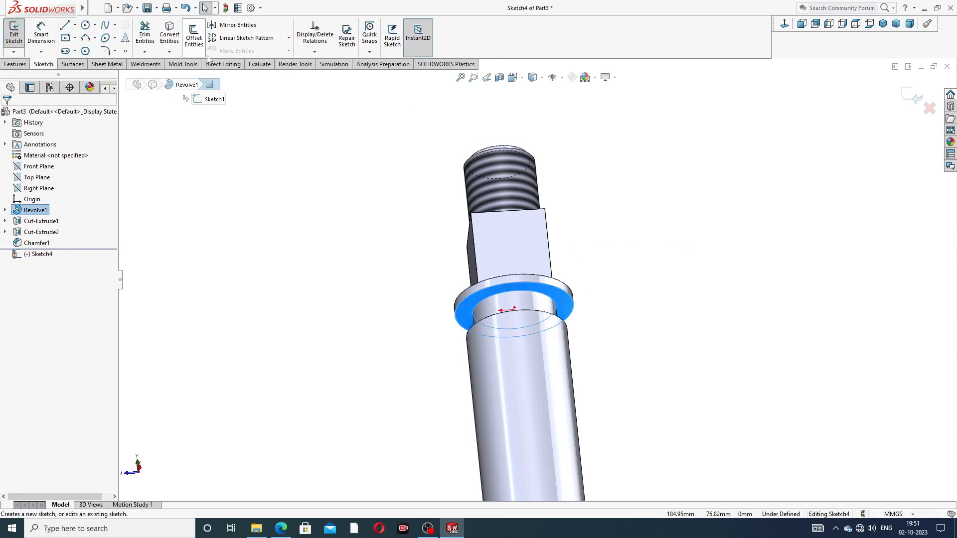
mouse_move(475, 231)
middle_down()
mouse_move(489, 312)
mouse_move(521, 344)
middle_up()
scroll(520, 344, down, 3)
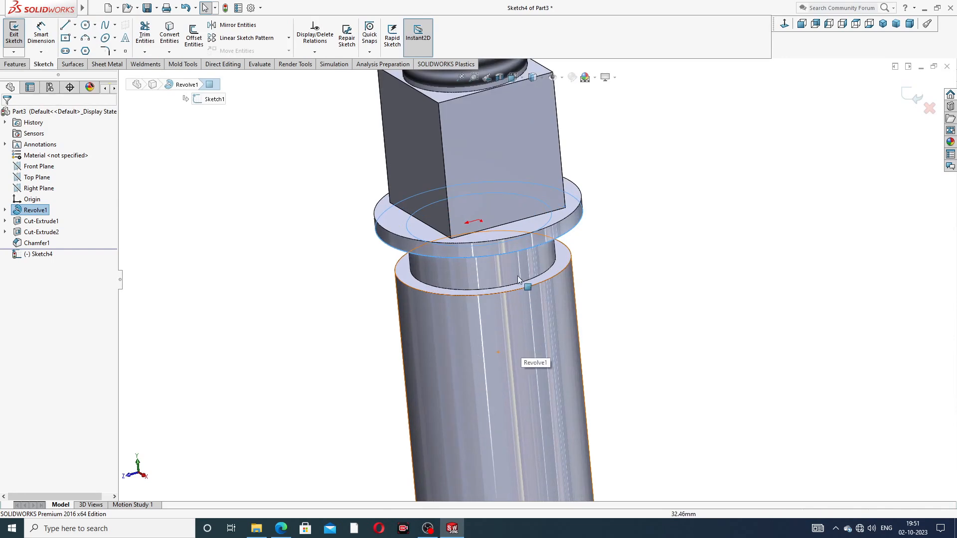
click(529, 286)
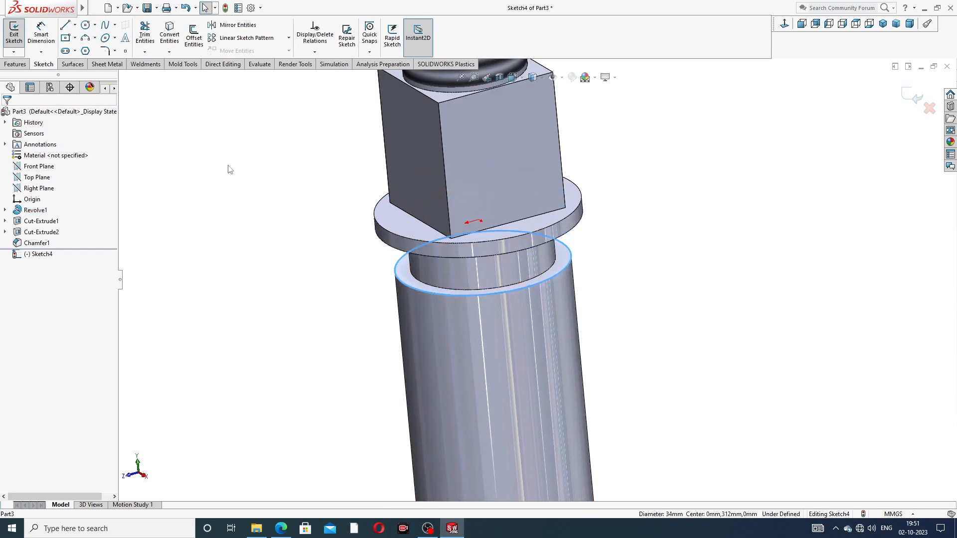
click(172, 35)
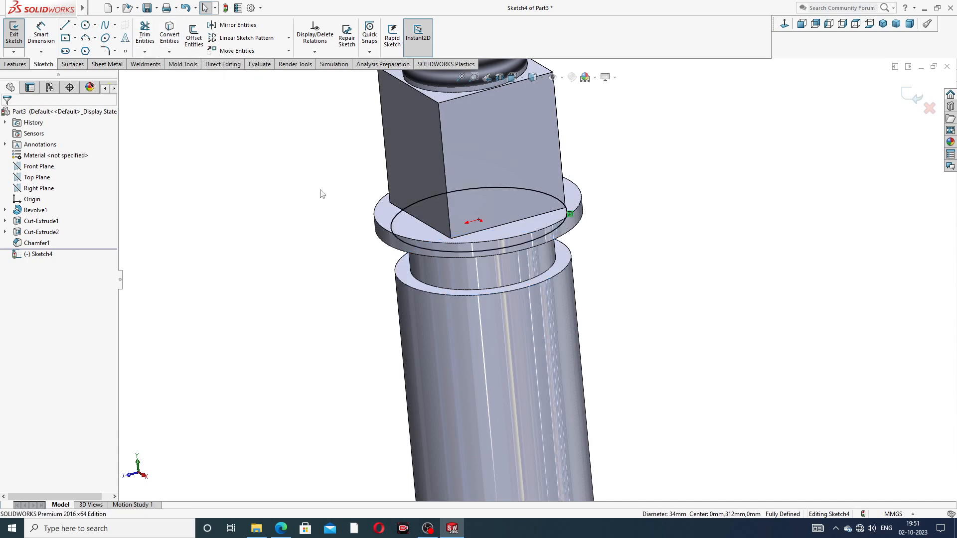
Step: Create a counterclockwise helix from the converted circle, defined by height and pitch, with 120 mm height, 6 mm constant pitch and 0 degree start angle
middle_drag(321, 191, 340, 109)
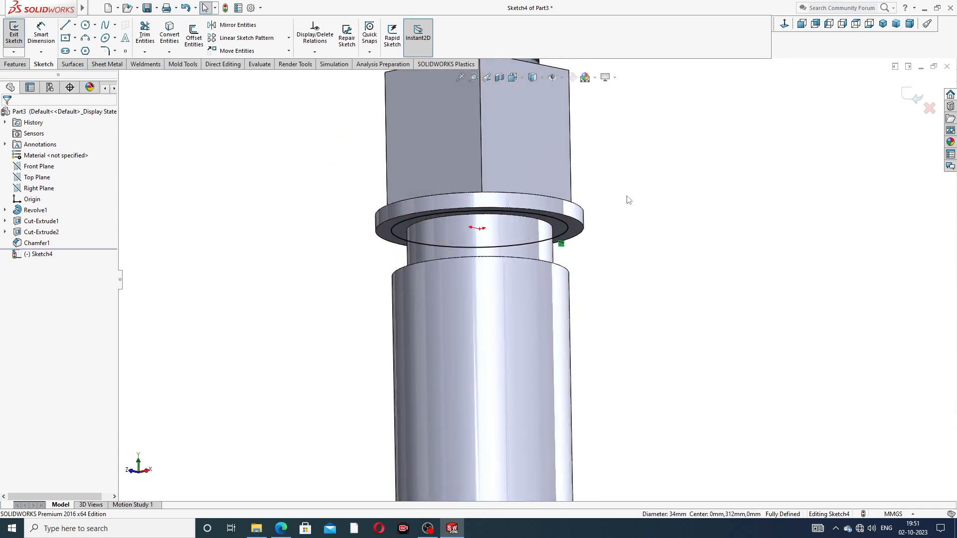
click(369, 52)
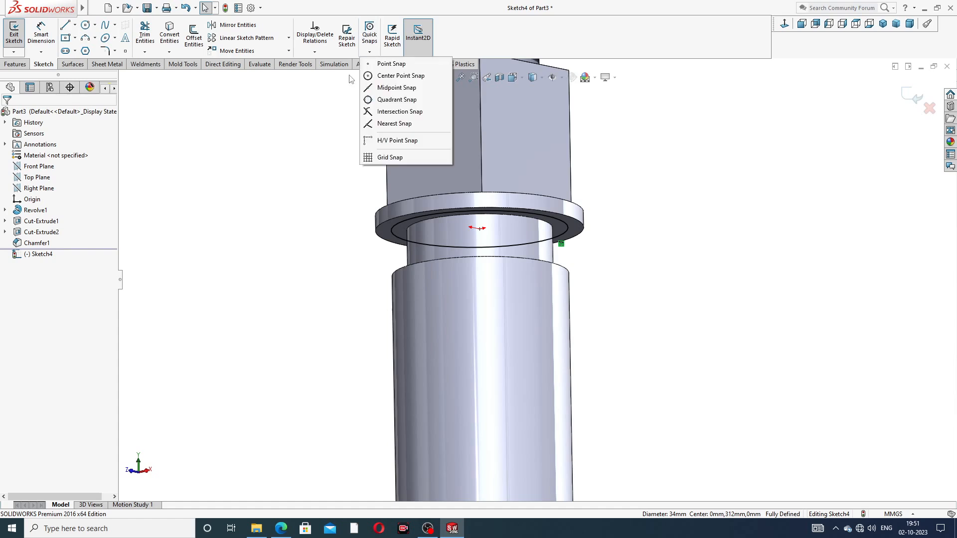
click(15, 64)
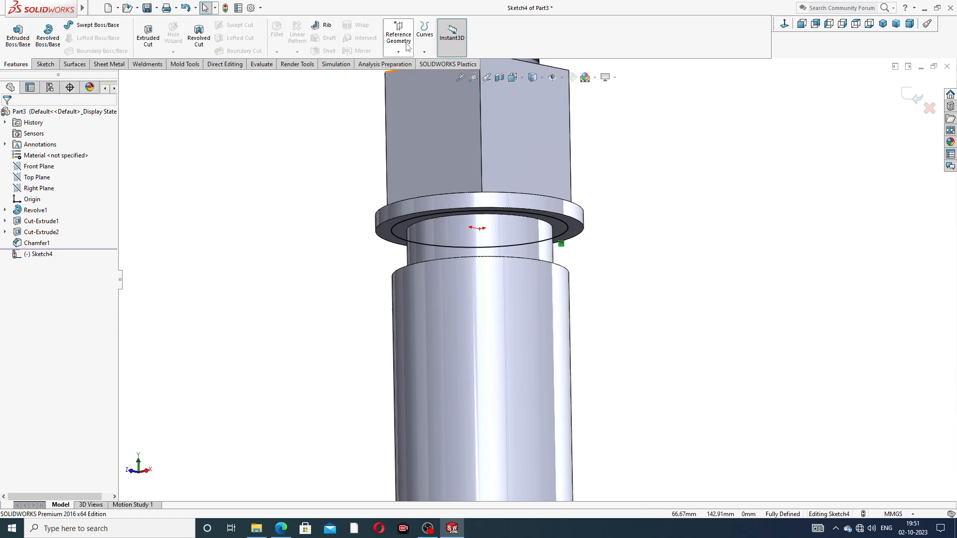
click(425, 34)
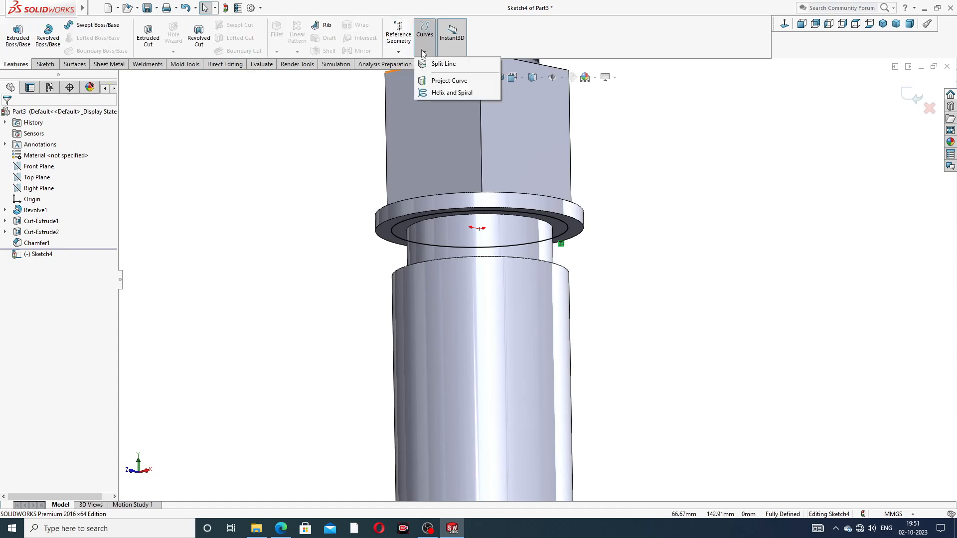
click(453, 93)
scroll(474, 163, up, 3)
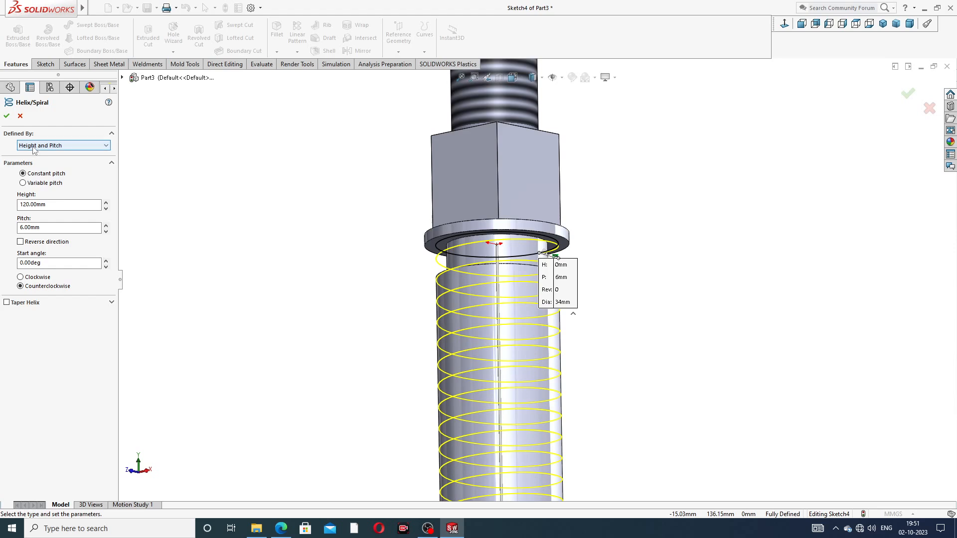
click(66, 146)
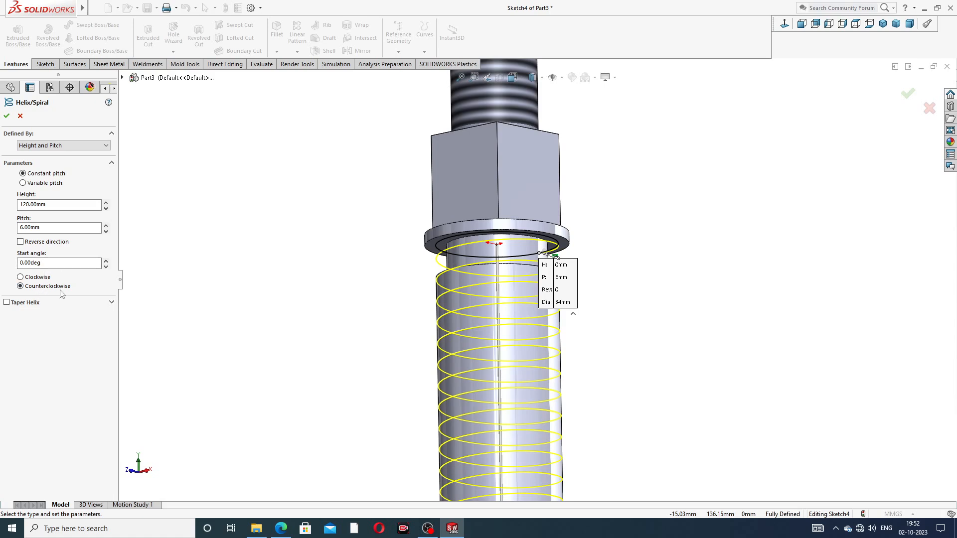
click(7, 115)
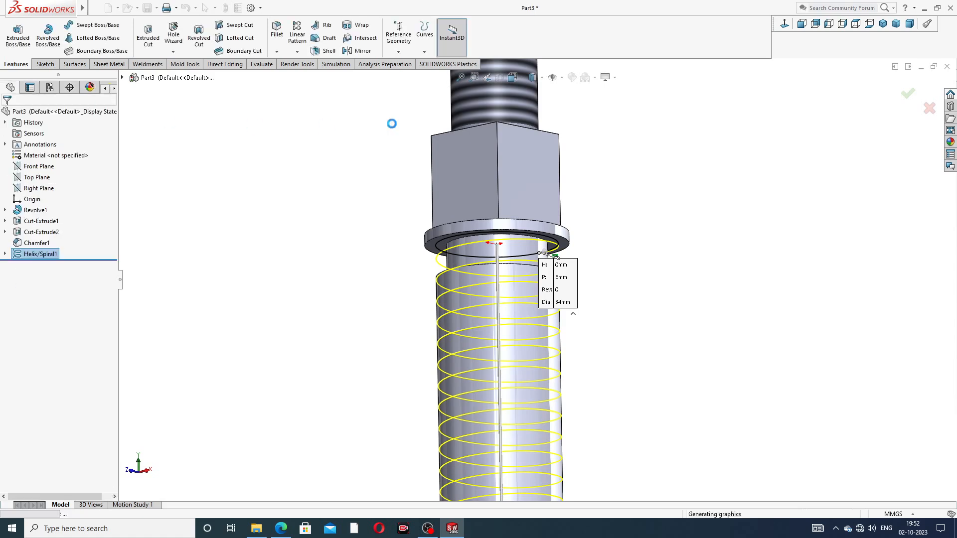
click(335, 159)
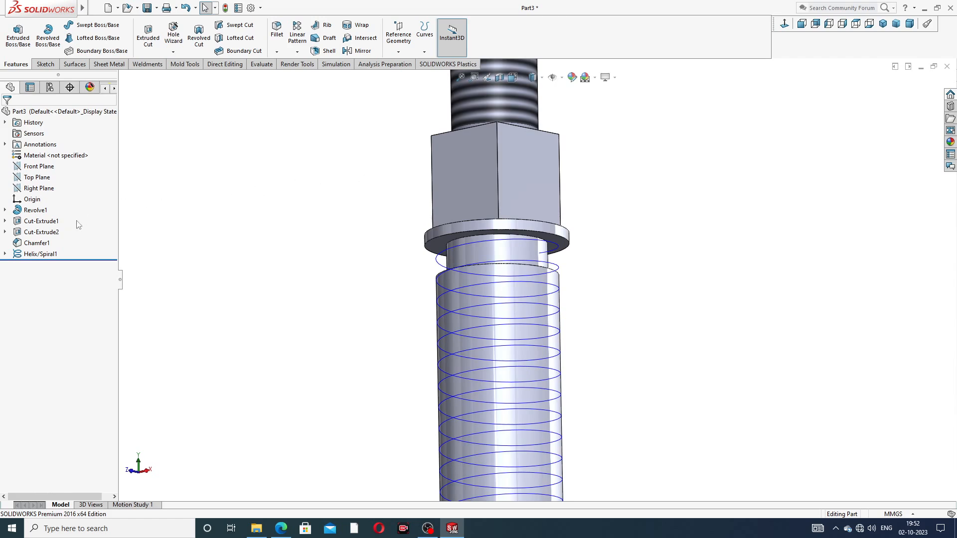
Step: Sketch a corner rectangle about 4.1 mm by 2.6 mm on the Right Plane, beside the neck just below the collar
click(43, 189)
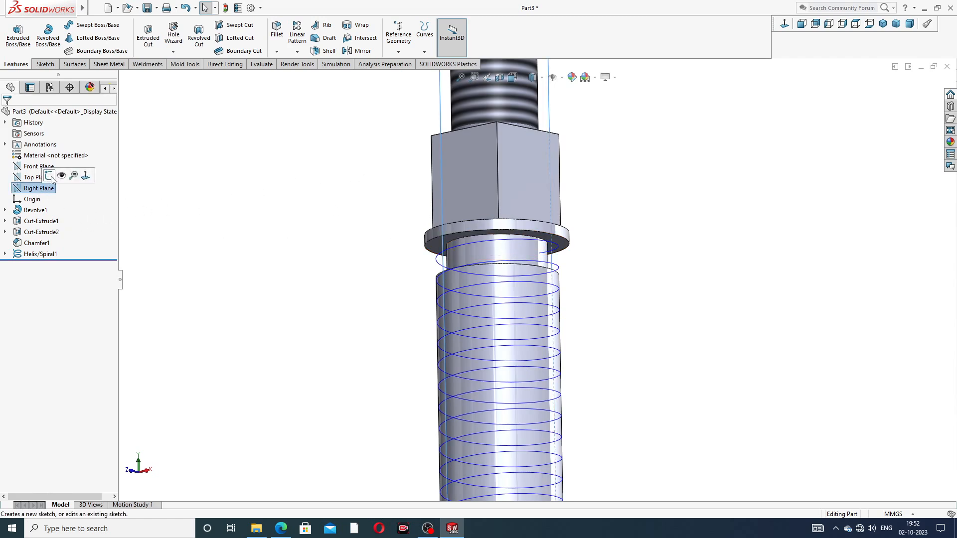
click(49, 175)
click(784, 24)
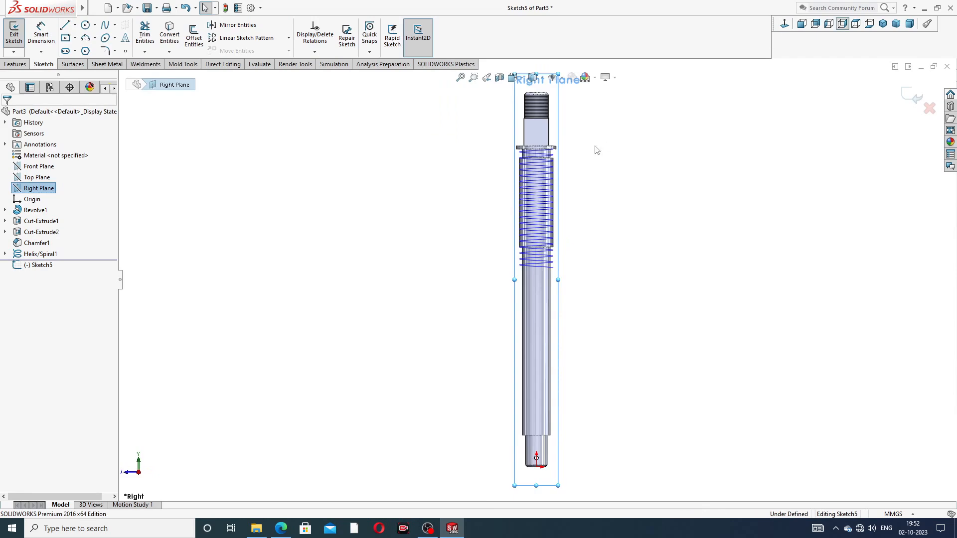
scroll(551, 130, down, 8)
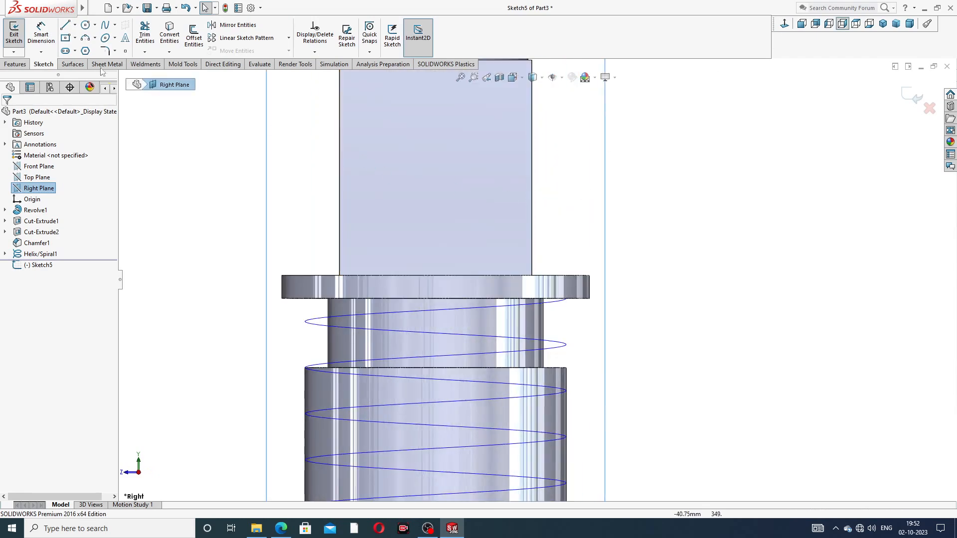
click(75, 38)
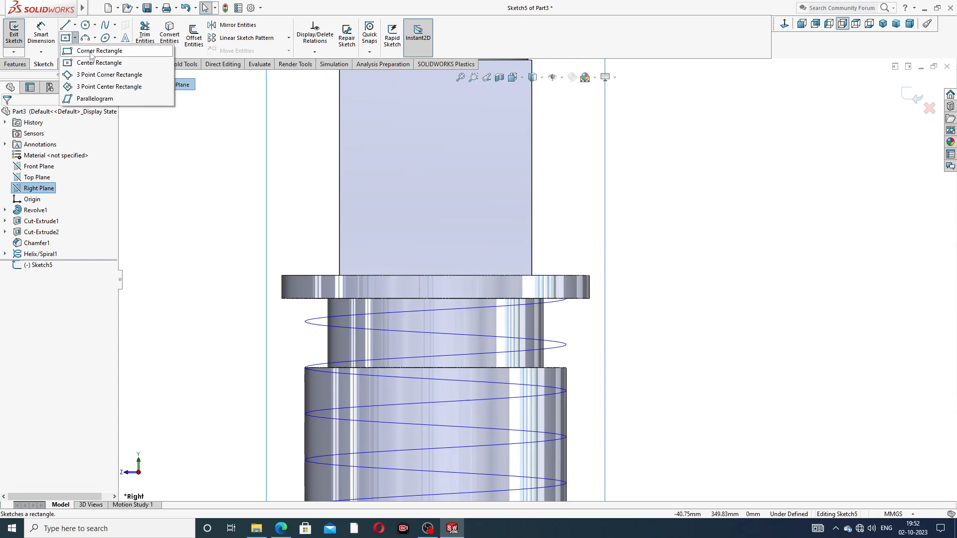
click(91, 51)
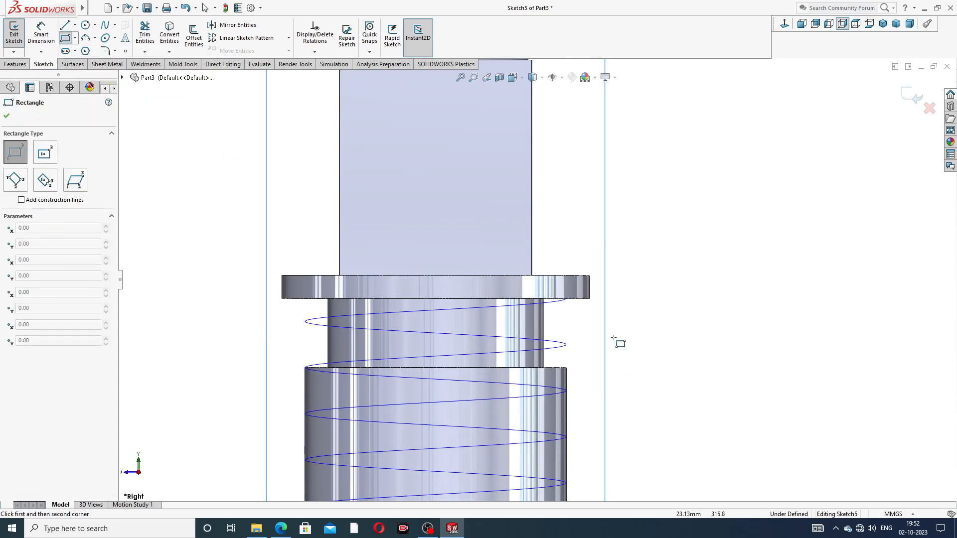
scroll(617, 344, down, 3)
click(543, 286)
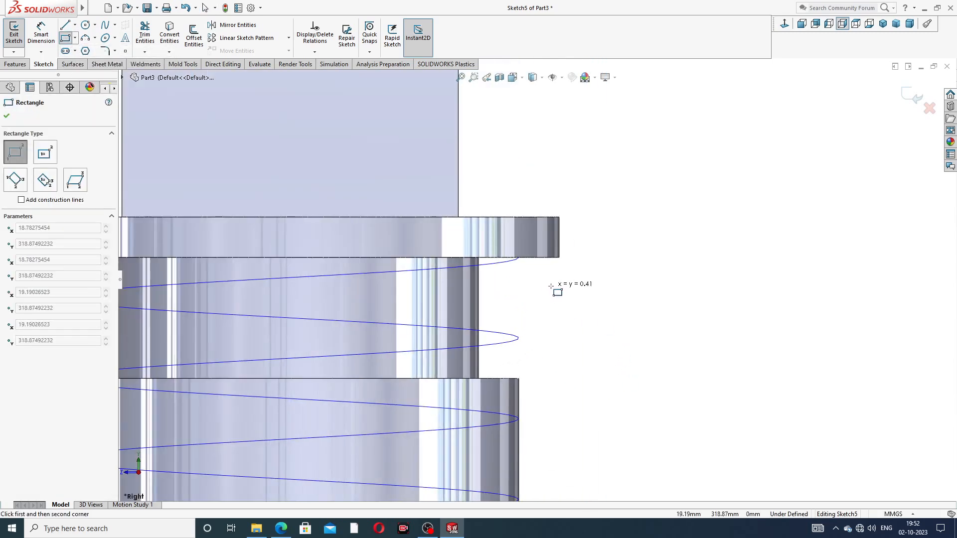
click(599, 321)
right_click(630, 243)
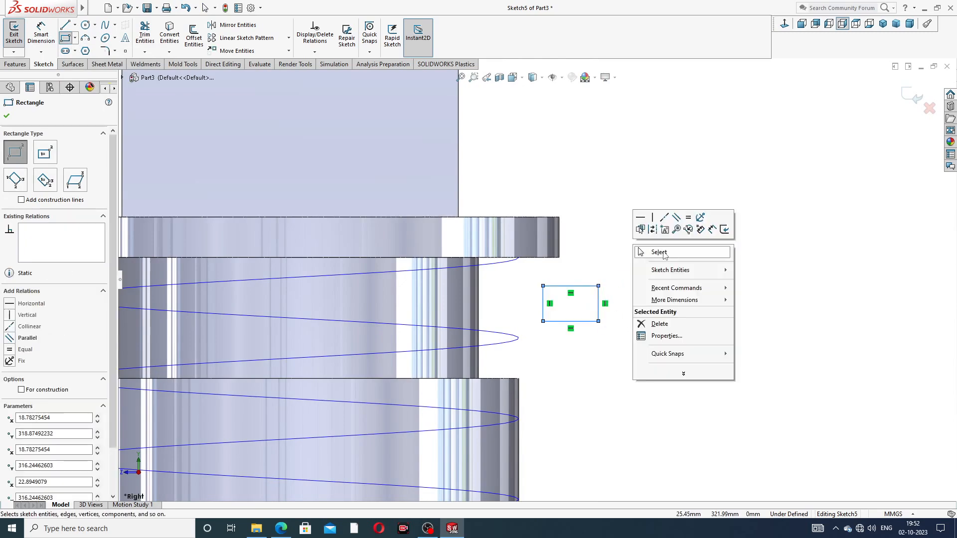
click(658, 253)
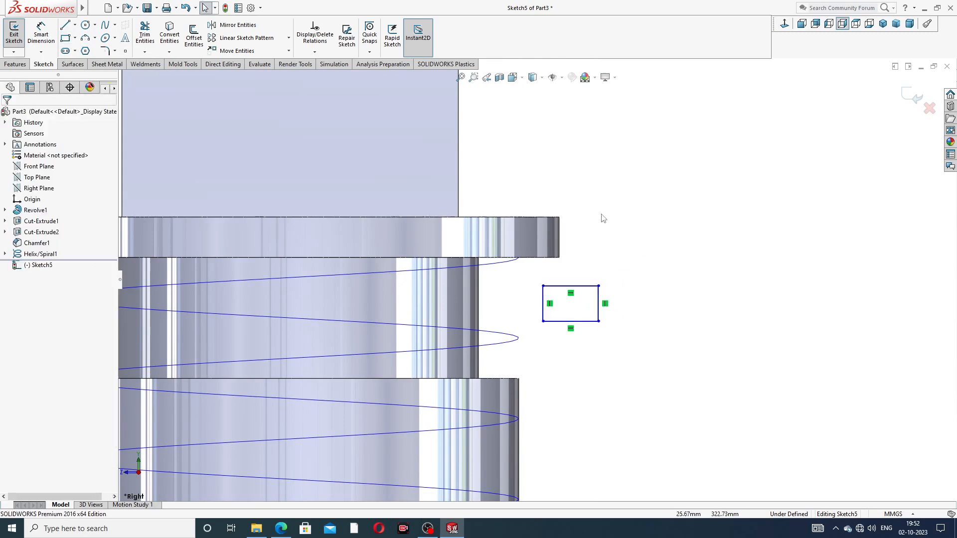
Step: Make the thread profile rectangle's upper side and outer vertical side equal in length
click(593, 287)
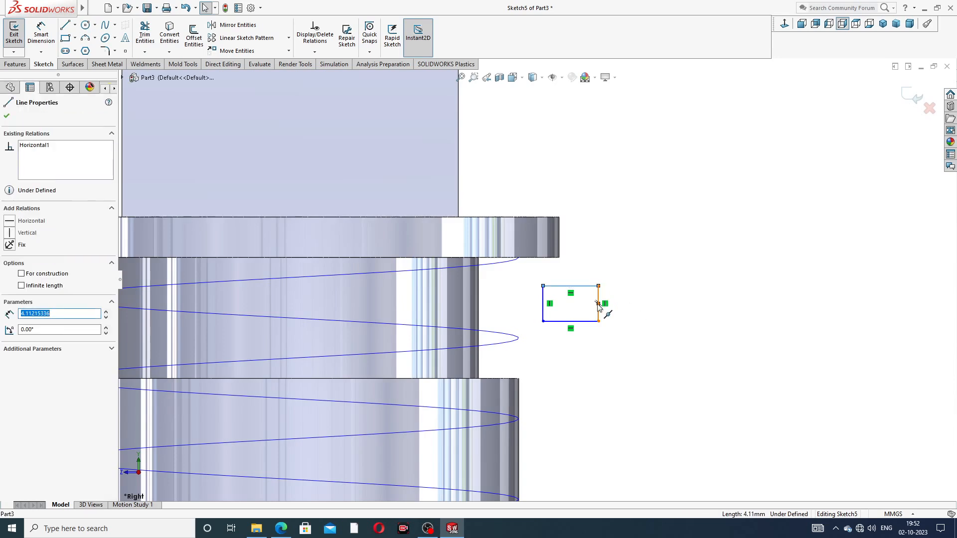
ctrl+click(599, 299)
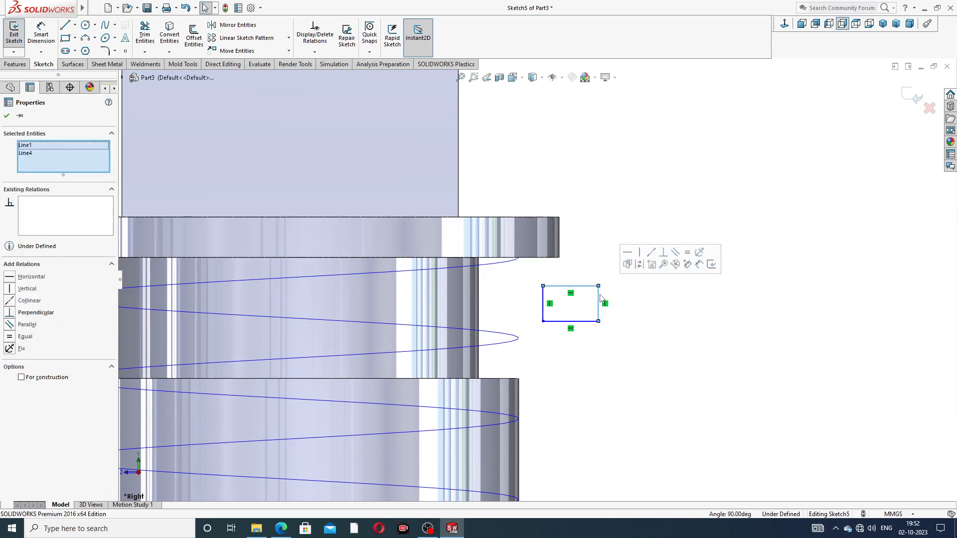
click(687, 253)
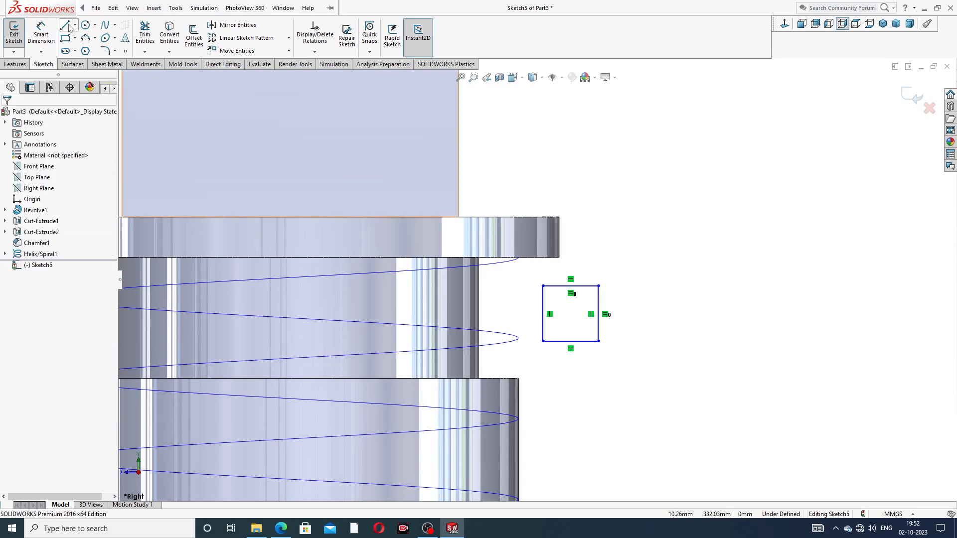
Step: Dimension the upper side of the thread profile square and set it to 3 mm
click(41, 35)
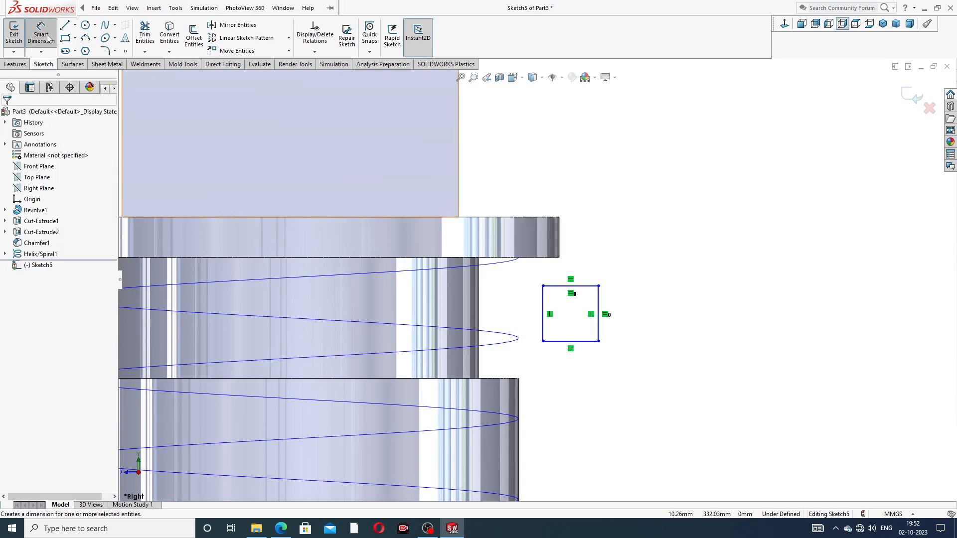
click(592, 286)
click(586, 279)
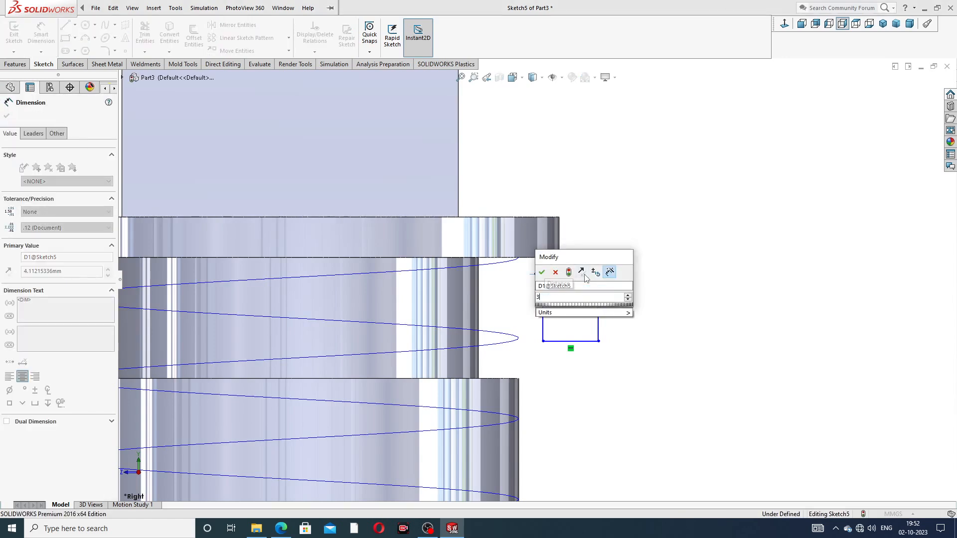
key(Return)
click(656, 242)
right_click(656, 201)
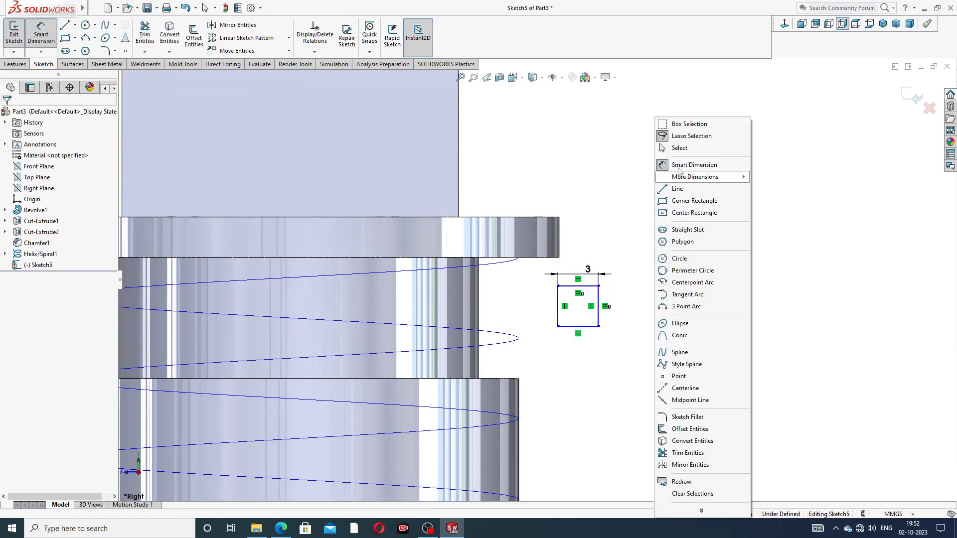
click(678, 148)
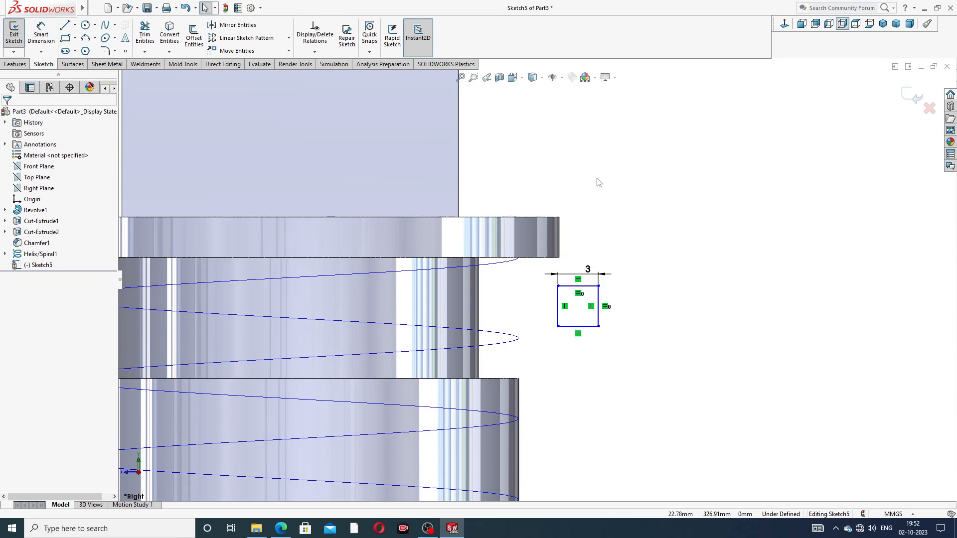
Step: Pierce the square's upper outer corner onto the helix and finish the profile sketch
click(599, 286)
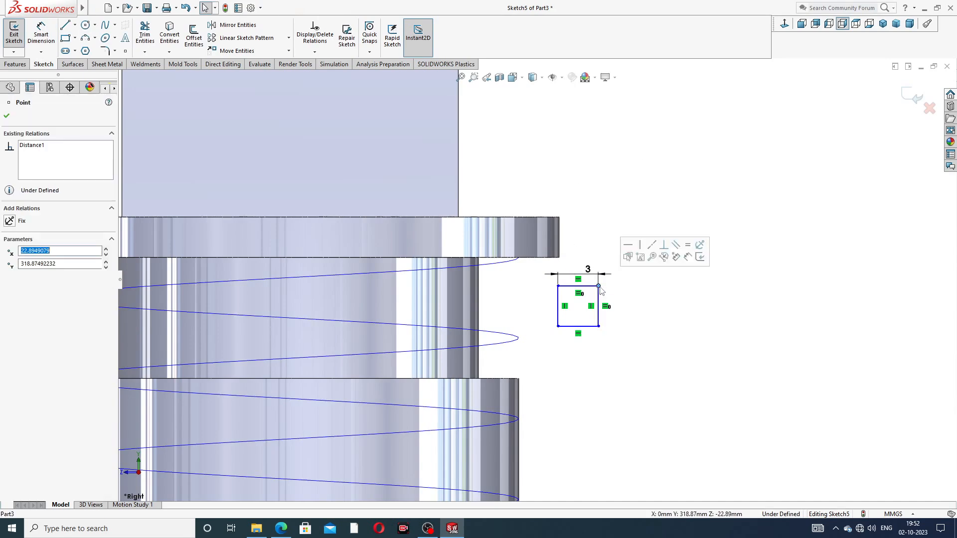
ctrl+click(503, 264)
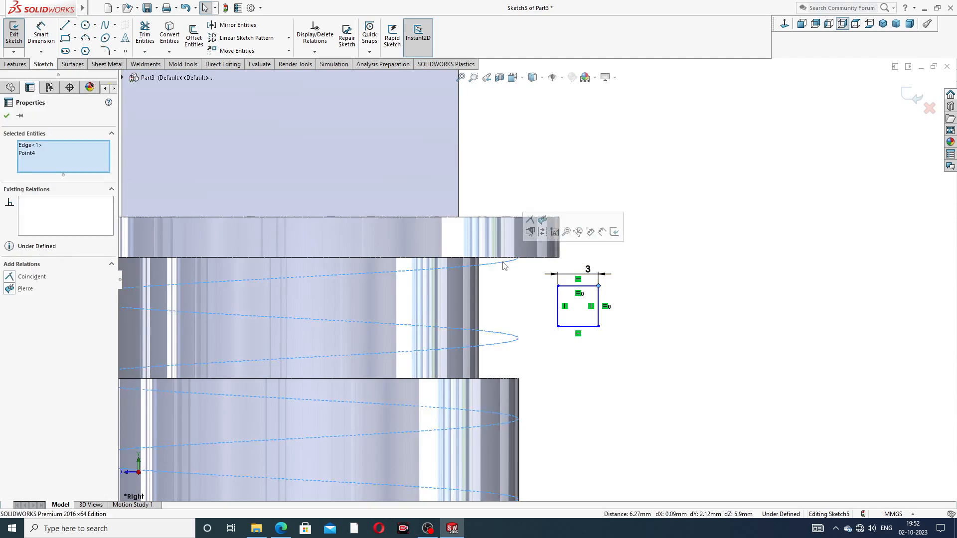
click(543, 220)
click(627, 191)
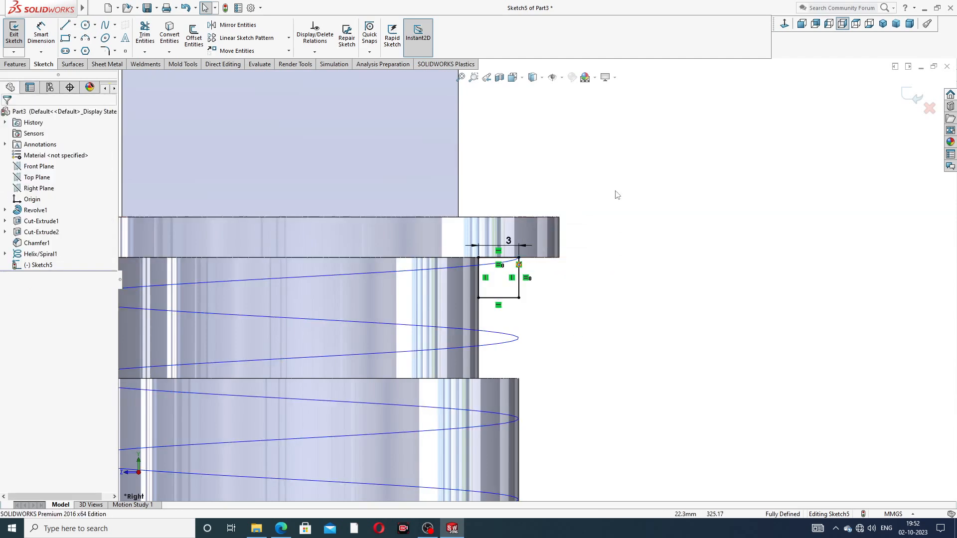
click(900, 94)
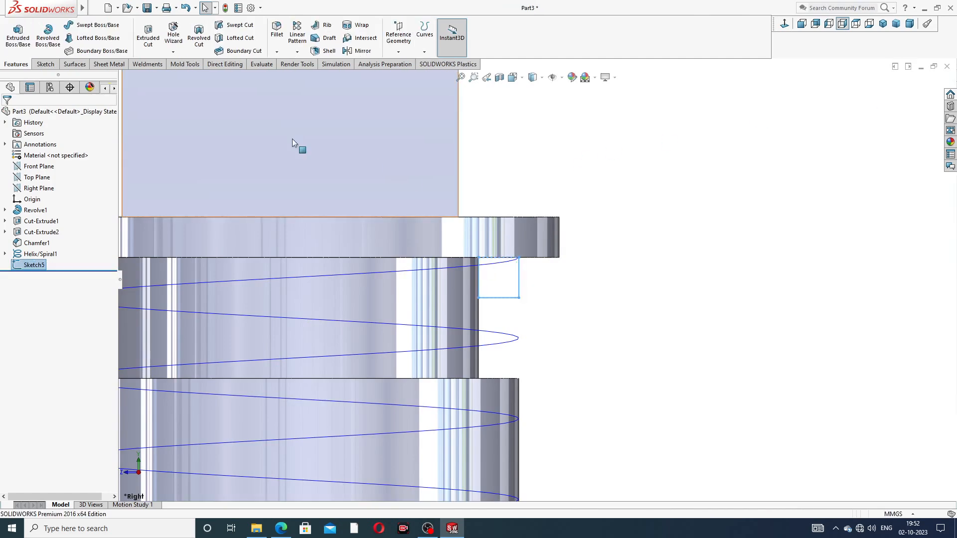
Step: Create a Swept Cut using the 3 mm square sketch as profile and the helix as path
click(234, 25)
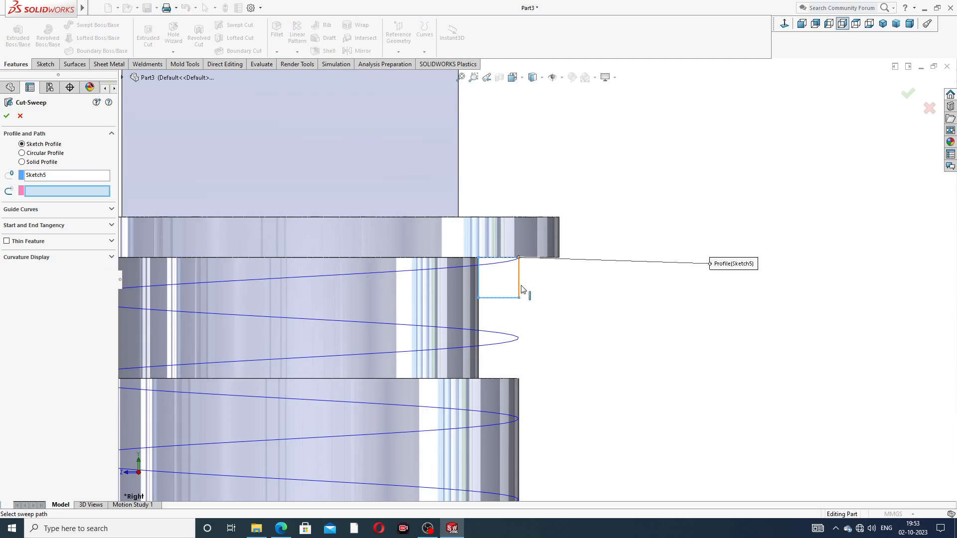
click(474, 265)
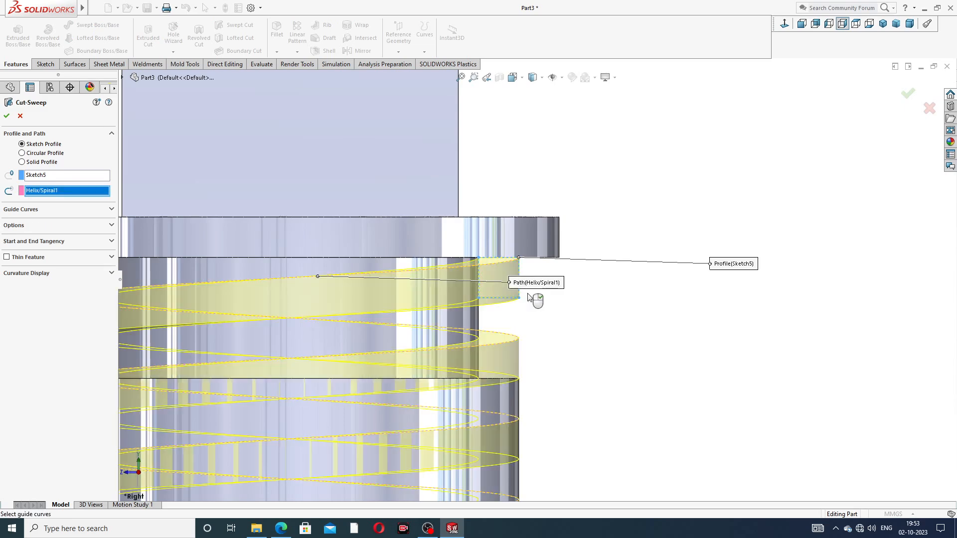
scroll(532, 296, up, 3)
scroll(529, 297, up, 5)
scroll(524, 359, down, 3)
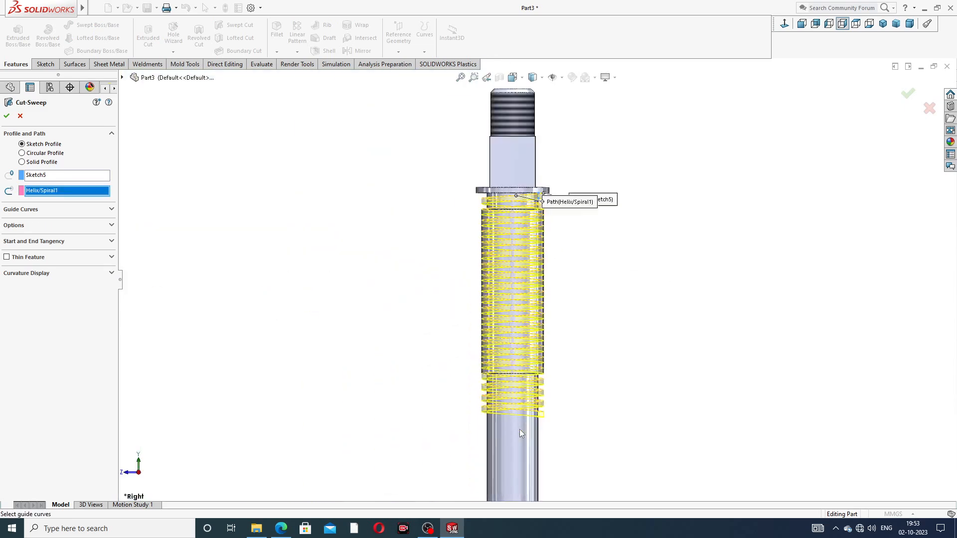
click(7, 116)
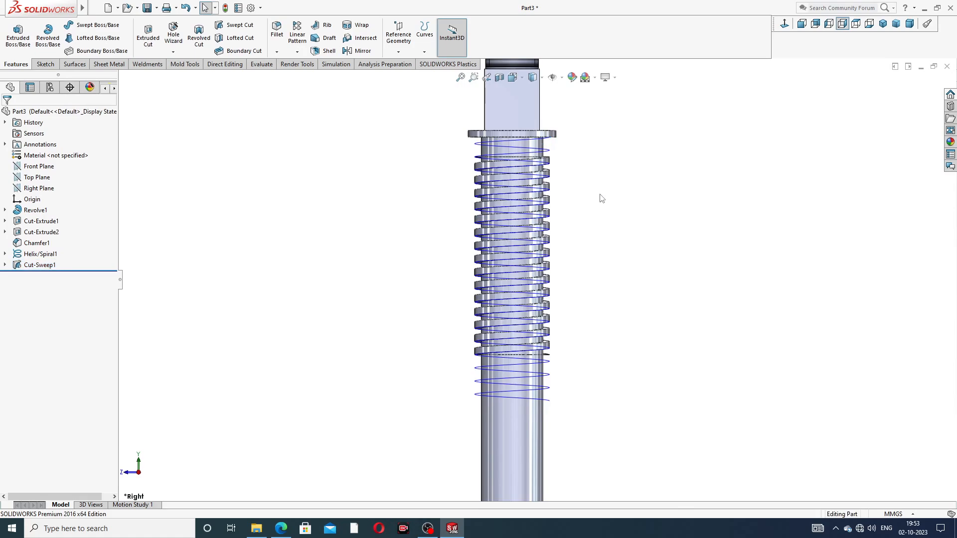
Step: Hide the helix curve around the spindle's threaded section
scroll(516, 115, down, 3)
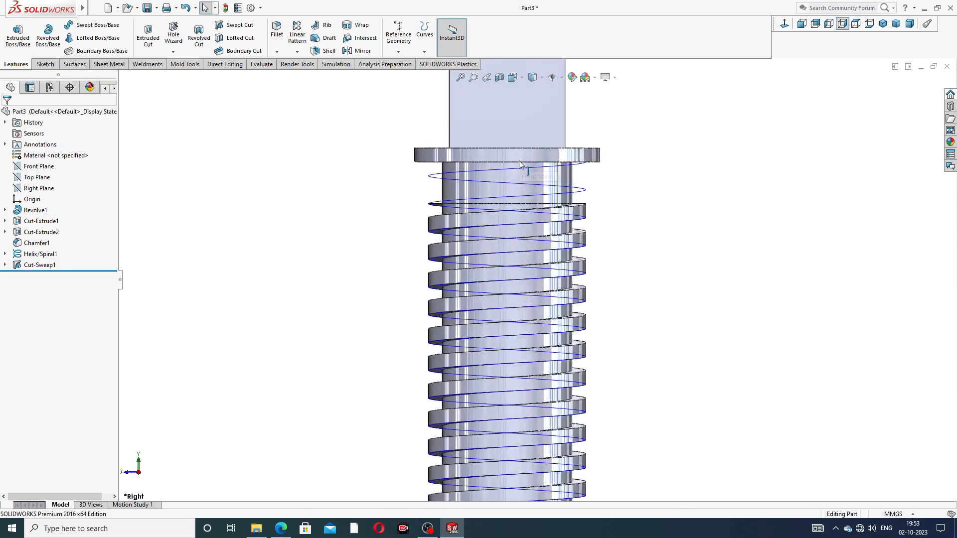
click(534, 183)
click(560, 154)
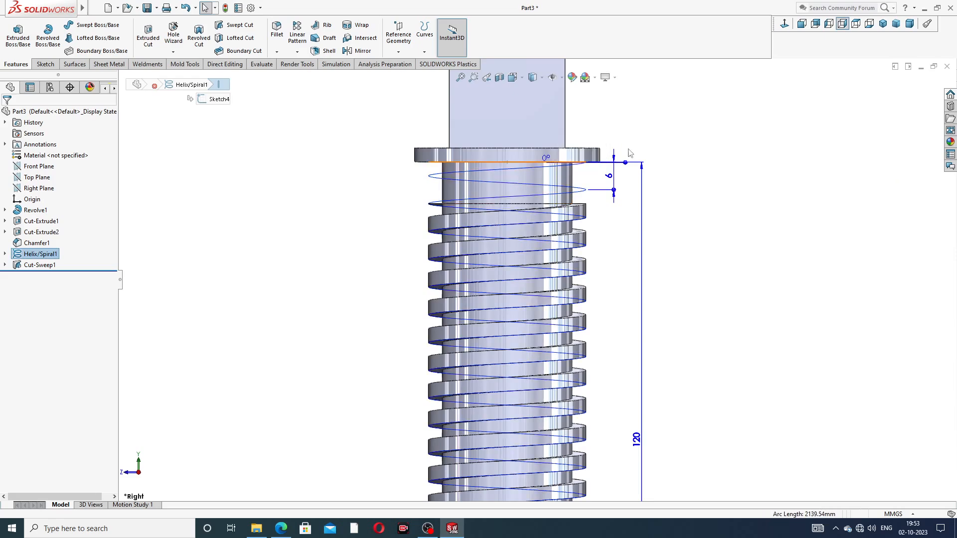
scroll(655, 140, up, 1)
scroll(656, 144, up, 3)
scroll(513, 391, down, 3)
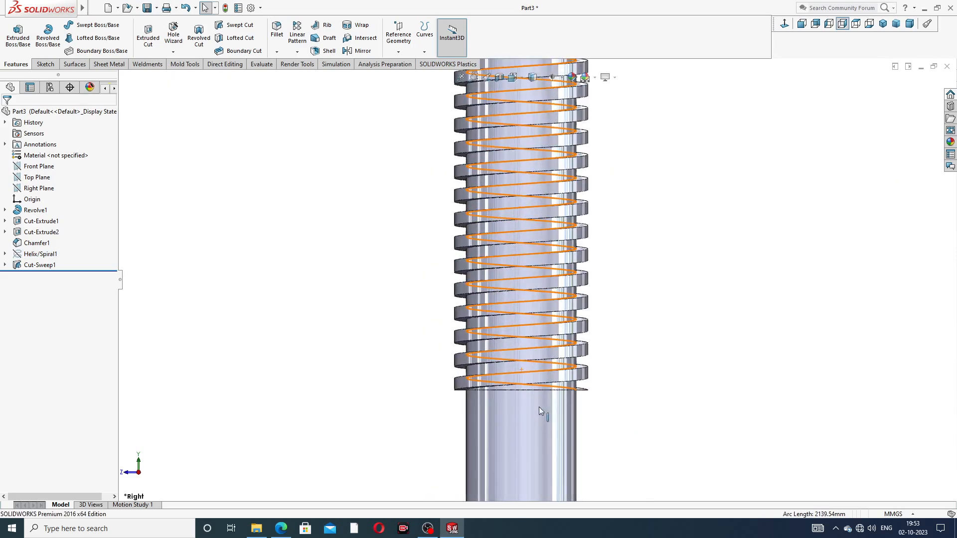
Step: Apply the polished copper appearance to the whole spindle
middle_drag(619, 342, 597, 365)
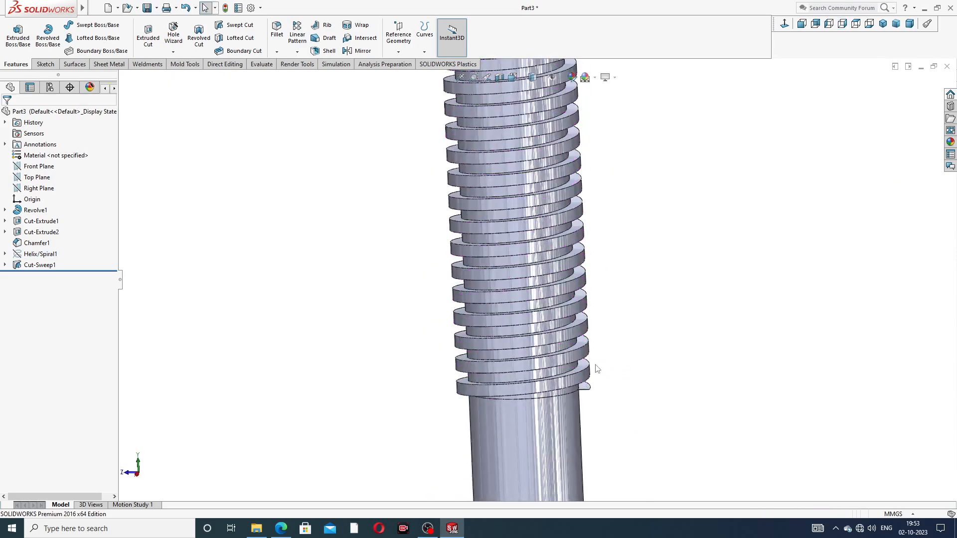
scroll(595, 363, up, 4)
middle_drag(597, 194, 599, 192)
click(950, 143)
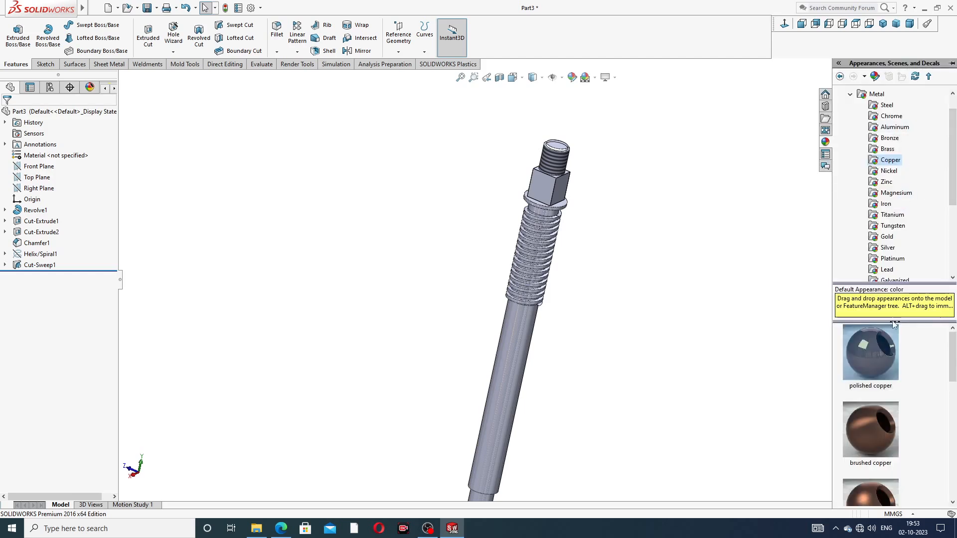
double_click(870, 347)
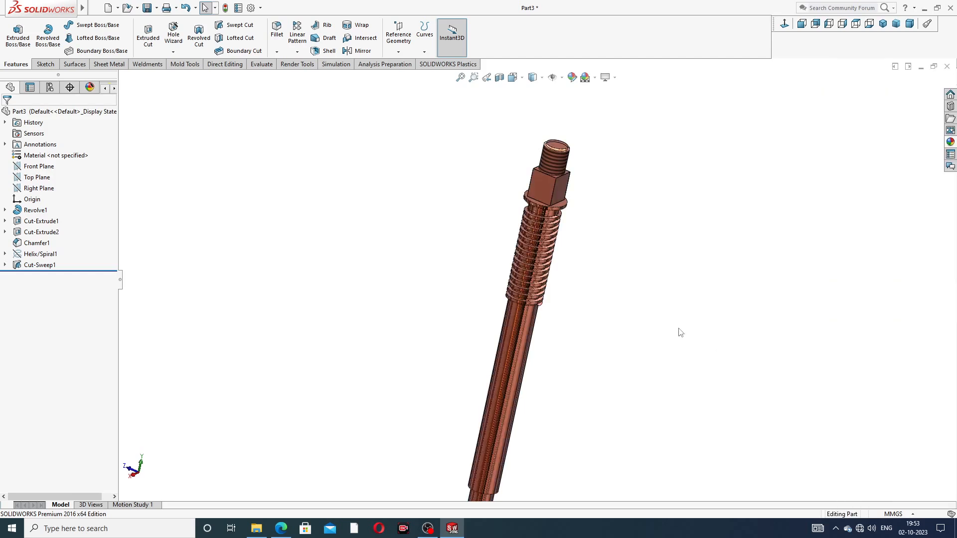
Step: Inspect the copper spindle in rotated and isometric views, then switch to Microsoft Edge to compare it with the Part-12 drawing
middle_drag(603, 249, 562, 324)
scroll(560, 319, down, 2)
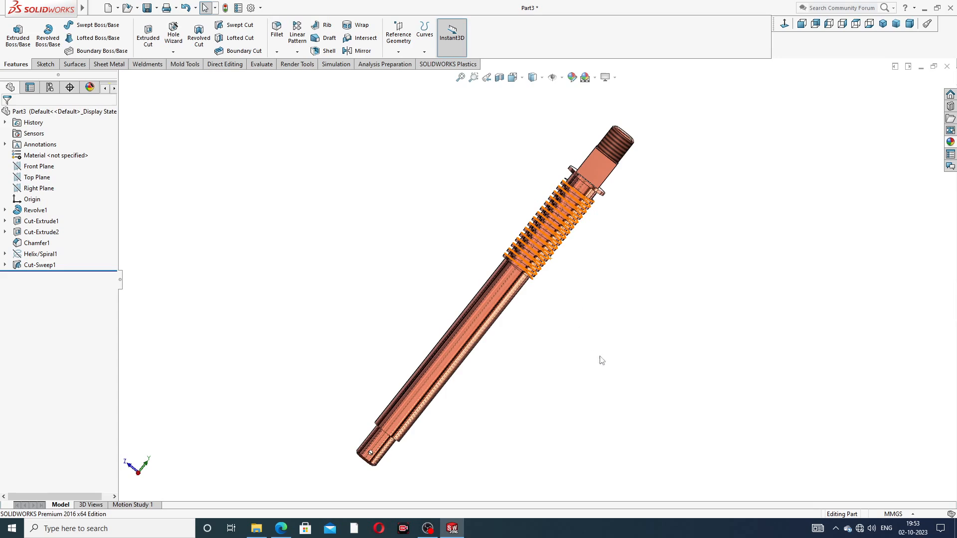
scroll(614, 335, up, 2)
click(882, 23)
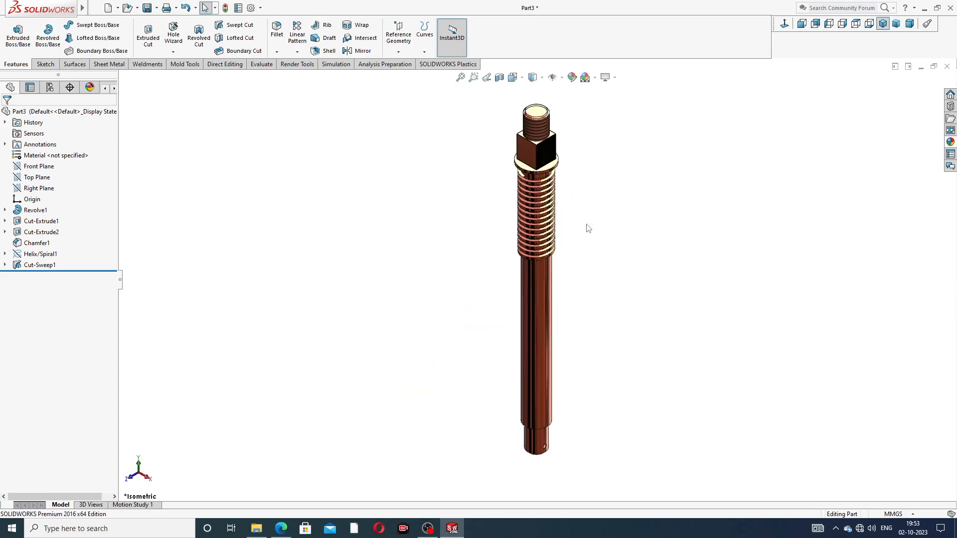
mouse_move(559, 241)
middle_down()
mouse_move(626, 227)
mouse_move(559, 175)
mouse_move(607, 205)
mouse_move(625, 238)
middle_up()
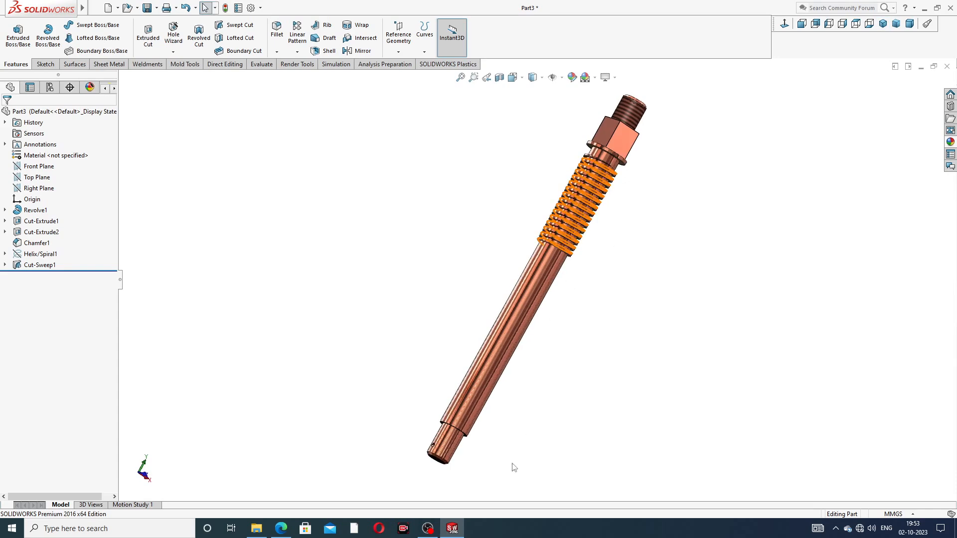
click(281, 528)
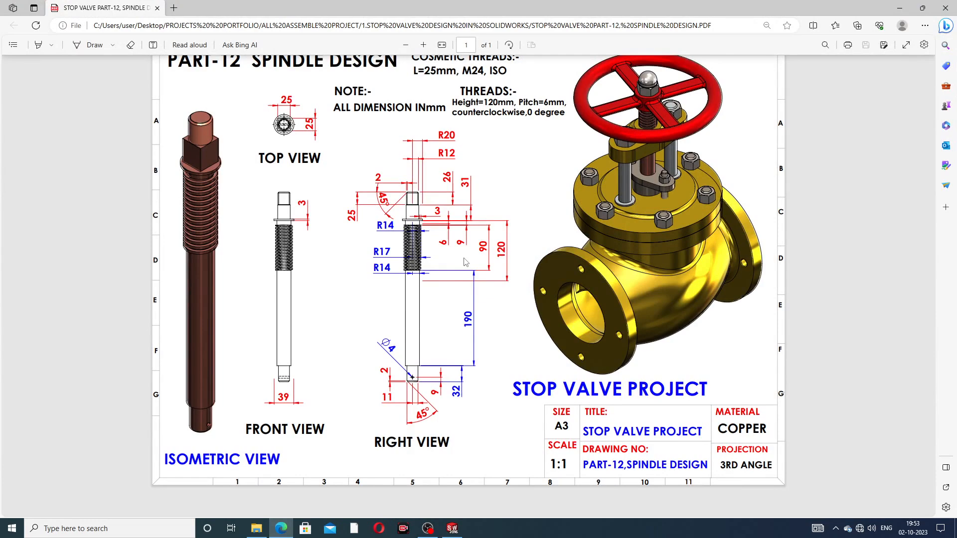
click(505, 533)
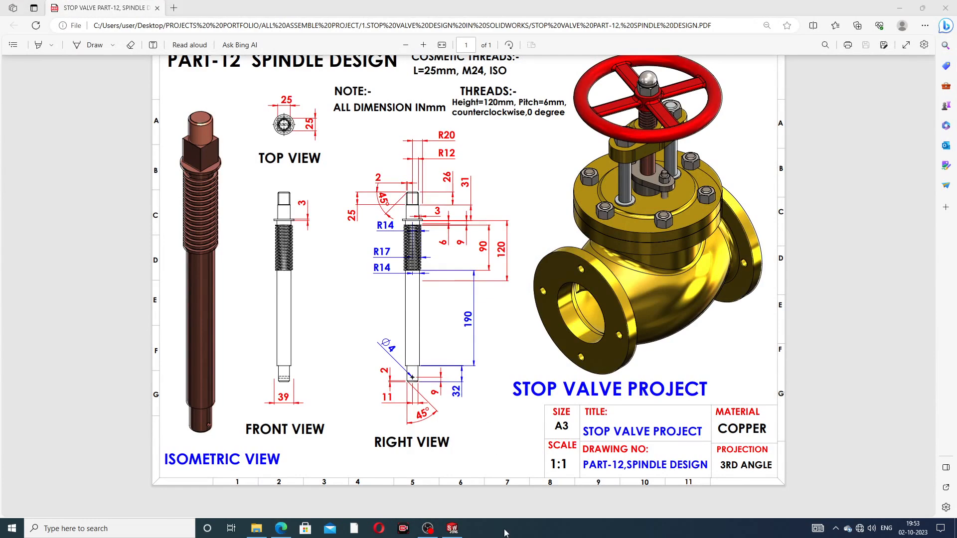